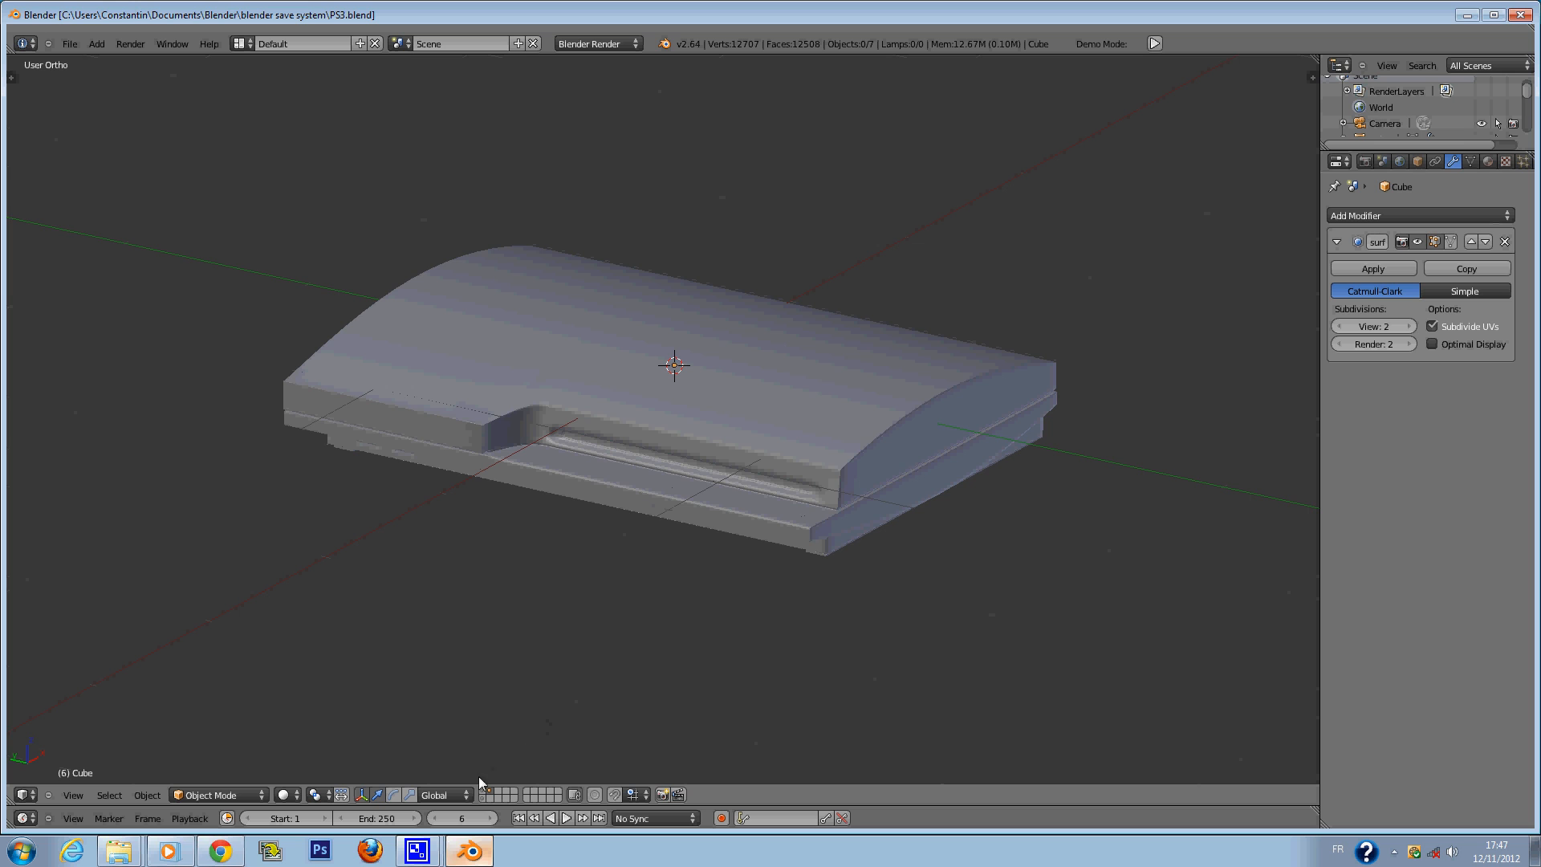
{"action": "scroll", "coordinate": [587, 683], "scroll_direction": "down", "scroll_amount": 2}
{"action": "scroll", "coordinate": [708, 541], "scroll_direction": "up", "scroll_amount": 1}
{"action": "scroll", "coordinate": [784, 481], "scroll_direction": "down", "scroll_amount": 1}
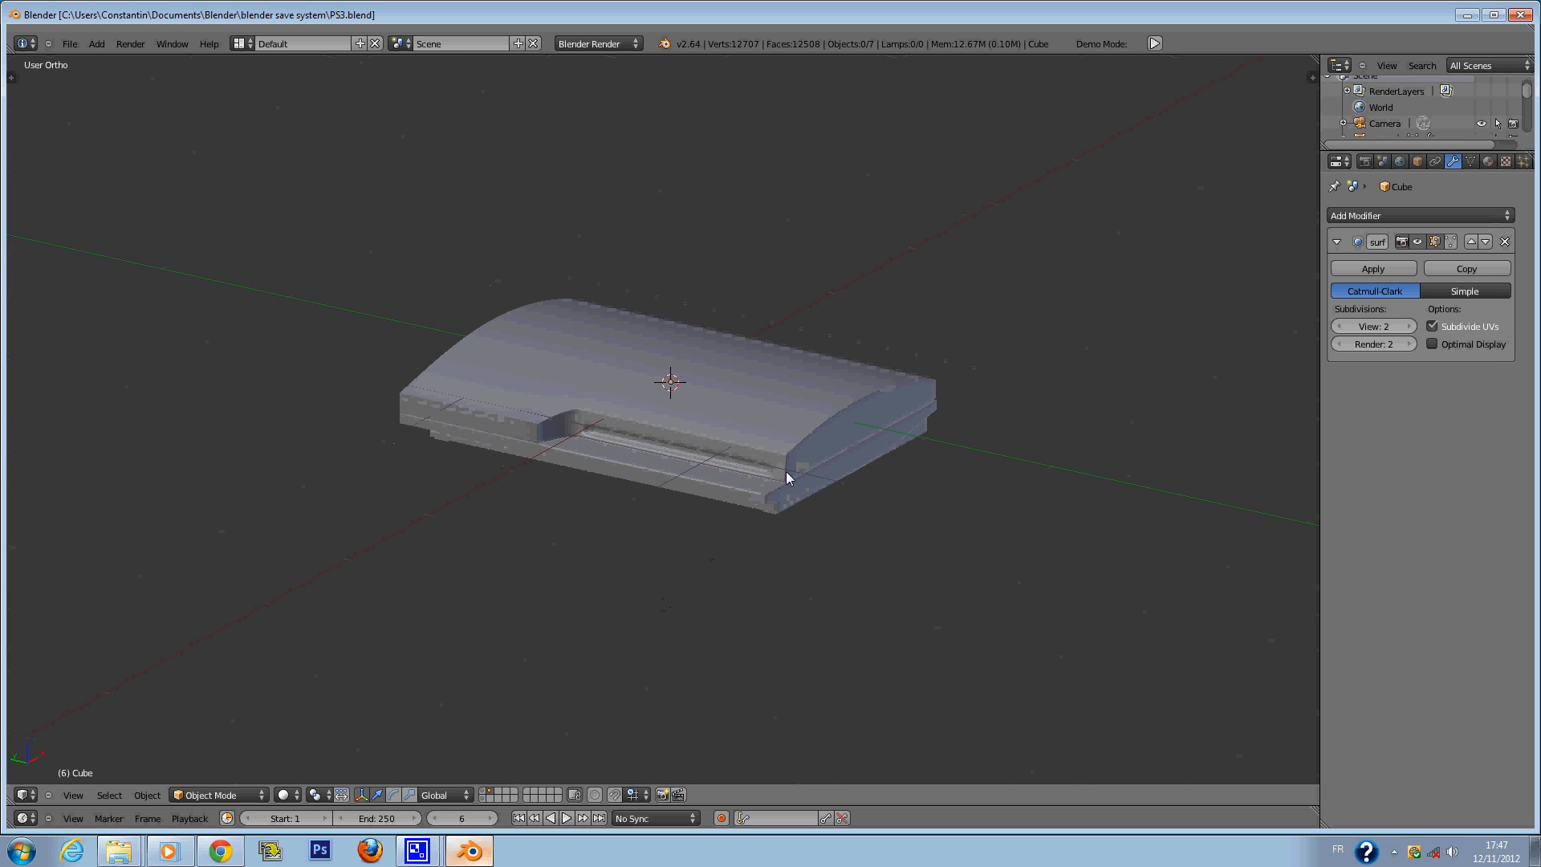
{"action": "scroll", "coordinate": [783, 466], "scroll_direction": "up", "scroll_amount": 1}
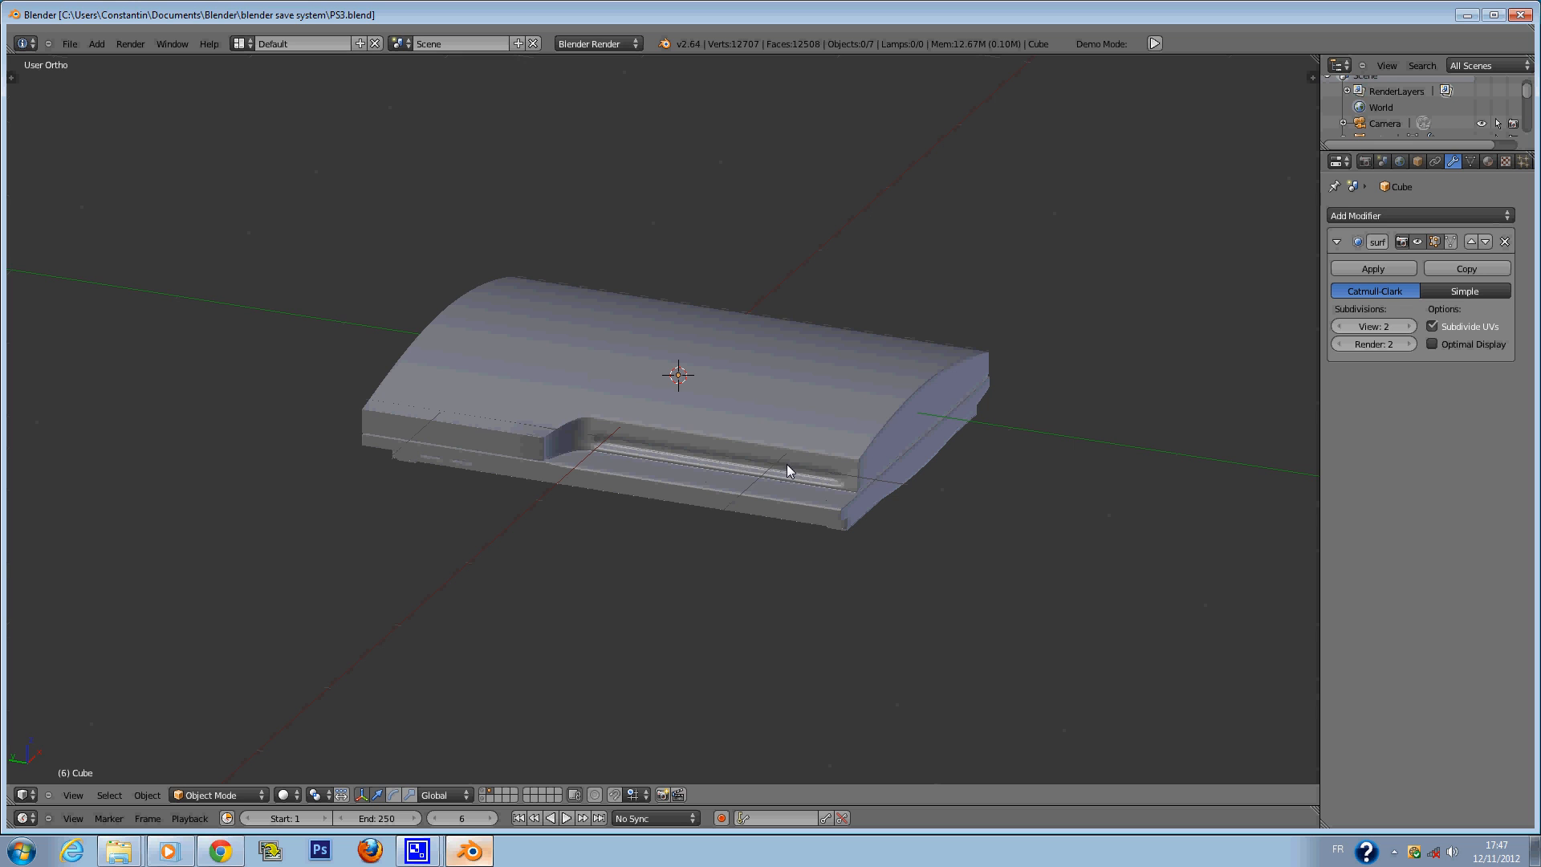
{"action": "scroll", "coordinate": [789, 461], "scroll_direction": "up", "scroll_amount": 1, "text": "ctrl"}
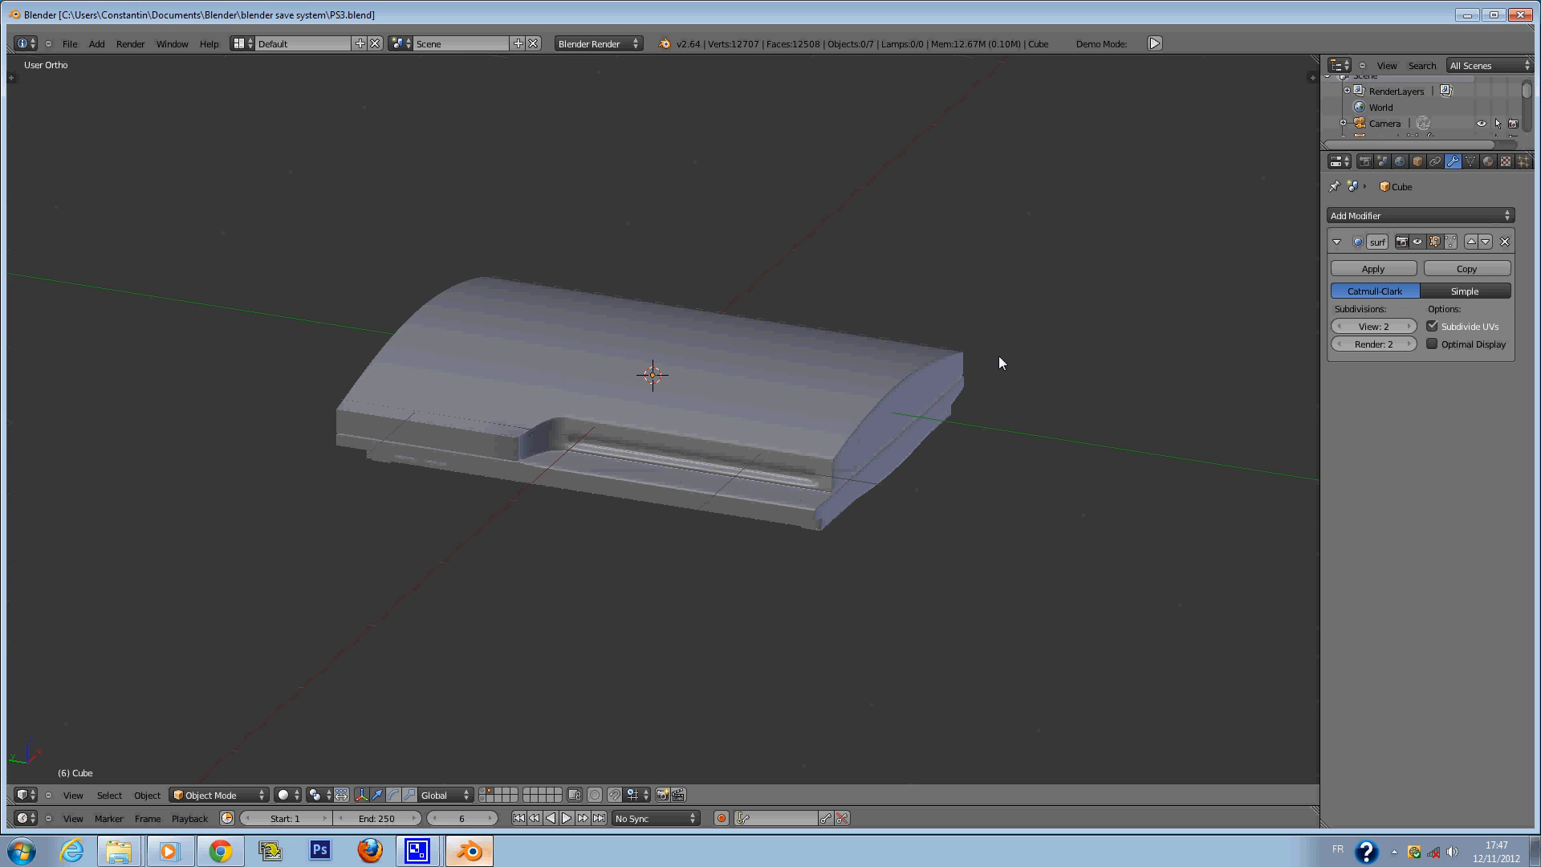
Turn on the Screencast Keys display for the 3D view and close the properties region again.
{"action": "key", "text": "n"}
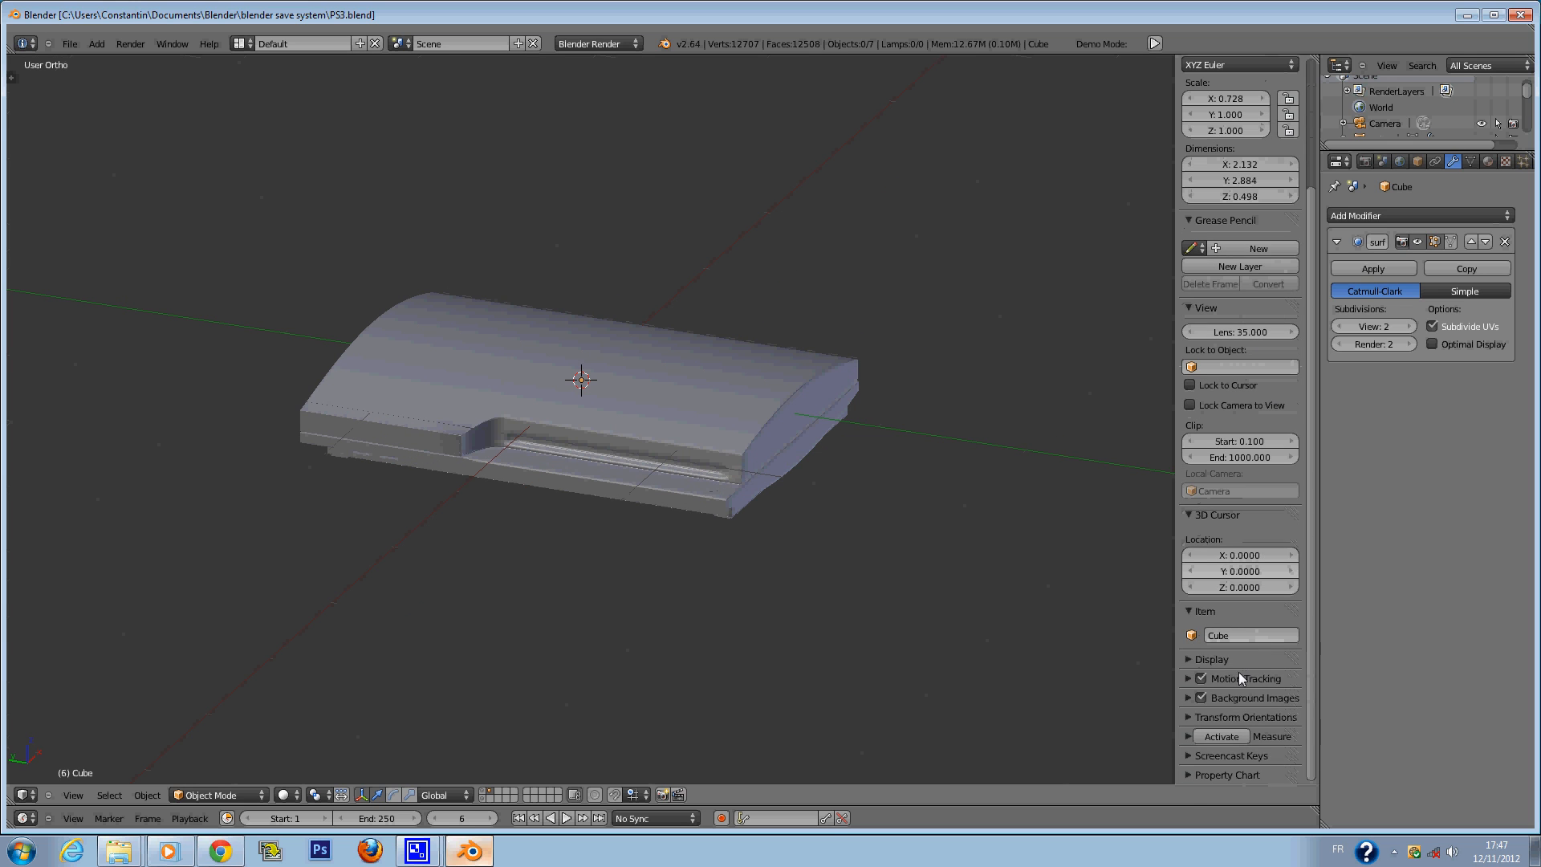
{"action": "scroll", "coordinate": [1233, 756], "scroll_direction": "down", "scroll_amount": 1}
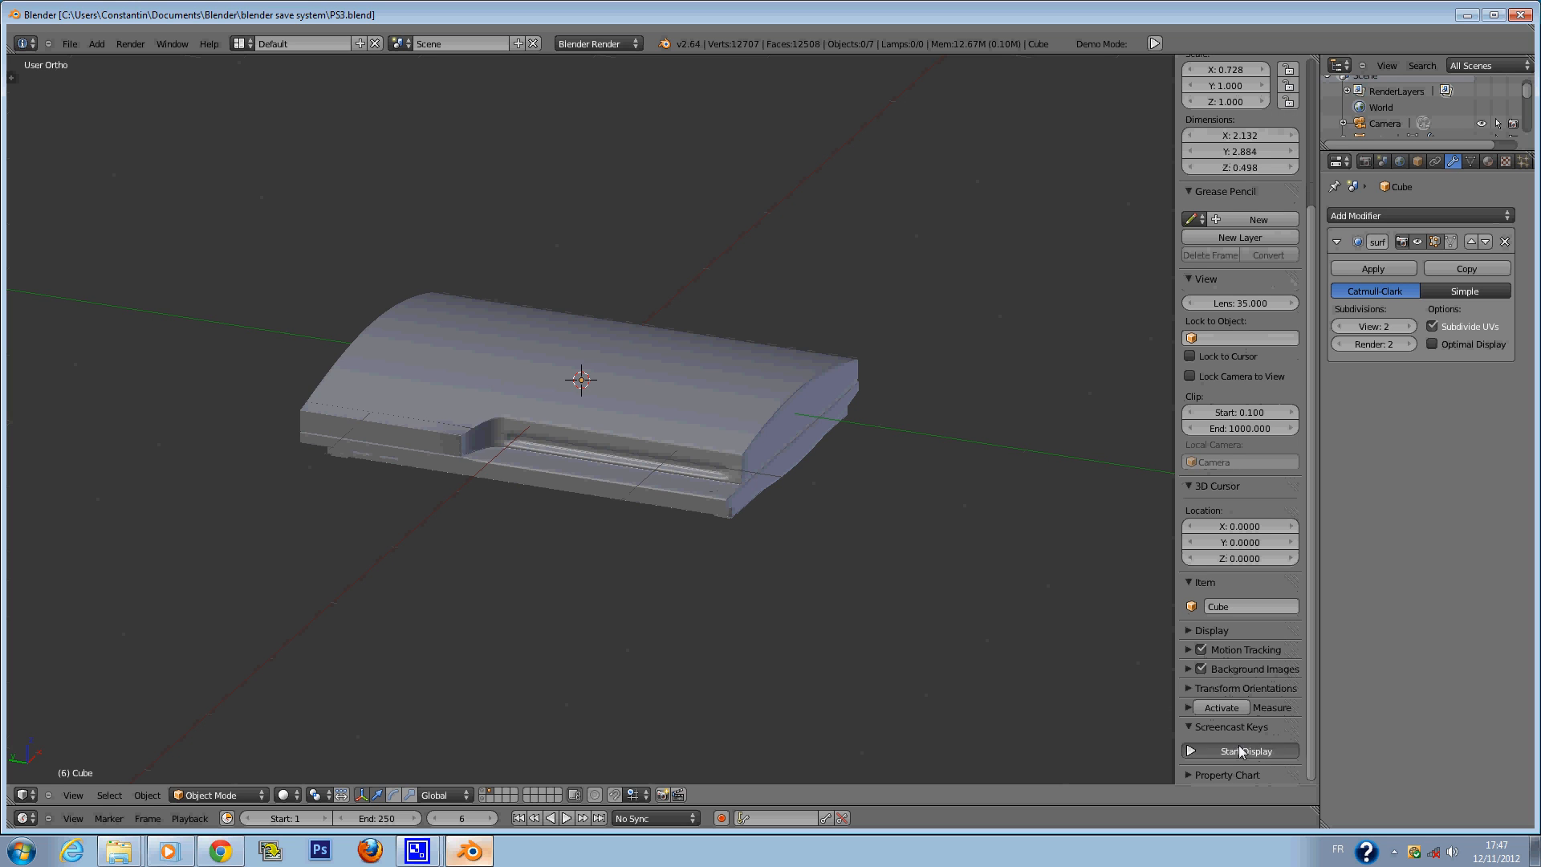
{"action": "key", "text": "n"}
Save the scene, overwriting the existing PS3.blend file.
{"action": "key", "text": "ctrl+s"}
{"action": "left_click", "coordinate": [885, 428]}
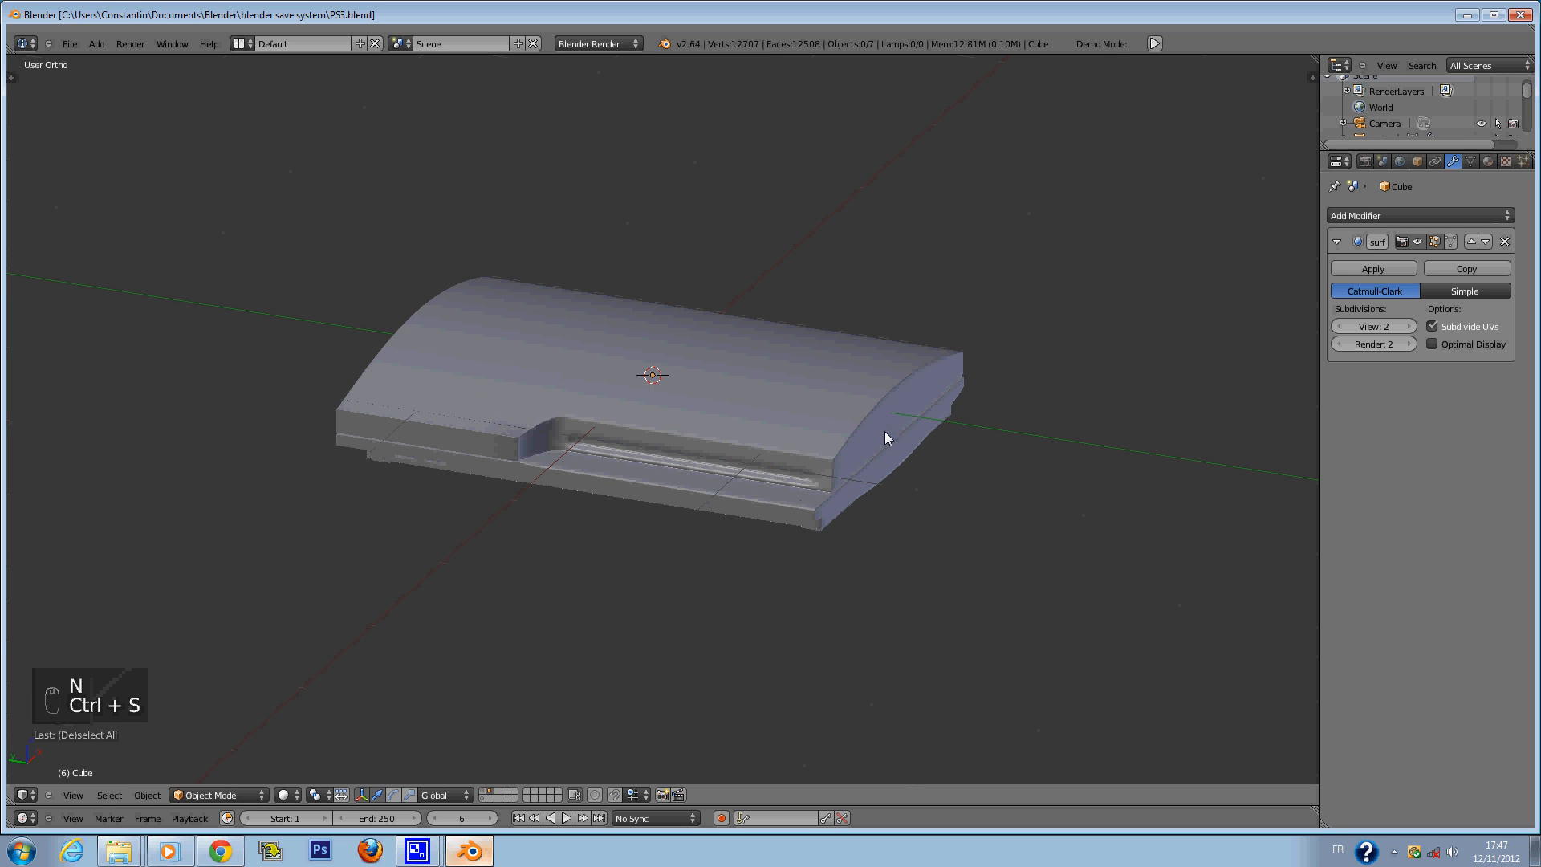
{"action": "middle_click_drag", "start_coordinate": [886, 431], "coordinate": [917, 425]}
{"action": "key", "text": "ctrl+s"}
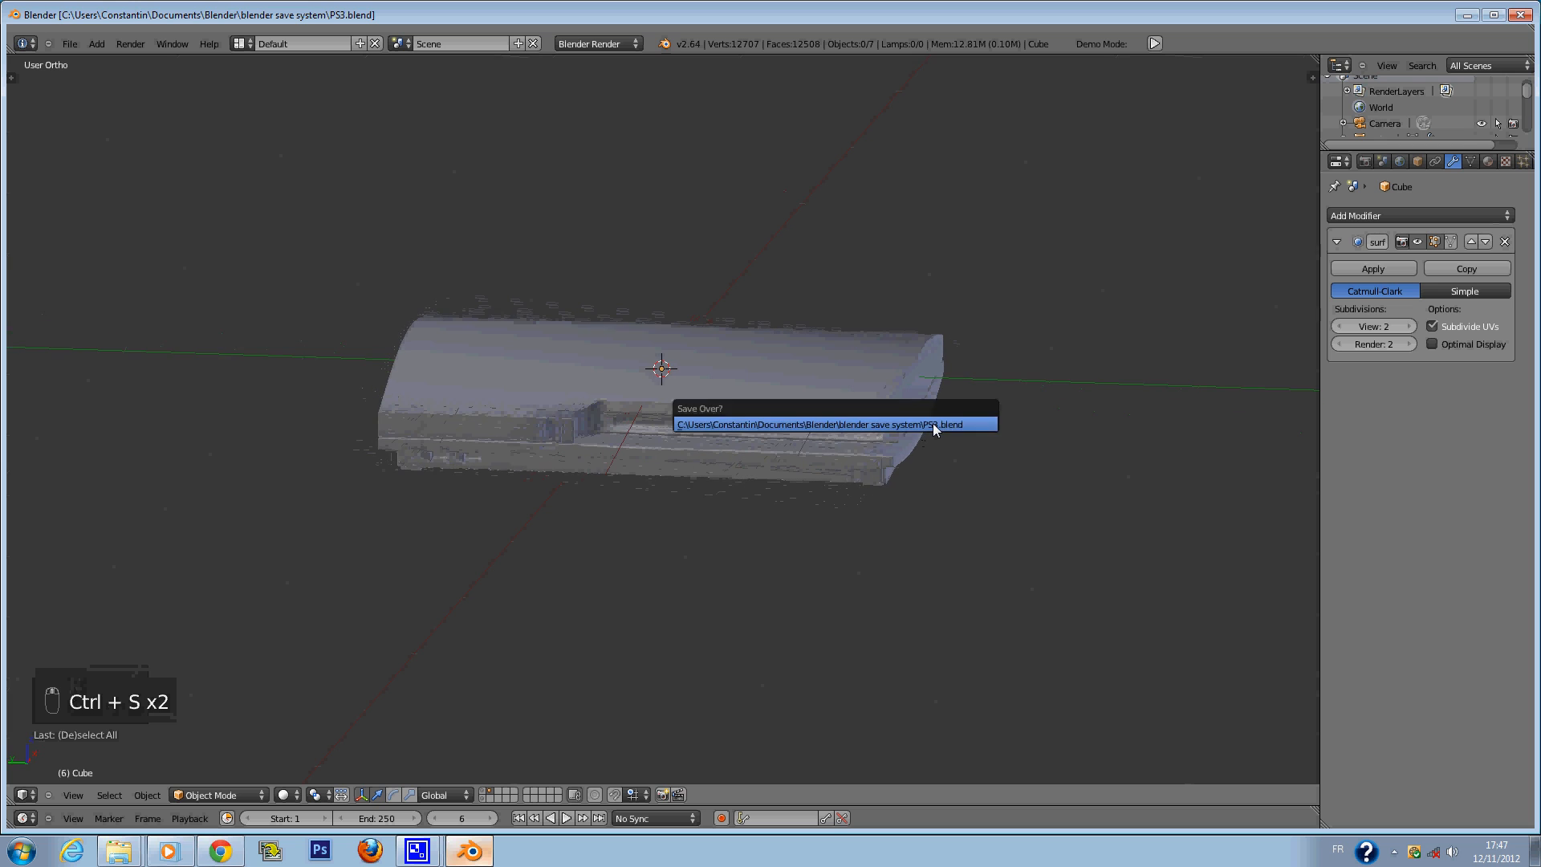
{"action": "left_click", "coordinate": [934, 428]}
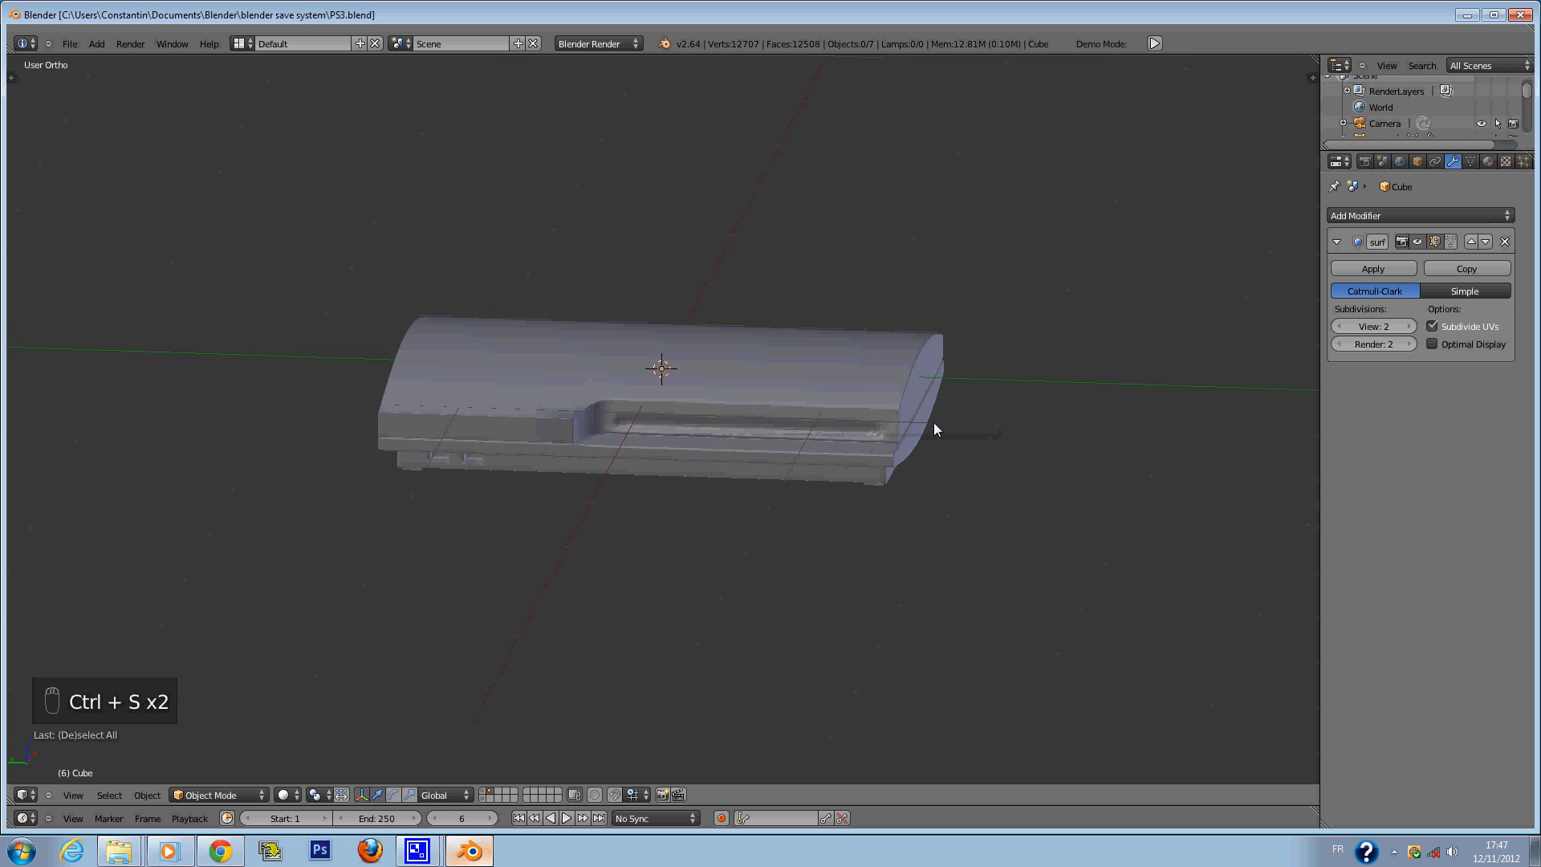
Switch to the first, empty scene layer and save PS3.blend over itself again.
{"action": "left_click", "coordinate": [486, 794]}
{"action": "middle_click_drag", "start_coordinate": [723, 541], "coordinate": [733, 473]}
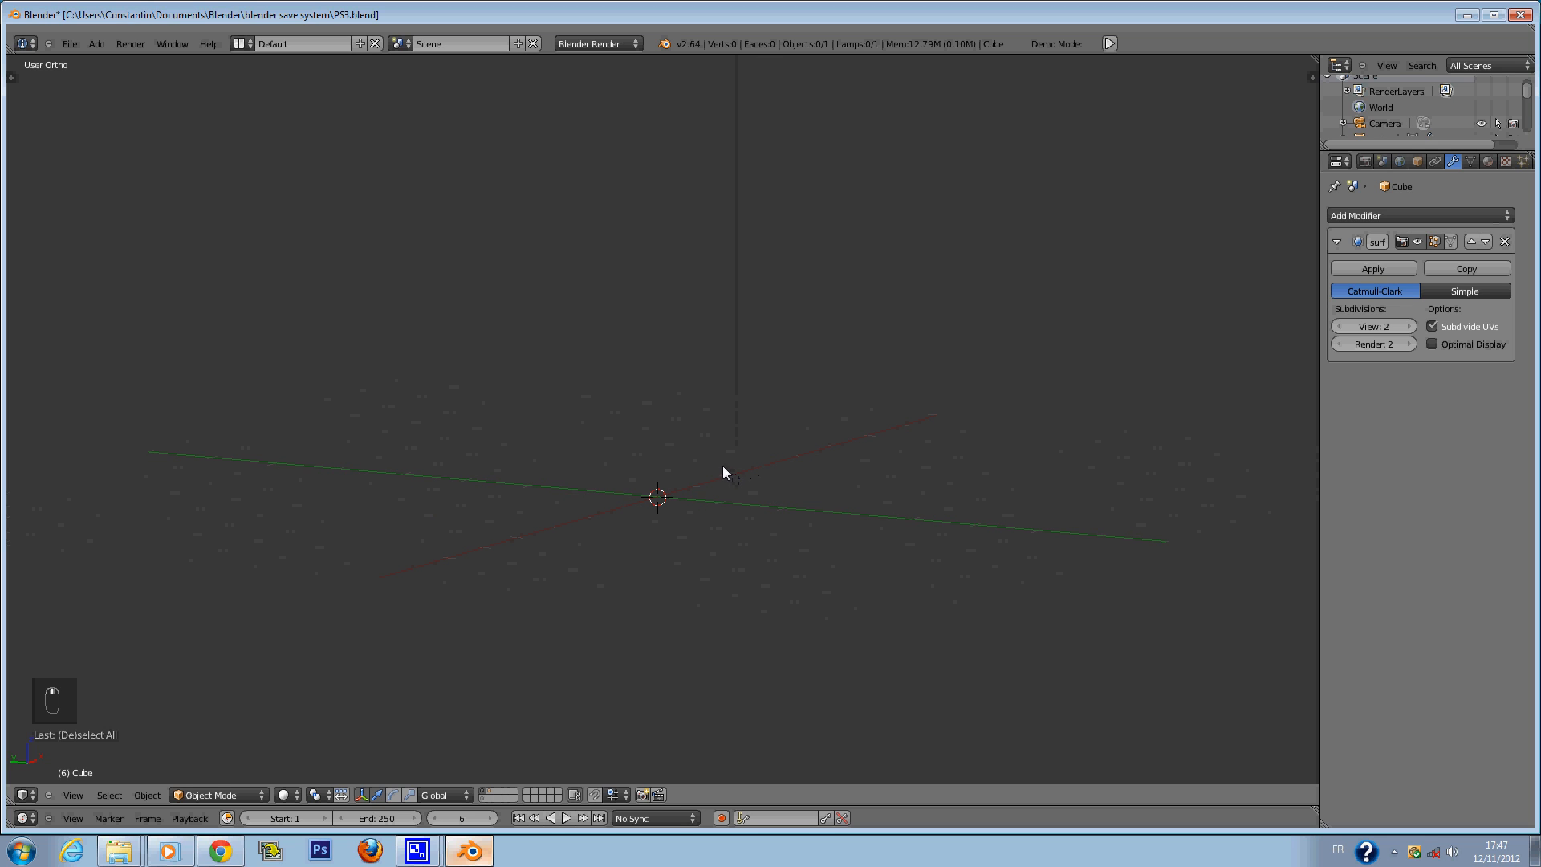
{"action": "scroll", "coordinate": [712, 480], "scroll_direction": "up", "scroll_amount": 1}
{"action": "key", "text": "shift+s"}
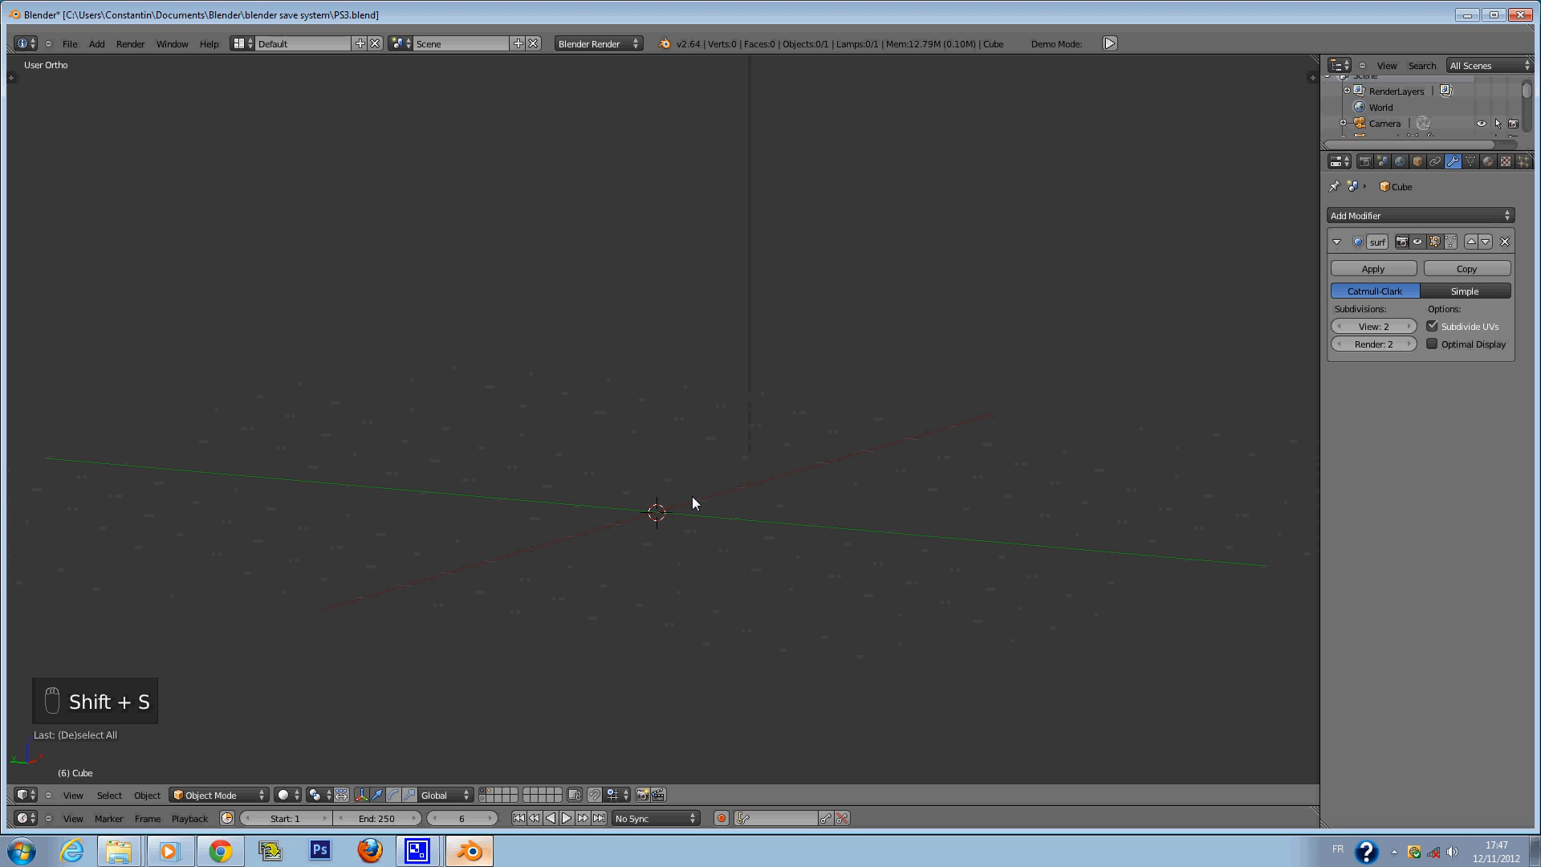
{"action": "key", "text": "ctrl+s"}
{"action": "left_click", "coordinate": [693, 496]}
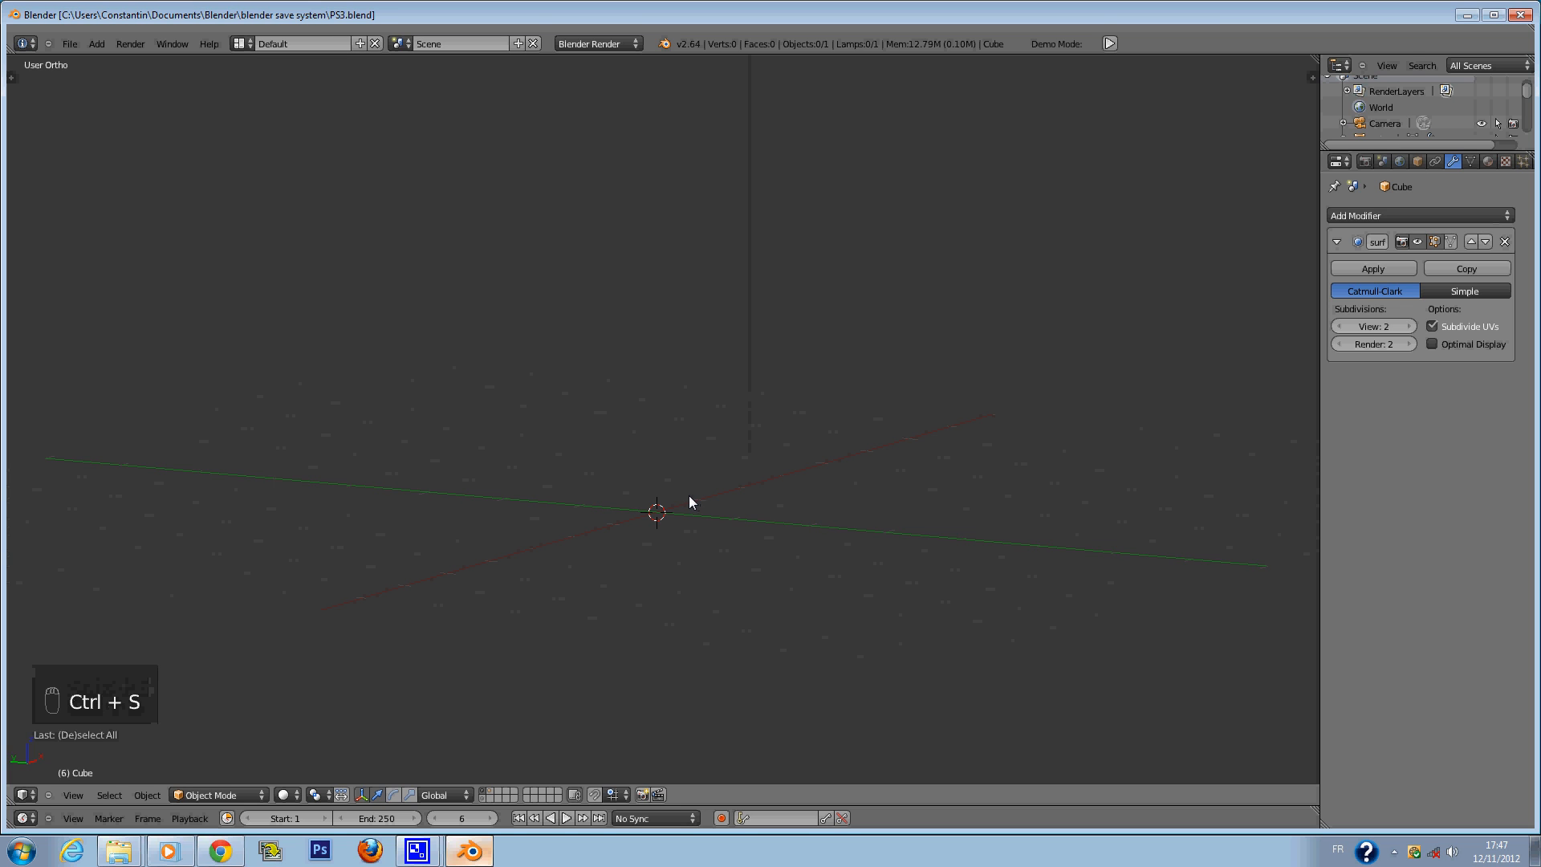
Add a mesh cube at the 3D cursor and give it a level 2 Subdivision Surface modifier, viewed from the right.
{"action": "key", "text": "shift+a"}
{"action": "mouse_move", "coordinate": [686, 497]}
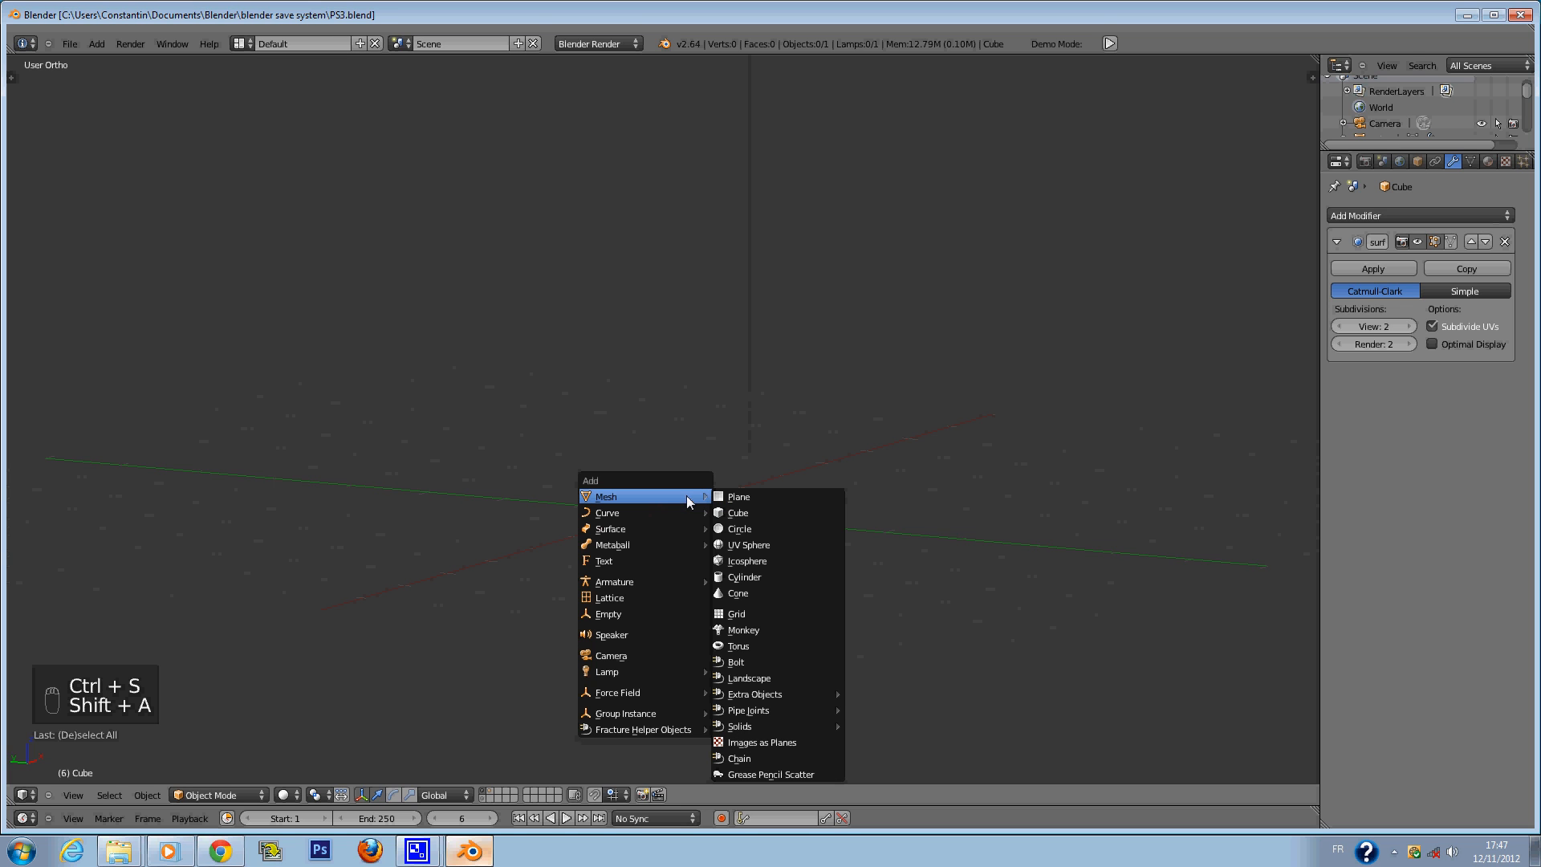
{"action": "left_click", "coordinate": [745, 512]}
{"action": "key", "text": "KP_3"}
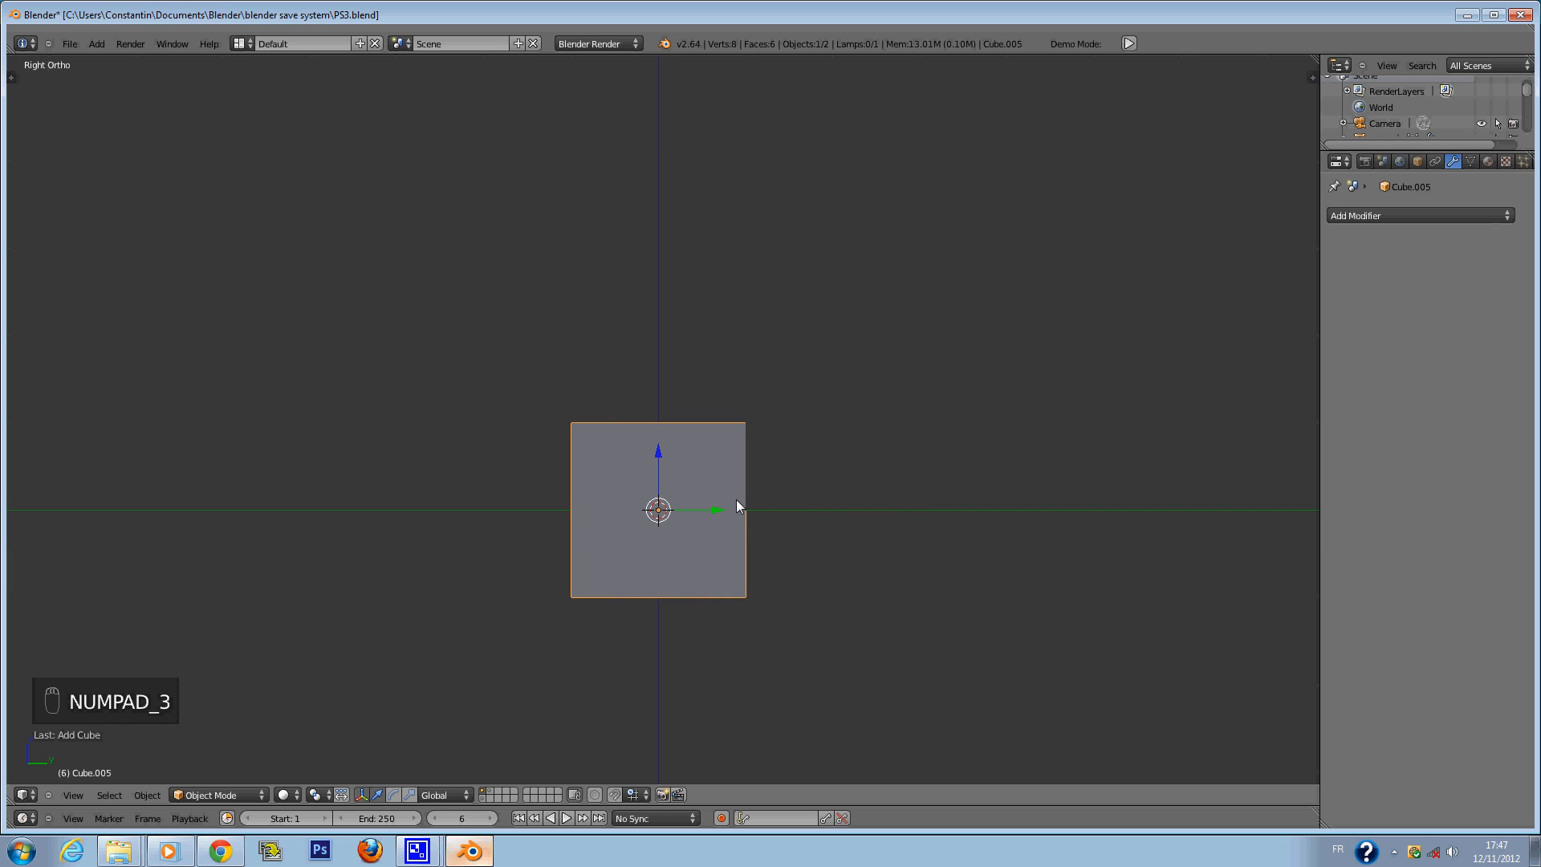
{"action": "key", "text": "ctrl+2"}
{"action": "scroll", "coordinate": [743, 495], "scroll_direction": "down", "scroll_amount": 4, "text": "shift"}
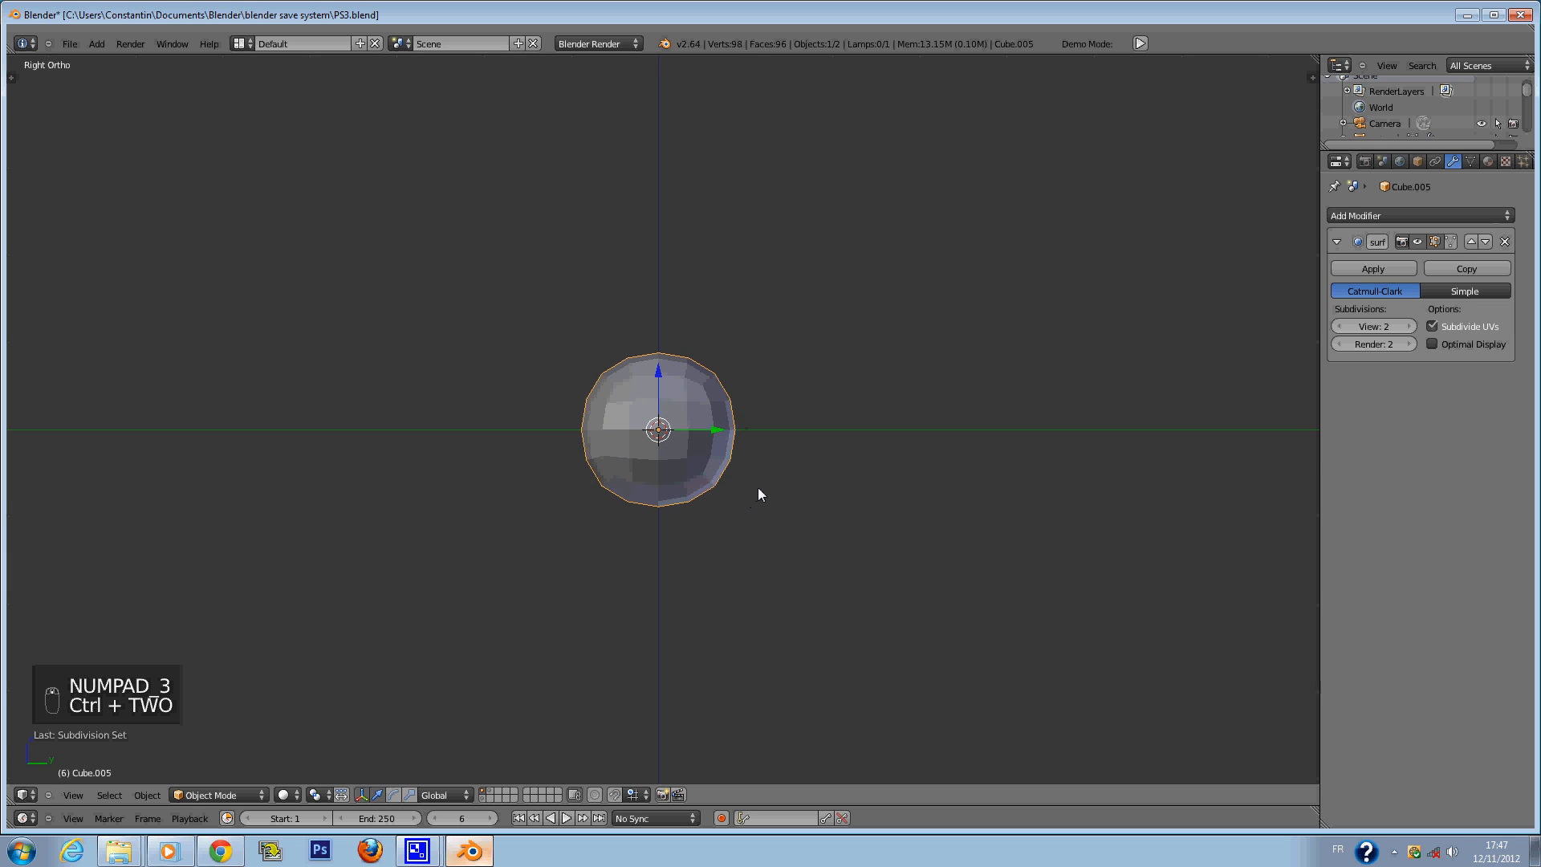
{"action": "scroll", "coordinate": [757, 490], "scroll_direction": "down", "scroll_amount": 2}
{"action": "scroll", "coordinate": [654, 454], "scroll_direction": "up", "scroll_amount": 4}
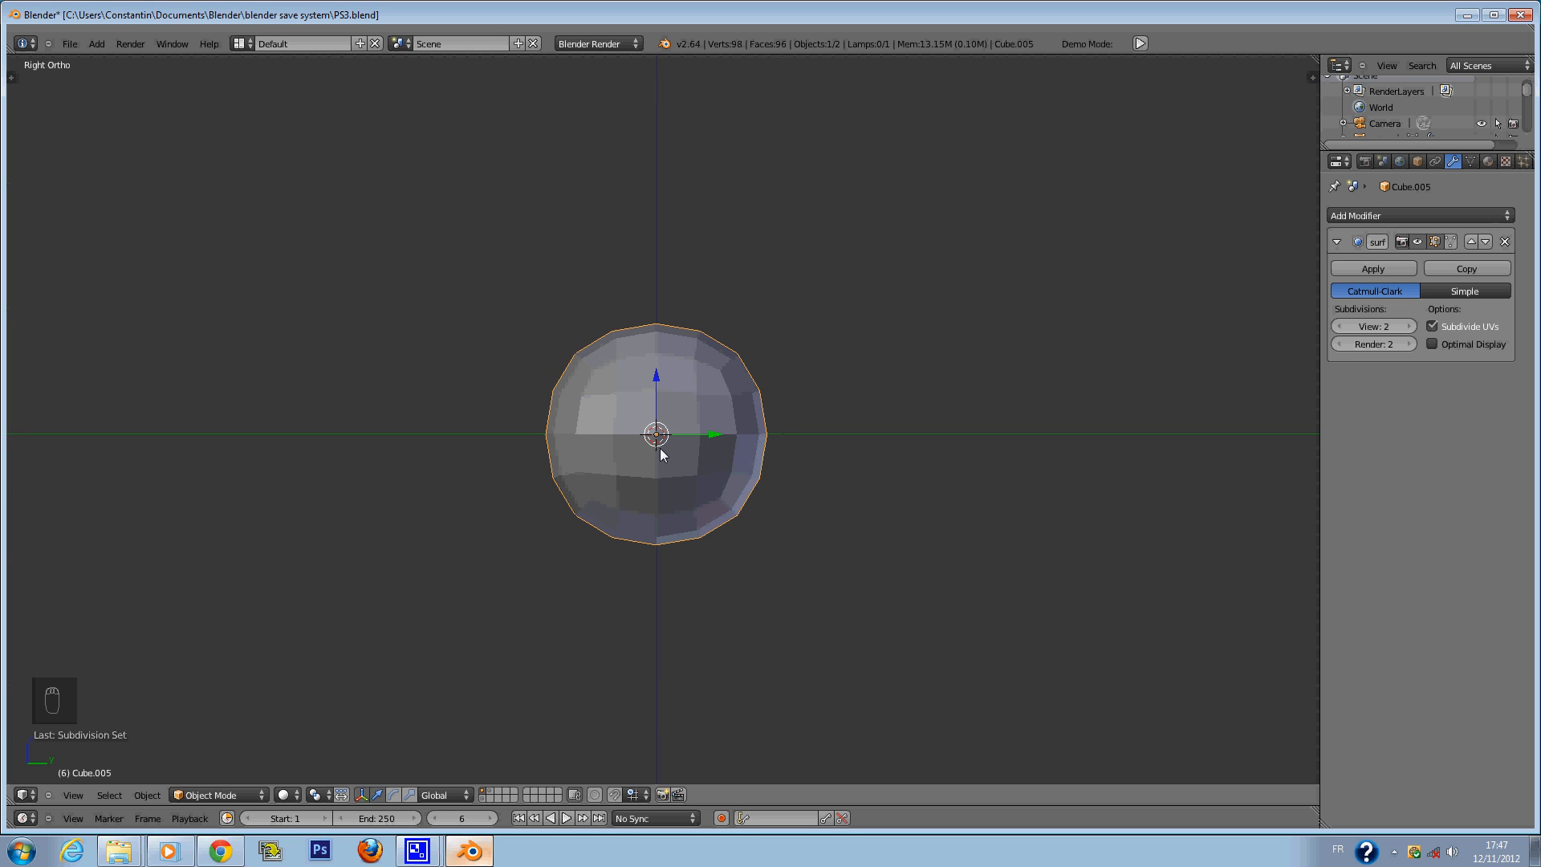
Deselect the cube's mesh in Edit Mode, and in Object Mode flatten the cube along Z into a low slab.
{"action": "key", "text": "Tab"}
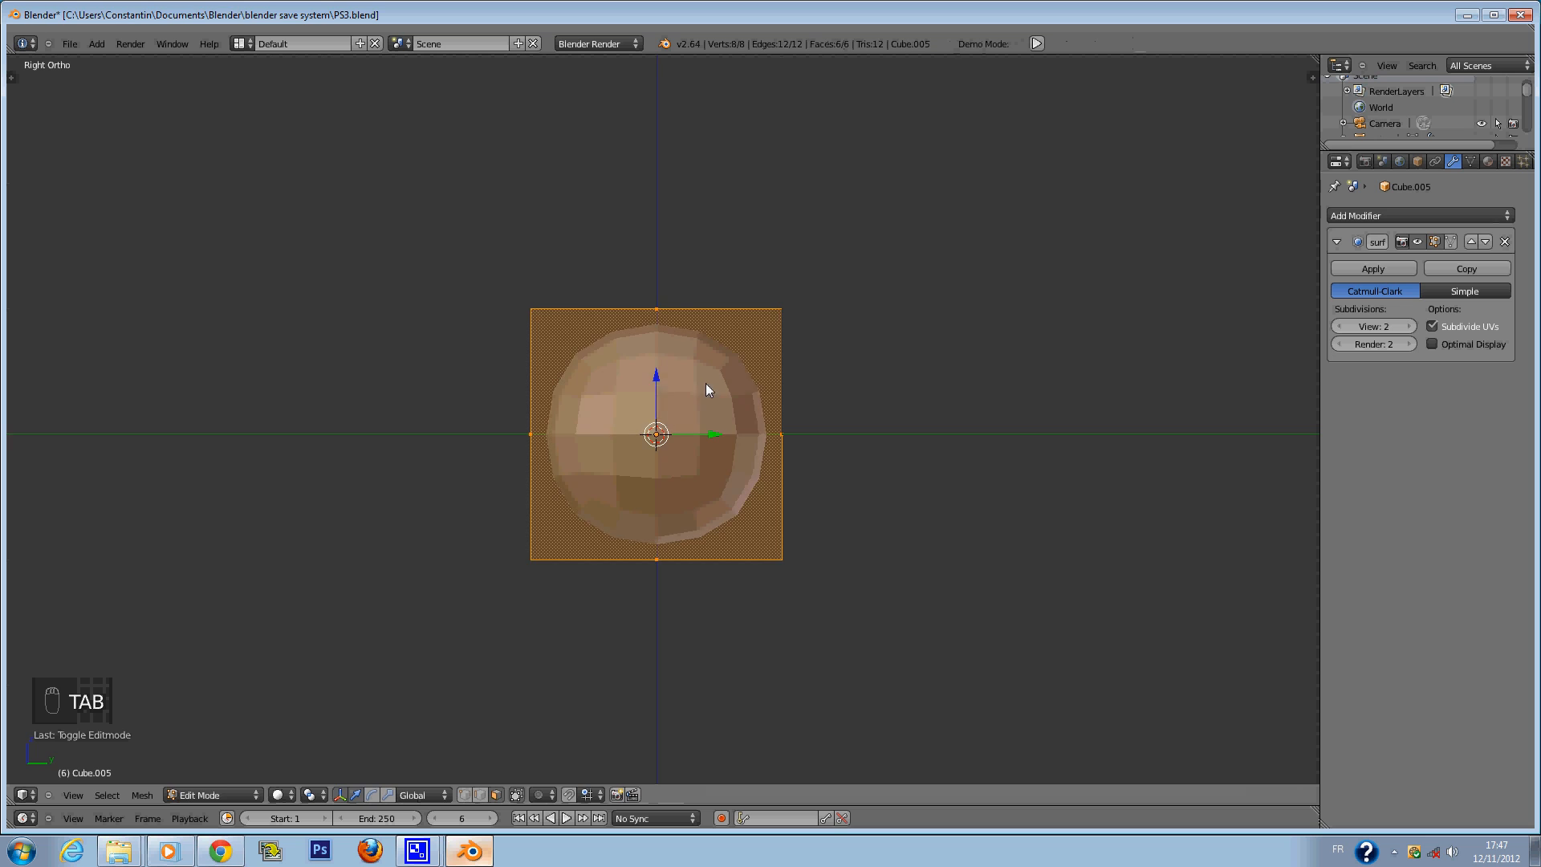
{"action": "scroll", "coordinate": [705, 383], "scroll_direction": "down", "scroll_amount": 4, "text": "shift"}
{"action": "scroll", "coordinate": [748, 364], "scroll_direction": "up", "scroll_amount": 2}
{"action": "key", "text": "a"}
{"action": "key", "text": "Tab"}
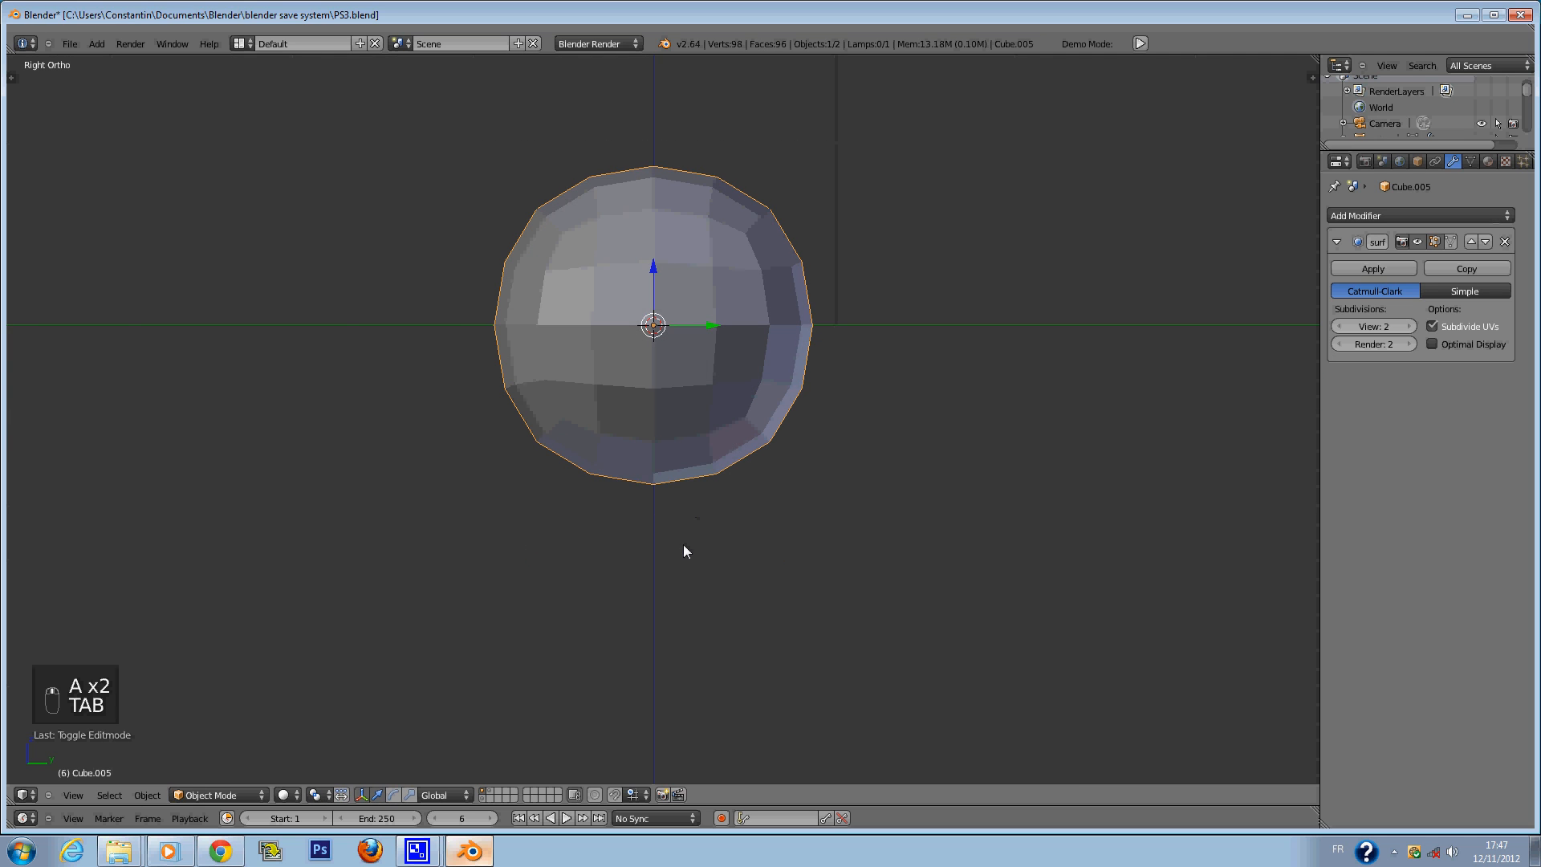
{"action": "key", "text": "s"}
{"action": "left_click", "coordinate": [655, 389]}
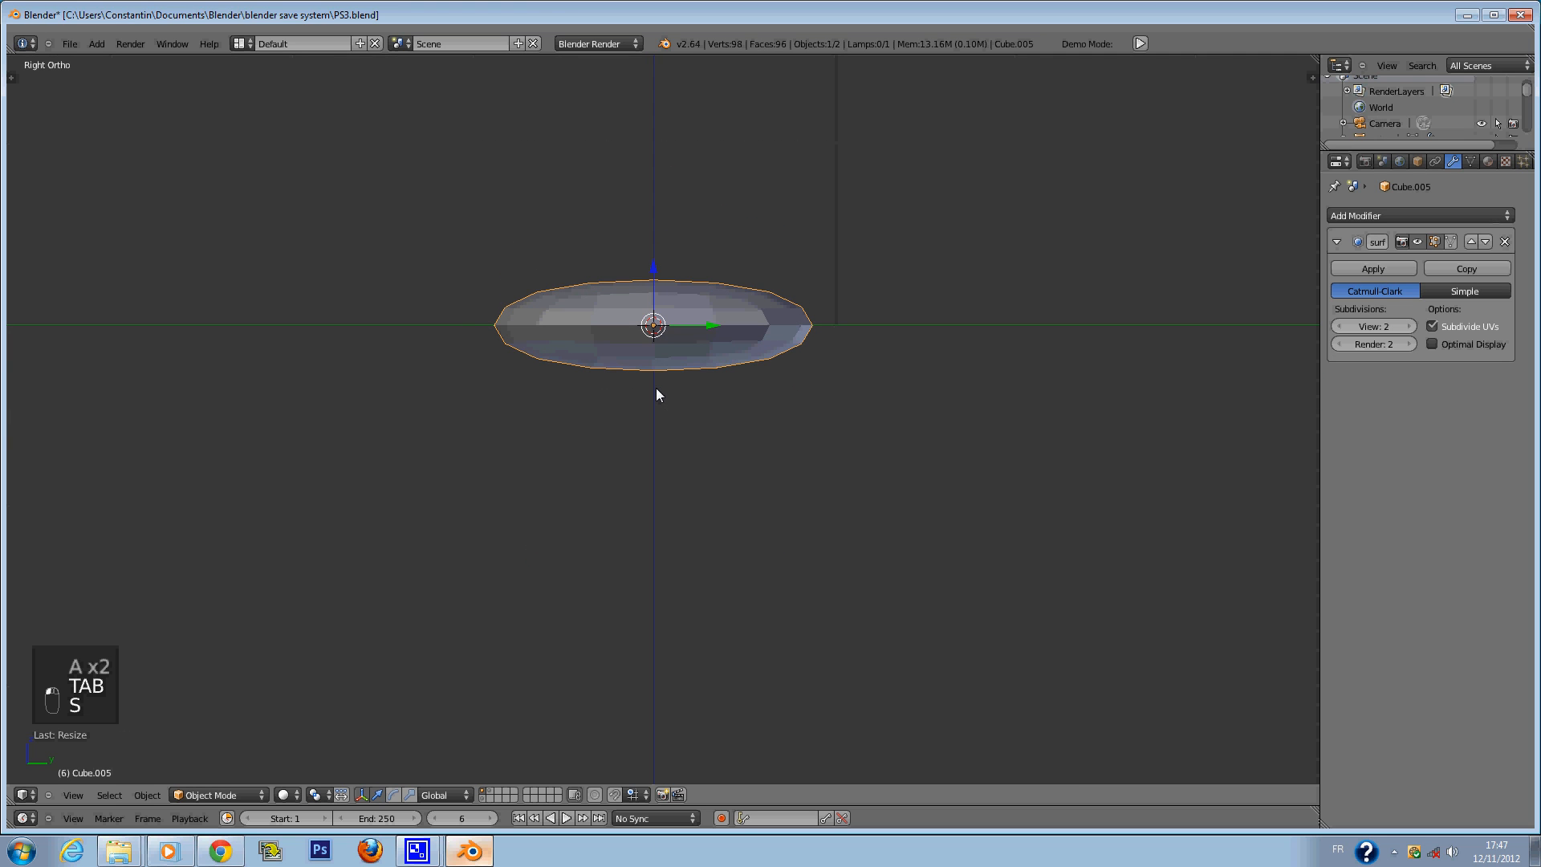
In top view, add two evenly spaced loop cuts parallel to X around the slab.
{"action": "key", "text": "KP_7"}
{"action": "key", "text": "Tab"}
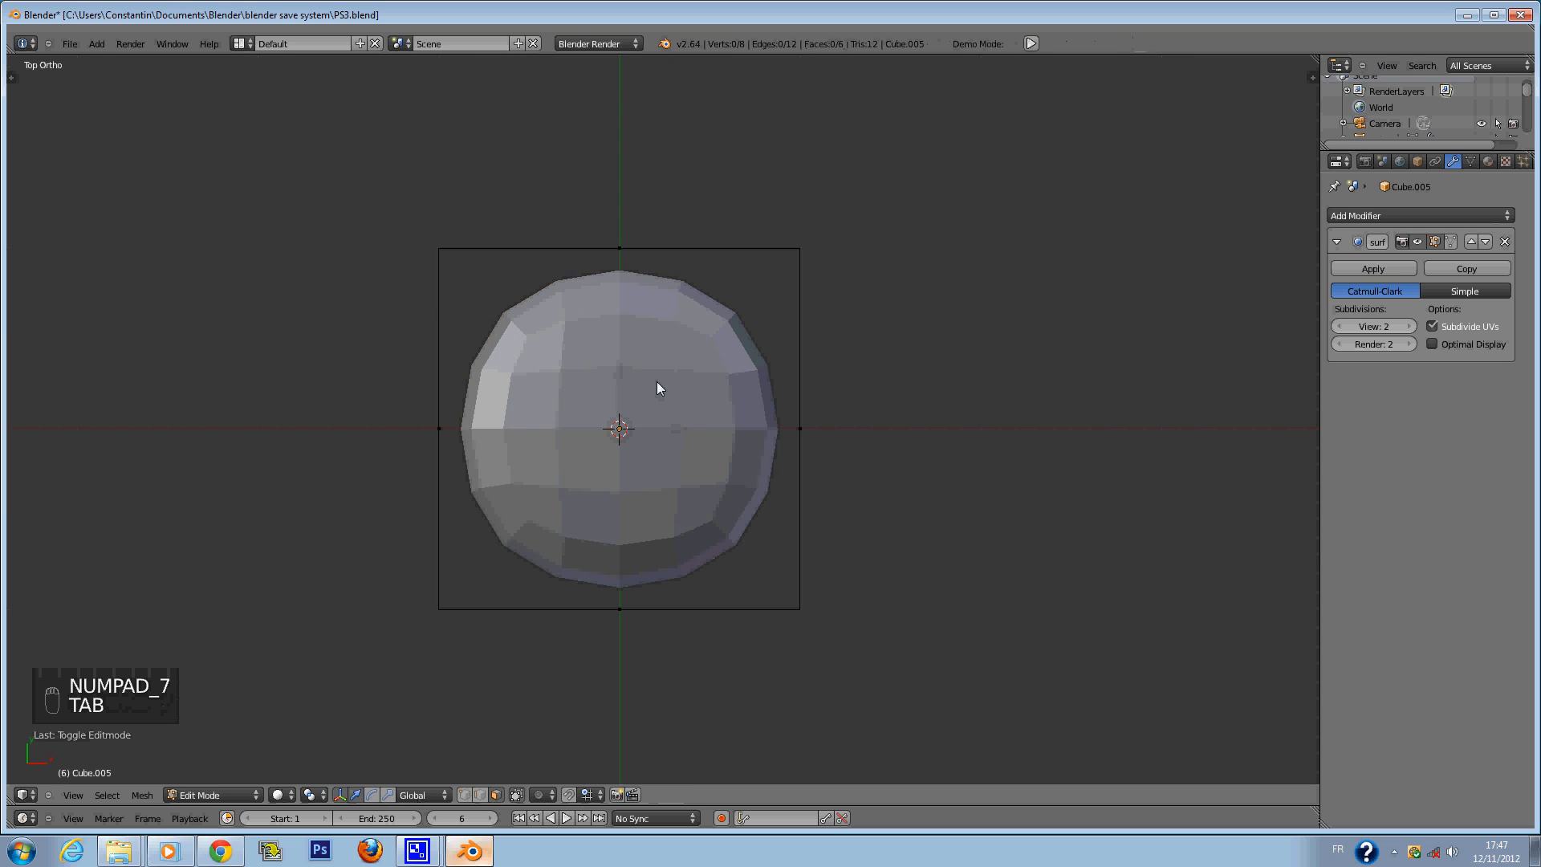
{"action": "key", "text": "a"}
{"action": "key", "text": "a"}
{"action": "key", "text": "a"}
{"action": "key", "text": "ctrl+r"}
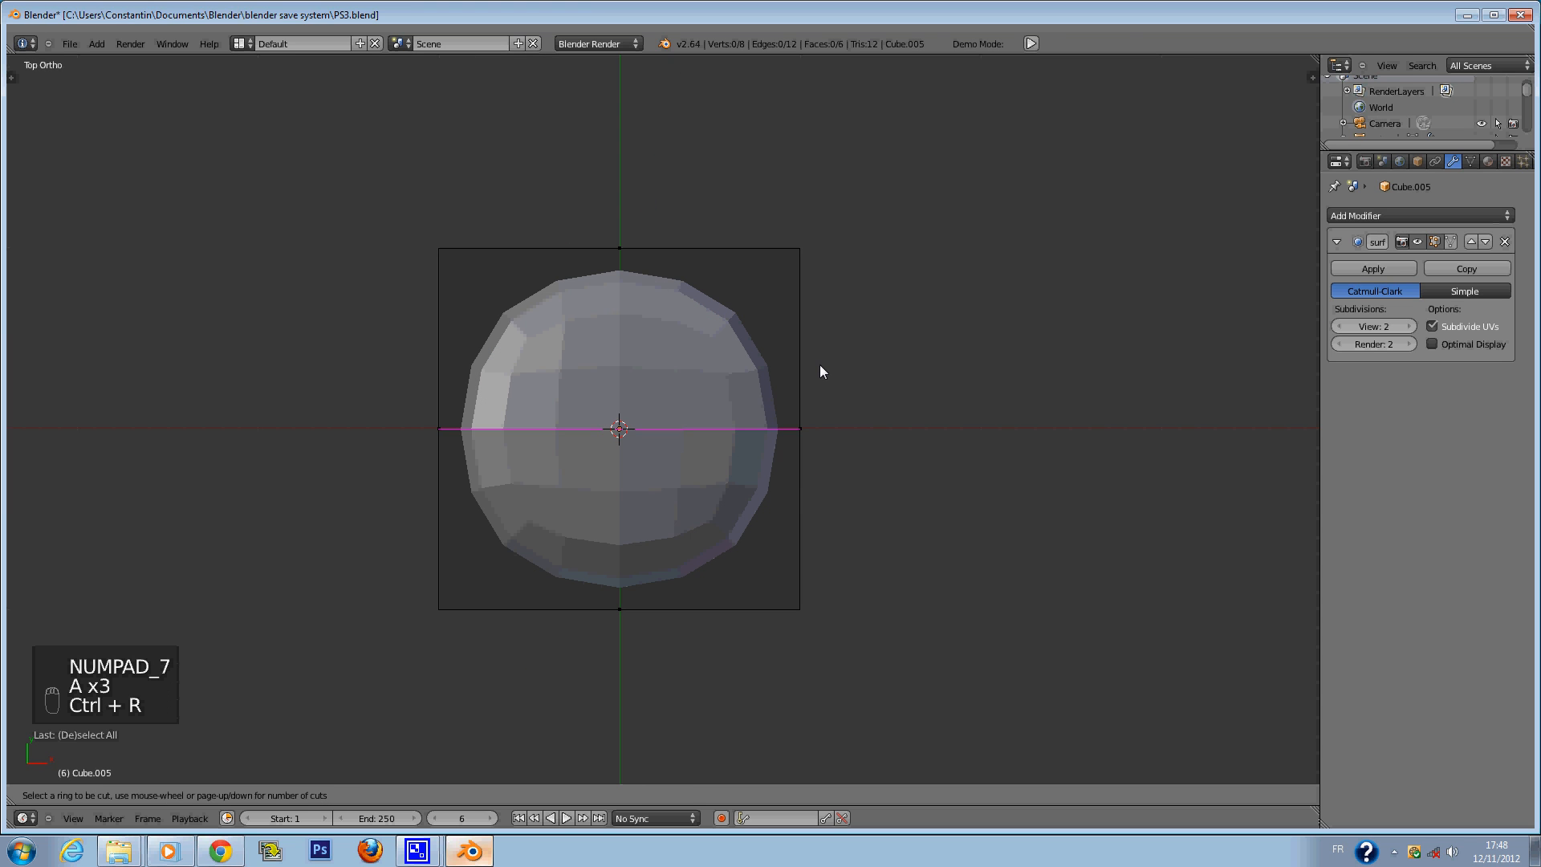
{"action": "scroll", "coordinate": [820, 372], "scroll_direction": "up", "scroll_amount": 1}
{"action": "left_click", "coordinate": [820, 365]}
{"action": "right_click", "coordinate": [821, 365]}
{"action": "scroll", "coordinate": [820, 365], "scroll_direction": "down", "scroll_amount": 1}
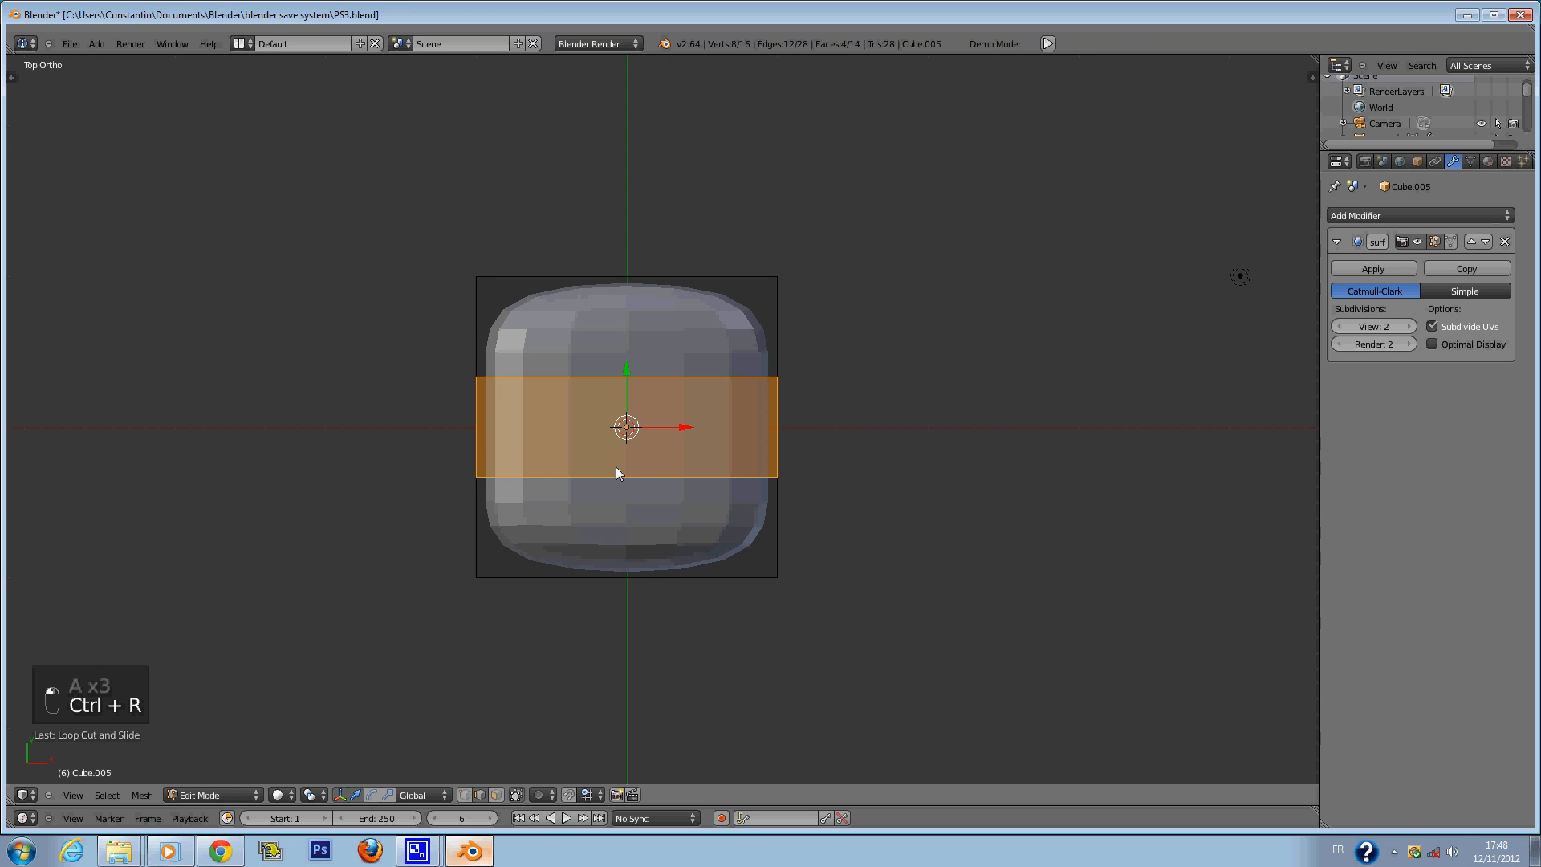
Scale the two new edge loops apart along Y until they sit close to the slab's front and back edges.
{"action": "key", "text": "s"}
{"action": "key", "text": "y"}
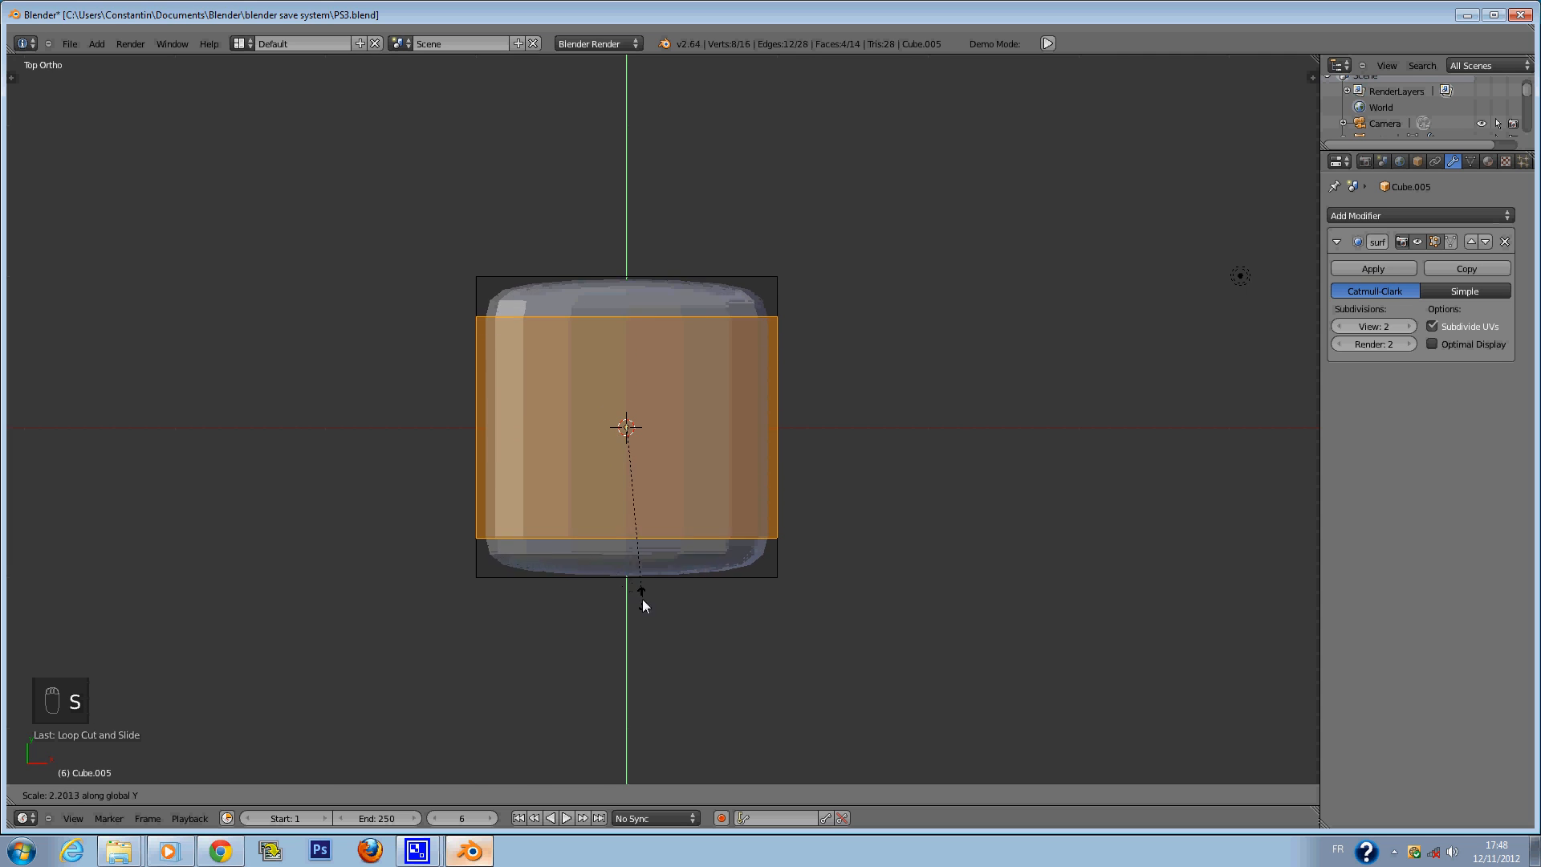
{"action": "left_click", "coordinate": [680, 652]}
{"action": "key", "text": "a"}
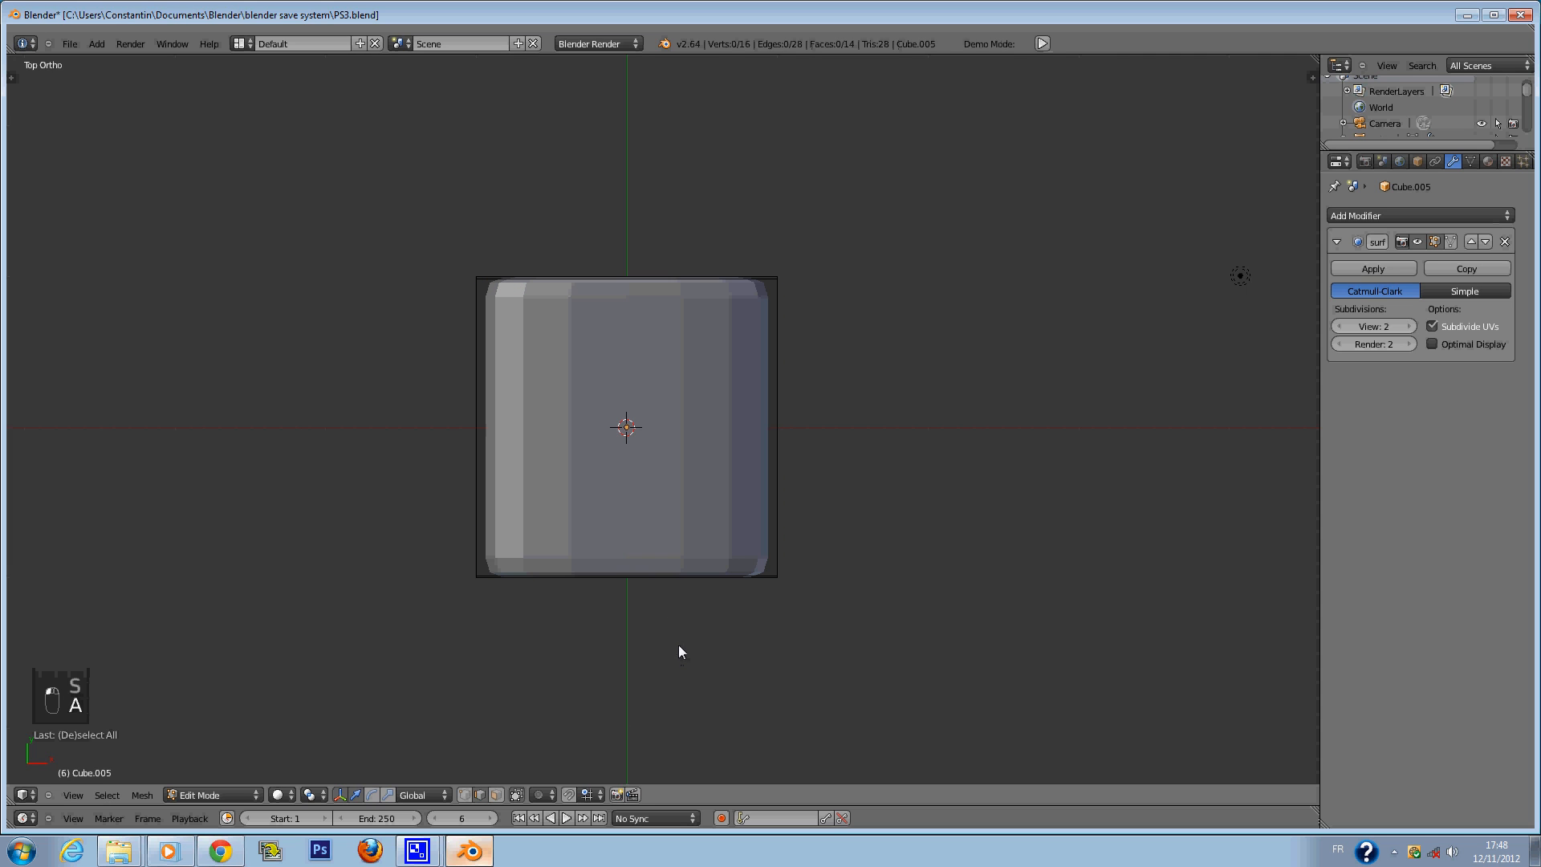
Add three evenly spaced loop cuts parallel to Y around the slab and show it in wireframe from the front.
{"action": "key", "text": "ctrl+r"}
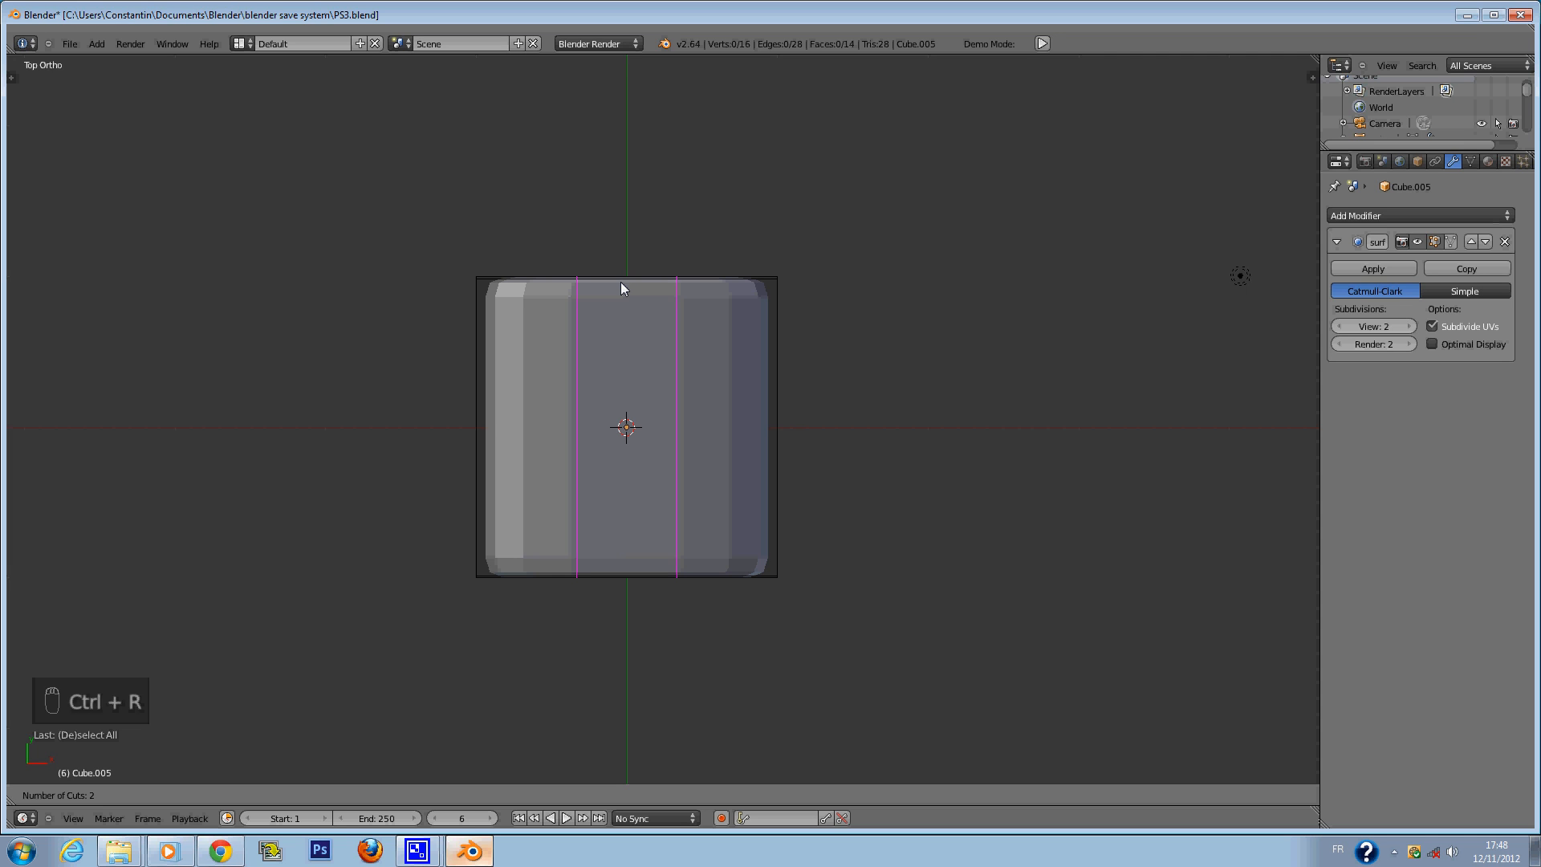
{"action": "left_click", "coordinate": [621, 282]}
{"action": "key", "text": "KP_1"}
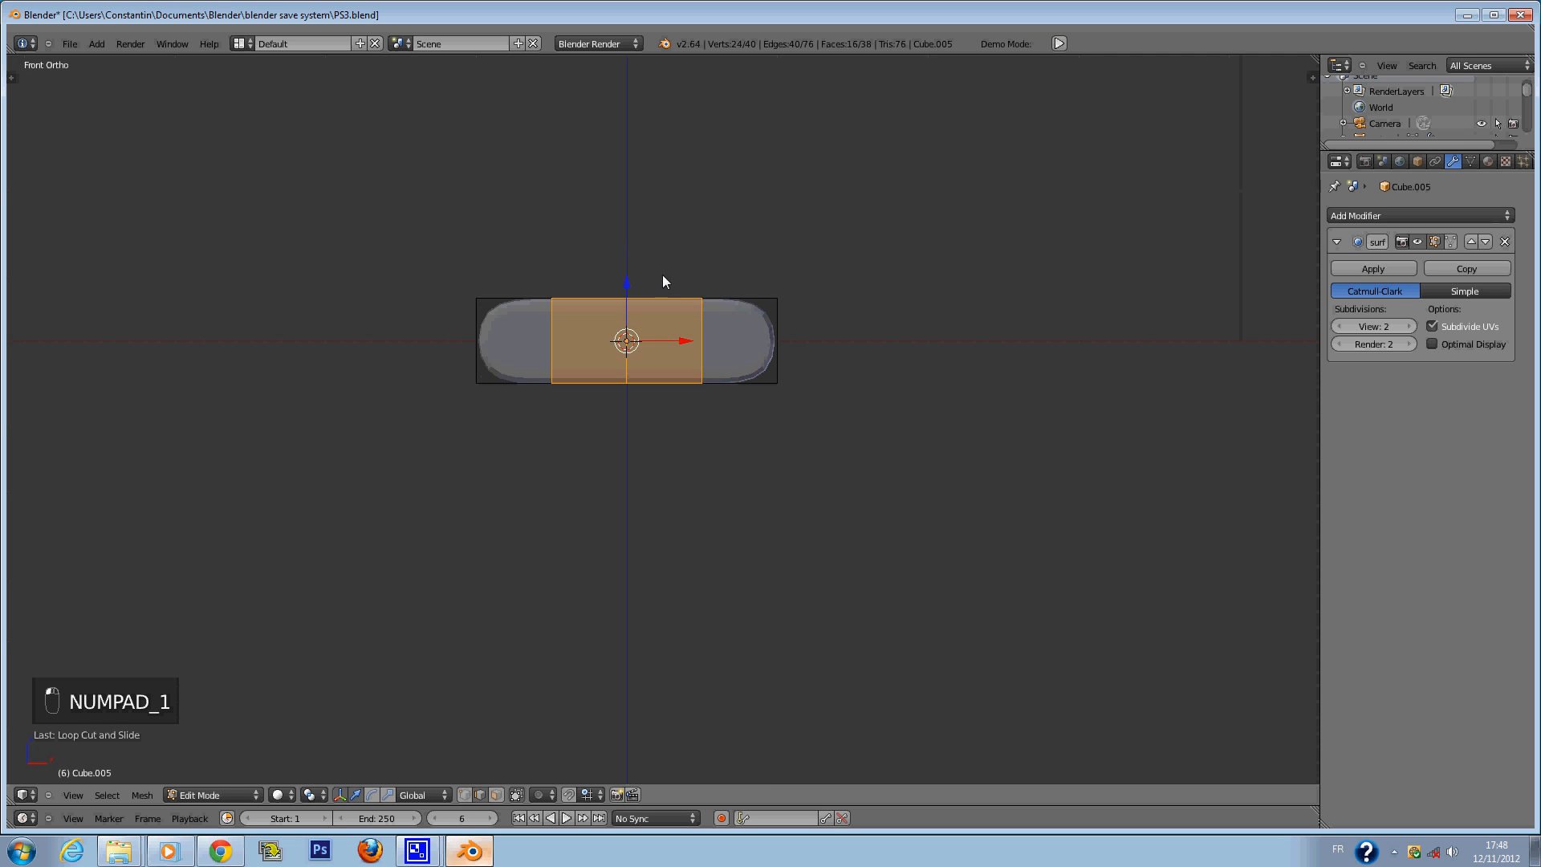
{"action": "scroll", "coordinate": [698, 385], "scroll_direction": "up", "scroll_amount": 2}
{"action": "scroll", "coordinate": [611, 396], "scroll_direction": "up", "scroll_amount": 1}
{"action": "key", "text": "a"}
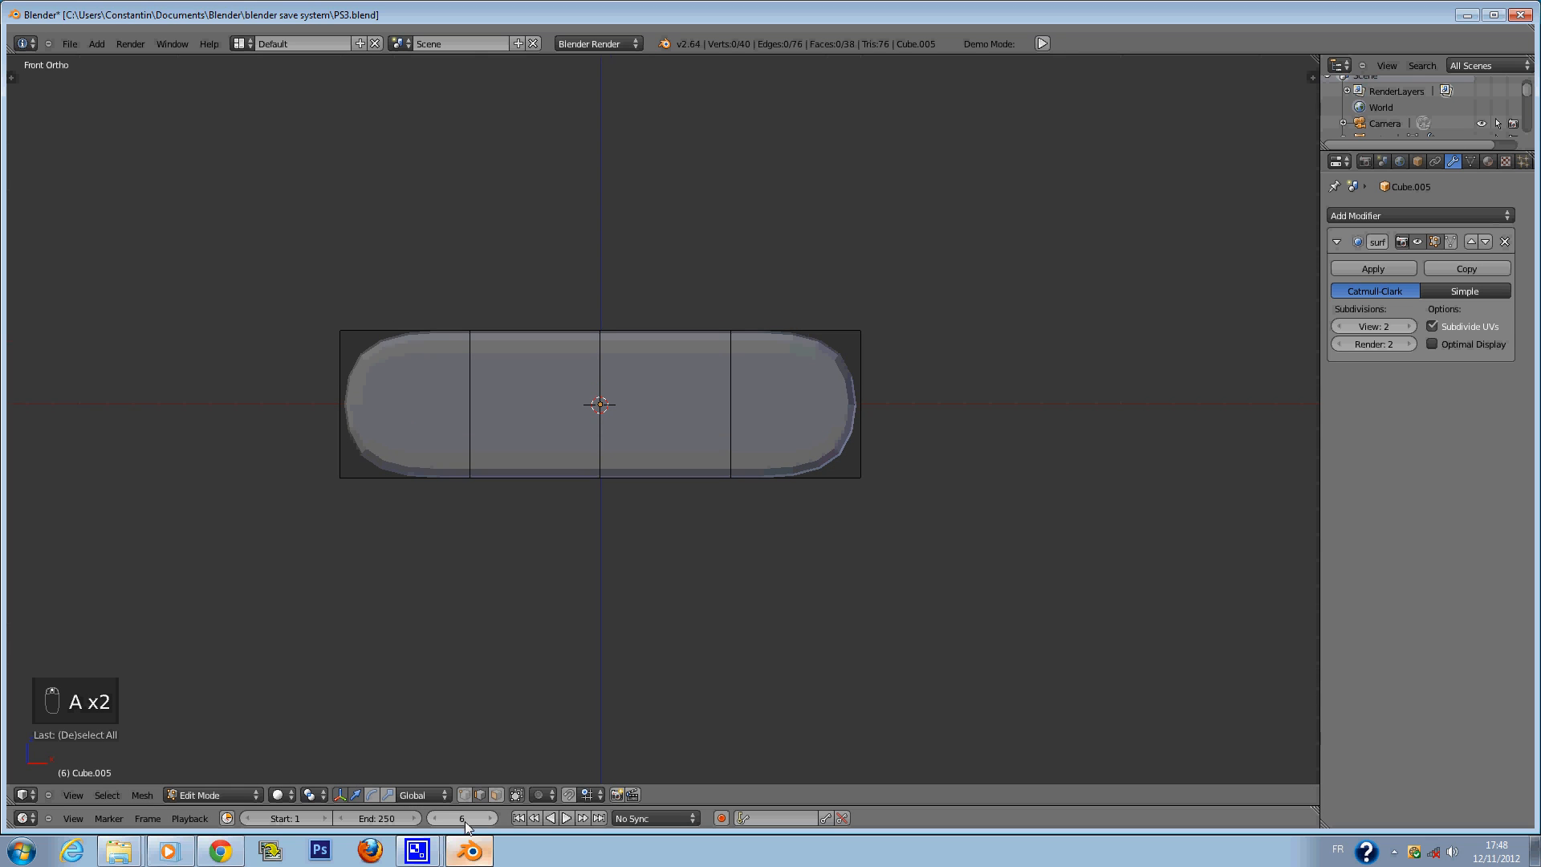
{"action": "key", "text": "z"}
Try to raise the slab's upper middle vertices along Z to arch its top.
{"action": "key", "text": "c"}
{"action": "left_click_drag", "start_coordinate": [467, 329], "coordinate": [759, 340]}
{"action": "mouse_move", "coordinate": [598, 282]}
{"action": "left_mouse_down"}
{"action": "mouse_move", "coordinate": [606, 258]}
{"action": "mouse_move", "coordinate": [593, 271]}
{"action": "left_mouse_up"}
{"action": "key", "text": "a"}
{"action": "key", "text": "c"}
{"action": "left_click", "coordinate": [471, 305]}
{"action": "left_click", "coordinate": [729, 307]}
{"action": "right_click", "coordinate": [710, 325]}
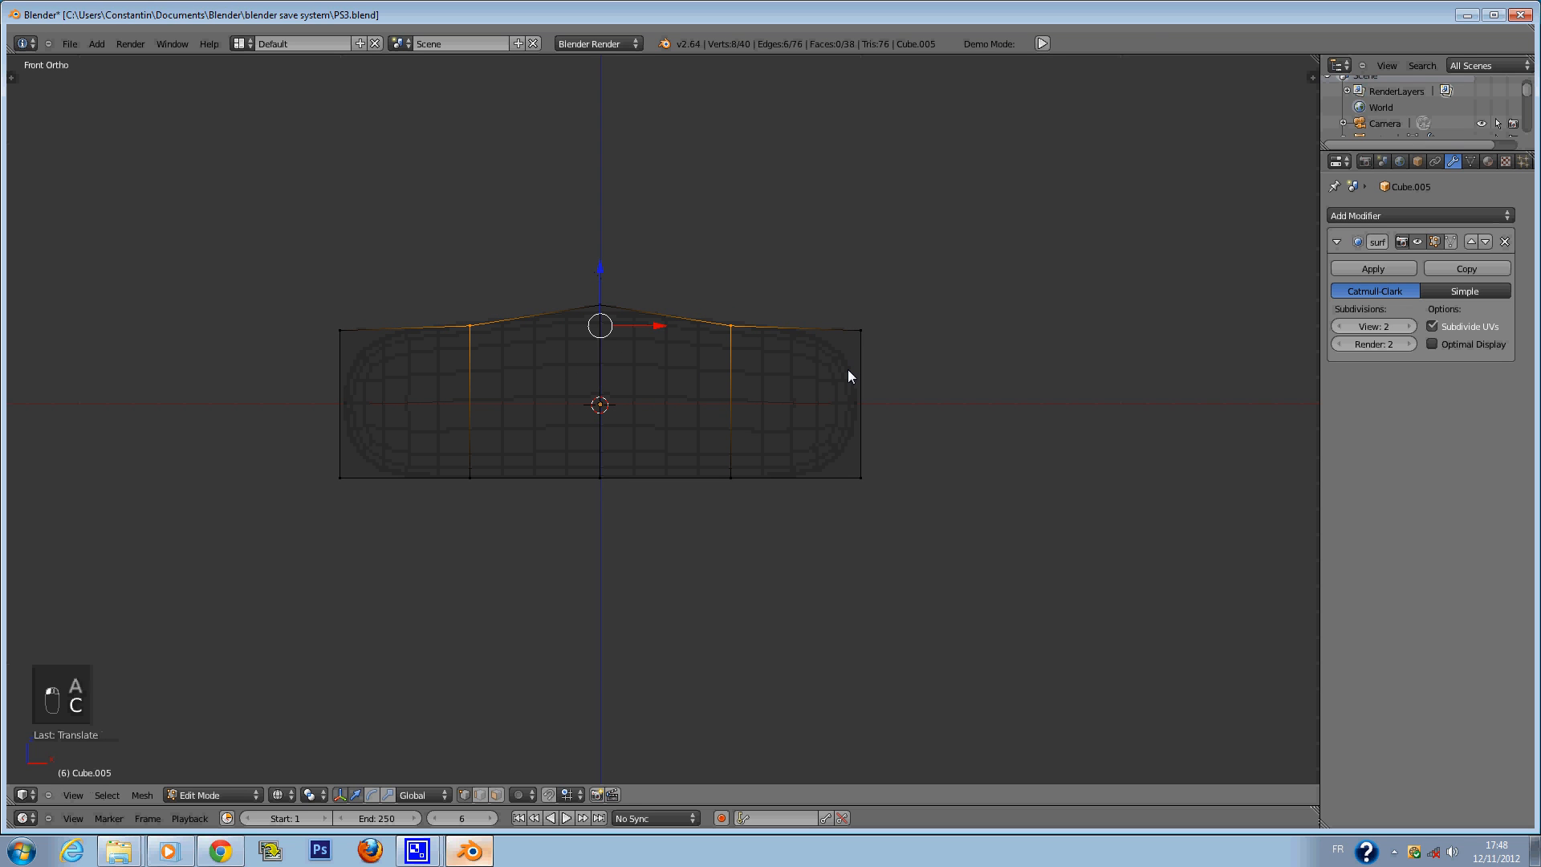
Undo the vertex moves and selections made on the slab's upper edge.
{"action": "key", "text": "Tab"}
{"action": "key", "text": "Tab"}
{"action": "key", "text": "ctrl+z"}
{"action": "key", "text": "ctrl+z"}
{"action": "key", "text": "ctrl+z"}
{"action": "key", "text": "ctrl+z"}
{"action": "key", "text": "ctrl+z"}
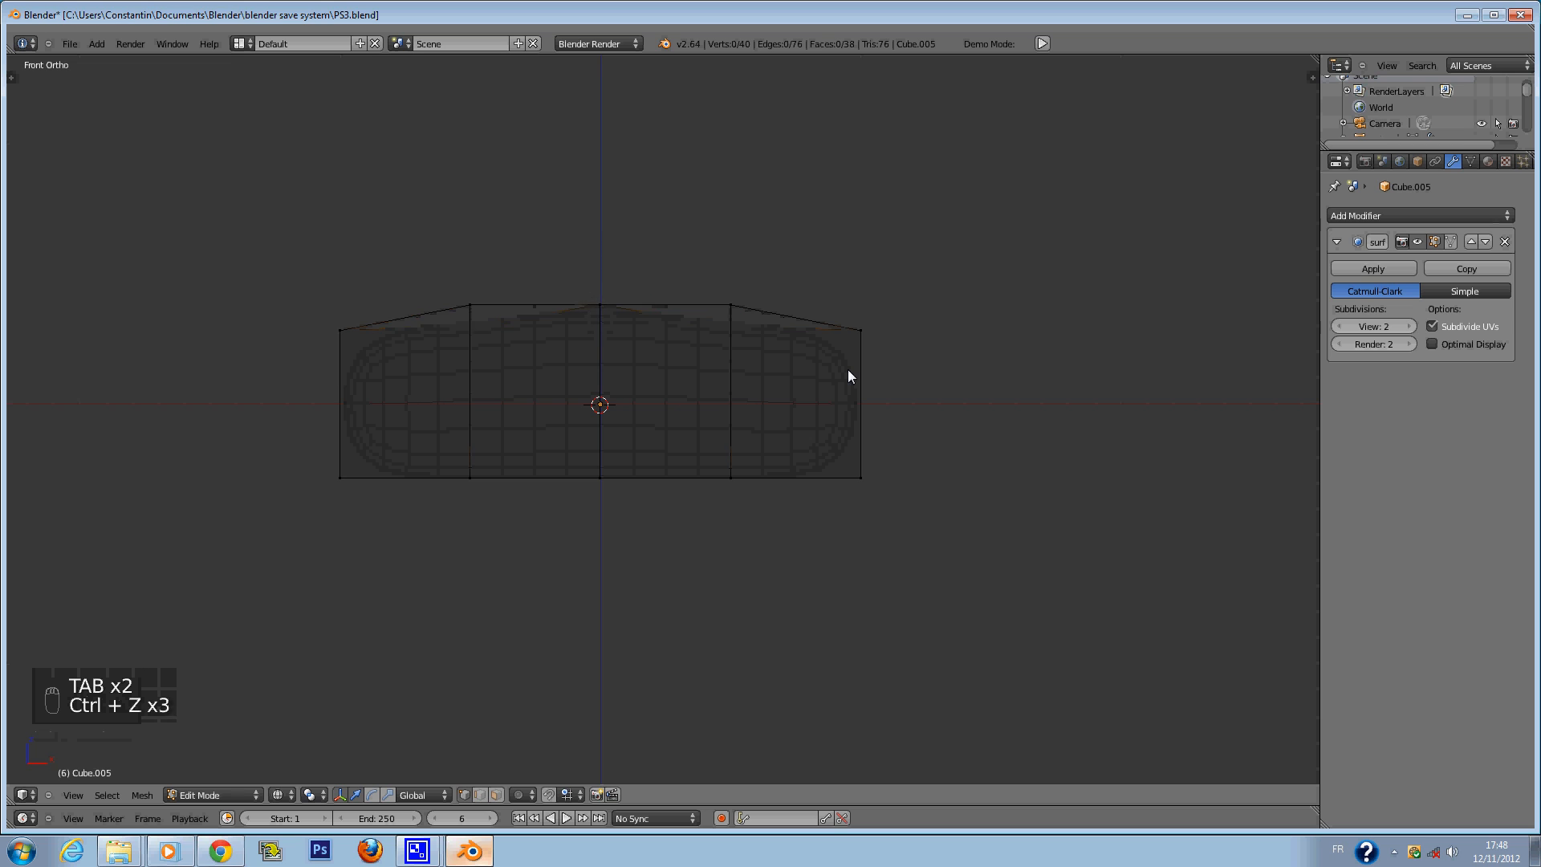
{"action": "key", "text": "a"}
{"action": "key", "text": "ctrl+r"}
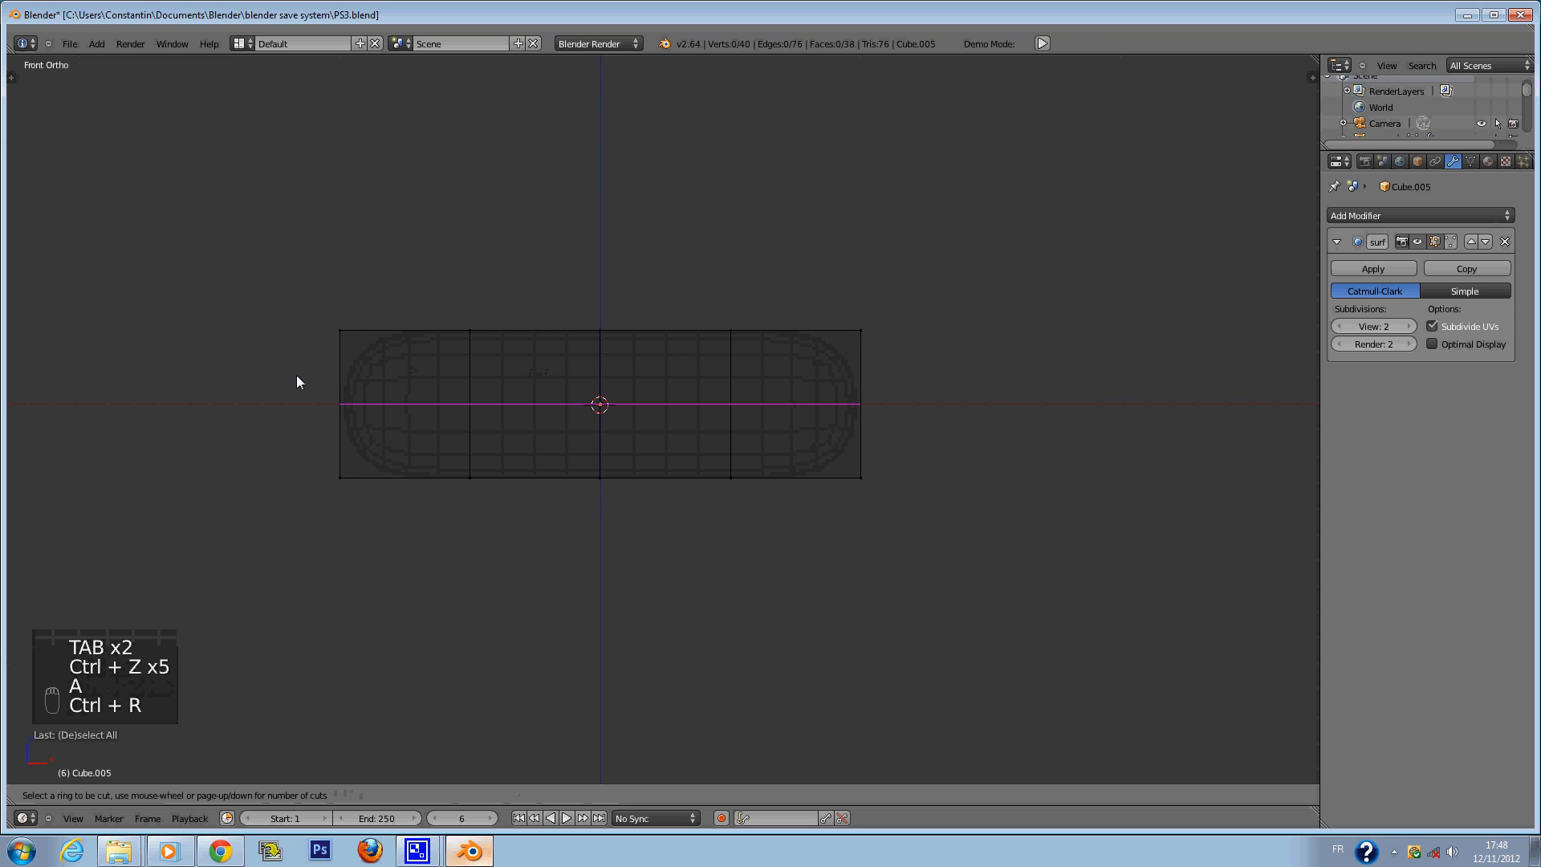
{"action": "scroll", "coordinate": [296, 381], "scroll_direction": "up", "scroll_amount": 2}
{"action": "left_click", "coordinate": [297, 375]}
{"action": "key", "text": "ctrl+z"}
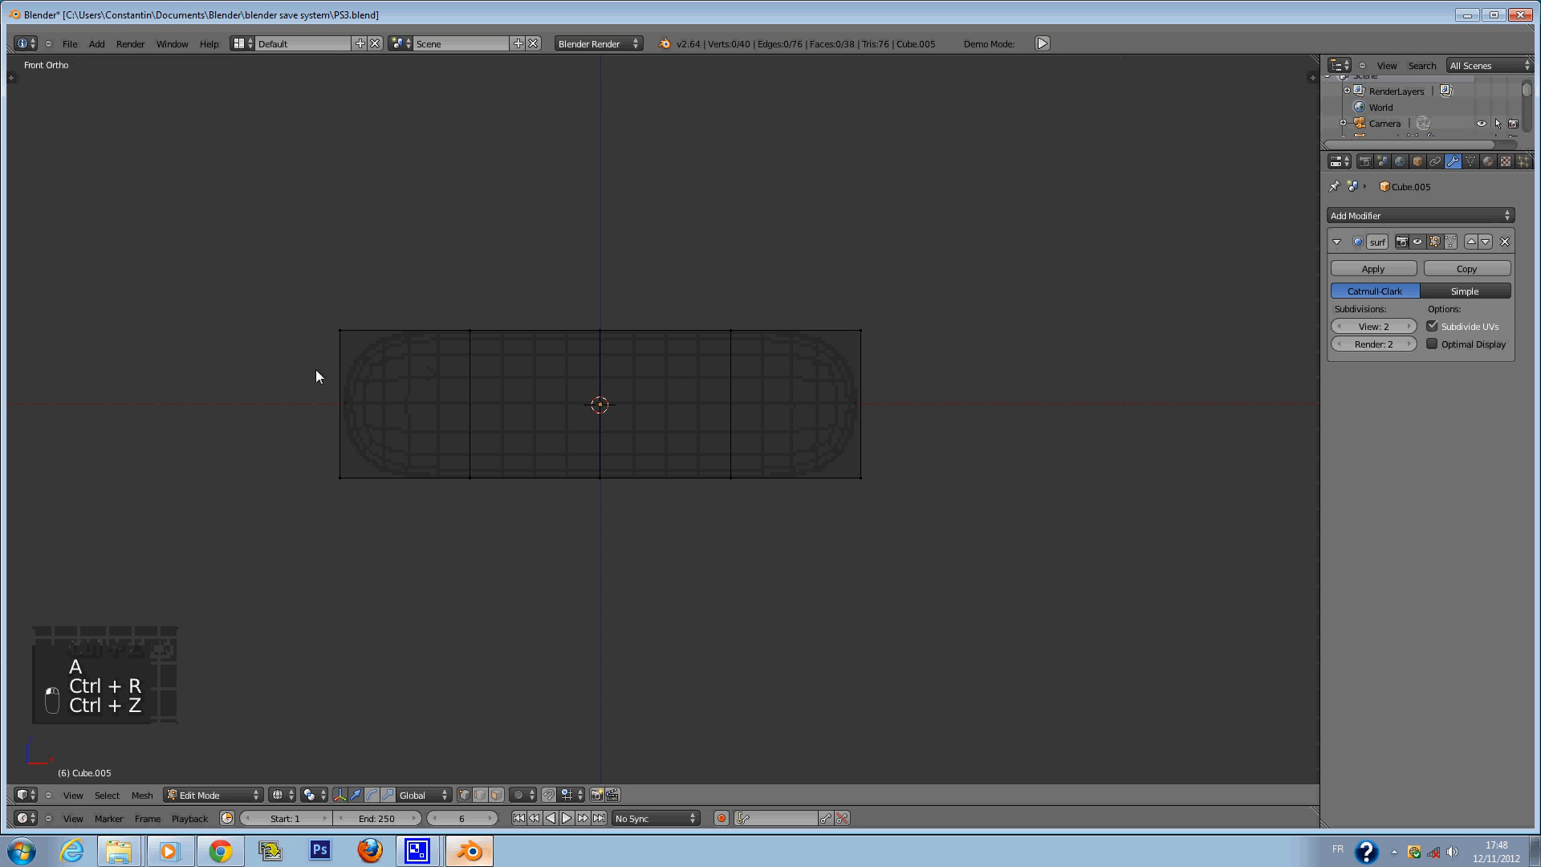
Add two horizontal loop cuts around the slab and scale them apart along Z, close to its top and bottom edges.
{"action": "key", "text": "ctrl+r"}
{"action": "scroll", "coordinate": [316, 376], "scroll_direction": "down", "scroll_amount": 1}
{"action": "left_click", "coordinate": [316, 376]}
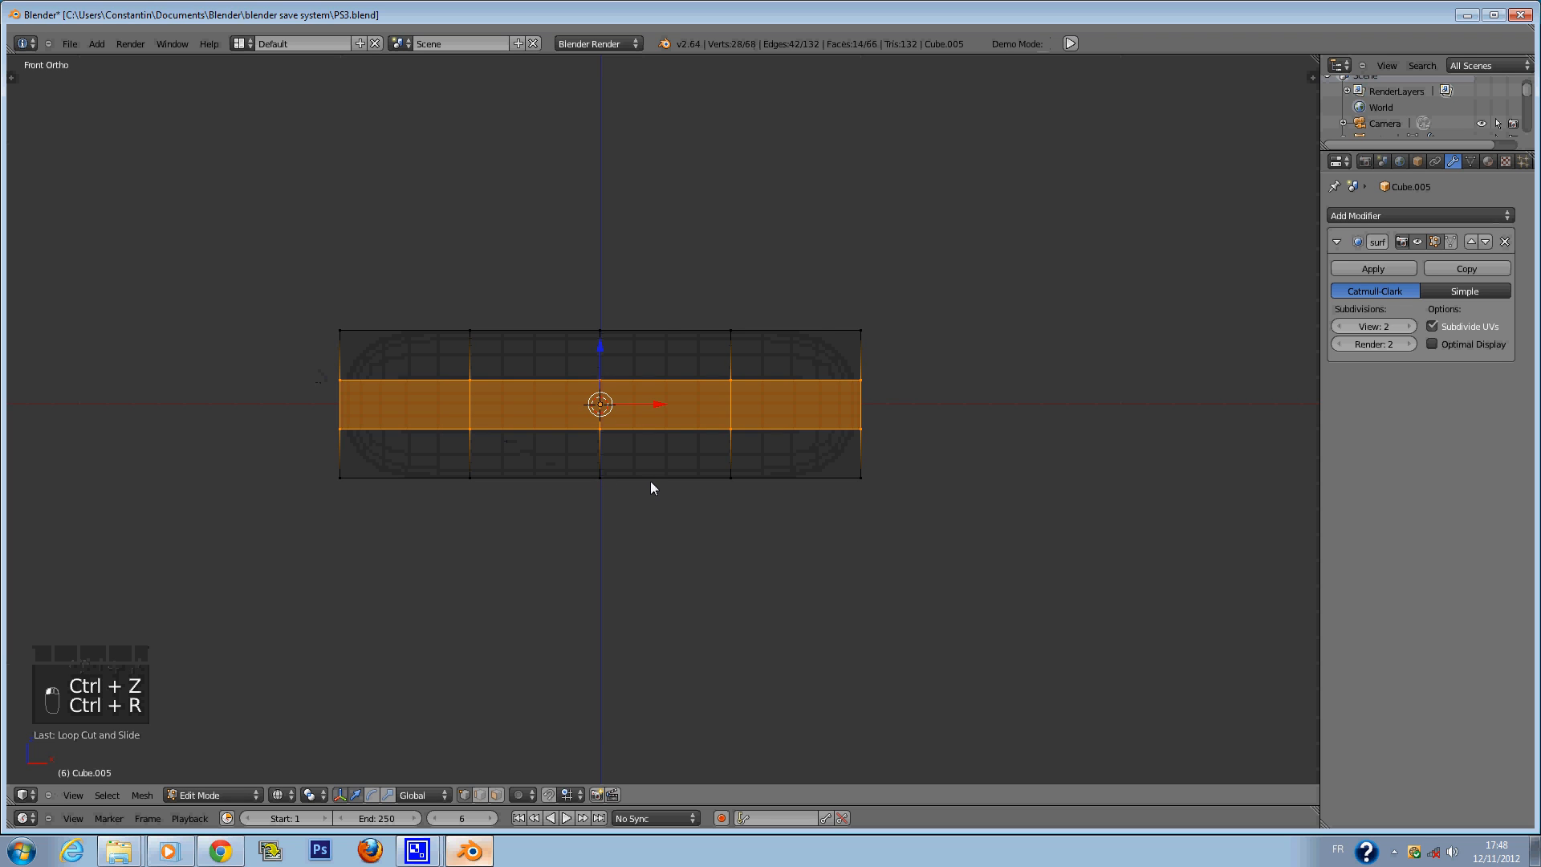
{"action": "key", "text": "s"}
{"action": "key", "text": "z"}
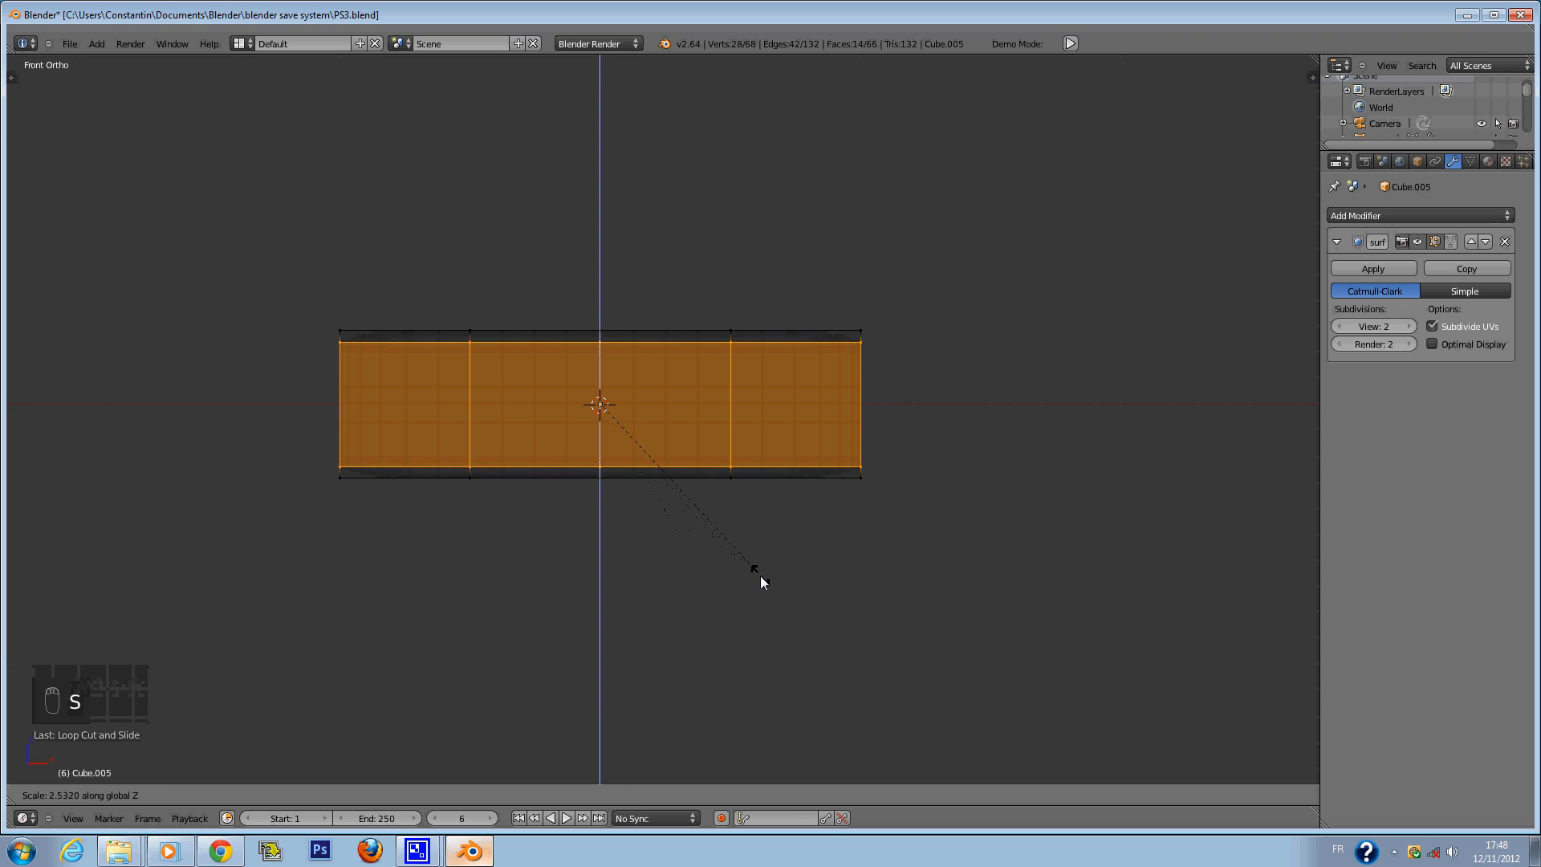
{"action": "left_click", "coordinate": [778, 587]}
{"action": "key", "text": "a"}
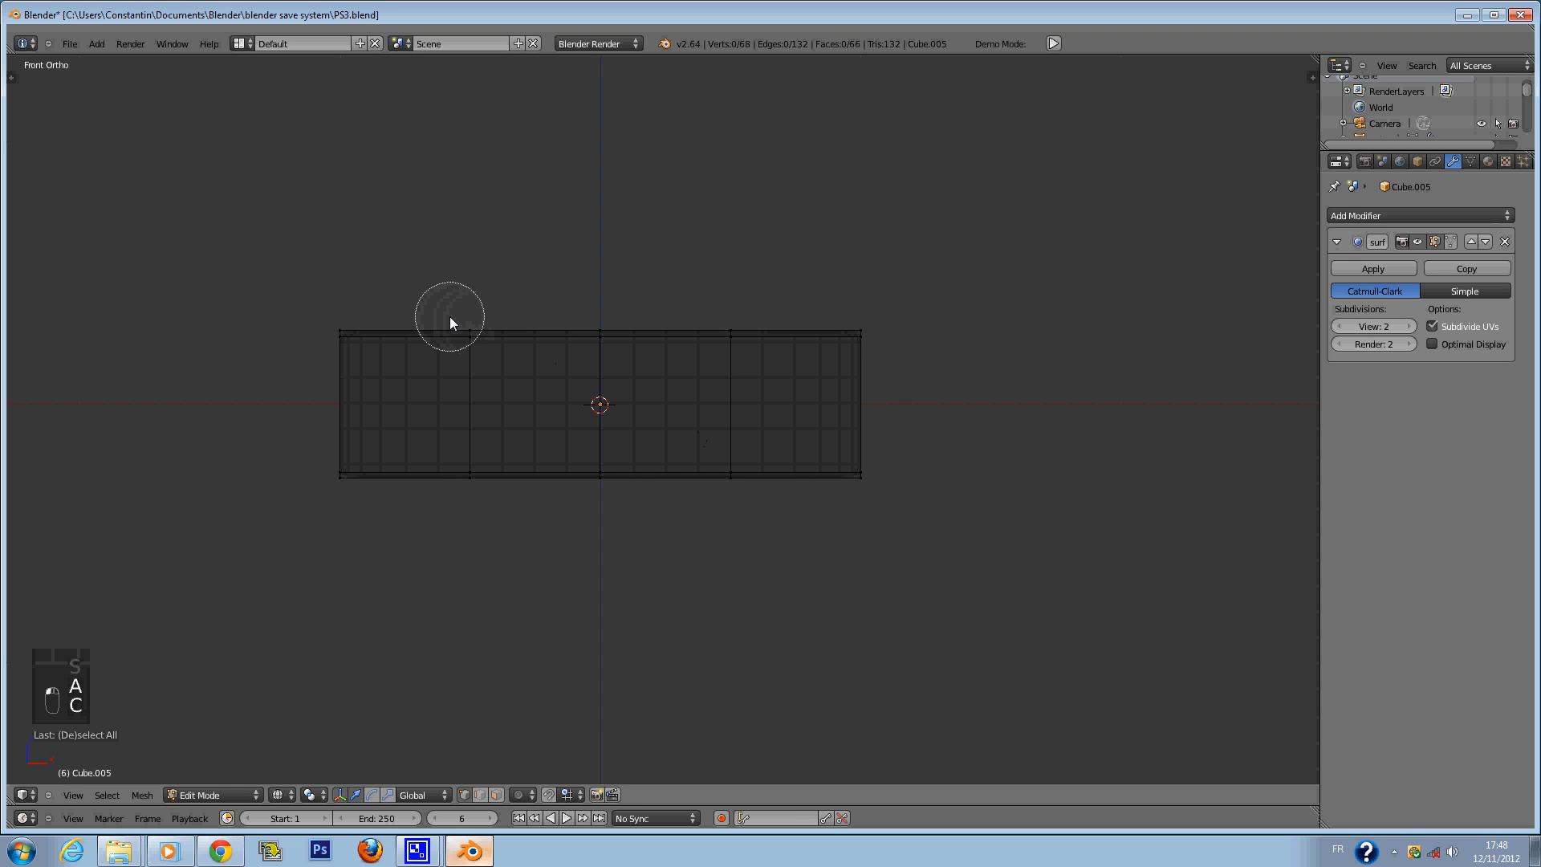
Select the upper vertices on the slab's middle loop and raise them along Z into a central peak.
{"action": "left_click", "coordinate": [616, 335]}
{"action": "right_click", "coordinate": [615, 336]}
{"action": "left_click_drag", "start_coordinate": [601, 282], "coordinate": [599, 230]}
{"action": "key", "text": "z"}
{"action": "key", "text": "z"}
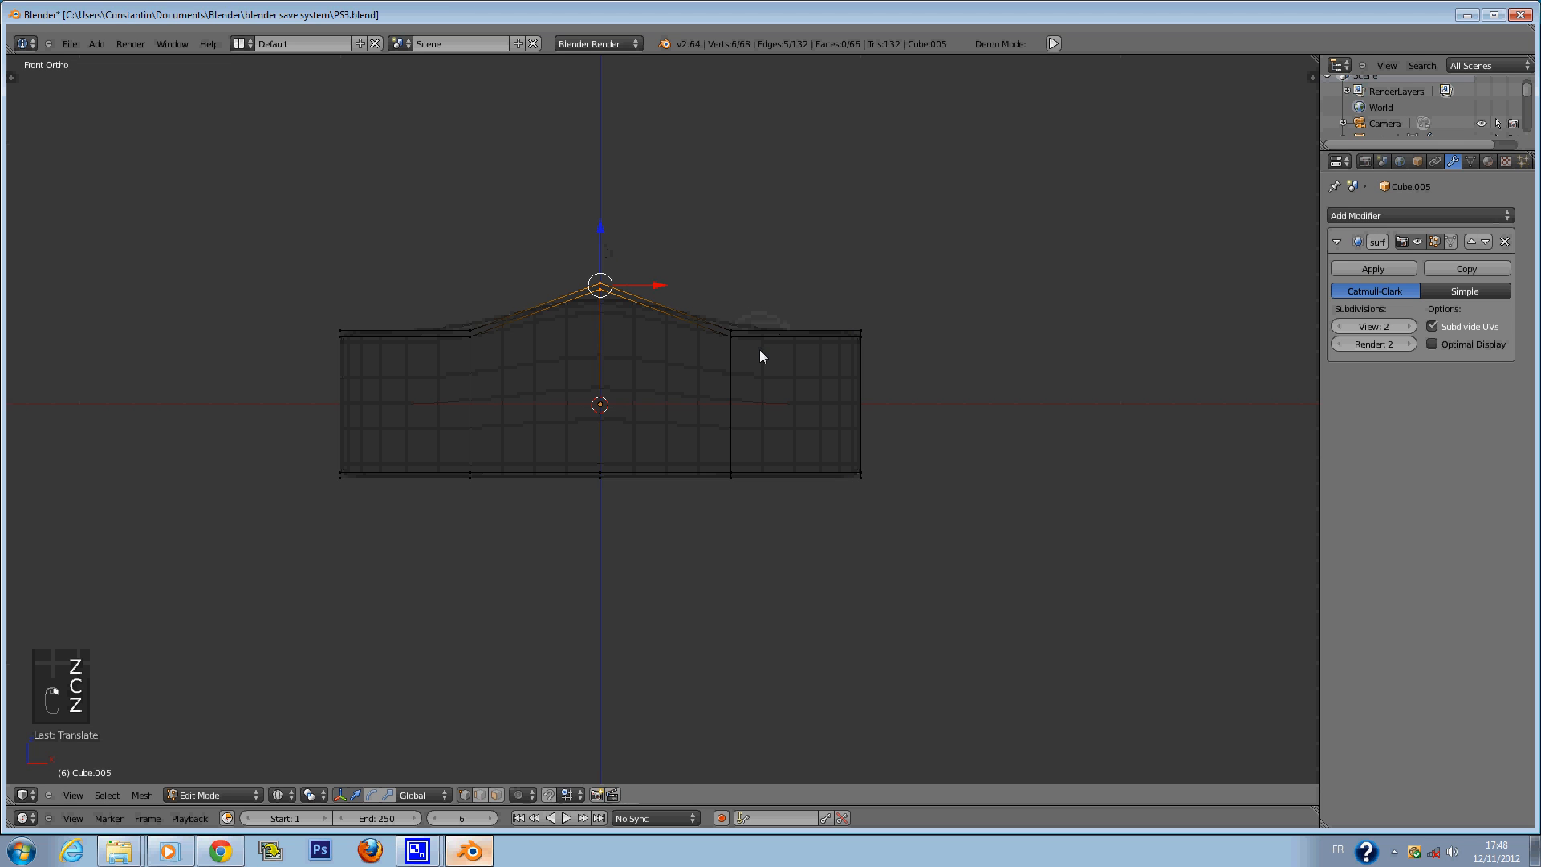
Select the vertices at both shoulders of the slab's upper edge and raise them along Z to round the arch.
{"action": "key", "text": "a"}
{"action": "key", "text": "c"}
{"action": "left_click", "coordinate": [747, 337]}
{"action": "right_click", "coordinate": [748, 337]}
{"action": "left_click_drag", "start_coordinate": [731, 278], "coordinate": [707, 293]}
{"action": "key", "text": "ctrl+z"}
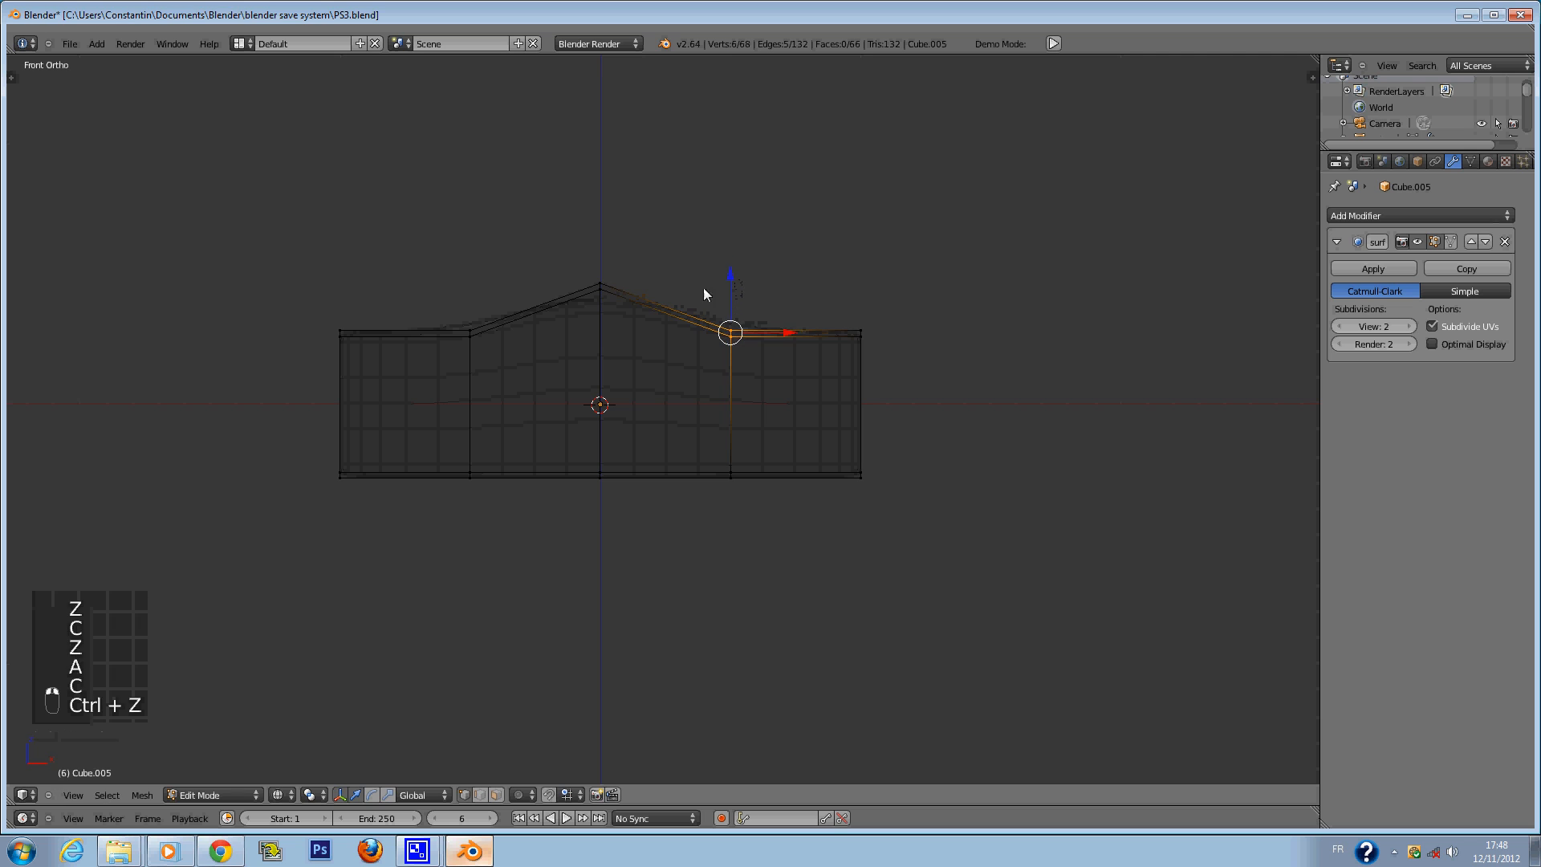
{"action": "key", "text": "c"}
{"action": "left_click", "coordinate": [434, 346]}
{"action": "right_click", "coordinate": [434, 346]}
{"action": "left_click_drag", "start_coordinate": [600, 282], "coordinate": [606, 252]}
Return the slab to solid shading in Object Mode and save the file.
{"action": "key", "text": "z"}
{"action": "key", "text": "Tab"}
{"action": "key", "text": "ctrl+s"}
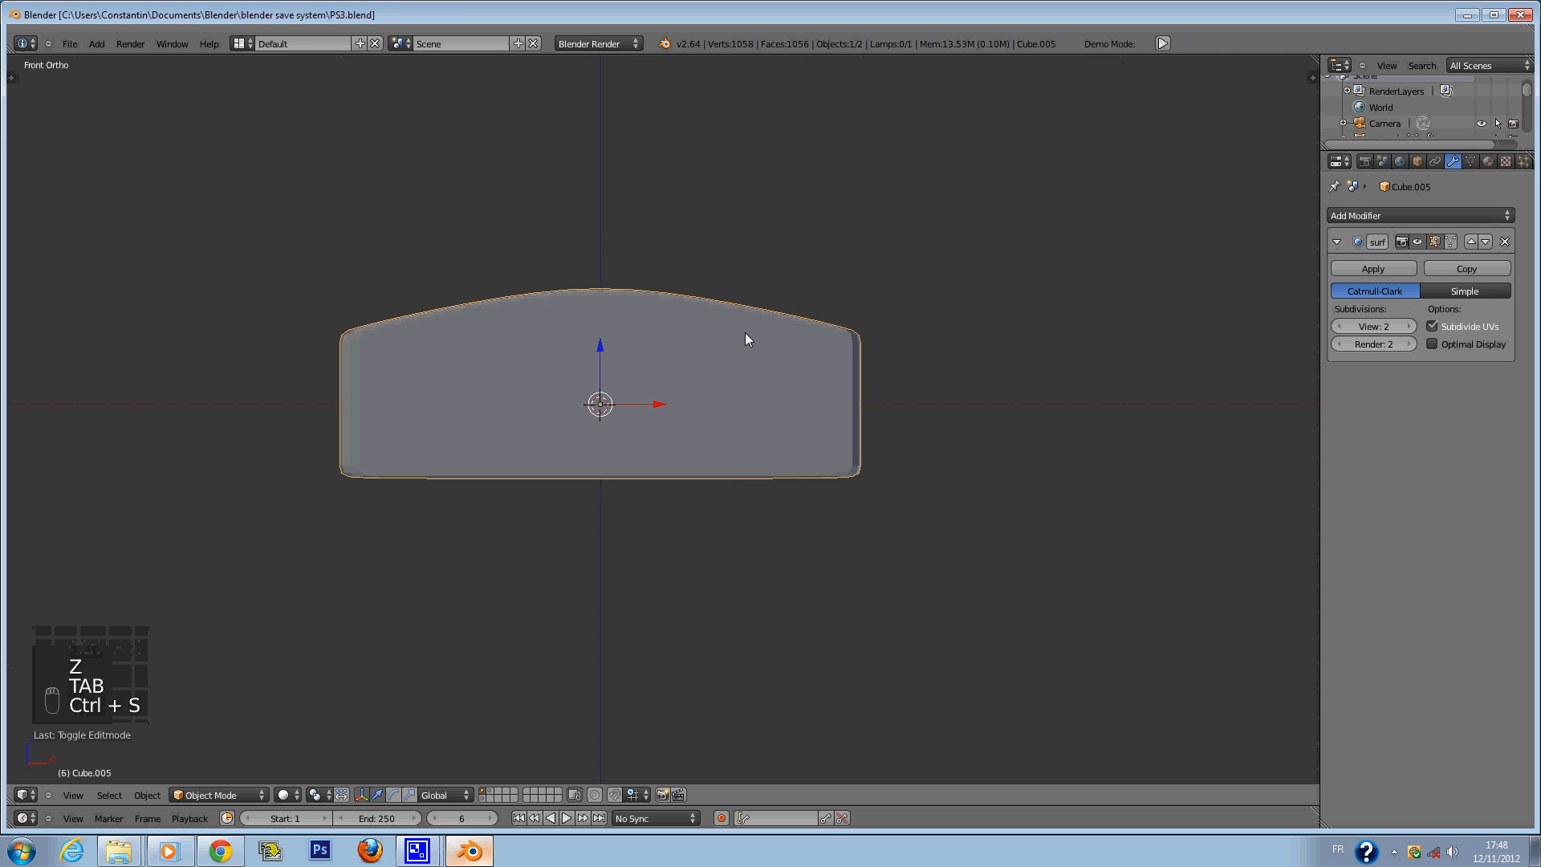
Select the faces along the slab's underside and lower edge strip in wireframe and delete them.
{"action": "key", "text": "Tab"}
{"action": "key", "text": "z"}
{"action": "key", "text": "a"}
{"action": "key", "text": "c"}
{"action": "left_click_drag", "start_coordinate": [329, 480], "coordinate": [937, 483]}
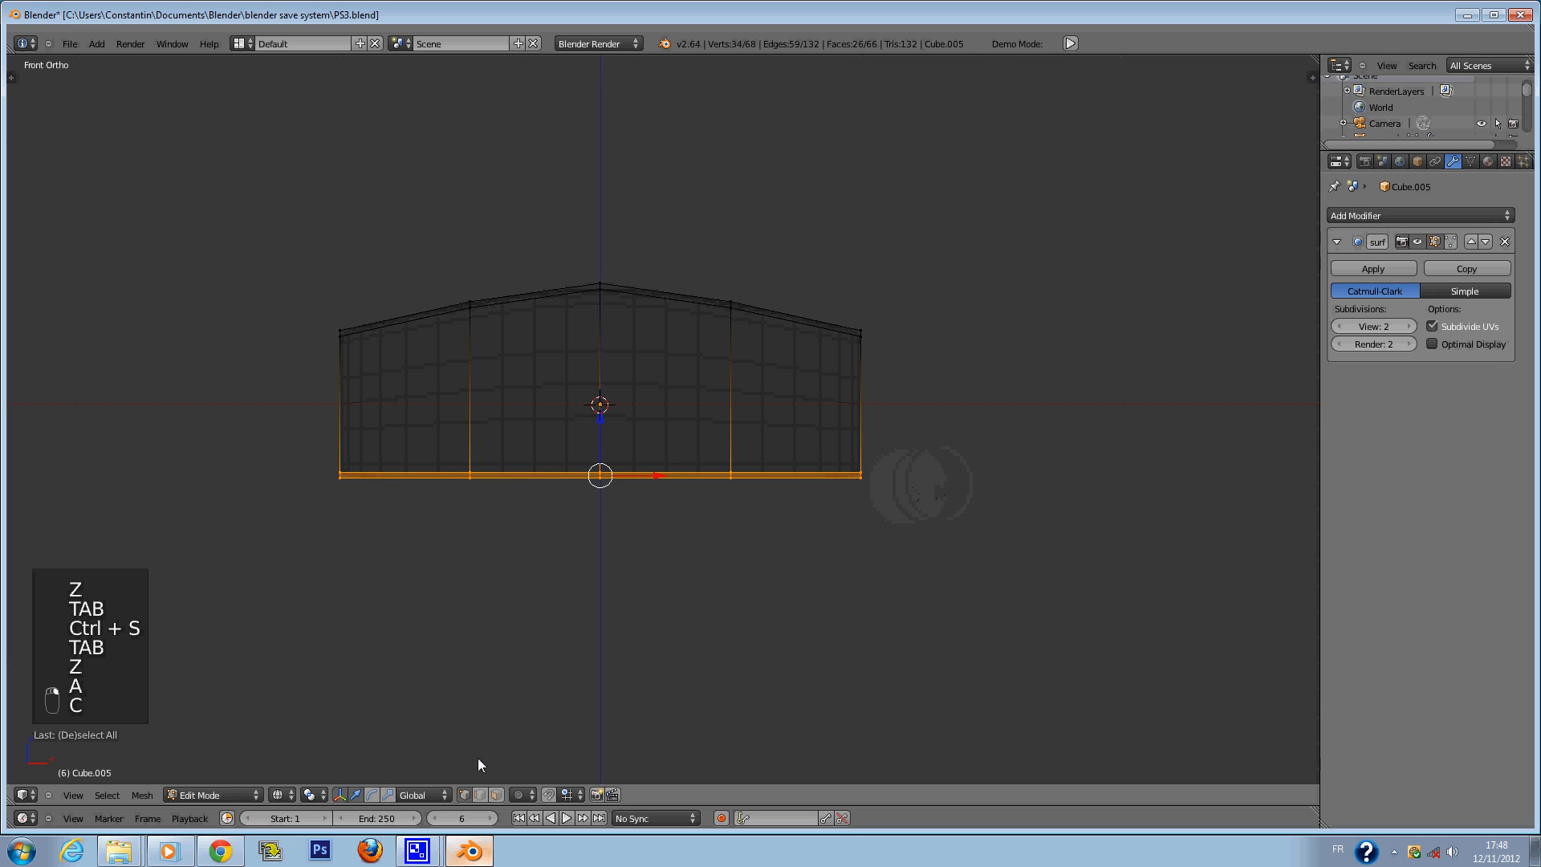
{"action": "key", "text": "x"}
{"action": "left_click", "coordinate": [673, 530]}
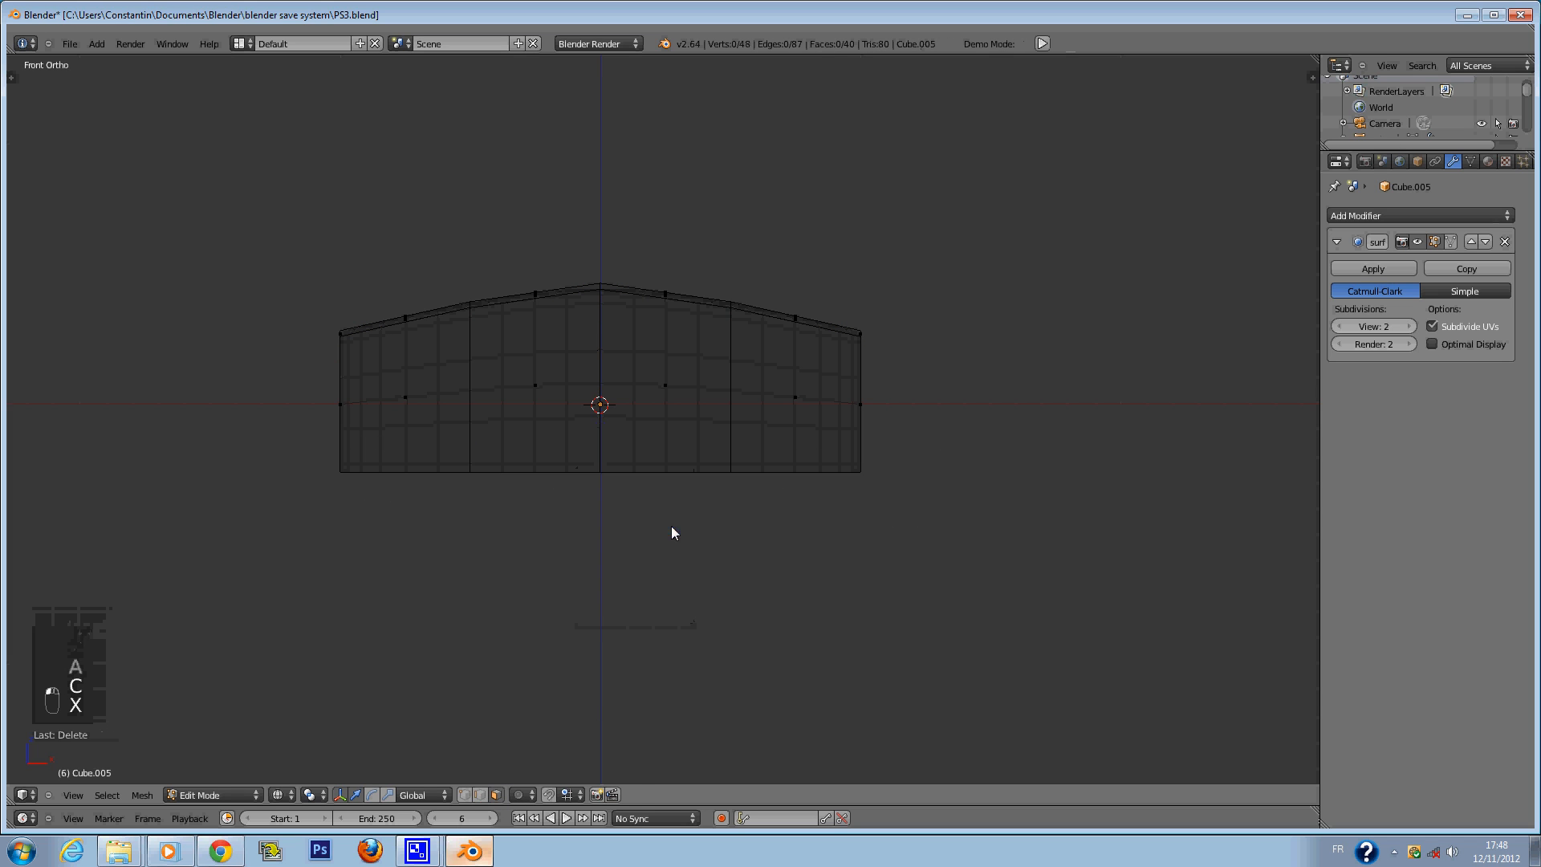
Select the vertices of the open bottom rim, raise them along Z to the origin's height, and save the file.
{"action": "key", "text": "z"}
{"action": "key", "text": "z"}
{"action": "key", "text": "c"}
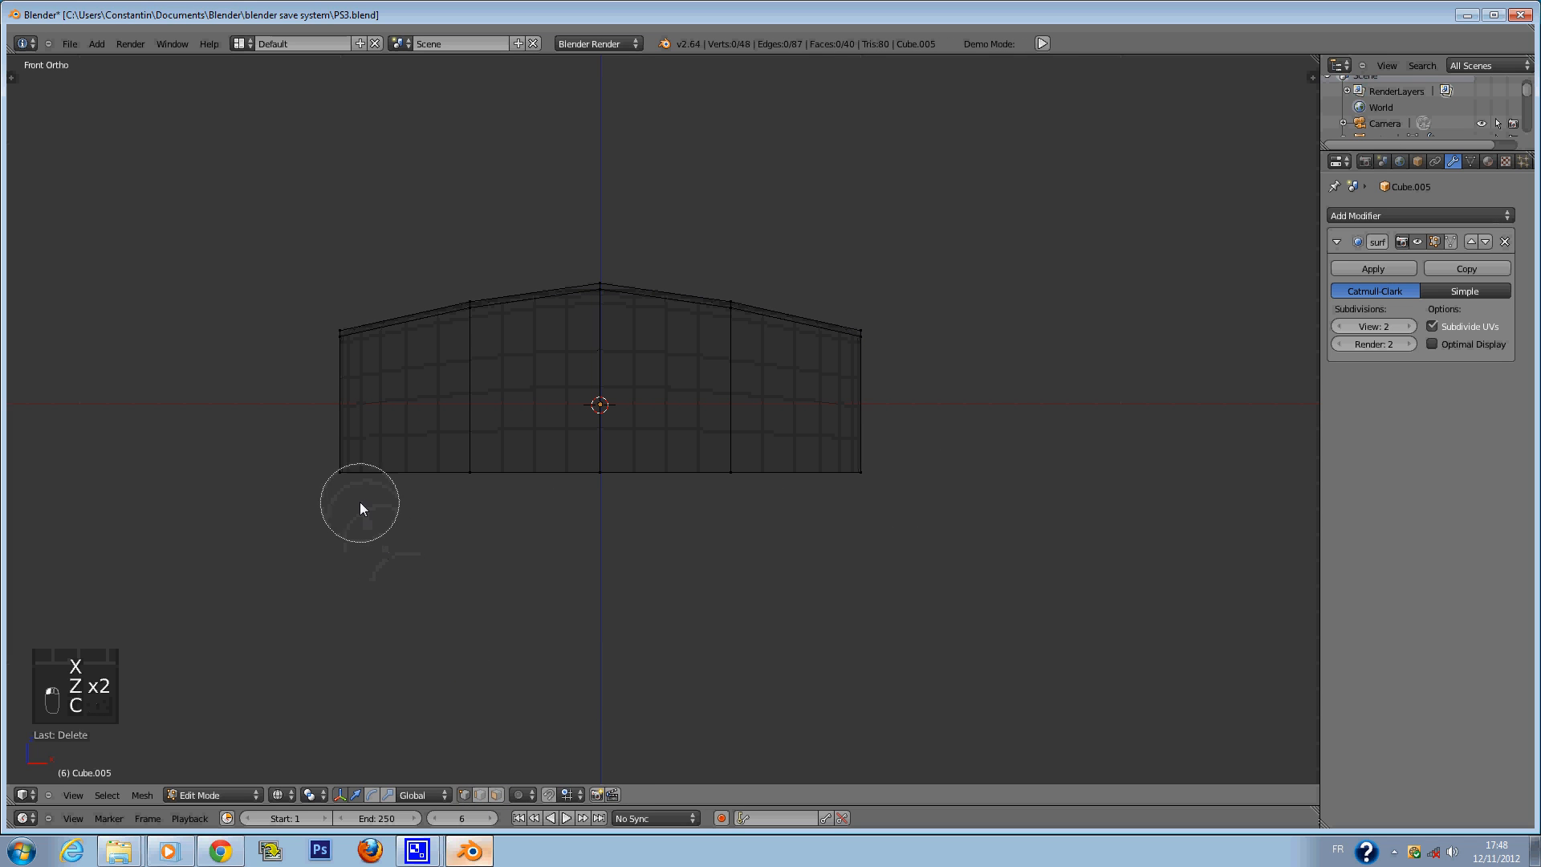
{"action": "left_click_drag", "start_coordinate": [358, 510], "coordinate": [819, 482]}
{"action": "left_click_drag", "start_coordinate": [602, 434], "coordinate": [618, 365]}
{"action": "key", "text": "ctrl+s"}
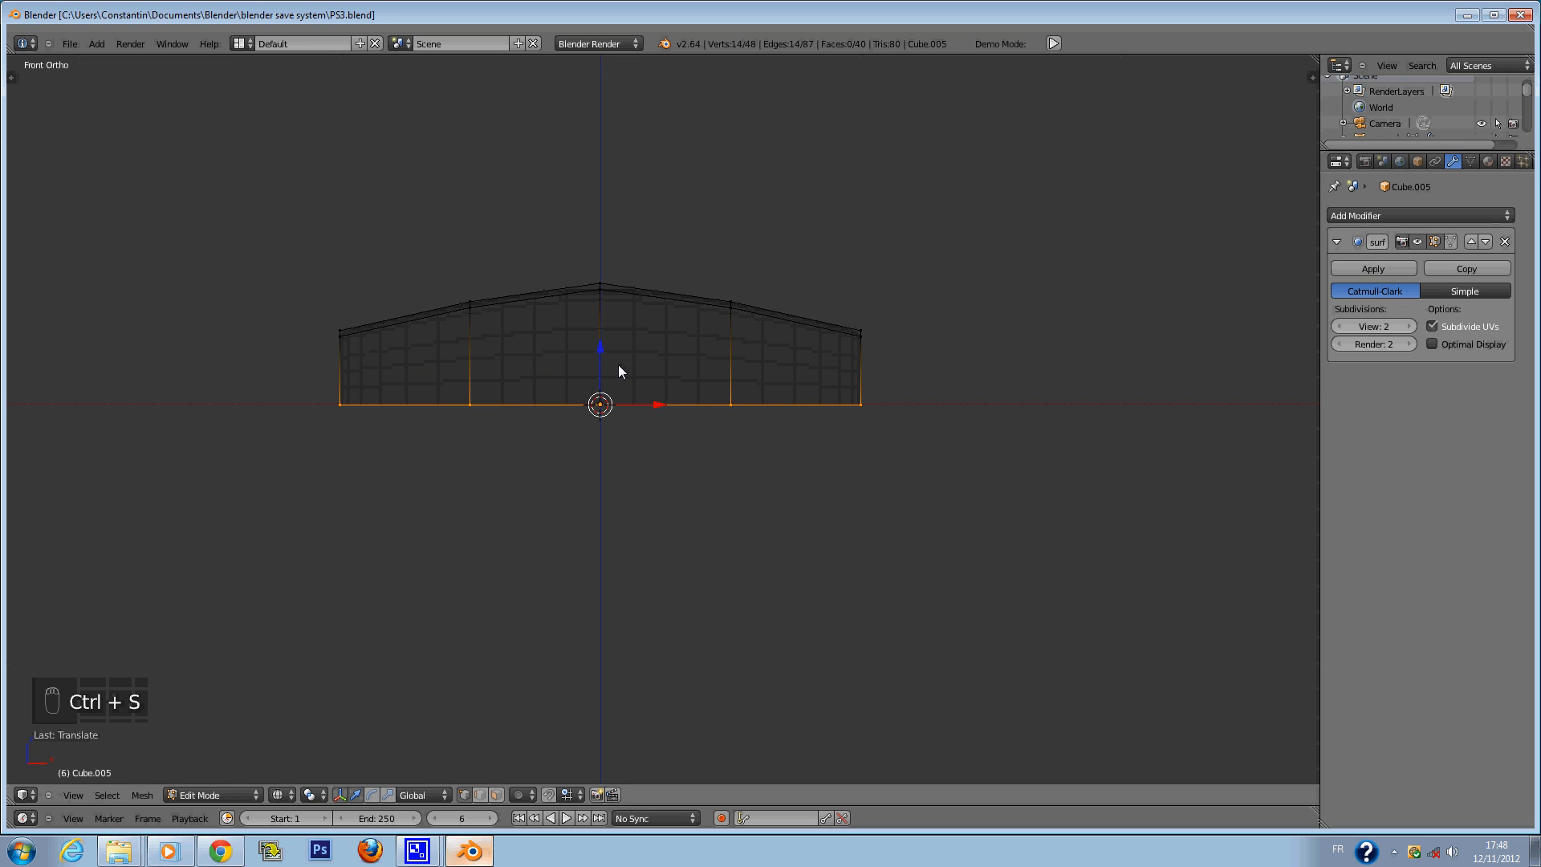
Return to solid Object Mode, save the file, and examine the thinned slab from the side and front.
{"action": "key", "text": "KP_7"}
{"action": "key", "text": "z"}
{"action": "mouse_move", "coordinate": [700, 417]}
{"action": "middle_mouse_down"}
{"action": "mouse_move", "coordinate": [812, 345]}
{"action": "mouse_move", "coordinate": [635, 322]}
{"action": "middle_mouse_up"}
{"action": "key", "text": "Tab"}
{"action": "key", "text": "ctrl+s"}
{"action": "key", "text": "ctrl+s"}
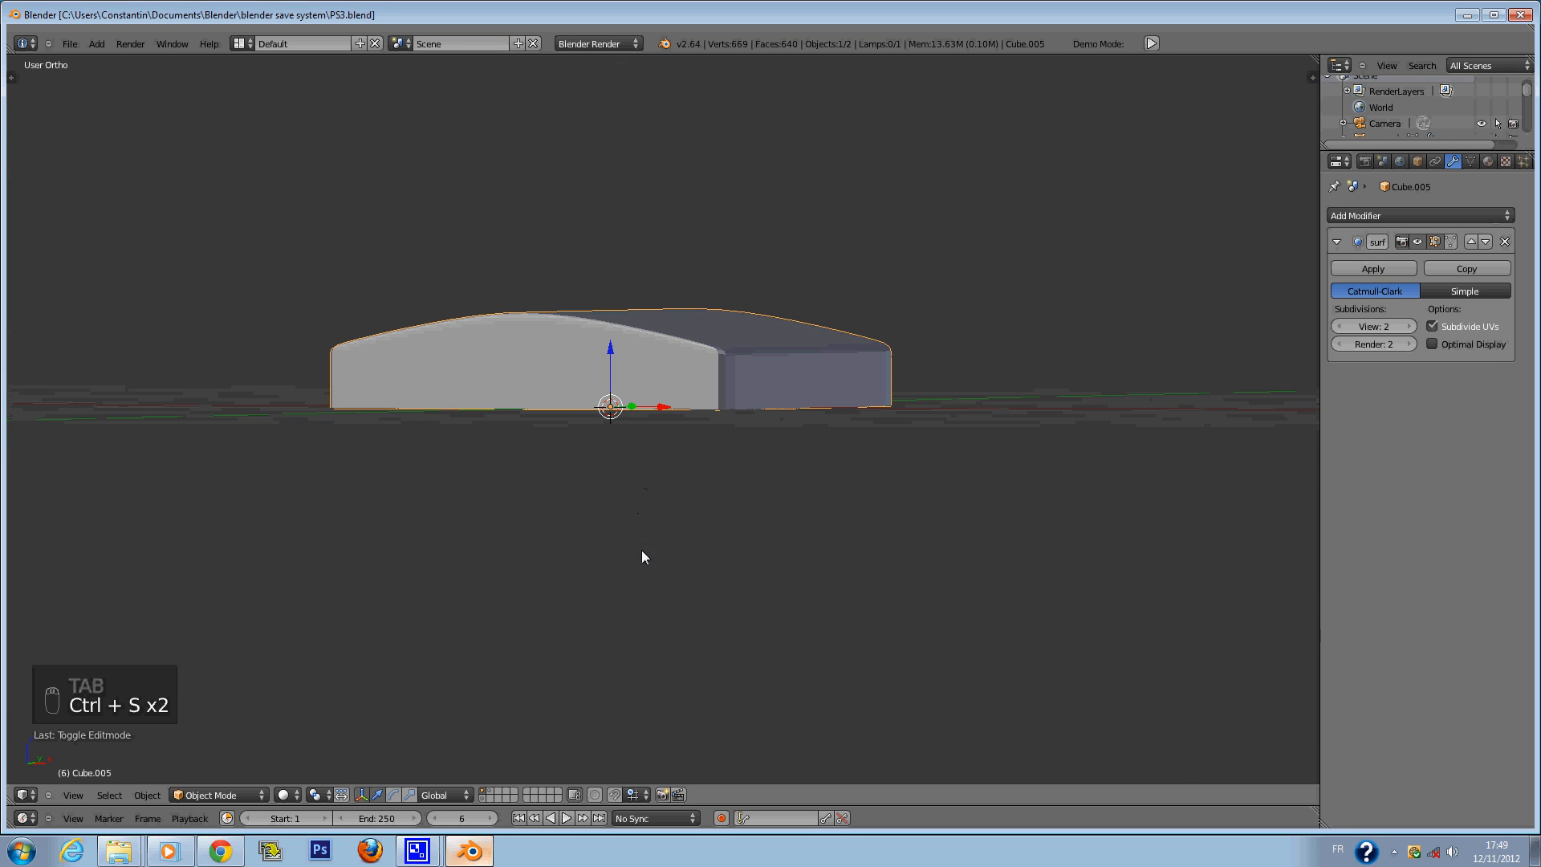
{"action": "middle_click_drag", "start_coordinate": [696, 516], "coordinate": [702, 526]}
{"action": "key", "text": "KP_1"}
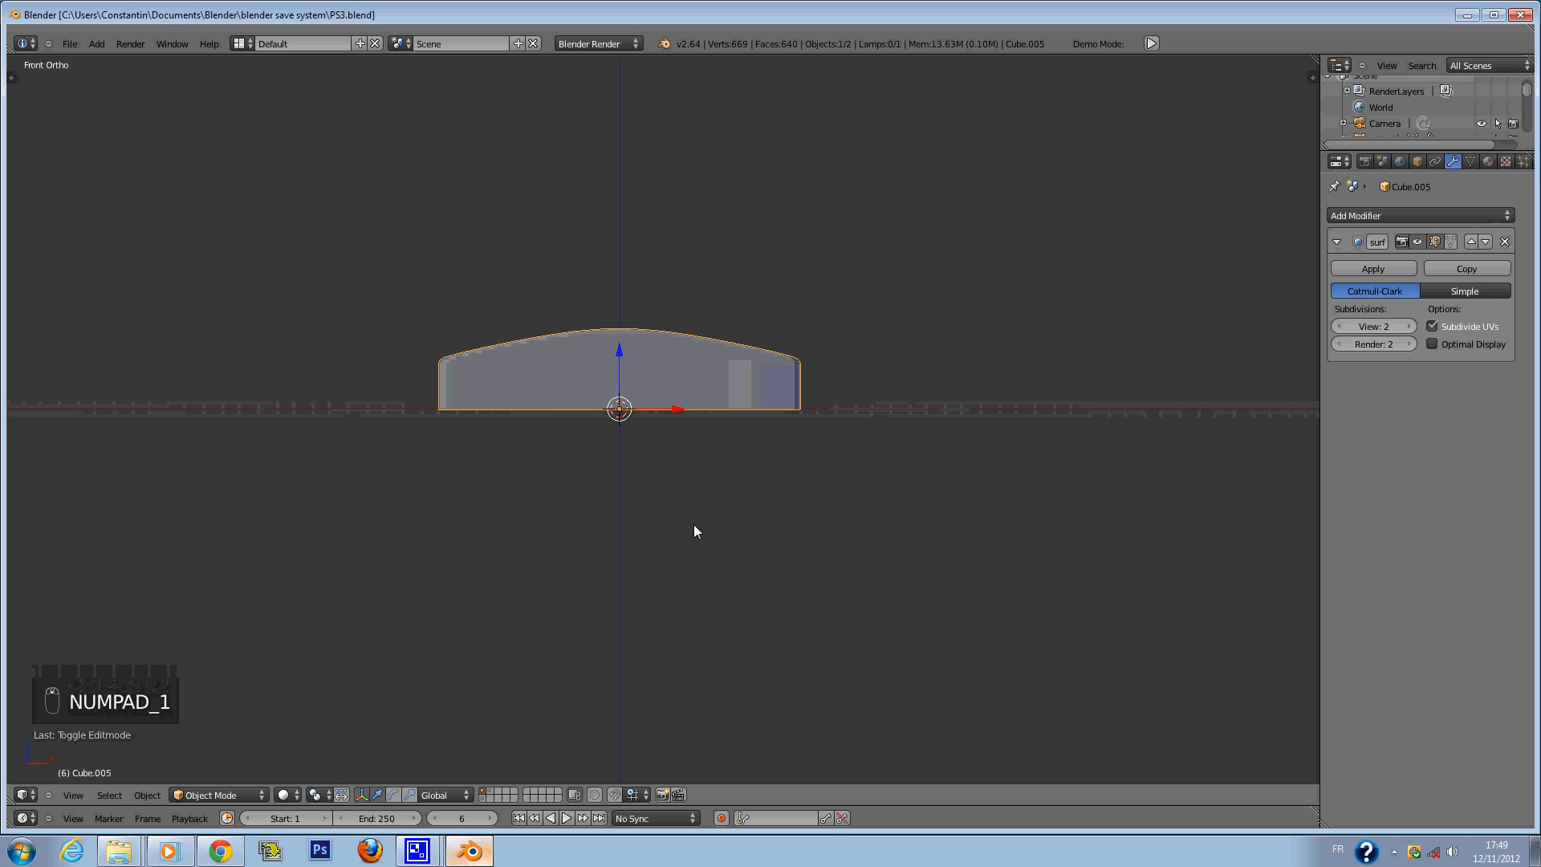
Raise the bottom rim vertices further along Z to shorten the side walls, and save the file.
{"action": "key", "text": "Tab"}
{"action": "key", "text": "z"}
{"action": "key", "text": "z"}
{"action": "right_click_drag", "start_coordinate": [603, 347], "coordinate": [589, 299]}
{"action": "key", "text": "ctrl+s"}
{"action": "key", "text": "ctrl+s"}
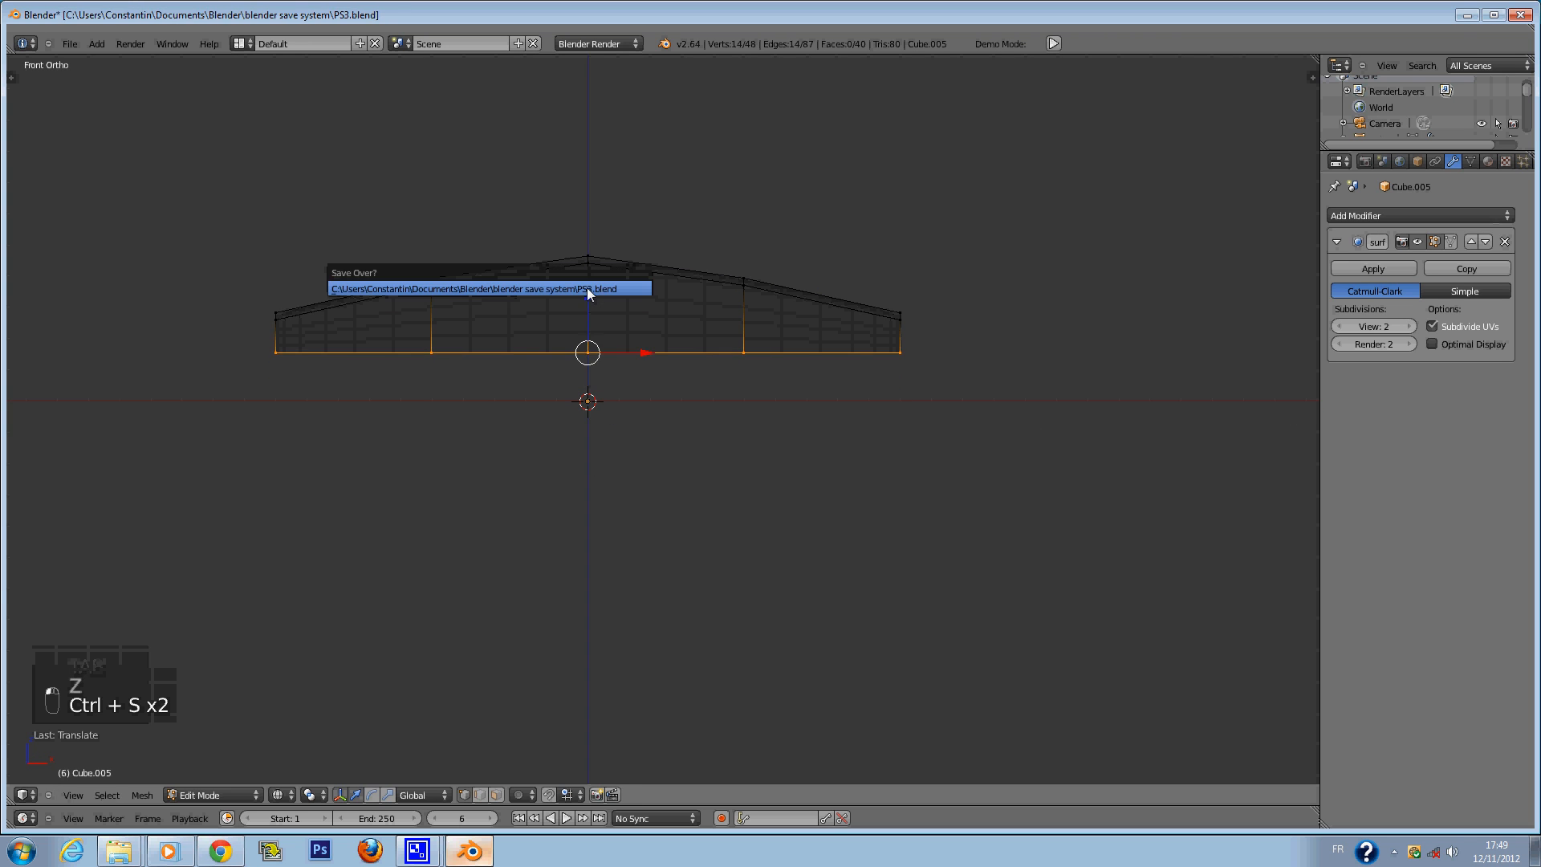
{"action": "key", "text": "z"}
{"action": "key", "text": "ctrl+s"}
{"action": "key", "text": "Tab"}
{"action": "key", "text": "ctrl+s"}
Add a crosswise loop cut through the slab and slide it slightly toward the rear end.
{"action": "middle_click_drag", "start_coordinate": [653, 328], "coordinate": [751, 409]}
{"action": "scroll", "coordinate": [723, 418], "scroll_direction": "up", "scroll_amount": 3}
{"action": "key", "text": "Tab"}
{"action": "key", "text": "a"}
{"action": "key", "text": "a"}
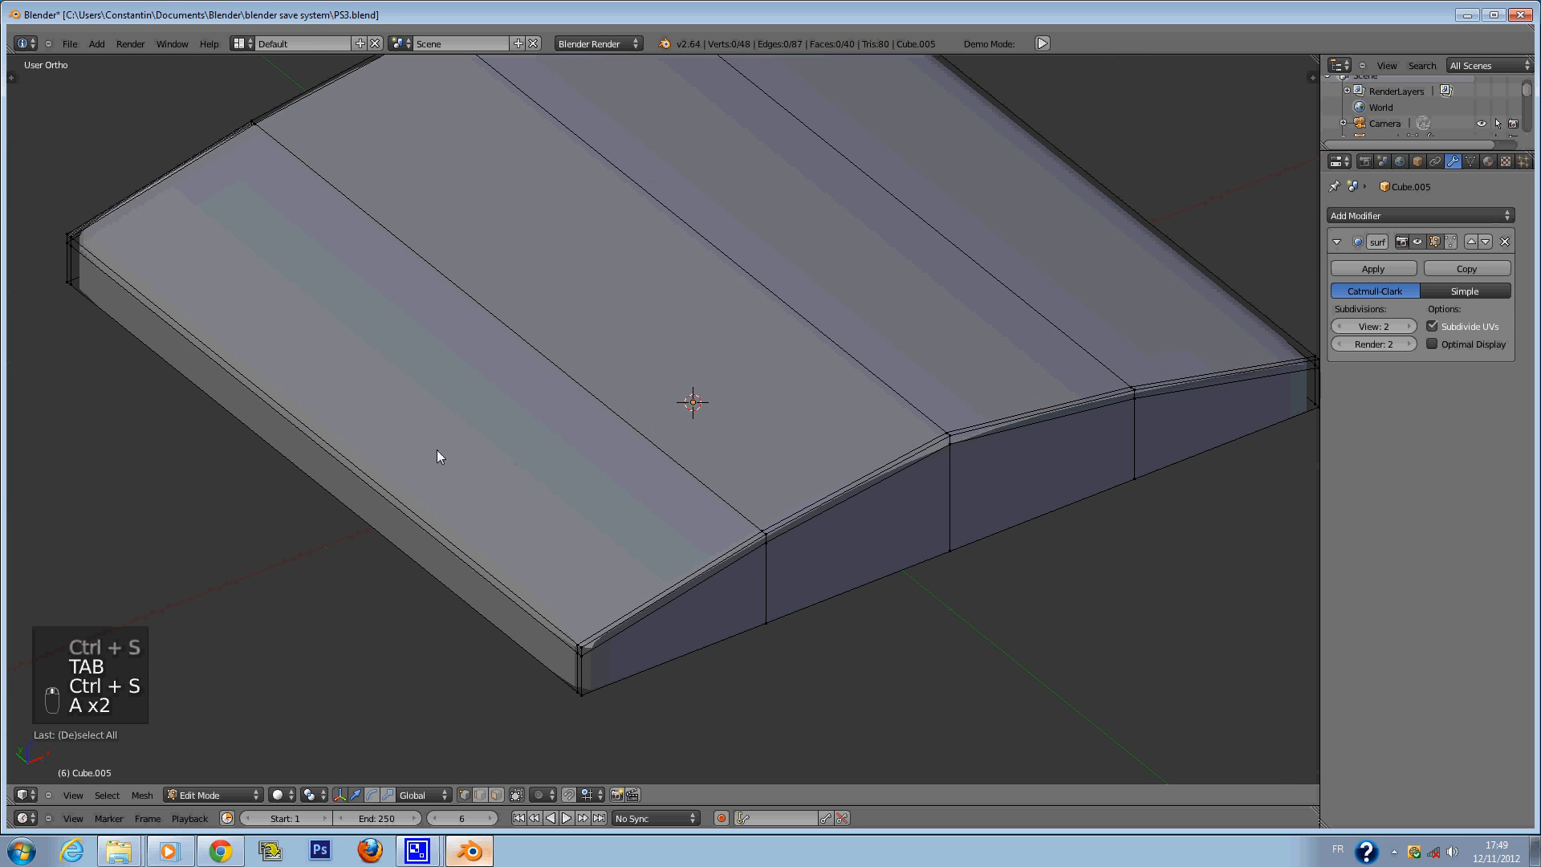
{"action": "key", "text": "KP_7"}
{"action": "key", "text": "ctrl+s"}
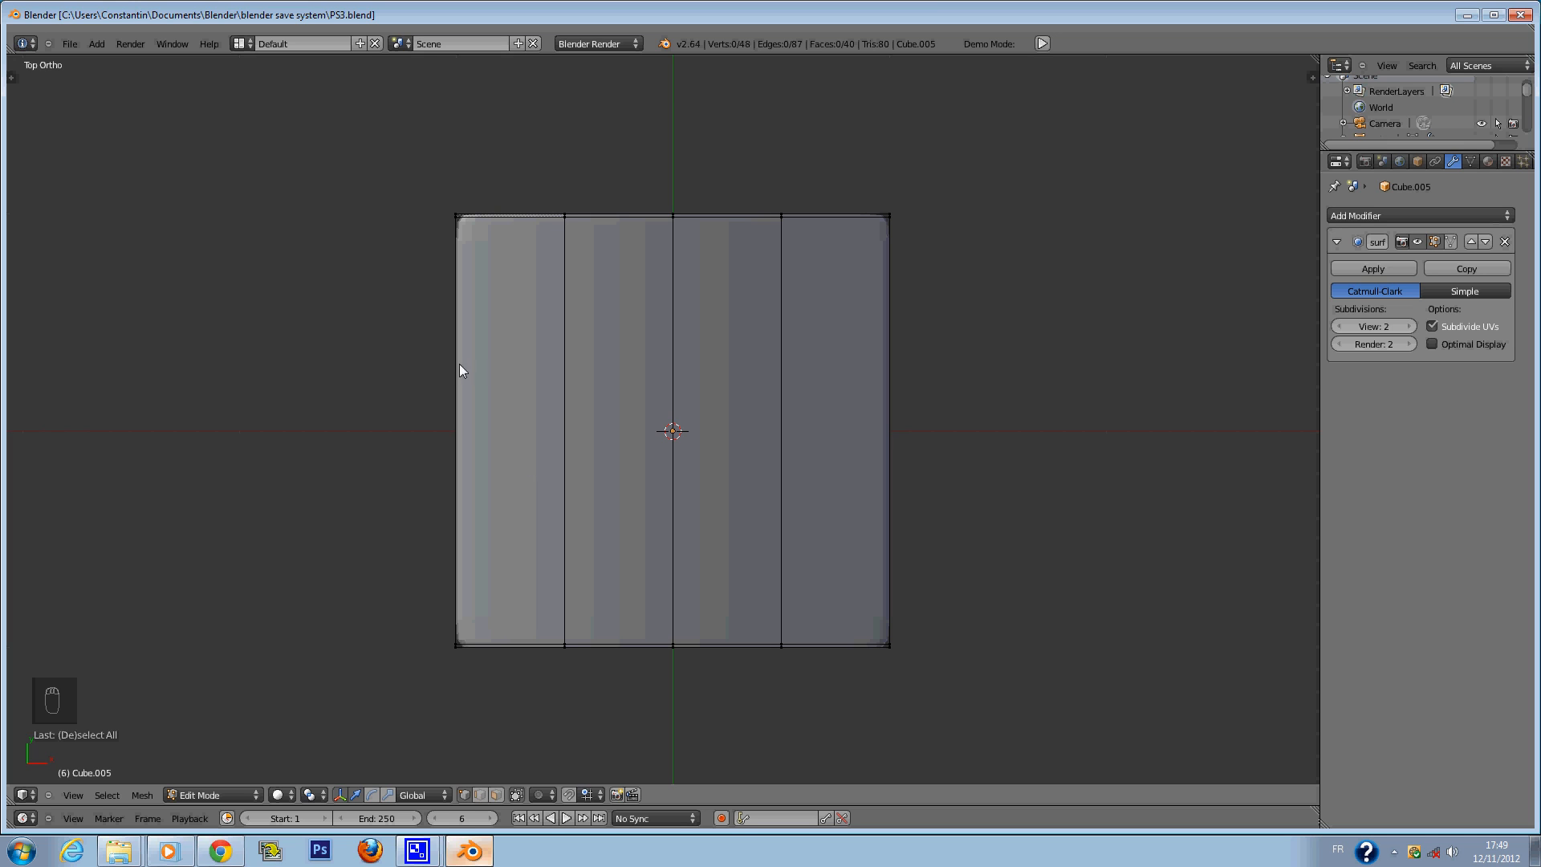
{"action": "key", "text": "ctrl+r"}
{"action": "left_click", "coordinate": [474, 387]}
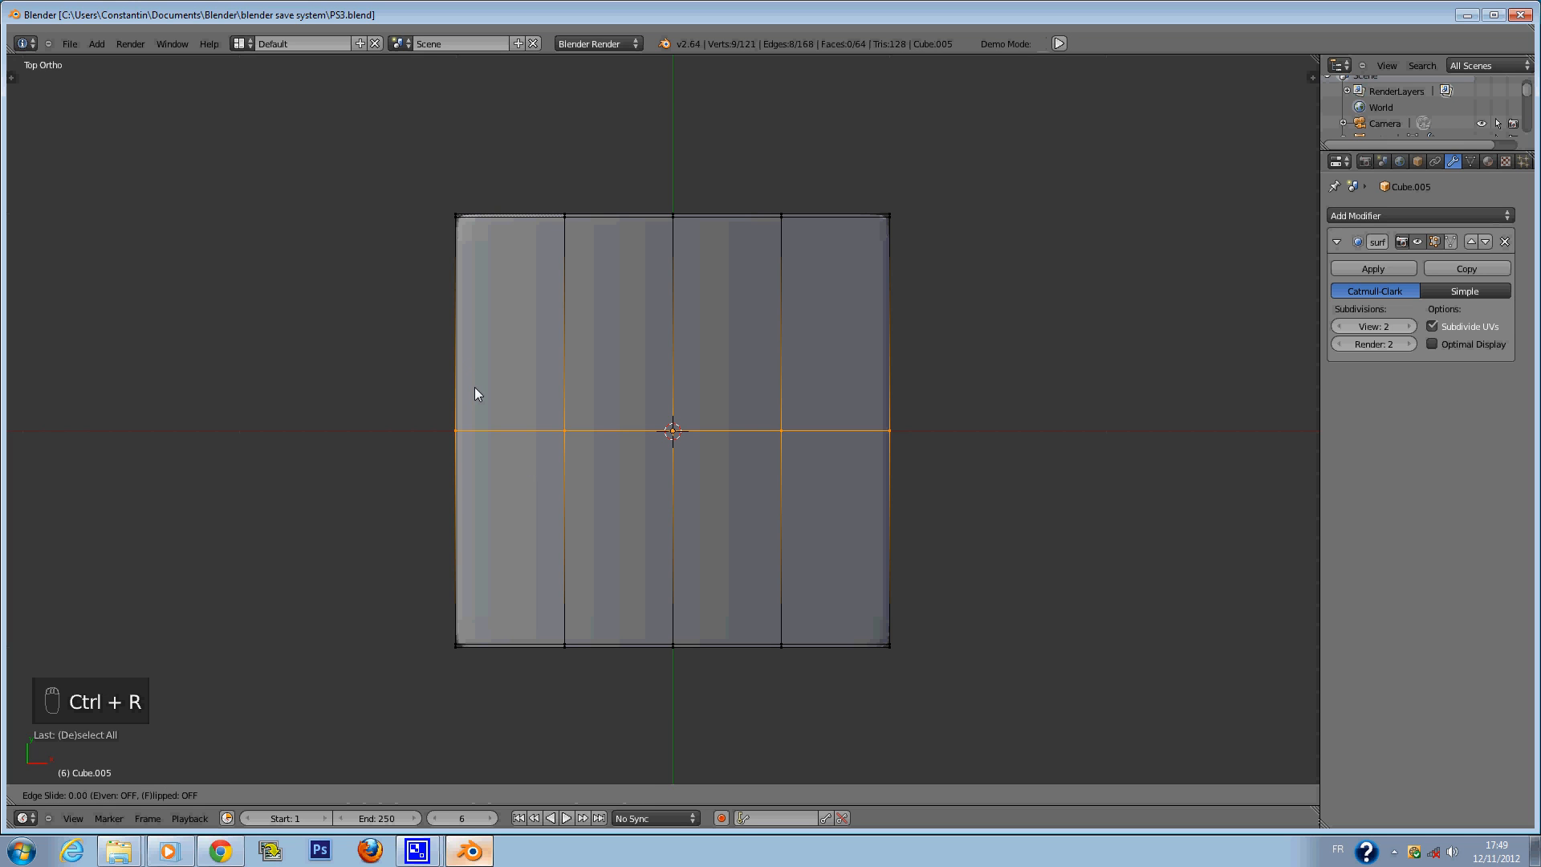
{"action": "left_click", "coordinate": [468, 344]}
{"action": "middle_click_drag", "start_coordinate": [459, 404], "coordinate": [549, 554]}
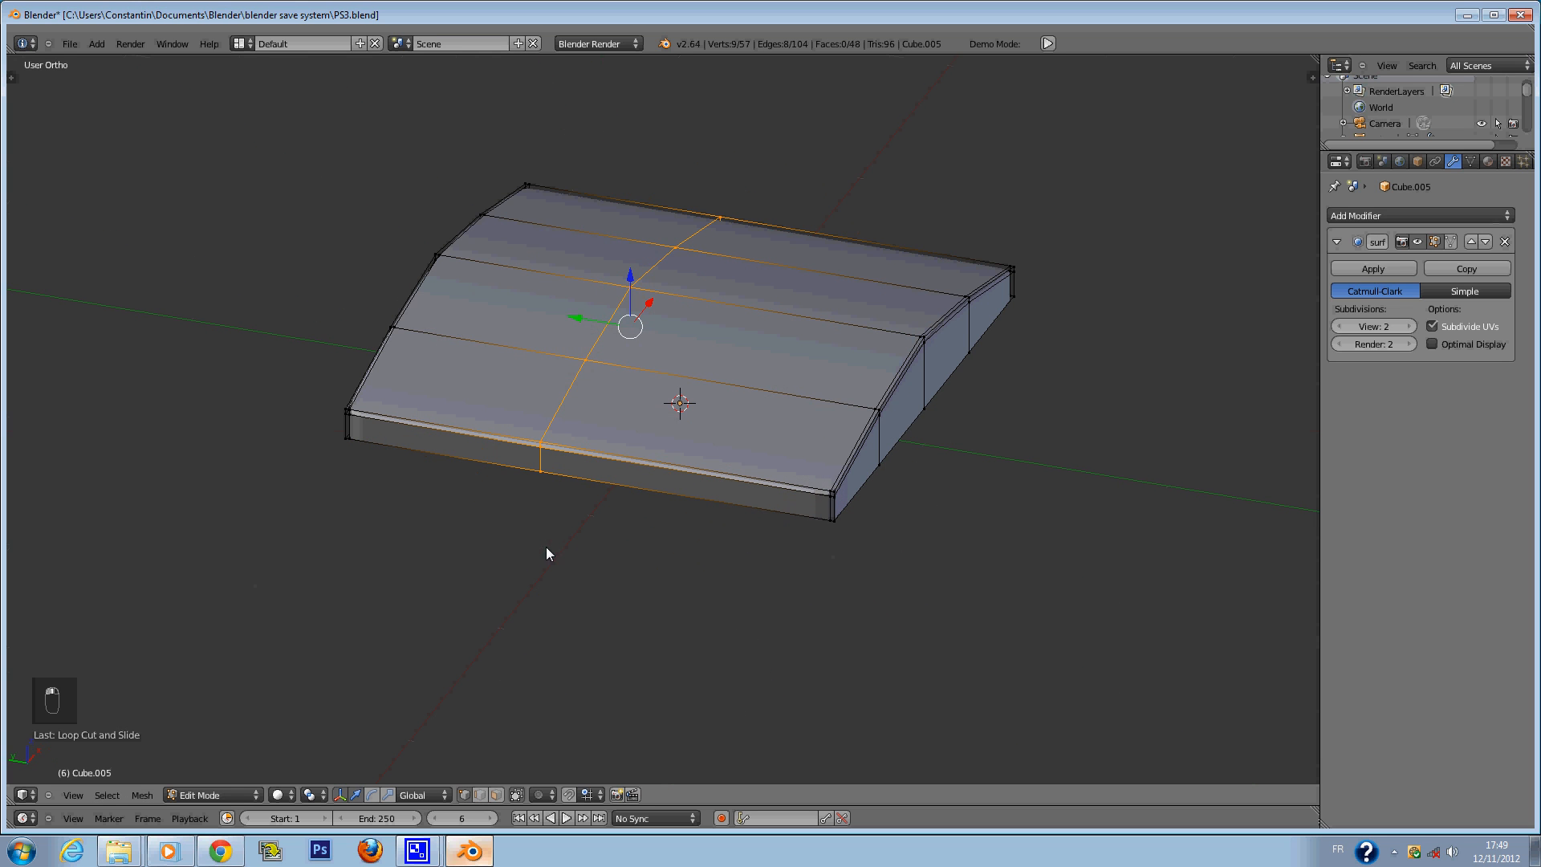
Examine the slab in perspective and orthographic views and save the file.
{"action": "key", "text": "KP_5"}
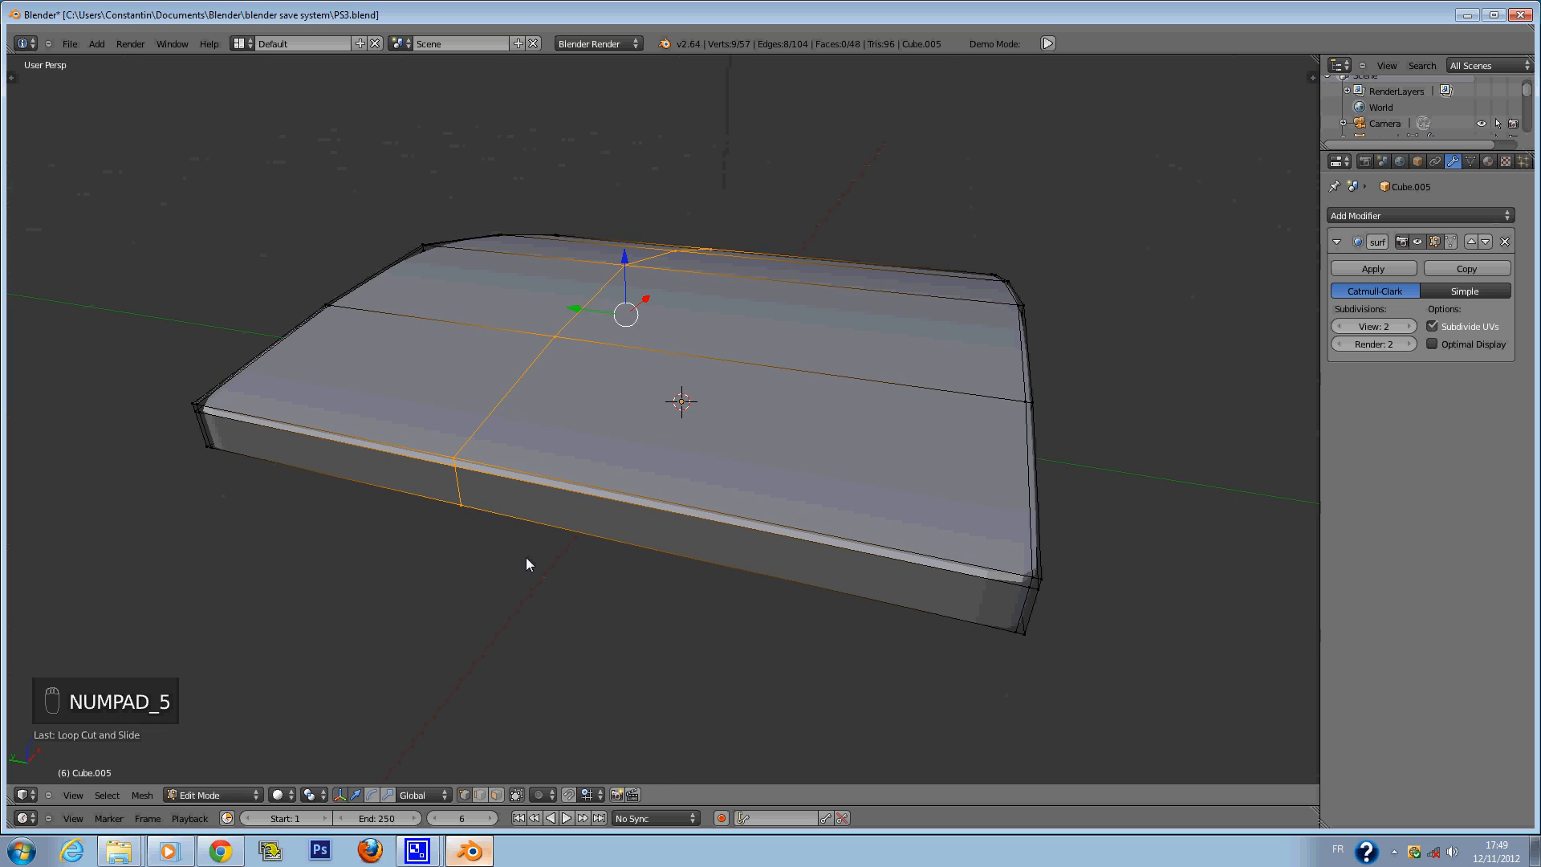
{"action": "key", "text": "KP_1"}
{"action": "key", "text": "KP_7"}
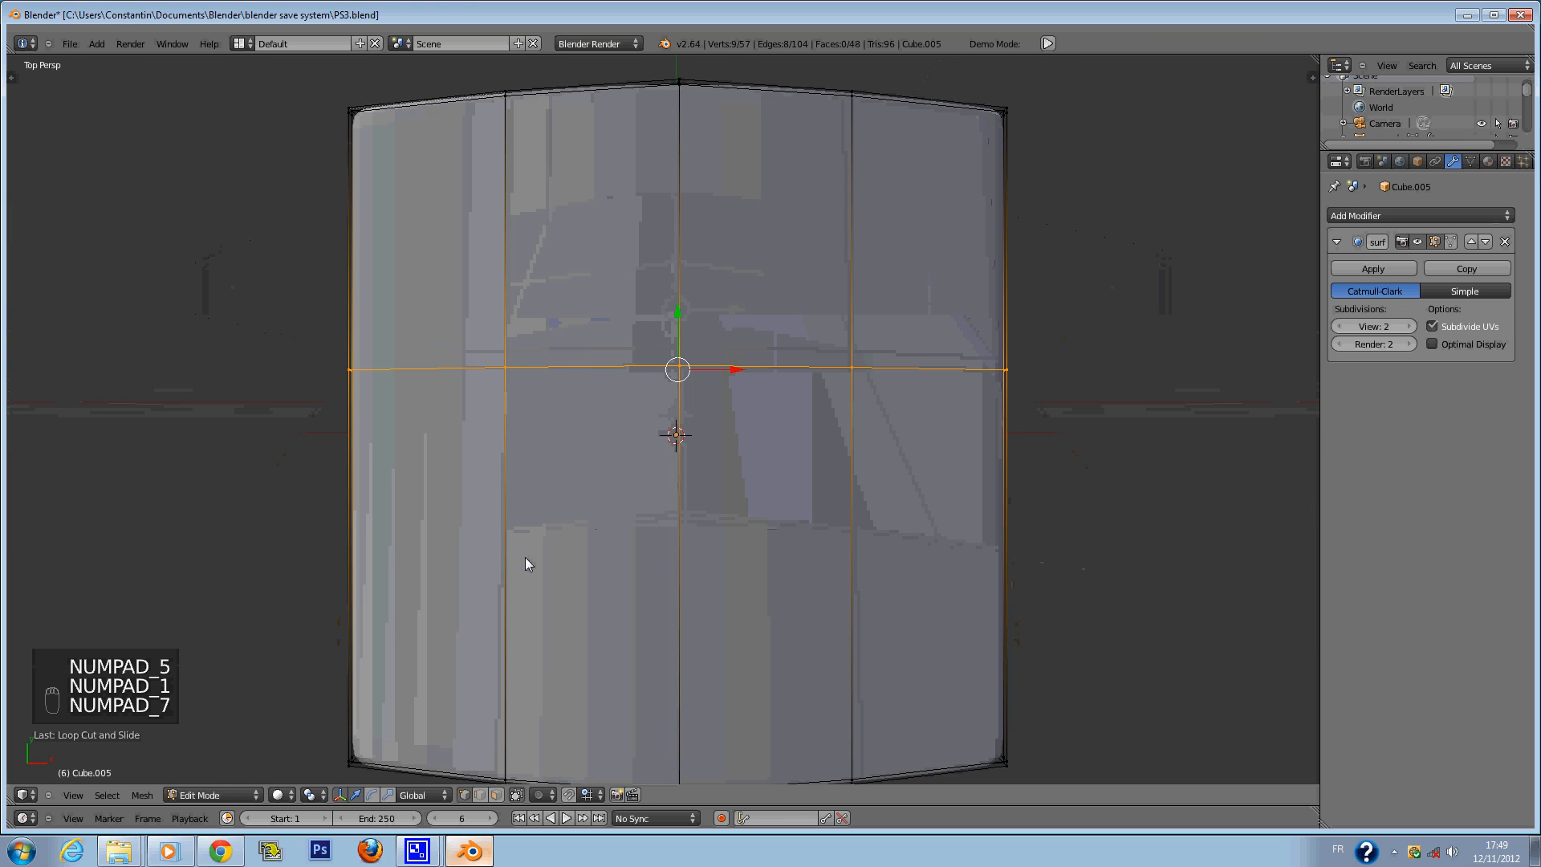
{"action": "key", "text": "KP_5"}
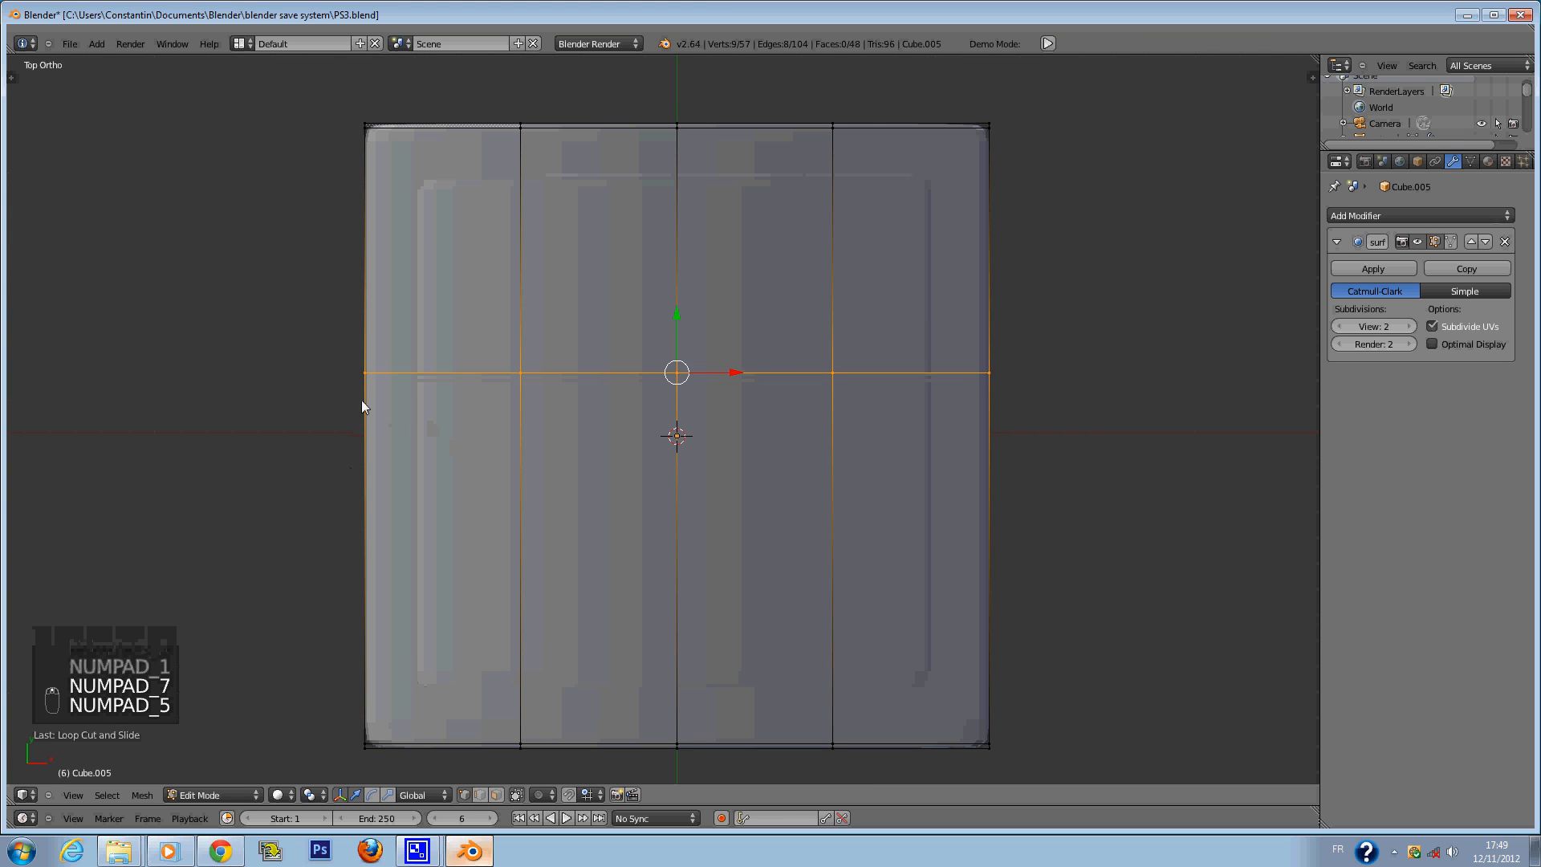
{"action": "key", "text": "Tab"}
{"action": "key", "text": "ctrl+s"}
{"action": "key", "text": "Tab"}
{"action": "middle_click_drag", "start_coordinate": [624, 392], "coordinate": [768, 316]}
{"action": "key", "text": "z"}
{"action": "key", "text": "ctrl+s"}
{"action": "key", "text": "z"}
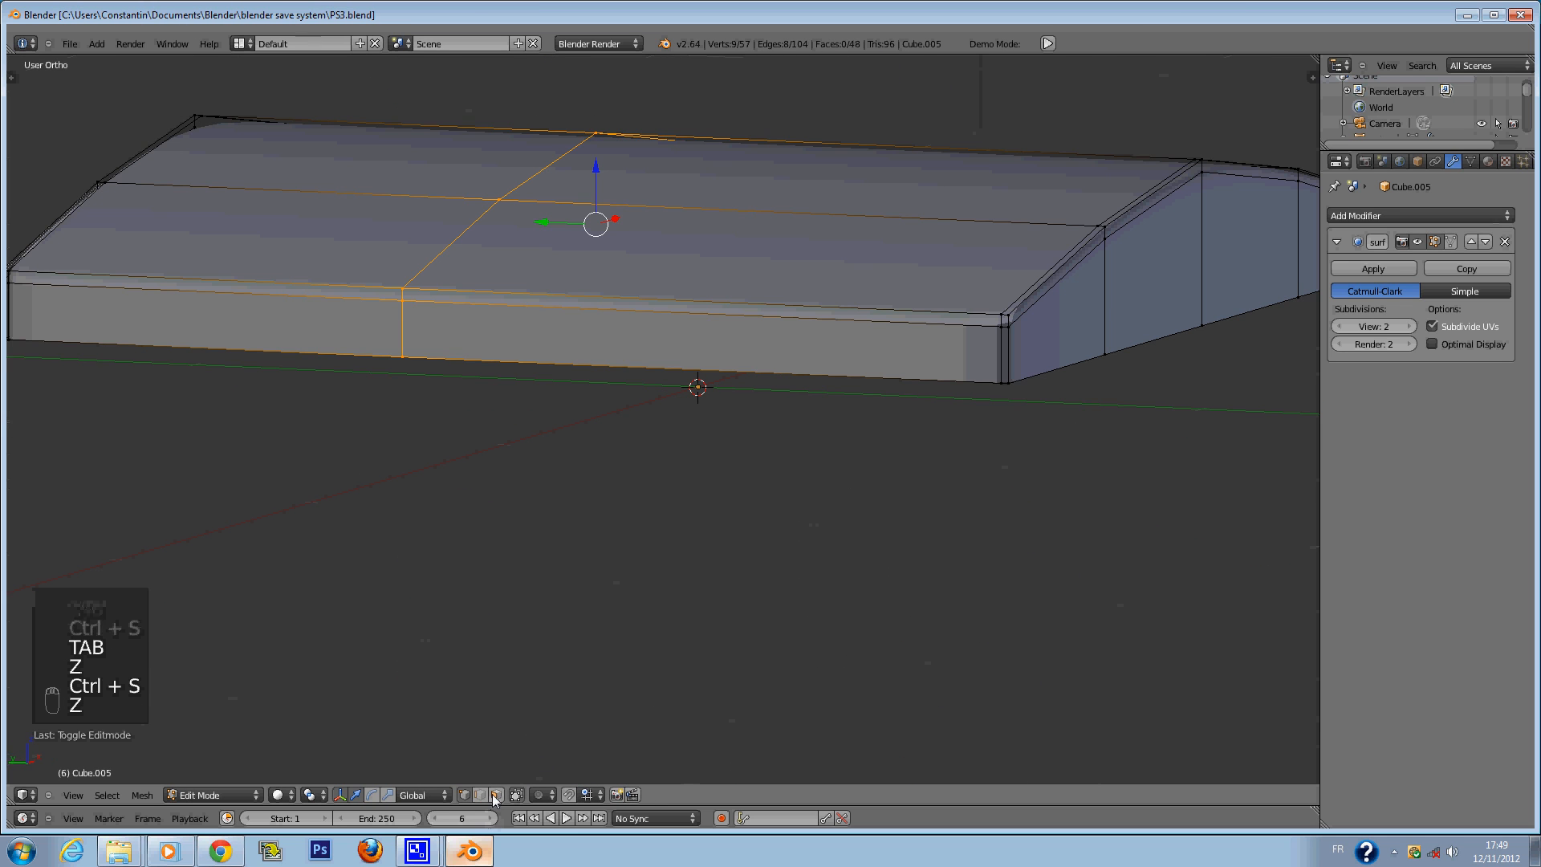
Select the four faces of the front half of the slab's left side wall and move them inward along X.
{"action": "key", "text": "a"}
{"action": "key", "text": "a"}
{"action": "key", "text": "c"}
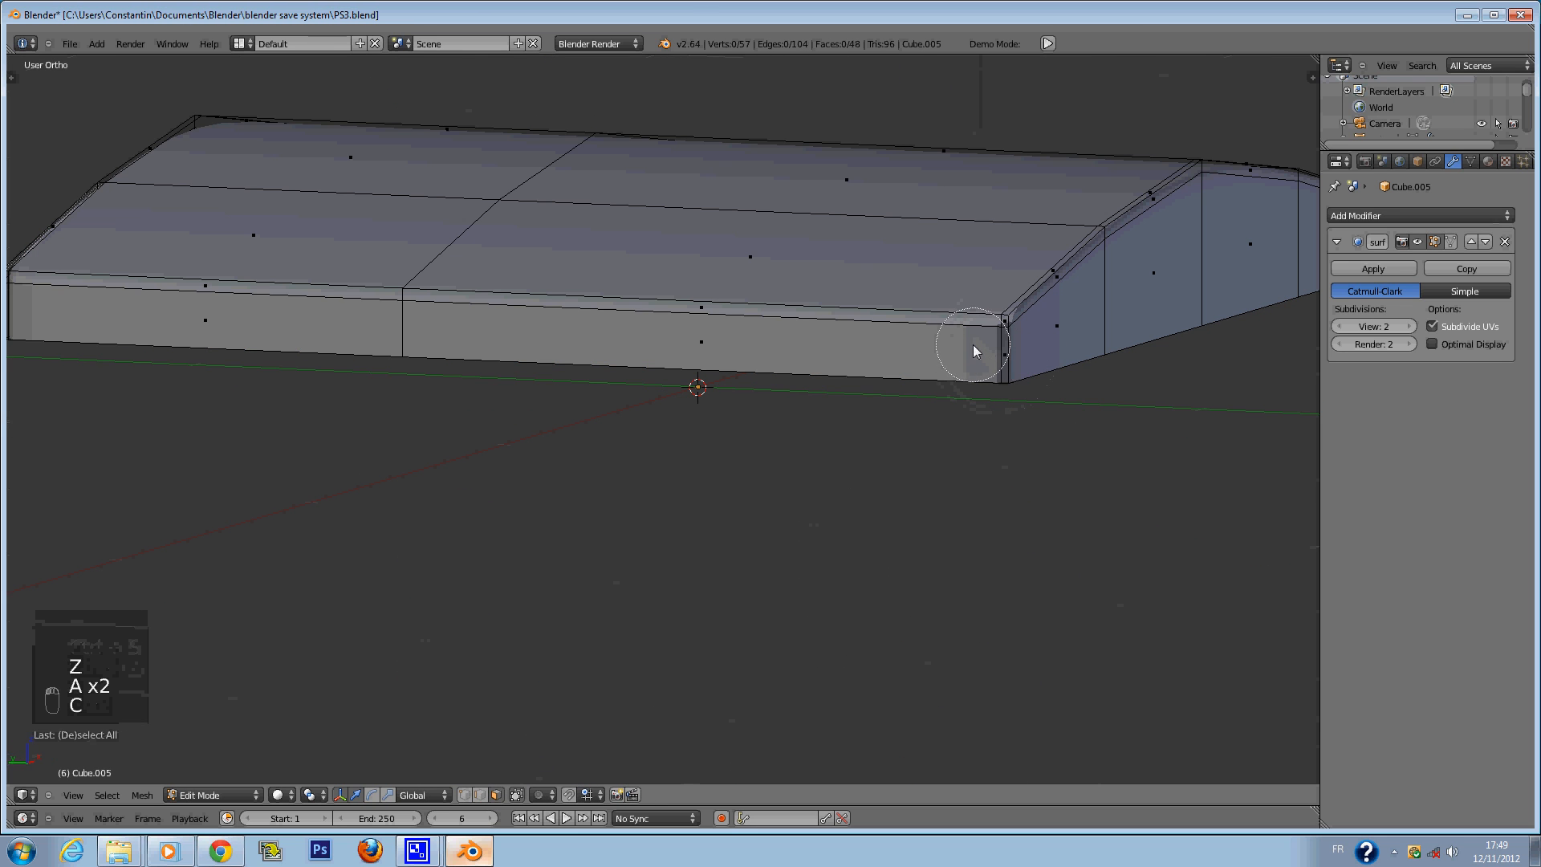
{"action": "left_click", "coordinate": [974, 346]}
{"action": "middle_click", "coordinate": [1012, 274]}
{"action": "middle_click", "coordinate": [1045, 317]}
{"action": "right_click", "coordinate": [1044, 316]}
{"action": "scroll", "coordinate": [917, 381], "scroll_direction": "up", "scroll_amount": 1}
{"action": "key", "text": "c"}
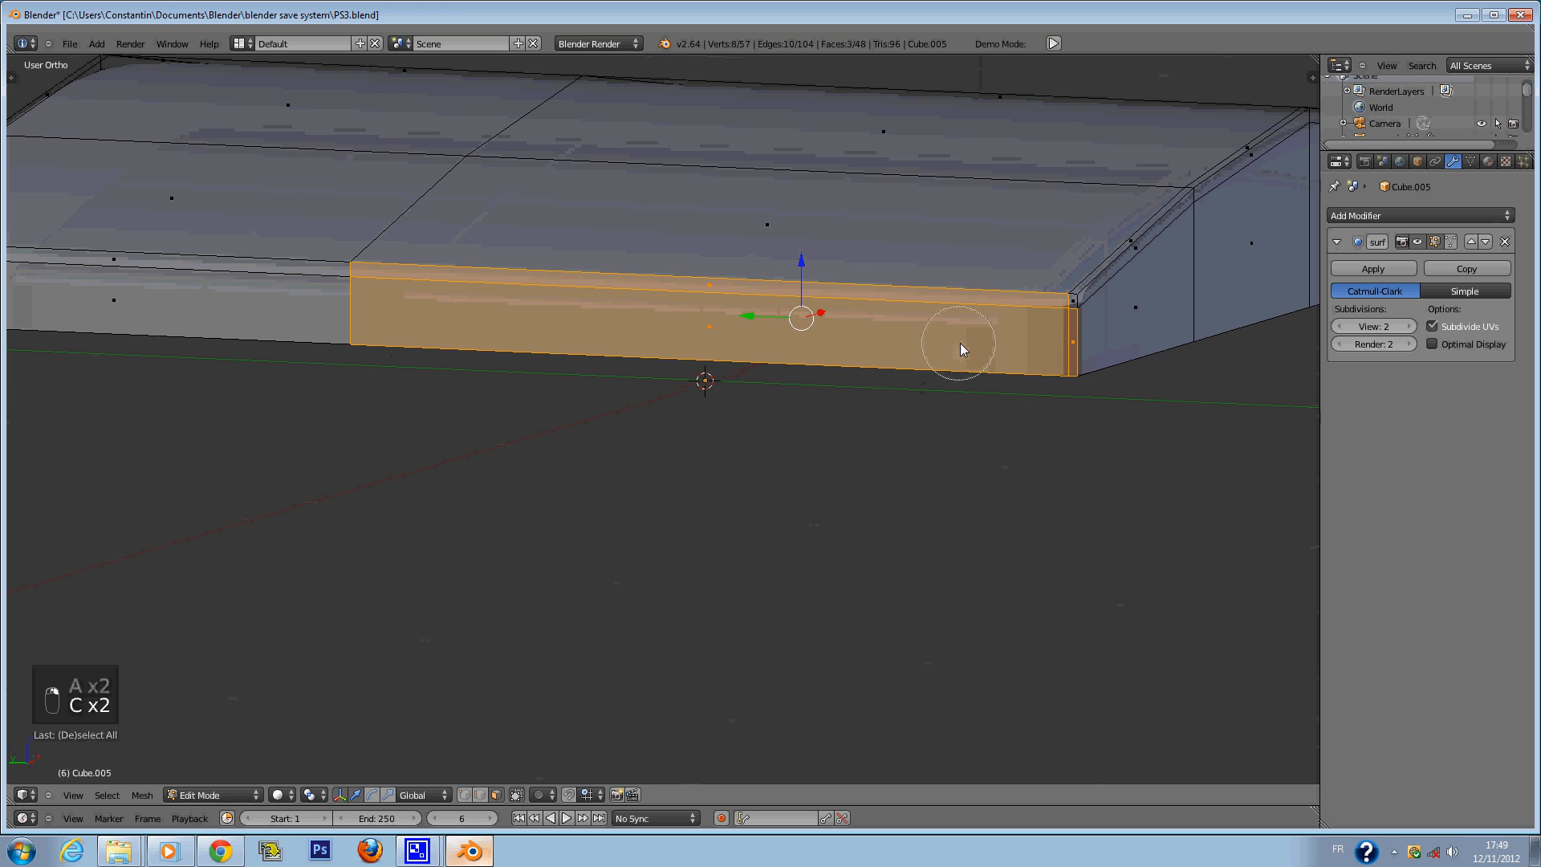
{"action": "left_click_drag", "start_coordinate": [1044, 320], "coordinate": [1055, 324]}
{"action": "middle_click", "coordinate": [1169, 312]}
{"action": "right_click", "coordinate": [1170, 312]}
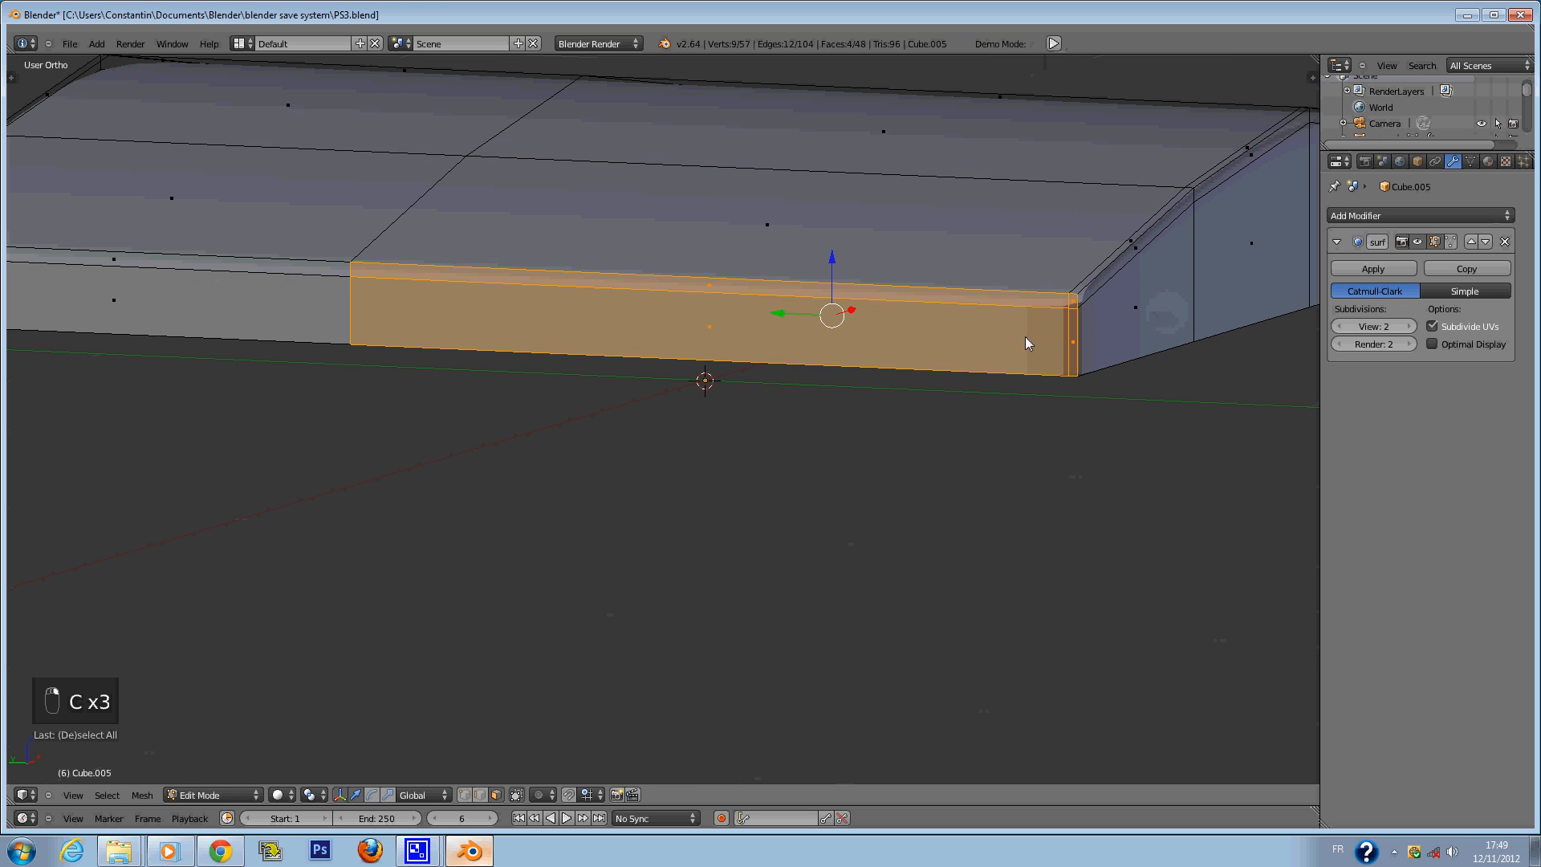
{"action": "middle_click_drag", "start_coordinate": [1025, 335], "coordinate": [926, 377]}
{"action": "key", "text": "c"}
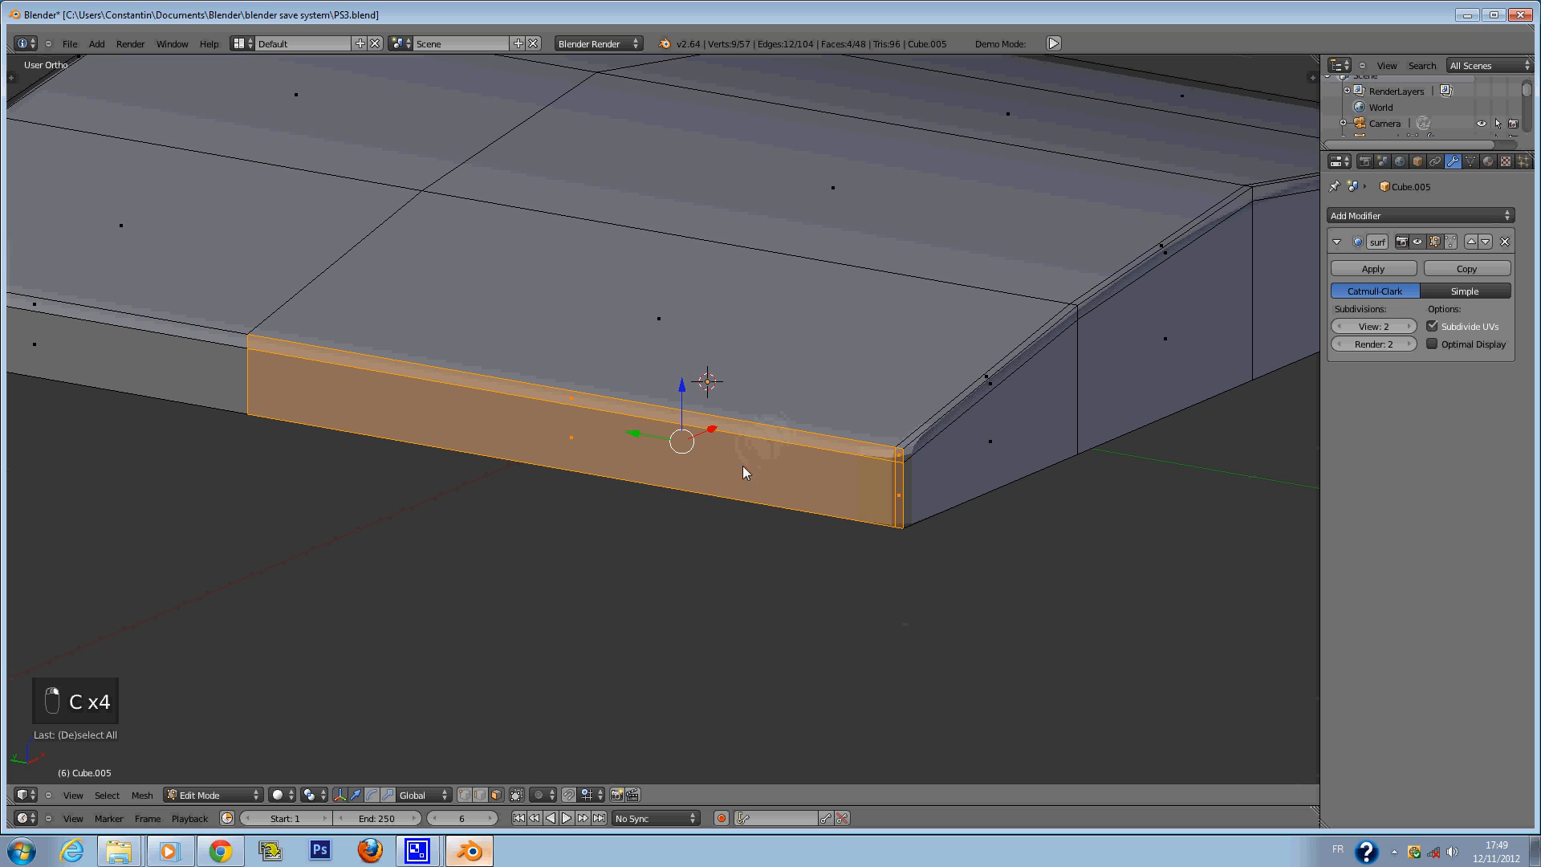
{"action": "middle_click_drag", "start_coordinate": [700, 499], "coordinate": [654, 530]}
{"action": "left_click_drag", "start_coordinate": [654, 530], "coordinate": [758, 465]}
Reduce the inward offset of the selected side faces along X in the top view.
{"action": "key", "text": "KP_7"}
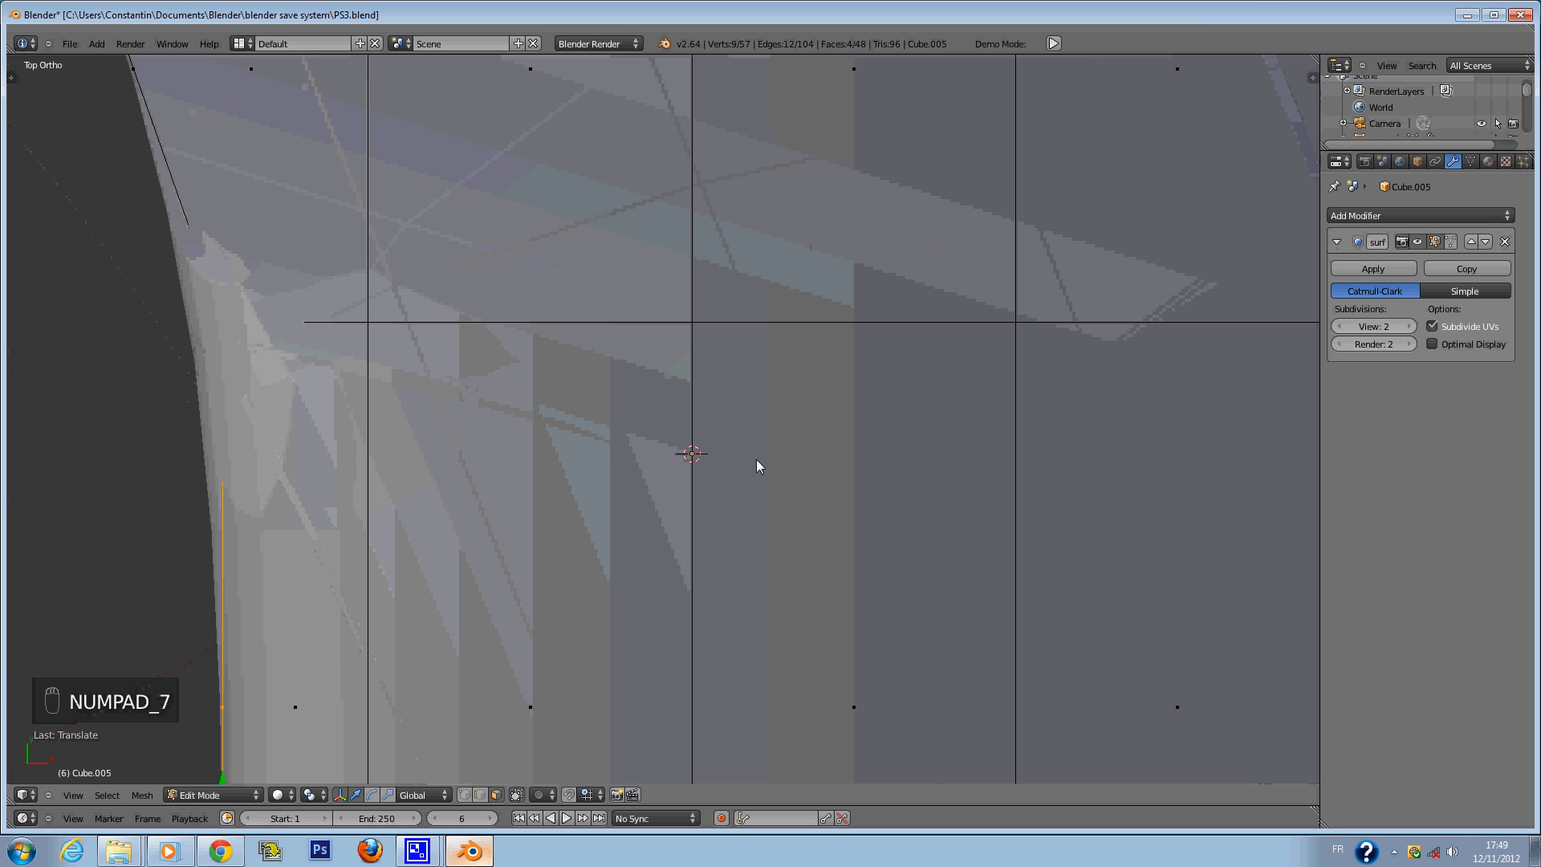
{"action": "scroll", "coordinate": [688, 416], "scroll_direction": "down", "scroll_amount": 2, "text": "shift"}
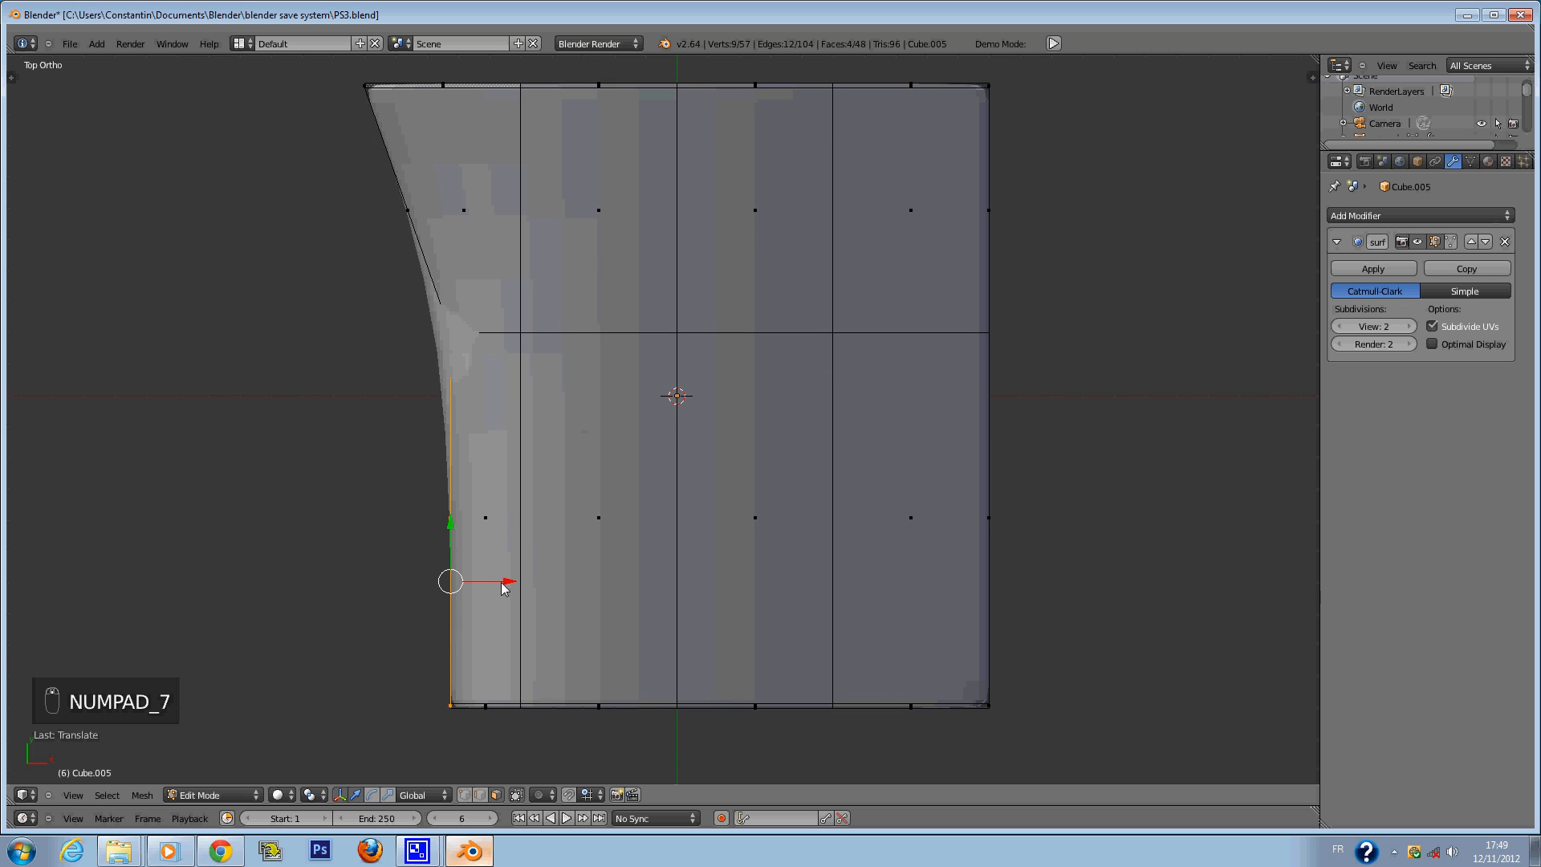
{"action": "left_click_drag", "start_coordinate": [504, 589], "coordinate": [476, 579]}
{"action": "key", "text": "ctrl+z"}
{"action": "key", "text": "ctrl+z"}
Add a loop cut across the slab's front half and slide it right next to the existing crosswise cut.
{"action": "key", "text": "a"}
{"action": "key", "text": "ctrl+r"}
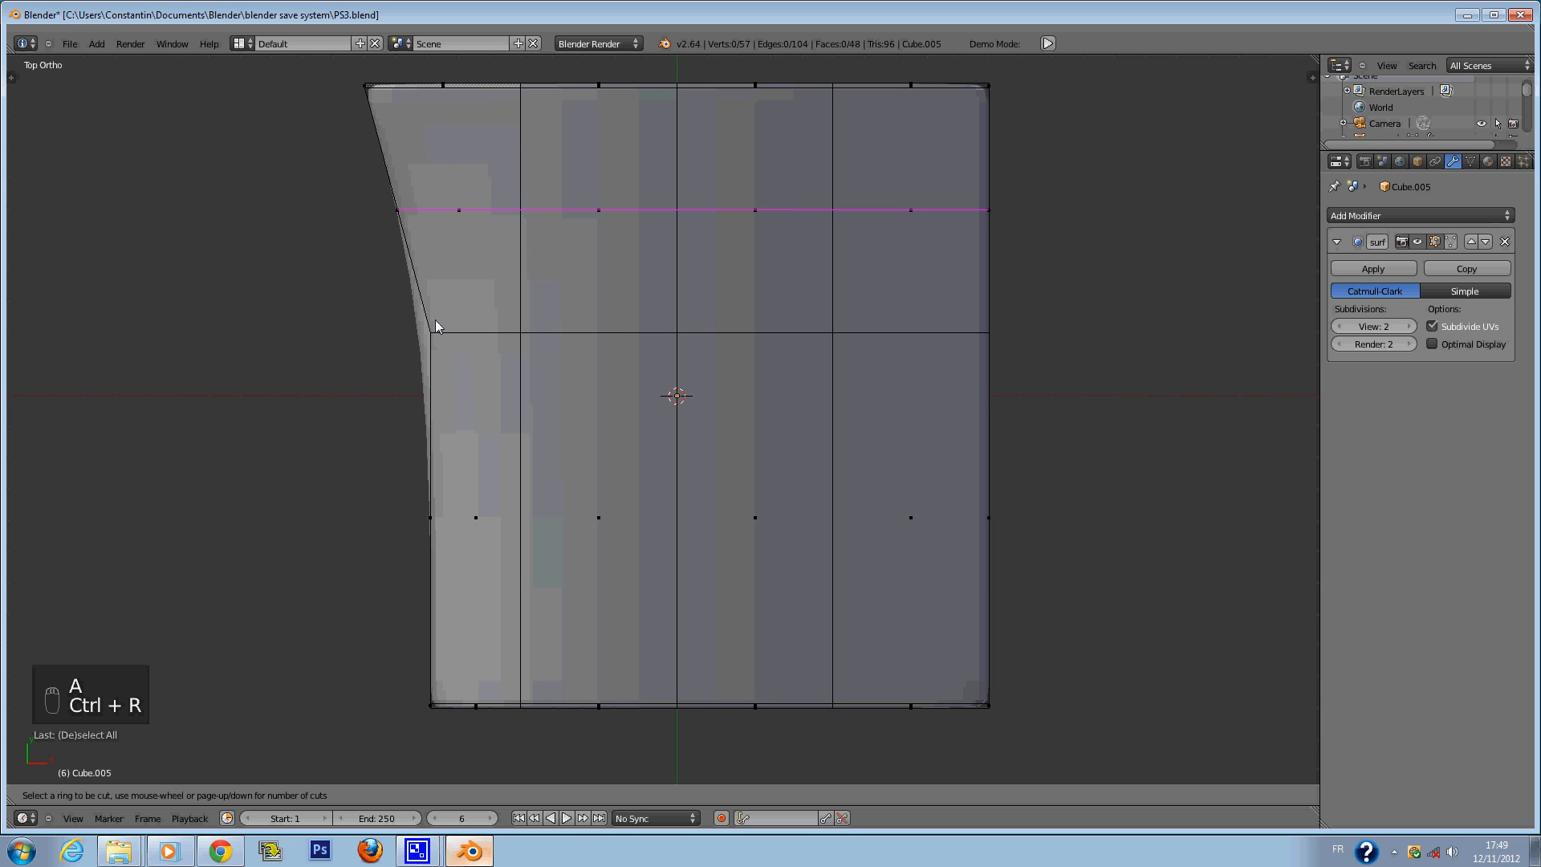
{"action": "left_click", "coordinate": [428, 387]}
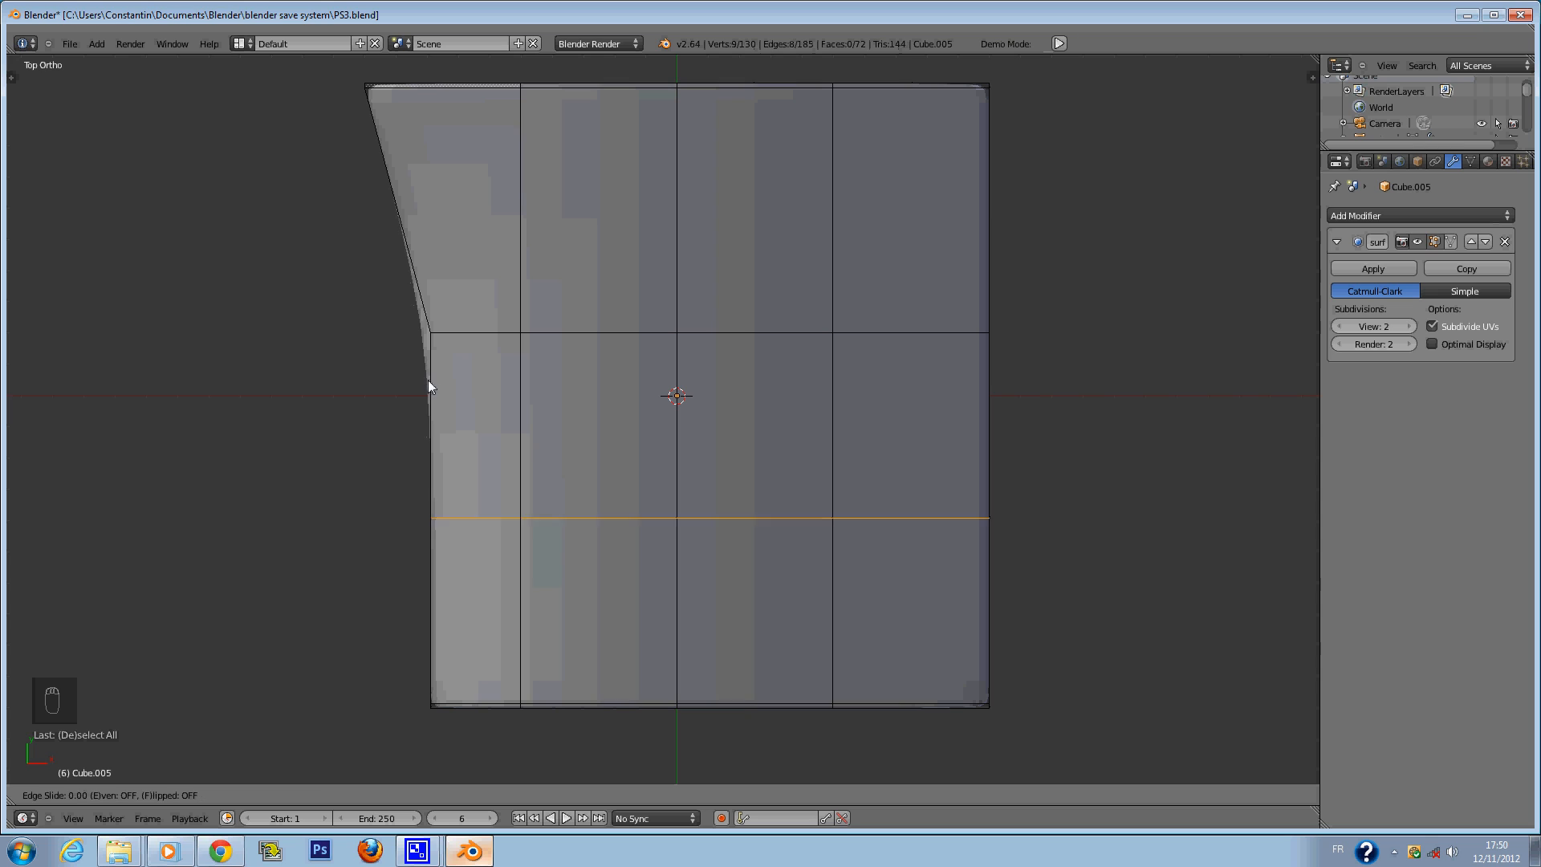
{"action": "left_click", "coordinate": [414, 201]}
Select the left side vertices at the crosswise cut and the rear corner in wireframe.
{"action": "key", "text": "a"}
{"action": "key", "text": "z"}
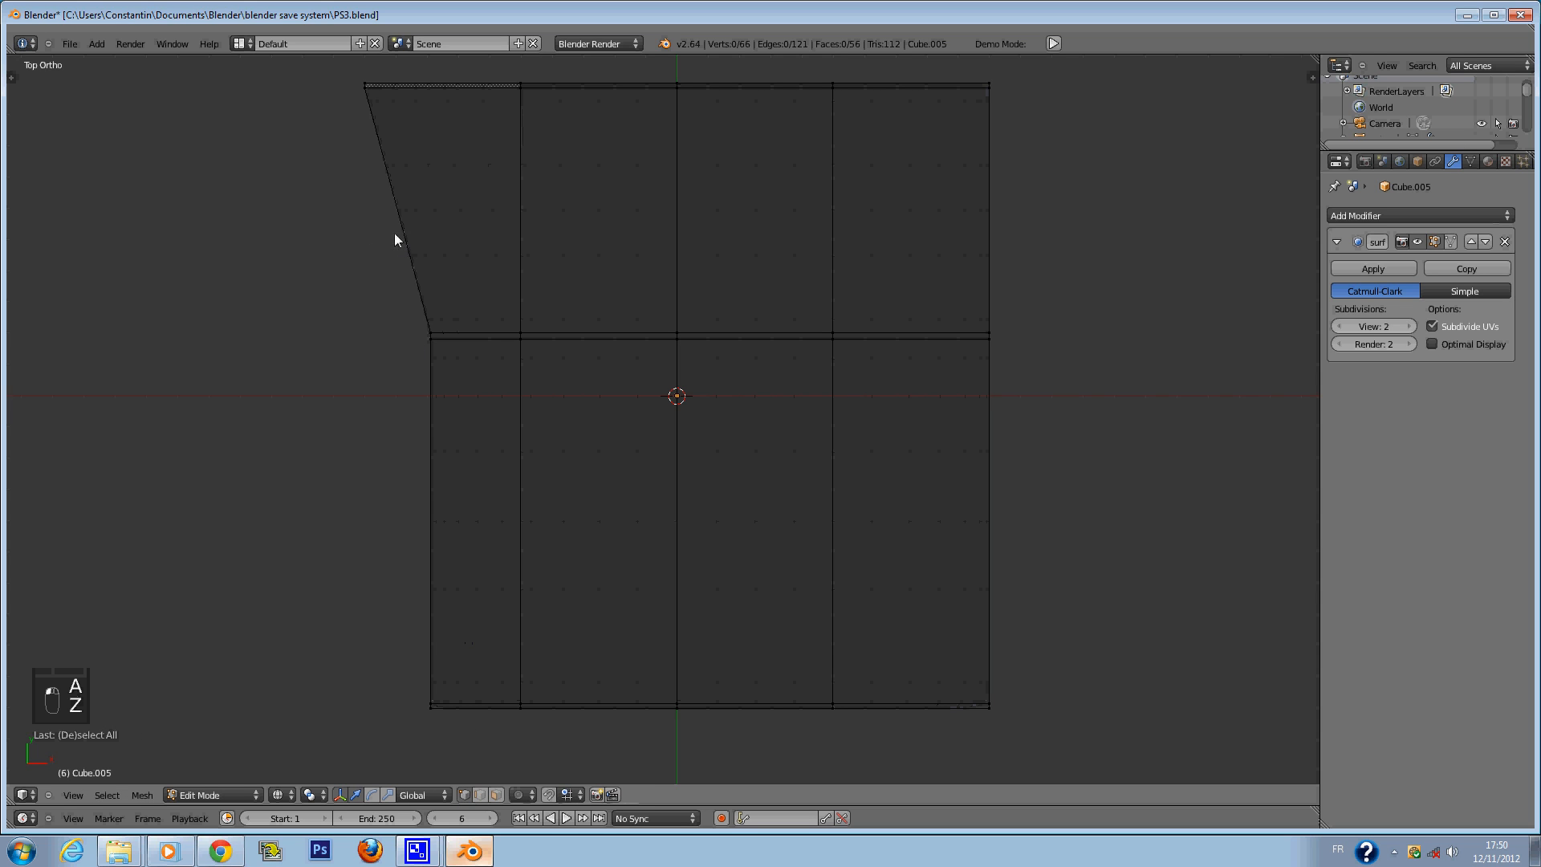
{"action": "key", "text": "c"}
{"action": "left_click", "coordinate": [433, 322]}
{"action": "key", "text": "c"}
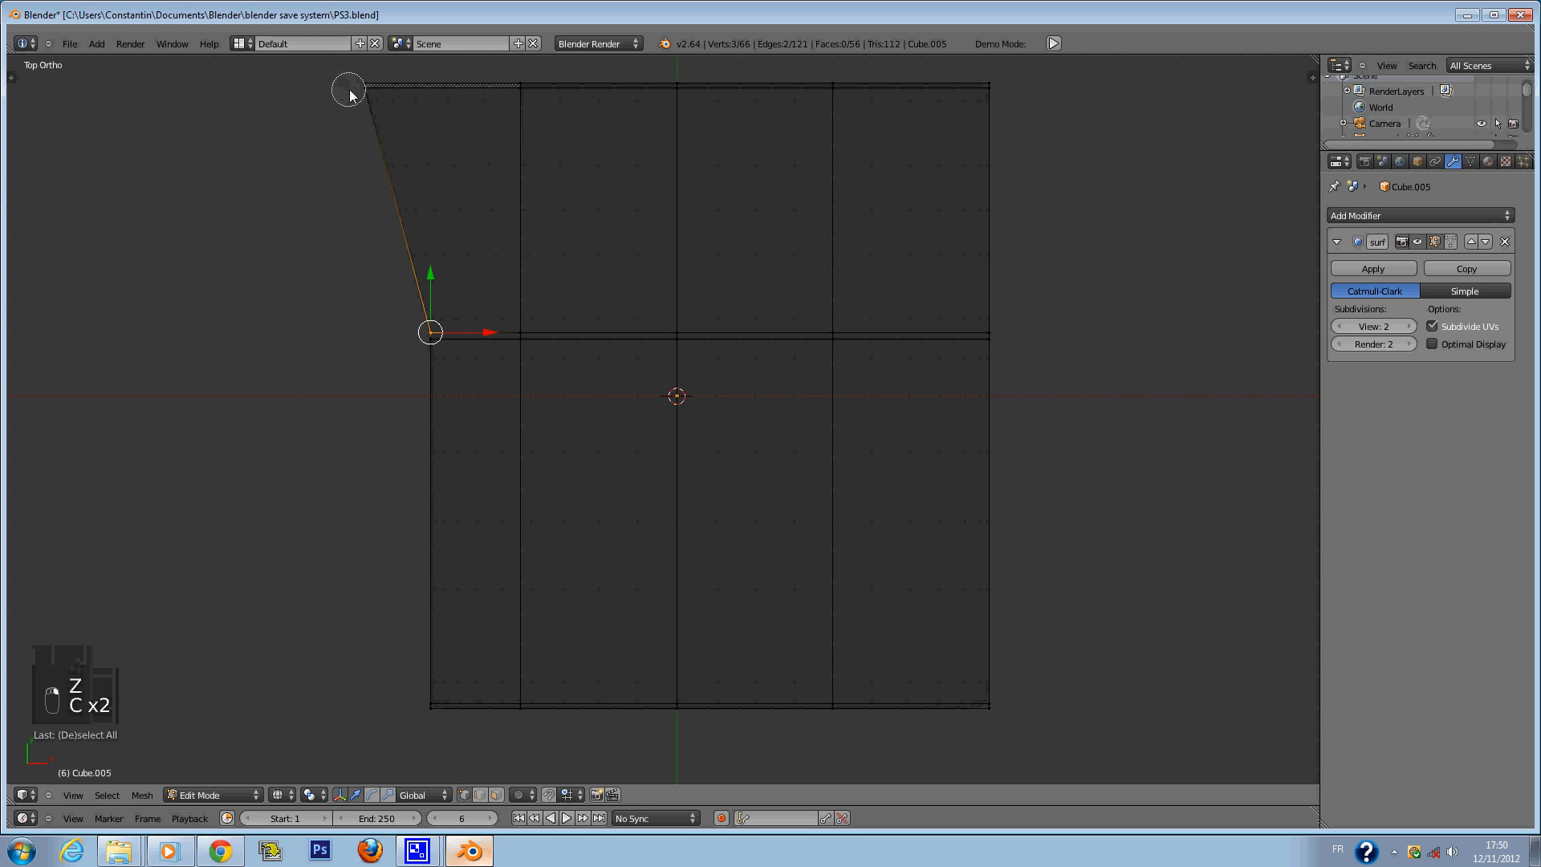
{"action": "left_click", "coordinate": [351, 88]}
{"action": "right_click", "coordinate": [352, 90]}
{"action": "key", "text": "r"}
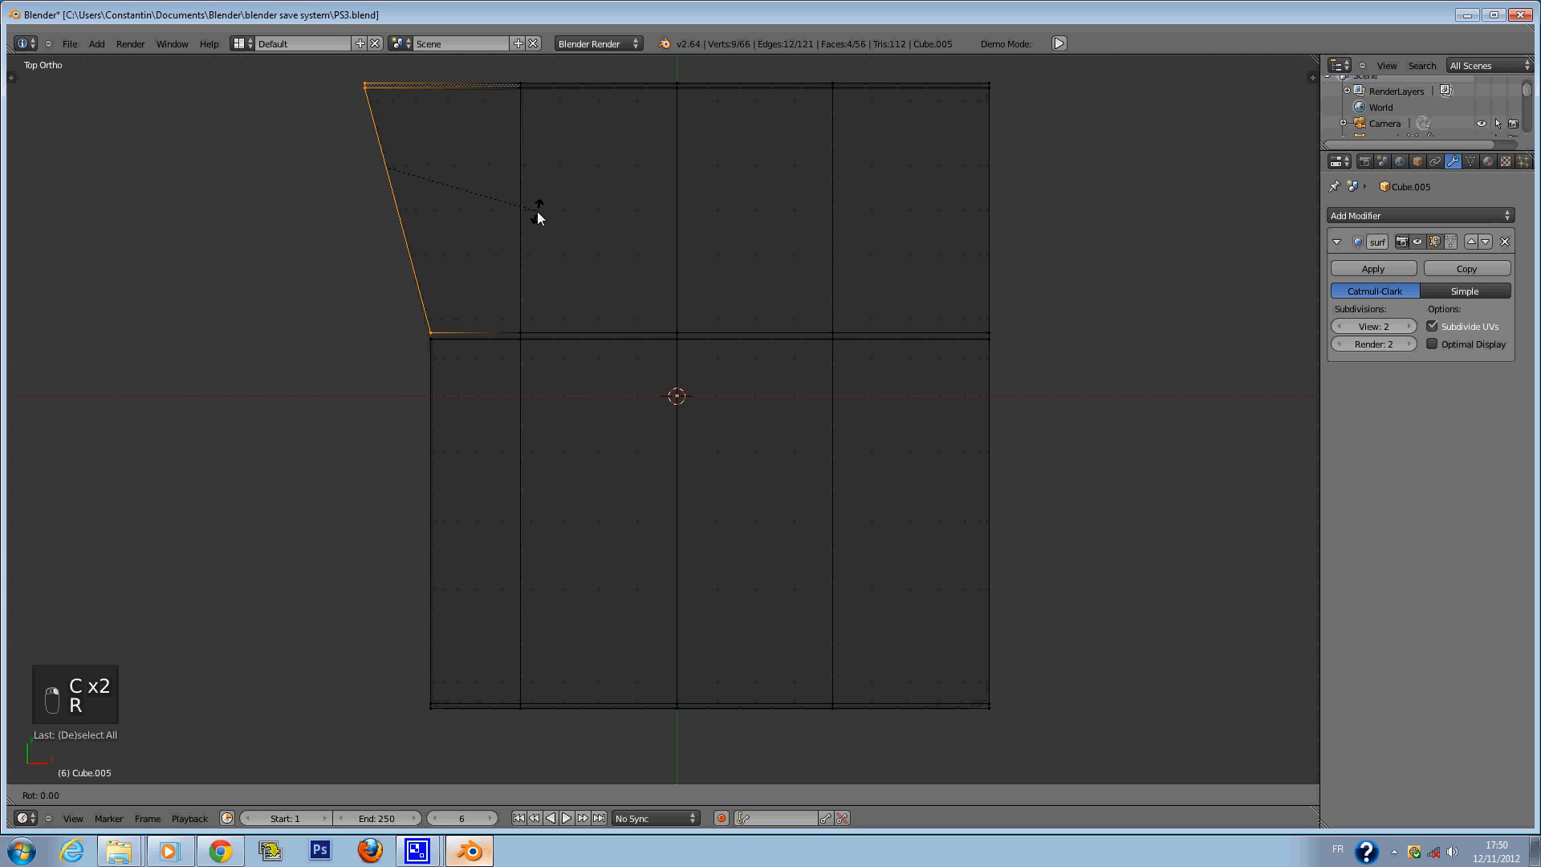
{"action": "key", "text": "z"}
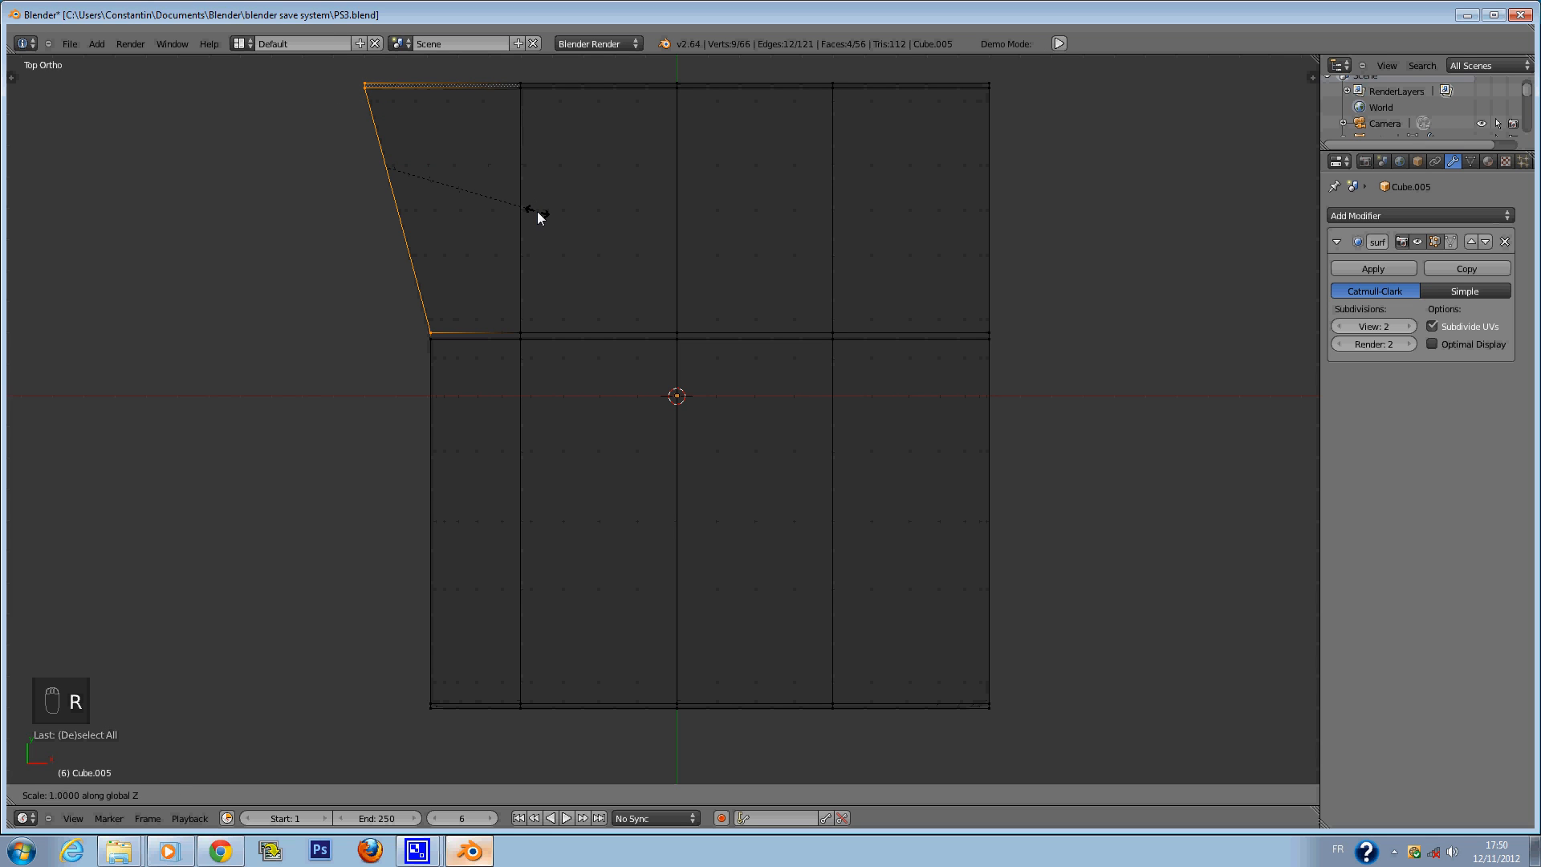
{"action": "right_click", "coordinate": [539, 212]}
Scale the selected left side vertices to 0 along X to straighten the slanted wall.
{"action": "key", "text": "r"}
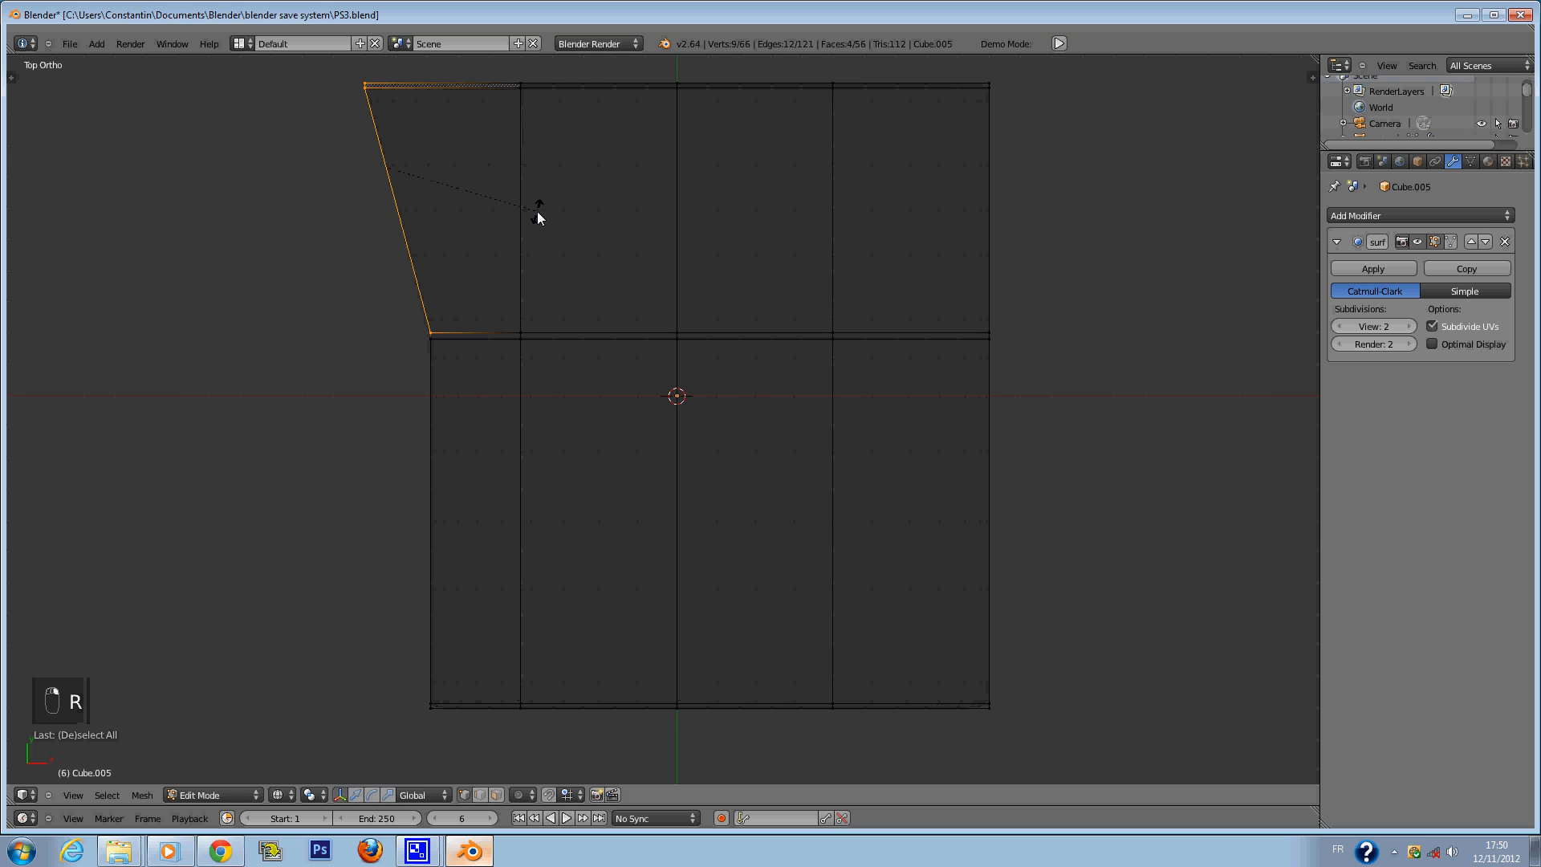
{"action": "key", "text": "s"}
{"action": "key", "text": "x"}
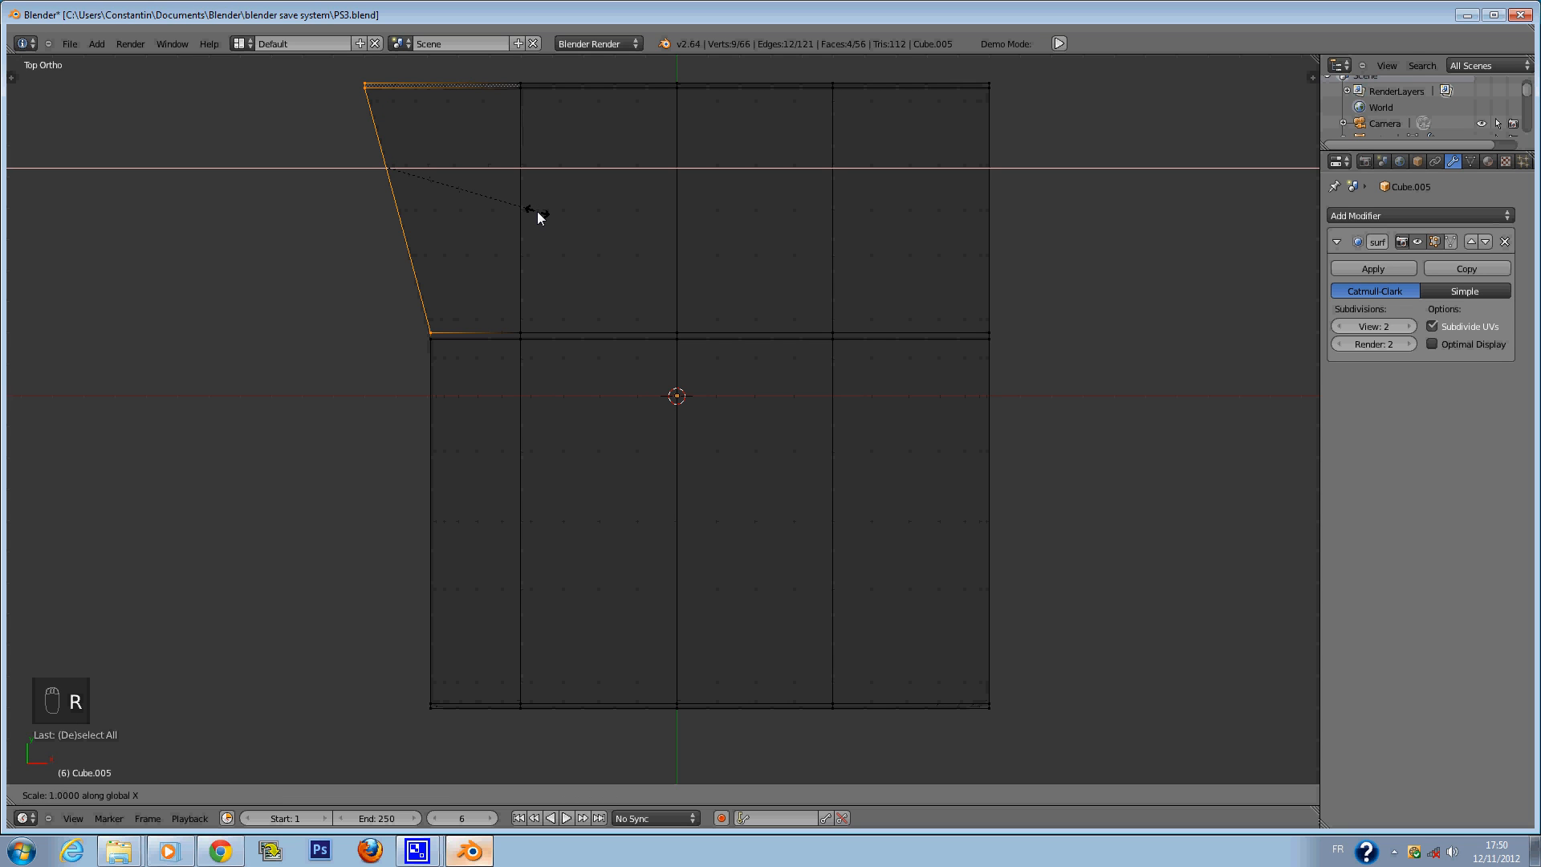
{"action": "key", "text": "0"}
{"action": "key", "text": "Return"}
Return to solid Object Mode, save the file, and examine the stepped side wall from an angle.
{"action": "key", "text": "KP_1"}
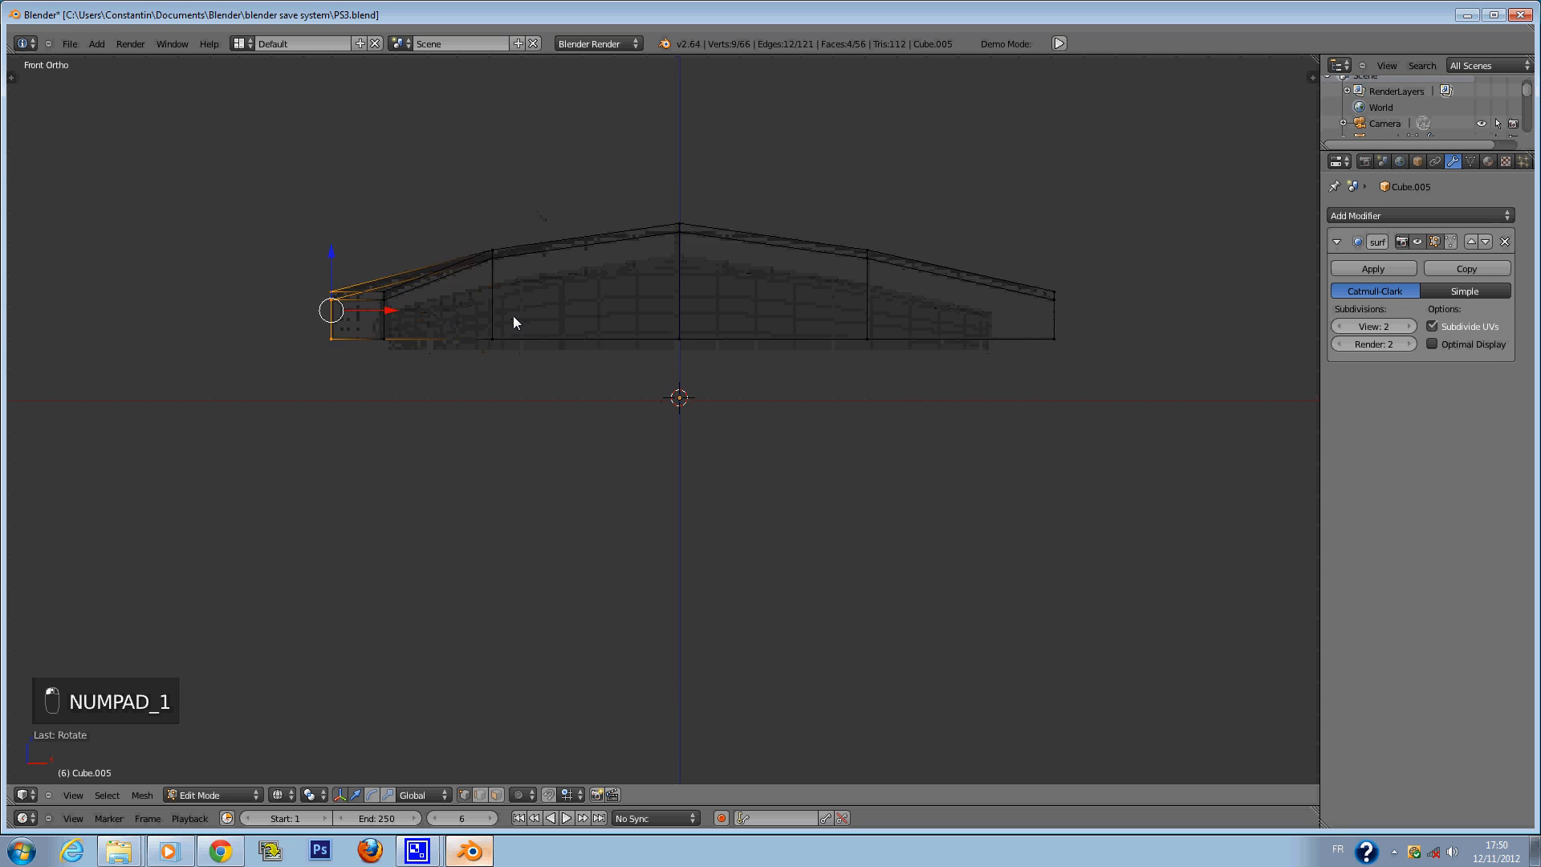
{"action": "key", "text": "z"}
{"action": "key", "text": "ctrl+s"}
{"action": "left_click", "coordinate": [513, 317]}
{"action": "middle_click_drag", "start_coordinate": [513, 318], "coordinate": [666, 347]}
{"action": "key", "text": "Tab"}
{"action": "key", "text": "ctrl+s"}
{"action": "left_click", "coordinate": [568, 338]}
{"action": "key", "text": "Tab"}
{"action": "key", "text": "ctrl+s"}
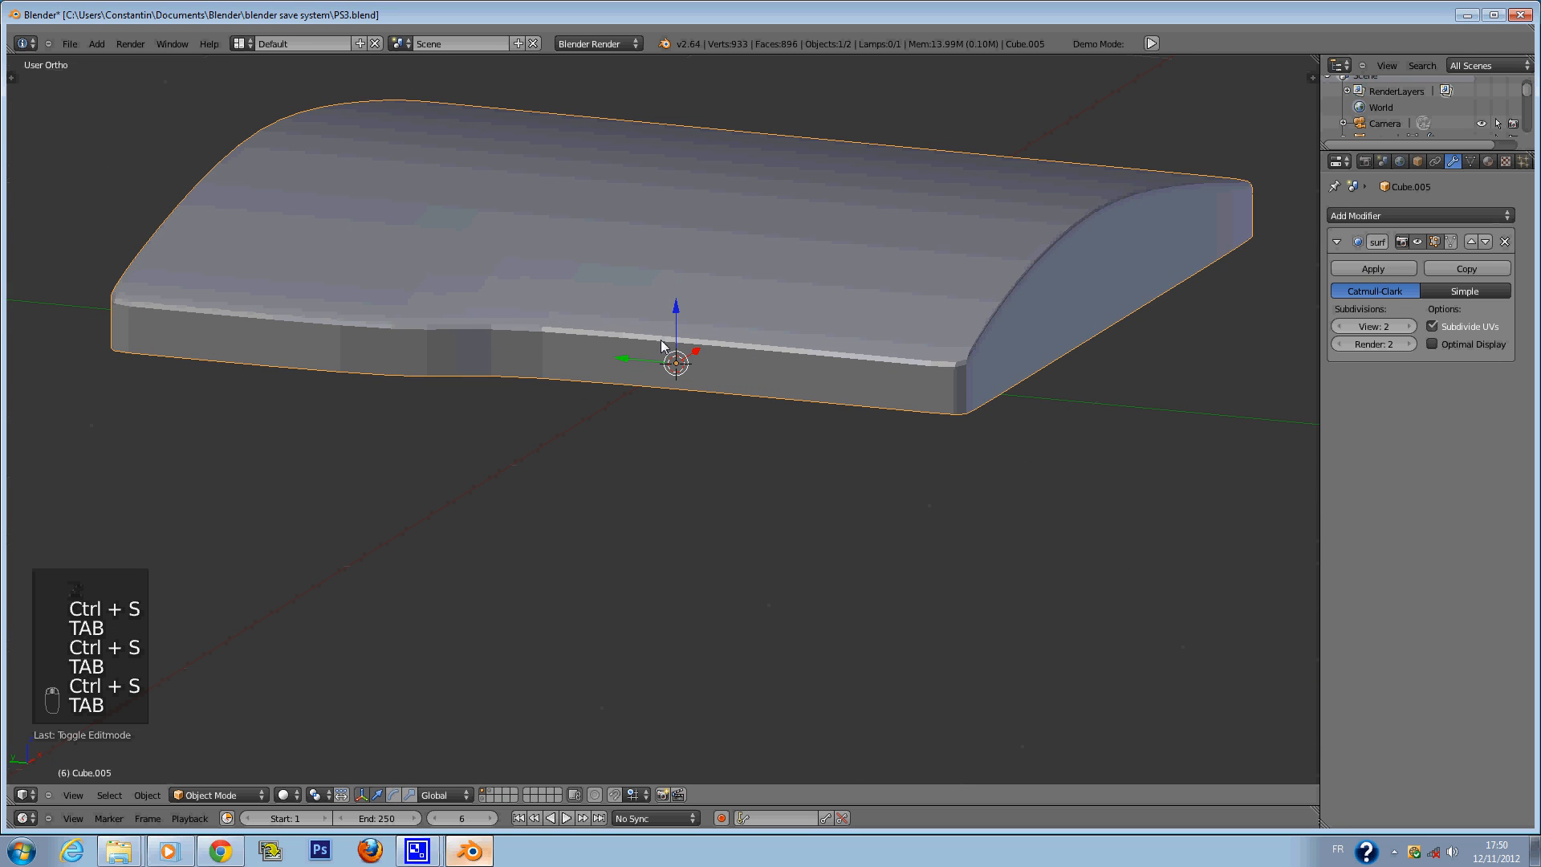
Apply smooth shading to the slab object.
{"action": "key", "text": "t"}
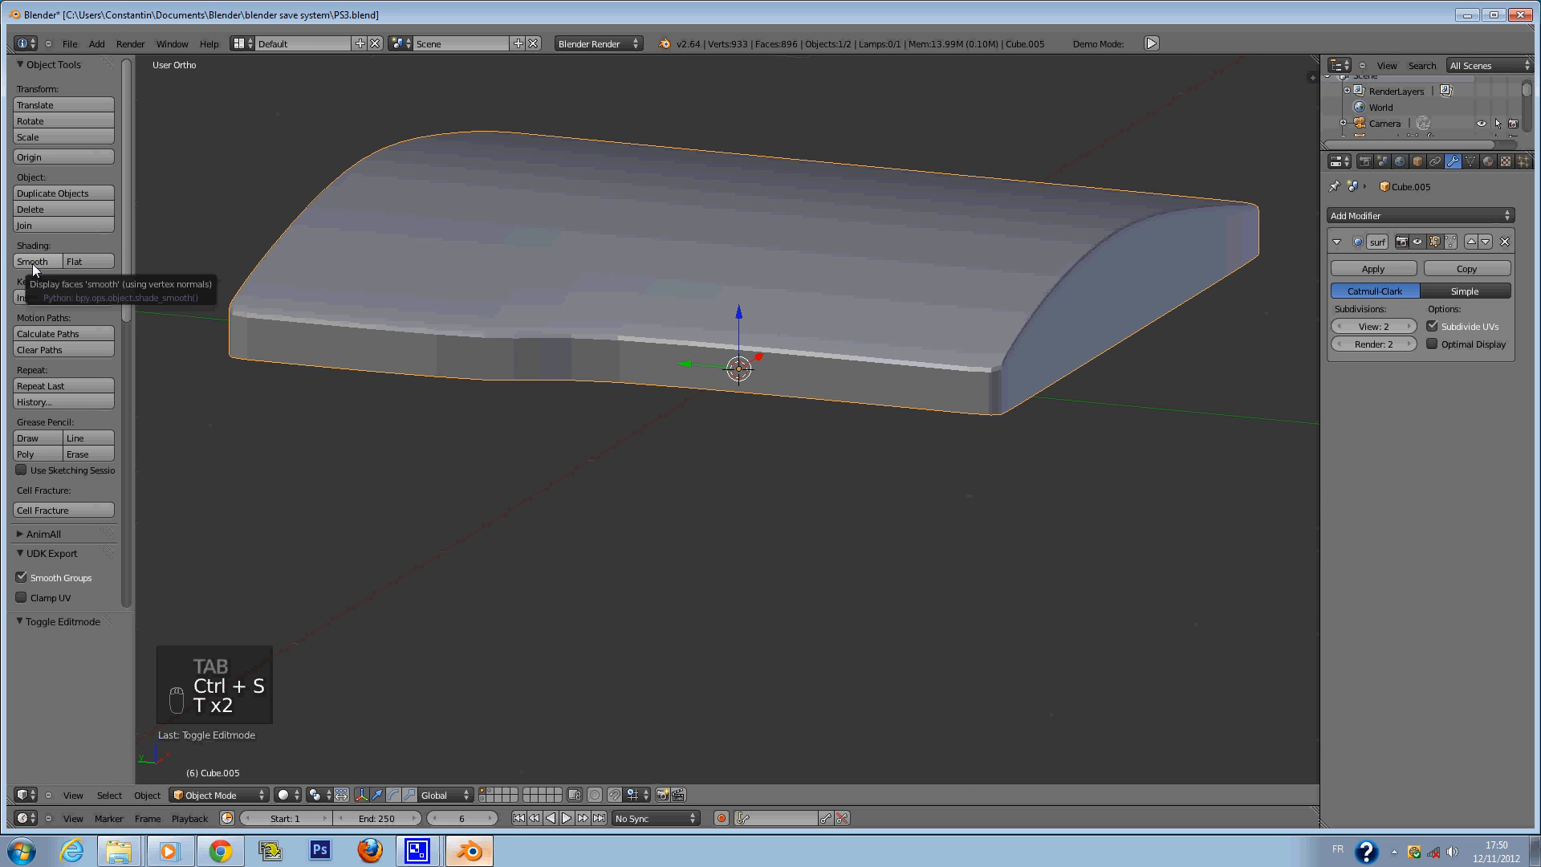
{"action": "left_click", "coordinate": [33, 264]}
{"action": "key", "text": "t"}
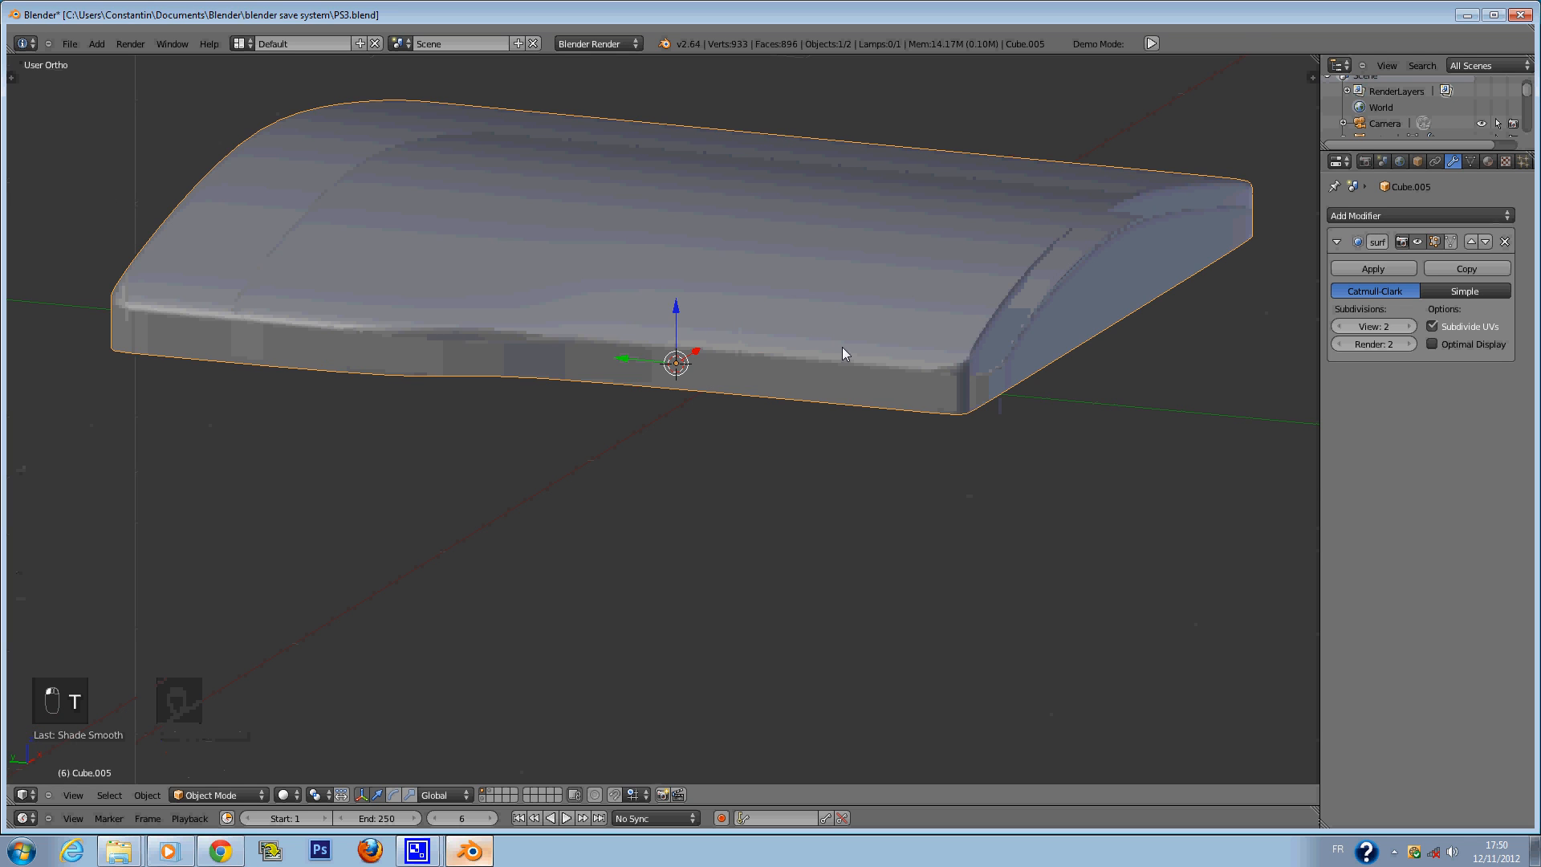
Save PS3.blend and clear the mesh selection in Edit Mode from the front wireframe view.
{"action": "middle_click_drag", "start_coordinate": [842, 347], "coordinate": [762, 337]}
{"action": "key", "text": "ctrl+s"}
{"action": "key", "text": "KP_1"}
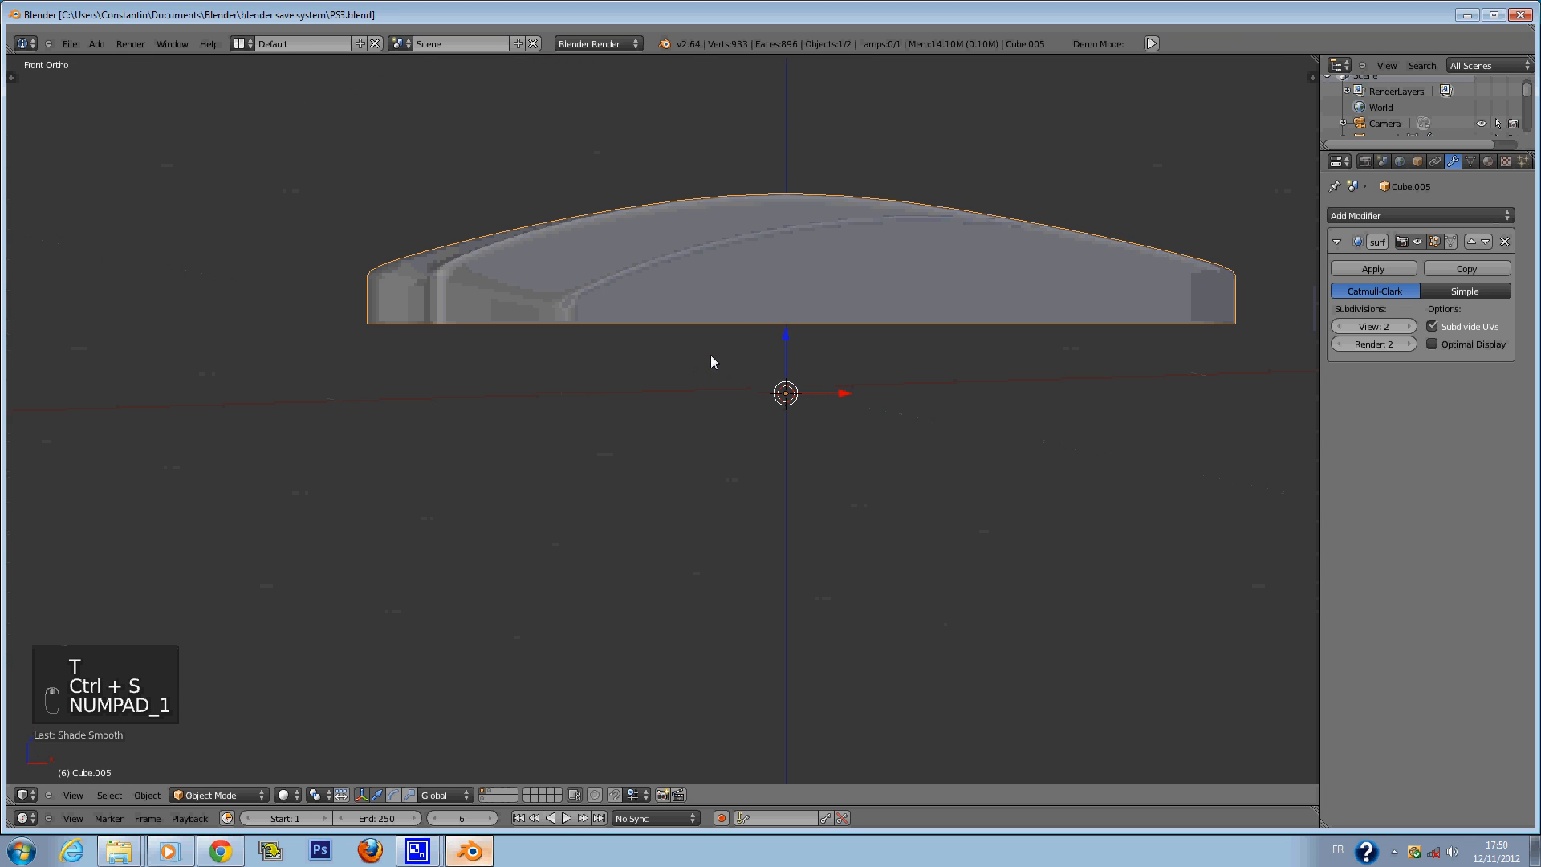
{"action": "scroll", "coordinate": [723, 337], "scroll_direction": "up", "scroll_amount": 3}
{"action": "key", "text": "ctrl+s"}
{"action": "key", "text": "z"}
{"action": "key", "text": "Tab"}
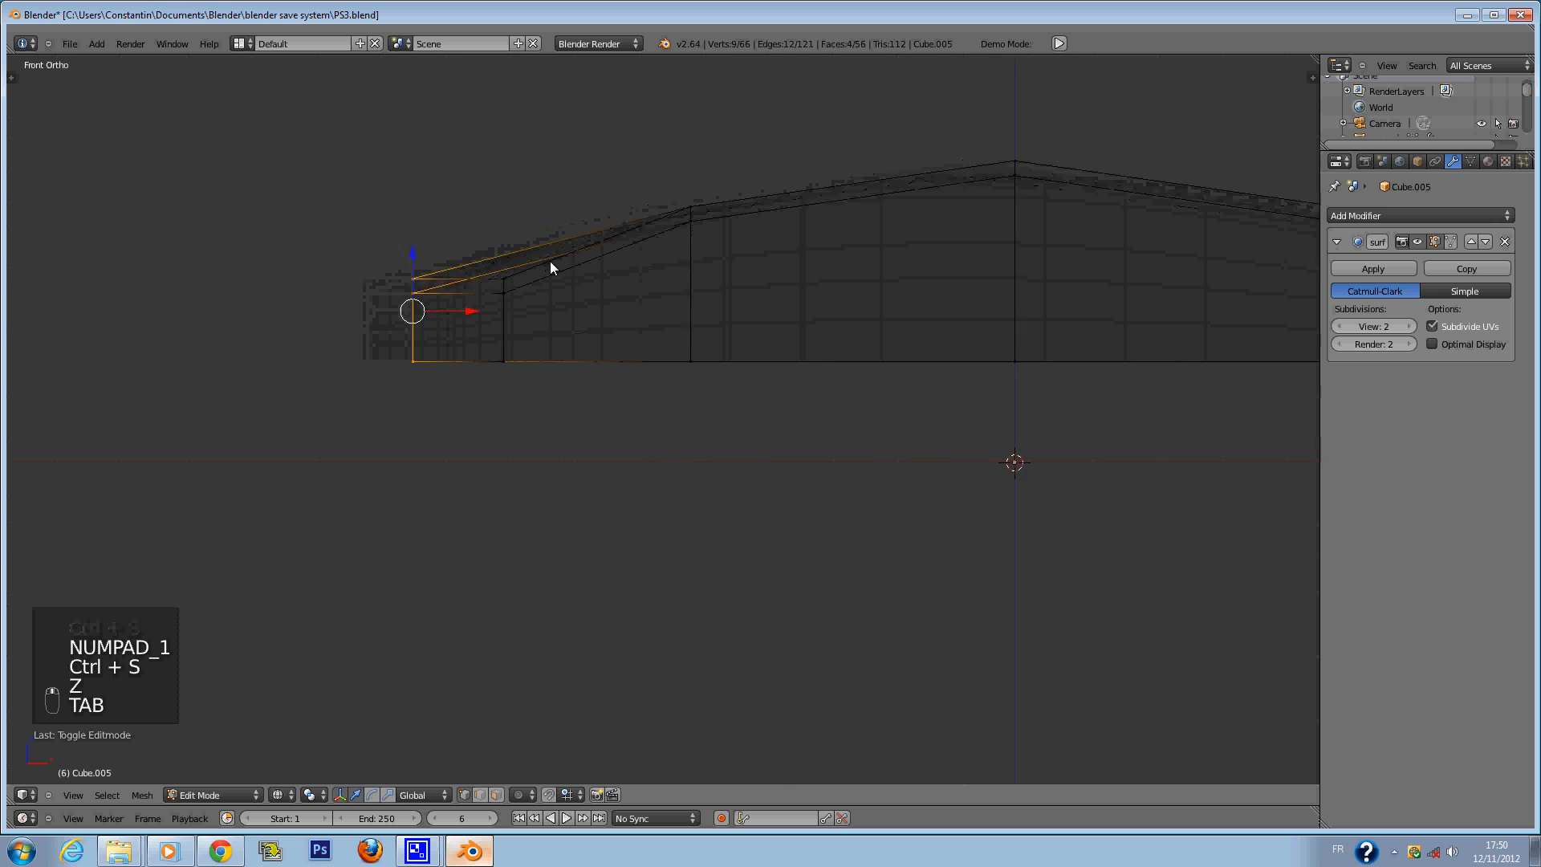
{"action": "key", "text": "a"}
{"action": "key", "text": "a"}
{"action": "key", "text": "ctrl+s"}
{"action": "left_click", "coordinate": [653, 319]}
In solid shading, add a loop cut across the recessed part of the slab and slide it close to the step.
{"action": "key", "text": "z"}
{"action": "middle_click_drag", "start_coordinate": [654, 317], "coordinate": [758, 363]}
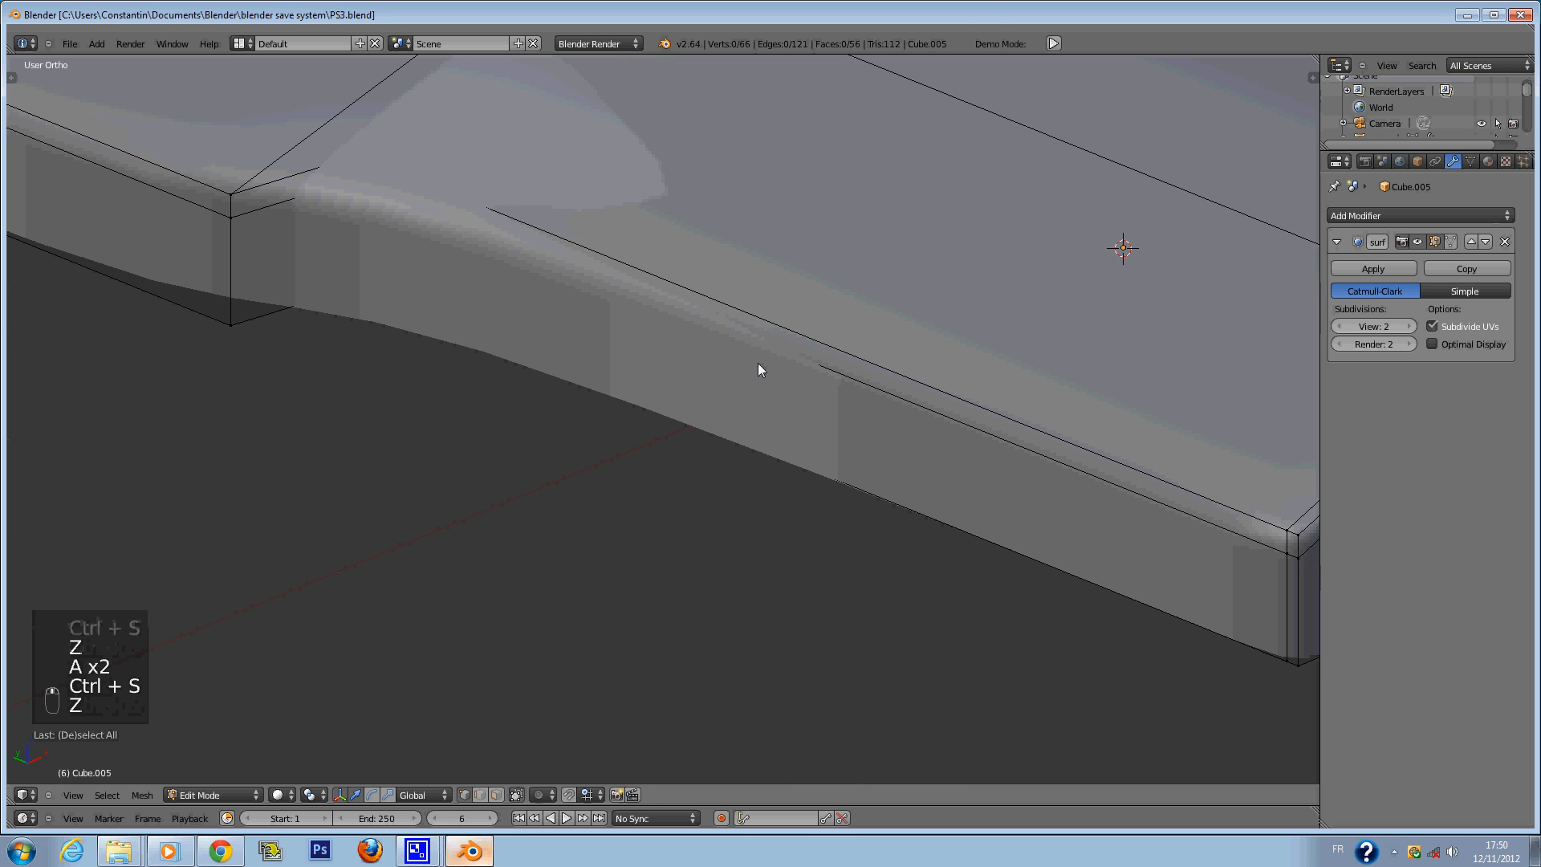
{"action": "key", "text": "ctrl+s"}
{"action": "middle_click_drag", "start_coordinate": [505, 213], "coordinate": [548, 272]}
{"action": "scroll", "coordinate": [700, 367], "scroll_direction": "up", "scroll_amount": 2}
{"action": "key", "text": "Tab"}
{"action": "scroll", "coordinate": [700, 370], "scroll_direction": "down", "scroll_amount": 4}
{"action": "key", "text": "Tab"}
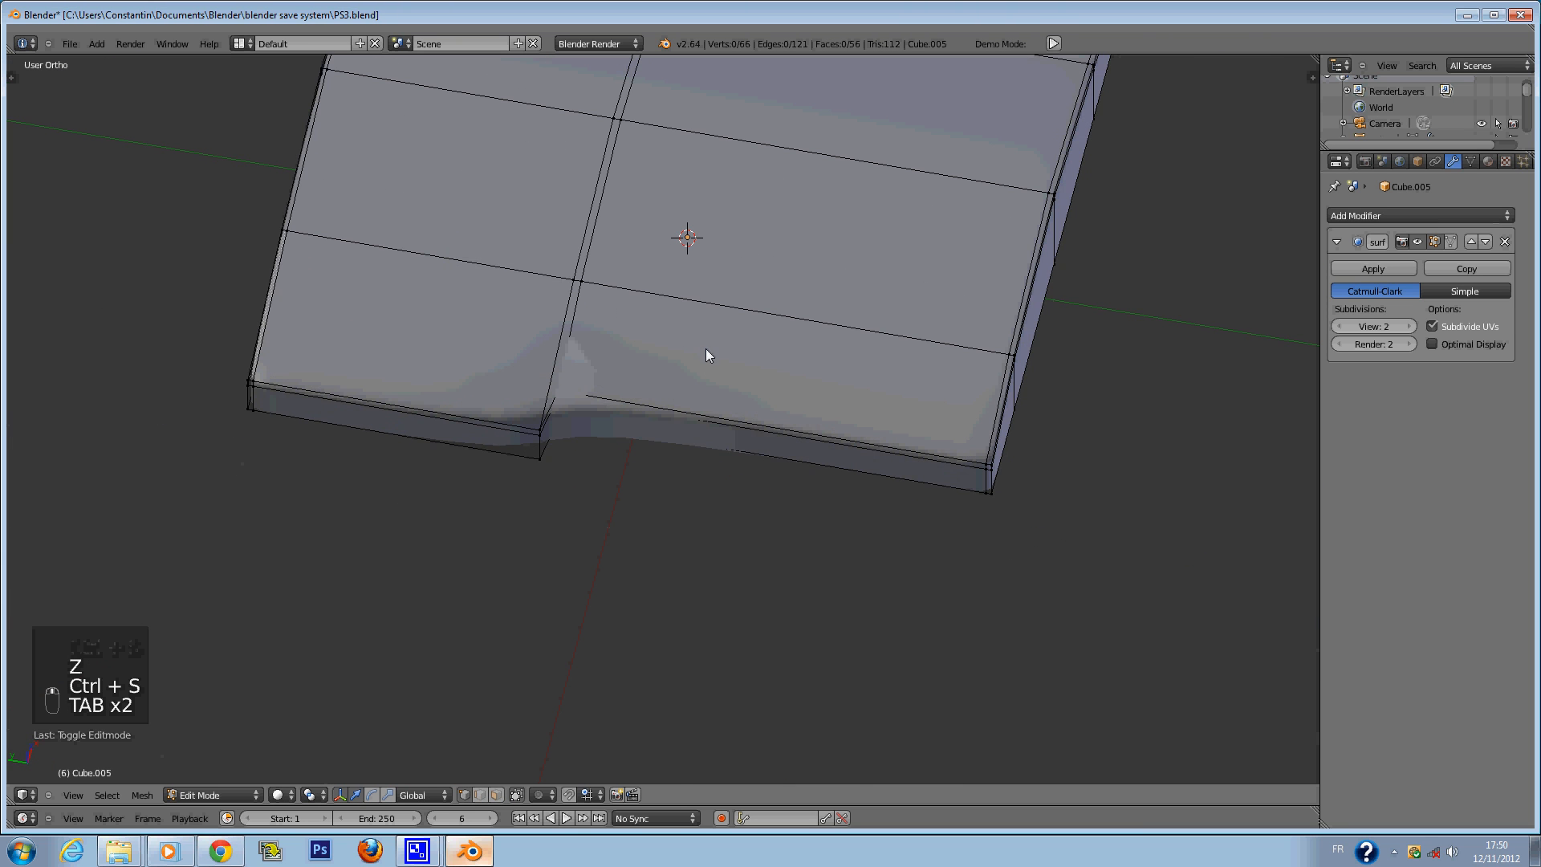
{"action": "key", "text": "ctrl+r"}
{"action": "left_click", "coordinate": [720, 316]}
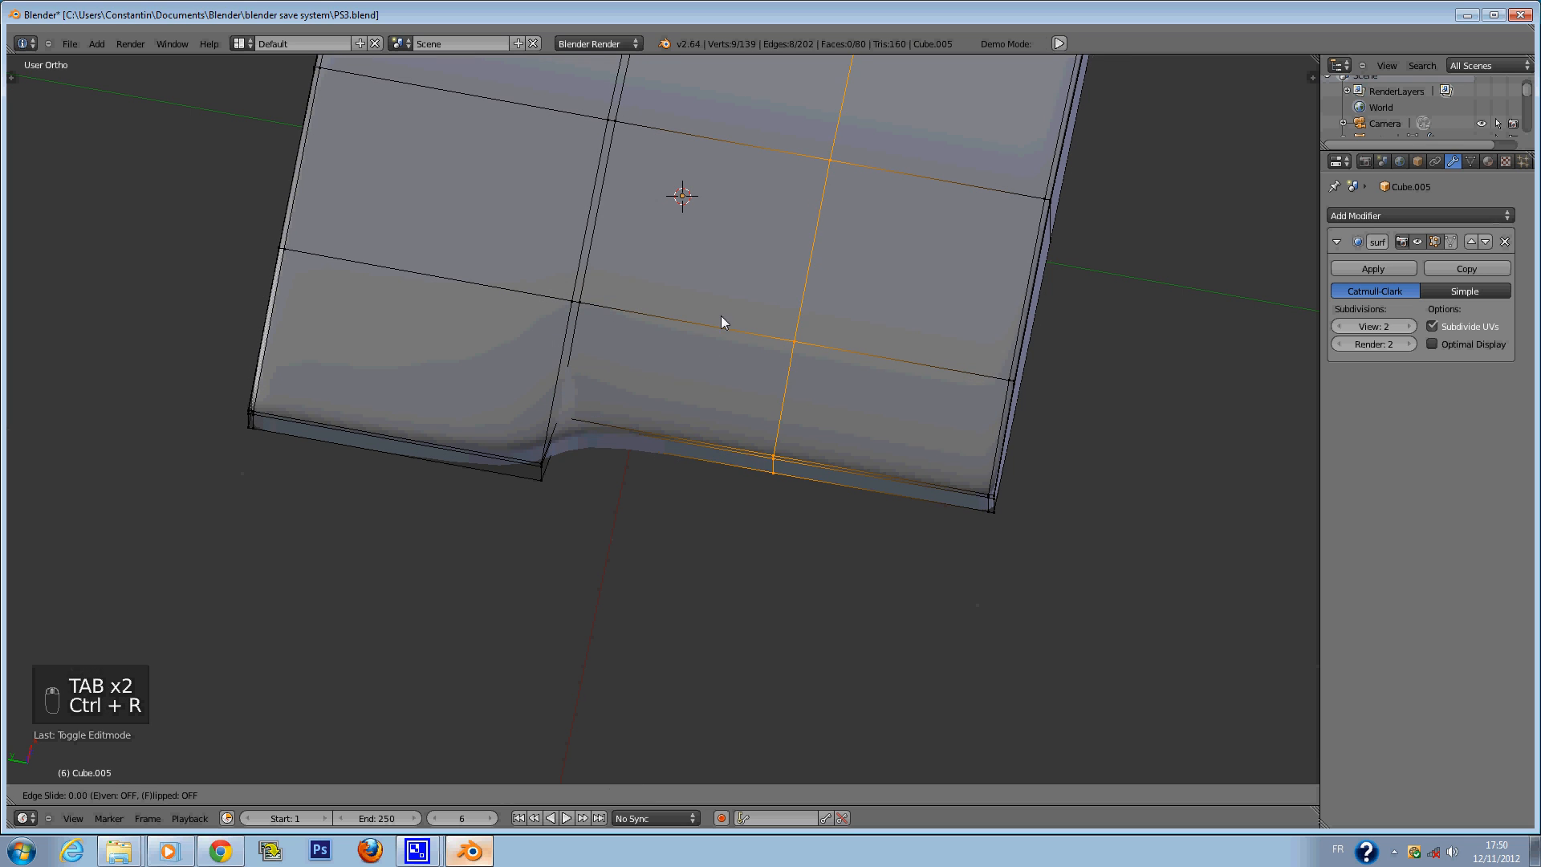
{"action": "left_click", "coordinate": [585, 299]}
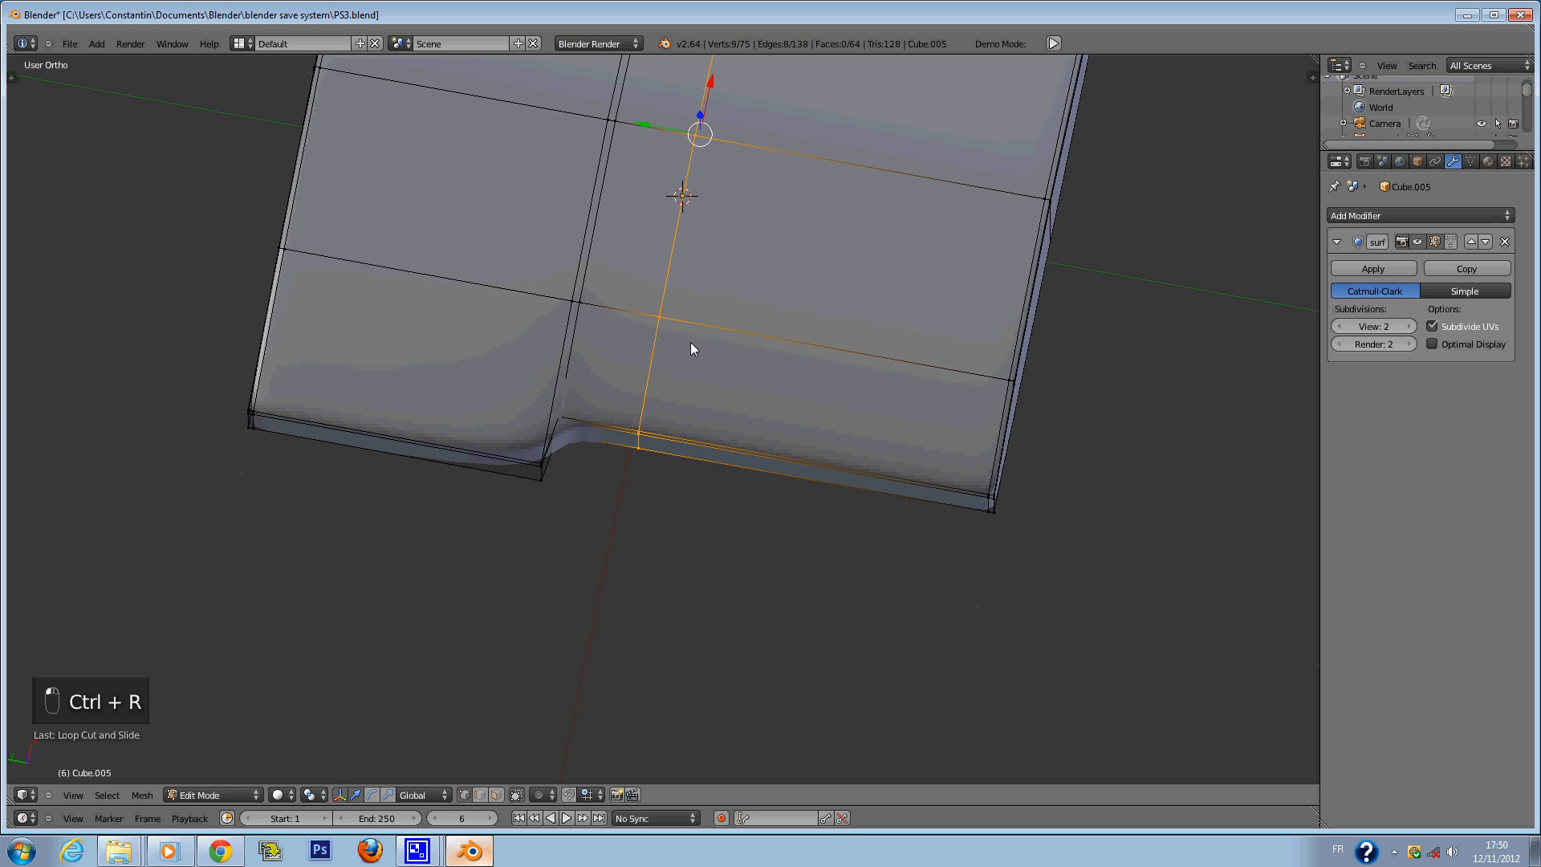
Add a loop cut across the protruding part of the slab, slide it against the step's outer corner, and save the file.
{"action": "key", "text": "a"}
{"action": "scroll", "coordinate": [513, 327], "scroll_direction": "down", "scroll_amount": 1}
{"action": "key", "text": "ctrl+r"}
{"action": "left_click", "coordinate": [516, 314]}
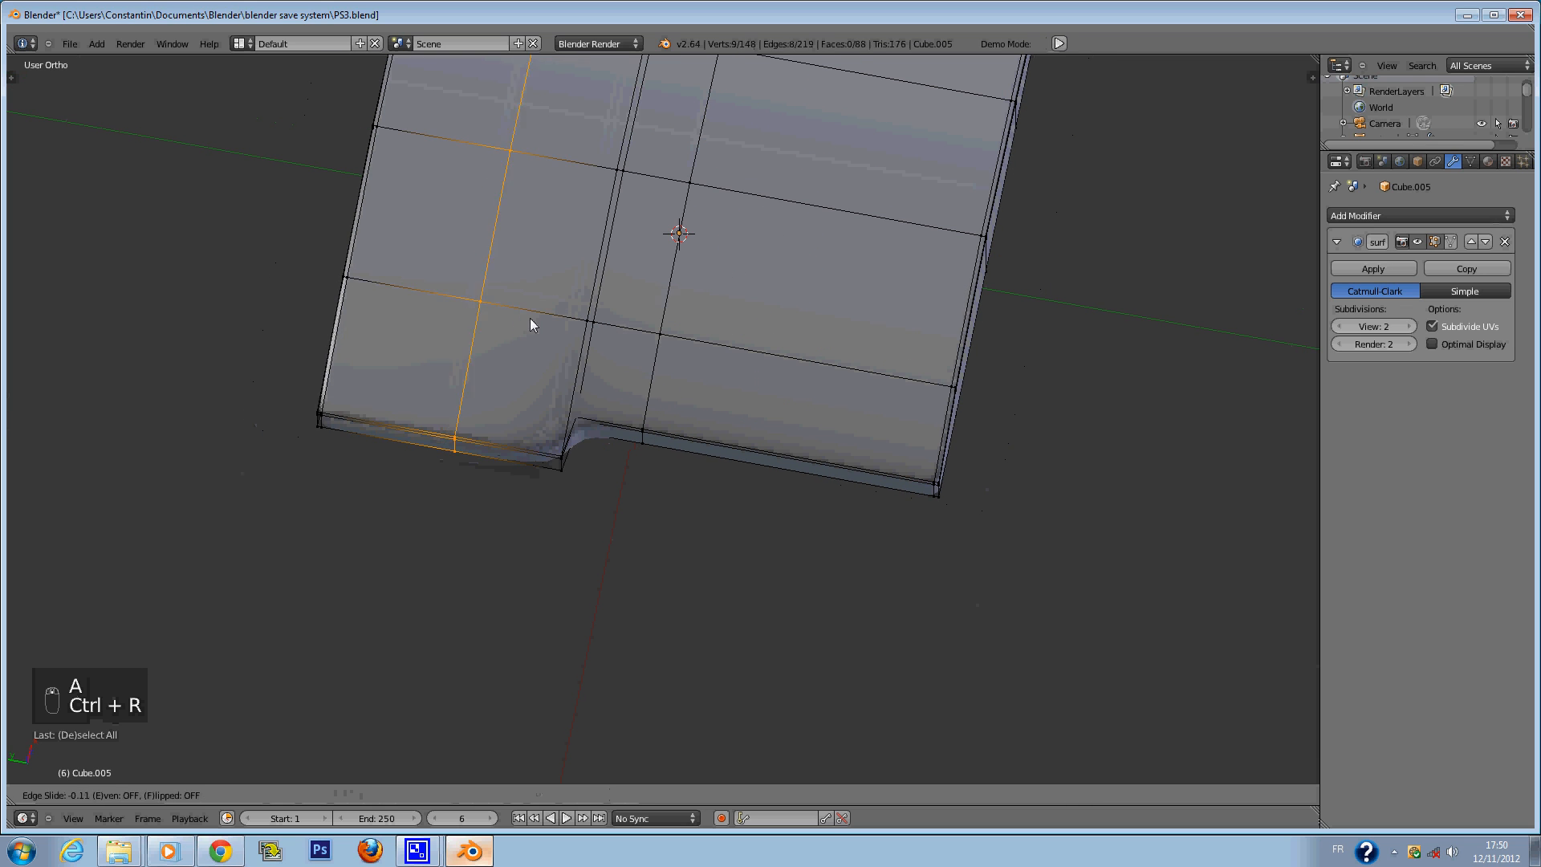
{"action": "left_click", "coordinate": [626, 372]}
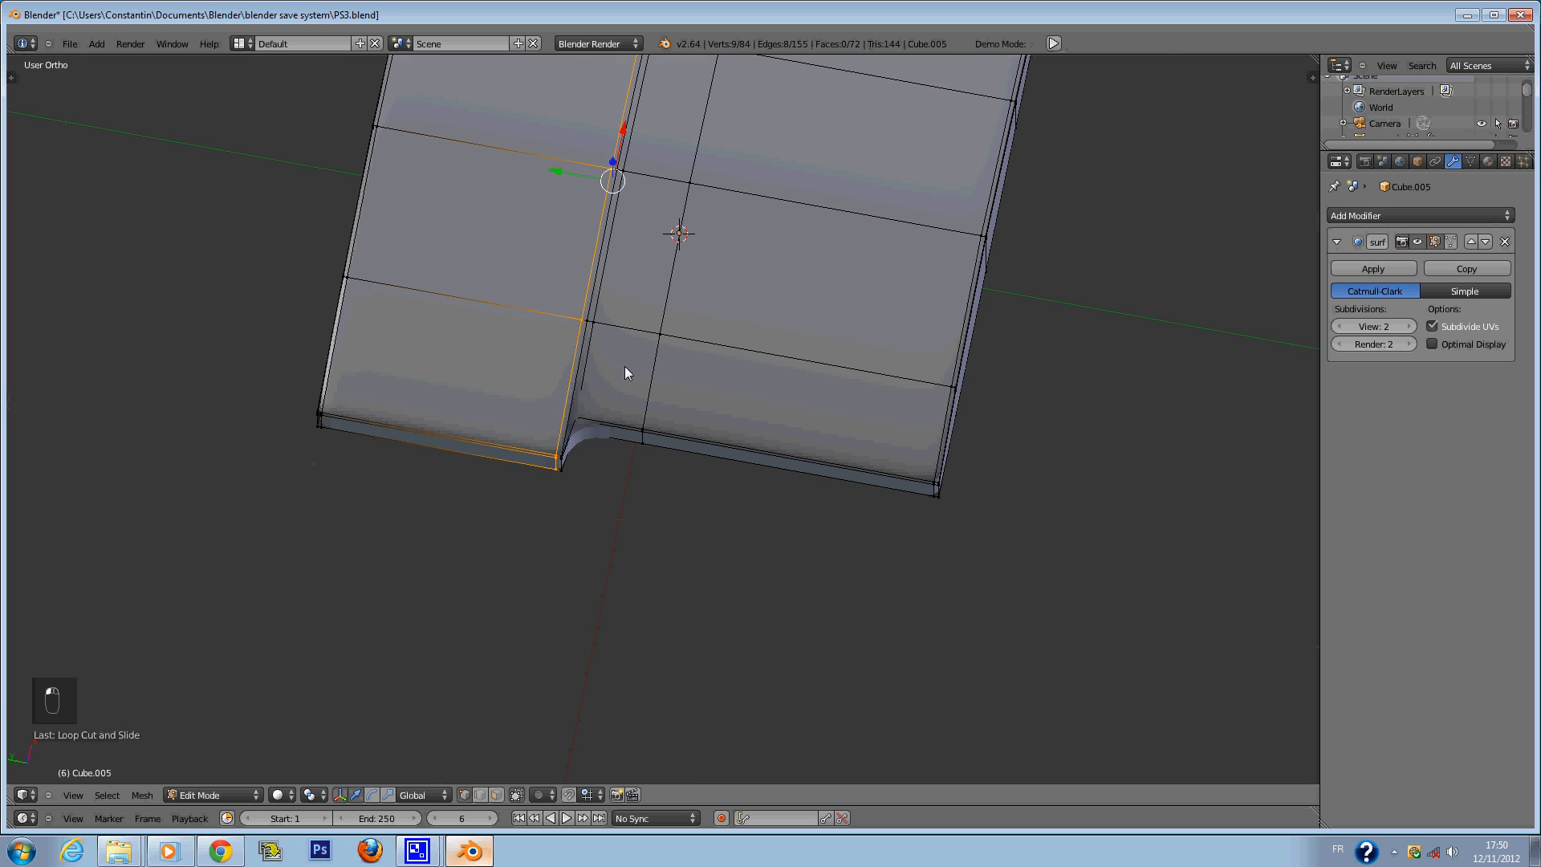
{"action": "key", "text": "Tab"}
{"action": "key", "text": "ctrl+s"}
Clear the selection and circle-select the two upper vertices at the inner corner of the step.
{"action": "middle_click_drag", "start_coordinate": [686, 379], "coordinate": [574, 252]}
{"action": "key", "text": "Tab"}
{"action": "scroll", "coordinate": [632, 293], "scroll_direction": "up", "scroll_amount": 1}
{"action": "key", "text": "a"}
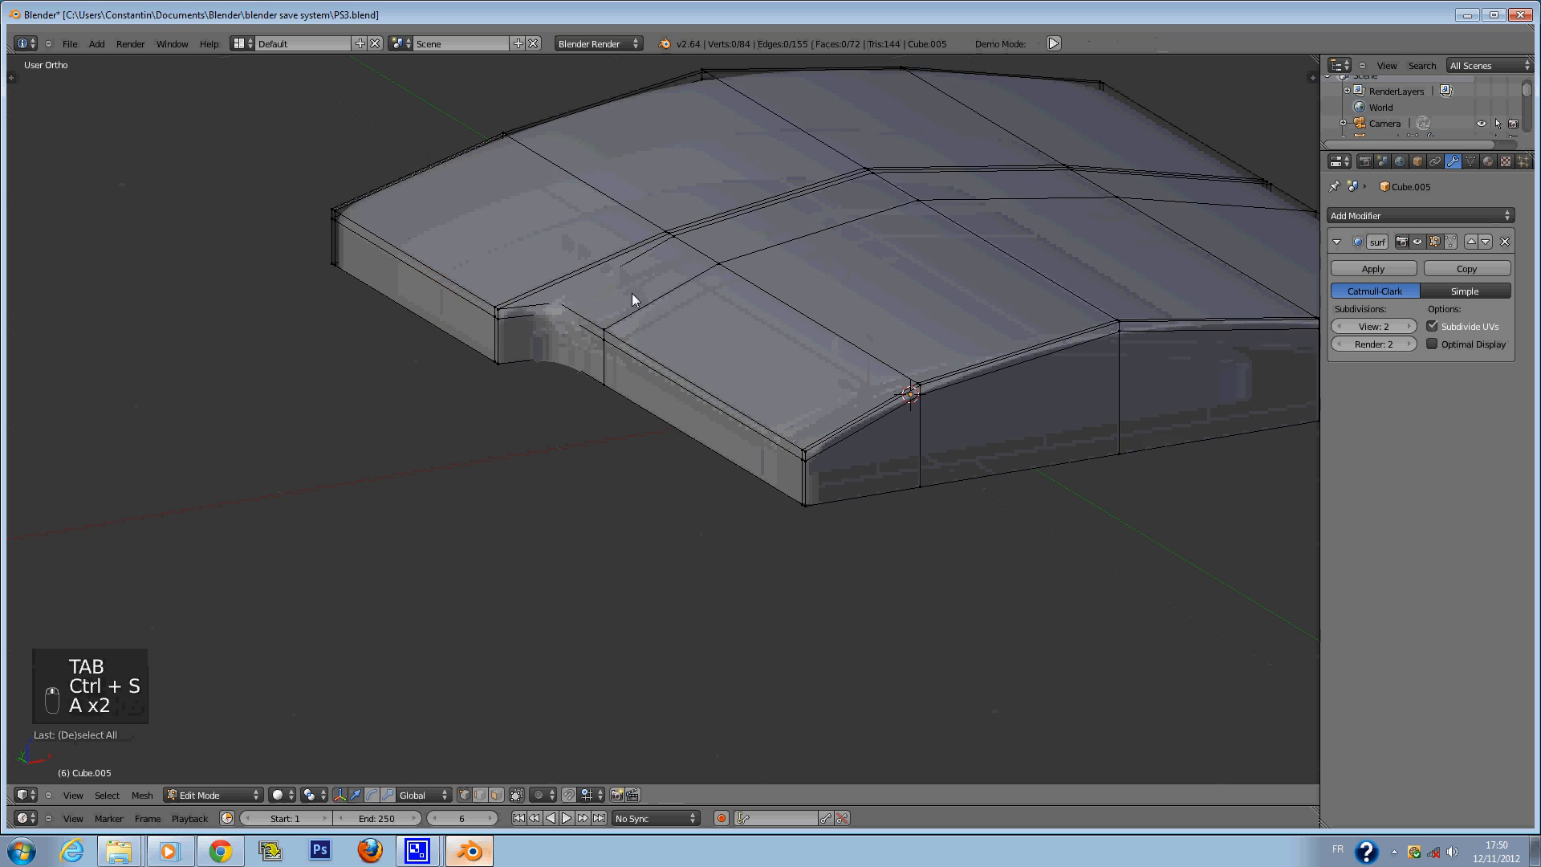
{"action": "key", "text": "c"}
{"action": "left_click", "coordinate": [560, 312]}
{"action": "right_click", "coordinate": [560, 311]}
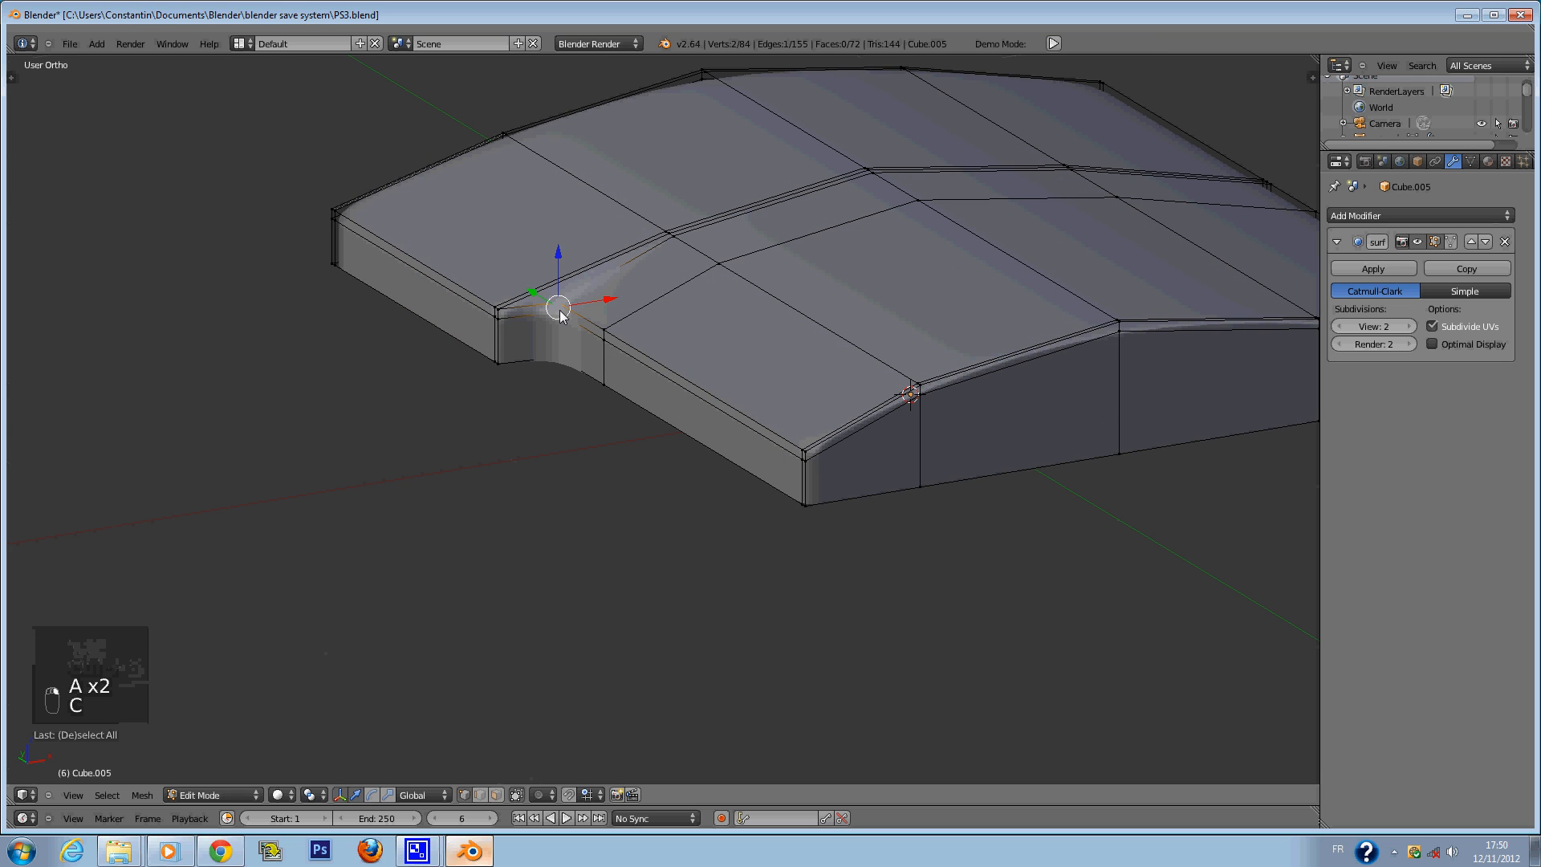
In front wireframe view, add the overlapping vertices to the inner-corner selection and raise them along Z to the sloped top edge, then save.
{"action": "key", "text": "KP_1"}
{"action": "key", "text": "z"}
{"action": "scroll", "coordinate": [578, 283], "scroll_direction": "up", "scroll_amount": 1}
{"action": "middle_click_drag", "start_coordinate": [543, 190], "coordinate": [534, 251], "text": "shift"}
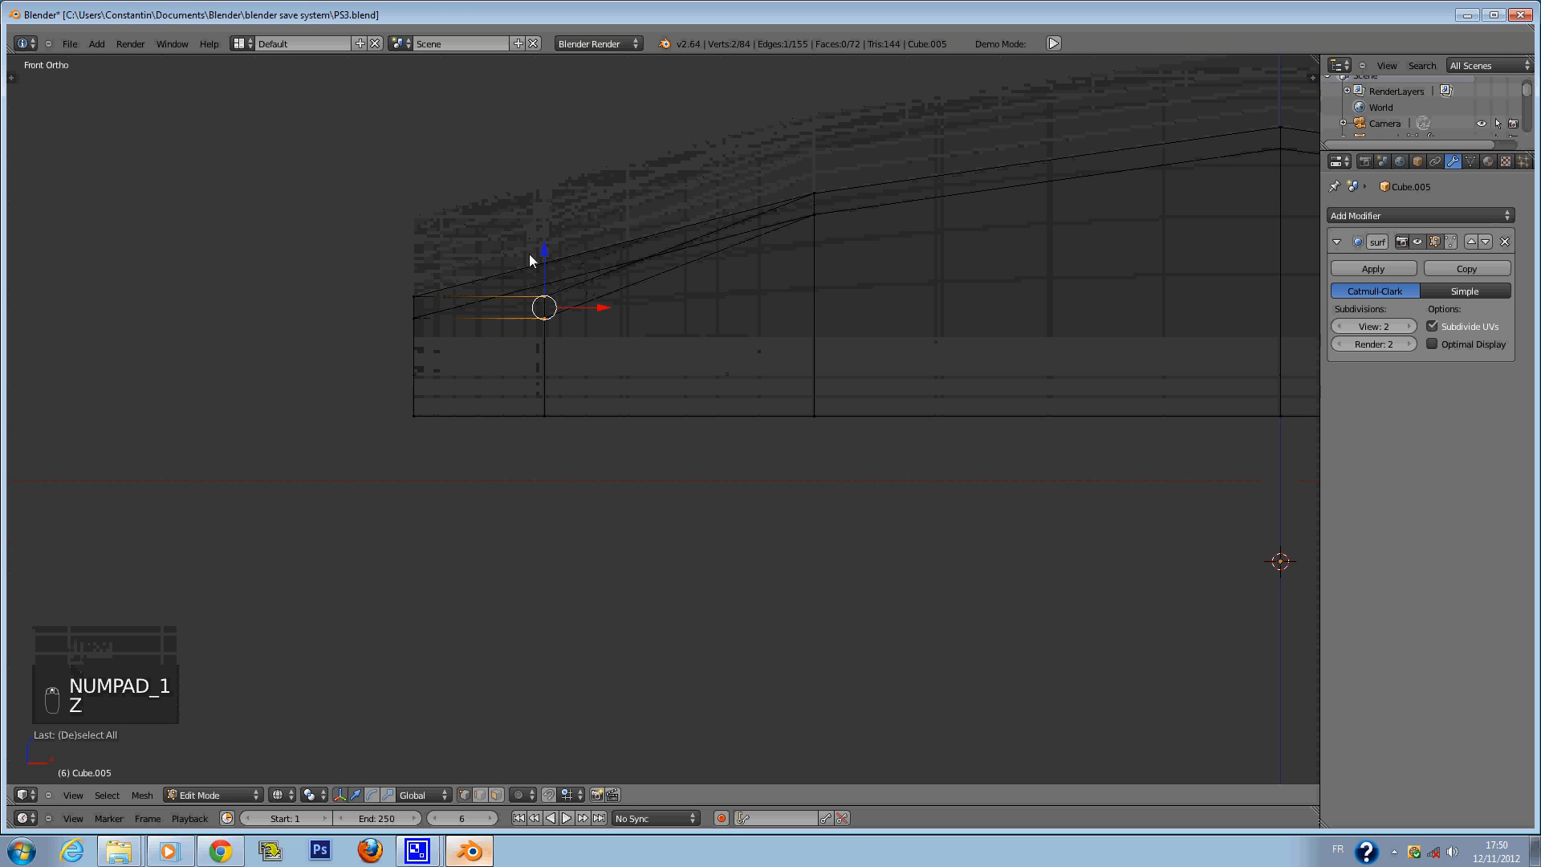
{"action": "key", "text": "c"}
{"action": "left_click", "coordinate": [549, 314]}
{"action": "right_click", "coordinate": [548, 313]}
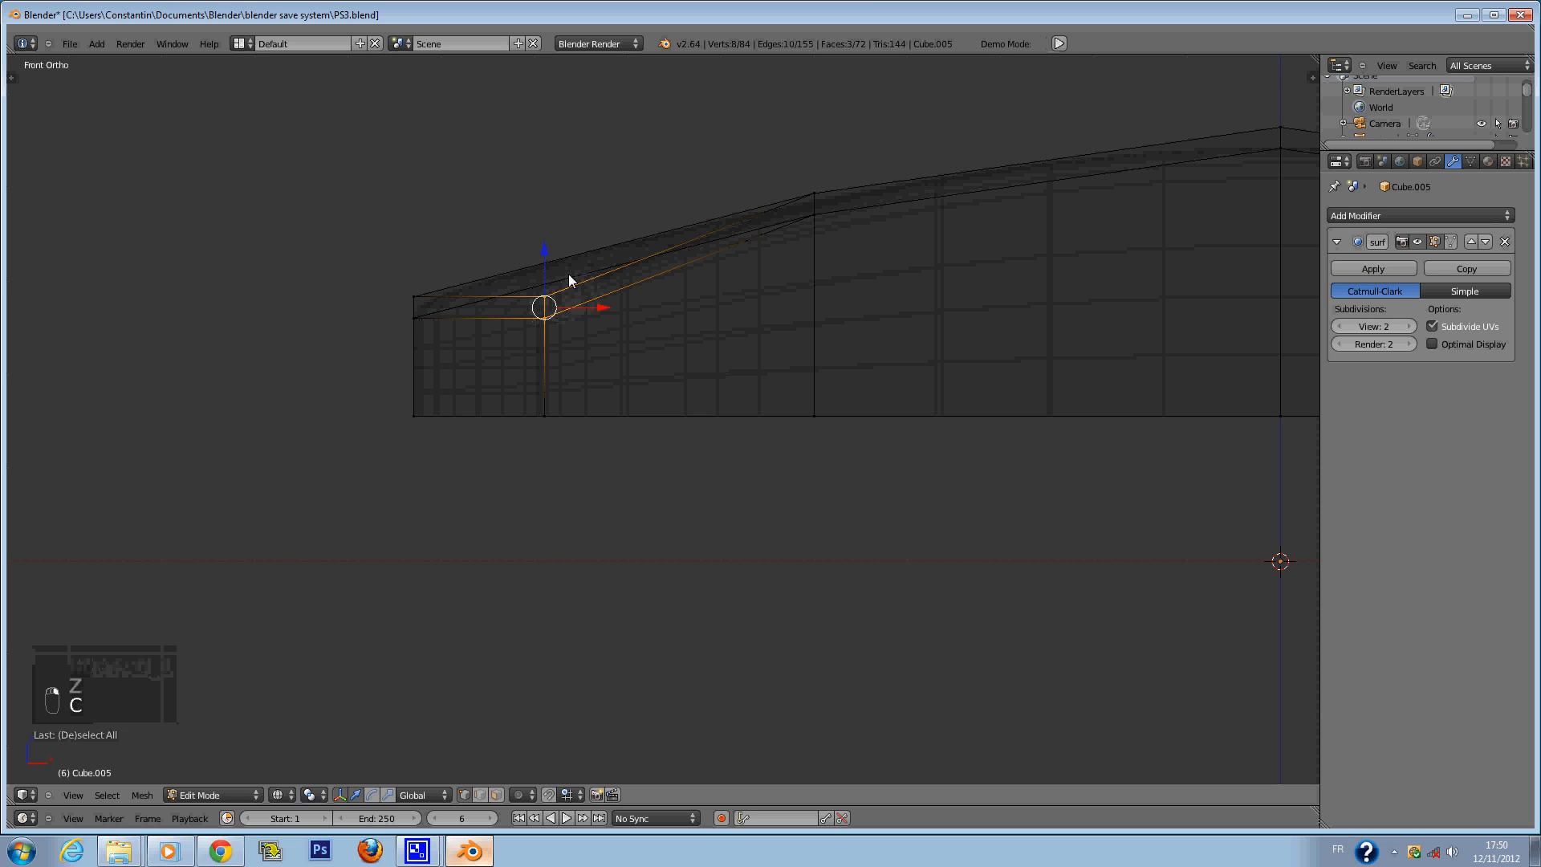
{"action": "left_click_drag", "start_coordinate": [543, 251], "coordinate": [541, 225]}
{"action": "key", "text": "z"}
{"action": "key", "text": "ctrl+s"}
{"action": "key", "text": "z"}
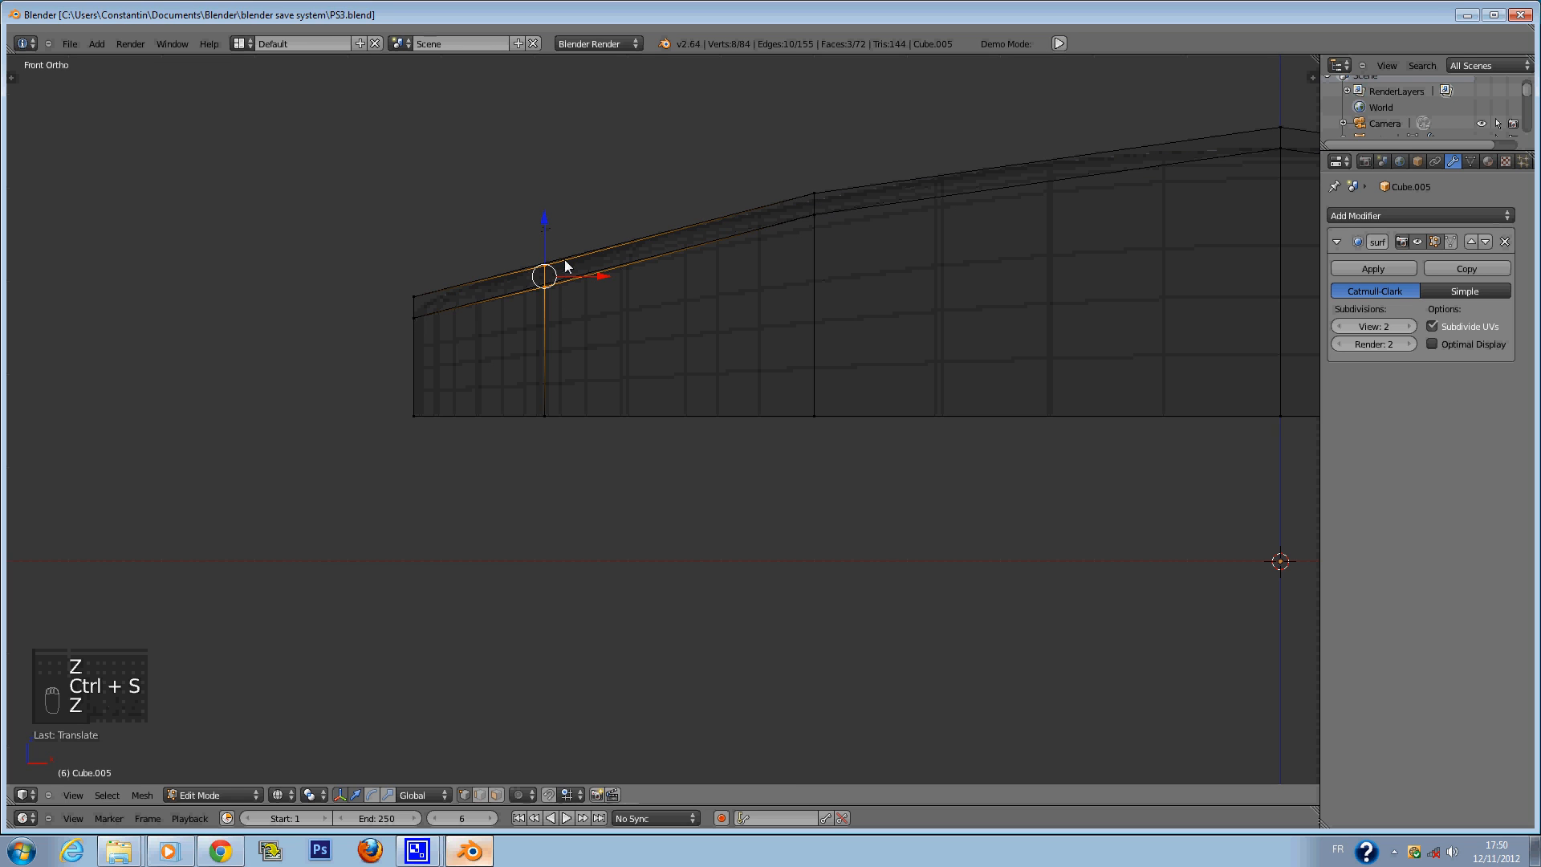
Return to solid Object Mode, save the file, and examine the reshaped step corner from an angle.
{"action": "key", "text": "ctrl+s"}
{"action": "key", "text": "Tab"}
{"action": "key", "text": "z"}
{"action": "key", "text": "ctrl+s"}
{"action": "middle_click_drag", "start_coordinate": [618, 297], "coordinate": [757, 344]}
{"action": "key", "text": "ctrl+s"}
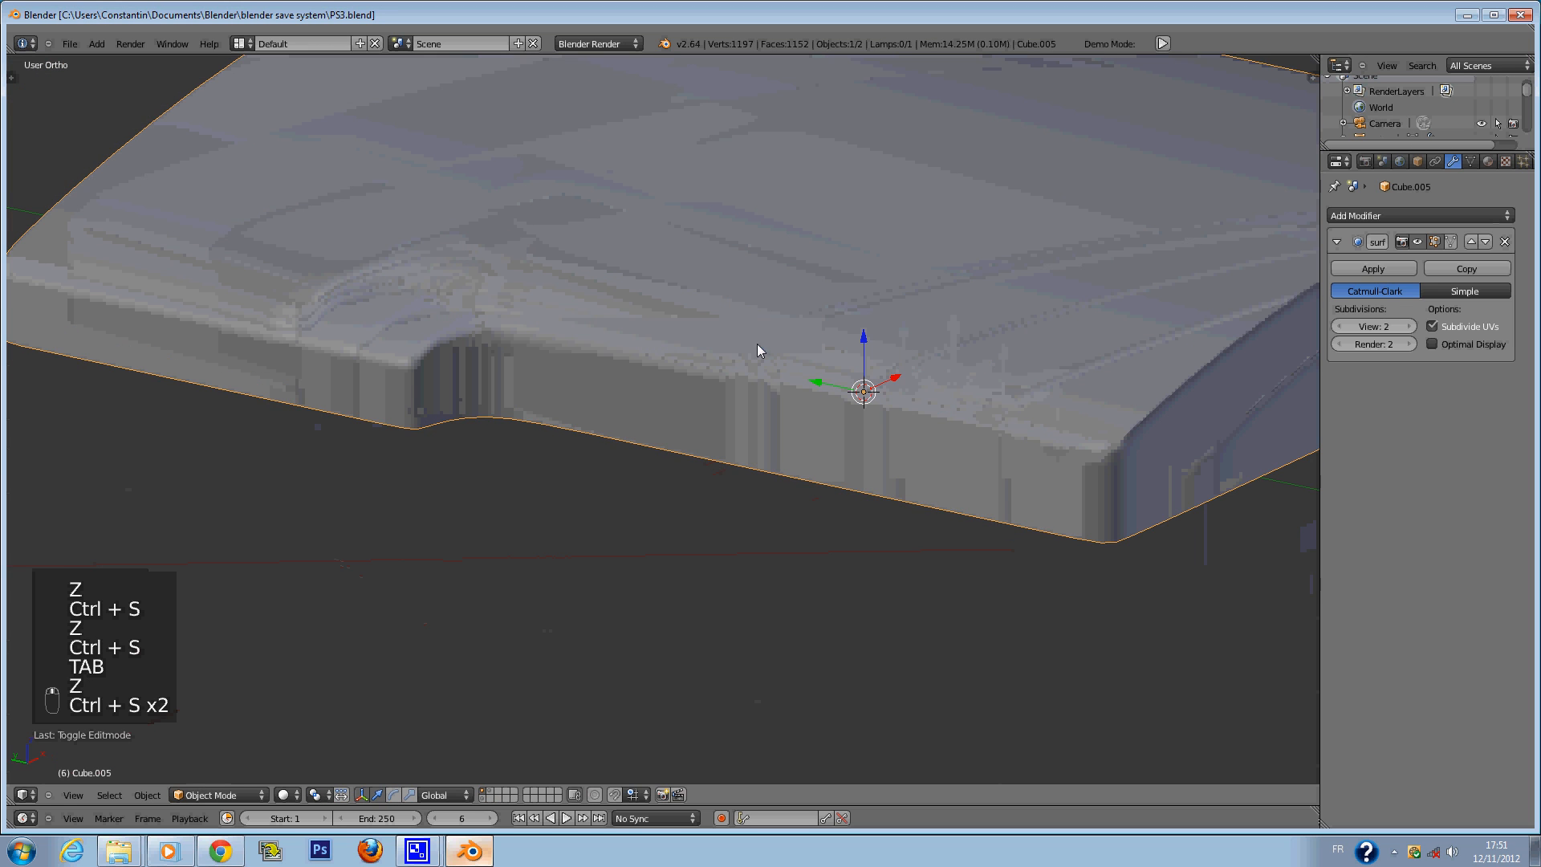
Clear the mesh selection and add two evenly spaced horizontal loop cuts around the side walls.
{"action": "key", "text": "Tab"}
{"action": "key", "text": "a"}
{"action": "key", "text": "a"}
{"action": "key", "text": "ctrl+s"}
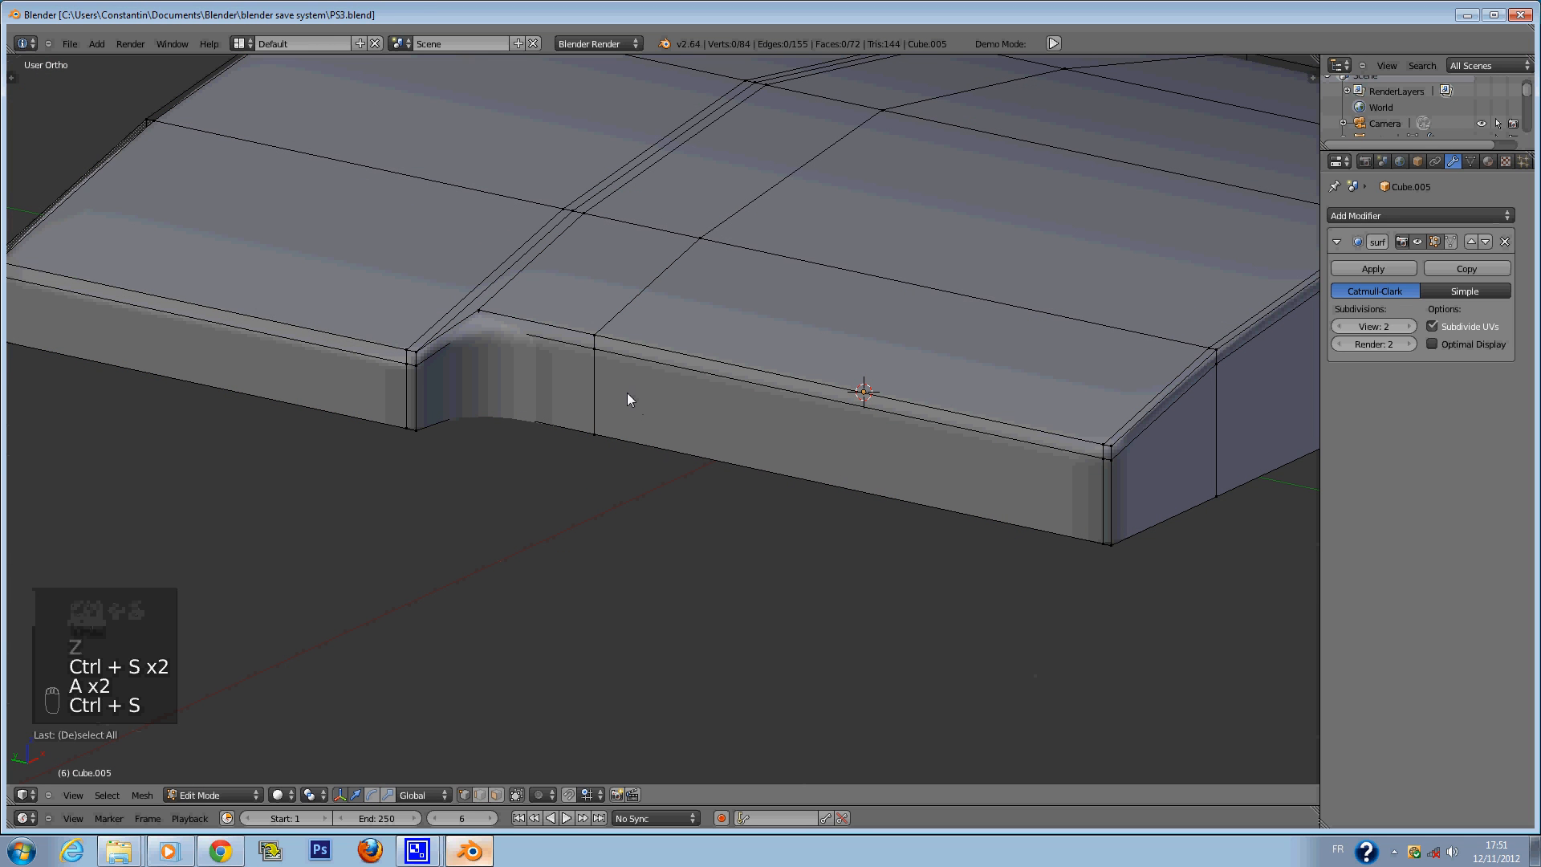
{"action": "key", "text": "ctrl+r"}
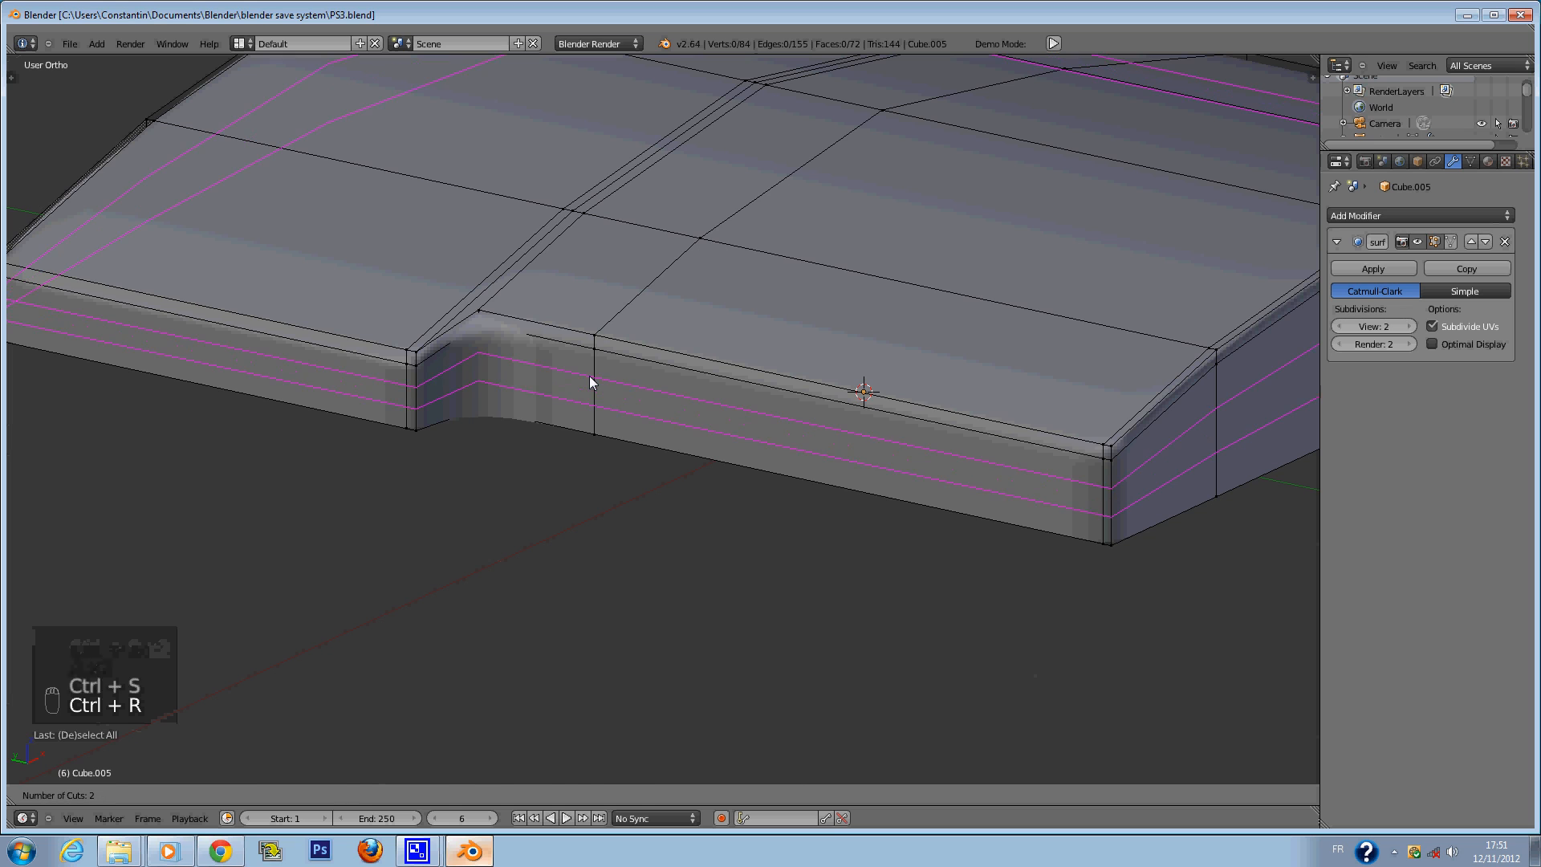
{"action": "left_click", "coordinate": [589, 376]}
{"action": "left_click", "coordinate": [589, 377]}
In front wireframe view, select the upper horizontal edge loop and flatten it by scaling to 0 along Z.
{"action": "key", "text": "KP_1"}
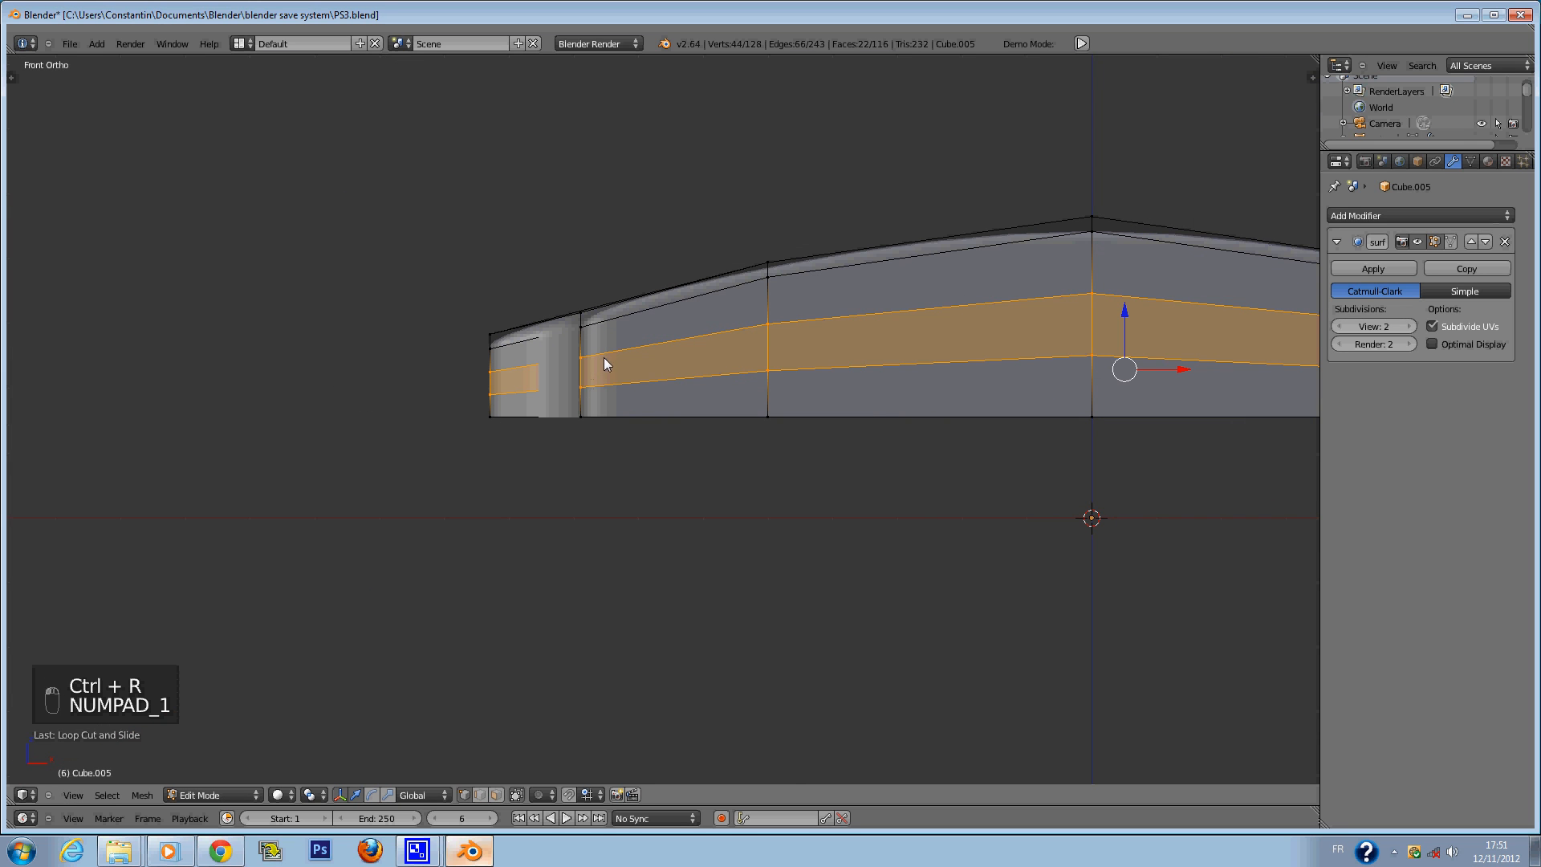
{"action": "scroll", "coordinate": [742, 384], "scroll_direction": "up", "scroll_amount": 4, "text": "ctrl"}
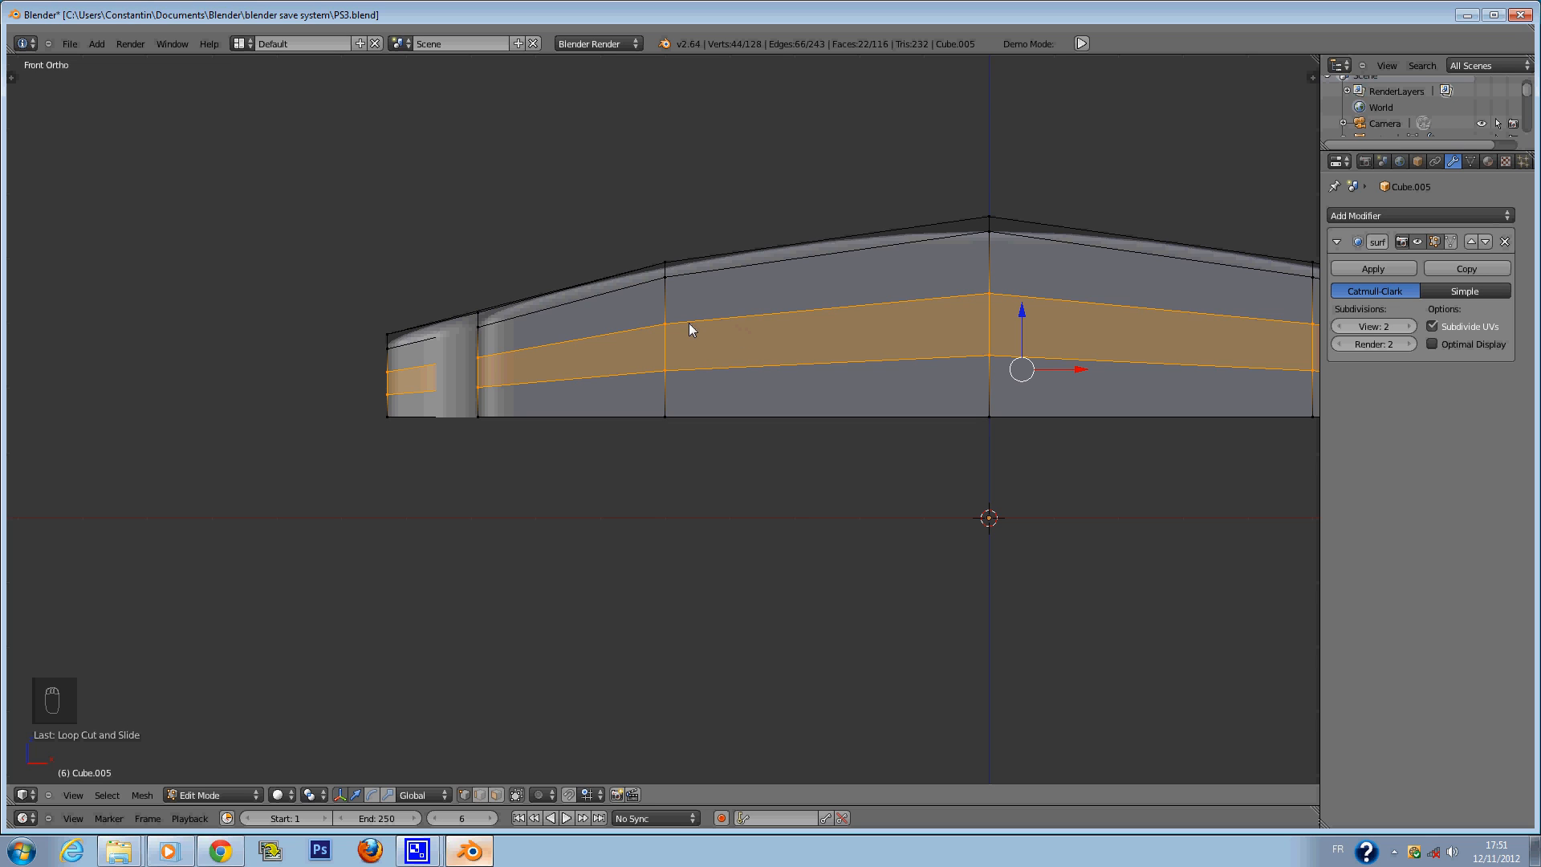
{"action": "key", "text": "z"}
{"action": "key", "text": "a"}
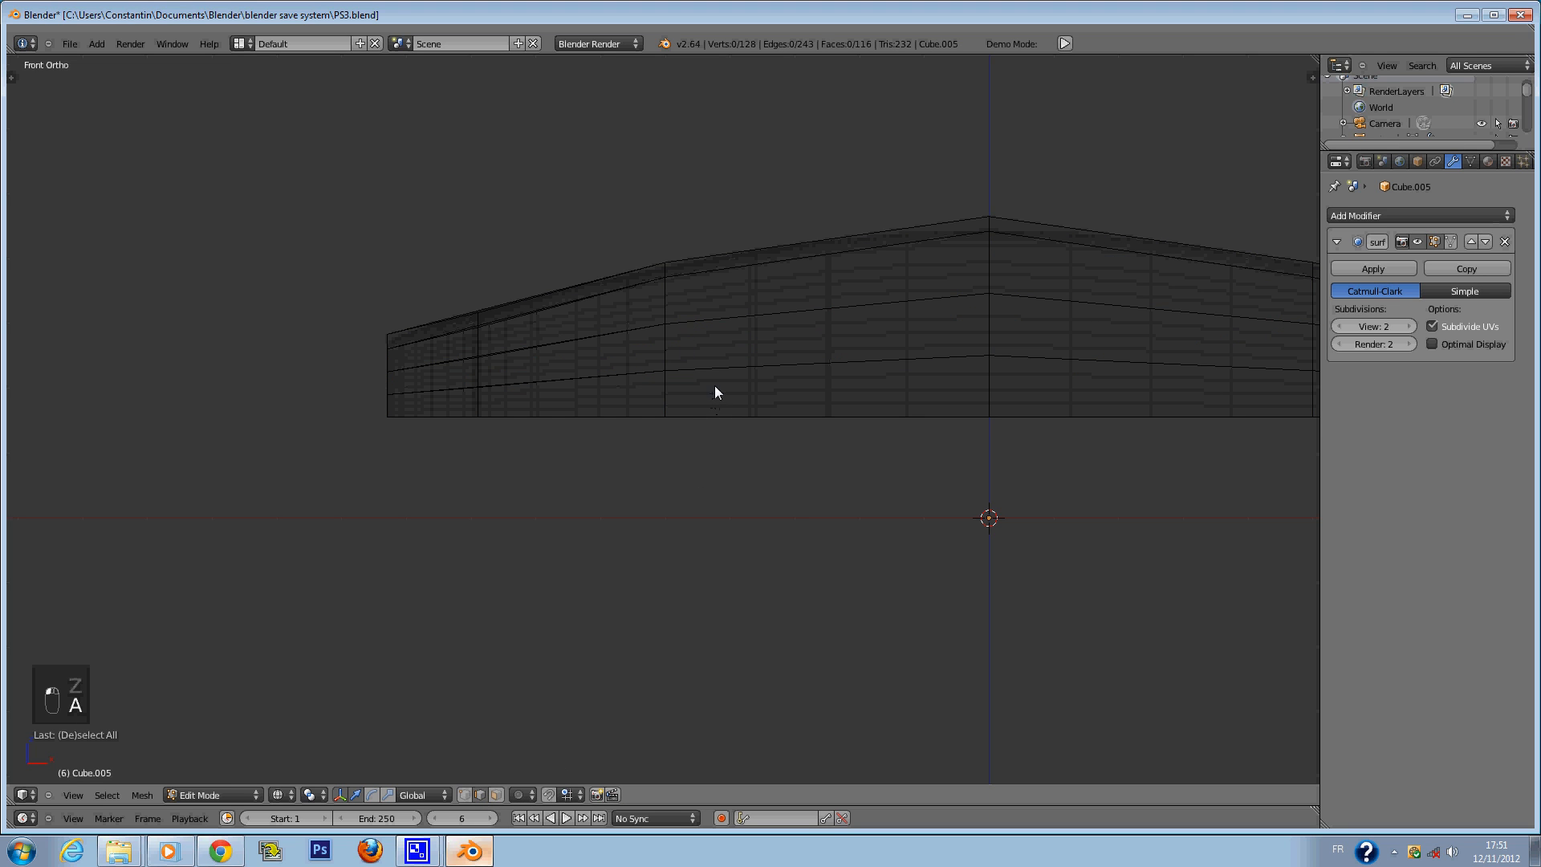
{"action": "right_click", "coordinate": [636, 332], "text": "alt"}
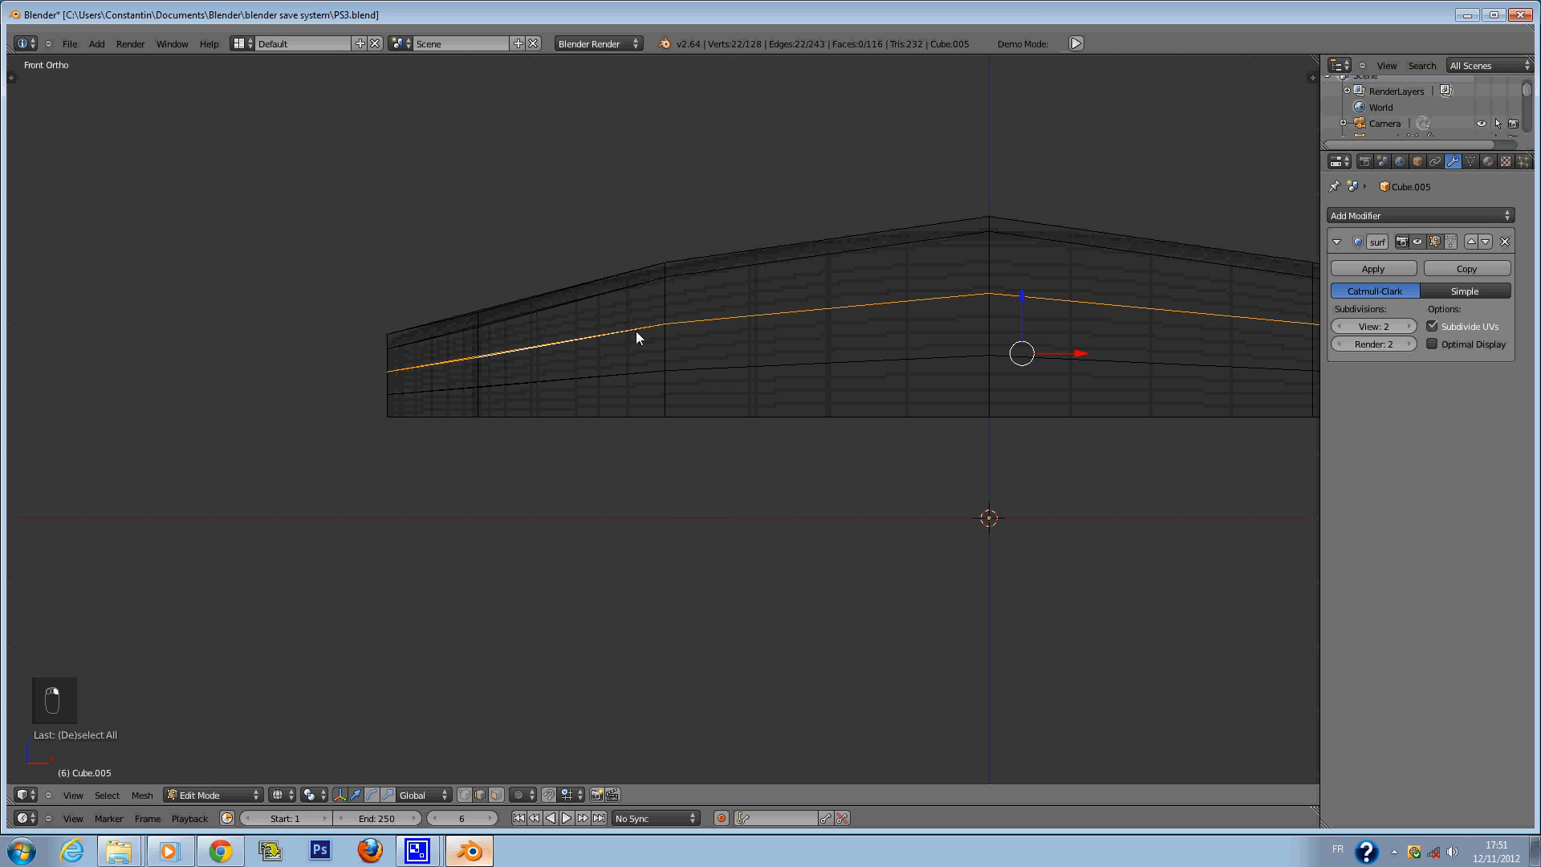
{"action": "middle_click_drag", "start_coordinate": [683, 329], "coordinate": [726, 381]}
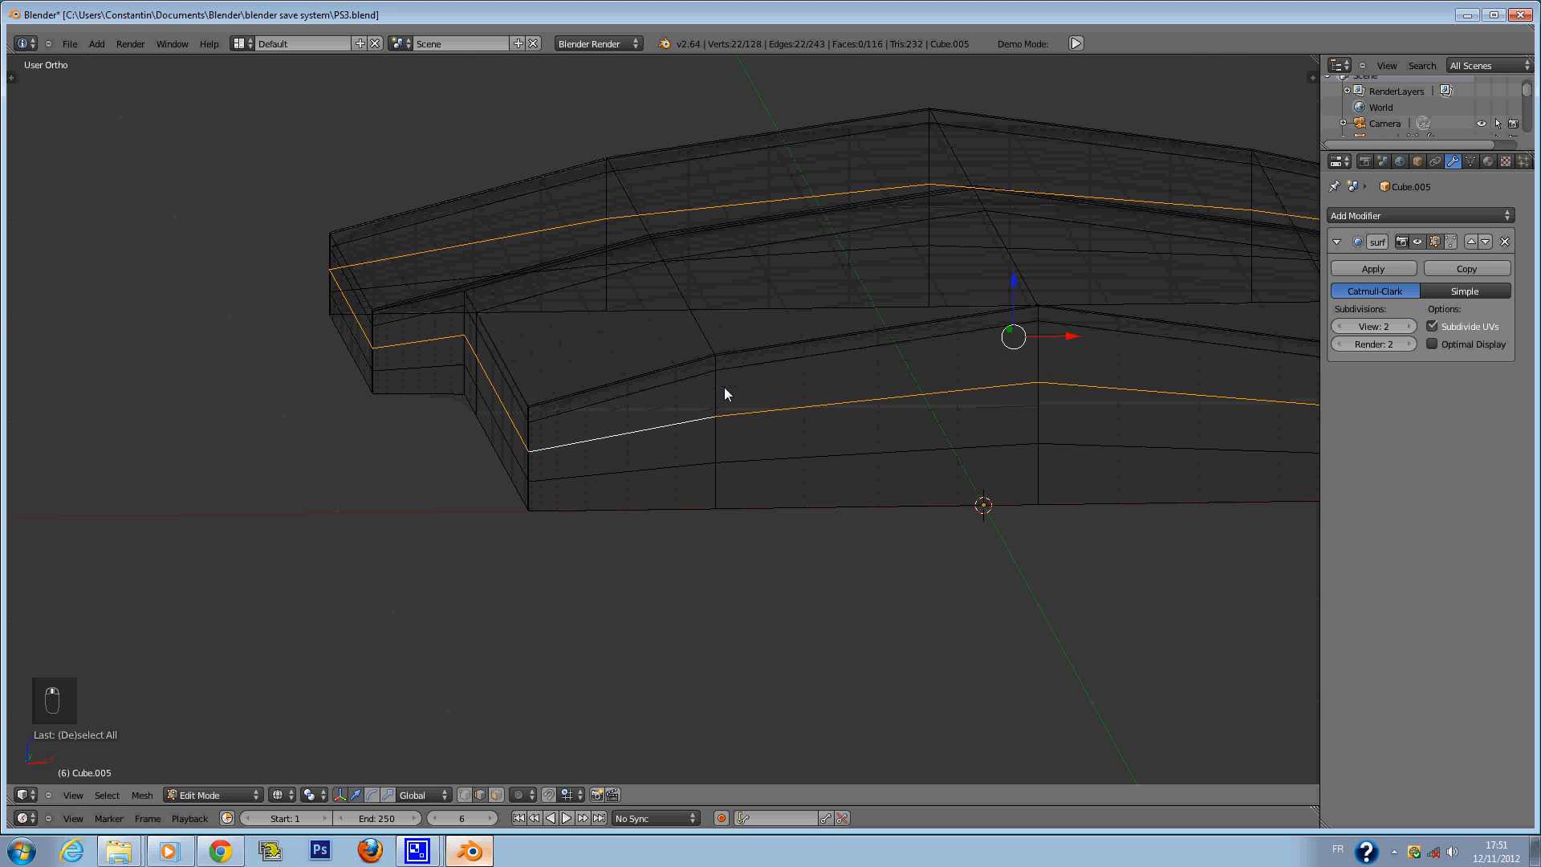
{"action": "key", "text": "KP_1"}
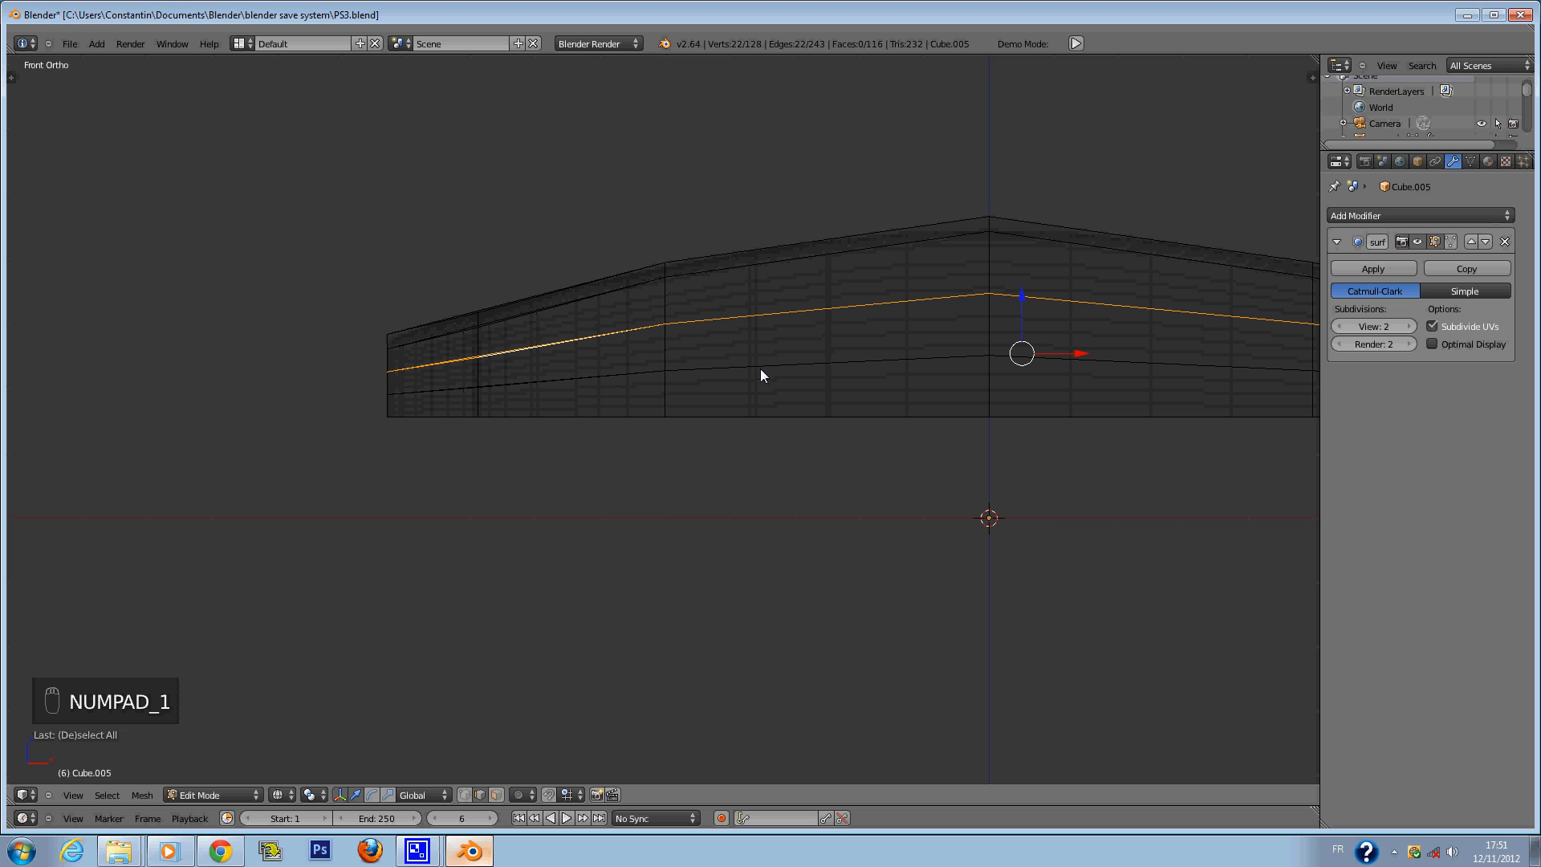
{"action": "key", "text": "r"}
{"action": "key", "text": "s"}
{"action": "key", "text": "z"}
{"action": "key", "text": "KP_0"}
{"action": "left_click", "coordinate": [761, 369]}
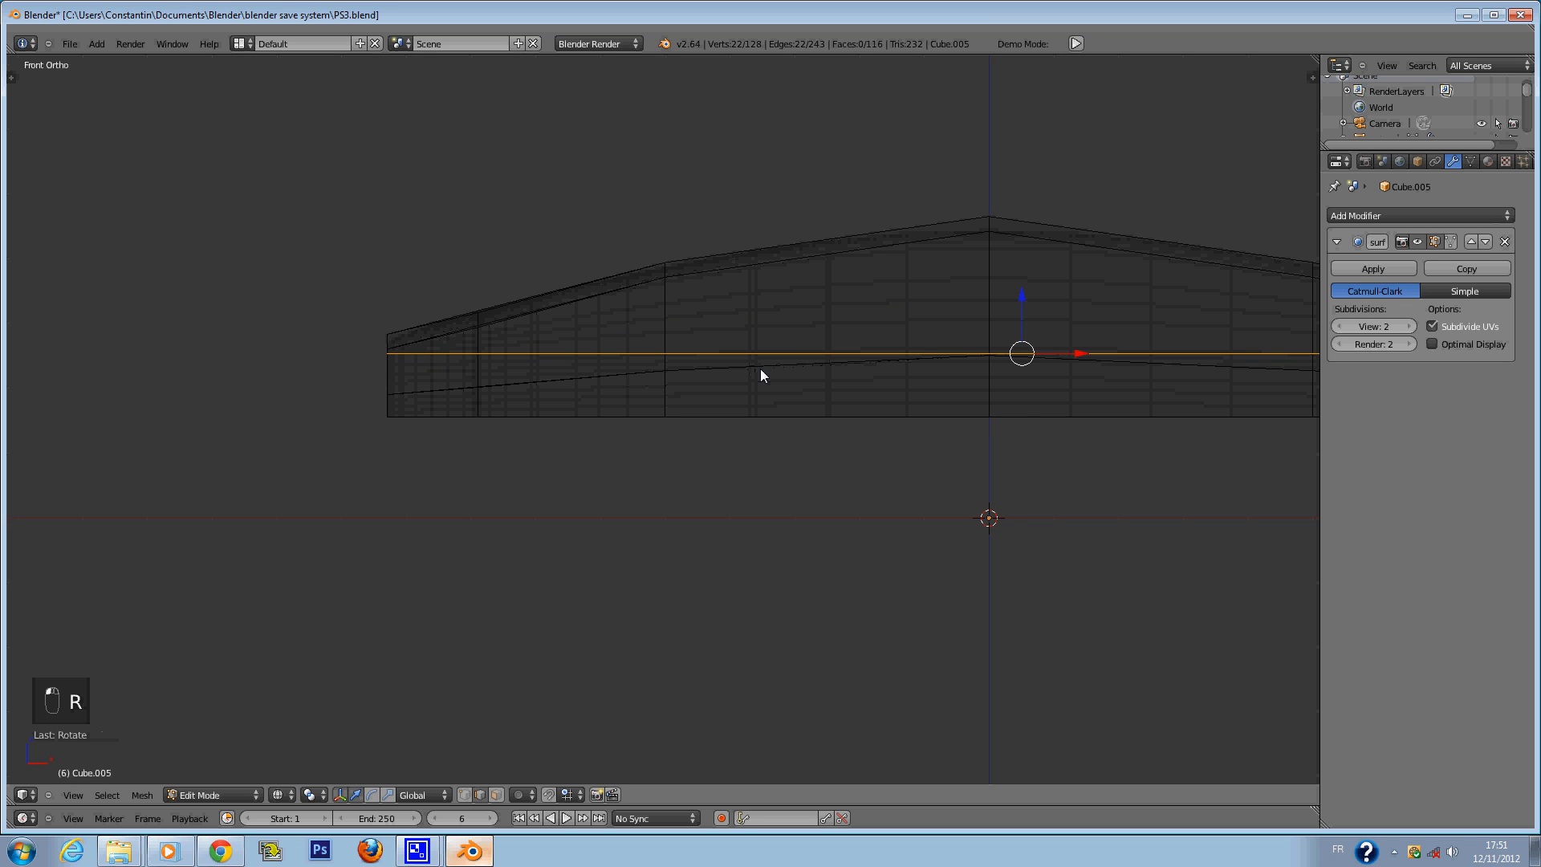
Select the lower horizontal edge loop and flatten it by scaling to 0 along Z.
{"action": "scroll", "coordinate": [944, 331], "scroll_direction": "down", "scroll_amount": 2}
{"action": "scroll", "coordinate": [934, 330], "scroll_direction": "up", "scroll_amount": 5, "text": "ctrl"}
{"action": "scroll", "coordinate": [923, 330], "scroll_direction": "up", "scroll_amount": 1}
{"action": "scroll", "coordinate": [891, 335], "scroll_direction": "down", "scroll_amount": 1}
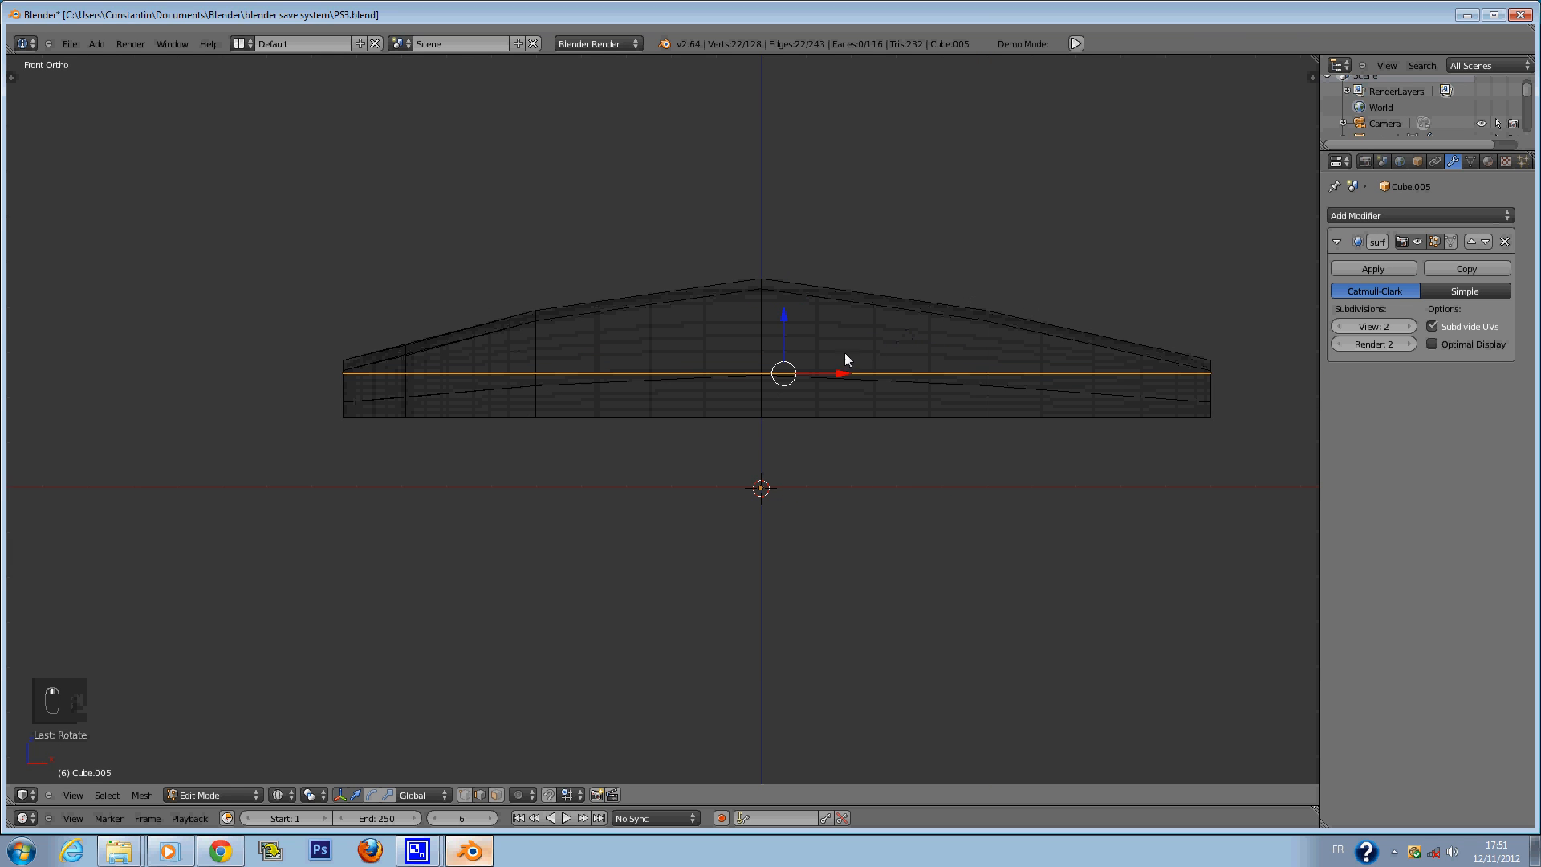
{"action": "scroll", "coordinate": [846, 355], "scroll_direction": "up", "scroll_amount": 2}
{"action": "right_click", "coordinate": [535, 375]}
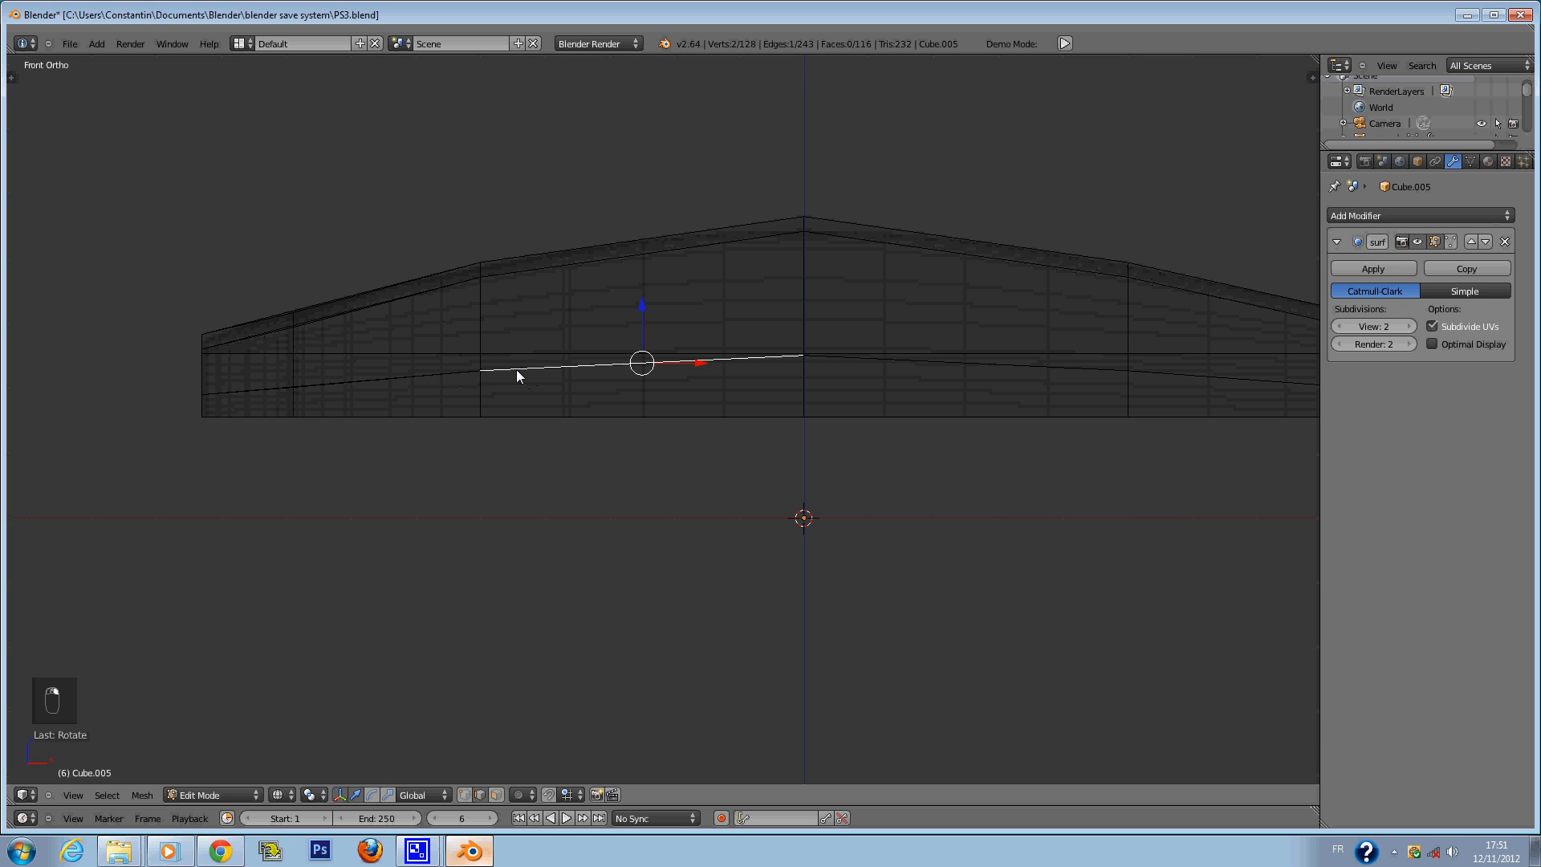
{"action": "right_click", "coordinate": [445, 385], "text": "alt"}
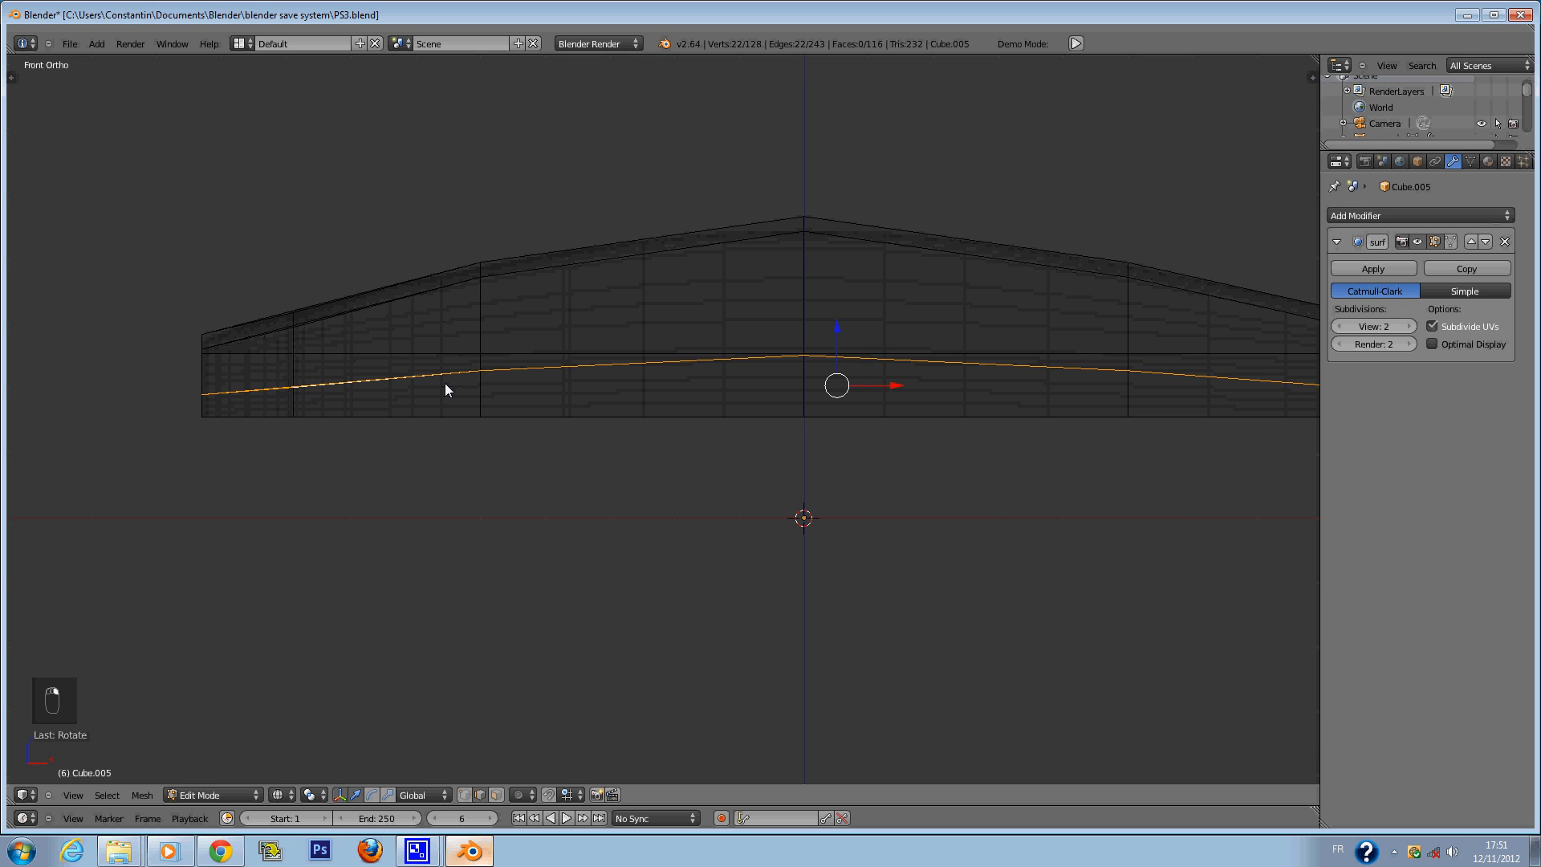
{"action": "key", "text": "r"}
{"action": "key", "text": "s"}
{"action": "key", "text": "z"}
{"action": "key", "text": "0"}
{"action": "key", "text": "Return"}
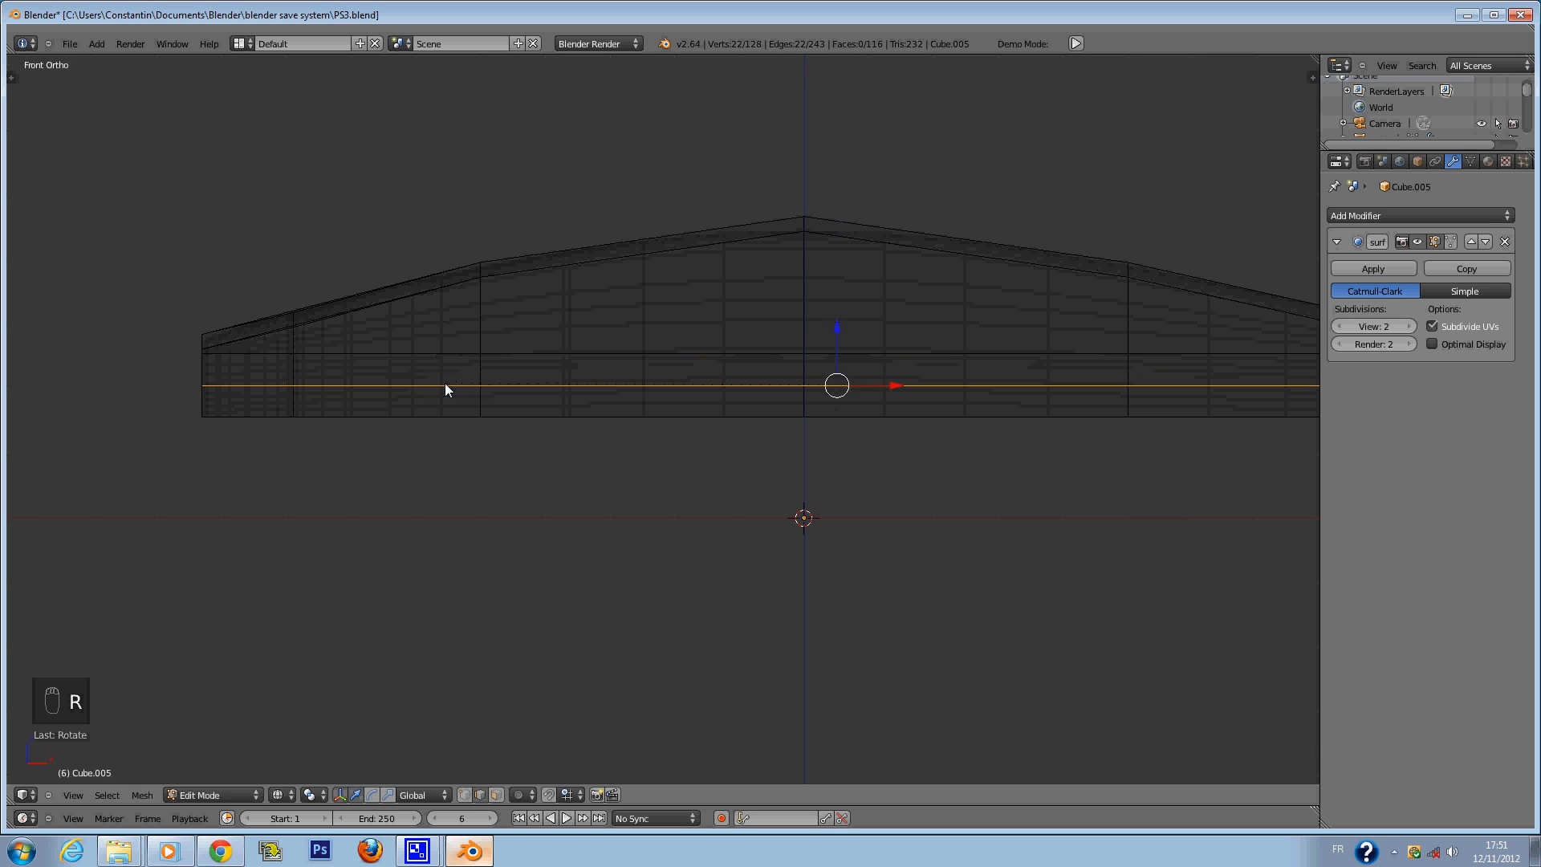
Move the lower edge loop down along Z near the base, and lower the upper loop by about 0.014 units.
{"action": "key", "text": "g"}
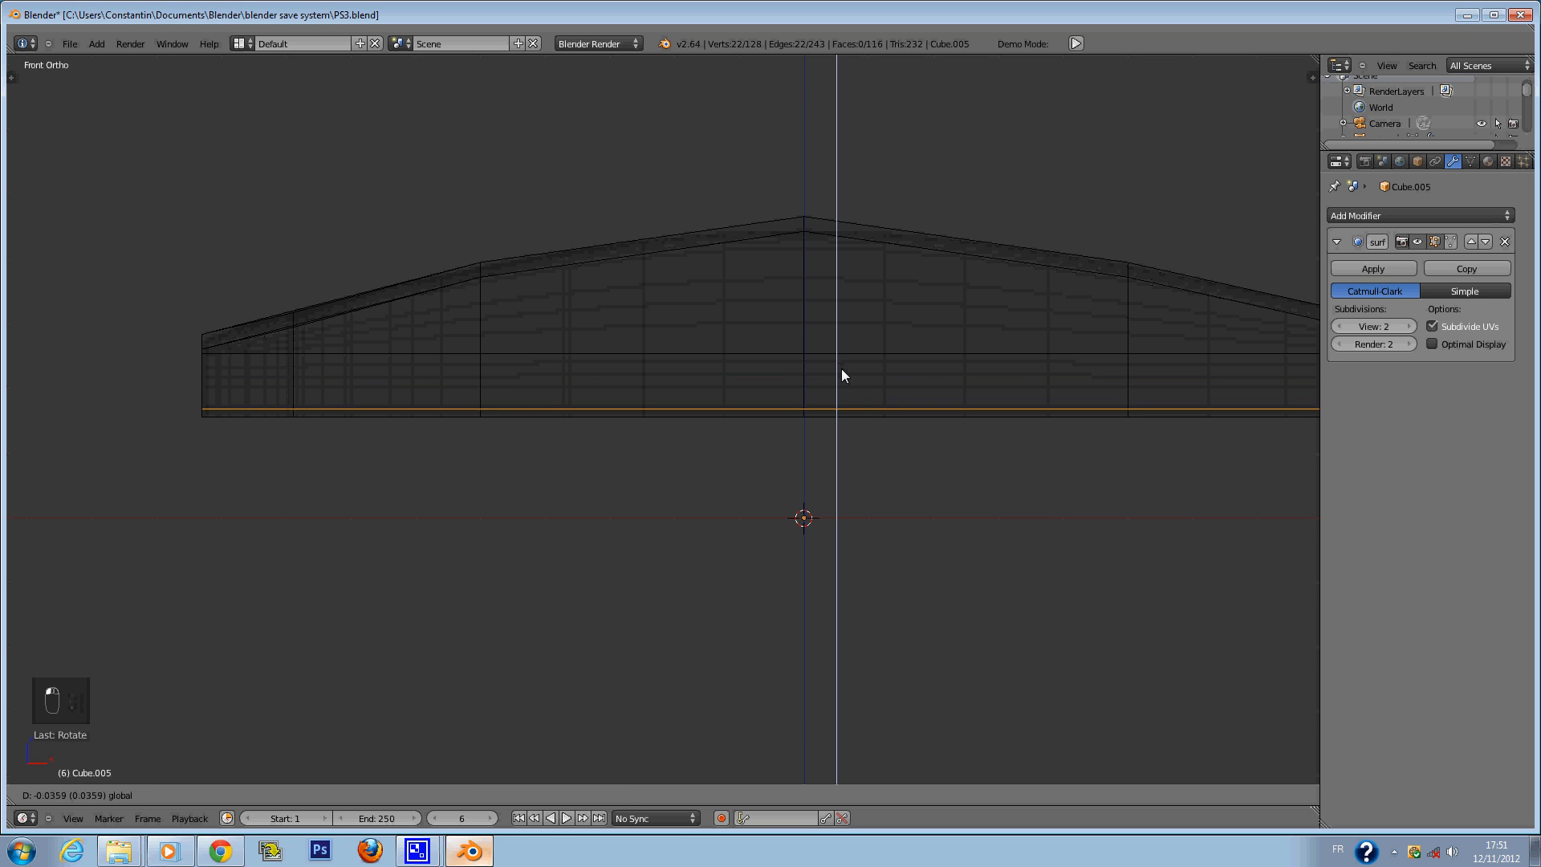
{"action": "left_click", "coordinate": [834, 358]}
{"action": "right_click", "coordinate": [806, 354]}
{"action": "right_click", "coordinate": [776, 351]}
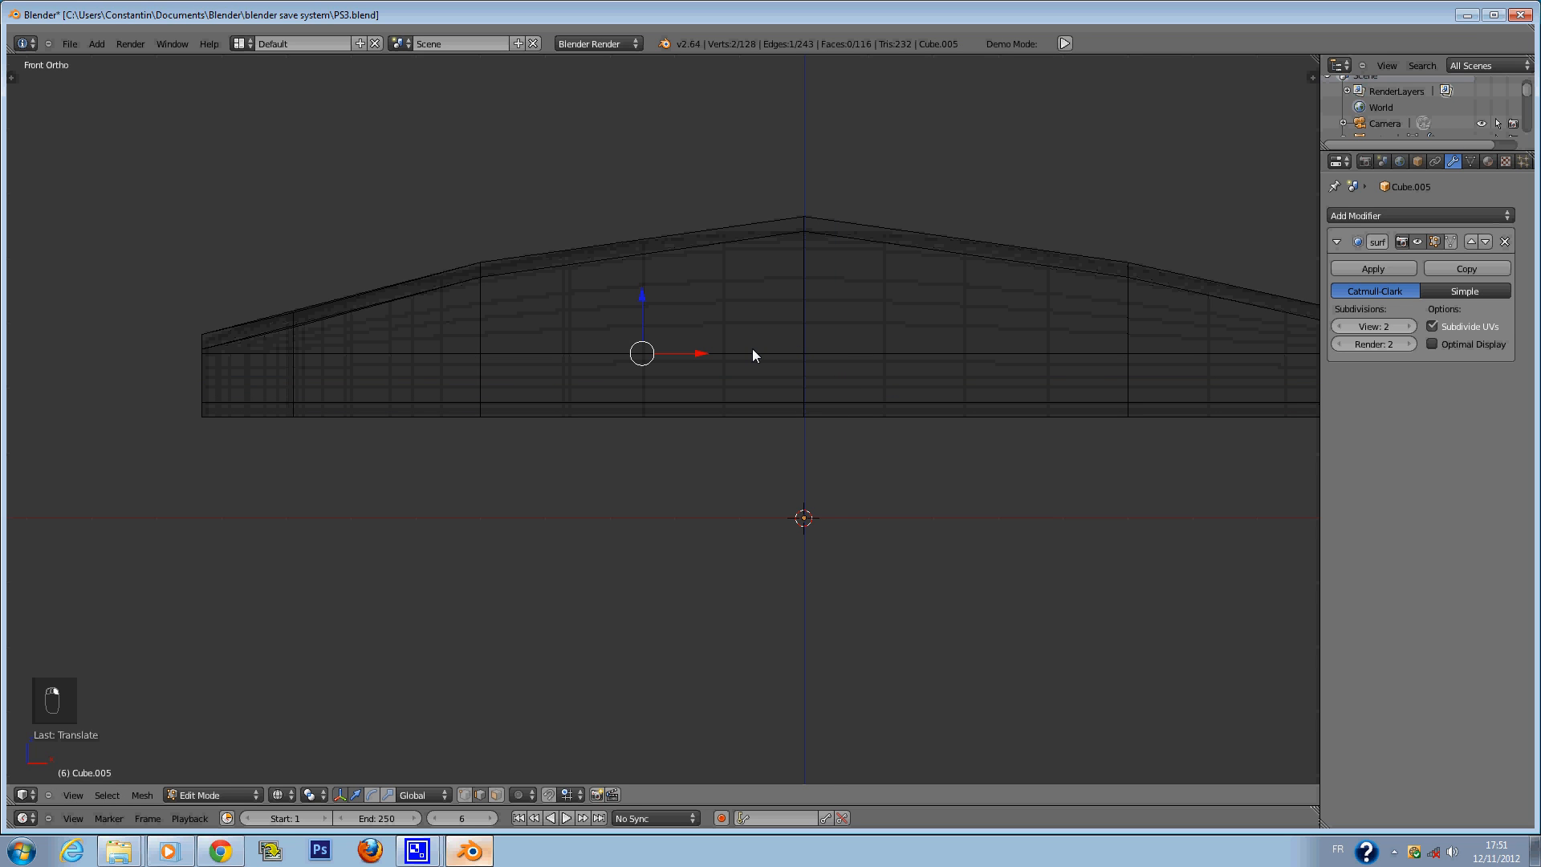
{"action": "right_click", "coordinate": [750, 357], "text": "alt"}
{"action": "key", "text": "g"}
{"action": "key", "text": "z"}
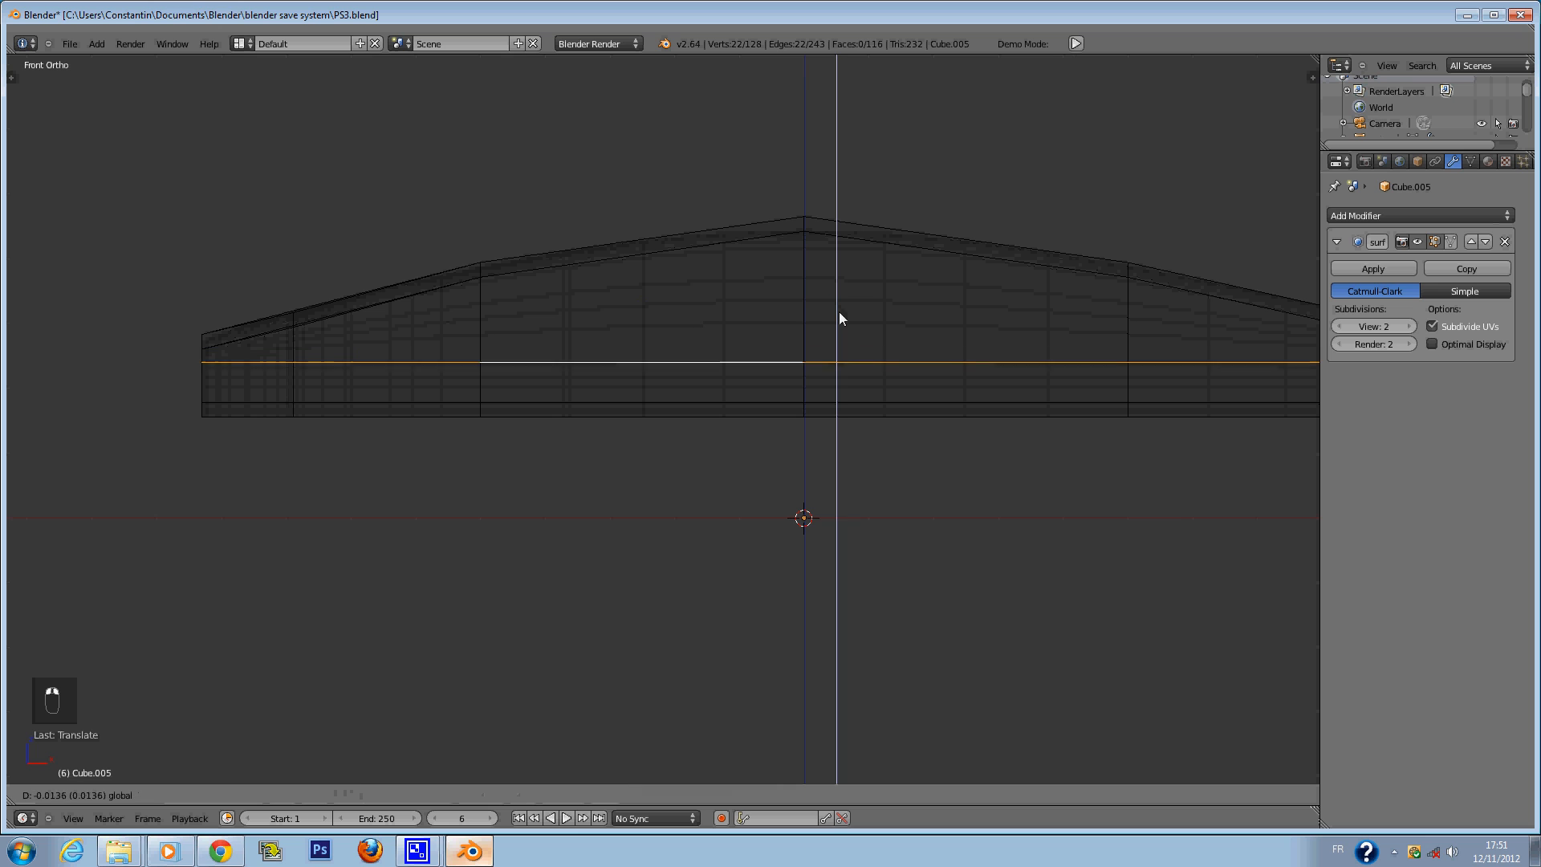
{"action": "left_click", "coordinate": [839, 324]}
Return to solid Object Mode, save the file, and examine the side walls from a low angle.
{"action": "key", "text": "Tab"}
{"action": "key", "text": "ctrl+s"}
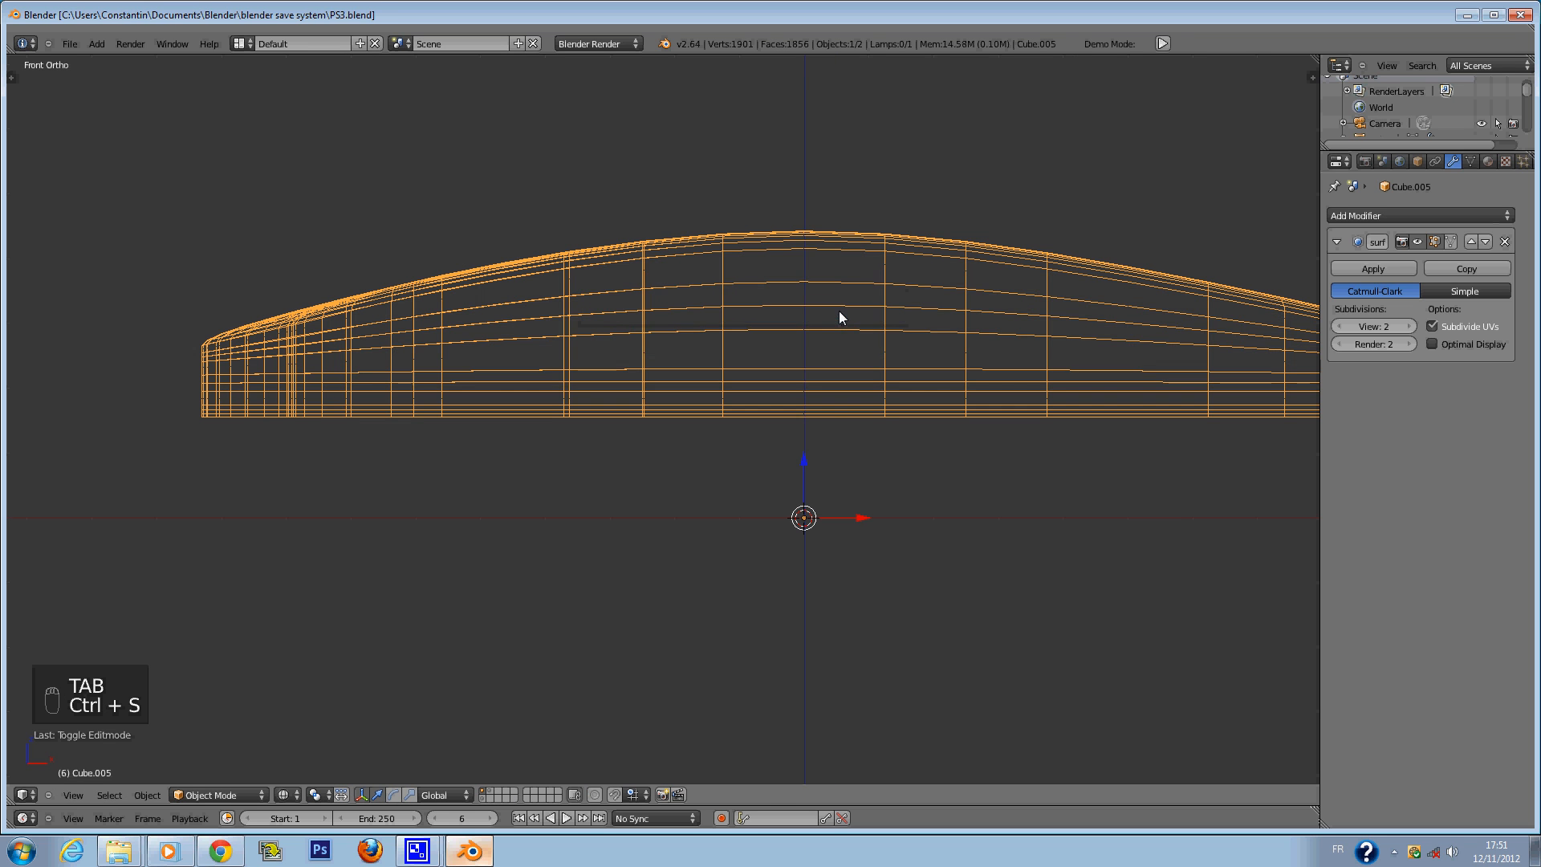
{"action": "key", "text": "z"}
{"action": "key", "text": "ctrl+s"}
{"action": "middle_click_drag", "start_coordinate": [767, 358], "coordinate": [888, 381]}
Clear the mesh selection in Edit Mode, return to Object Mode, and save over PS3.blend.
{"action": "key", "text": "Tab"}
{"action": "key", "text": "ctrl+s"}
{"action": "key", "text": "a"}
{"action": "key", "text": "ctrl+s"}
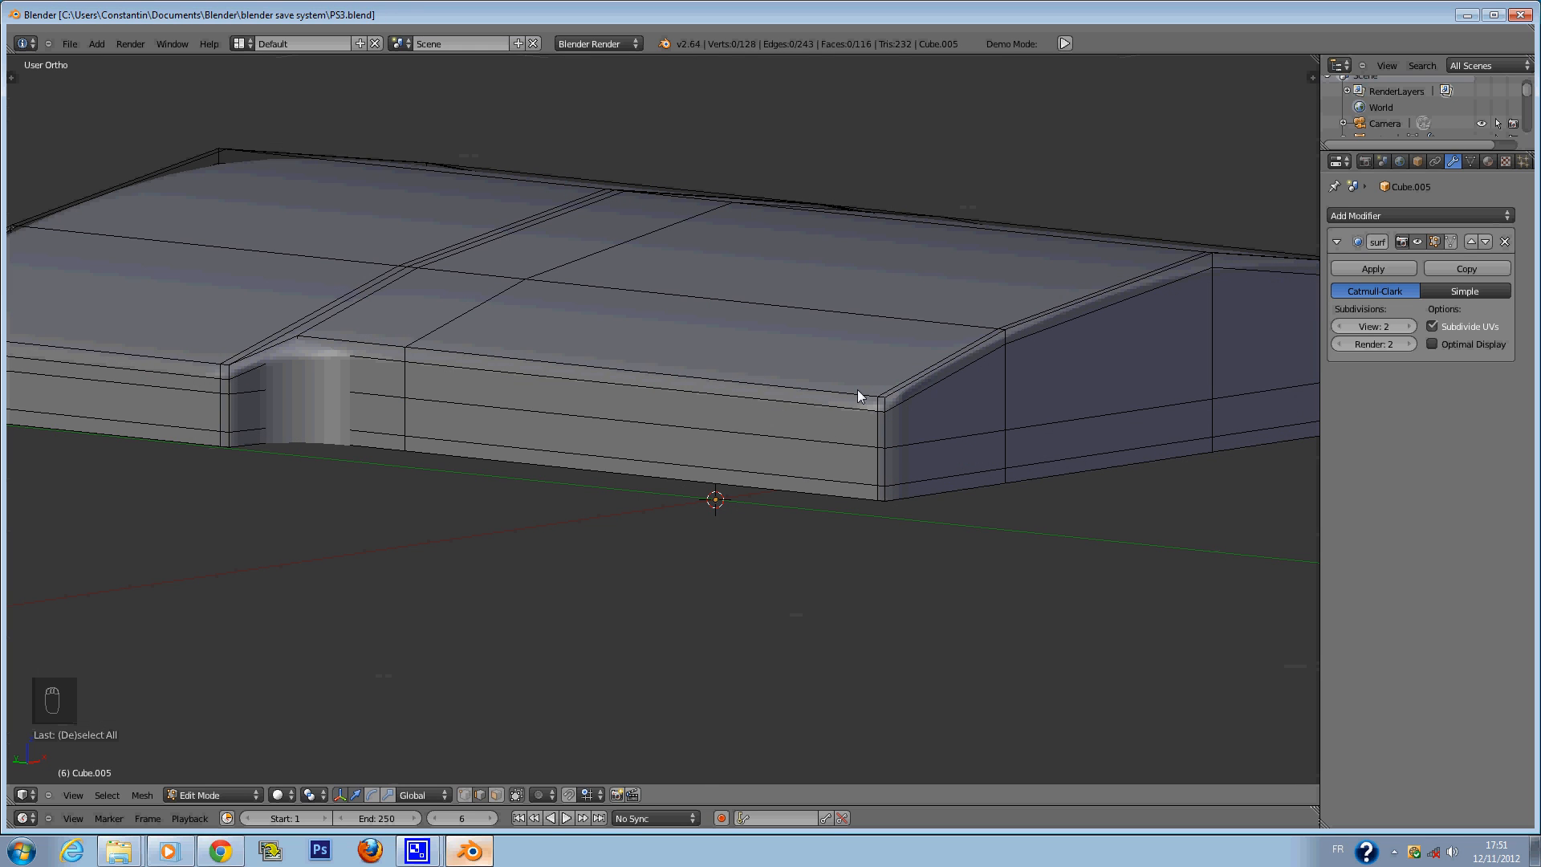
{"action": "key", "text": "Tab"}
{"action": "key", "text": "ctrl+s"}
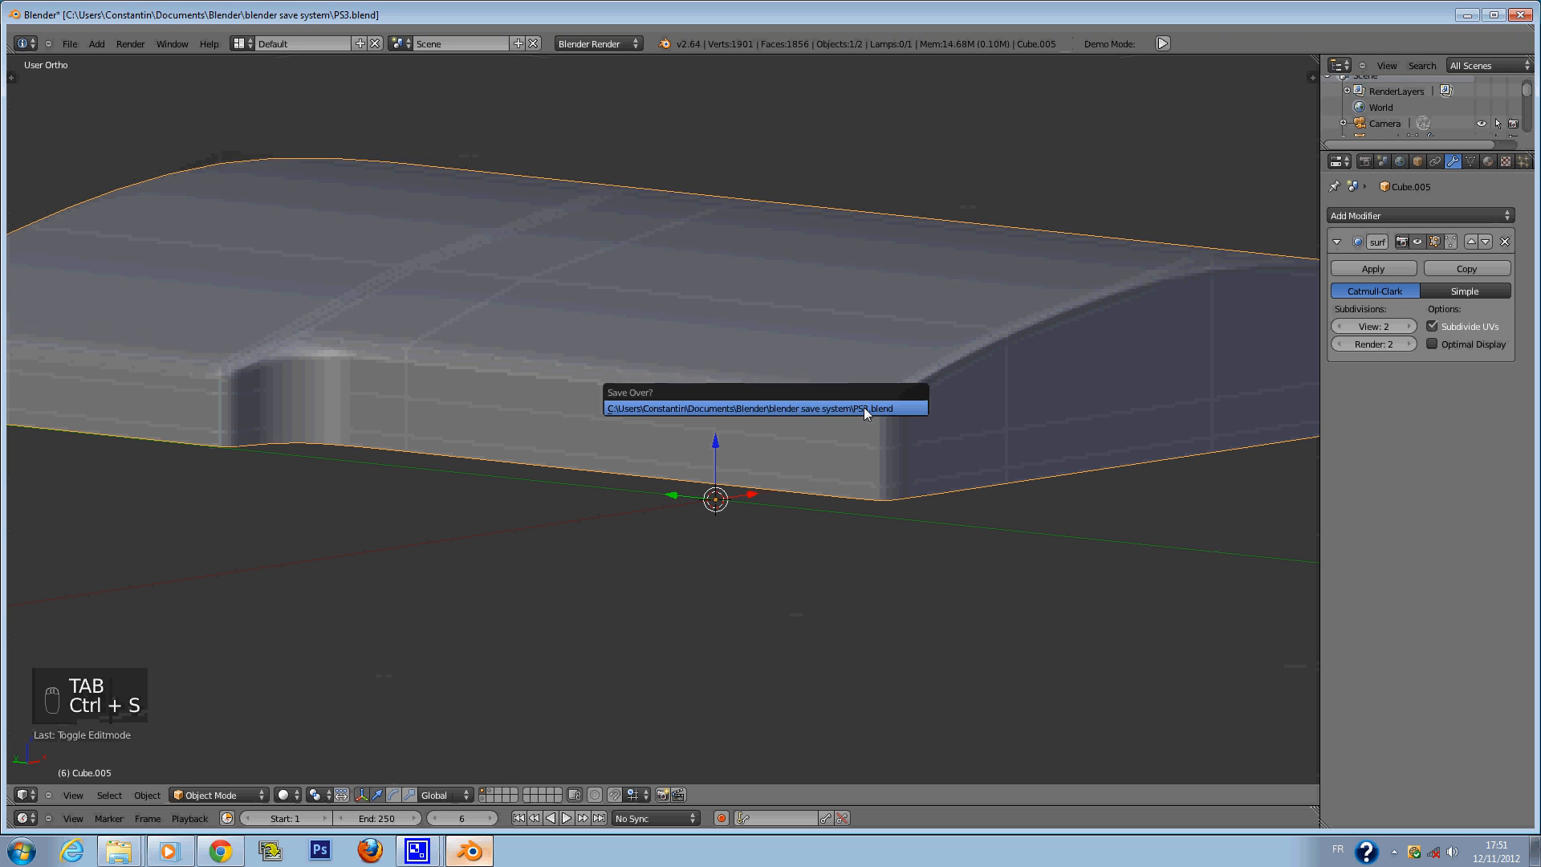
{"action": "left_click", "coordinate": [864, 407]}
{"action": "key", "text": "ctrl+s"}
{"action": "left_click", "coordinate": [847, 409]}
Enter Edit Mode with nothing selected, save the file, and switch to face select mode.
{"action": "key", "text": "Tab"}
{"action": "scroll", "coordinate": [847, 414], "scroll_direction": "up", "scroll_amount": 2}
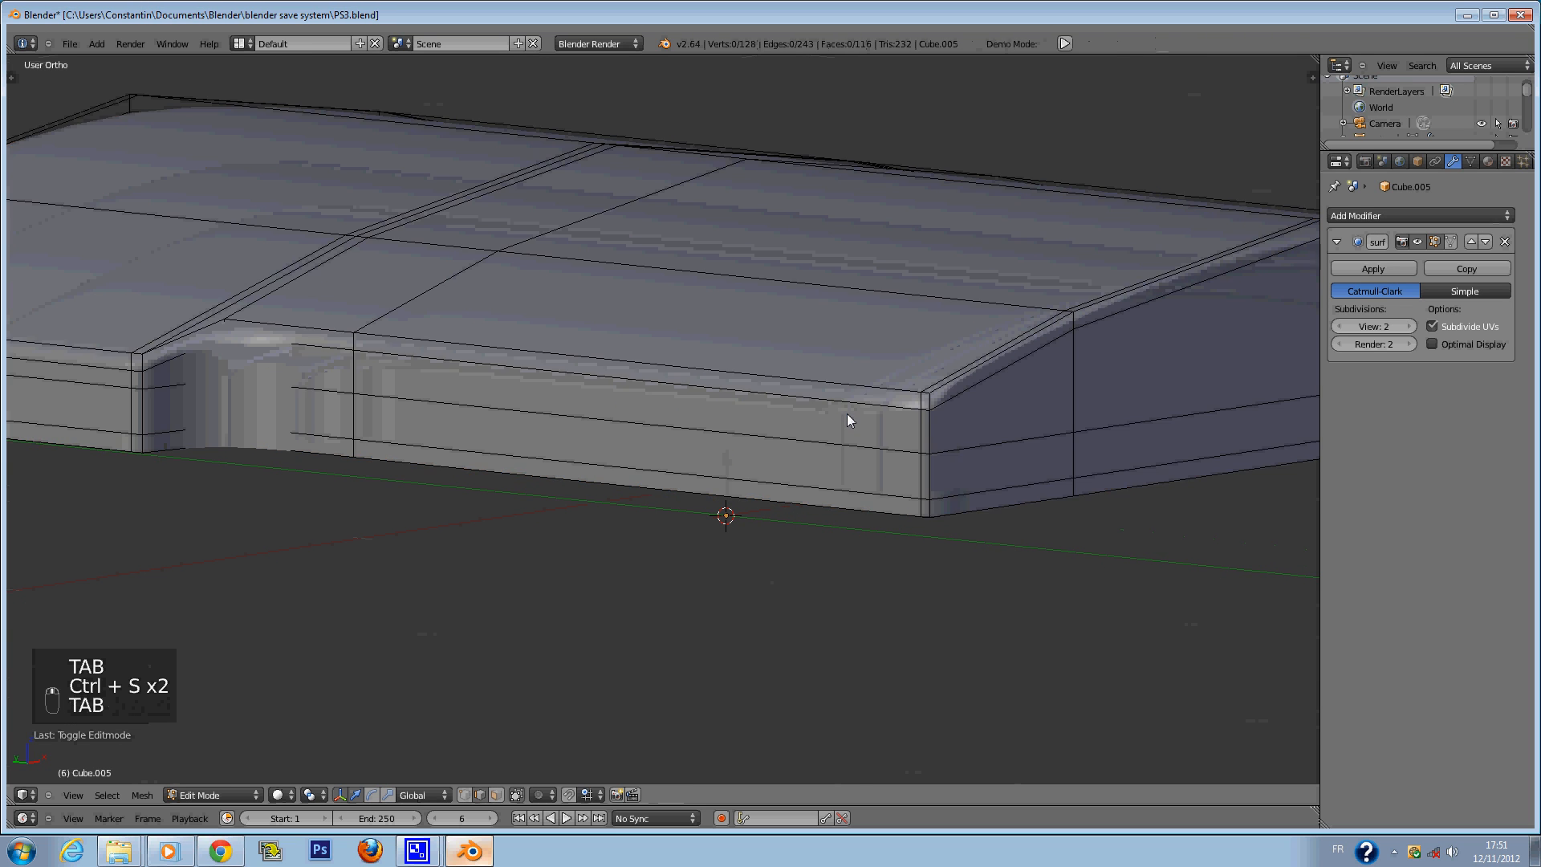
{"action": "key", "text": "a"}
{"action": "key", "text": "a"}
{"action": "key", "text": "a"}
{"action": "key", "text": "ctrl+s"}
{"action": "left_click", "coordinate": [846, 414]}
{"action": "left_click", "coordinate": [496, 795]}
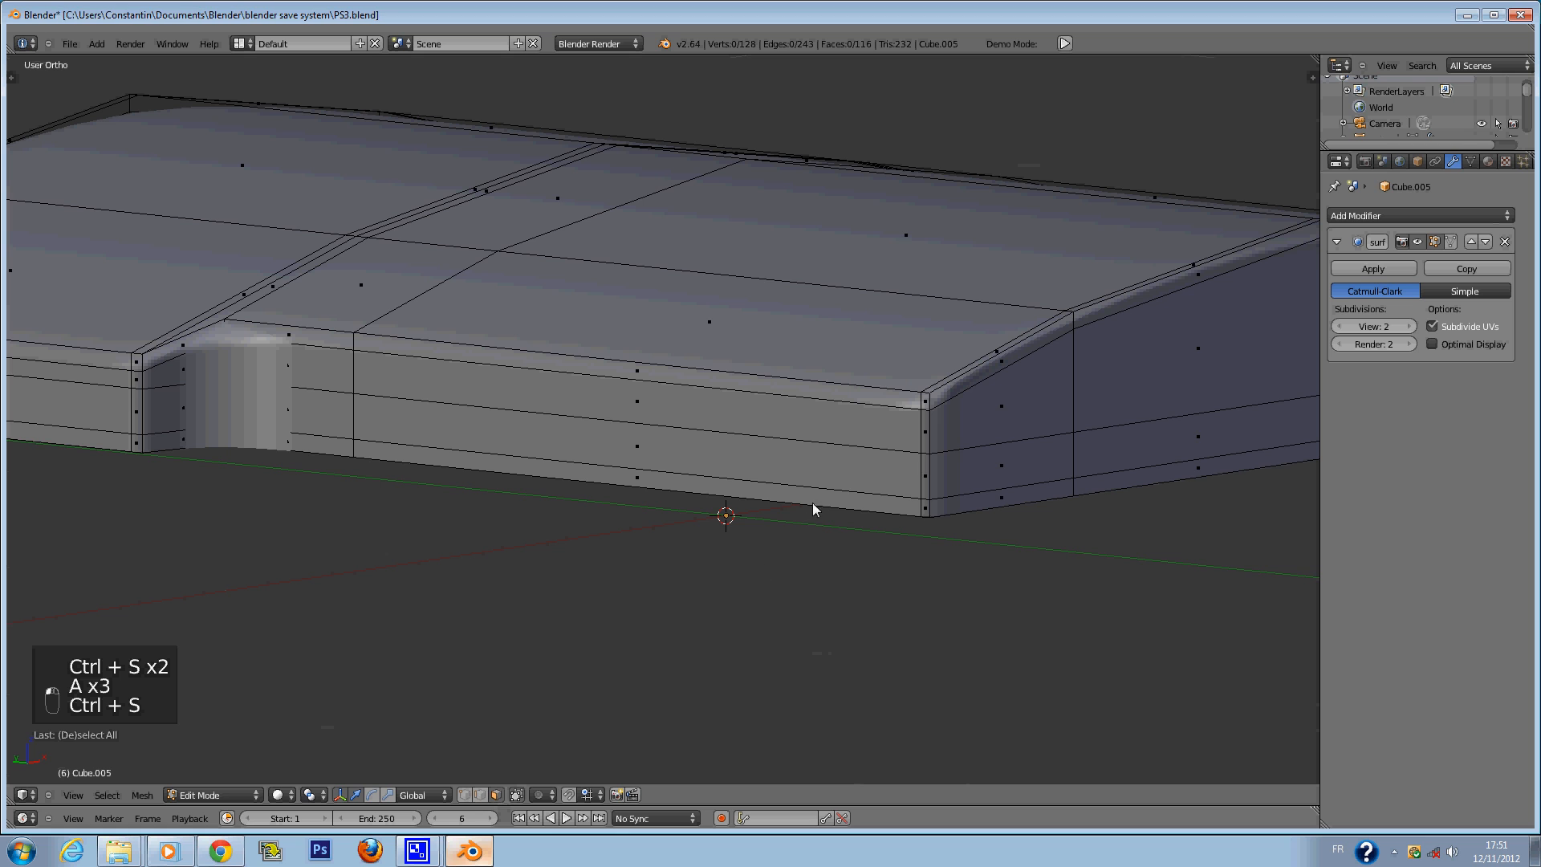
Clear the selection and add a loop cut across the body, slid toward the outer end of the long side section.
{"action": "right_click", "coordinate": [837, 466]}
{"action": "middle_click_drag", "start_coordinate": [838, 467], "coordinate": [920, 479]}
{"action": "key", "text": "a"}
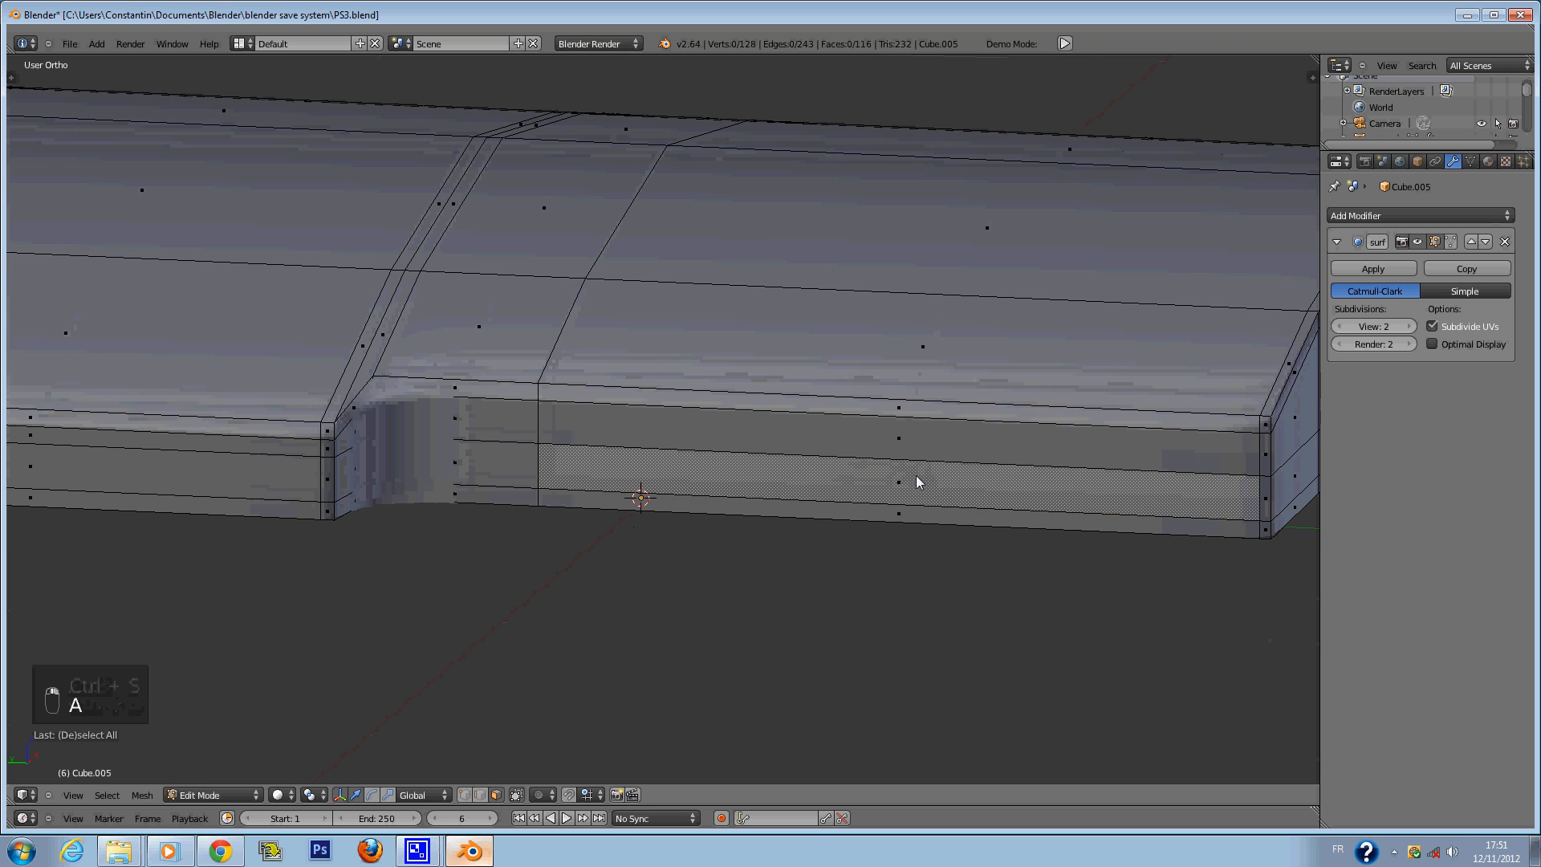
{"action": "key", "text": "ctrl+r"}
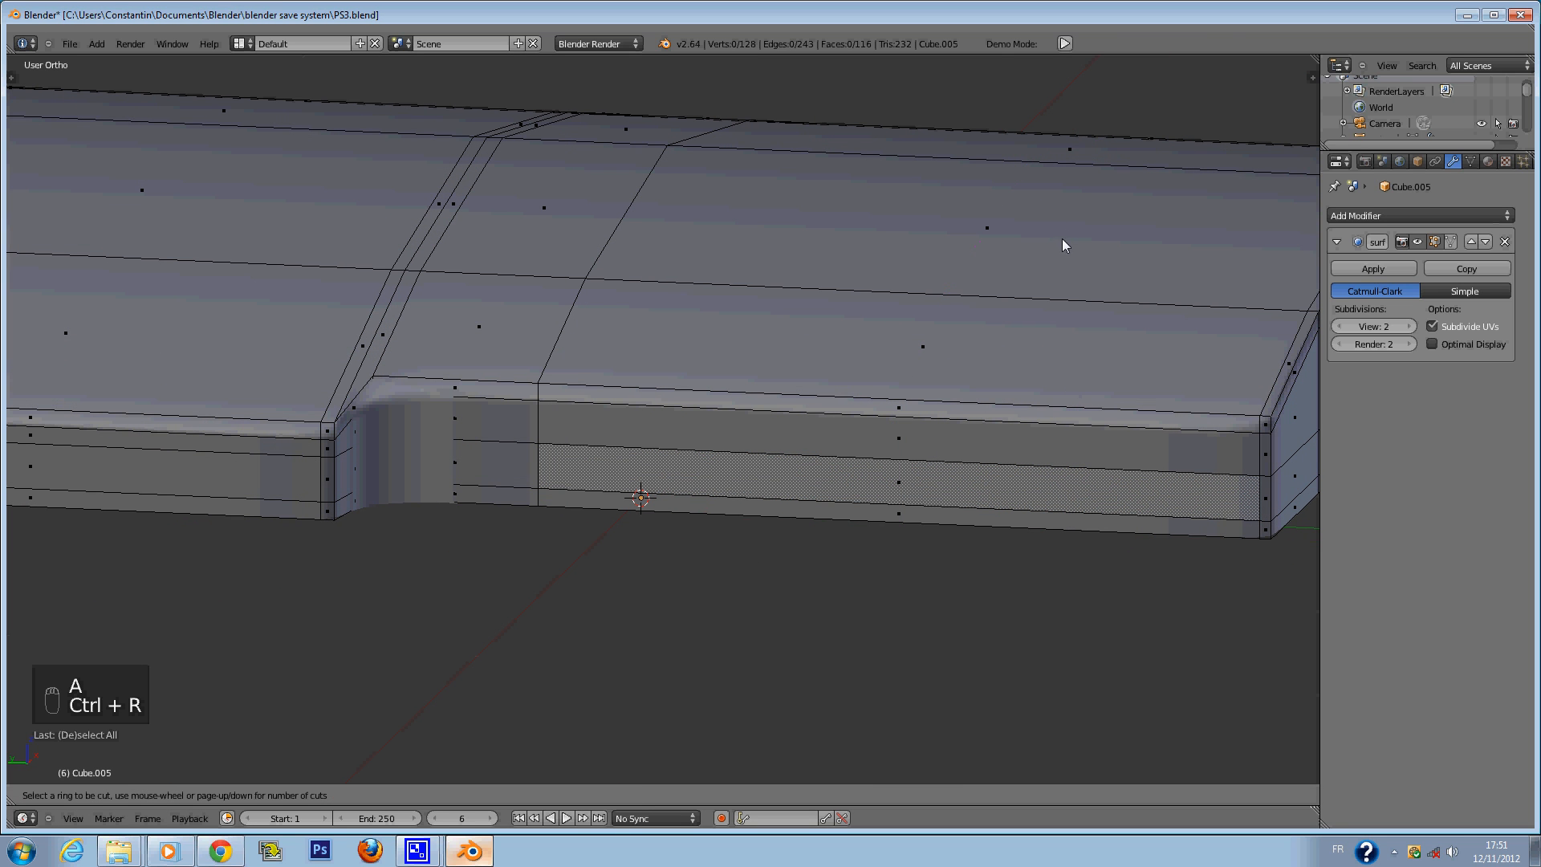
{"action": "left_click", "coordinate": [1085, 292]}
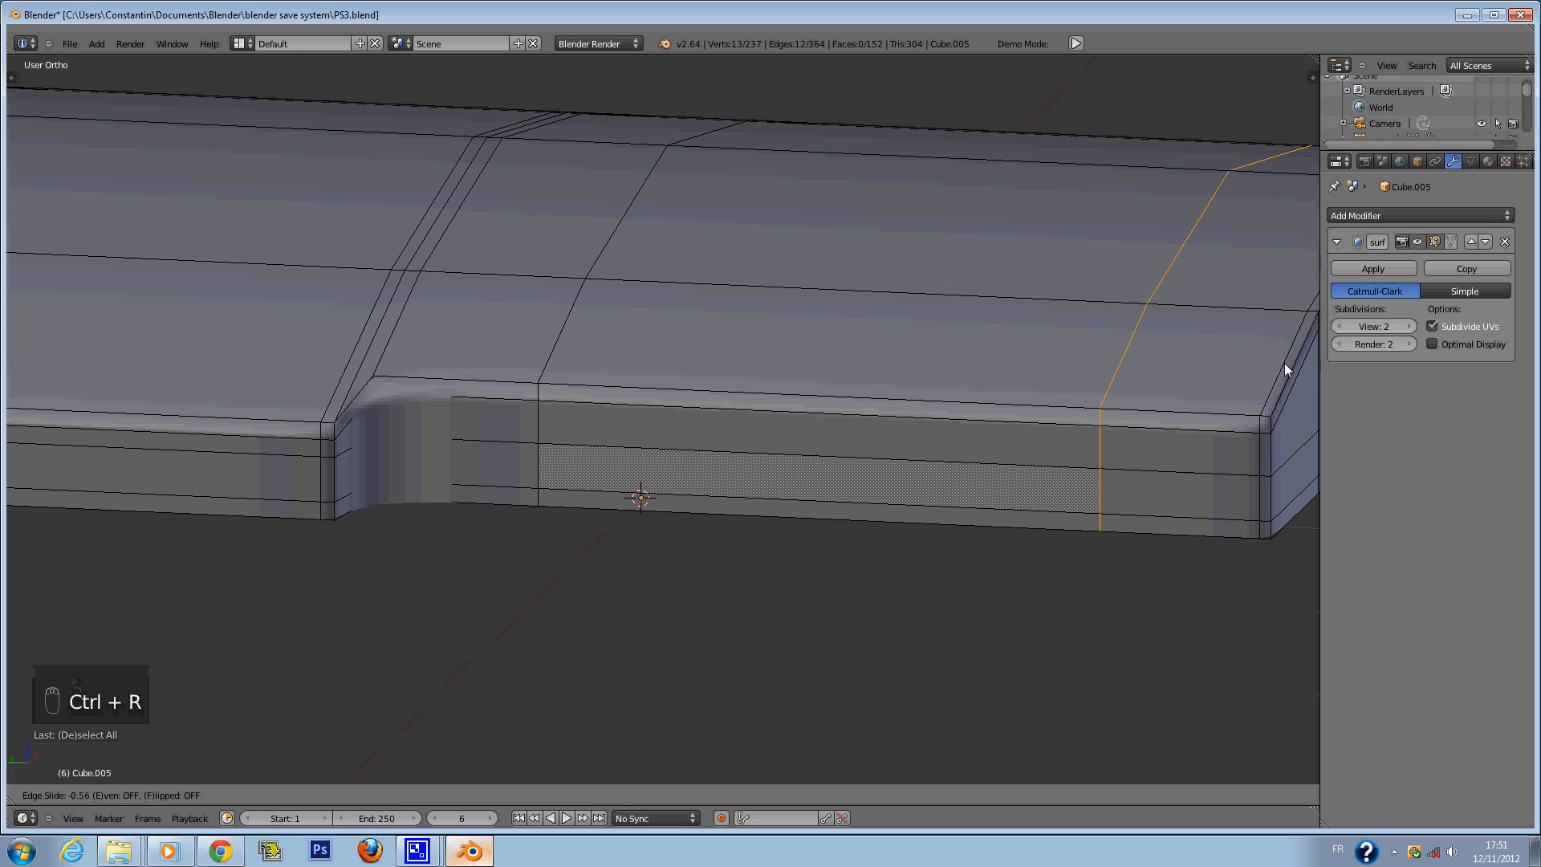
{"action": "left_click", "coordinate": [1317, 378]}
In the wireframe left view, select only the two vertical edge loops bounding the long side section.
{"action": "key", "text": "KP_1"}
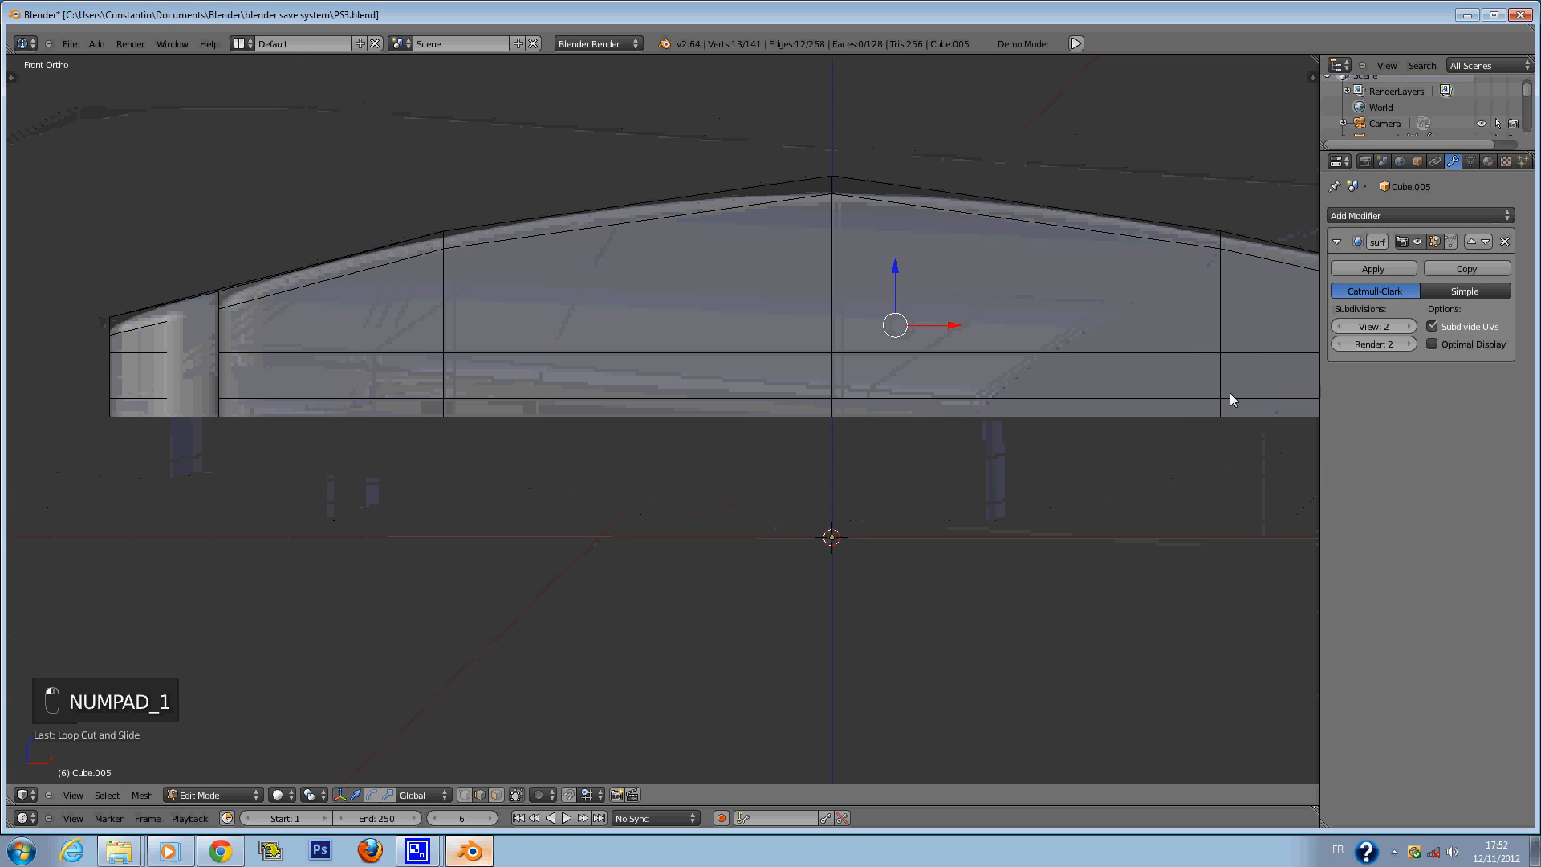
{"action": "key", "text": "ctrl+KP_3"}
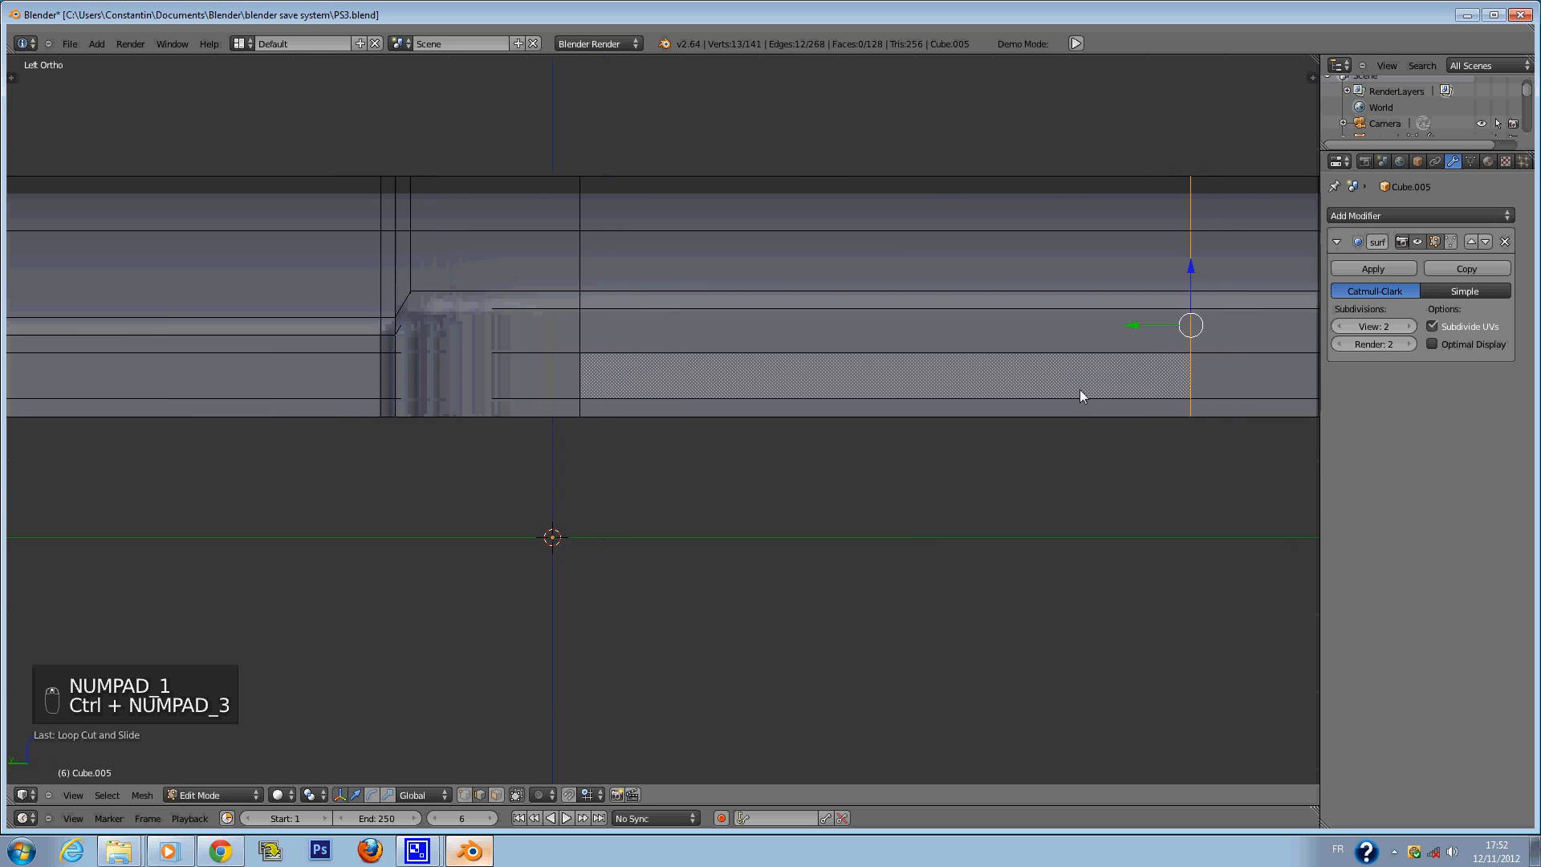
{"action": "key", "text": "z"}
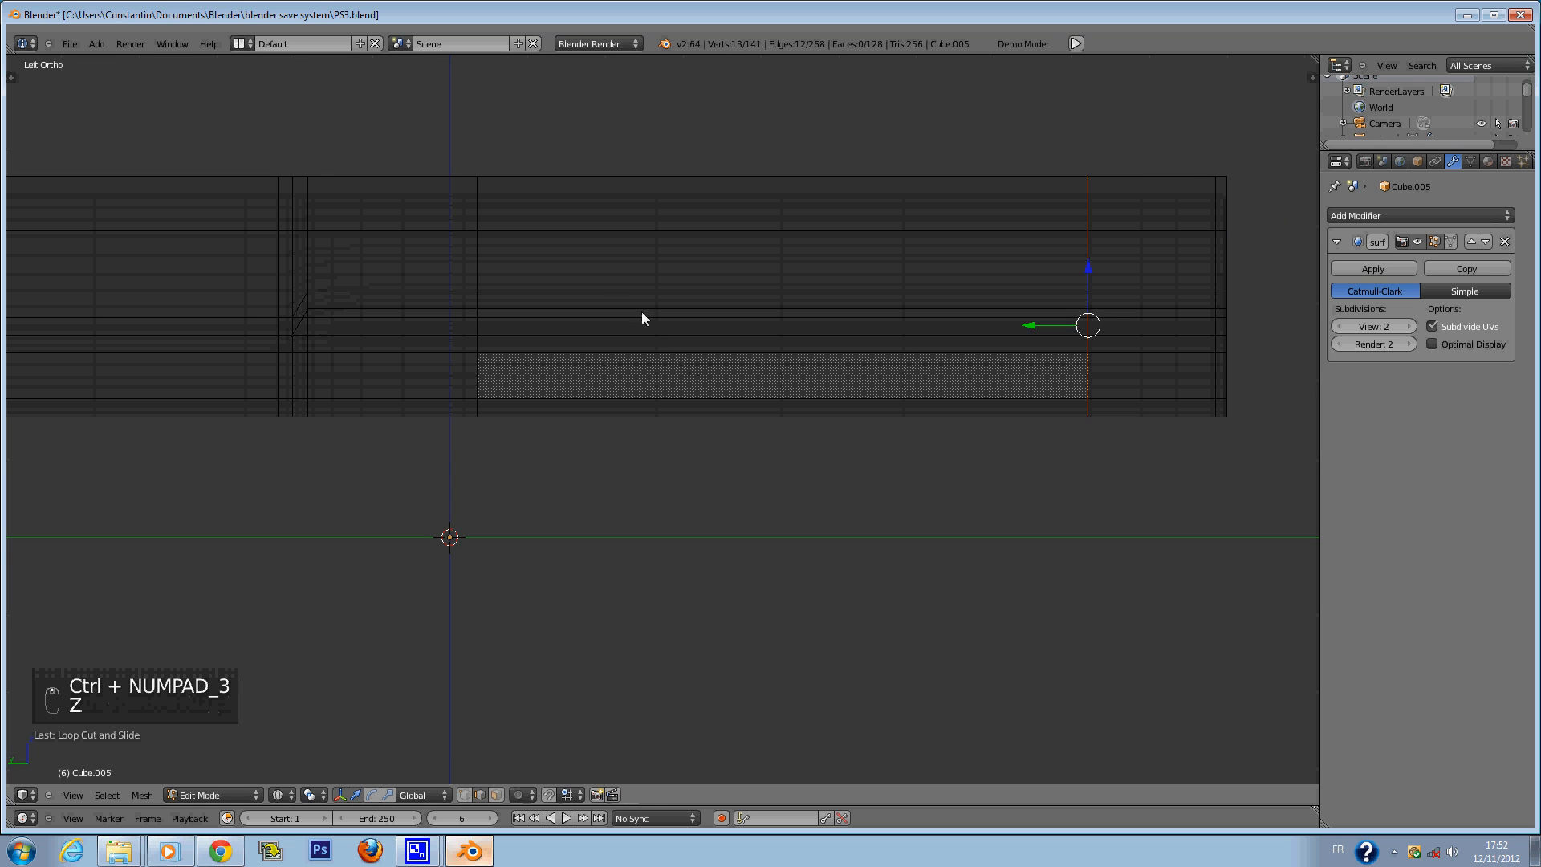
{"action": "key", "text": "a"}
{"action": "key", "text": "c"}
{"action": "scroll", "coordinate": [450, 165], "scroll_direction": "down", "scroll_amount": 4}
{"action": "left_click_drag", "start_coordinate": [481, 158], "coordinate": [501, 378]}
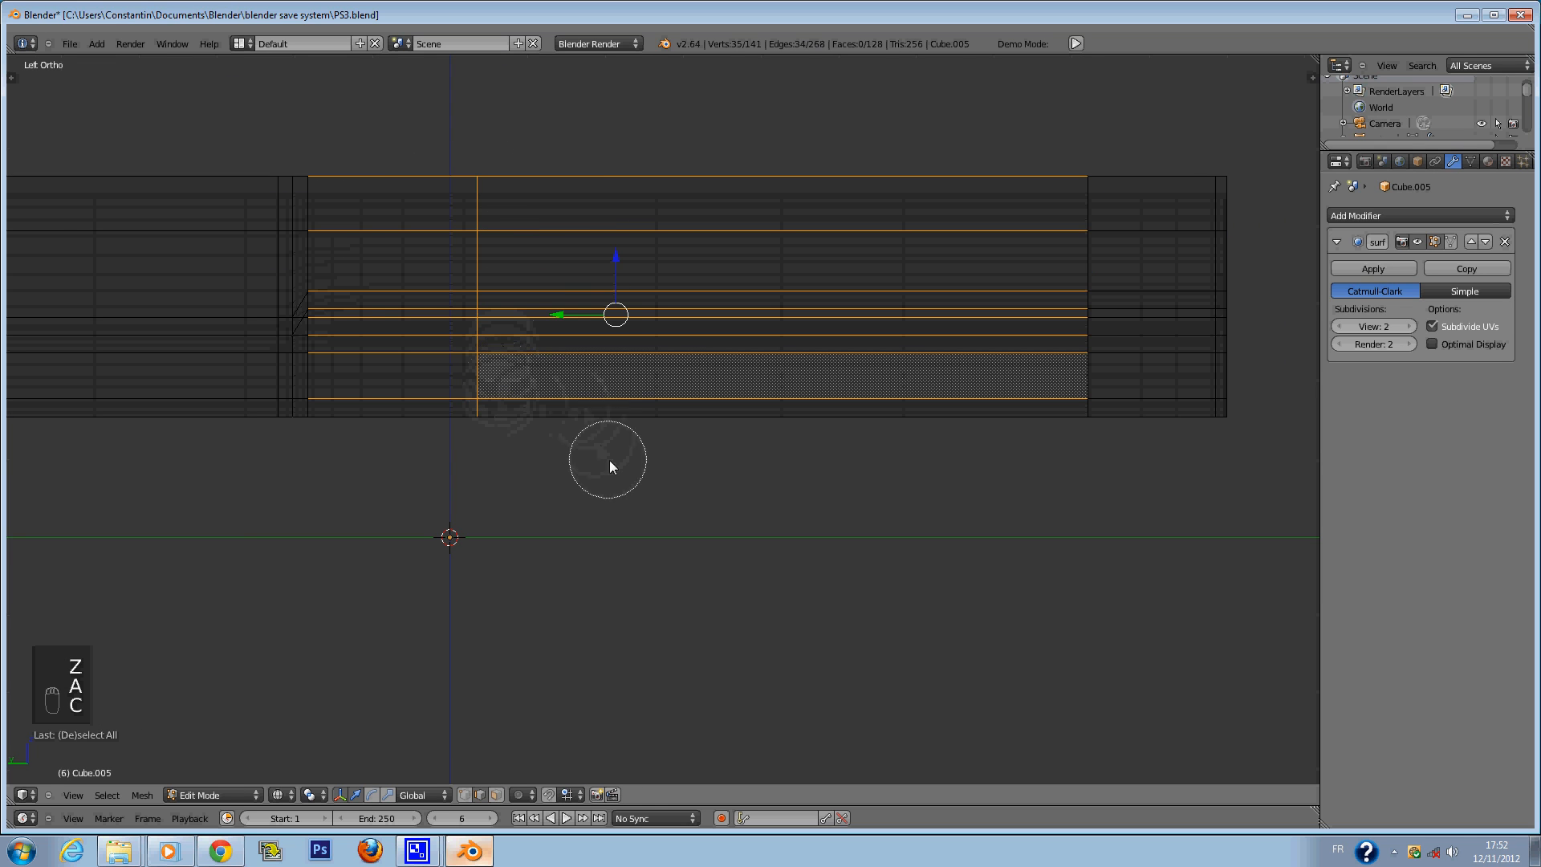
{"action": "middle_click_drag", "start_coordinate": [580, 122], "coordinate": [394, 344]}
{"action": "mouse_move", "coordinate": [1119, 327]}
{"action": "left_mouse_down"}
{"action": "mouse_move", "coordinate": [1087, 366]}
{"action": "mouse_move", "coordinate": [930, 125]}
{"action": "left_mouse_up"}
{"action": "mouse_move", "coordinate": [930, 124]}
{"action": "middle_mouse_down"}
{"action": "mouse_move", "coordinate": [1095, 489]}
{"action": "mouse_move", "coordinate": [1136, 358]}
{"action": "mouse_move", "coordinate": [1141, 409]}
{"action": "middle_mouse_up"}
{"action": "right_click", "coordinate": [1141, 411]}
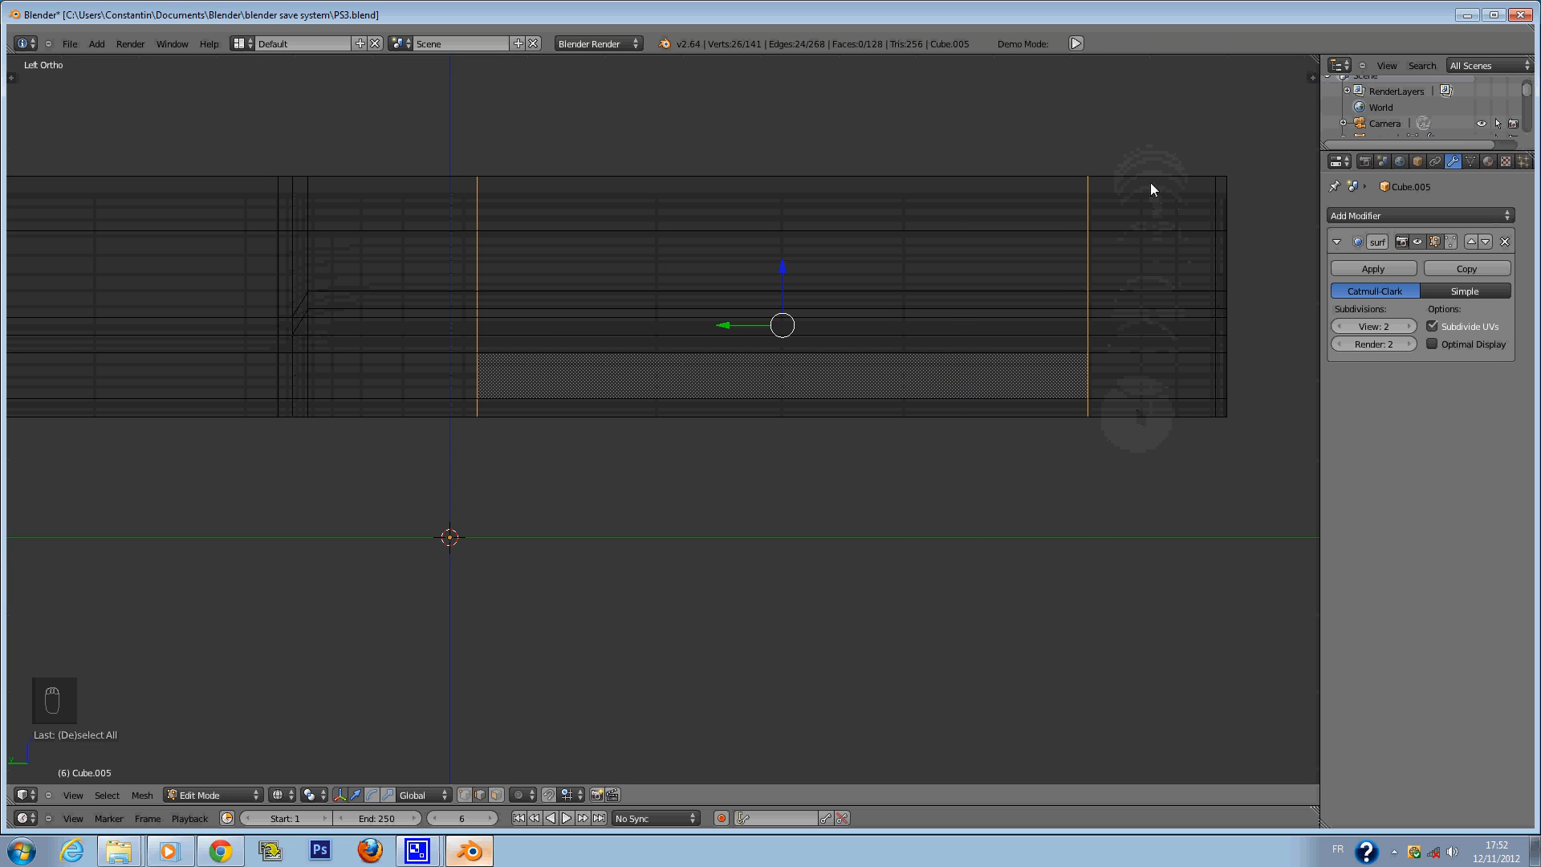
Scale the two loops about 1.25 along Y, shift them about 0.018 units along Y, and save over the file.
{"action": "key", "text": "s"}
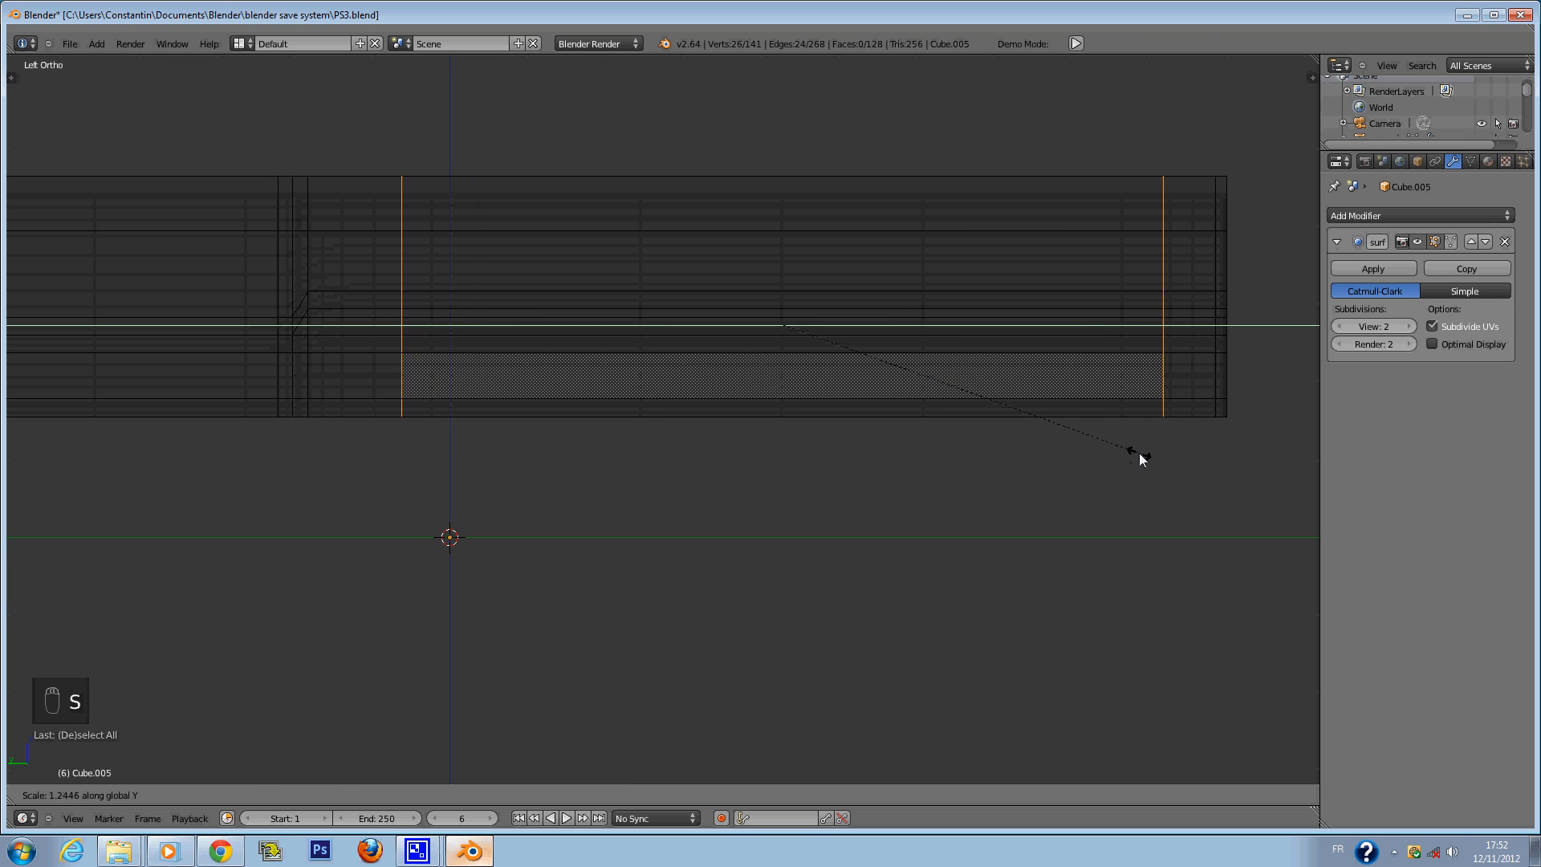
{"action": "left_click", "coordinate": [1140, 453]}
{"action": "key", "text": "g"}
{"action": "key", "text": "y"}
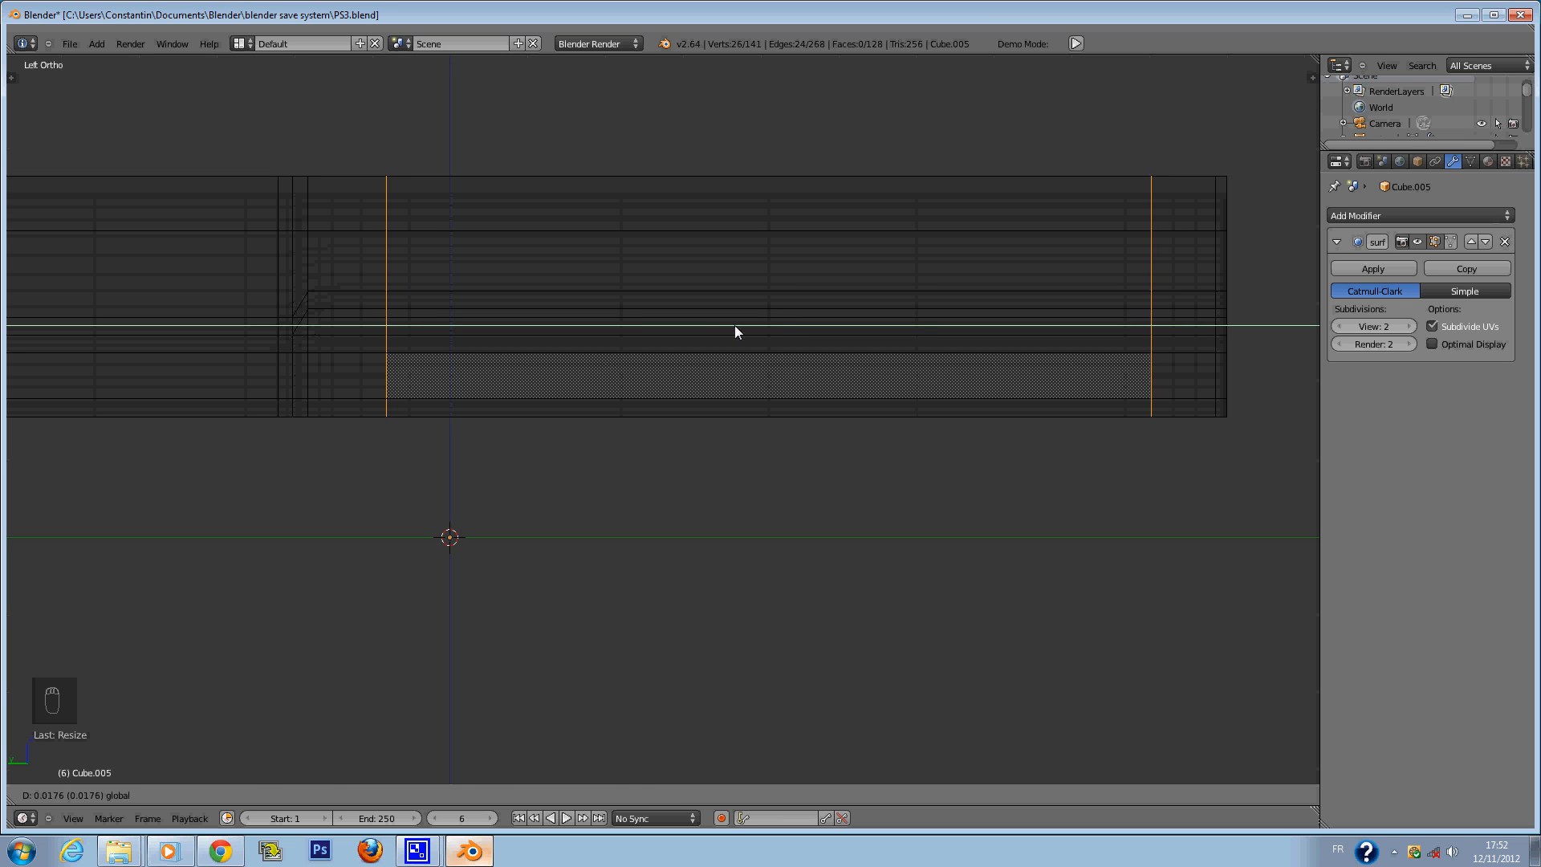
{"action": "left_click", "coordinate": [738, 327]}
{"action": "key", "text": "z"}
{"action": "key", "text": "ctrl+s"}
{"action": "left_click", "coordinate": [741, 328]}
Select the full vertical chain of edges at the inner corner of the side wall's step.
{"action": "middle_click_drag", "start_coordinate": [741, 328], "coordinate": [722, 377]}
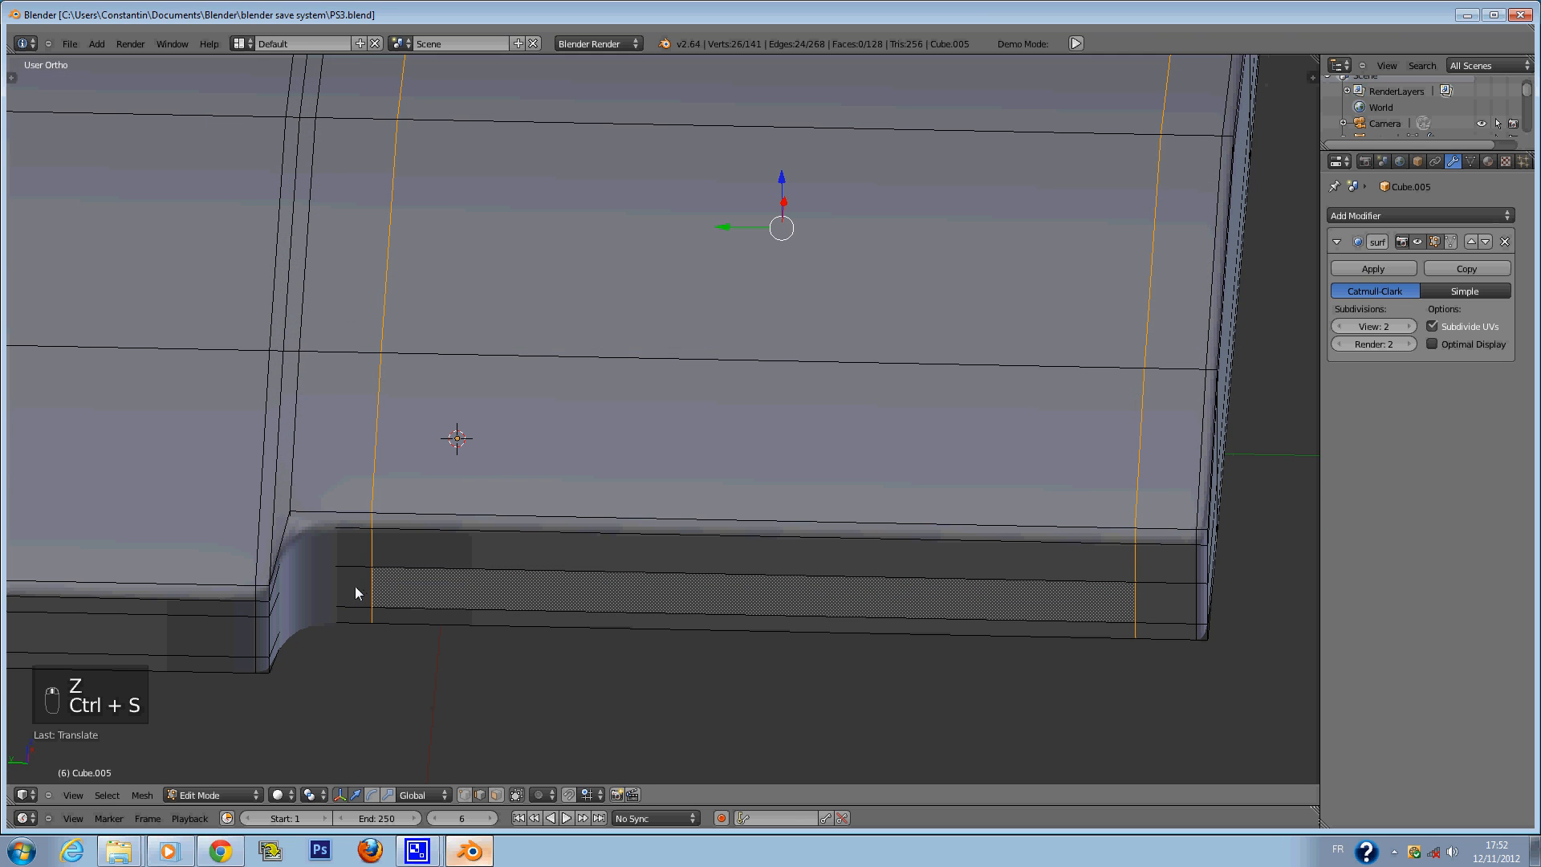
{"action": "key", "text": "z"}
{"action": "key", "text": "z"}
{"action": "key", "text": "z"}
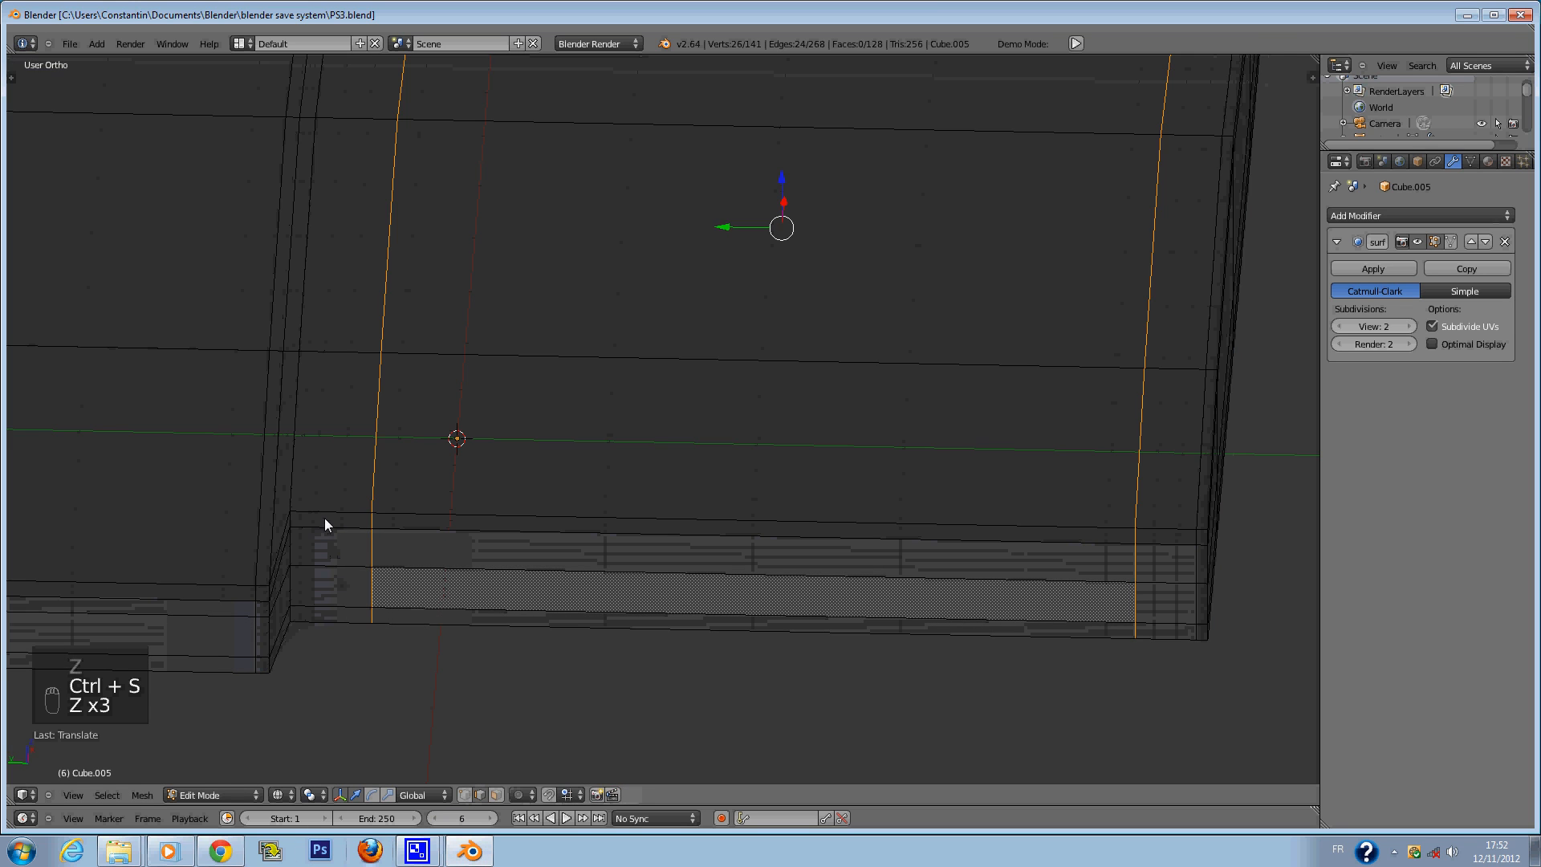
{"action": "key", "text": "z"}
{"action": "key", "text": "z"}
{"action": "right_click", "coordinate": [293, 527]}
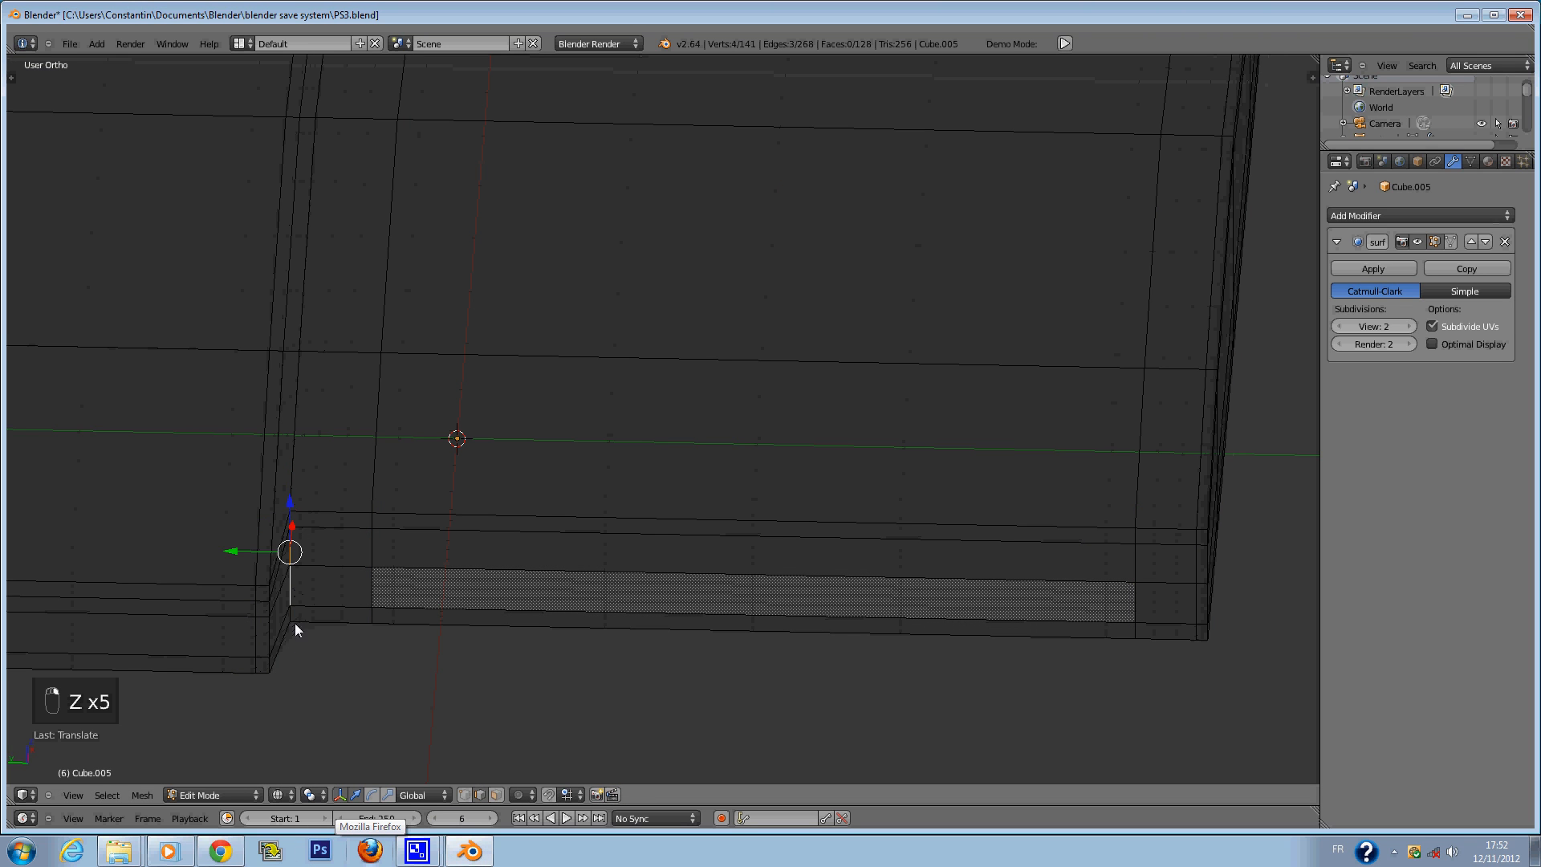
{"action": "right_click", "coordinate": [295, 609], "text": "shift"}
{"action": "key", "text": "c"}
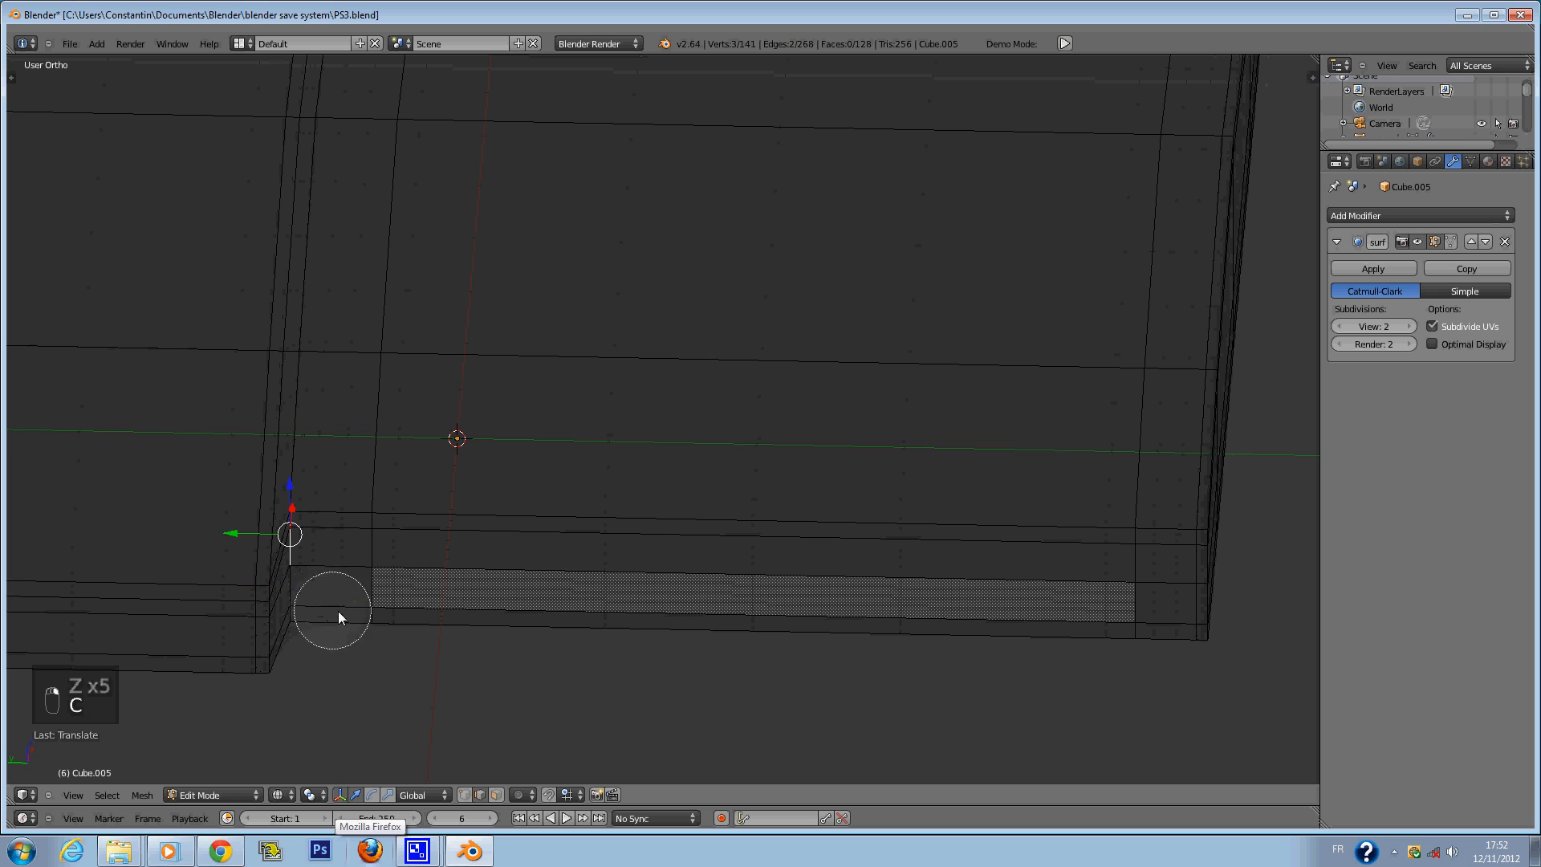
{"action": "left_click", "coordinate": [294, 582]}
{"action": "left_click", "coordinate": [294, 611]}
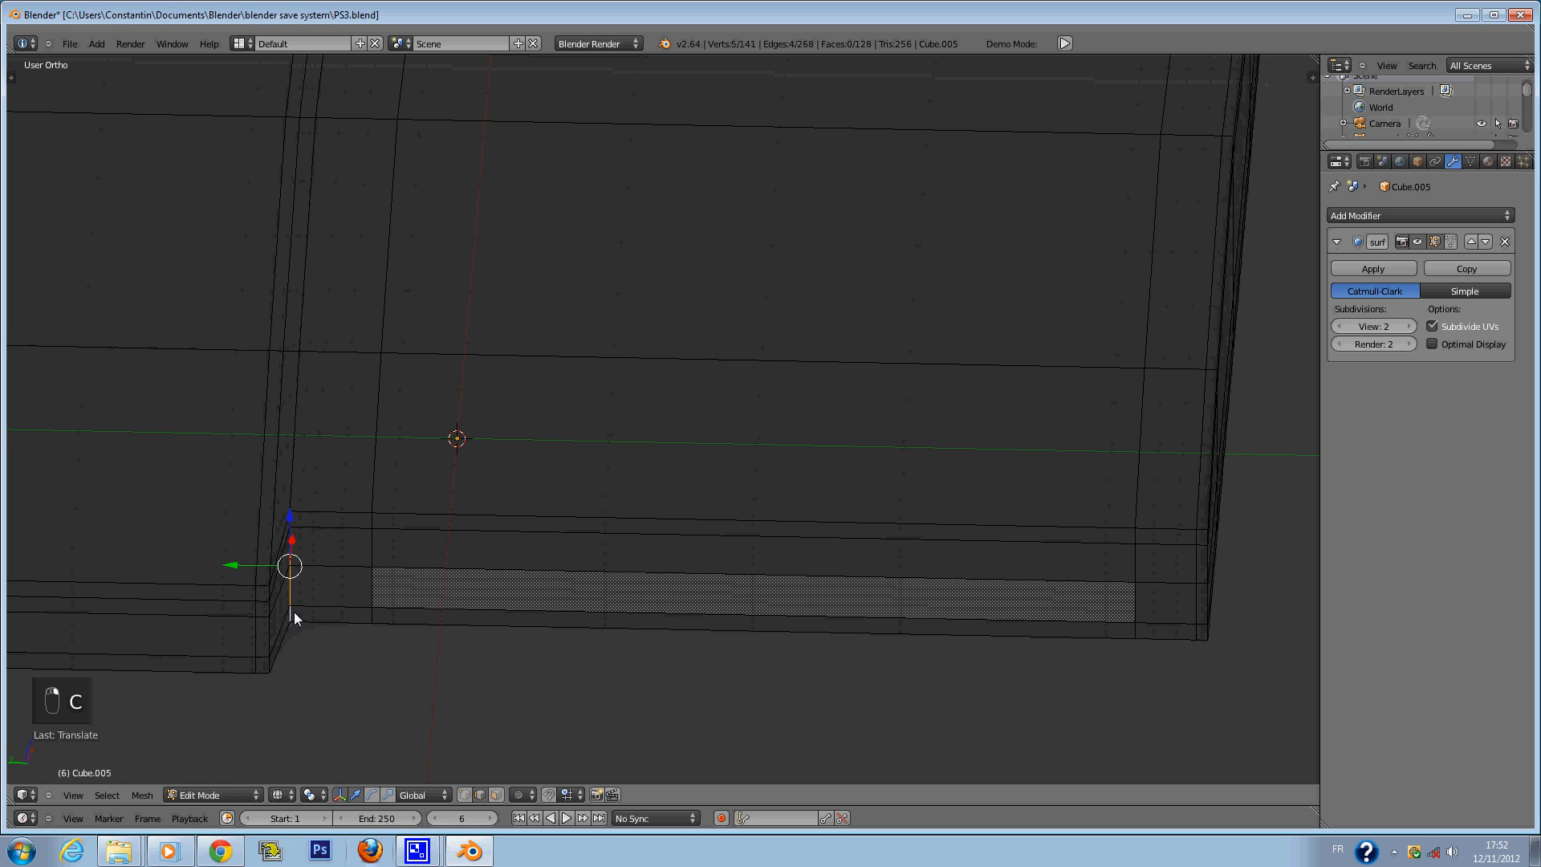
In solid shading, move the inner corner edges about -0.029 units along Y to slant the step.
{"action": "key", "text": "z"}
{"action": "key", "text": "g"}
{"action": "key", "text": "z"}
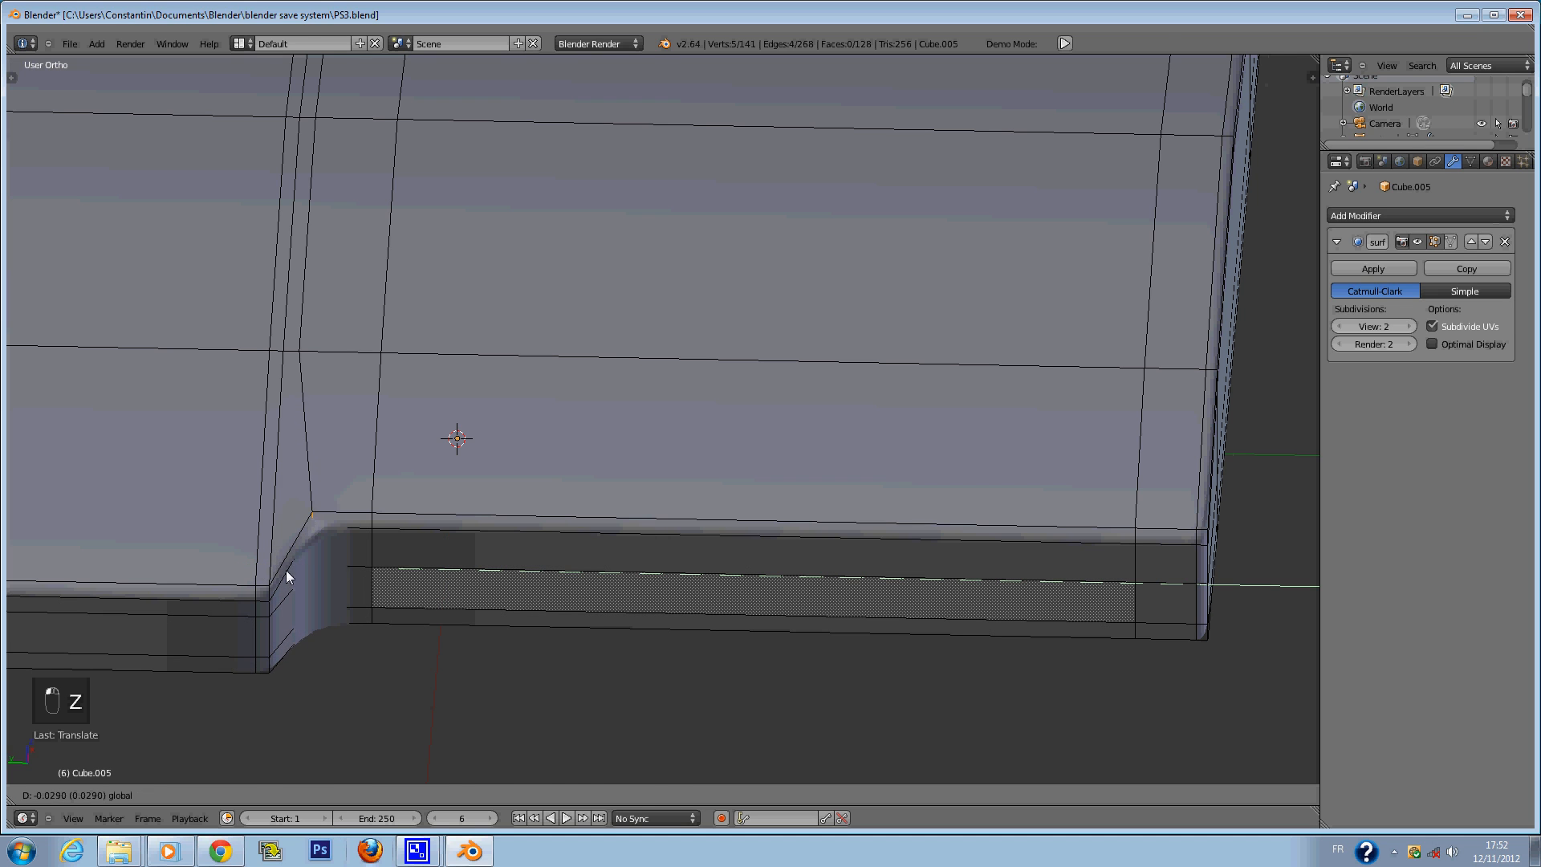
{"action": "left_click", "coordinate": [286, 570]}
Inspect the smoothed step in Object Mode, return to Edit Mode, and save over PS3.blend.
{"action": "key", "text": "Tab"}
{"action": "key", "text": "ctrl+s"}
{"action": "key", "text": "ctrl+s"}
{"action": "middle_click_drag", "start_coordinate": [551, 565], "coordinate": [475, 480]}
{"action": "key", "text": "ctrl+s"}
{"action": "scroll", "coordinate": [475, 480], "scroll_direction": "up", "scroll_amount": 4}
{"action": "key", "text": "Tab"}
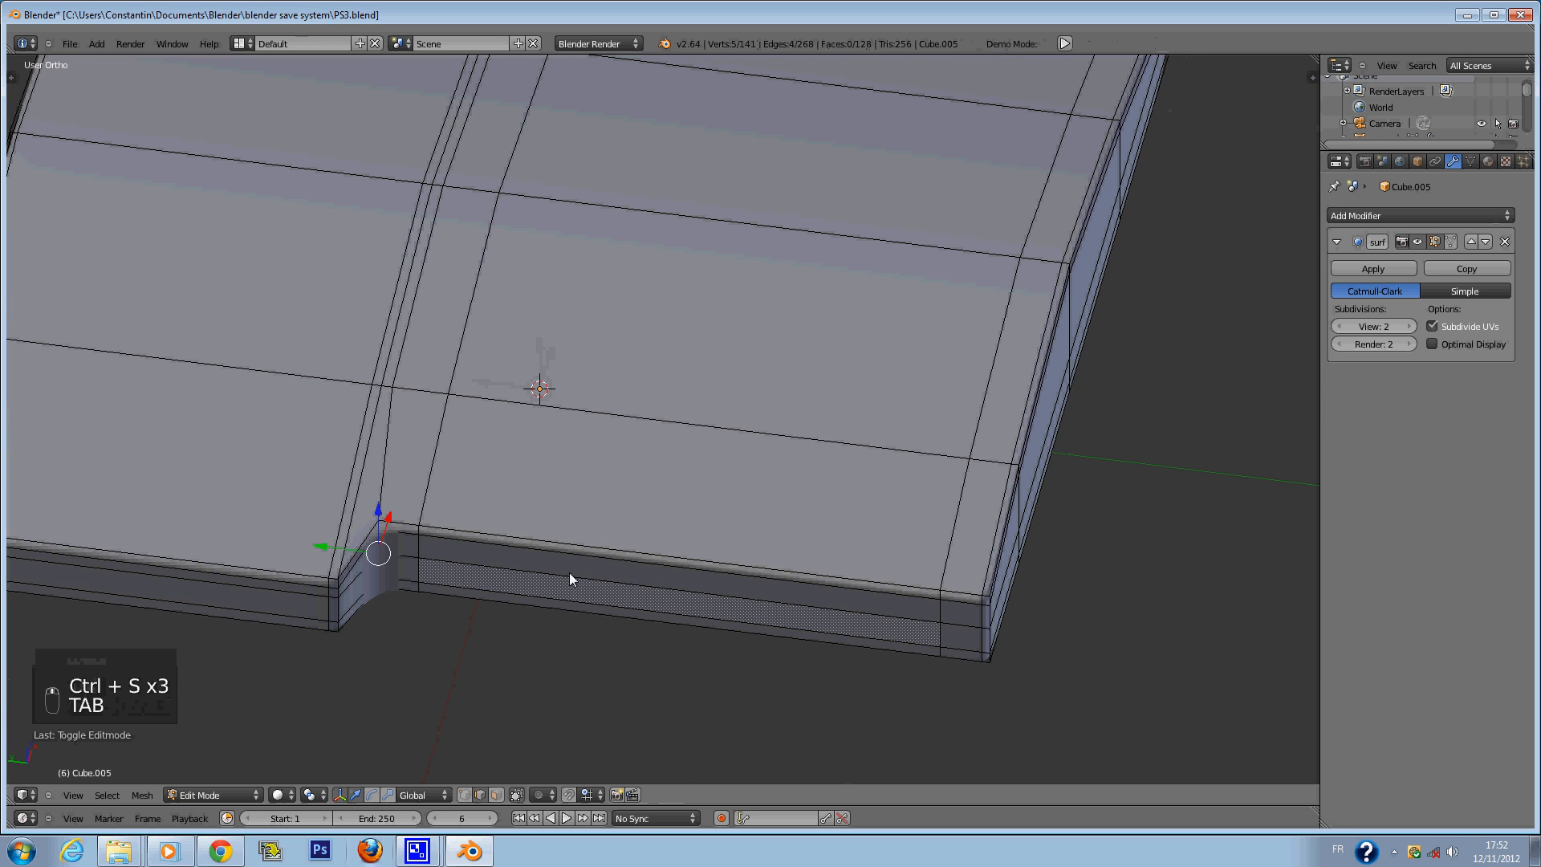
{"action": "key", "text": "ctrl+s"}
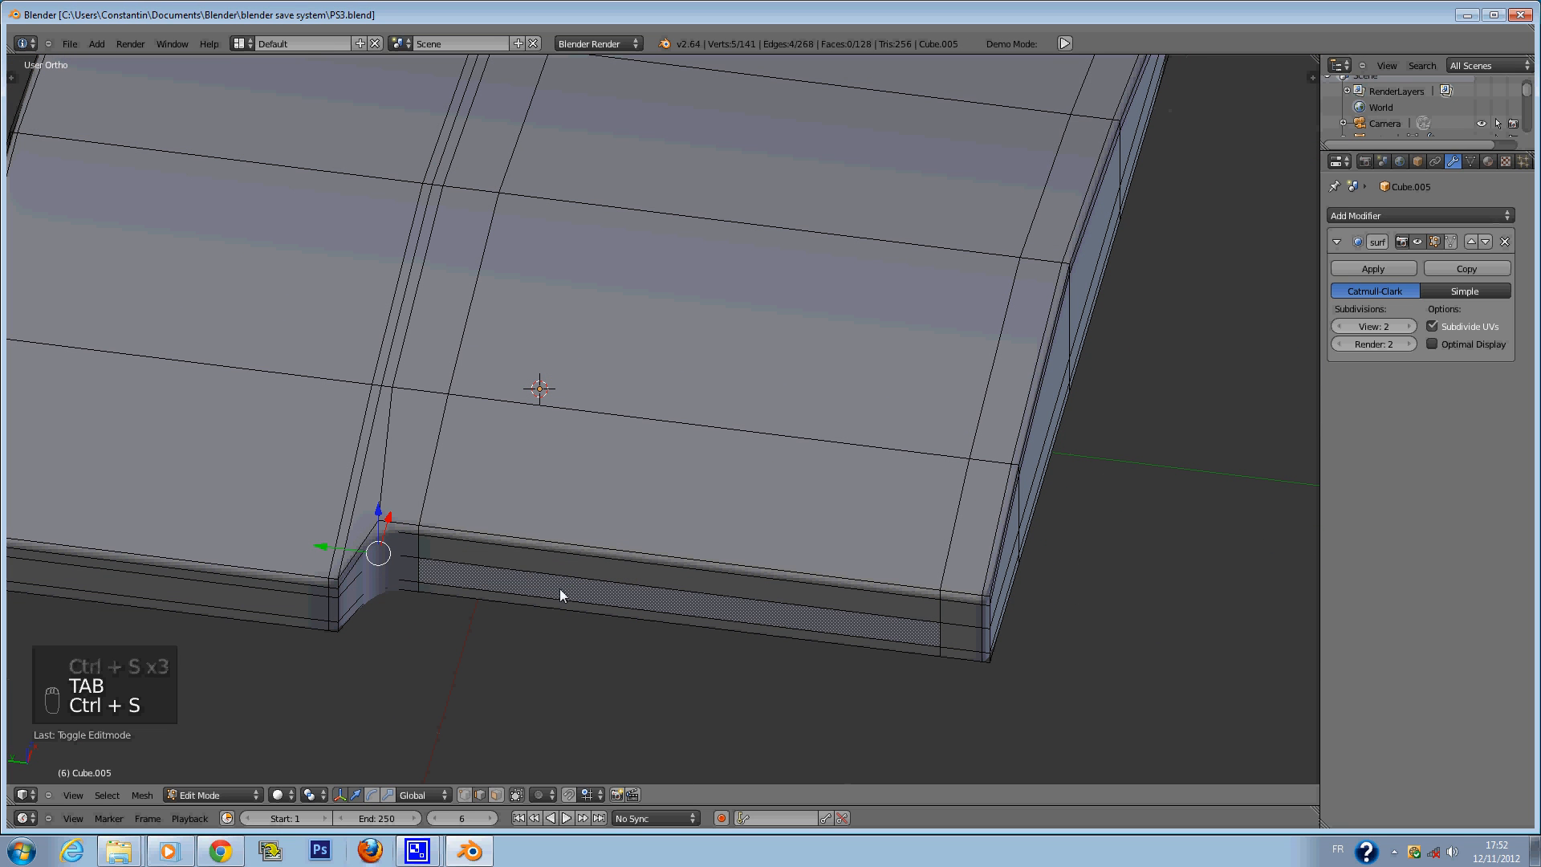
{"action": "middle_click_drag", "start_coordinate": [560, 593], "coordinate": [671, 517]}
{"action": "key", "text": "ctrl+s"}
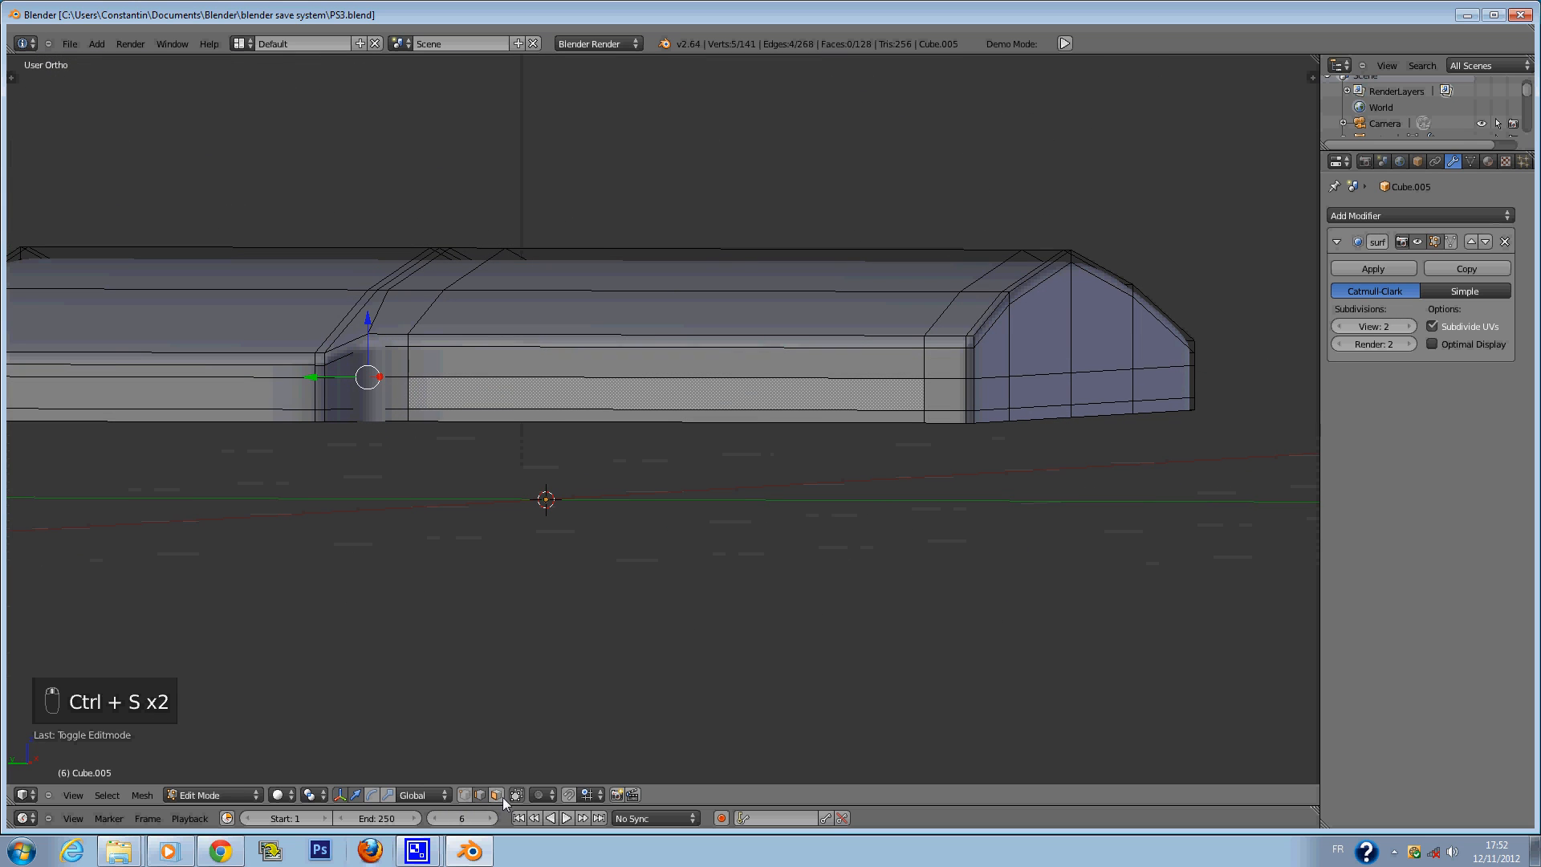
In face select mode, select only the long middle-band face of the inset side wall and show it in front wireframe view.
{"action": "left_click", "coordinate": [498, 796]}
{"action": "scroll", "coordinate": [812, 519], "scroll_direction": "up", "scroll_amount": 2}
{"action": "right_click", "coordinate": [1073, 378]}
{"action": "right_click", "coordinate": [951, 377], "text": "shift"}
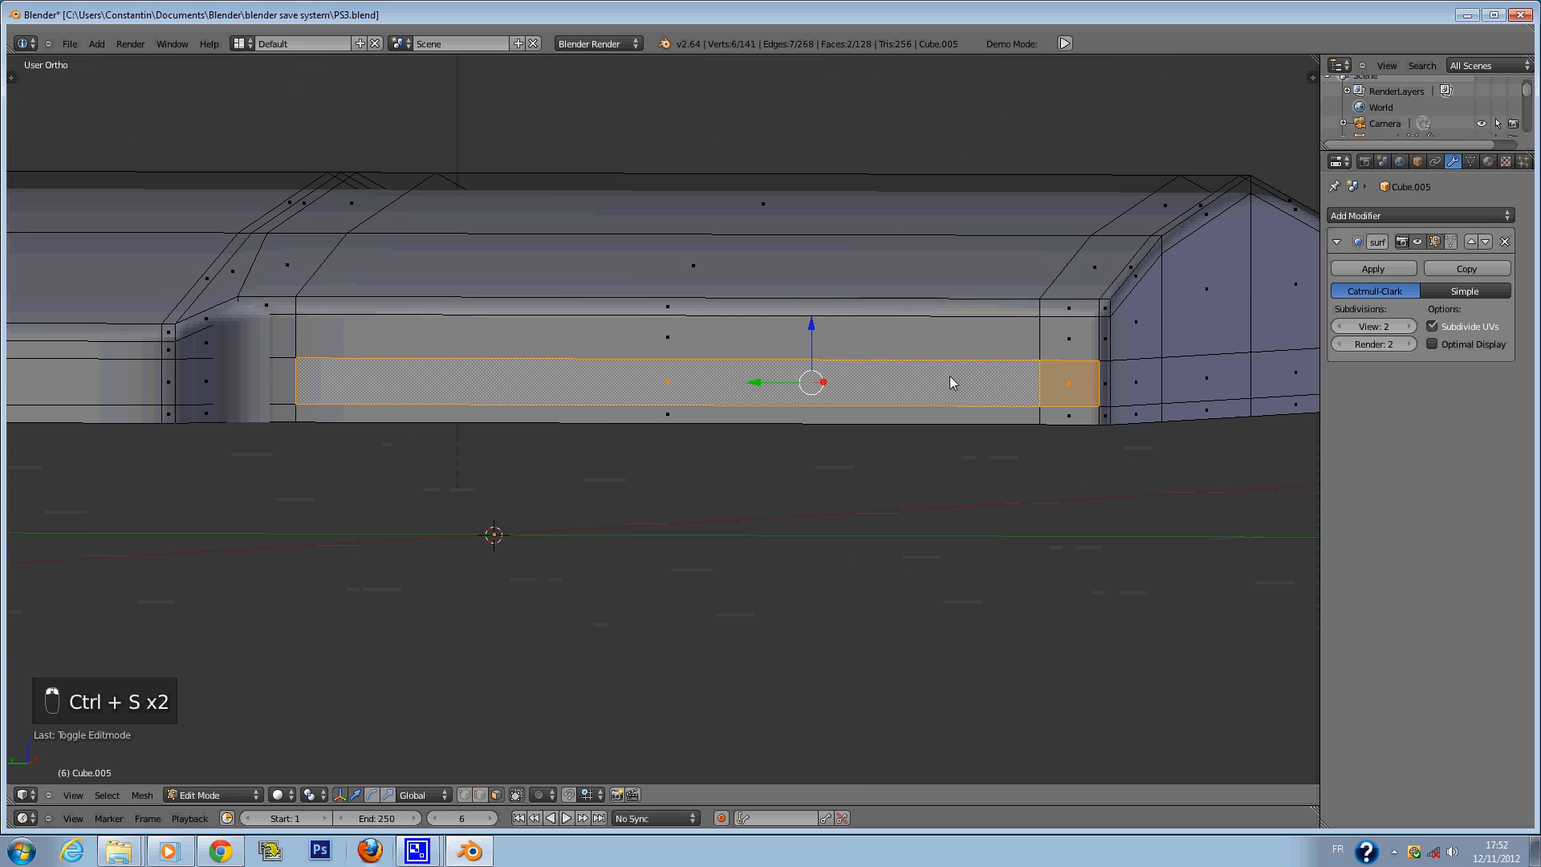
{"action": "right_click", "coordinate": [291, 371], "text": "shift"}
{"action": "right_click", "coordinate": [1089, 394], "text": "shift"}
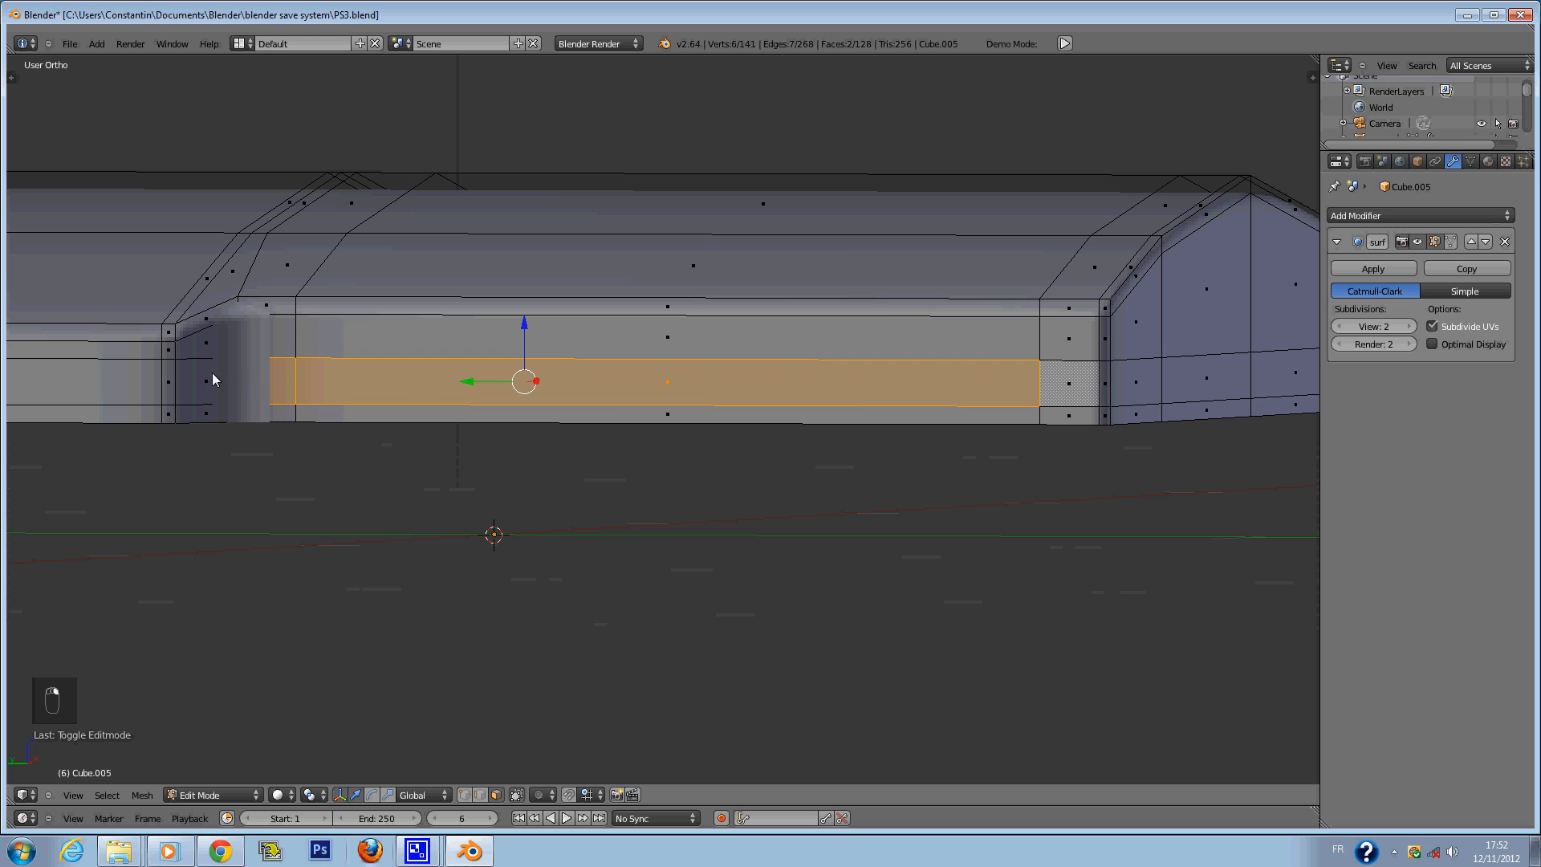
{"action": "right_click", "coordinate": [276, 387], "text": "shift"}
{"action": "scroll", "coordinate": [474, 434], "scroll_direction": "up", "scroll_amount": 1}
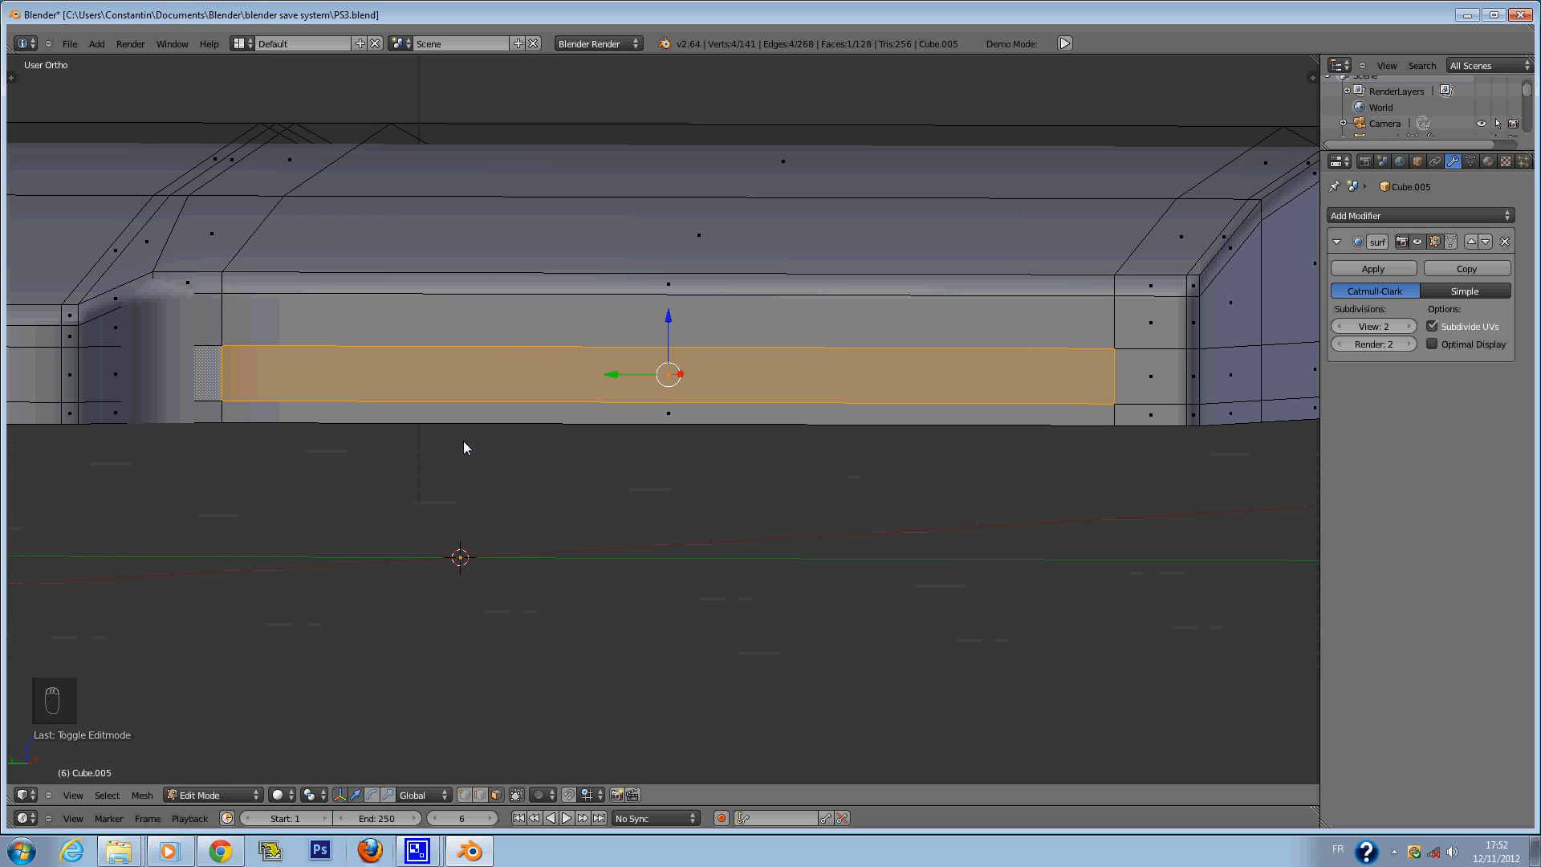
{"action": "key", "text": "KP_2"}
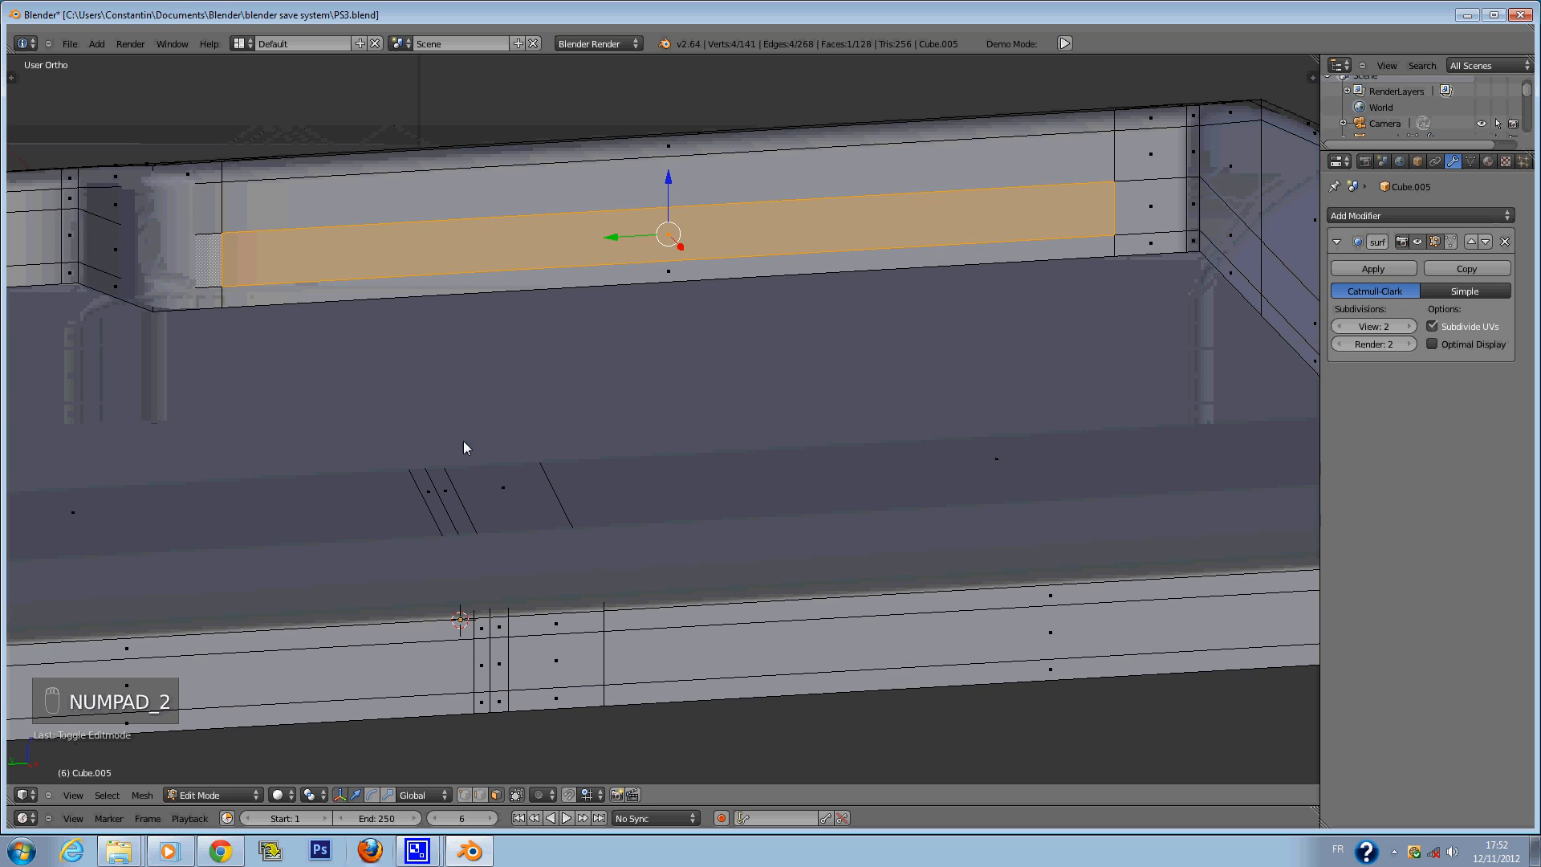
{"action": "key", "text": "KP_3"}
{"action": "key", "text": "KP_1"}
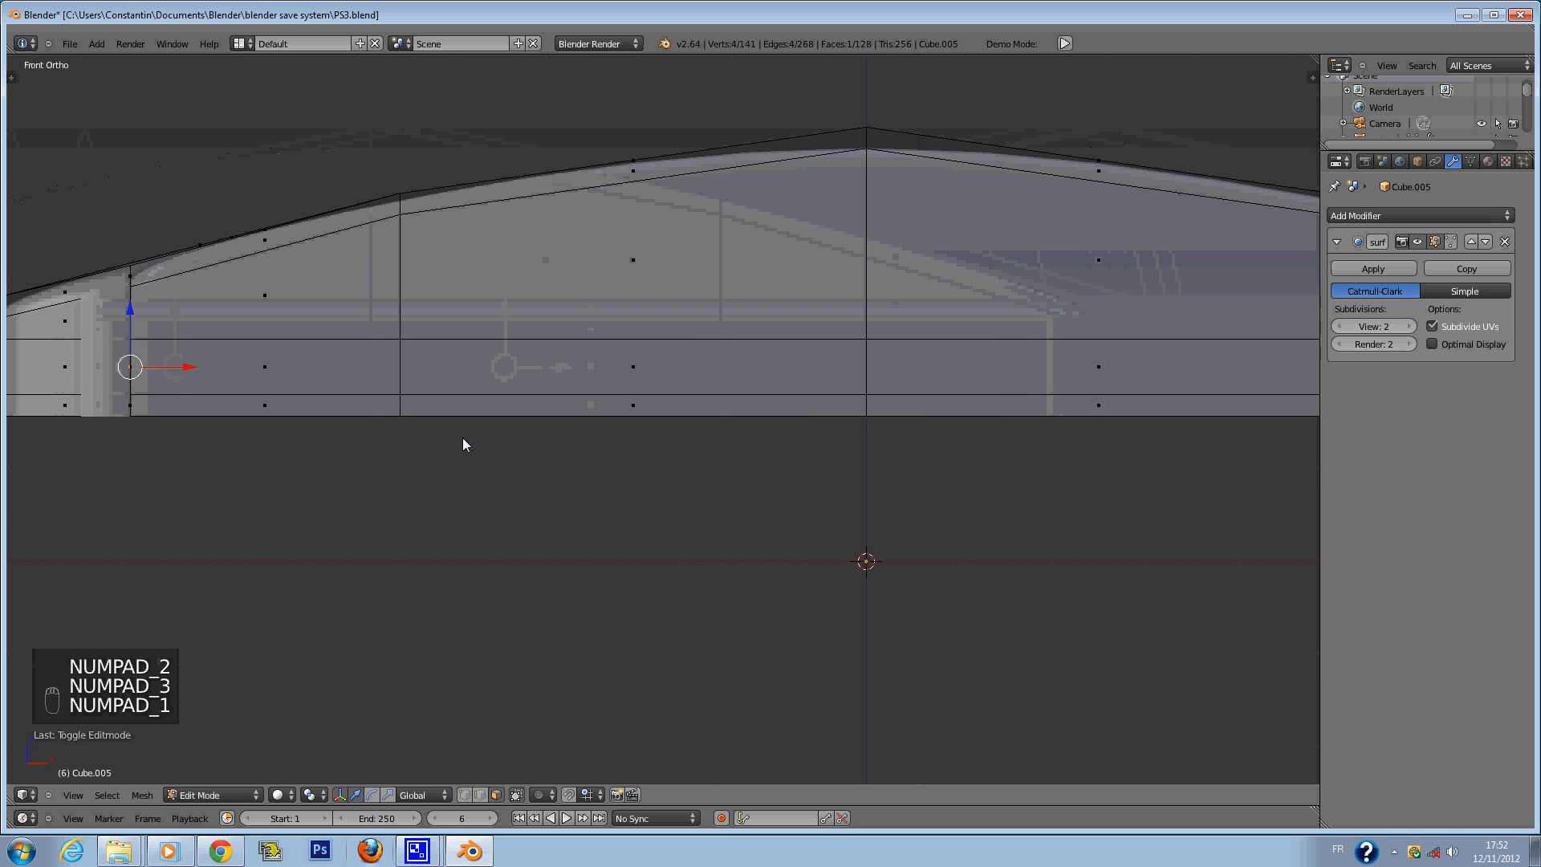
{"action": "key", "text": "z"}
{"action": "scroll", "coordinate": [564, 420], "scroll_direction": "up", "scroll_amount": 5}
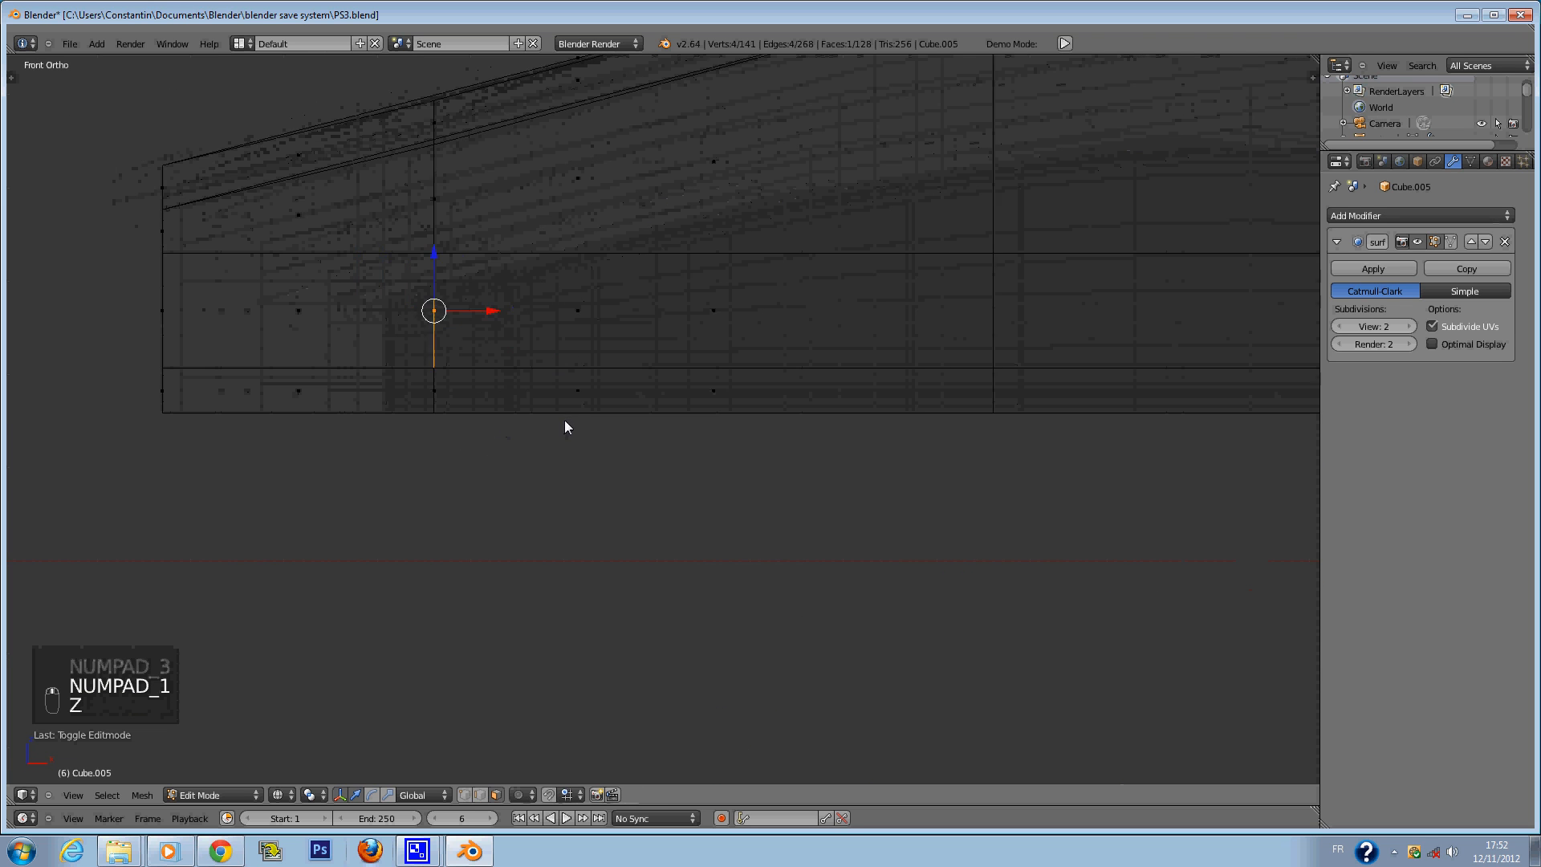
Try extruding the wall face about 0.011 units inward and shifting it back along X, and undo both operations.
{"action": "key", "text": "e"}
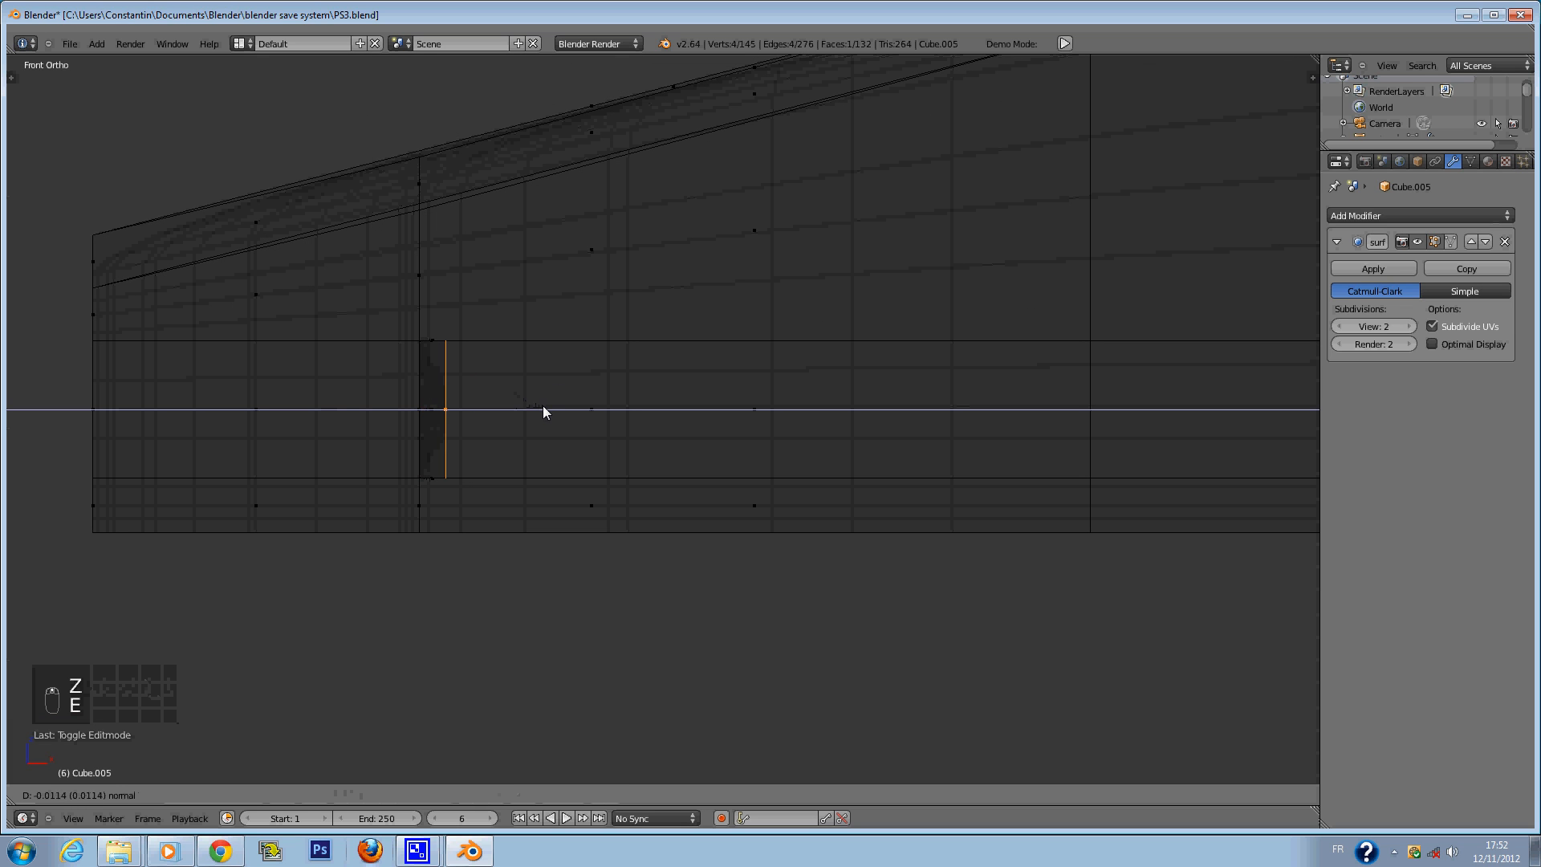
{"action": "left_click", "coordinate": [542, 405]}
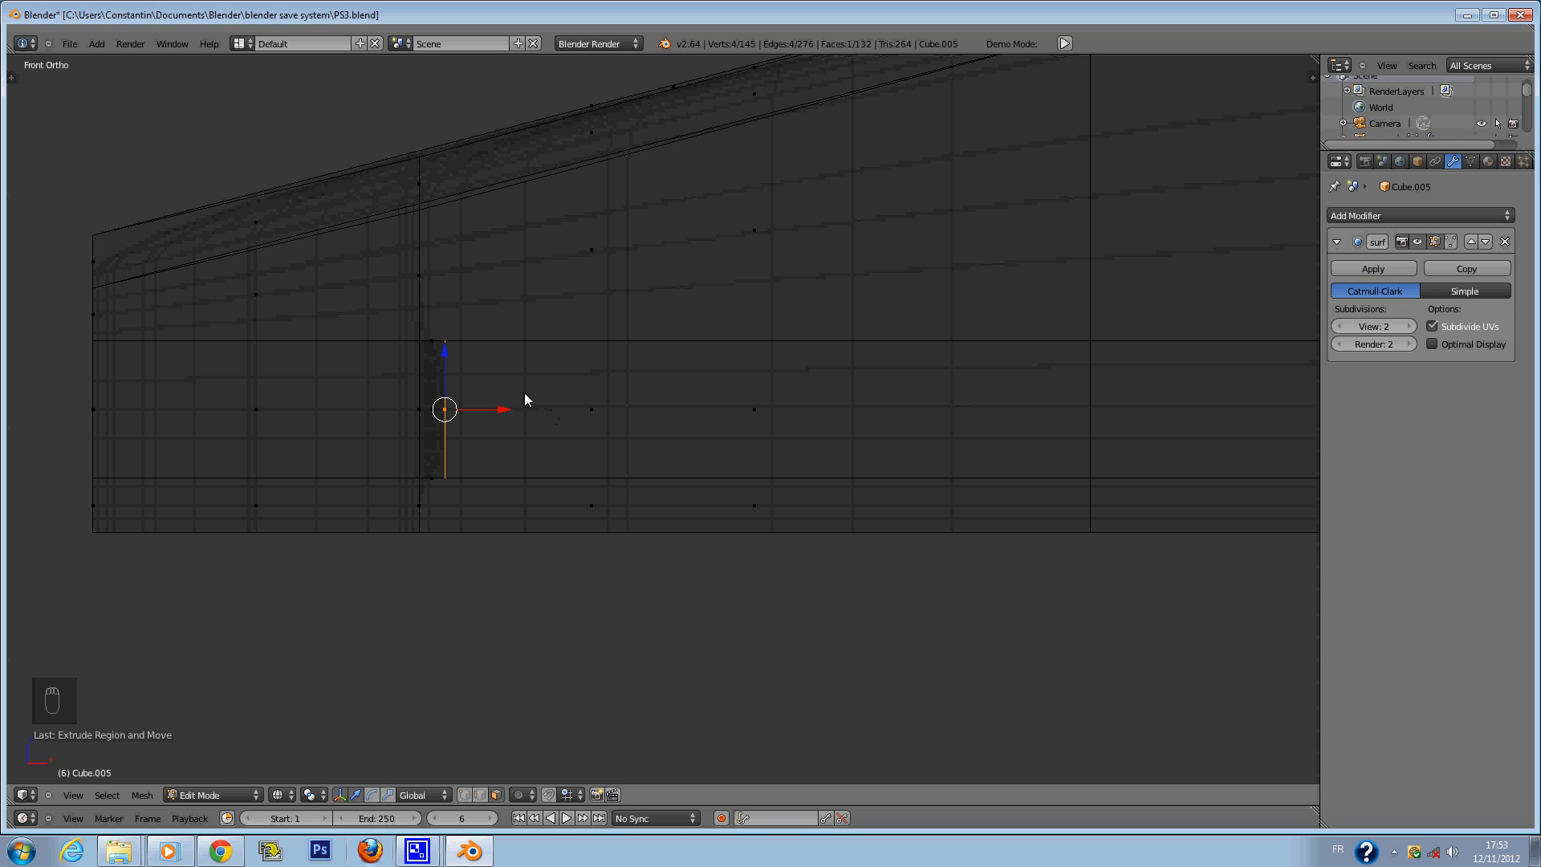
{"action": "key", "text": "g"}
{"action": "key", "text": "x"}
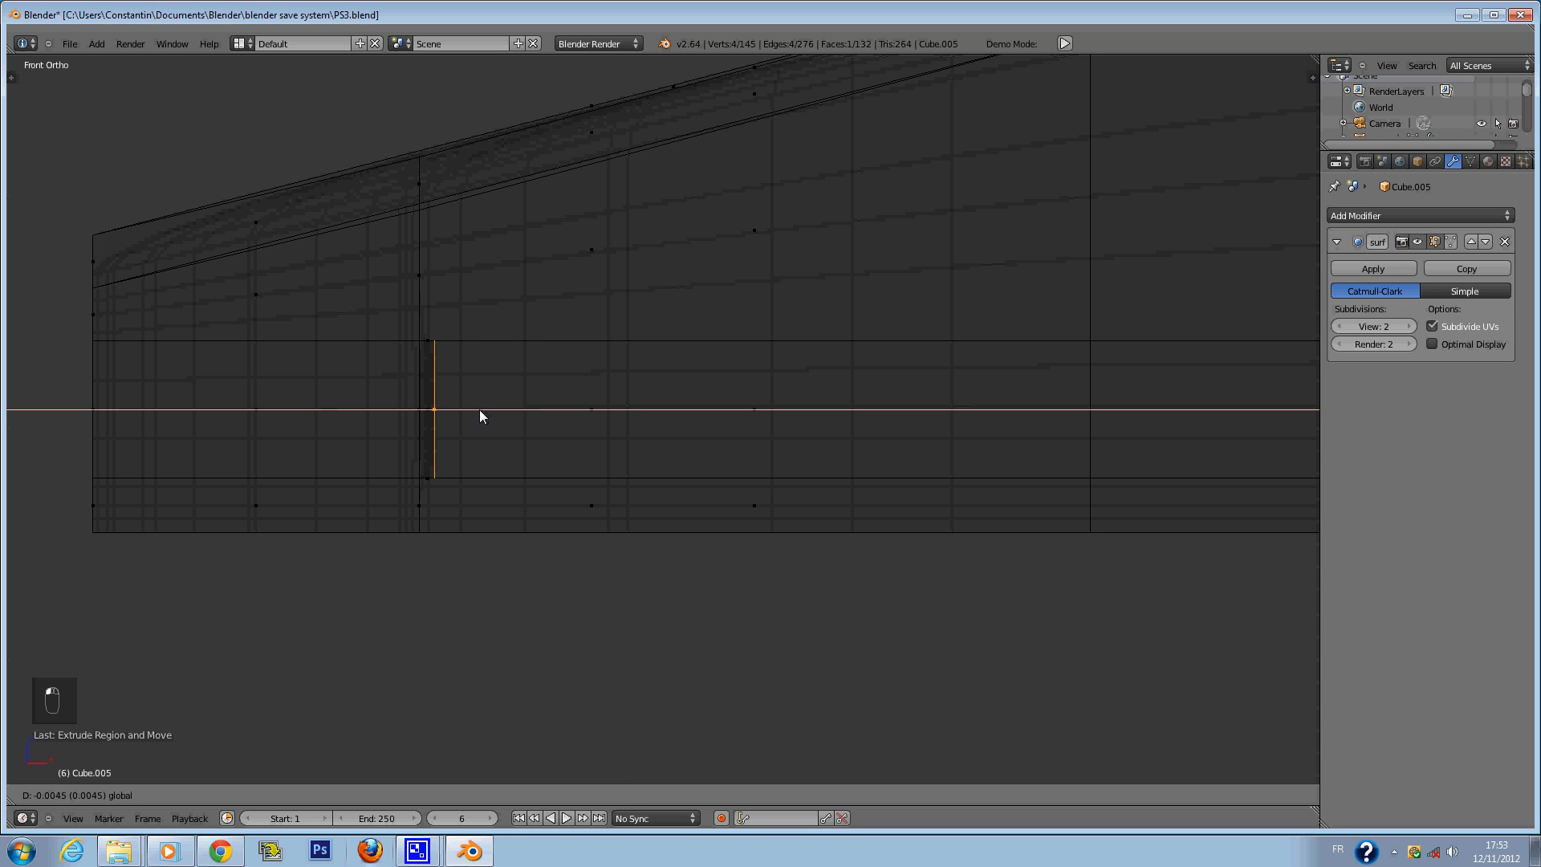
{"action": "left_click", "coordinate": [479, 410]}
{"action": "key", "text": "ctrl+z"}
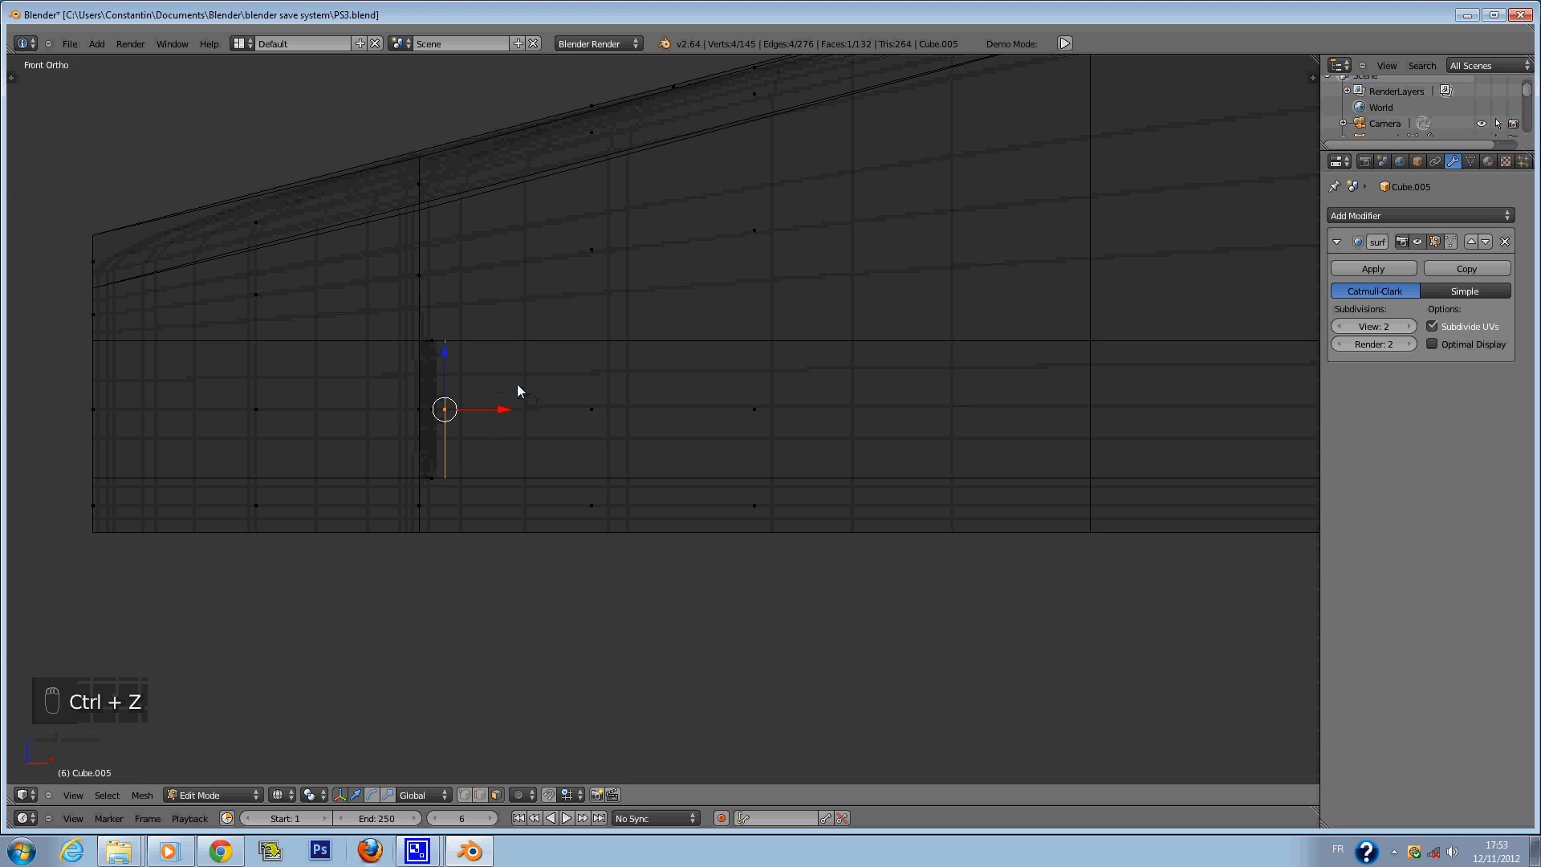
{"action": "key", "text": "ctrl+z"}
Extrude the wall face twice in place and move the newest face inward along X.
{"action": "key", "text": "e"}
{"action": "right_click", "coordinate": [515, 417]}
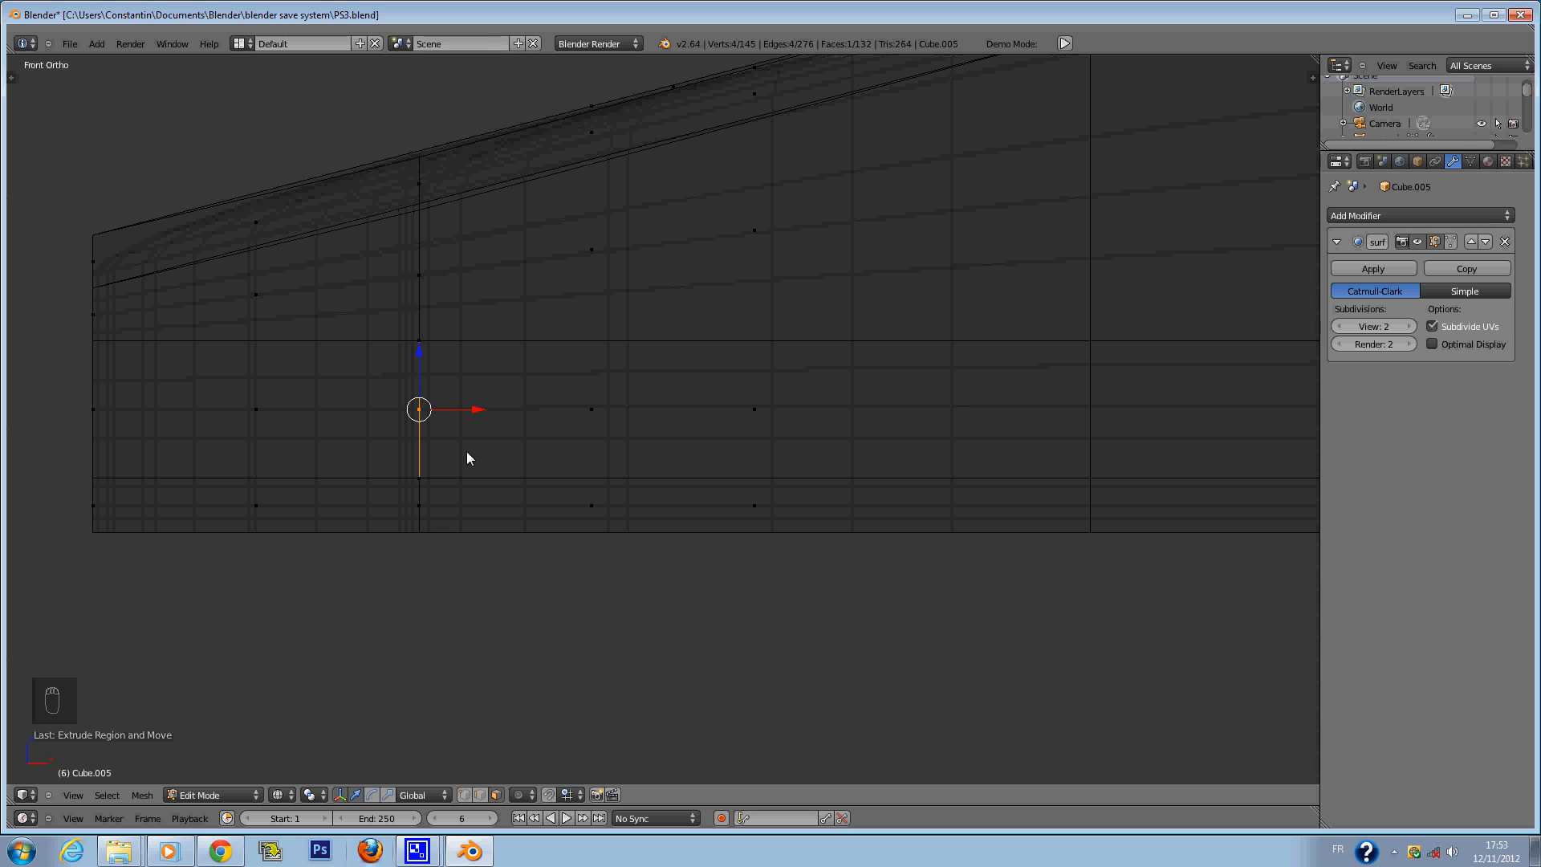
{"action": "key", "text": "e"}
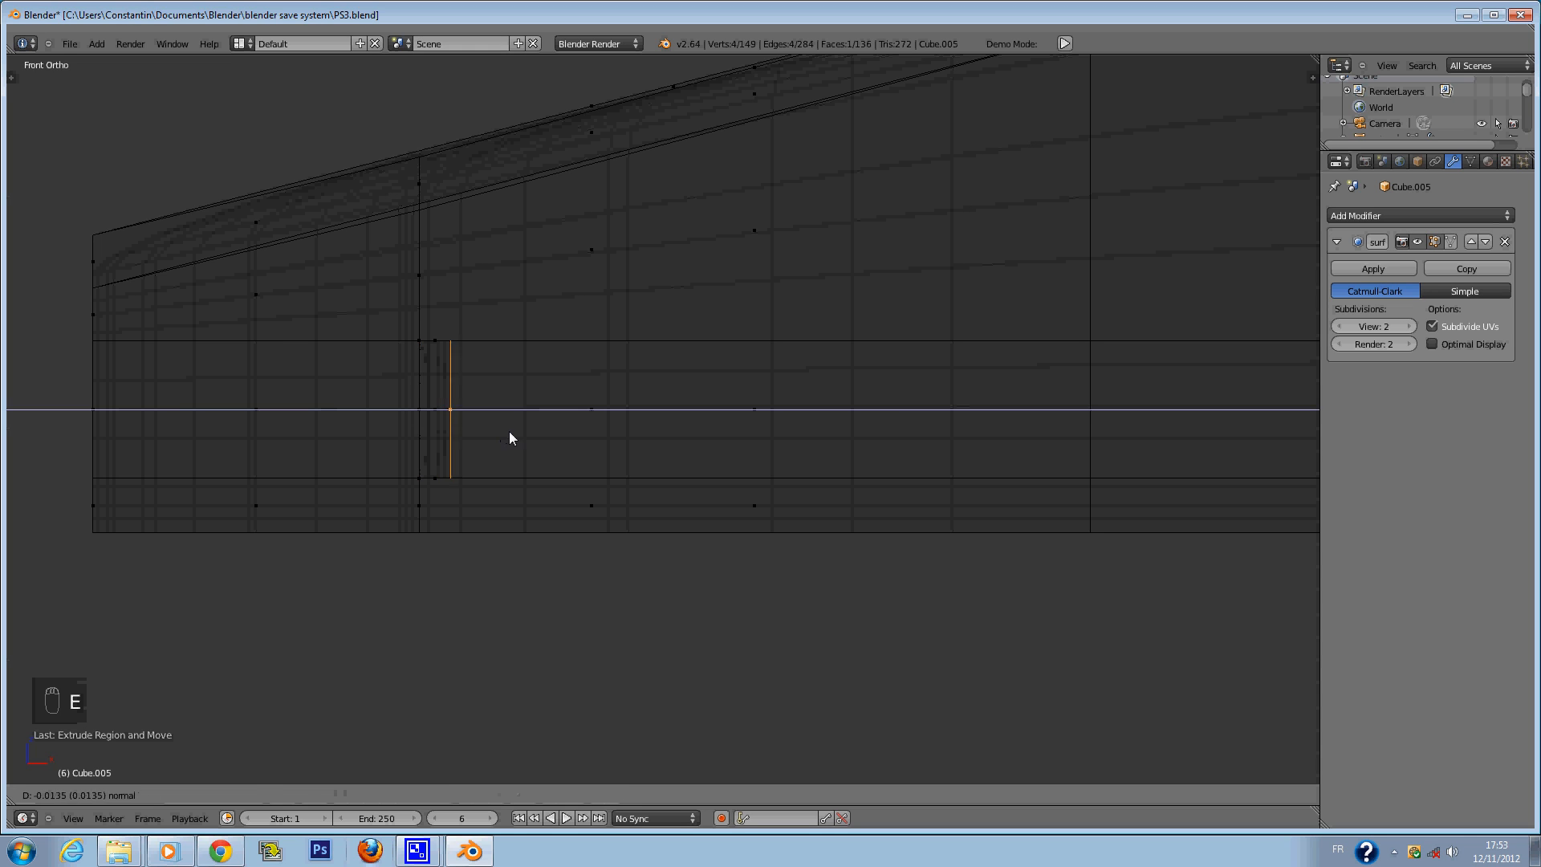
{"action": "right_click", "coordinate": [509, 432]}
{"action": "key", "text": "e"}
{"action": "left_click", "coordinate": [509, 424]}
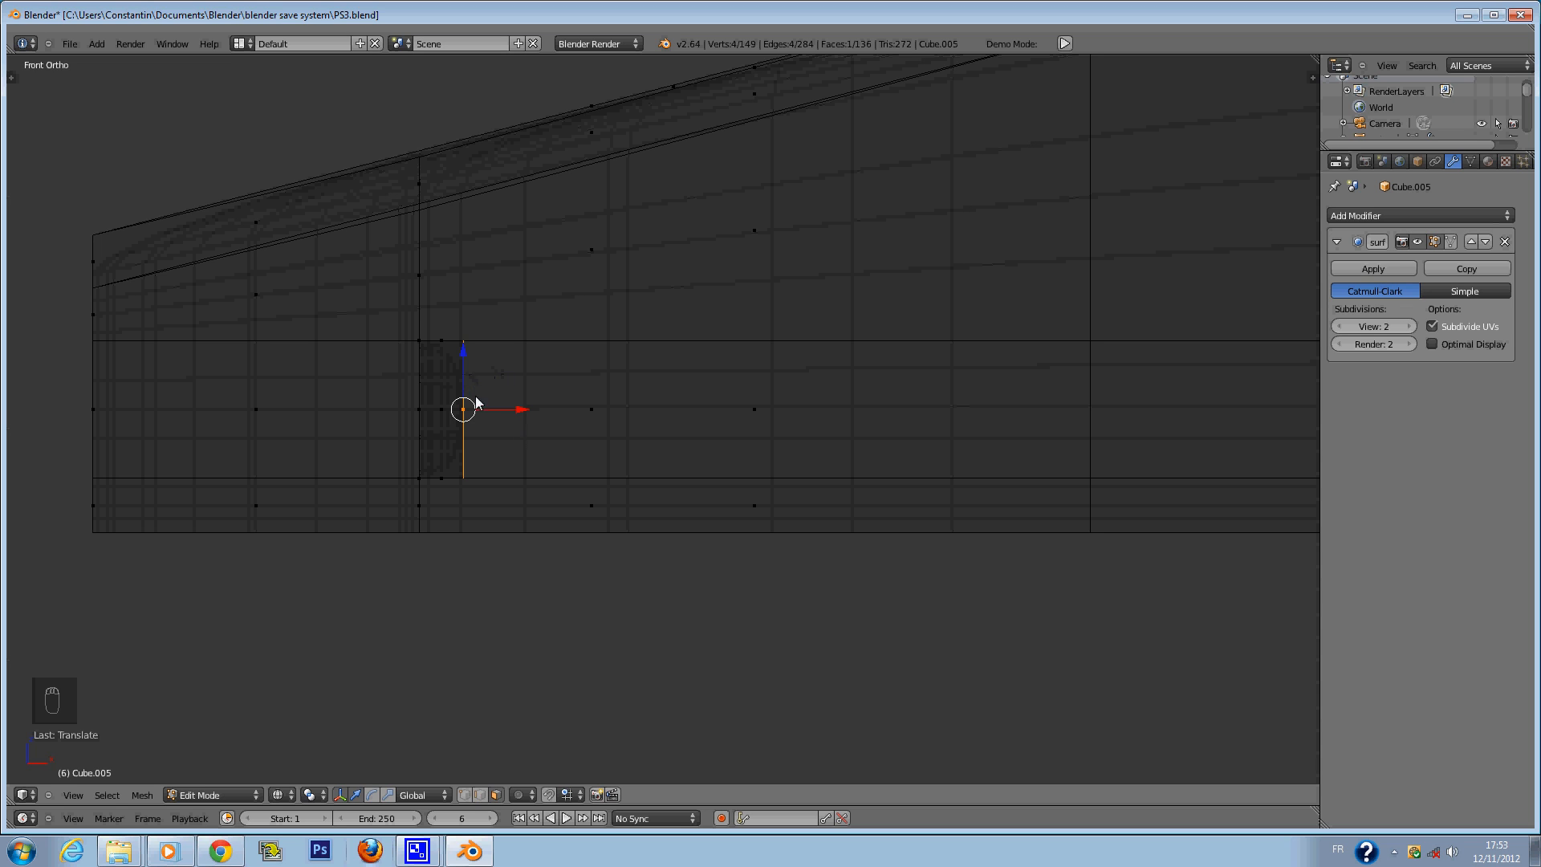
Extrude the inner face in place, scale it down slightly, and extrude the smaller face further inward.
{"action": "key", "text": "e"}
{"action": "key", "text": "s"}
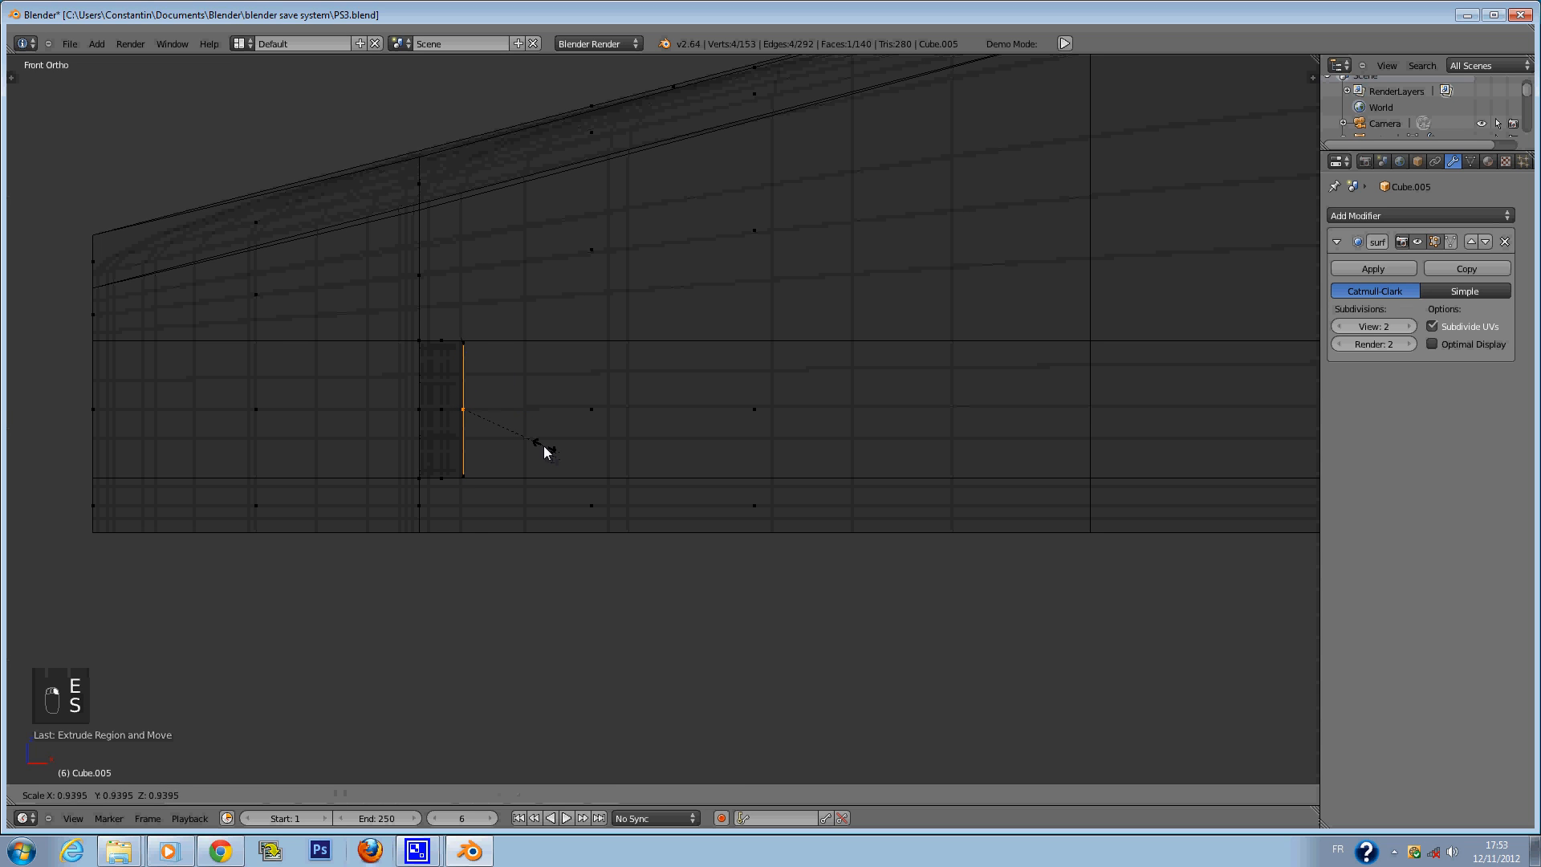
{"action": "left_click", "coordinate": [535, 436]}
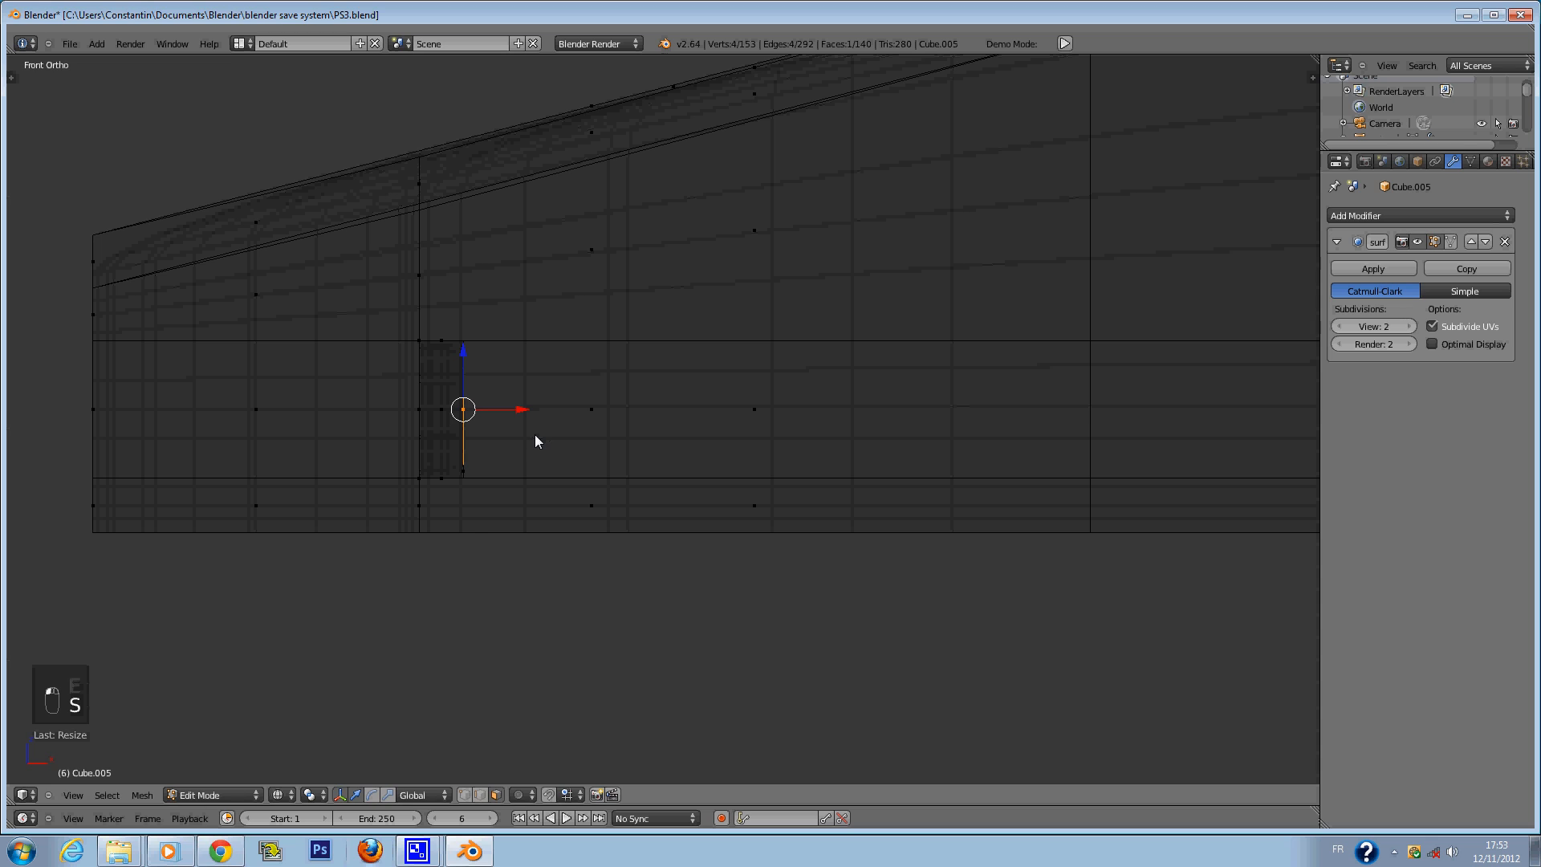
{"action": "key", "text": "e"}
{"action": "left_click", "coordinate": [565, 440]}
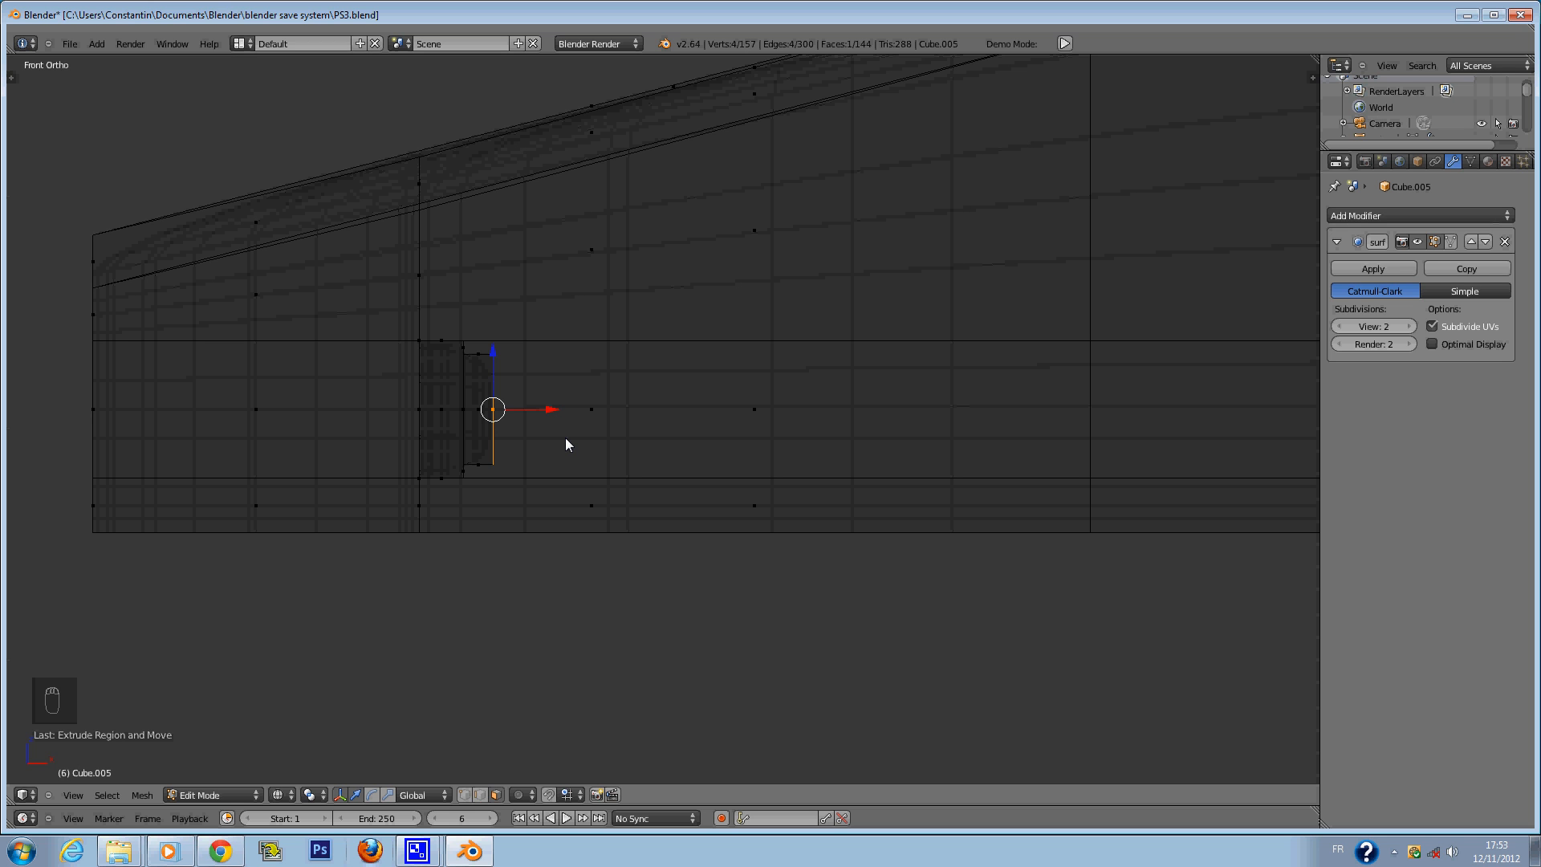
Extrude the innermost face of the side-wall recess in place and scale the new face down.
{"action": "key", "text": "Tab"}
{"action": "mouse_move", "coordinate": [581, 480]}
{"action": "middle_mouse_down"}
{"action": "mouse_move", "coordinate": [660, 489]}
{"action": "mouse_move", "coordinate": [639, 487]}
{"action": "middle_mouse_up"}
{"action": "key", "text": "z"}
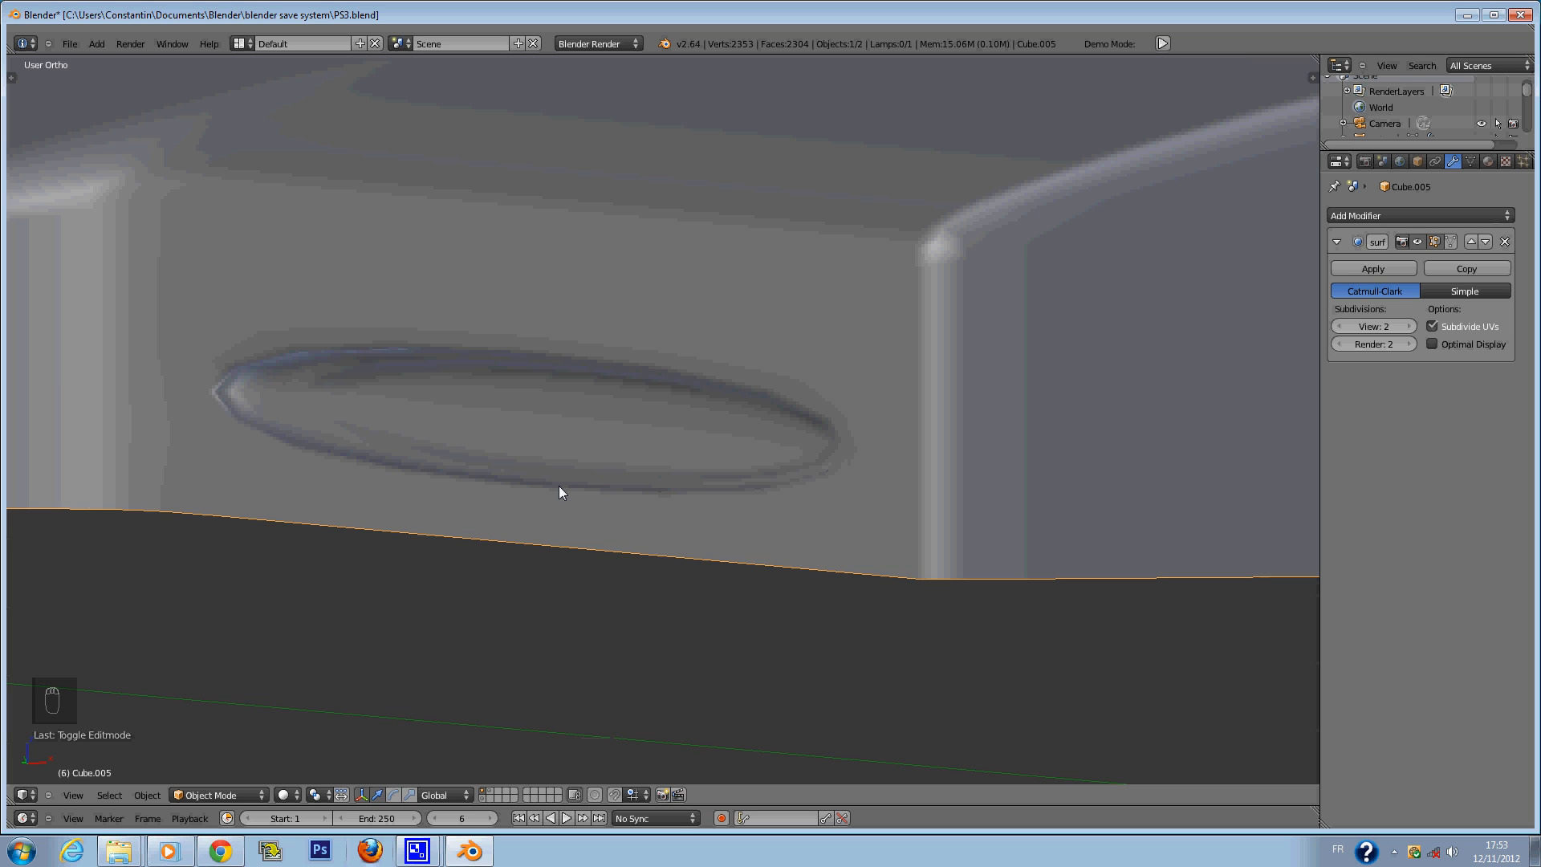
{"action": "key", "text": "KP_1"}
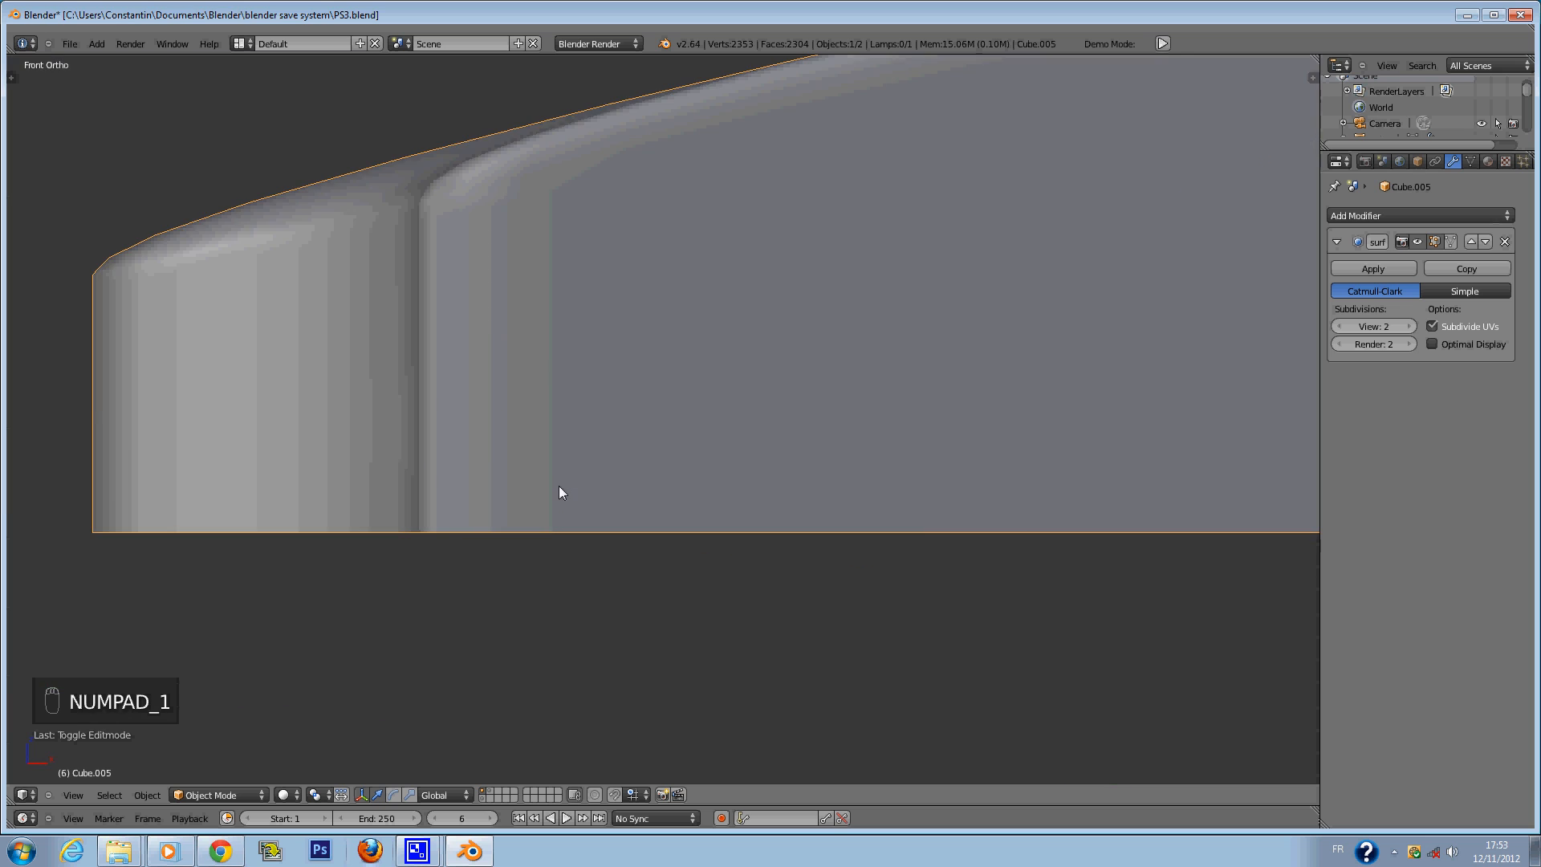
{"action": "key", "text": "z"}
{"action": "key", "text": "Tab"}
{"action": "key", "text": "e"}
{"action": "right_click", "coordinate": [562, 452]}
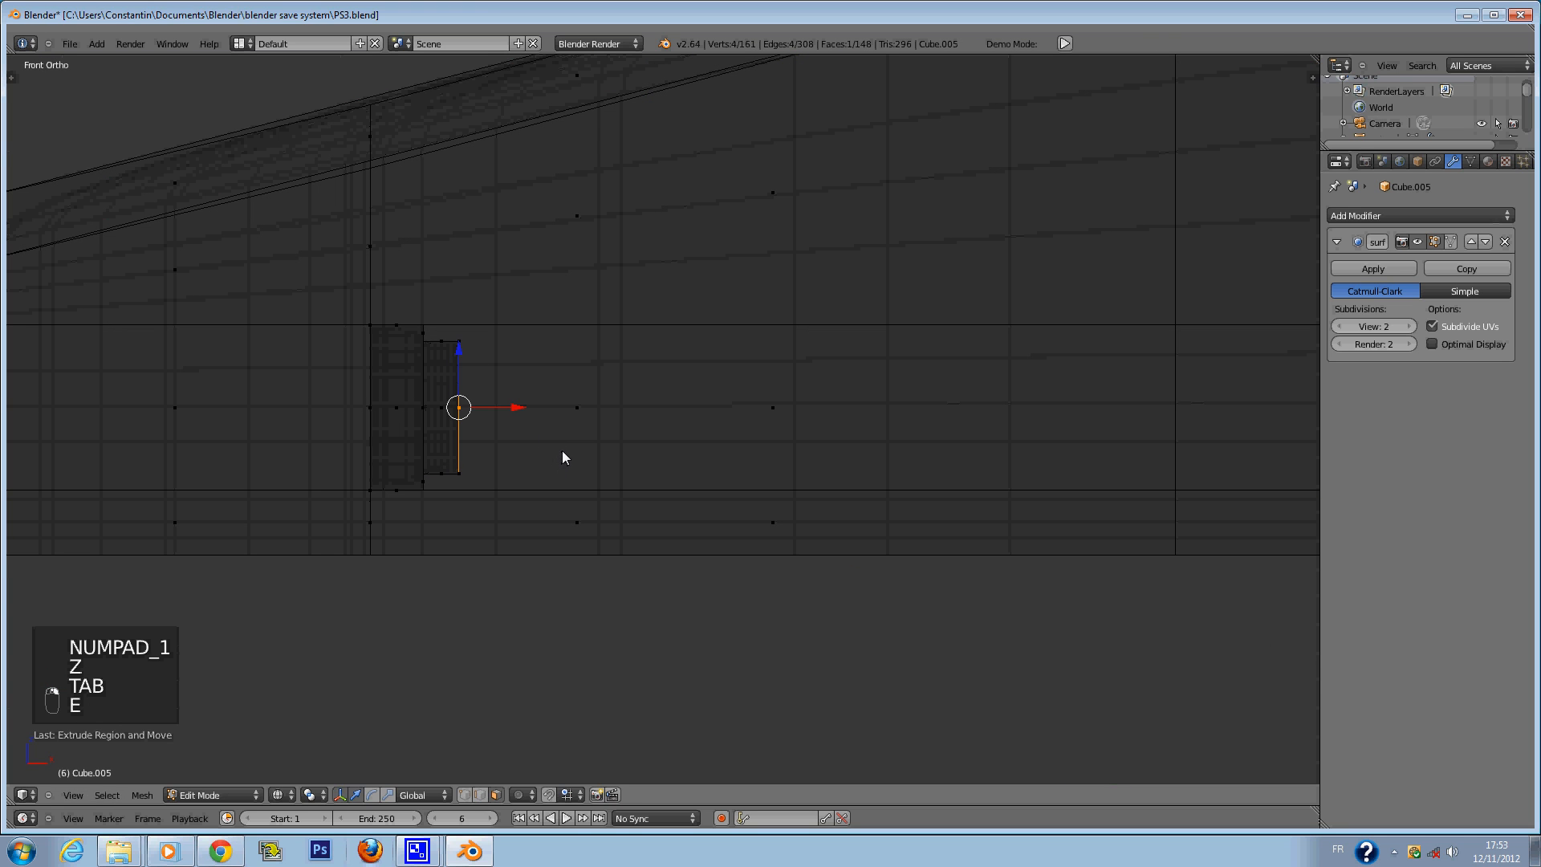
{"action": "key", "text": "s"}
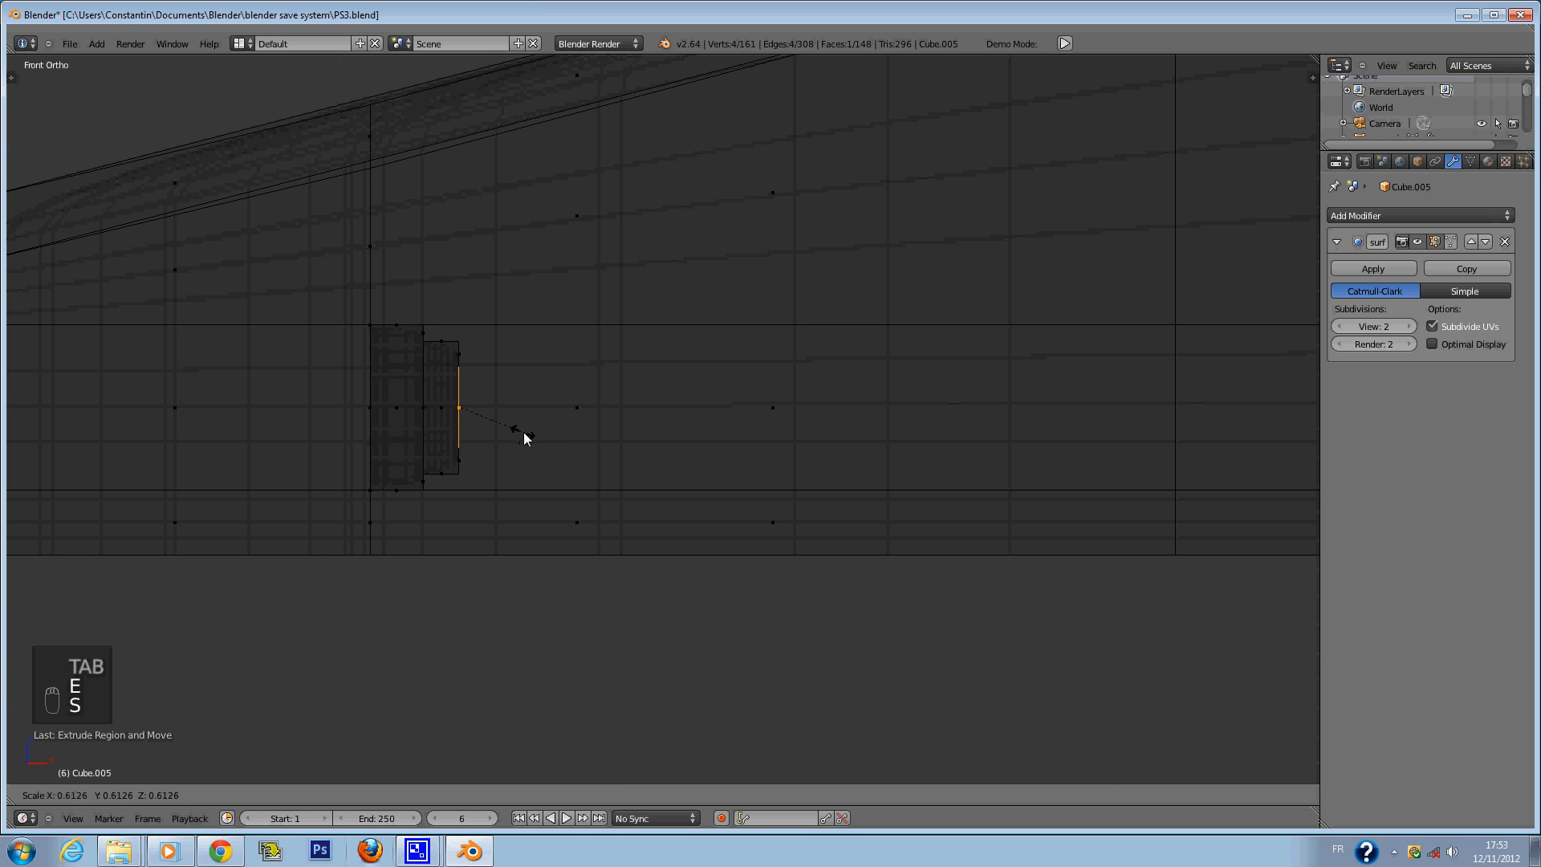
{"action": "left_click", "coordinate": [534, 440]}
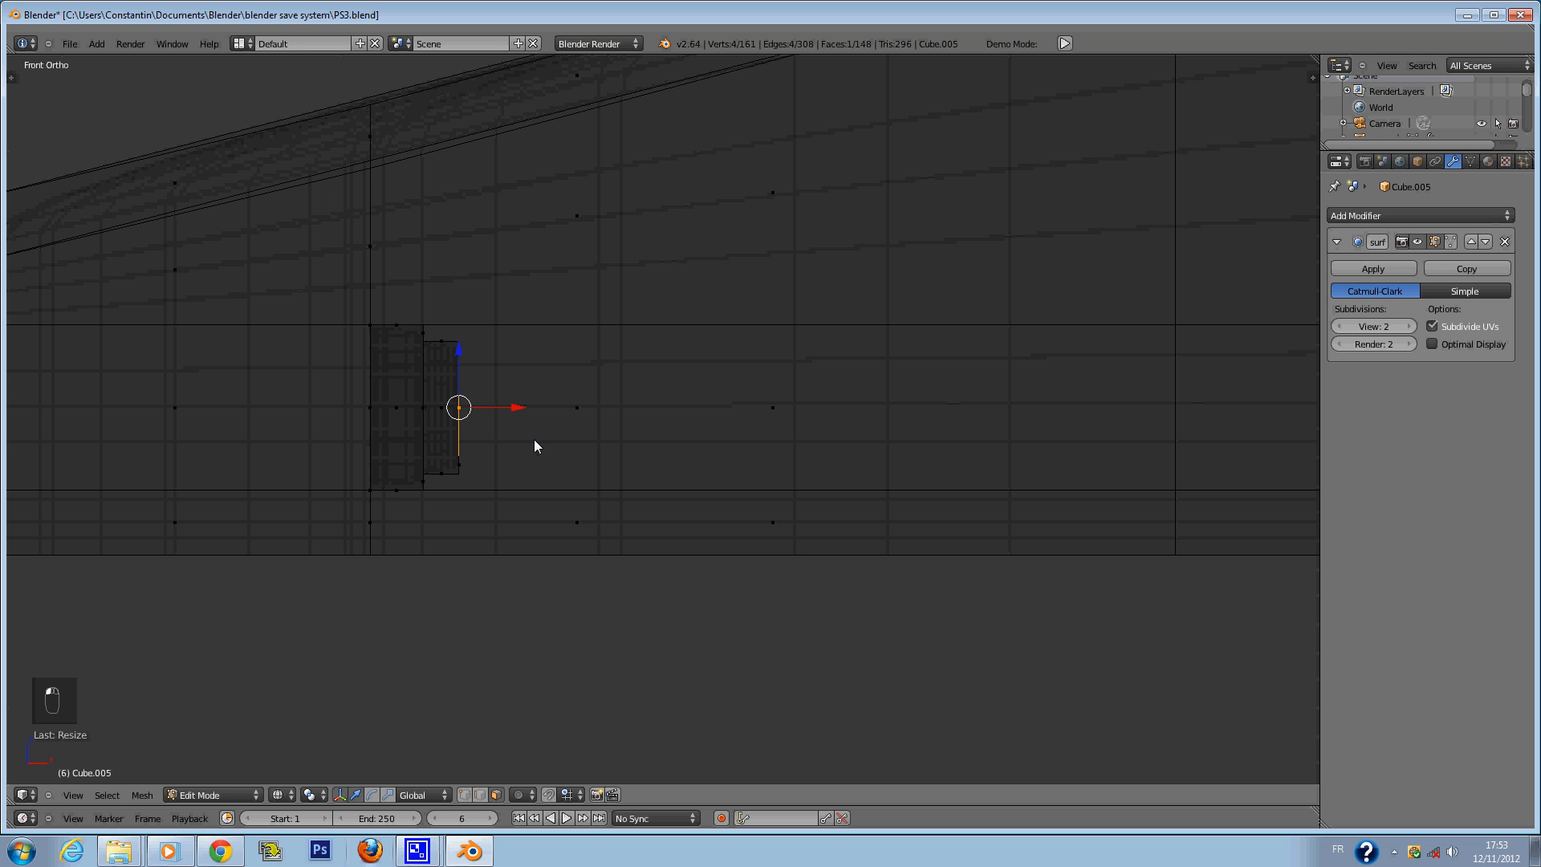
Check the smoothed recess in solid shading in Object Mode and save the file.
{"action": "key", "text": "z"}
{"action": "middle_click_drag", "start_coordinate": [534, 440], "coordinate": [652, 428]}
{"action": "key", "text": "Tab"}
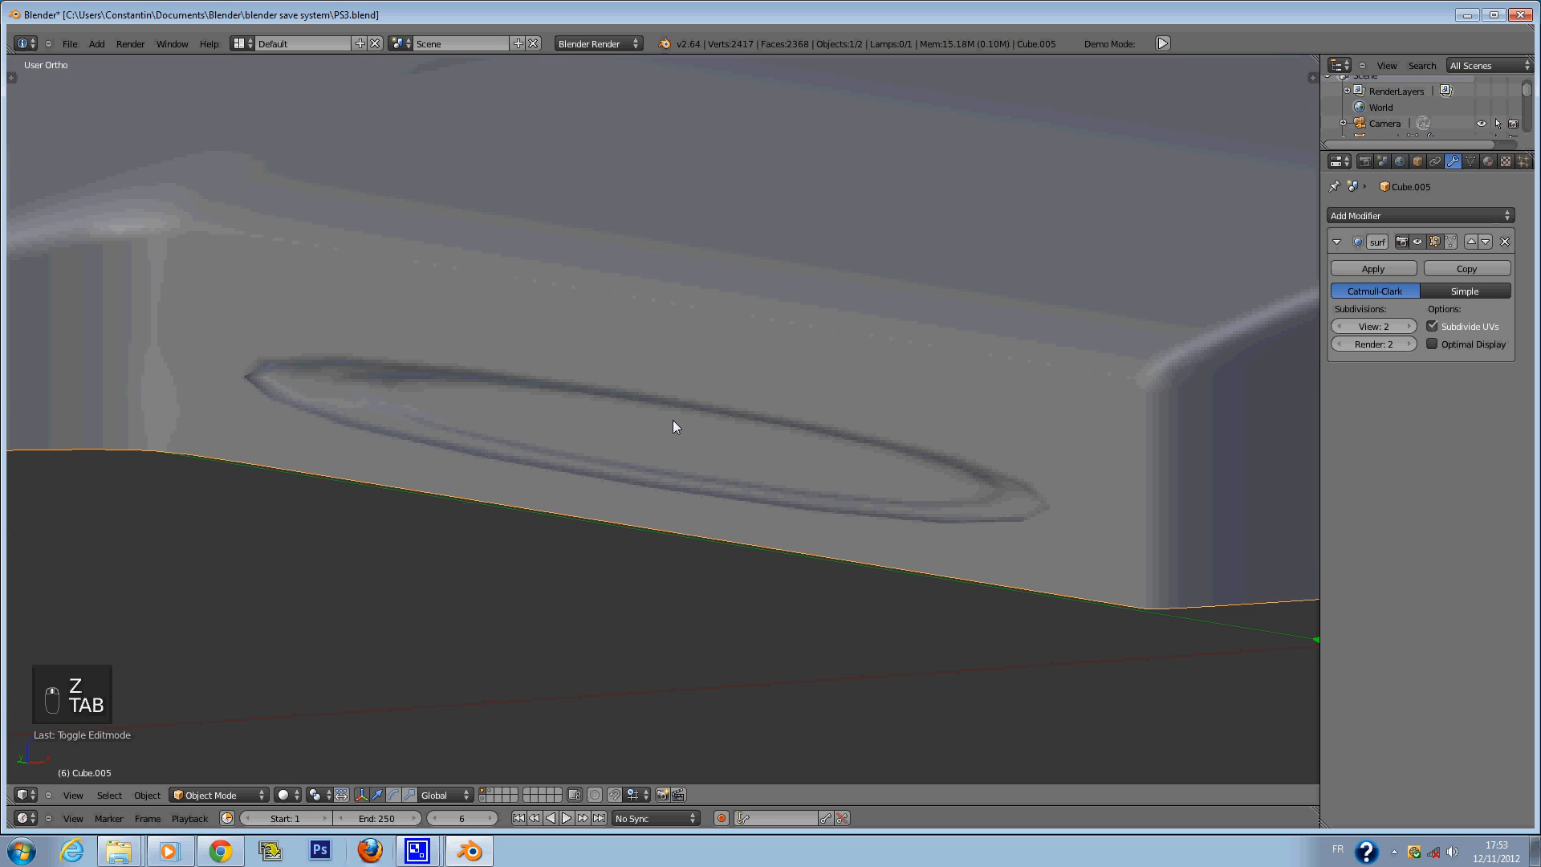
{"action": "key", "text": "ctrl+s"}
Add two loop cuts across the side wall, scale them apart along Y toward the recess ends, and save.
{"action": "key", "text": "KP_1"}
{"action": "key", "text": "ctrl+KP_3"}
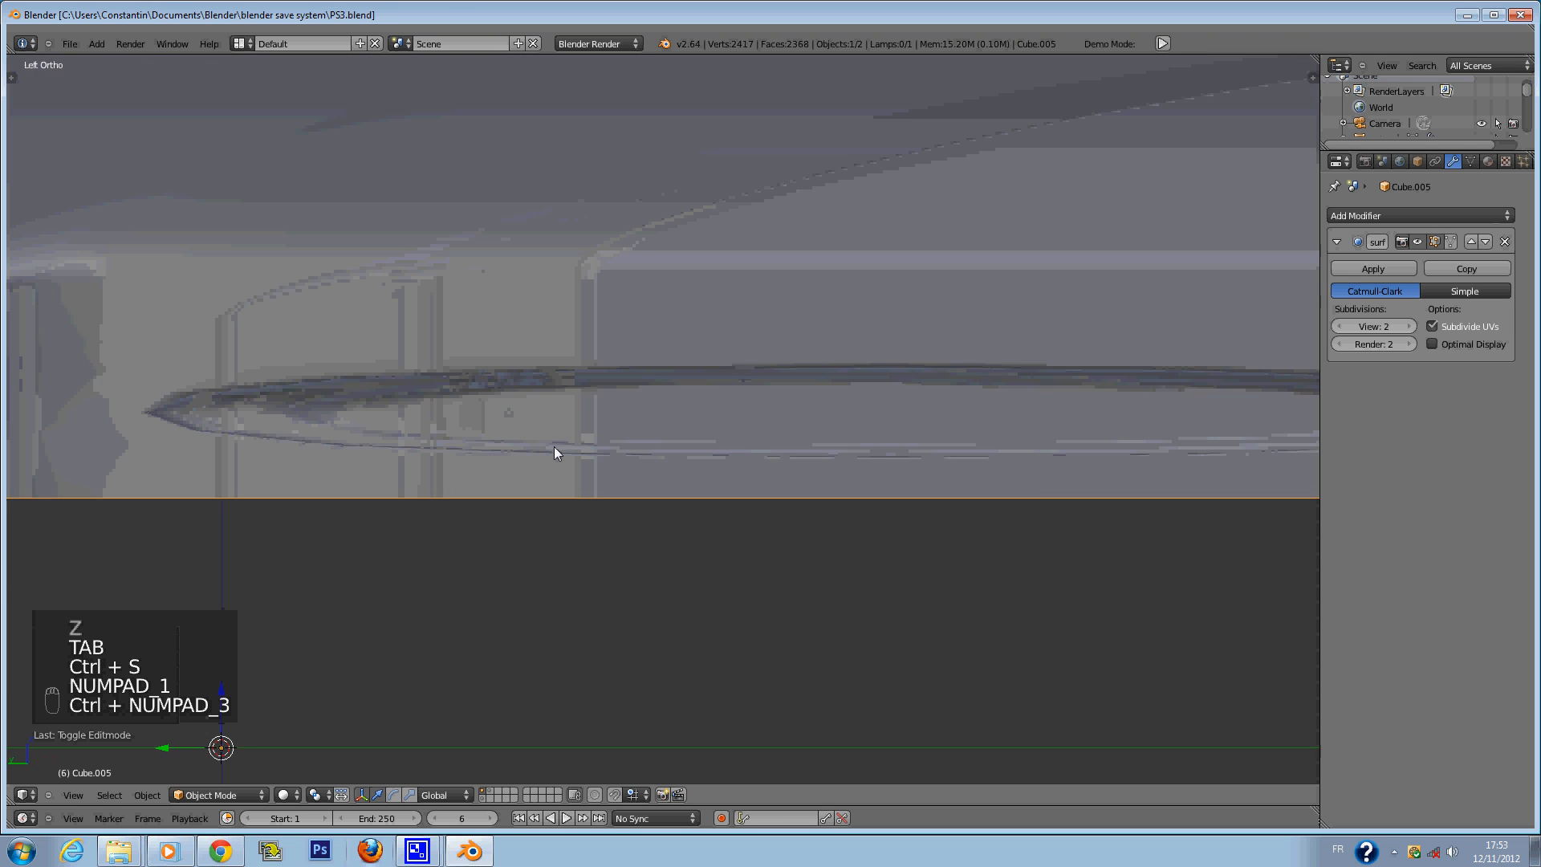
{"action": "scroll", "coordinate": [955, 333], "scroll_direction": "down", "scroll_amount": 5}
{"action": "scroll", "coordinate": [955, 333], "scroll_direction": "up", "scroll_amount": 5, "text": "ctrl"}
{"action": "key", "text": "Tab"}
{"action": "key", "text": "a"}
{"action": "key", "text": "a"}
{"action": "scroll", "coordinate": [707, 345], "scroll_direction": "up", "scroll_amount": 2}
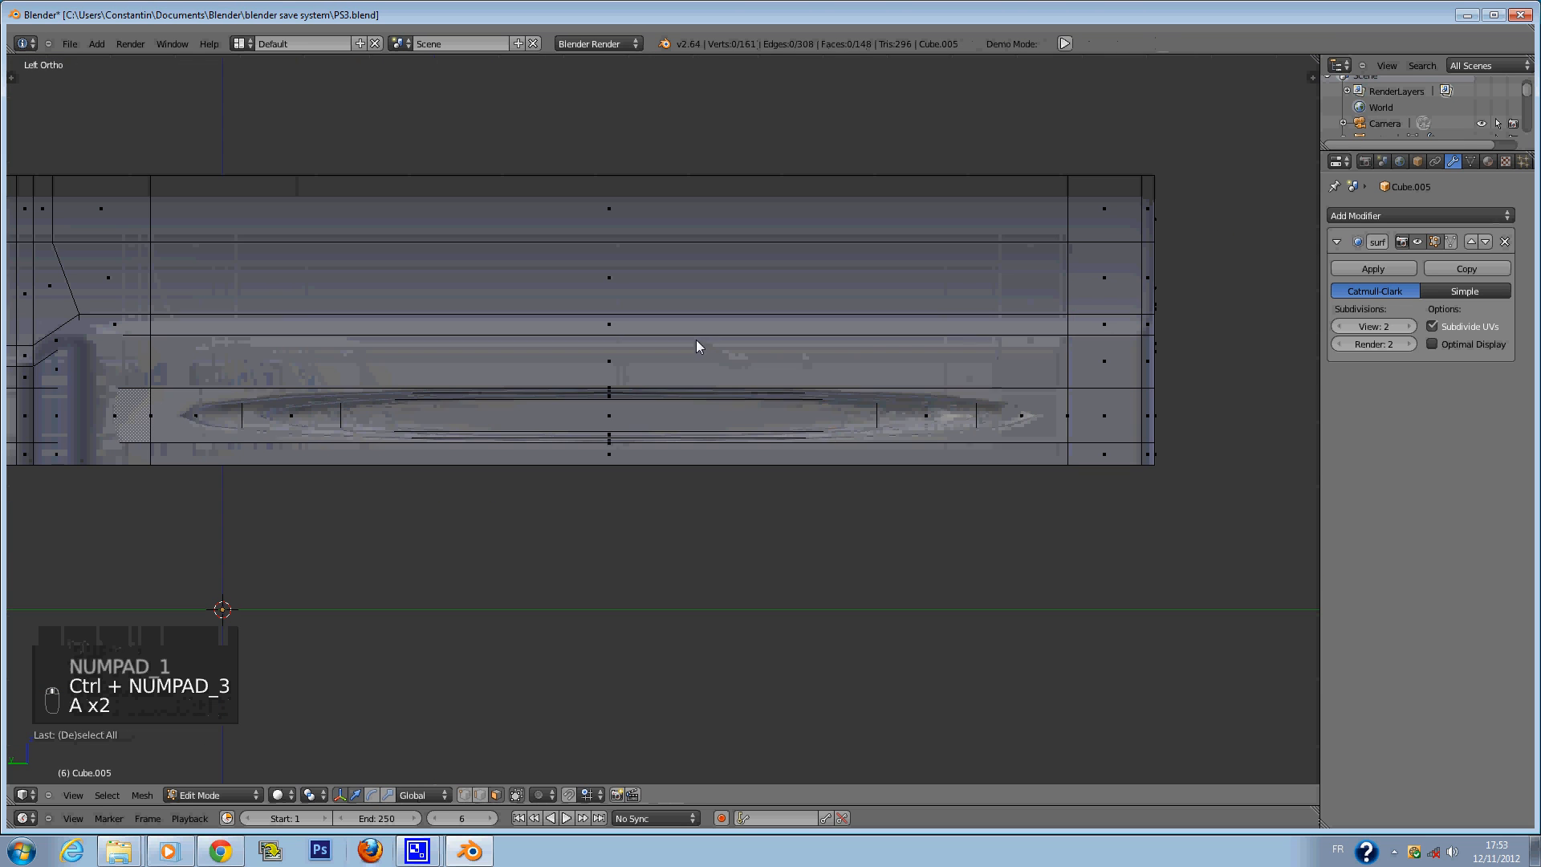
{"action": "key", "text": "ctrl+r"}
{"action": "scroll", "coordinate": [654, 330], "scroll_direction": "up", "scroll_amount": 1}
{"action": "left_click", "coordinate": [654, 330]}
{"action": "key", "text": "s"}
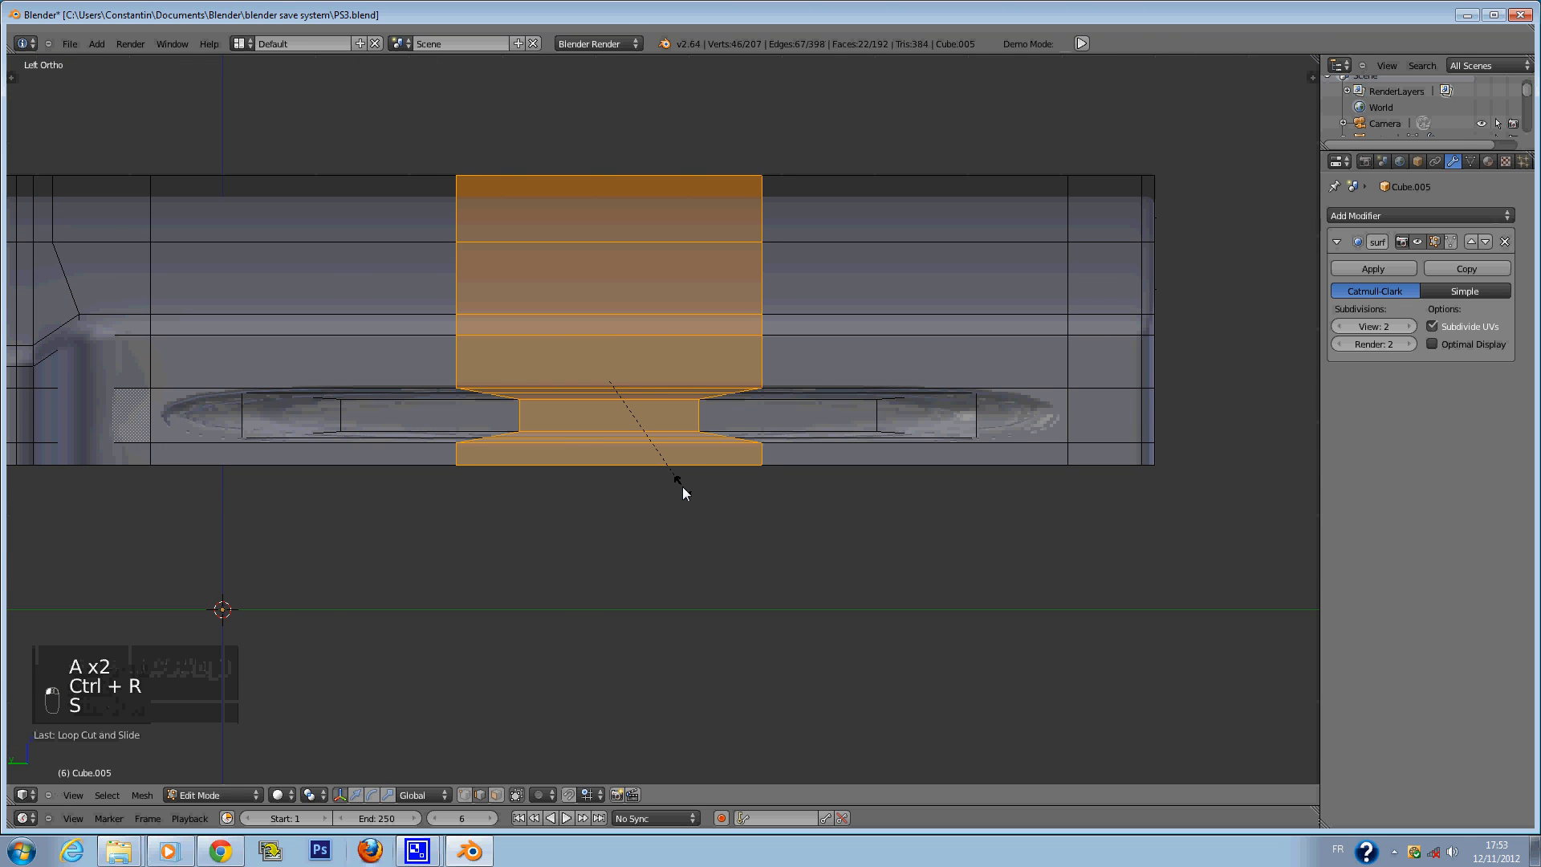
{"action": "key", "text": "y"}
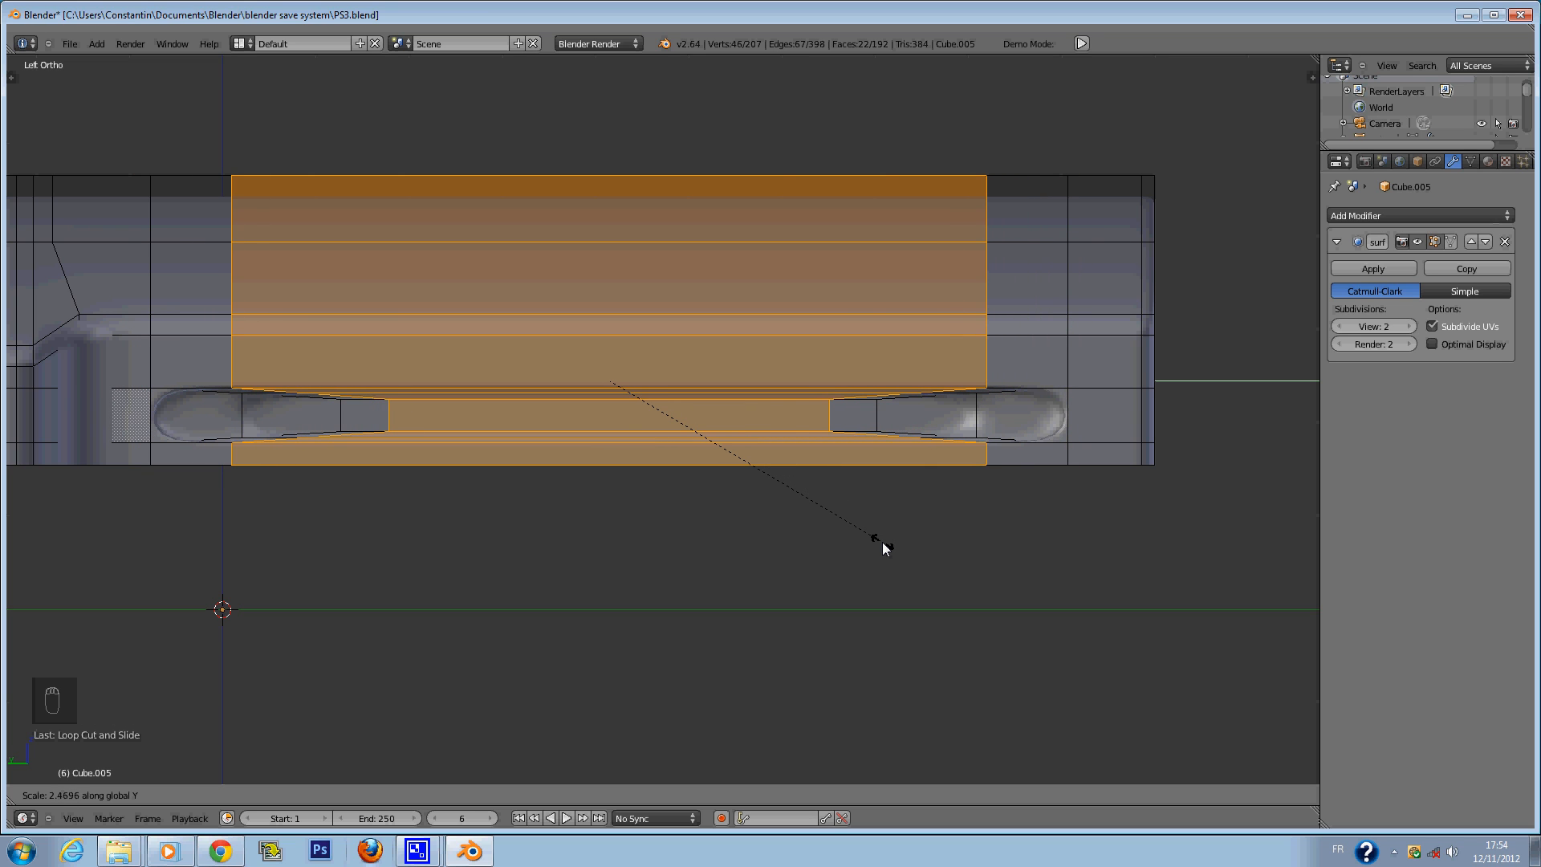
{"action": "left_click", "coordinate": [911, 549]}
{"action": "key", "text": "Tab"}
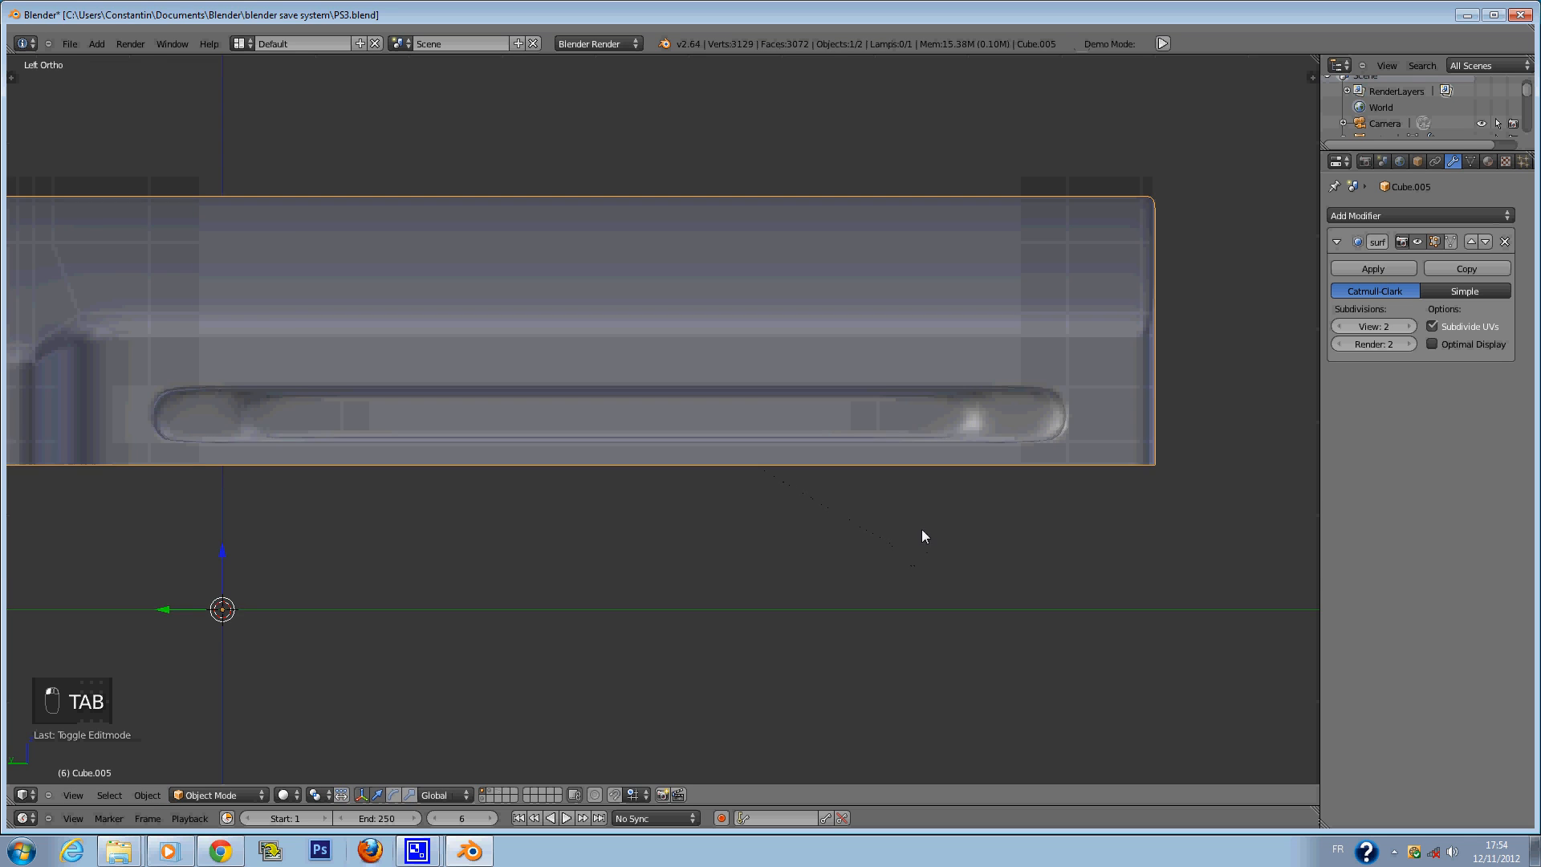
{"action": "key", "text": "Tab"}
{"action": "key", "text": "ctrl+s"}
Select the two small faces at the ends of the recess floor and scale them apart along Y by about 1.31.
{"action": "key", "text": "z"}
{"action": "key", "text": "a"}
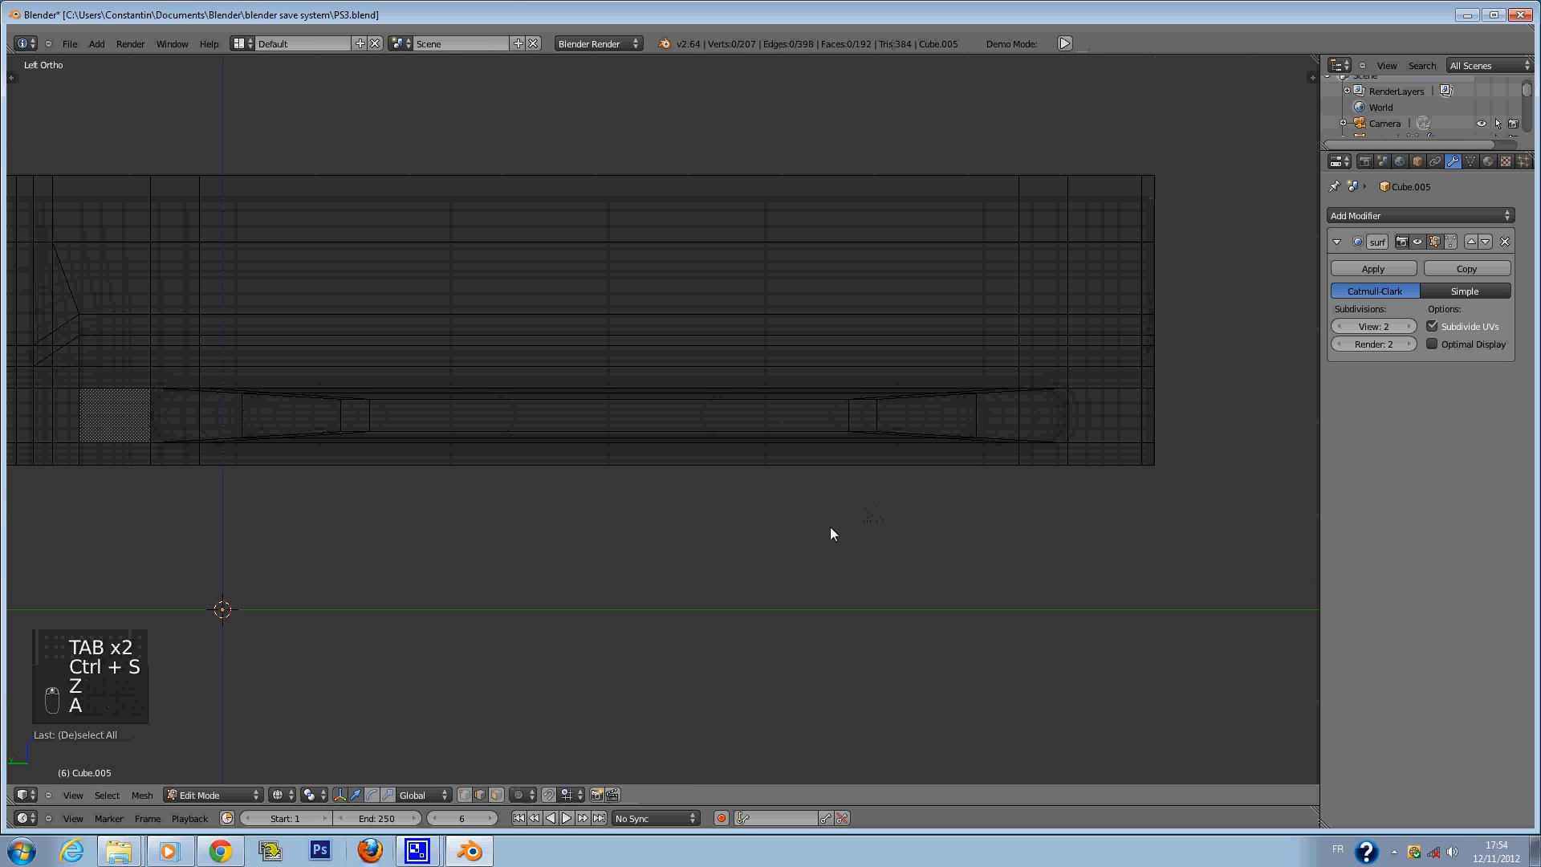
{"action": "key", "text": "c"}
{"action": "scroll", "coordinate": [354, 418], "scroll_direction": "up", "scroll_amount": 5}
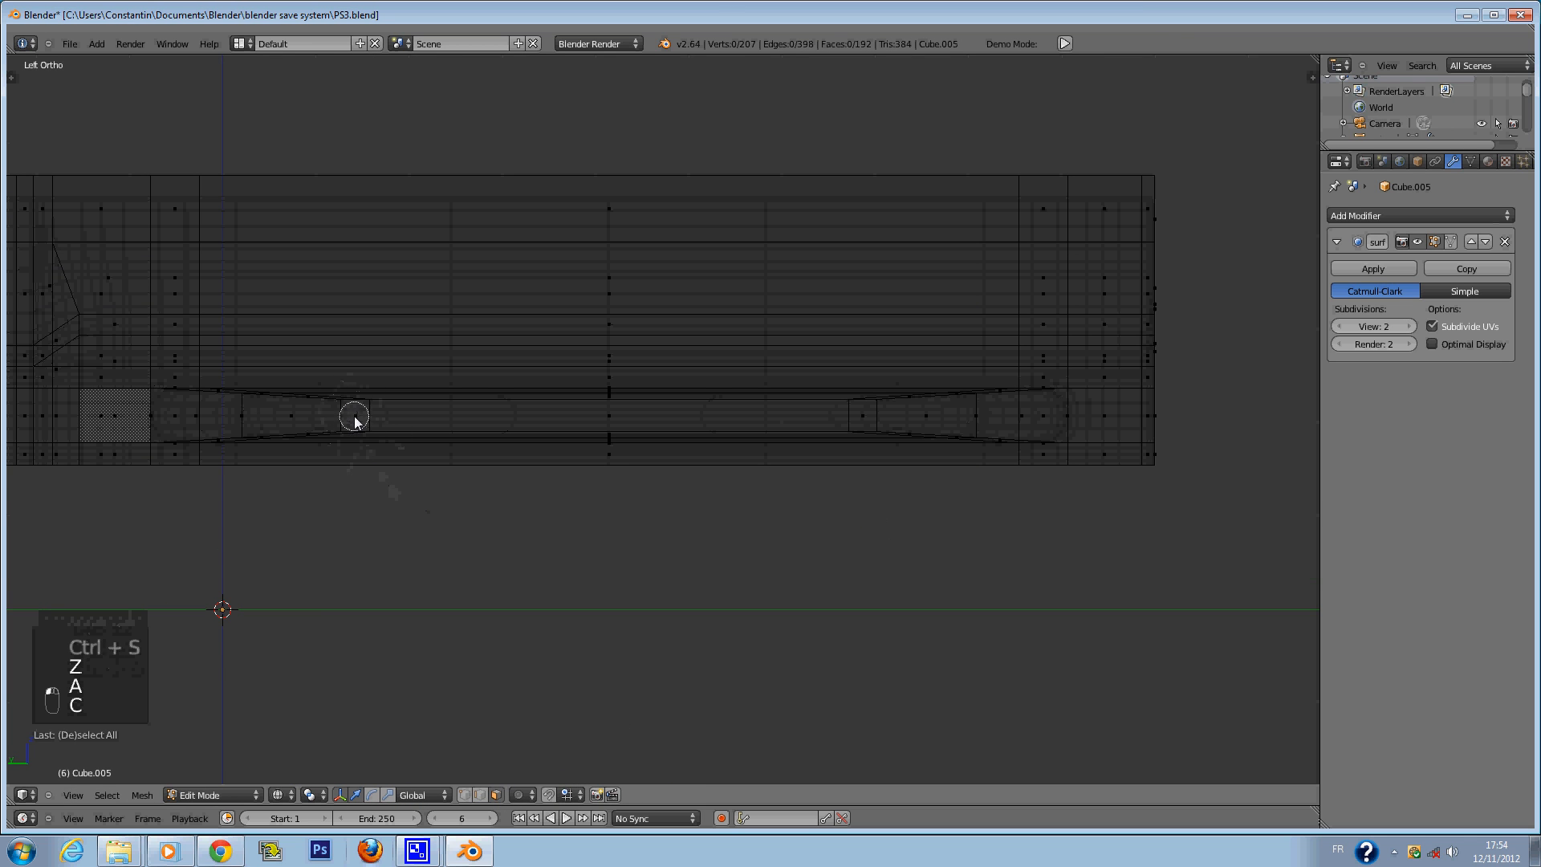
{"action": "left_click", "coordinate": [356, 418]}
{"action": "left_click", "coordinate": [866, 418]}
{"action": "right_click", "coordinate": [866, 421]}
{"action": "key", "text": "z"}
{"action": "key", "text": "s"}
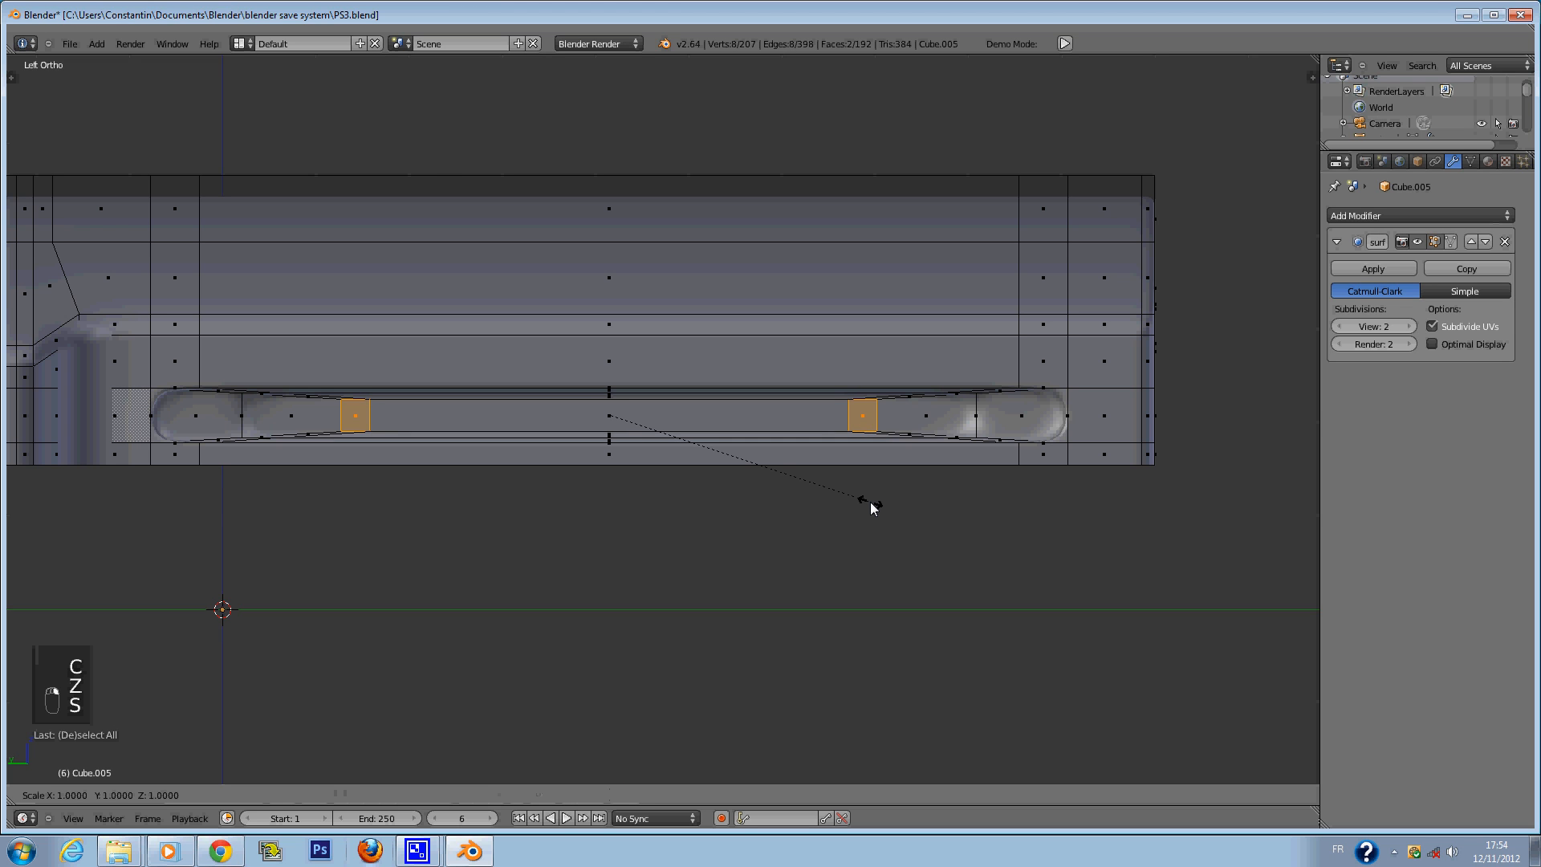
{"action": "key", "text": "y"}
{"action": "left_click", "coordinate": [953, 518]}
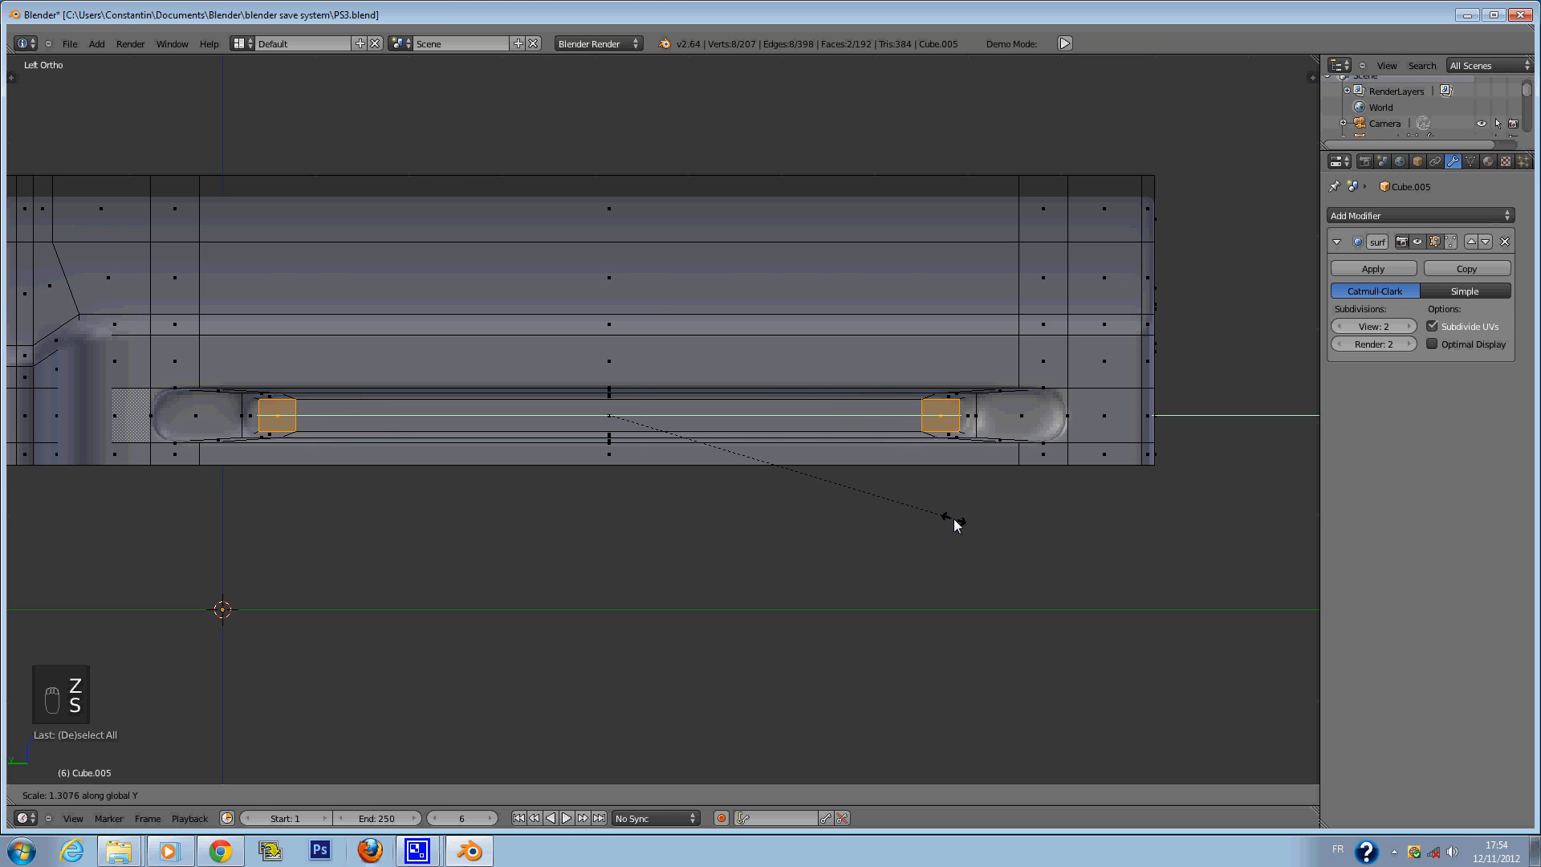
View the smoothed recess from an angle in Object Mode and save PS3.blend.
{"action": "key", "text": "Tab"}
{"action": "key", "text": "ctrl+s"}
{"action": "middle_click_drag", "start_coordinate": [943, 510], "coordinate": [725, 512]}
{"action": "key", "text": "ctrl+s"}
{"action": "key", "text": "ctrl+s"}
{"action": "key", "text": "ctrl+s"}
Select the inset side wall's vertical vertex column in front wireframe view, rotate it about 9°, and shift it outward along X.
{"action": "key", "text": "KP_1"}
{"action": "key", "text": "z"}
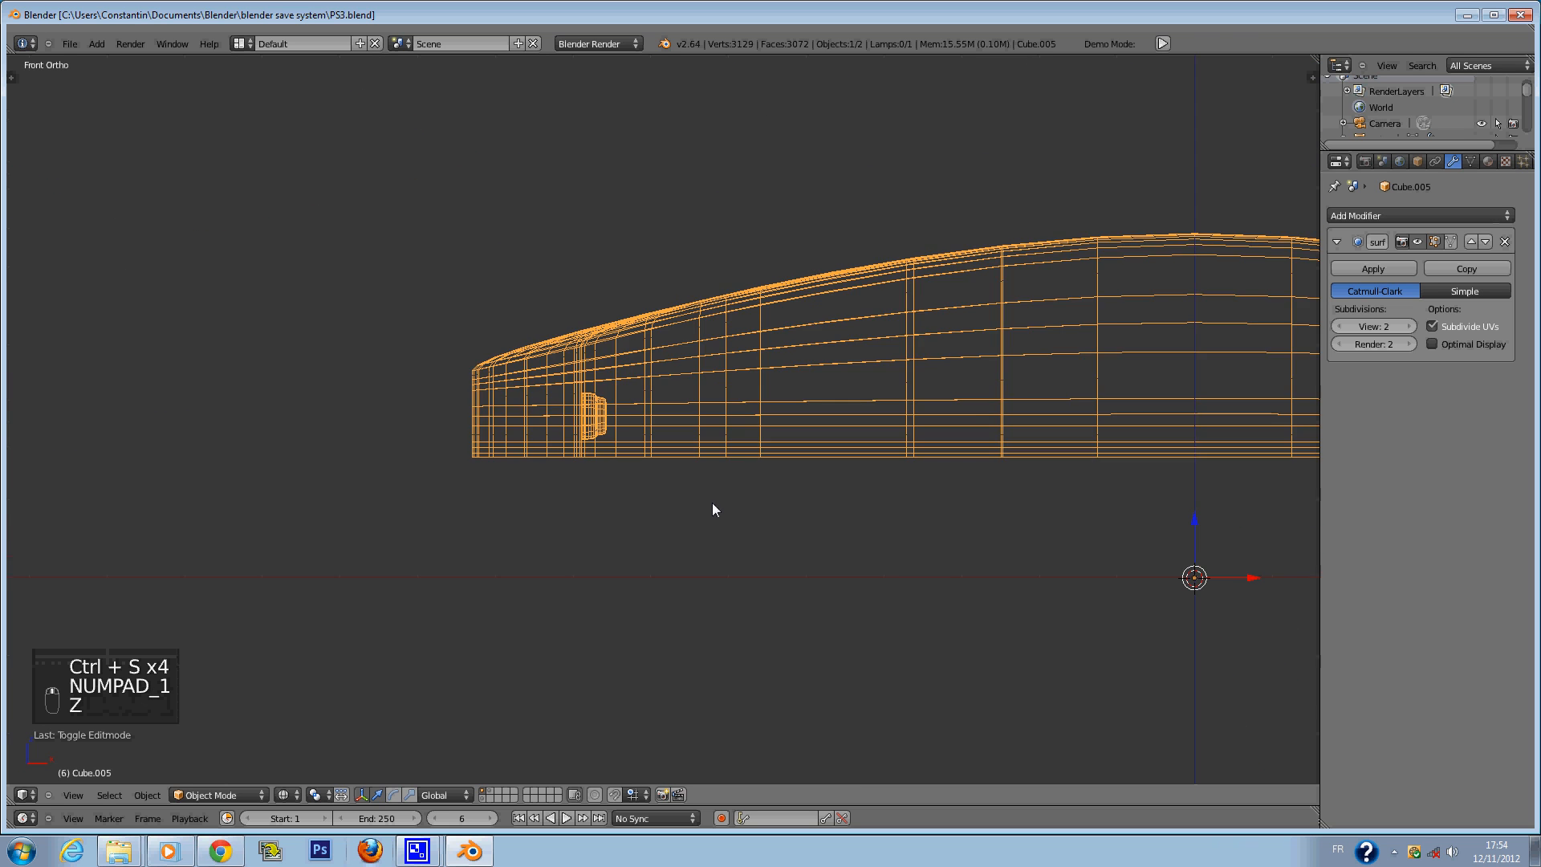
{"action": "key", "text": "Tab"}
{"action": "key", "text": "ctrl+s"}
{"action": "key", "text": "a"}
{"action": "scroll", "coordinate": [565, 620], "scroll_direction": "up", "scroll_amount": 2}
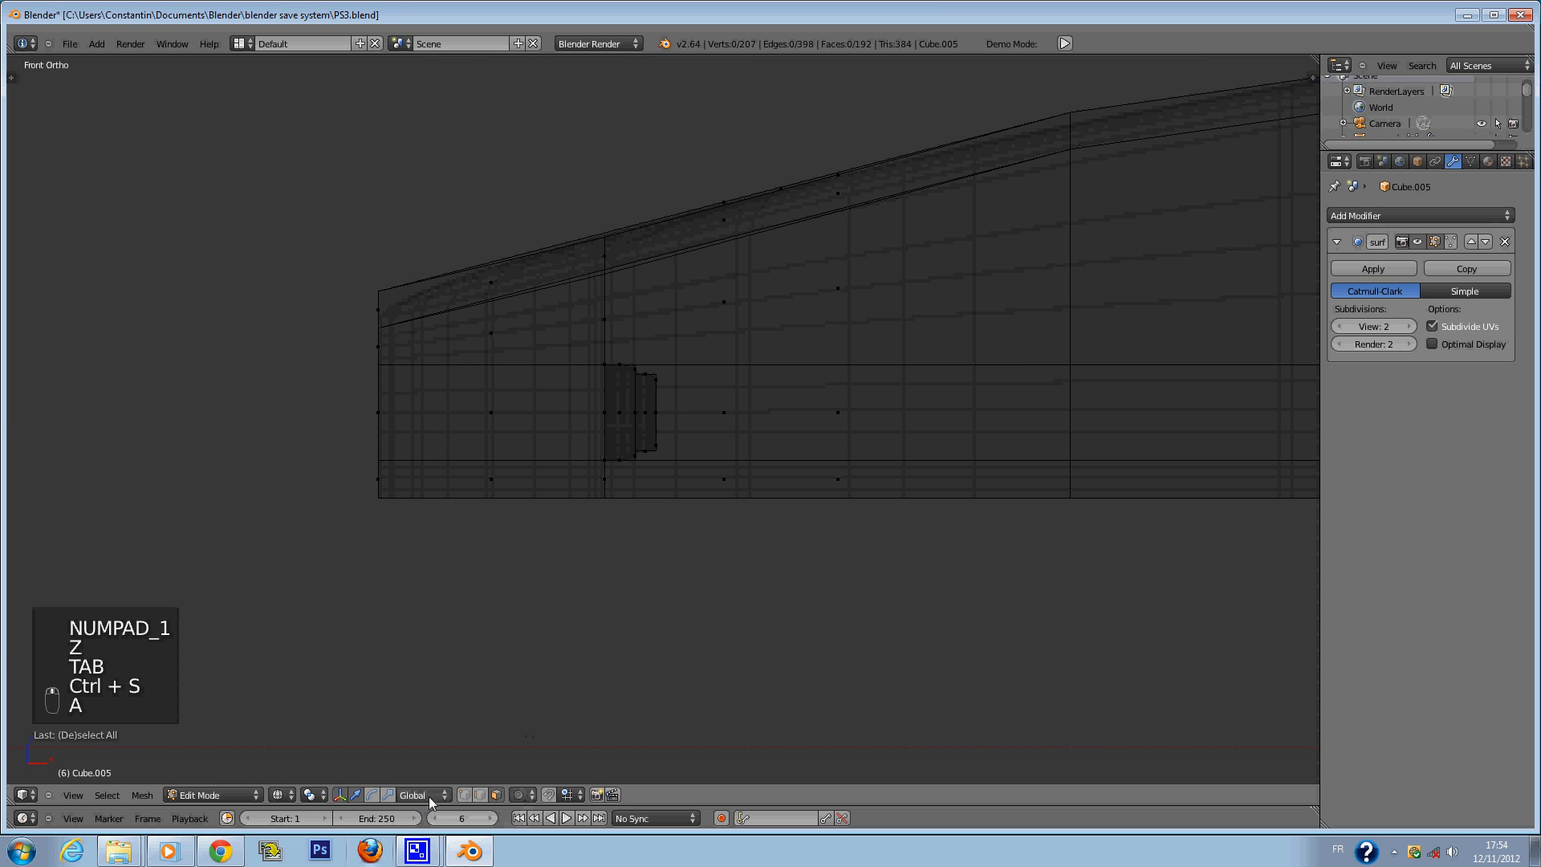
{"action": "key", "text": "c"}
{"action": "mouse_move", "coordinate": [556, 467]}
{"action": "left_mouse_down"}
{"action": "mouse_move", "coordinate": [595, 465]}
{"action": "mouse_move", "coordinate": [599, 505]}
{"action": "mouse_move", "coordinate": [613, 252]}
{"action": "left_mouse_up"}
{"action": "key", "text": "Escape"}
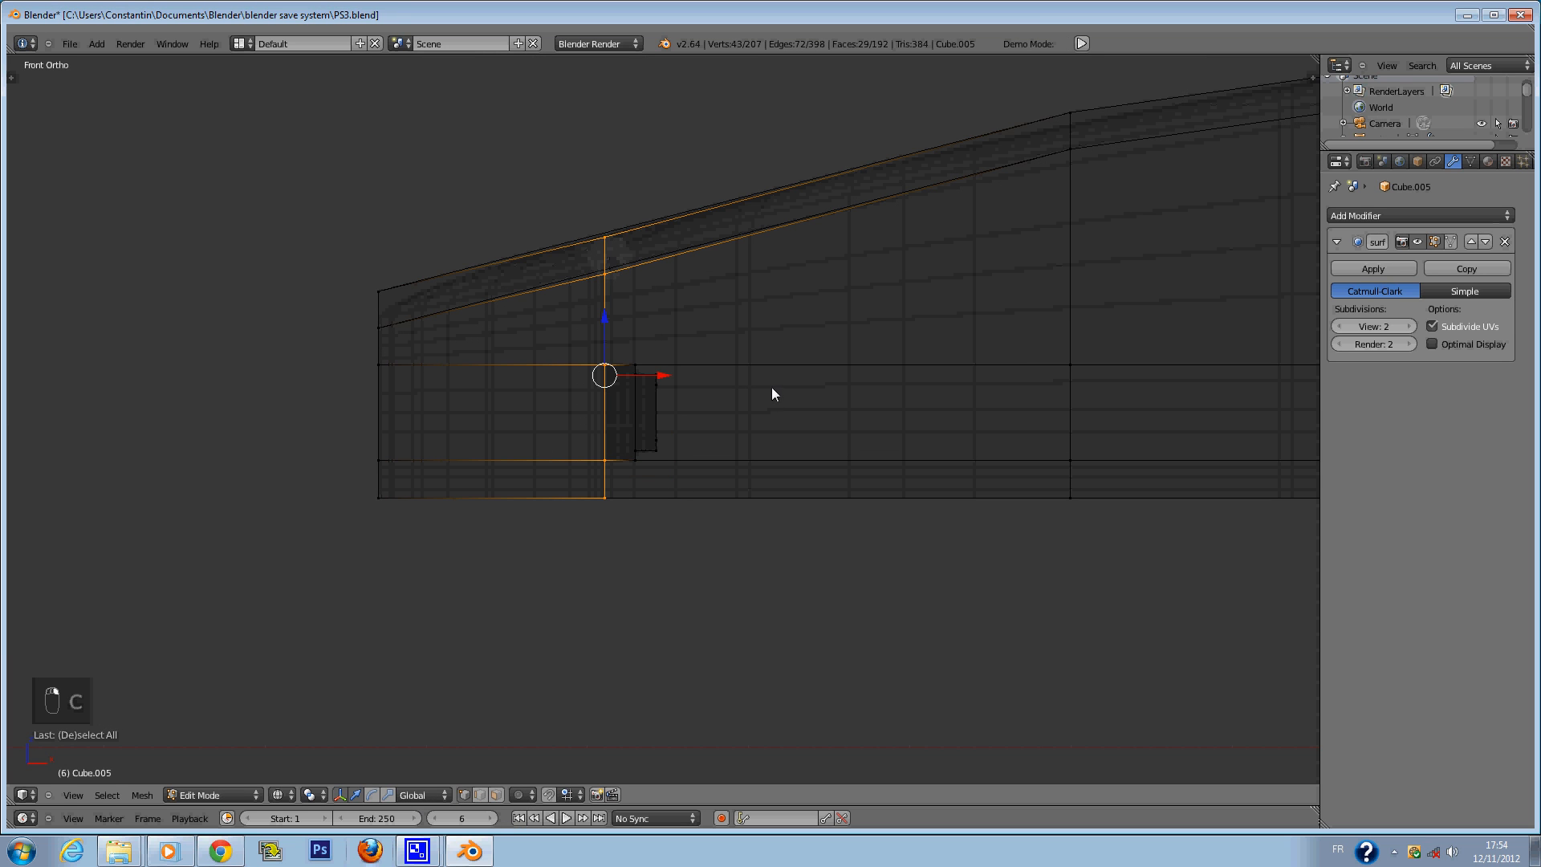
{"action": "key", "text": "r"}
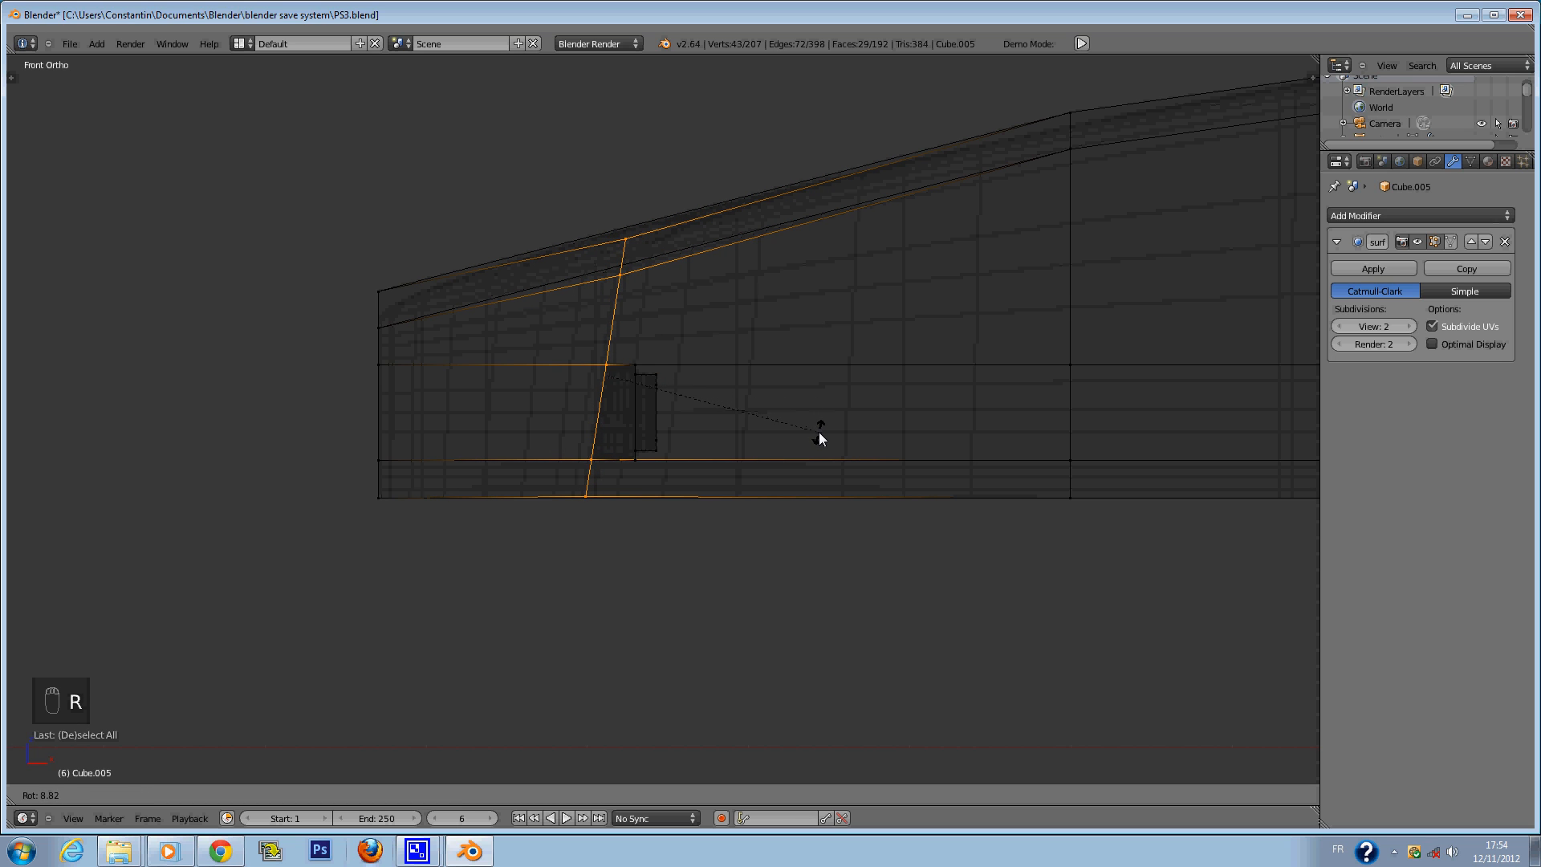
{"action": "left_click", "coordinate": [823, 440]}
{"action": "left_click_drag", "start_coordinate": [640, 384], "coordinate": [622, 379]}
{"action": "key", "text": "z"}
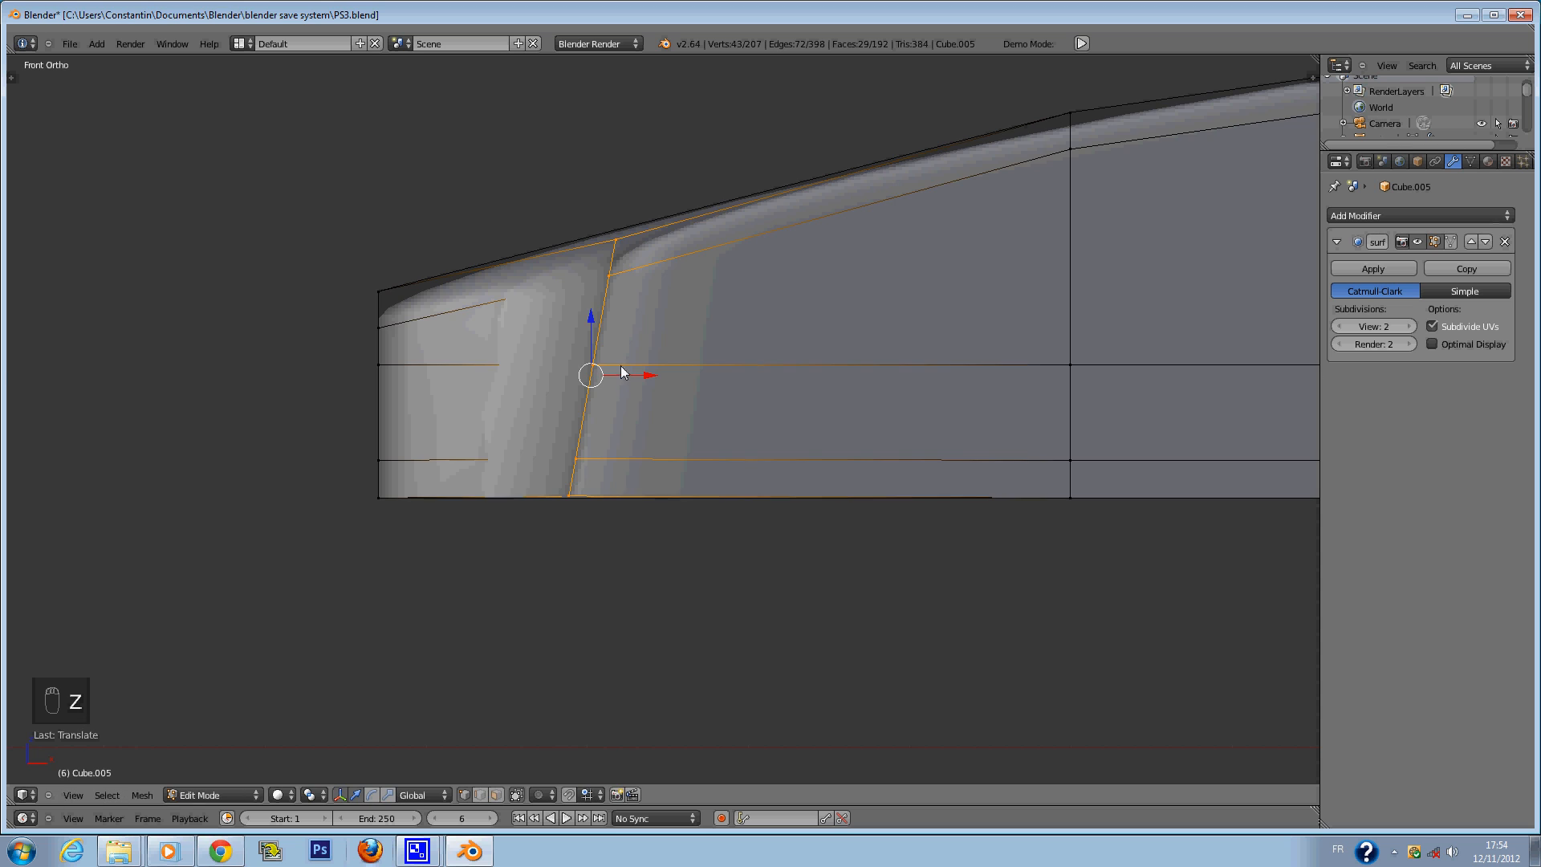
Raise only the top vertices of the tilted side wall slightly along Z and save the file.
{"action": "key", "text": "z"}
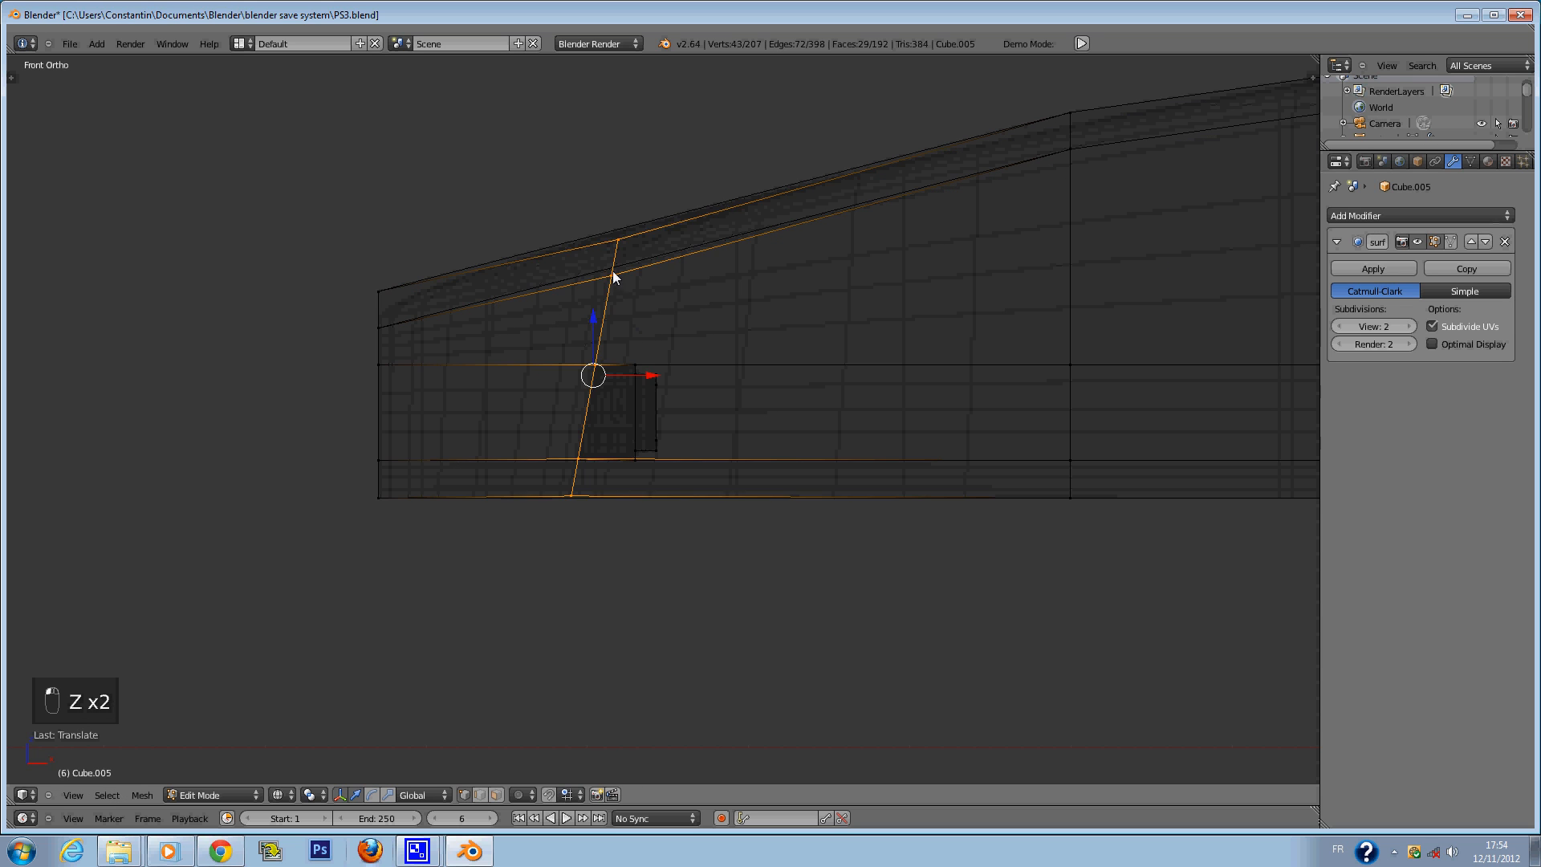
{"action": "key", "text": "a"}
{"action": "key", "text": "c"}
{"action": "left_click", "coordinate": [628, 255]}
{"action": "left_click_drag", "start_coordinate": [618, 241], "coordinate": [612, 194]}
{"action": "key", "text": "ctrl+s"}
{"action": "left_click", "coordinate": [612, 193]}
Check the smoothed body in Object Mode, save PS3.blend, and return to editing in front wireframe view.
{"action": "key", "text": "z"}
{"action": "mouse_move", "coordinate": [626, 221]}
{"action": "middle_mouse_down"}
{"action": "mouse_move", "coordinate": [831, 339]}
{"action": "mouse_move", "coordinate": [890, 346]}
{"action": "mouse_move", "coordinate": [888, 389]}
{"action": "mouse_move", "coordinate": [971, 420]}
{"action": "mouse_move", "coordinate": [912, 413]}
{"action": "mouse_move", "coordinate": [842, 370]}
{"action": "middle_mouse_up"}
{"action": "key", "text": "Tab"}
{"action": "key", "text": "ctrl+s"}
{"action": "key", "text": "ctrl+s"}
{"action": "key", "text": "ctrl+s"}
{"action": "left_click", "coordinate": [841, 372]}
{"action": "key", "text": "KP_1"}
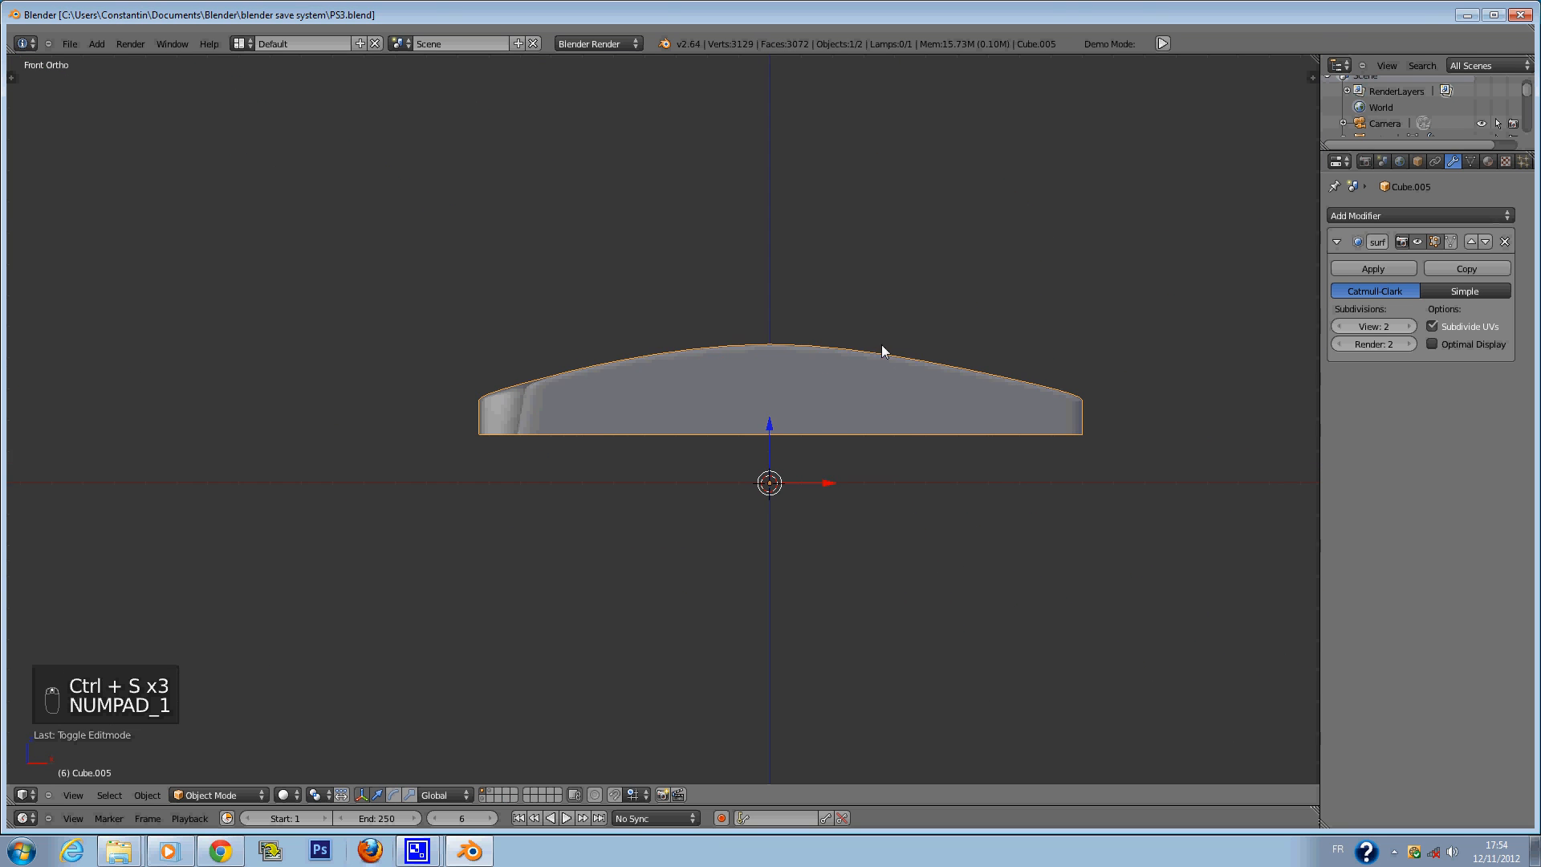
{"action": "key", "text": "Tab"}
{"action": "key", "text": "ctrl+s"}
{"action": "key", "text": "z"}
{"action": "scroll", "coordinate": [858, 419], "scroll_direction": "up", "scroll_amount": 2}
Try moving vertices on the +X side of the body along X and undo the move.
{"action": "key", "text": "a"}
{"action": "key", "text": "c"}
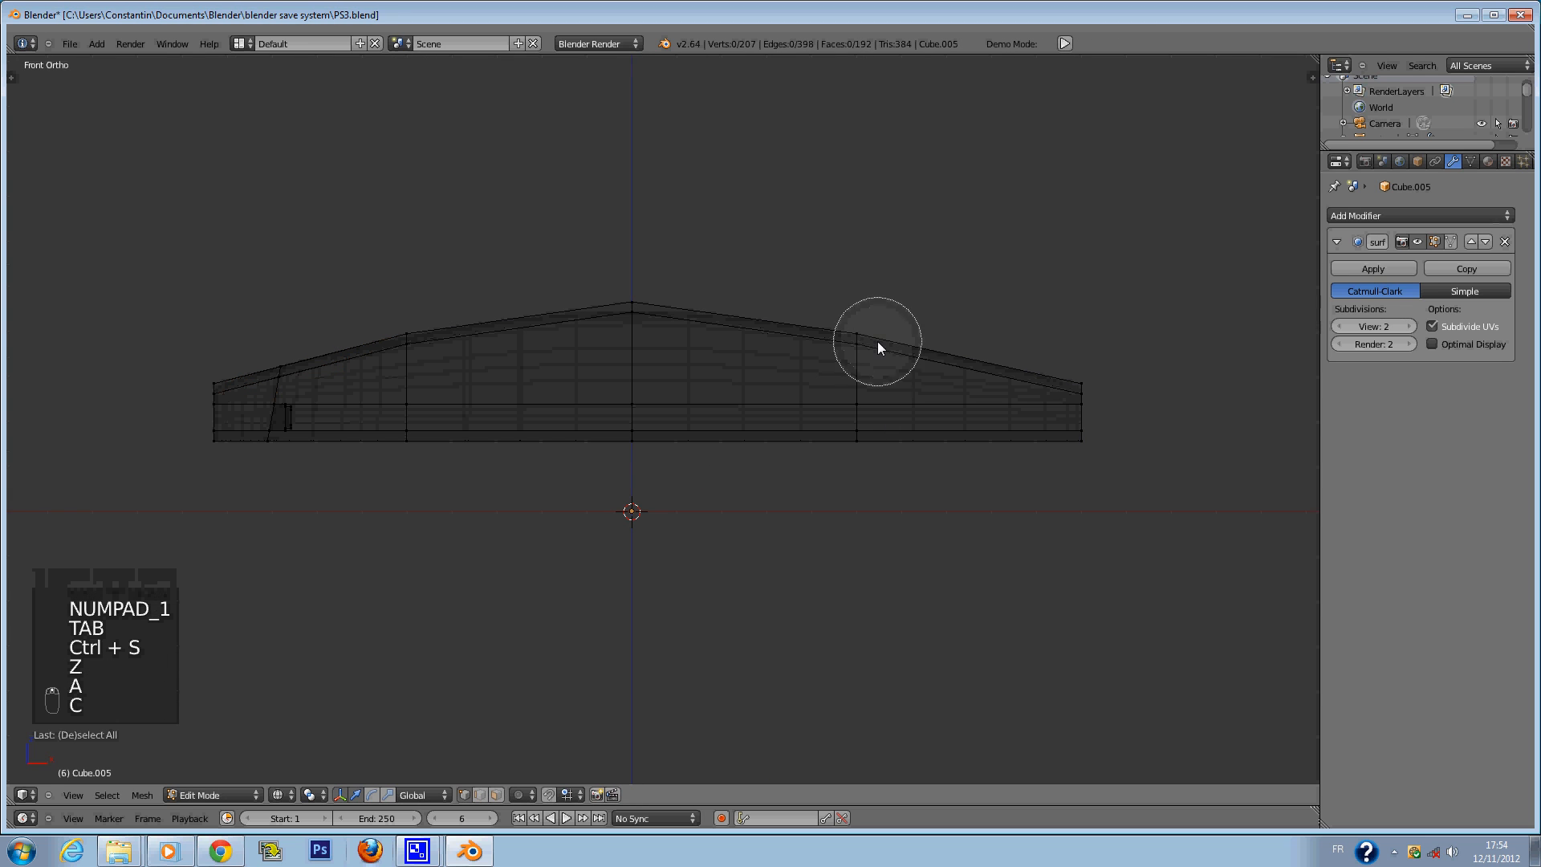
{"action": "mouse_move", "coordinate": [867, 331]}
{"action": "left_mouse_down"}
{"action": "mouse_move", "coordinate": [1077, 403]}
{"action": "mouse_move", "coordinate": [1055, 409]}
{"action": "left_mouse_up"}
{"action": "key", "text": "g"}
{"action": "key", "text": "x"}
{"action": "key", "text": "ctrl+z"}
Select the upper vertices midway down the +X slope, nudge them along Z, and save.
{"action": "key", "text": "a"}
{"action": "key", "text": "c"}
{"action": "left_click", "coordinate": [861, 328]}
{"action": "right_click", "coordinate": [860, 325]}
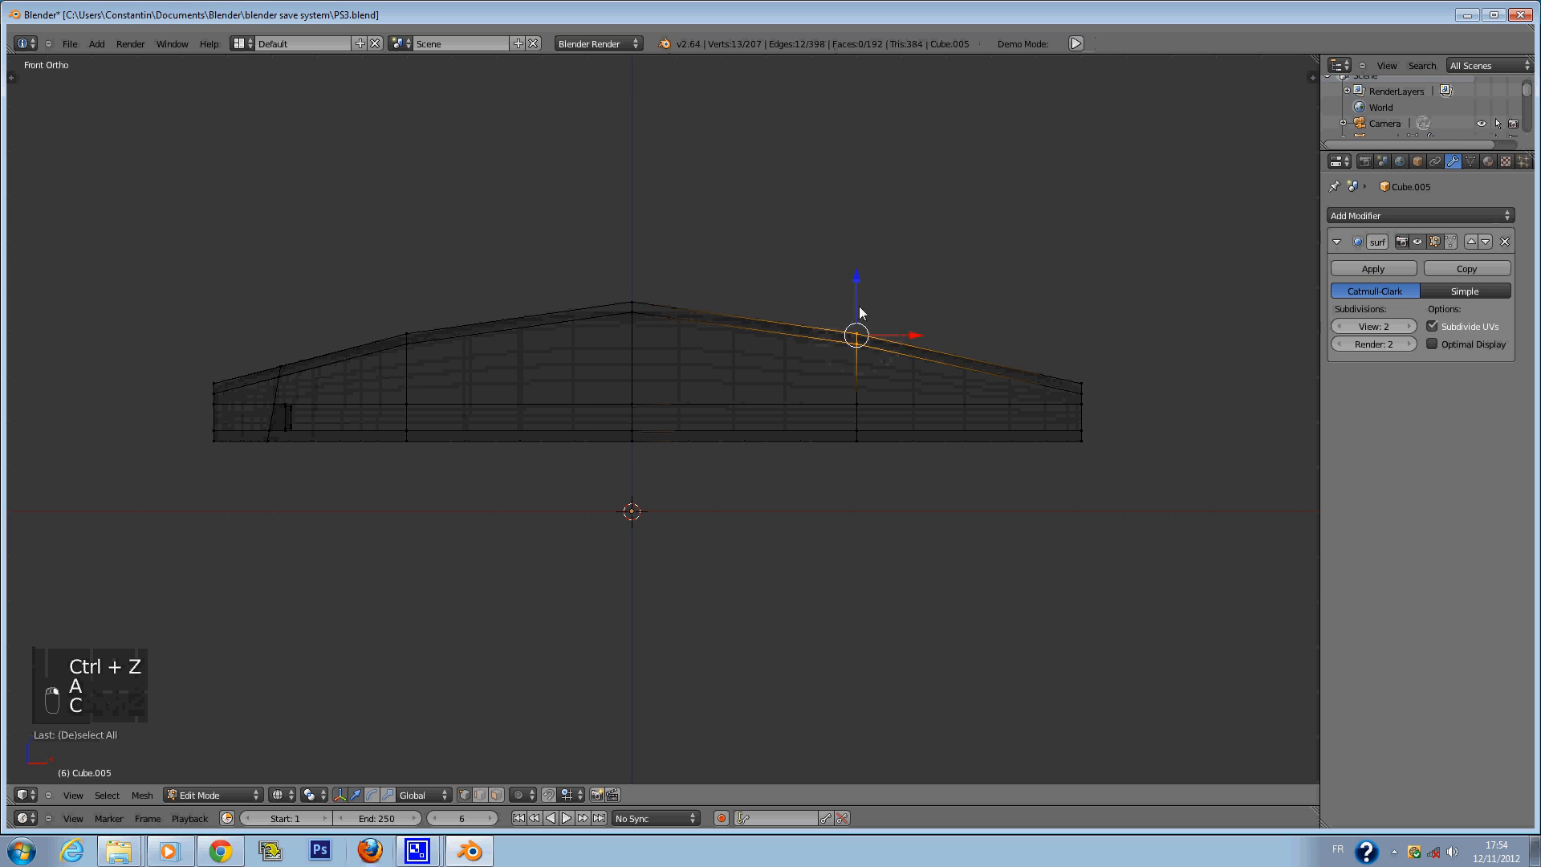
{"action": "left_click_drag", "start_coordinate": [859, 291], "coordinate": [859, 291]}
{"action": "key", "text": "ctrl+s"}
{"action": "left_click", "coordinate": [858, 291]}
Select all vertices at the body's +X end, move them inward along X, and save.
{"action": "key", "text": "a"}
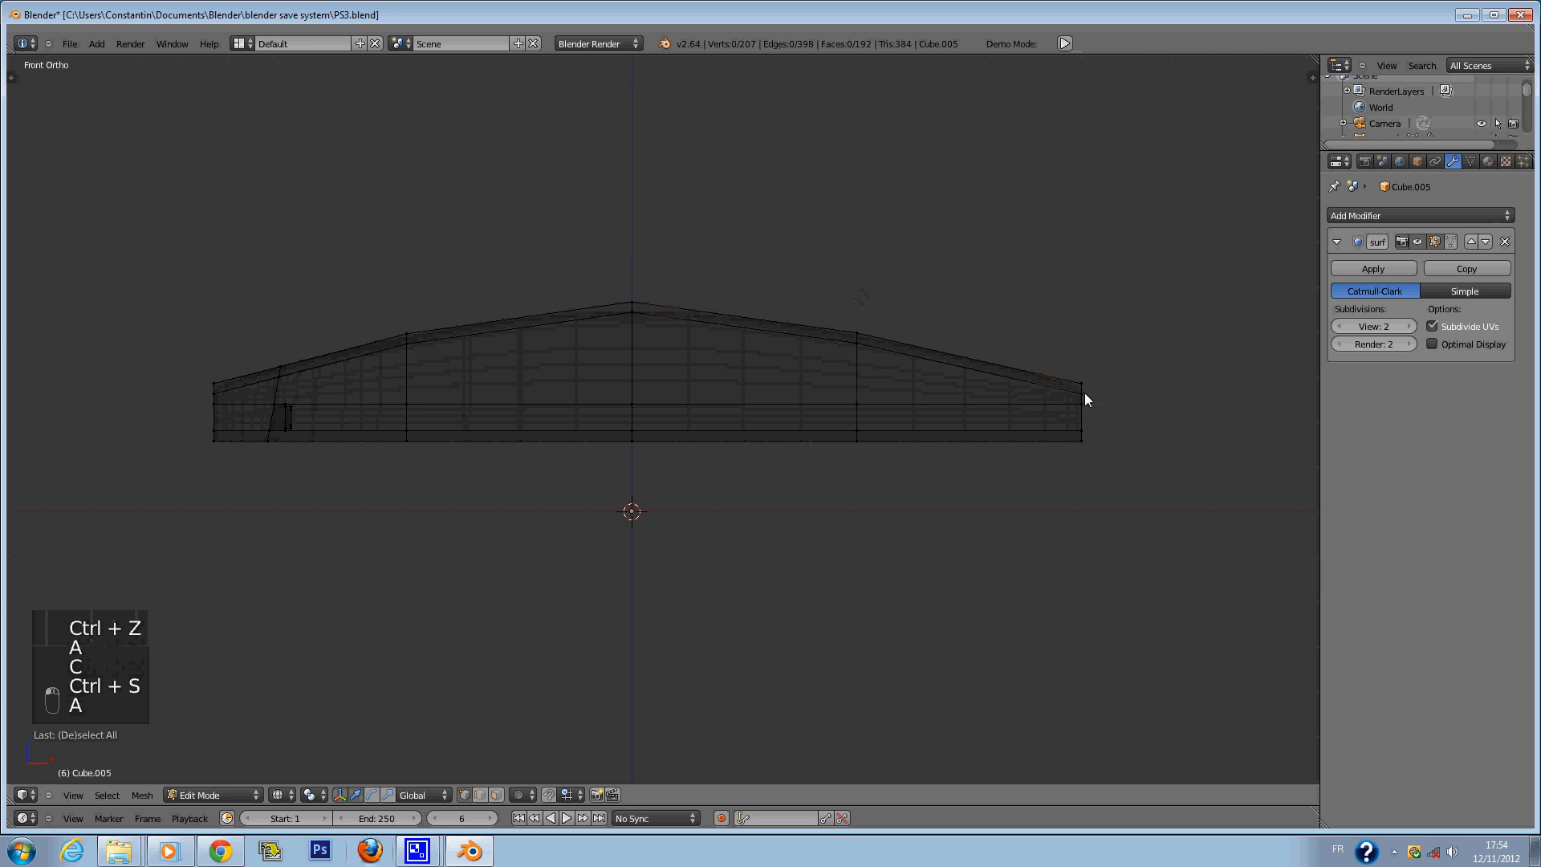
{"action": "key", "text": "c"}
{"action": "left_click", "coordinate": [1106, 388]}
{"action": "right_click", "coordinate": [1117, 399]}
{"action": "left_click_drag", "start_coordinate": [1127, 412], "coordinate": [1096, 409]}
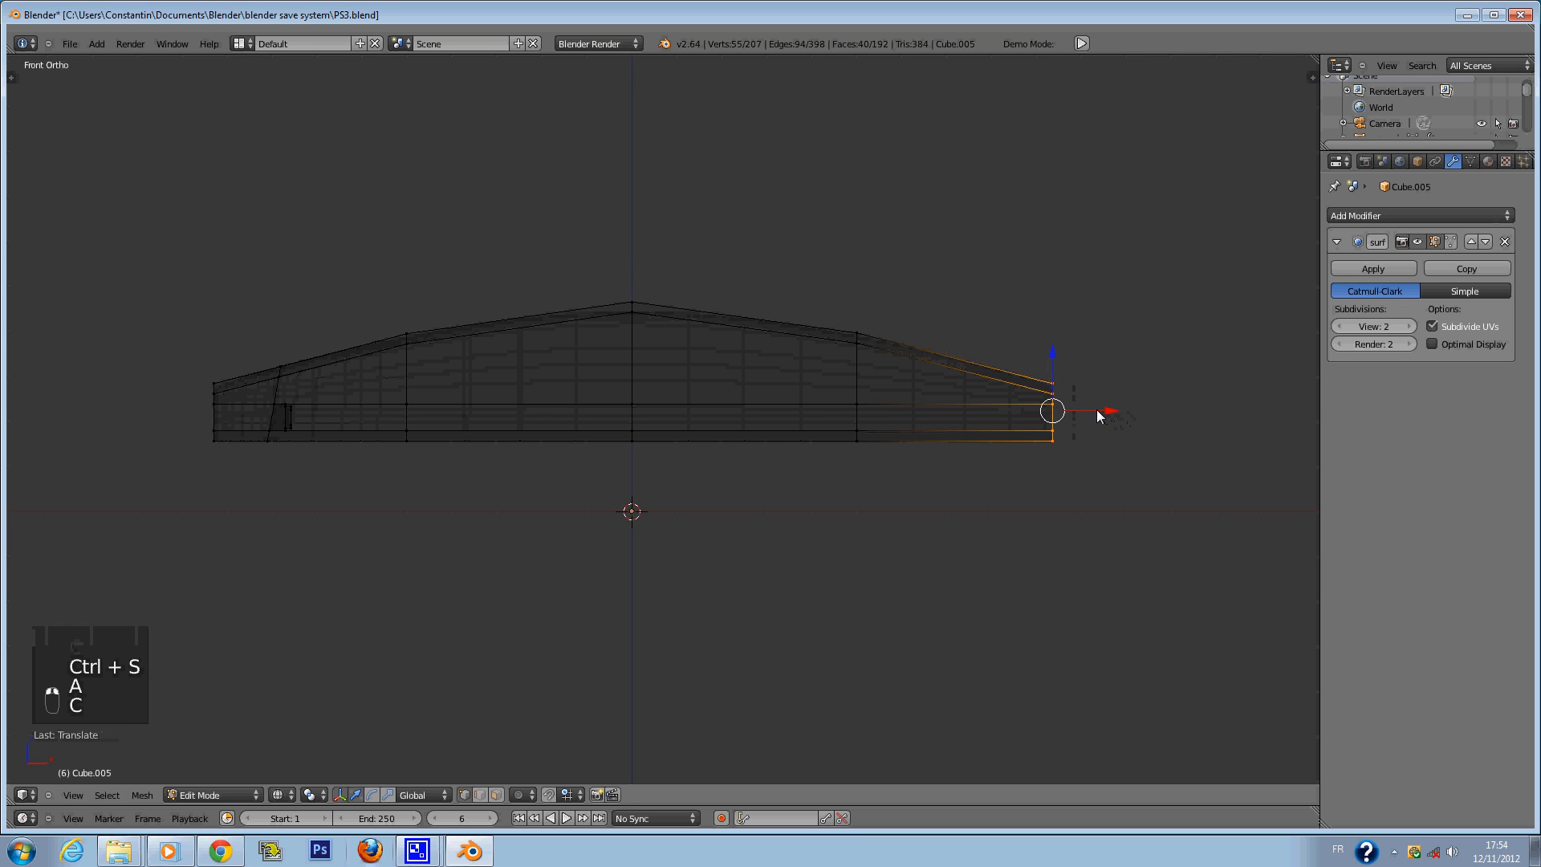
{"action": "key", "text": "ctrl+s"}
{"action": "left_click", "coordinate": [1097, 409]}
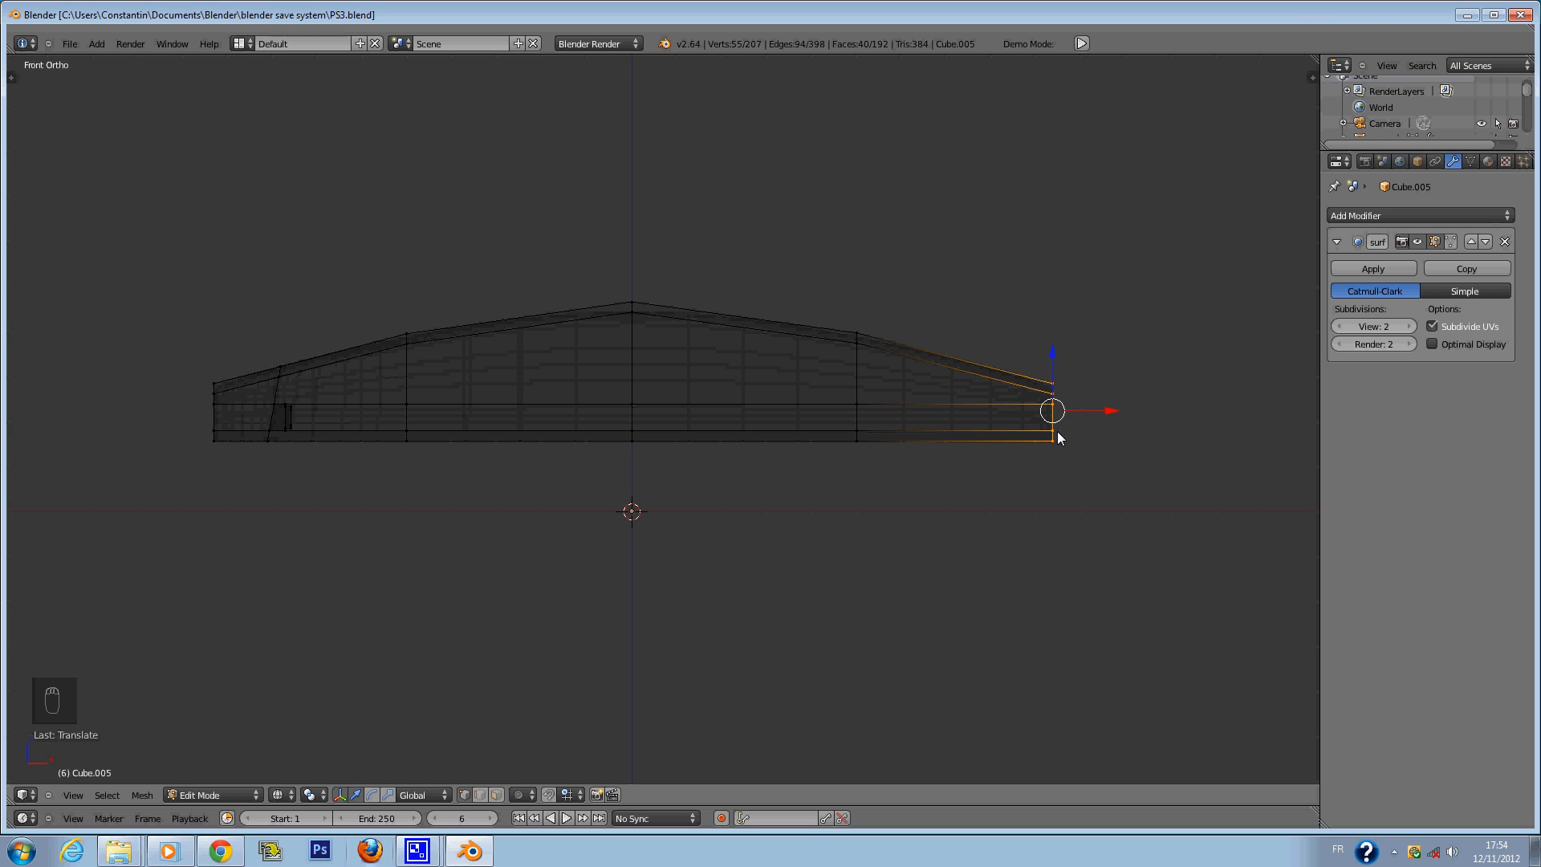
Scale the +X end vertices by about 1.03 along Z, move them slightly up, and save the file.
{"action": "key", "text": "s"}
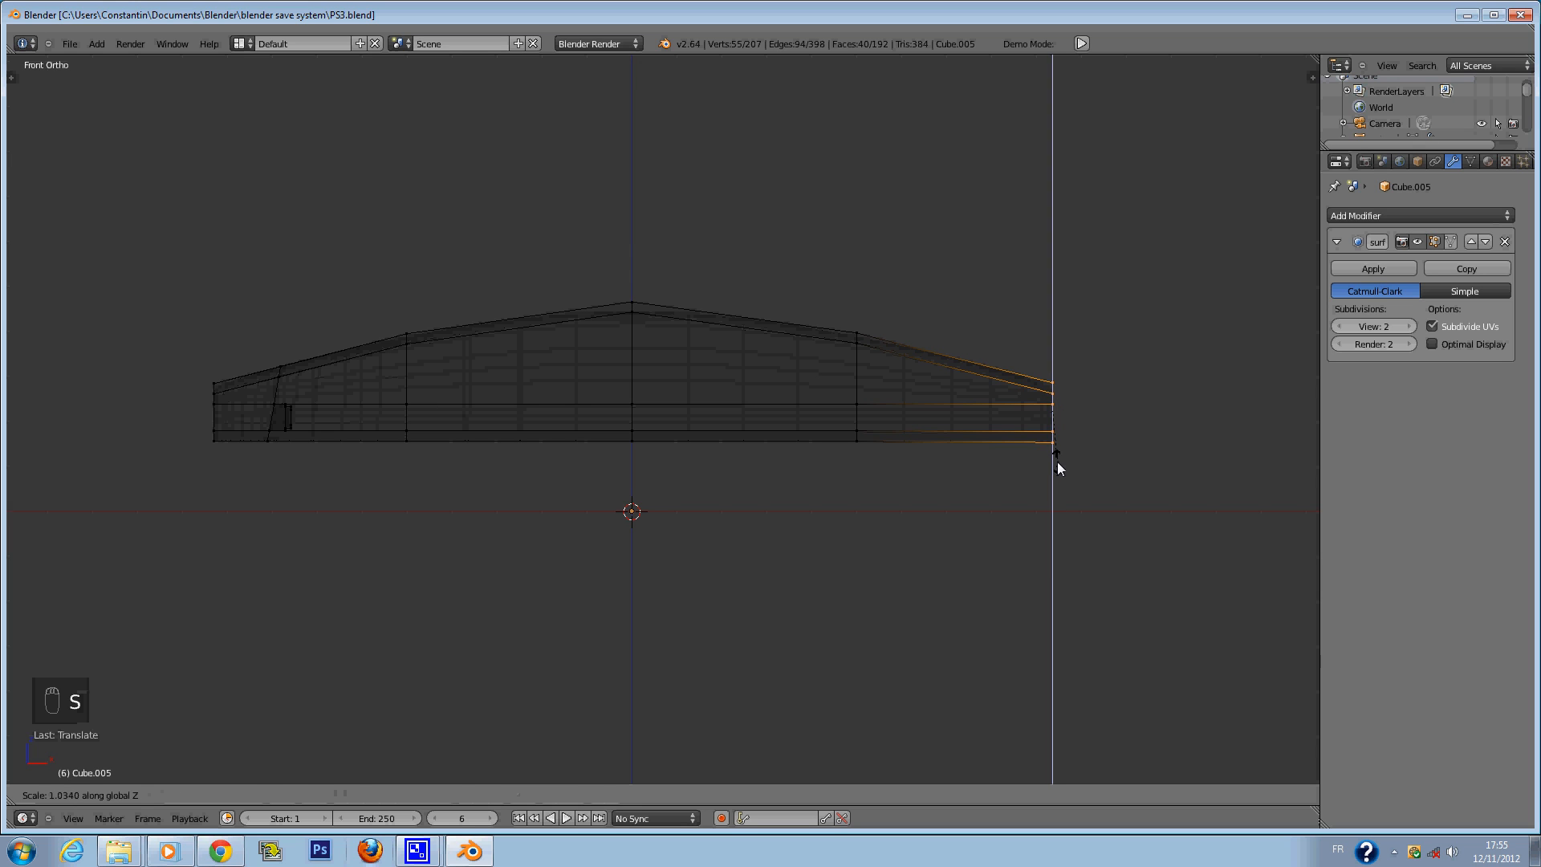
{"action": "left_click", "coordinate": [1058, 464]}
{"action": "left_click_drag", "start_coordinate": [1051, 362], "coordinate": [1057, 354]}
{"action": "key", "text": "Tab"}
{"action": "key", "text": "ctrl+s"}
{"action": "key", "text": "z"}
{"action": "key", "text": "ctrl+s"}
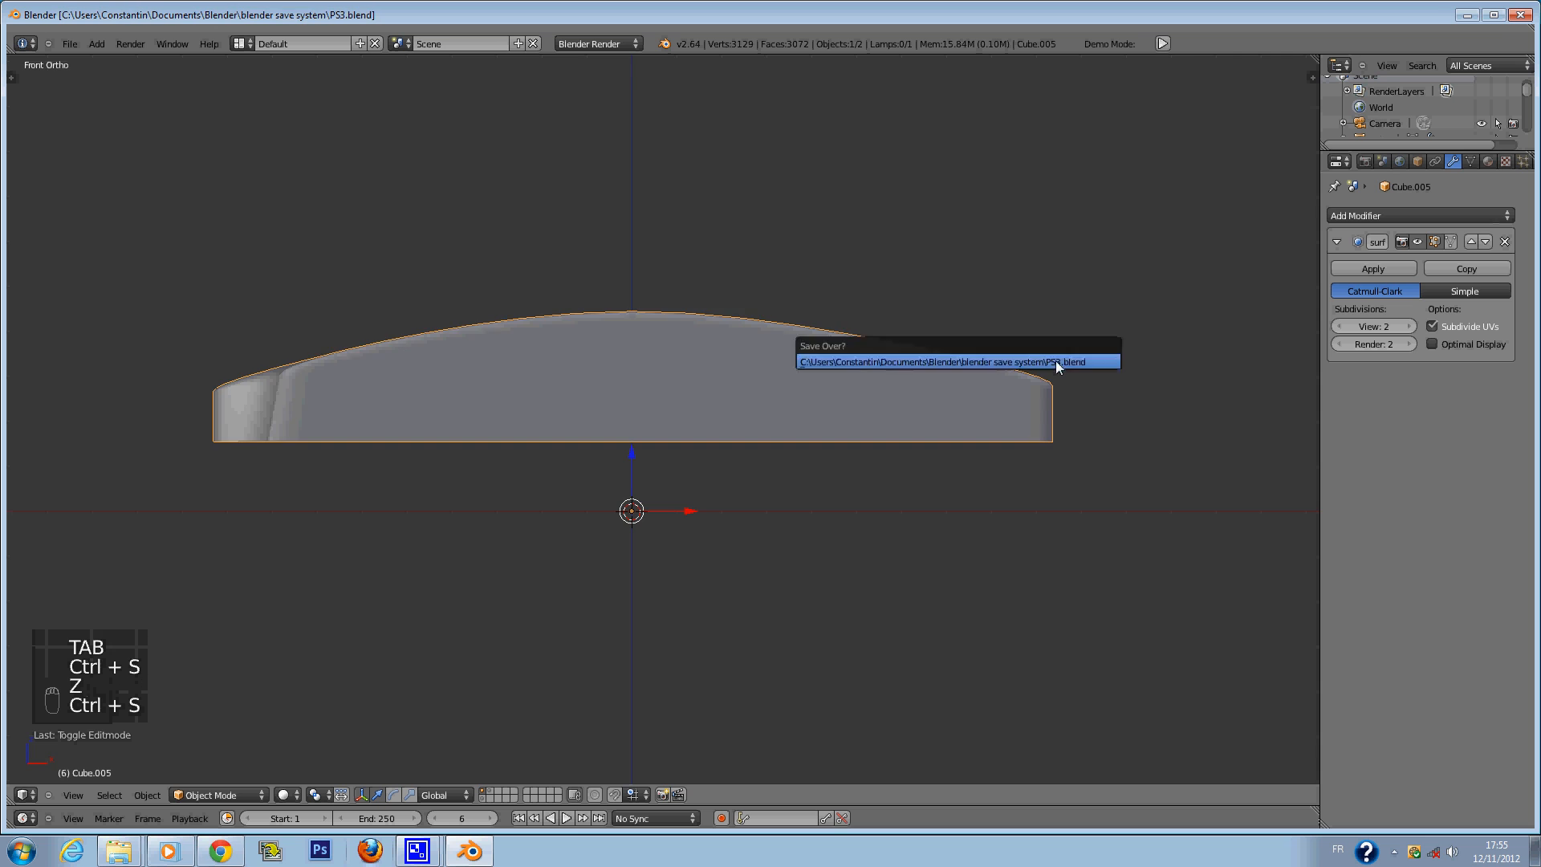
{"action": "left_click", "coordinate": [1057, 360]}
Inspect the smoothed body from another angle, save PS3.blend, and restore the front view.
{"action": "key", "text": "ctrl+s"}
{"action": "mouse_move", "coordinate": [755, 476]}
{"action": "middle_mouse_down"}
{"action": "mouse_move", "coordinate": [818, 493]}
{"action": "mouse_move", "coordinate": [966, 434]}
{"action": "mouse_move", "coordinate": [759, 452]}
{"action": "middle_mouse_up"}
{"action": "left_click", "coordinate": [819, 495]}
{"action": "key", "text": "ctrl+s"}
{"action": "key", "text": "ctrl+s"}
{"action": "left_click", "coordinate": [760, 452]}
{"action": "key", "text": "KP_1"}
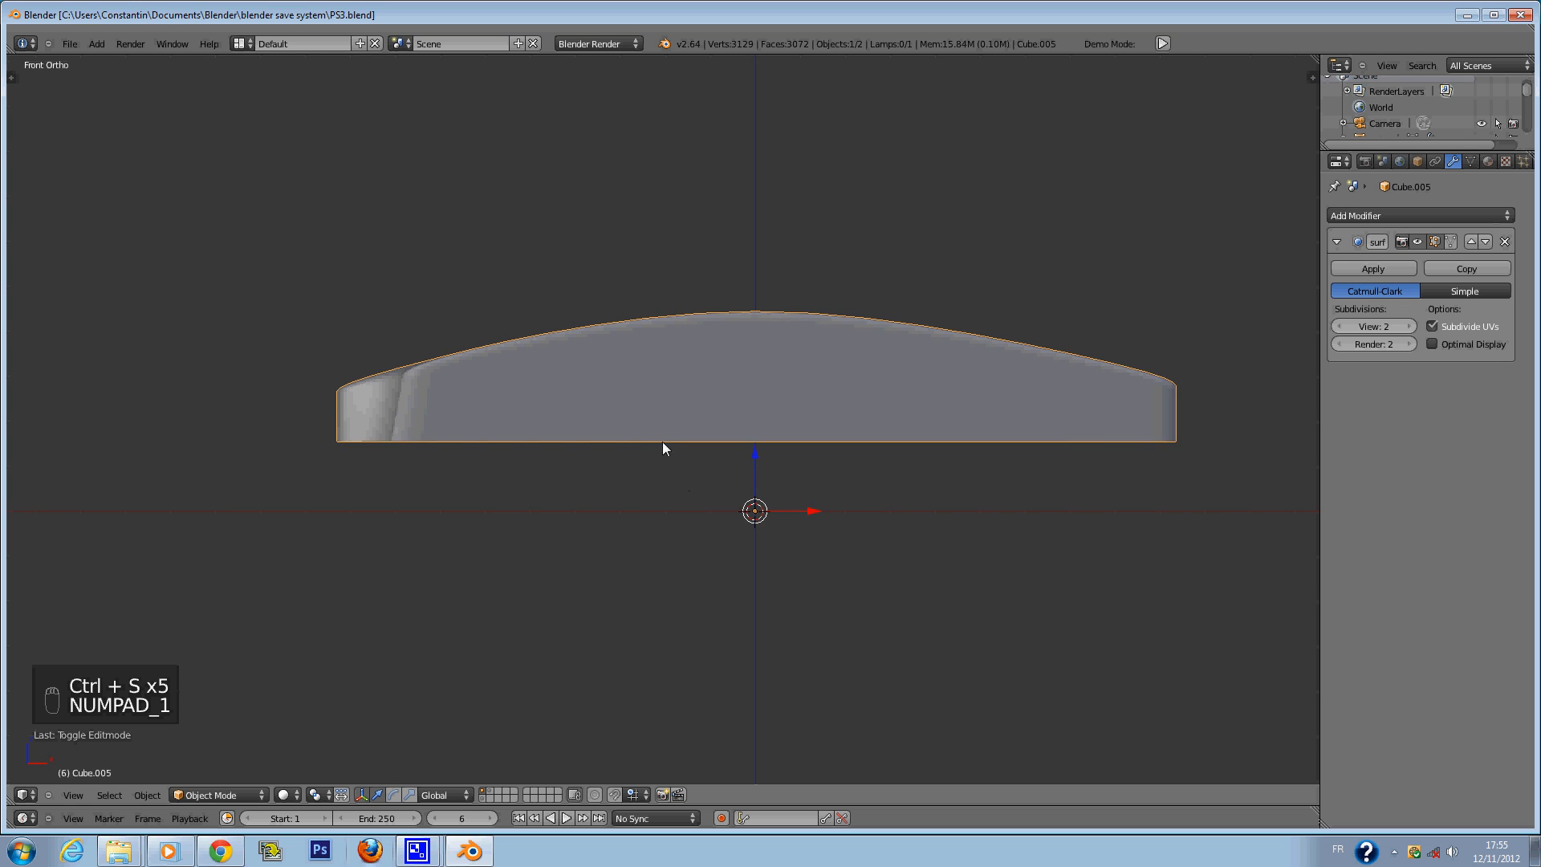
Select the edge loop around the body's bottom boundary in Edit Mode, save, and extrude the loop in place.
{"action": "scroll", "coordinate": [663, 443], "scroll_direction": "down", "scroll_amount": 2, "text": "shift"}
{"action": "key", "text": "shift+Tab"}
{"action": "scroll", "coordinate": [665, 445], "scroll_direction": "up", "scroll_amount": 3}
{"action": "key", "text": "z"}
{"action": "scroll", "coordinate": [668, 368], "scroll_direction": "up", "scroll_amount": 4, "text": "shift"}
{"action": "key", "text": "Tab"}
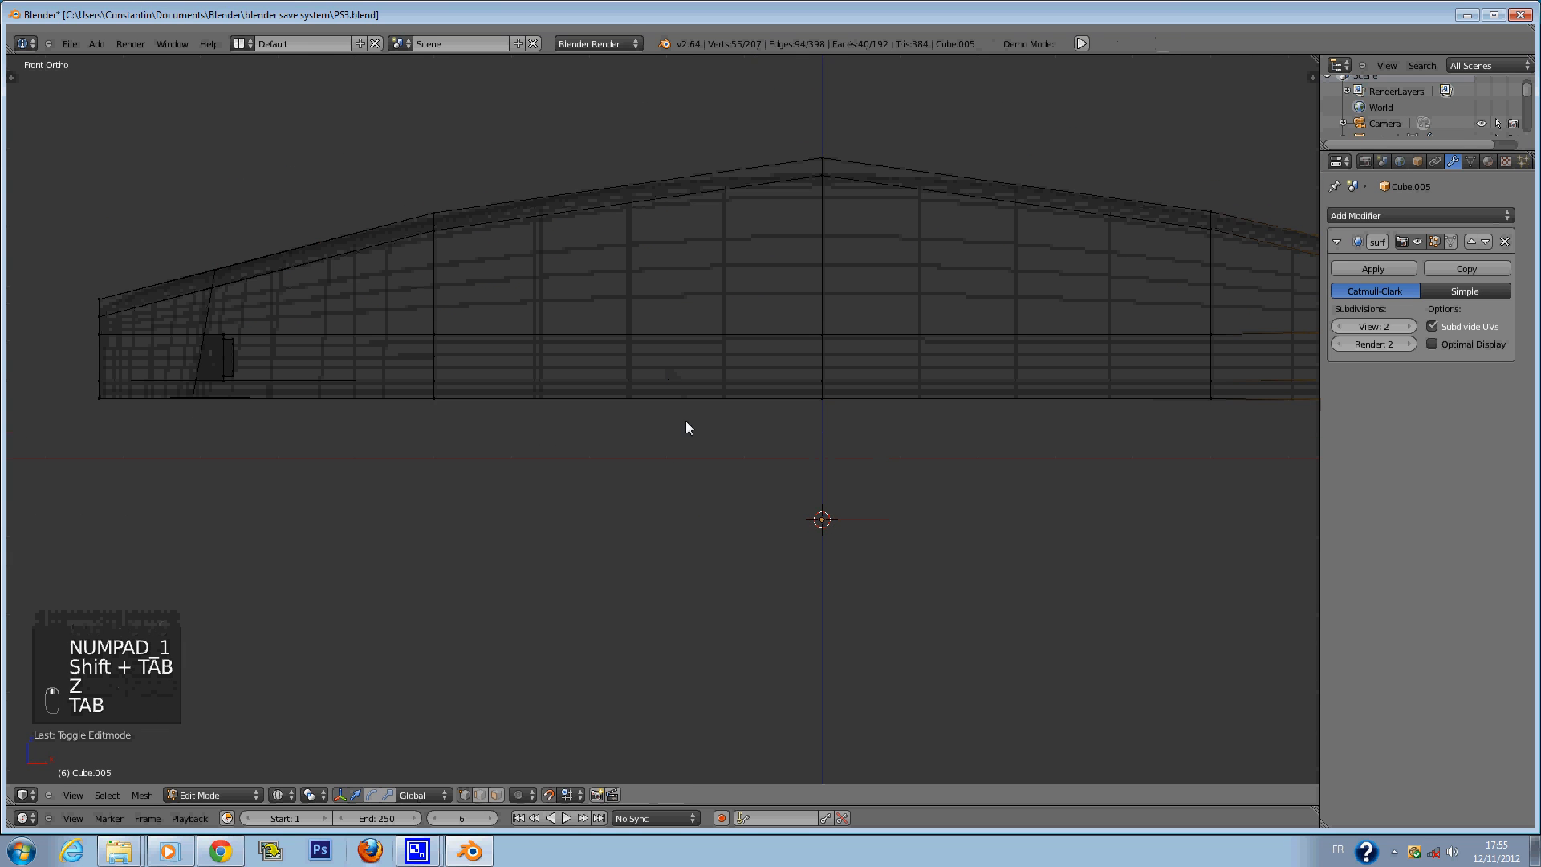
{"action": "scroll", "coordinate": [866, 416], "scroll_direction": "up", "scroll_amount": 3}
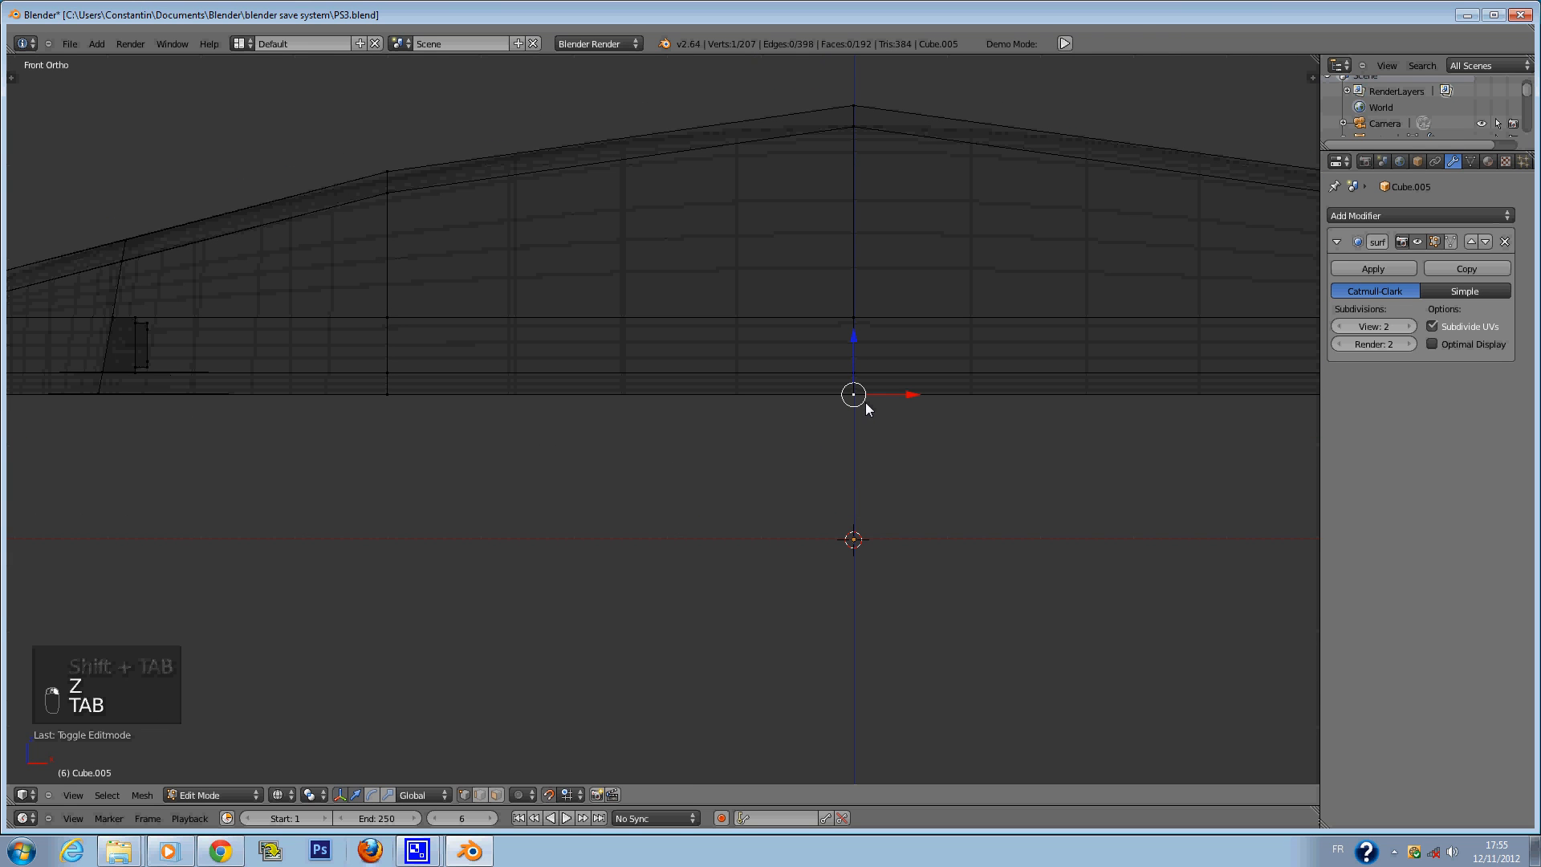
{"action": "right_click", "coordinate": [627, 397], "text": "alt"}
{"action": "middle_click_drag", "start_coordinate": [626, 403], "coordinate": [678, 415]}
{"action": "key", "text": "ctrl+s"}
{"action": "key", "text": "KP_3"}
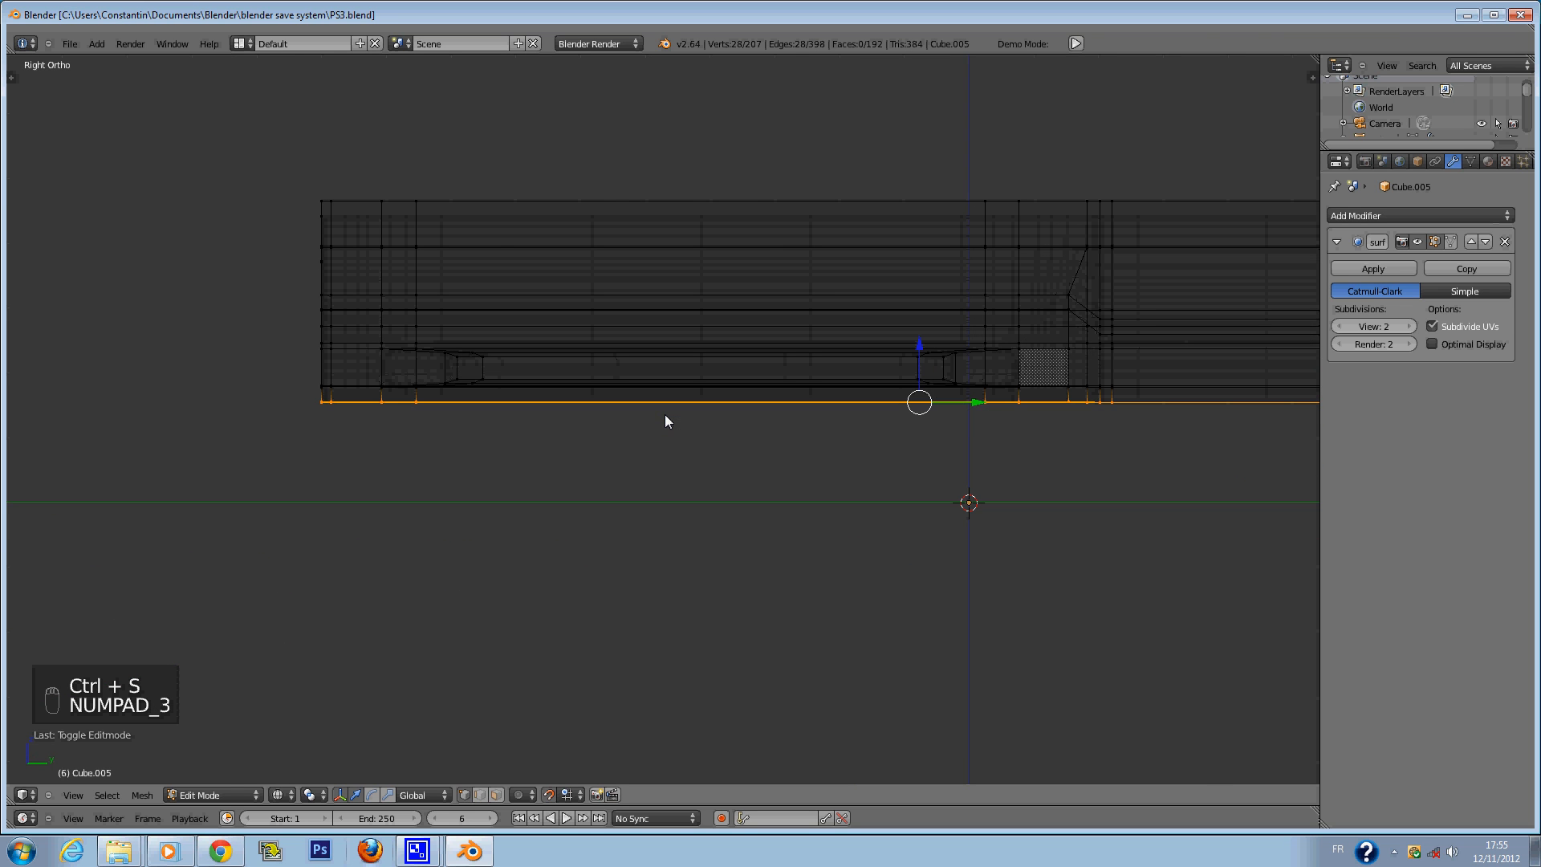
{"action": "key", "text": "KP_1"}
{"action": "scroll", "coordinate": [807, 408], "scroll_direction": "up", "scroll_amount": 1}
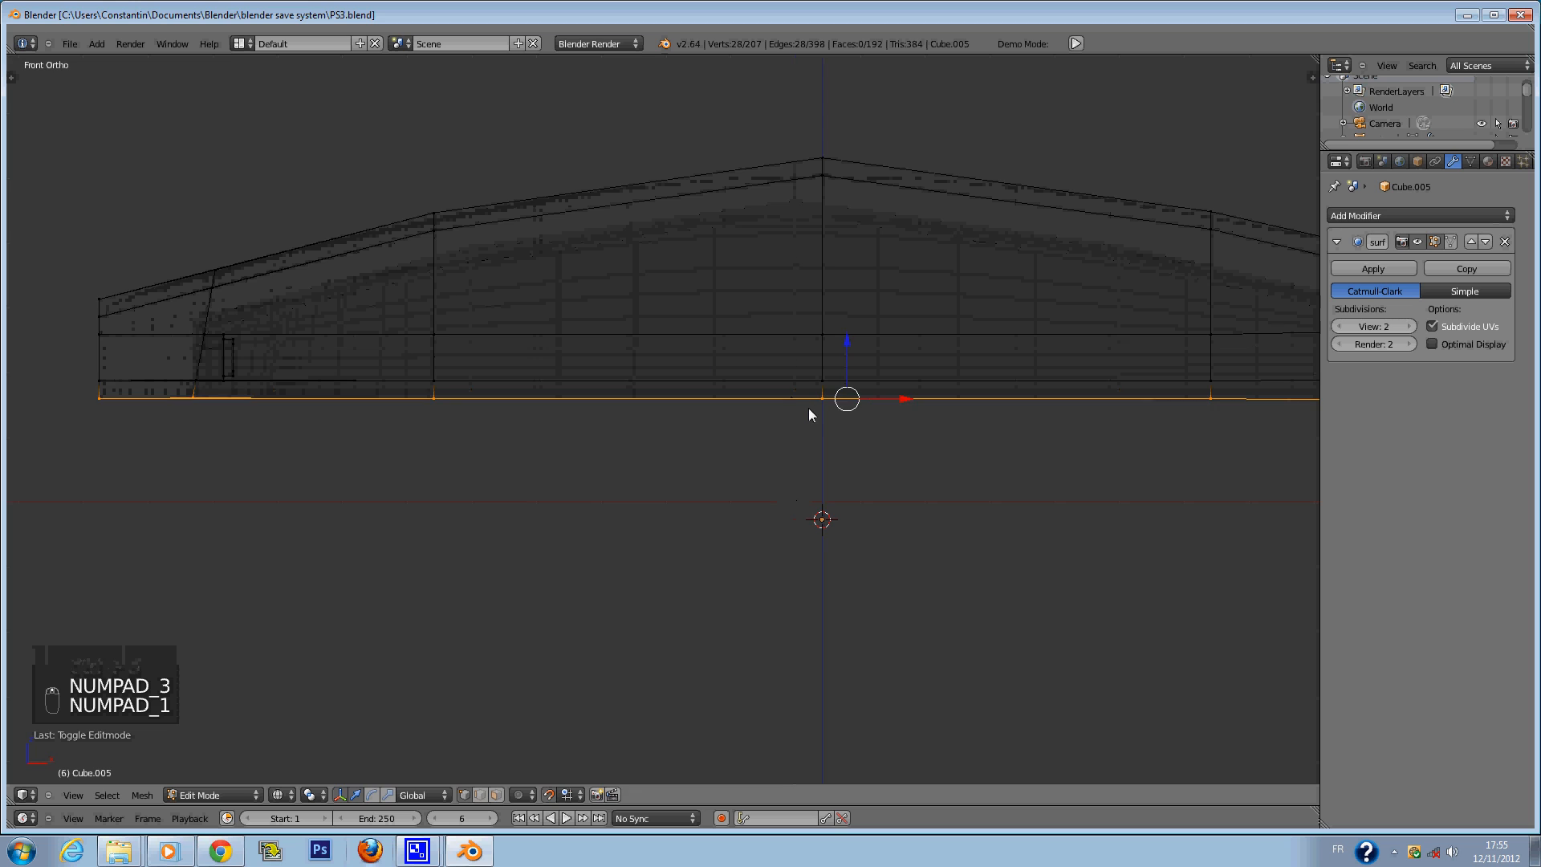
{"action": "key", "text": "e"}
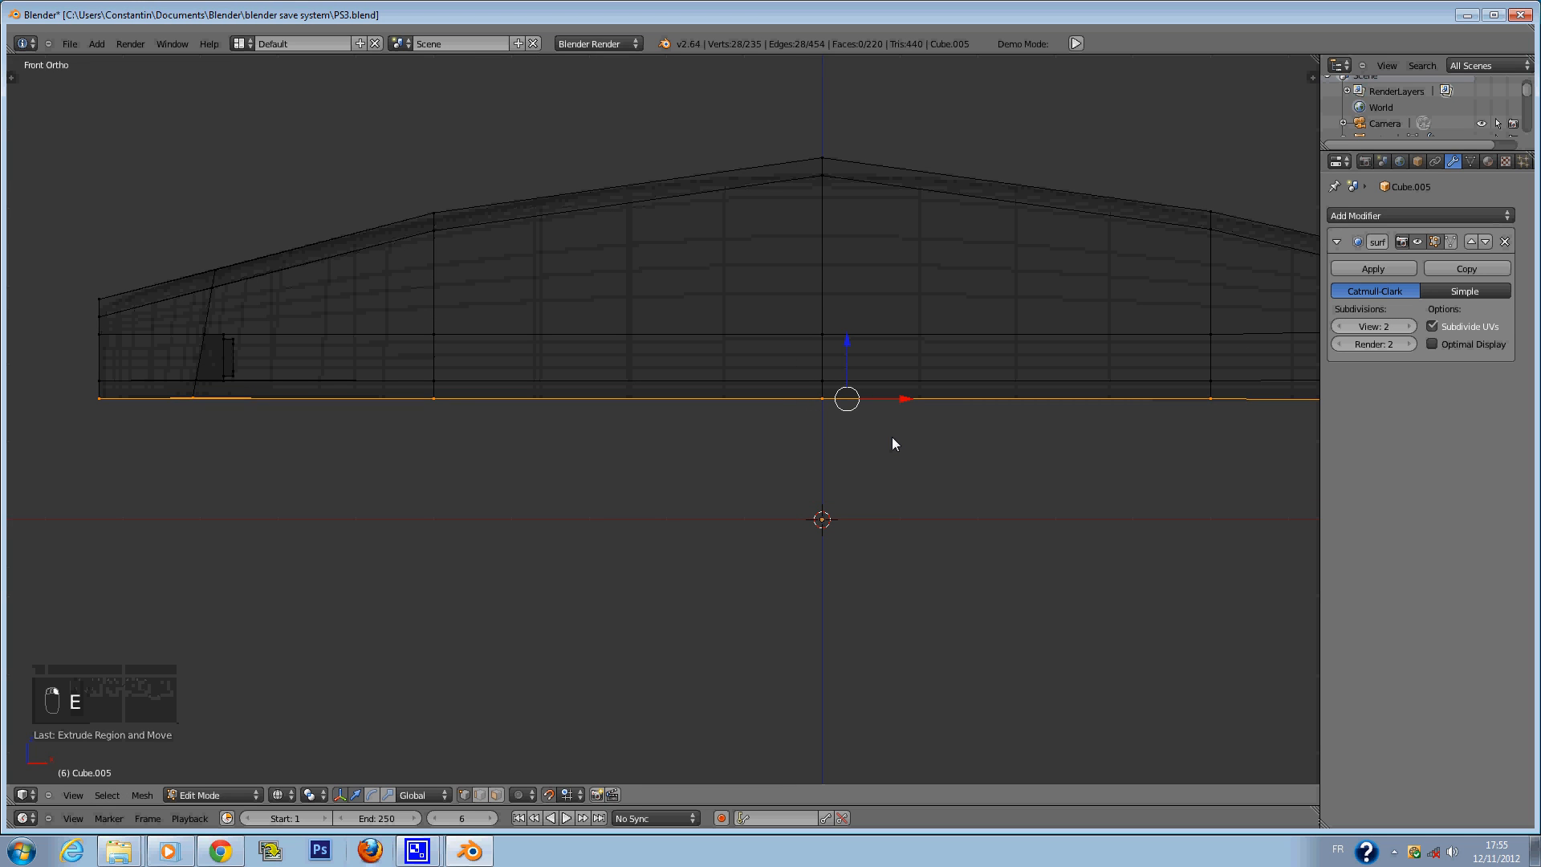
Disable snapping and move the extruded bottom loop slightly down along Z.
{"action": "key", "text": "s"}
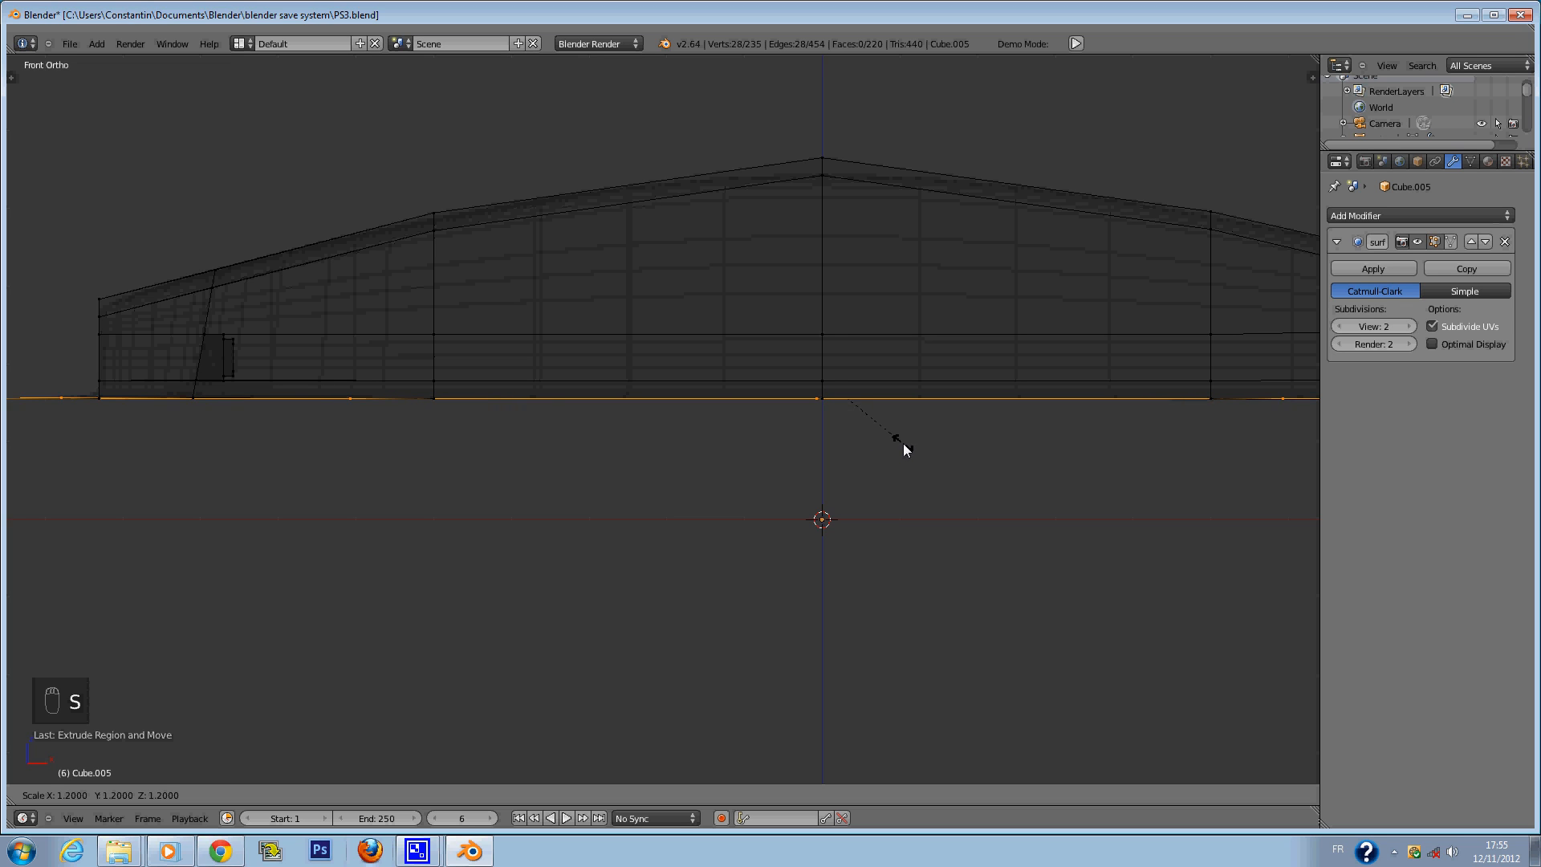
{"action": "left_click", "coordinate": [897, 447]}
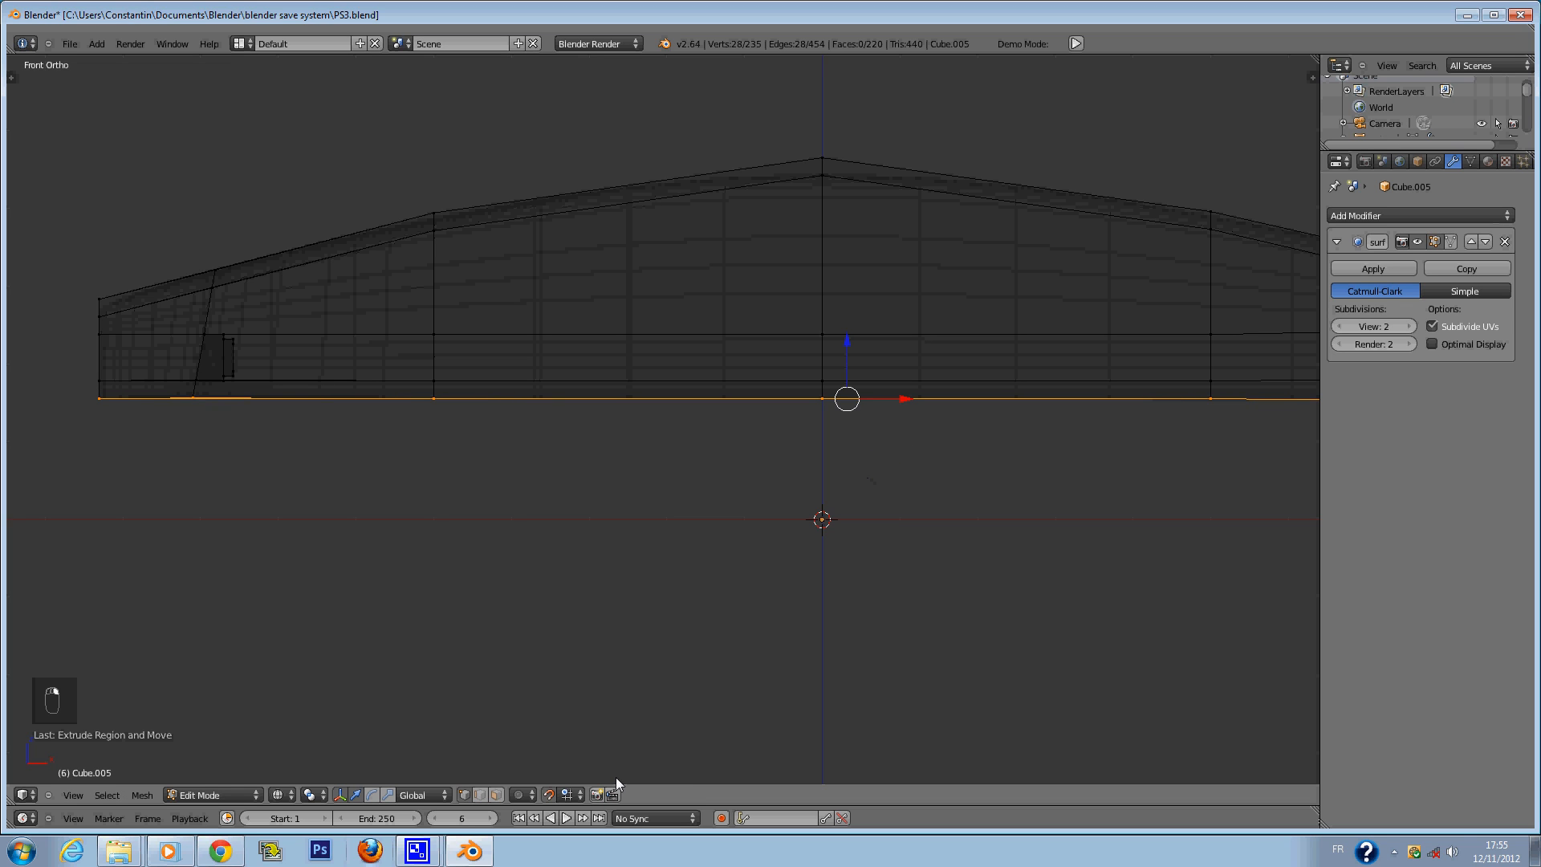
{"action": "left_click", "coordinate": [548, 796]}
{"action": "left_click_drag", "start_coordinate": [840, 348], "coordinate": [838, 352]}
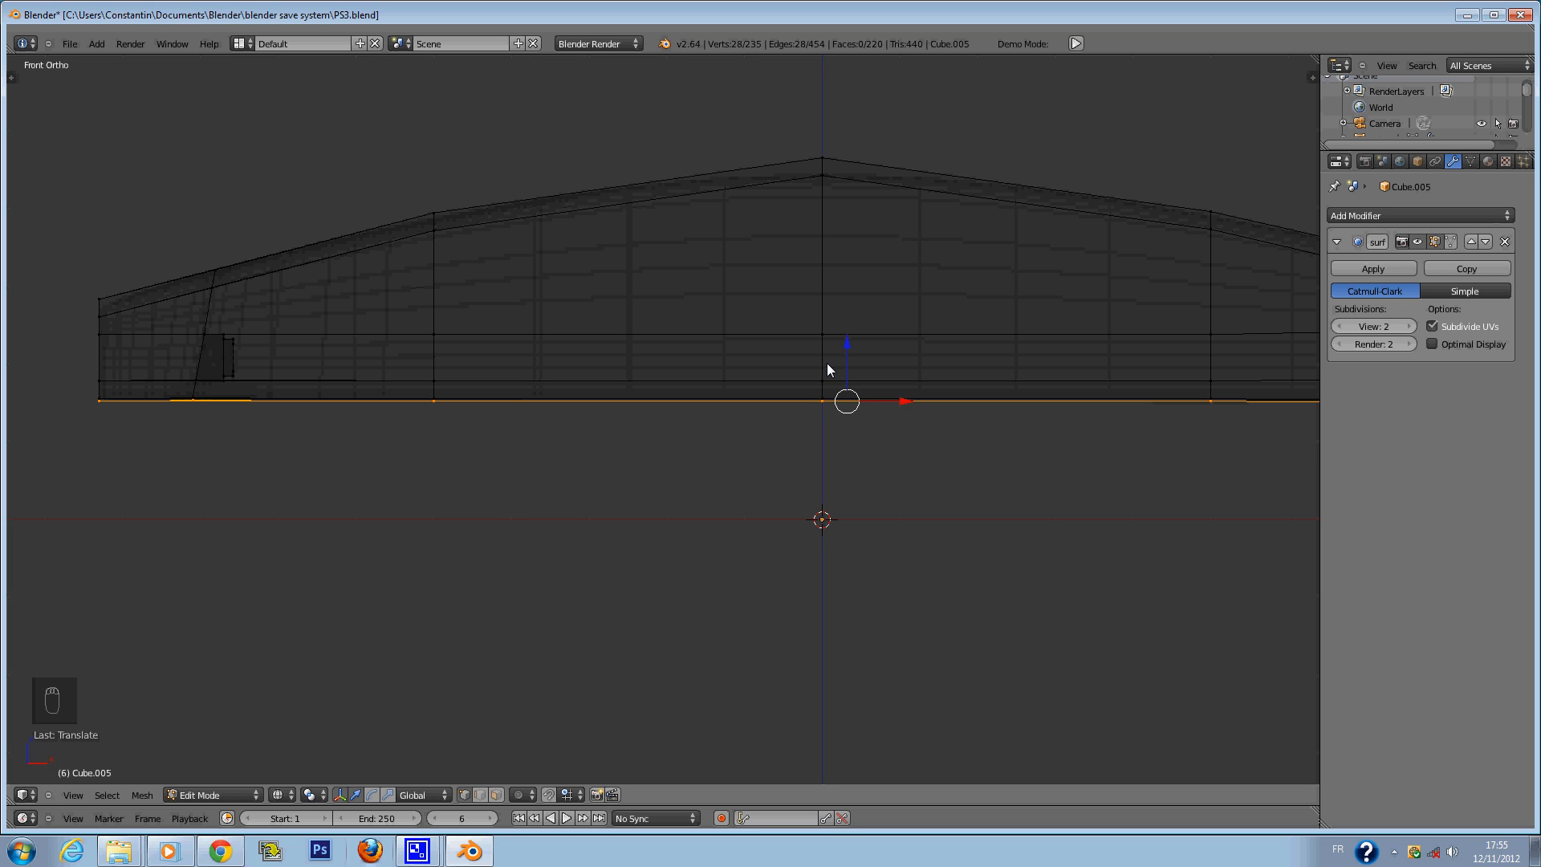
Extrude the bottom loop again in place and scale the new loop slightly inward from the body's outline.
{"action": "key", "text": "e"}
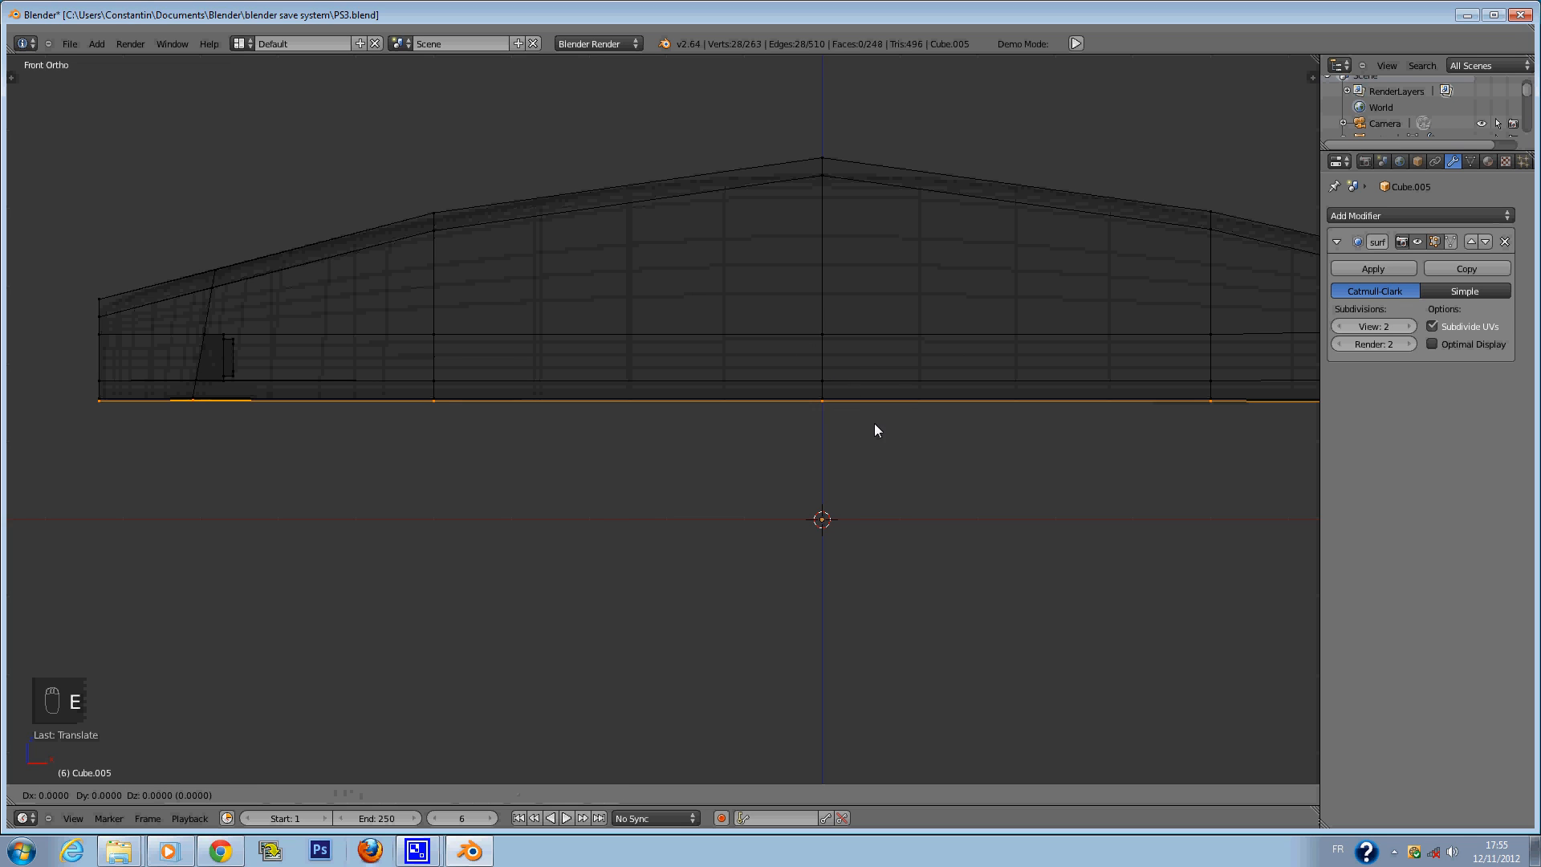
{"action": "left_click", "coordinate": [892, 435]}
{"action": "key", "text": "s"}
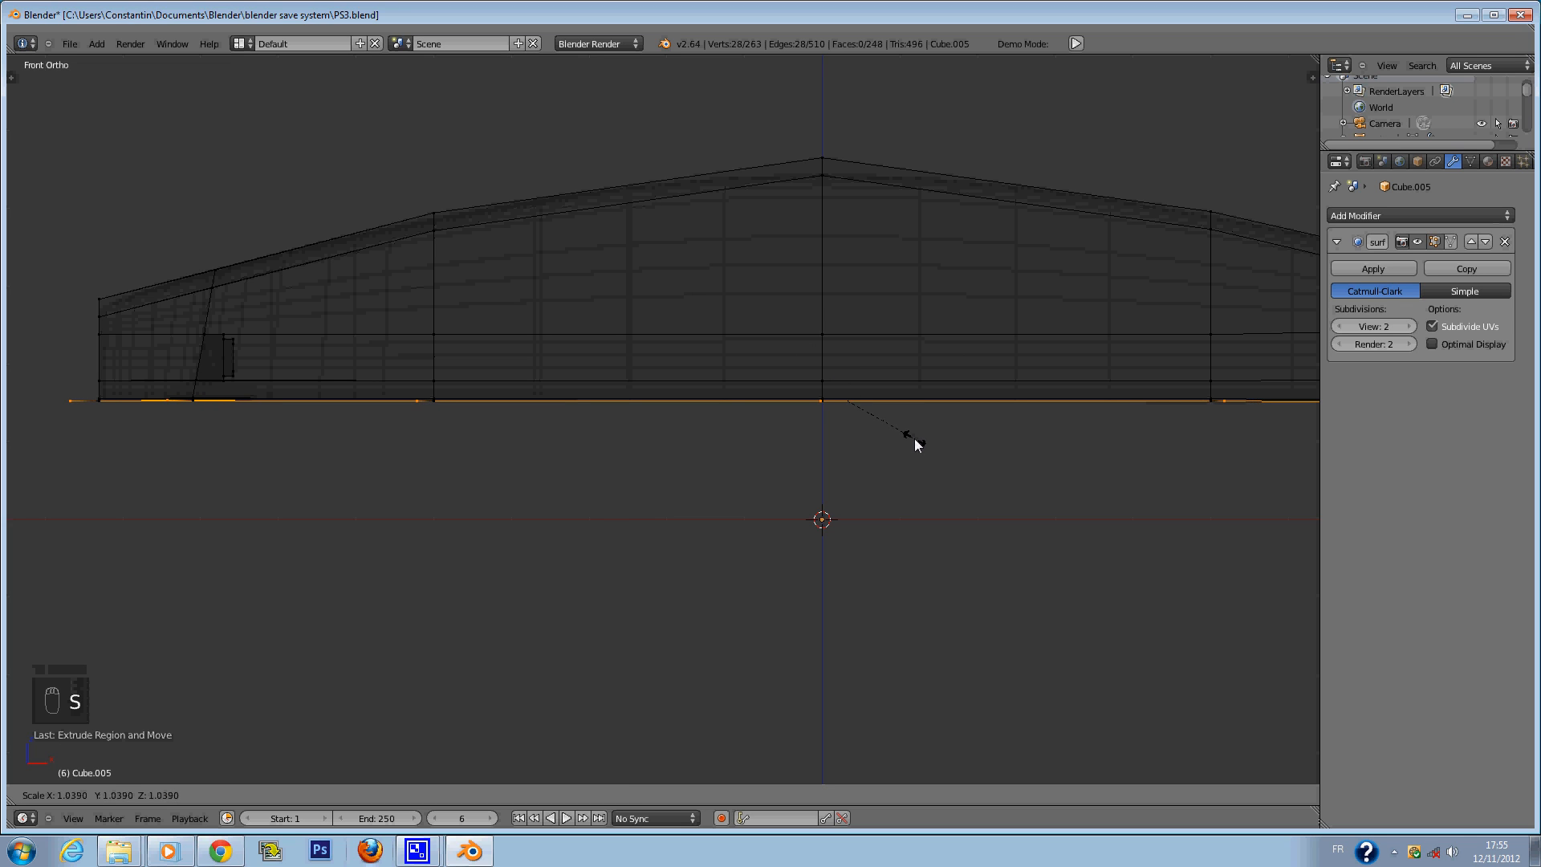
{"action": "left_click", "coordinate": [911, 440]}
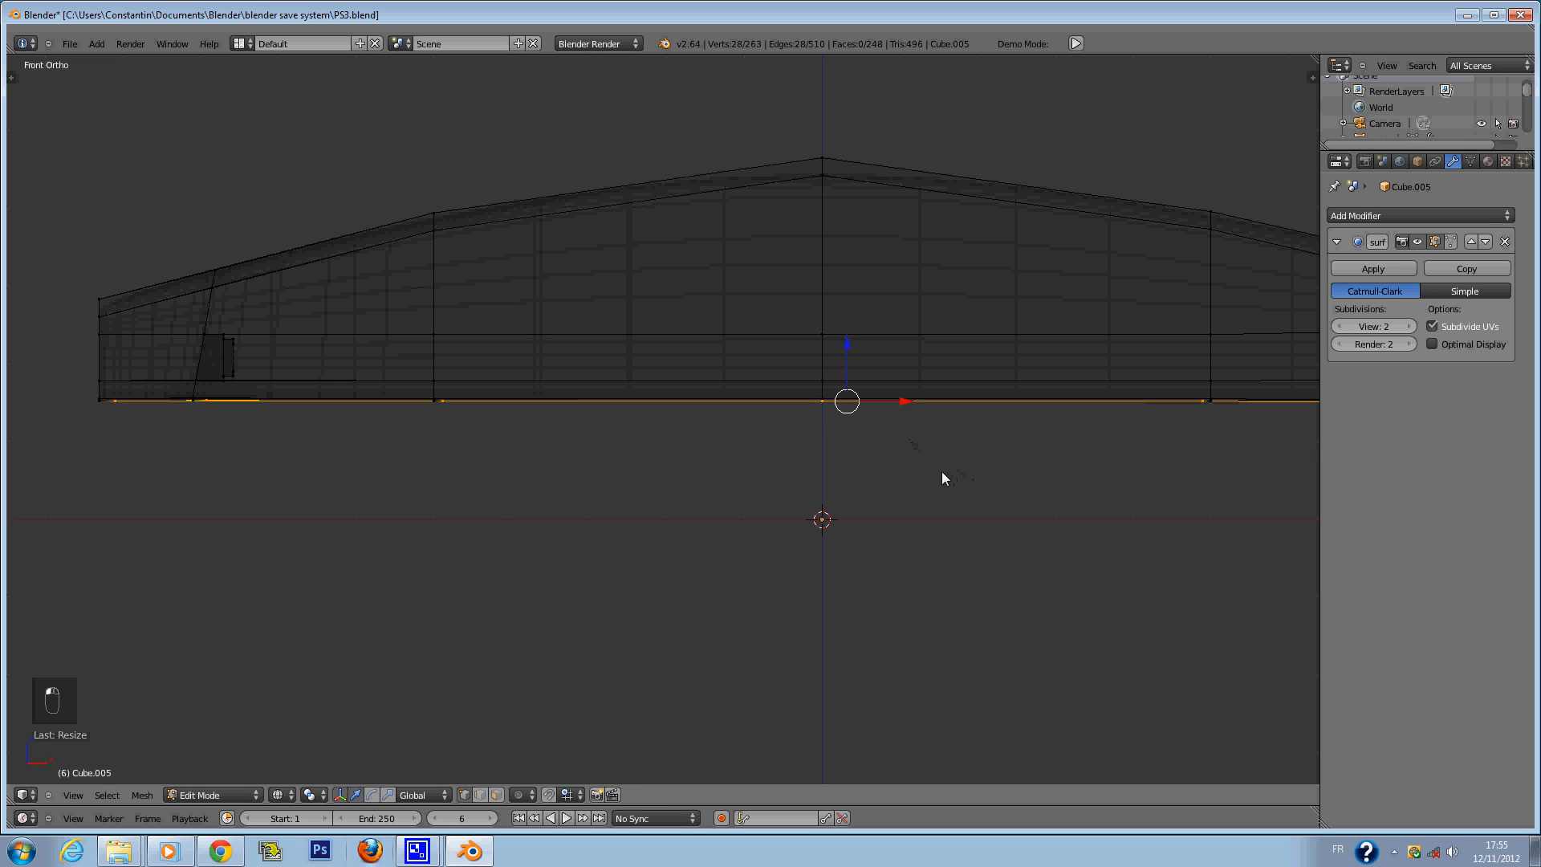
{"action": "key", "text": "s"}
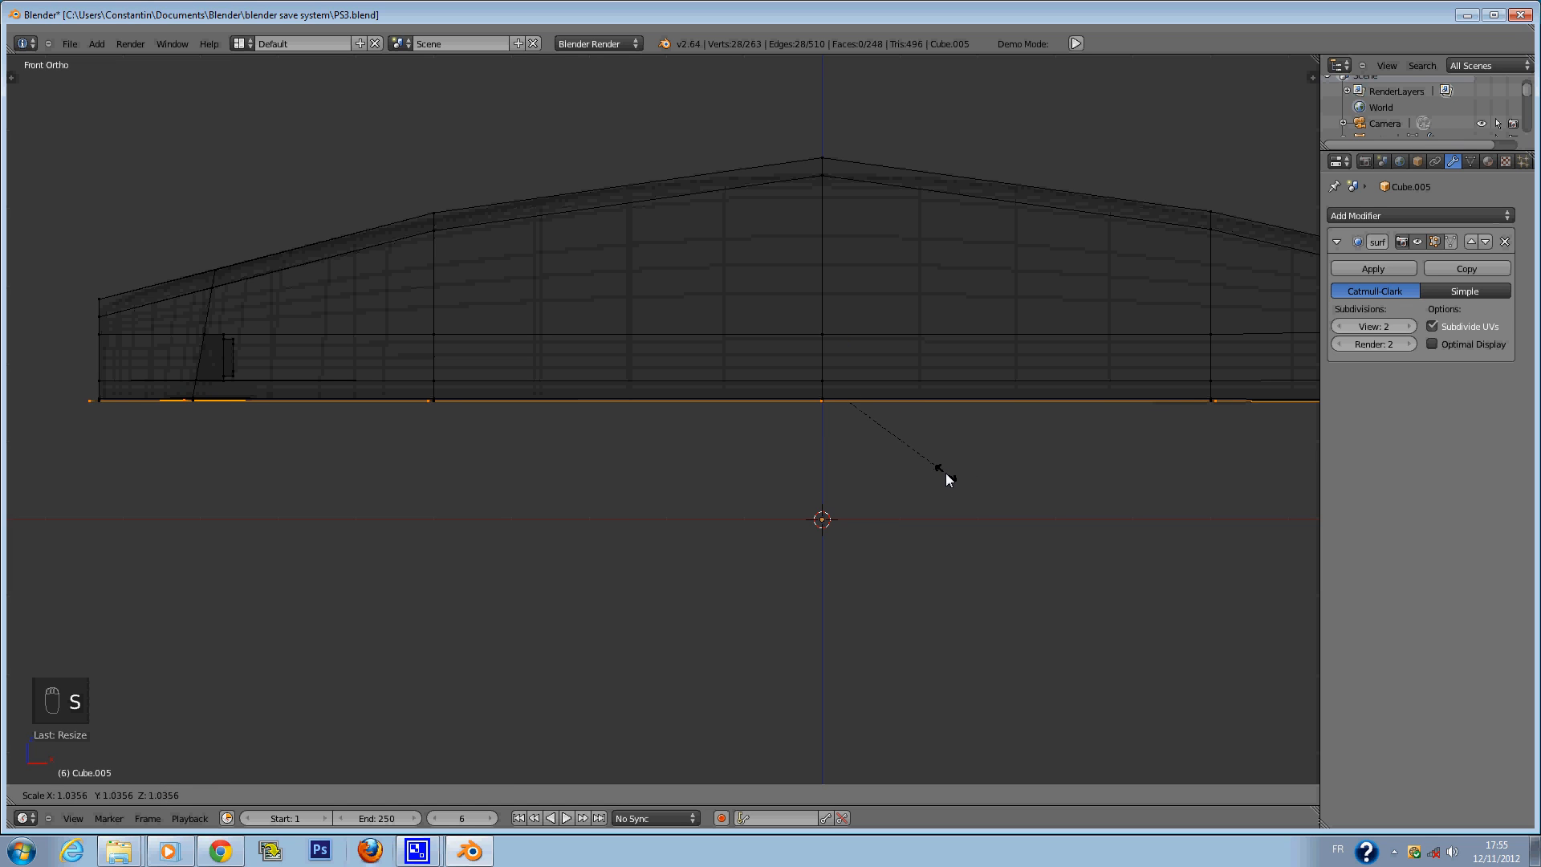
{"action": "left_click", "coordinate": [944, 471]}
Save PS3.blend and fine-tune the scale of the inset bottom loop.
{"action": "scroll", "coordinate": [946, 490], "scroll_direction": "down", "scroll_amount": 3}
{"action": "scroll", "coordinate": [953, 488], "scroll_direction": "down", "scroll_amount": 1}
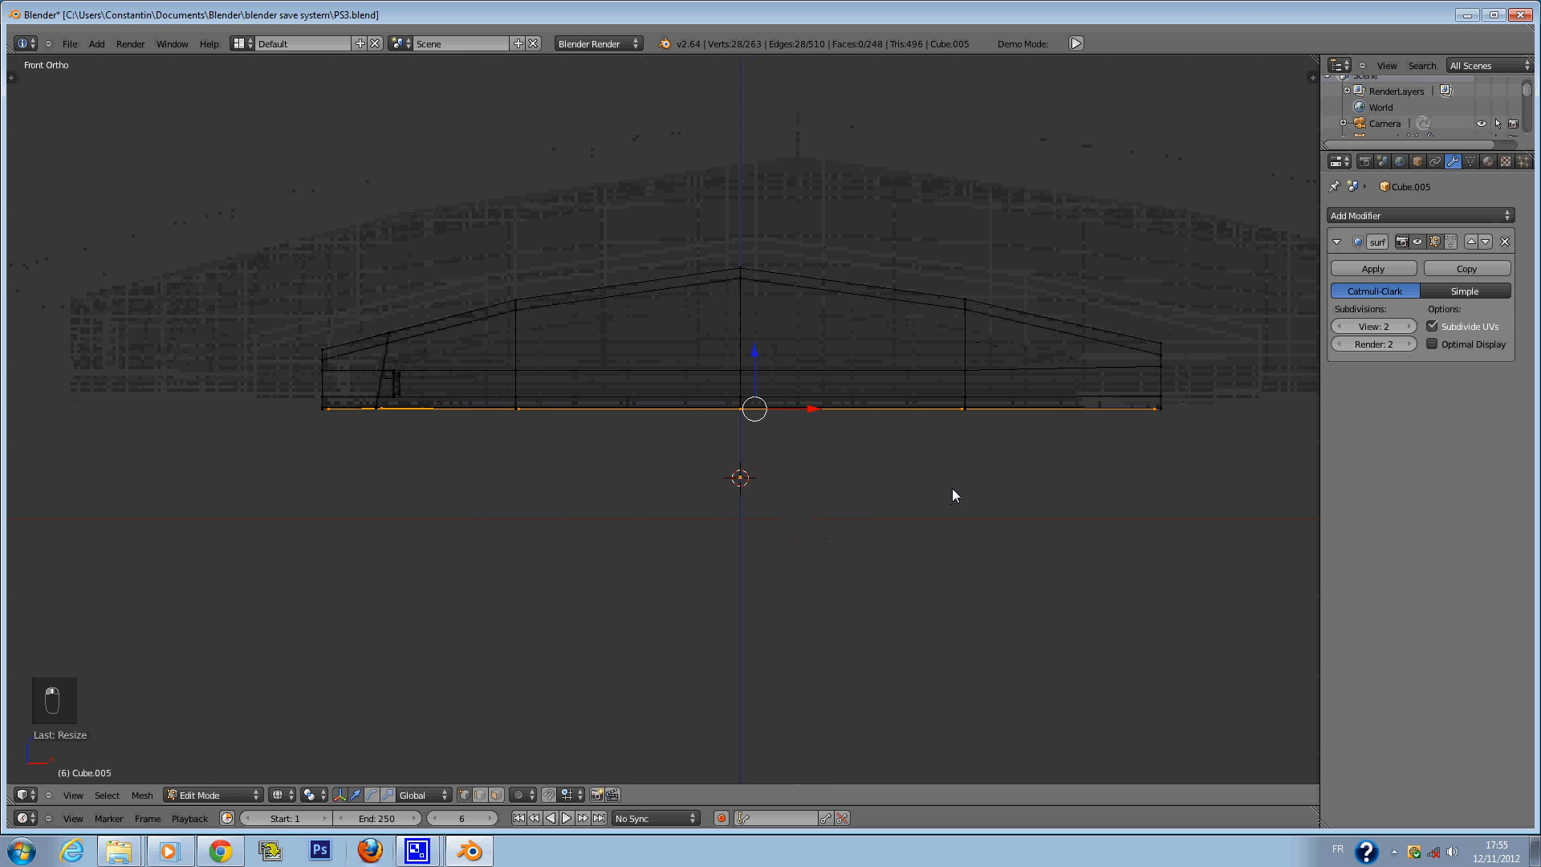
{"action": "key", "text": "ctrl+s"}
{"action": "scroll", "coordinate": [867, 449], "scroll_direction": "up", "scroll_amount": 2}
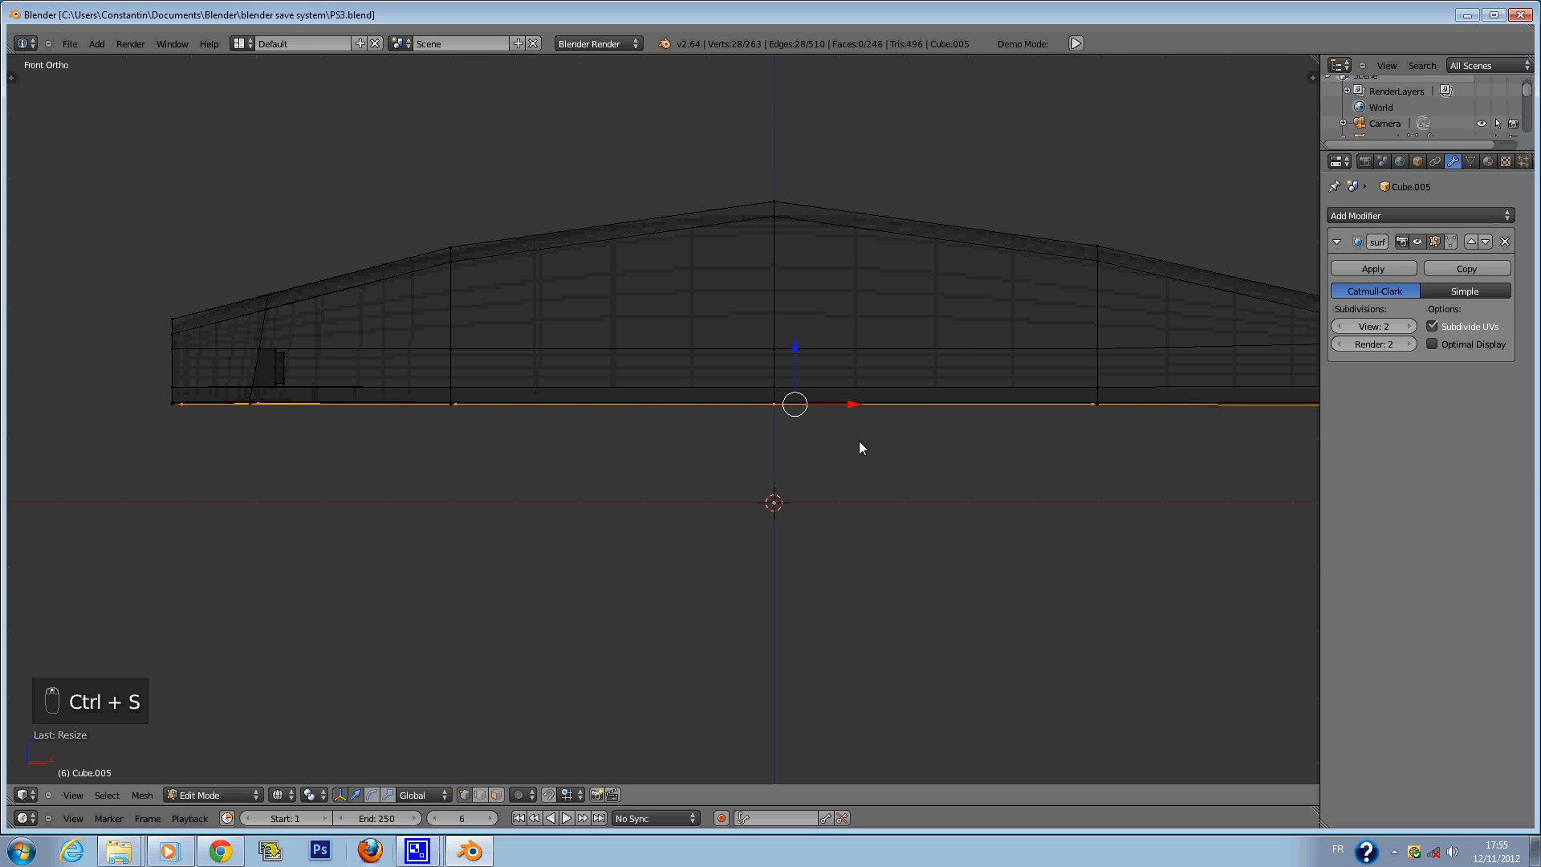
{"action": "scroll", "coordinate": [859, 444], "scroll_direction": "up", "scroll_amount": 1}
{"action": "key", "text": "s"}
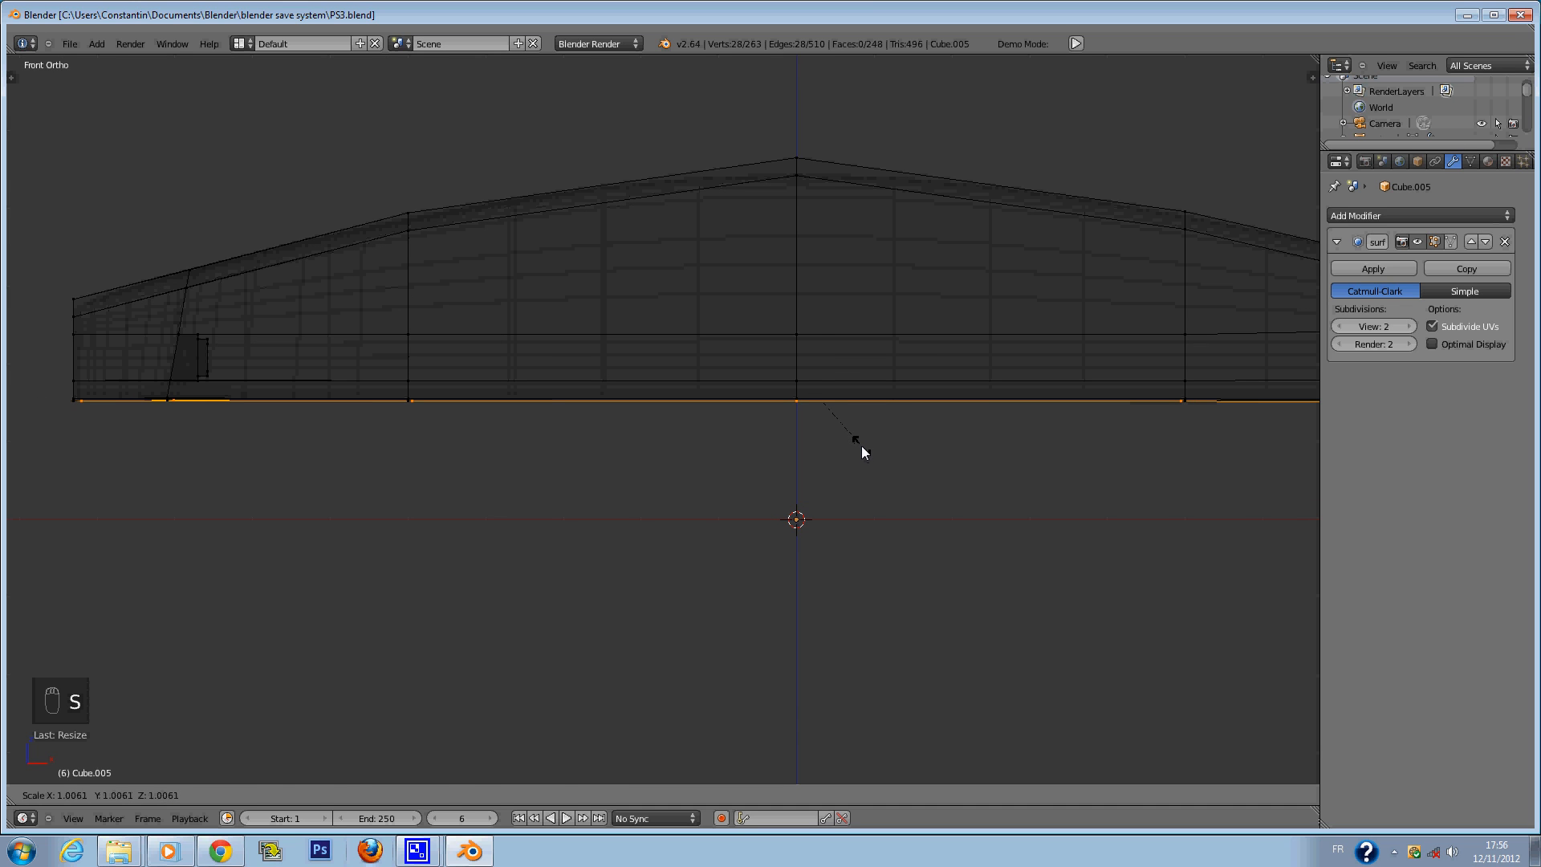
{"action": "left_click", "coordinate": [860, 446]}
Extrude the inset bottom loop in place, fill it with a face, and lower it about 0.003 along Z.
{"action": "key", "text": "e"}
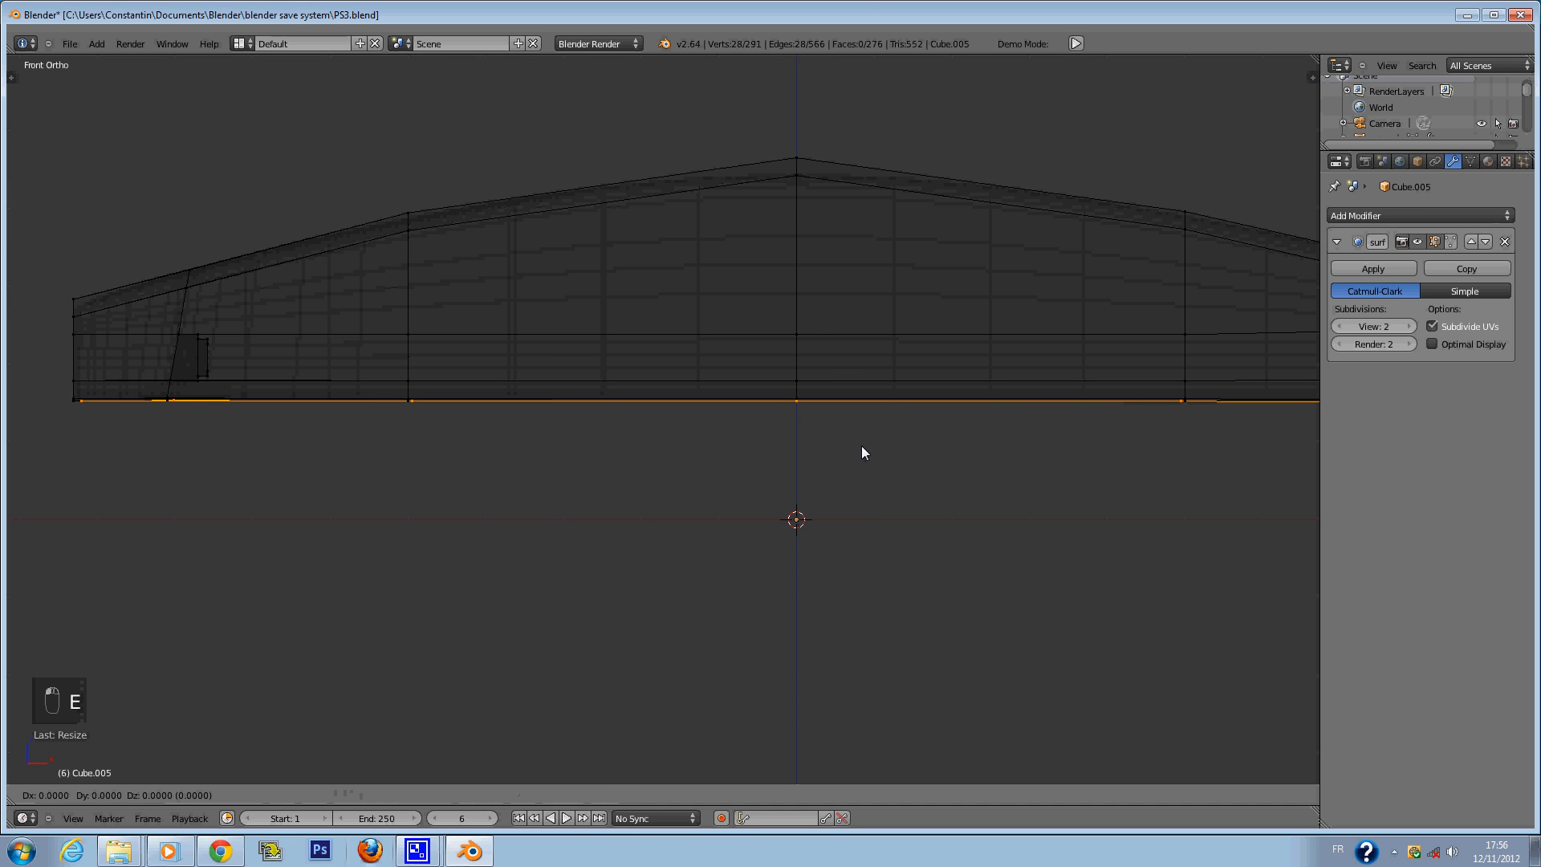
{"action": "right_click", "coordinate": [864, 454]}
{"action": "key", "text": "f"}
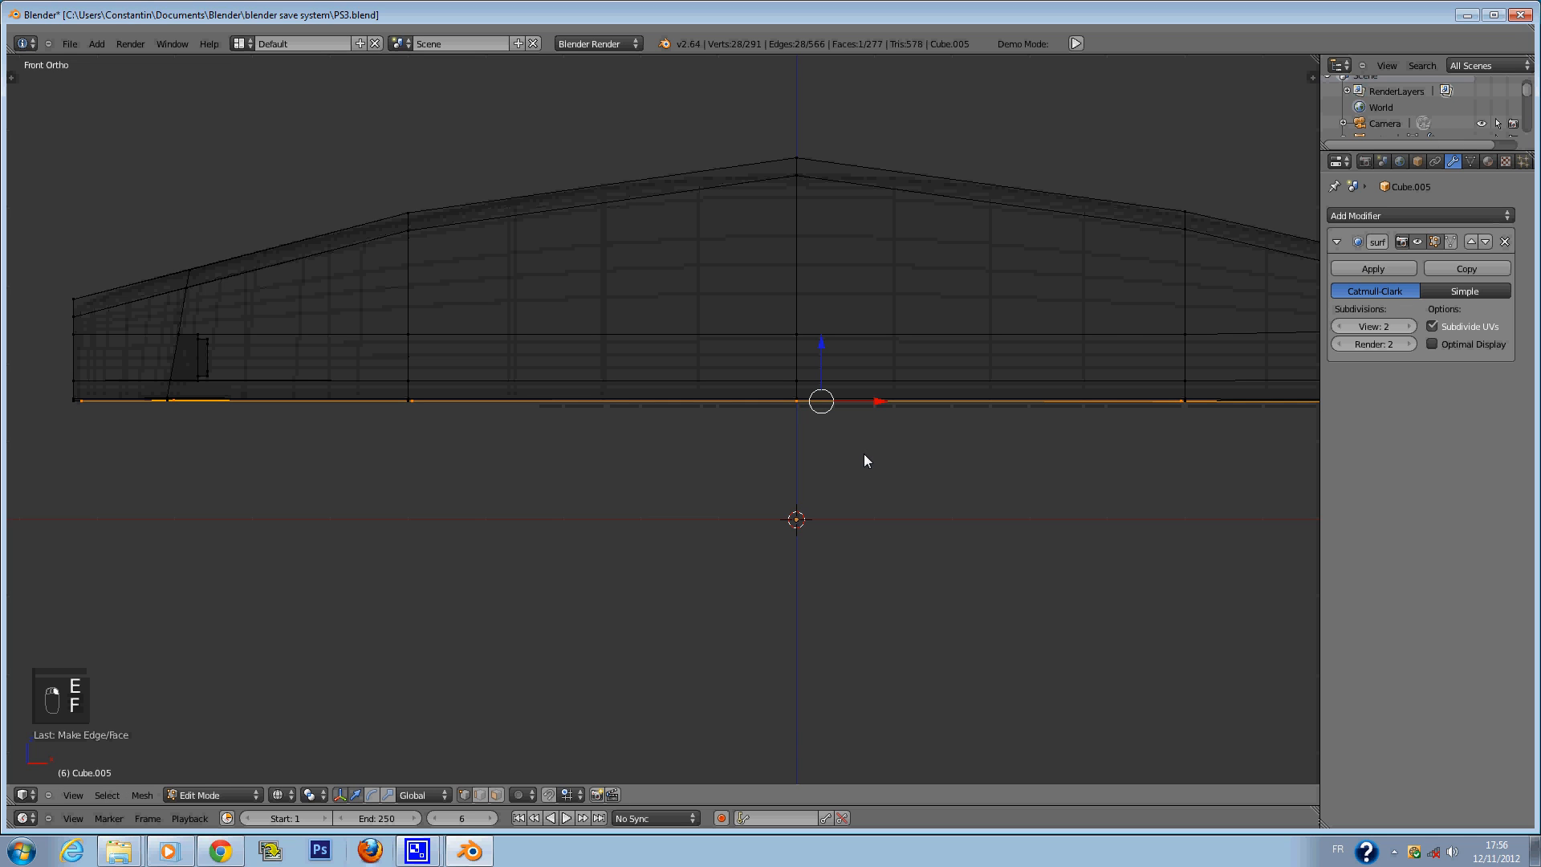
{"action": "key", "text": "g"}
{"action": "key", "text": "z"}
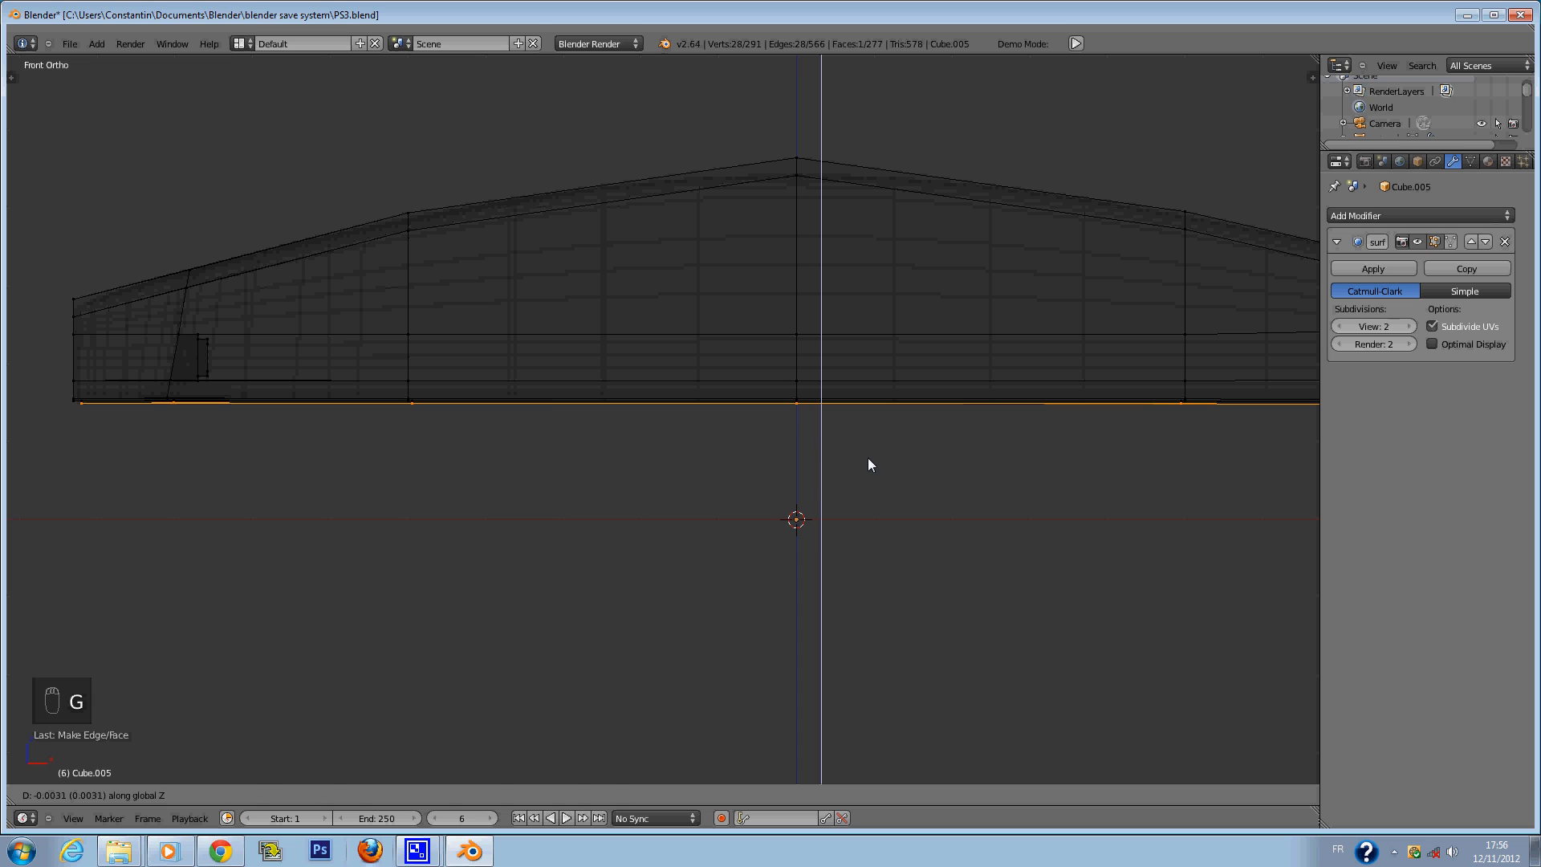
{"action": "left_click", "coordinate": [868, 459]}
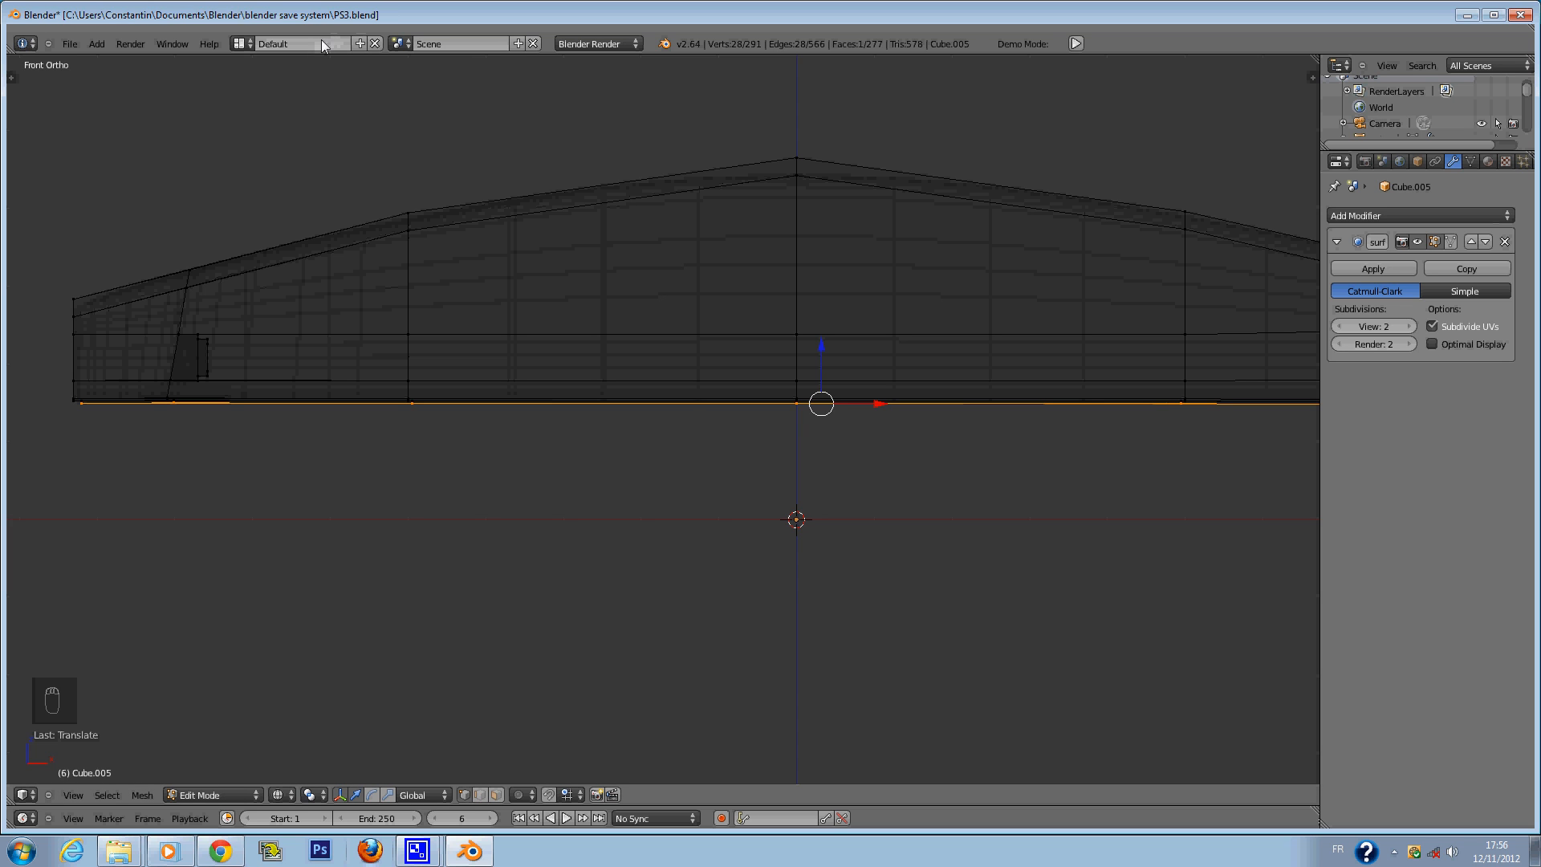
Extrude the bottom face's outline and move the new loop slightly down along Z.
{"action": "scroll", "coordinate": [483, 382], "scroll_direction": "up", "scroll_amount": 3}
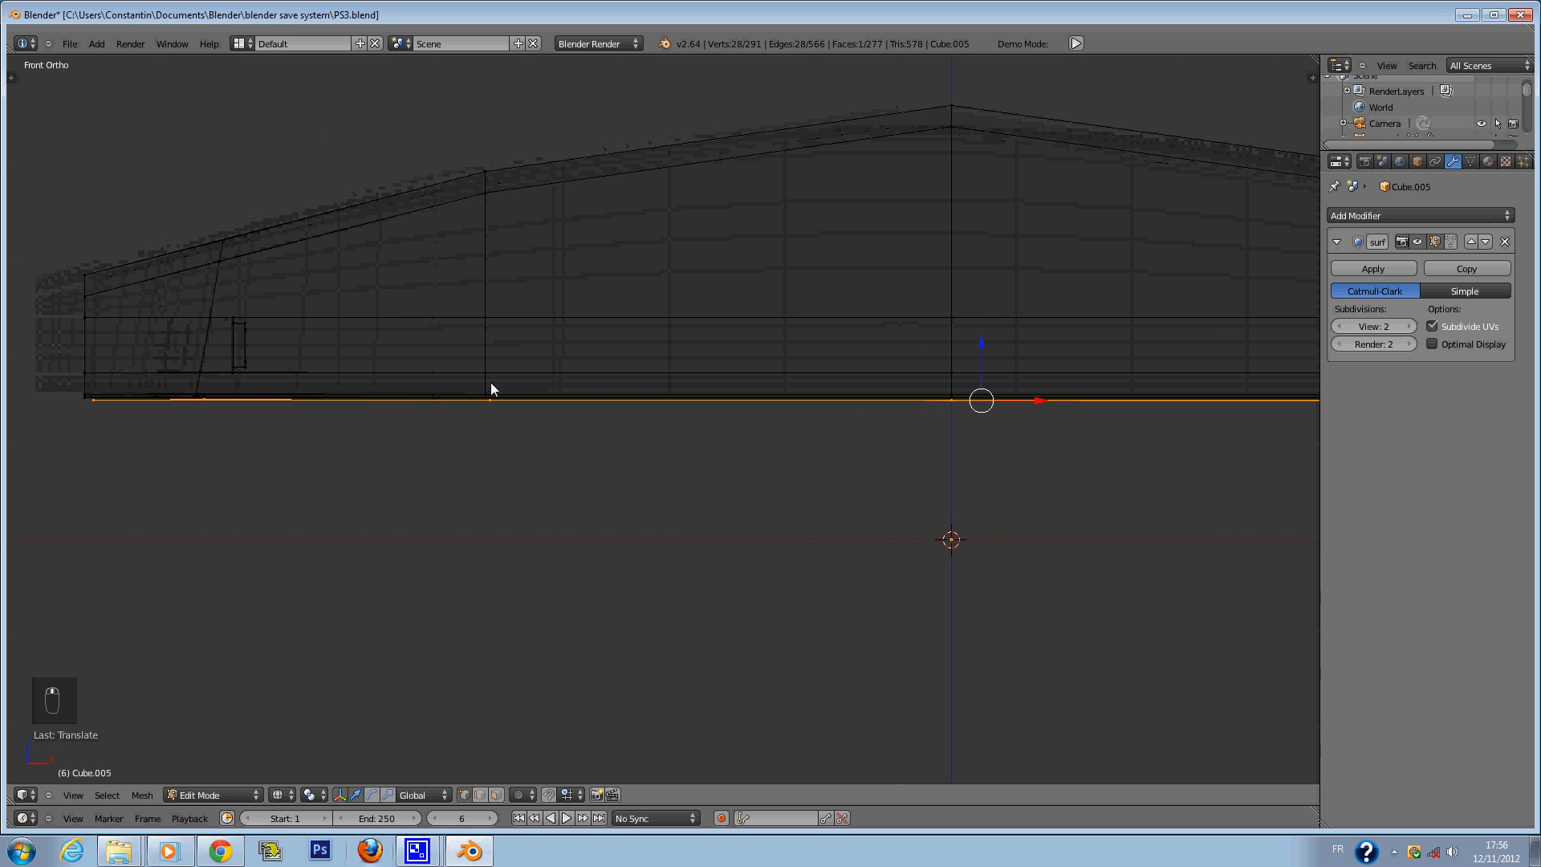
{"action": "key", "text": "e"}
{"action": "left_click", "coordinate": [515, 425]}
{"action": "key", "text": "g"}
{"action": "key", "text": "z"}
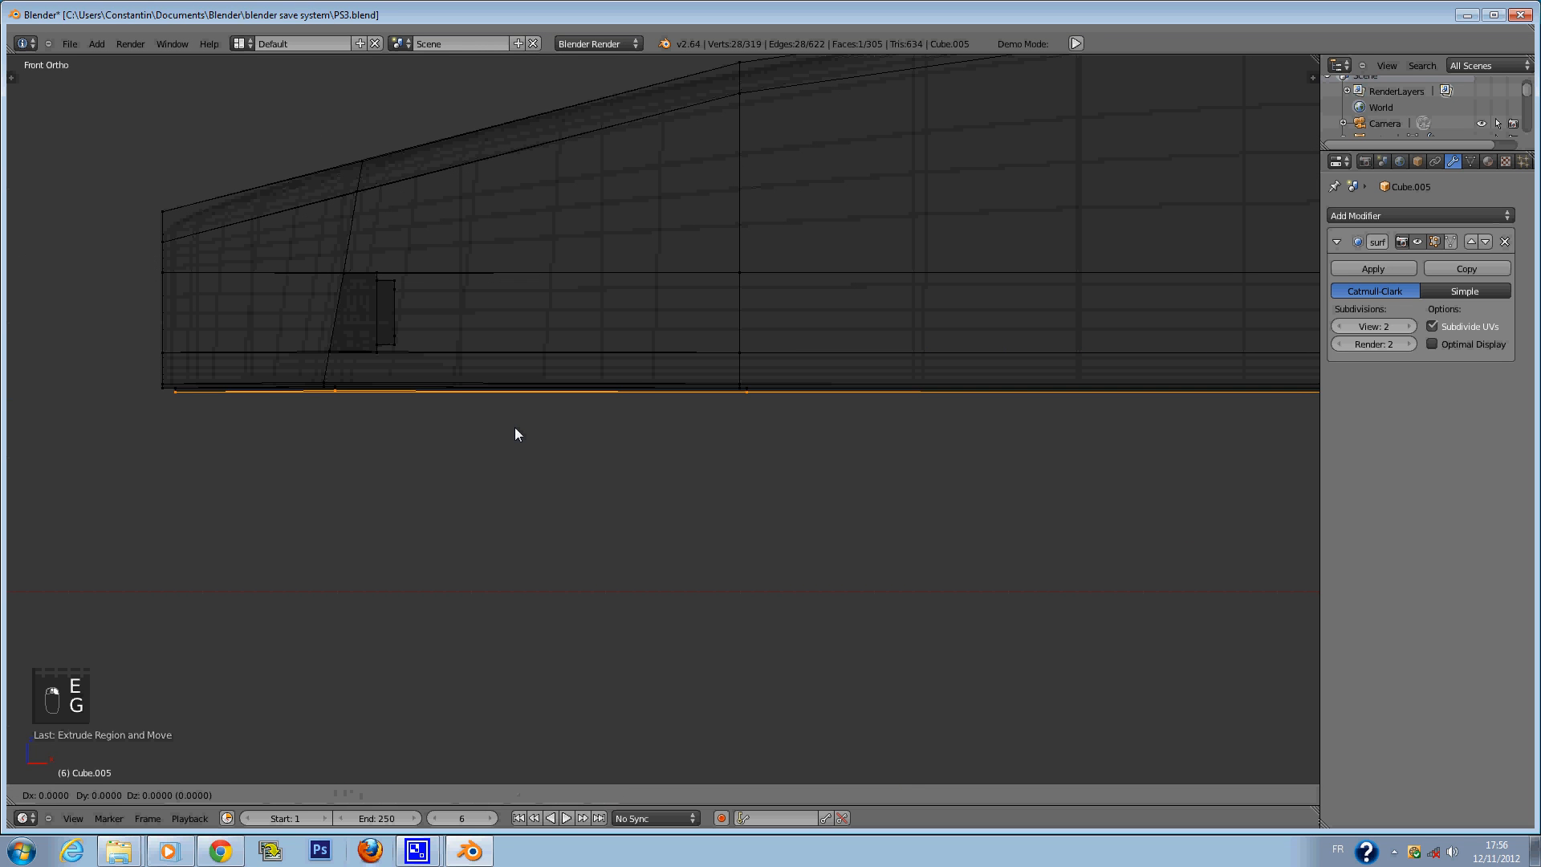
{"action": "left_click", "coordinate": [520, 433]}
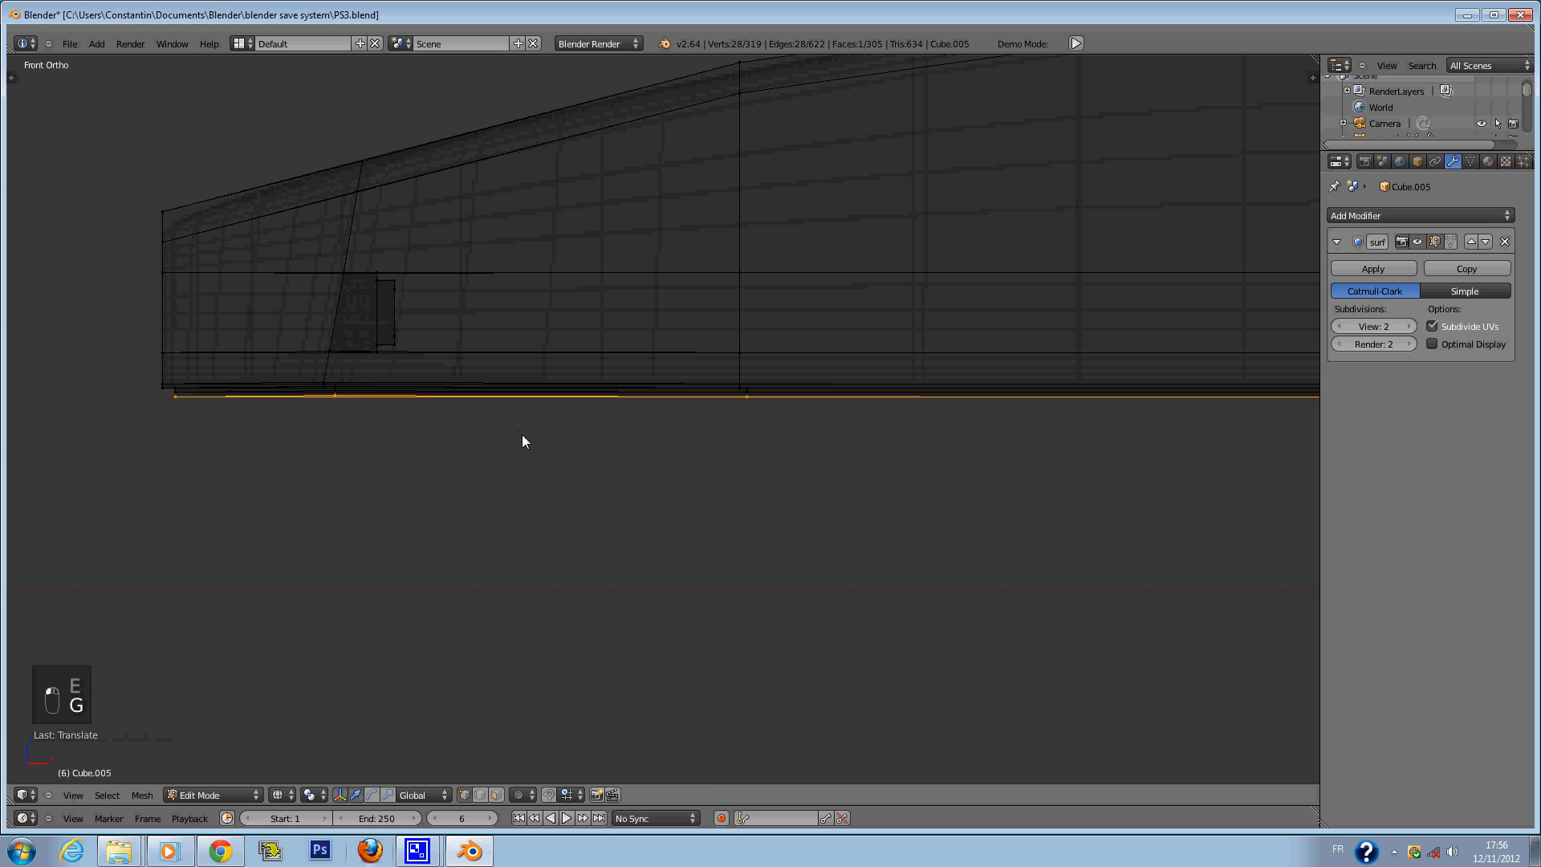
Extrude the lowest loop in place and scale it outward by about 1.009 to match the body's outline.
{"action": "key", "text": "e"}
{"action": "left_click", "coordinate": [592, 473]}
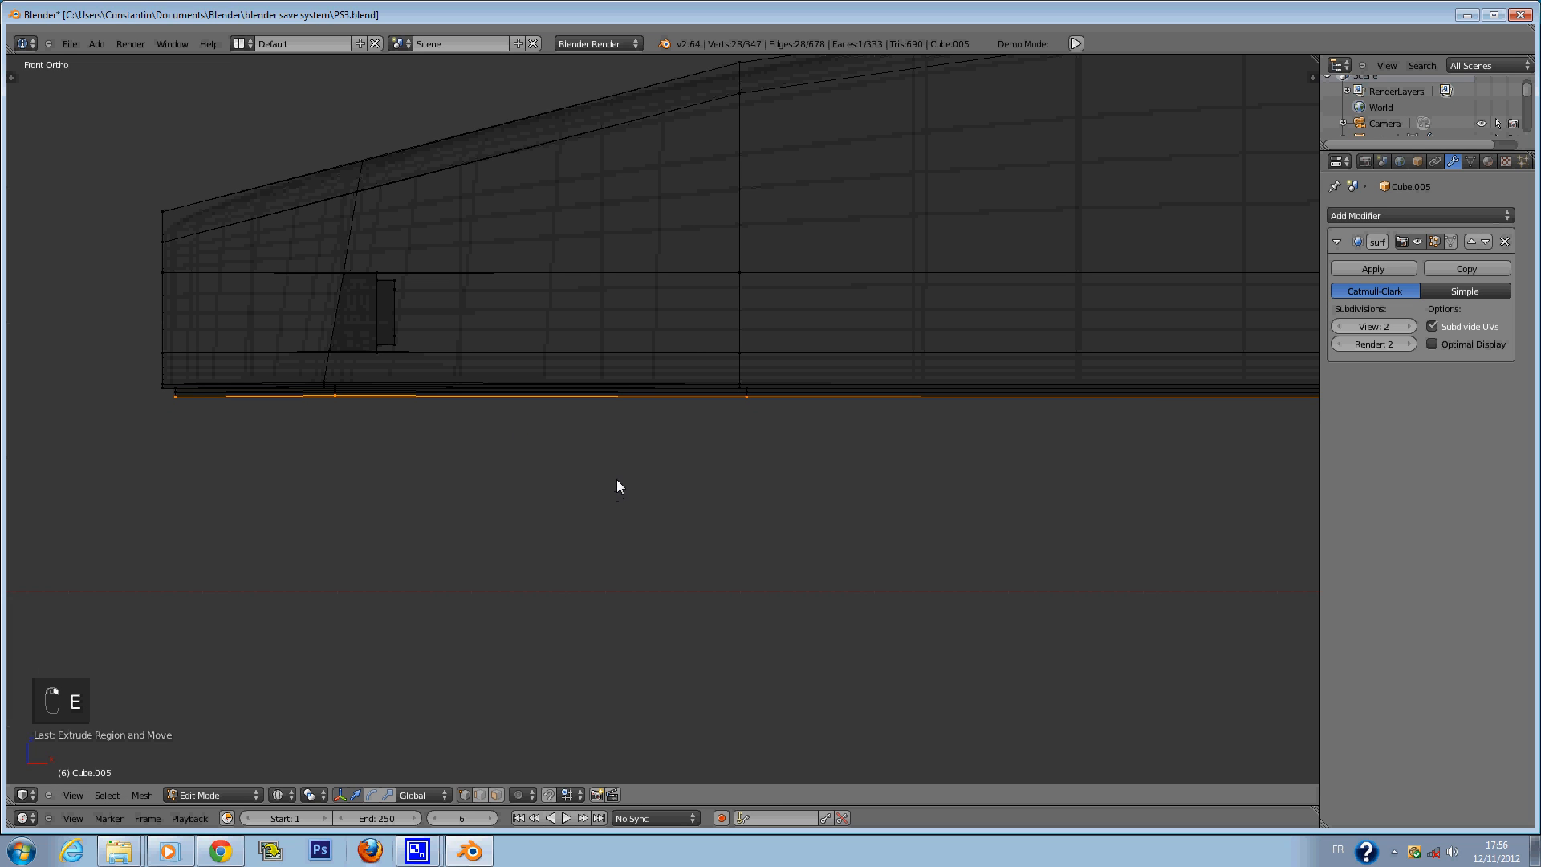
{"action": "key", "text": "s"}
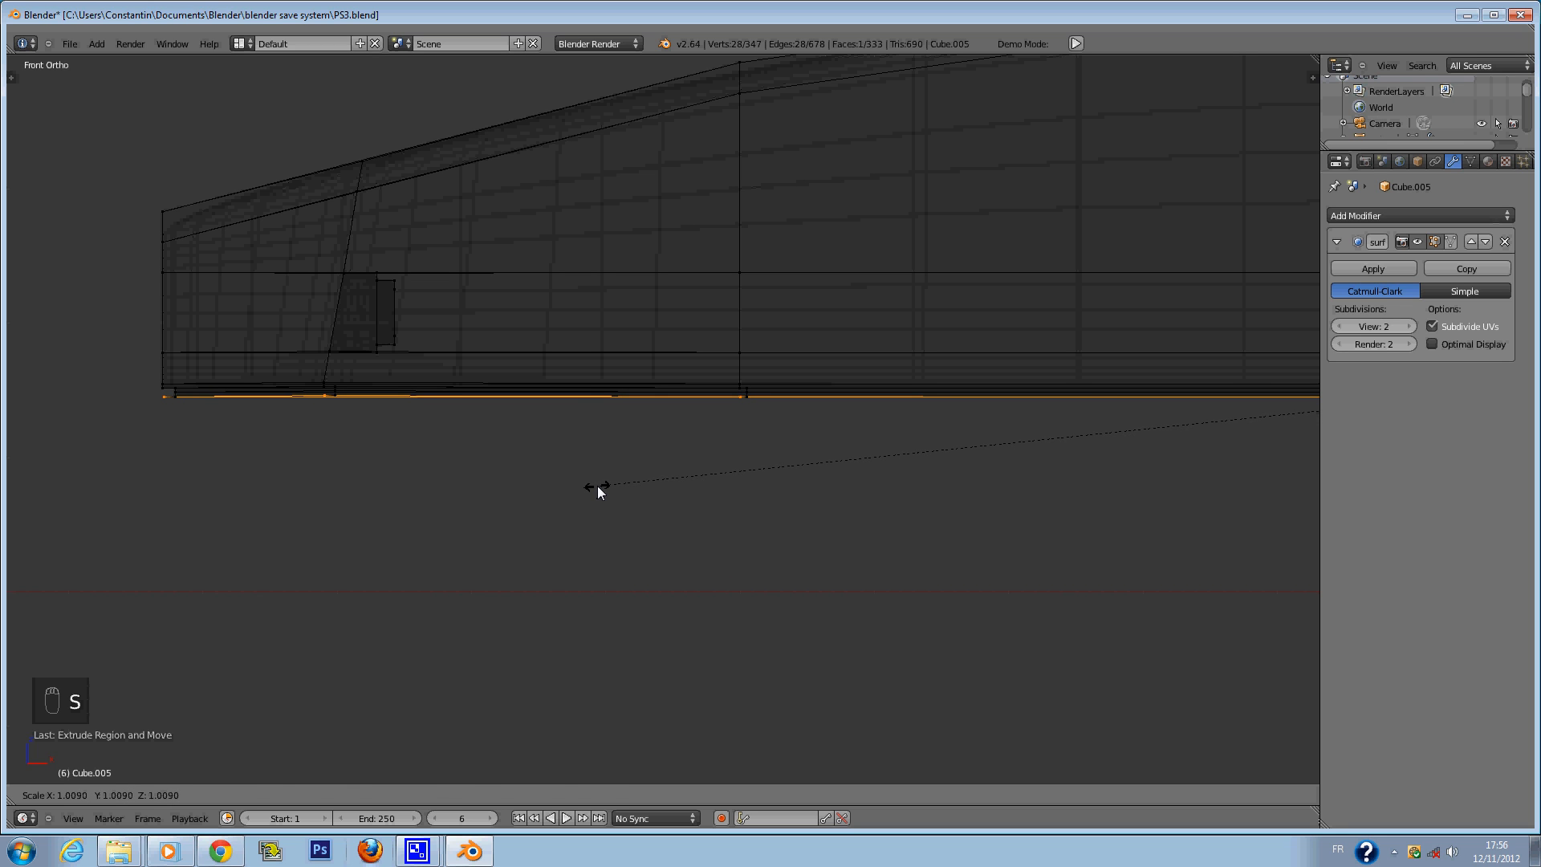
{"action": "left_click", "coordinate": [597, 486]}
{"action": "scroll", "coordinate": [671, 500], "scroll_direction": "up", "scroll_amount": 5, "text": "ctrl"}
{"action": "scroll", "coordinate": [674, 501], "scroll_direction": "down", "scroll_amount": 2}
{"action": "scroll", "coordinate": [659, 497], "scroll_direction": "up", "scroll_amount": 3}
{"action": "scroll", "coordinate": [611, 489], "scroll_direction": "down", "scroll_amount": 5, "text": "ctrl"}
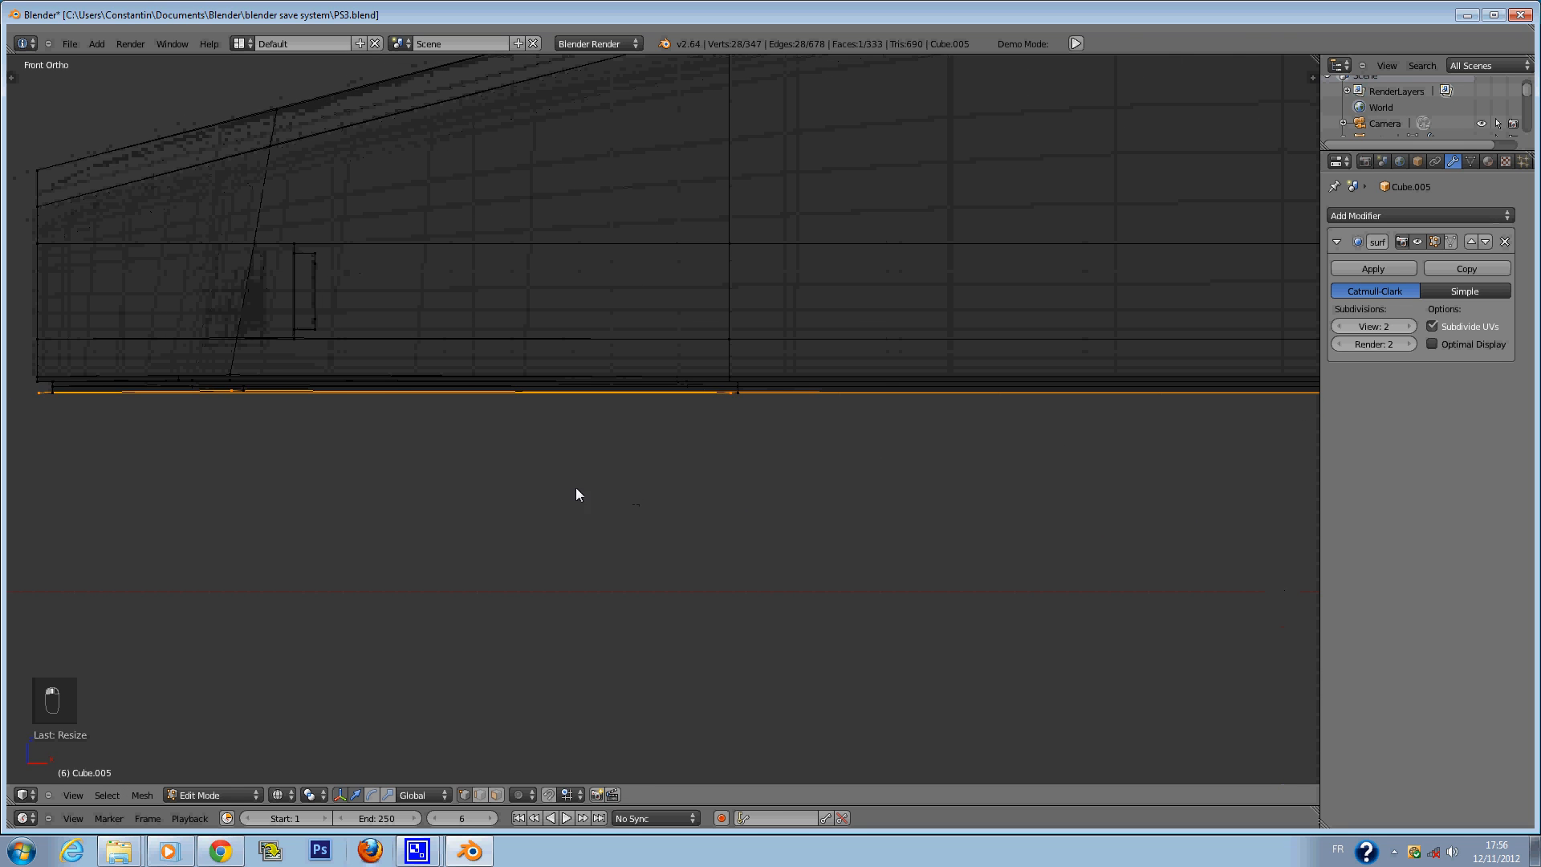
{"action": "scroll", "coordinate": [447, 487], "scroll_direction": "up", "scroll_amount": 4, "text": "ctrl"}
{"action": "scroll", "coordinate": [618, 471], "scroll_direction": "down", "scroll_amount": 3}
{"action": "key", "text": "z"}
{"action": "scroll", "coordinate": [602, 464], "scroll_direction": "up", "scroll_amount": 4}
{"action": "key", "text": "z"}
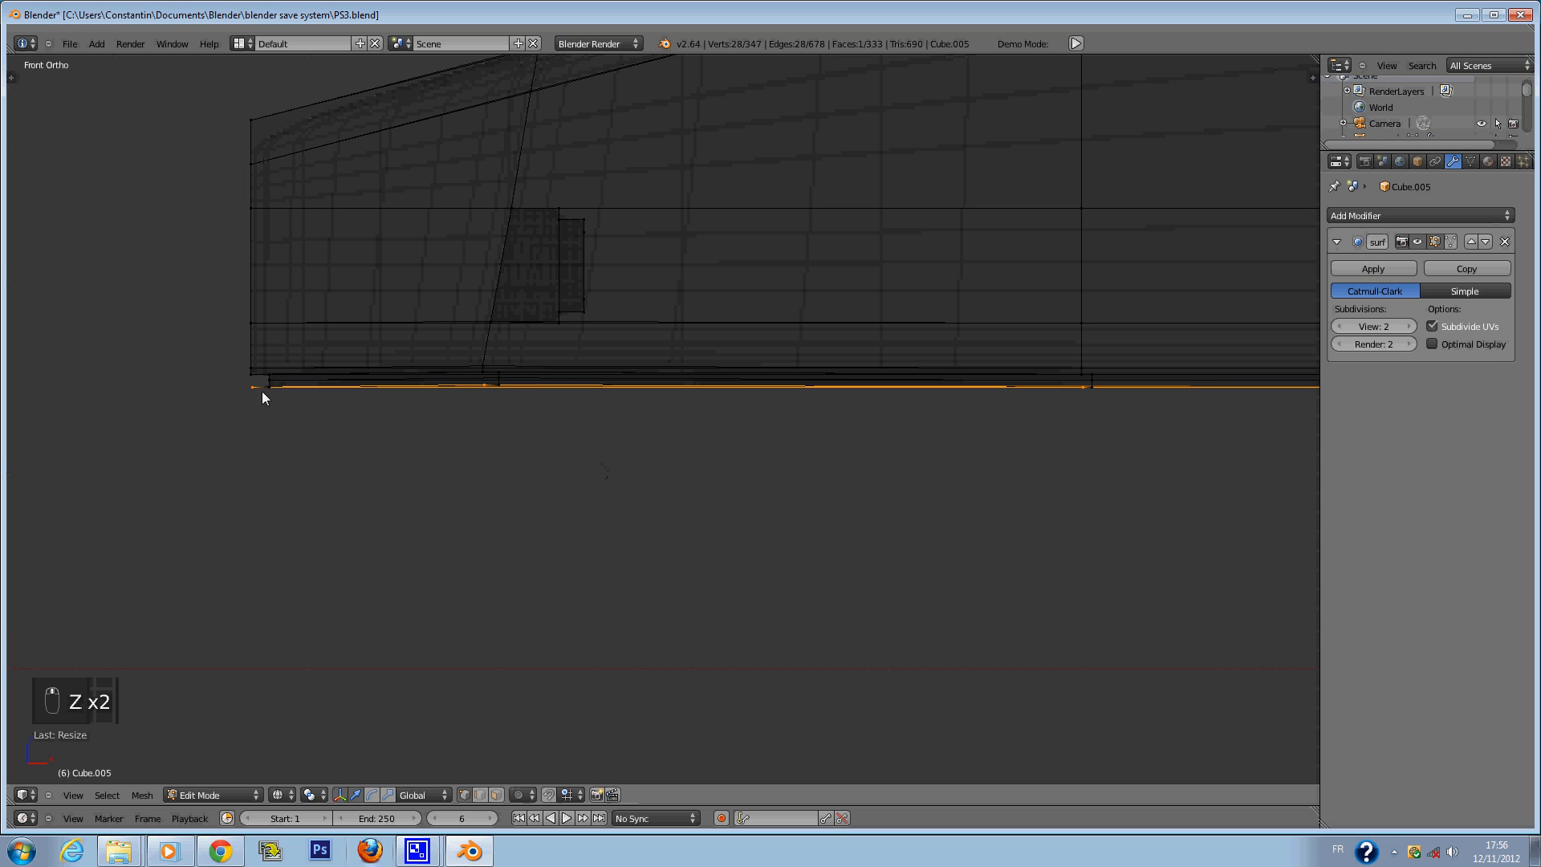
{"action": "key", "text": "c"}
{"action": "left_click", "coordinate": [274, 419]}
{"action": "right_click", "coordinate": [273, 419]}
{"action": "scroll", "coordinate": [377, 415], "scroll_direction": "up", "scroll_amount": 1}
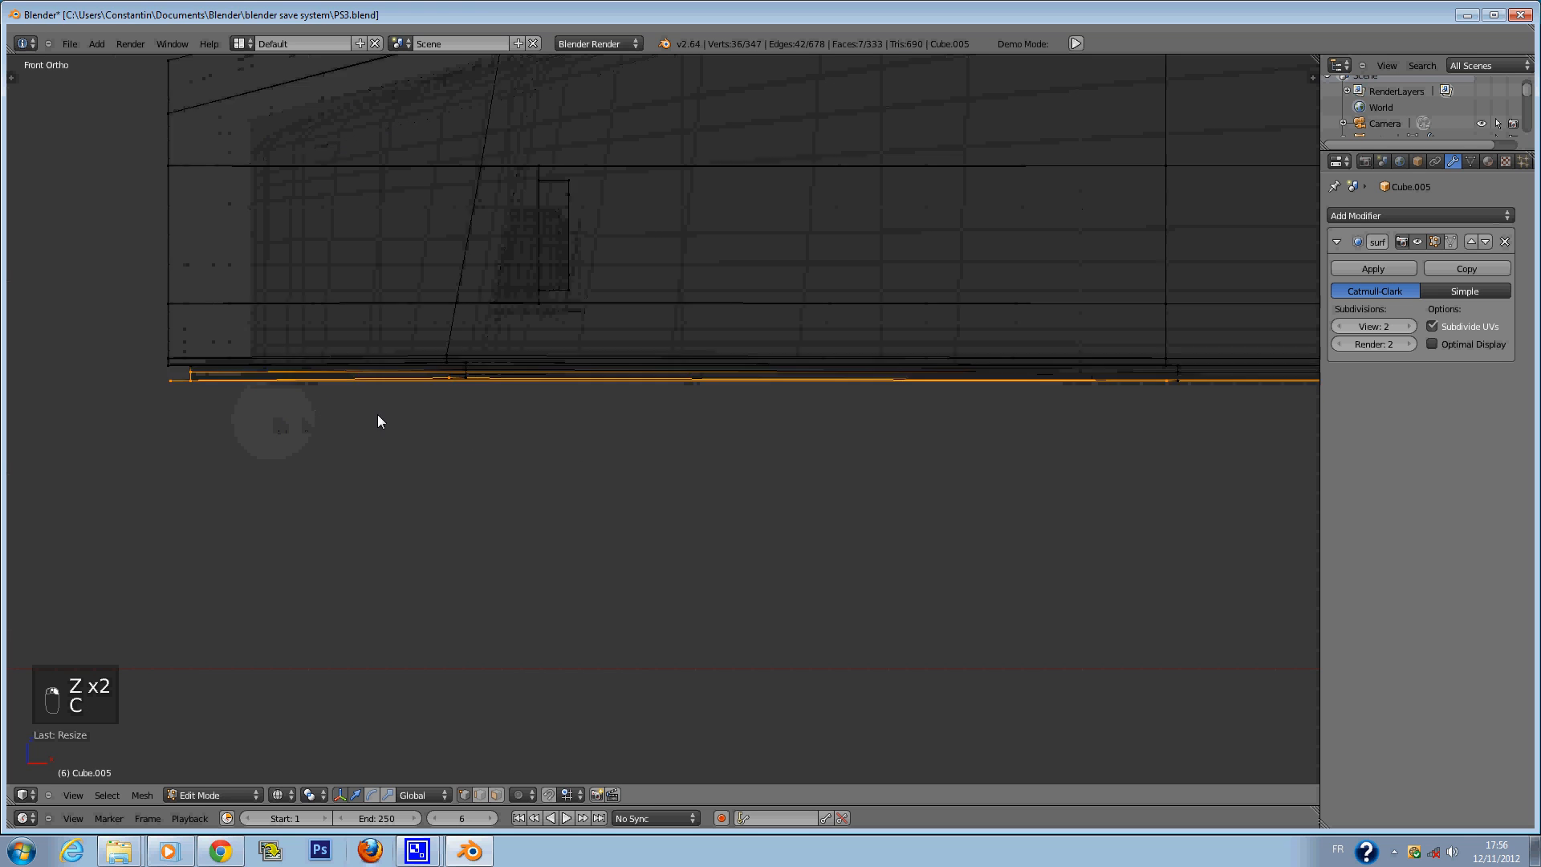
{"action": "scroll", "coordinate": [376, 420], "scroll_direction": "up", "scroll_amount": 1}
{"action": "scroll", "coordinate": [383, 353], "scroll_direction": "up", "scroll_amount": 2, "text": "ctrl"}
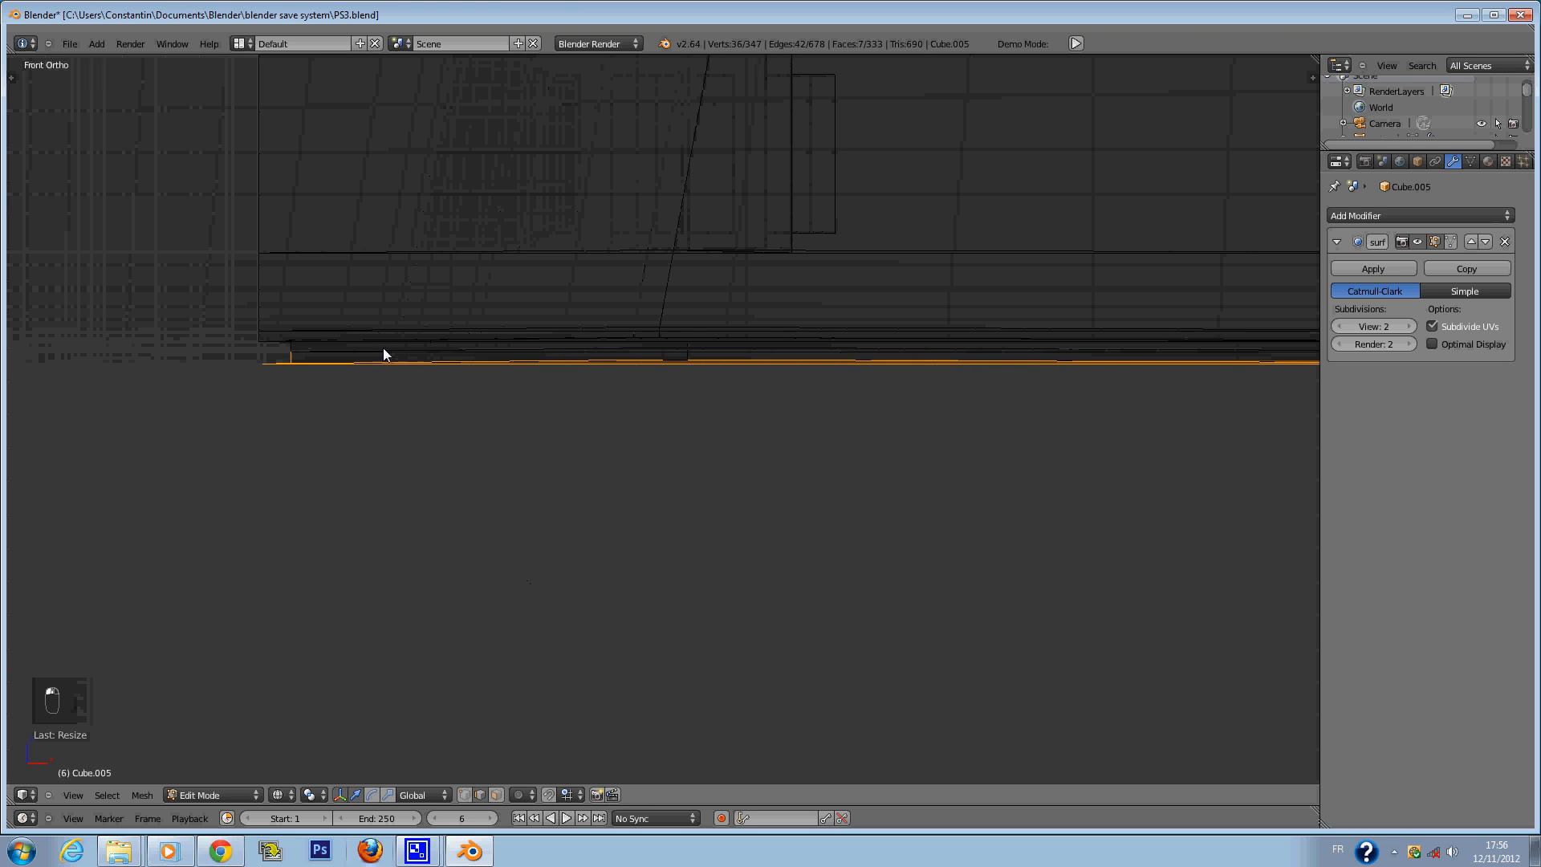
{"action": "scroll", "coordinate": [383, 353], "scroll_direction": "up", "scroll_amount": 2}
{"action": "right_click", "coordinate": [358, 297]}
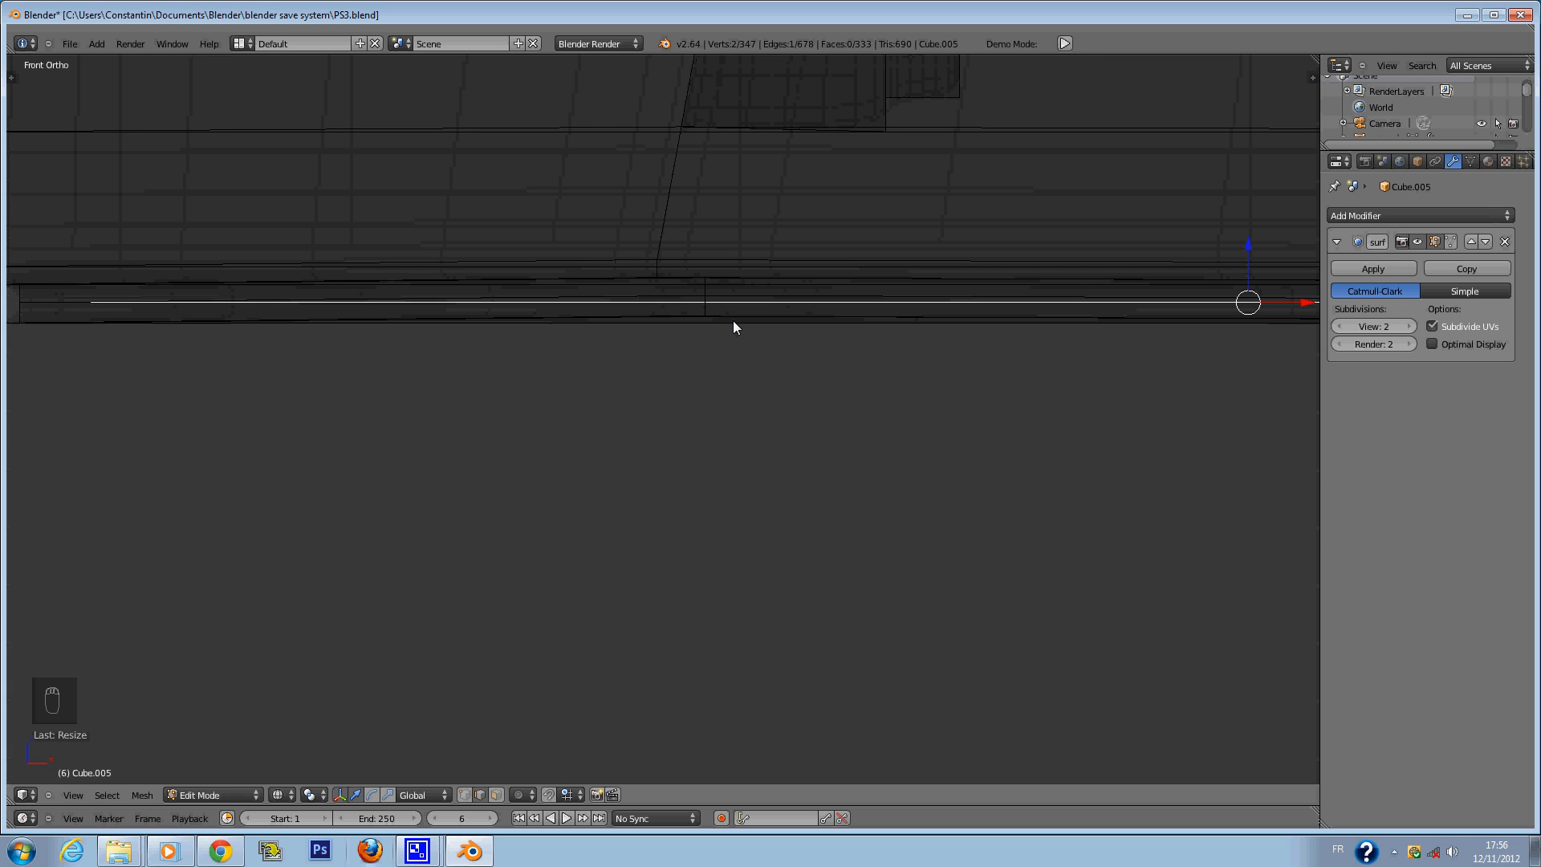
Switch to face selection and circle-select the thin groove faces under the body's -X end, excluding the faces above.
{"action": "scroll", "coordinate": [734, 327], "scroll_direction": "down", "scroll_amount": 3}
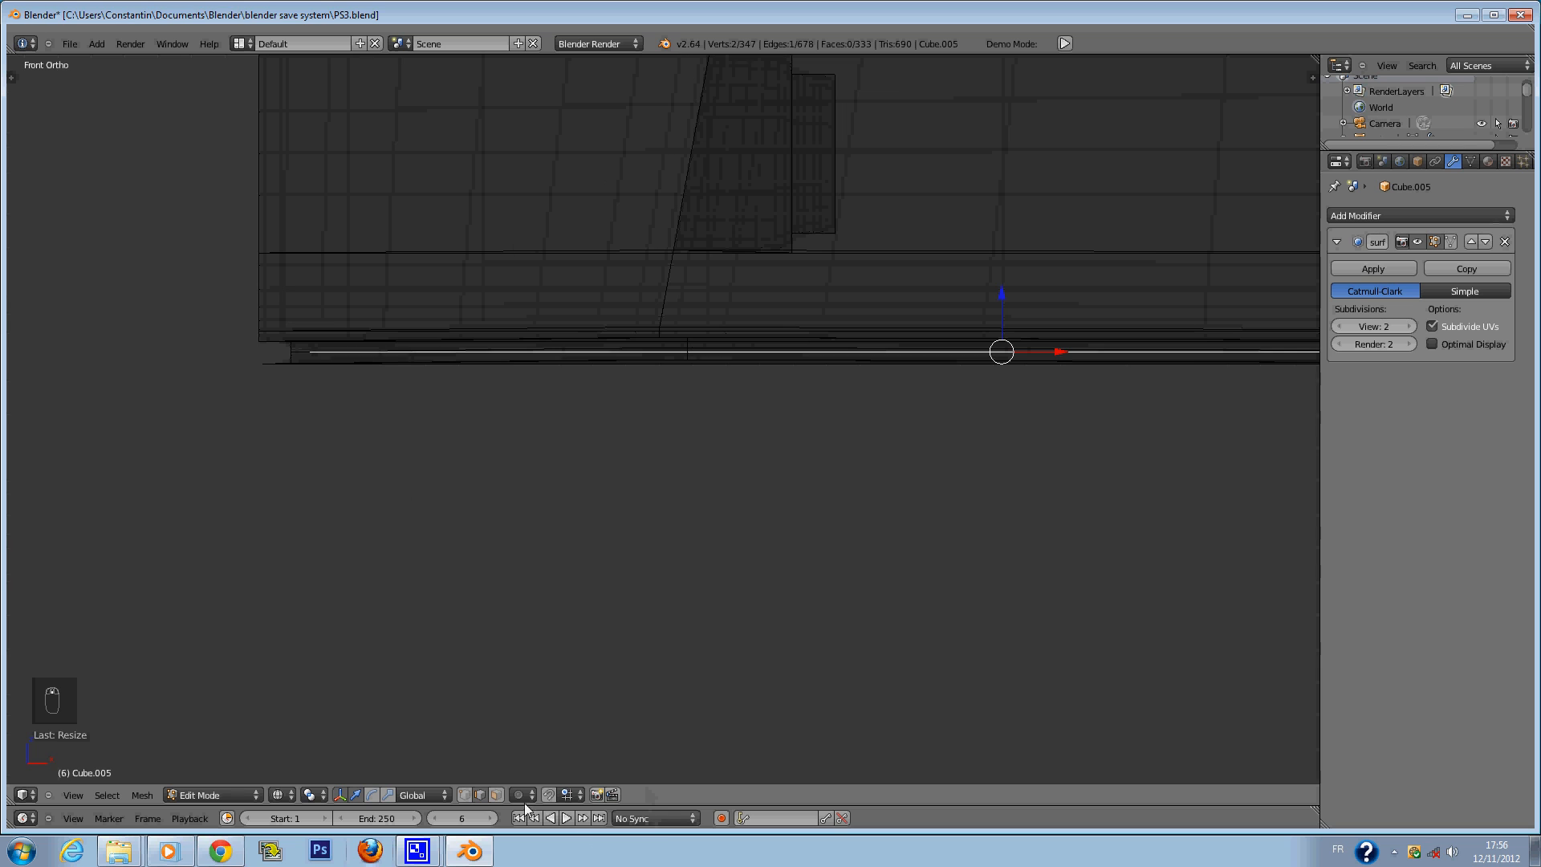
{"action": "key", "text": "v"}
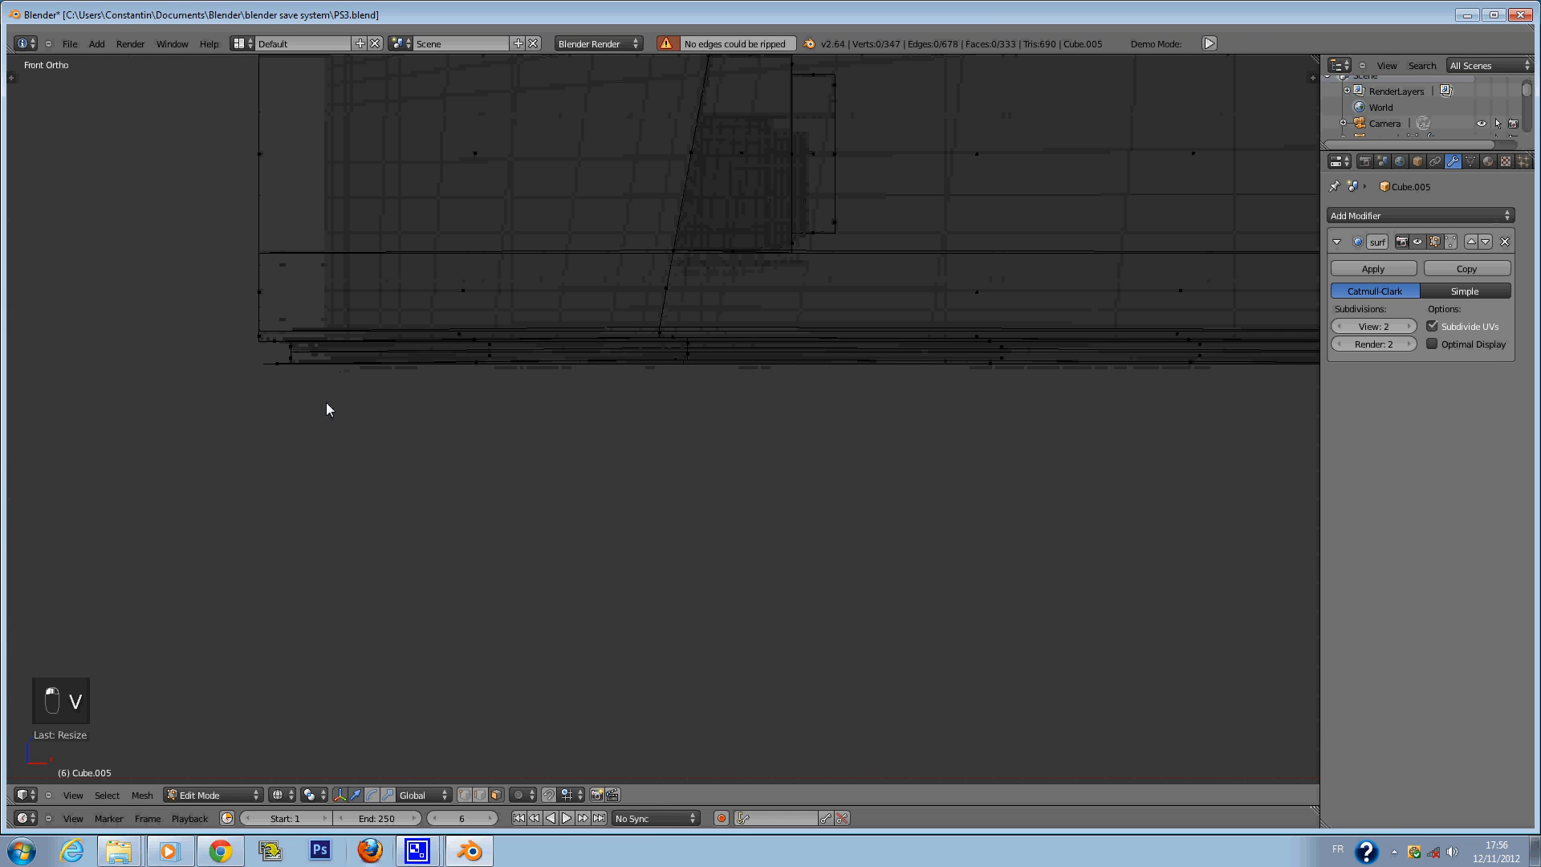
{"action": "key", "text": "c"}
{"action": "mouse_move", "coordinate": [298, 400]}
{"action": "left_mouse_down"}
{"action": "mouse_move", "coordinate": [763, 402]}
{"action": "mouse_move", "coordinate": [1043, 371]}
{"action": "left_mouse_up"}
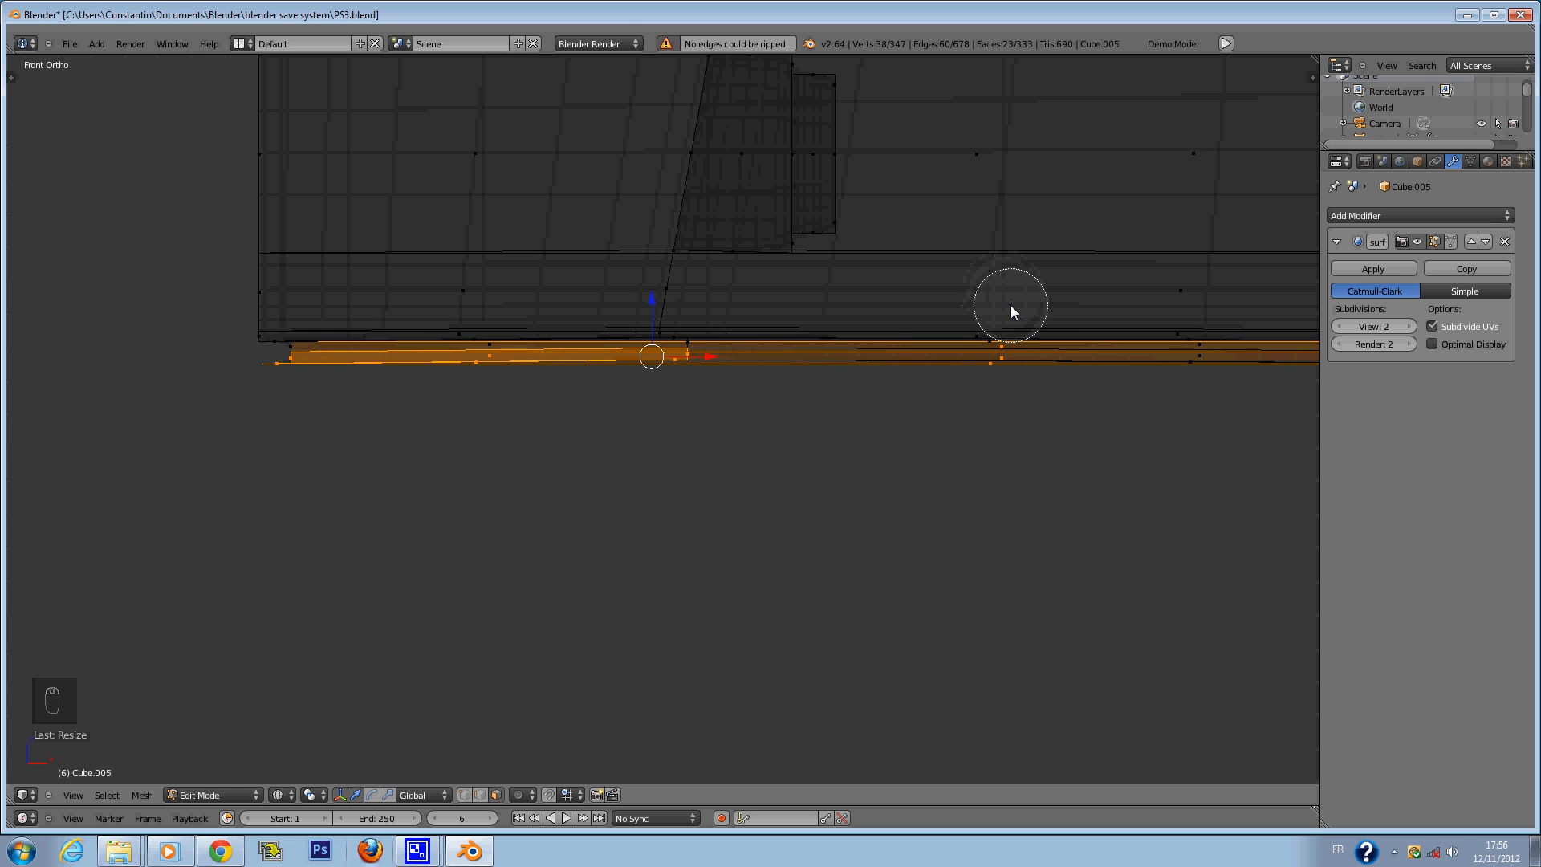
{"action": "middle_click_drag", "start_coordinate": [1011, 309], "coordinate": [878, 311]}
{"action": "right_click", "coordinate": [805, 382]}
{"action": "scroll", "coordinate": [807, 381], "scroll_direction": "down", "scroll_amount": 1, "text": "ctrl"}
{"action": "scroll", "coordinate": [786, 380], "scroll_direction": "up", "scroll_amount": 15, "text": "ctrl"}
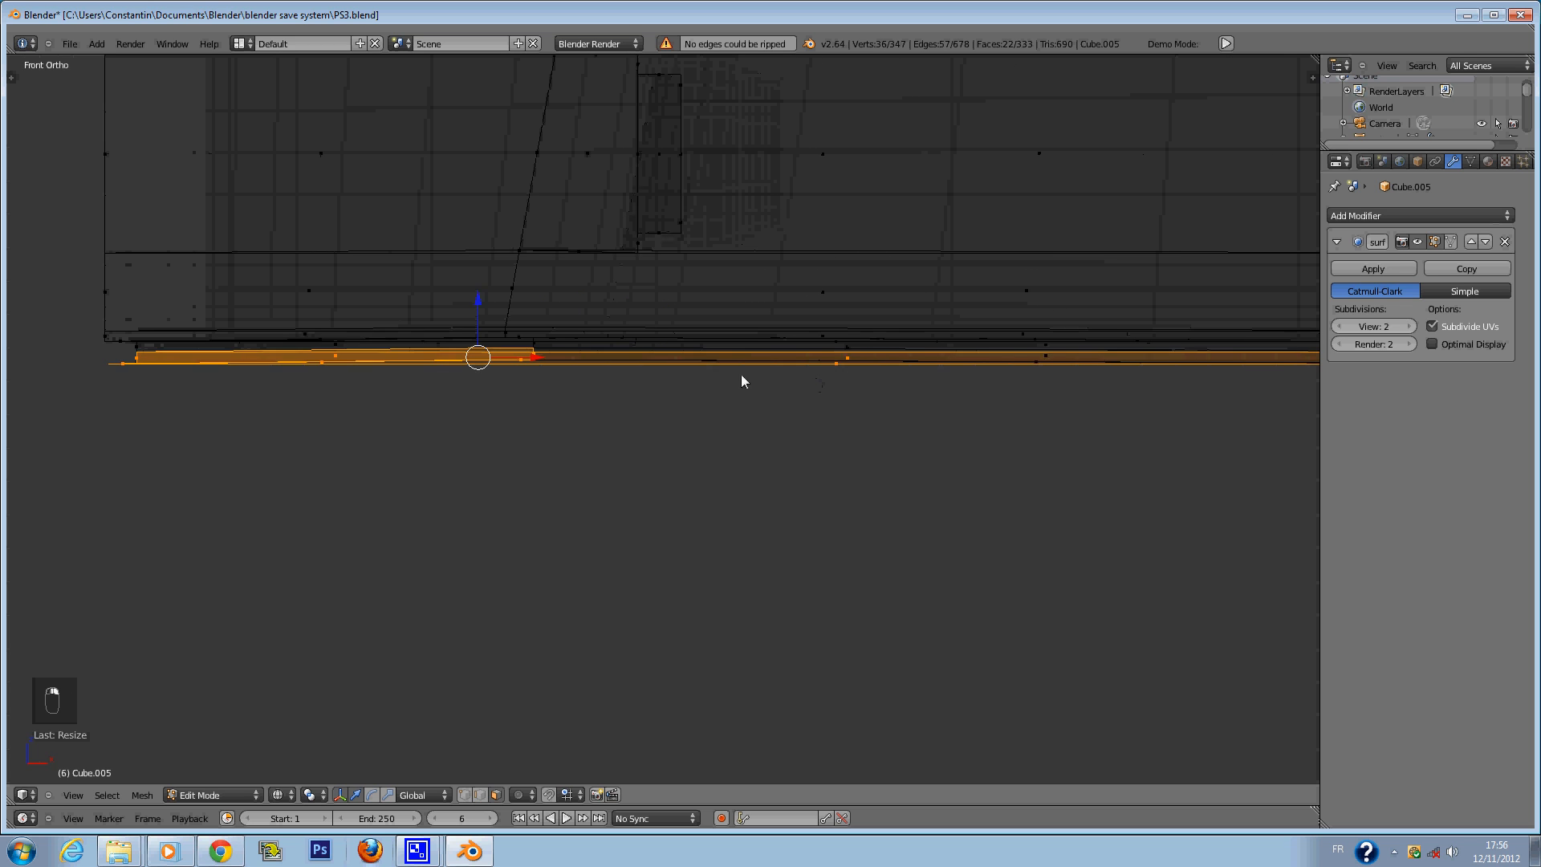
Add the groove faces between the -X end and the body's centre to the selection.
{"action": "scroll", "coordinate": [955, 415], "scroll_direction": "down", "scroll_amount": 4}
{"action": "scroll", "coordinate": [1061, 420], "scroll_direction": "down", "scroll_amount": 6, "text": "ctrl"}
{"action": "scroll", "coordinate": [1019, 398], "scroll_direction": "up", "scroll_amount": 12, "text": "ctrl"}
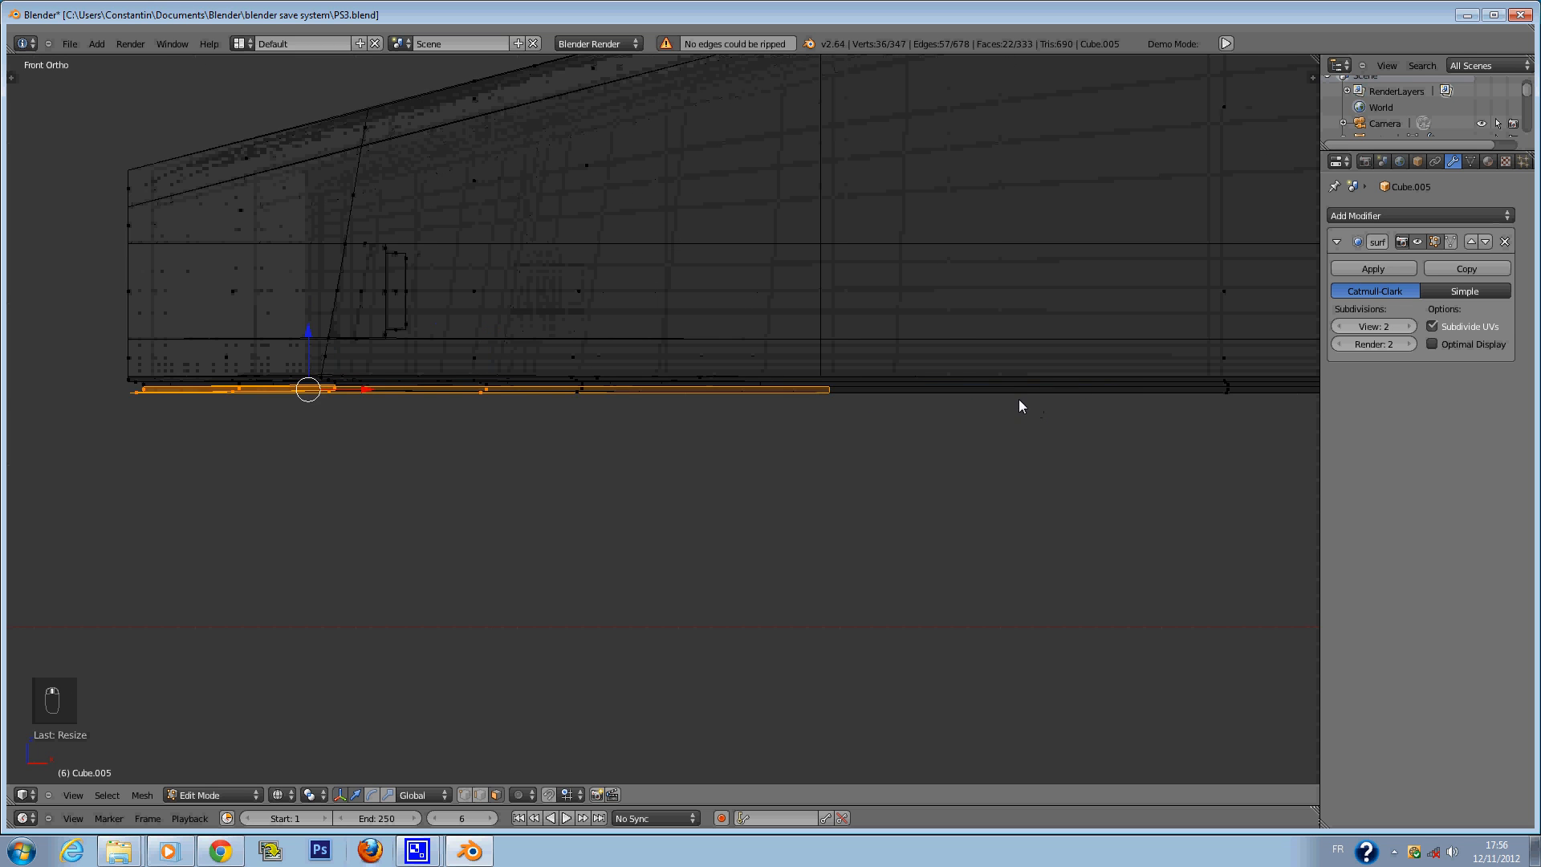
{"action": "key", "text": "c"}
{"action": "left_click", "coordinate": [1223, 425]}
{"action": "right_click", "coordinate": [1223, 424]}
Add the bottom groove faces along the body's +X half to the selection, deselecting body faces caught above them.
{"action": "scroll", "coordinate": [1230, 433], "scroll_direction": "up", "scroll_amount": 20, "text": "ctrl"}
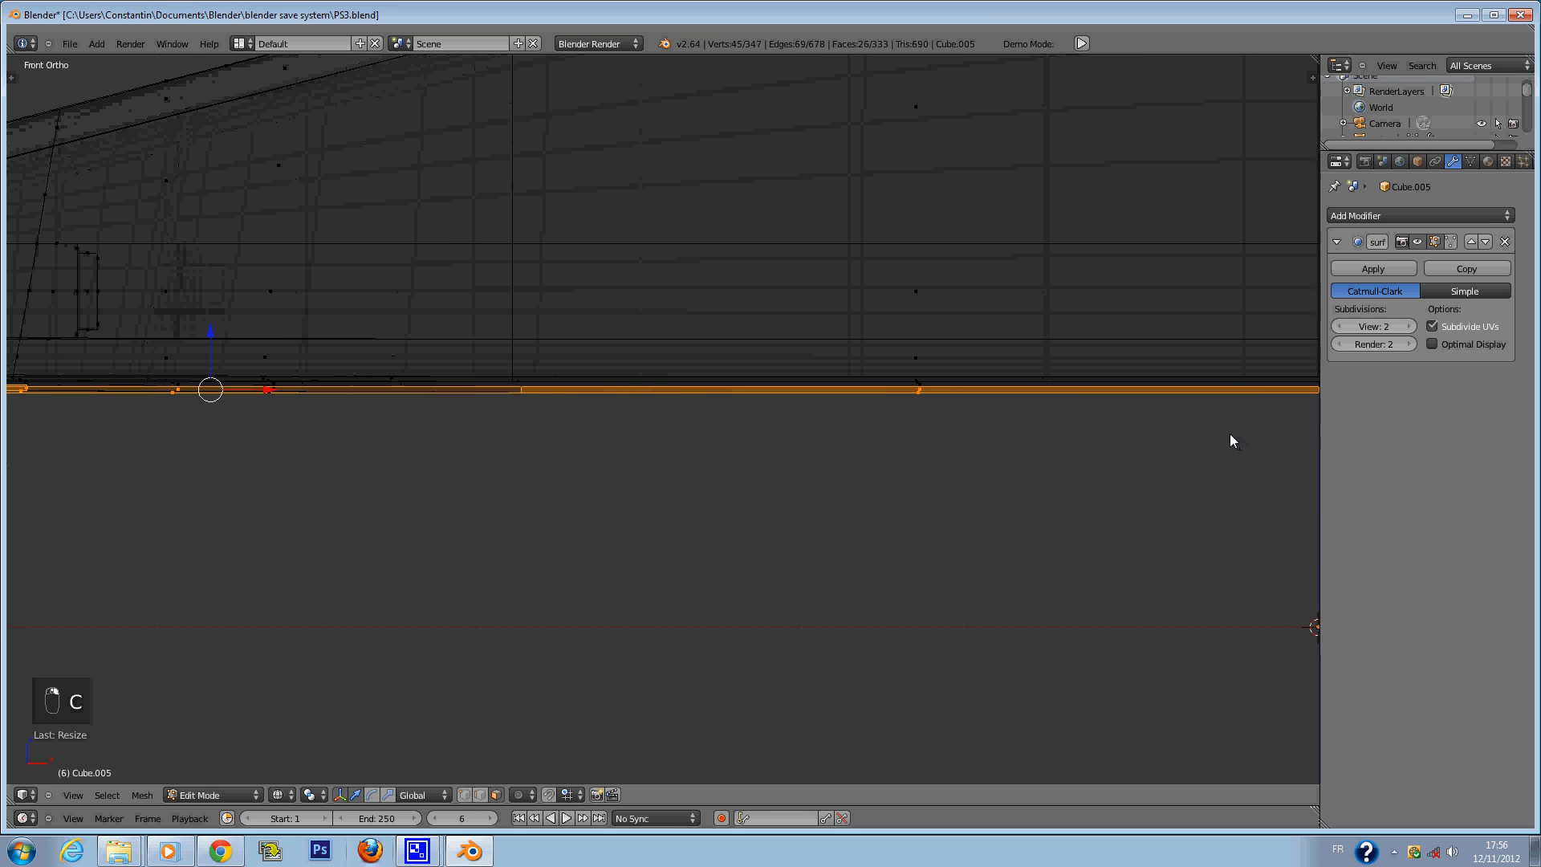
{"action": "scroll", "coordinate": [1232, 420], "scroll_direction": "up", "scroll_amount": 20, "text": "ctrl"}
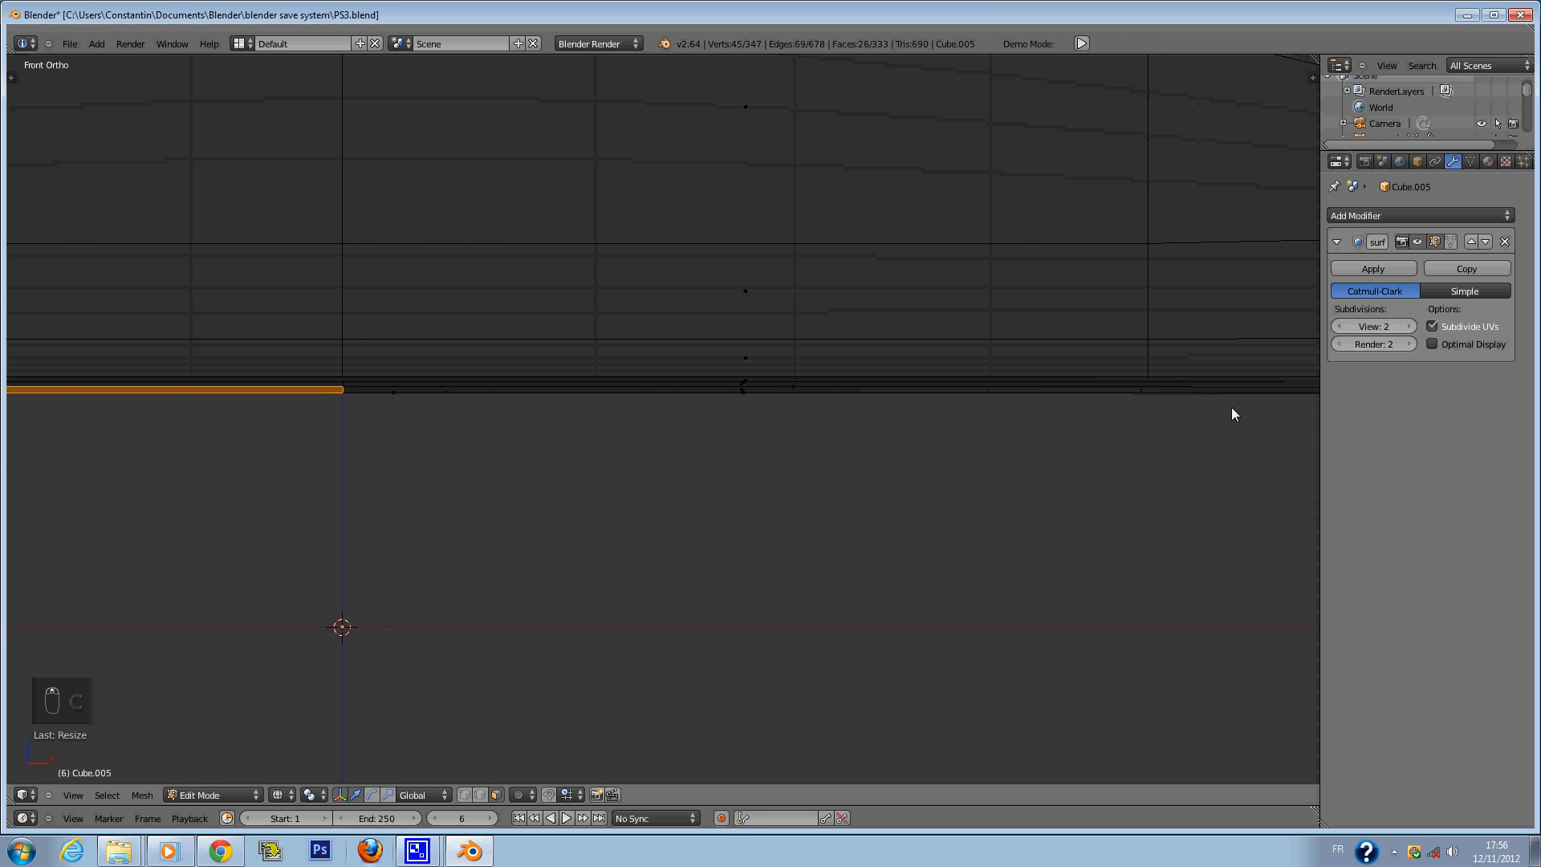
{"action": "scroll", "coordinate": [1233, 407], "scroll_direction": "down", "scroll_amount": 4}
{"action": "key", "text": "c"}
{"action": "left_click", "coordinate": [1083, 441]}
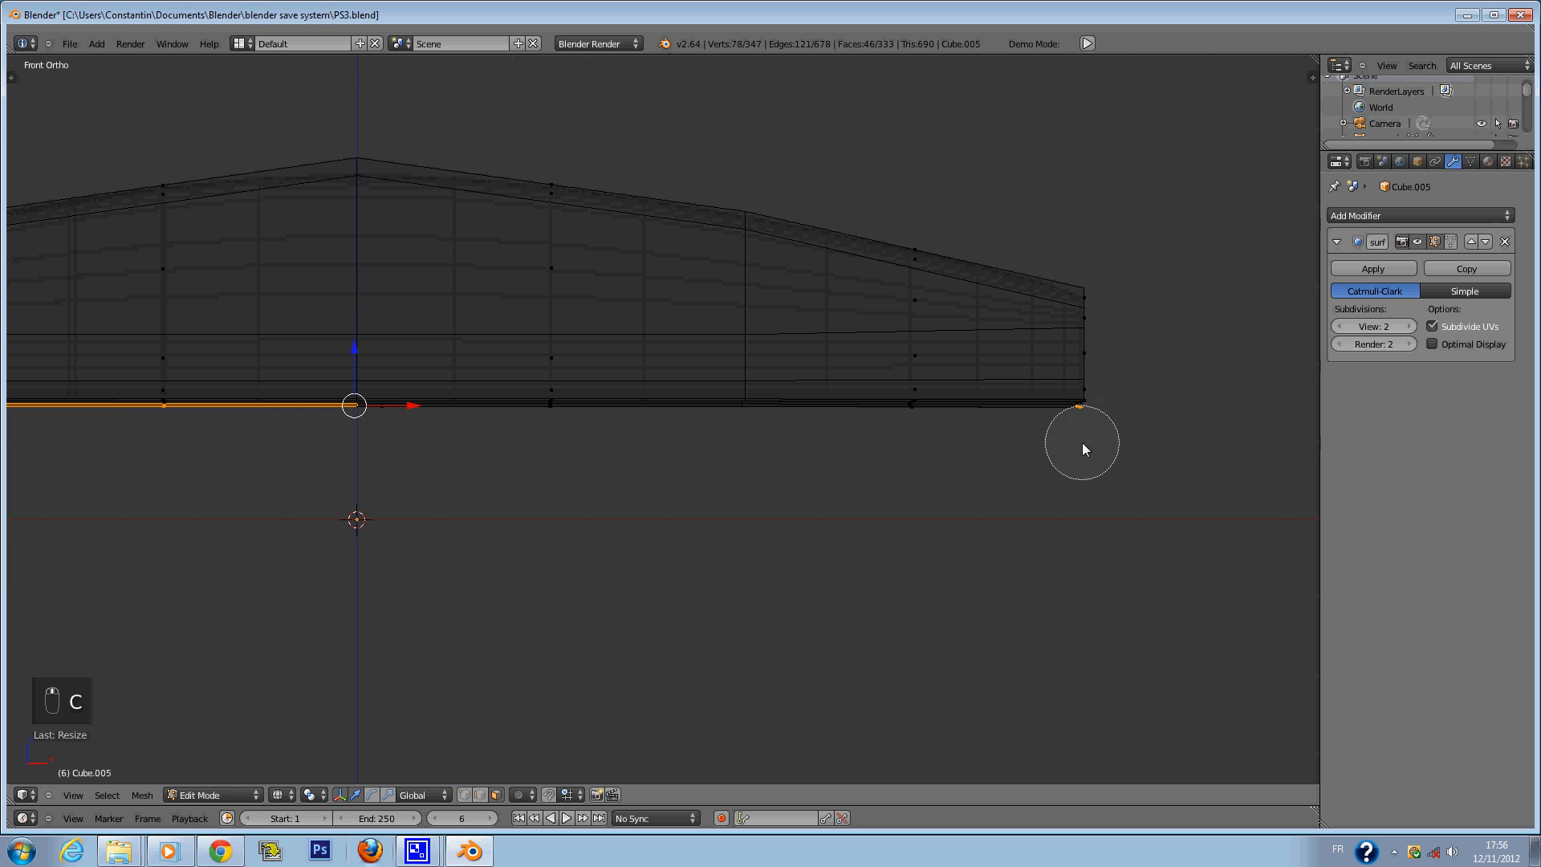
{"action": "left_click_drag", "start_coordinate": [1064, 440], "coordinate": [390, 437]}
{"action": "middle_click_drag", "start_coordinate": [548, 362], "coordinate": [548, 420]}
{"action": "left_click", "coordinate": [553, 427]}
Deselect the upper groove faces caught along the inner and outer sections of the body's +X half.
{"action": "scroll", "coordinate": [545, 422], "scroll_direction": "up", "scroll_amount": 3}
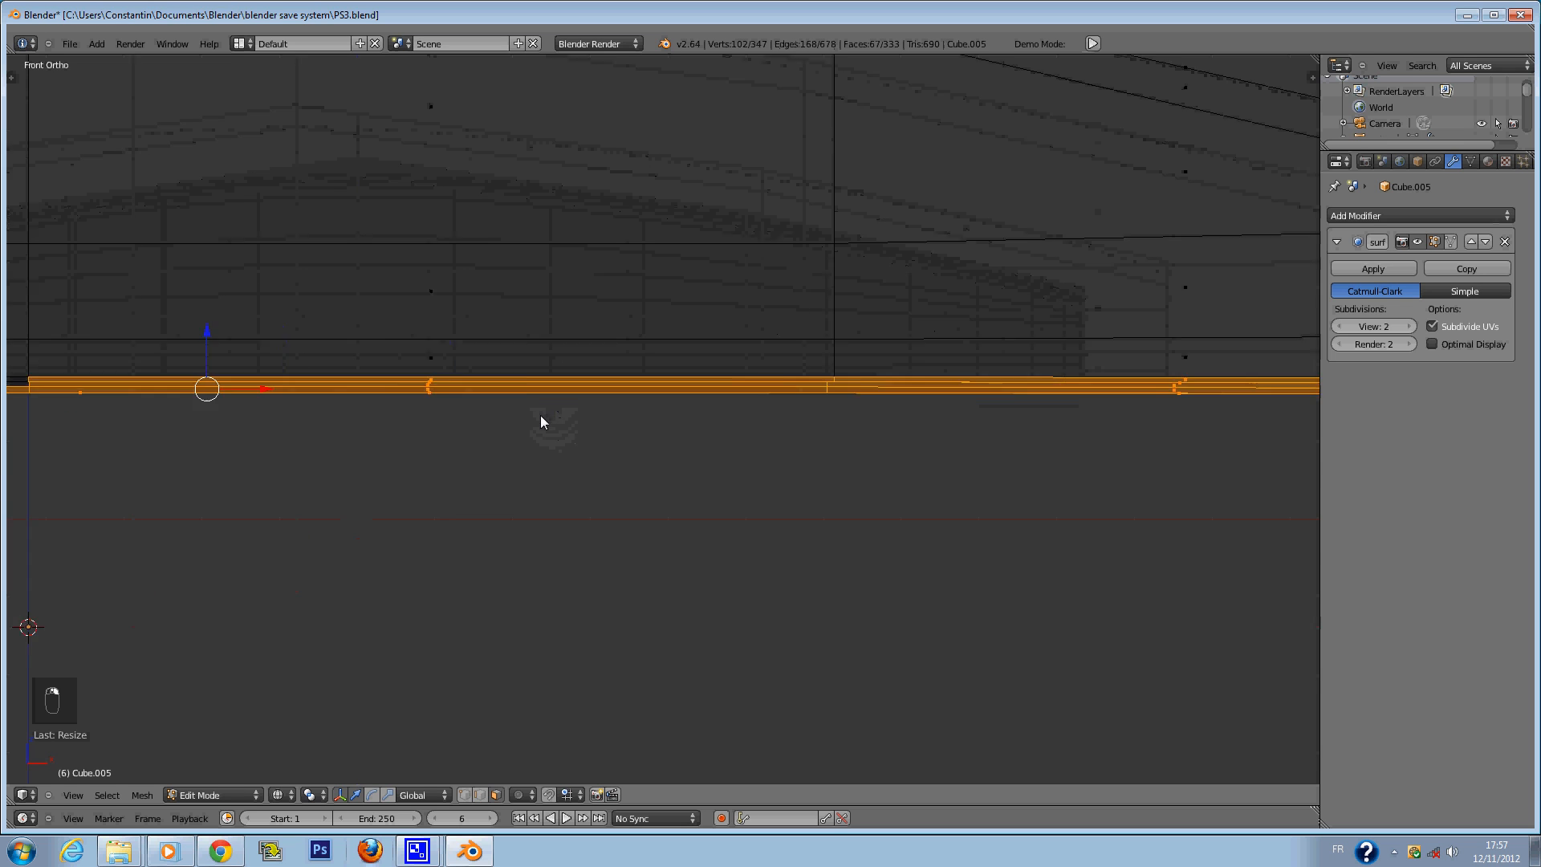
{"action": "key", "text": "c"}
{"action": "middle_click", "coordinate": [386, 348]}
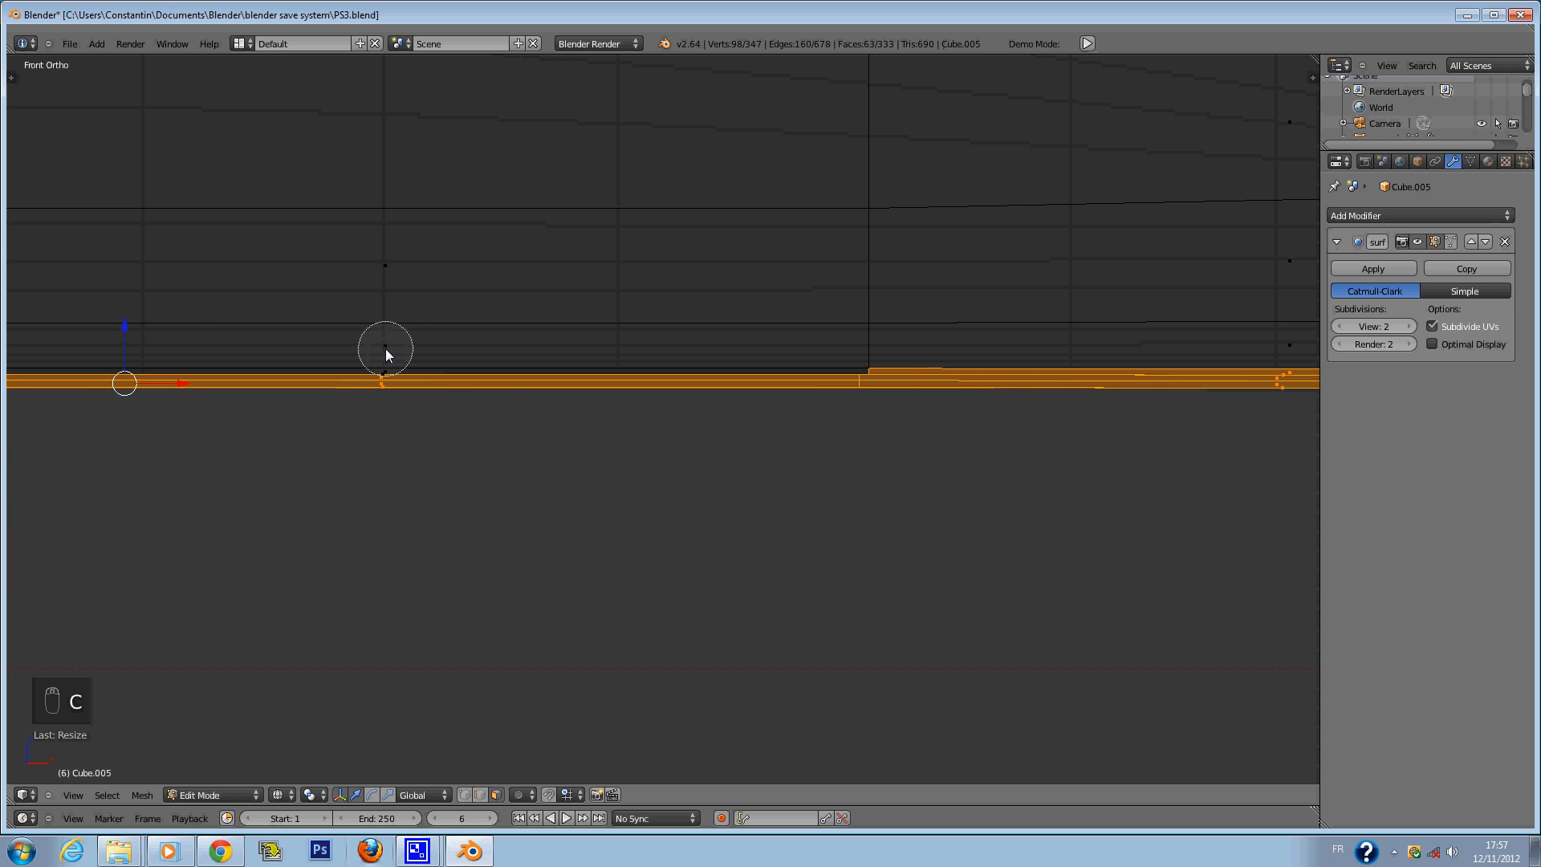
{"action": "middle_click", "coordinate": [1289, 349]}
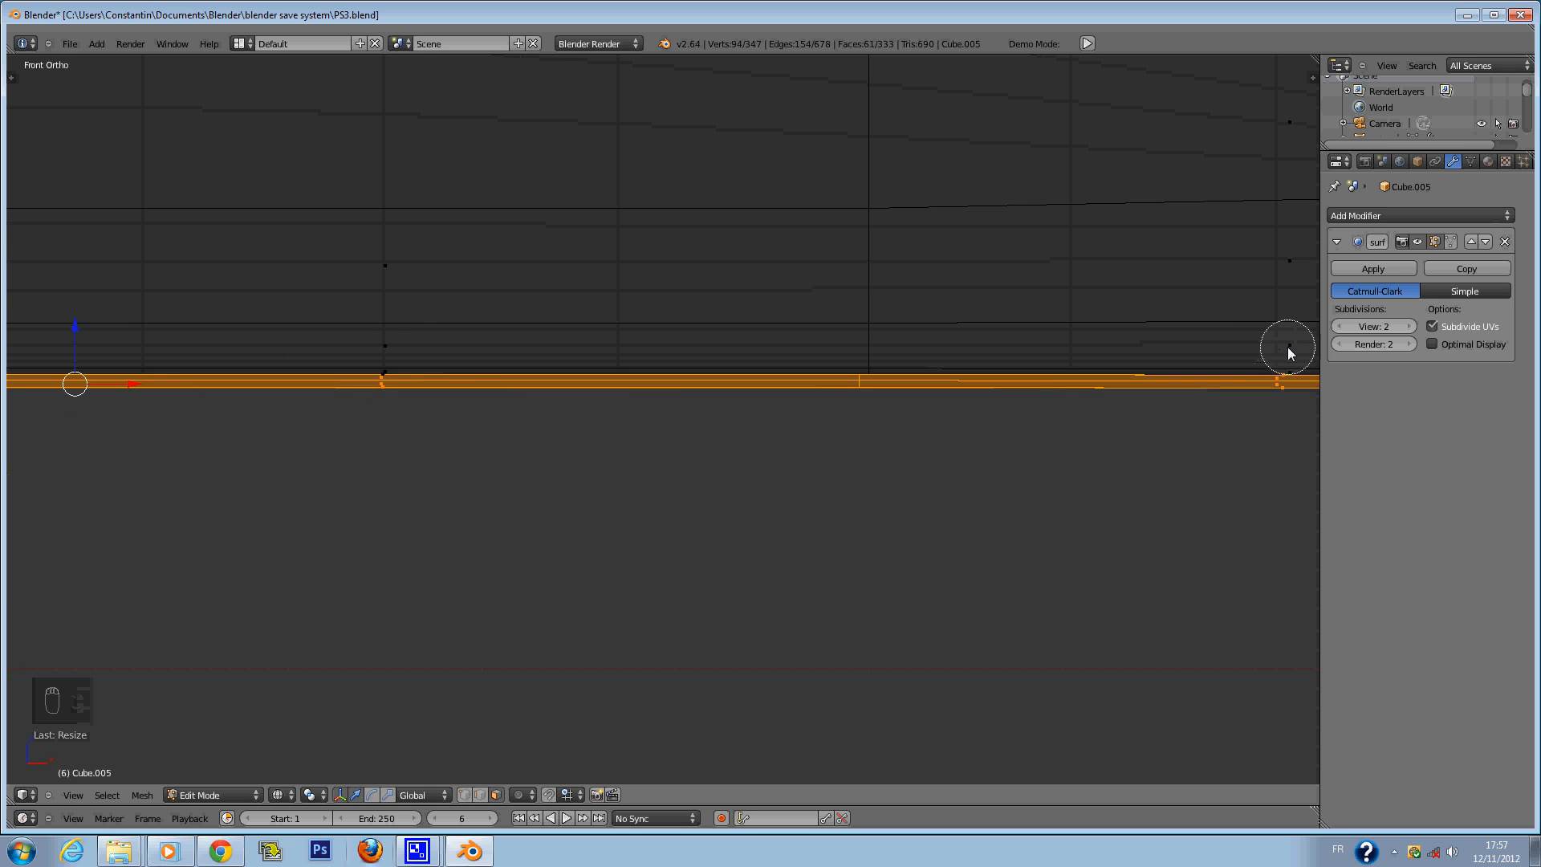
{"action": "mouse_move", "coordinate": [1256, 366]}
{"action": "middle_mouse_down"}
{"action": "mouse_move", "coordinate": [904, 374]}
{"action": "mouse_move", "coordinate": [912, 334]}
{"action": "middle_mouse_up"}
{"action": "key", "text": "z"}
{"action": "key", "text": "KP_1"}
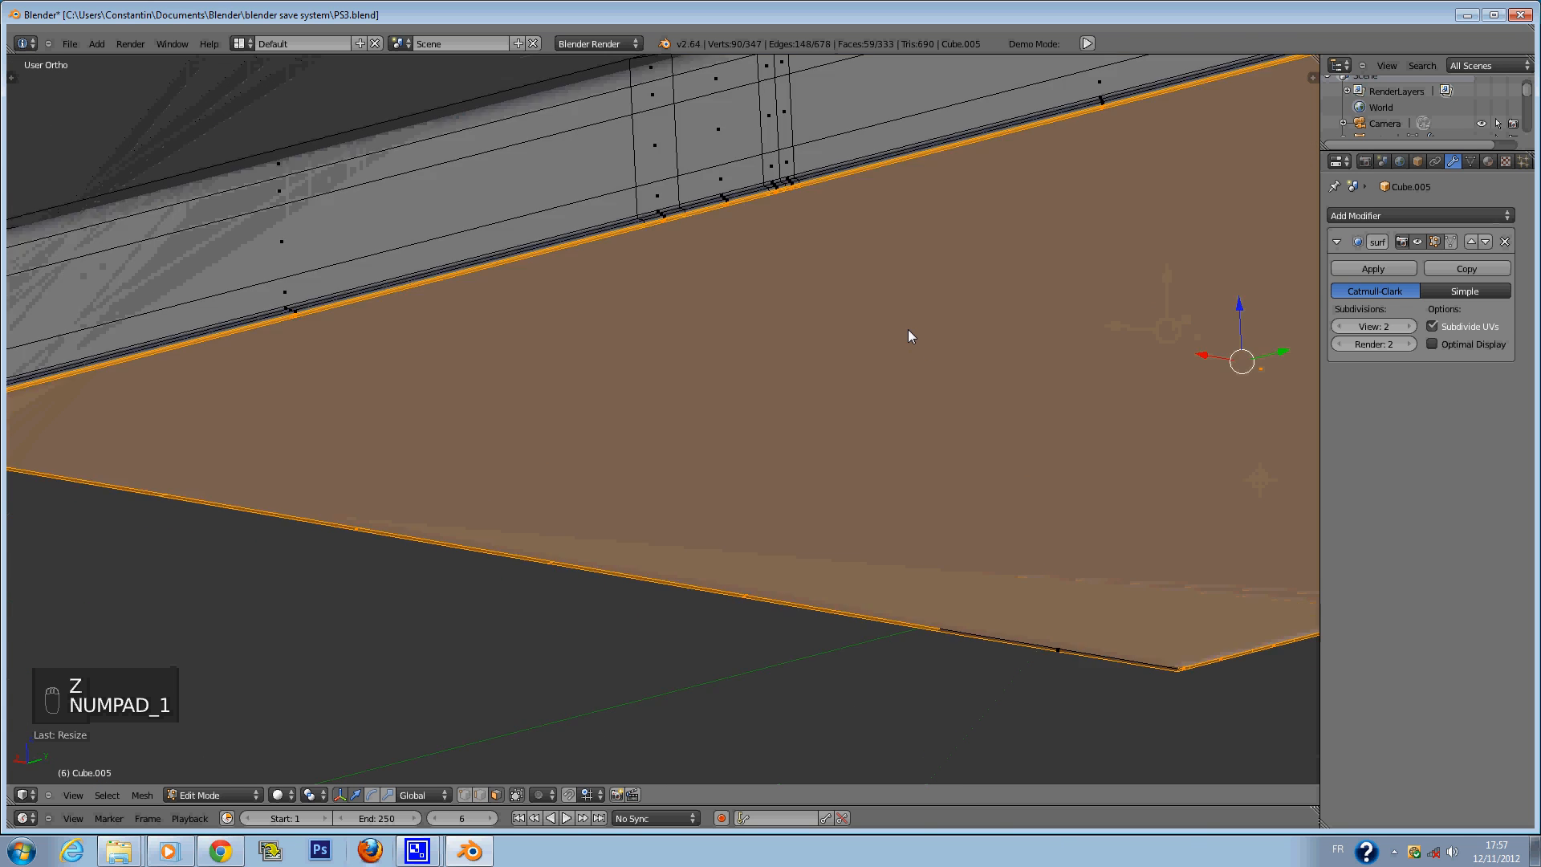
{"action": "key", "text": "z"}
Deselect the remaining extra groove faces in the section just beyond the body's centre on the +X side.
{"action": "scroll", "coordinate": [647, 510], "scroll_direction": "down", "scroll_amount": 11, "text": "ctrl"}
{"action": "scroll", "coordinate": [675, 505], "scroll_direction": "up", "scroll_amount": 2}
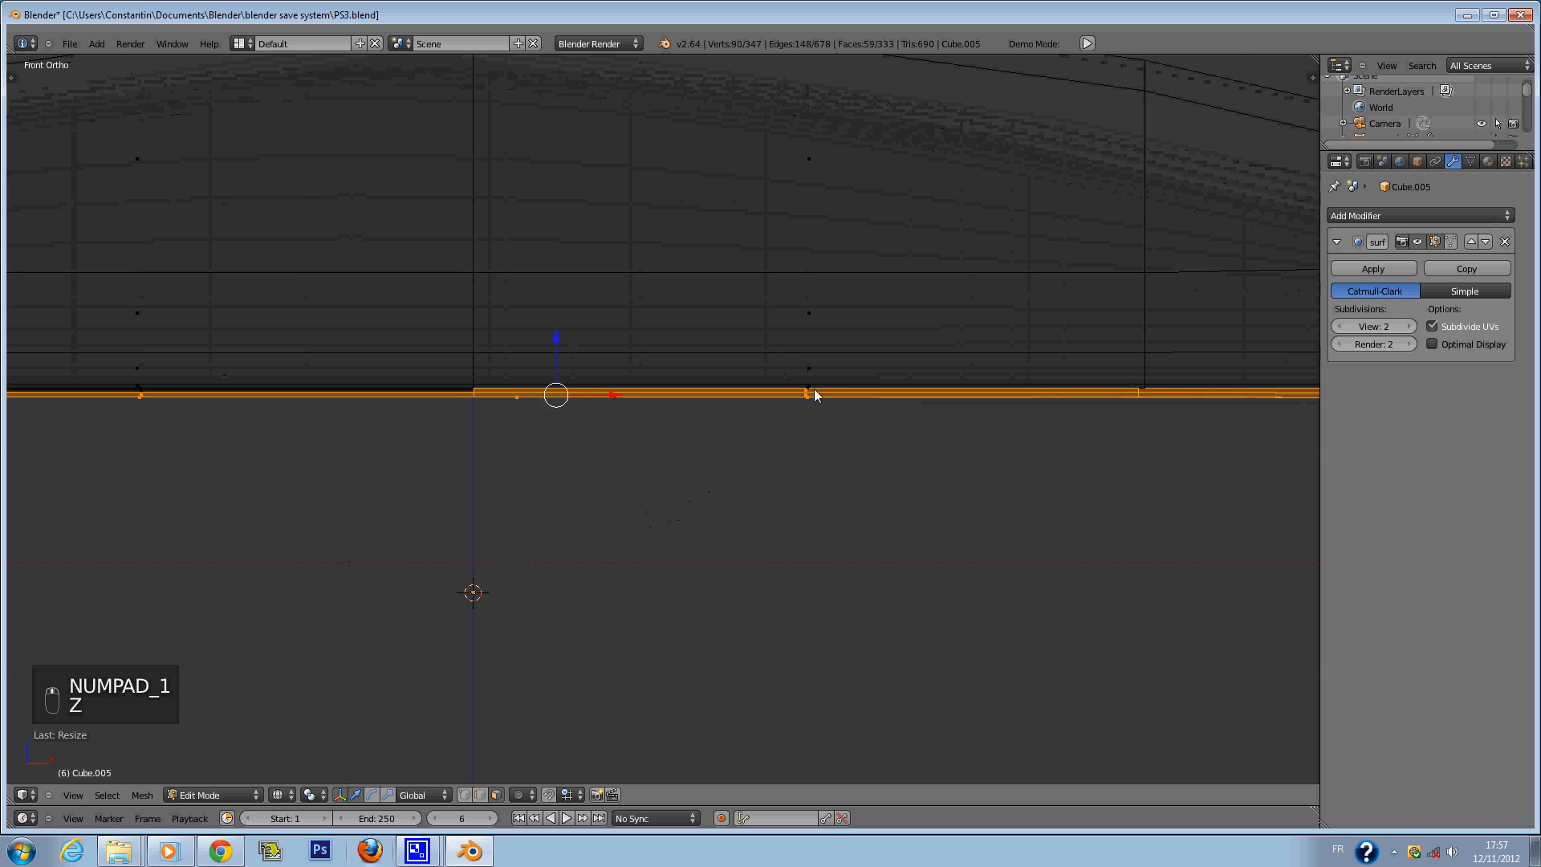
{"action": "right_click", "coordinate": [834, 375]}
{"action": "scroll", "coordinate": [980, 366], "scroll_direction": "up", "scroll_amount": 3}
{"action": "key", "text": "ctrl+z"}
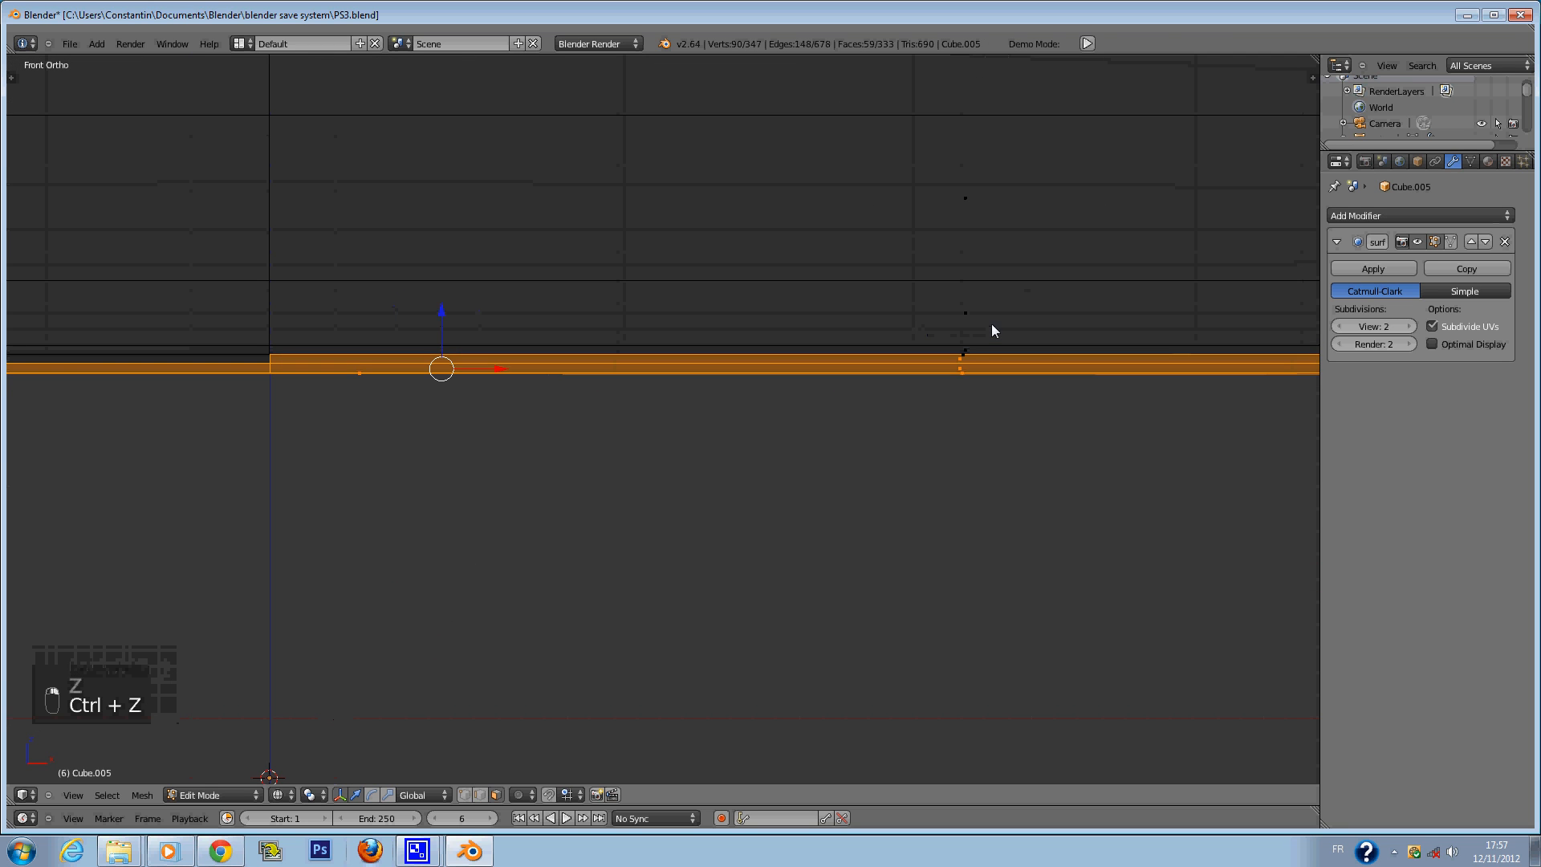
{"action": "key", "text": "c"}
{"action": "middle_click", "coordinate": [963, 334]}
{"action": "right_click", "coordinate": [961, 333]}
{"action": "scroll", "coordinate": [967, 337], "scroll_direction": "down", "scroll_amount": 6}
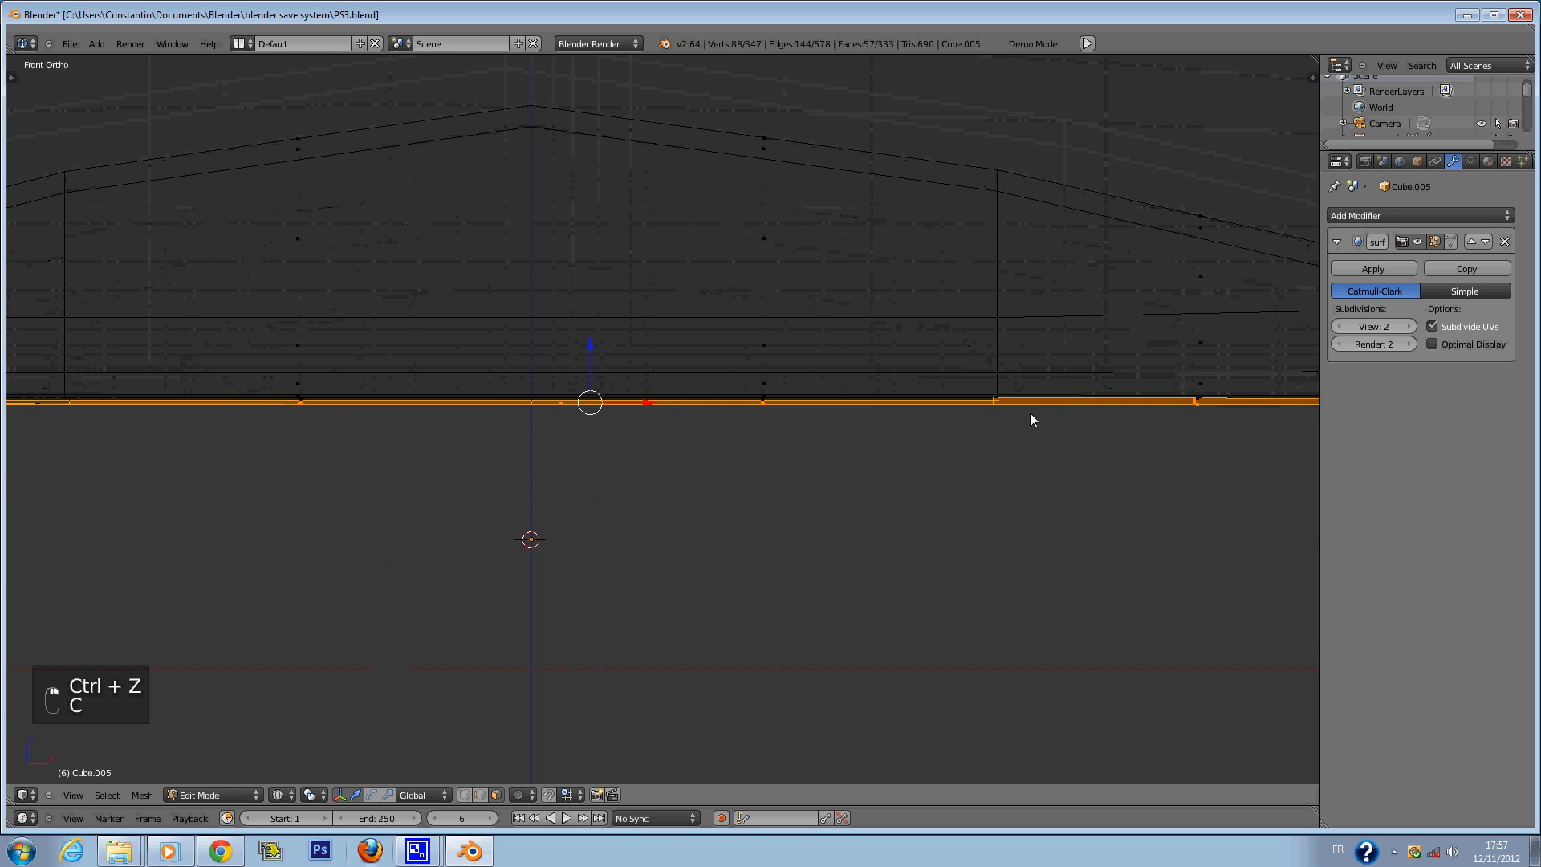
Deselect the extra groove faces above the bottom band in the outer +X section.
{"action": "scroll", "coordinate": [1097, 422], "scroll_direction": "up", "scroll_amount": 6, "text": "ctrl"}
{"action": "scroll", "coordinate": [1098, 422], "scroll_direction": "up", "scroll_amount": 4}
{"action": "key", "text": "c"}
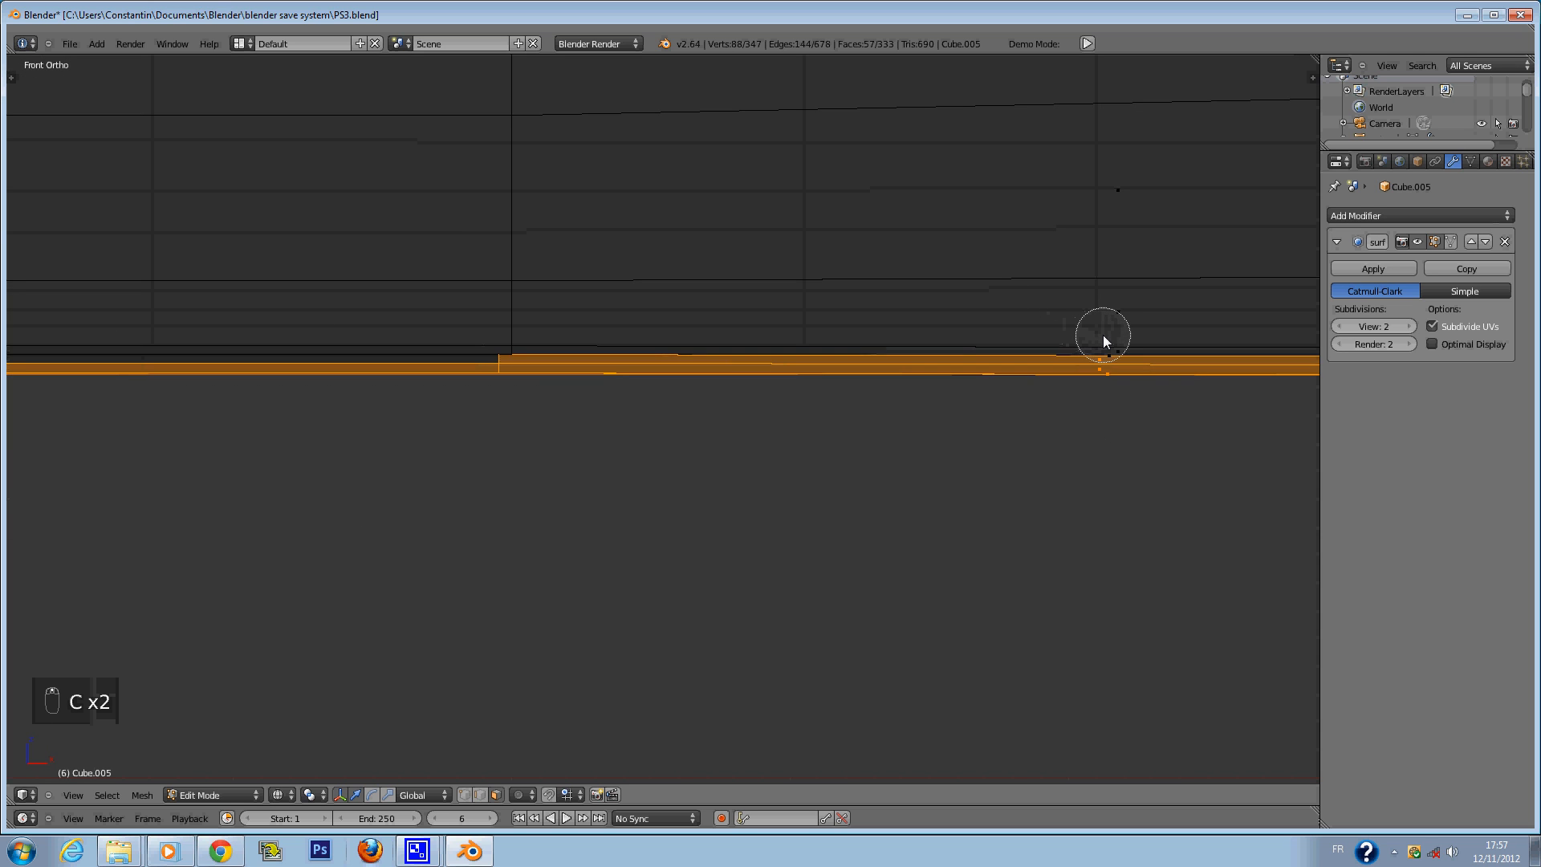
{"action": "middle_click", "coordinate": [1100, 335]}
{"action": "right_click", "coordinate": [1095, 334]}
{"action": "scroll", "coordinate": [392, 448], "scroll_direction": "down", "scroll_amount": 5}
{"action": "scroll", "coordinate": [416, 458], "scroll_direction": "up", "scroll_amount": 6, "text": "ctrl"}
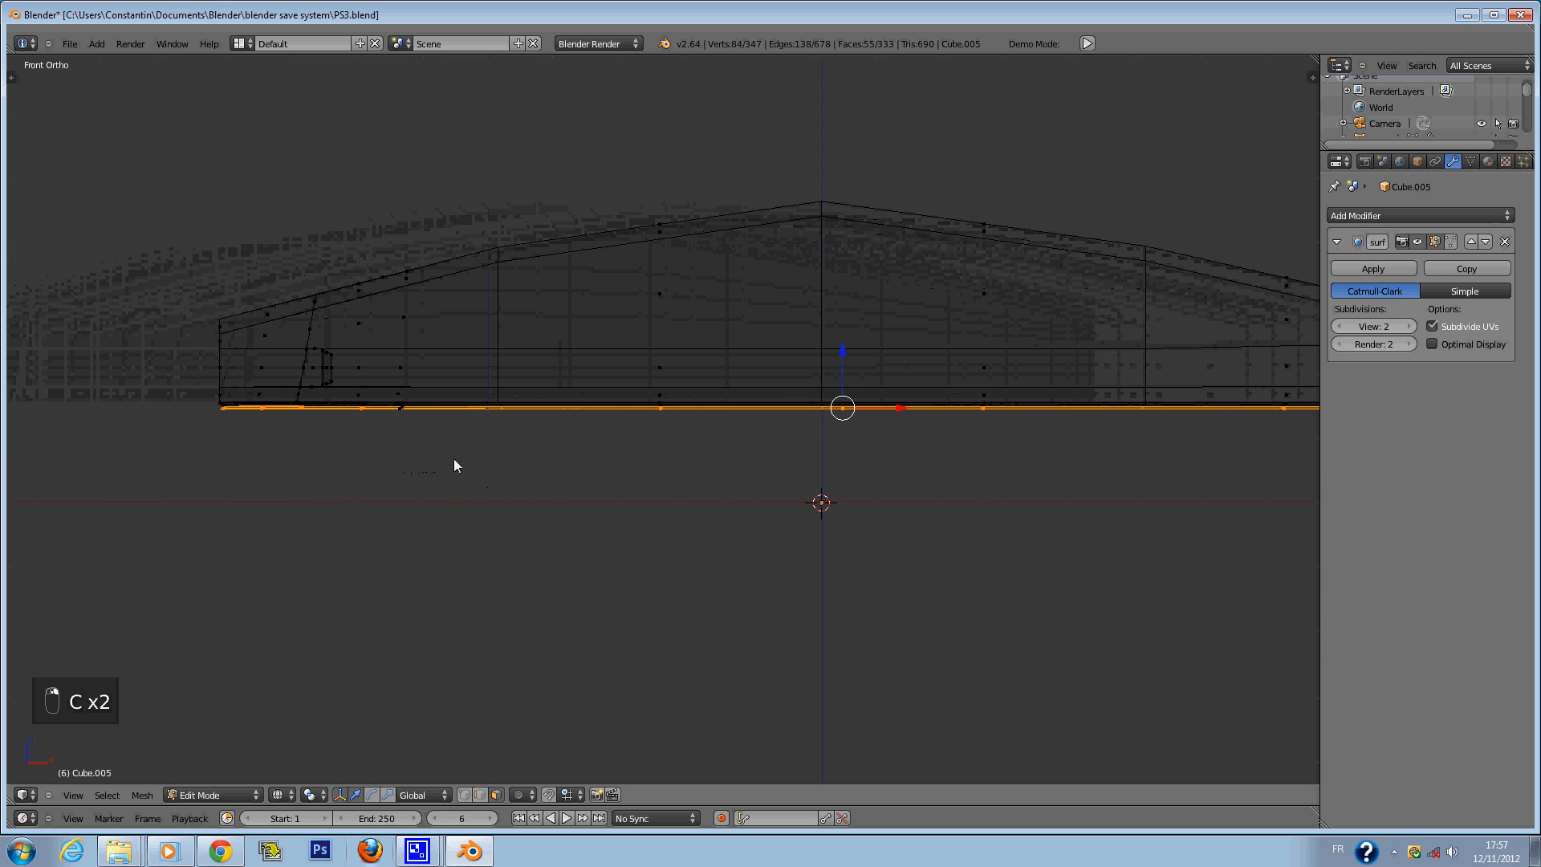
Correct the selection under the -X end, adding missed bottom faces and excluding the upper groove faces.
{"action": "scroll", "coordinate": [373, 443], "scroll_direction": "up", "scroll_amount": 4}
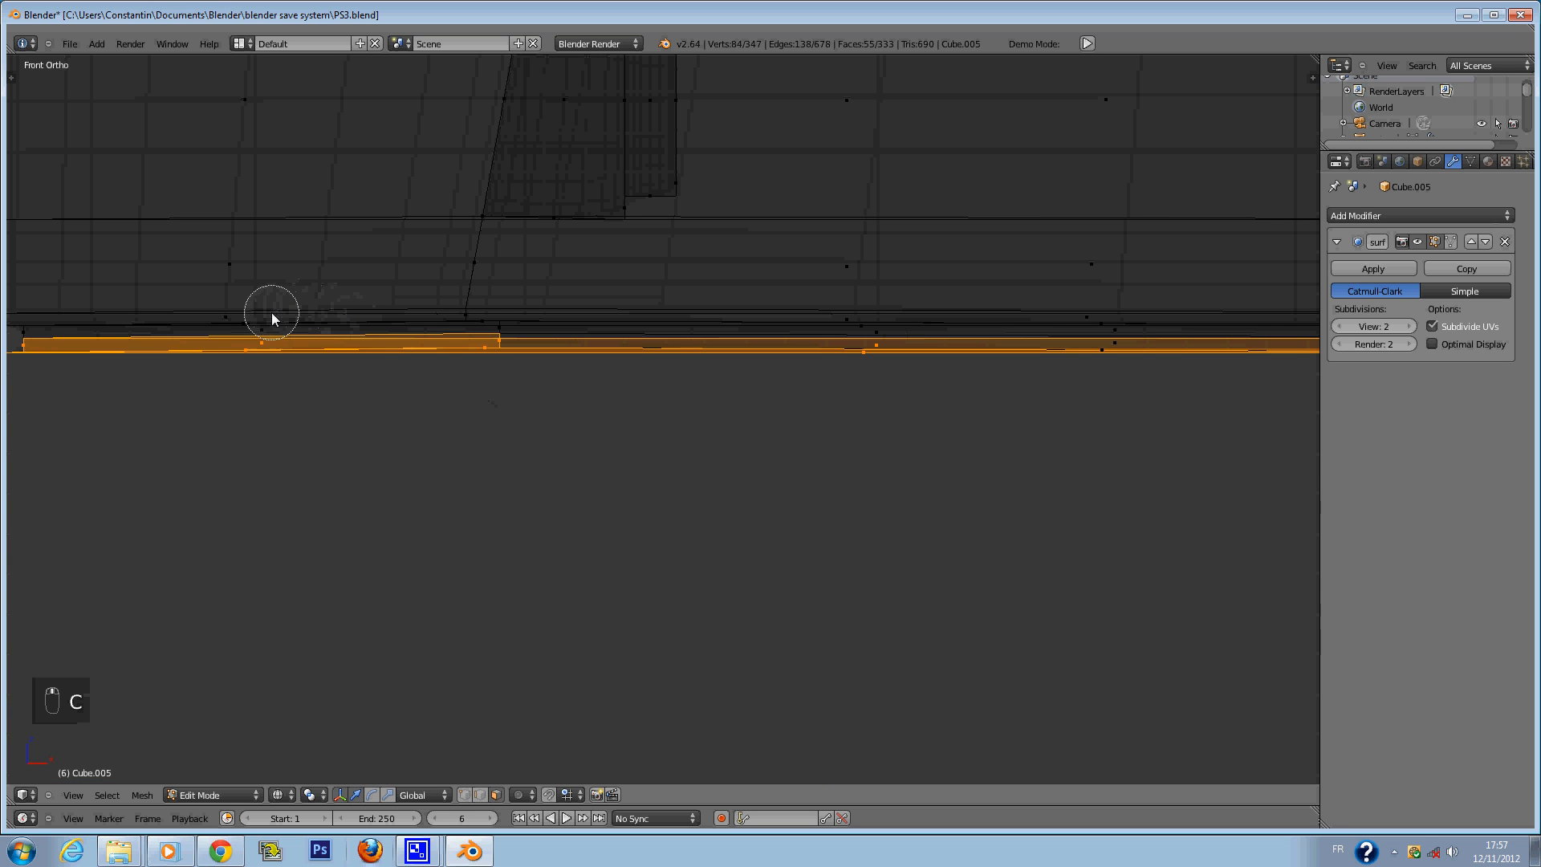
{"action": "middle_click_drag", "start_coordinate": [272, 318], "coordinate": [264, 326]}
{"action": "left_click", "coordinate": [269, 368]}
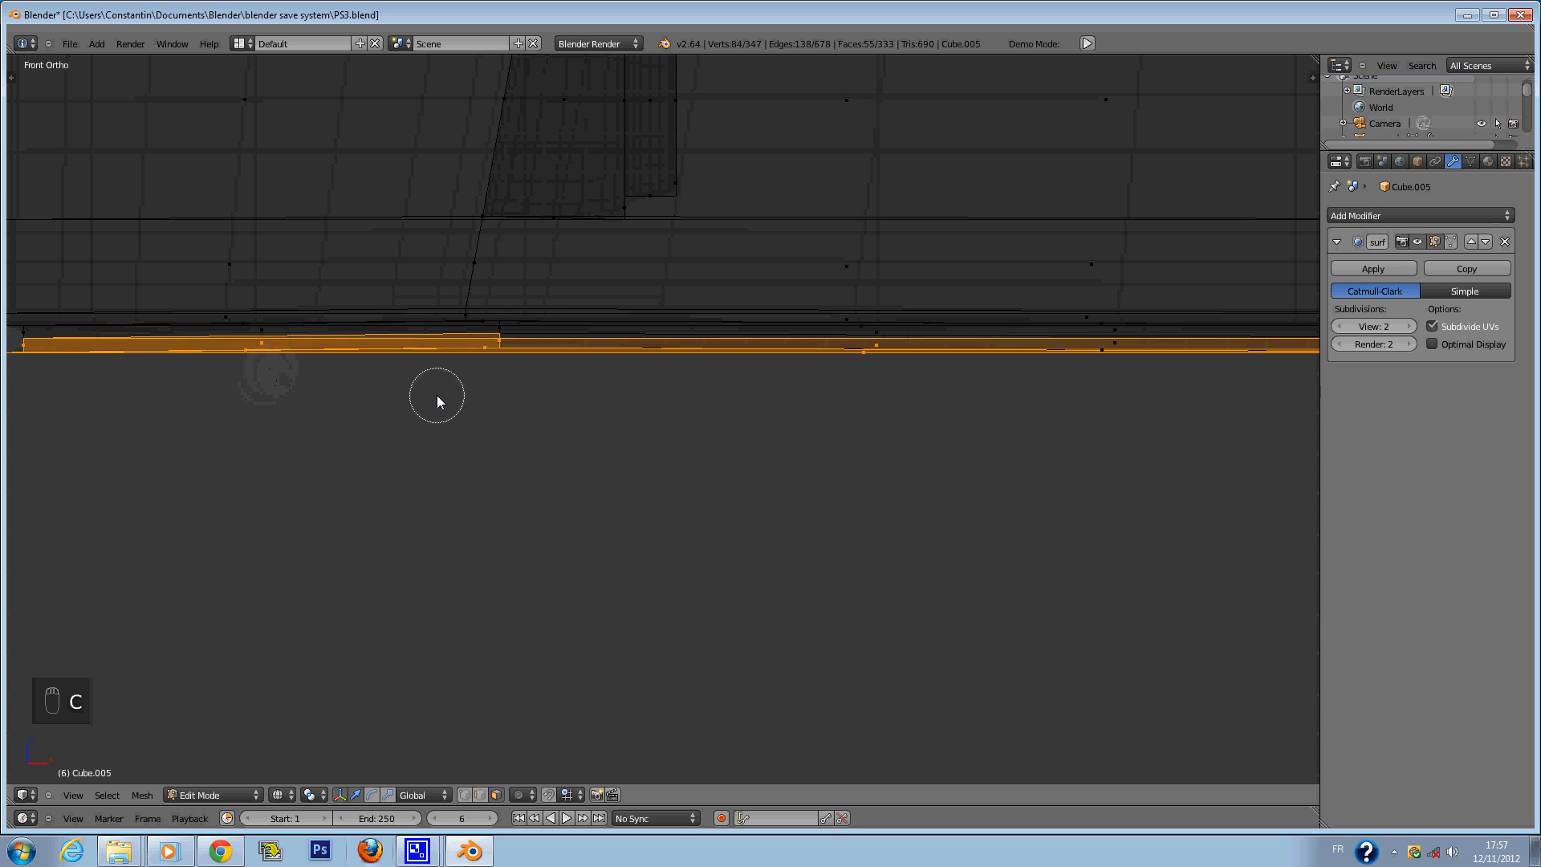
{"action": "left_click", "coordinate": [885, 345]}
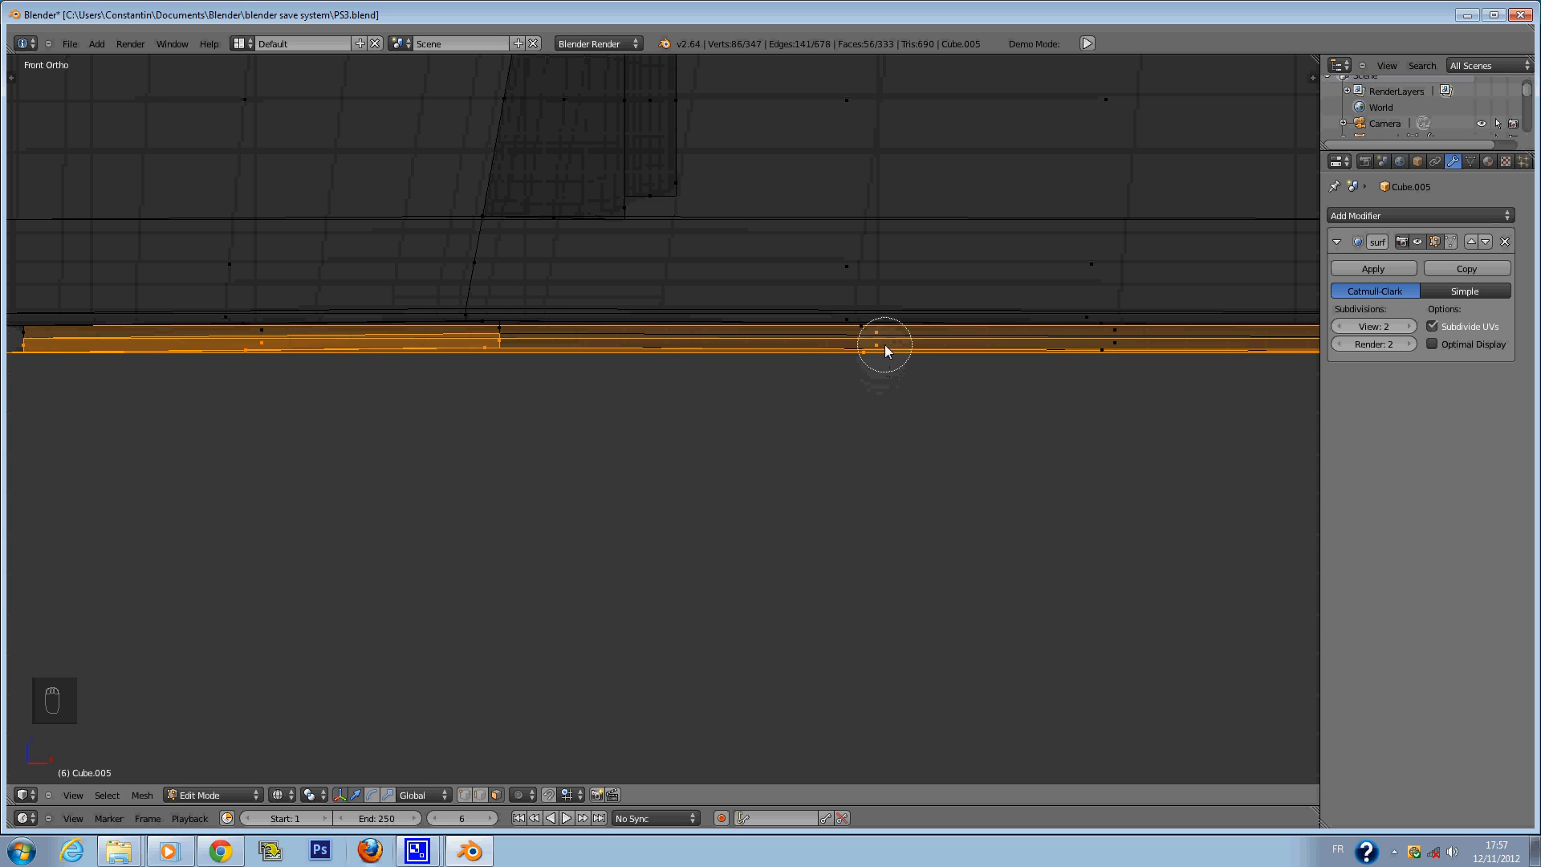
{"action": "middle_click", "coordinate": [878, 305]}
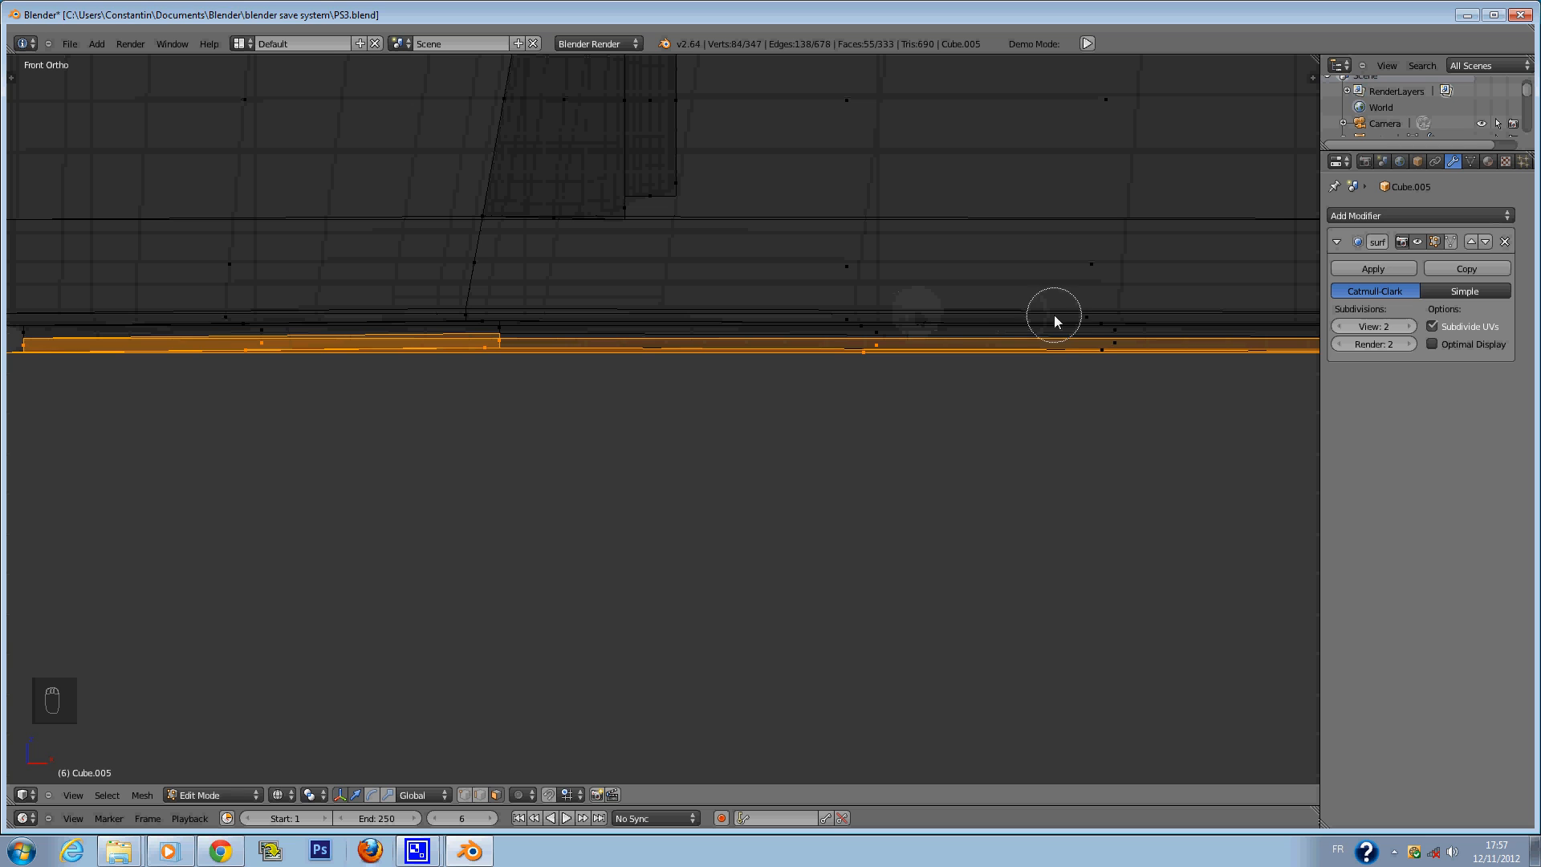
{"action": "left_click", "coordinate": [1121, 365]}
{"action": "right_click", "coordinate": [1121, 364]}
{"action": "scroll", "coordinate": [1122, 374], "scroll_direction": "down", "scroll_amount": 4}
{"action": "scroll", "coordinate": [1123, 376], "scroll_direction": "up", "scroll_amount": 15, "text": "ctrl"}
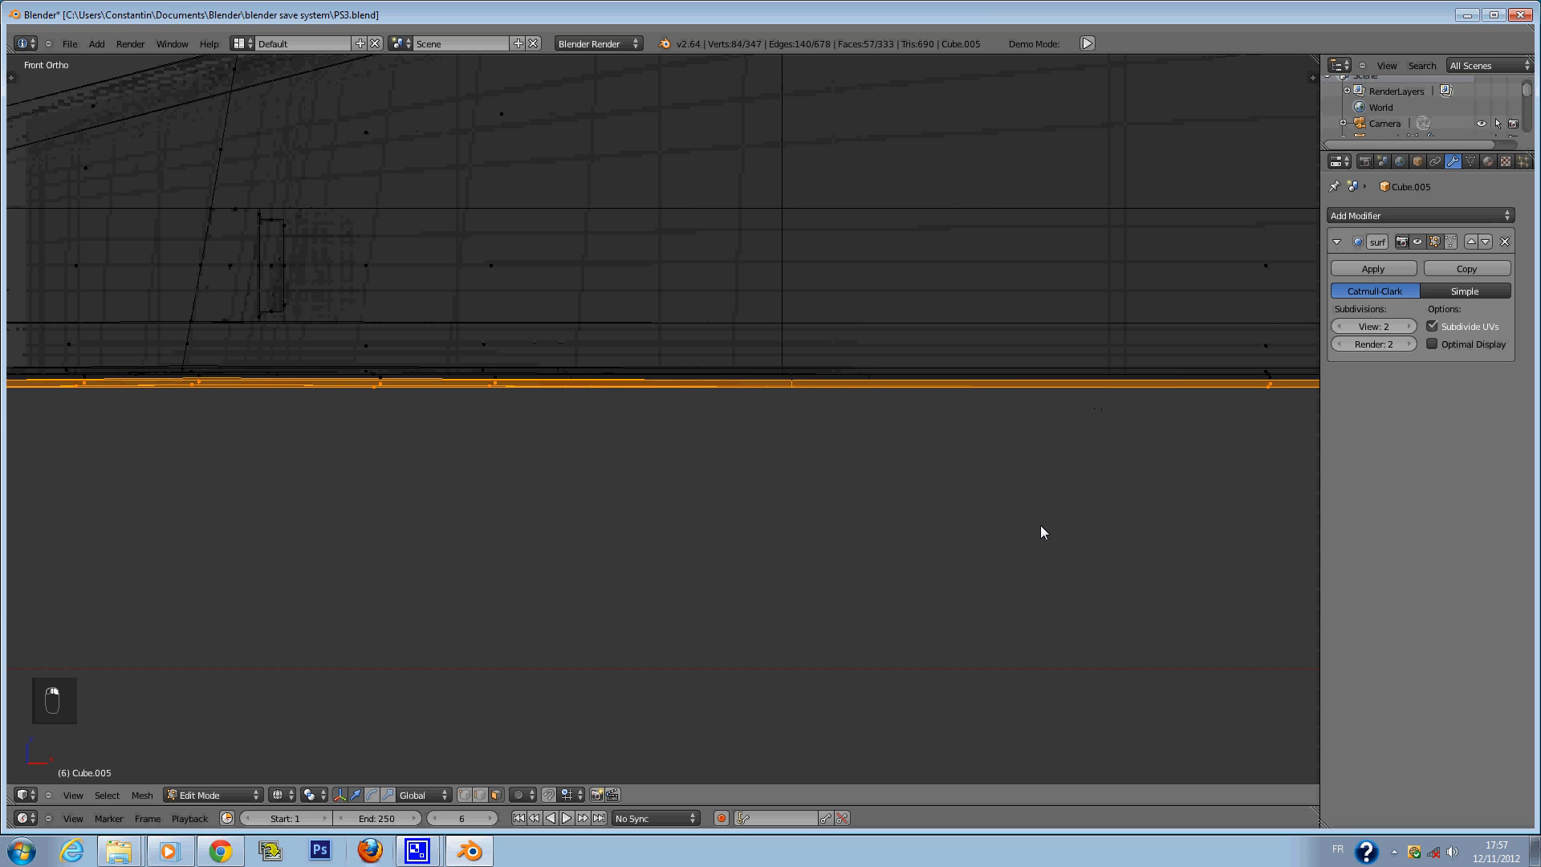
Raise the selected bottom faces about 0.0008 along Z and save over the file from Object Mode.
{"action": "key", "text": "g"}
{"action": "key", "text": "z"}
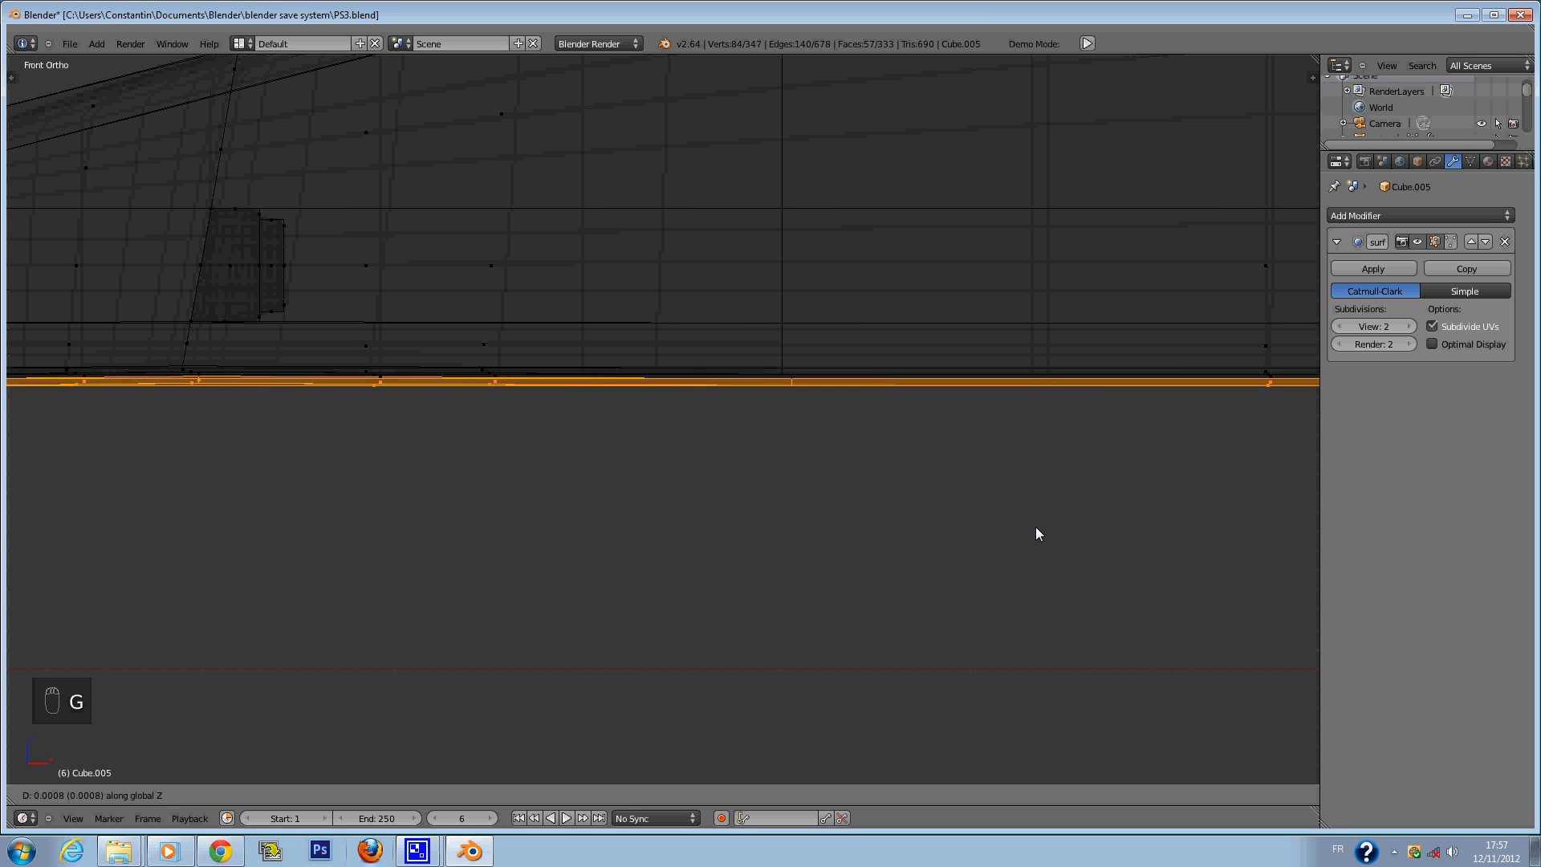
{"action": "left_click", "coordinate": [1035, 527]}
{"action": "key", "text": "z"}
{"action": "key", "text": "Tab"}
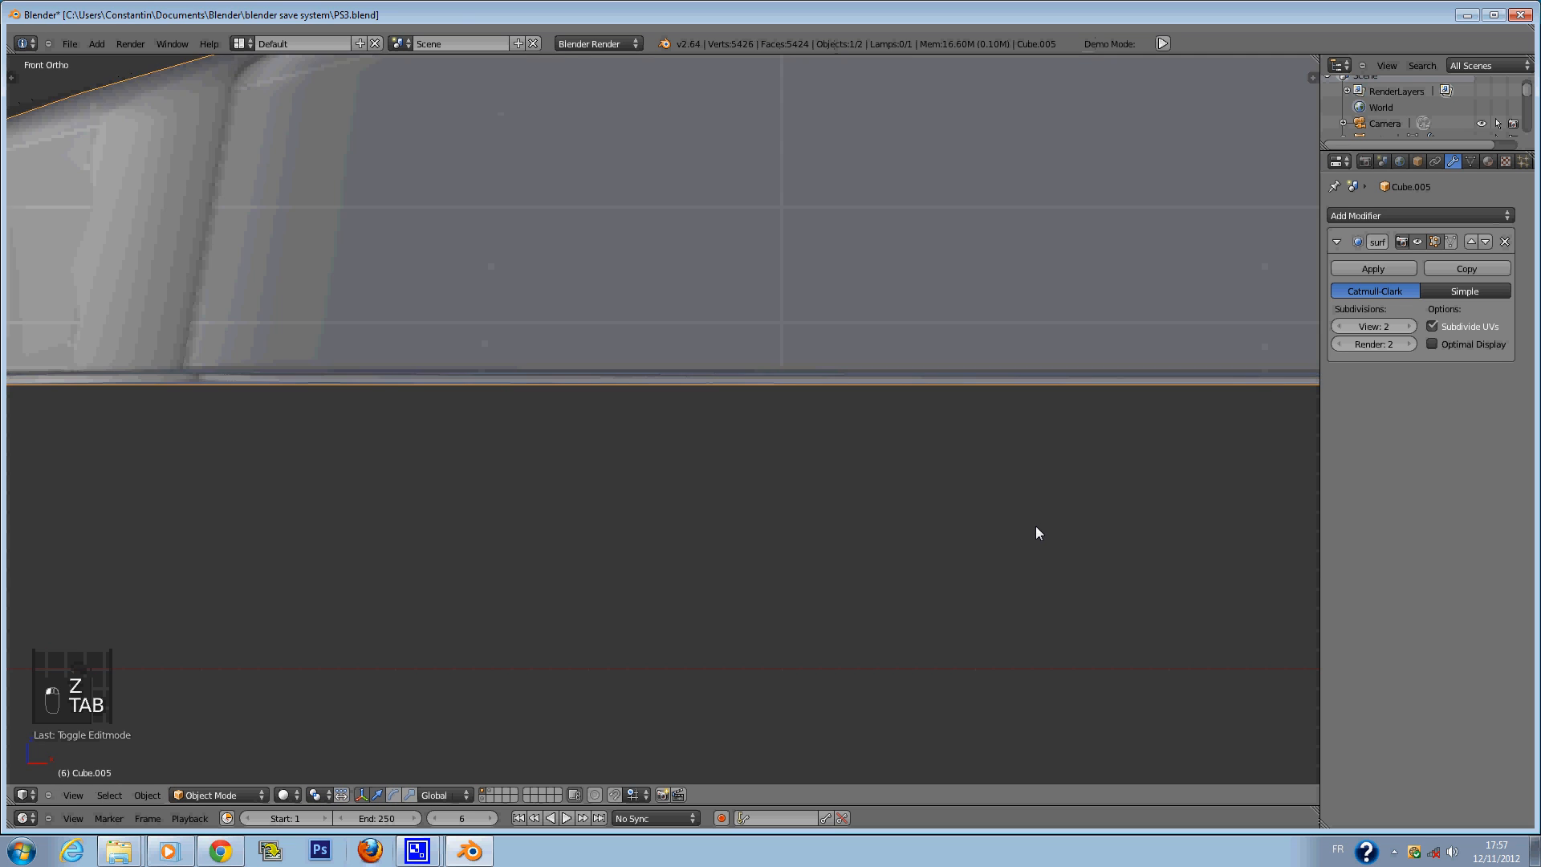
{"action": "key", "text": "ctrl+s"}
{"action": "left_click", "coordinate": [1036, 526]}
Clear the mesh selection in Edit Mode, switch to edge selection and select the body's lowest edge loop.
{"action": "key", "text": "Tab"}
{"action": "key", "text": "a"}
{"action": "key", "text": "a"}
{"action": "scroll", "coordinate": [171, 385], "scroll_direction": "up", "scroll_amount": 2, "text": "ctrl"}
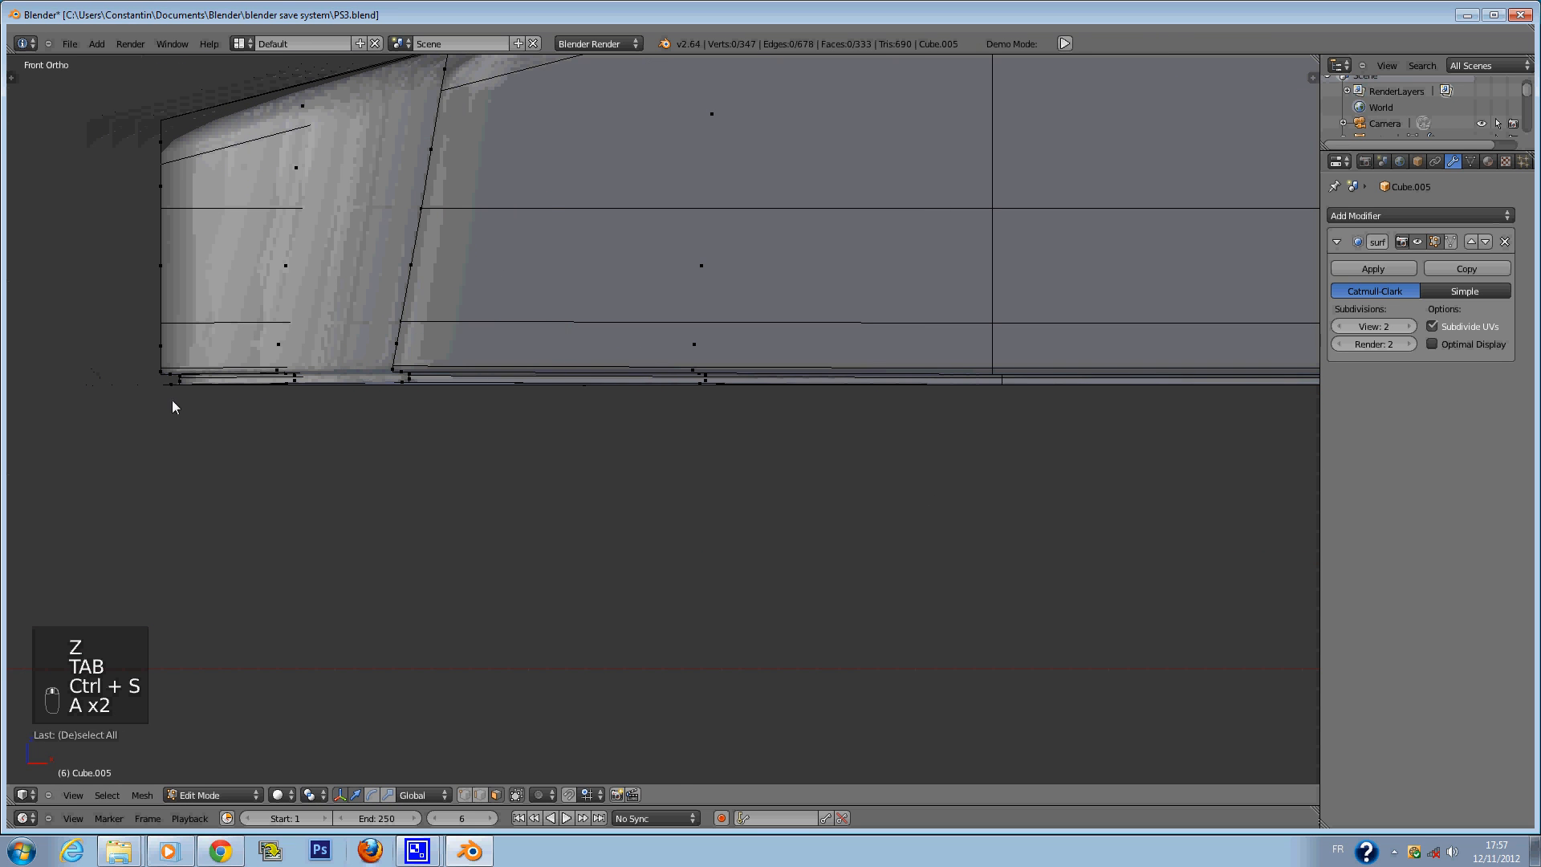
{"action": "left_click", "coordinate": [481, 795]}
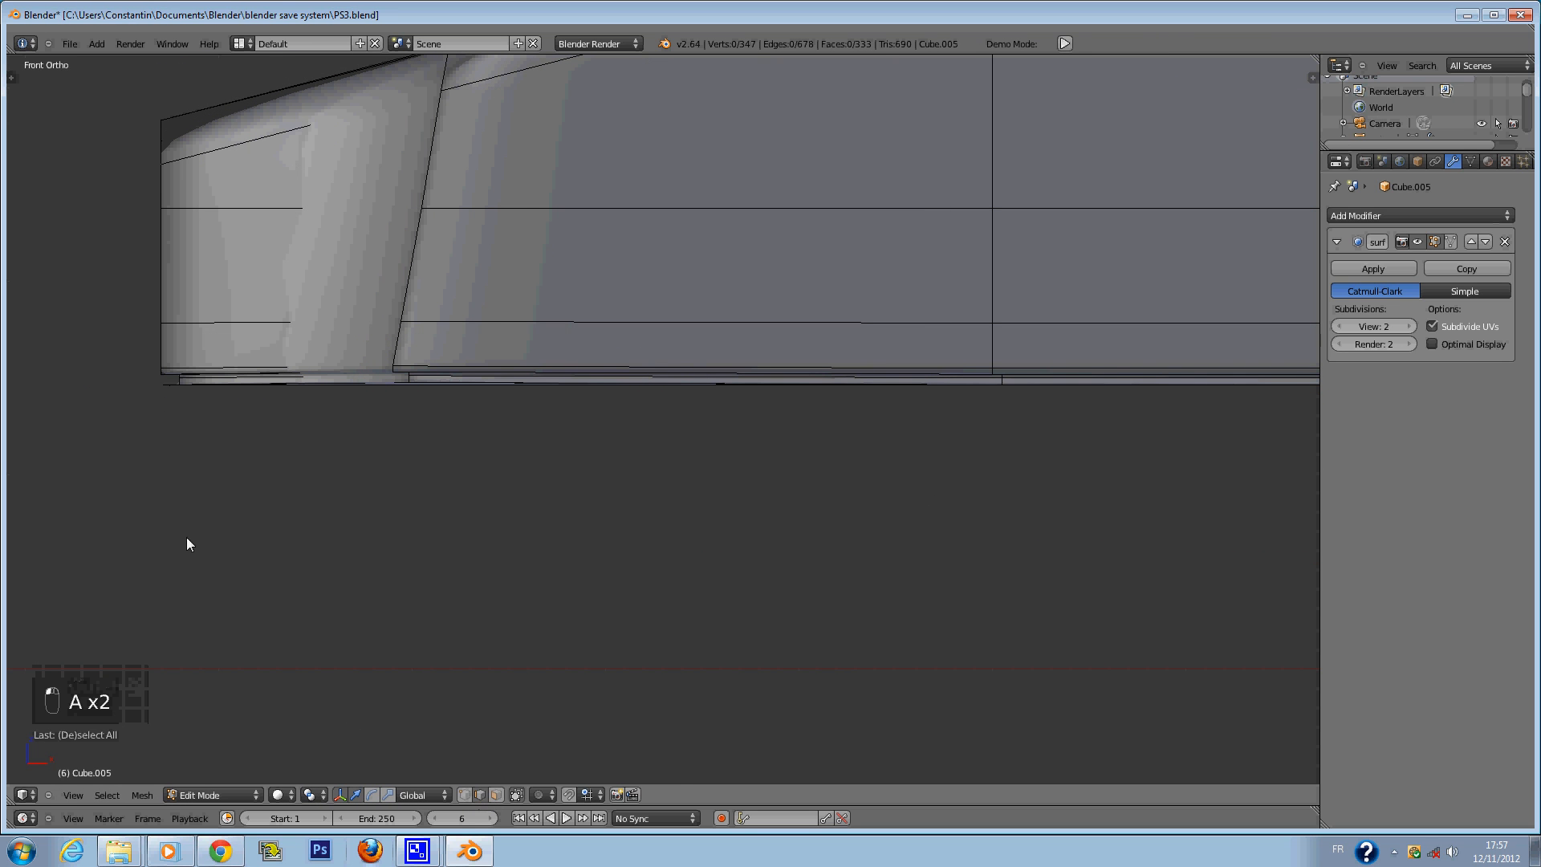
{"action": "middle_click_drag", "start_coordinate": [176, 386], "coordinate": [190, 400]}
{"action": "middle_click_drag", "start_coordinate": [580, 551], "coordinate": [586, 565]}
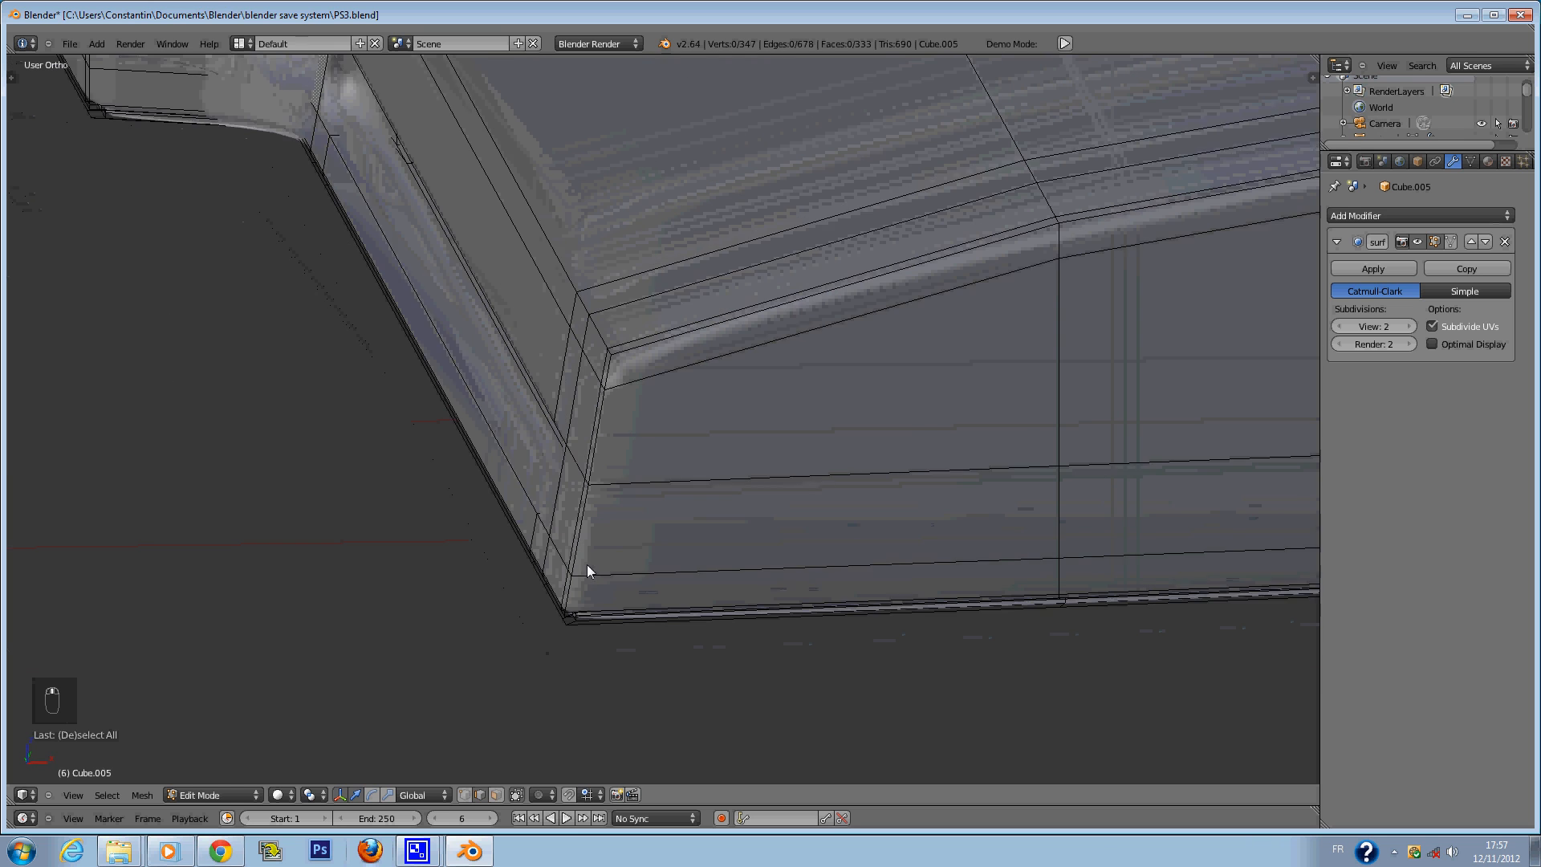
{"action": "scroll", "coordinate": [688, 598], "scroll_direction": "down", "scroll_amount": 8, "text": "shift"}
{"action": "scroll", "coordinate": [688, 599], "scroll_direction": "up", "scroll_amount": 5}
{"action": "right_click", "coordinate": [417, 526]}
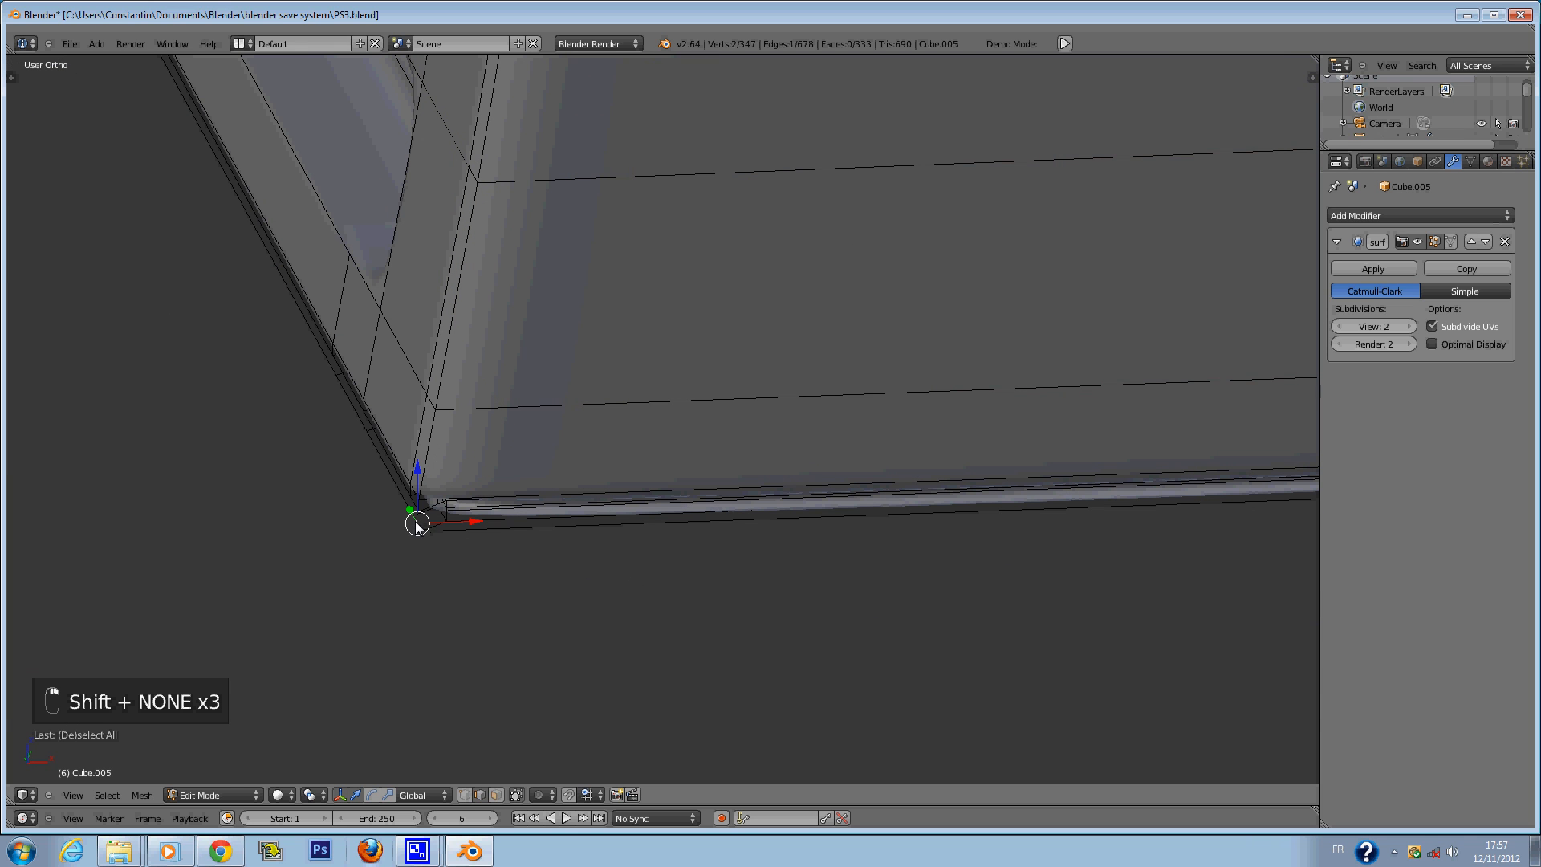
{"action": "right_click", "coordinate": [495, 532], "text": "alt"}
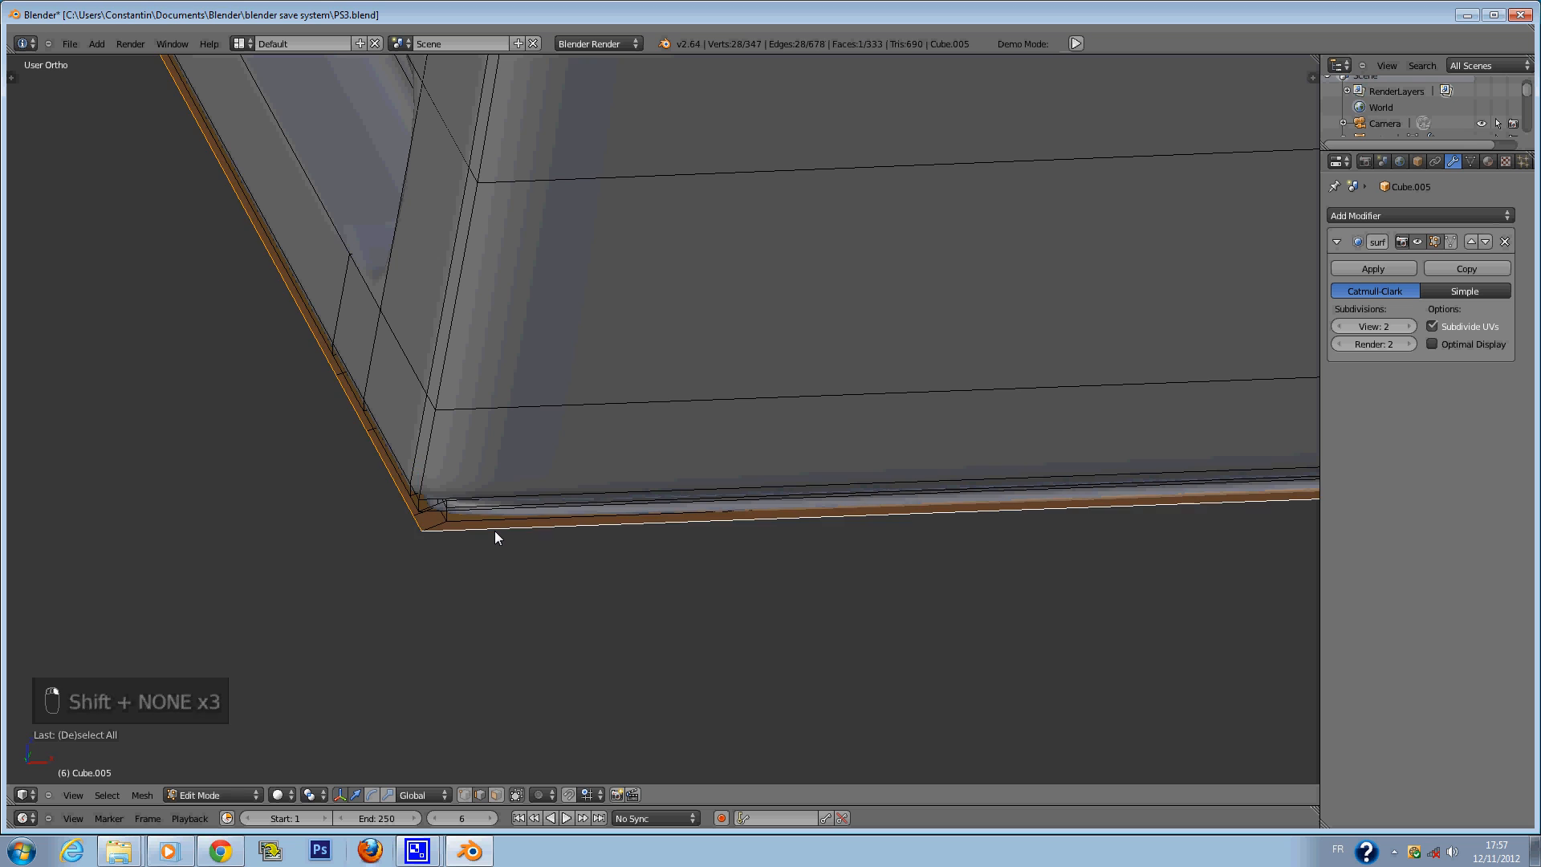
Extrude the lowest edge loop straight down in front view to form a lower band beneath the groove.
{"action": "key", "text": "KP_1"}
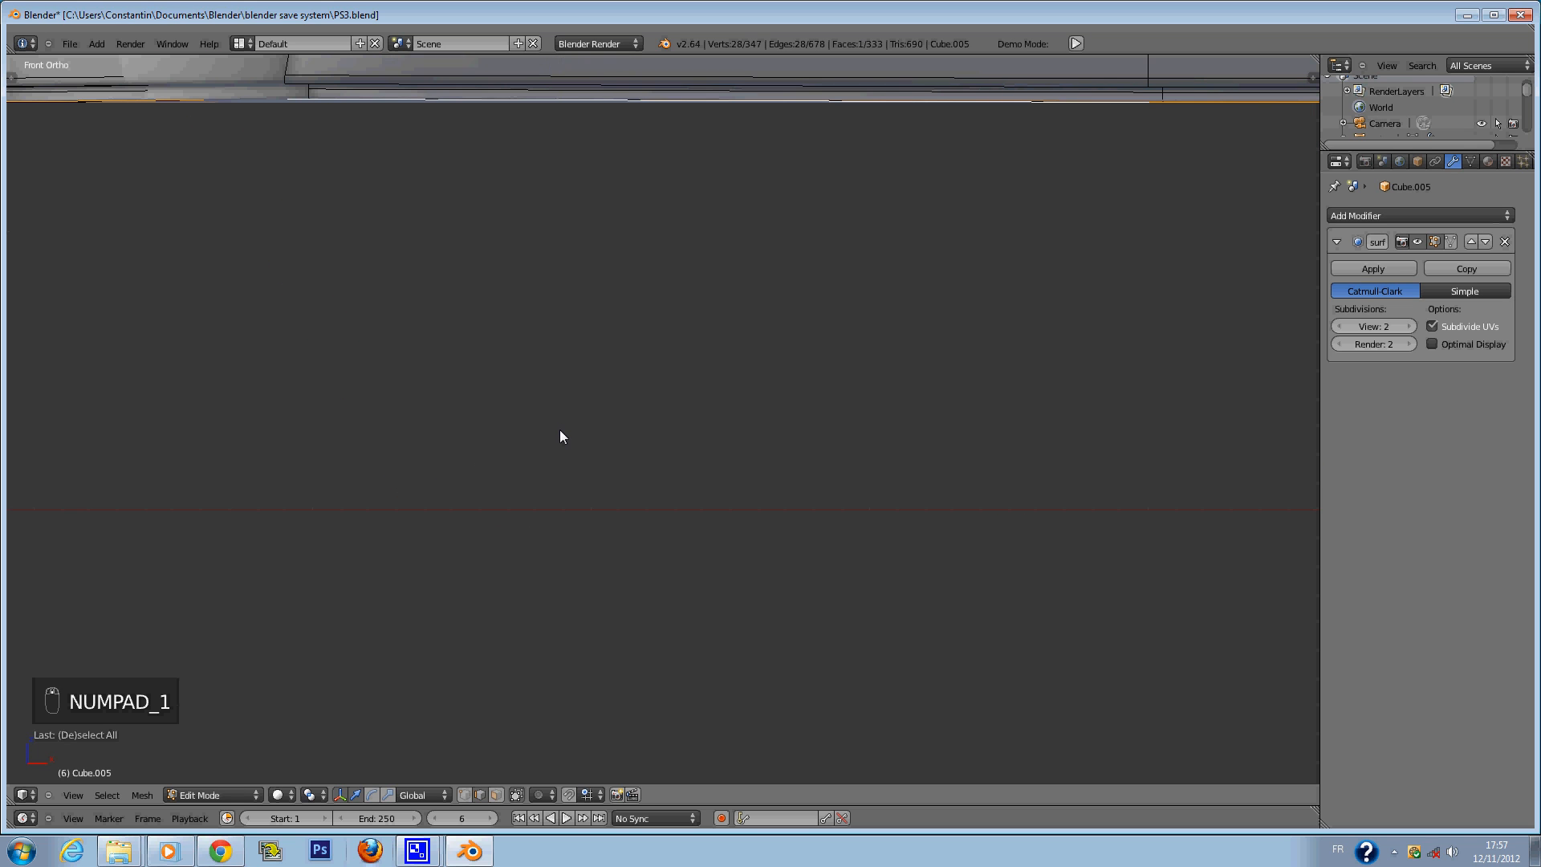
{"action": "key", "text": "KP_3"}
{"action": "key", "text": "KP_Decimal"}
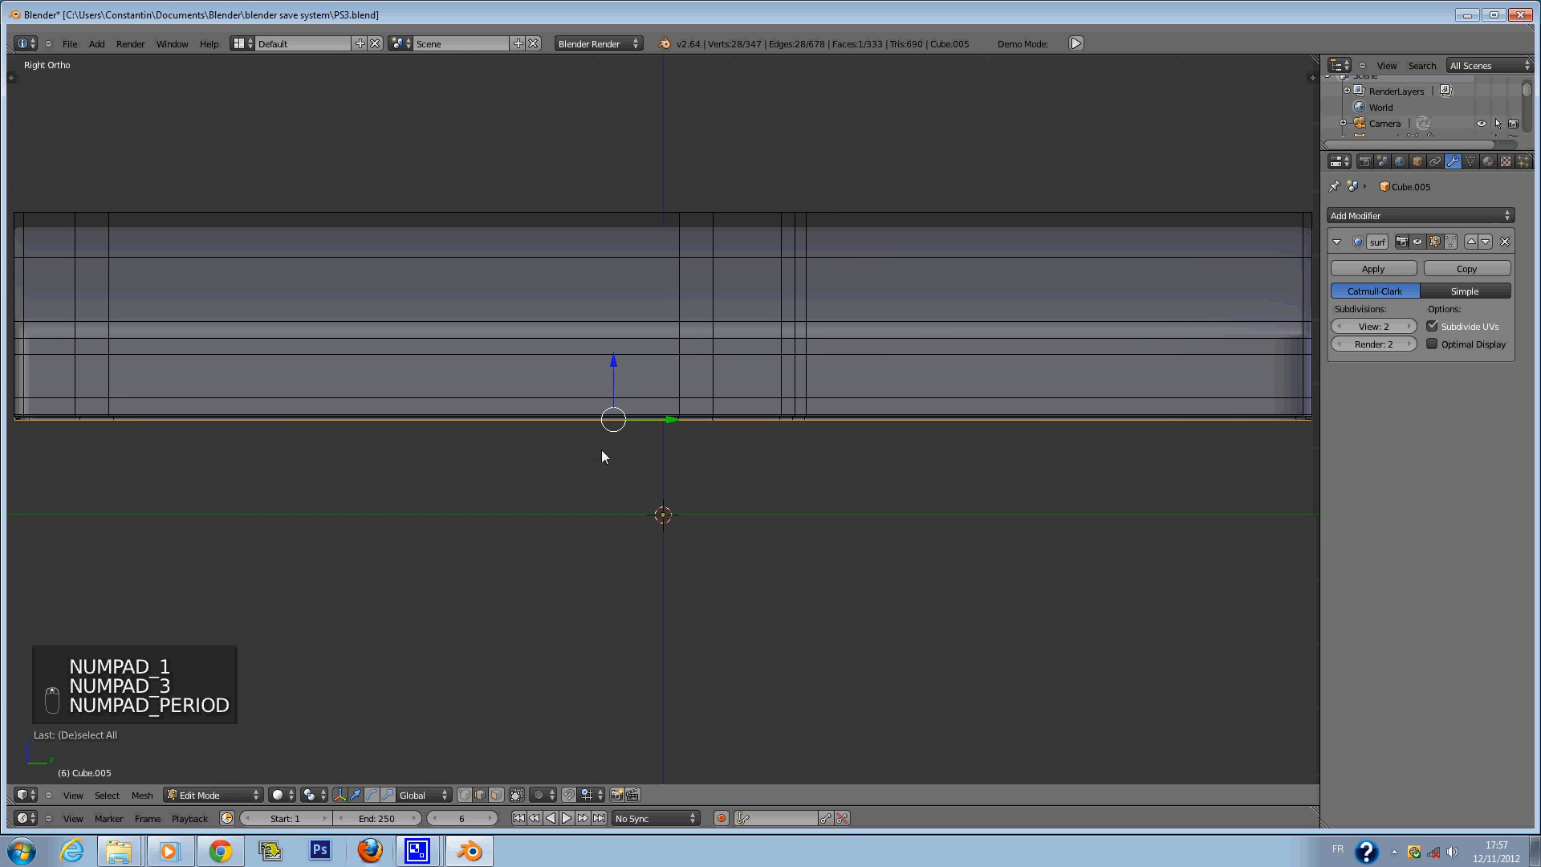
{"action": "key", "text": "KP_1"}
{"action": "scroll", "coordinate": [589, 416], "scroll_direction": "up", "scroll_amount": 5}
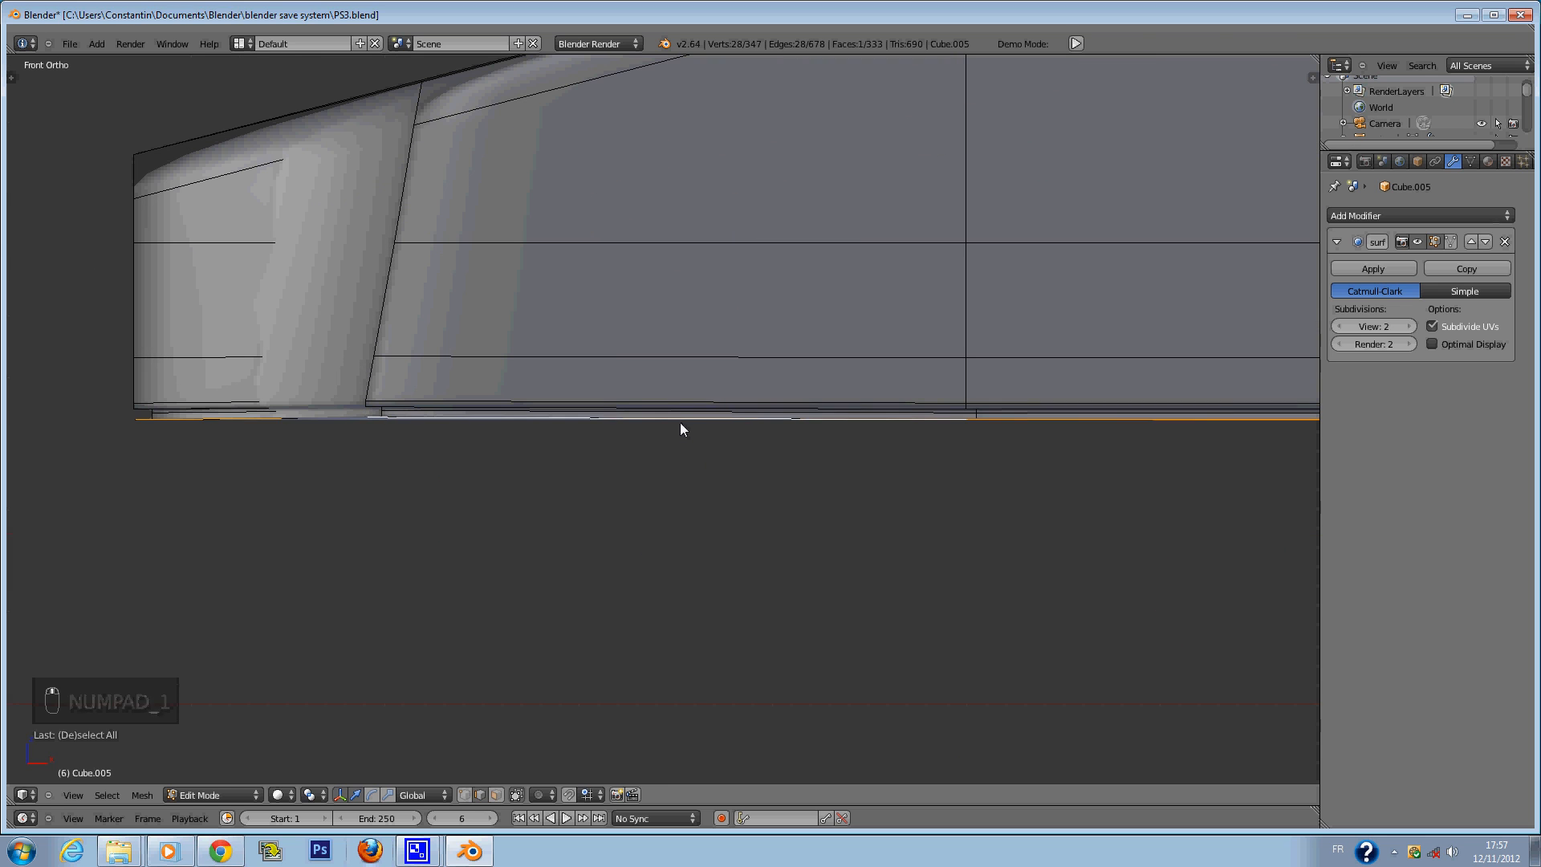
{"action": "key", "text": "e"}
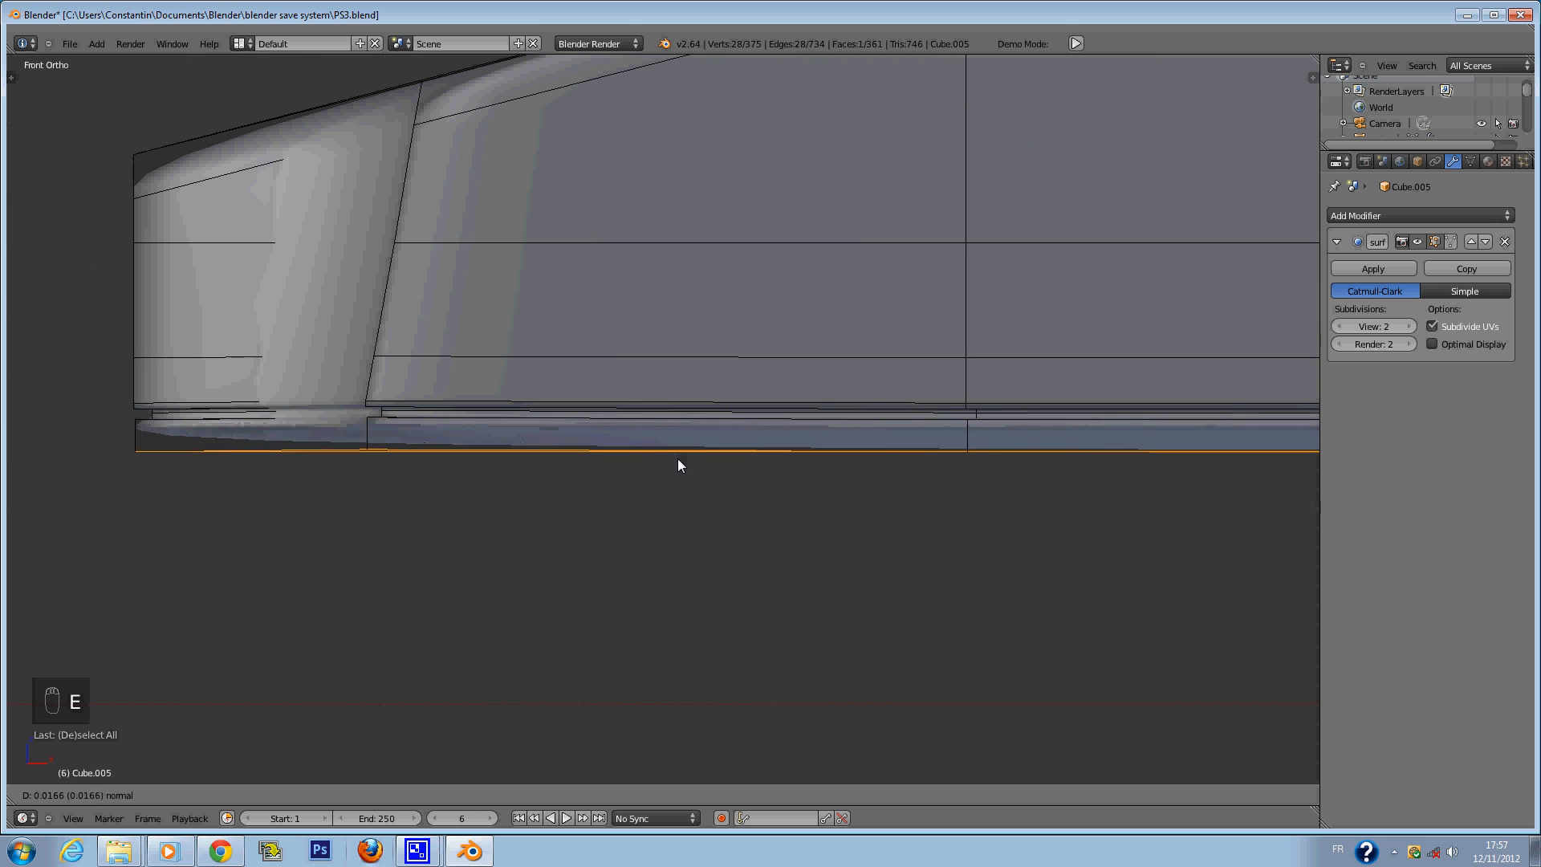
{"action": "left_click", "coordinate": [681, 502]}
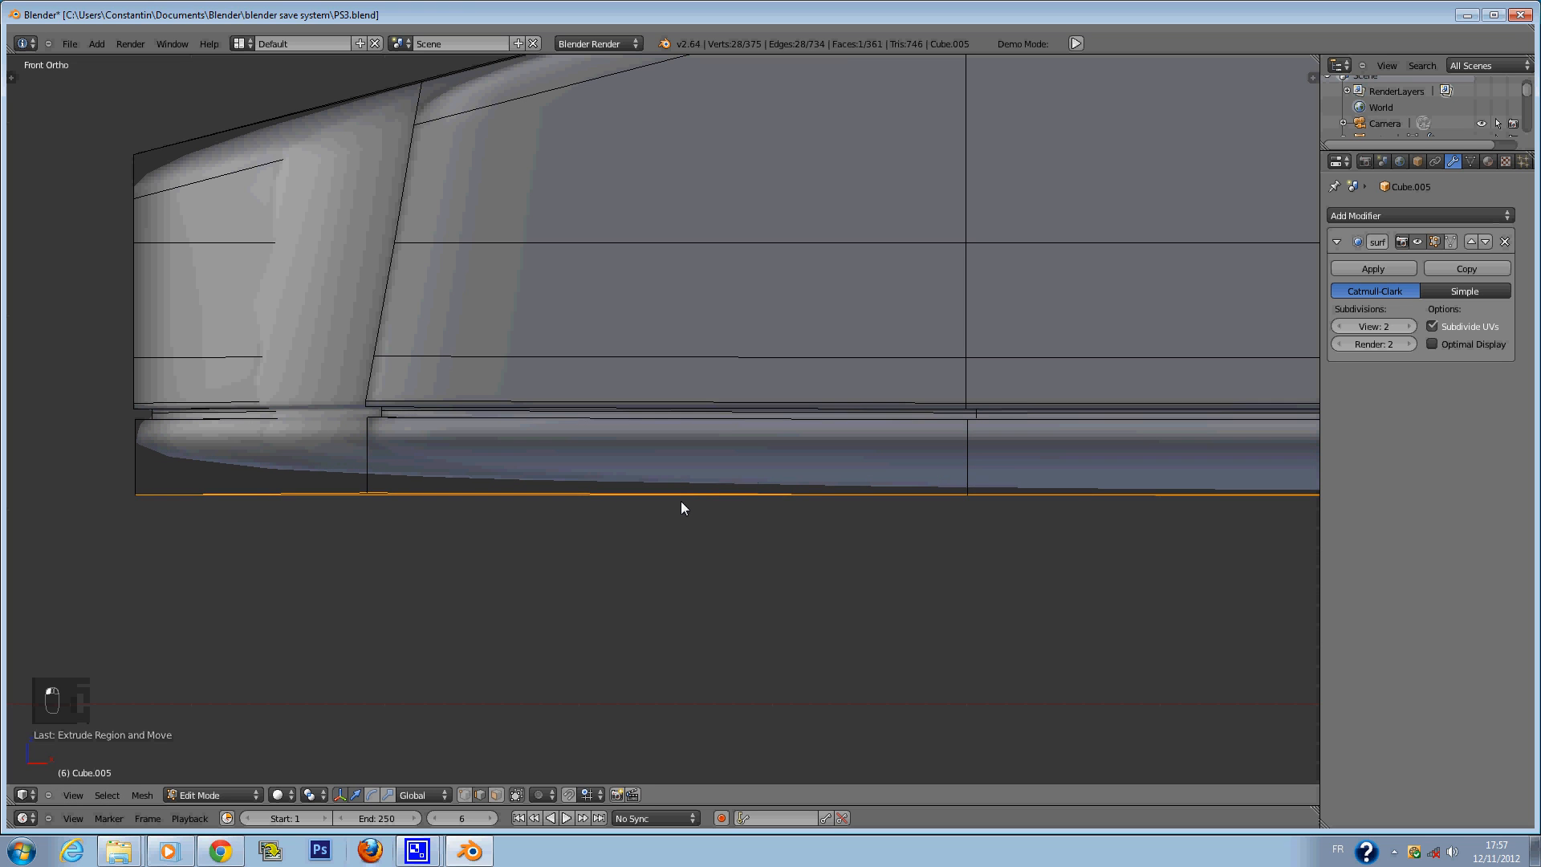
Delete the cap face at the bottom of the extruded lower band.
{"action": "scroll", "coordinate": [722, 515], "scroll_direction": "down", "scroll_amount": 2}
{"action": "key", "text": "x"}
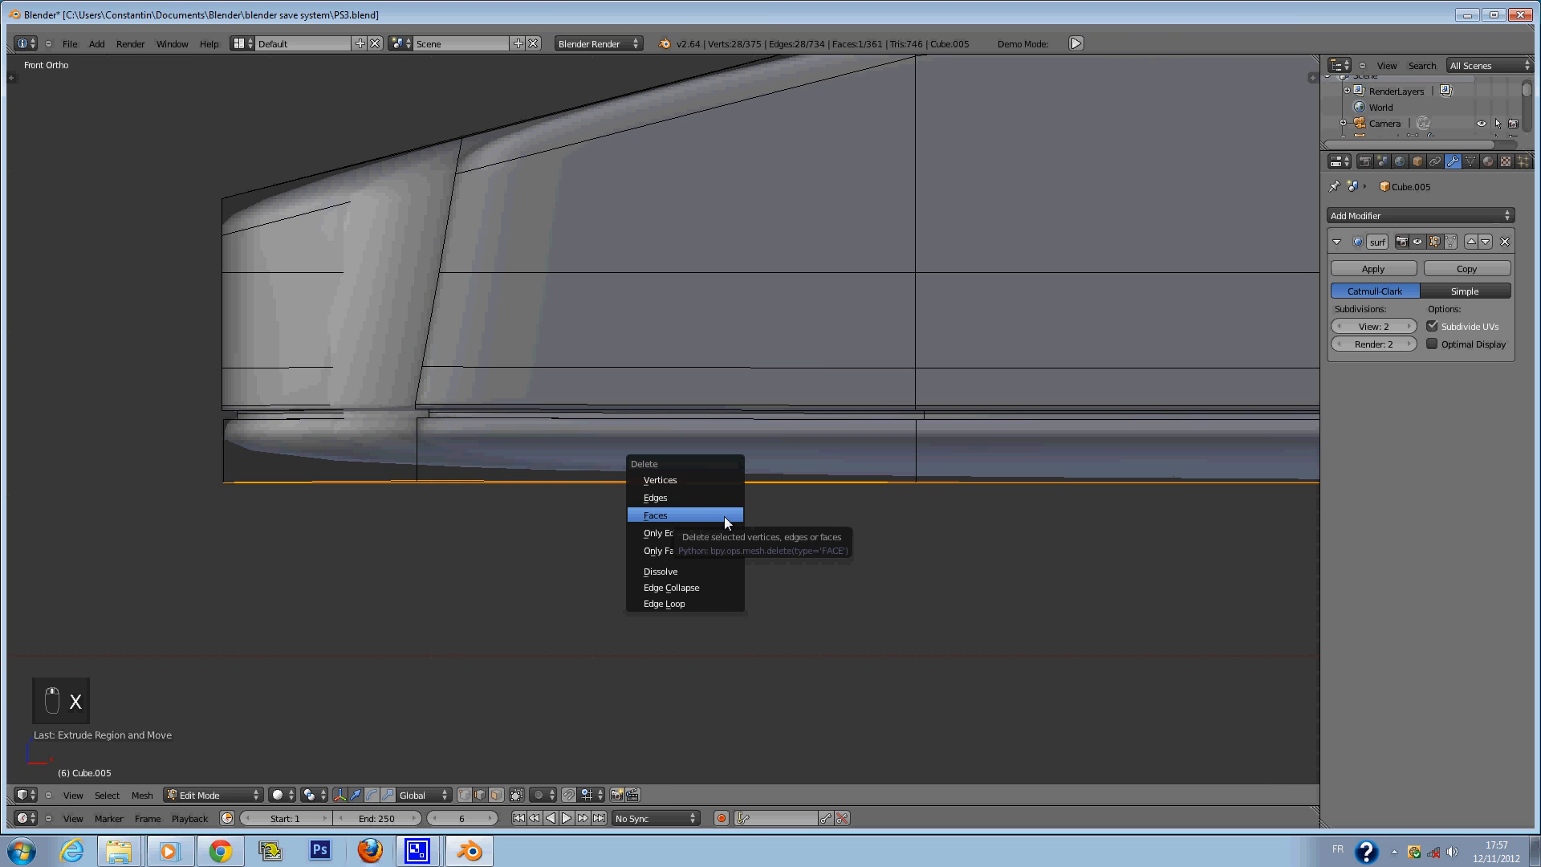
{"action": "left_click", "coordinate": [727, 518]}
{"action": "scroll", "coordinate": [750, 534], "scroll_direction": "down", "scroll_amount": 2, "text": "ctrl"}
{"action": "scroll", "coordinate": [779, 538], "scroll_direction": "down", "scroll_amount": 1}
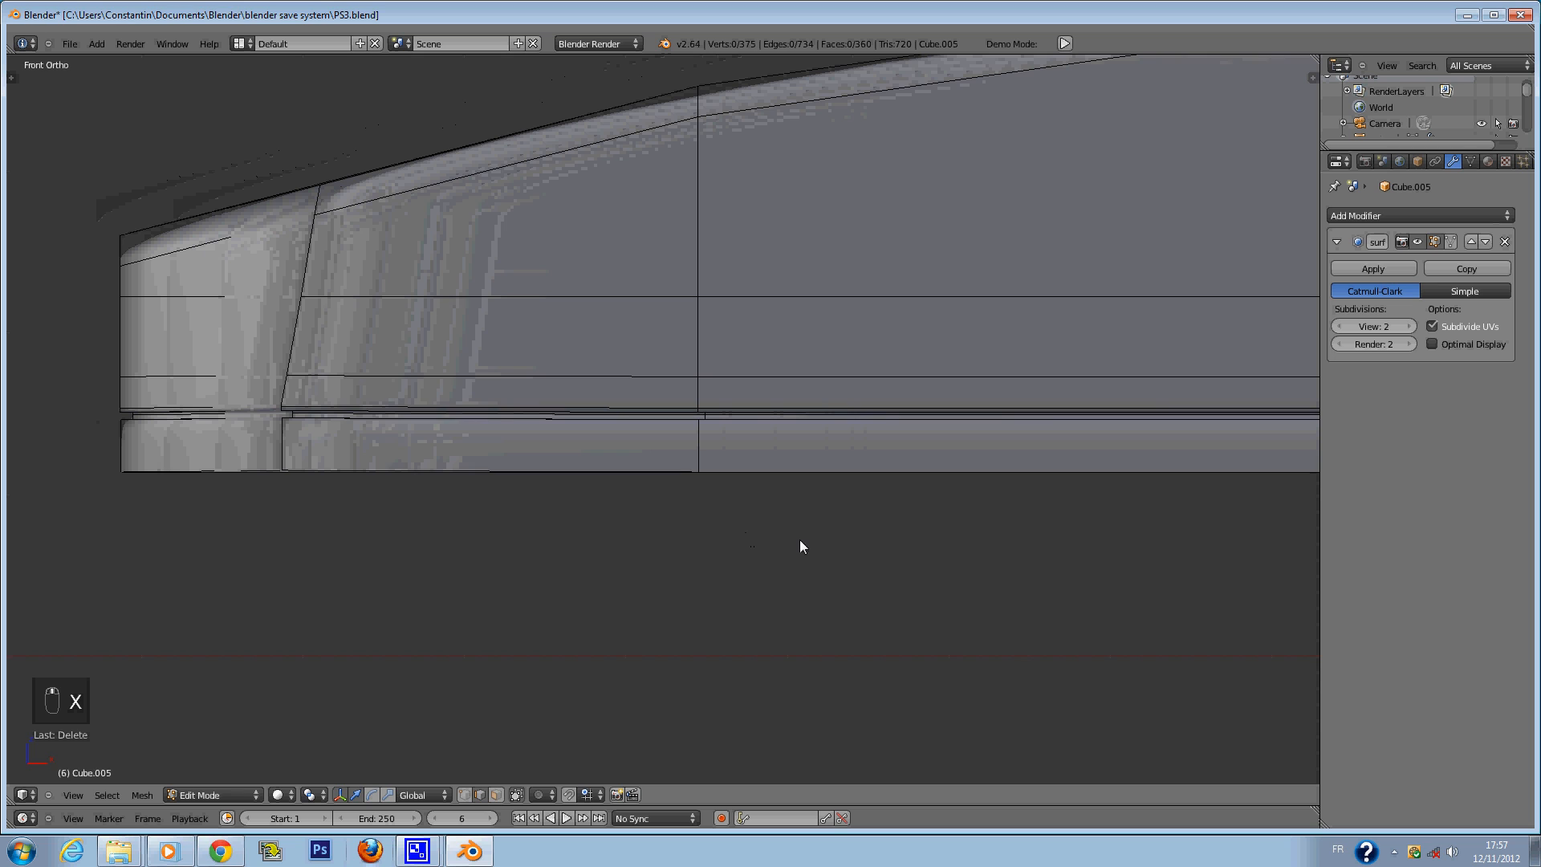
Select the lower band's open bottom loop, move it down along Z to just above the 3D cursor, and save the file.
{"action": "right_click", "coordinate": [736, 472]}
{"action": "right_click", "coordinate": [590, 472], "text": "alt"}
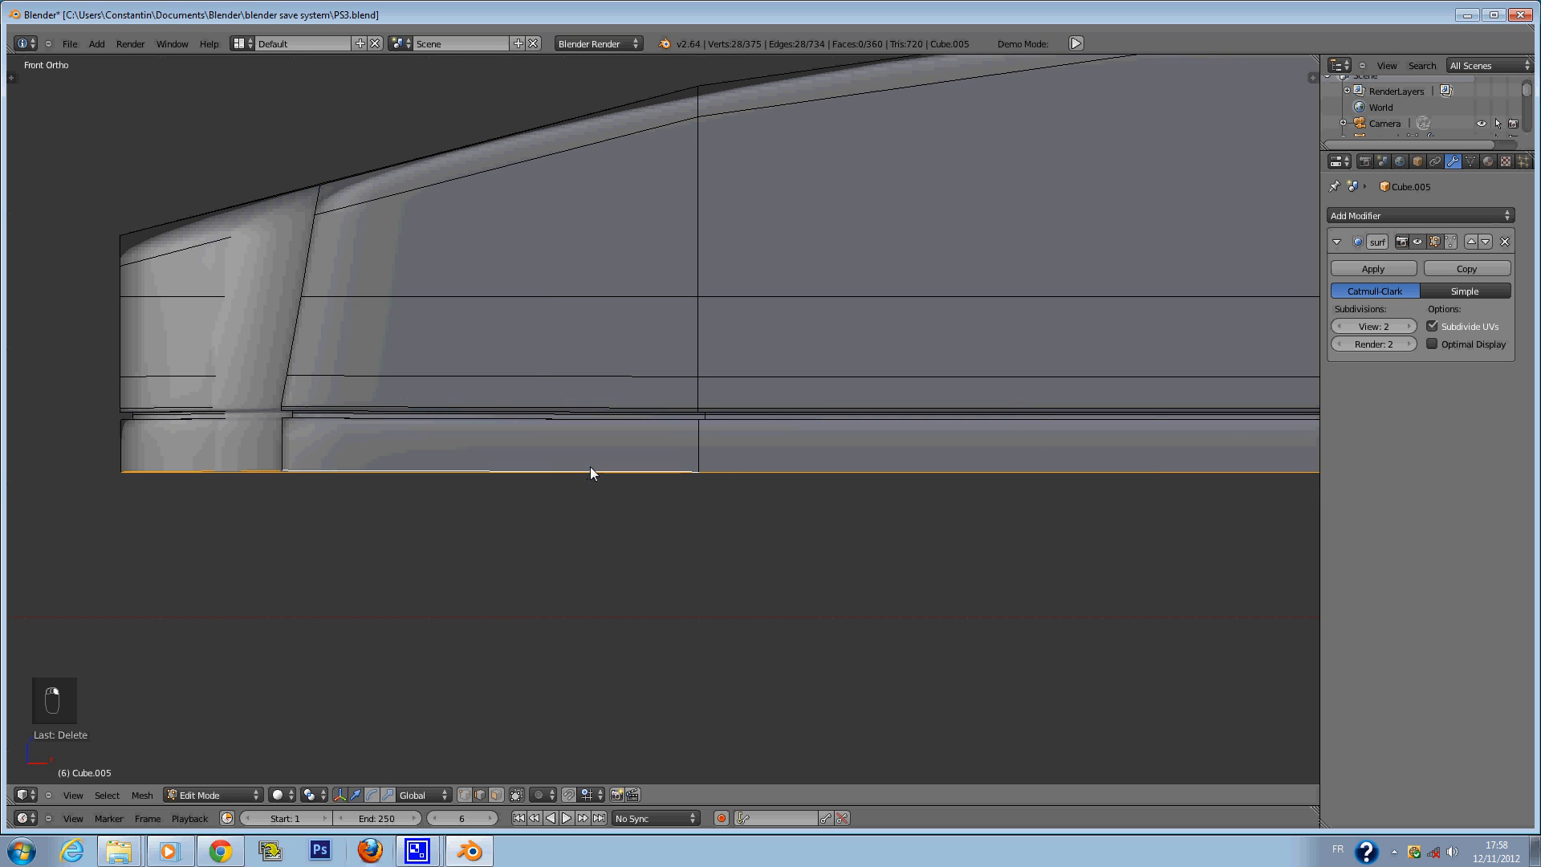
{"action": "scroll", "coordinate": [723, 482], "scroll_direction": "down", "scroll_amount": 4}
{"action": "scroll", "coordinate": [883, 482], "scroll_direction": "down", "scroll_amount": 6, "text": "ctrl"}
{"action": "scroll", "coordinate": [743, 430], "scroll_direction": "up", "scroll_amount": 3, "text": "ctrl"}
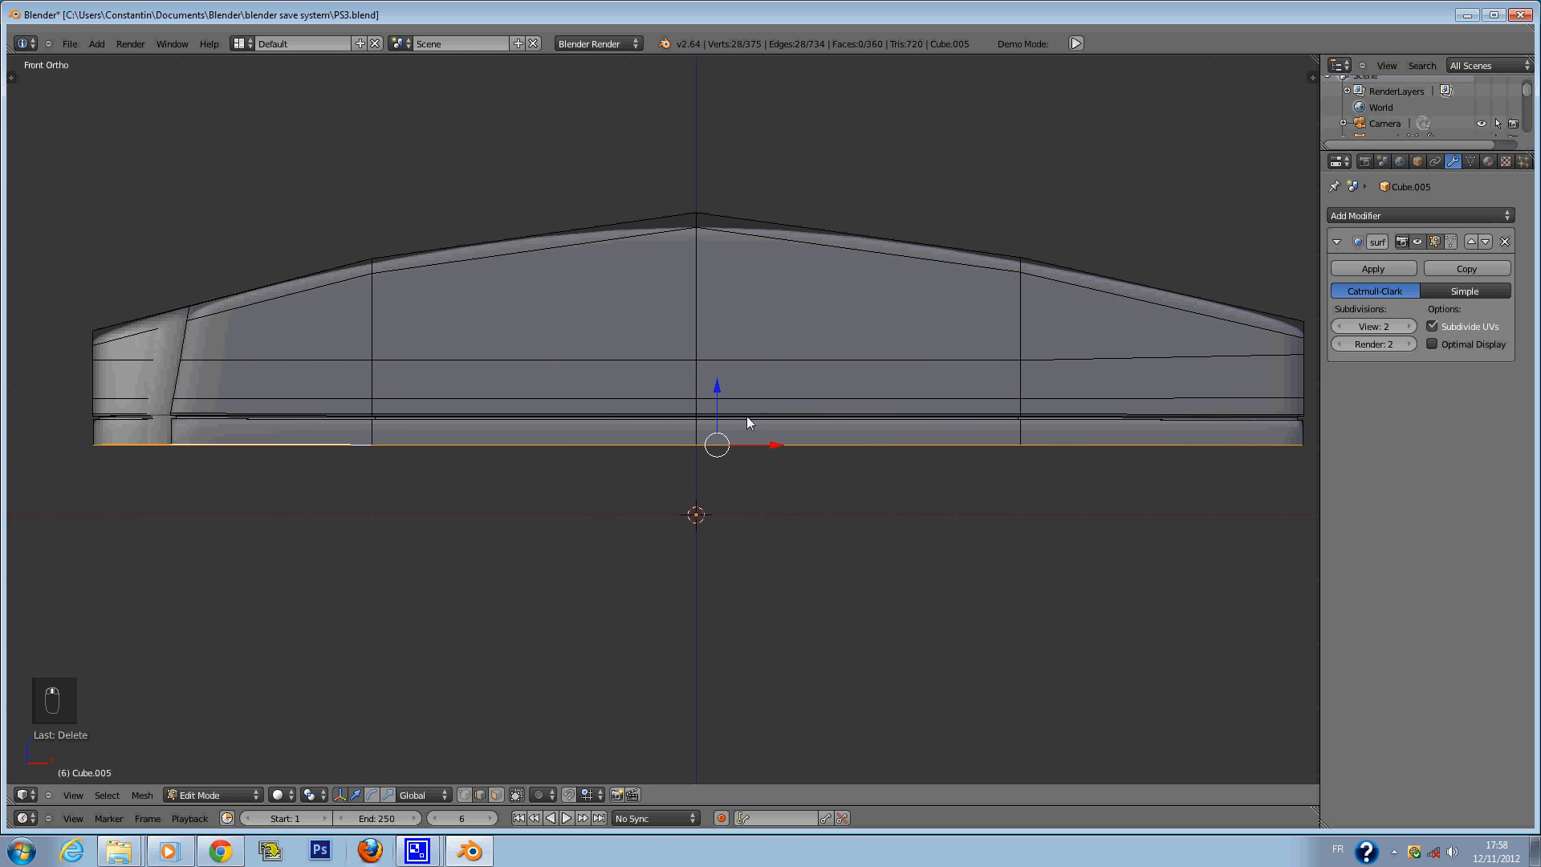
{"action": "left_click_drag", "start_coordinate": [713, 392], "coordinate": [719, 447]}
{"action": "key", "text": "ctrl+s"}
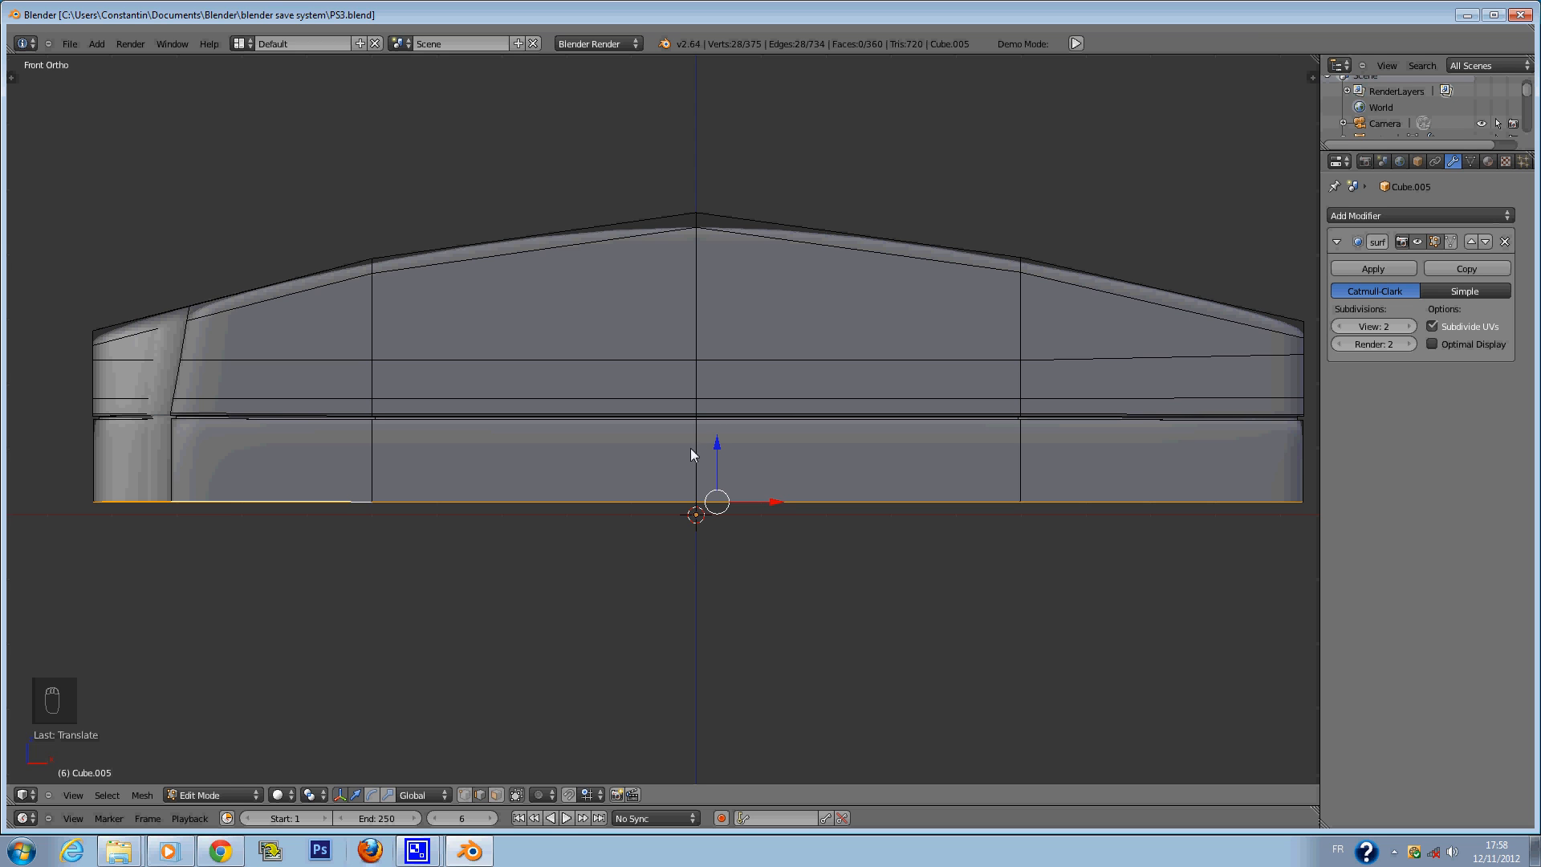
{"action": "key", "text": "Tab"}
{"action": "middle_click_drag", "start_coordinate": [608, 526], "coordinate": [377, 625]}
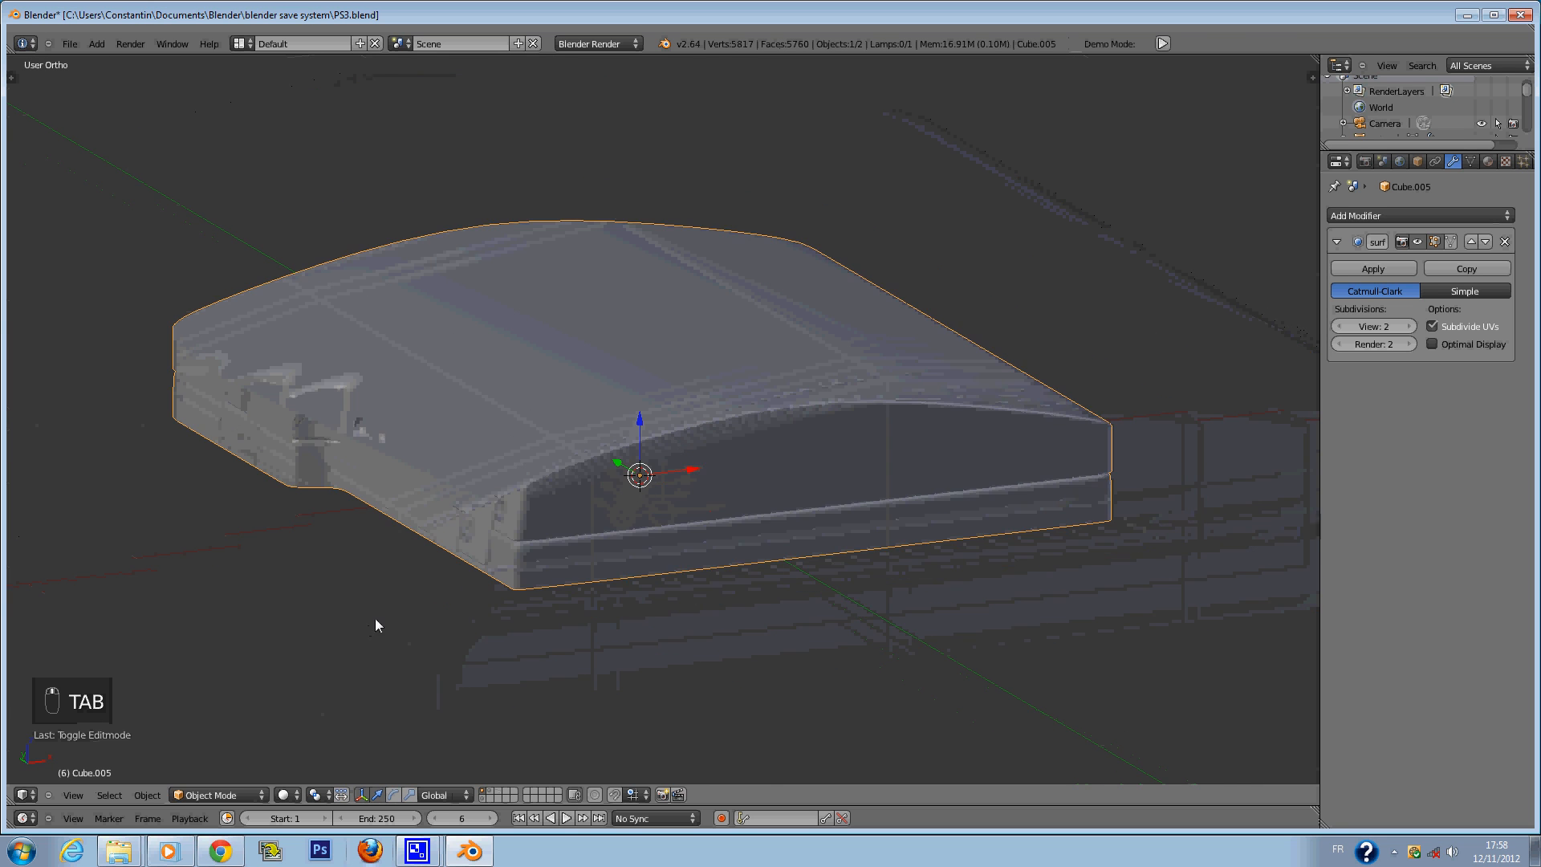
Circle-select the bottom-edge vertices at the body's centre in wireframe front view and pull them down along Z into a shallow point.
{"action": "key", "text": "Tab"}
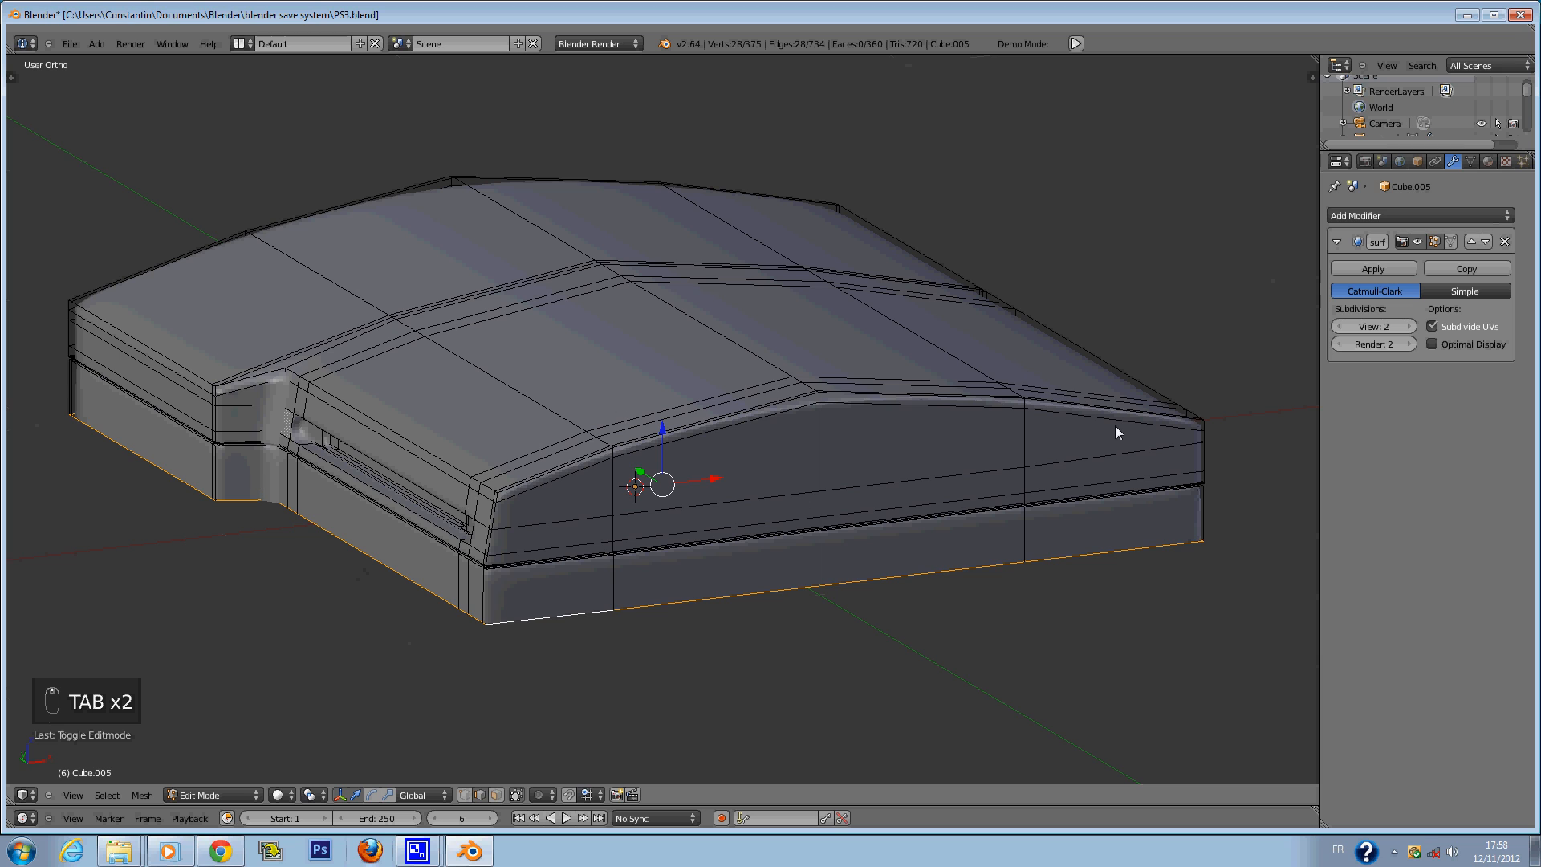
{"action": "key", "text": "KP_1"}
{"action": "key", "text": "z"}
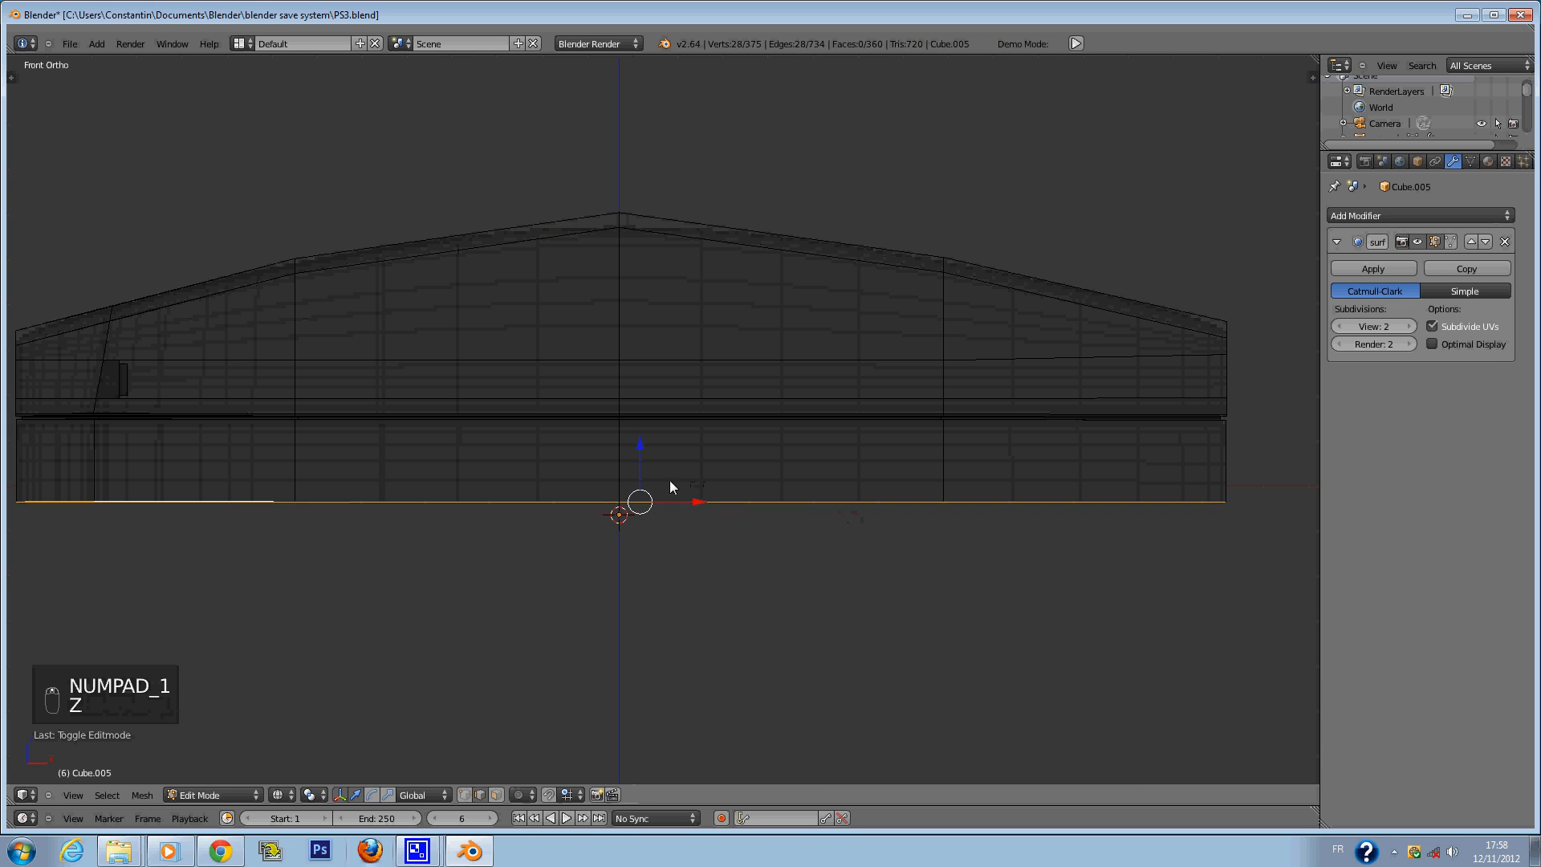
{"action": "key", "text": "a"}
{"action": "key", "text": "c"}
{"action": "left_click_drag", "start_coordinate": [623, 519], "coordinate": [311, 522]}
{"action": "left_click_drag", "start_coordinate": [618, 441], "coordinate": [635, 524]}
Circle-select the bottom-edge vertices midway on both sides, pull them down along Z into a curved underside, and save the file.
{"action": "key", "text": "a"}
{"action": "key", "text": "c"}
{"action": "left_click", "coordinate": [943, 502]}
{"action": "left_click", "coordinate": [302, 499]}
{"action": "right_click", "coordinate": [303, 499]}
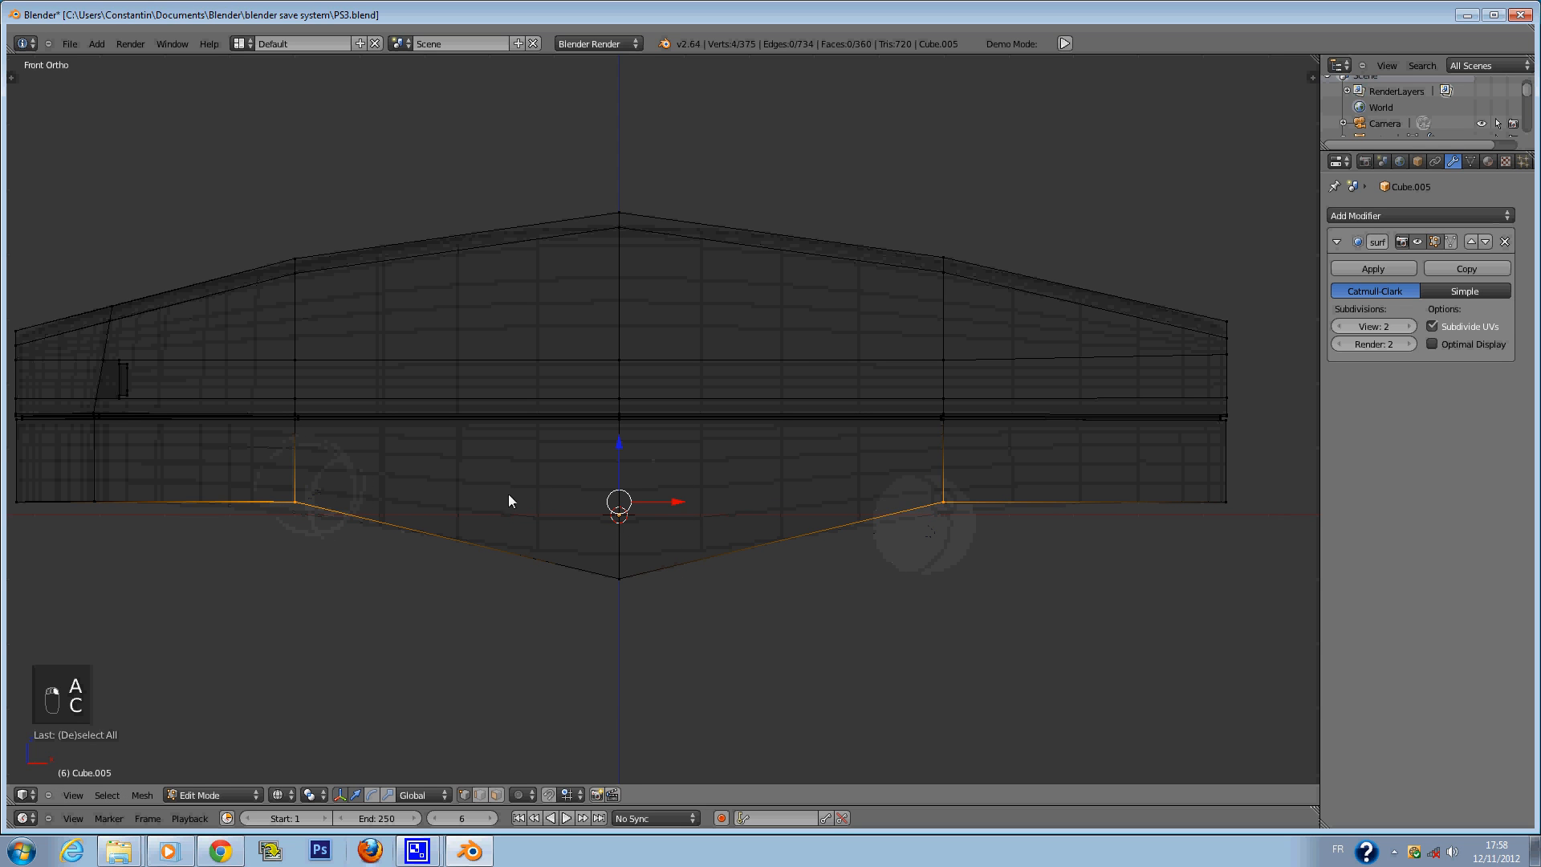
{"action": "left_click_drag", "start_coordinate": [633, 454], "coordinate": [631, 488]}
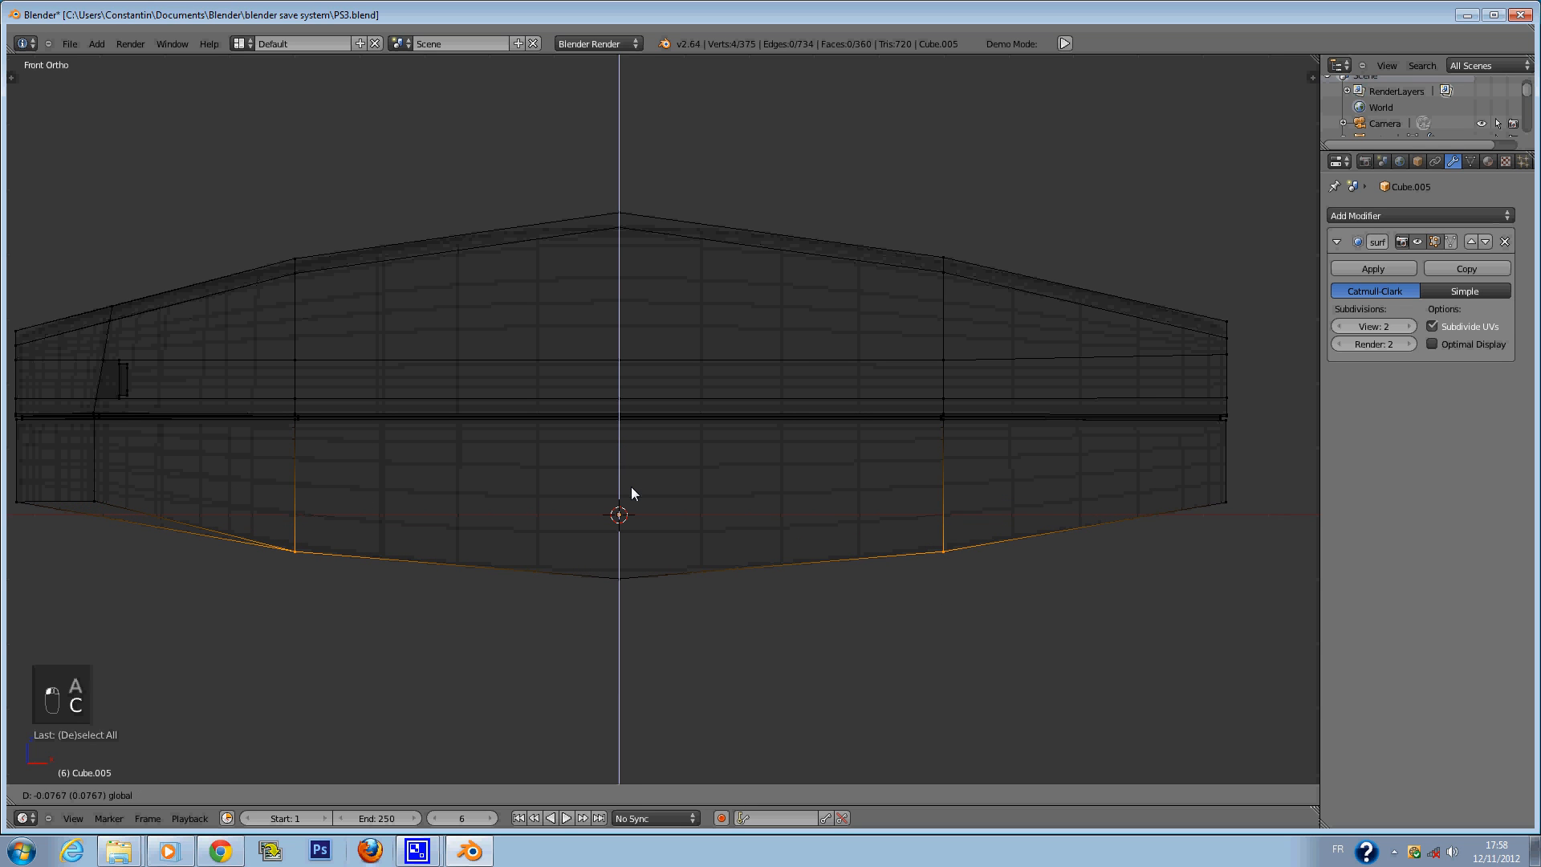
{"action": "key", "text": "Tab"}
{"action": "key", "text": "ctrl+s"}
{"action": "key", "text": "z"}
{"action": "scroll", "coordinate": [912, 539], "scroll_direction": "up", "scroll_amount": 2, "text": "ctrl"}
{"action": "key", "text": "ctrl+s"}
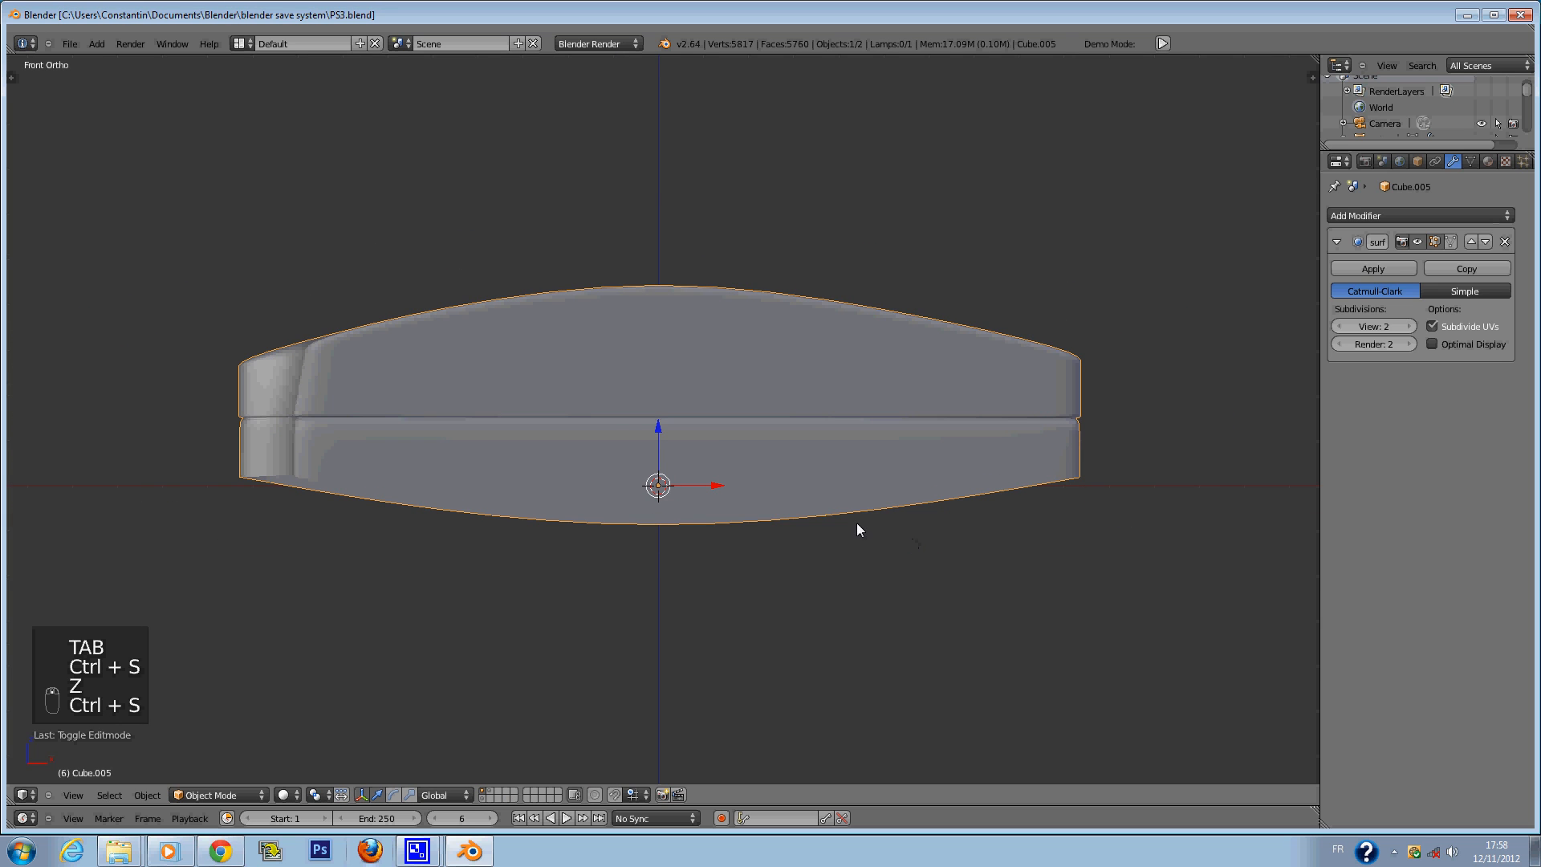
Examine the curved underside and the lower band below the recess from an angled view in edit mode.
{"action": "key", "text": "ctrl+s"}
{"action": "key", "text": "Tab"}
{"action": "key", "text": "z"}
{"action": "key", "text": "c"}
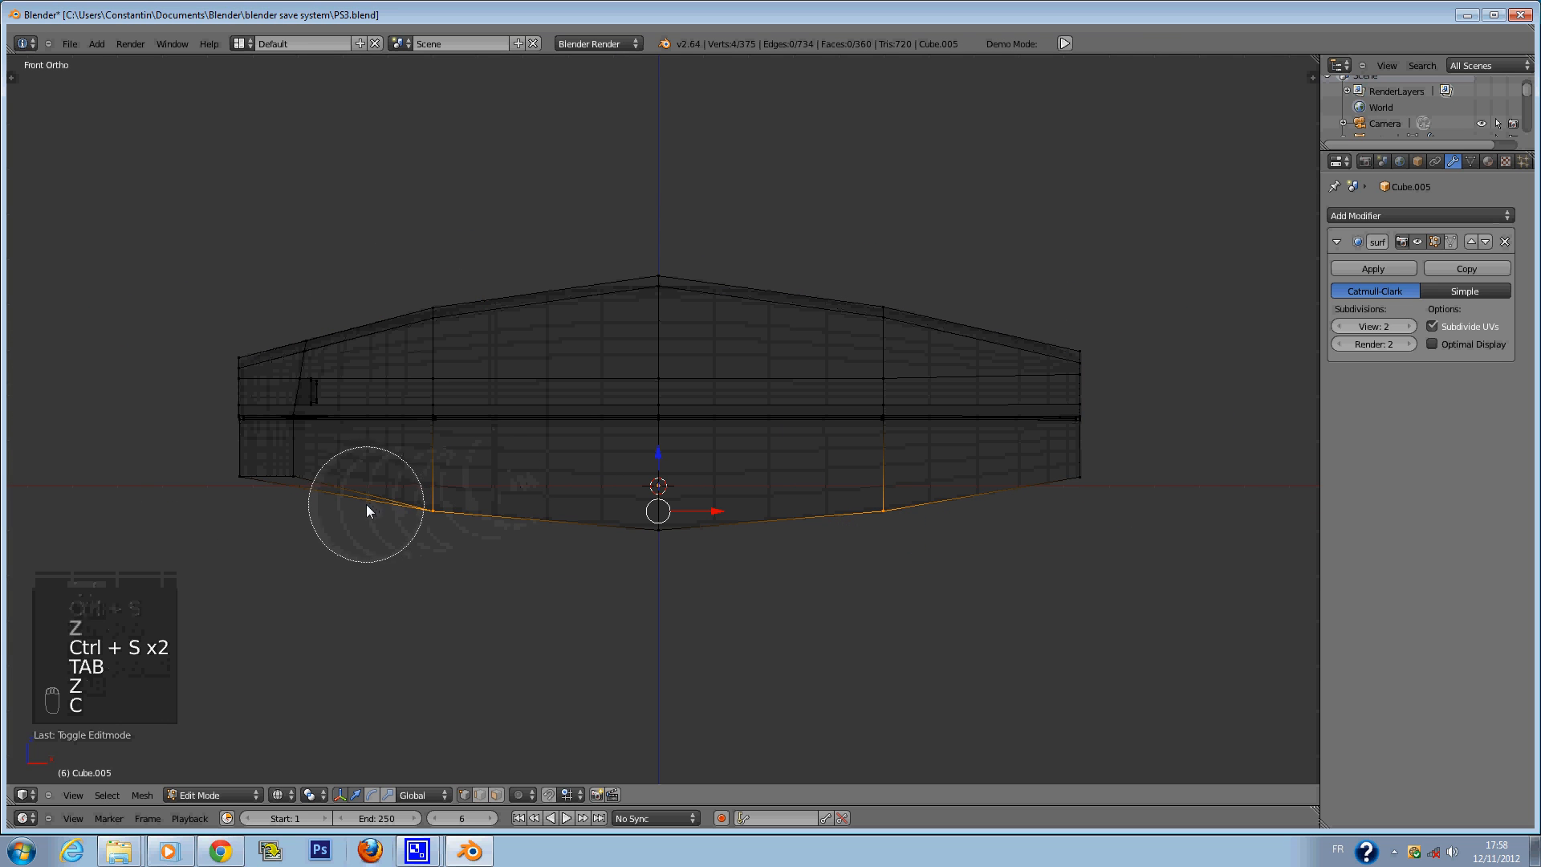
{"action": "right_click", "coordinate": [367, 507]}
{"action": "middle_click_drag", "start_coordinate": [367, 509], "coordinate": [615, 508], "text": "shift"}
{"action": "key", "text": "ctrl+s"}
{"action": "key", "text": "z"}
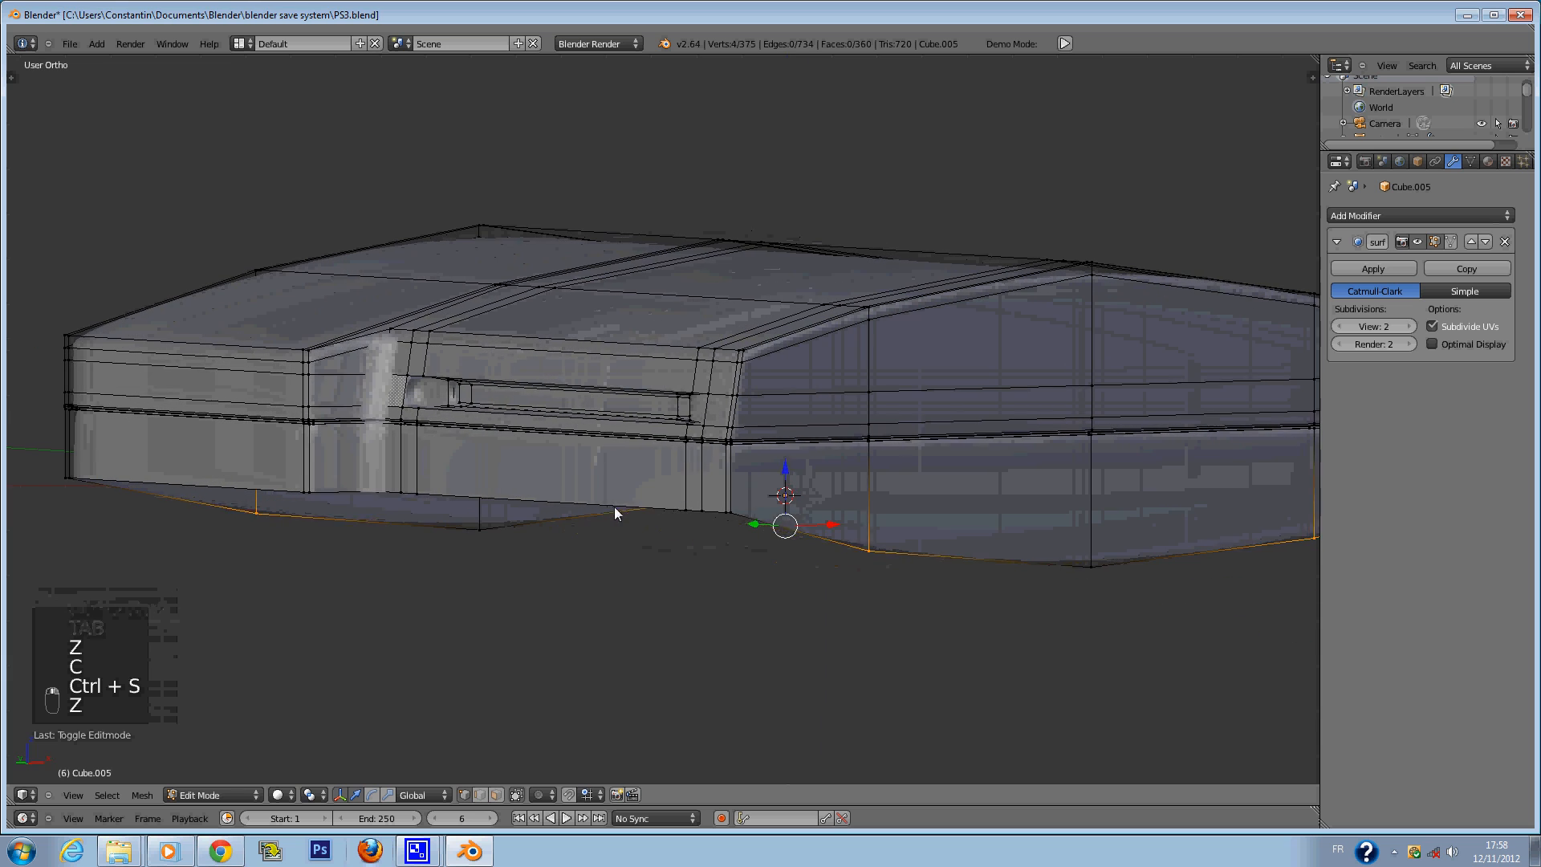
Undo the vertex moves that curved the lower band's underside, save the file, and clear the selection.
{"action": "key", "text": "a"}
{"action": "key", "text": "ctrl+z"}
{"action": "key", "text": "ctrl+z"}
{"action": "key", "text": "ctrl+z"}
{"action": "key", "text": "ctrl+z"}
{"action": "key", "text": "ctrl+z"}
{"action": "key", "text": "ctrl+z"}
{"action": "key", "text": "ctrl+z"}
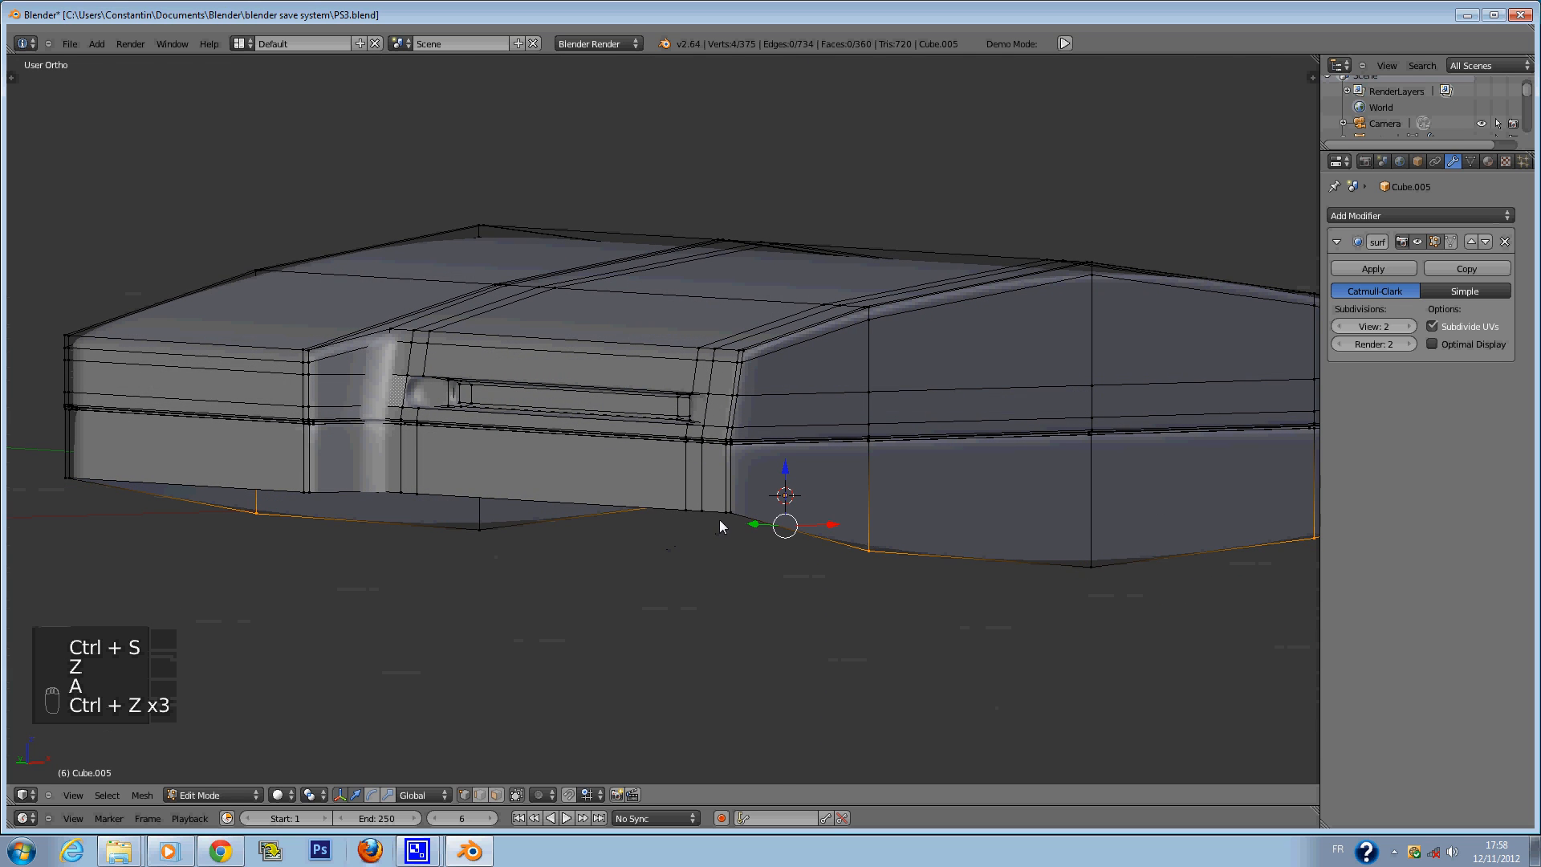
{"action": "key", "text": "ctrl+s"}
{"action": "key", "text": "a"}
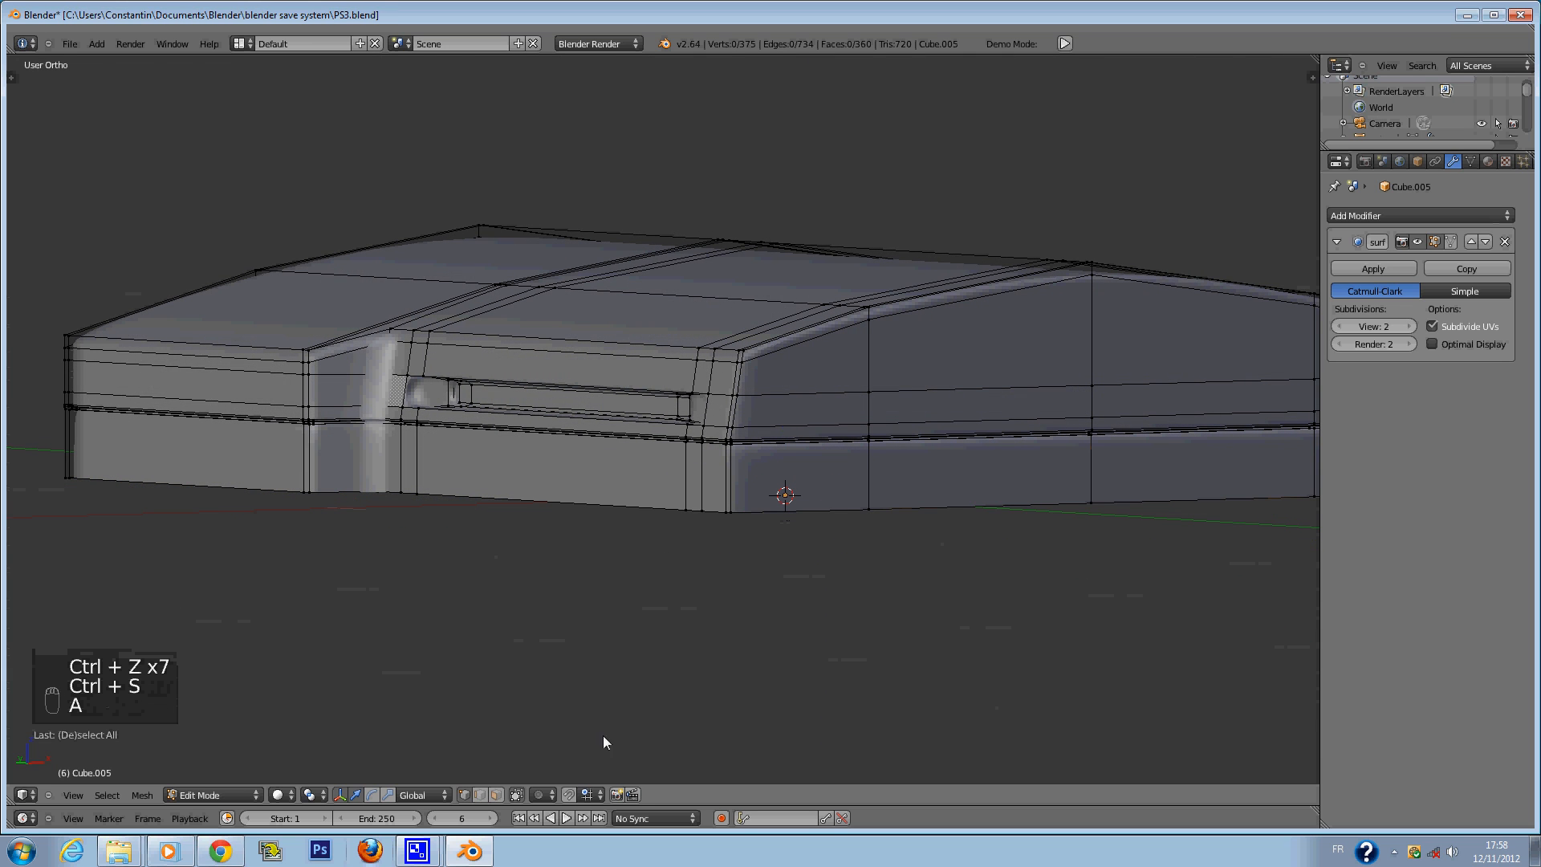
Circle-select all the lower band's faces along the recessed side of the body in face select mode.
{"action": "scroll", "coordinate": [758, 514], "scroll_direction": "up", "scroll_amount": 3}
{"action": "key", "text": "c"}
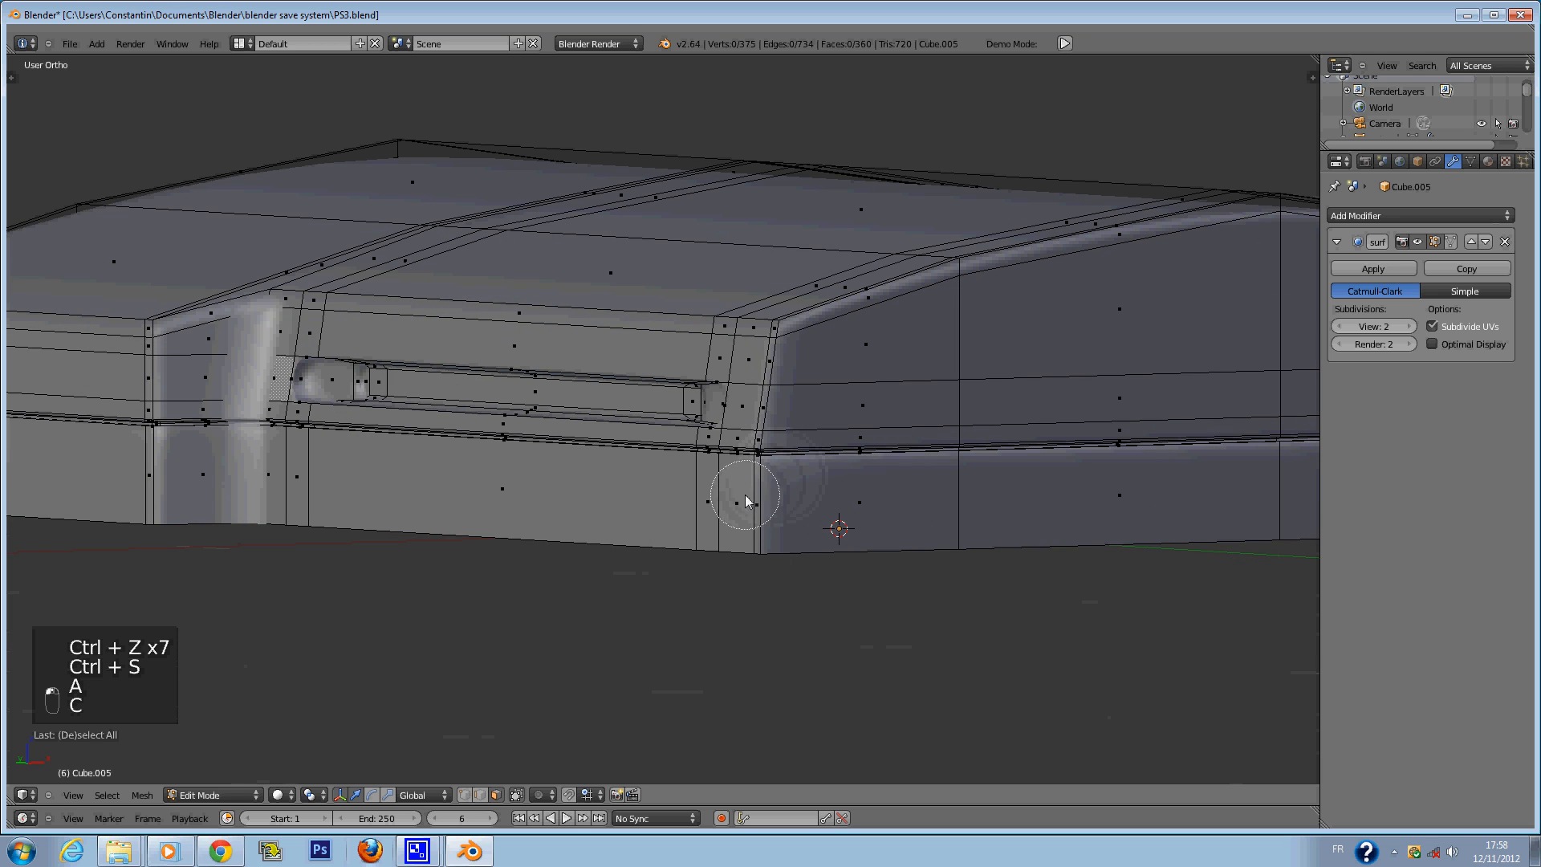
{"action": "left_click_drag", "start_coordinate": [745, 496], "coordinate": [108, 482]}
{"action": "middle_click", "coordinate": [856, 527]}
{"action": "right_click", "coordinate": [858, 521]}
{"action": "scroll", "coordinate": [864, 515], "scroll_direction": "down", "scroll_amount": 3}
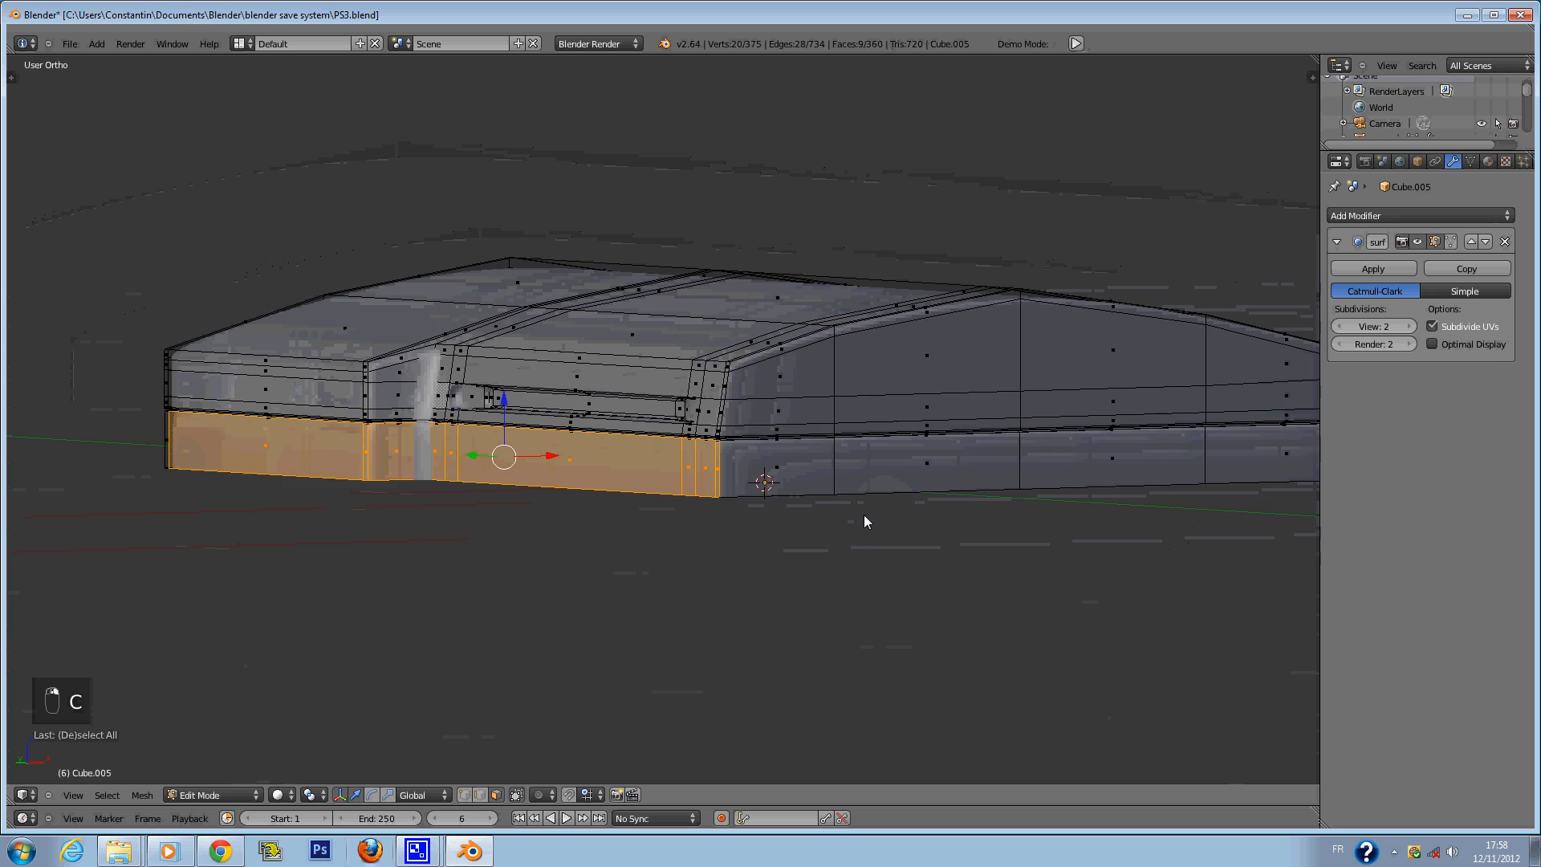
{"action": "middle_click_drag", "start_coordinate": [864, 515], "coordinate": [1031, 505]}
{"action": "scroll", "coordinate": [1031, 506], "scroll_direction": "up", "scroll_amount": 2}
{"action": "key", "text": "c"}
{"action": "left_click", "coordinate": [243, 425]}
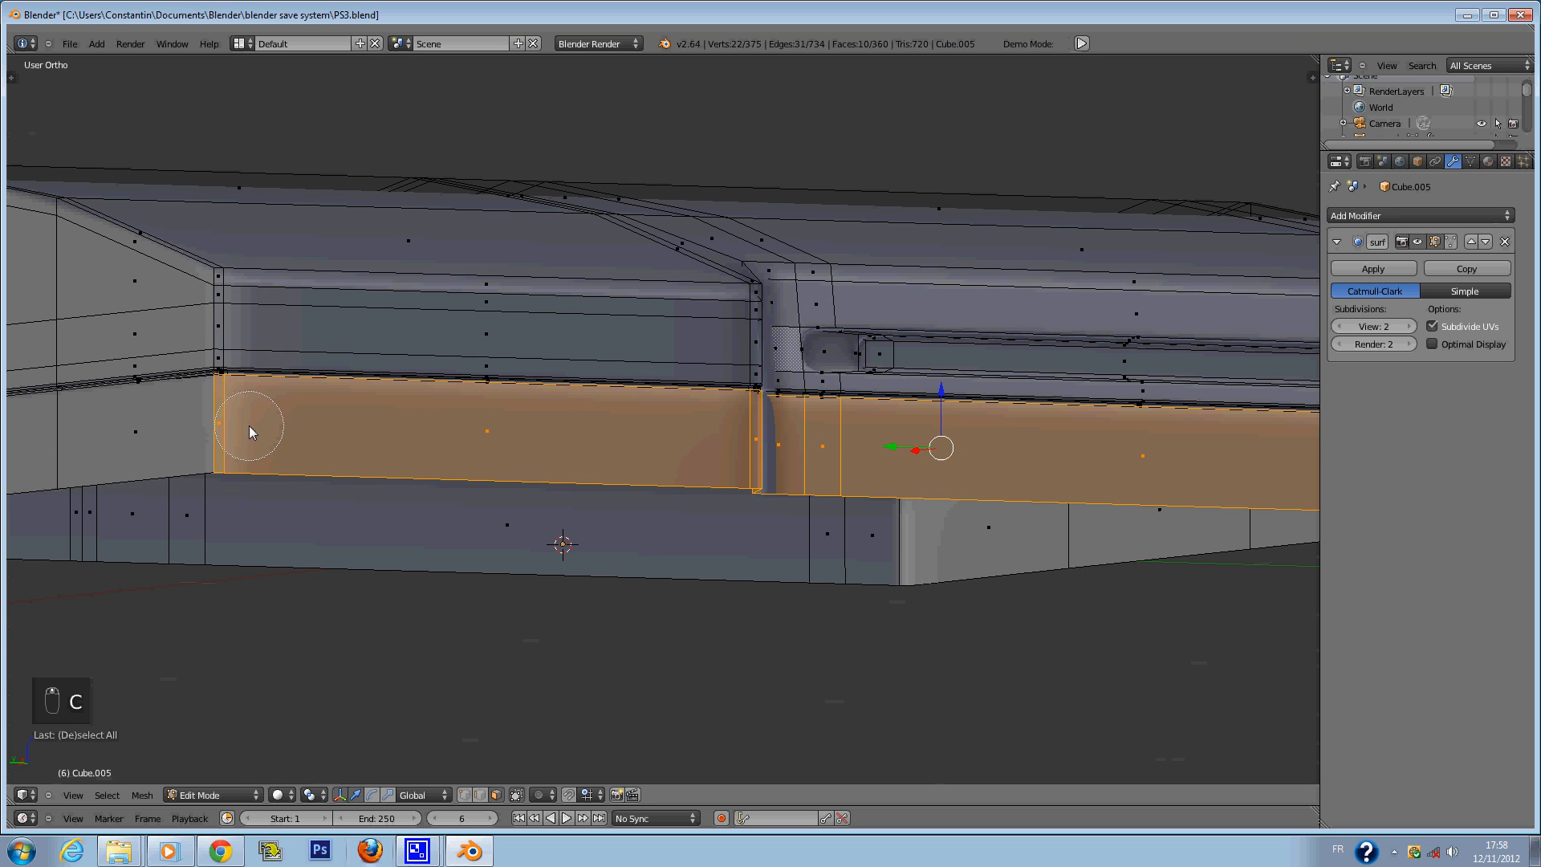
{"action": "right_click", "coordinate": [814, 483]}
{"action": "middle_click_drag", "start_coordinate": [815, 483], "coordinate": [734, 514]}
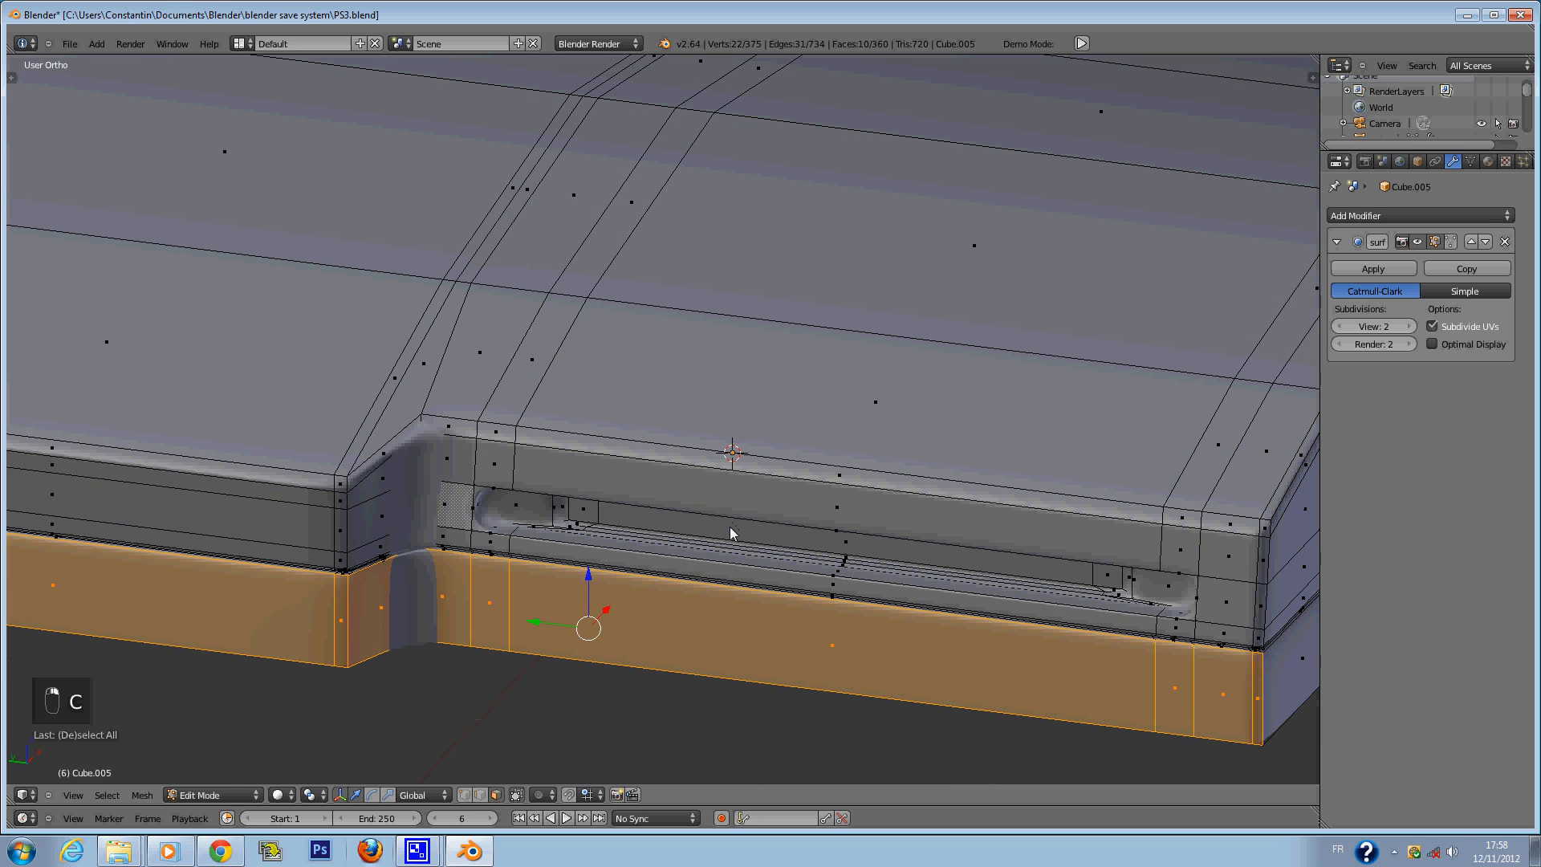
{"action": "key", "text": "KP_3"}
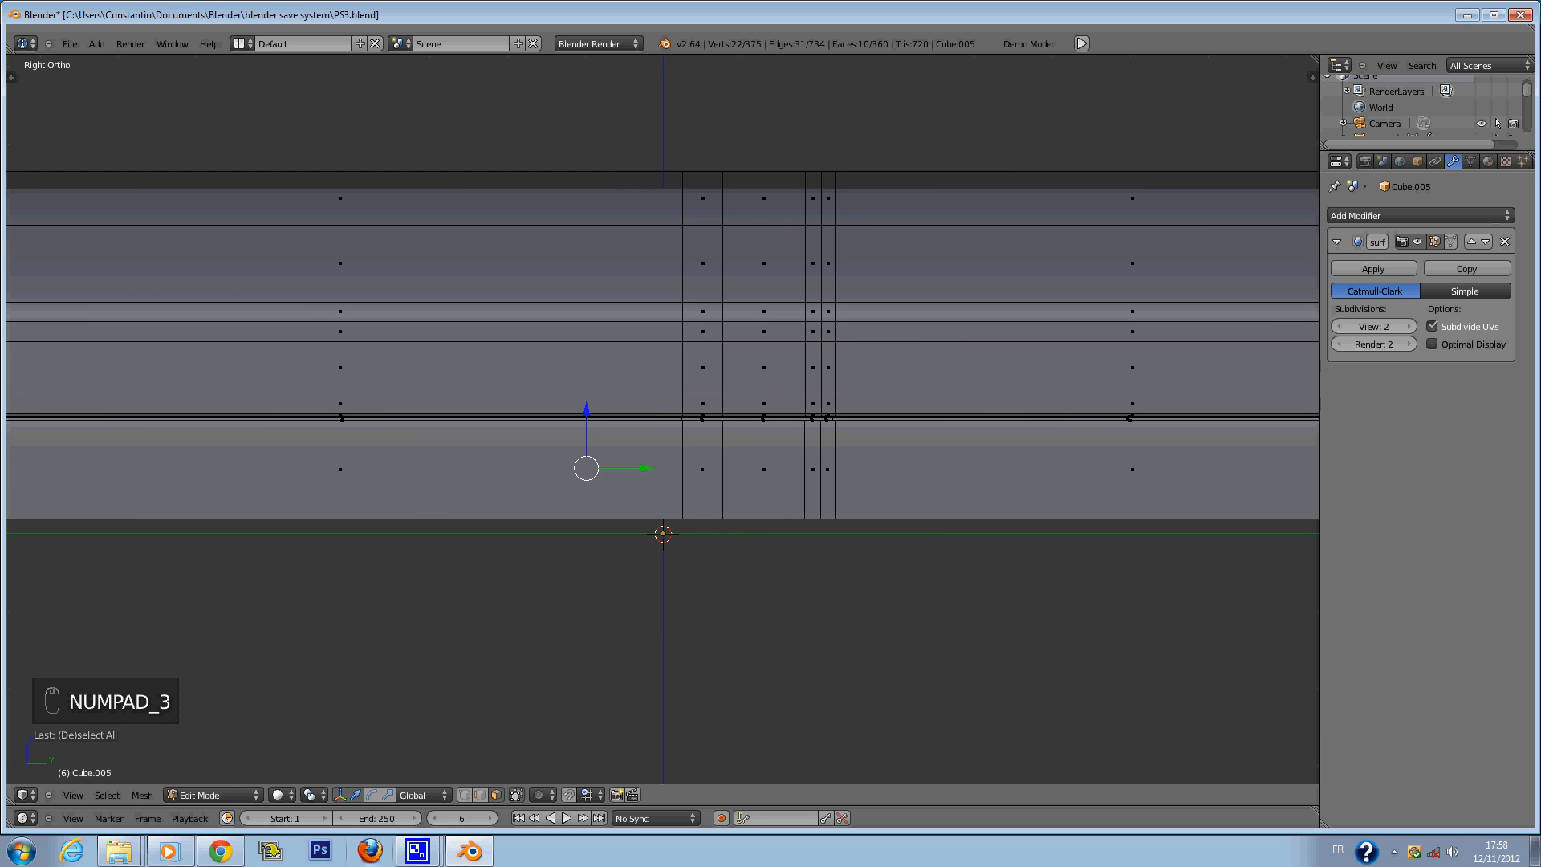
{"action": "key", "text": "KP_1"}
{"action": "key", "text": "KP_1"}
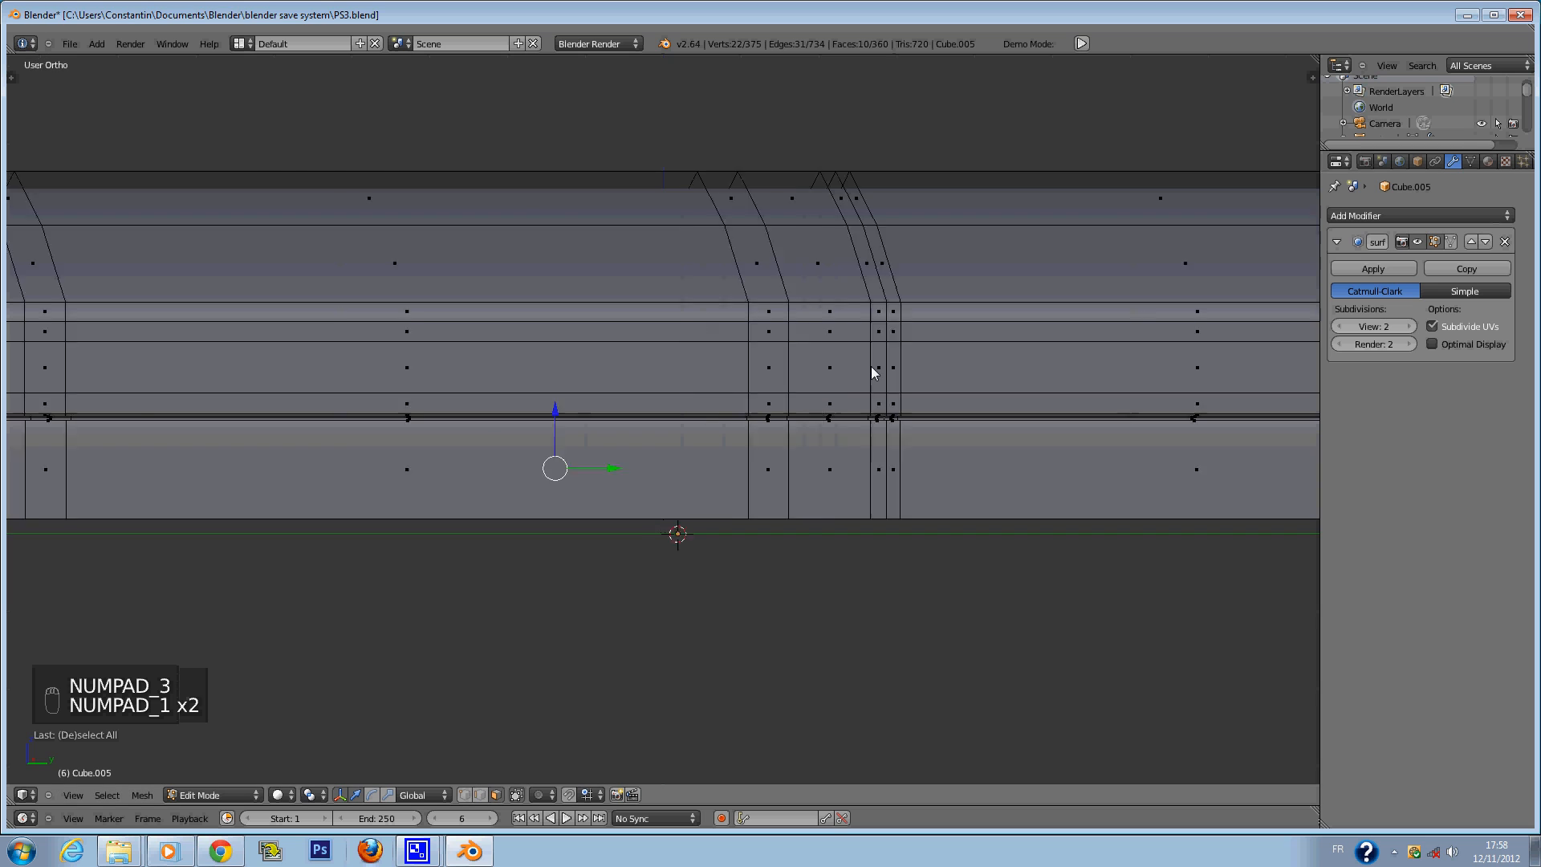
{"action": "key", "text": "r"}
{"action": "key", "text": "s"}
{"action": "key", "text": "z"}
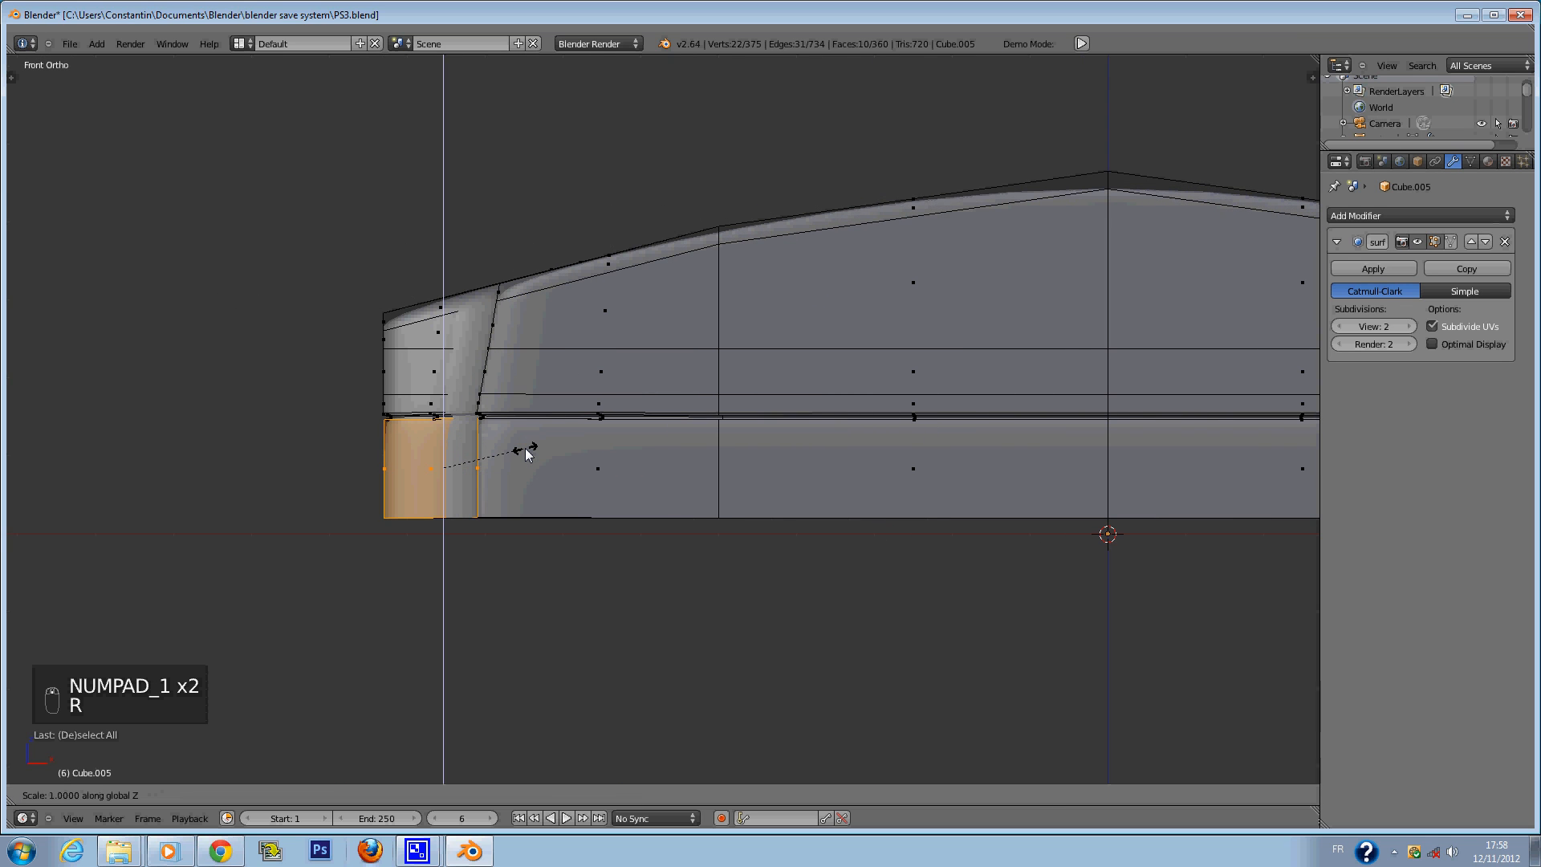
{"action": "key", "text": "0"}
{"action": "right_click", "coordinate": [525, 449]}
{"action": "scroll", "coordinate": [598, 450], "scroll_direction": "down", "scroll_amount": 3, "text": "ctrl"}
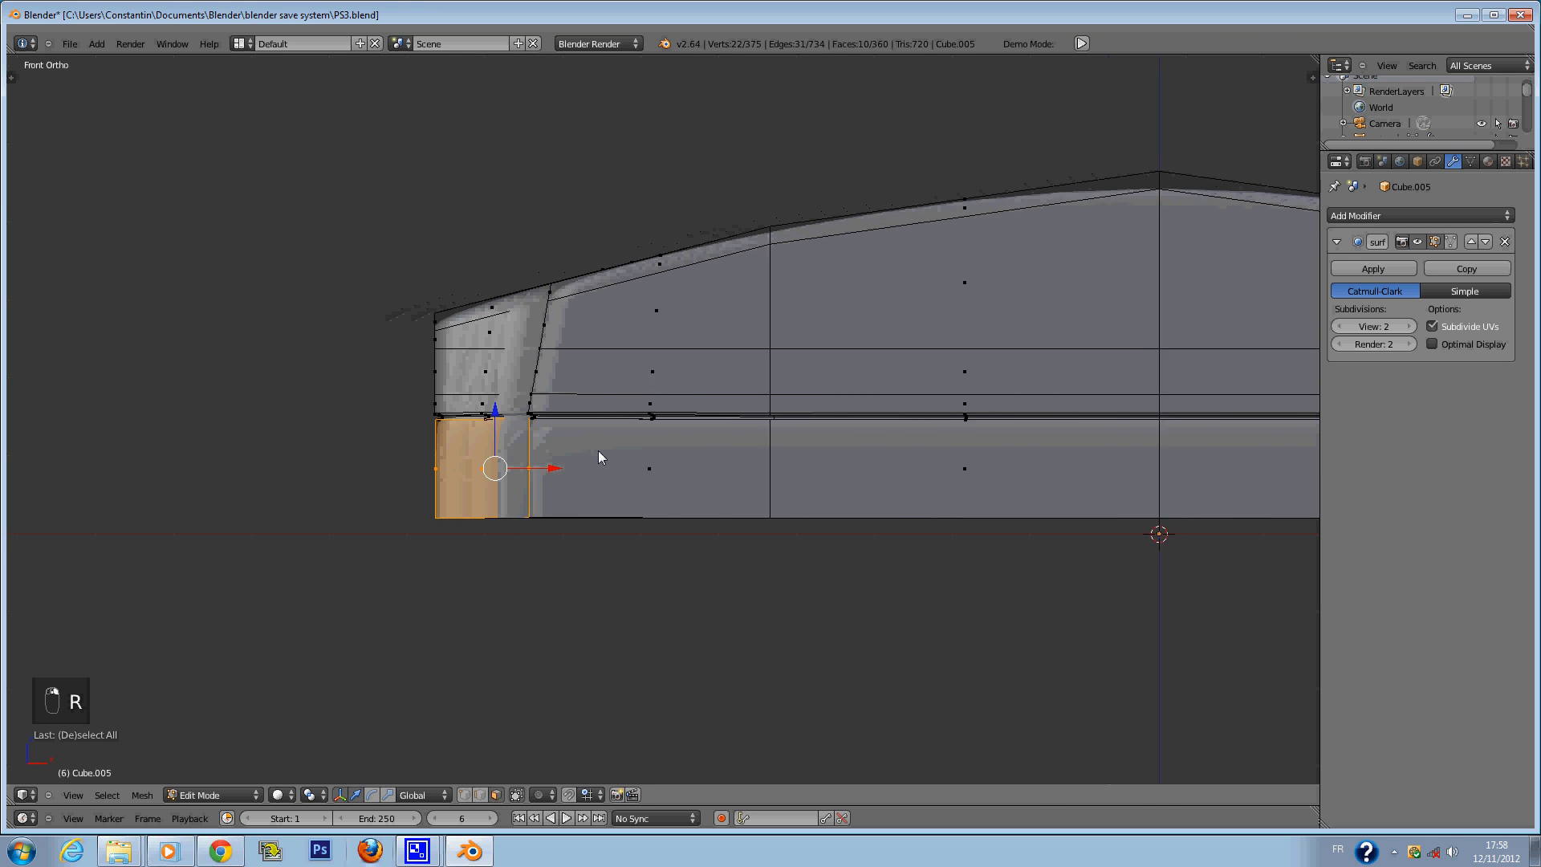
Try to flatten the selected band faces in front view with a scale of 0 along X and shift them outward along X.
{"action": "key", "text": "r"}
{"action": "key", "text": "s"}
{"action": "key", "text": "x"}
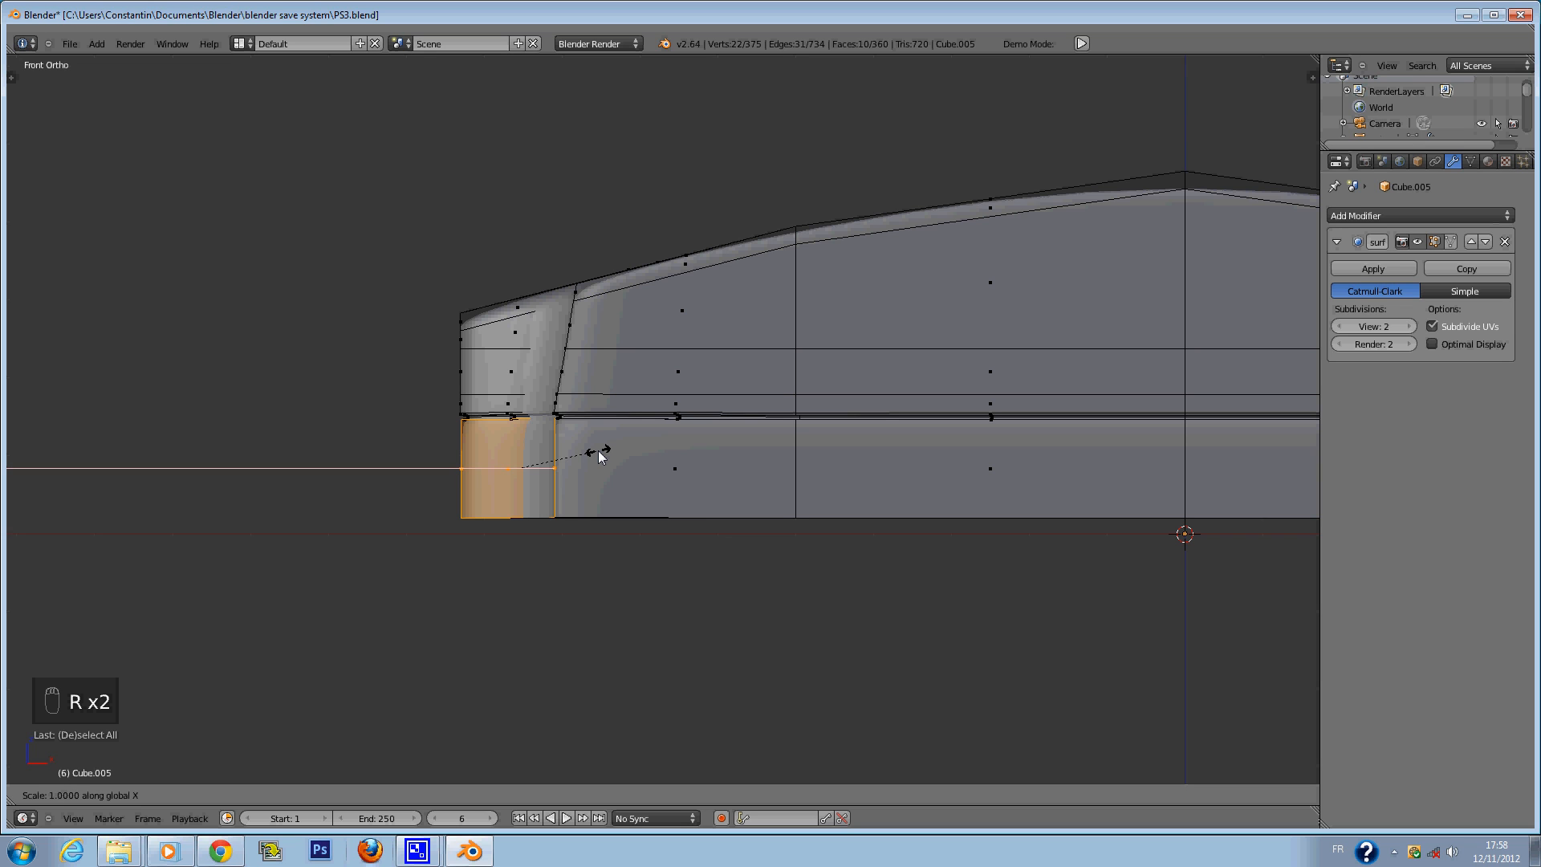
{"action": "key", "text": "0"}
{"action": "key", "text": "Return"}
{"action": "scroll", "coordinate": [602, 449], "scroll_direction": "up", "scroll_amount": 2}
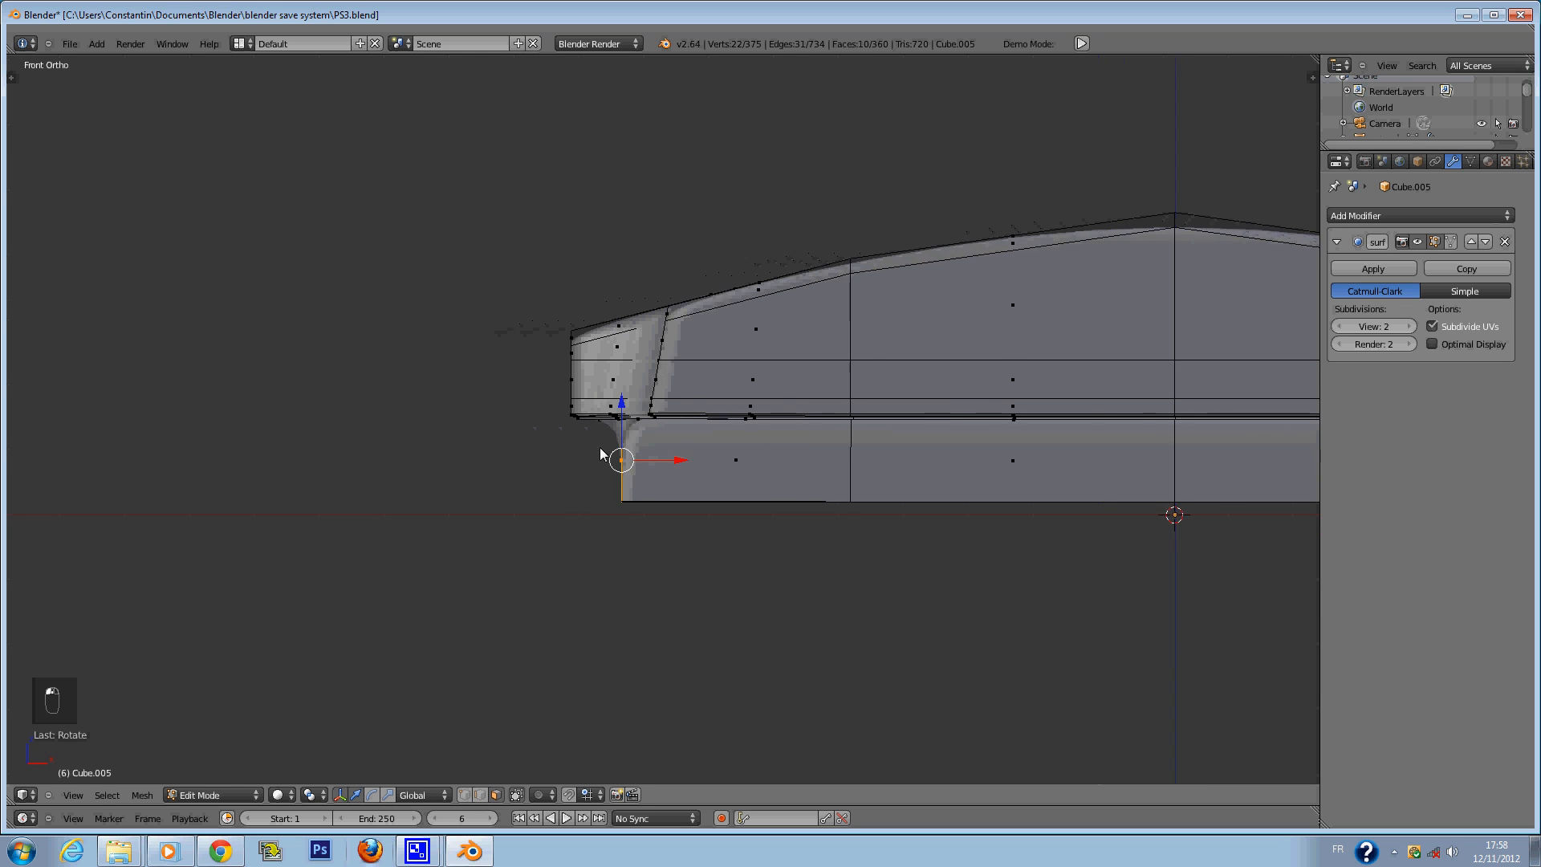
{"action": "key", "text": "g"}
{"action": "key", "text": "x"}
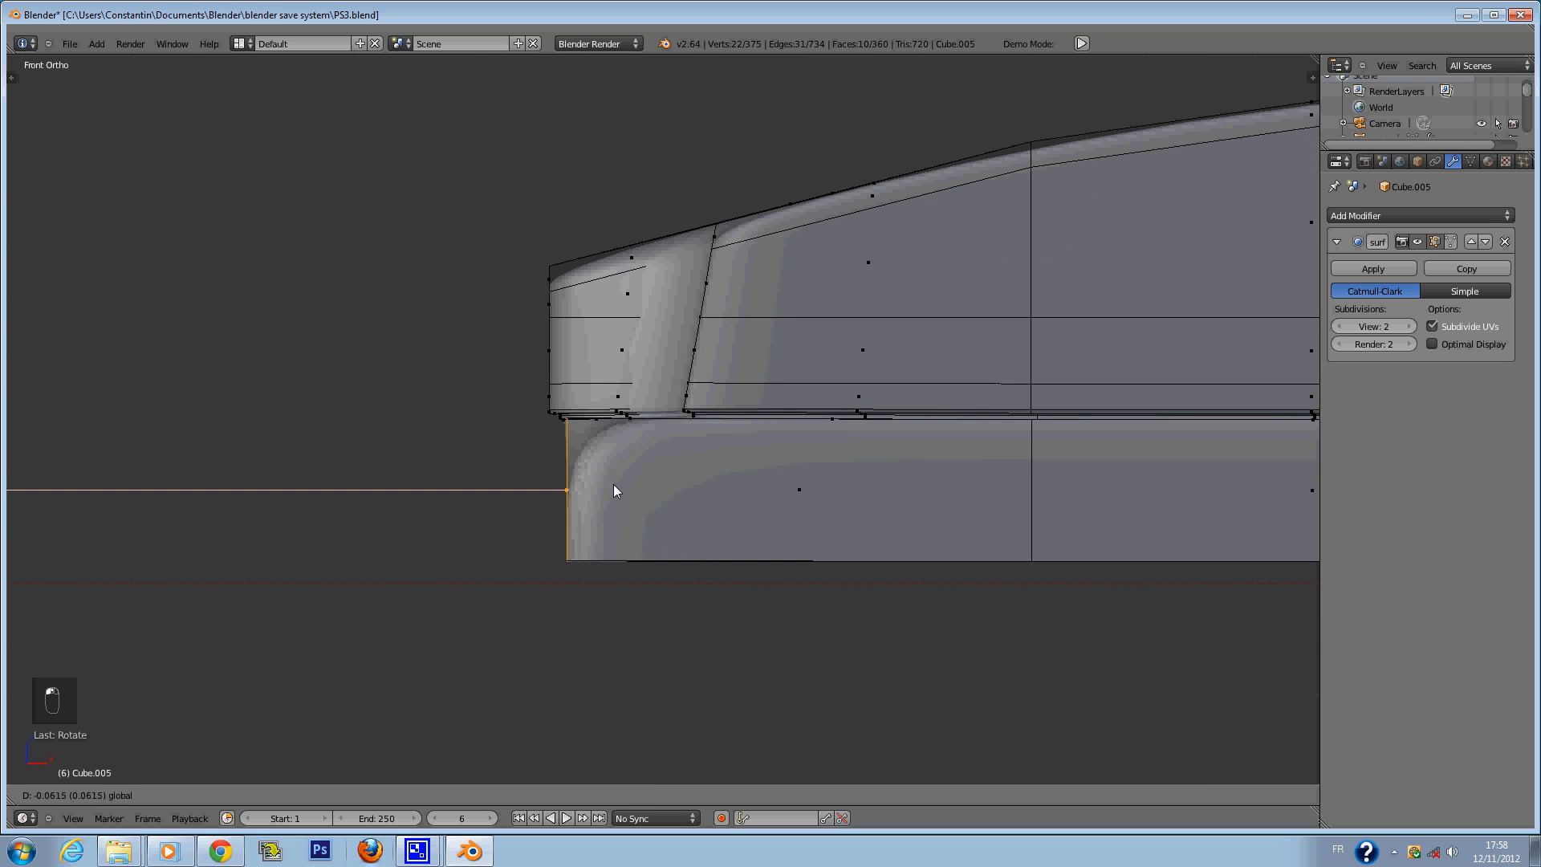
{"action": "left_click", "coordinate": [600, 482]}
{"action": "mouse_move", "coordinate": [600, 481]}
{"action": "middle_mouse_down"}
{"action": "mouse_move", "coordinate": [646, 515]}
{"action": "mouse_move", "coordinate": [628, 491]}
{"action": "mouse_move", "coordinate": [654, 440]}
{"action": "mouse_move", "coordinate": [661, 493]}
{"action": "mouse_move", "coordinate": [637, 471]}
{"action": "mouse_move", "coordinate": [643, 503]}
{"action": "middle_mouse_up"}
{"action": "scroll", "coordinate": [620, 476], "scroll_direction": "up", "scroll_amount": 4}
Undo the outward shift and the flattening of the selected lower band faces.
{"action": "key", "text": "ctrl+z"}
{"action": "key", "text": "z"}
{"action": "key", "text": "ctrl+z"}
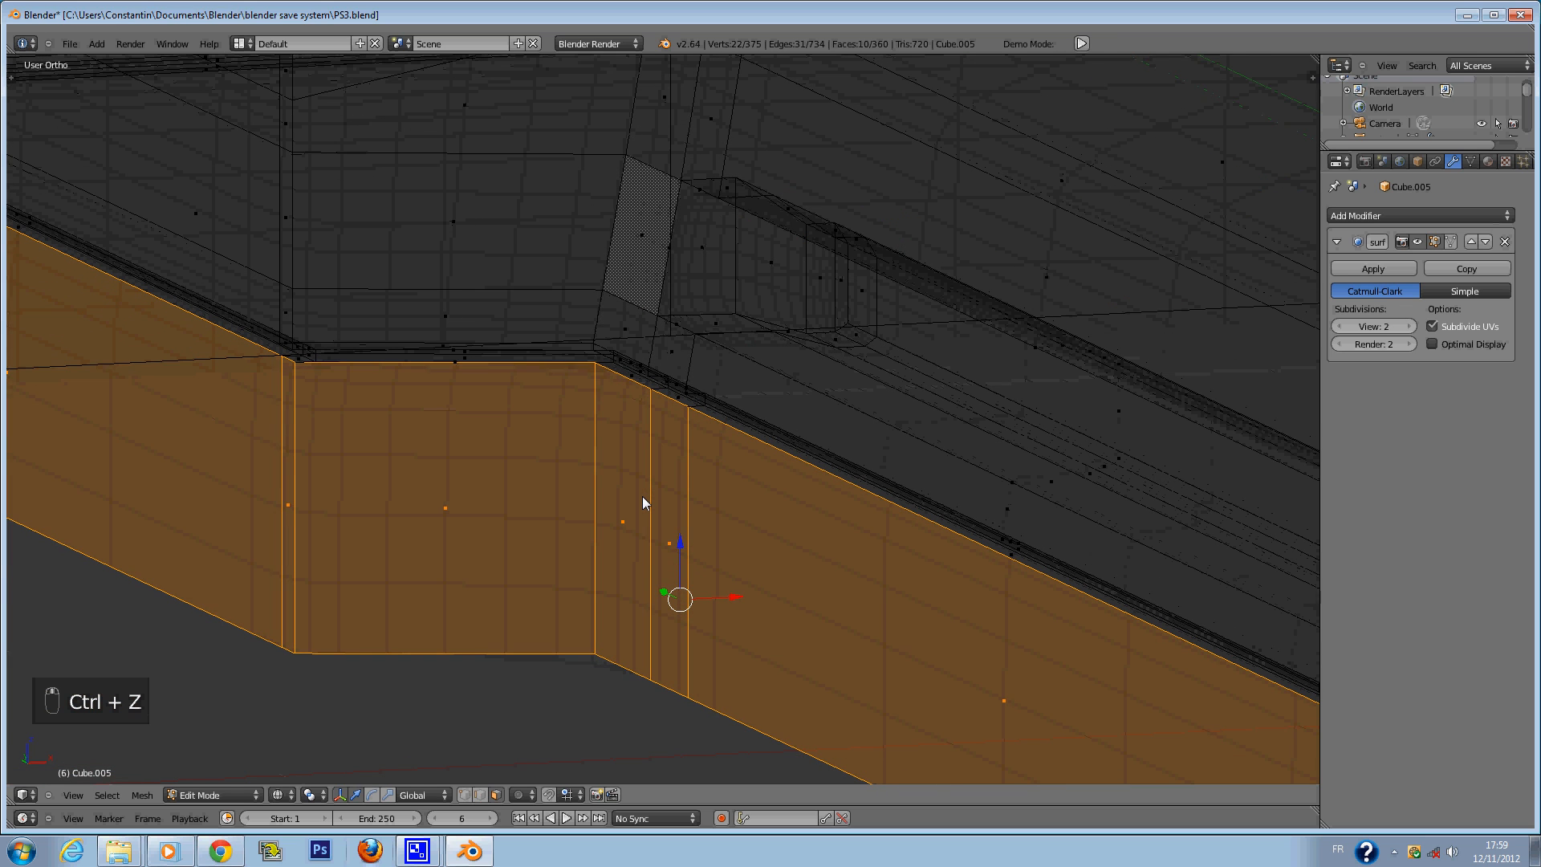
{"action": "scroll", "coordinate": [642, 496], "scroll_direction": "down", "scroll_amount": 1}
{"action": "key", "text": "z"}
{"action": "scroll", "coordinate": [654, 487], "scroll_direction": "down", "scroll_amount": 2}
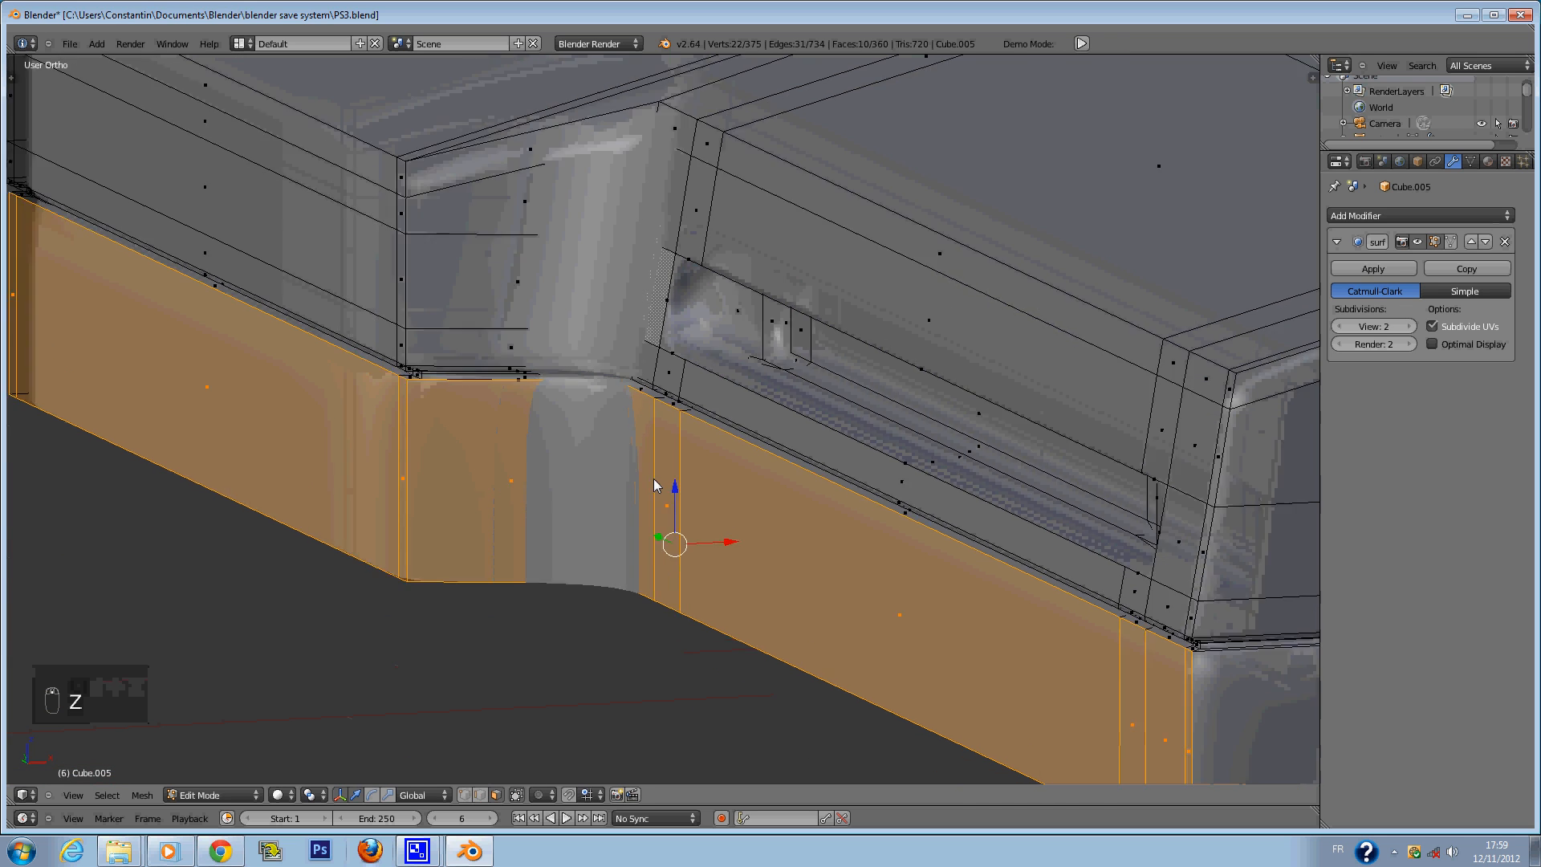
Scale the selected band faces to 0 along global X and move them outward along X, nearly flush with the upper body's outer side.
{"action": "key", "text": "r"}
{"action": "key", "text": "s"}
{"action": "key", "text": "x"}
{"action": "left_click", "coordinate": [655, 485]}
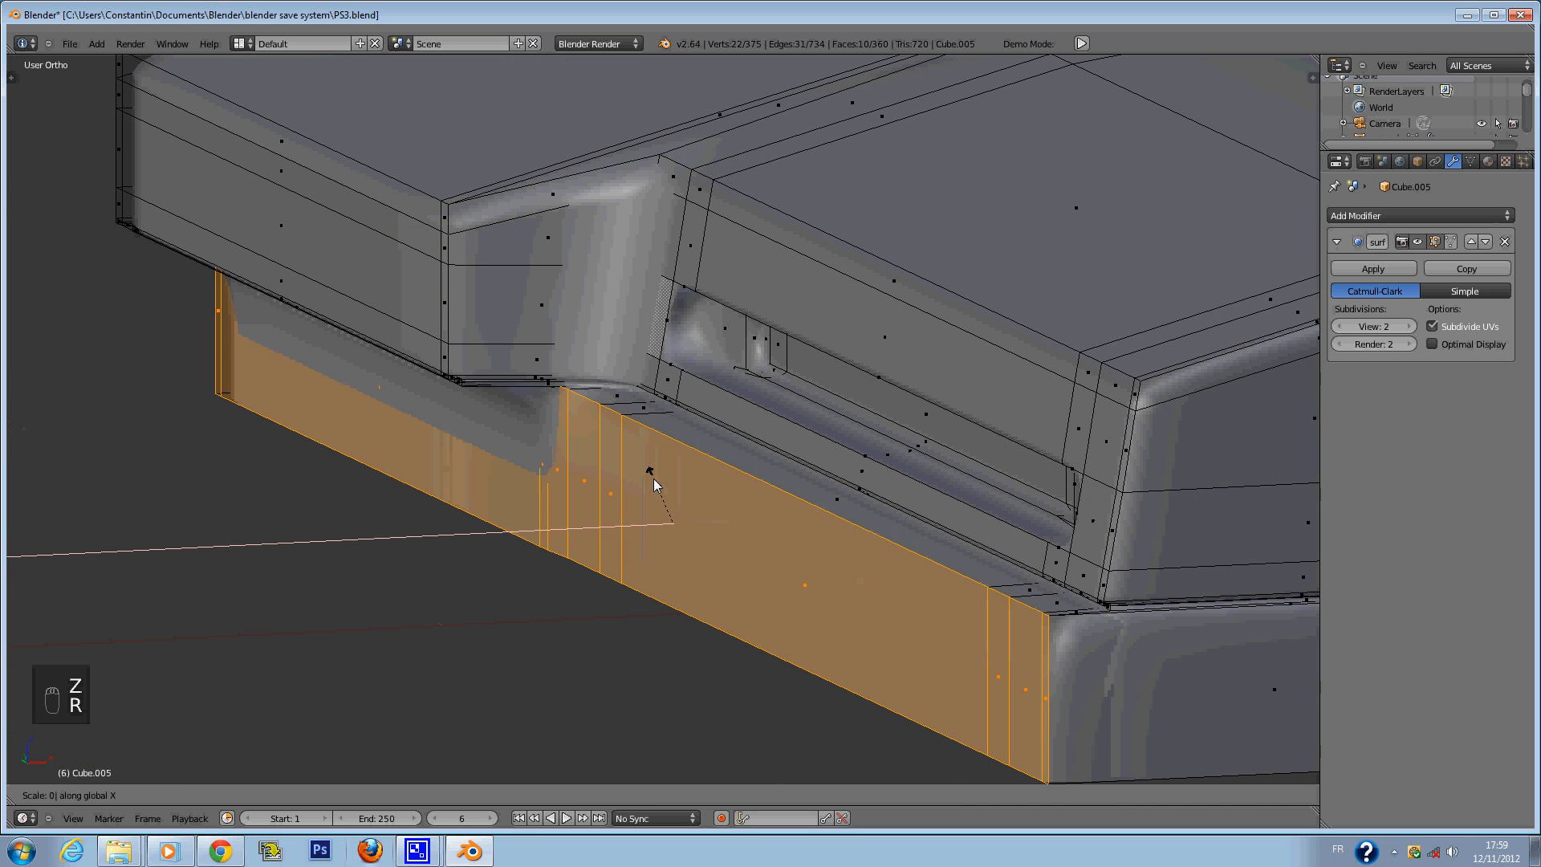
{"action": "key", "text": "g"}
{"action": "key", "text": "x"}
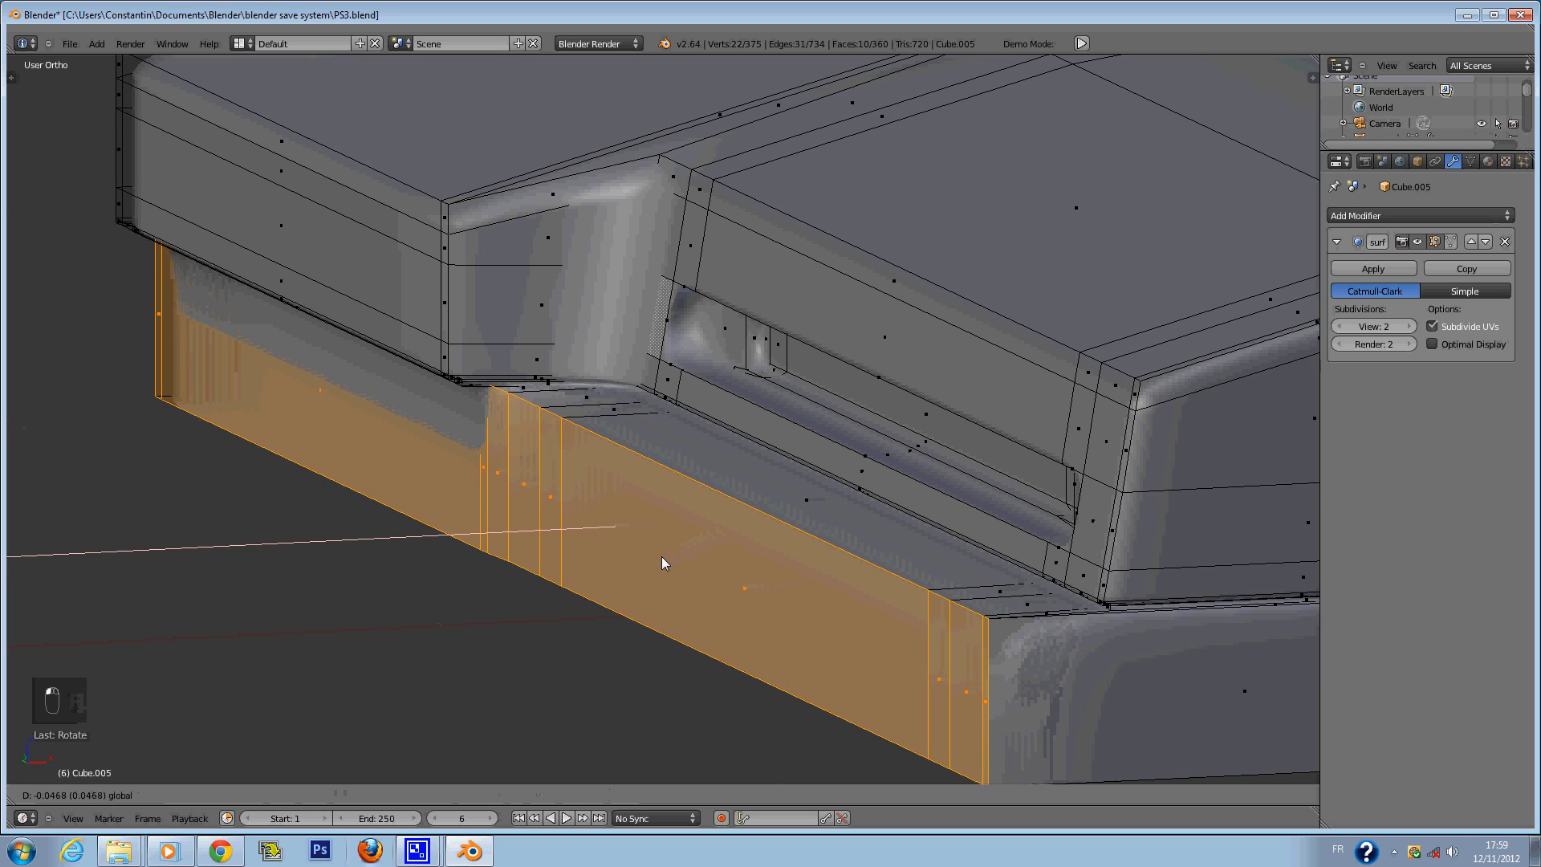
{"action": "left_click", "coordinate": [630, 559]}
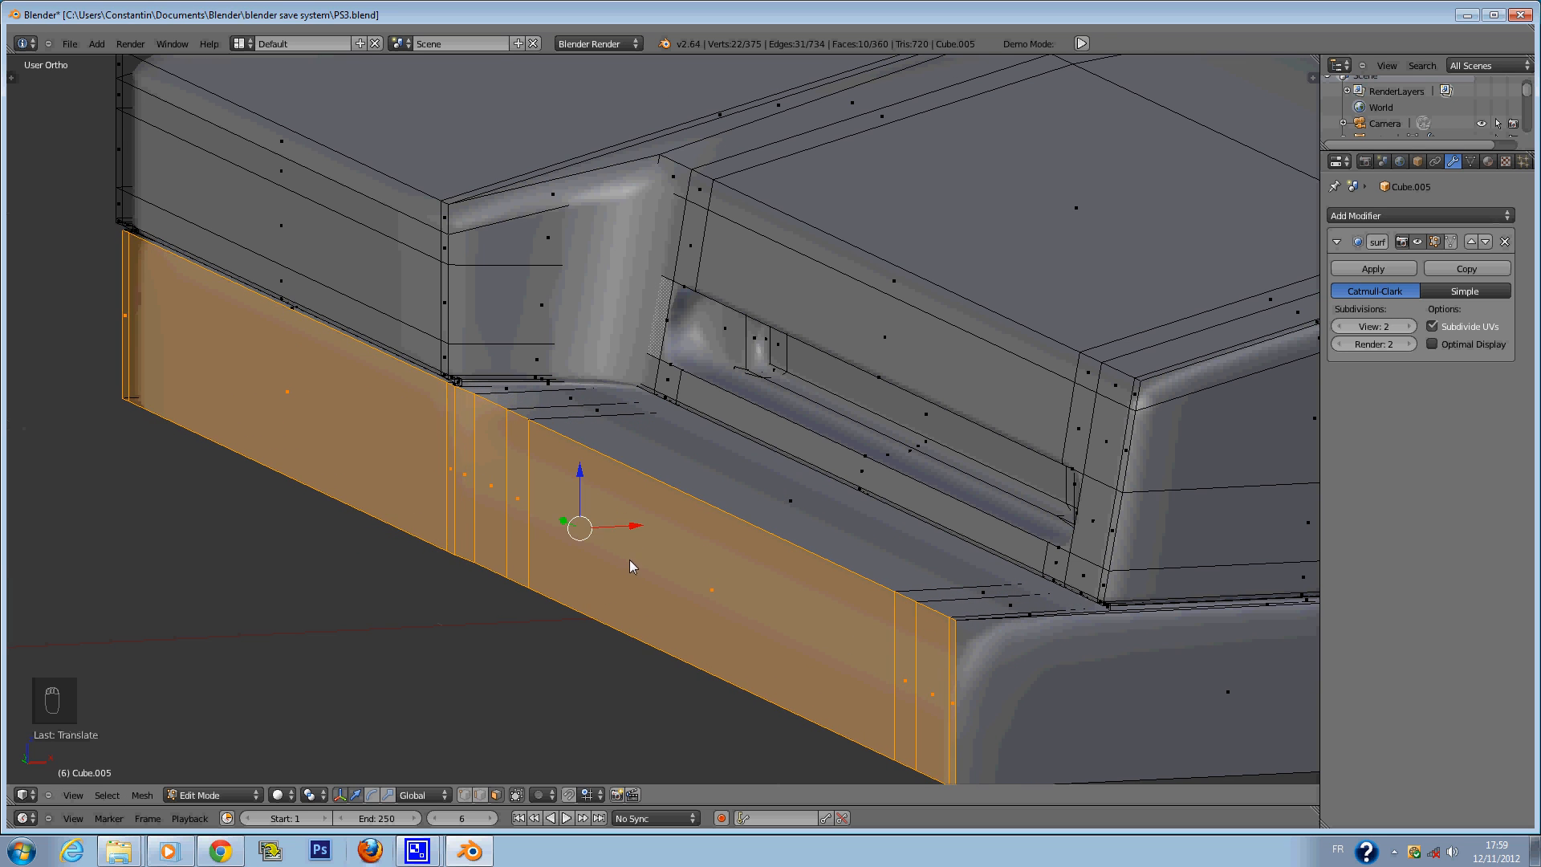
Add a horizontal loop cut around the lower band and slide it up close to the groove.
{"action": "middle_click_drag", "start_coordinate": [630, 560], "coordinate": [646, 483]}
{"action": "key", "text": "KP_1"}
{"action": "key", "text": "Tab"}
{"action": "key", "text": "Tab"}
{"action": "key", "text": "a"}
{"action": "key", "text": "a"}
{"action": "key", "text": "a"}
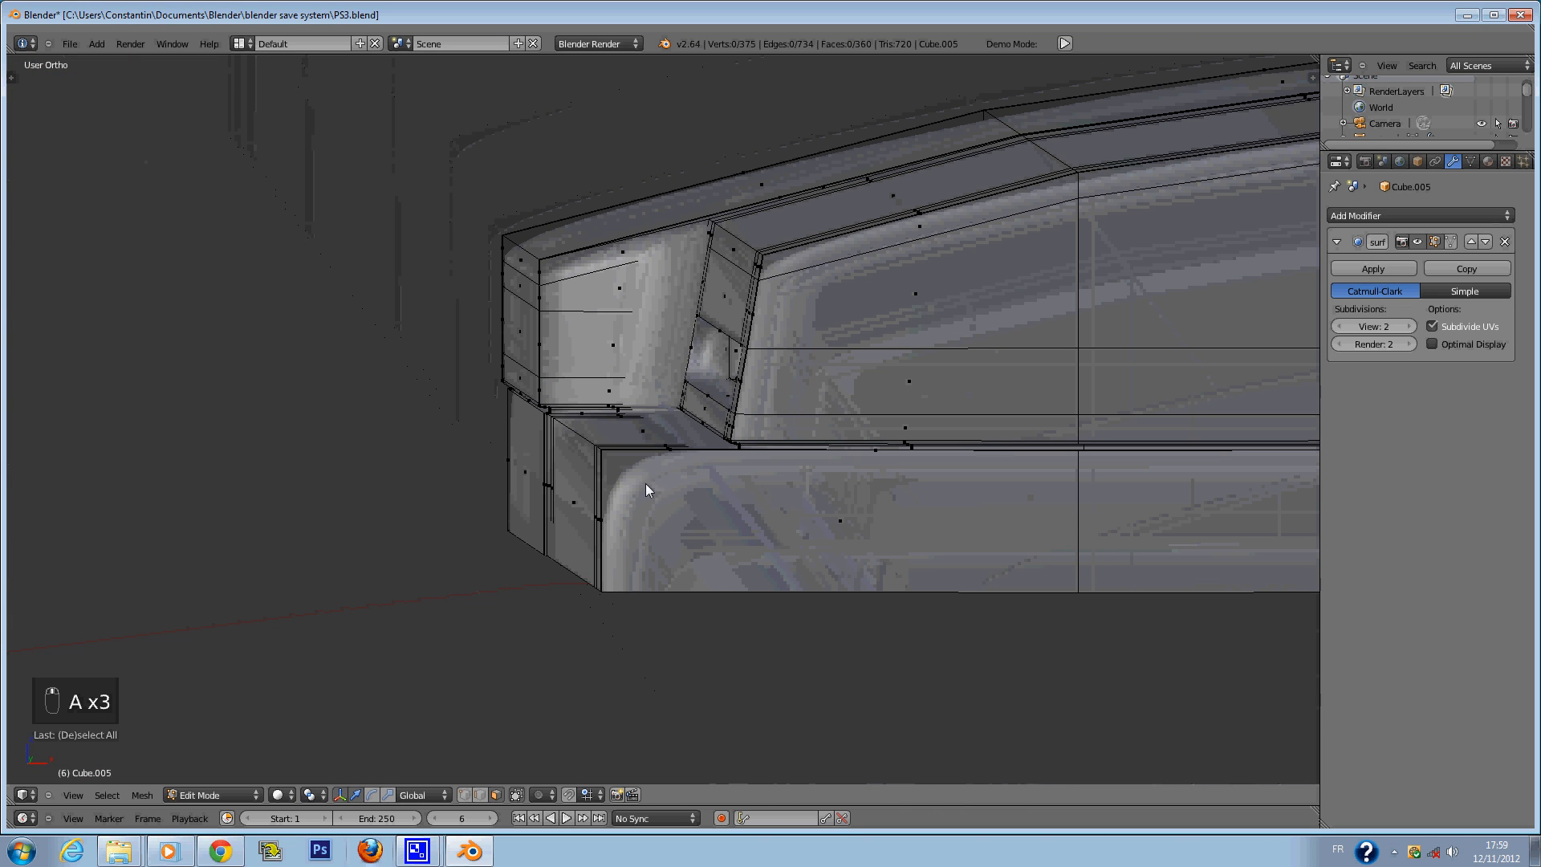
{"action": "key", "text": "ctrl+r"}
{"action": "left_click", "coordinate": [584, 488]}
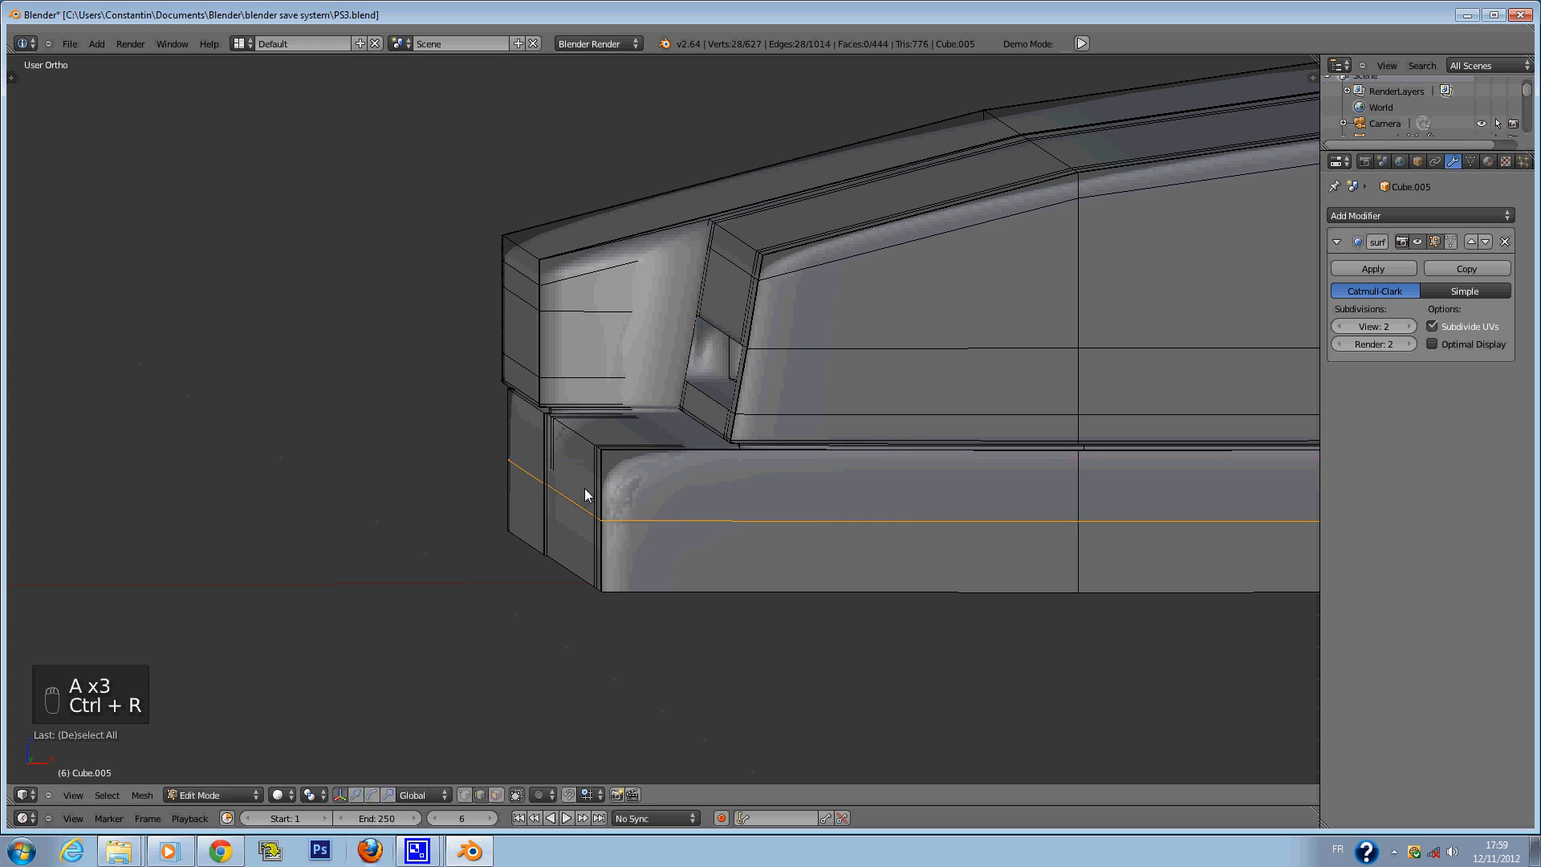
{"action": "left_click", "coordinate": [585, 426]}
Leave edit mode, save PS3.blend, and check the smoothed body in front view.
{"action": "key", "text": "Tab"}
{"action": "key", "text": "ctrl+s"}
{"action": "scroll", "coordinate": [845, 521], "scroll_direction": "down", "scroll_amount": 4}
{"action": "middle_click_drag", "start_coordinate": [755, 474], "coordinate": [834, 469]}
{"action": "key", "text": "ctrl+s"}
{"action": "key", "text": "KP_1"}
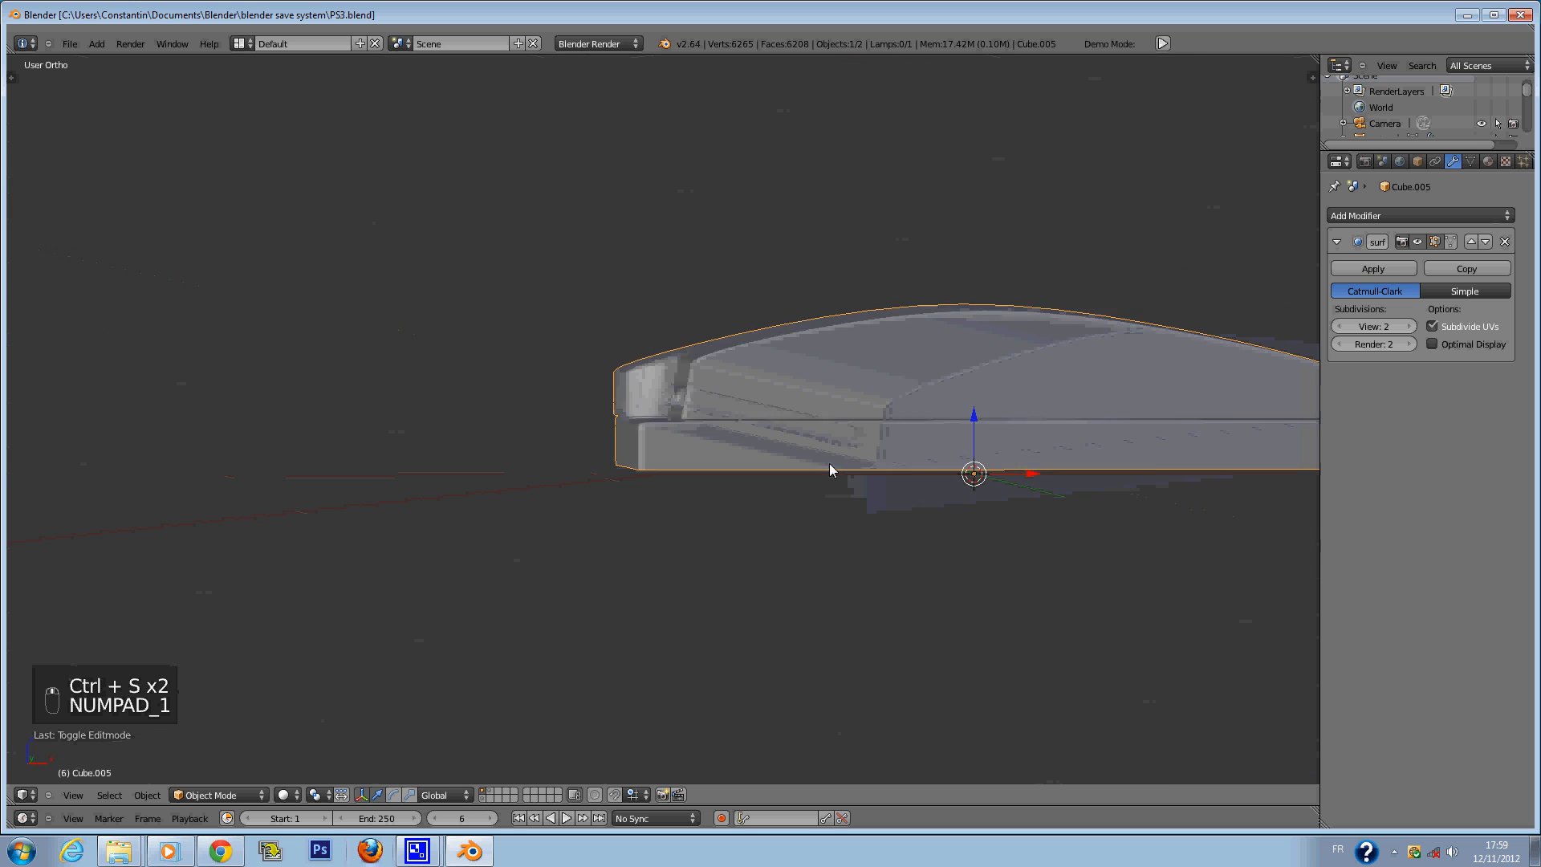
Circle-select the lower band's centre bottom vertices in wireframe vertex mode and pull them down along Z.
{"action": "key", "text": "Tab"}
{"action": "key", "text": "ctrl+z"}
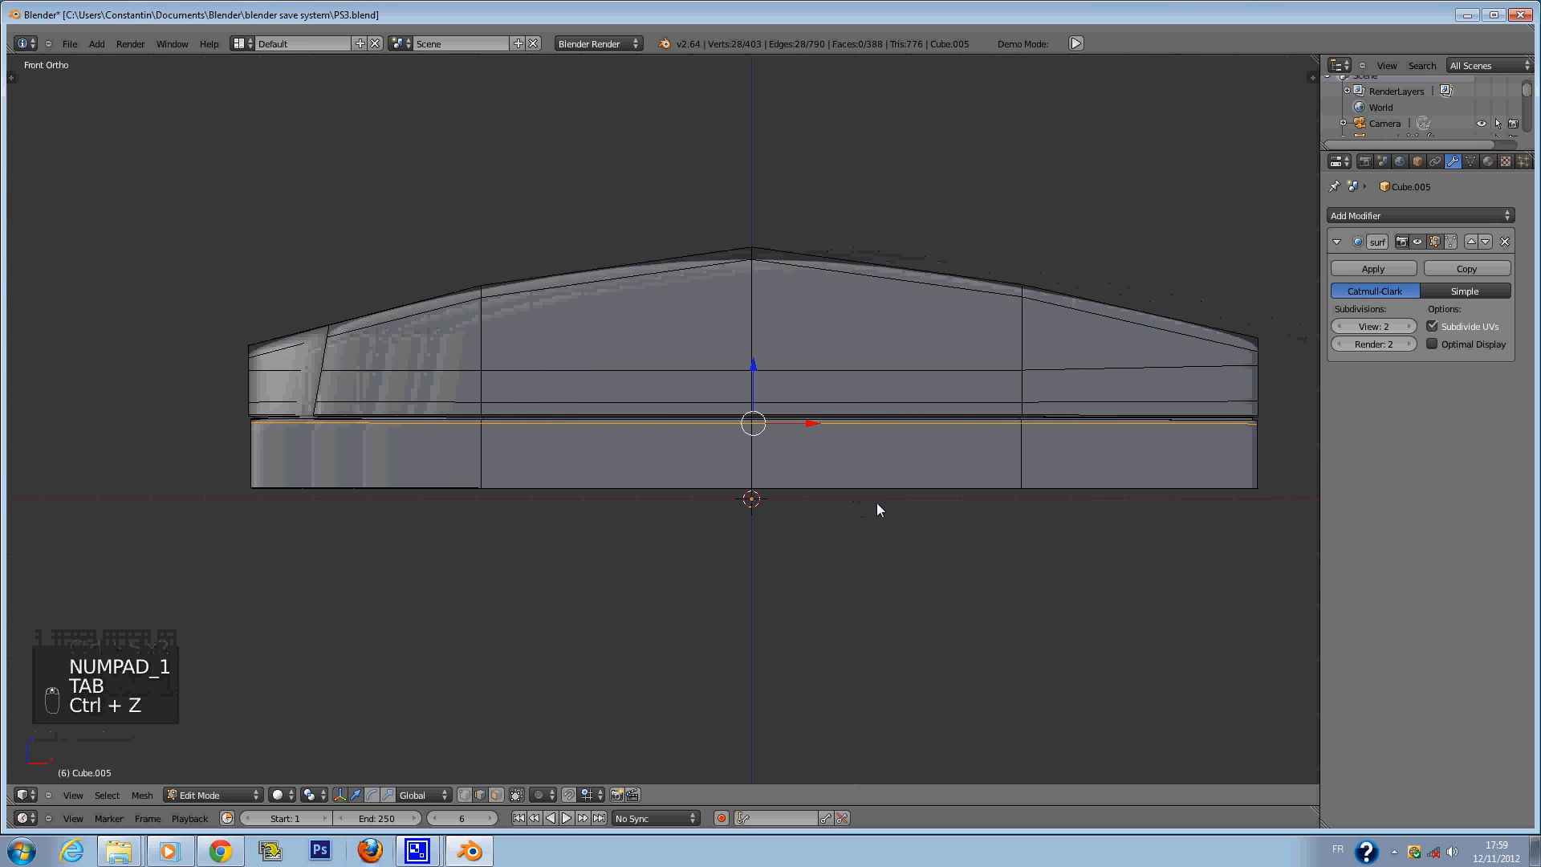
{"action": "key", "text": "z"}
{"action": "key", "text": "a"}
{"action": "key", "text": "ctrl+s"}
{"action": "left_click", "coordinate": [469, 794]}
{"action": "key", "text": "c"}
{"action": "left_click", "coordinate": [781, 510]}
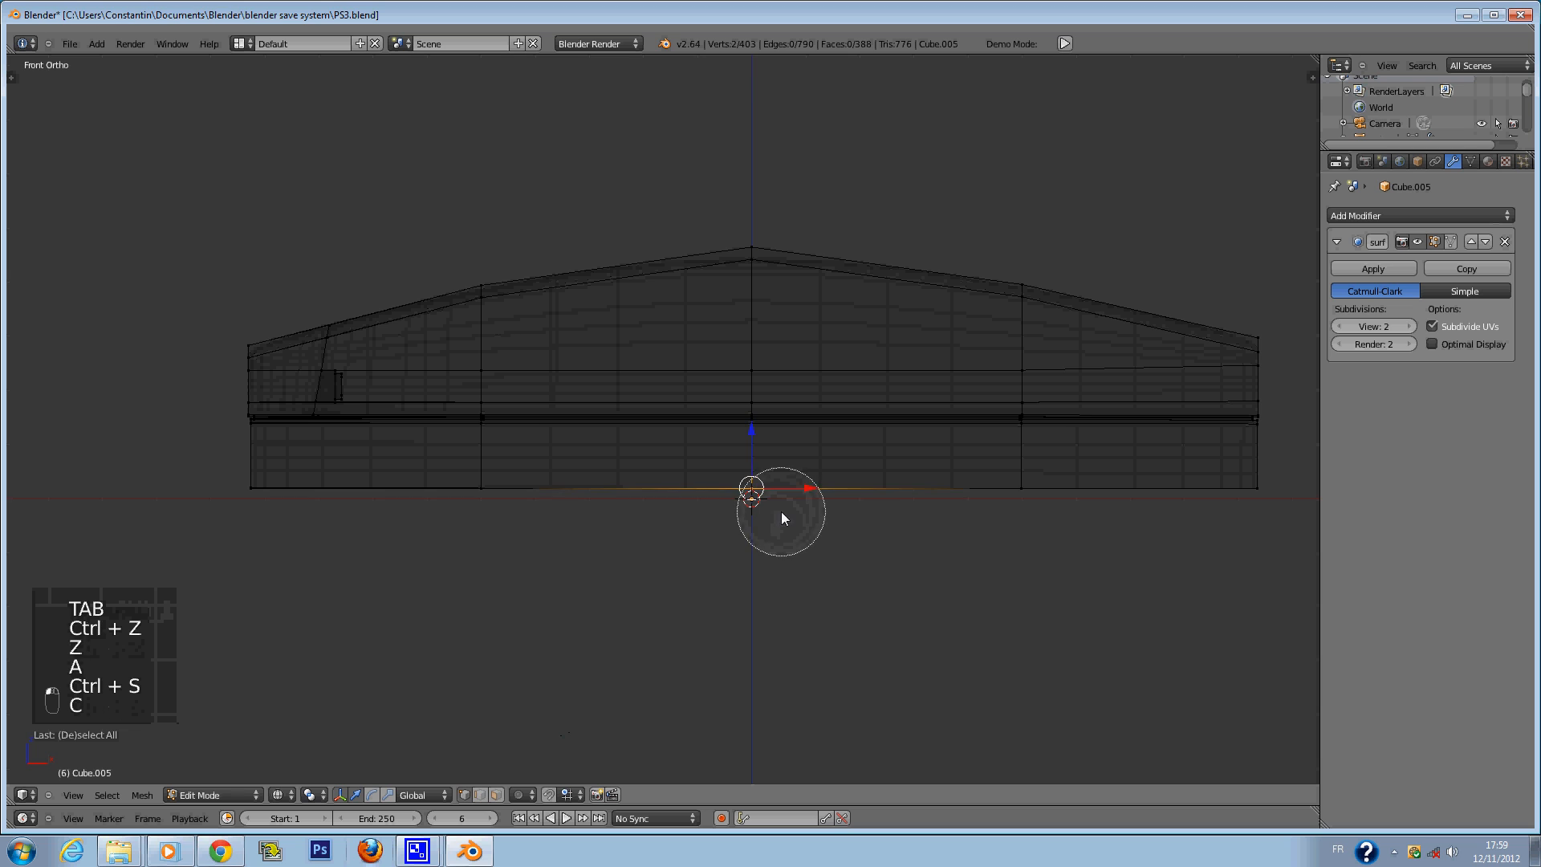
{"action": "right_click", "coordinate": [779, 509]}
{"action": "left_click_drag", "start_coordinate": [752, 429], "coordinate": [770, 516]}
Circle-select the bottom vertices midway on both sides of the centre and pull them down along Z.
{"action": "key", "text": "a"}
{"action": "key", "text": "c"}
{"action": "left_click_drag", "start_coordinate": [394, 502], "coordinate": [1030, 504]}
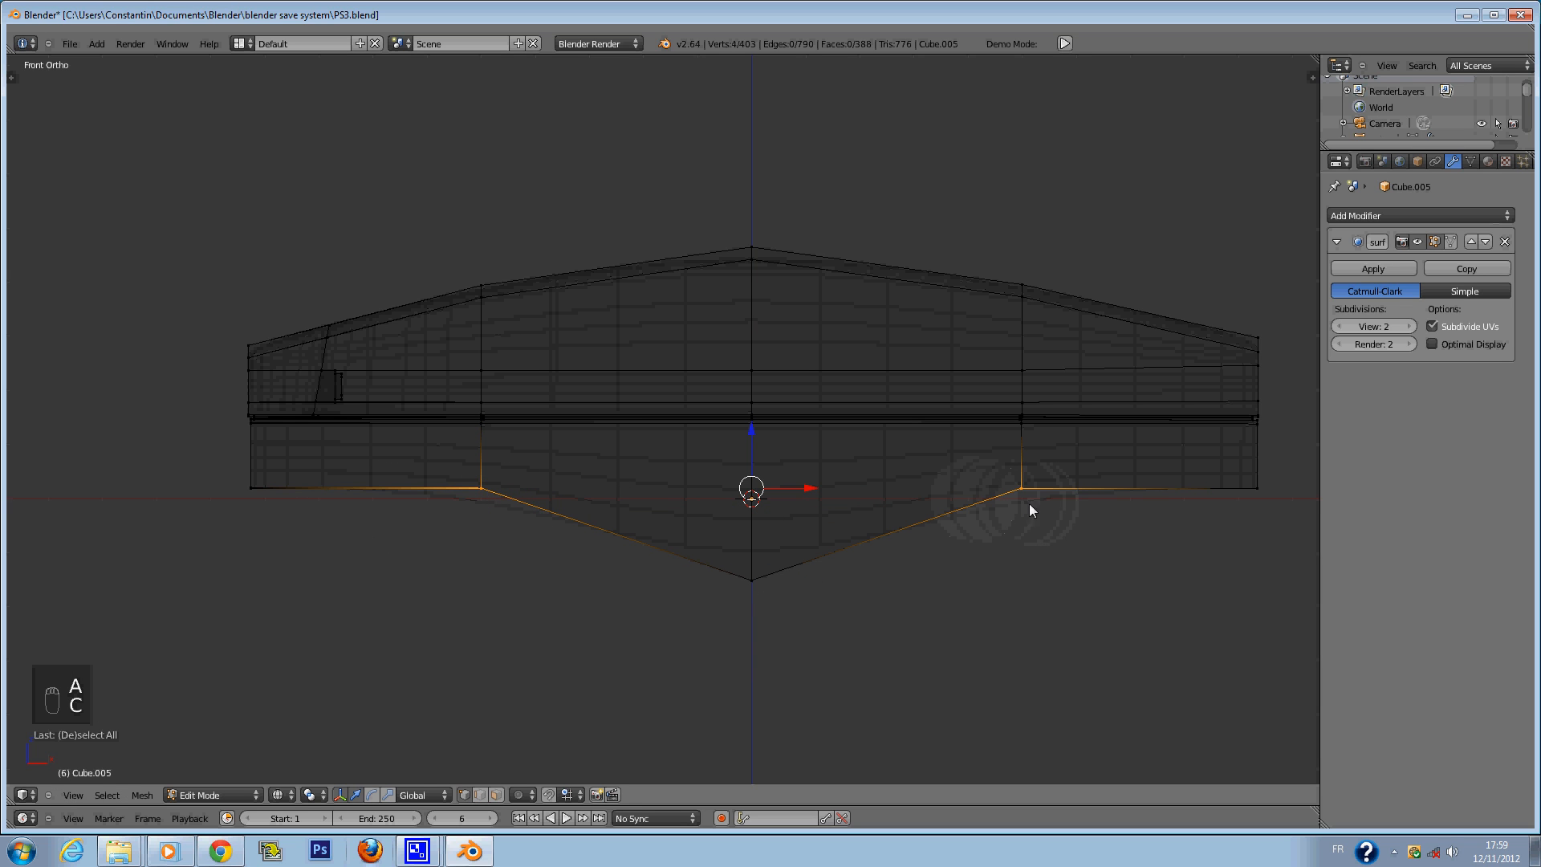
{"action": "right_click", "coordinate": [739, 434]}
{"action": "left_click_drag", "start_coordinate": [747, 441], "coordinate": [755, 519]}
Reselect the centre bottom vertices, lower them slightly along Z, and save the file.
{"action": "key", "text": "a"}
{"action": "key", "text": "c"}
{"action": "left_click", "coordinate": [763, 560]}
{"action": "key", "text": "ctrl+s"}
{"action": "left_click", "coordinate": [756, 520]}
{"action": "key", "text": "z"}
{"action": "scroll", "coordinate": [856, 534], "scroll_direction": "up", "scroll_amount": 4, "text": "ctrl"}
{"action": "key", "text": "ctrl+s"}
Add the midway bottom vertices on both sides to the centre selection, raise them all slightly along Z, and save outside edit mode.
{"action": "left_click", "coordinate": [856, 534]}
{"action": "key", "text": "z"}
{"action": "key", "text": "c"}
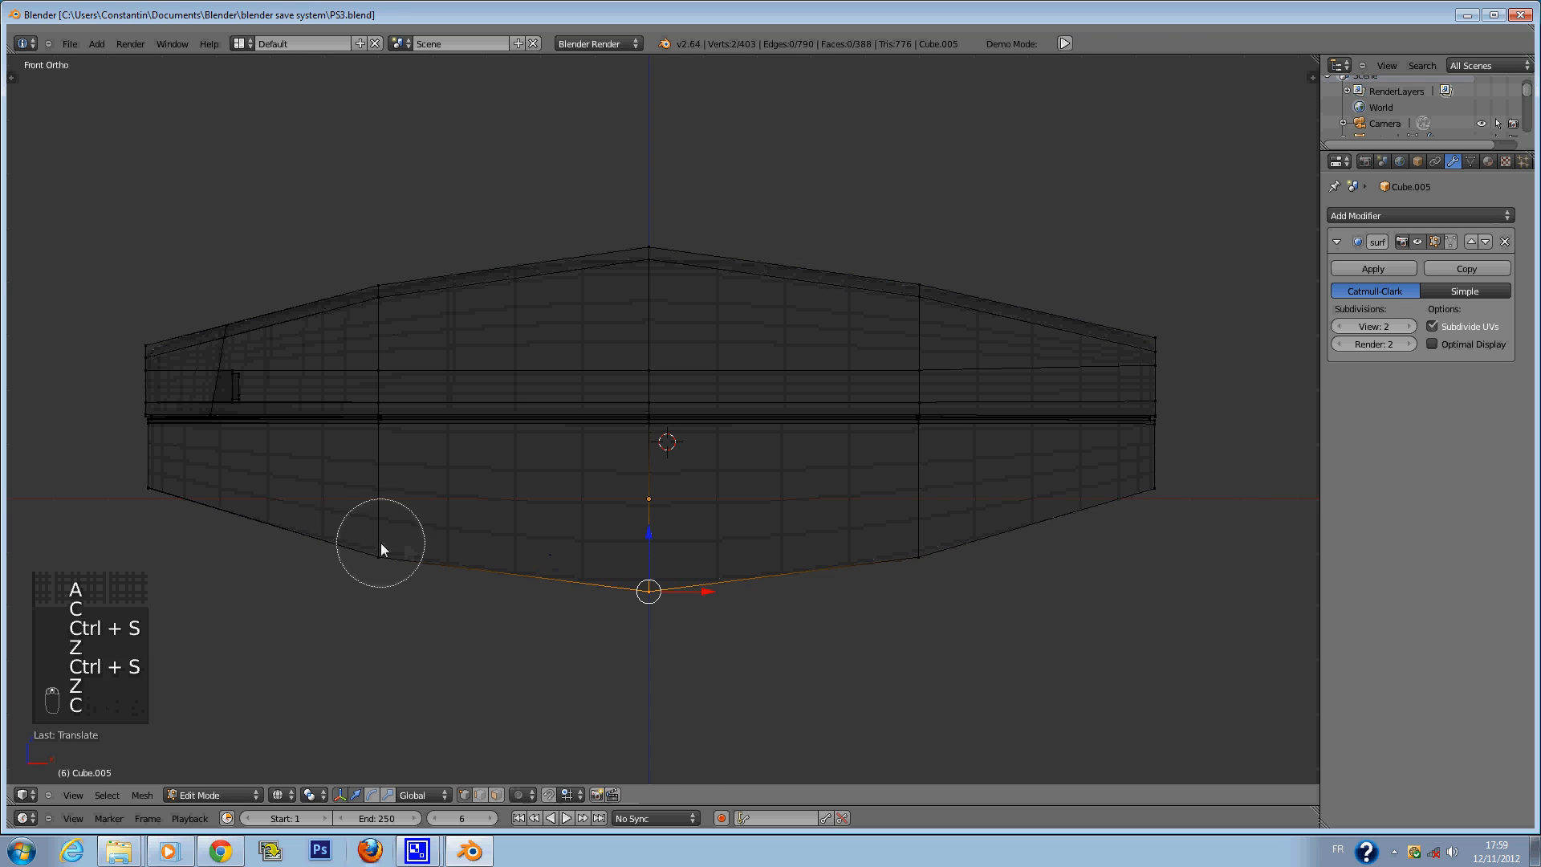
{"action": "left_click_drag", "start_coordinate": [378, 544], "coordinate": [922, 579]}
{"action": "right_click", "coordinate": [921, 579]}
{"action": "left_click_drag", "start_coordinate": [653, 506], "coordinate": [645, 492]}
{"action": "key", "text": "ctrl+s"}
{"action": "key", "text": "Tab"}
{"action": "key", "text": "ctrl+s"}
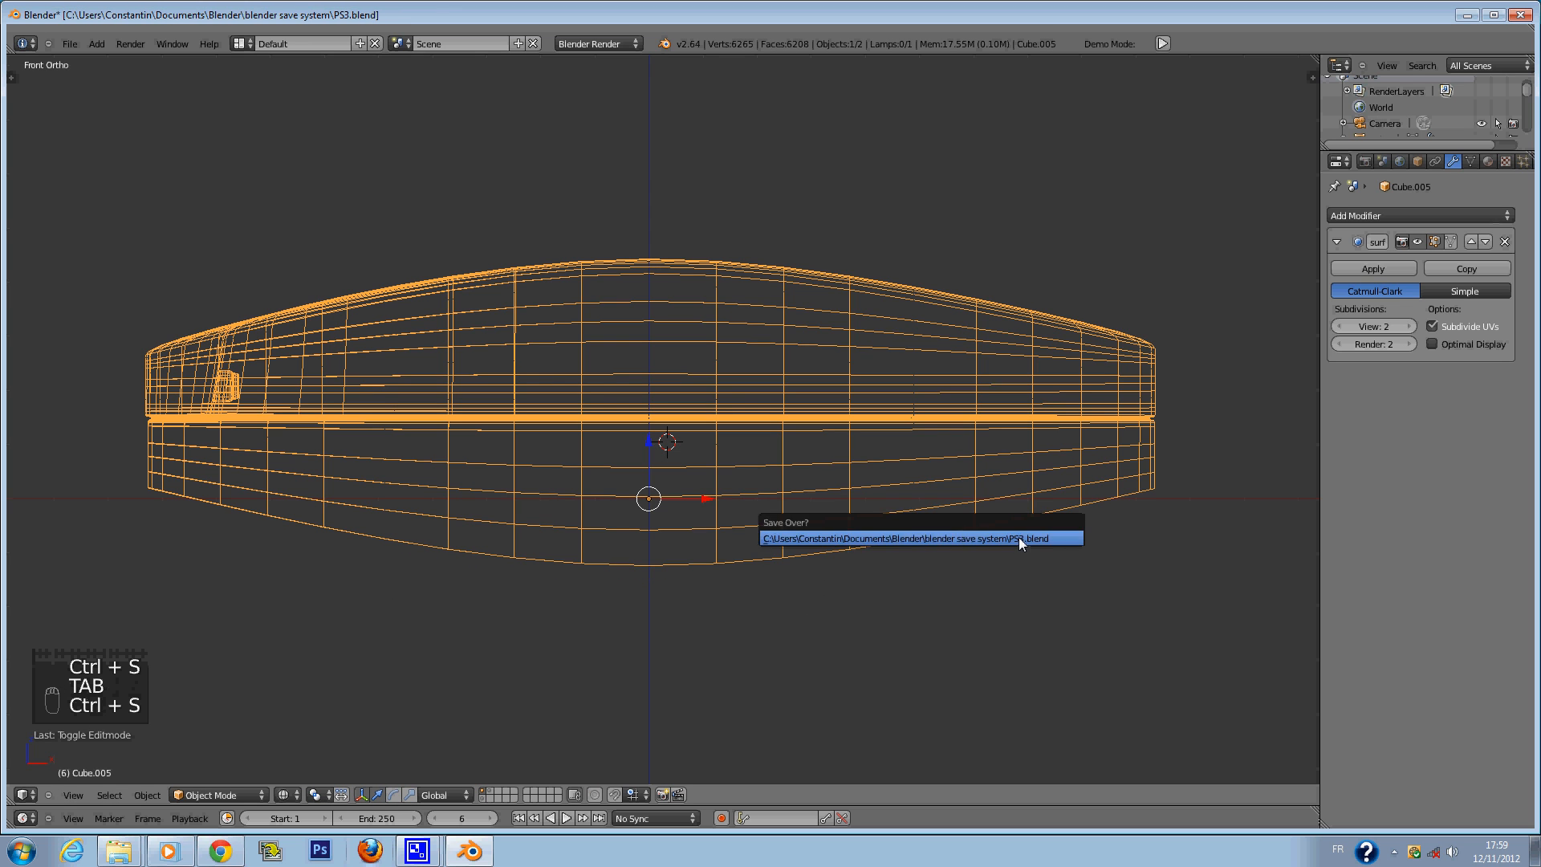
Add a centred vertical loop cut through the body near its recessed side and view the smoothed result in object mode.
{"action": "scroll", "coordinate": [716, 543], "scroll_direction": "up", "scroll_amount": 4, "text": "ctrl"}
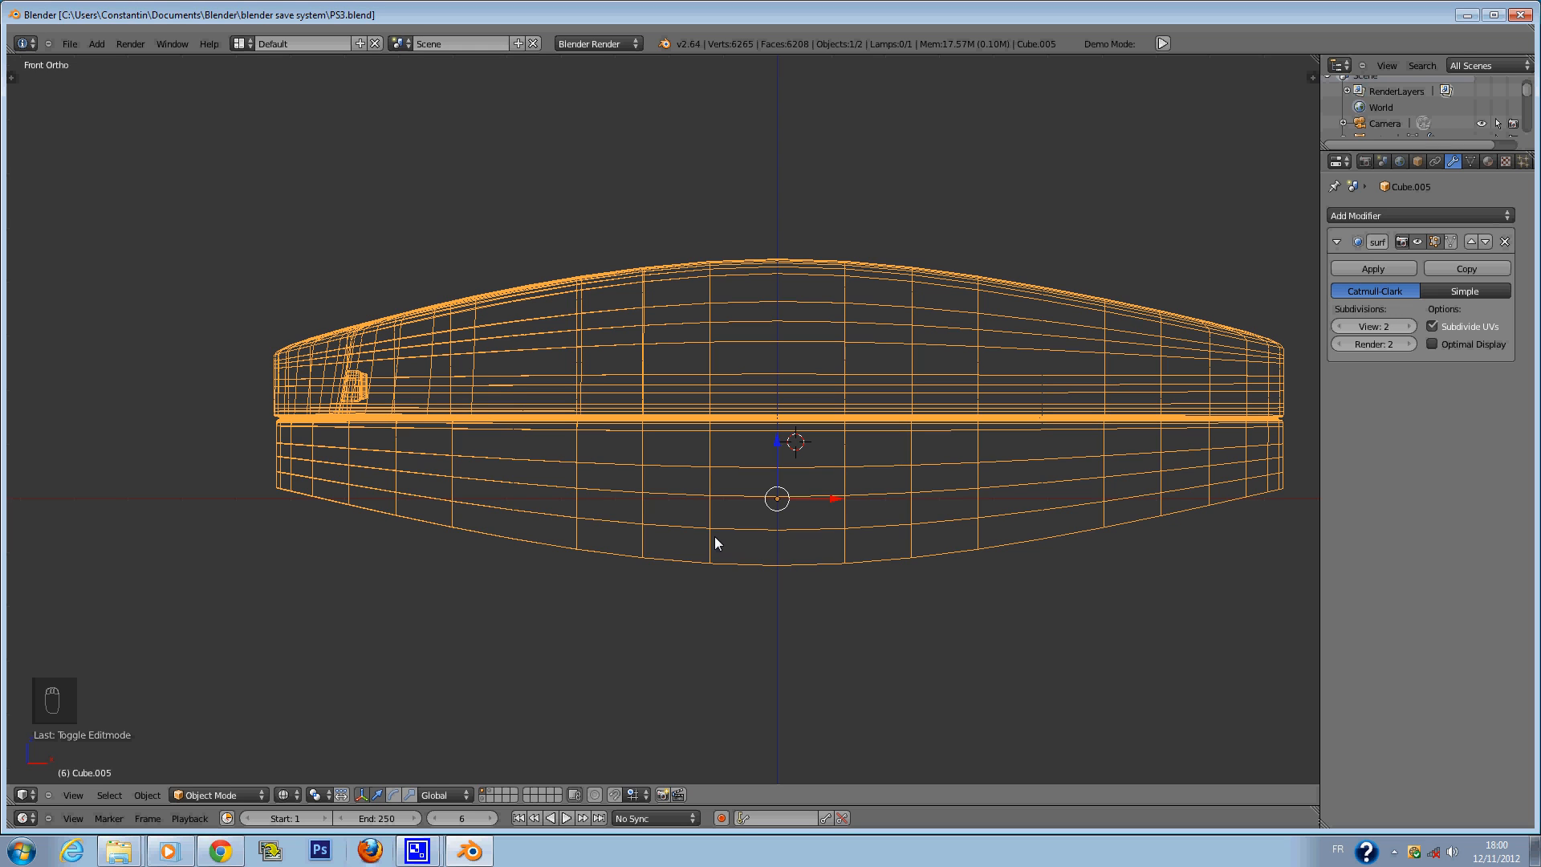
{"action": "key", "text": "Tab"}
{"action": "key", "text": "a"}
{"action": "key", "text": "a"}
{"action": "key", "text": "c"}
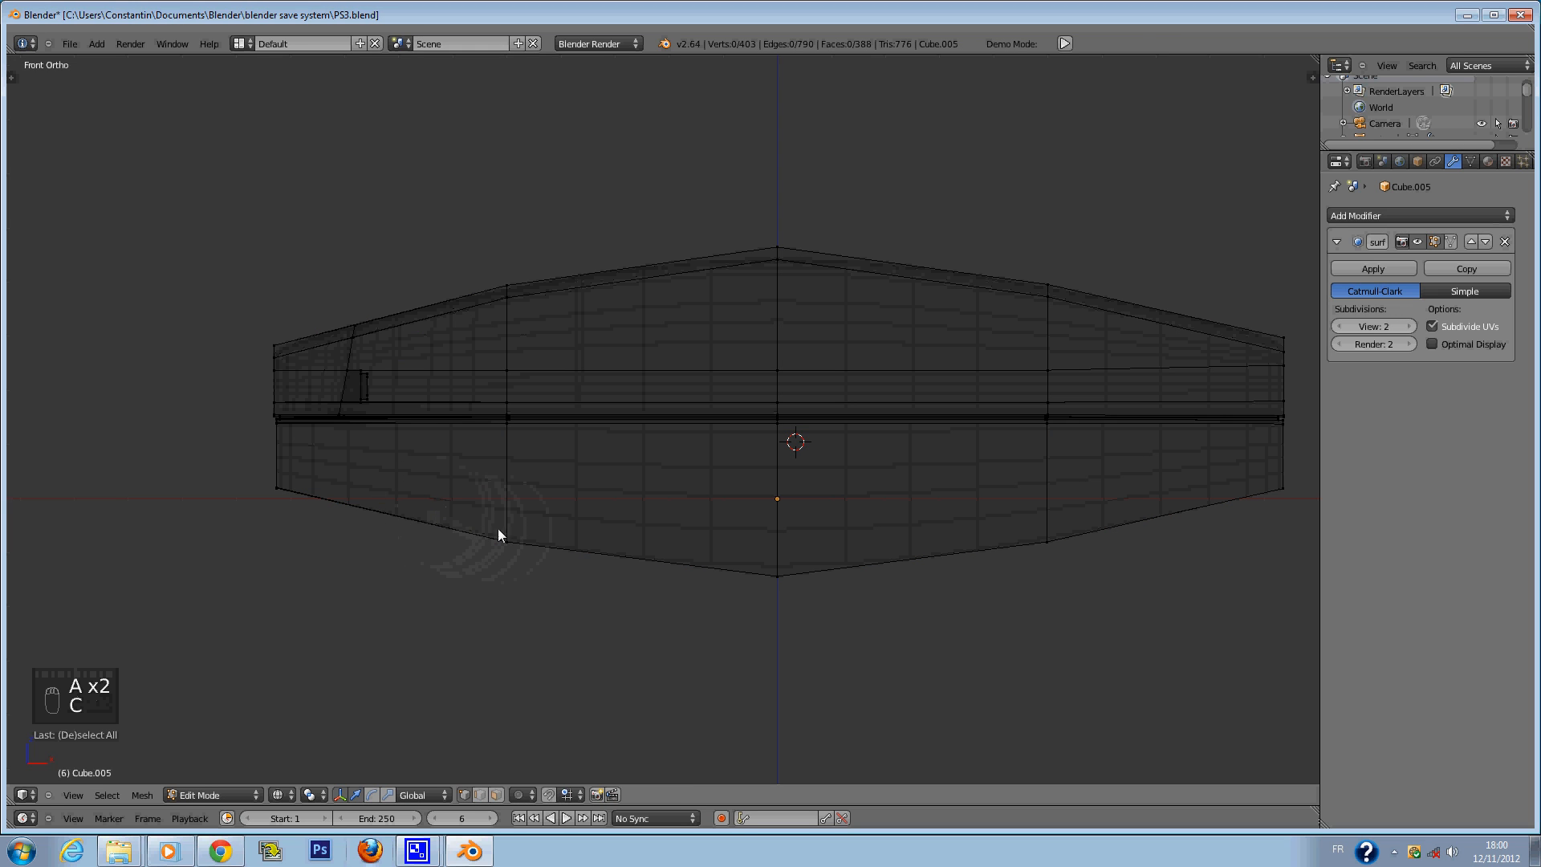
{"action": "key", "text": "ctrl+r"}
{"action": "left_click", "coordinate": [437, 319]}
{"action": "right_click", "coordinate": [438, 320]}
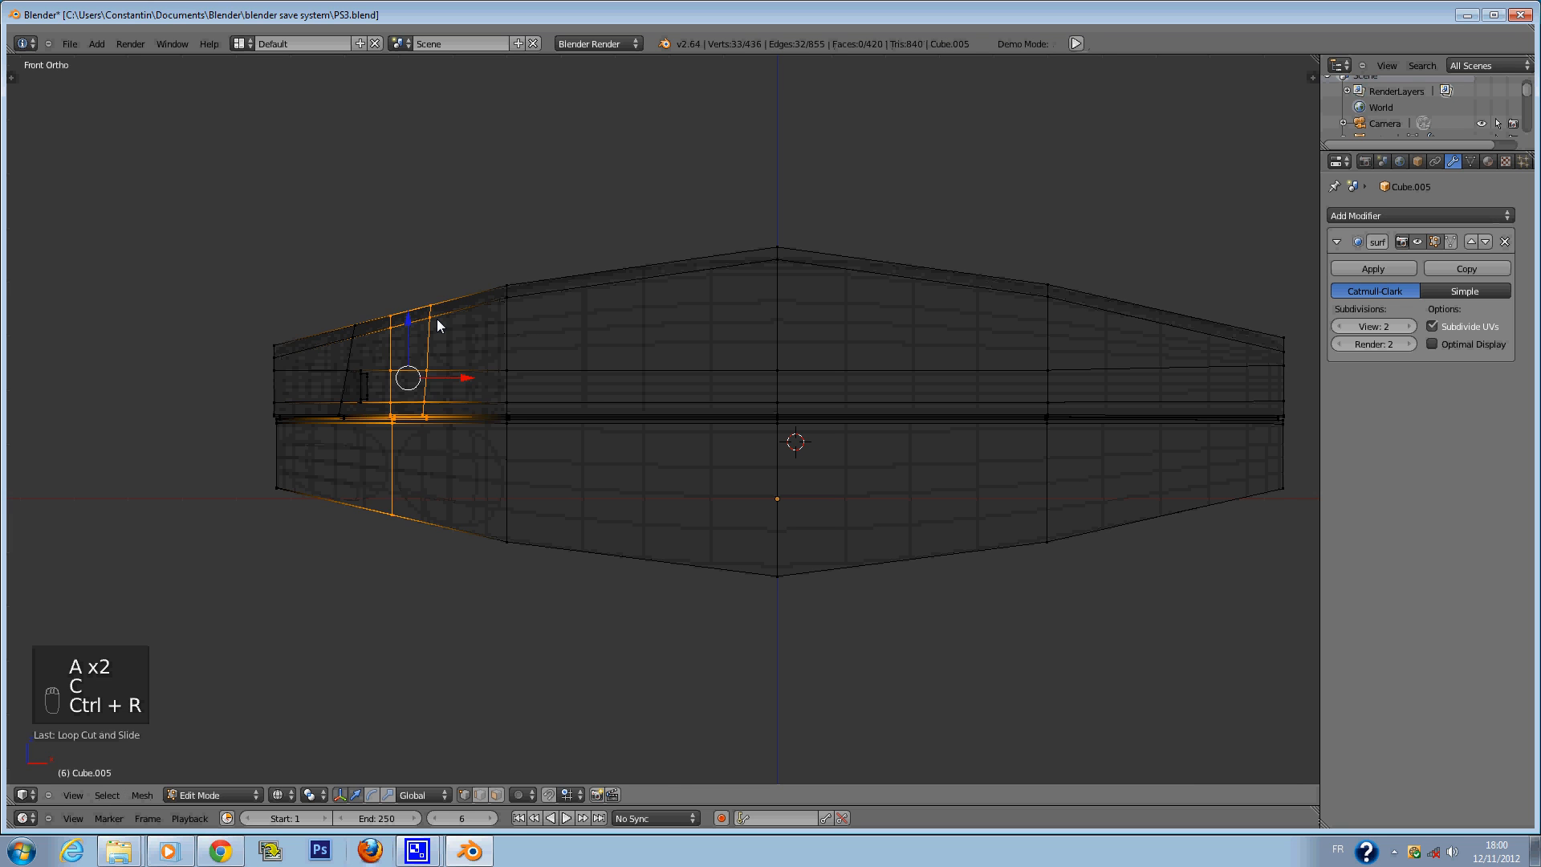
{"action": "key", "text": "a"}
{"action": "key", "text": "z"}
{"action": "middle_click_drag", "start_coordinate": [409, 442], "coordinate": [499, 474]}
{"action": "key", "text": "Tab"}
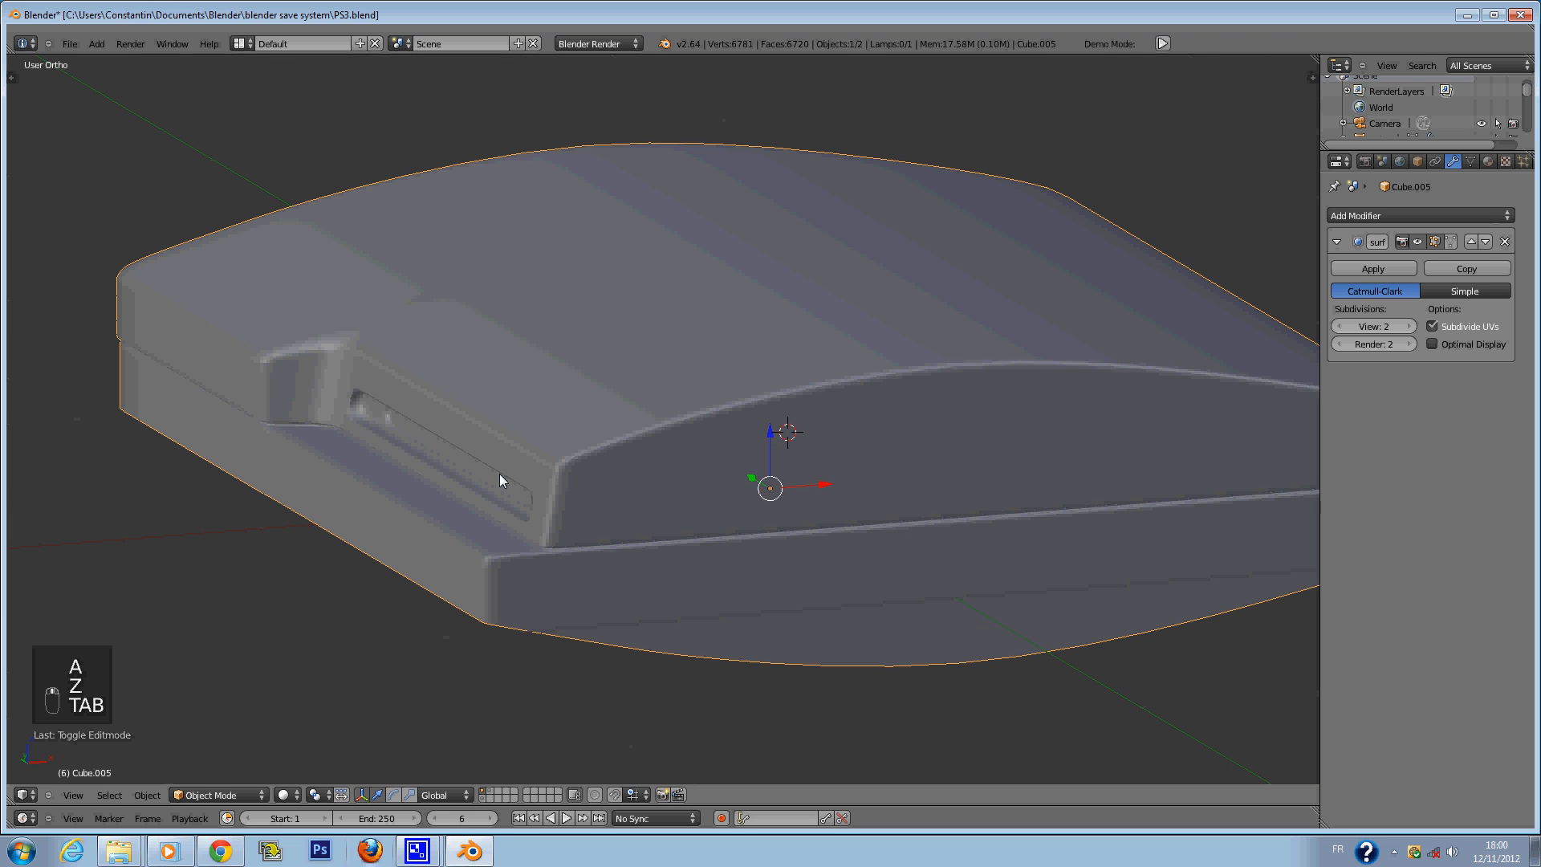
Open the body for mesh editing in front orthographic view with wireframe shading.
{"action": "key", "text": "Tab"}
{"action": "key", "text": "KP_0"}
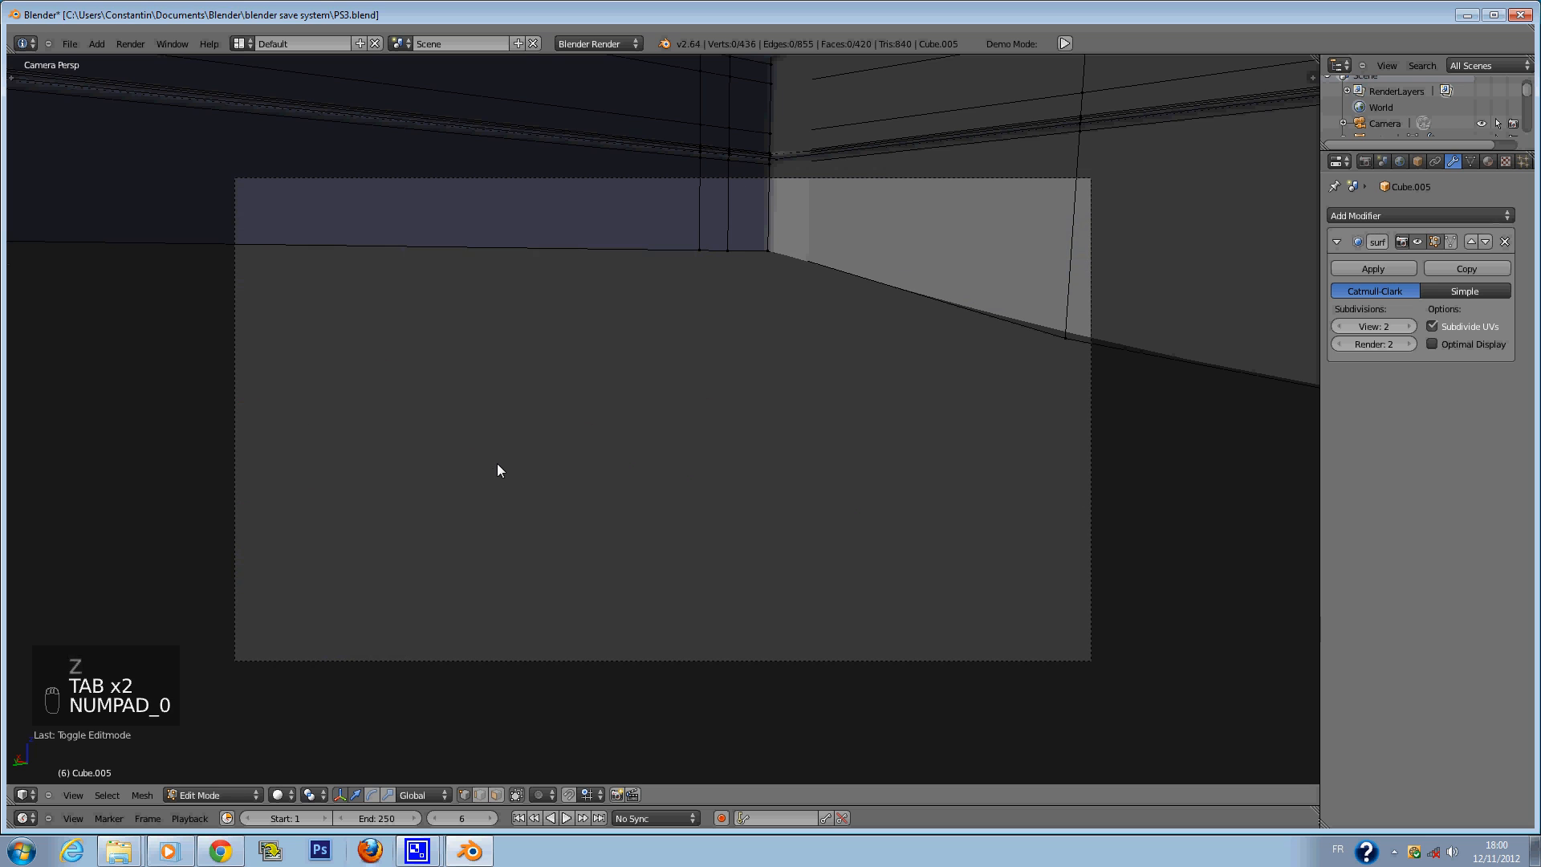
{"action": "key", "text": "KP_1"}
{"action": "key", "text": "z"}
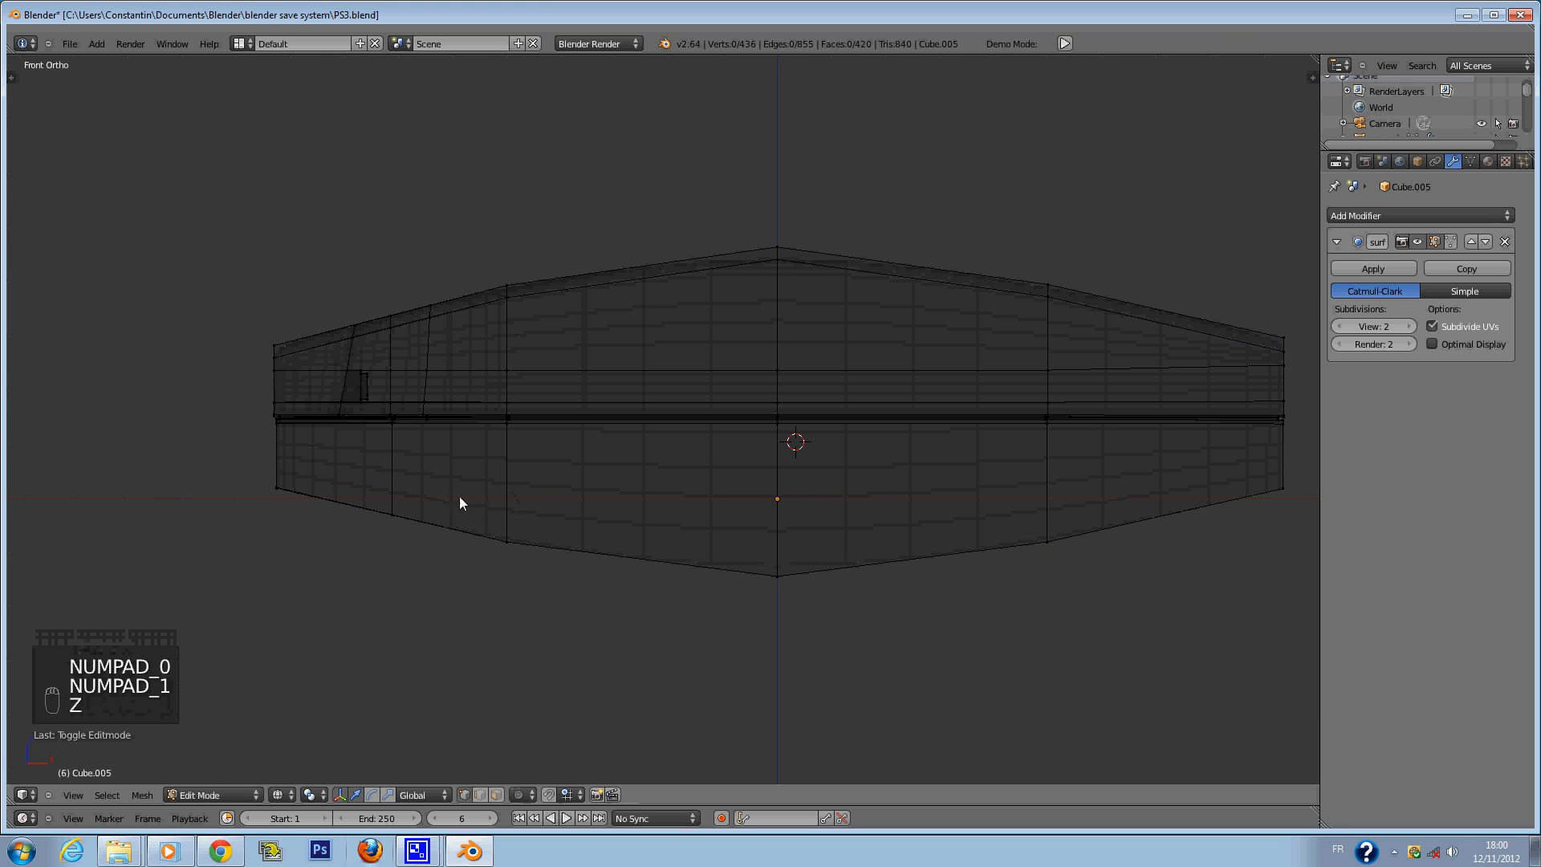
{"action": "key", "text": "c"}
{"action": "left_click", "coordinate": [385, 511]}
{"action": "right_click", "coordinate": [393, 474]}
{"action": "left_click_drag", "start_coordinate": [394, 474], "coordinate": [390, 450]}
{"action": "key", "text": "ctrl+z"}
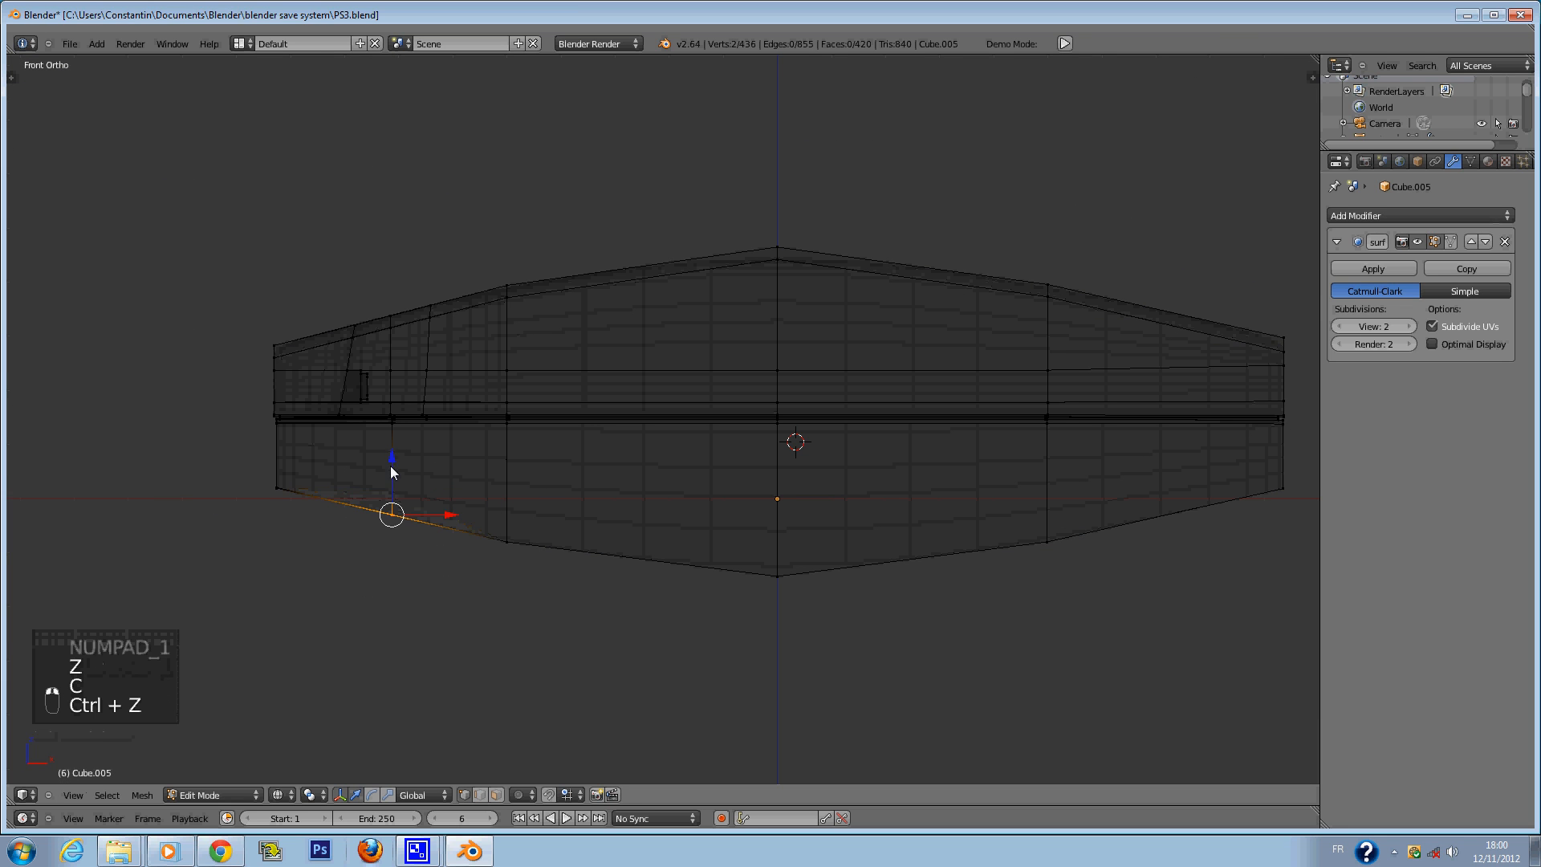
Circle-select all the bottom edge vertices across the body's width and raise them along Z.
{"action": "key", "text": "c"}
{"action": "left_click_drag", "start_coordinate": [304, 521], "coordinate": [1237, 490]}
{"action": "right_click", "coordinate": [1237, 491]}
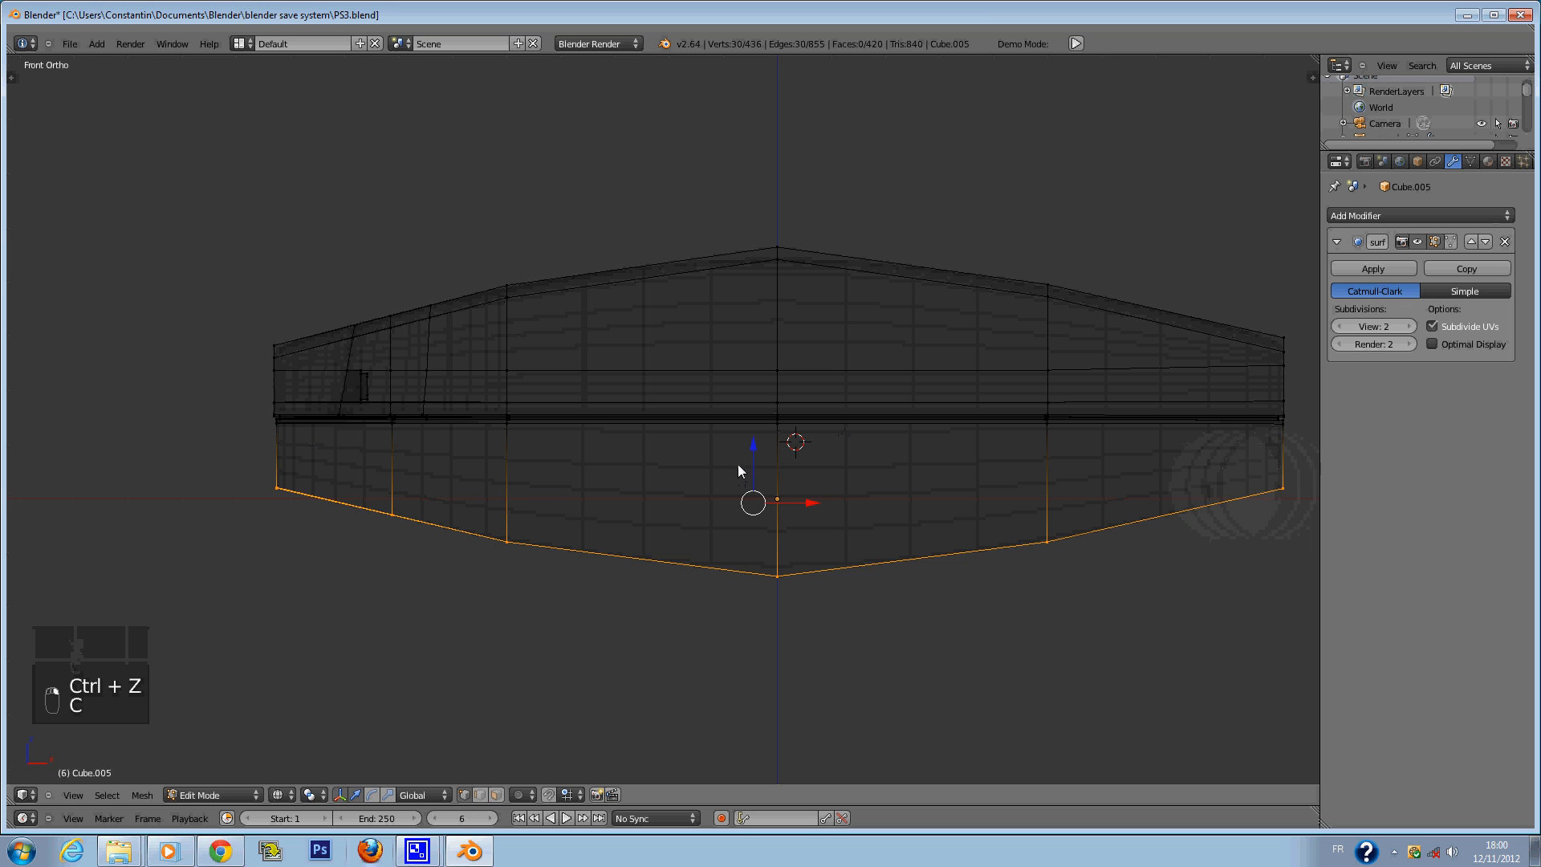
{"action": "left_click_drag", "start_coordinate": [752, 454], "coordinate": [757, 419]}
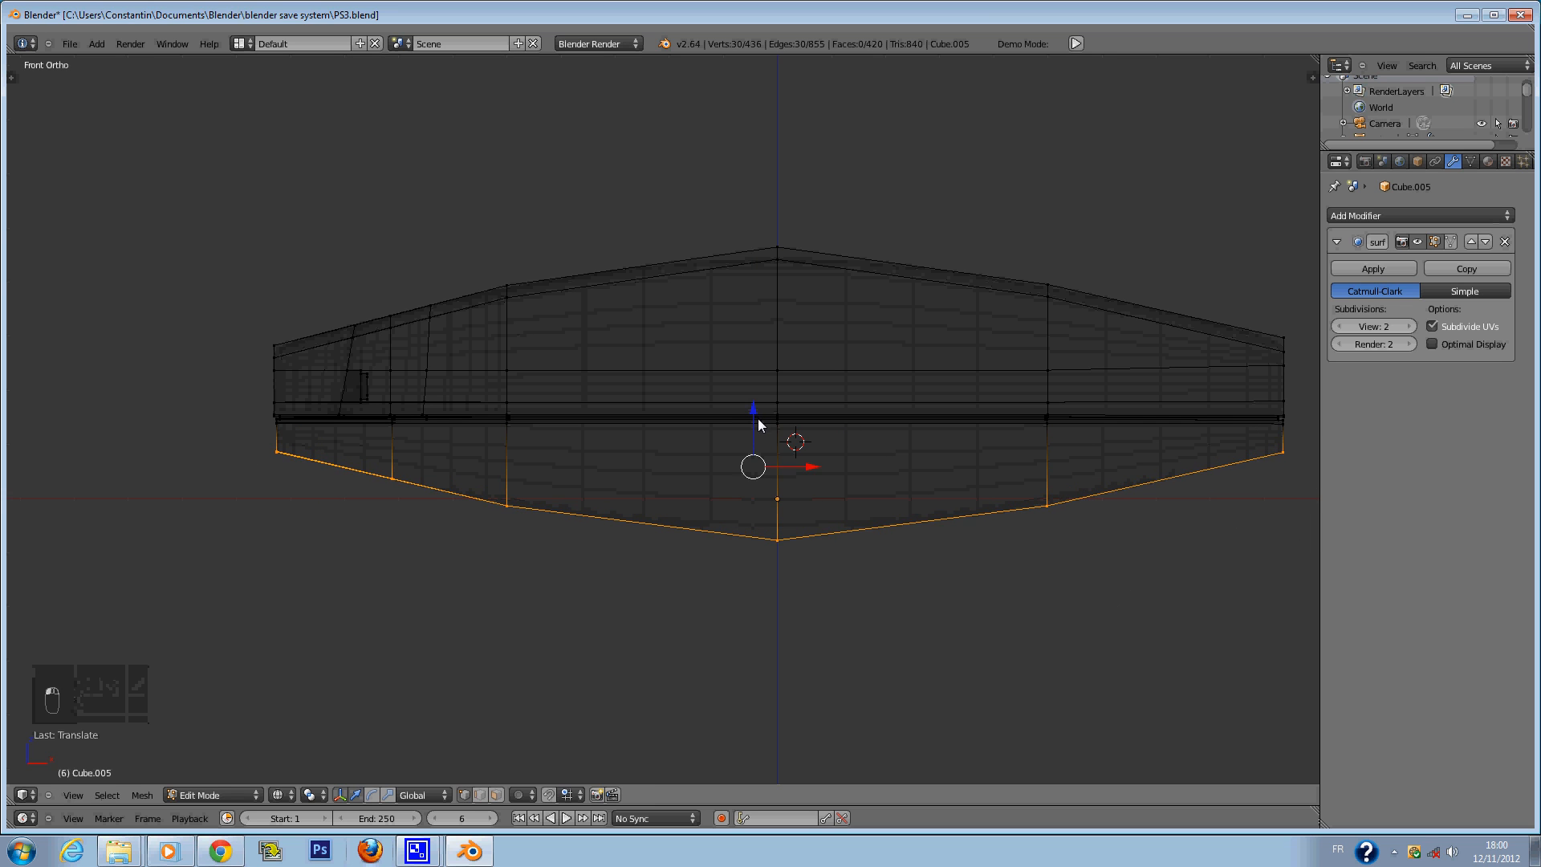
Return to solid shading, check the thinner body in object mode, and save over PS3.blend.
{"action": "key", "text": "z"}
{"action": "key", "text": "ctrl+s"}
{"action": "left_click", "coordinate": [828, 419]}
{"action": "key", "text": "Tab"}
{"action": "key", "text": "ctrl+s"}
{"action": "left_click", "coordinate": [841, 424]}
{"action": "key", "text": "ctrl+s"}
{"action": "mouse_move", "coordinate": [841, 424]}
{"action": "middle_mouse_down"}
{"action": "mouse_move", "coordinate": [979, 427]}
{"action": "mouse_move", "coordinate": [954, 409]}
{"action": "mouse_move", "coordinate": [877, 401]}
{"action": "mouse_move", "coordinate": [1016, 363]}
{"action": "middle_mouse_up"}
{"action": "left_click", "coordinate": [979, 423]}
{"action": "key", "text": "ctrl+s"}
{"action": "left_click", "coordinate": [877, 402]}
In edit mode, extrude the bottom rim in place twice and try scaling the new ring inward.
{"action": "key", "text": "Tab"}
{"action": "key", "text": "KP_1"}
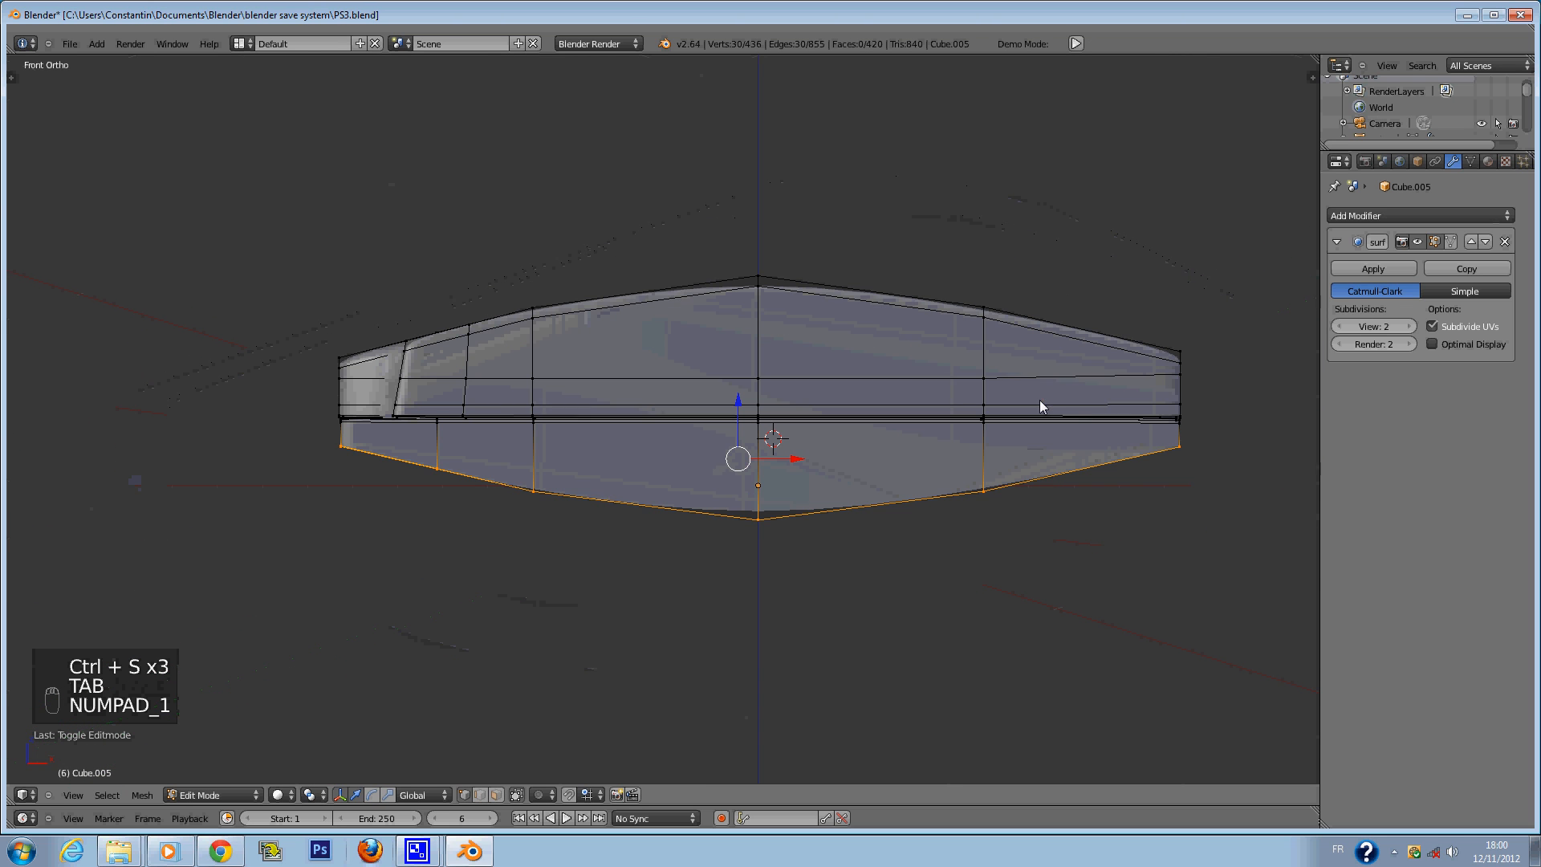
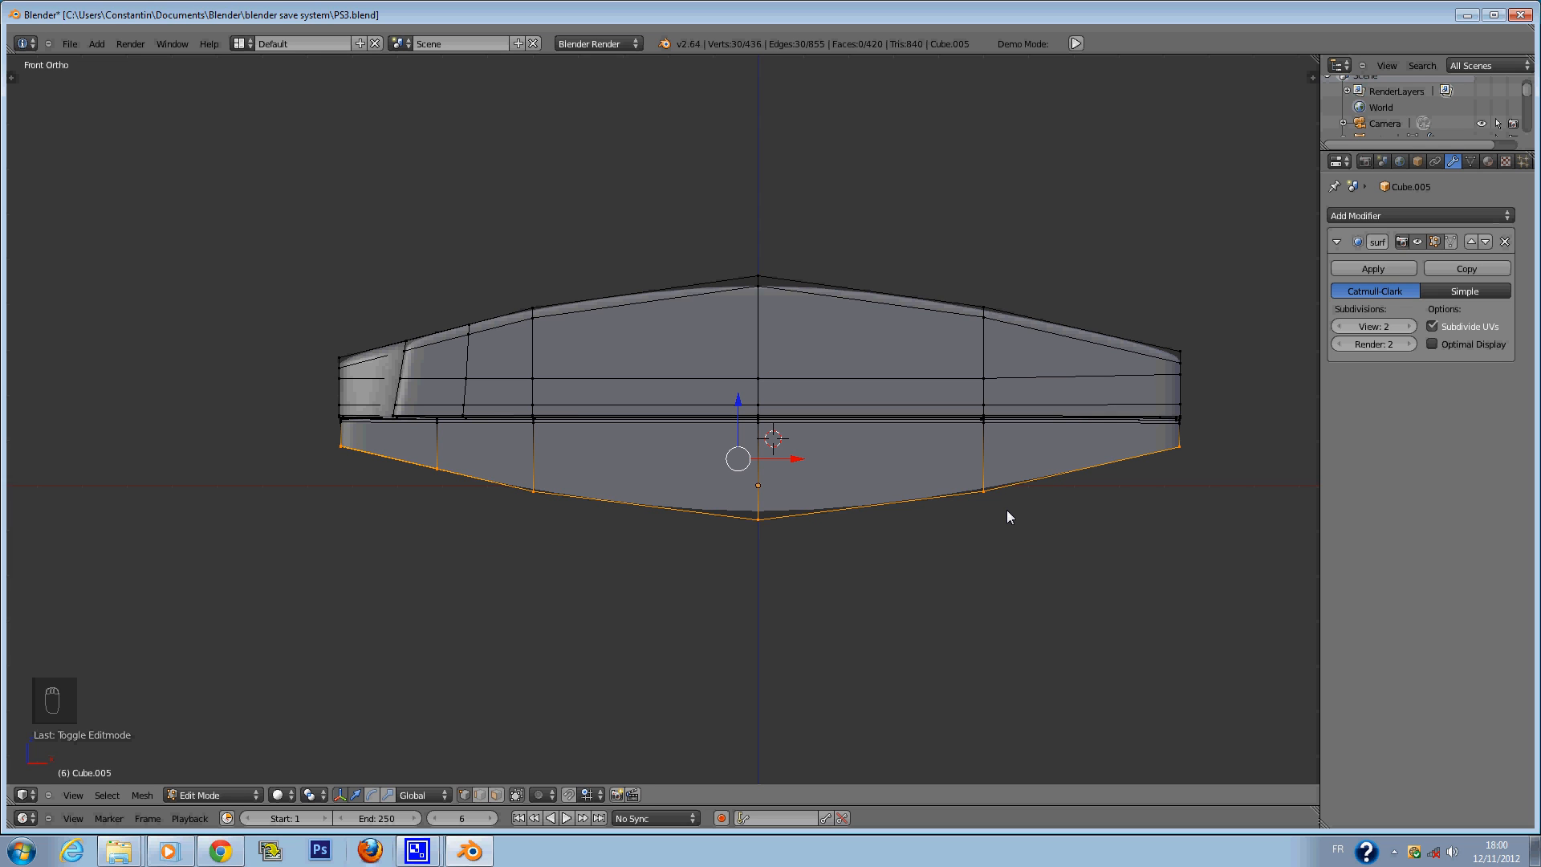
{"action": "scroll", "coordinate": [875, 440], "scroll_direction": "up", "scroll_amount": 1}
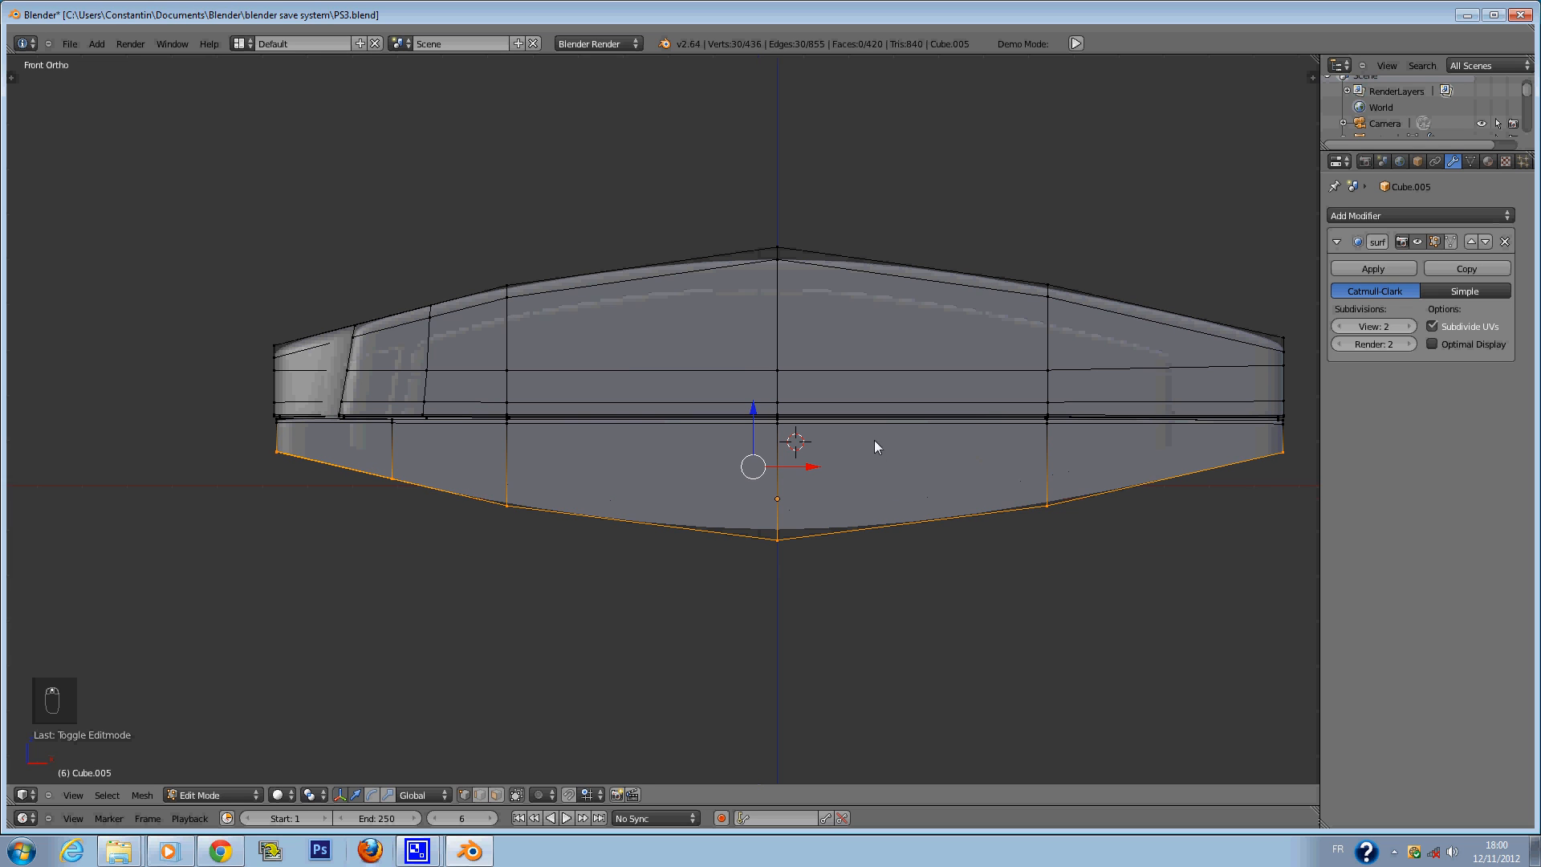
{"action": "key", "text": "e"}
{"action": "right_click", "coordinate": [1051, 567]}
{"action": "key", "text": "s"}
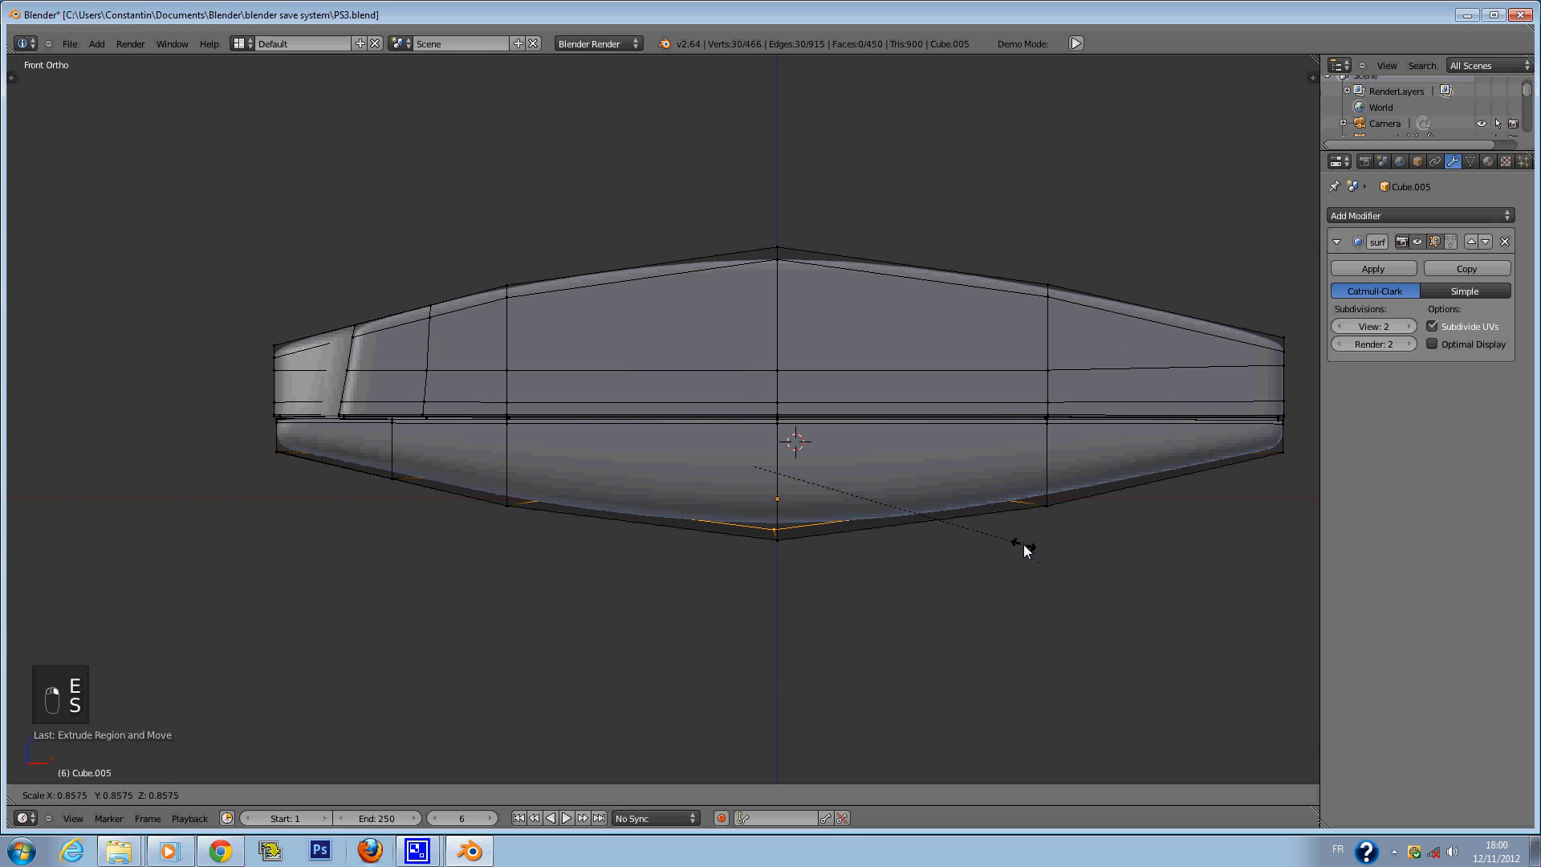
{"action": "right_click", "coordinate": [1026, 546]}
{"action": "key", "text": "e"}
{"action": "right_click", "coordinate": [1044, 569]}
{"action": "key", "text": "s"}
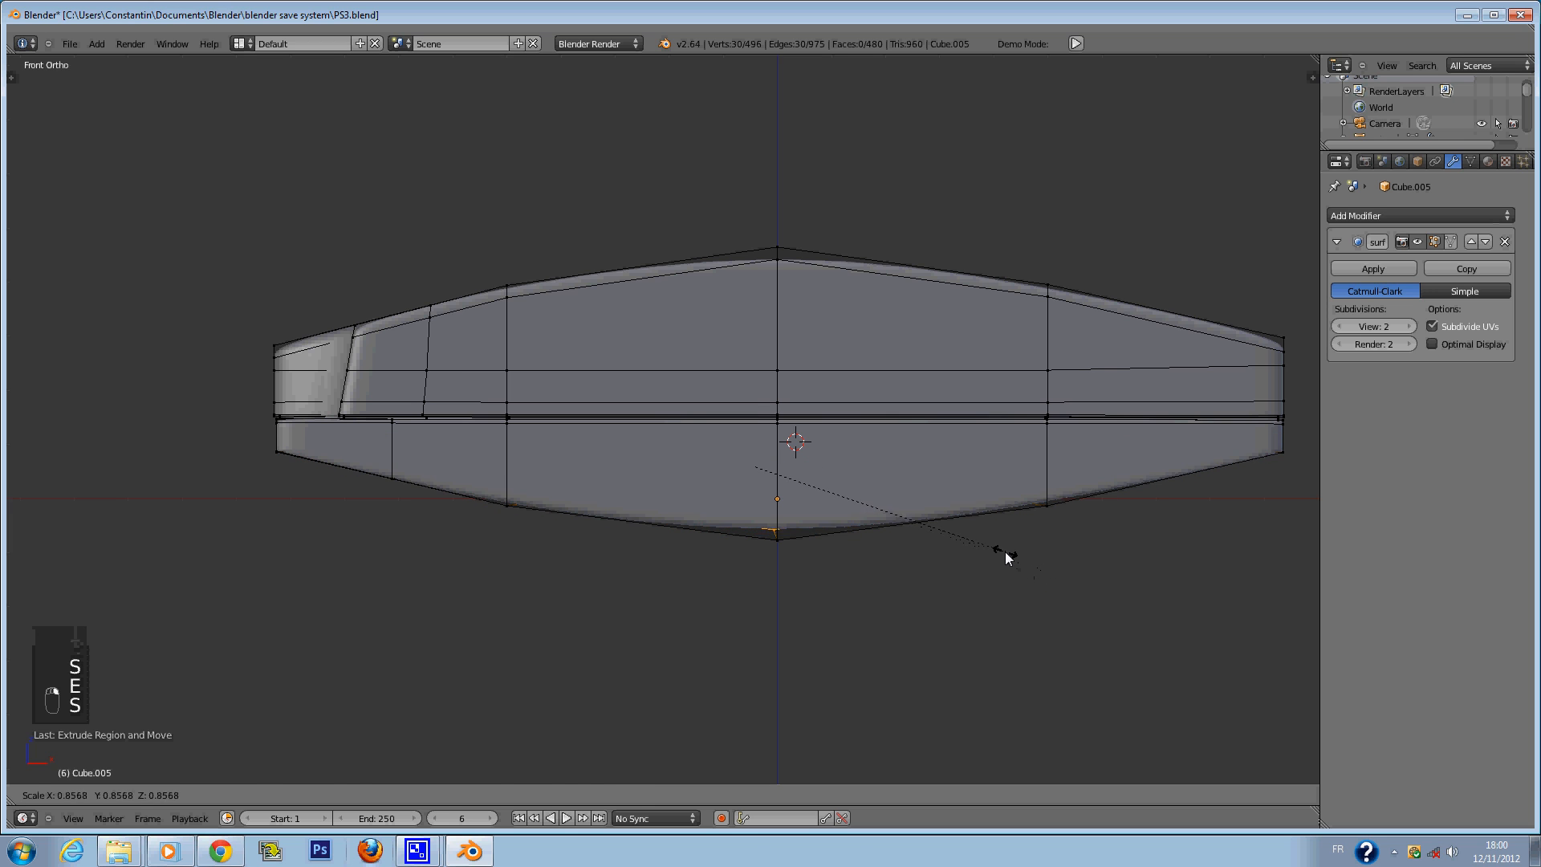
{"action": "left_click", "coordinate": [955, 532]}
Try a further extrusion of the inner ring, and undo it along with the ring's inward scaling.
{"action": "middle_click_drag", "start_coordinate": [956, 531], "coordinate": [1137, 518]}
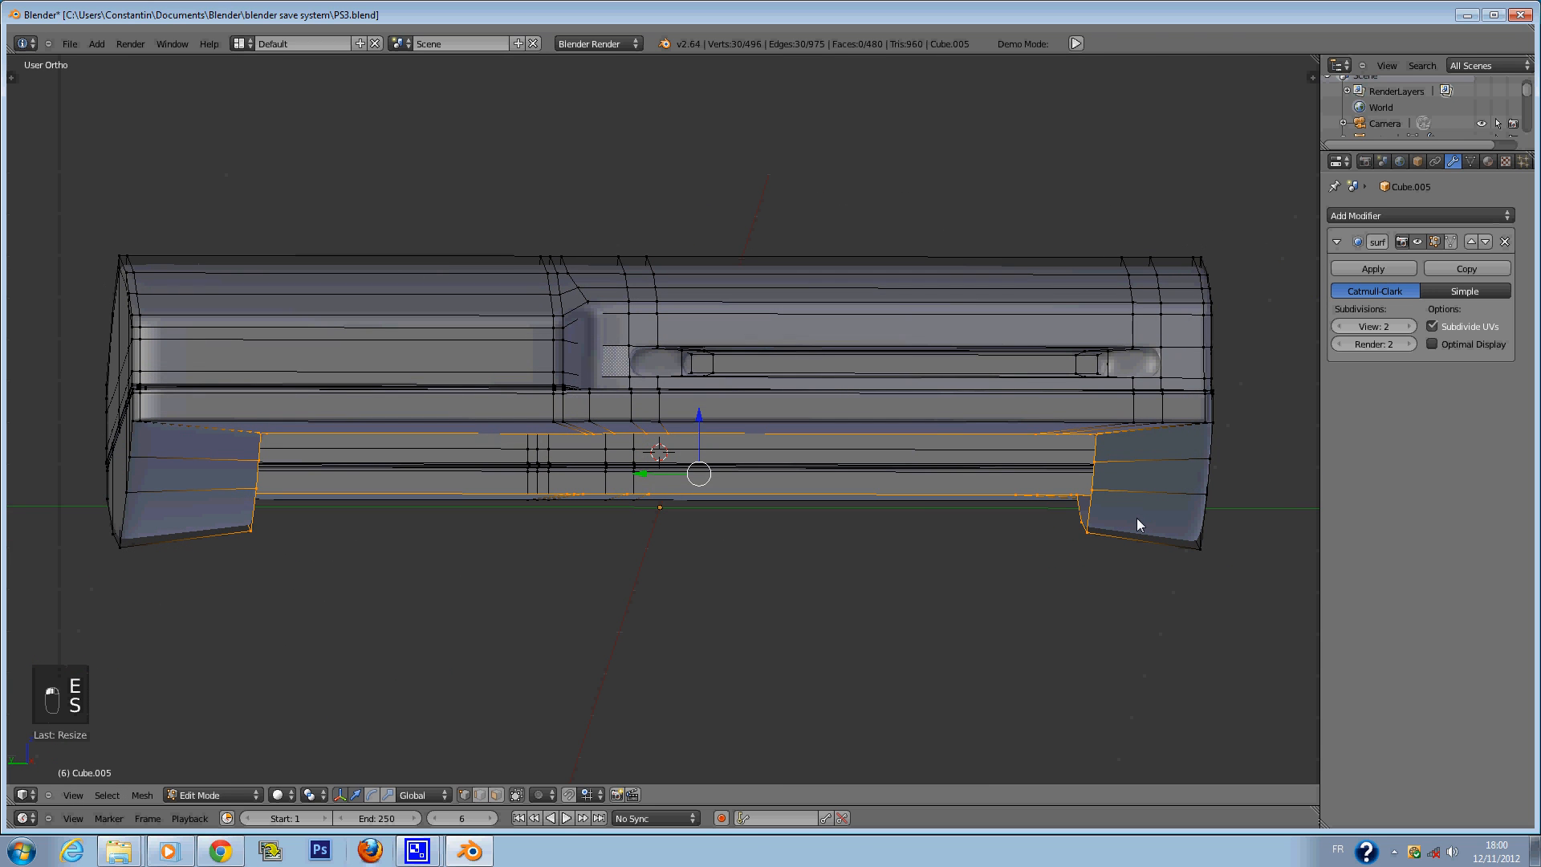
{"action": "key", "text": "KP_1"}
{"action": "key", "text": "e"}
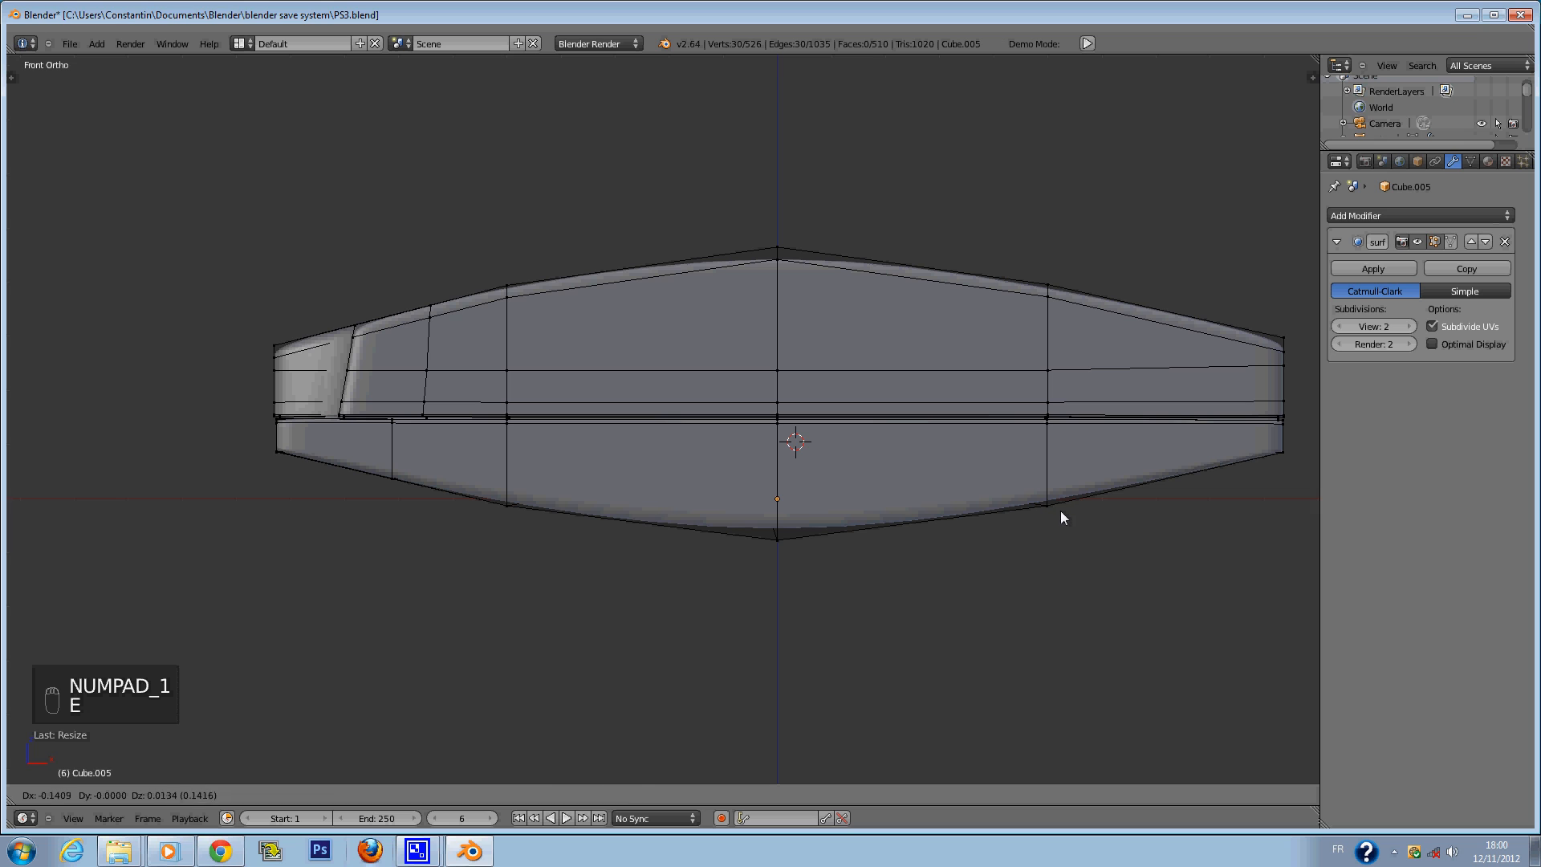
{"action": "key", "text": "ctrl+z"}
{"action": "key", "text": "r"}
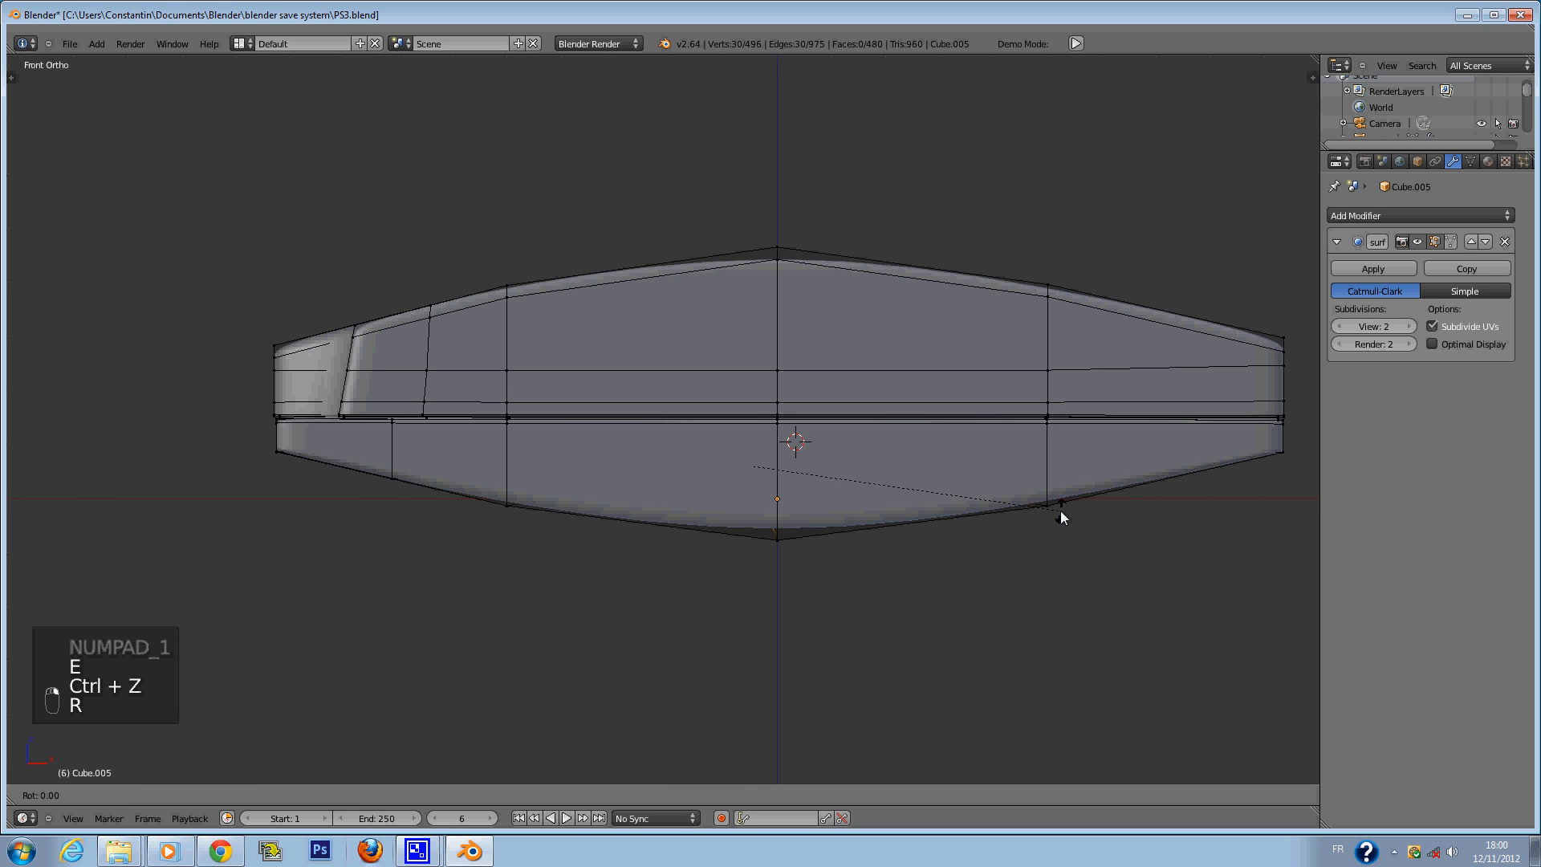
{"action": "key", "text": "ctrl+z"}
Try scaling the bottom ring inward in wireframe and flattening it to 0 along Z.
{"action": "key", "text": "z"}
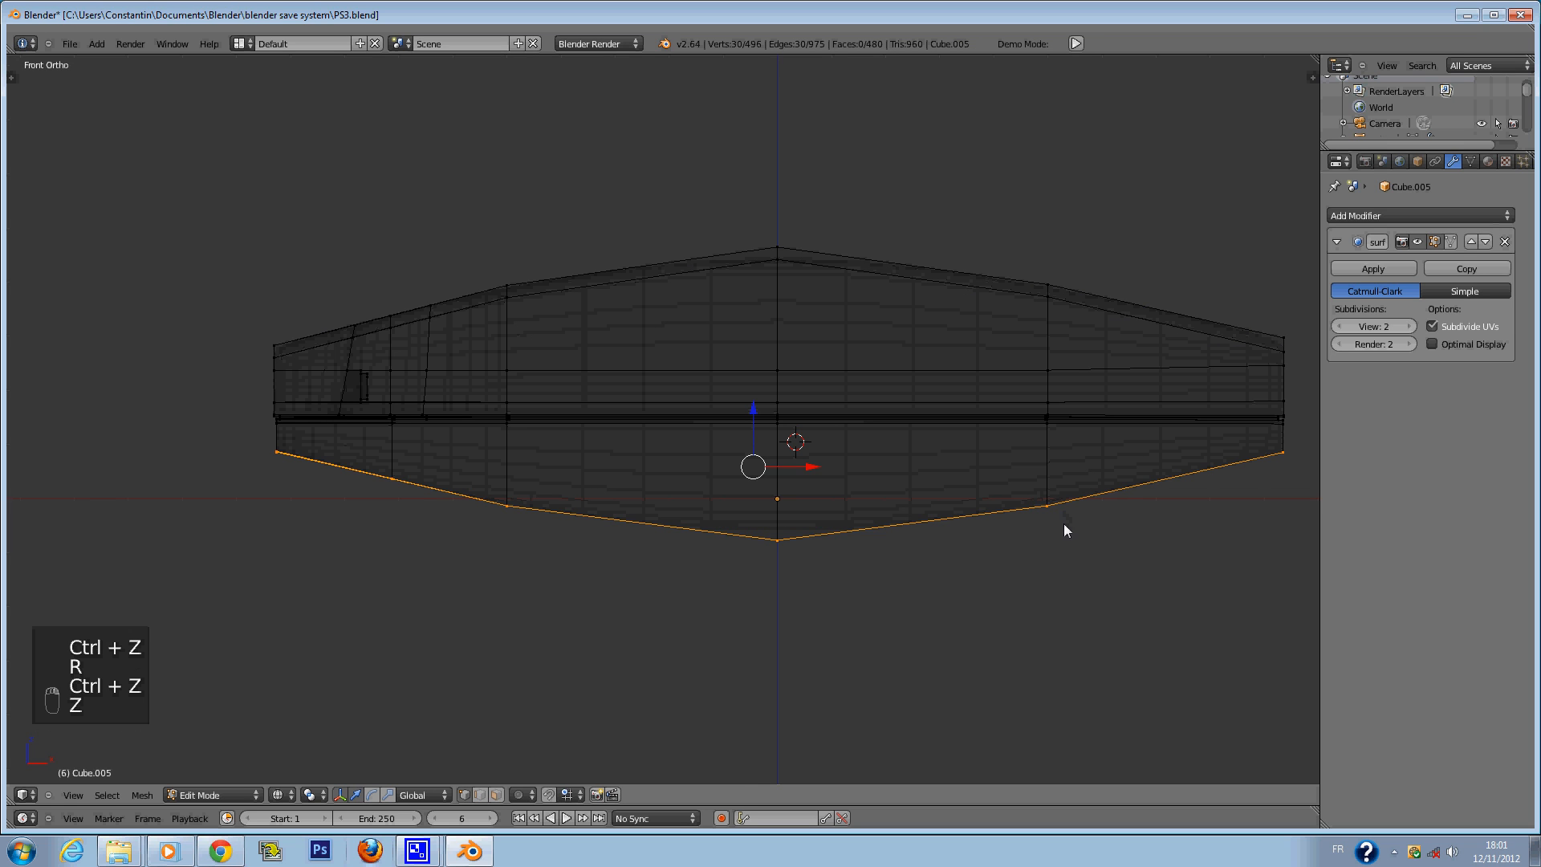
{"action": "key", "text": "s"}
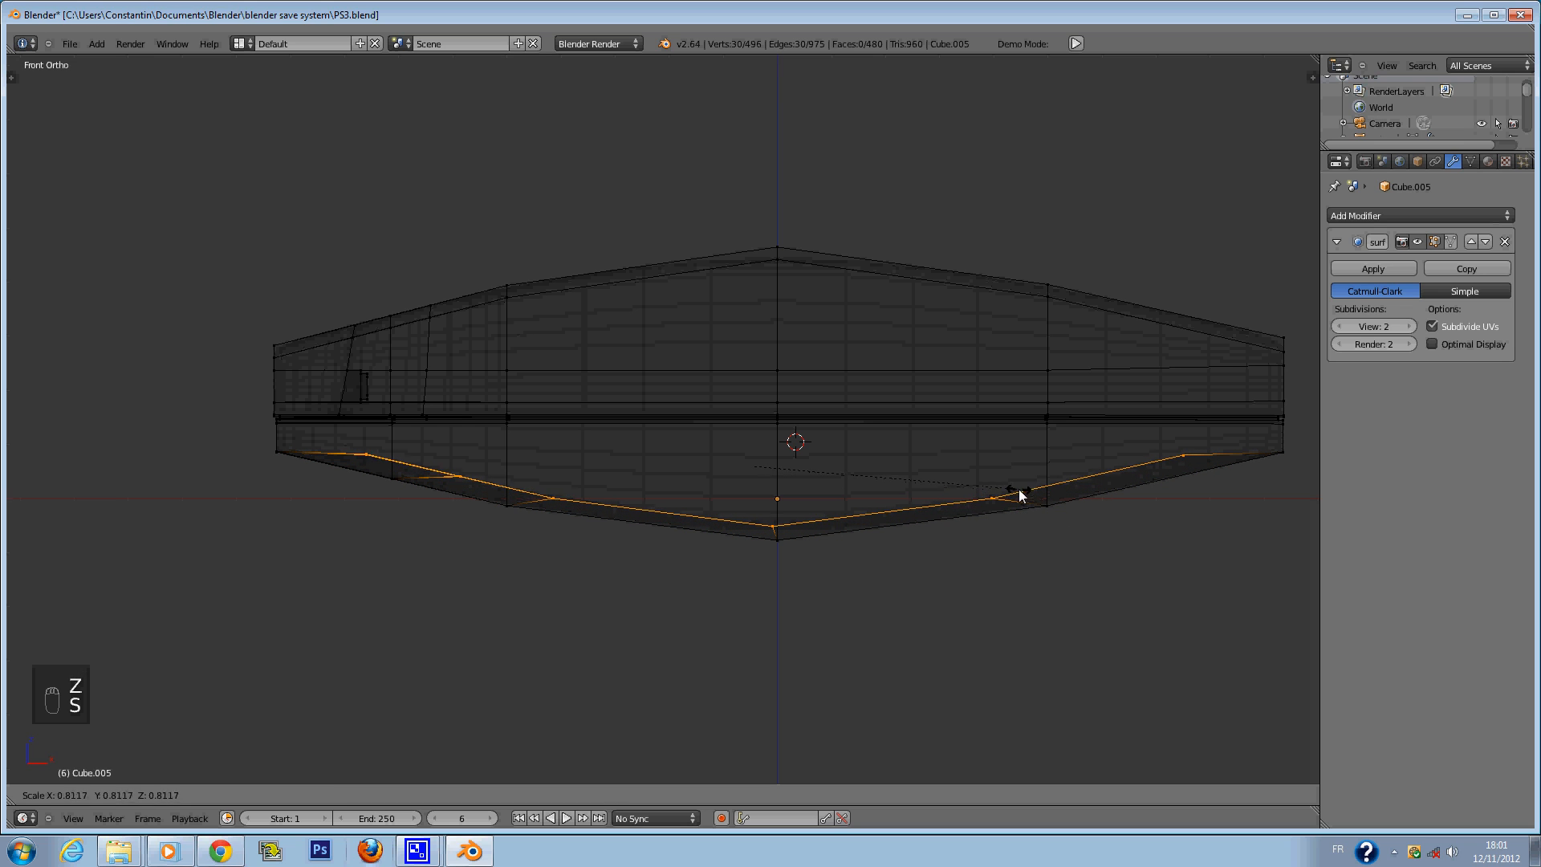
{"action": "left_click", "coordinate": [1007, 484]}
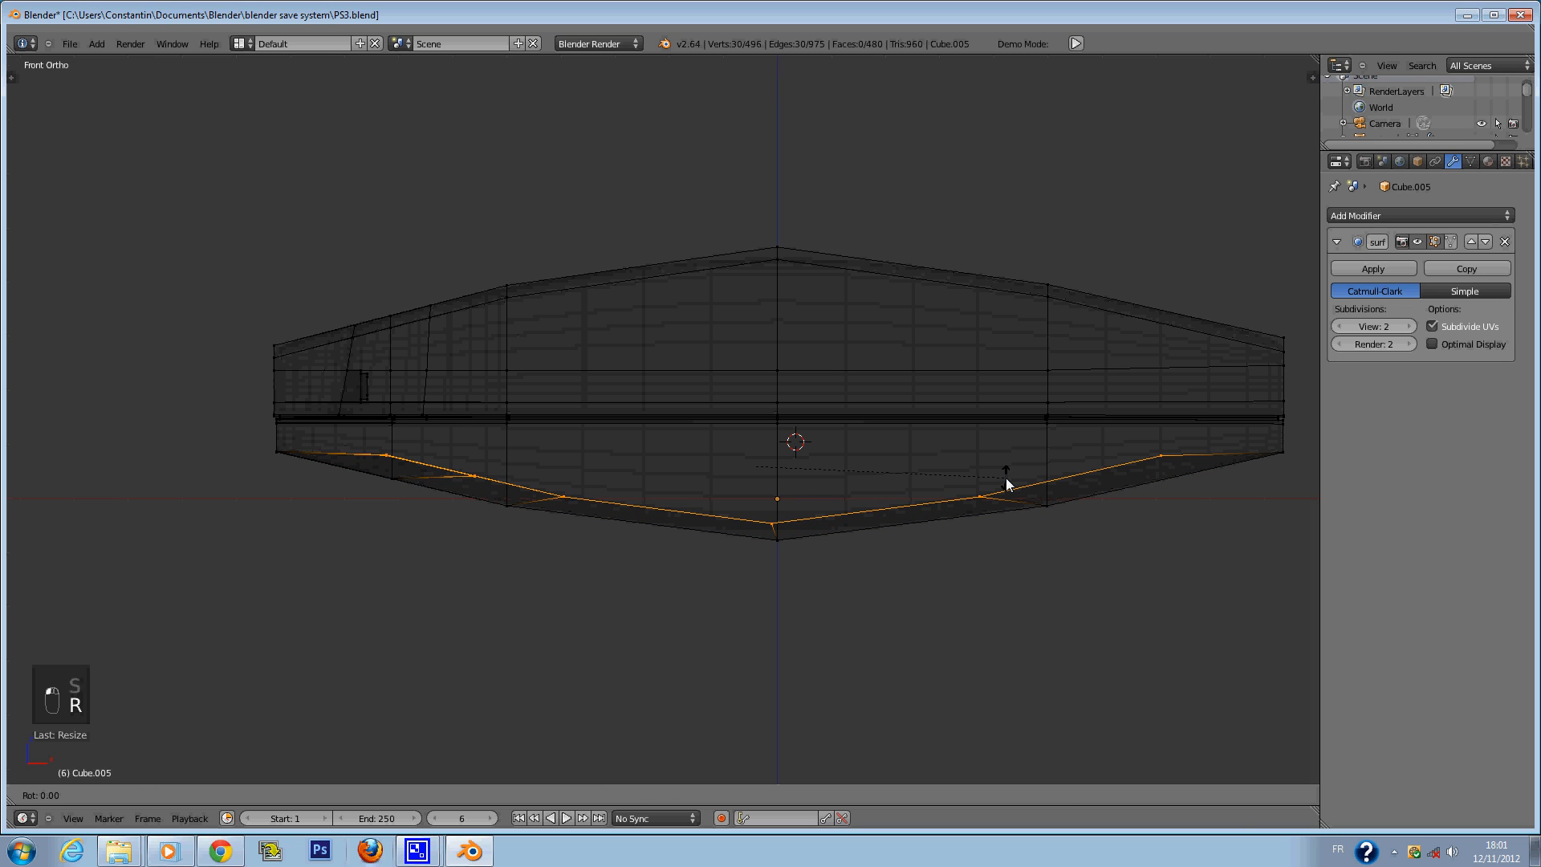
{"action": "key", "text": "s"}
{"action": "key", "text": "z"}
{"action": "key", "text": "0"}
{"action": "key", "text": "Return"}
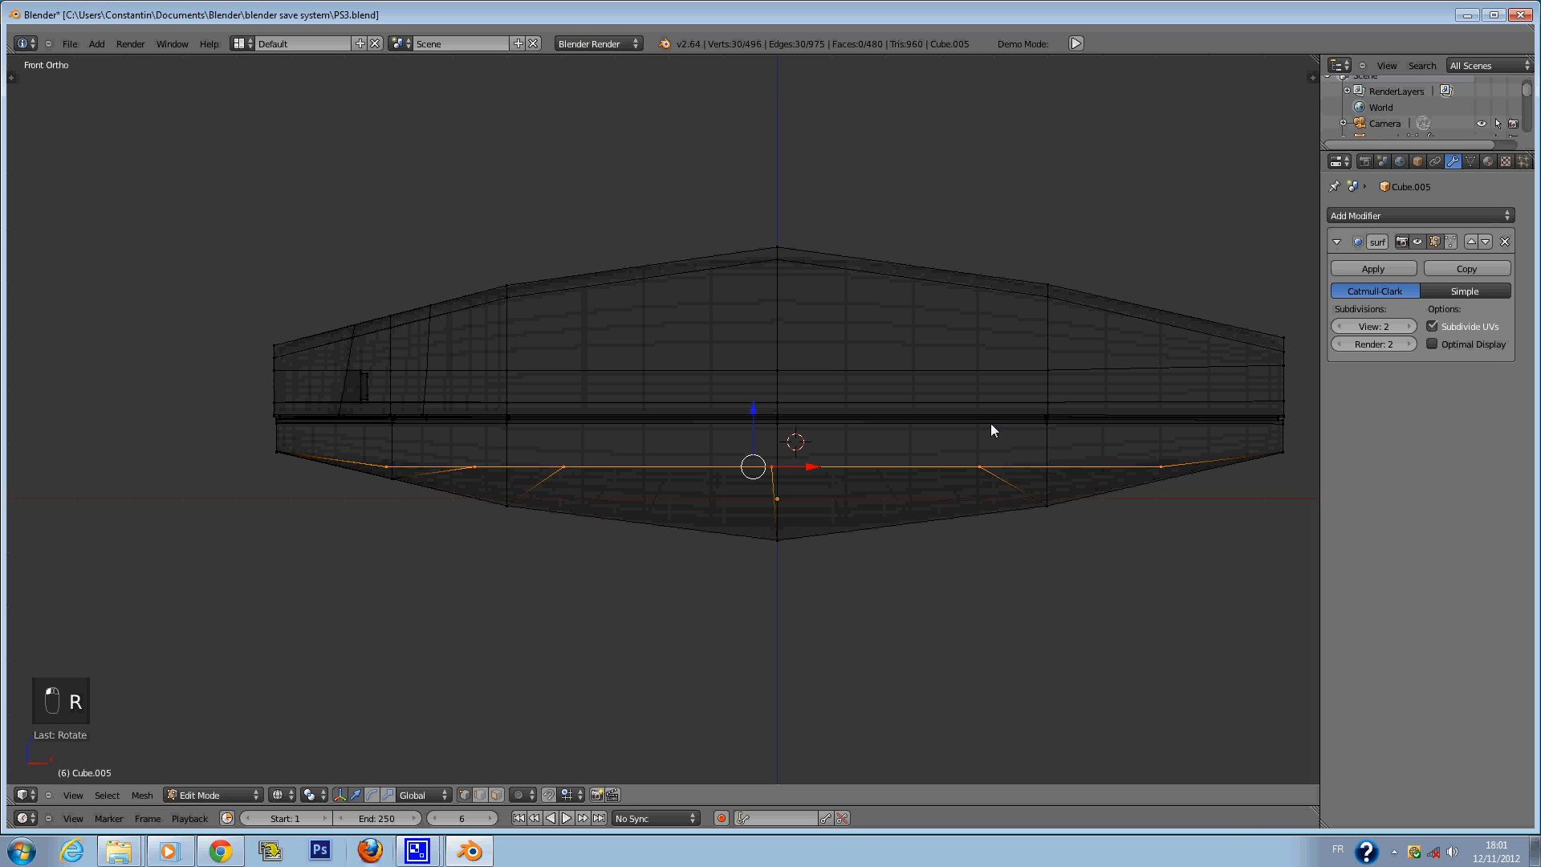
Try nudging the flattened ring along Z, and undo its move, flattening and scaling.
{"action": "mouse_move", "coordinate": [753, 410]}
{"action": "left_mouse_down"}
{"action": "mouse_move", "coordinate": [755, 395]}
{"action": "mouse_move", "coordinate": [755, 414]}
{"action": "left_mouse_up"}
{"action": "key", "text": "z"}
{"action": "middle_click_drag", "start_coordinate": [755, 413], "coordinate": [950, 408]}
{"action": "key", "text": "ctrl+z"}
{"action": "key", "text": "ctrl+z"}
{"action": "key", "text": "ctrl+z"}
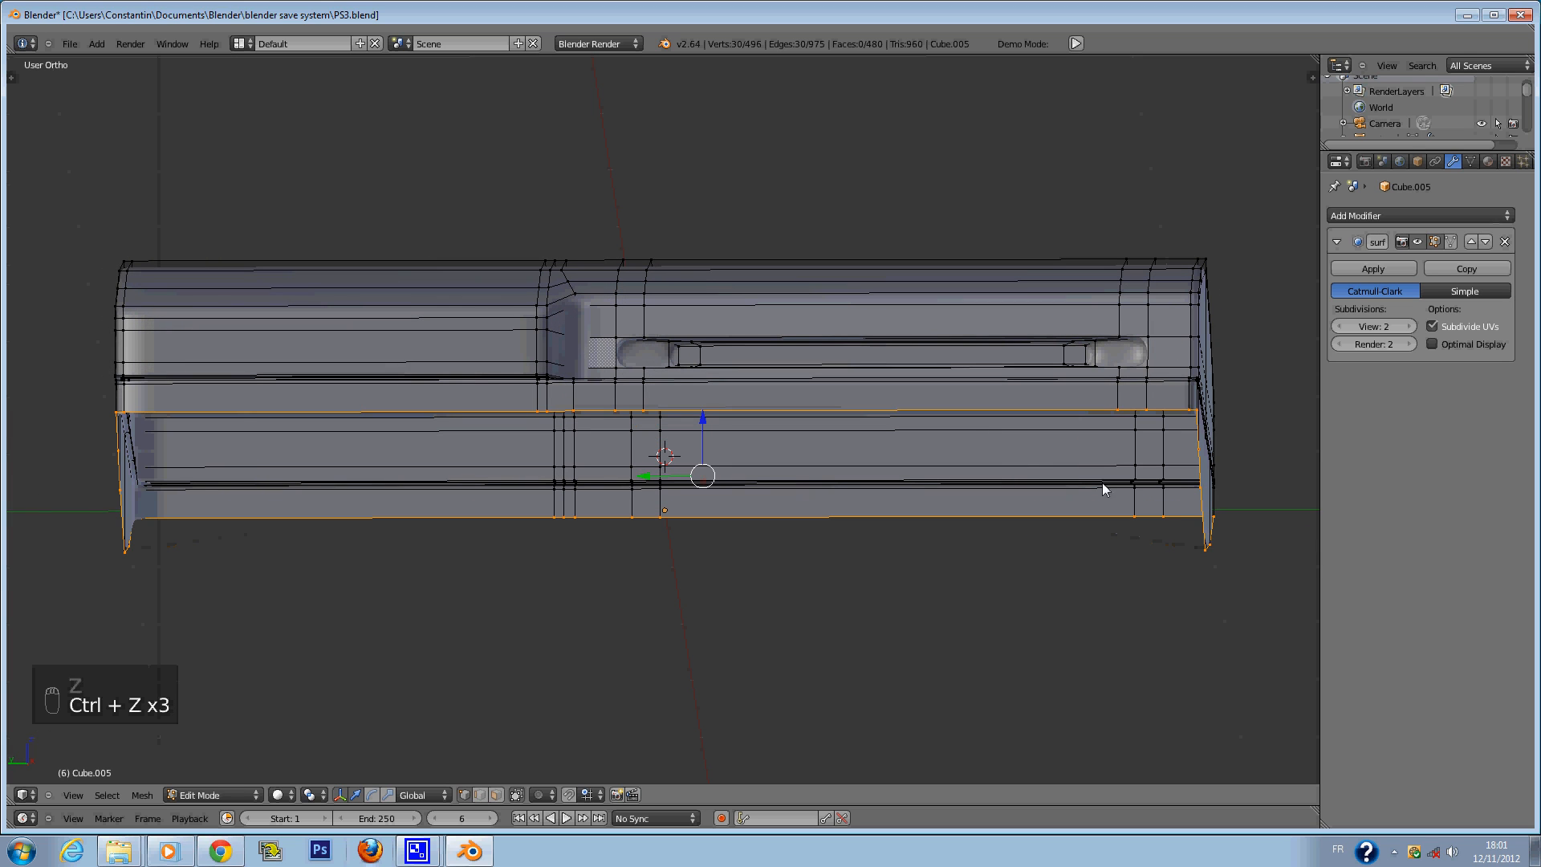
Extrude the bottom rim in place and scale the new ring inward to about 0.94.
{"action": "key", "text": "e"}
{"action": "right_click", "coordinate": [1164, 514]}
{"action": "key", "text": "s"}
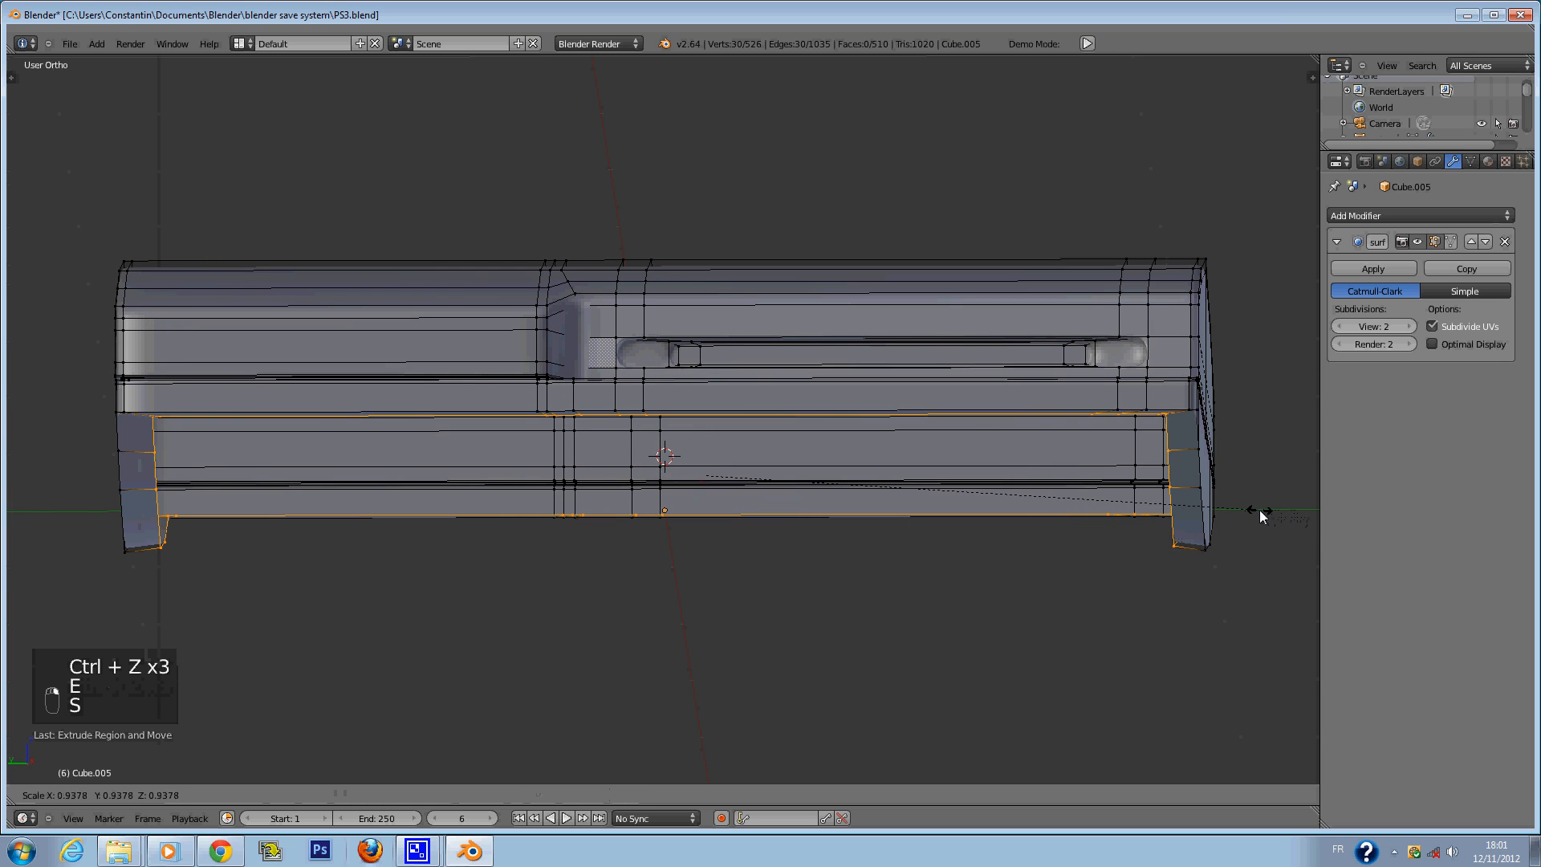
{"action": "left_click", "coordinate": [1259, 509]}
Extrude the ring and raise it along Z, and extrude another ring from it scaled inward.
{"action": "key", "text": "e"}
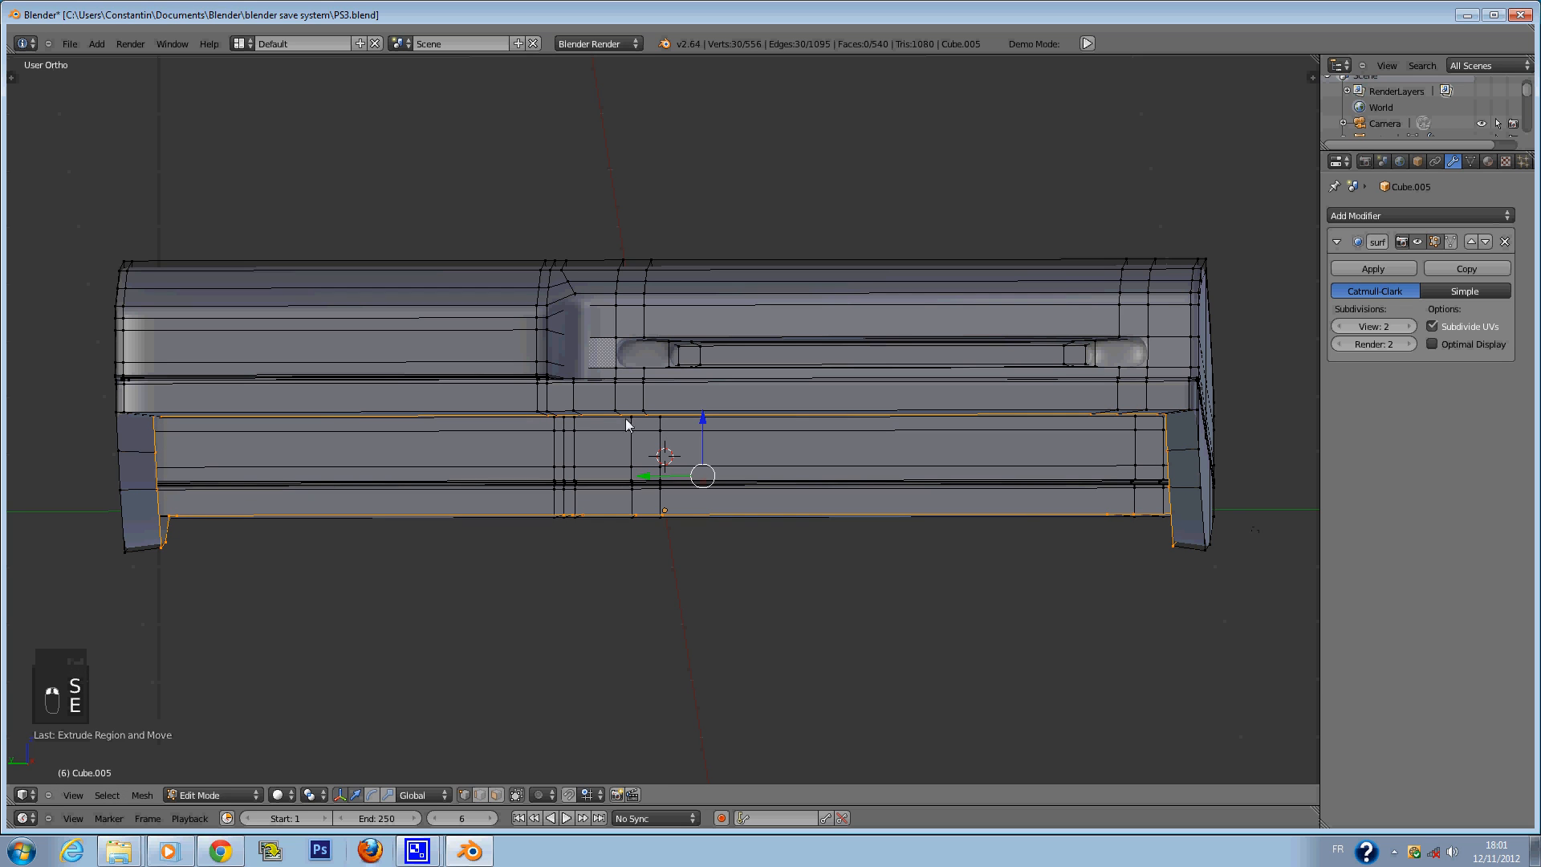
{"action": "left_click_drag", "start_coordinate": [703, 413], "coordinate": [703, 393]}
{"action": "key", "text": "e"}
{"action": "key", "text": "s"}
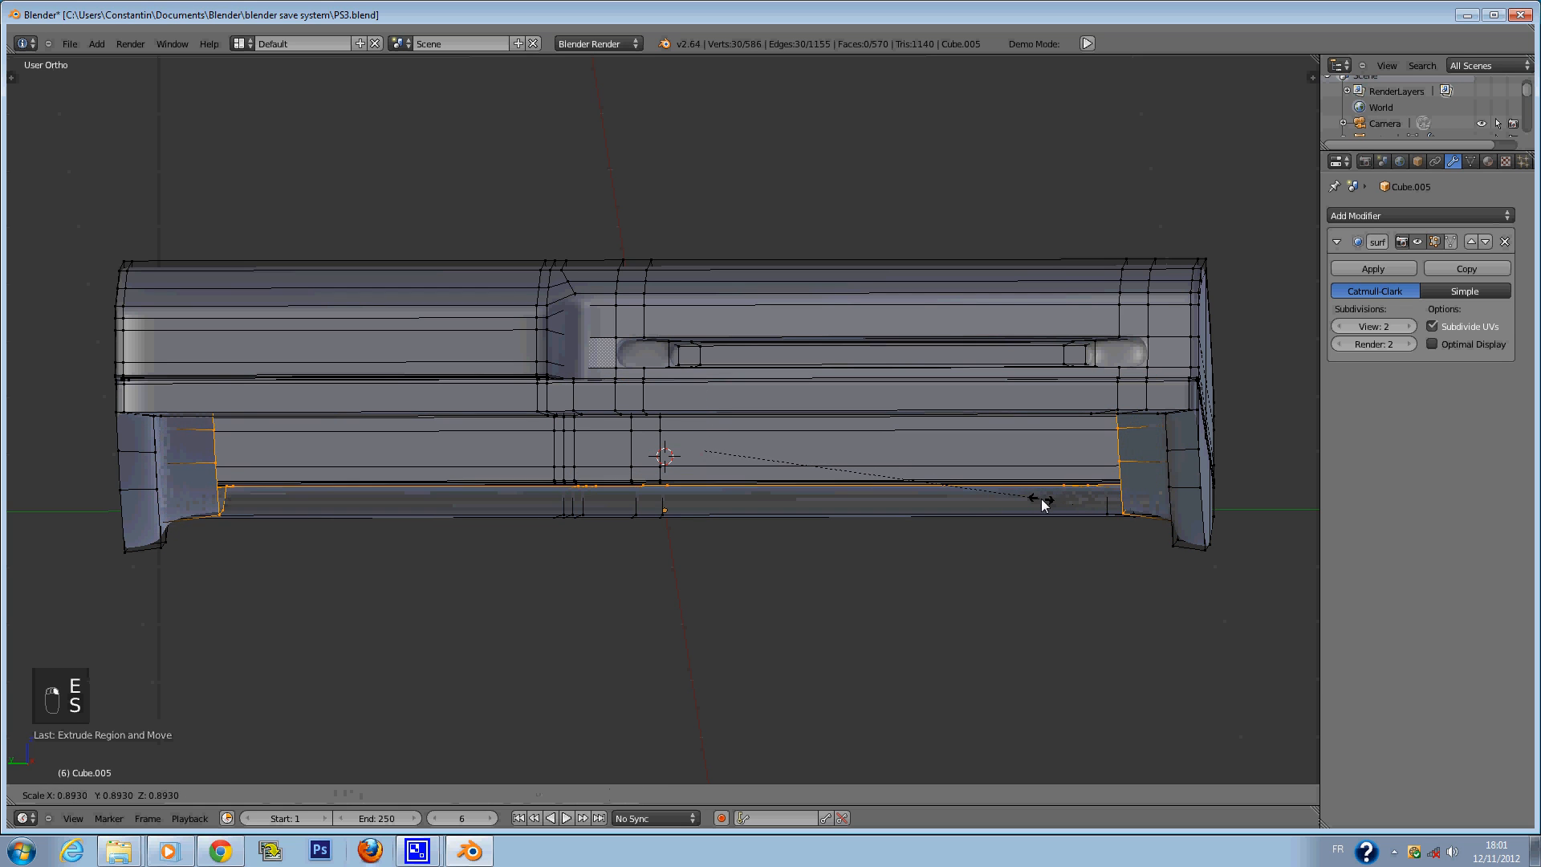
{"action": "left_click", "coordinate": [1004, 501]}
Try flattening the innermost ring to 0 along Z, inspect it from below, and undo the flattening.
{"action": "key", "text": "r"}
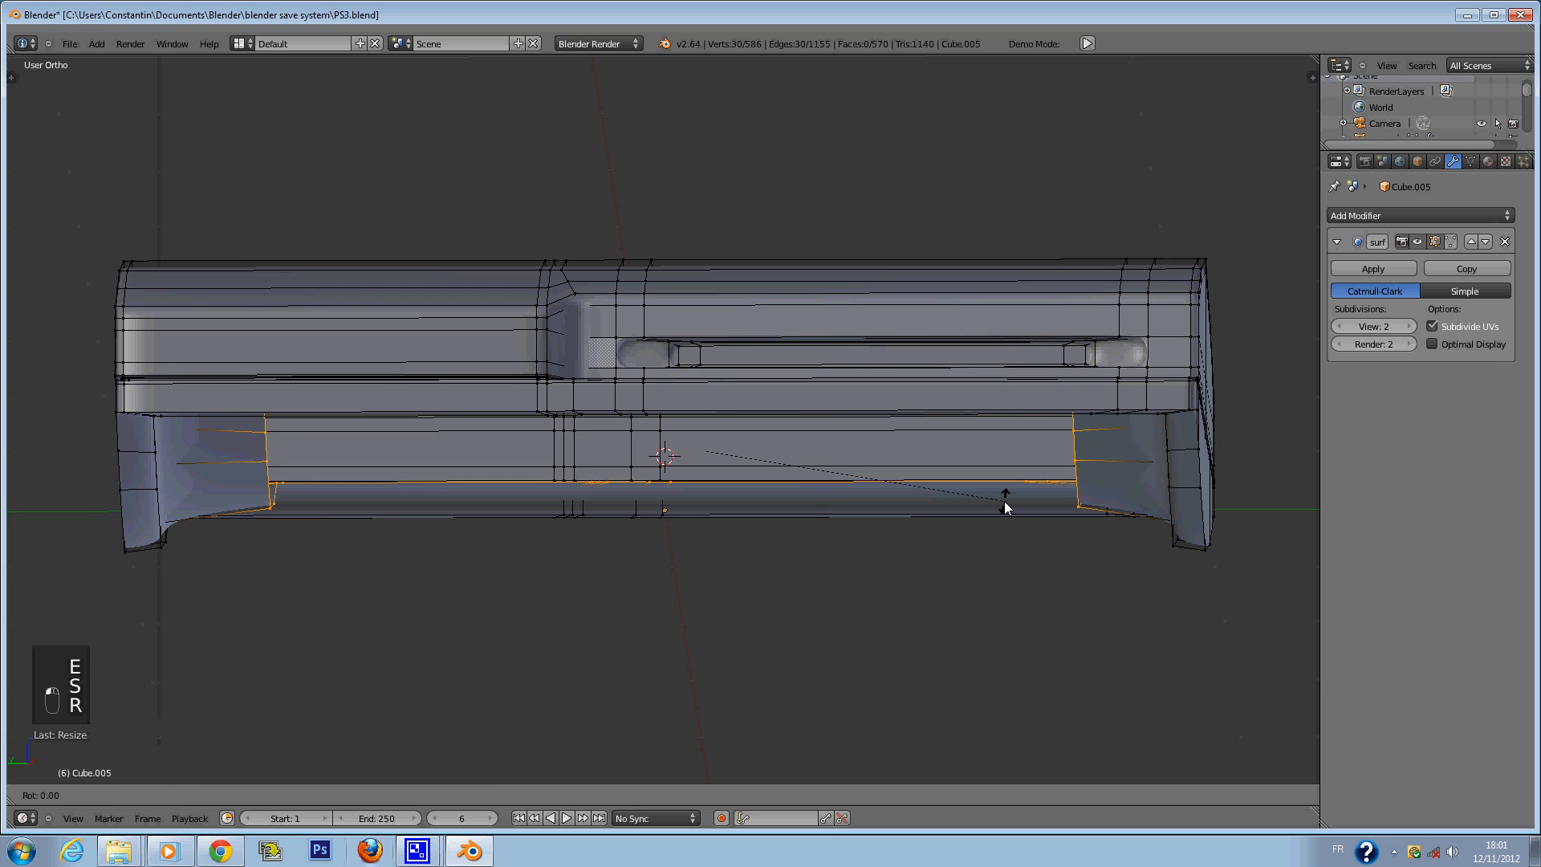
{"action": "key", "text": "s"}
{"action": "key", "text": "z"}
{"action": "key", "text": "0"}
{"action": "key", "text": "Return"}
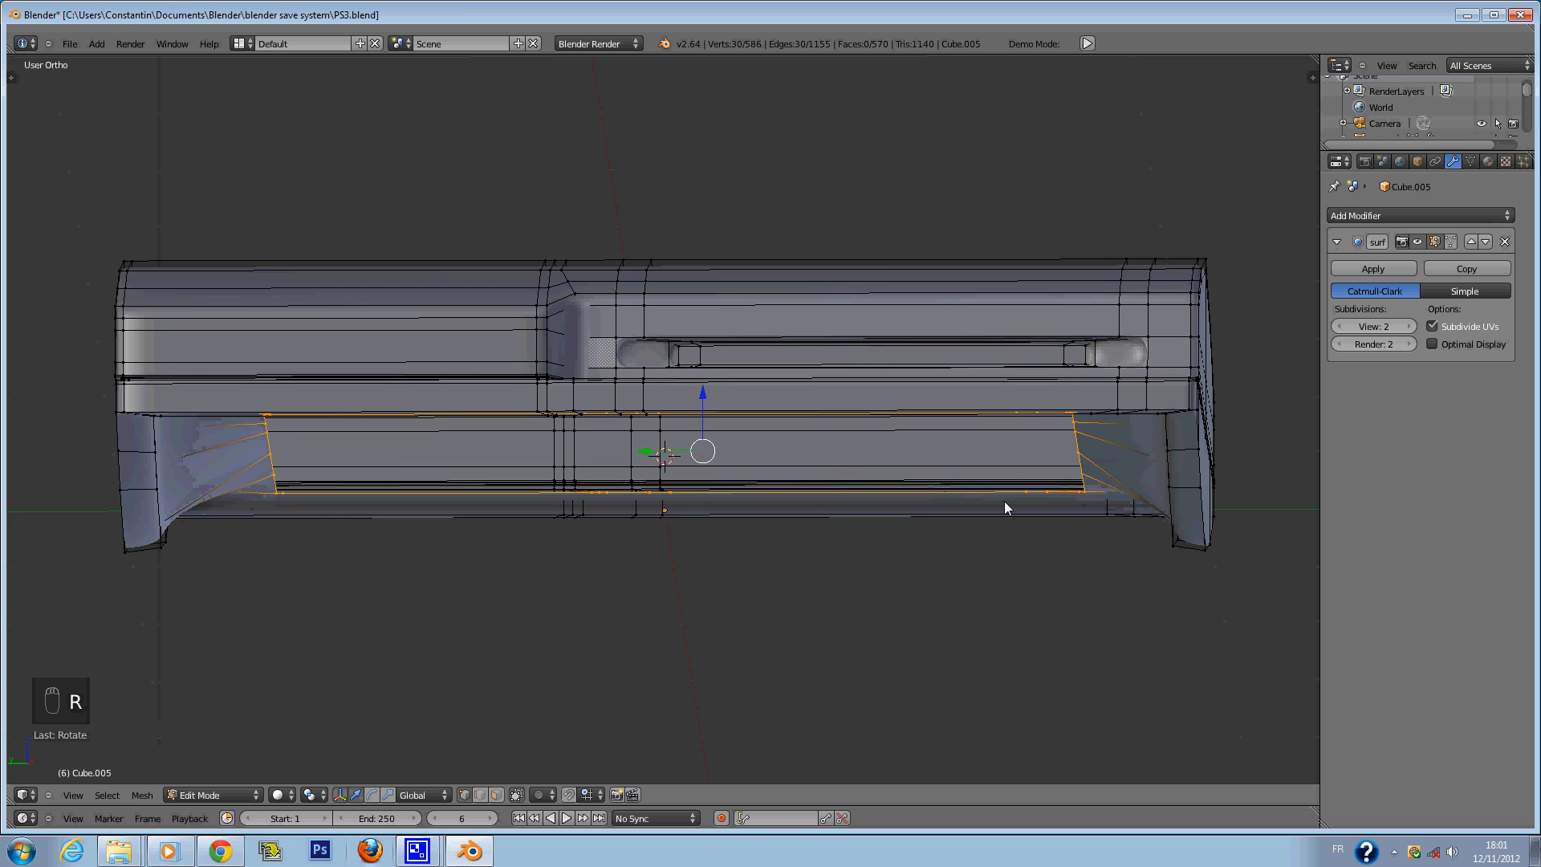
{"action": "key", "text": "KP_1"}
{"action": "scroll", "coordinate": [955, 507], "scroll_direction": "up", "scroll_amount": 2}
{"action": "middle_click_drag", "start_coordinate": [955, 507], "coordinate": [1130, 479]}
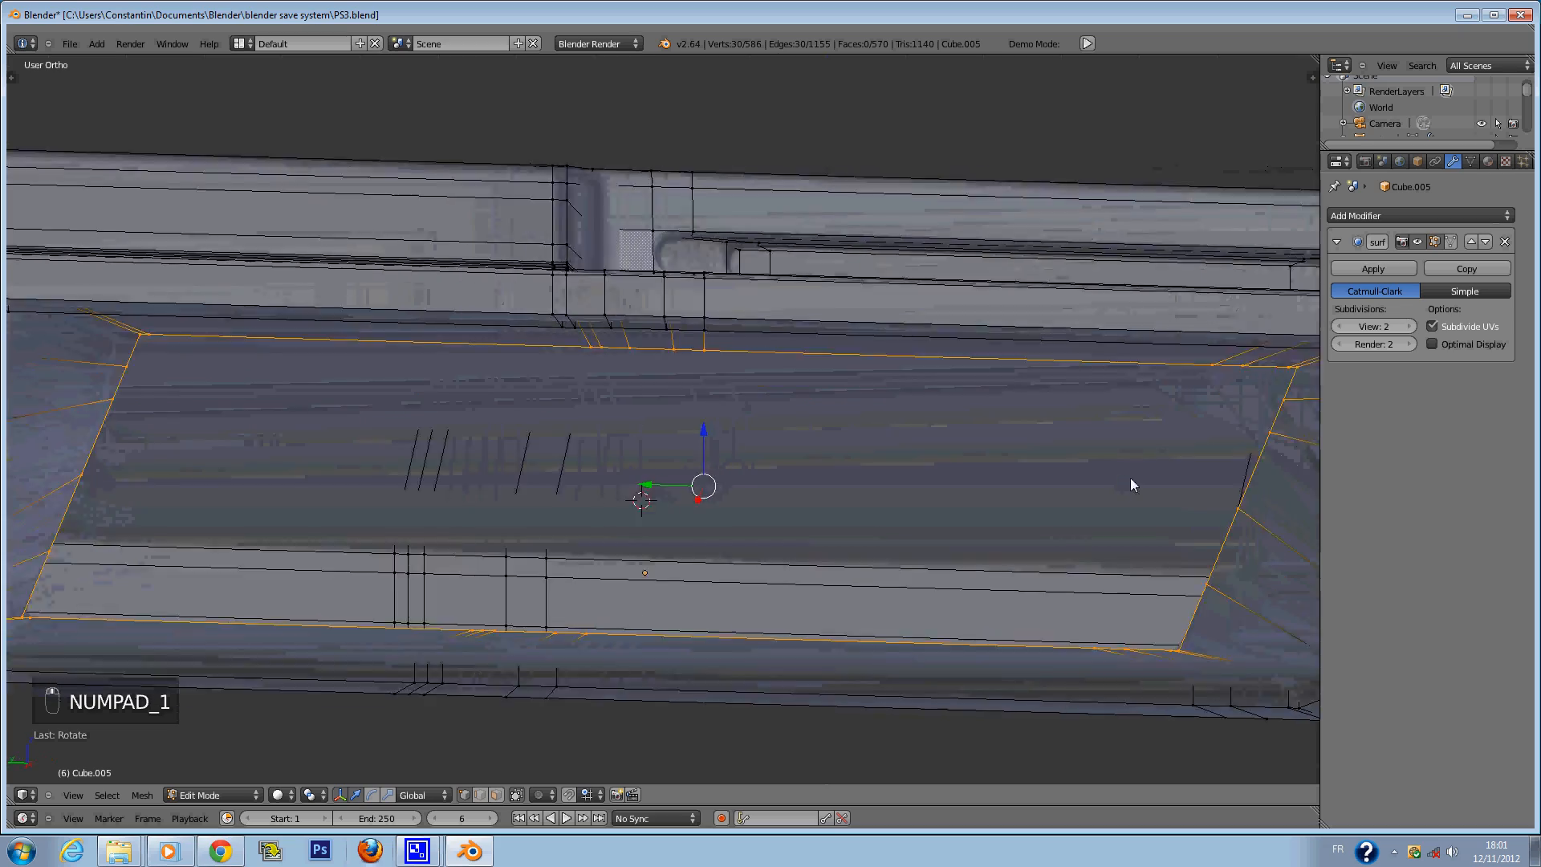
{"action": "scroll", "coordinate": [1130, 485], "scroll_direction": "down", "scroll_amount": 6}
{"action": "key", "text": "ctrl+z"}
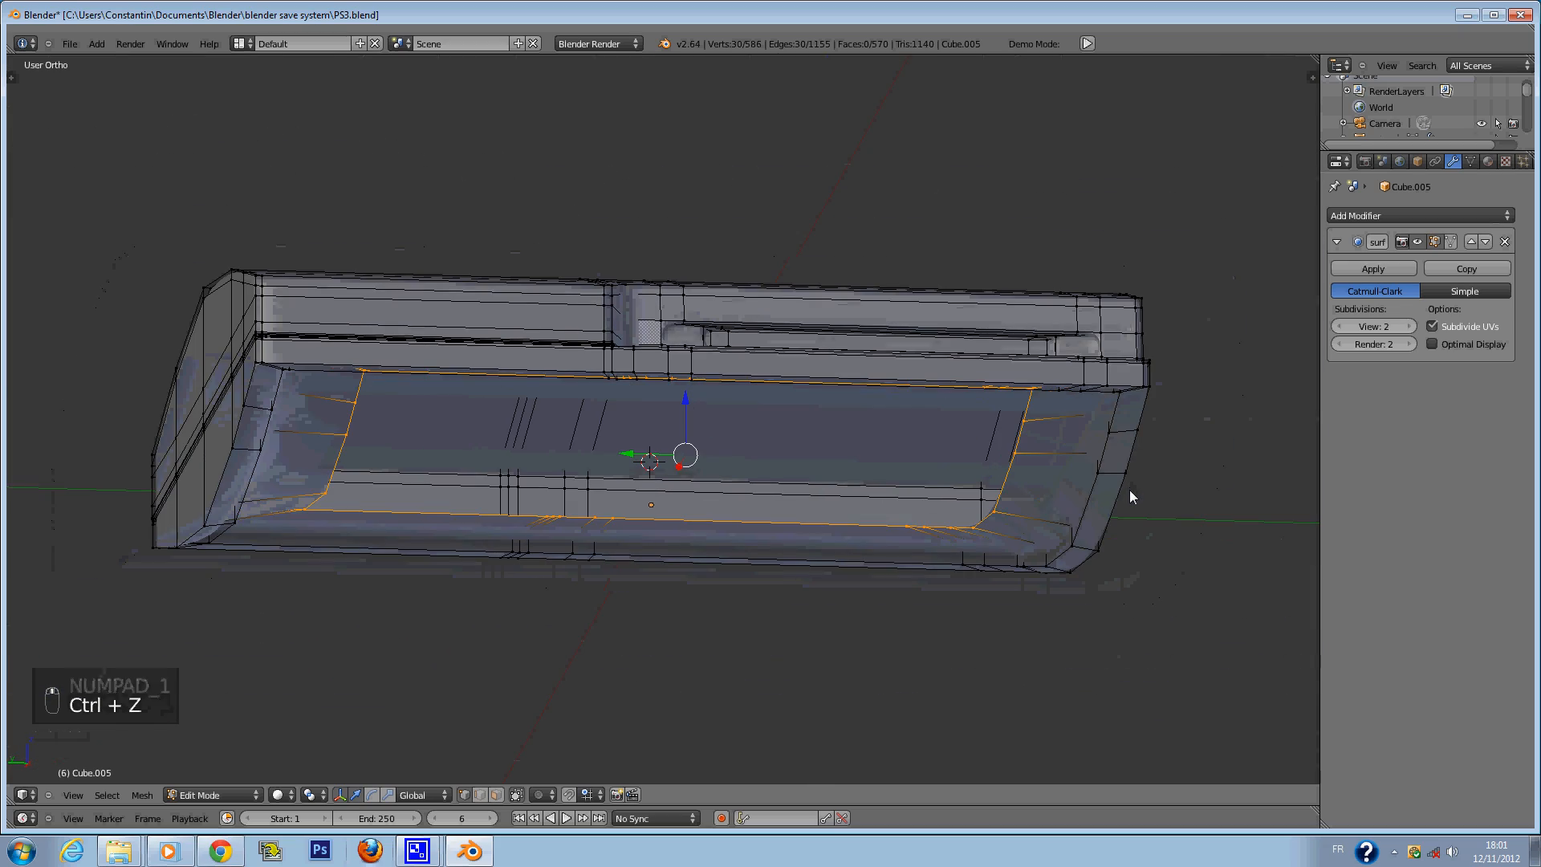
Scale the innermost ring on the underside outward by a factor of about 1.23.
{"action": "scroll", "coordinate": [1090, 503], "scroll_direction": "down", "scroll_amount": 4, "text": "ctrl"}
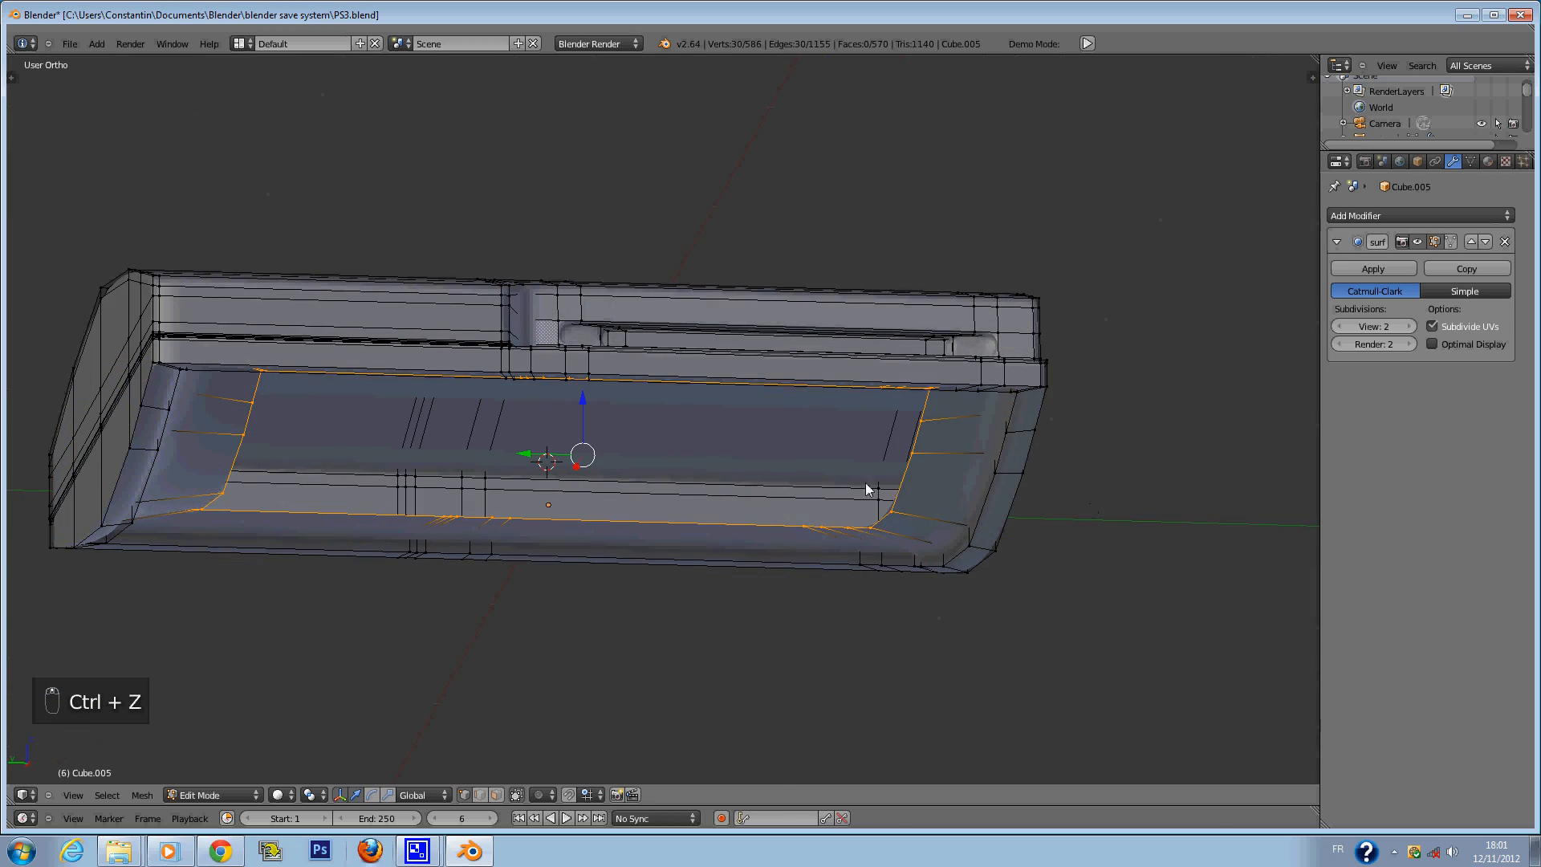
{"action": "scroll", "coordinate": [867, 489], "scroll_direction": "up", "scroll_amount": 3}
{"action": "key", "text": "s"}
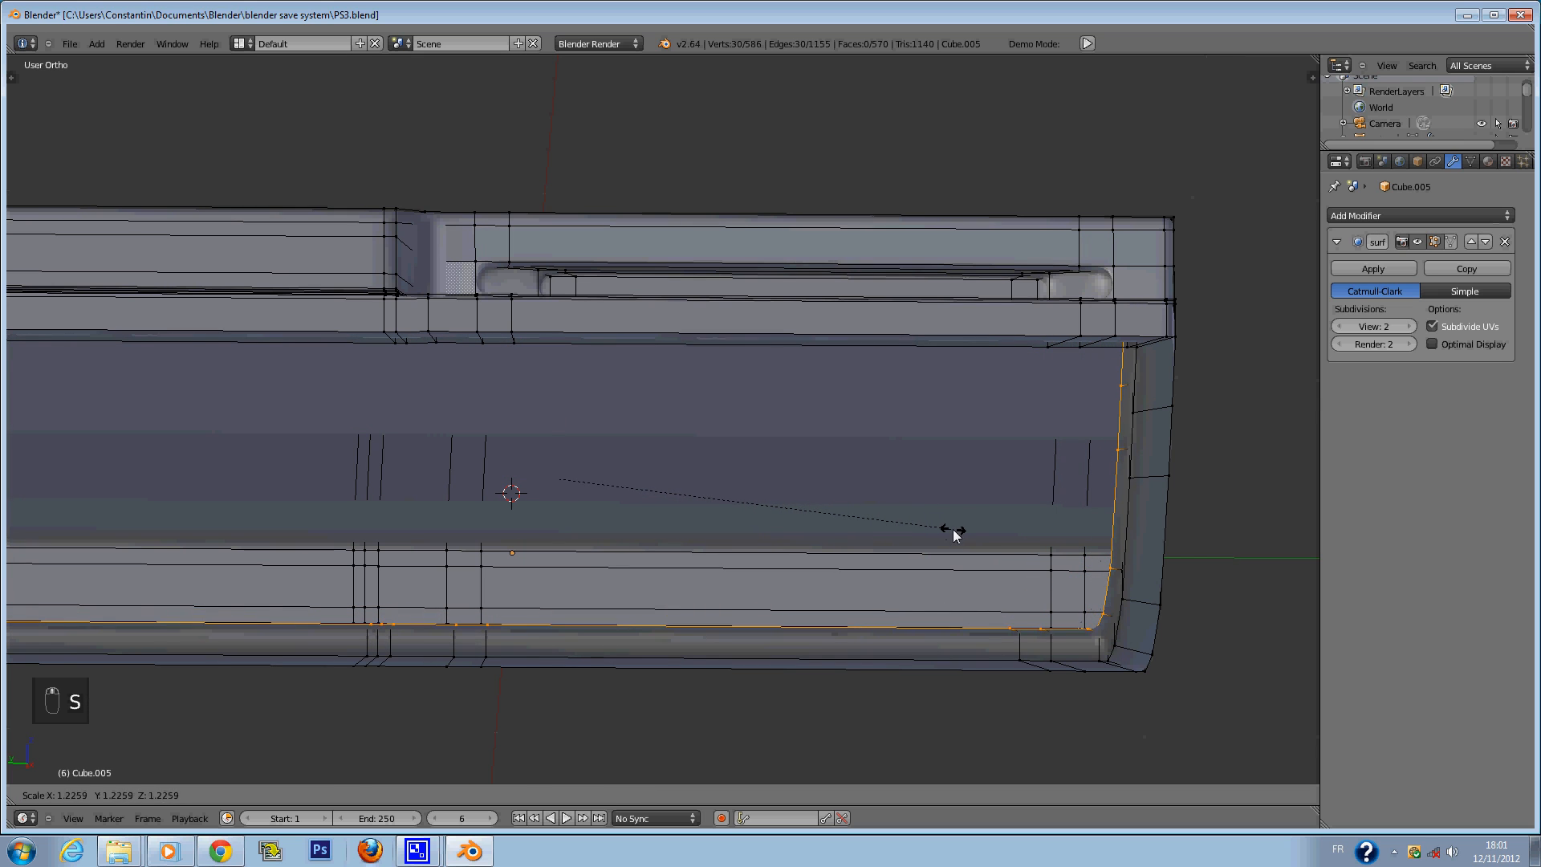
{"action": "left_click", "coordinate": [955, 530]}
Extrude the innermost ring in place, scale the new ring inward, and flatten it to 0 along Z.
{"action": "key", "text": "e"}
{"action": "right_click", "coordinate": [1260, 571]}
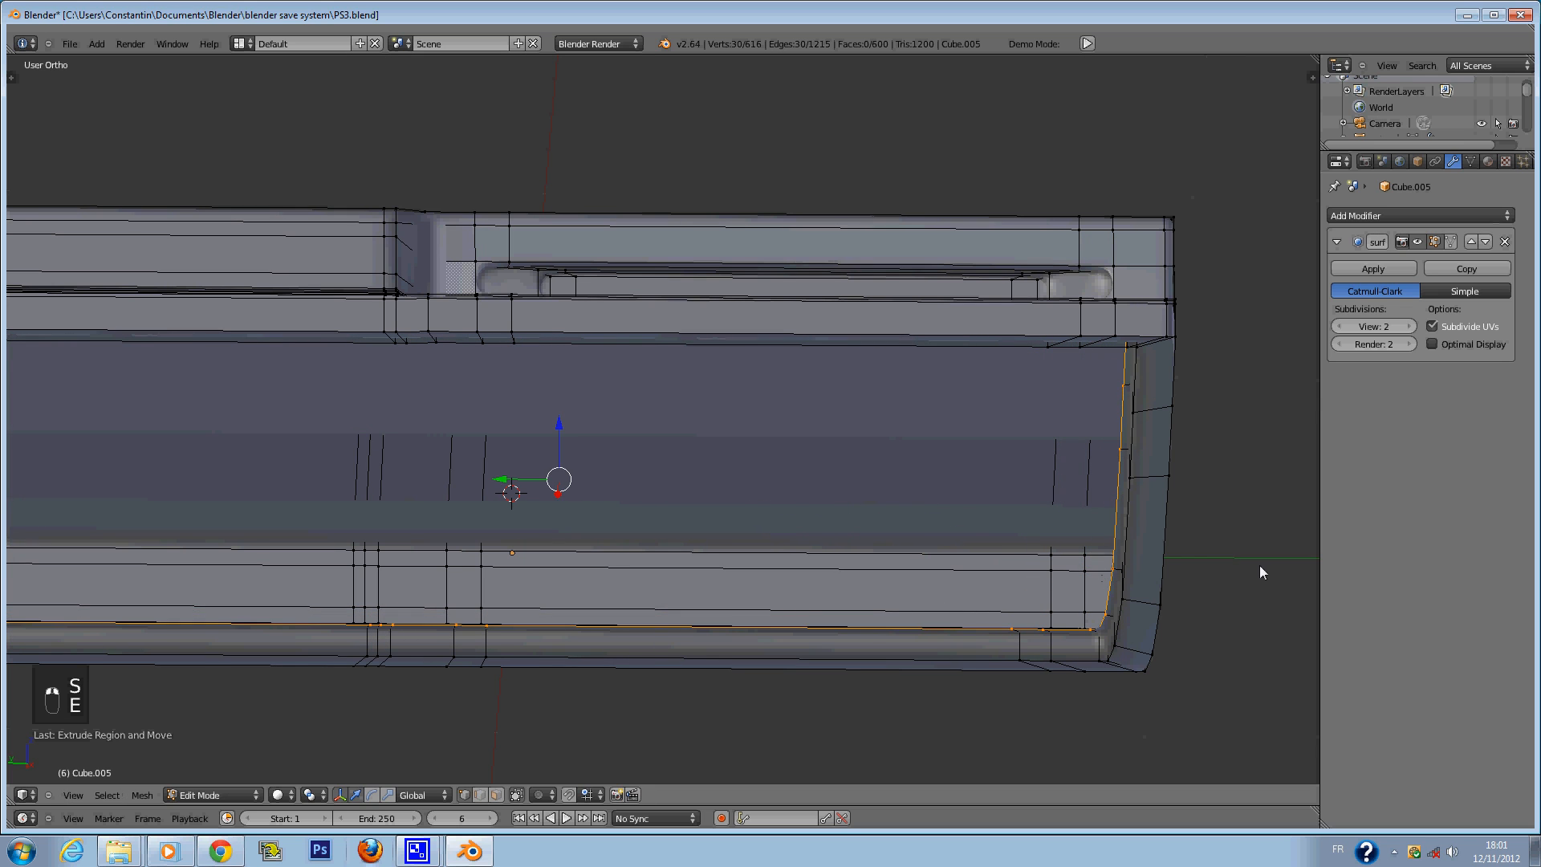
{"action": "key", "text": "s"}
{"action": "left_click", "coordinate": [1090, 552]}
{"action": "key", "text": "r"}
{"action": "key", "text": "s"}
{"action": "key", "text": "z"}
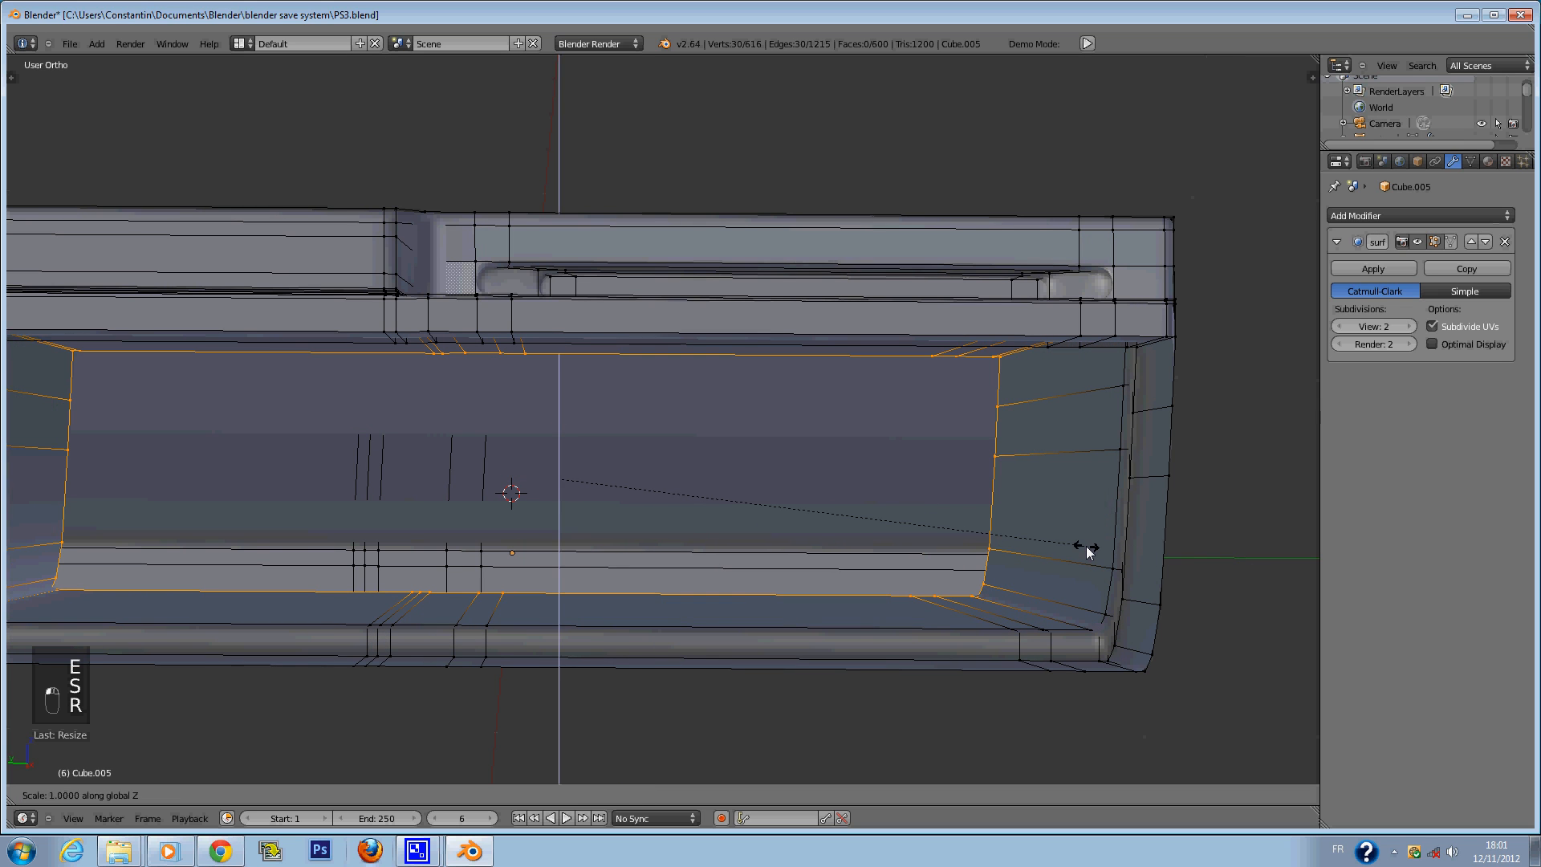
{"action": "key", "text": "0"}
{"action": "left_click", "coordinate": [1087, 546]}
View the smoothed underside in object mode and save the file over PS3.blend.
{"action": "middle_click_drag", "start_coordinate": [936, 525], "coordinate": [874, 493]}
{"action": "key", "text": "Tab"}
{"action": "key", "text": "ctrl+s"}
{"action": "left_click", "coordinate": [803, 536]}
{"action": "key", "text": "Tab"}
{"action": "key", "text": "Tab"}
{"action": "key", "text": "ctrl+s"}
{"action": "left_click", "coordinate": [681, 461]}
{"action": "key", "text": "ctrl+s"}
Show the body from the front in wireframe, deselect it, and save over PS3.blend again.
{"action": "key", "text": "KP_1"}
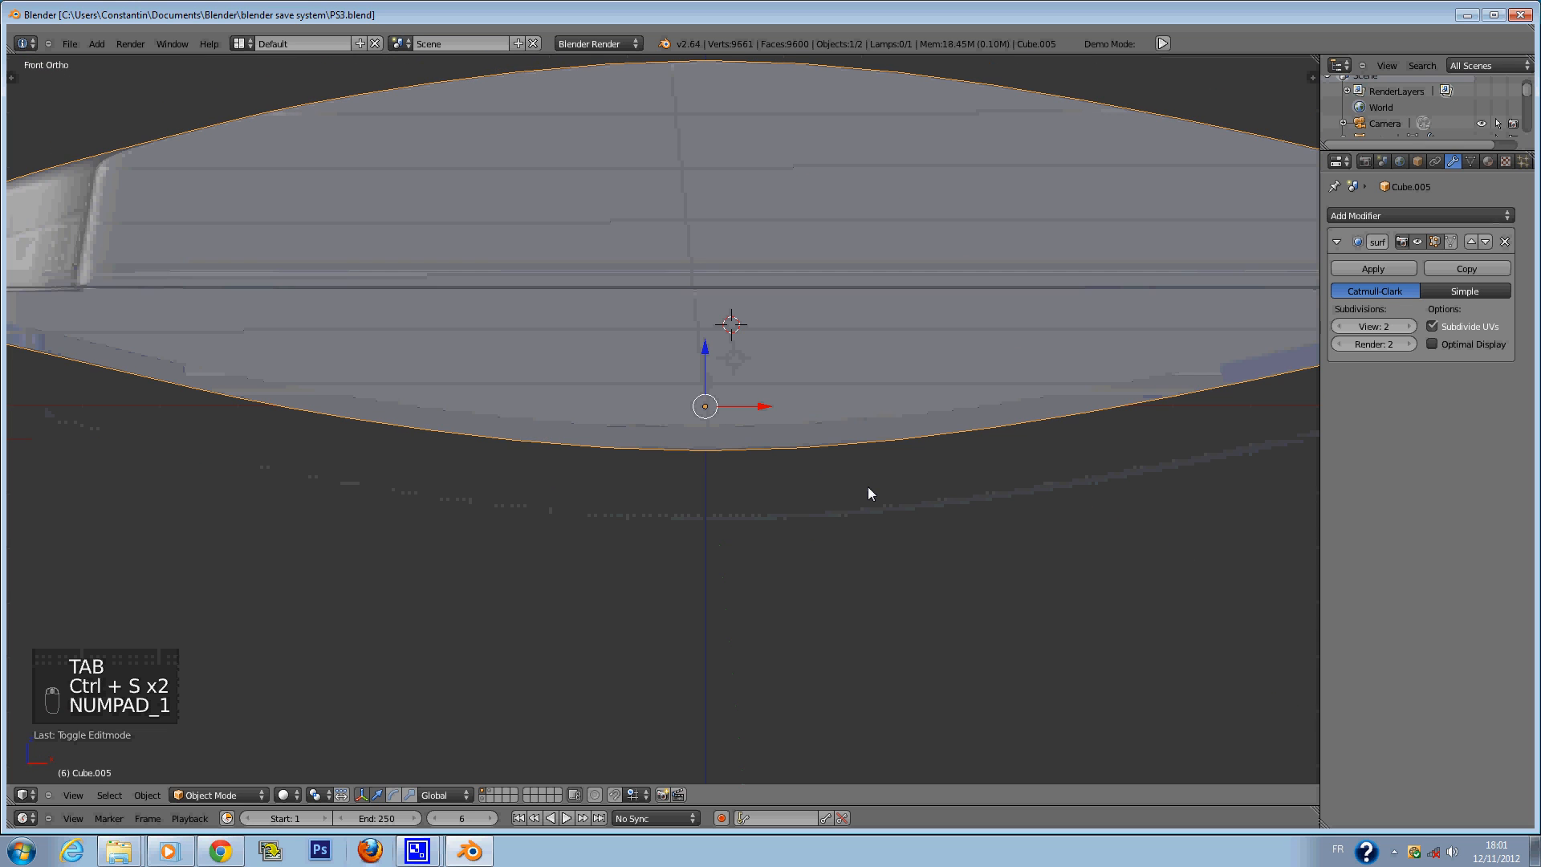
{"action": "key", "text": "z"}
{"action": "key", "text": "ctrl+s"}
{"action": "key", "text": "z"}
{"action": "key", "text": "ctrl+s"}
{"action": "key", "text": "z"}
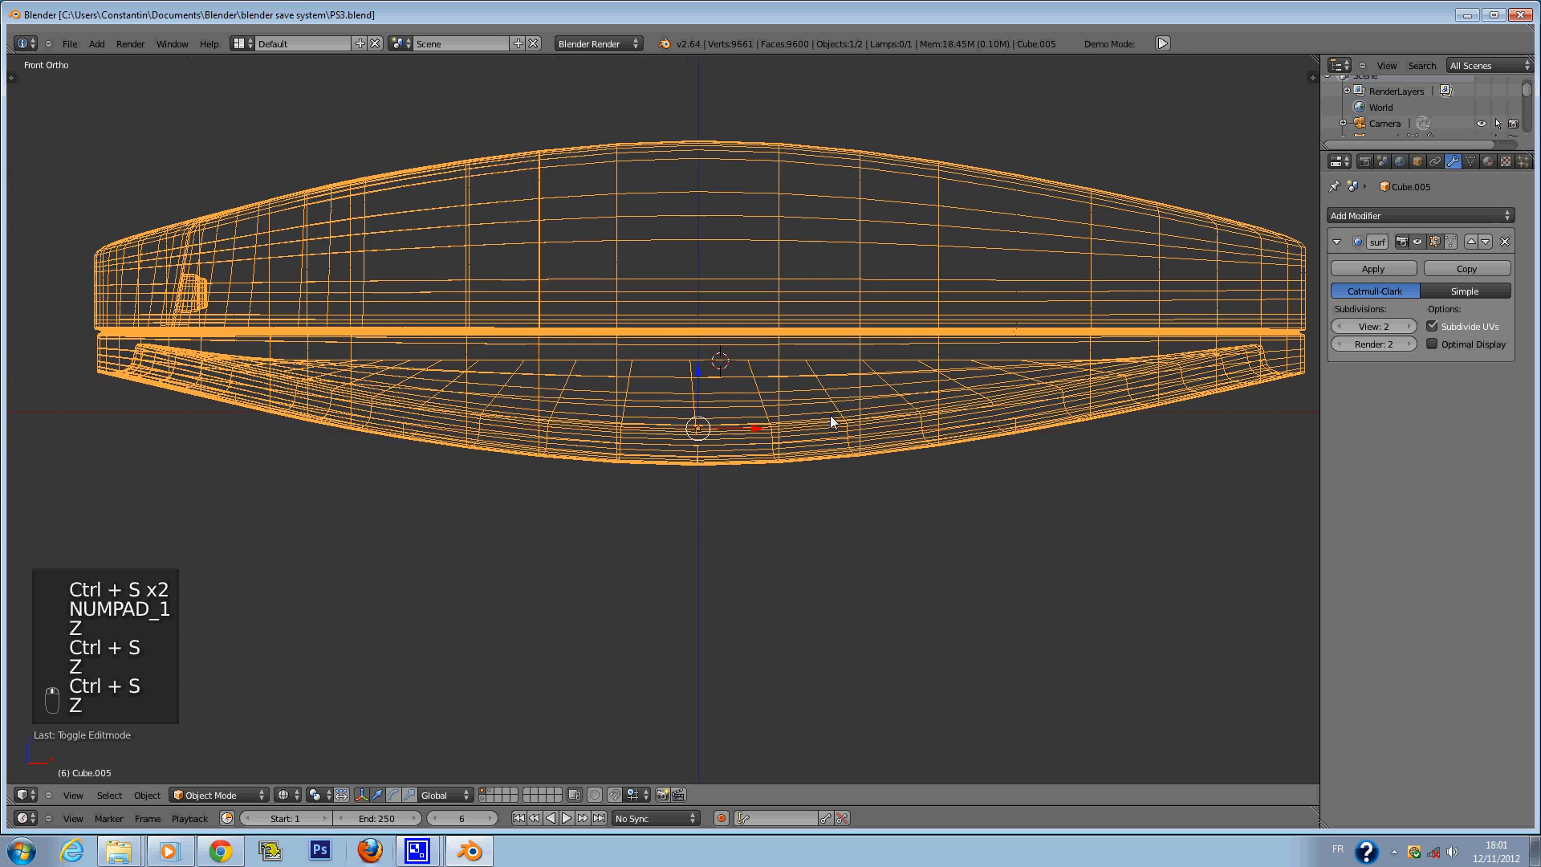
{"action": "key", "text": "a"}
{"action": "key", "text": "ctrl+s"}
{"action": "left_click", "coordinate": [830, 416]}
{"action": "scroll", "coordinate": [708, 427], "scroll_direction": "down", "scroll_amount": 1}
{"action": "key", "text": "ctrl+s"}
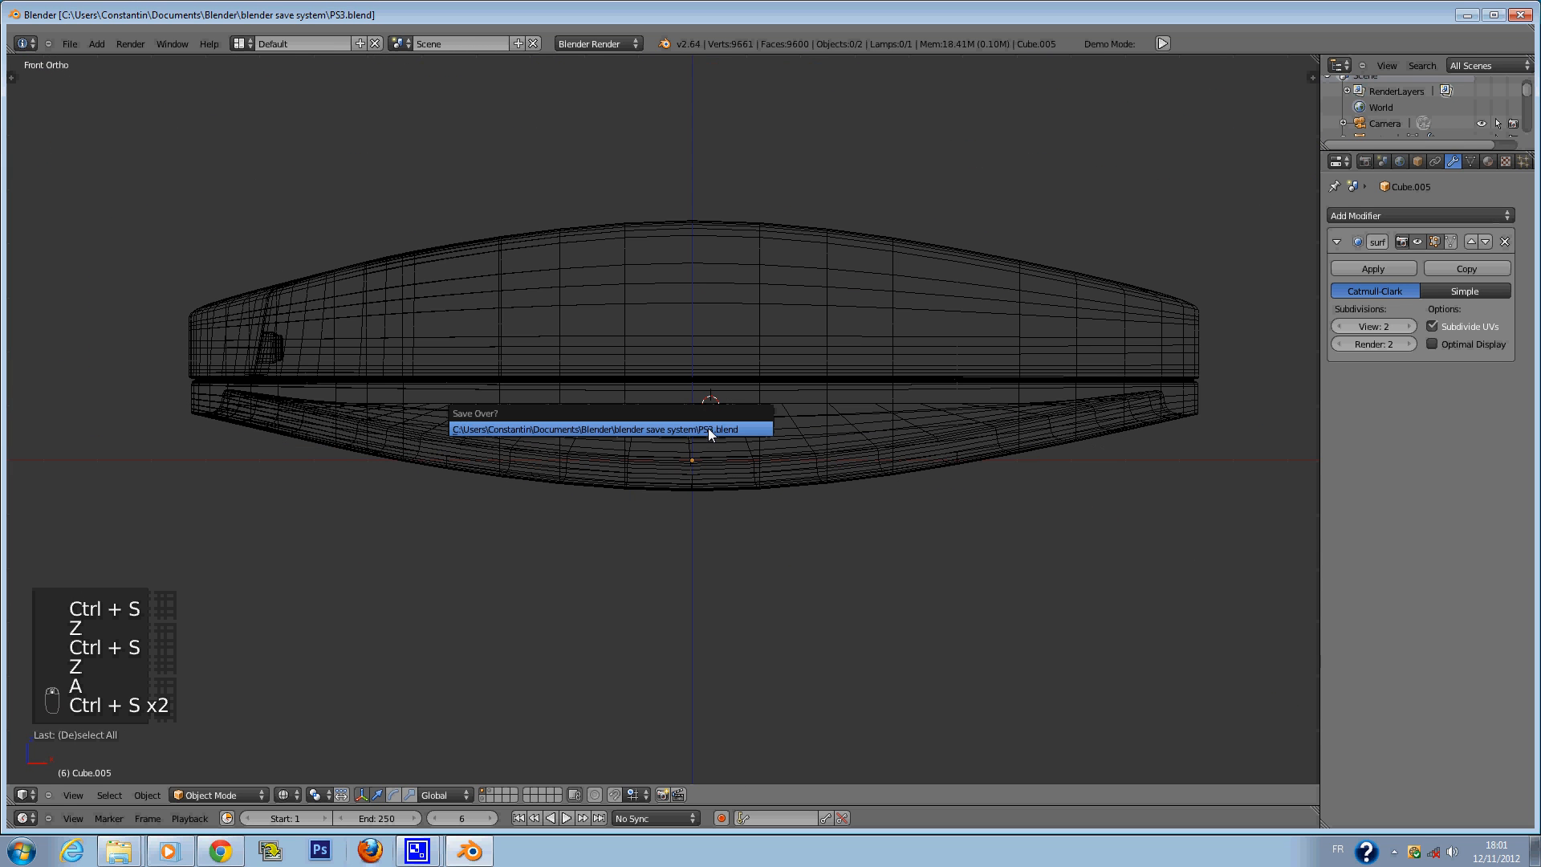
{"action": "left_click", "coordinate": [708, 427]}
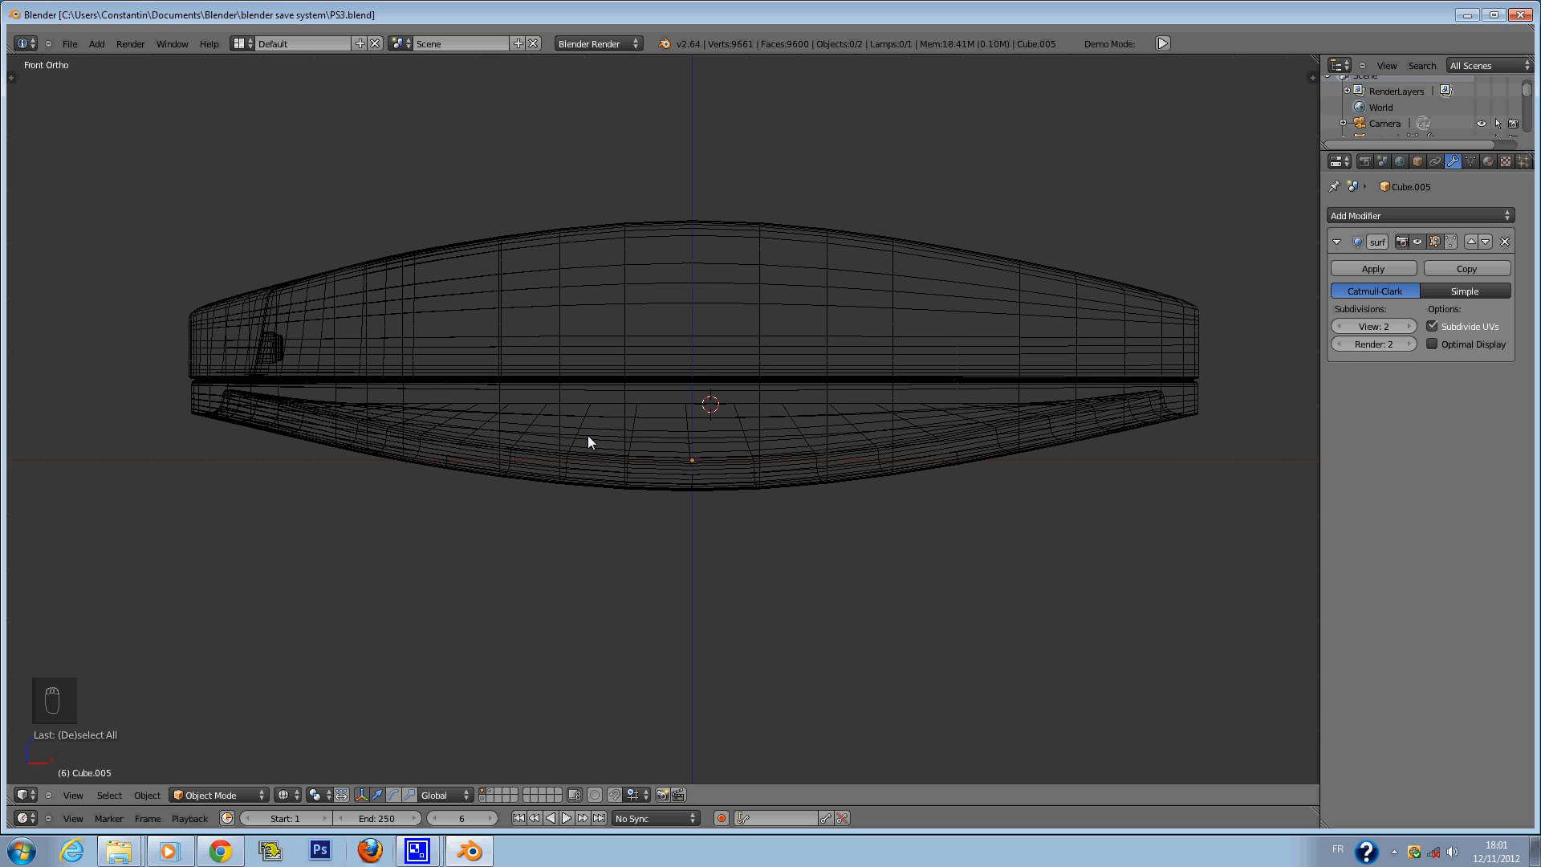
Select the body and display its recessed side in left orthographic view with solid shading.
{"action": "right_click", "coordinate": [1177, 306]}
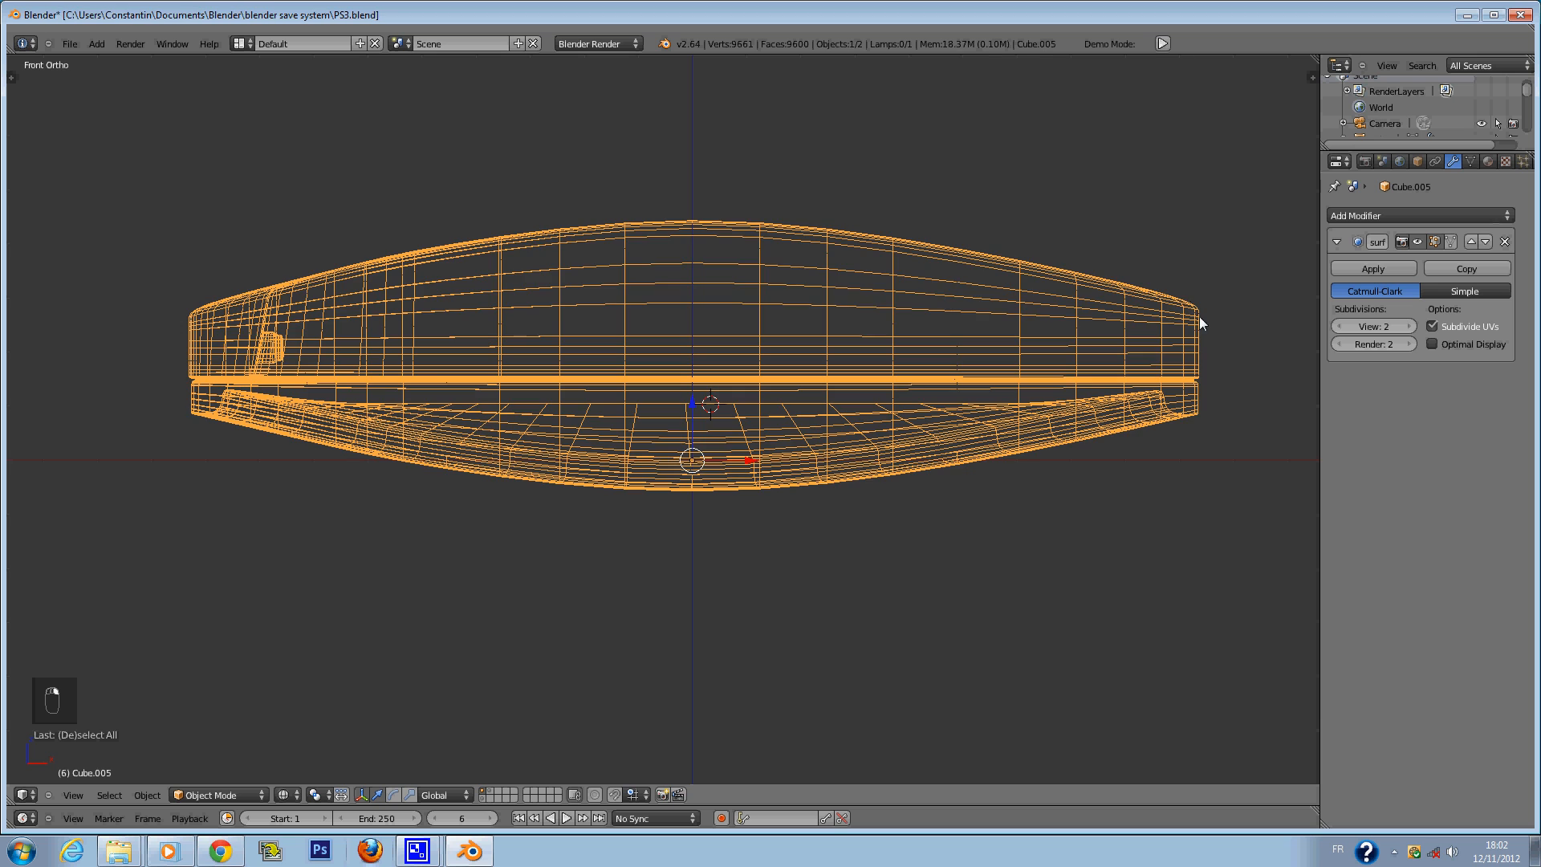
{"action": "key", "text": "ctrl+KP_3"}
{"action": "key", "text": "z"}
{"action": "scroll", "coordinate": [965, 416], "scroll_direction": "down", "scroll_amount": 2}
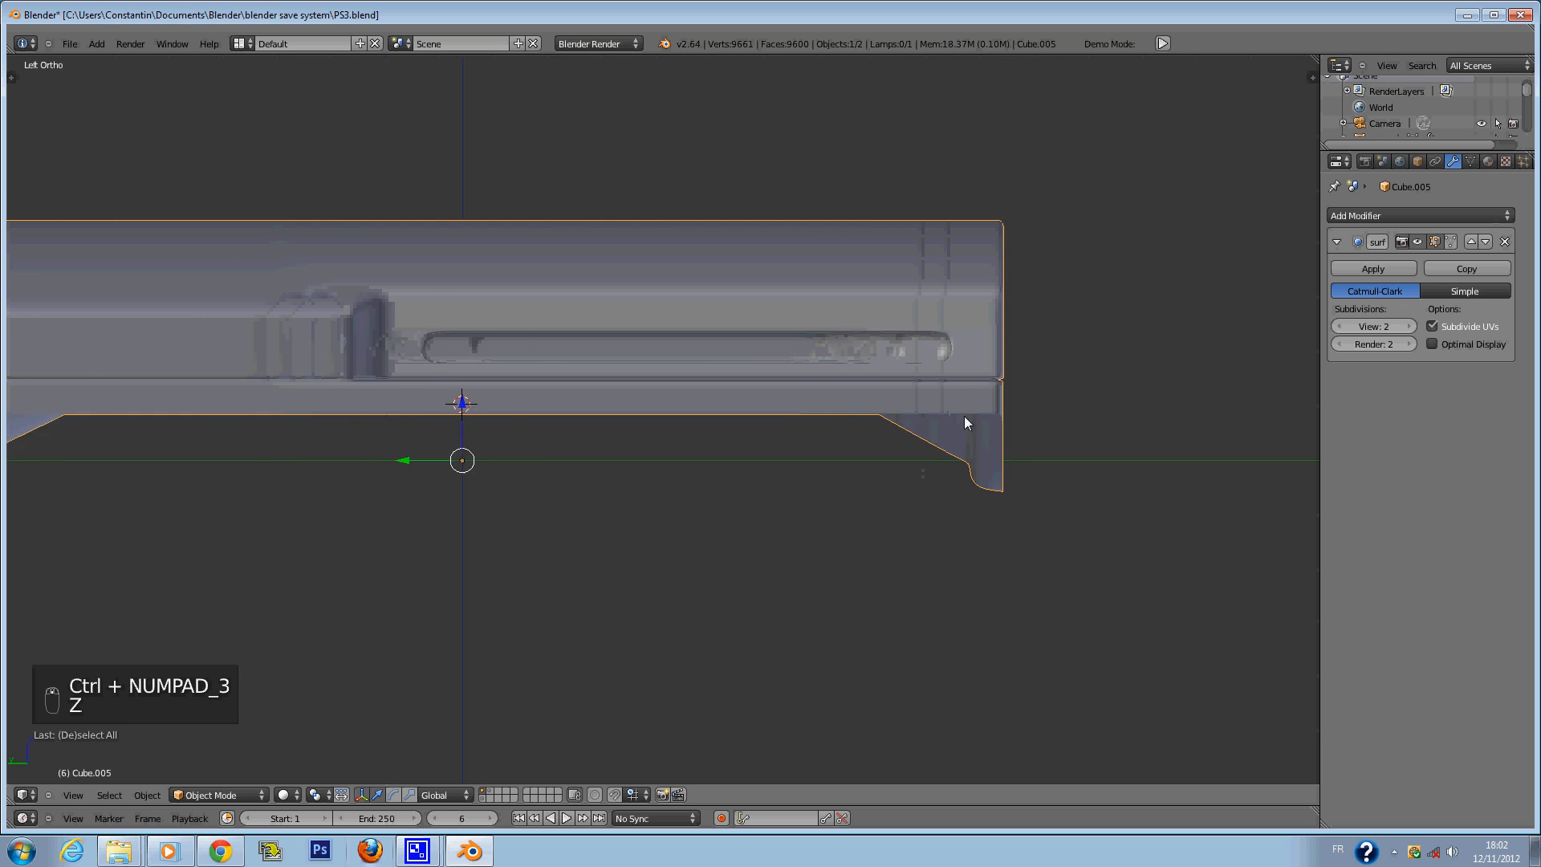
Show the selected body in front orthographic view with wireframe shading.
{"action": "key", "text": "KP_1"}
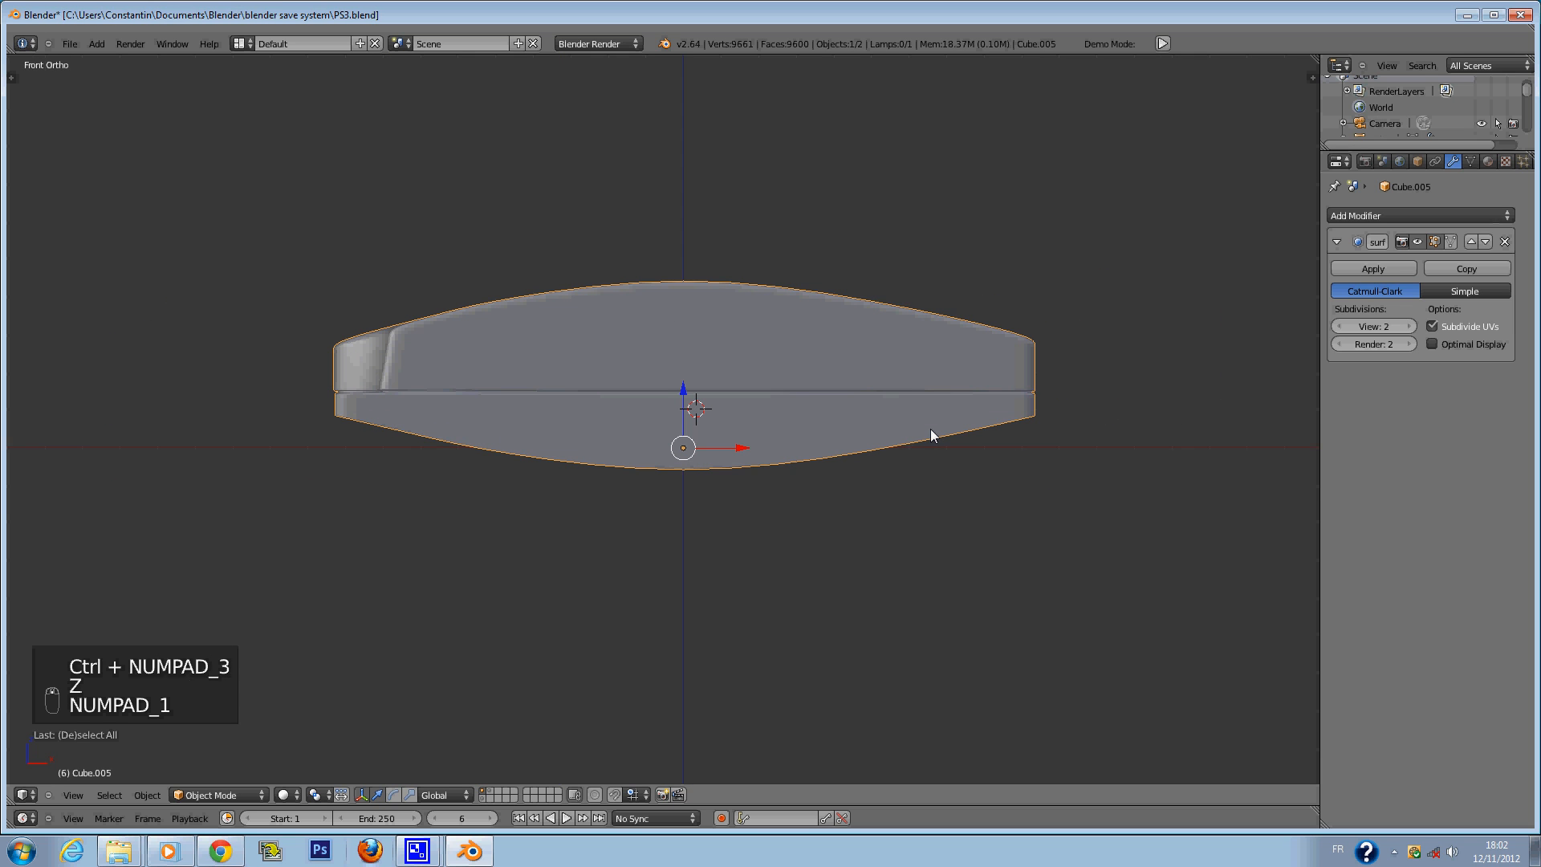
{"action": "key", "text": "KP_1"}
{"action": "key", "text": "z"}
{"action": "mouse_move", "coordinate": [712, 429]}
{"action": "middle_mouse_down", "text": "shift"}
{"action": "mouse_move", "coordinate": [661, 429]}
{"action": "mouse_move", "coordinate": [879, 451]}
{"action": "mouse_move", "coordinate": [889, 416]}
{"action": "mouse_move", "coordinate": [801, 387]}
{"action": "mouse_move", "coordinate": [806, 407]}
{"action": "mouse_move", "coordinate": [757, 436]}
{"action": "mouse_move", "coordinate": [609, 402]}
{"action": "mouse_move", "coordinate": [639, 532]}
{"action": "mouse_move", "coordinate": [820, 459]}
{"action": "mouse_move", "coordinate": [806, 459]}
{"action": "middle_mouse_up", "text": "shift"}
{"action": "key", "text": "a"}
{"action": "key", "text": "ctrl+s"}
{"action": "right_click", "coordinate": [678, 388]}
{"action": "key", "text": "z"}
{"action": "key", "text": "KP_1"}
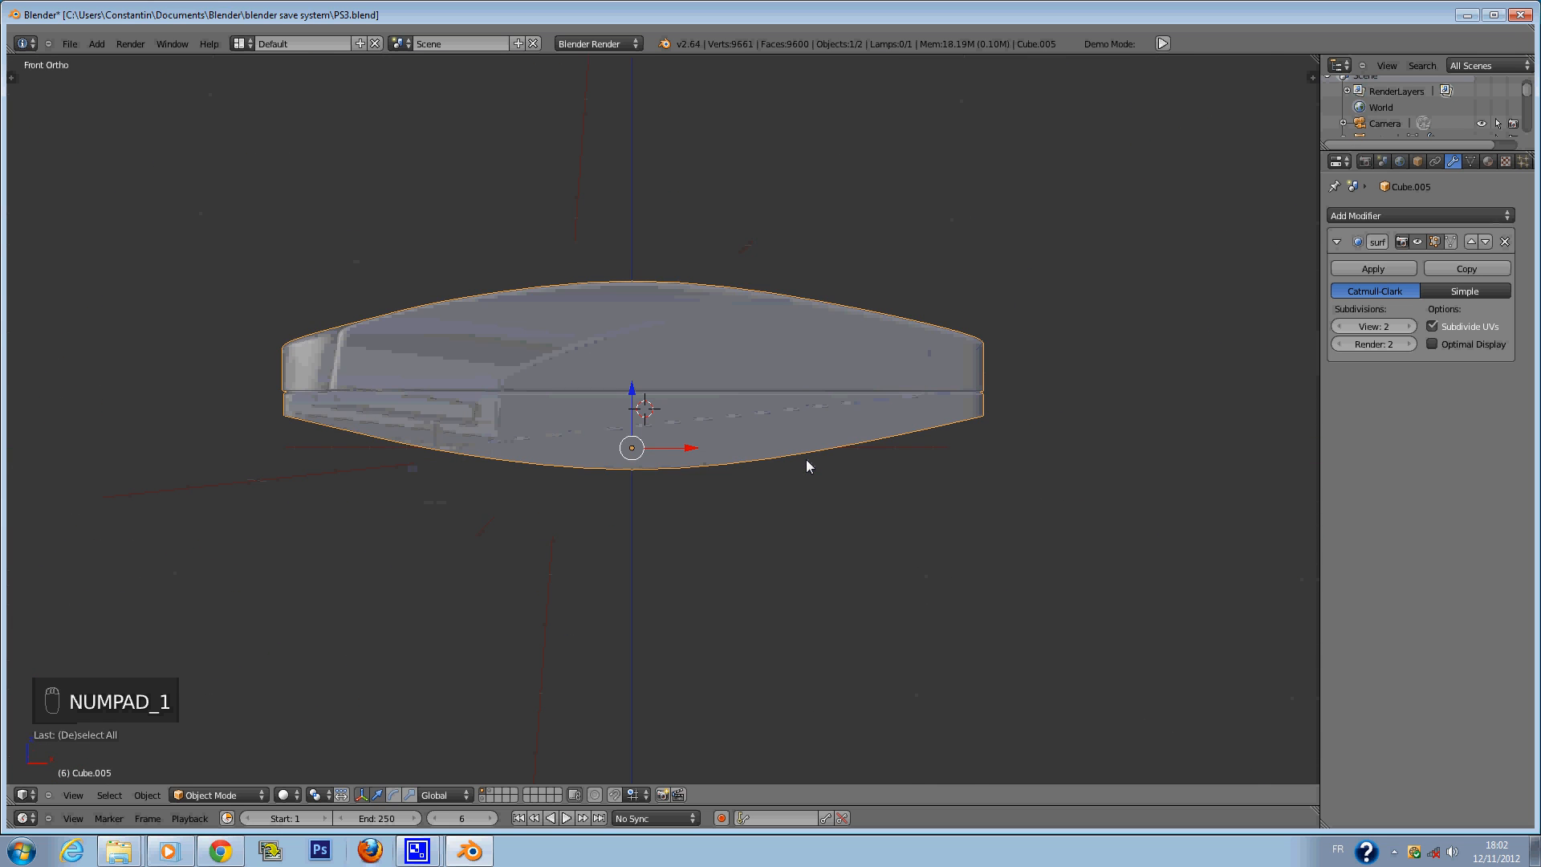
{"action": "key", "text": "z"}
Reset the 3D cursor to the scene origin, then add a cube there scaled to about a third of the body's width.
{"action": "key", "text": "shift+a"}
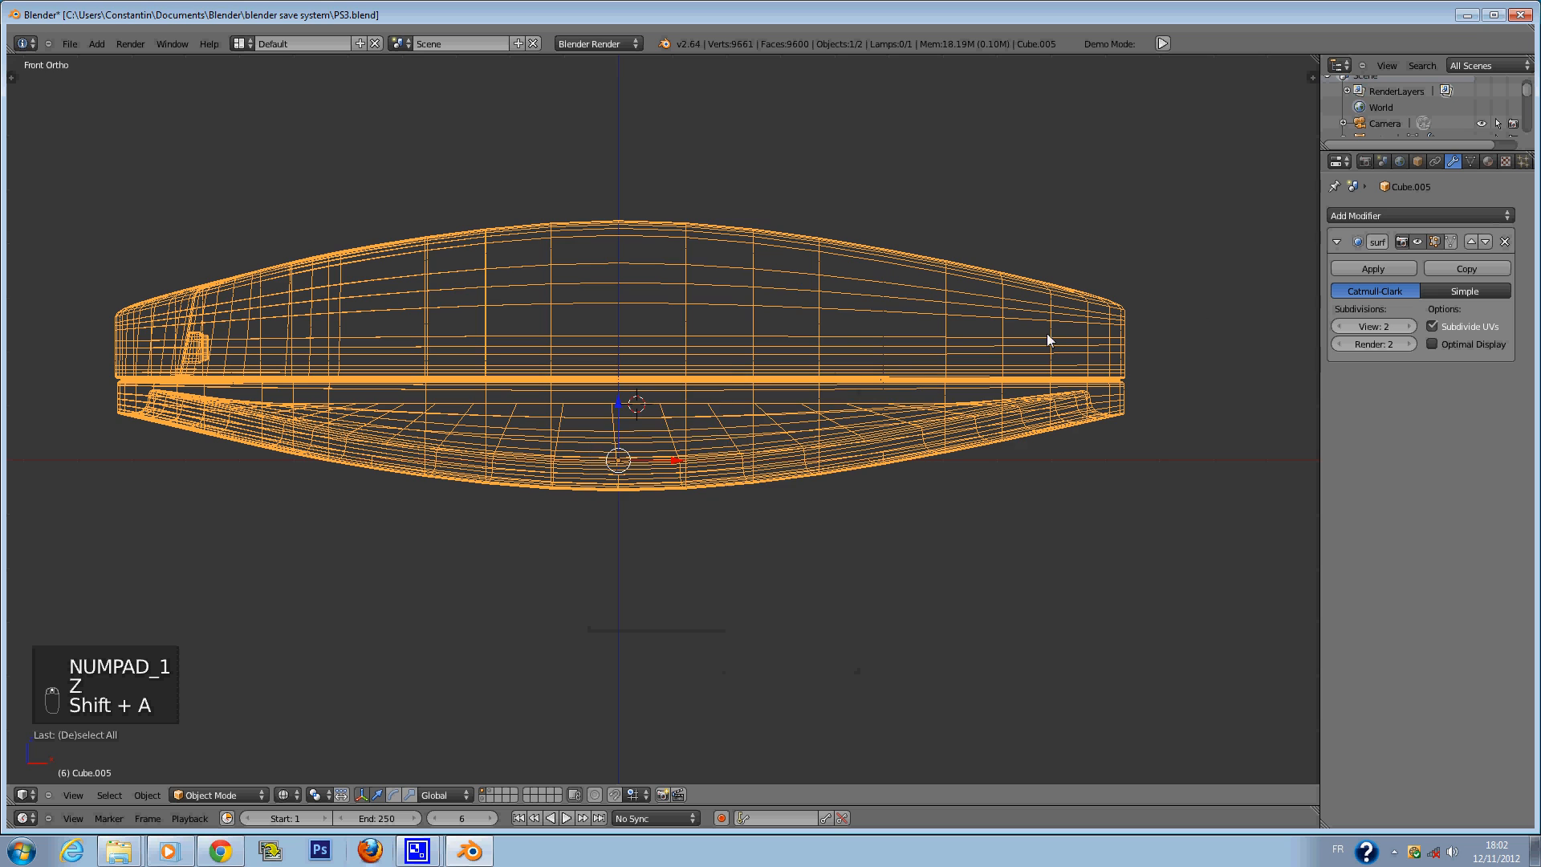
{"action": "scroll", "coordinate": [623, 447], "scroll_direction": "up", "scroll_amount": 1}
{"action": "key", "text": "shift+c"}
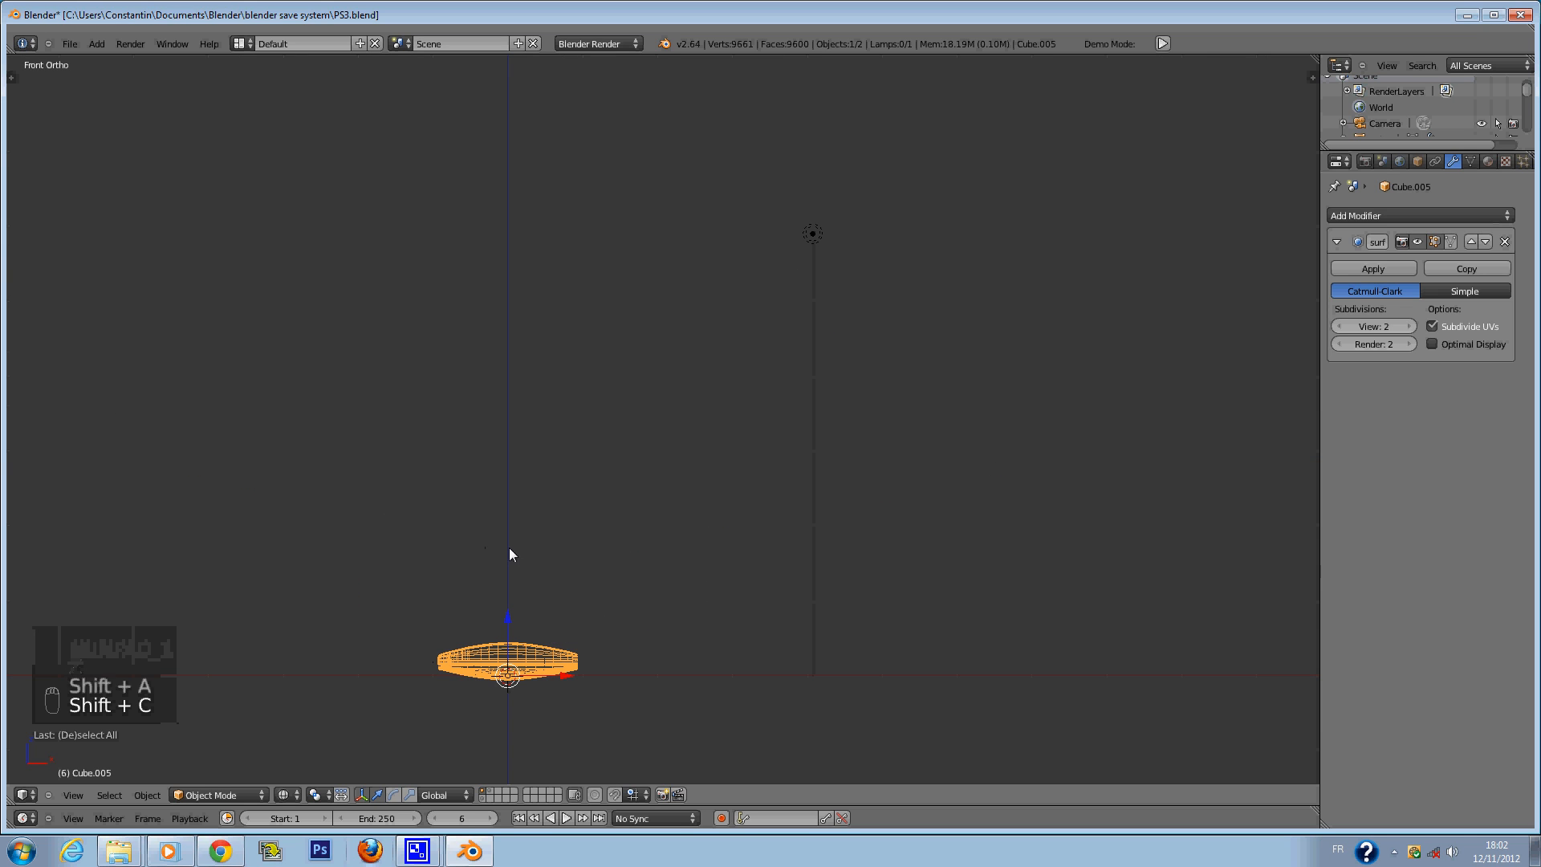
{"action": "key", "text": "KP_Decimal"}
{"action": "key", "text": "shift+a"}
{"action": "mouse_move", "coordinate": [690, 448]}
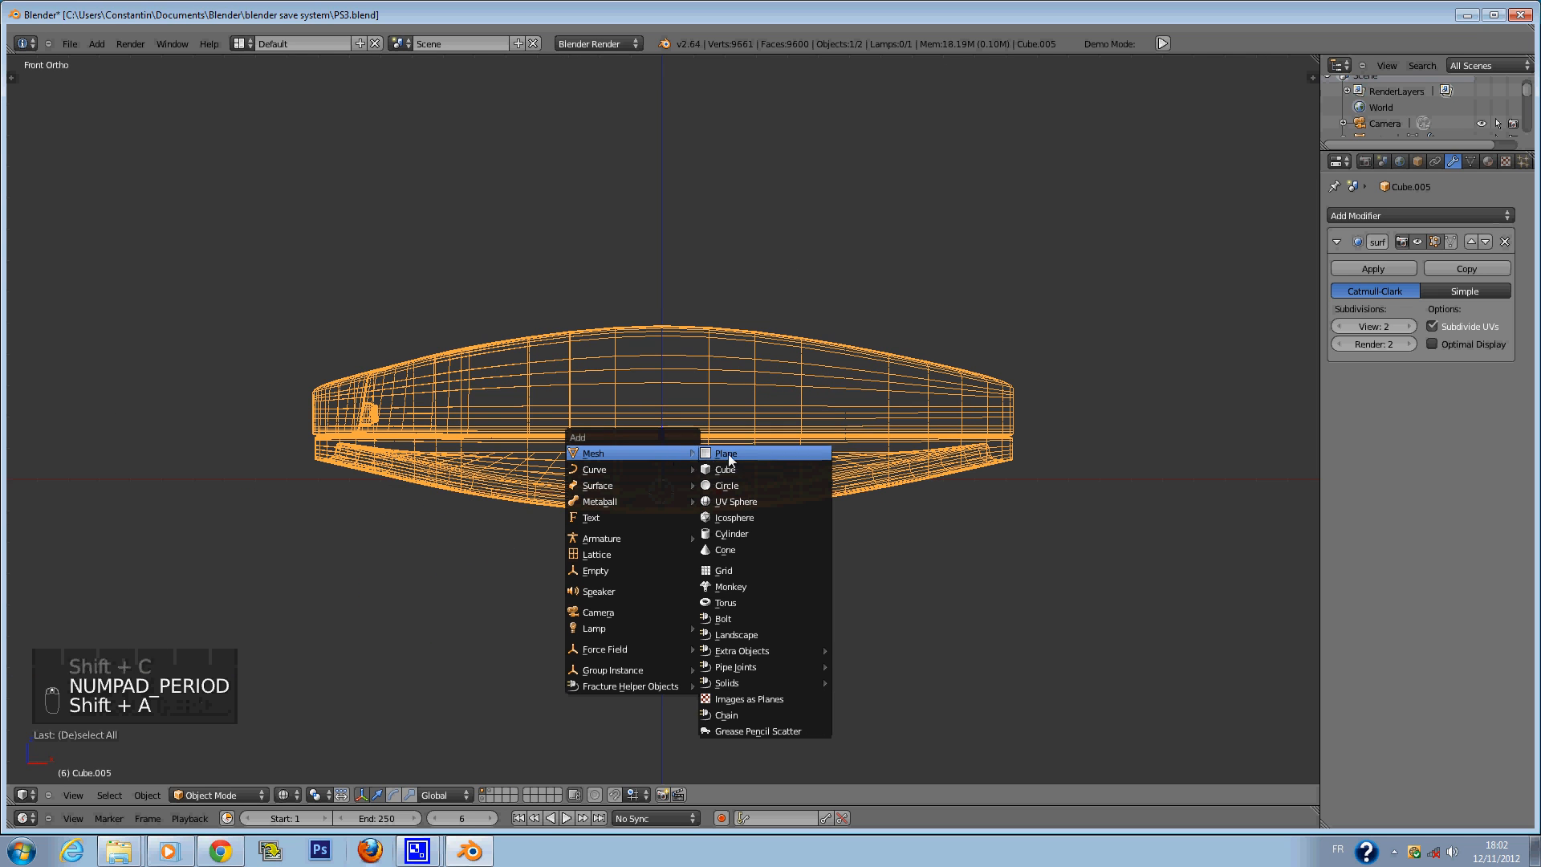
{"action": "left_click", "coordinate": [750, 477]}
{"action": "key", "text": "s"}
{"action": "left_click", "coordinate": [600, 524]}
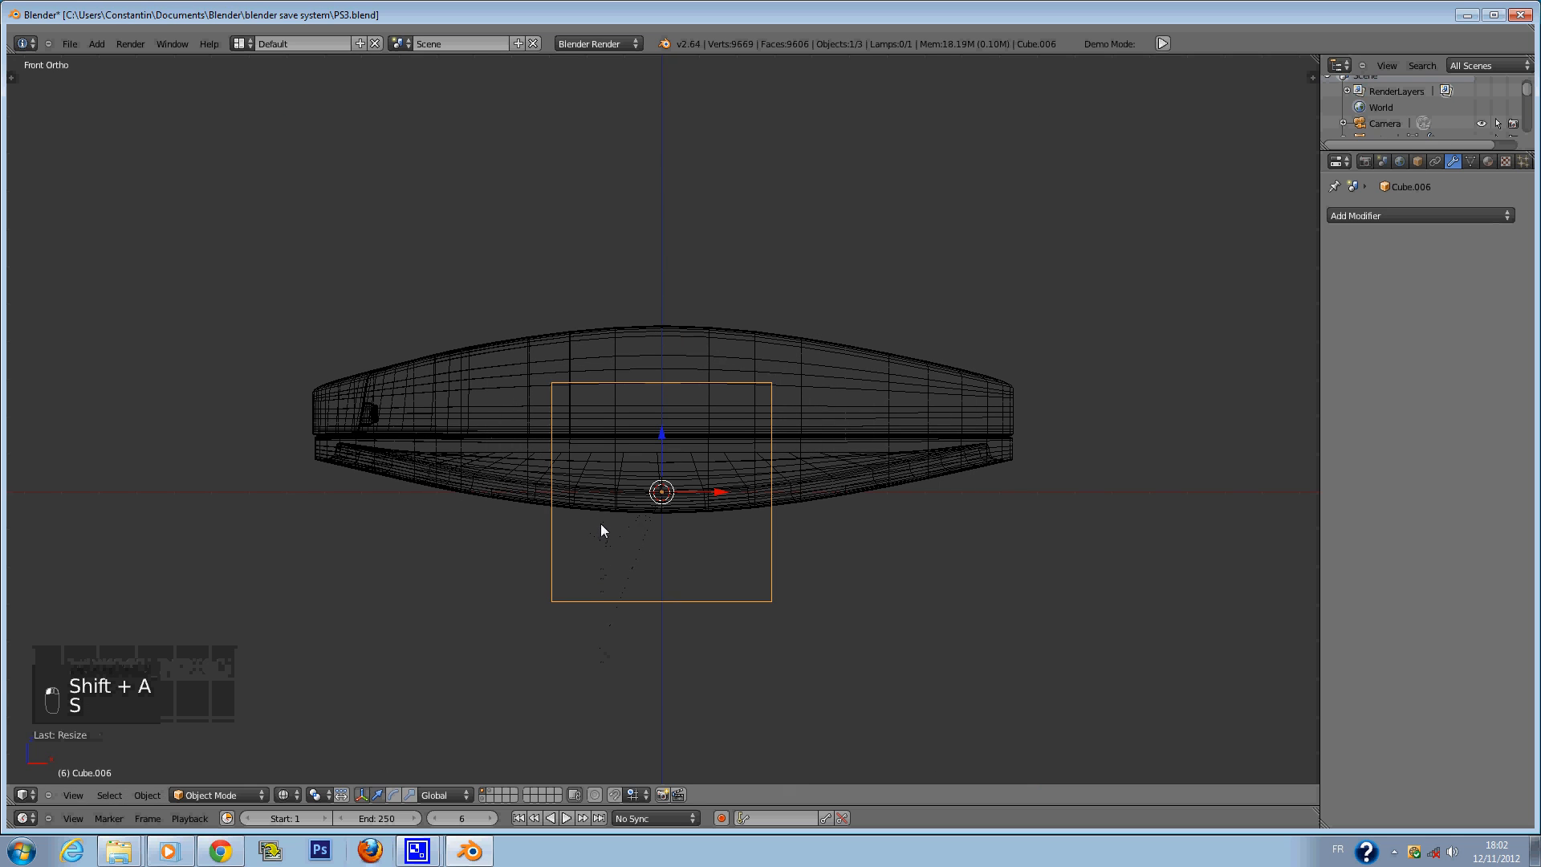
Scale the cube along X and Y to match the rectangular inner opening of the body's underside.
{"action": "key", "text": "s"}
{"action": "key", "text": "x"}
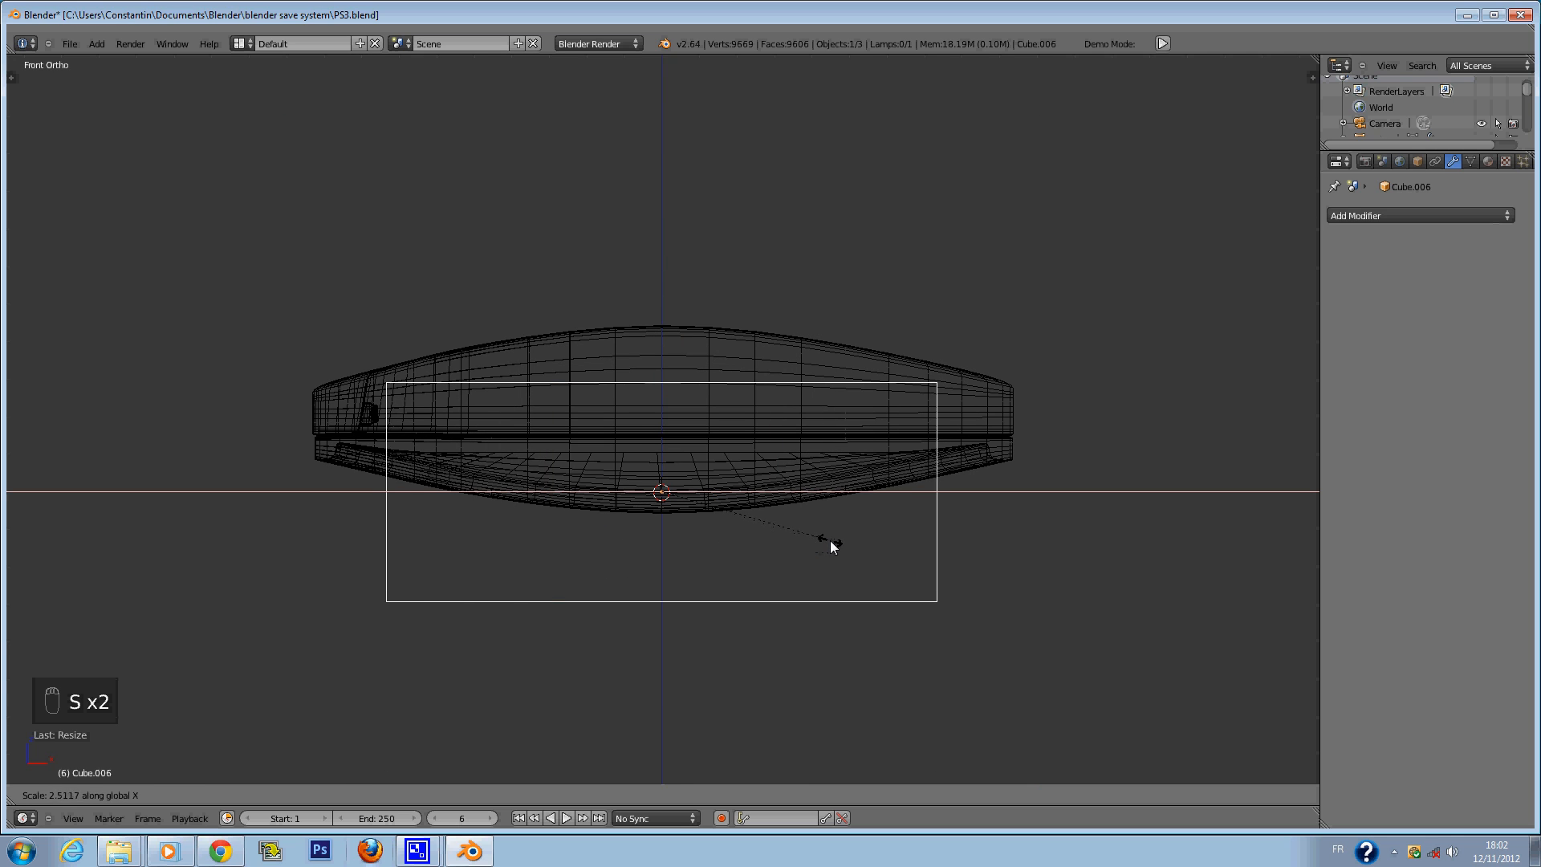
{"action": "left_click", "coordinate": [840, 544]}
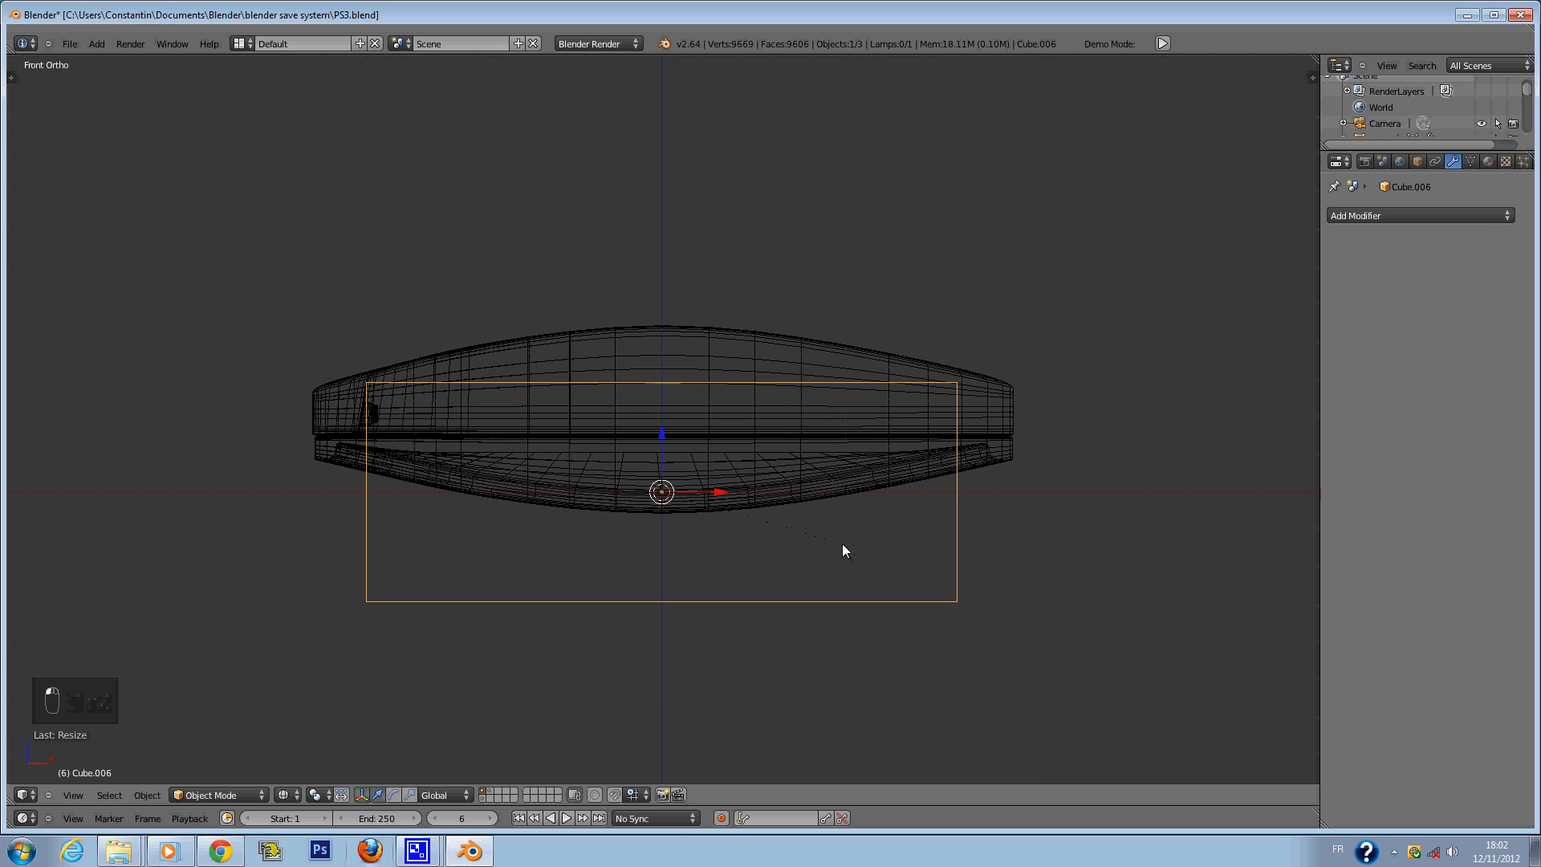
{"action": "key", "text": "KP_7"}
{"action": "key", "text": "z"}
{"action": "key", "text": "z"}
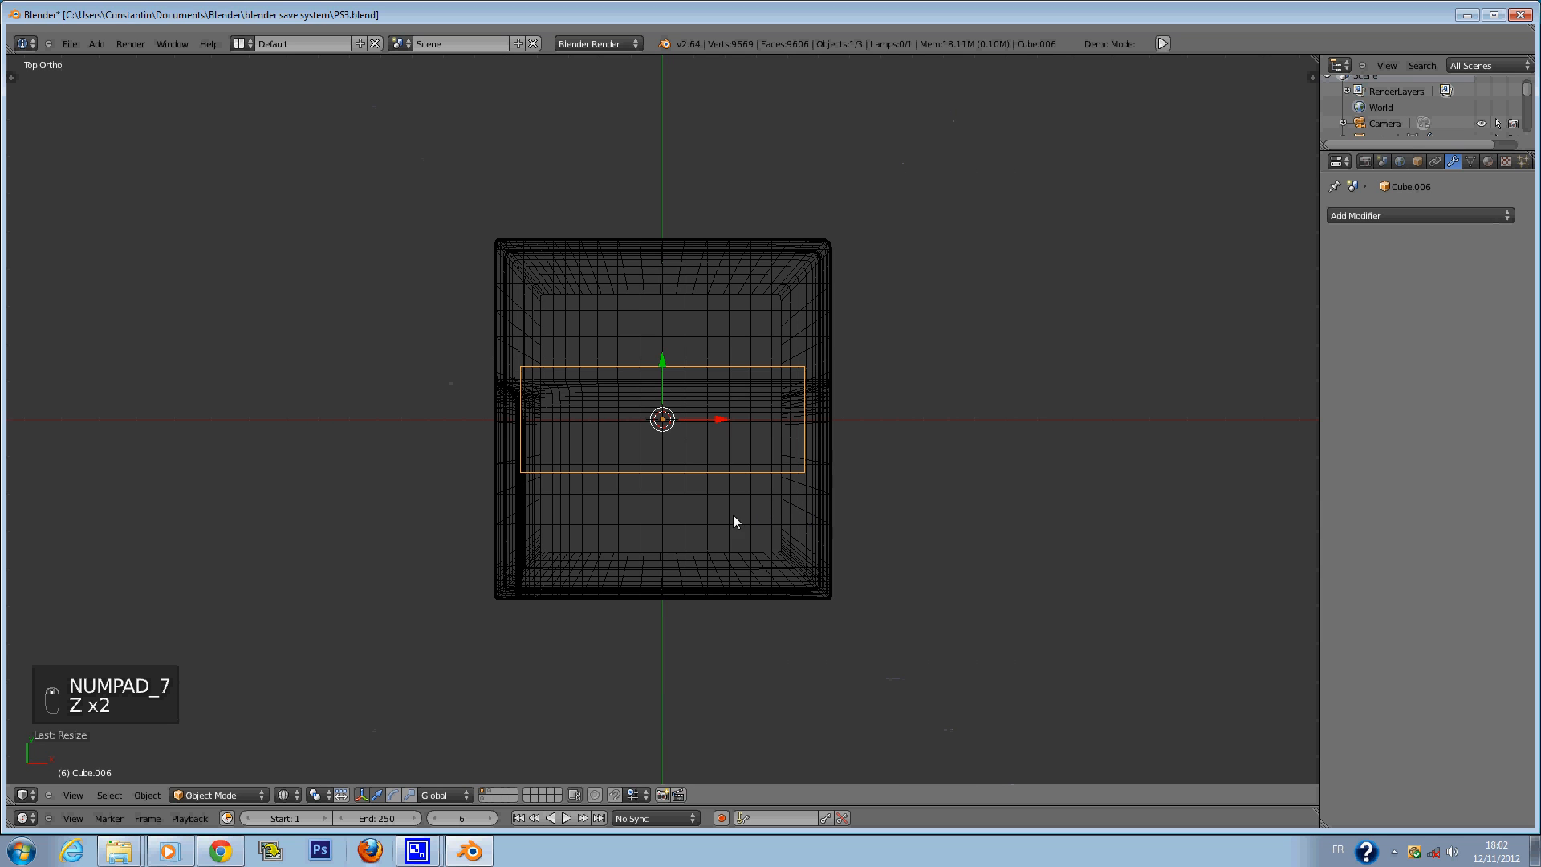
{"action": "key", "text": "s"}
{"action": "key", "text": "y"}
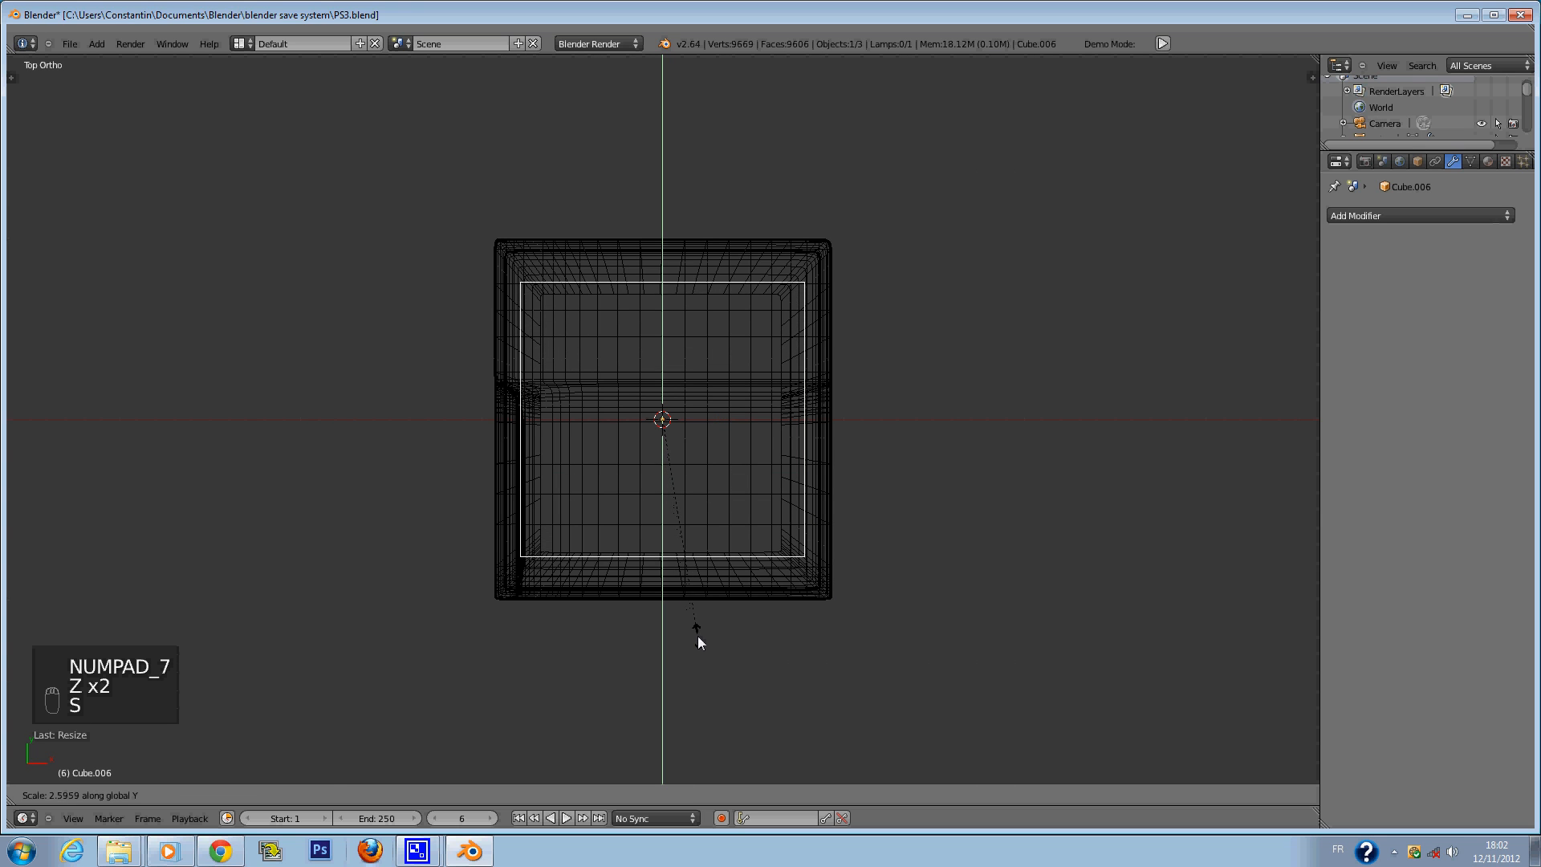
{"action": "left_click", "coordinate": [703, 619]}
{"action": "key", "text": "s"}
{"action": "key", "text": "x"}
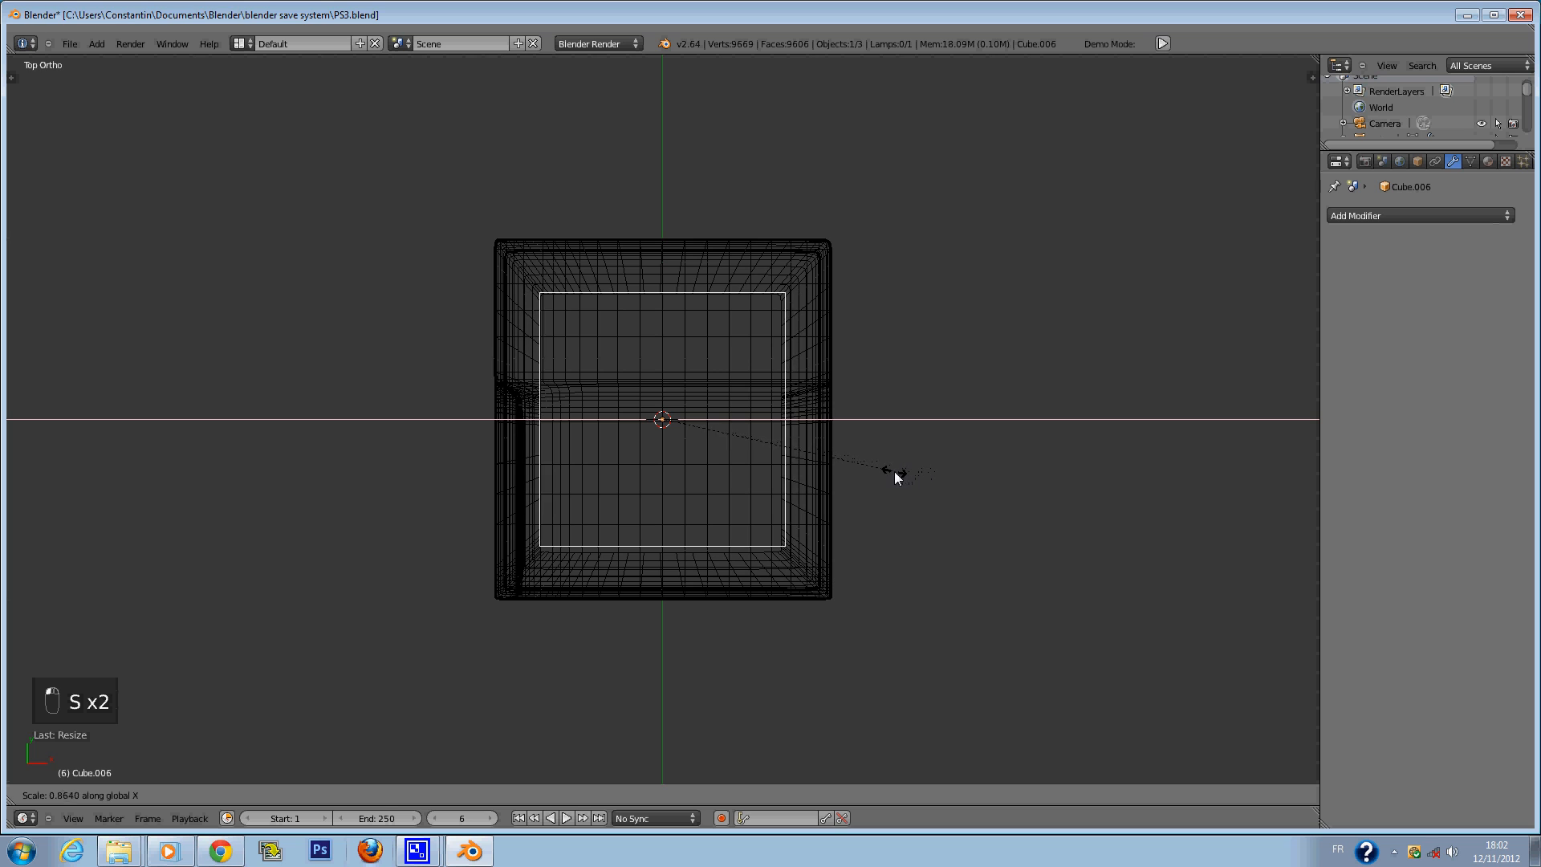
{"action": "left_click", "coordinate": [791, 499]}
Scale the body's innermost underside ring outward about 1.24 times in edit mode and save over PS3.blend.
{"action": "scroll", "coordinate": [728, 352], "scroll_direction": "up", "scroll_amount": 1}
{"action": "right_click", "coordinate": [778, 252]}
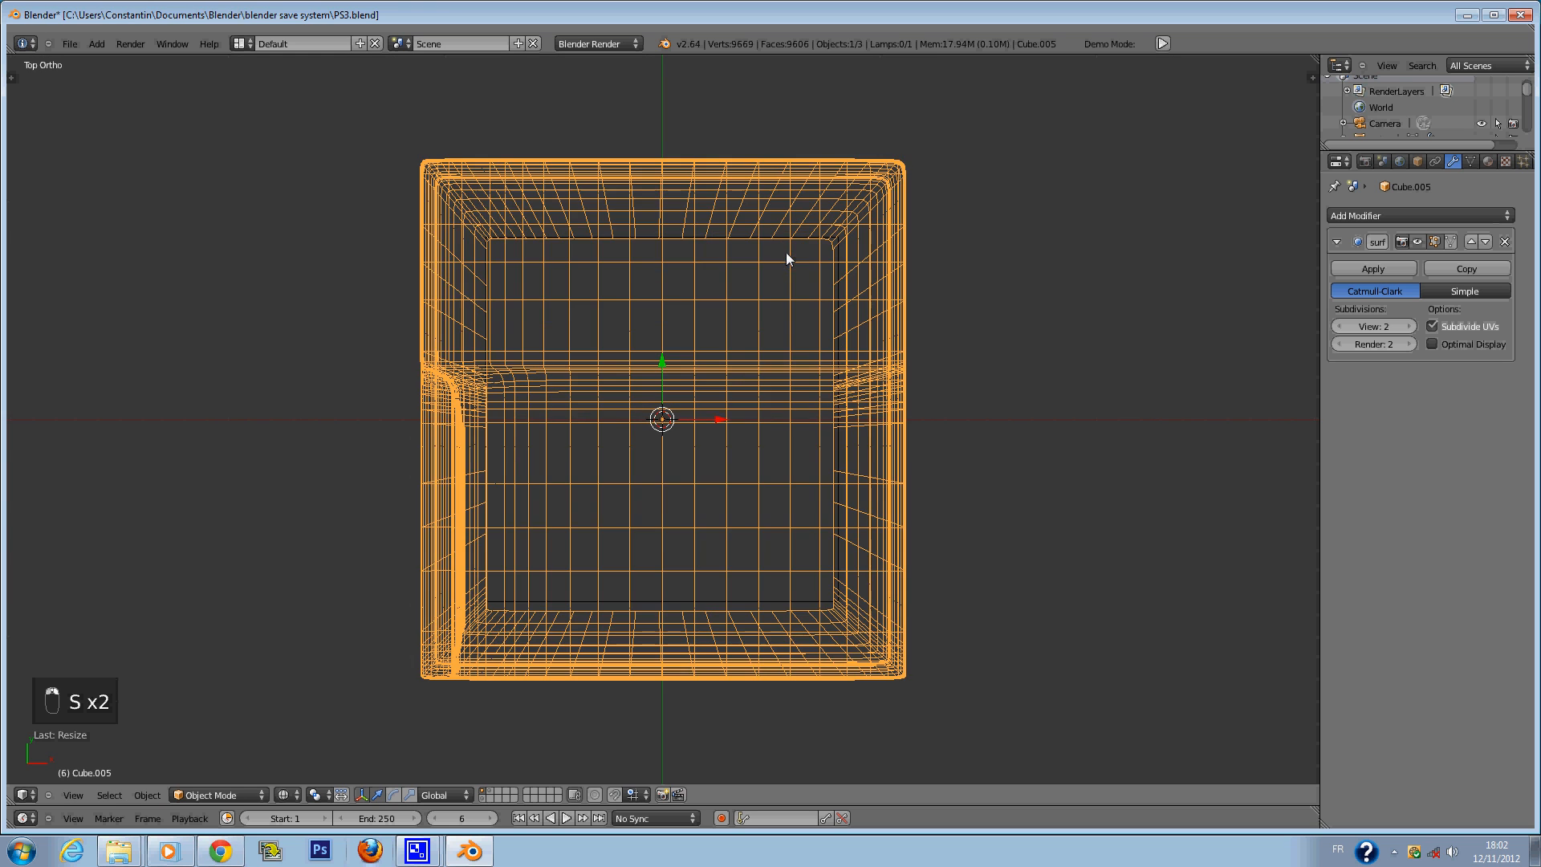
{"action": "key", "text": "Tab"}
{"action": "scroll", "coordinate": [787, 253], "scroll_direction": "up", "scroll_amount": 1}
{"action": "key", "text": "s"}
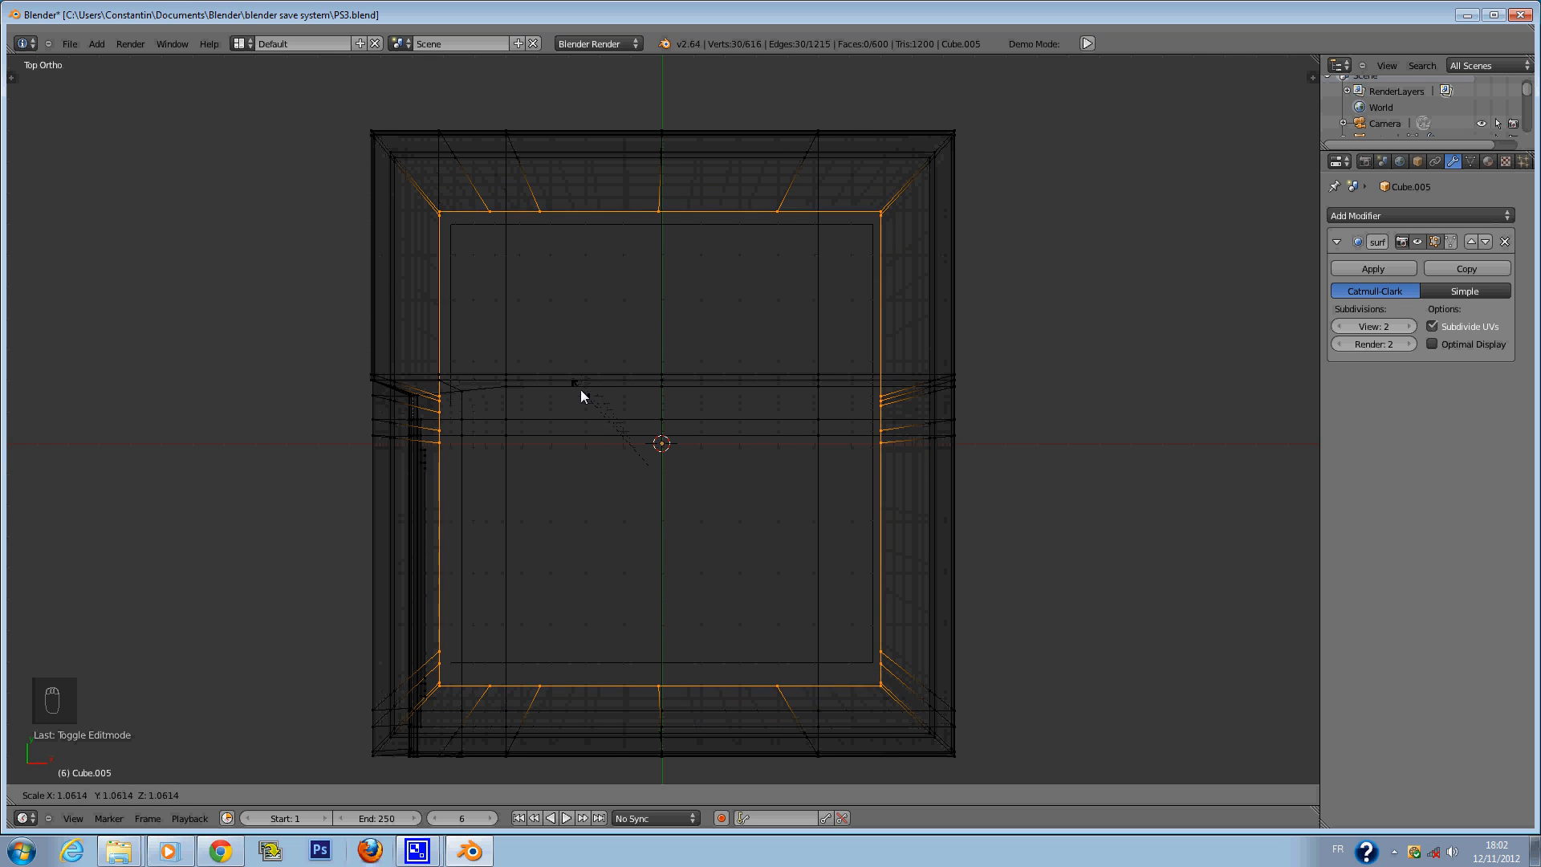
{"action": "left_click", "coordinate": [586, 364]}
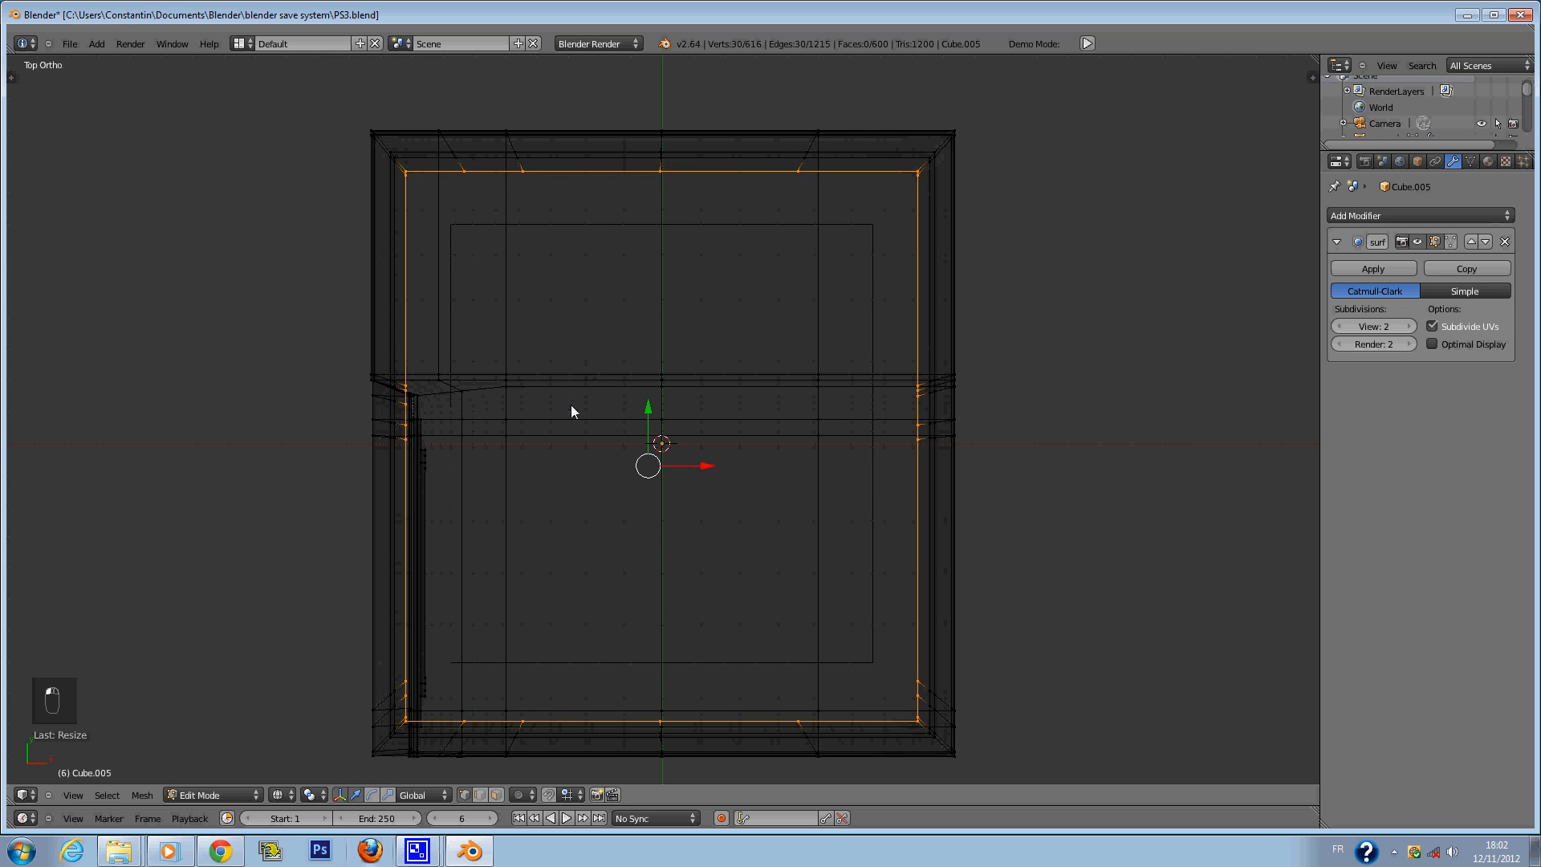
{"action": "mouse_move", "coordinate": [571, 406]}
{"action": "middle_mouse_down"}
{"action": "mouse_move", "coordinate": [740, 201]}
{"action": "mouse_move", "coordinate": [593, 168]}
{"action": "mouse_move", "coordinate": [498, 258]}
{"action": "mouse_move", "coordinate": [488, 206]}
{"action": "mouse_move", "coordinate": [444, 227]}
{"action": "mouse_move", "coordinate": [475, 266]}
{"action": "middle_mouse_up"}
{"action": "key", "text": "z"}
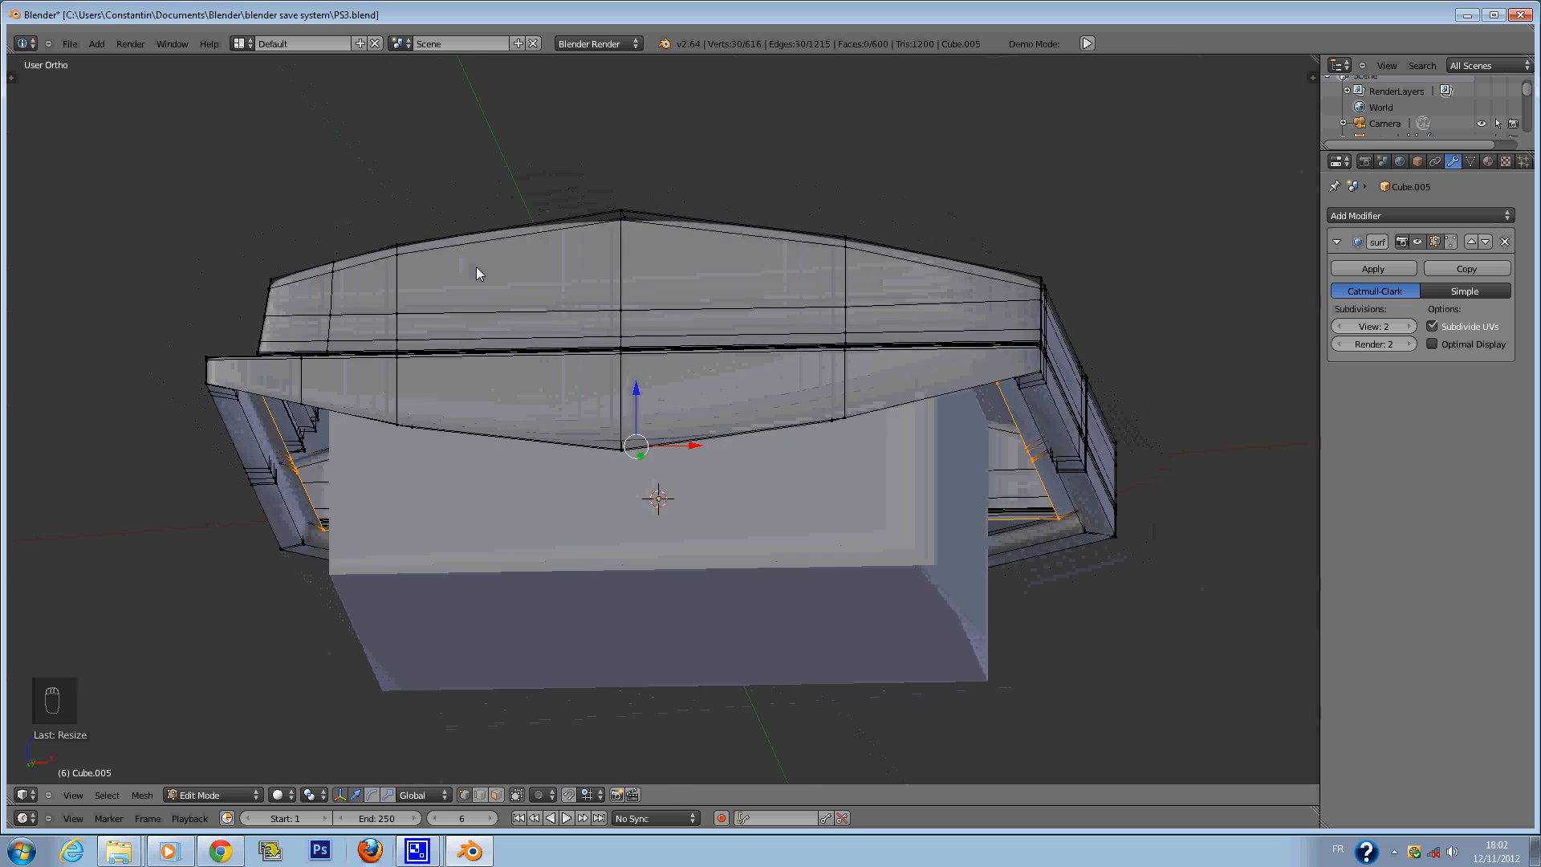
{"action": "key", "text": "Tab"}
{"action": "key", "text": "ctrl+s"}
{"action": "left_click", "coordinate": [474, 265]}
Select the cube in front wireframe view and save the file over PS3.blend.
{"action": "key", "text": "KP_1"}
{"action": "key", "text": "z"}
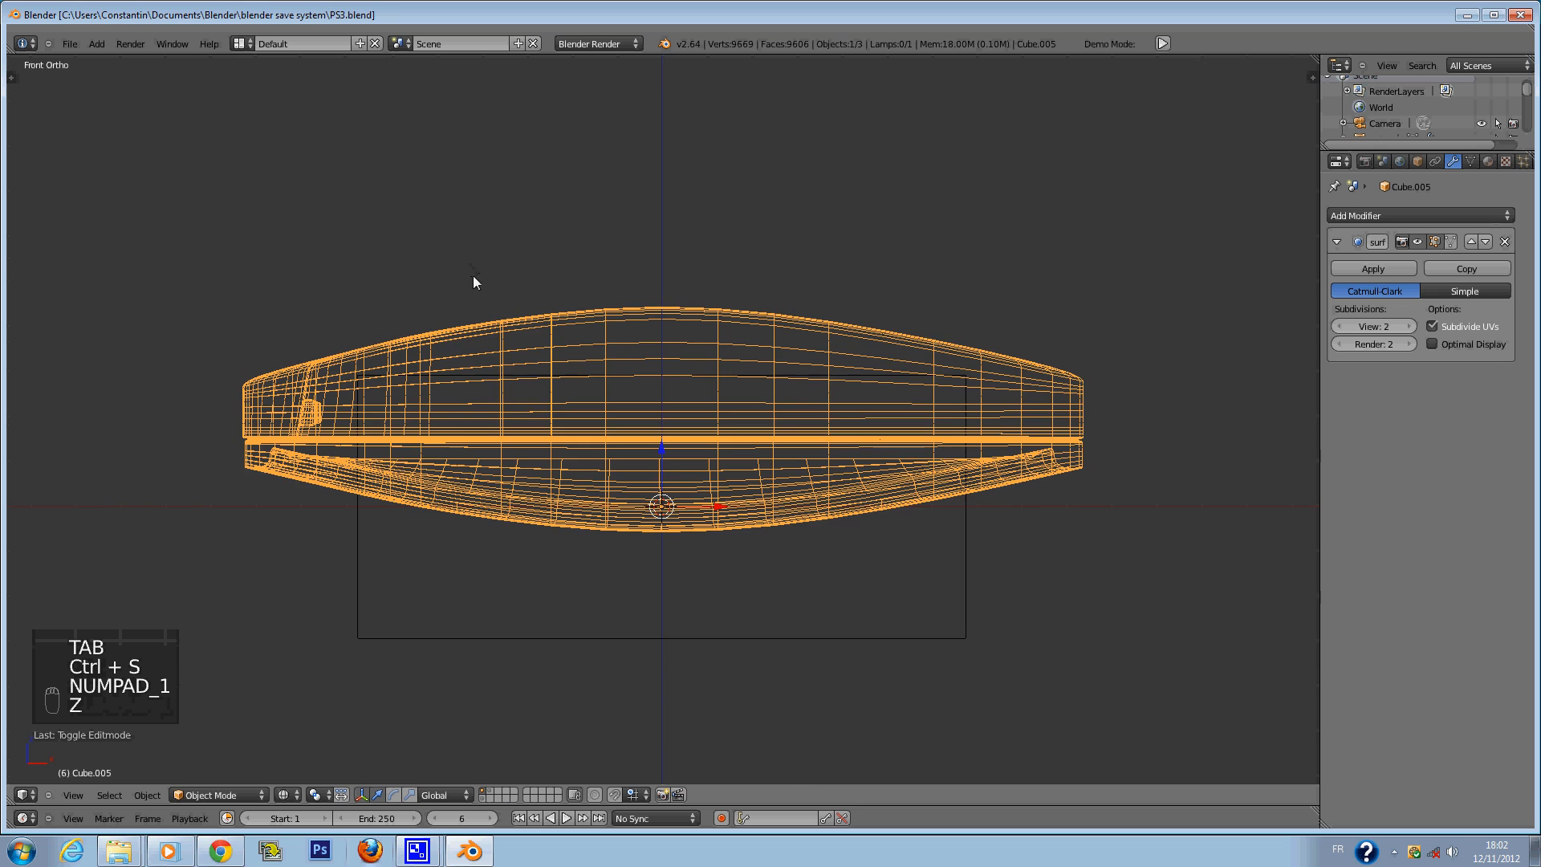
{"action": "scroll", "coordinate": [473, 276], "scroll_direction": "down", "scroll_amount": 1}
{"action": "scroll", "coordinate": [474, 276], "scroll_direction": "down", "scroll_amount": 2, "text": "shift"}
{"action": "right_click", "coordinate": [831, 567]}
{"action": "key", "text": "ctrl+s"}
{"action": "left_click", "coordinate": [834, 566]}
{"action": "scroll", "coordinate": [518, 551], "scroll_direction": "up", "scroll_amount": 2}
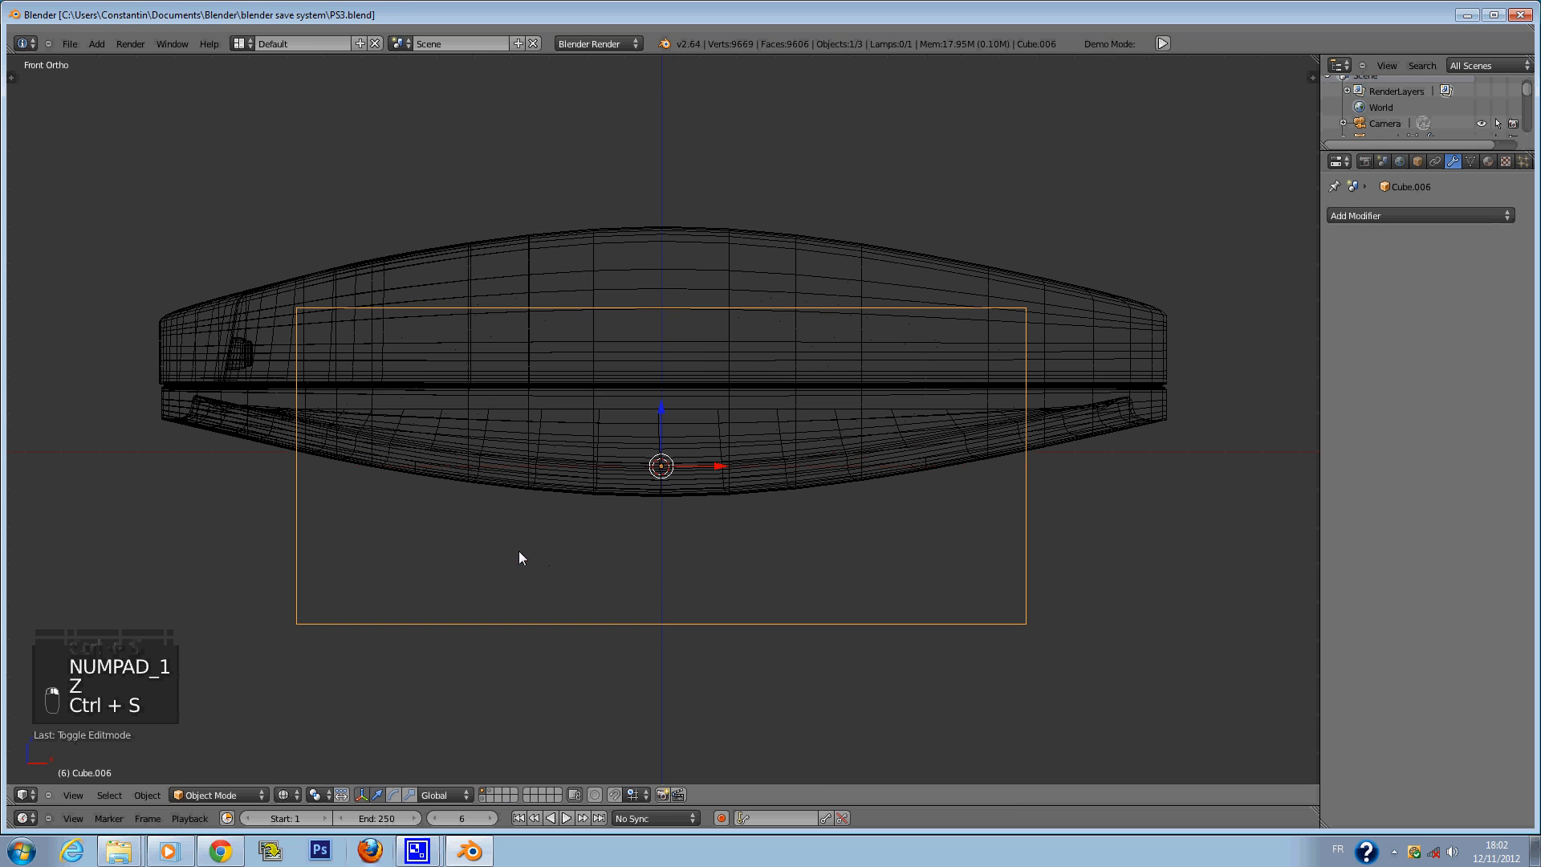
Scale the cube to about 0.48 along Z and about 1.28 along X.
{"action": "scroll", "coordinate": [608, 590], "scroll_direction": "down", "scroll_amount": 1}
{"action": "scroll", "coordinate": [655, 572], "scroll_direction": "up", "scroll_amount": 1}
{"action": "key", "text": "s"}
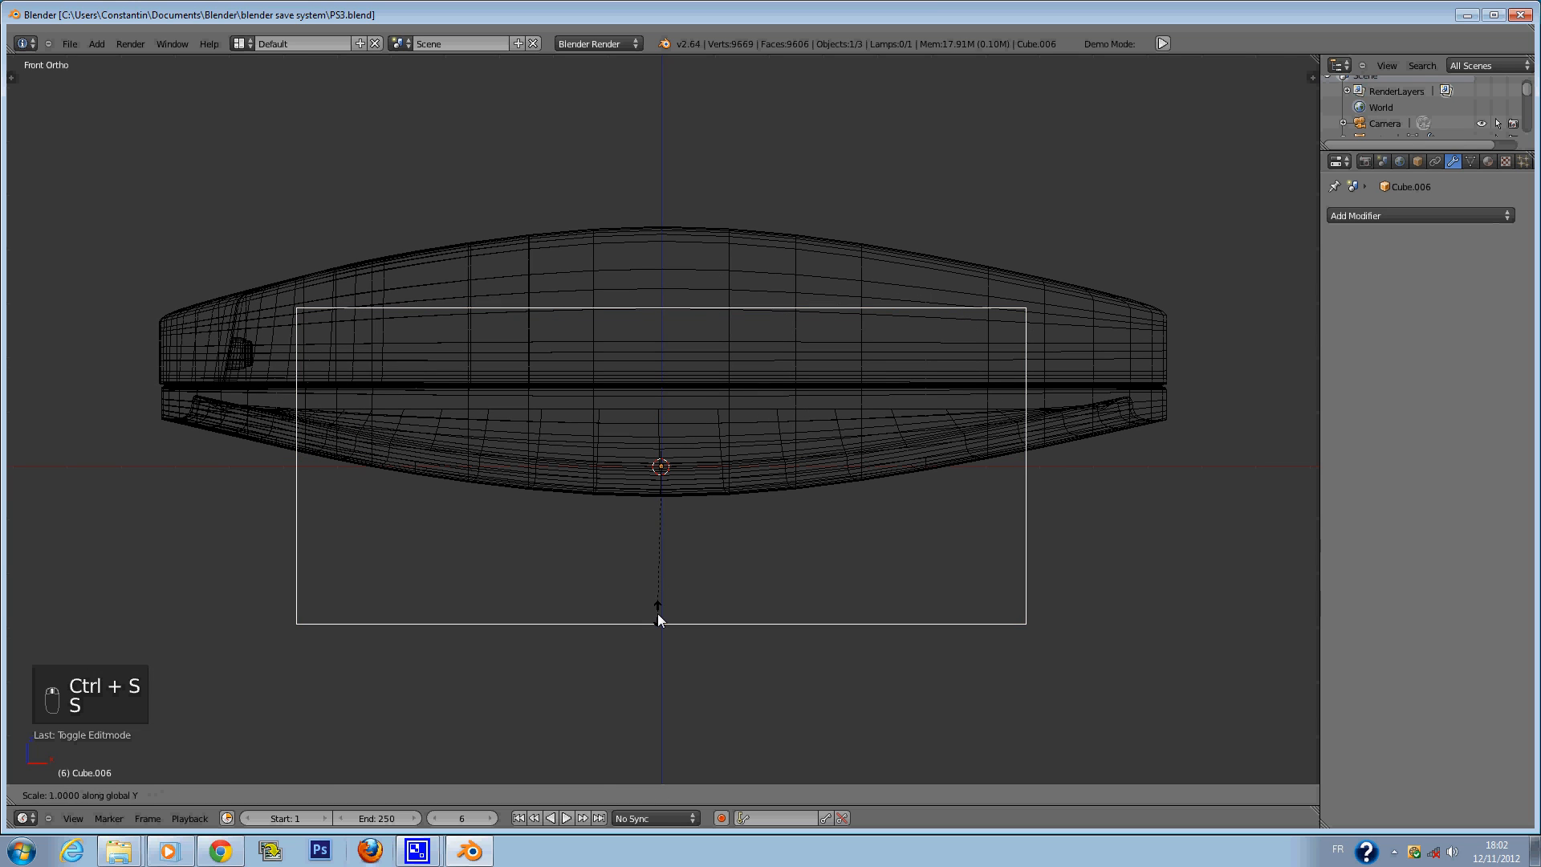
{"action": "right_click", "coordinate": [658, 613]}
{"action": "key", "text": "s"}
{"action": "middle_click", "coordinate": [668, 624]}
{"action": "left_click", "coordinate": [676, 552]}
{"action": "key", "text": "s"}
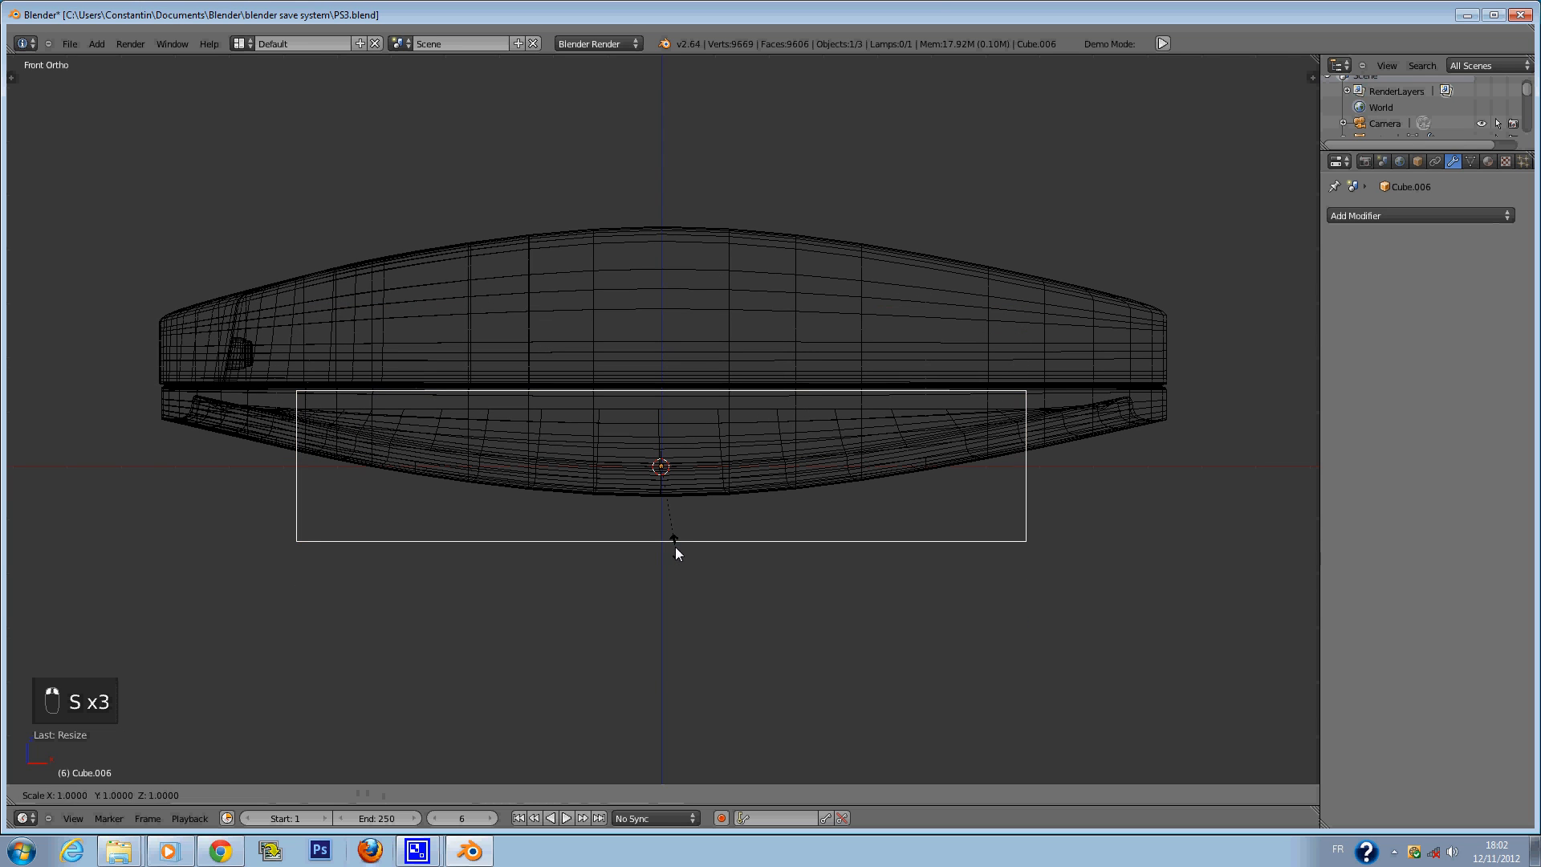
{"action": "middle_click", "coordinate": [678, 549]}
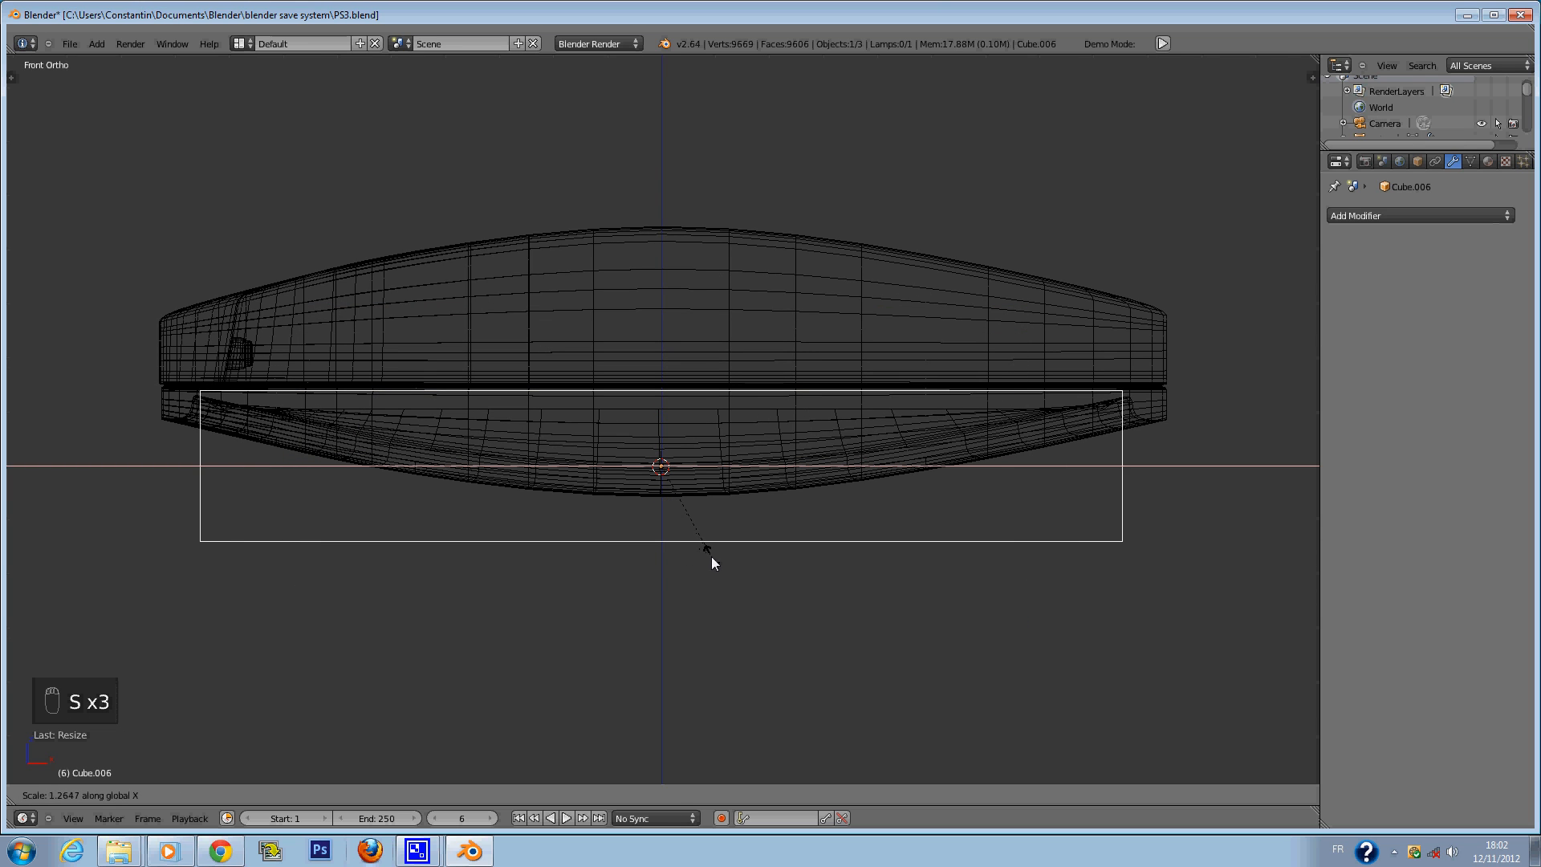
{"action": "left_click", "coordinate": [710, 562]}
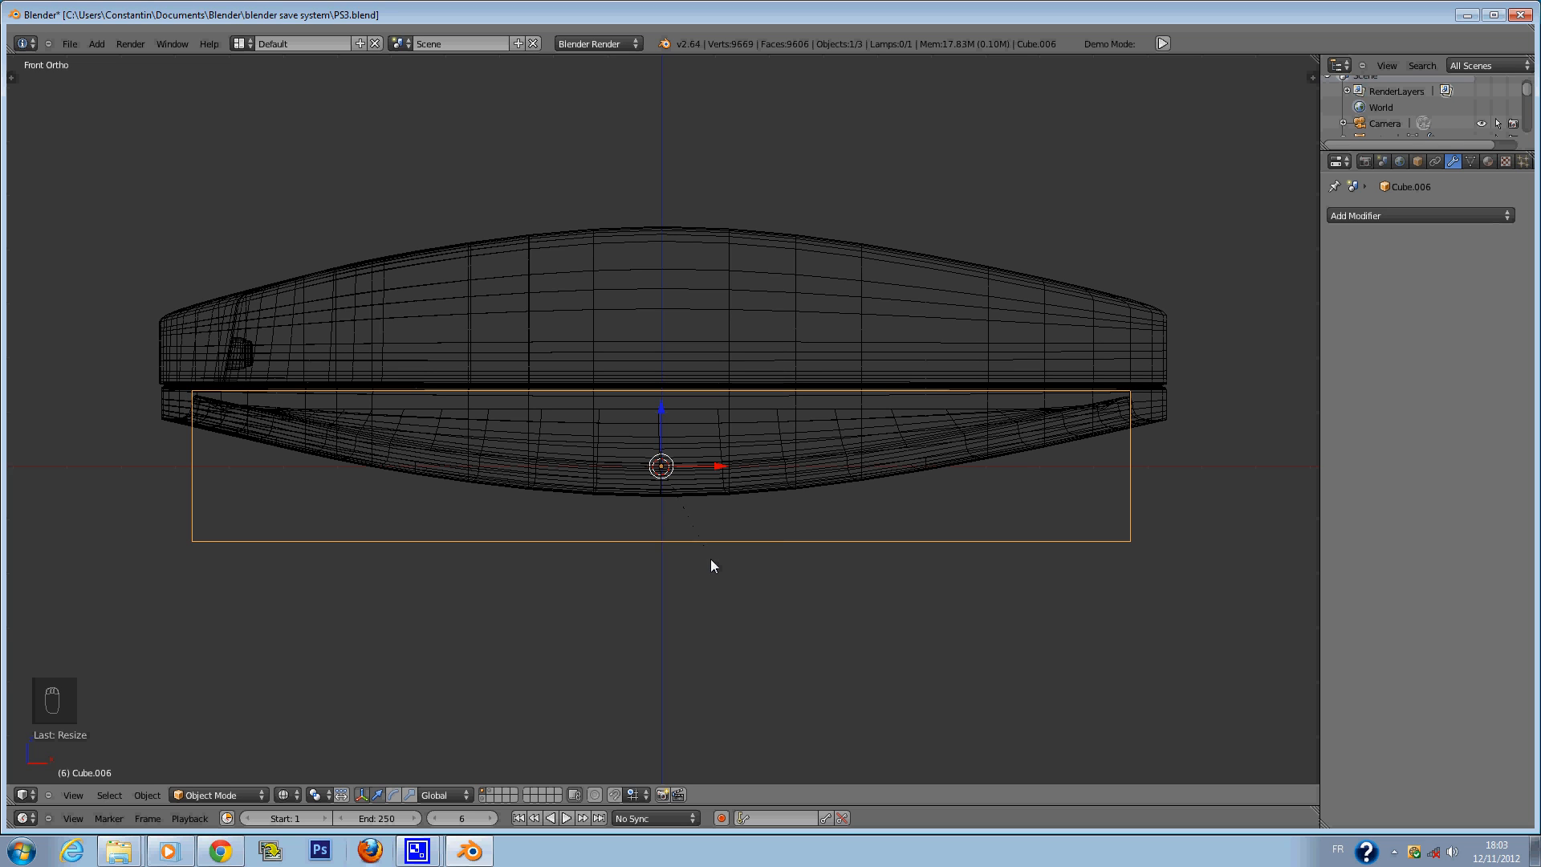
{"action": "key", "text": "ctrl+s"}
Shift the cube about 0.05 along positive X and save over PS3.blend.
{"action": "key", "text": "g"}
{"action": "key", "text": "x"}
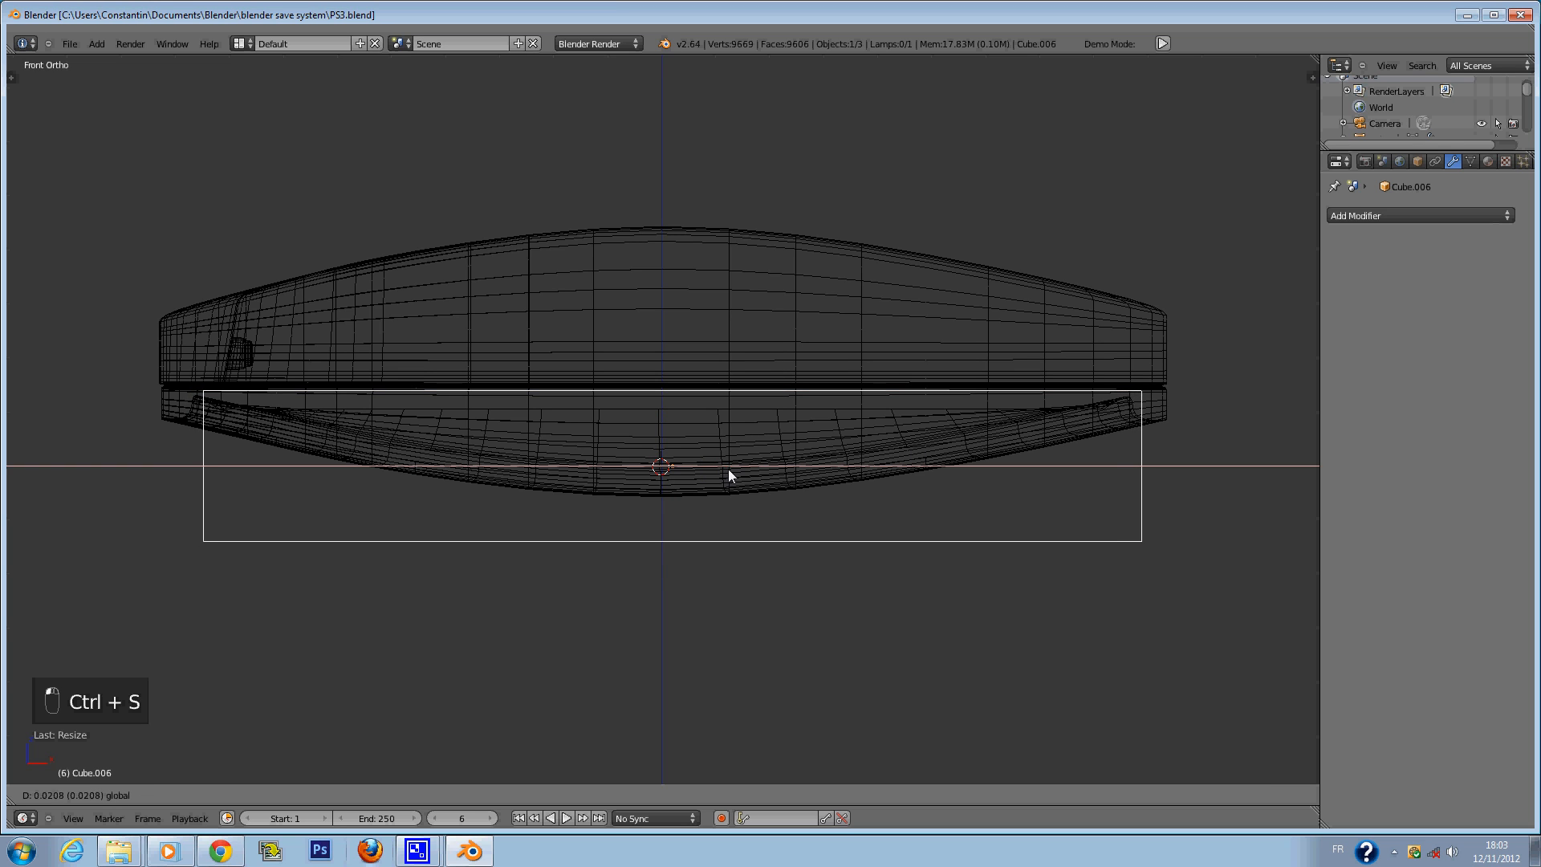
{"action": "left_click", "coordinate": [745, 472]}
{"action": "key", "text": "ctrl+s"}
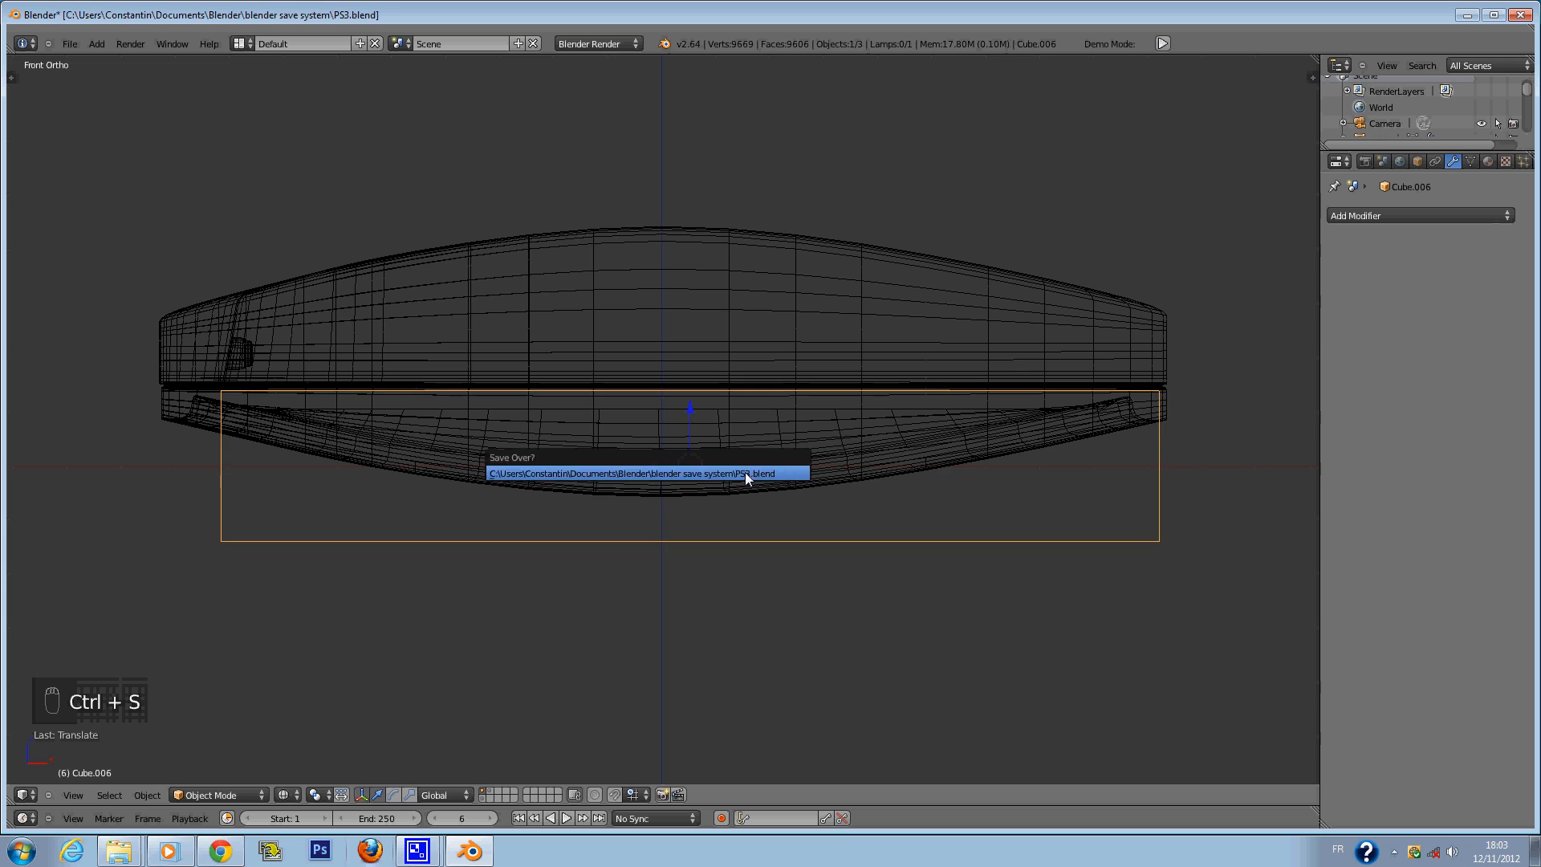
{"action": "left_click", "coordinate": [745, 473]}
Raise the body's innermost underside ring about 0.028 along Z in edit mode and save over PS3.blend.
{"action": "scroll", "coordinate": [824, 478], "scroll_direction": "up", "scroll_amount": 4, "text": "ctrl"}
{"action": "right_click", "coordinate": [981, 422]}
{"action": "key", "text": "Tab"}
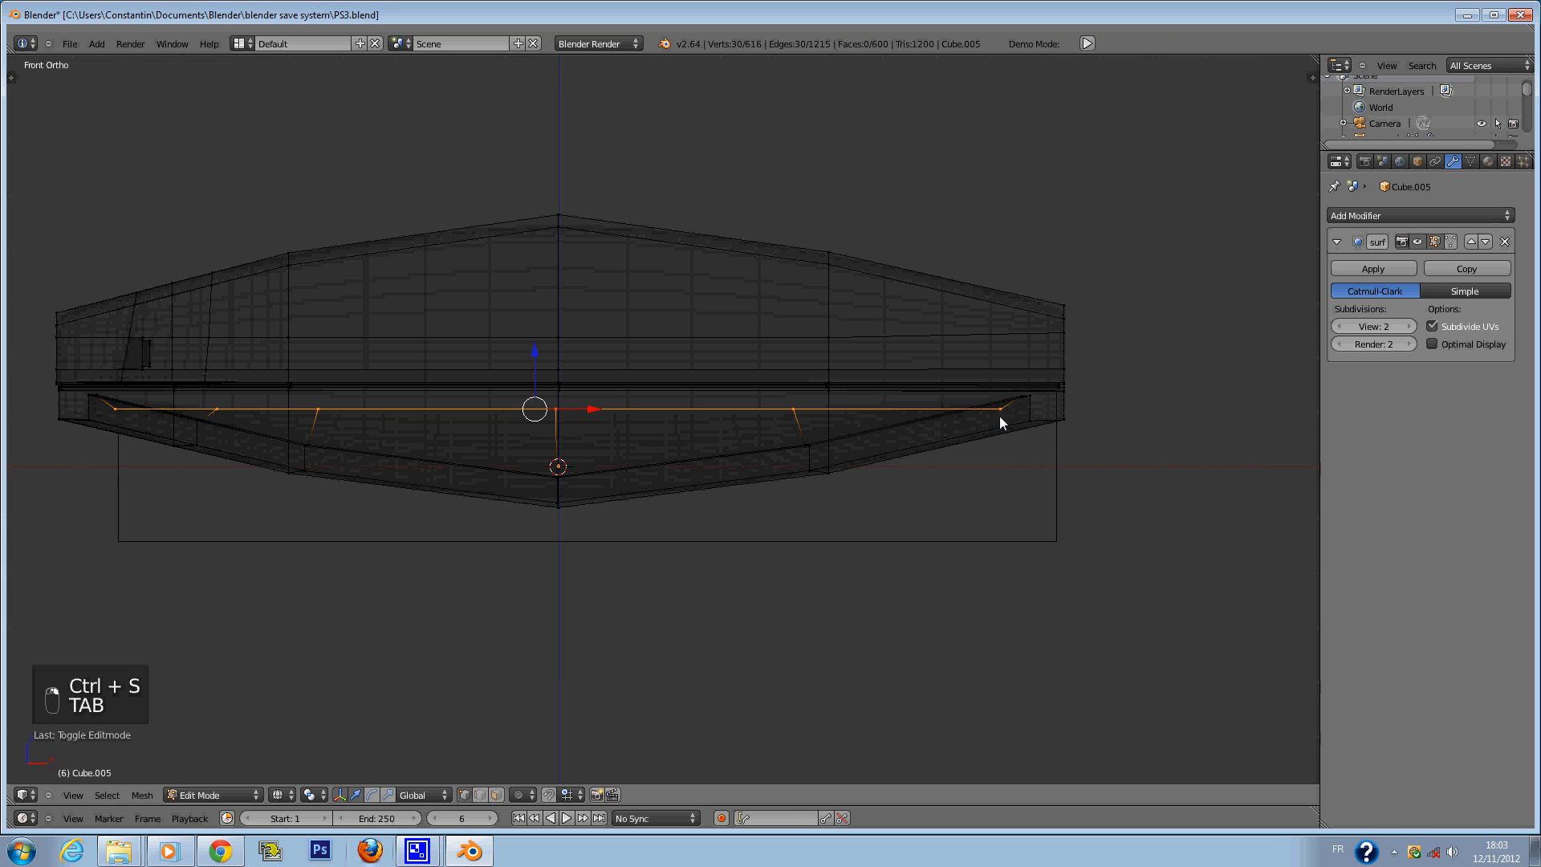
{"action": "key", "text": "c"}
{"action": "key", "text": "c"}
{"action": "right_click", "coordinate": [1029, 408]}
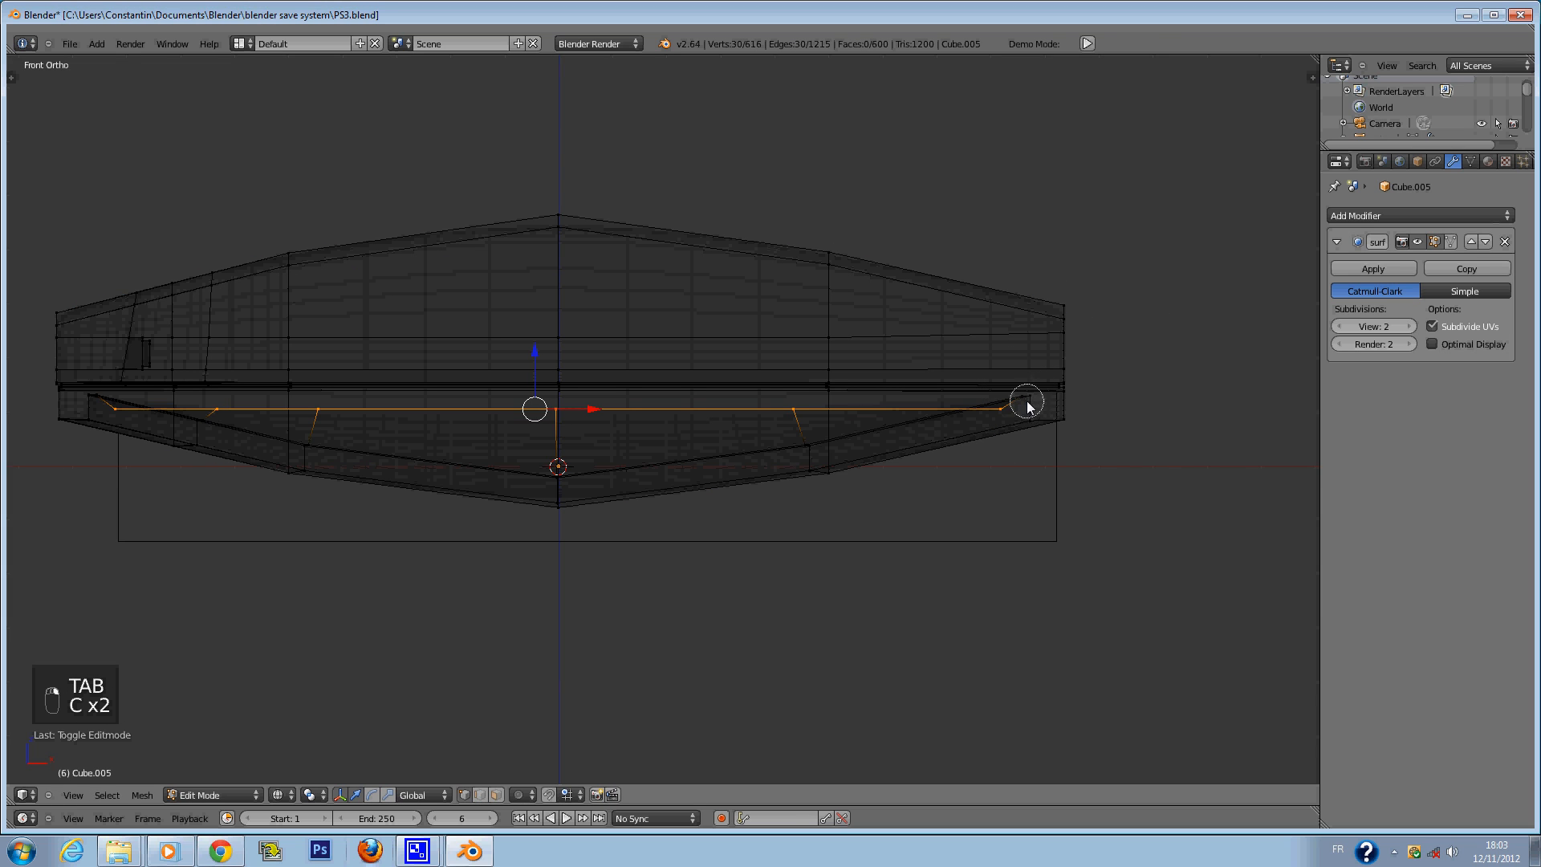
{"action": "key", "text": "g"}
{"action": "key", "text": "z"}
{"action": "left_click", "coordinate": [542, 348]}
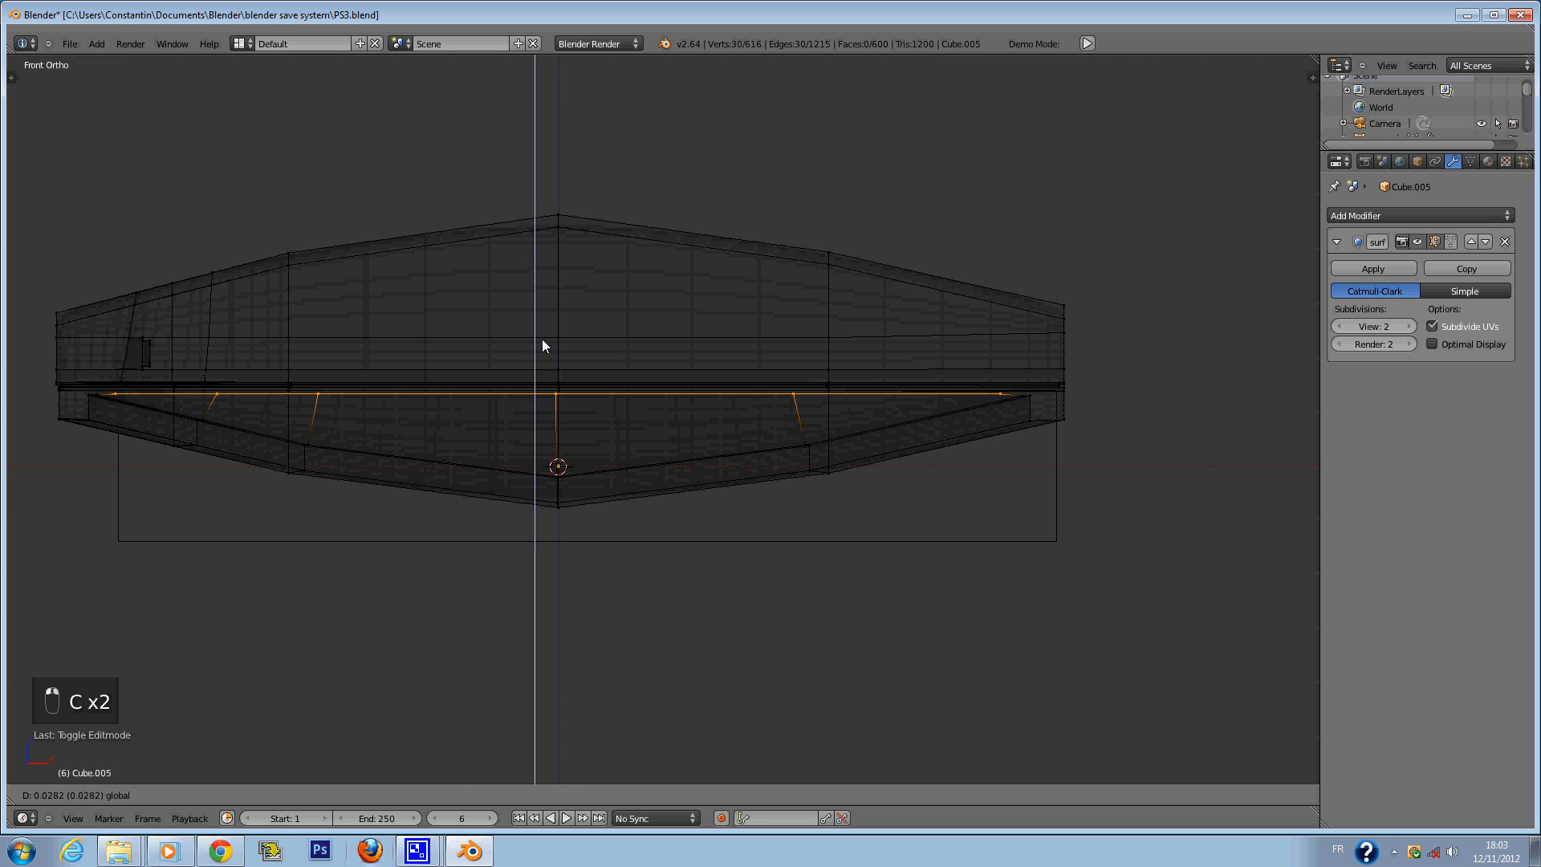
{"action": "key", "text": "a"}
{"action": "key", "text": "Tab"}
{"action": "key", "text": "ctrl+s"}
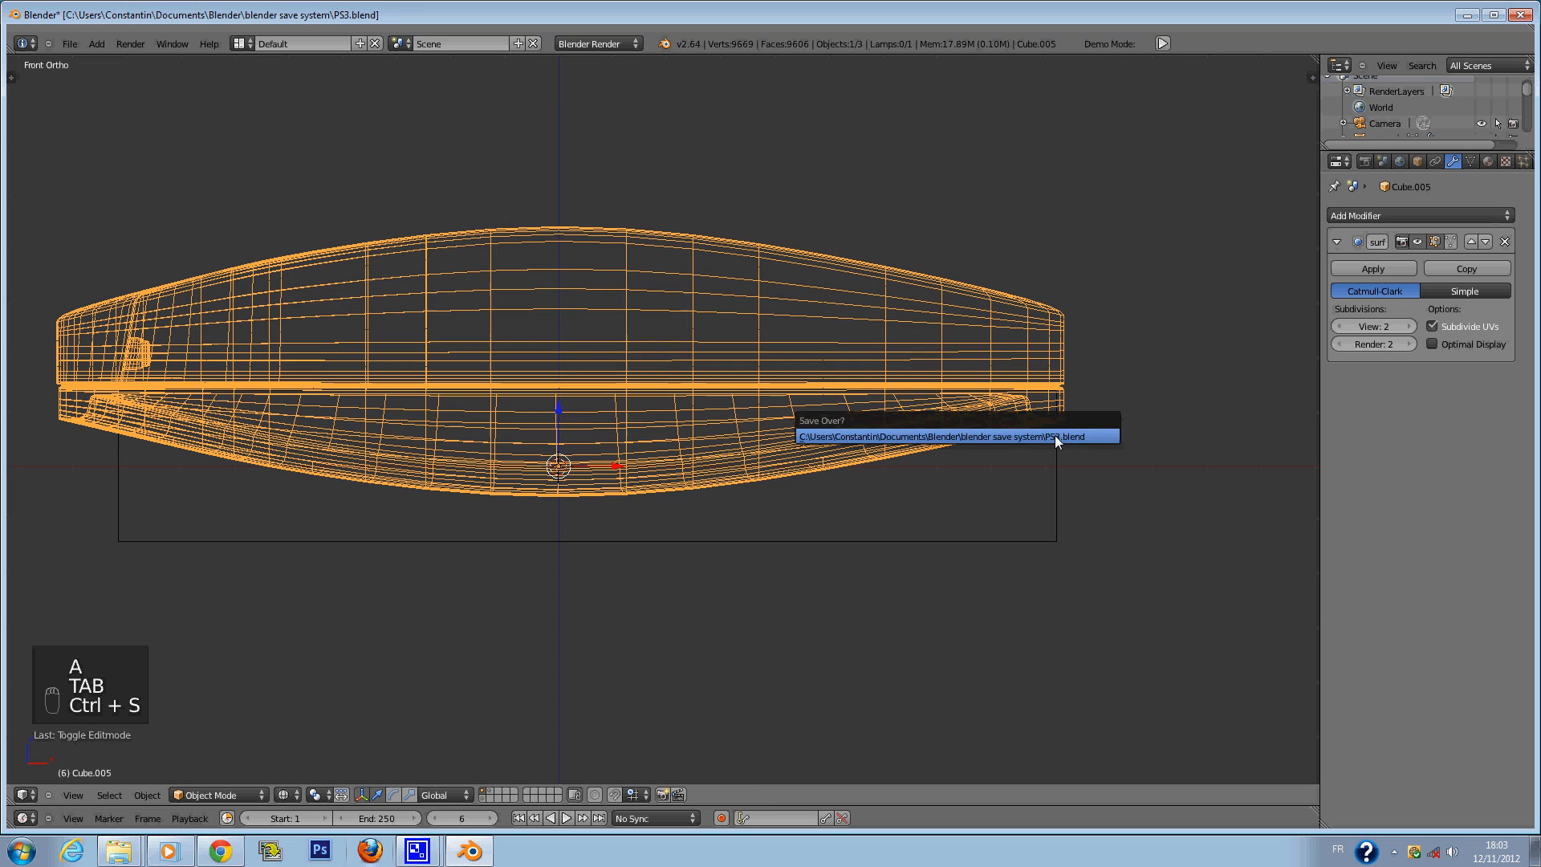
{"action": "left_click", "coordinate": [1055, 435]}
{"action": "right_click", "coordinate": [1057, 476]}
{"action": "scroll", "coordinate": [1009, 486], "scroll_direction": "up", "scroll_amount": 3, "text": "ctrl"}
{"action": "scroll", "coordinate": [1112, 433], "scroll_direction": "up", "scroll_amount": 3, "text": "ctrl"}
{"action": "key", "text": "a"}
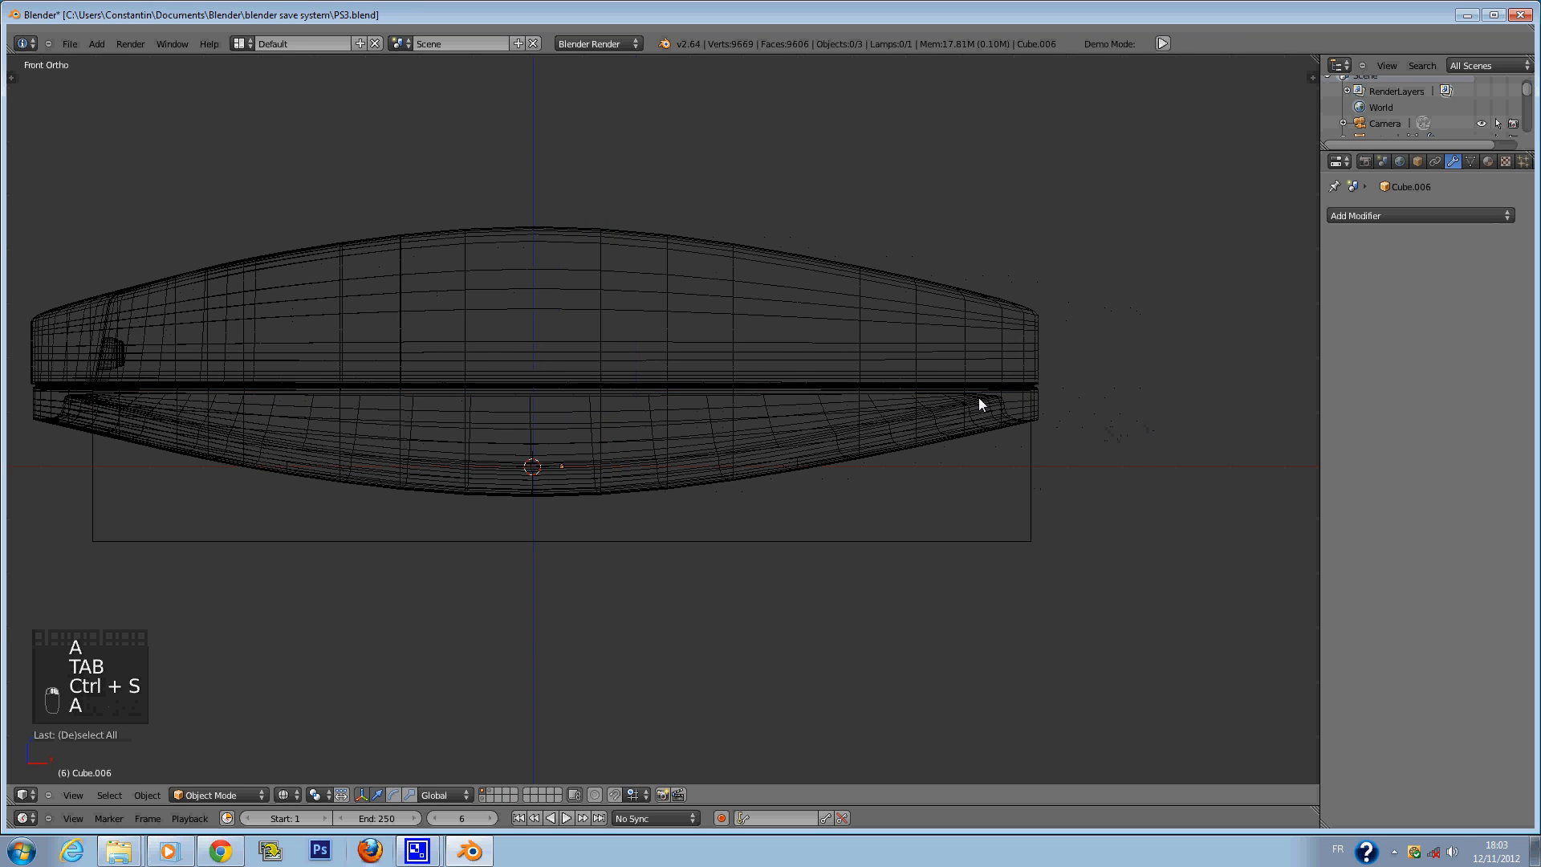
{"action": "right_click", "coordinate": [981, 401]}
{"action": "key", "text": "Tab"}
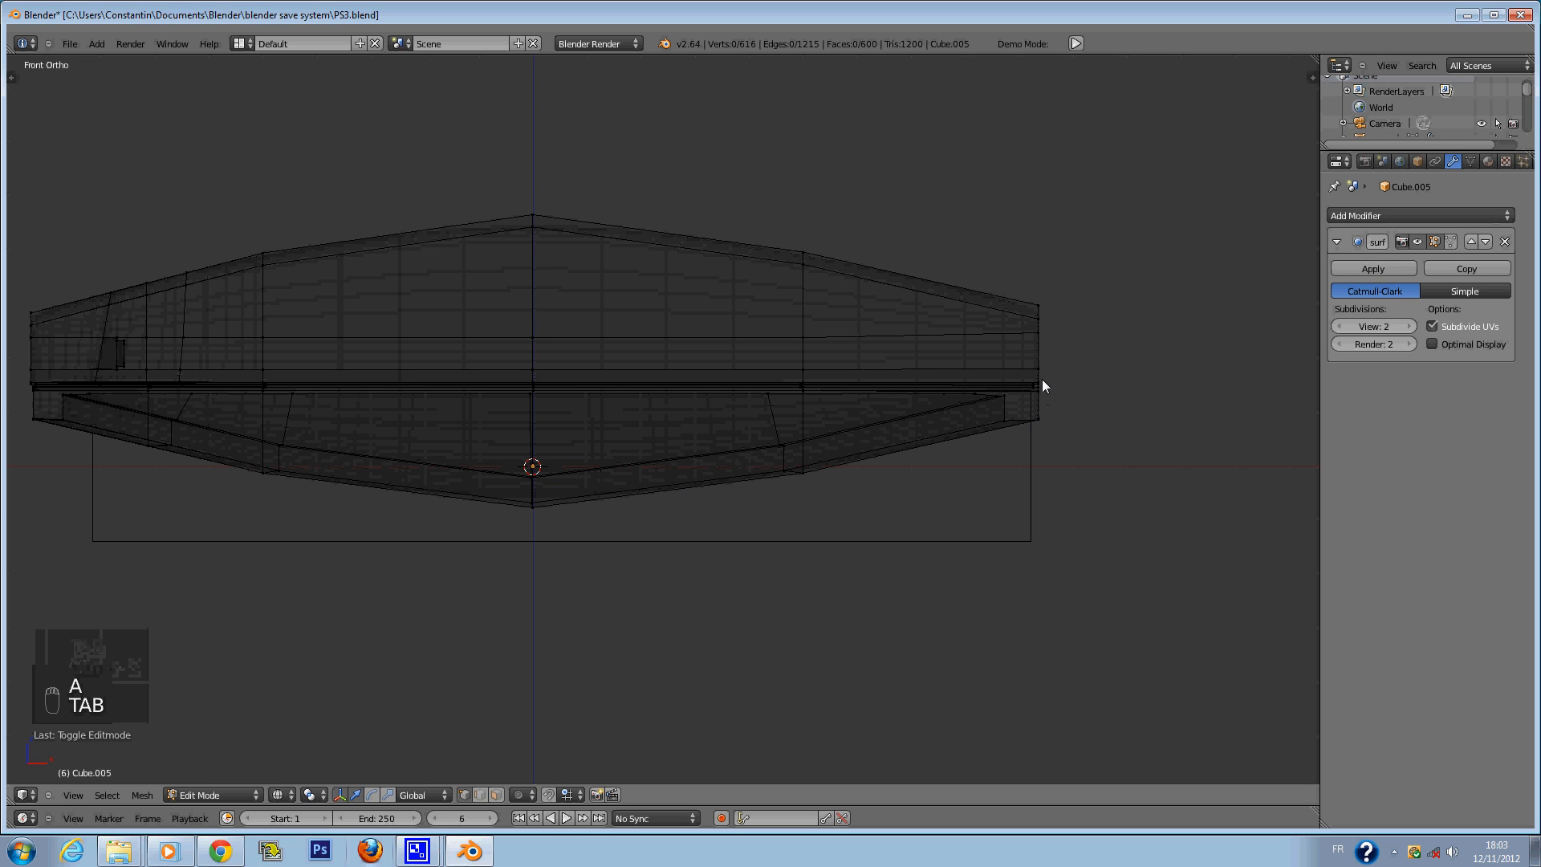
{"action": "key", "text": "c"}
{"action": "mouse_move", "coordinate": [1002, 405]}
{"action": "left_mouse_down"}
{"action": "mouse_move", "coordinate": [976, 423]}
{"action": "mouse_move", "coordinate": [1084, 403]}
{"action": "left_mouse_up"}
{"action": "right_click", "coordinate": [1046, 401]}
{"action": "key", "text": "ctrl+z"}
{"action": "key", "text": "Tab"}
Save the file, select the cube, and check its fit beneath the body in solid shading.
{"action": "key", "text": "ctrl+s"}
{"action": "scroll", "coordinate": [1042, 461], "scroll_direction": "up", "scroll_amount": 3, "text": "ctrl"}
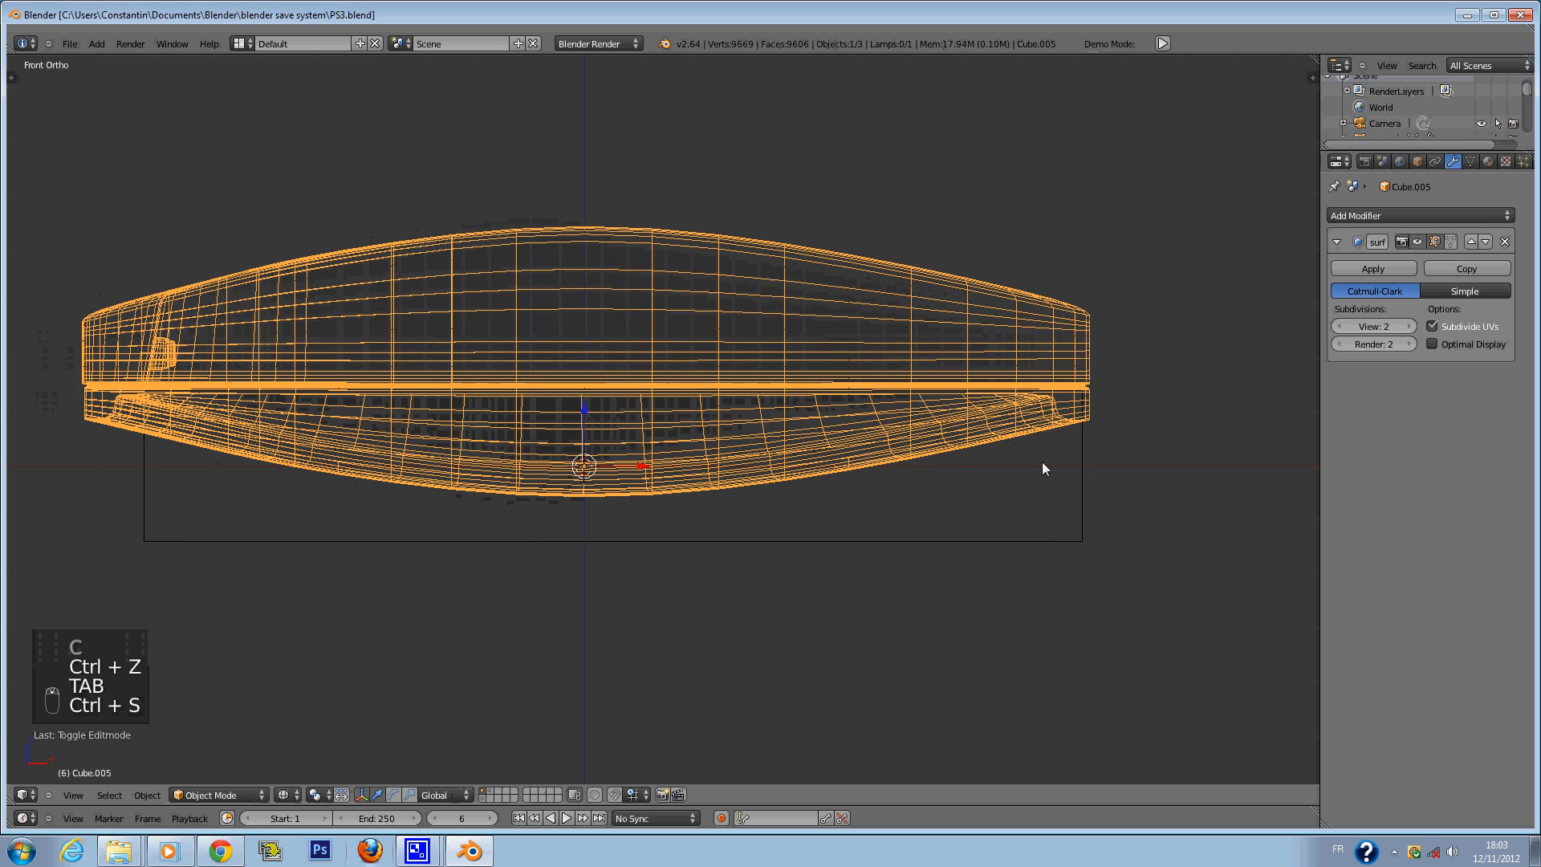
{"action": "scroll", "coordinate": [1042, 469], "scroll_direction": "up", "scroll_amount": 3, "text": "ctrl"}
{"action": "right_click", "coordinate": [1111, 510]}
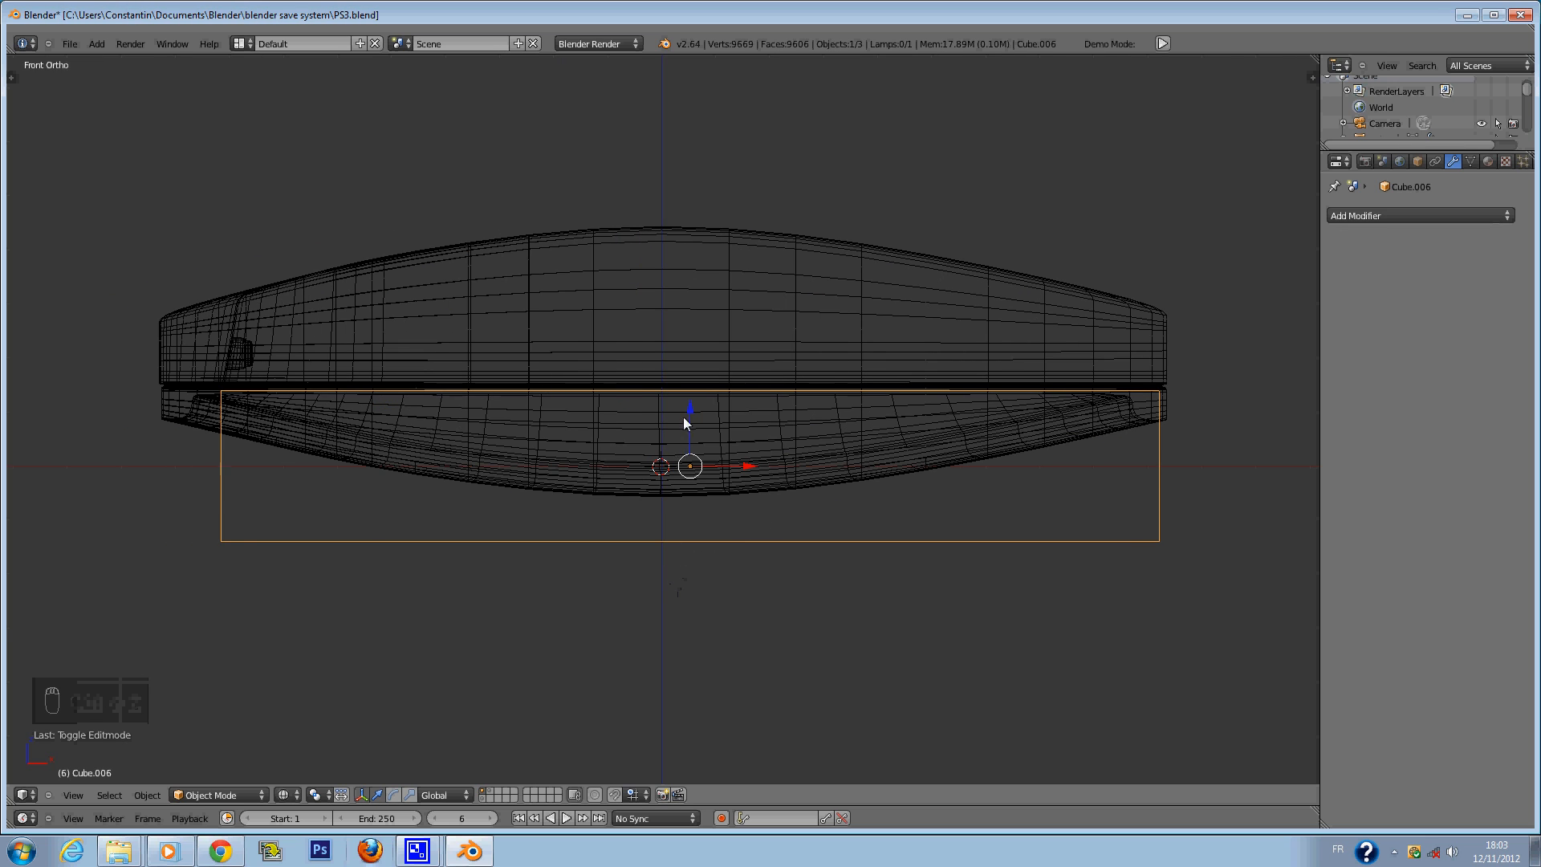
{"action": "key", "text": "z"}
{"action": "middle_click_drag", "start_coordinate": [684, 423], "coordinate": [768, 440]}
{"action": "key", "text": "ctrl+s"}
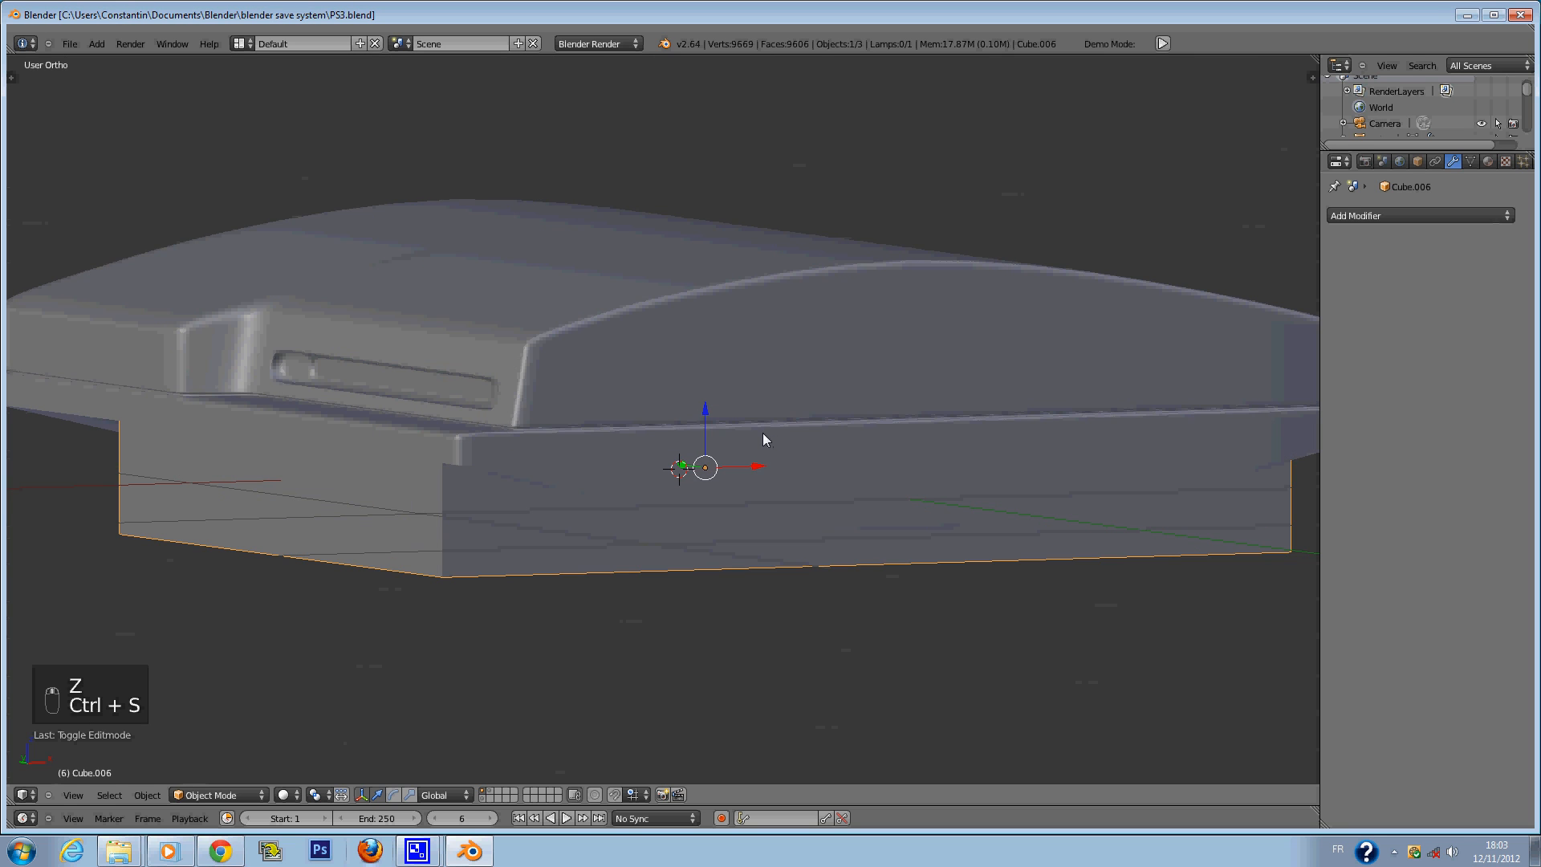
Move the cube slightly back toward the body's centre along X in front view and widen it about 1.03 times along X.
{"action": "key", "text": "KP_1"}
{"action": "key", "text": "z"}
{"action": "key", "text": "ctrl+s"}
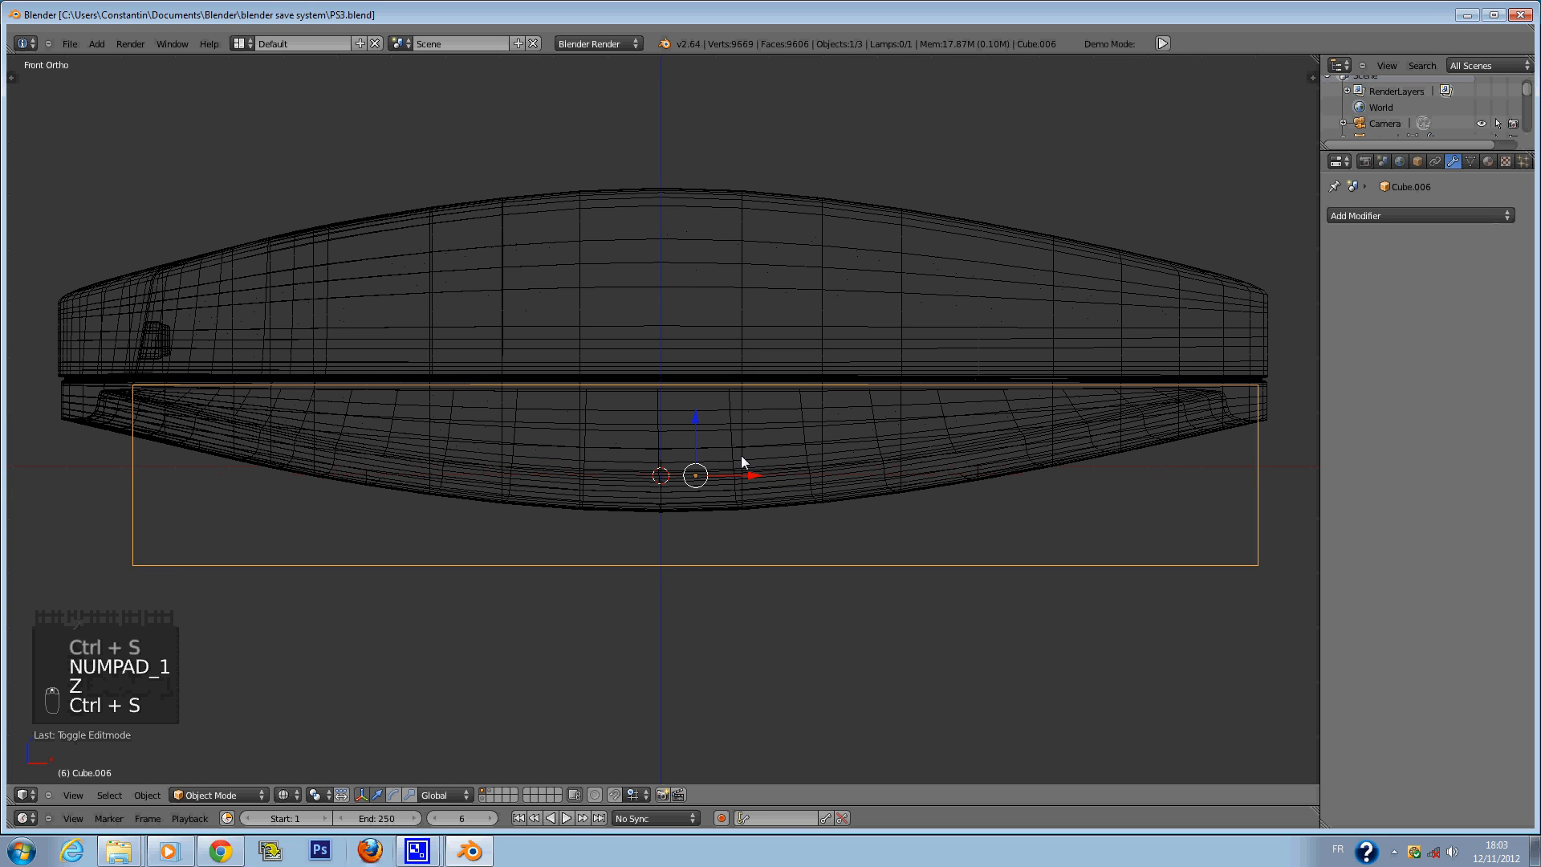
{"action": "left_click_drag", "start_coordinate": [753, 476], "coordinate": [739, 475]}
{"action": "key", "text": "s"}
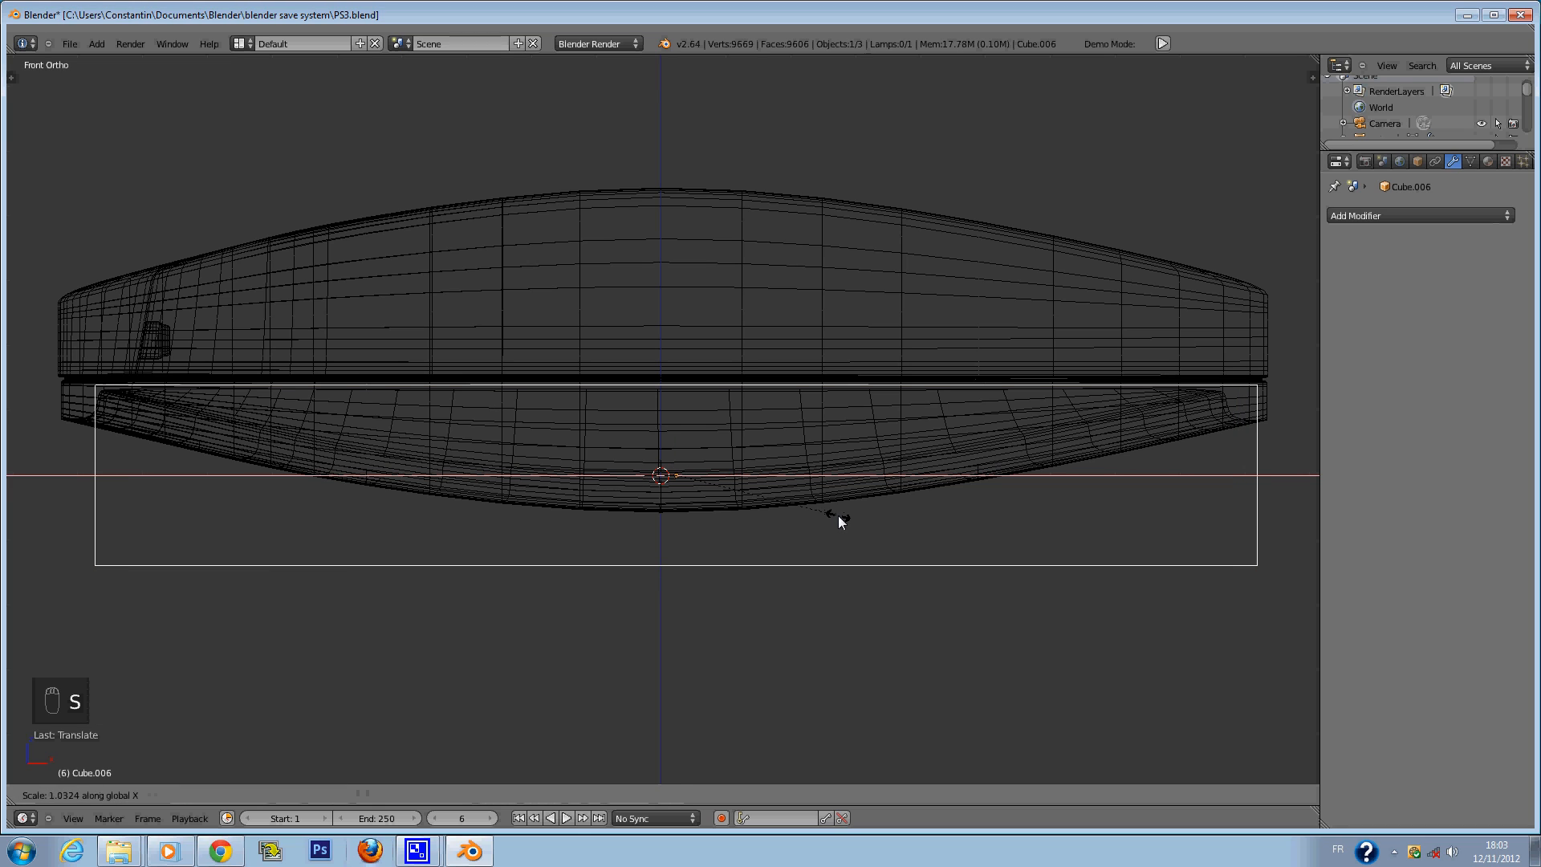
{"action": "left_click", "coordinate": [832, 514]}
Scale the cube about 1.34 times along Y in solid shading and save over PS3.blend.
{"action": "mouse_move", "coordinate": [831, 513]}
{"action": "middle_mouse_down"}
{"action": "mouse_move", "coordinate": [875, 543]}
{"action": "mouse_move", "coordinate": [1055, 480]}
{"action": "middle_mouse_up"}
{"action": "key", "text": "z"}
{"action": "key", "text": "s"}
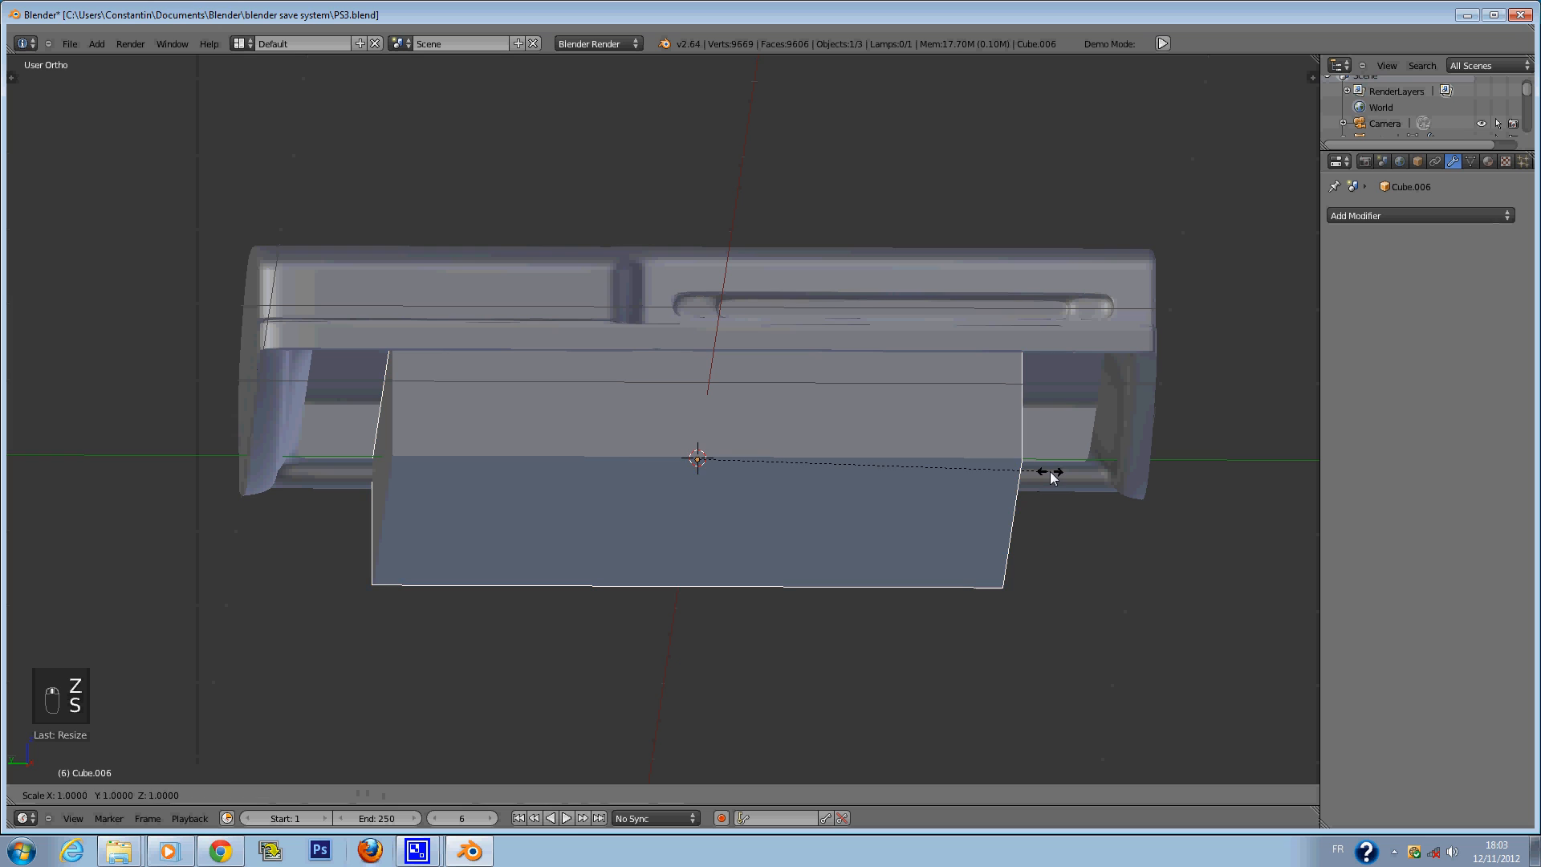
{"action": "key", "text": "y"}
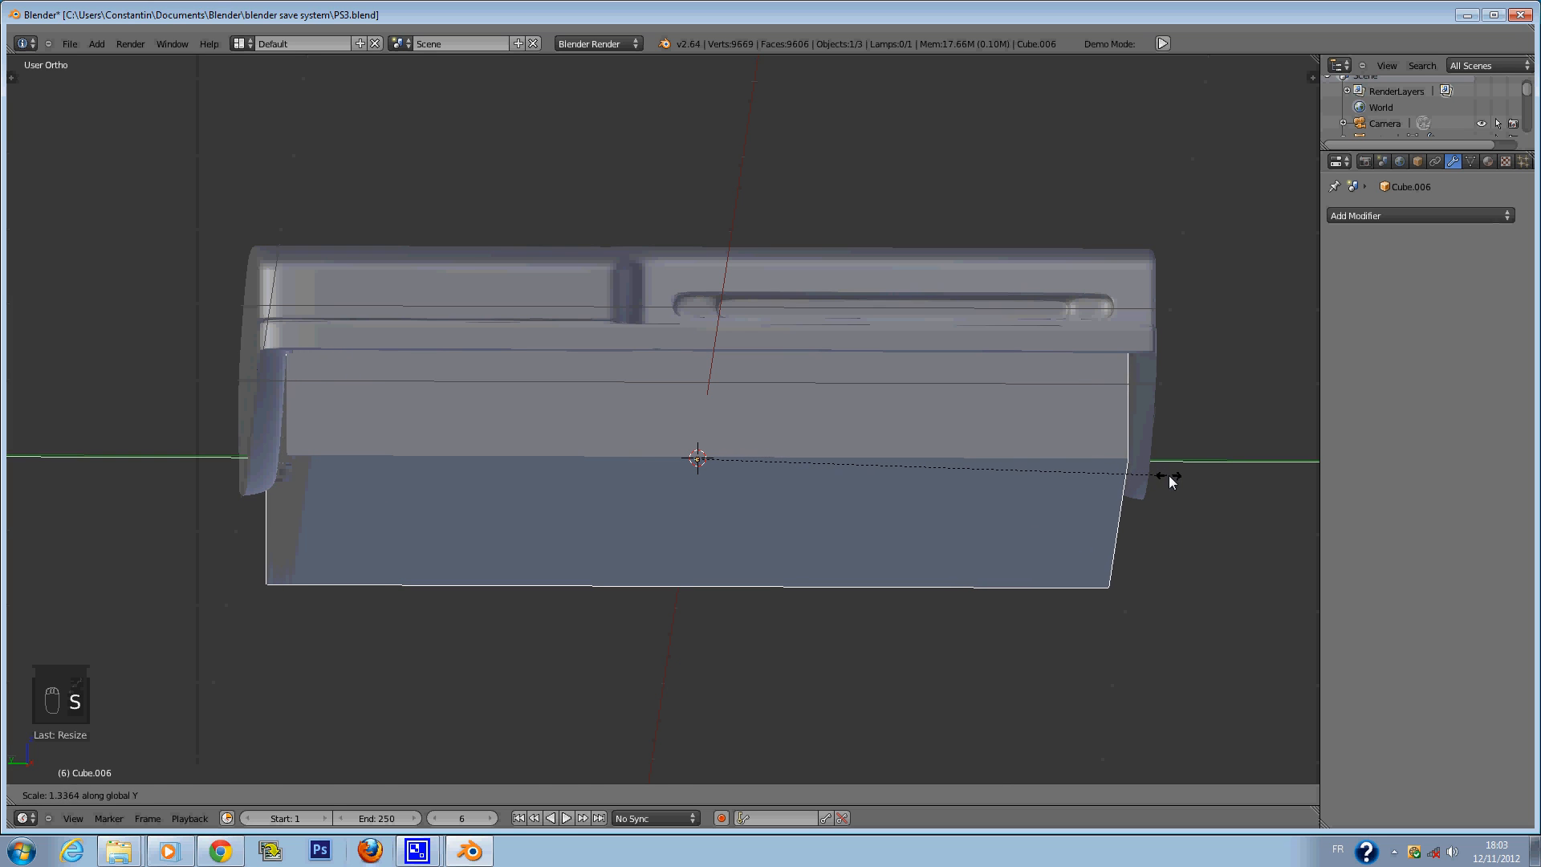
{"action": "left_click", "coordinate": [1171, 476]}
{"action": "mouse_move", "coordinate": [1172, 475]}
{"action": "middle_mouse_down"}
{"action": "mouse_move", "coordinate": [1164, 449]}
{"action": "mouse_move", "coordinate": [1177, 454]}
{"action": "middle_mouse_up"}
{"action": "key", "text": "ctrl+s"}
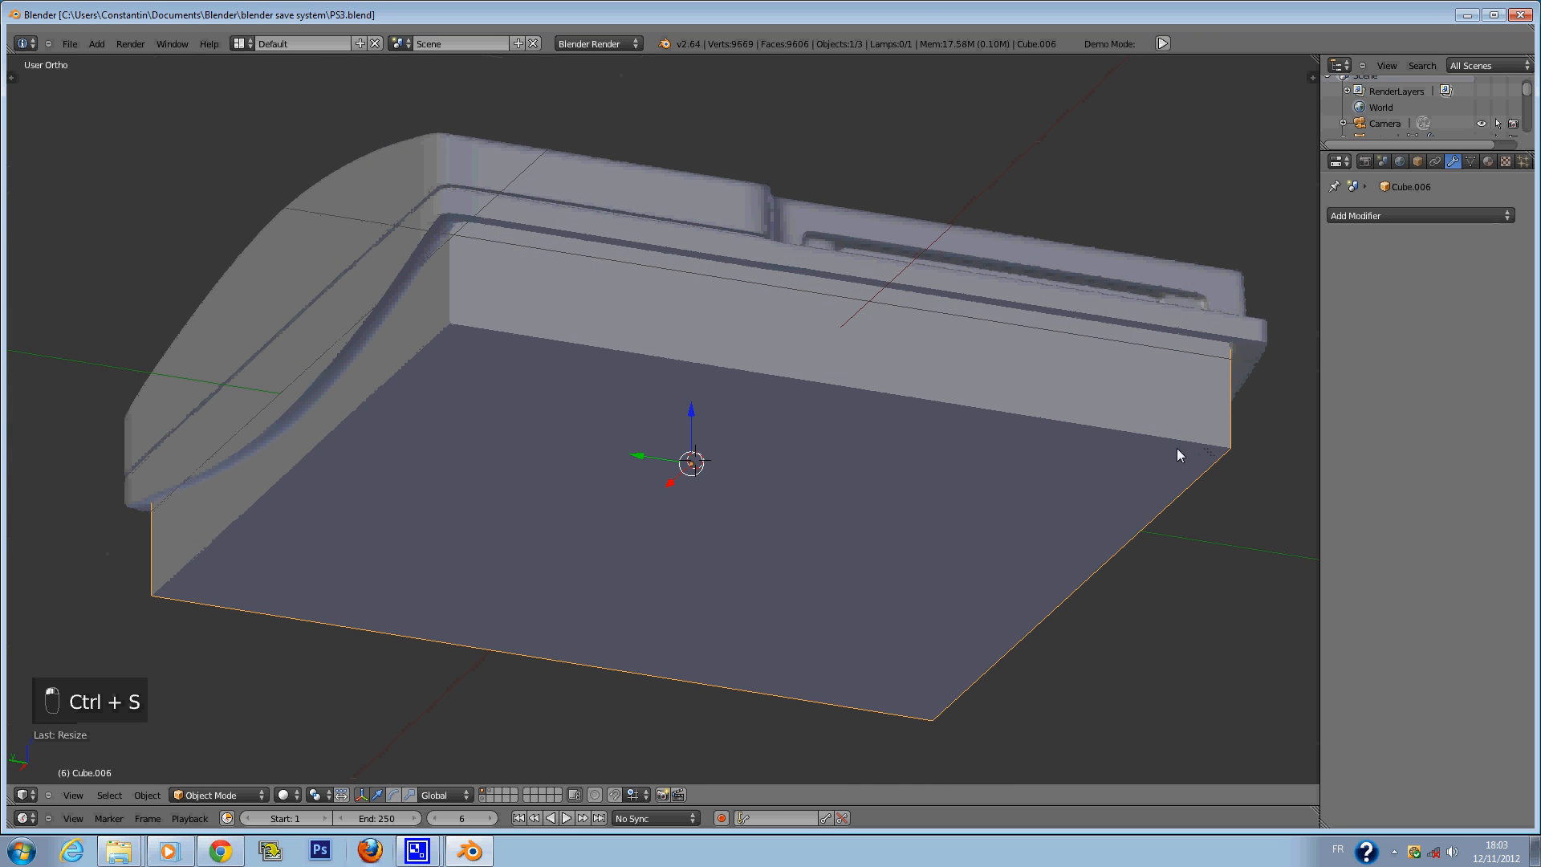
Add a level-2 subdivision surface modifier to the cube in front wireframe view and enter edit mode with nothing selected.
{"action": "key", "text": "KP_1"}
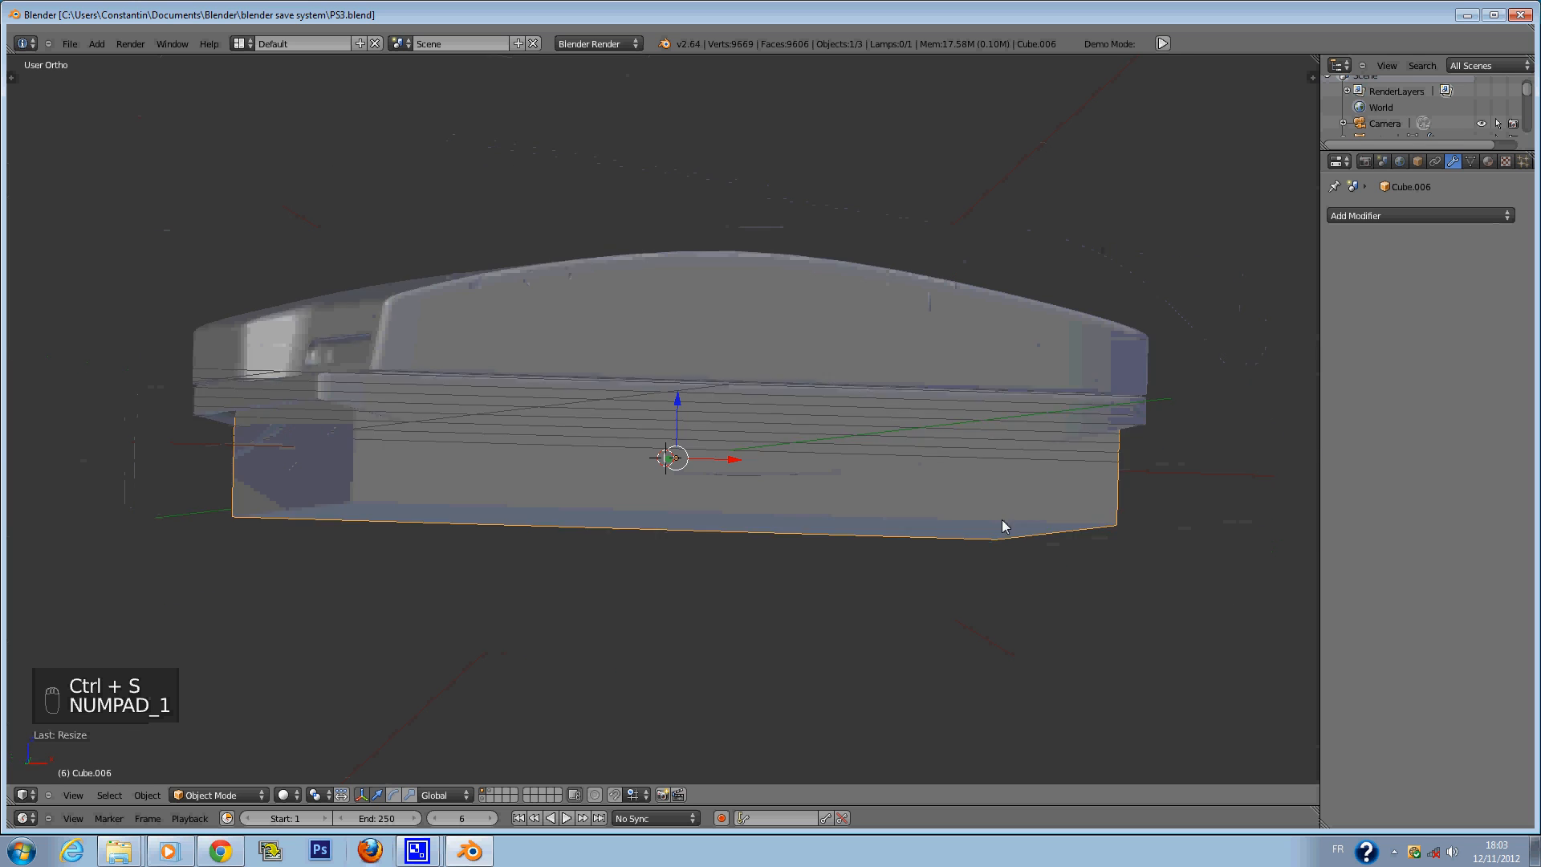
{"action": "key", "text": "z"}
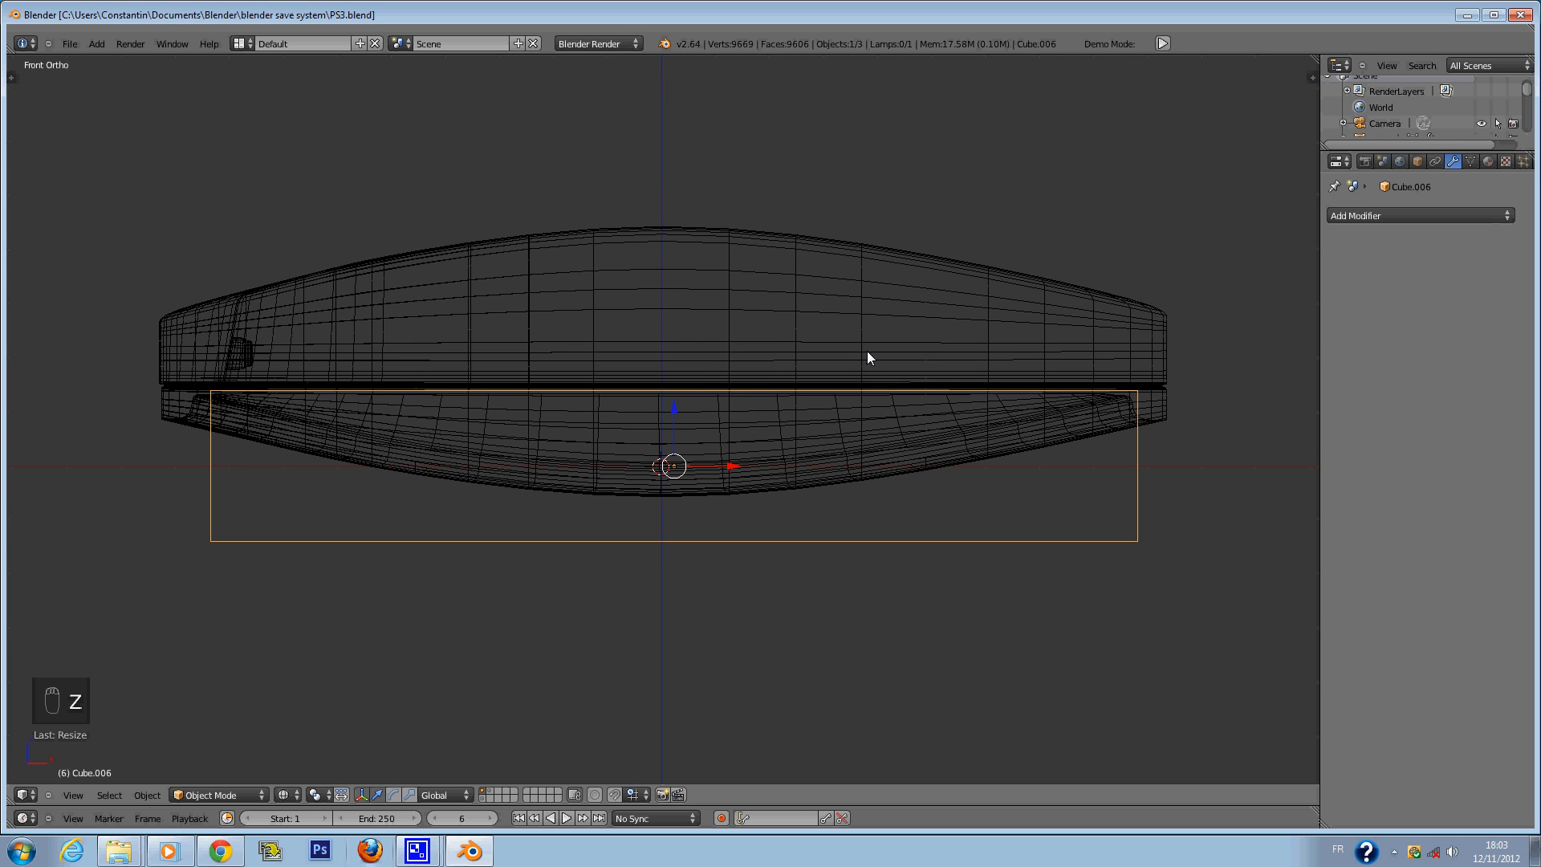
{"action": "key", "text": "ctrl+2"}
{"action": "key", "text": "Tab"}
{"action": "key", "text": "a"}
{"action": "key", "text": "a"}
Cut two vertical edge loops through the cube and scale them apart along X until they sit close to its side walls.
{"action": "key", "text": "ctrl+r"}
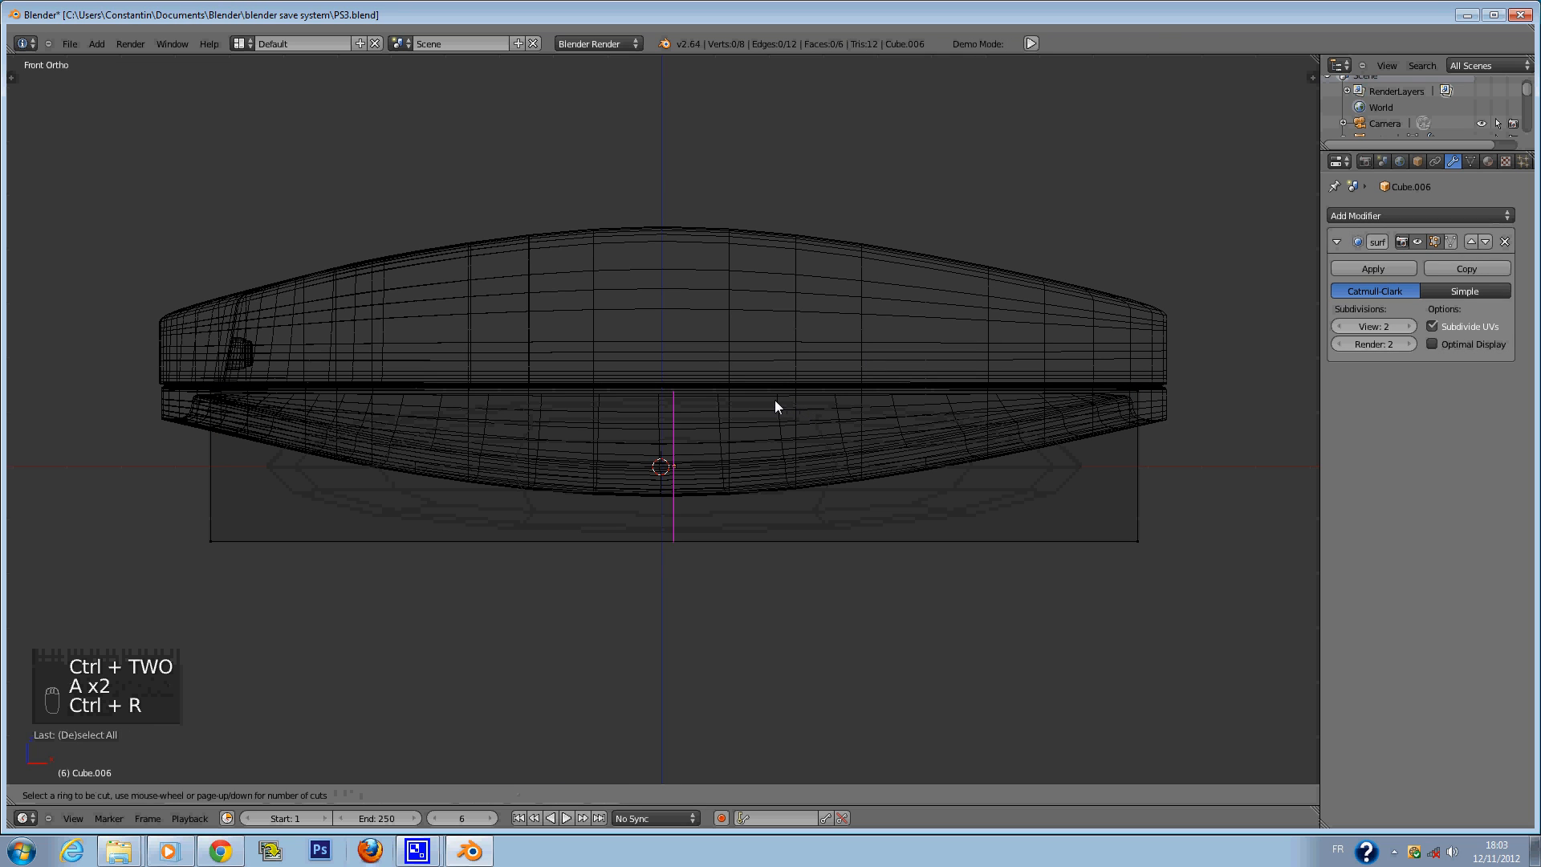
{"action": "scroll", "coordinate": [774, 400], "scroll_direction": "up", "scroll_amount": 1}
{"action": "left_click", "coordinate": [774, 400]}
{"action": "right_click", "coordinate": [831, 546]}
{"action": "key", "text": "s"}
{"action": "key", "text": "x"}
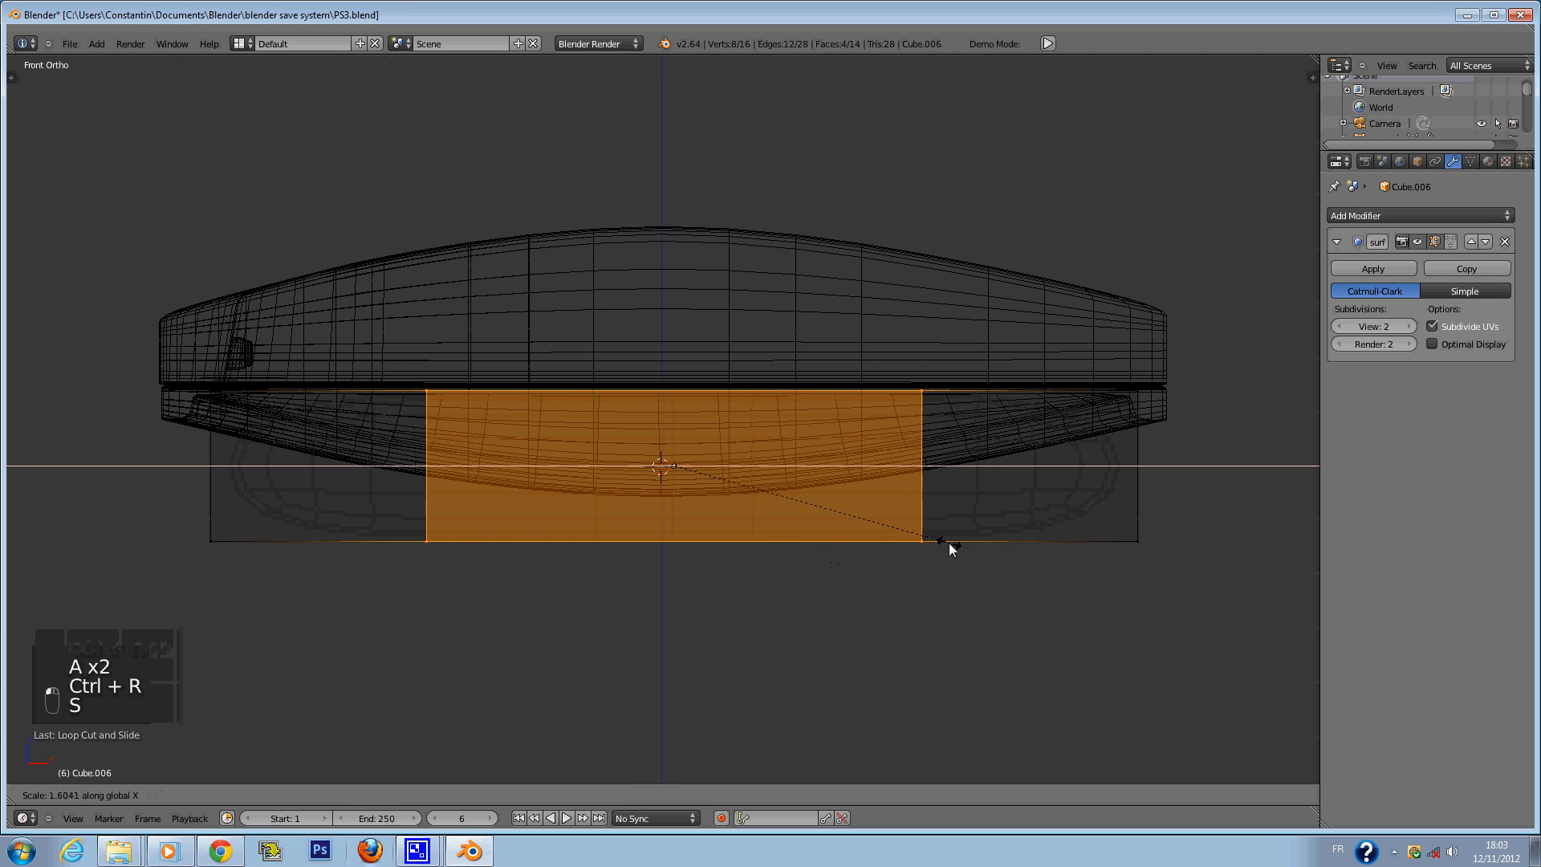
{"action": "left_click", "coordinate": [1187, 572]}
{"action": "key", "text": "a"}
From top view, cut two edge loops across the cube, spread them along Y close to its ends, and save over PS3.blend.
{"action": "key", "text": "KP_7"}
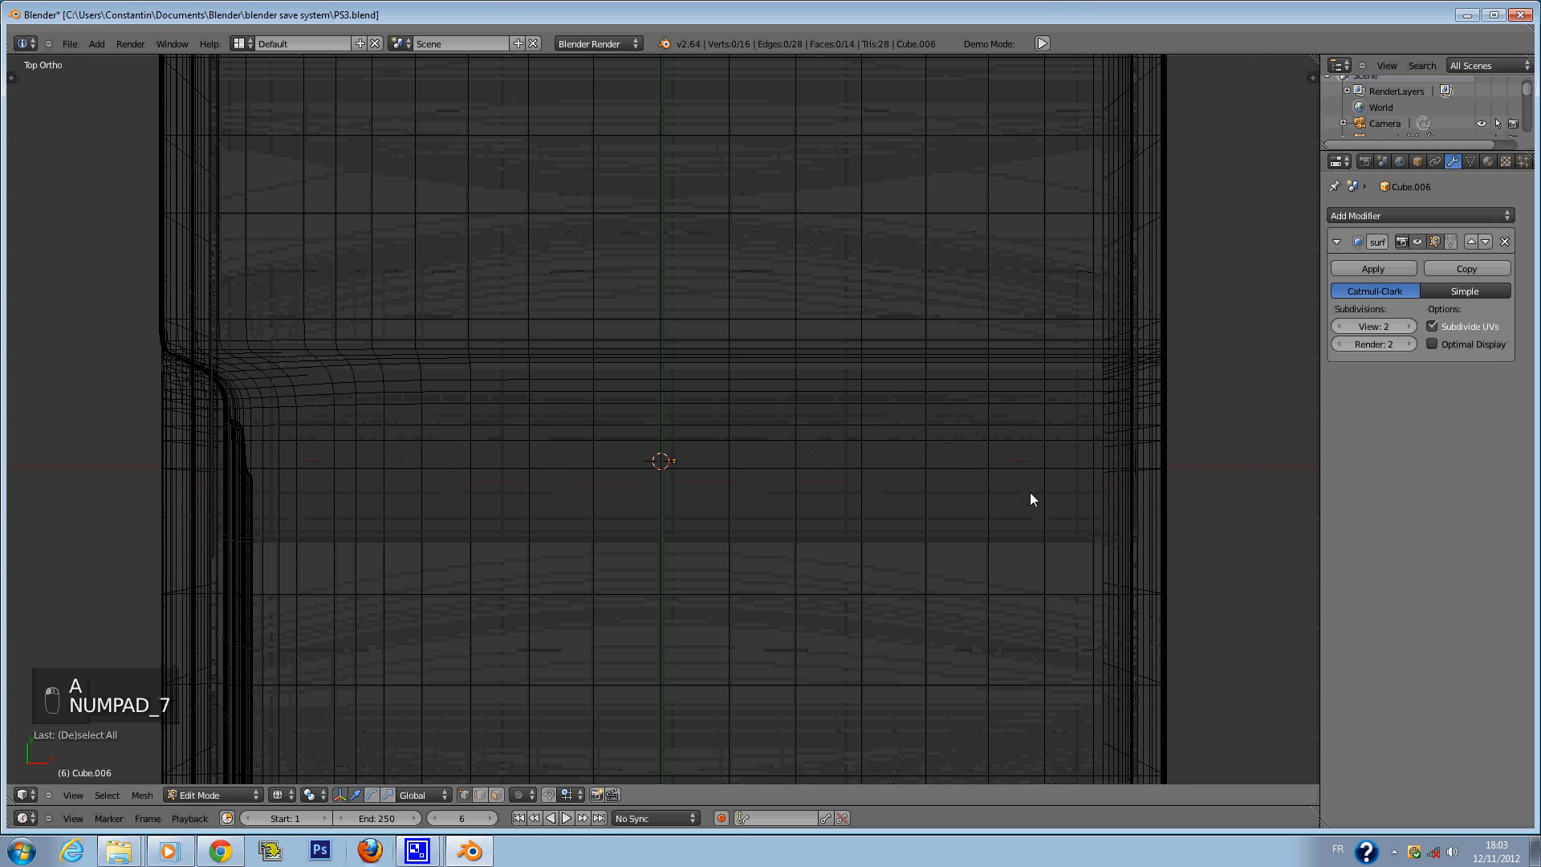
{"action": "key", "text": "ctrl+r"}
{"action": "left_click", "coordinate": [971, 433]}
{"action": "right_click", "coordinate": [970, 433]}
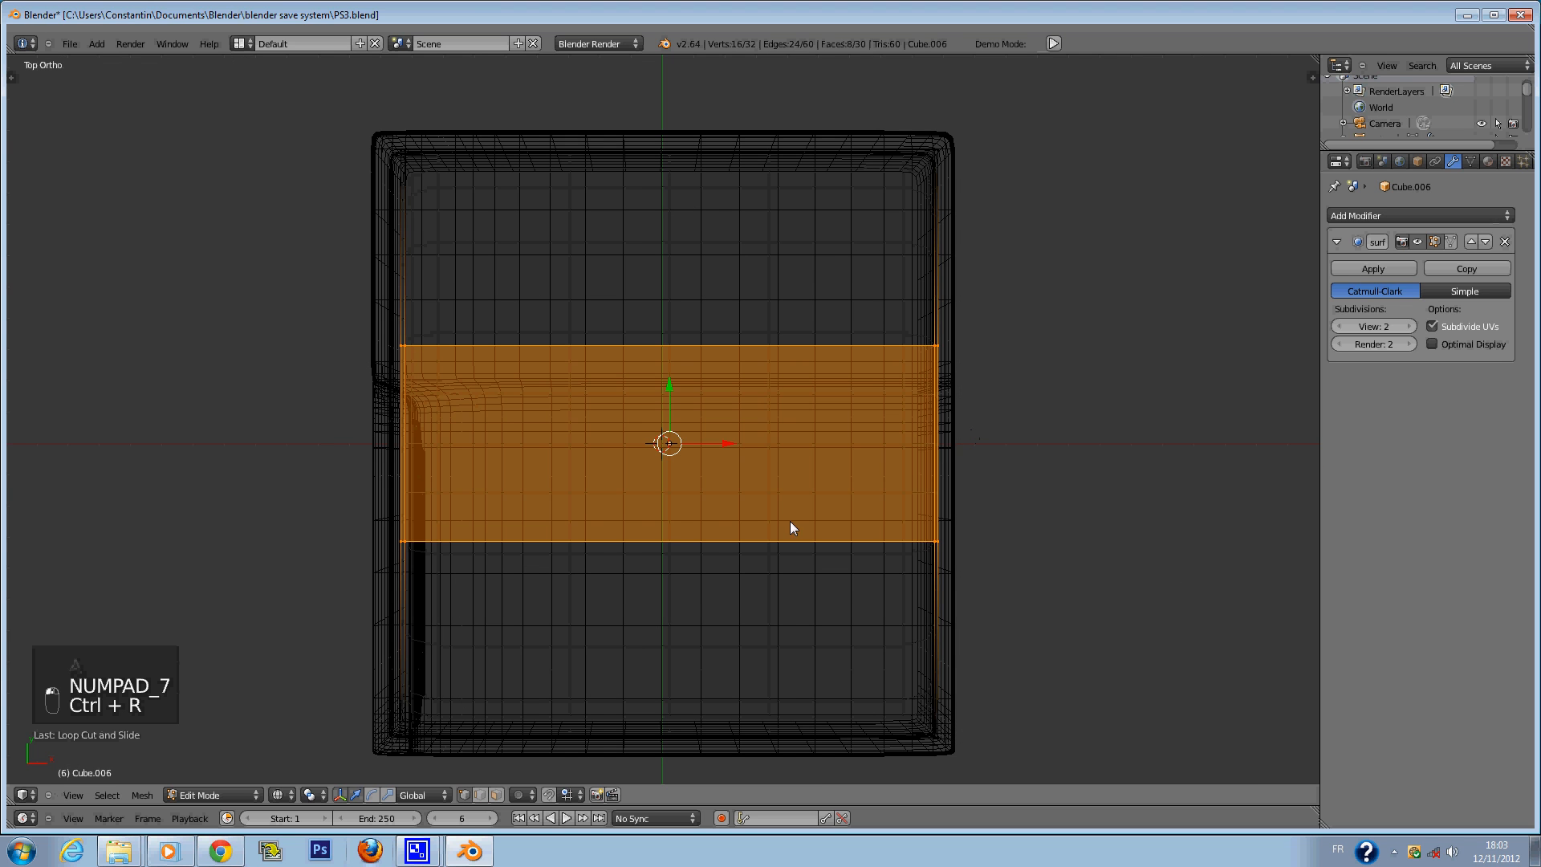
{"action": "scroll", "coordinate": [790, 522], "scroll_direction": "down", "scroll_amount": 1}
{"action": "key", "text": "s"}
{"action": "key", "text": "y"}
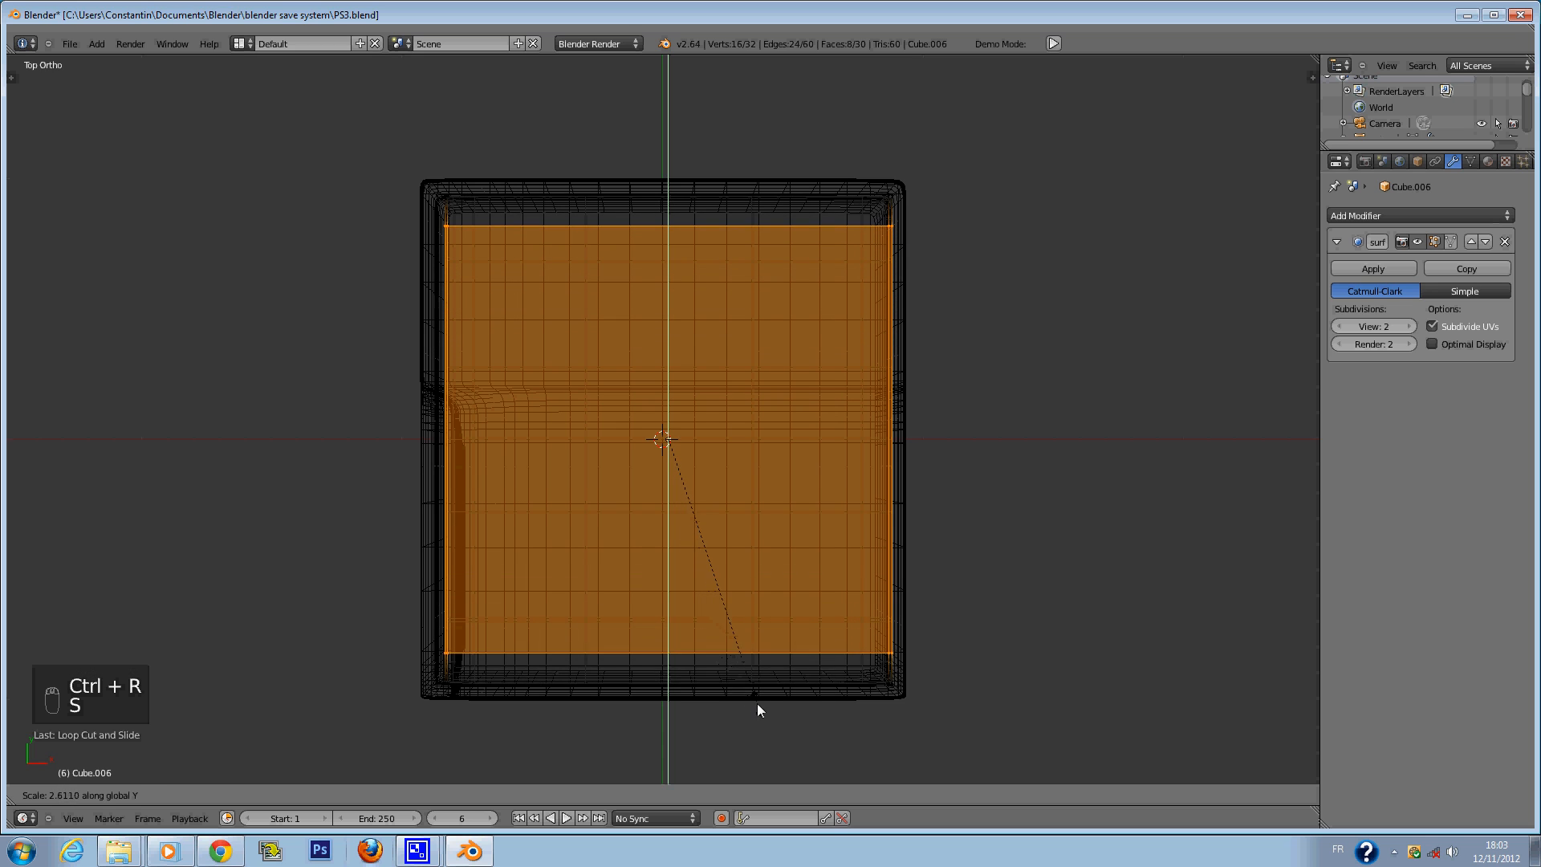
{"action": "left_click", "coordinate": [796, 725]}
{"action": "key", "text": "z"}
{"action": "mouse_move", "coordinate": [822, 690]}
{"action": "middle_mouse_down"}
{"action": "mouse_move", "coordinate": [987, 503]}
{"action": "mouse_move", "coordinate": [956, 376]}
{"action": "middle_mouse_up"}
{"action": "key", "text": "Tab"}
{"action": "key", "text": "ctrl+s"}
{"action": "left_click", "coordinate": [979, 464]}
Apply smooth shading to the subdivided cube and save over PS3.blend.
{"action": "scroll", "coordinate": [969, 442], "scroll_direction": "up", "scroll_amount": 3}
{"action": "scroll", "coordinate": [955, 376], "scroll_direction": "up", "scroll_amount": 4}
{"action": "key", "text": "t"}
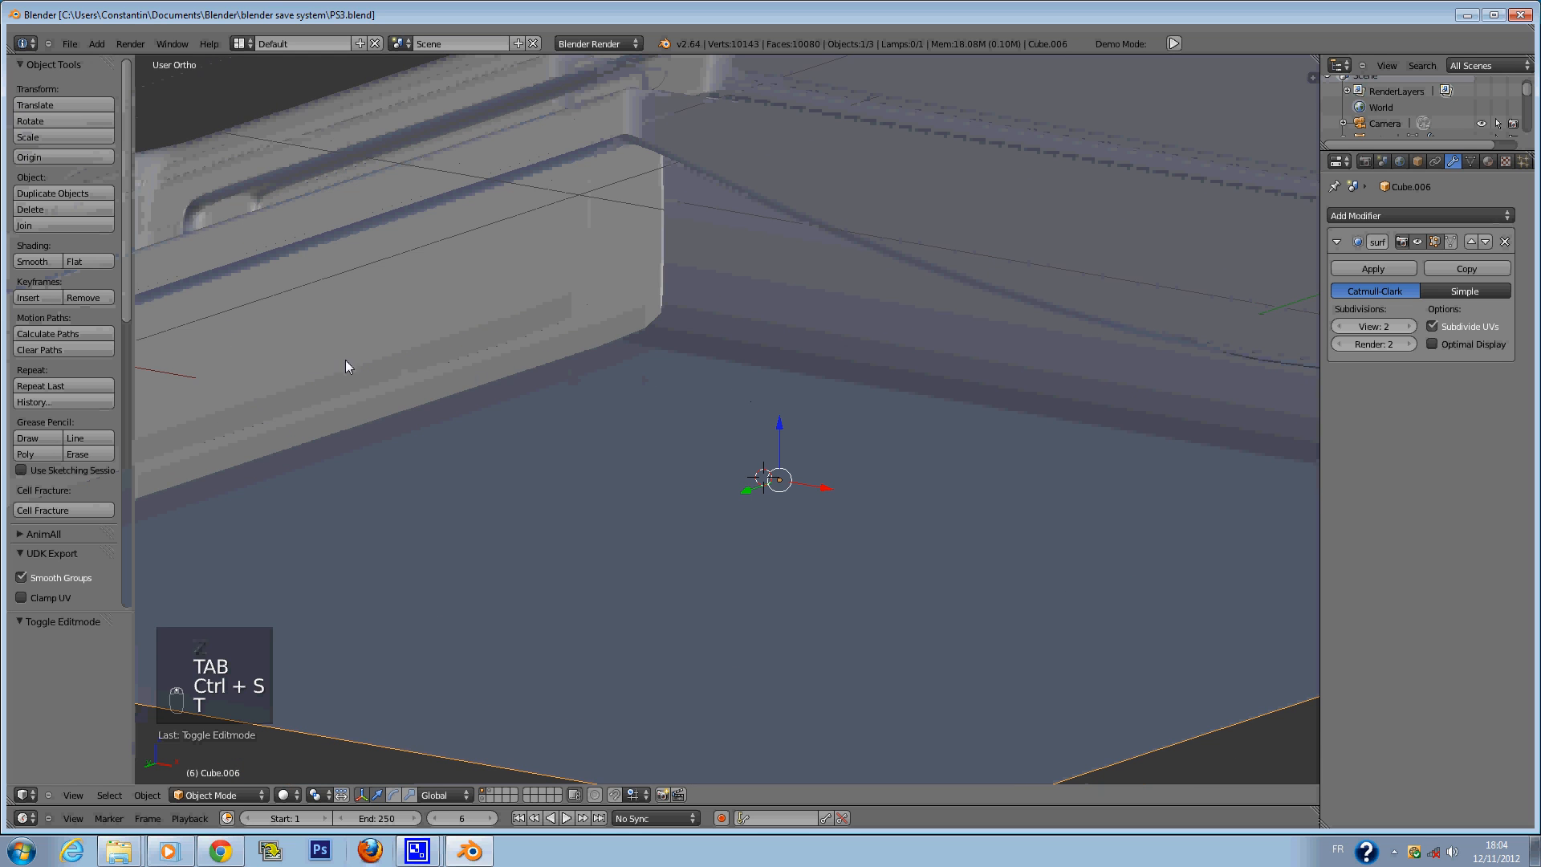
{"action": "left_click", "coordinate": [32, 262]}
{"action": "key", "text": "t"}
{"action": "scroll", "coordinate": [823, 359], "scroll_direction": "down", "scroll_amount": 5}
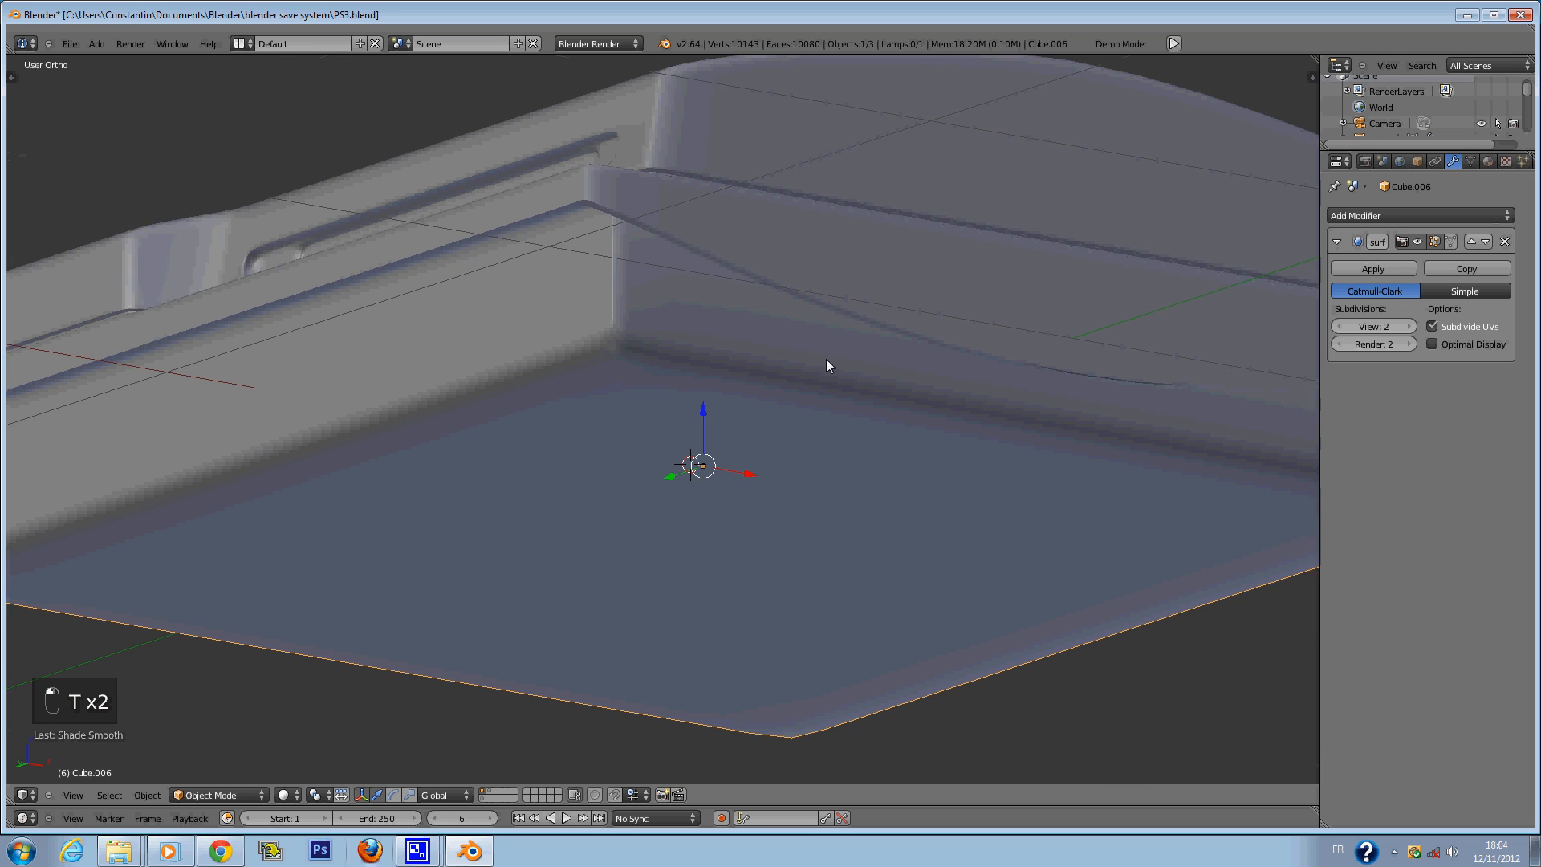
{"action": "key", "text": "ctrl+s"}
{"action": "left_click", "coordinate": [826, 359]}
Show the model in front wireframe view and save over PS3.blend.
{"action": "key", "text": "KP_0"}
{"action": "key", "text": "KP_1"}
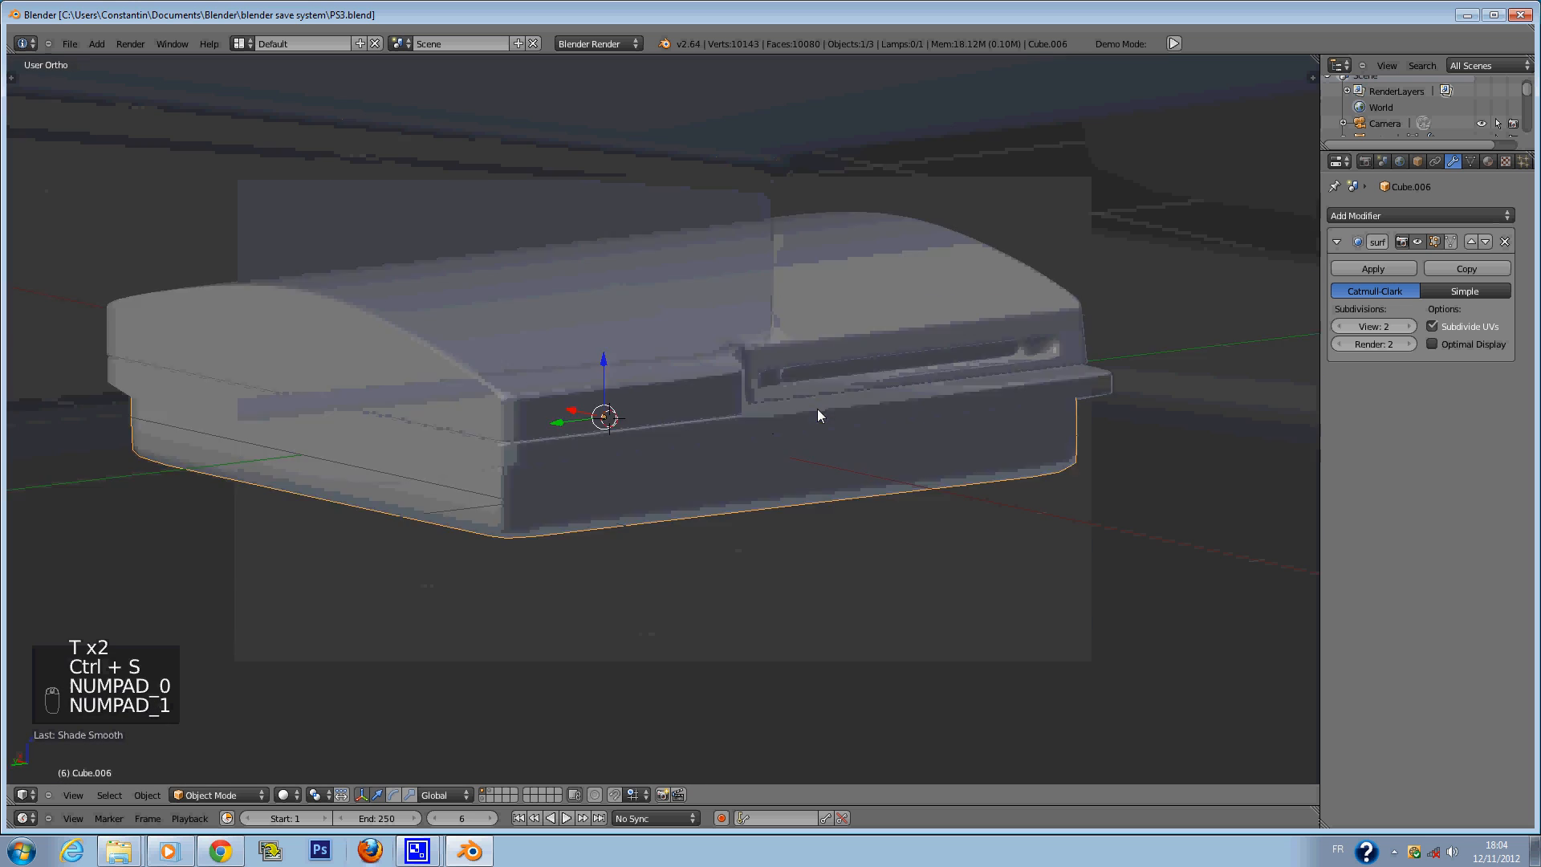
{"action": "key", "text": "z"}
{"action": "key", "text": "ctrl+s"}
{"action": "left_click", "coordinate": [700, 343]}
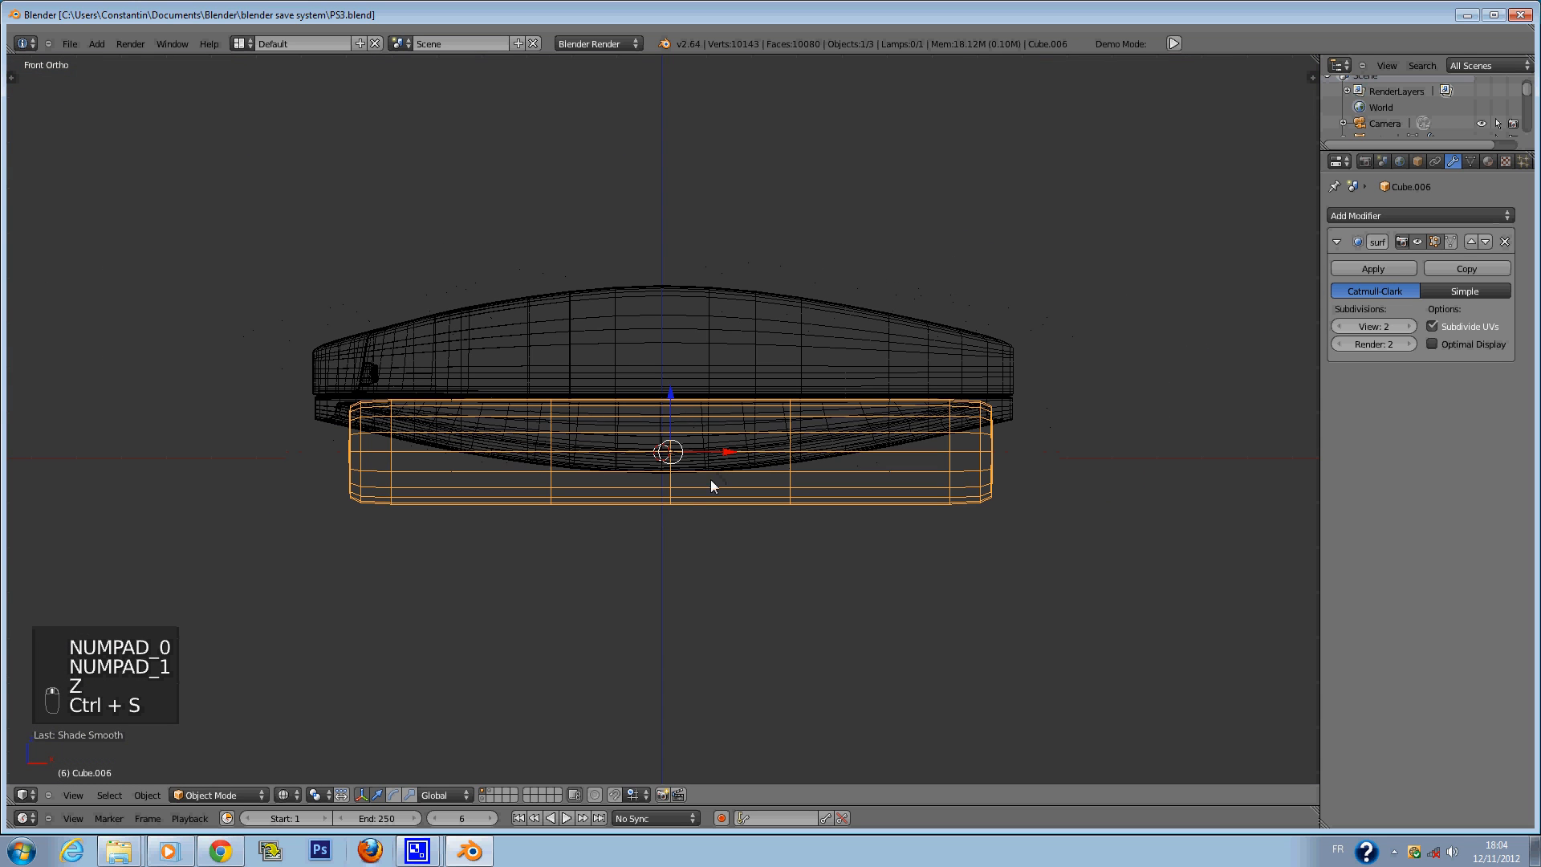
{"action": "scroll", "coordinate": [706, 472], "scroll_direction": "up", "scroll_amount": 1}
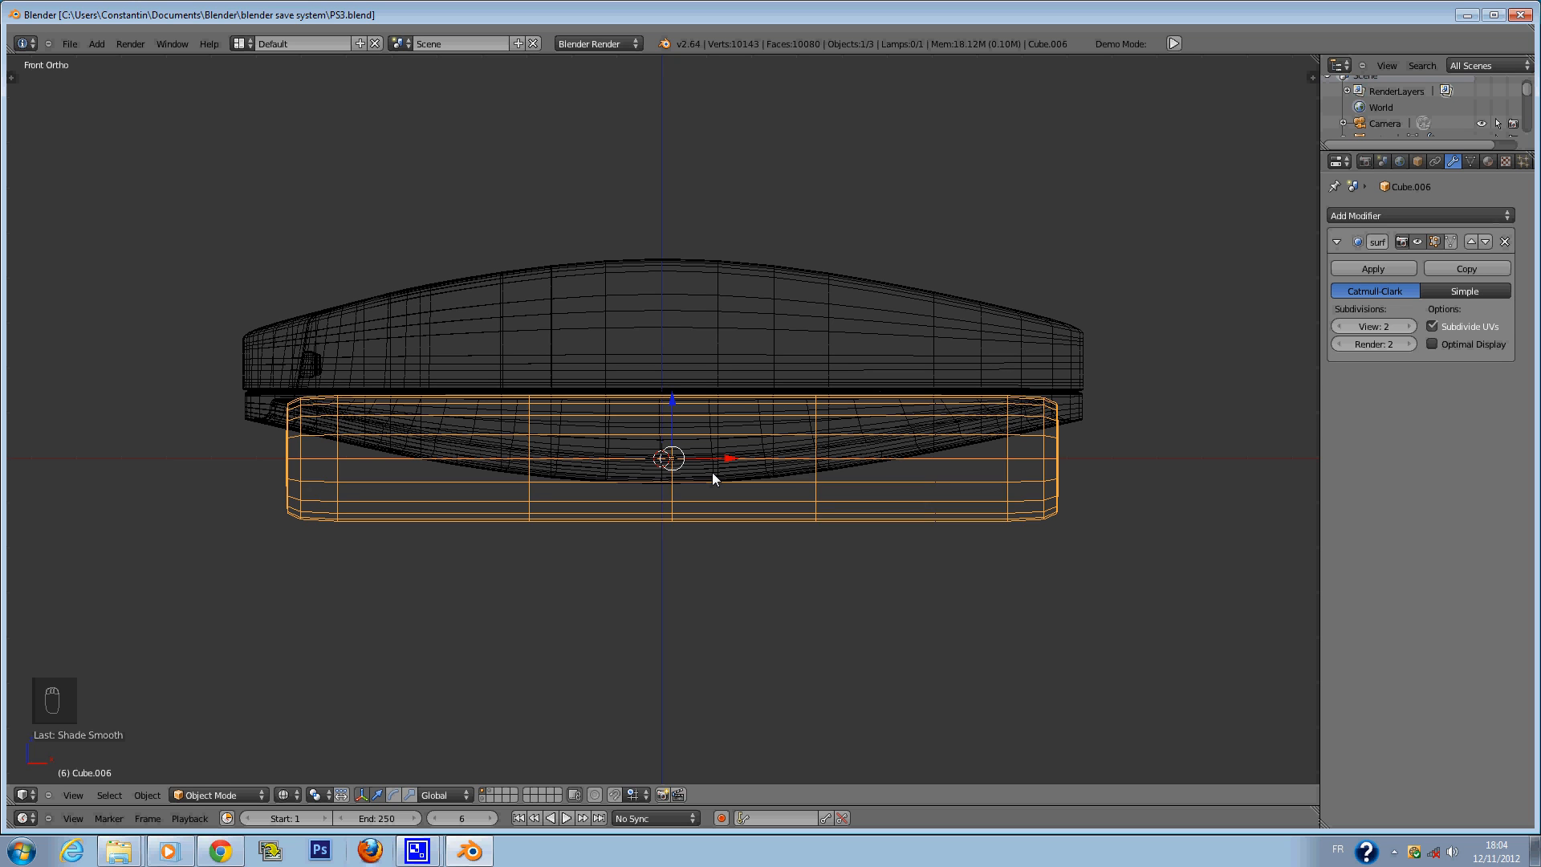
Circle-select the cube's bottom faces in edit mode and delete them.
{"action": "key", "text": "Tab"}
{"action": "scroll", "coordinate": [686, 456], "scroll_direction": "down", "scroll_amount": 1}
{"action": "key", "text": "a"}
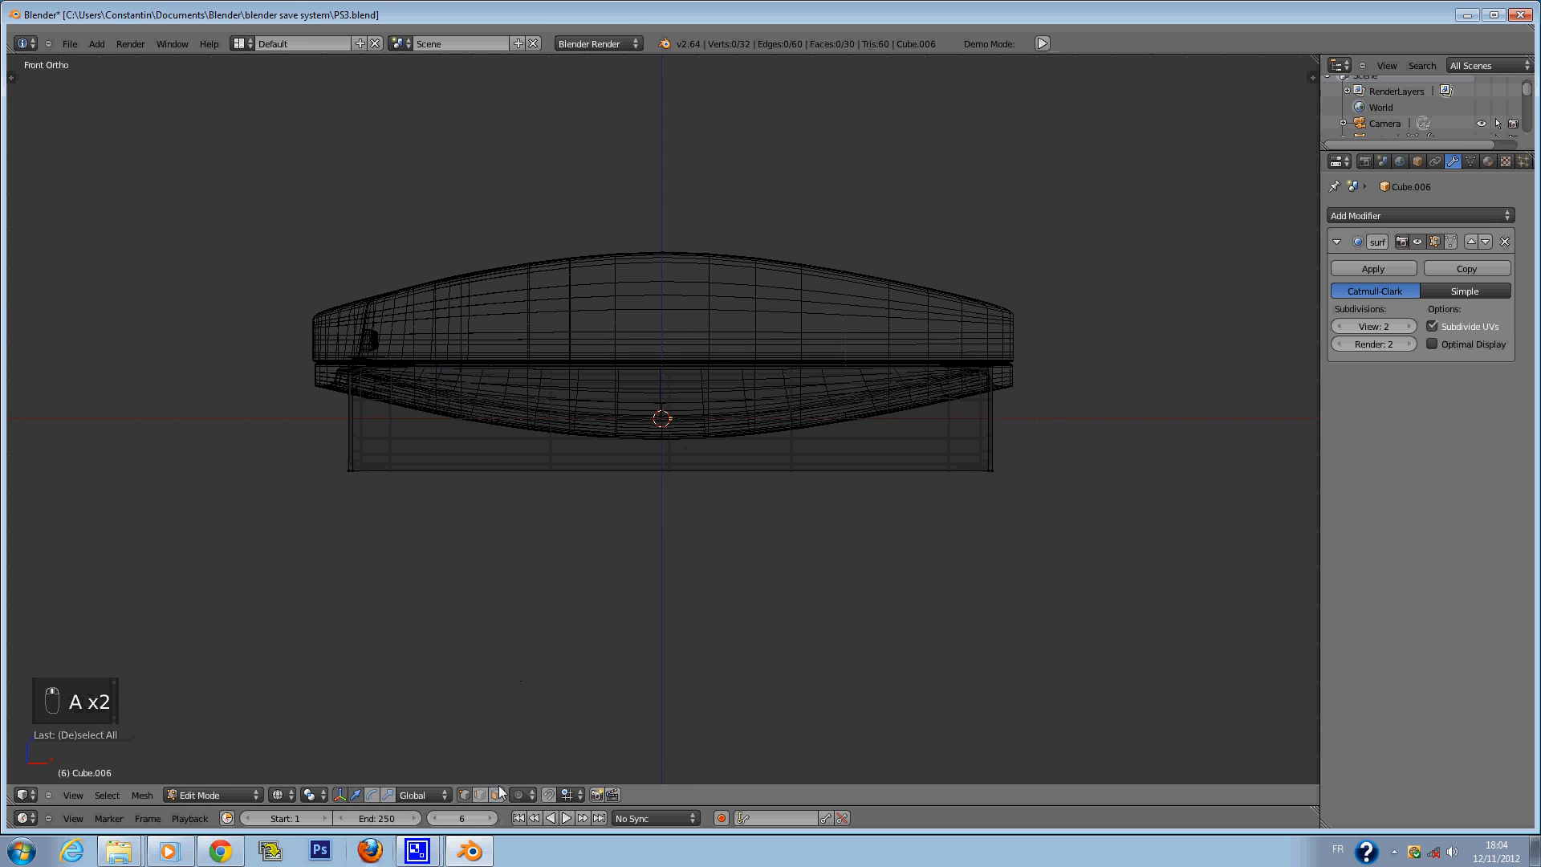
{"action": "scroll", "coordinate": [434, 674], "scroll_direction": "up", "scroll_amount": 2}
{"action": "key", "text": "c"}
{"action": "left_click", "coordinate": [246, 495]}
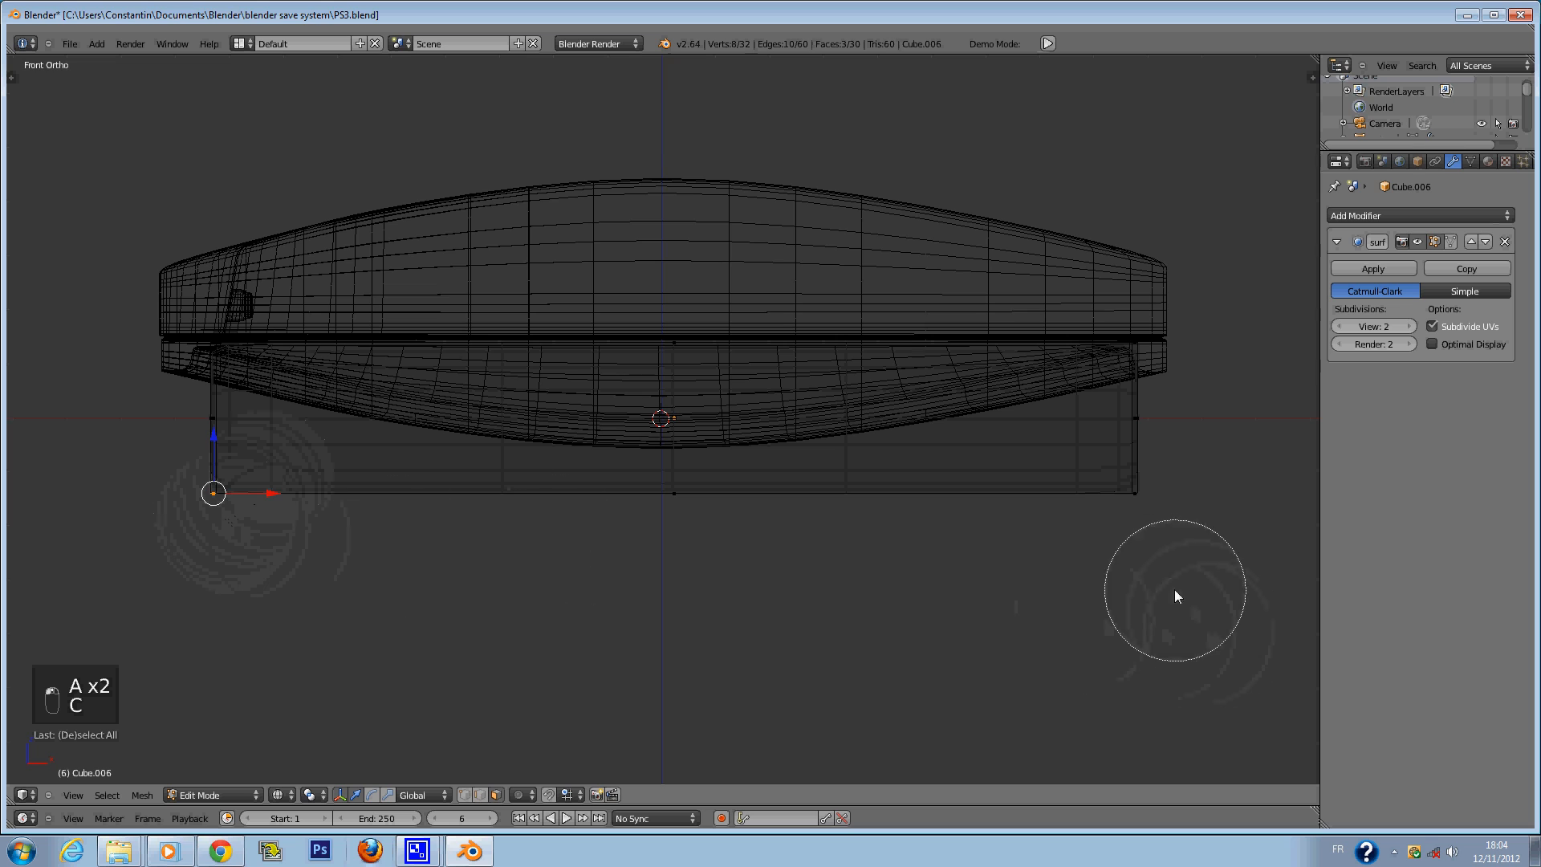
{"action": "left_click", "coordinate": [1168, 554]}
{"action": "right_click", "coordinate": [705, 551]}
{"action": "key", "text": "x"}
{"action": "left_click", "coordinate": [706, 551]}
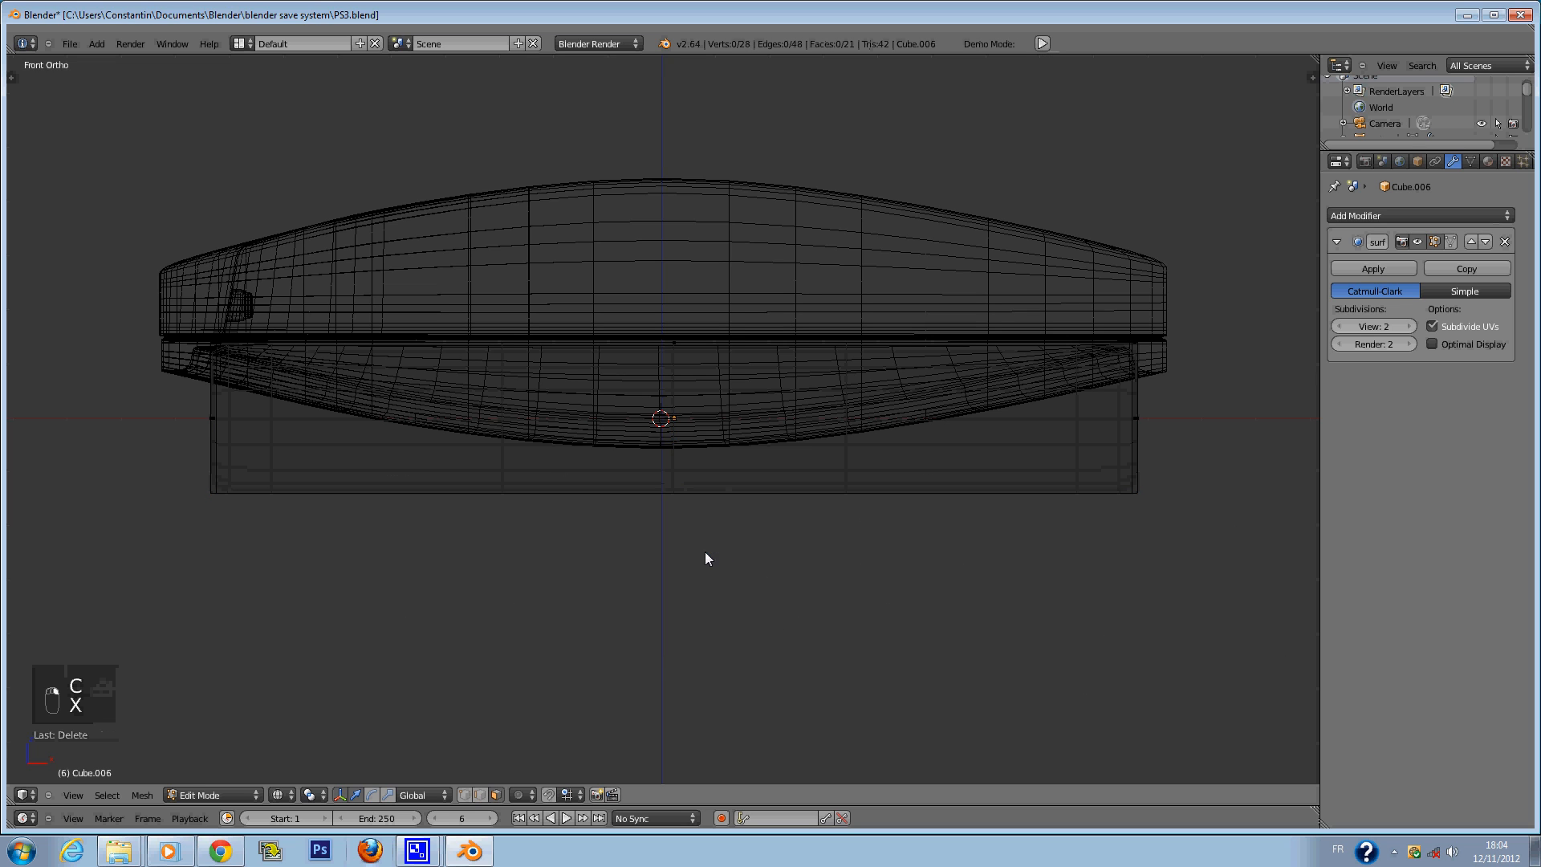
Select the cube's open bottom edge ring, raise it along Z to about the body's lowest point, and save over PS3.blend.
{"action": "key", "text": "c"}
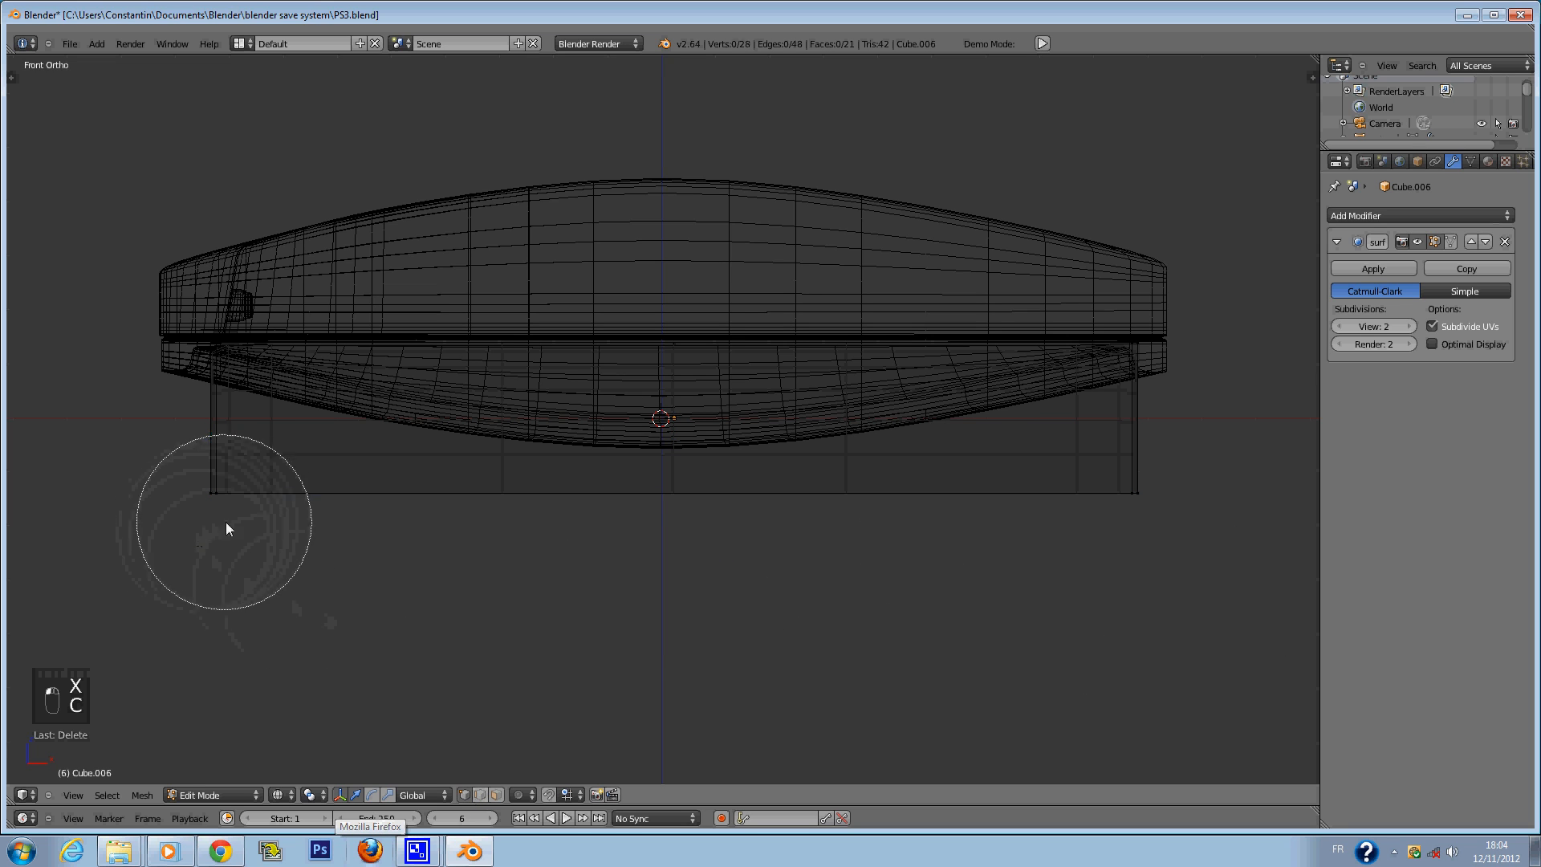
{"action": "mouse_move", "coordinate": [225, 523]}
{"action": "left_mouse_down"}
{"action": "mouse_move", "coordinate": [1269, 589]}
{"action": "mouse_move", "coordinate": [1161, 549]}
{"action": "left_mouse_up"}
{"action": "right_click", "coordinate": [1155, 548]}
{"action": "key", "text": "z"}
{"action": "middle_click_drag", "start_coordinate": [851, 562], "coordinate": [995, 610]}
{"action": "scroll", "coordinate": [902, 470], "scroll_direction": "down", "scroll_amount": 2}
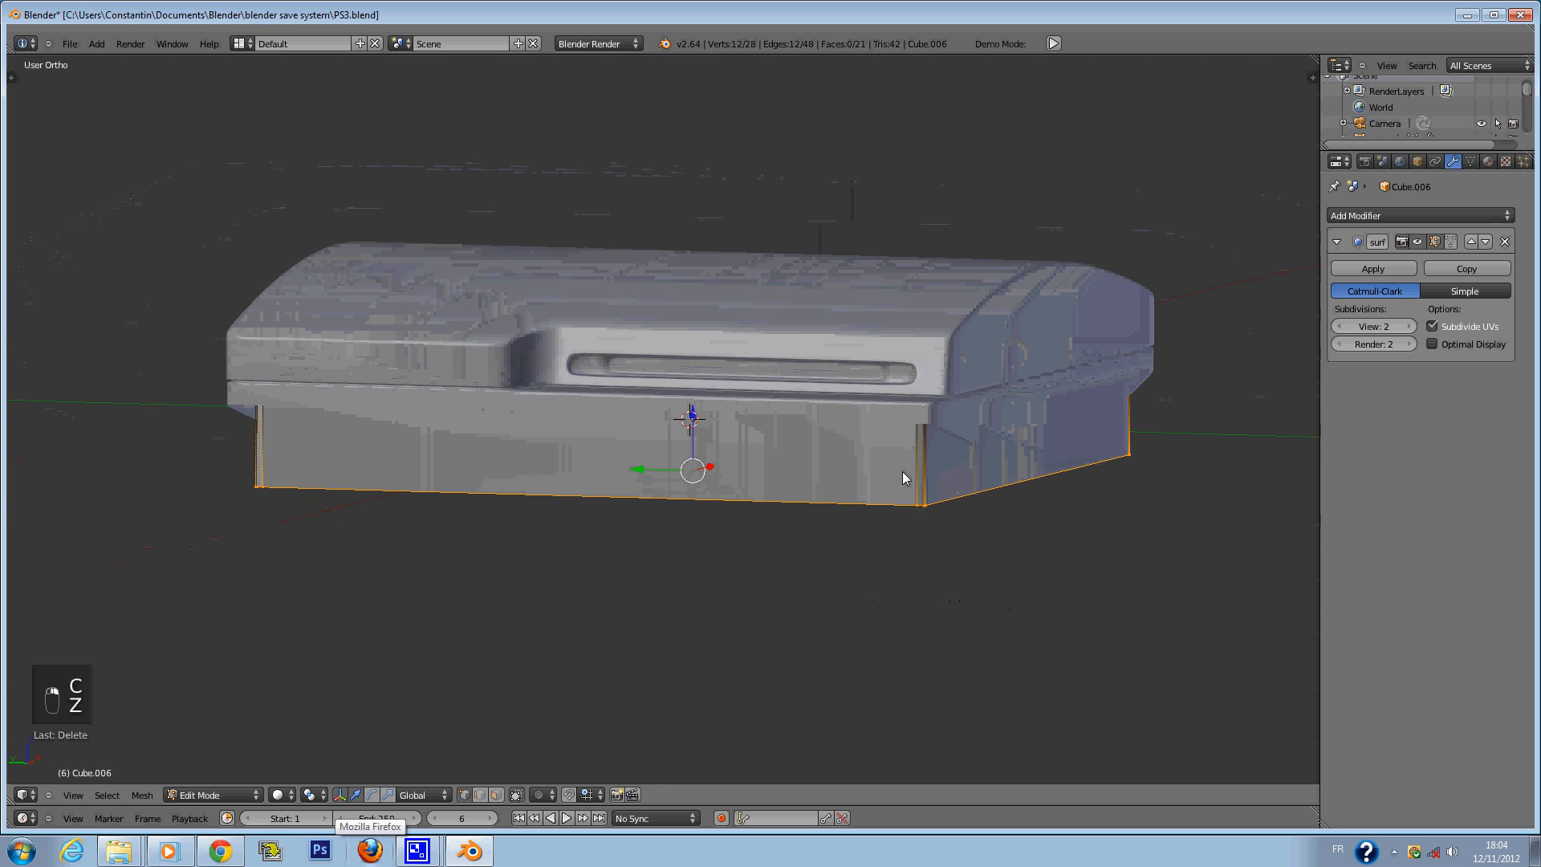
{"action": "mouse_move", "coordinate": [902, 470]}
{"action": "middle_mouse_down"}
{"action": "mouse_move", "coordinate": [779, 413]}
{"action": "mouse_move", "coordinate": [688, 442]}
{"action": "middle_mouse_up"}
{"action": "left_click_drag", "start_coordinate": [688, 441], "coordinate": [684, 399]}
{"action": "key", "text": "ctrl+s"}
{"action": "left_click", "coordinate": [684, 395]}
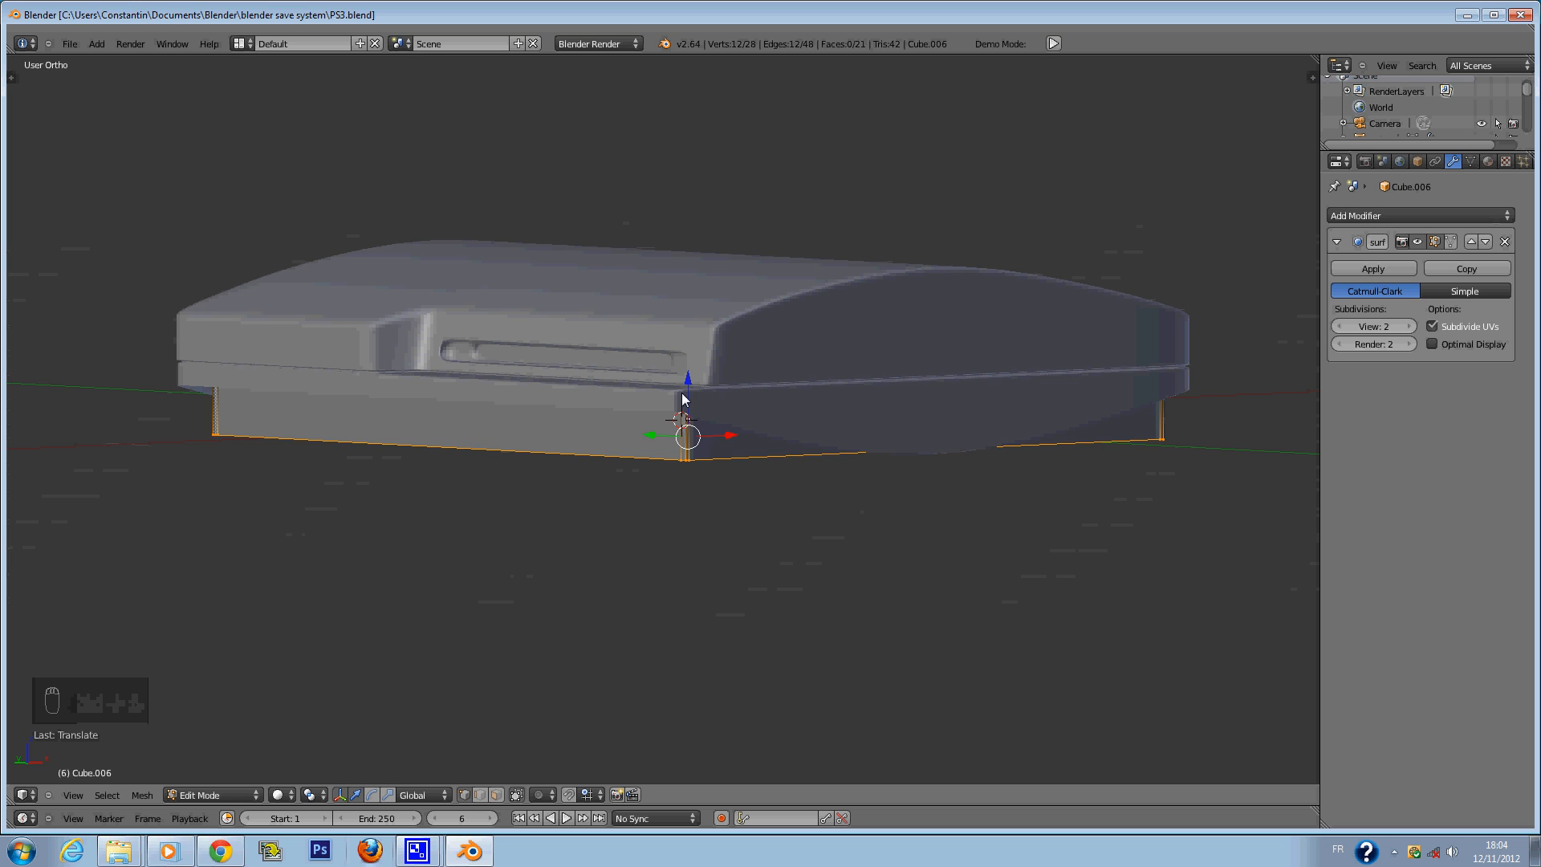
Lower the cube's bottom edge ring along Z to slightly below the body's lowest point in front view and save the file.
{"action": "key", "text": "KP_1"}
{"action": "key", "text": "z"}
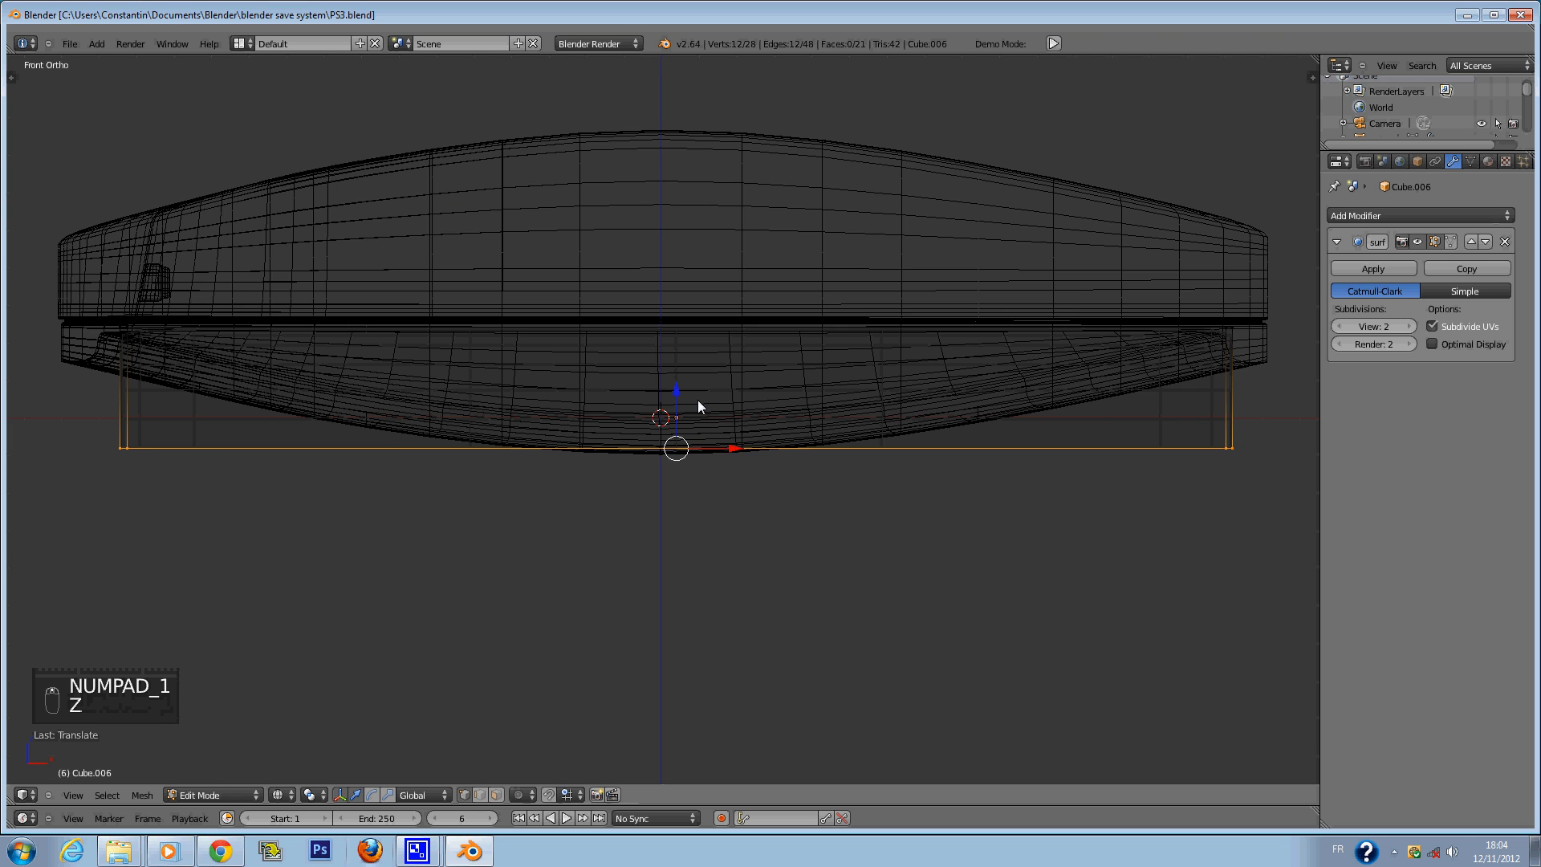
{"action": "scroll", "coordinate": [753, 456], "scroll_direction": "up", "scroll_amount": 4}
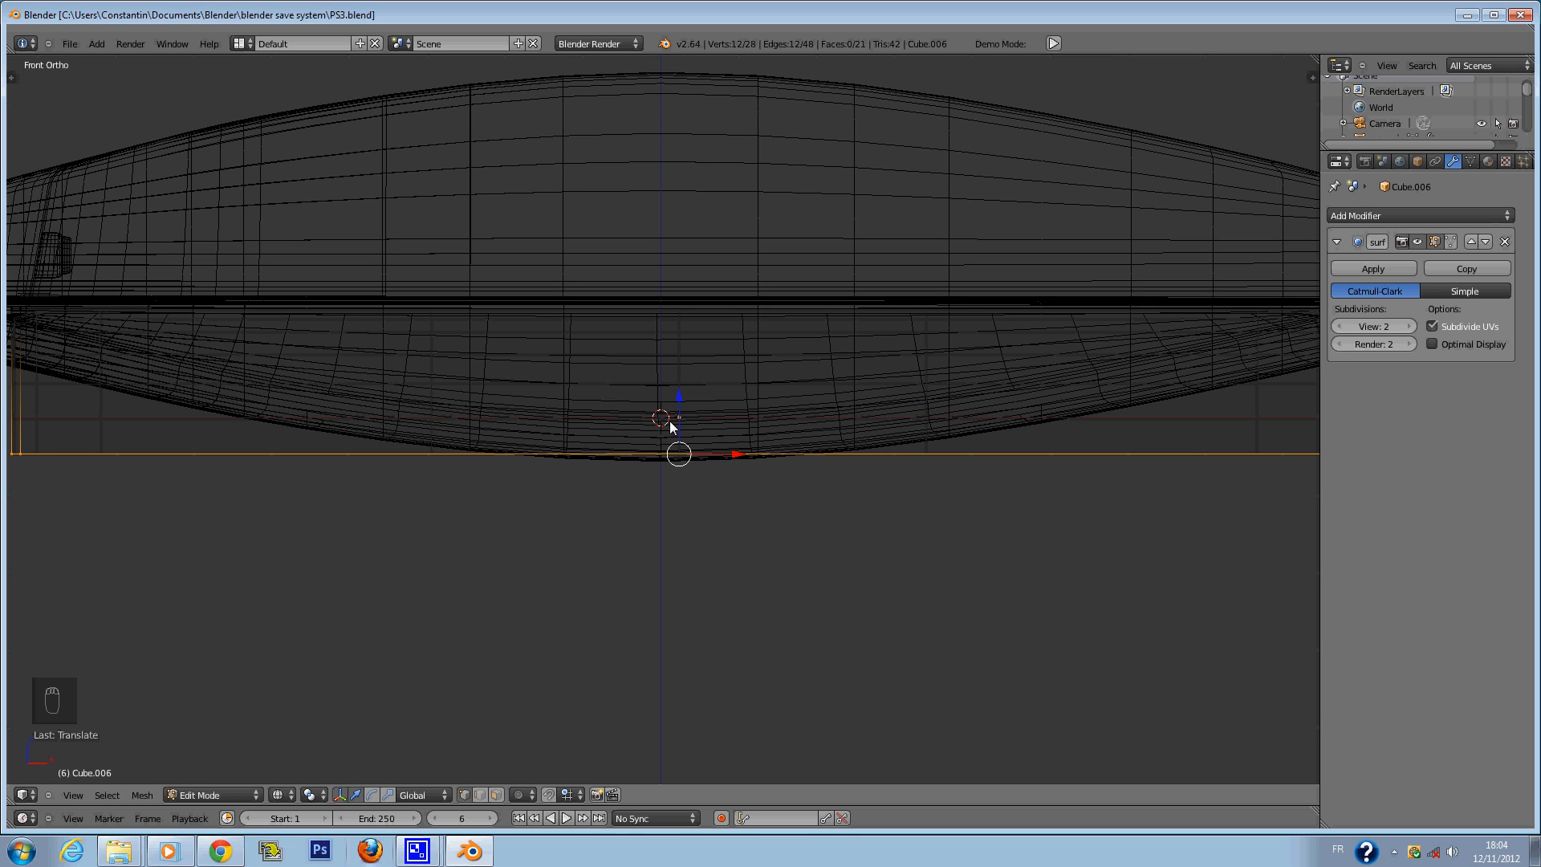
{"action": "left_click_drag", "start_coordinate": [680, 396], "coordinate": [687, 432]}
{"action": "key", "text": "ctrl+s"}
{"action": "scroll", "coordinate": [687, 432], "scroll_direction": "down", "scroll_amount": 3}
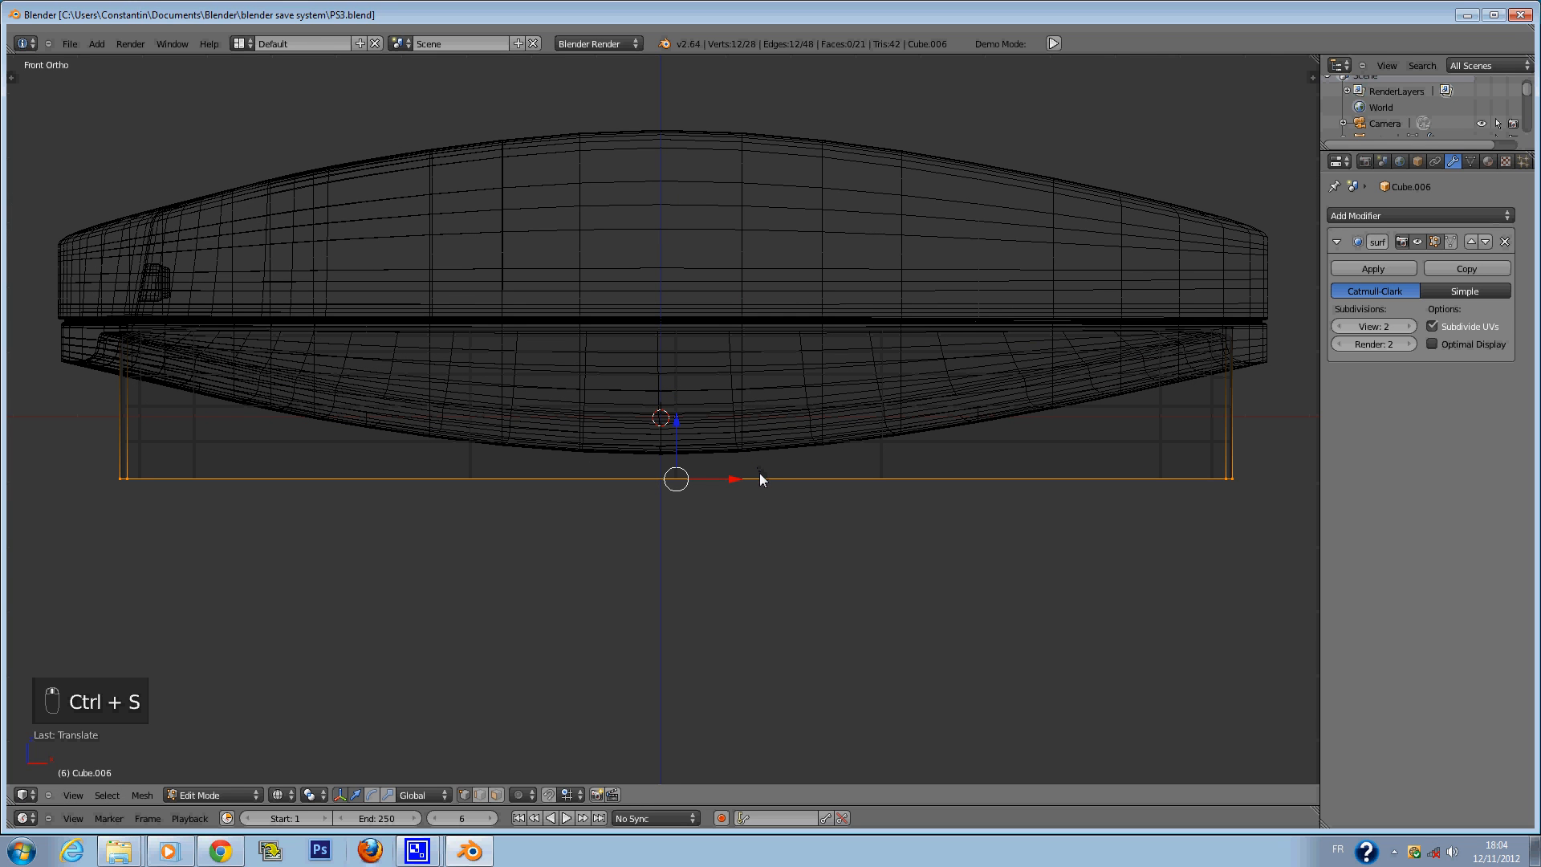
Extrude the cube's bottom edge ring twice in place and scale the newest ring inward to about 0.98.
{"action": "key", "text": "e"}
{"action": "key", "text": "s"}
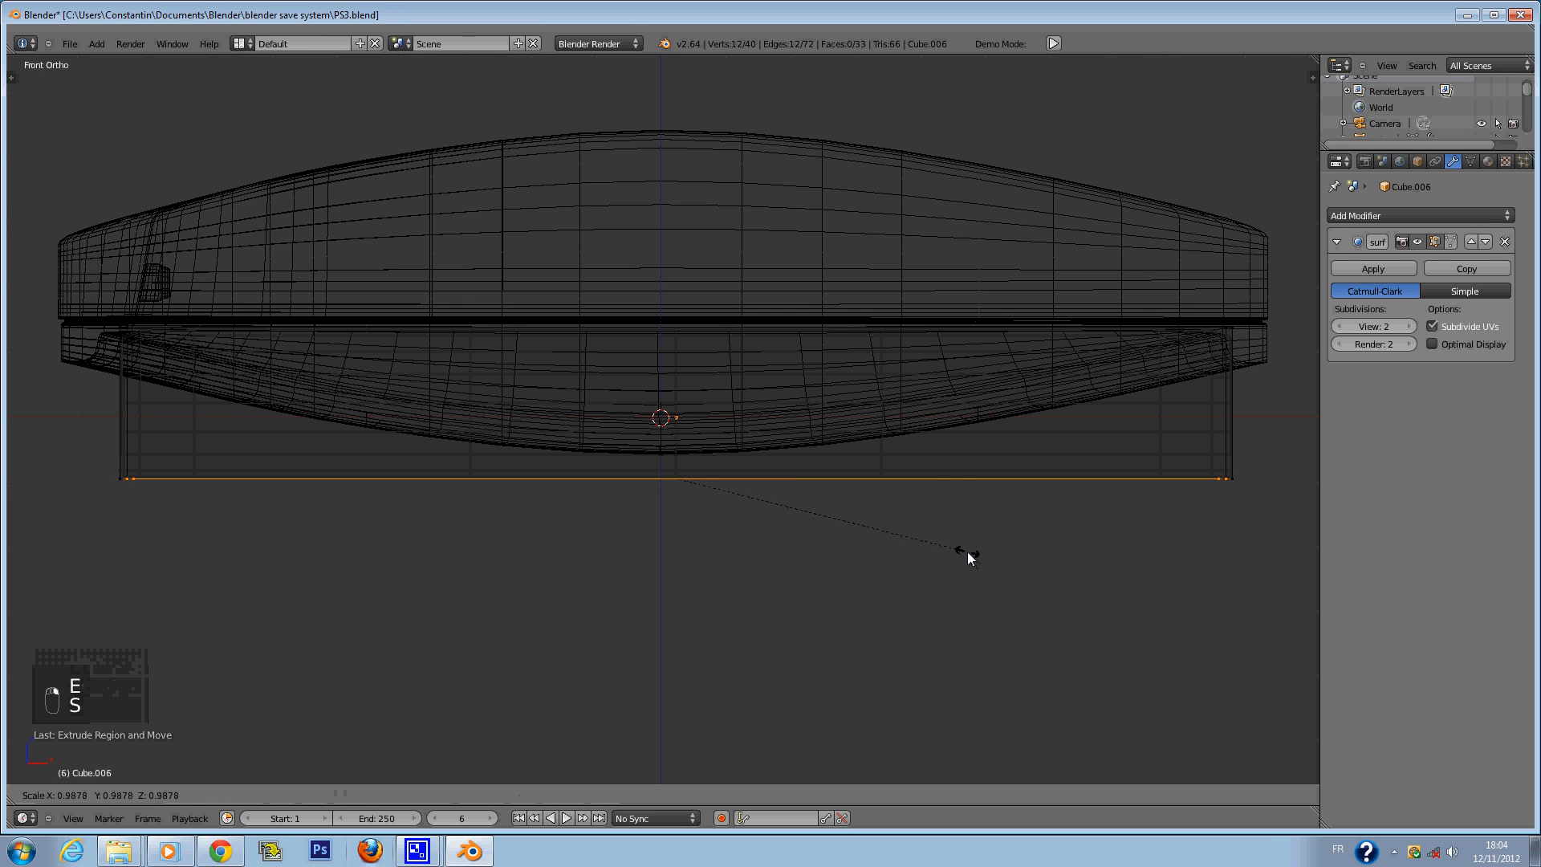
{"action": "left_click", "coordinate": [969, 557]}
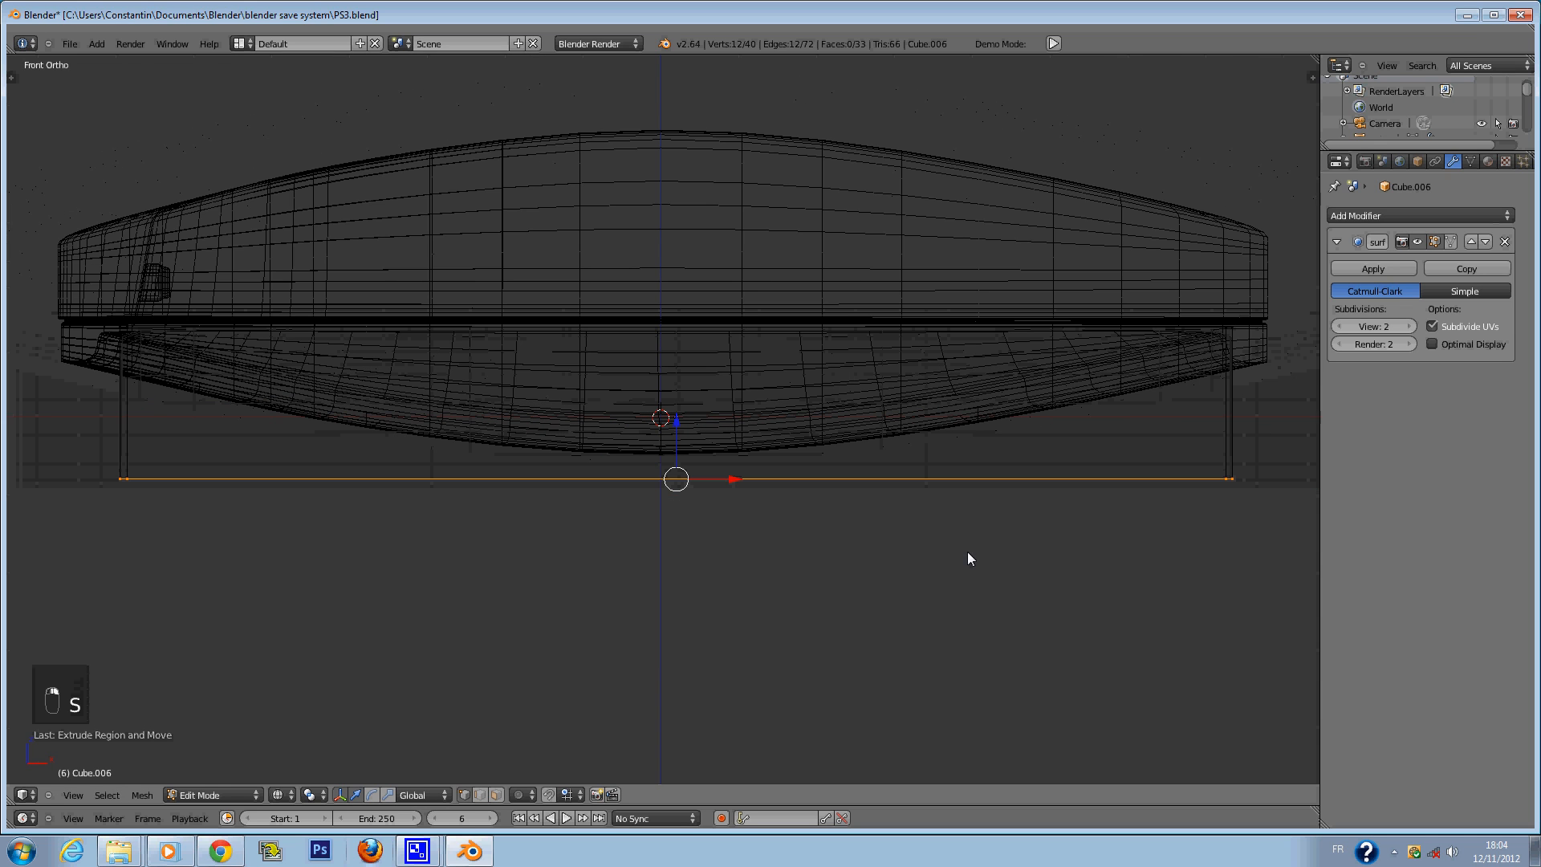
{"action": "key", "text": "e"}
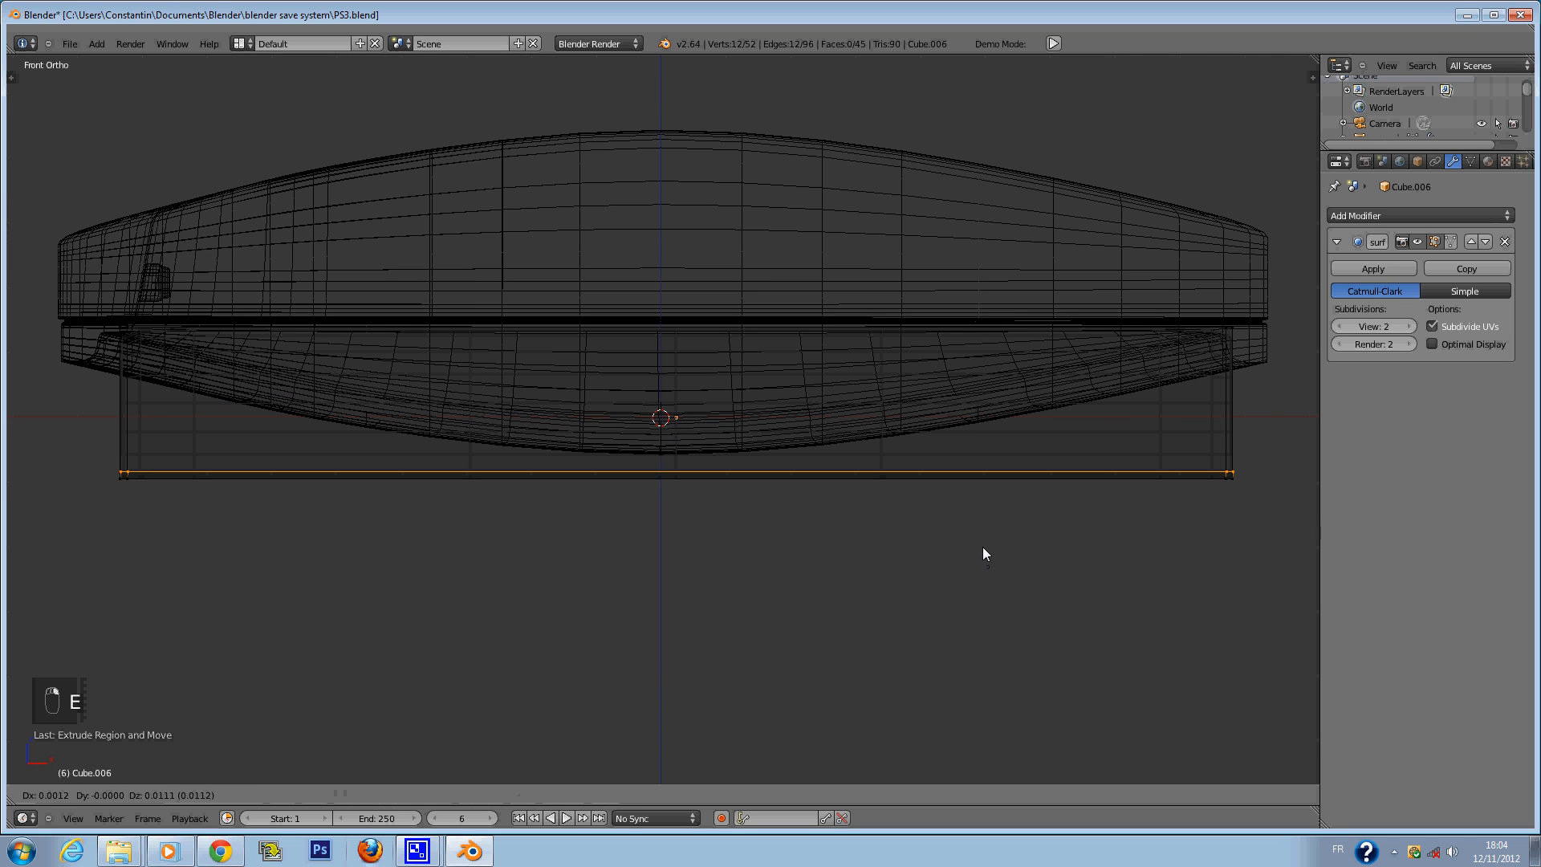
{"action": "left_click", "coordinate": [989, 549]}
{"action": "key", "text": "s"}
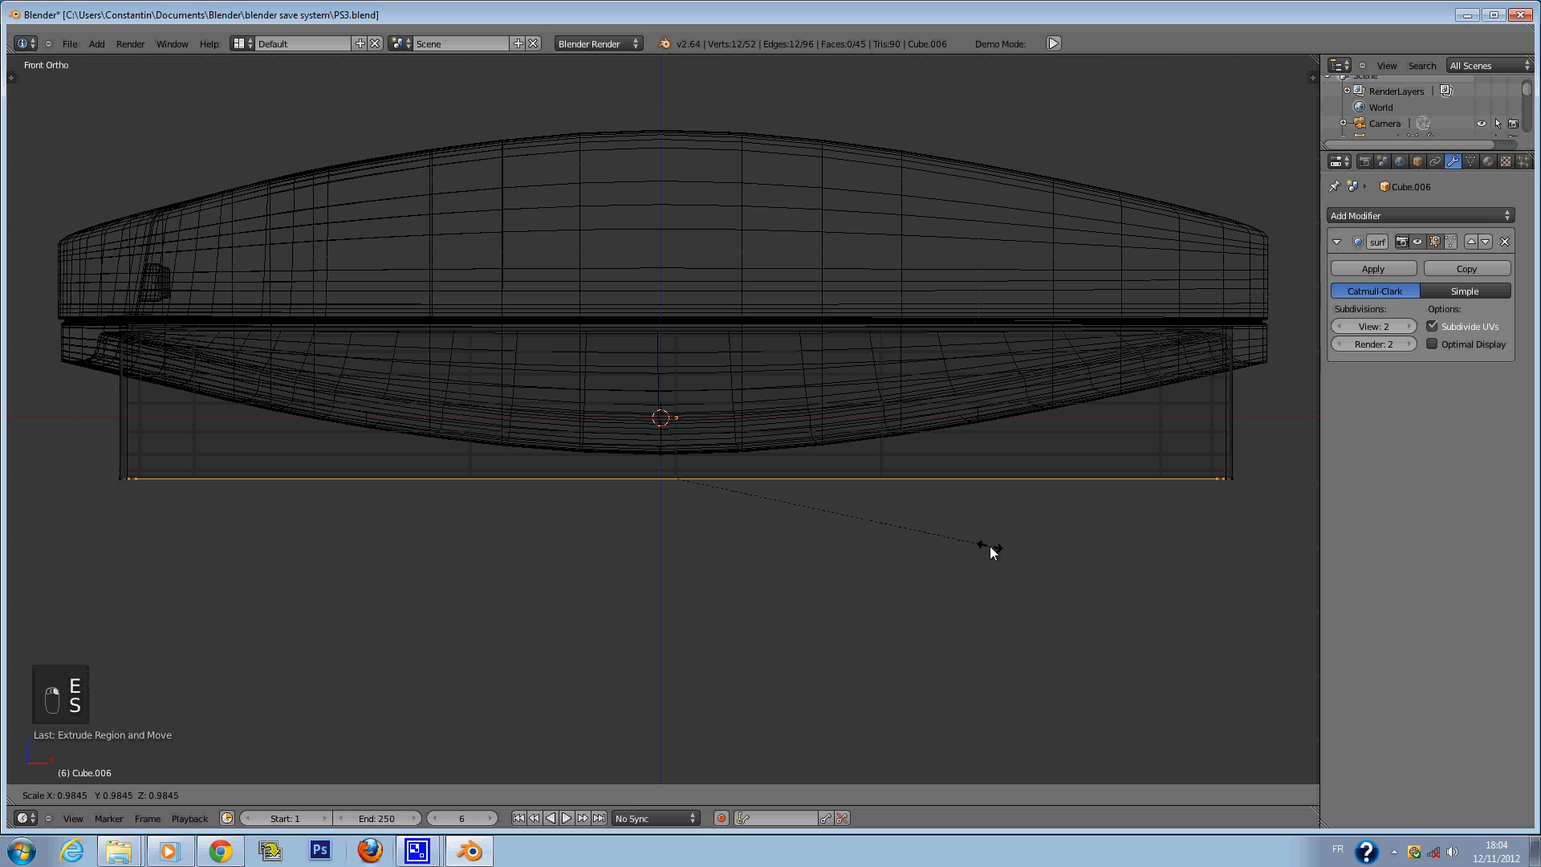
{"action": "left_click", "coordinate": [990, 547]}
Extrude the inset ring and move the new edges very slightly down along Z.
{"action": "key", "text": "e"}
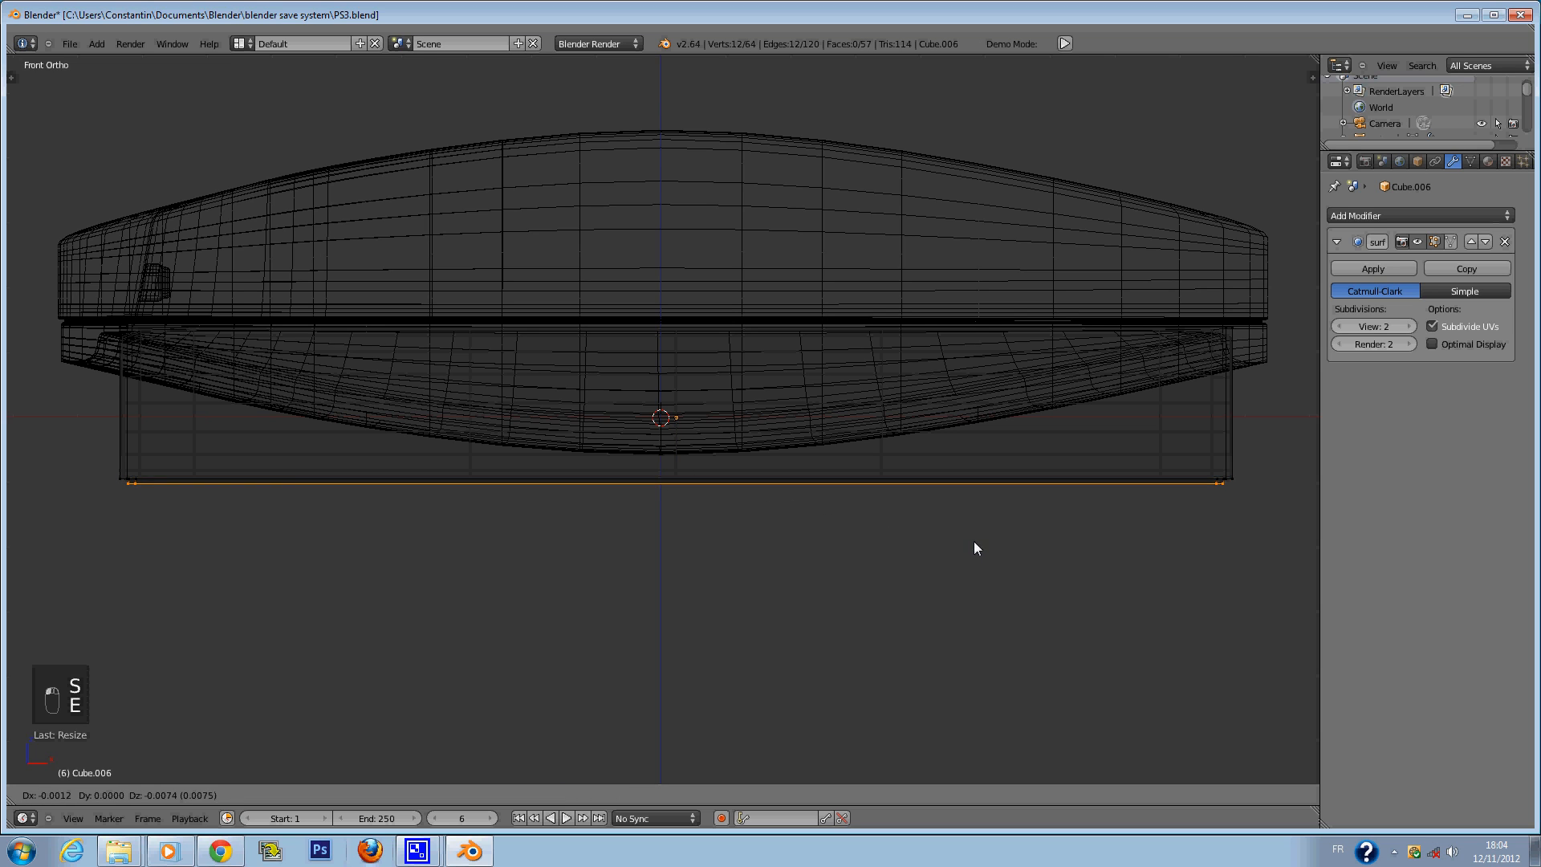
{"action": "right_click", "coordinate": [974, 544]}
{"action": "key", "text": "e"}
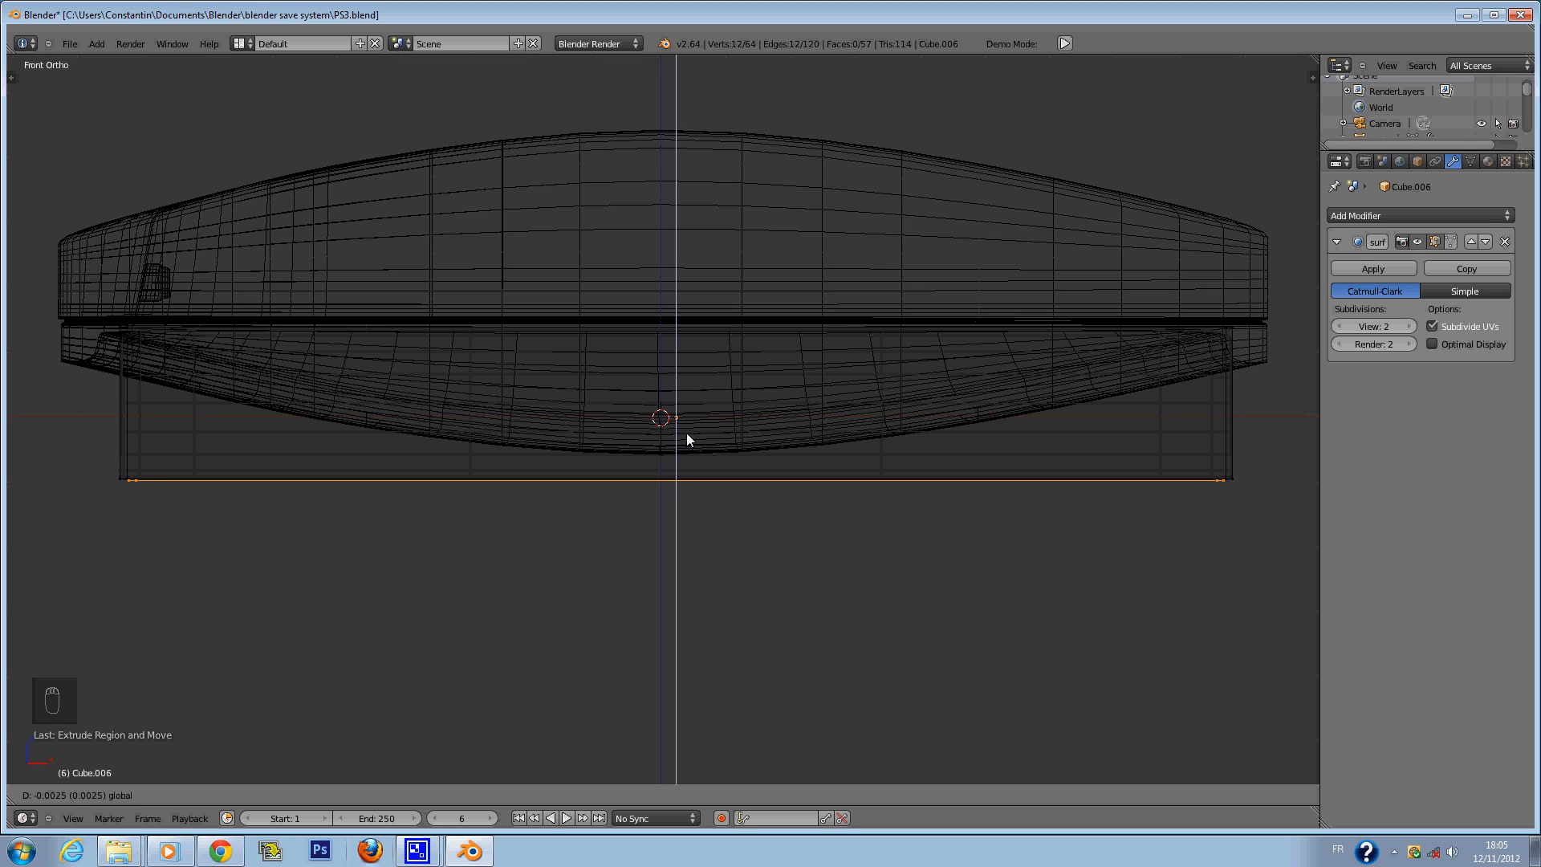
{"action": "left_click", "coordinate": [688, 435]}
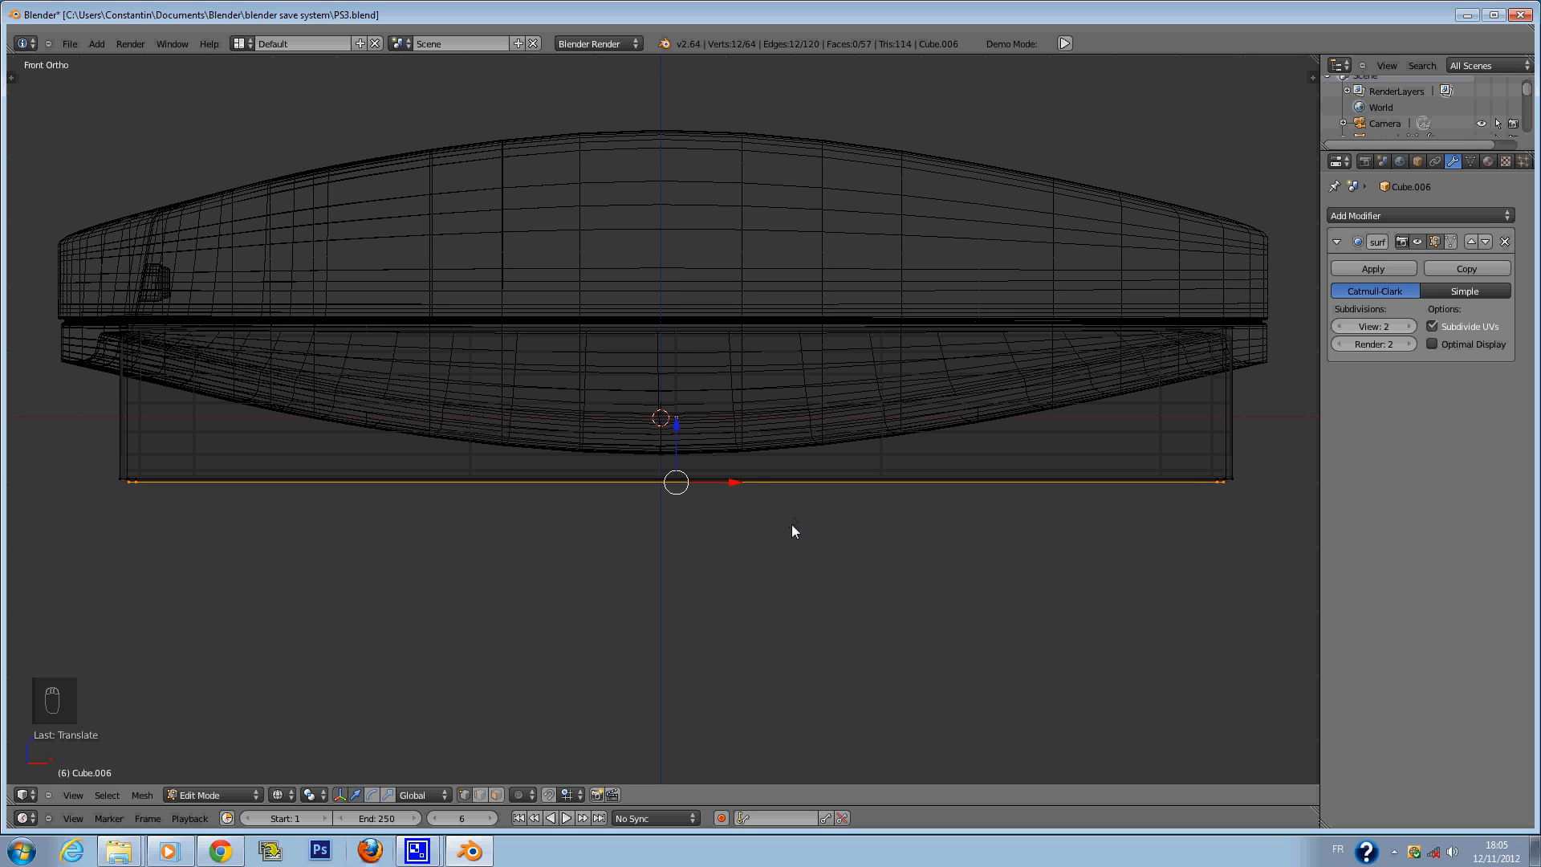
Extrude the lowered ring in place and scale it outward to line up with the cube's outer walls.
{"action": "key", "text": "e"}
{"action": "left_click", "coordinate": [792, 525]}
{"action": "key", "text": "s"}
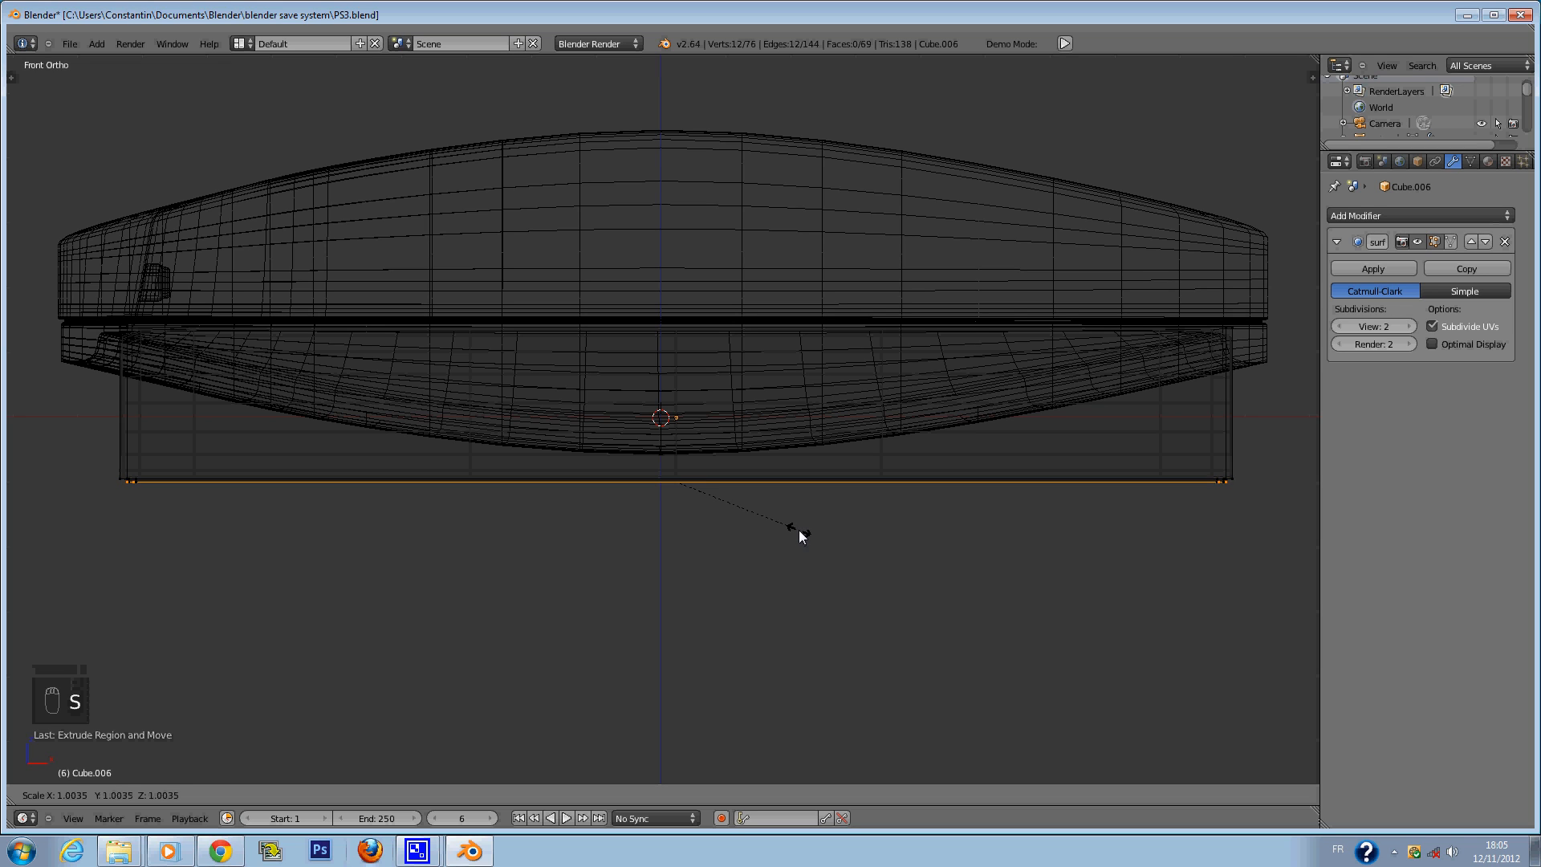
{"action": "left_click", "coordinate": [799, 531]}
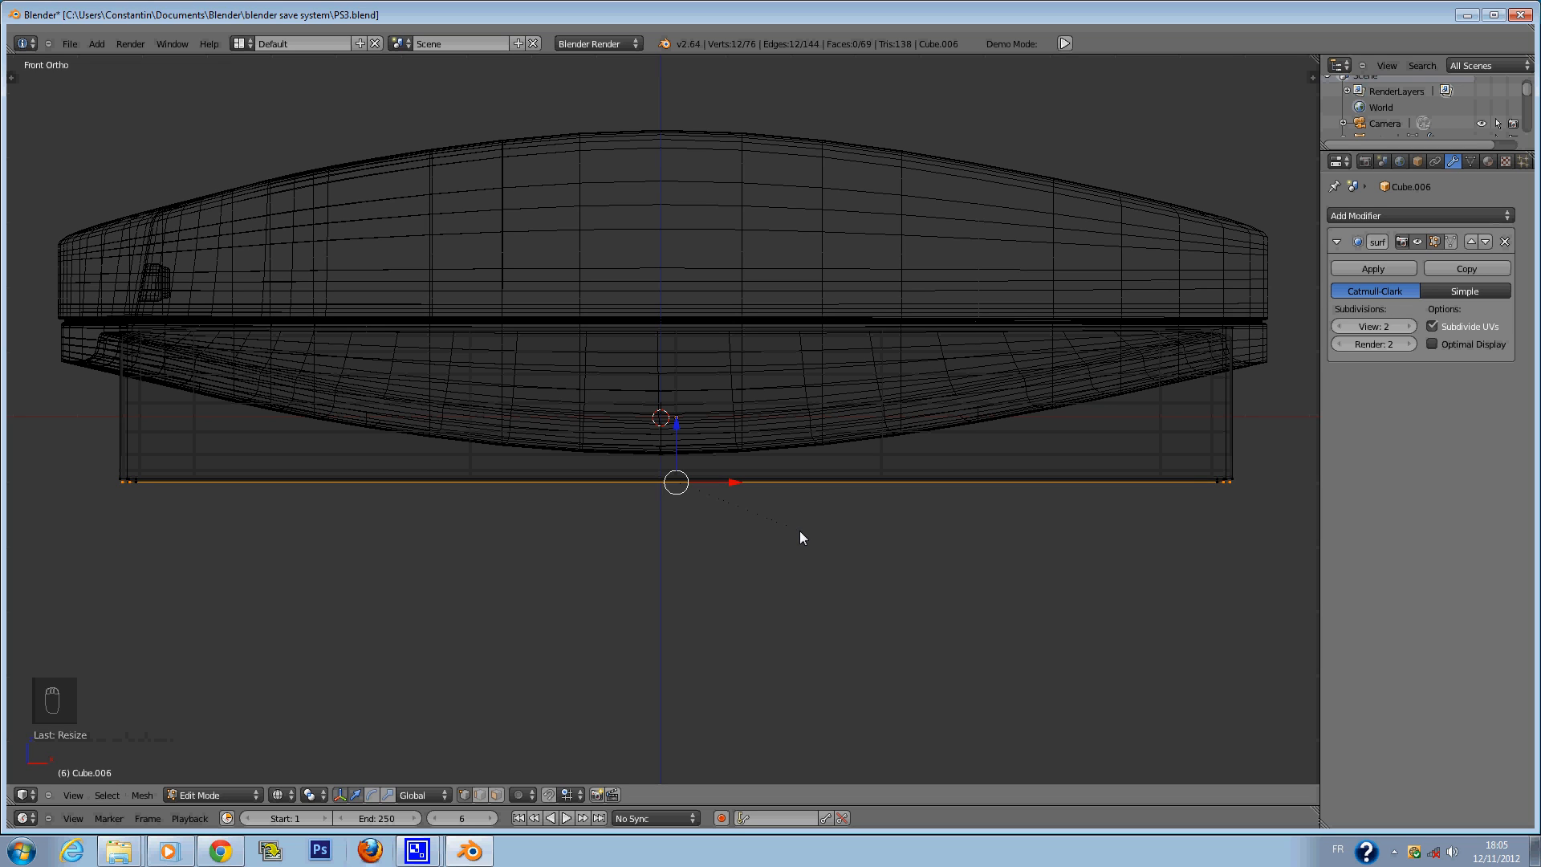
Extrude the outer ring about 0.035 down along Z, leave edit mode in solid shading, and save over PS3.blend.
{"action": "key", "text": "e"}
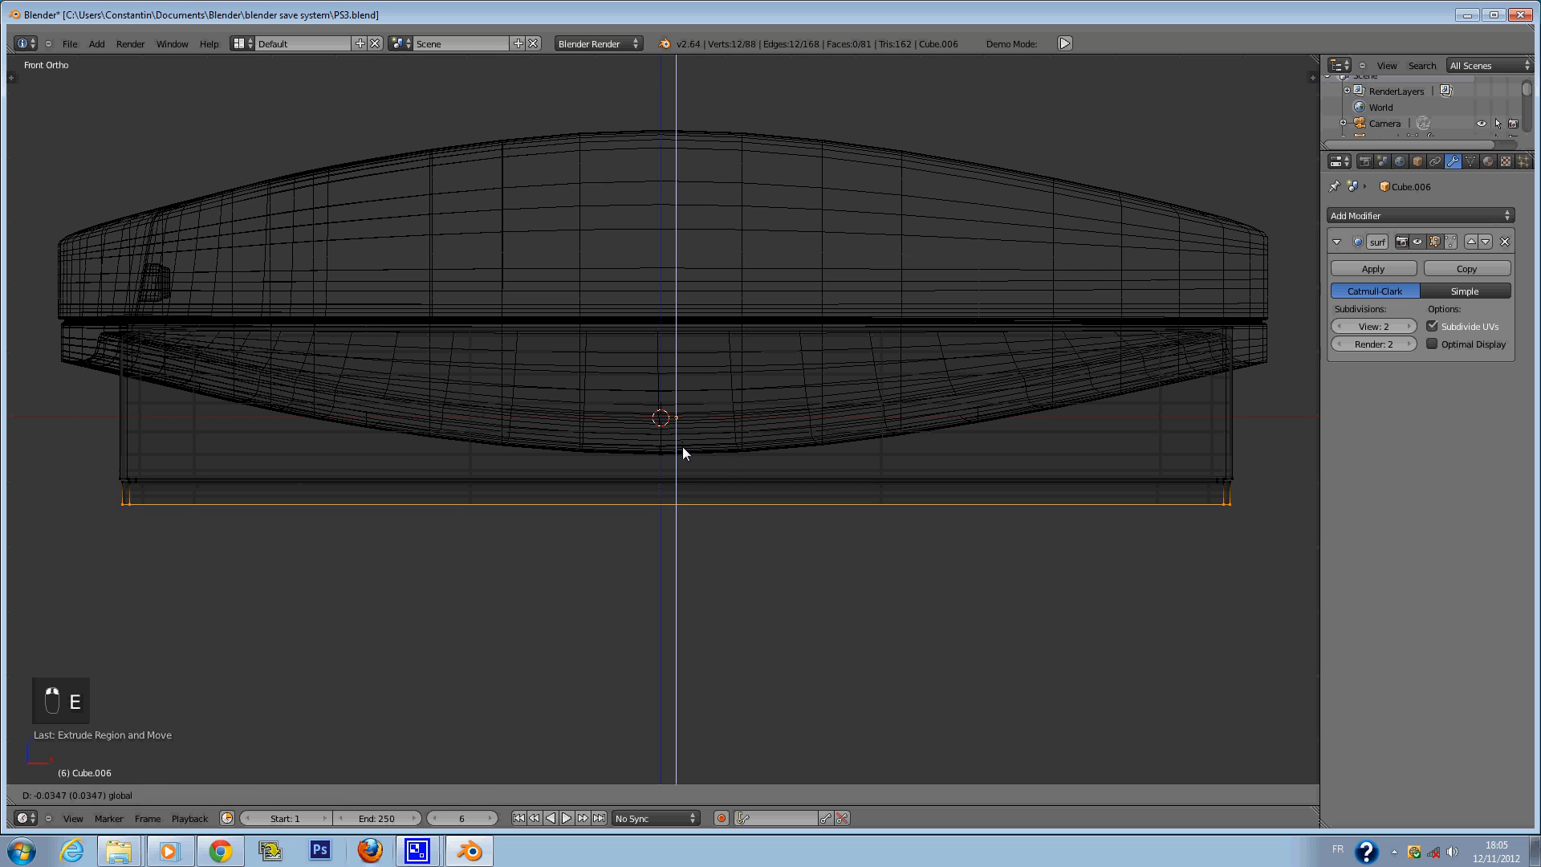
{"action": "key", "text": "ctrl+s"}
{"action": "key", "text": "z"}
{"action": "mouse_move", "coordinate": [682, 446]}
{"action": "middle_mouse_down"}
{"action": "mouse_move", "coordinate": [809, 480]}
{"action": "mouse_move", "coordinate": [876, 461]}
{"action": "middle_mouse_up"}
{"action": "key", "text": "Tab"}
{"action": "key", "text": "ctrl+s"}
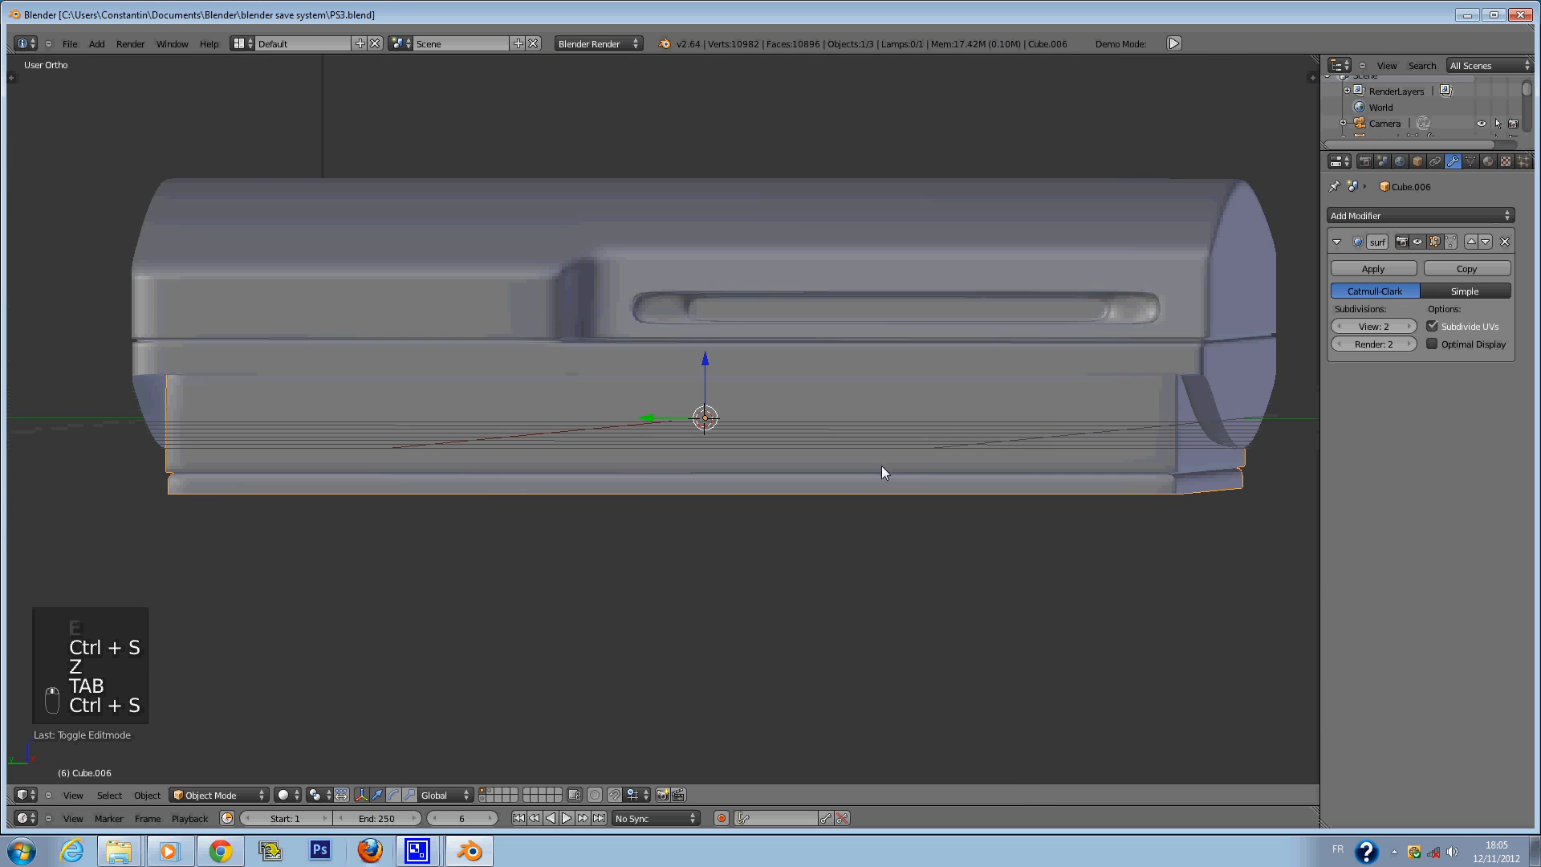
Save over PS3.blend, enter edit mode in wireframe, and move the base's bottom edge ring up along Z closer to the groove.
{"action": "scroll", "coordinate": [881, 465], "scroll_direction": "up", "scroll_amount": 3}
{"action": "key", "text": "ctrl+s"}
{"action": "key", "text": "KP_1"}
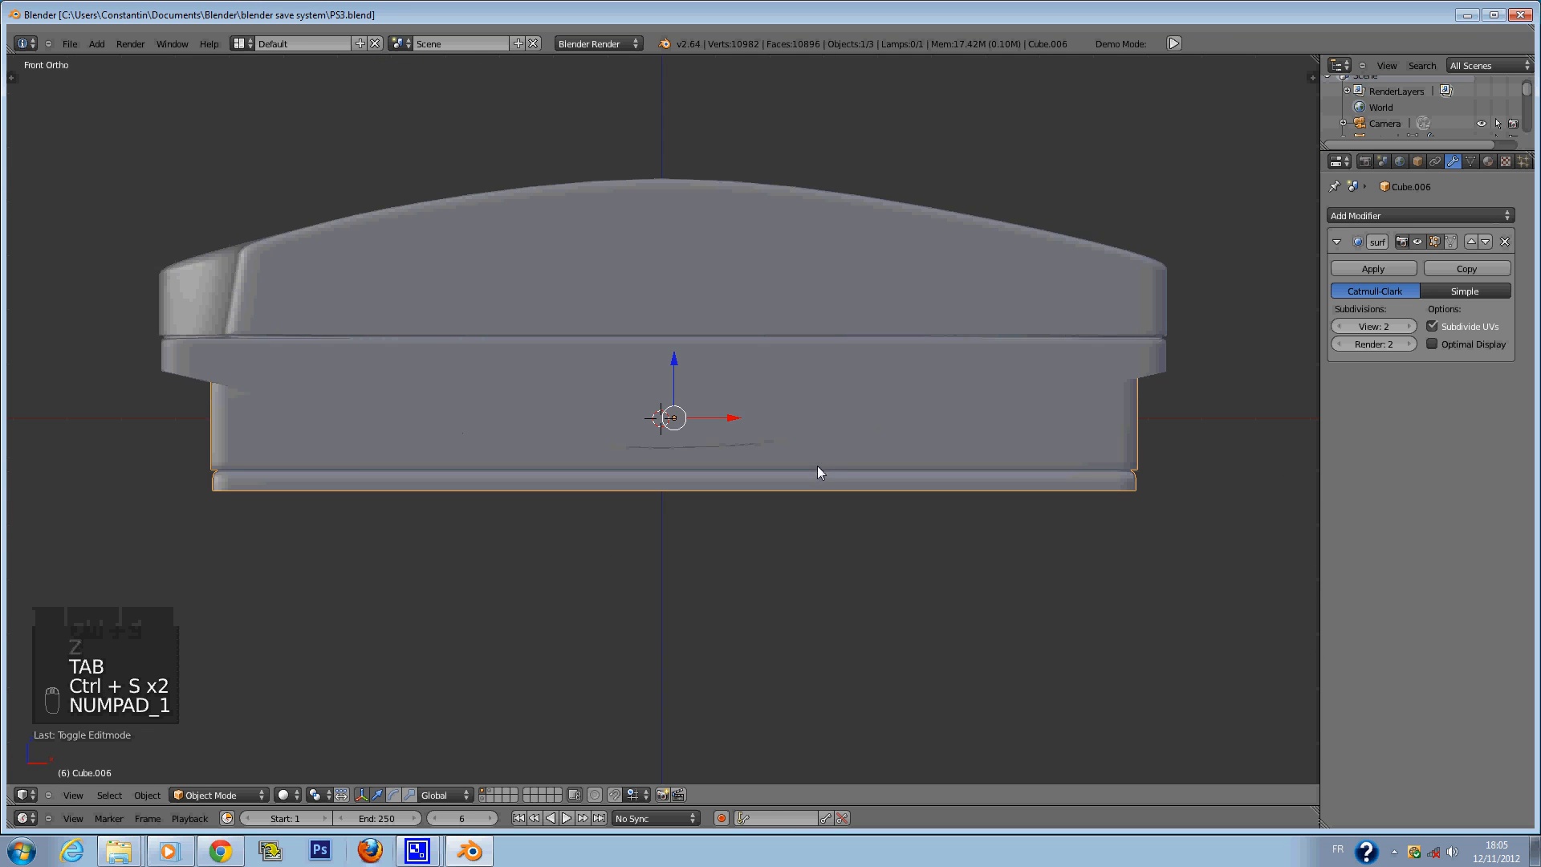
{"action": "key", "text": "z"}
{"action": "key", "text": "Tab"}
{"action": "left_click_drag", "start_coordinate": [673, 439], "coordinate": [673, 448]}
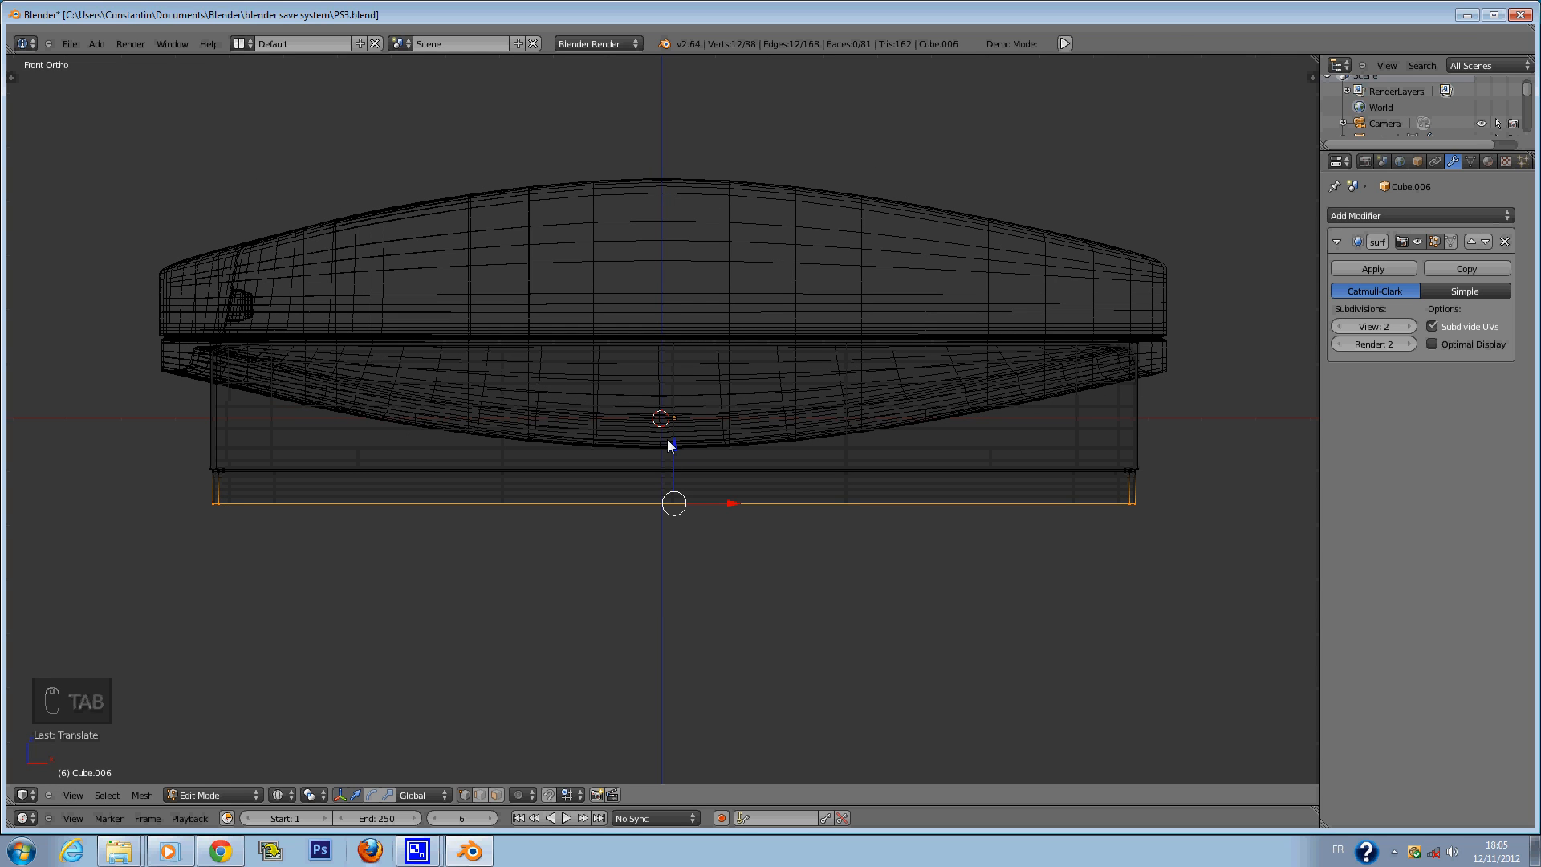
{"action": "left_click_drag", "start_coordinate": [673, 466], "coordinate": [674, 440]}
Extrude the bottom edge ring in place, scale it slightly inward, and move it very slightly down along Z.
{"action": "scroll", "coordinate": [832, 571], "scroll_direction": "up", "scroll_amount": 1}
{"action": "key", "text": "e"}
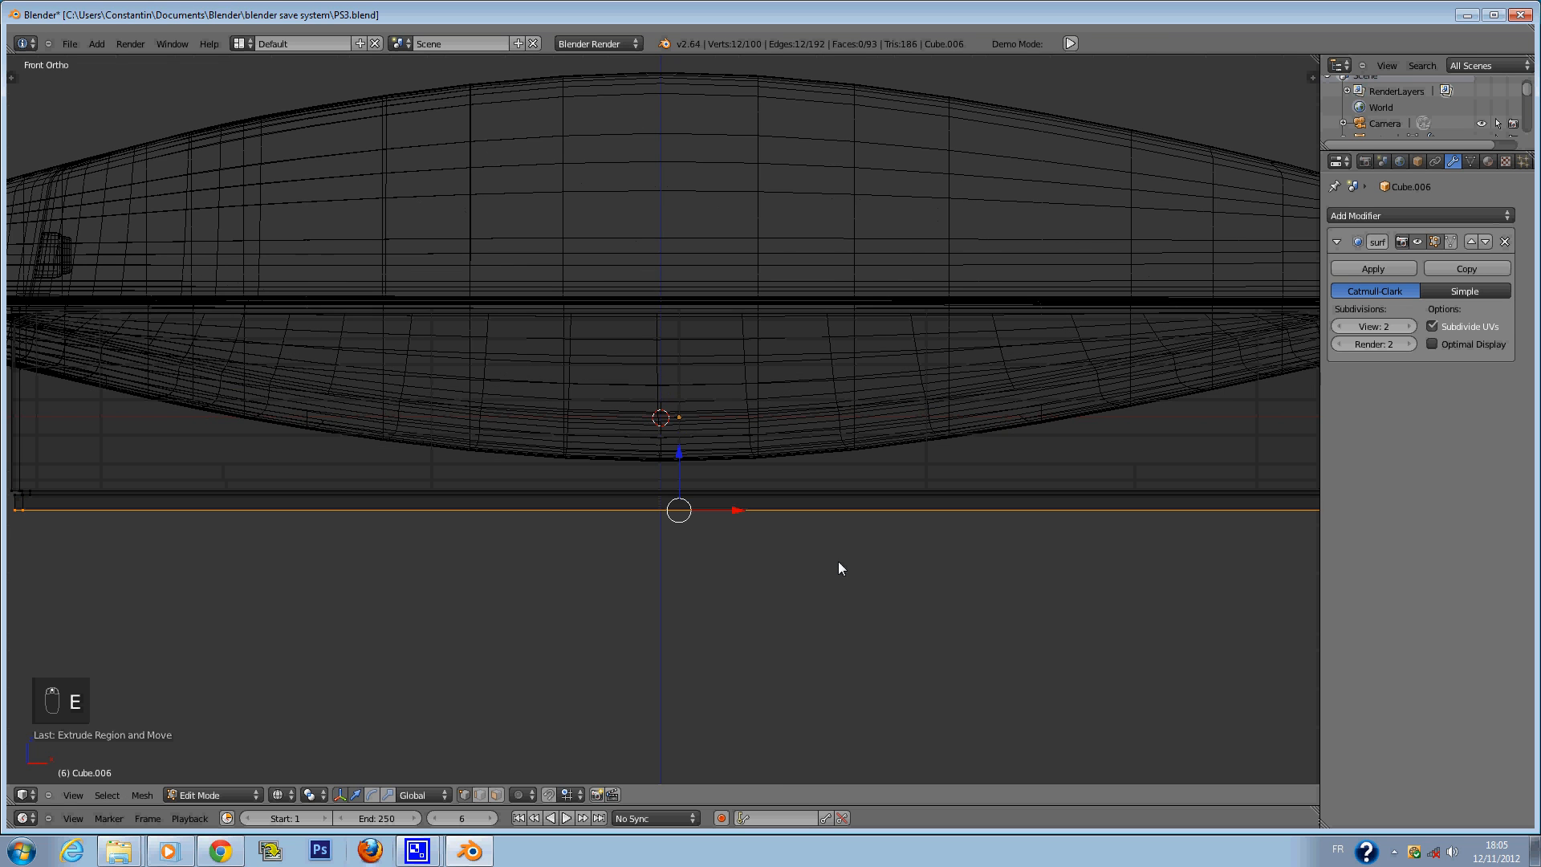
{"action": "scroll", "coordinate": [838, 561], "scroll_direction": "down", "scroll_amount": 1}
{"action": "key", "text": "s"}
{"action": "left_click", "coordinate": [848, 555]}
{"action": "left_click_drag", "start_coordinate": [672, 448], "coordinate": [678, 451]}
Extrude the inset ring in place and merge its vertices to close the base's underside.
{"action": "scroll", "coordinate": [769, 532], "scroll_direction": "up", "scroll_amount": 1}
{"action": "key", "text": "e"}
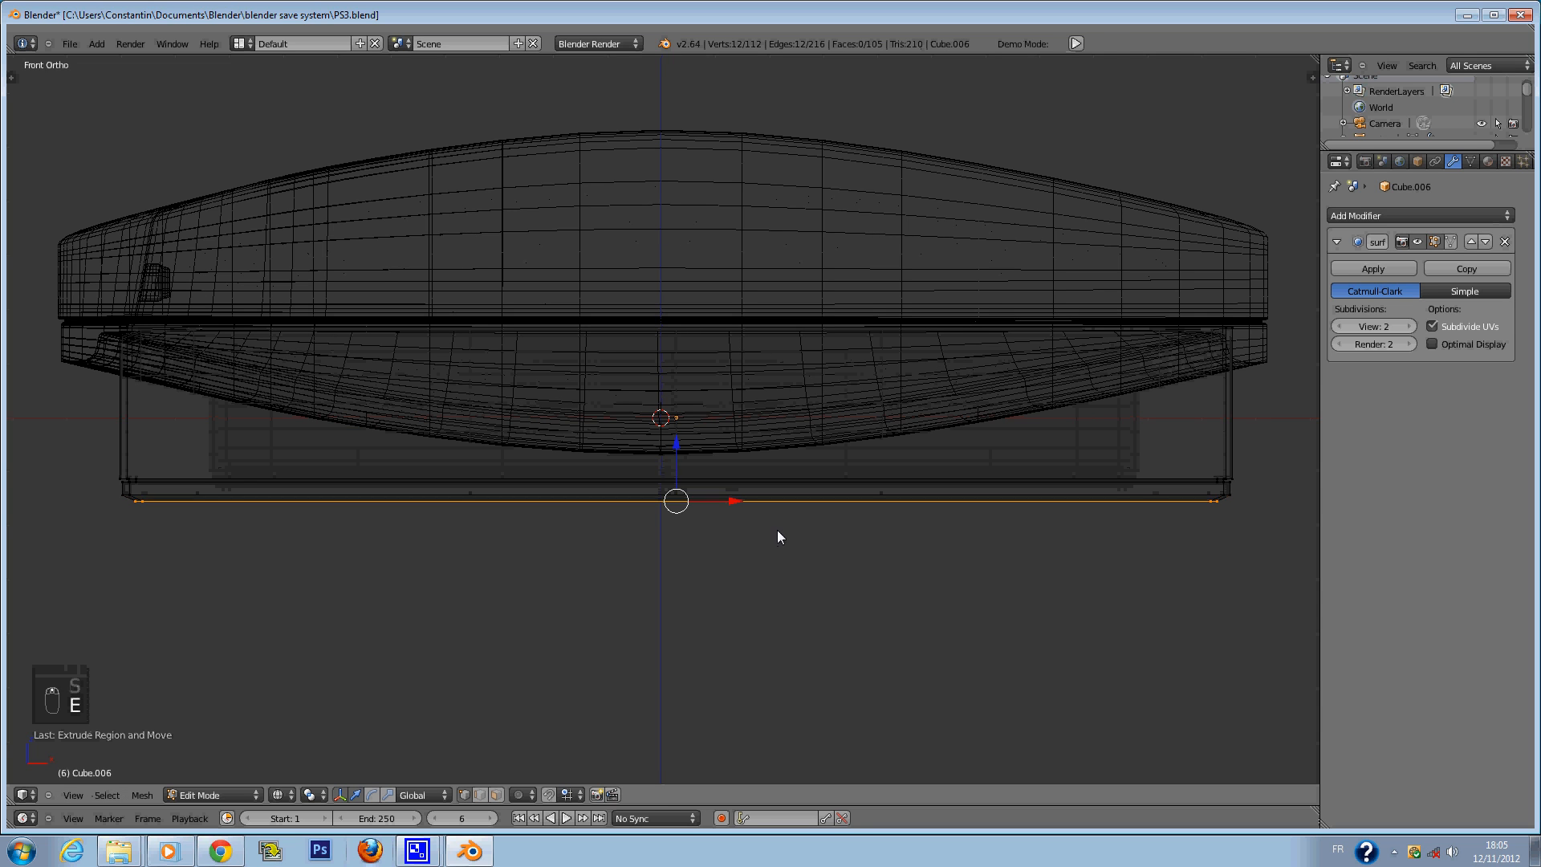
{"action": "right_click", "coordinate": [777, 530]}
{"action": "key", "text": "w"}
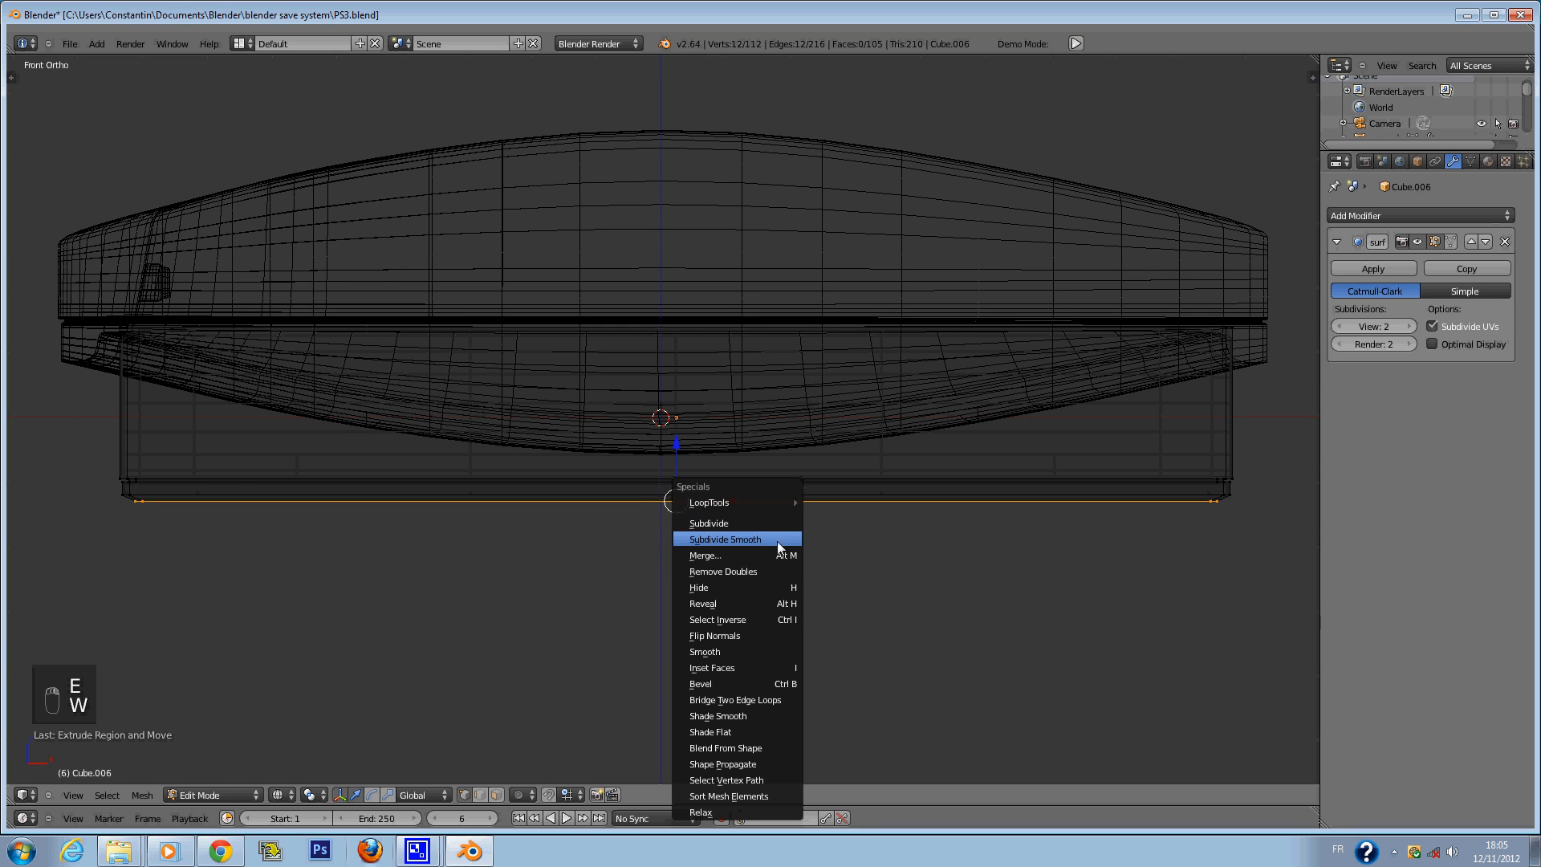
{"action": "left_click", "coordinate": [783, 555]}
{"action": "left_click", "coordinate": [783, 552]}
Leave edit mode, return to solid shading, and save over PS3.blend.
{"action": "mouse_move", "coordinate": [790, 508]}
{"action": "middle_mouse_down"}
{"action": "mouse_move", "coordinate": [793, 469]}
{"action": "mouse_move", "coordinate": [973, 475]}
{"action": "mouse_move", "coordinate": [953, 454]}
{"action": "middle_mouse_up"}
{"action": "key", "text": "Tab"}
{"action": "key", "text": "z"}
{"action": "key", "text": "ctrl+s"}
{"action": "key", "text": "Tab"}
{"action": "scroll", "coordinate": [954, 459], "scroll_direction": "up", "scroll_amount": 2}
{"action": "key", "text": "Tab"}
{"action": "key", "text": "ctrl+s"}
{"action": "scroll", "coordinate": [951, 454], "scroll_direction": "down", "scroll_amount": 4}
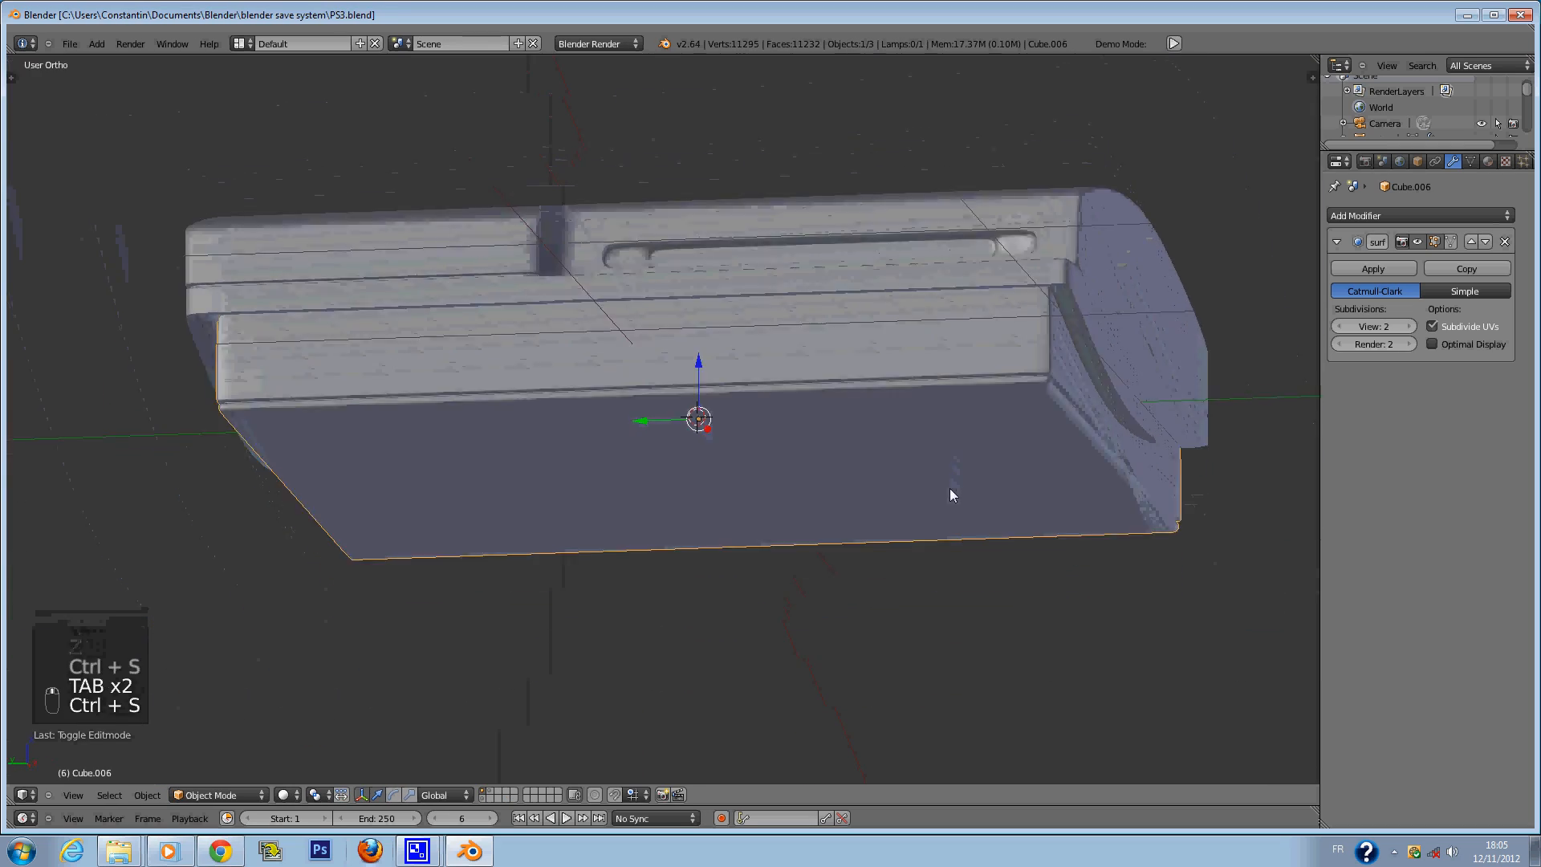
{"action": "key", "text": "KP_1"}
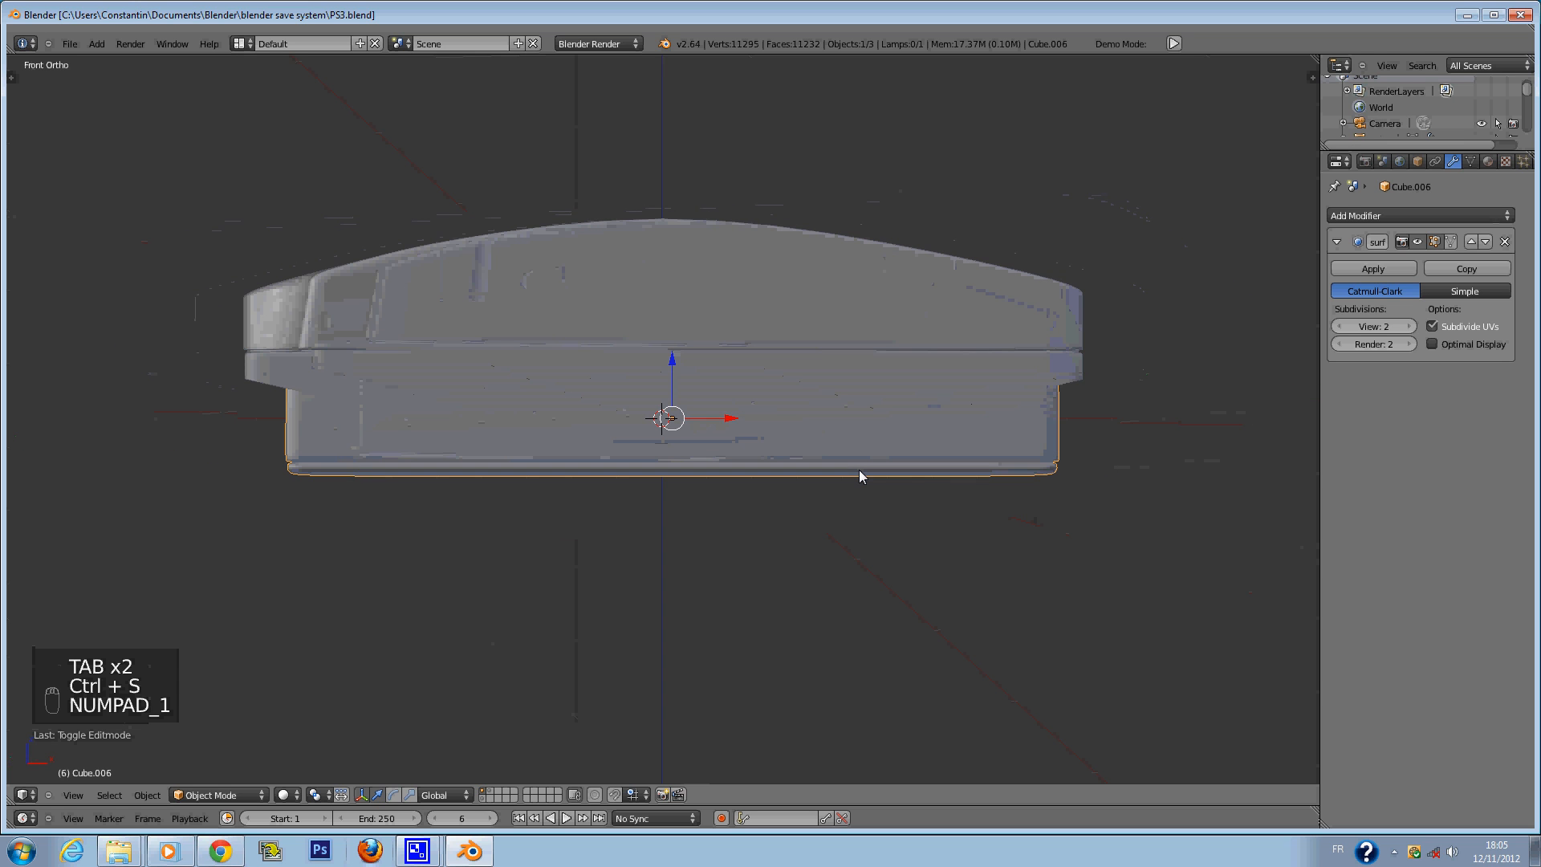
{"action": "key", "text": "ctrl+KP_1"}
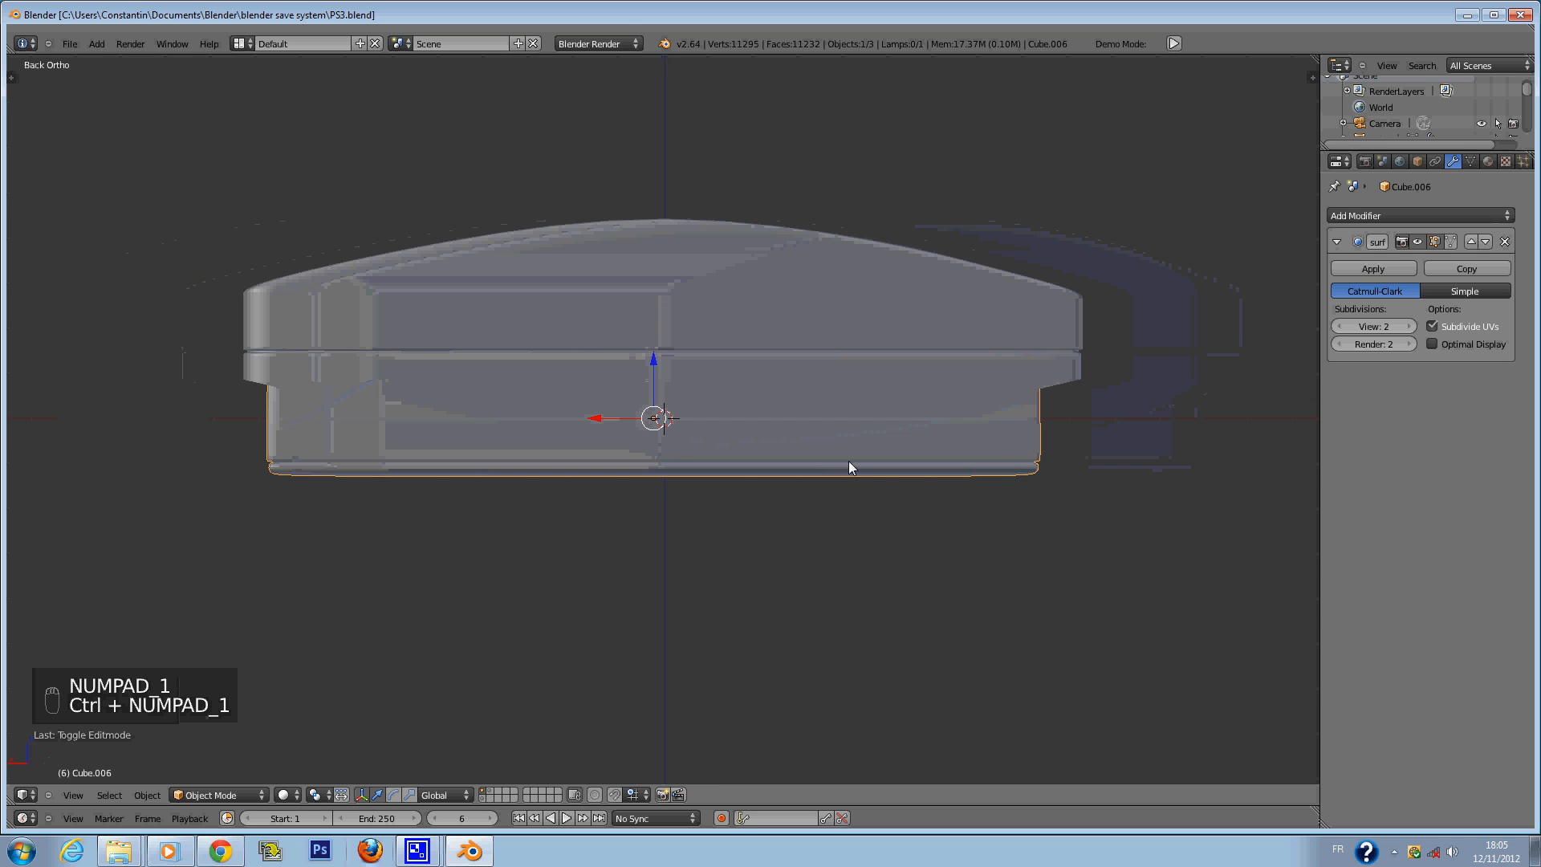
Enter Edit Mode on the console's lower base, clear the selection and save the file.
{"action": "key", "text": "z"}
{"action": "scroll", "coordinate": [1076, 410], "scroll_direction": "up", "scroll_amount": 2}
{"action": "key", "text": "Tab"}
{"action": "key", "text": "z"}
{"action": "middle_click_drag", "start_coordinate": [1184, 432], "coordinate": [1034, 449]}
{"action": "key", "text": "a"}
{"action": "key", "text": "ctrl+s"}
{"action": "left_click", "coordinate": [1034, 450]}
{"action": "middle_click_drag", "start_coordinate": [729, 455], "coordinate": [533, 447]}
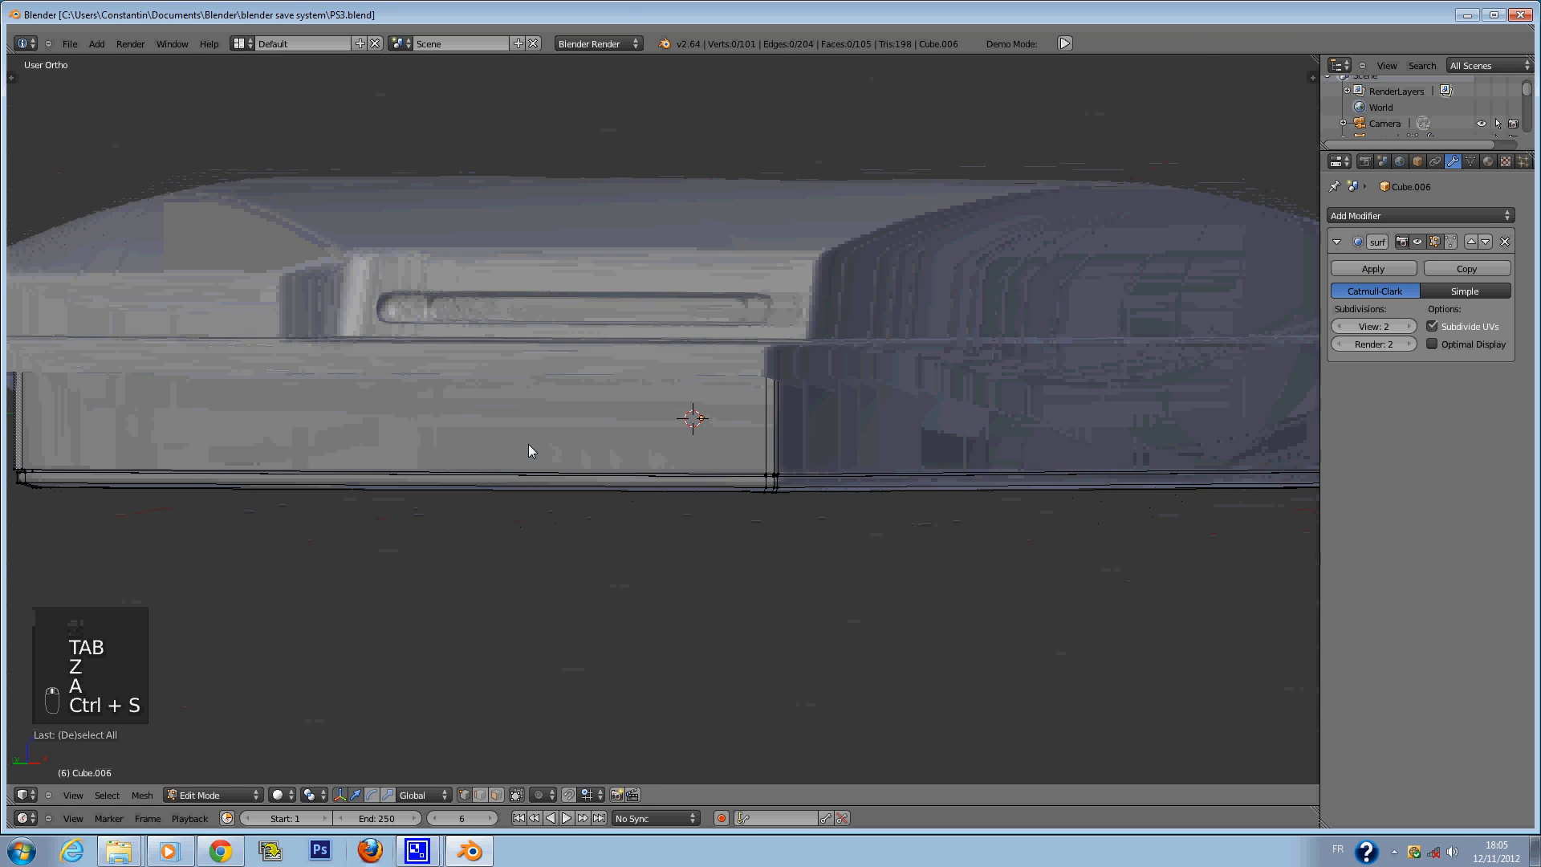
Cut two horizontal edge loops around the lower base's sides and scale them closer together along Z.
{"action": "key", "text": "ctrl+r"}
{"action": "left_click", "coordinate": [788, 445]}
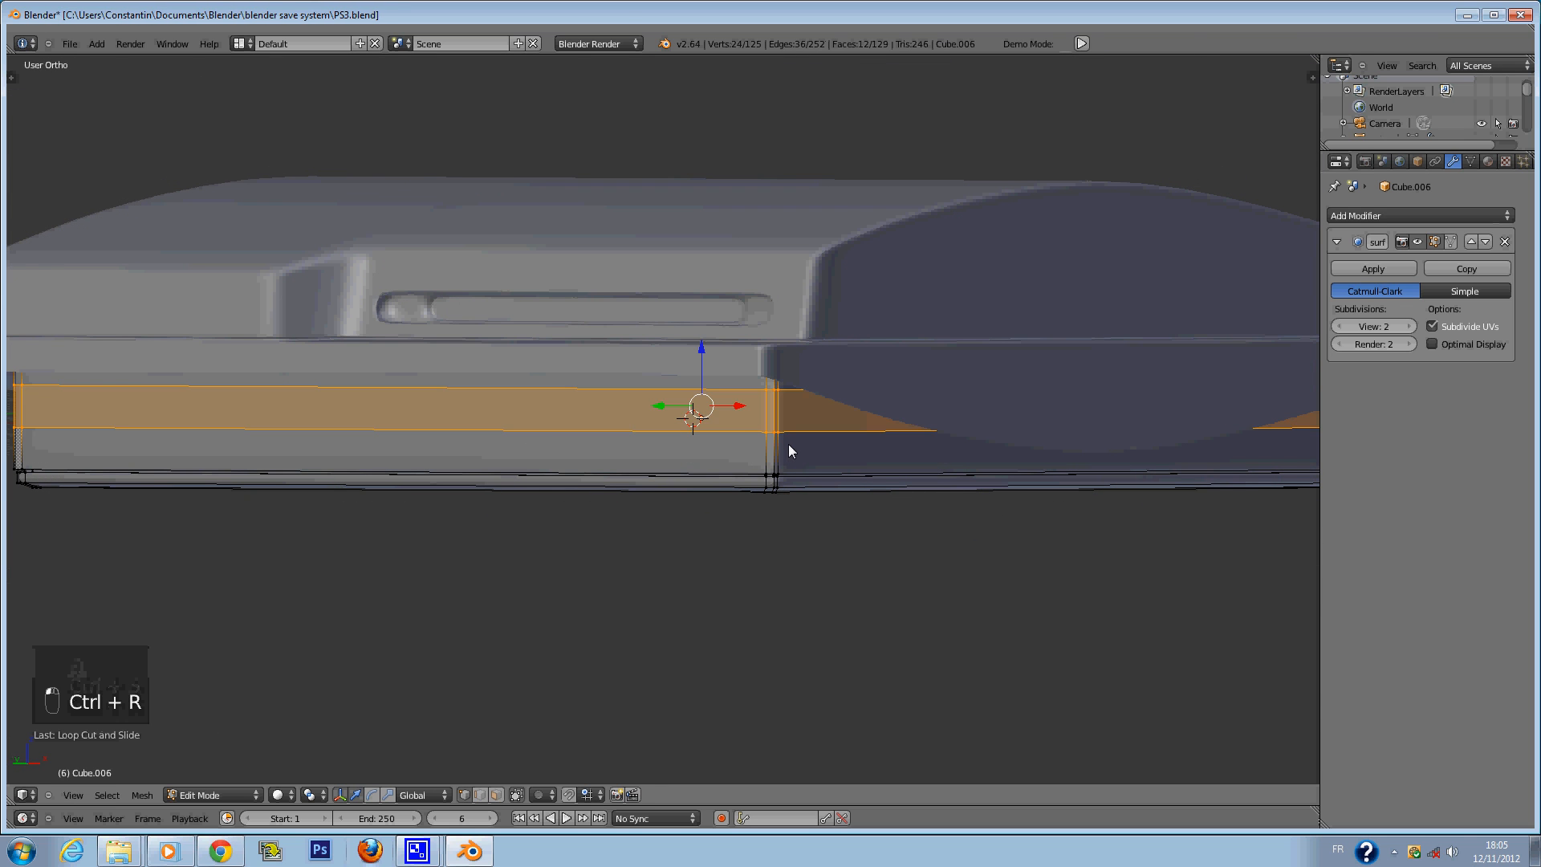
{"action": "middle_click_drag", "start_coordinate": [788, 445], "coordinate": [600, 509]}
{"action": "key", "text": "s"}
{"action": "key", "text": "z"}
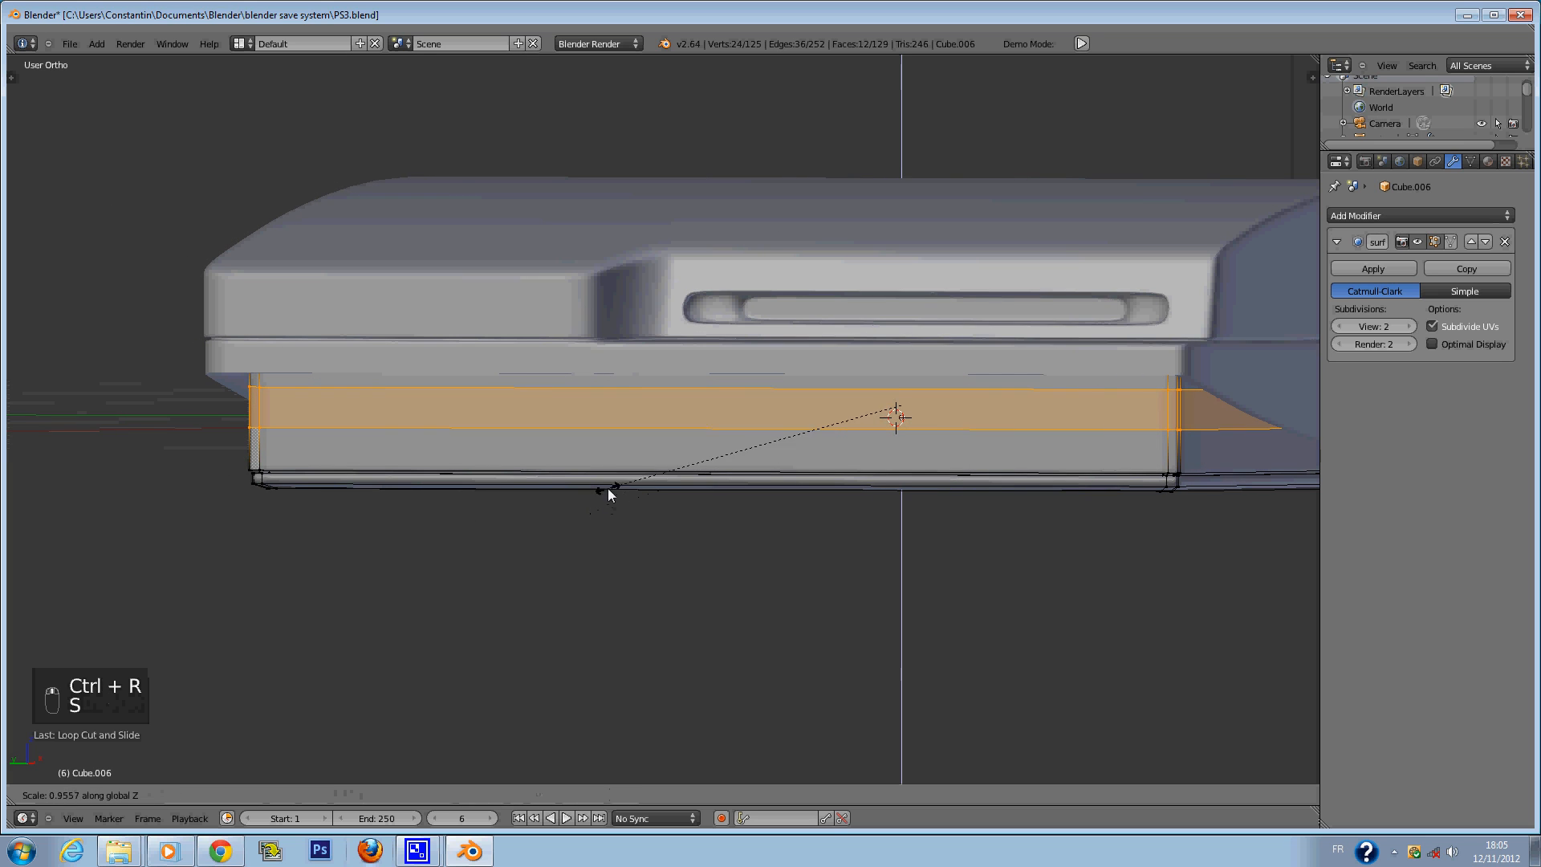
{"action": "left_click", "coordinate": [748, 405]}
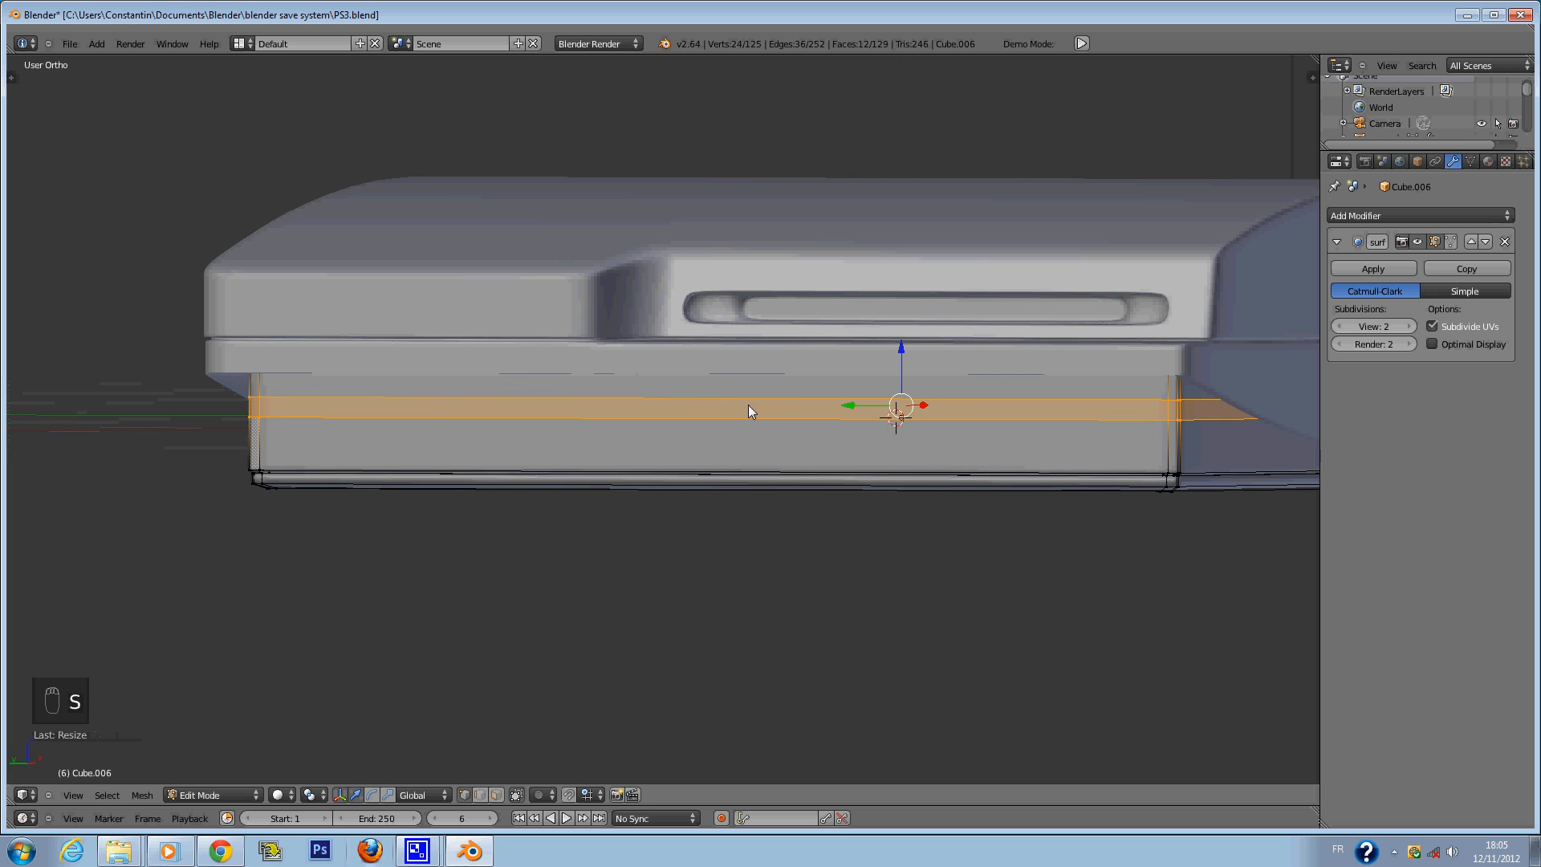
Move the horizontal loop pair down along Z towards the base's bottom rim, save and clear the selection.
{"action": "key", "text": "g"}
{"action": "key", "text": "z"}
{"action": "left_click", "coordinate": [899, 373]}
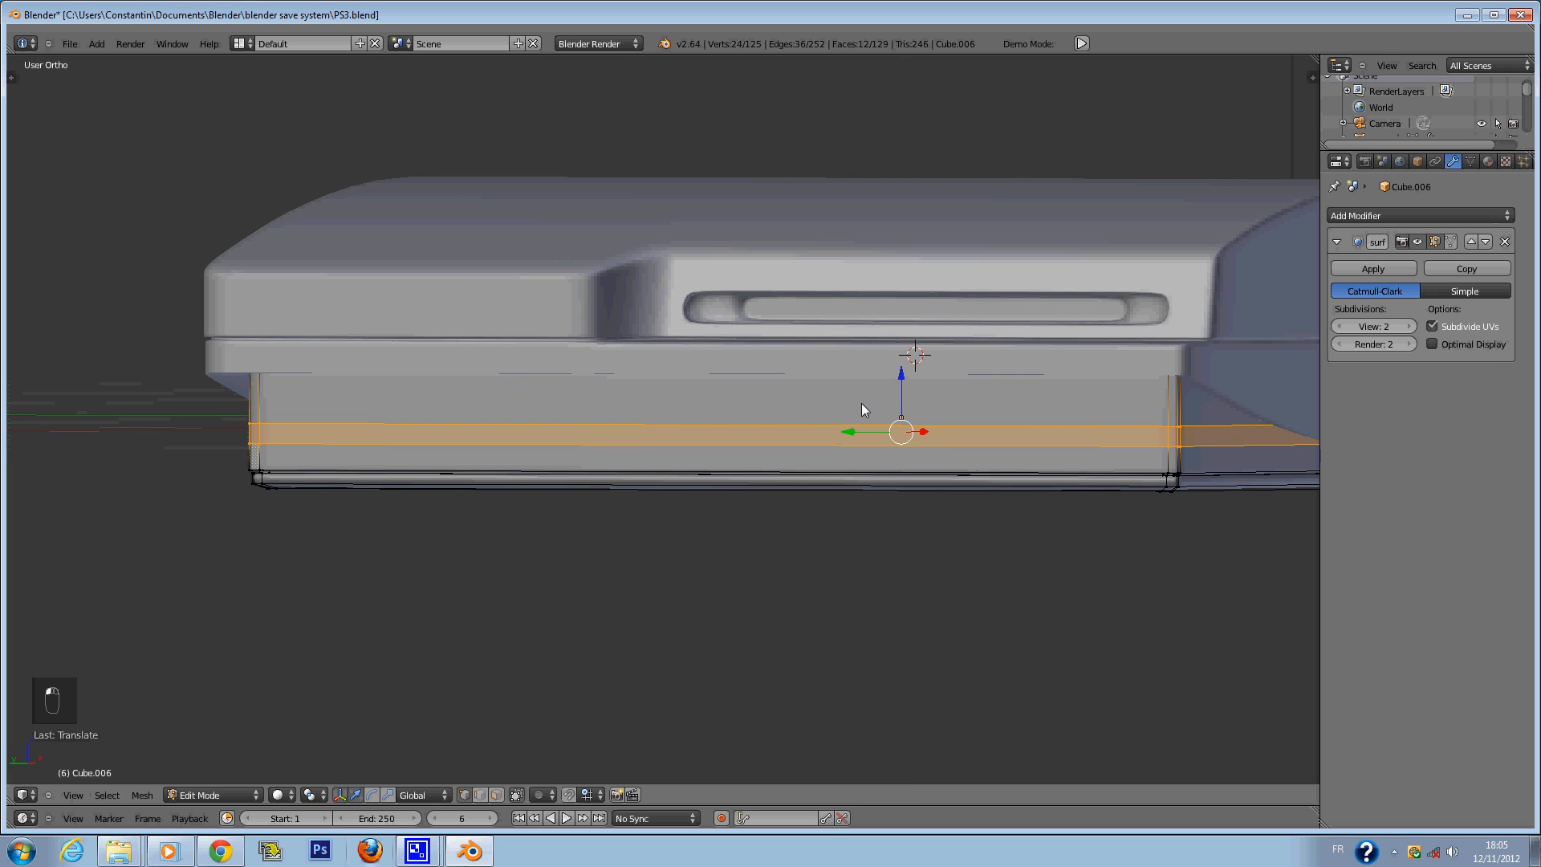
{"action": "key", "text": "ctrl+s"}
{"action": "middle_click_drag", "start_coordinate": [898, 373], "coordinate": [650, 452]}
{"action": "left_click", "coordinate": [903, 417]}
{"action": "key", "text": "a"}
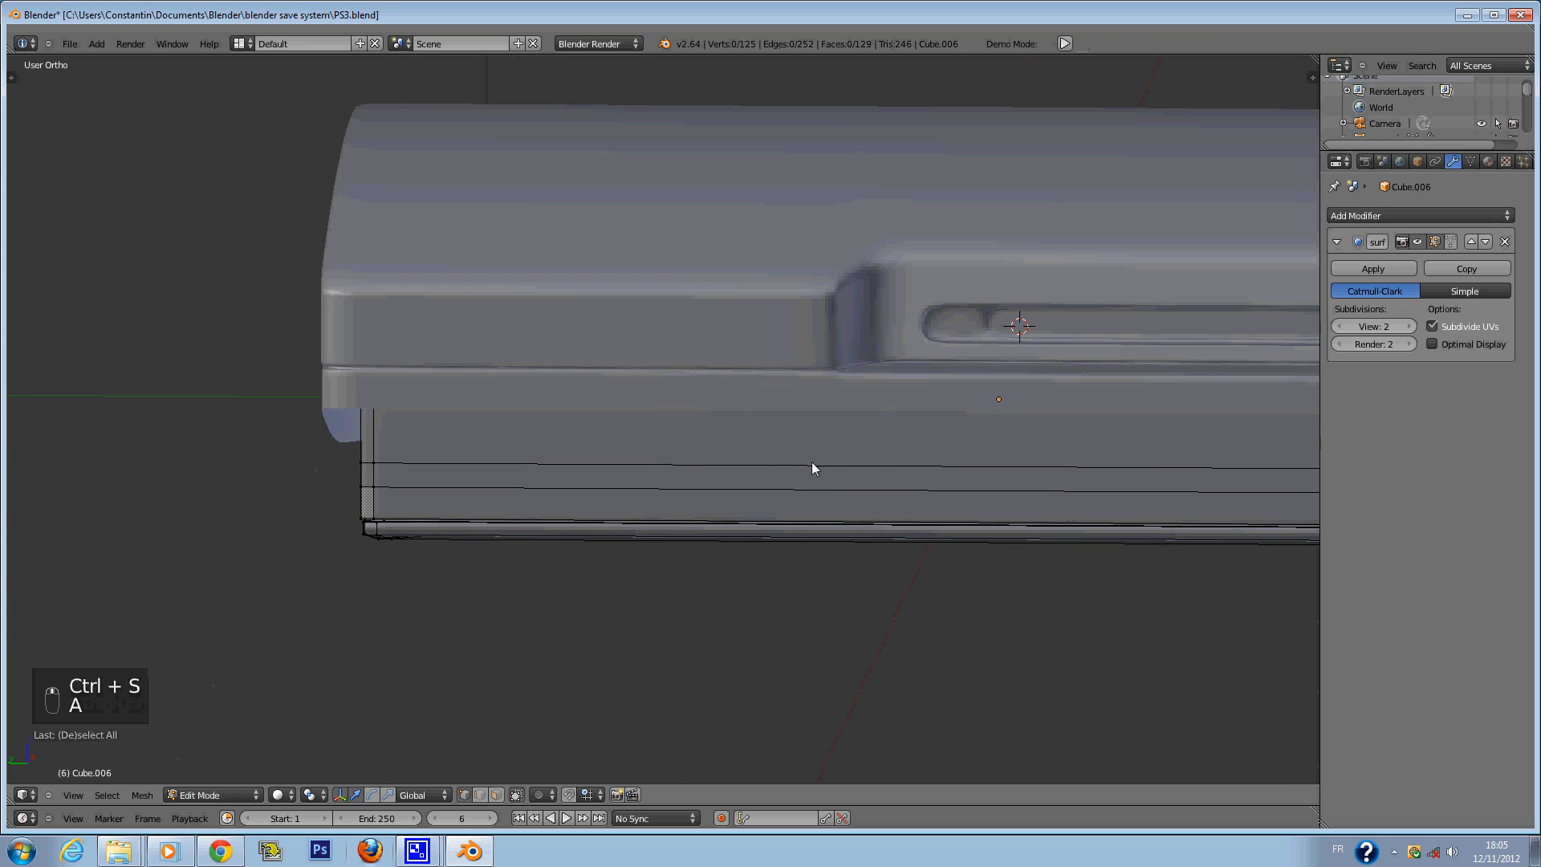
Place a pair of vertical edge loops, narrowed along Y, near the end of the base away from the disc slot, and save.
{"action": "key", "text": "ctrl+r"}
{"action": "scroll", "coordinate": [869, 463], "scroll_direction": "up", "scroll_amount": 1}
{"action": "left_click", "coordinate": [870, 462]}
{"action": "key", "text": "s"}
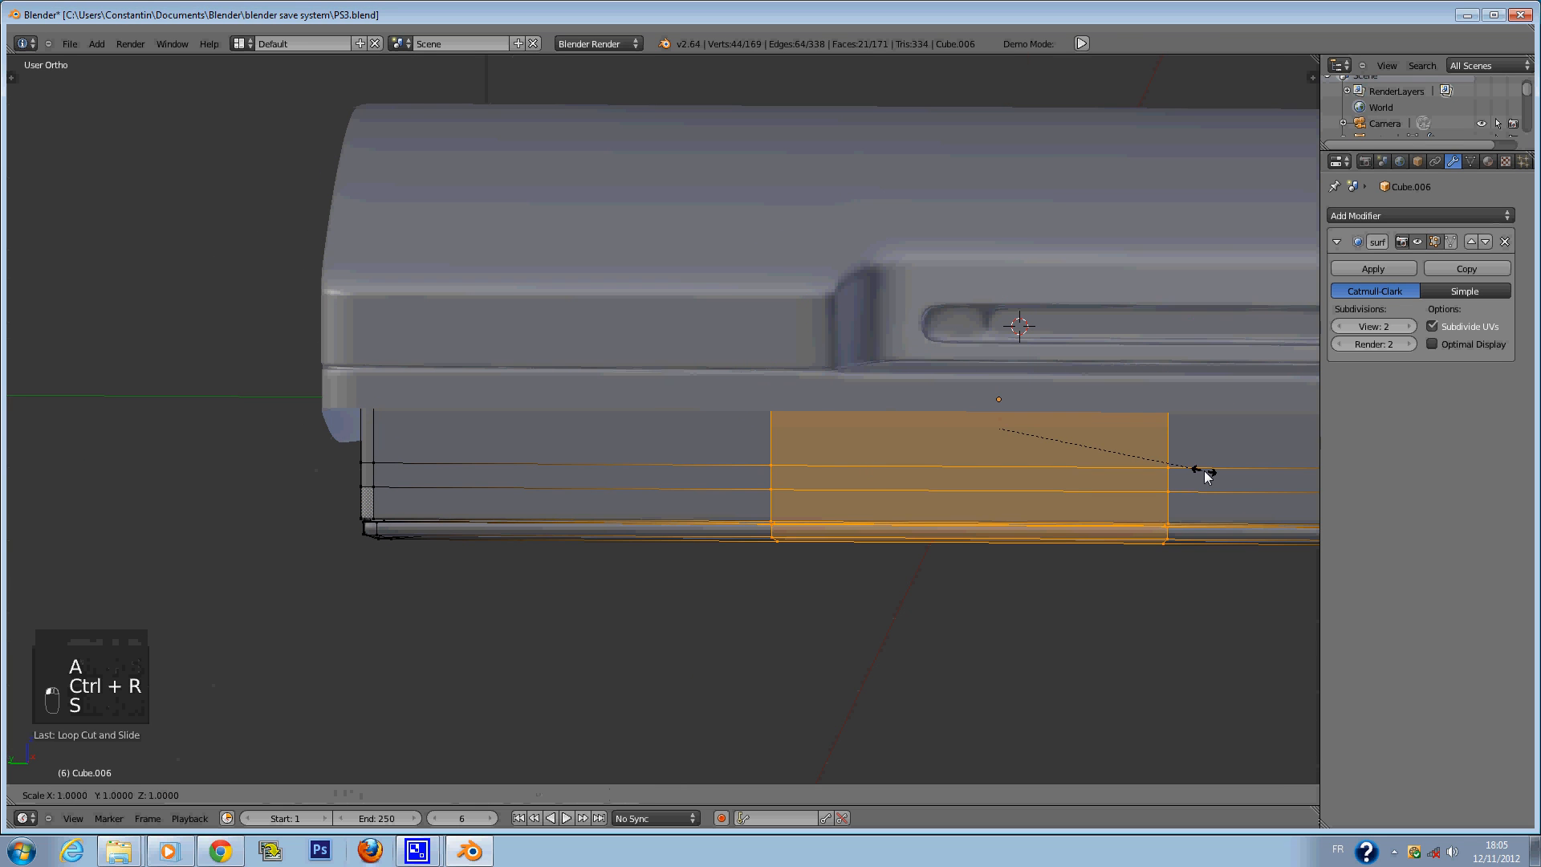
{"action": "key", "text": "y"}
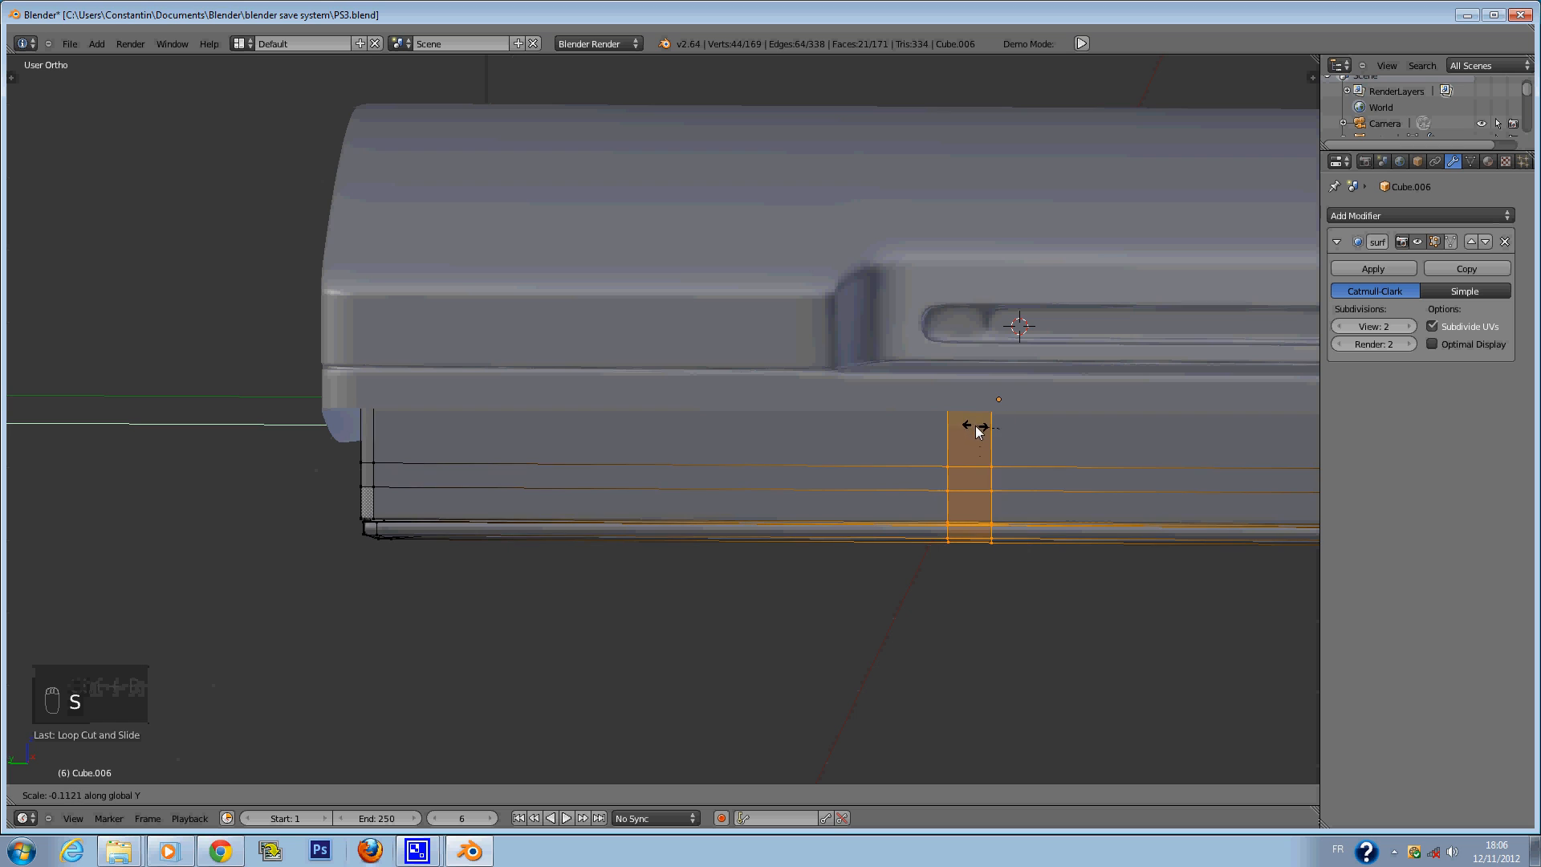
{"action": "left_click", "coordinate": [976, 426]}
{"action": "left_click_drag", "start_coordinate": [976, 425], "coordinate": [485, 455]}
{"action": "key", "text": "ctrl+s"}
Cut a second pair of vertical edge loops across the base and scale them into a narrow strip.
{"action": "key", "text": "ctrl+r"}
{"action": "left_click", "coordinate": [965, 485]}
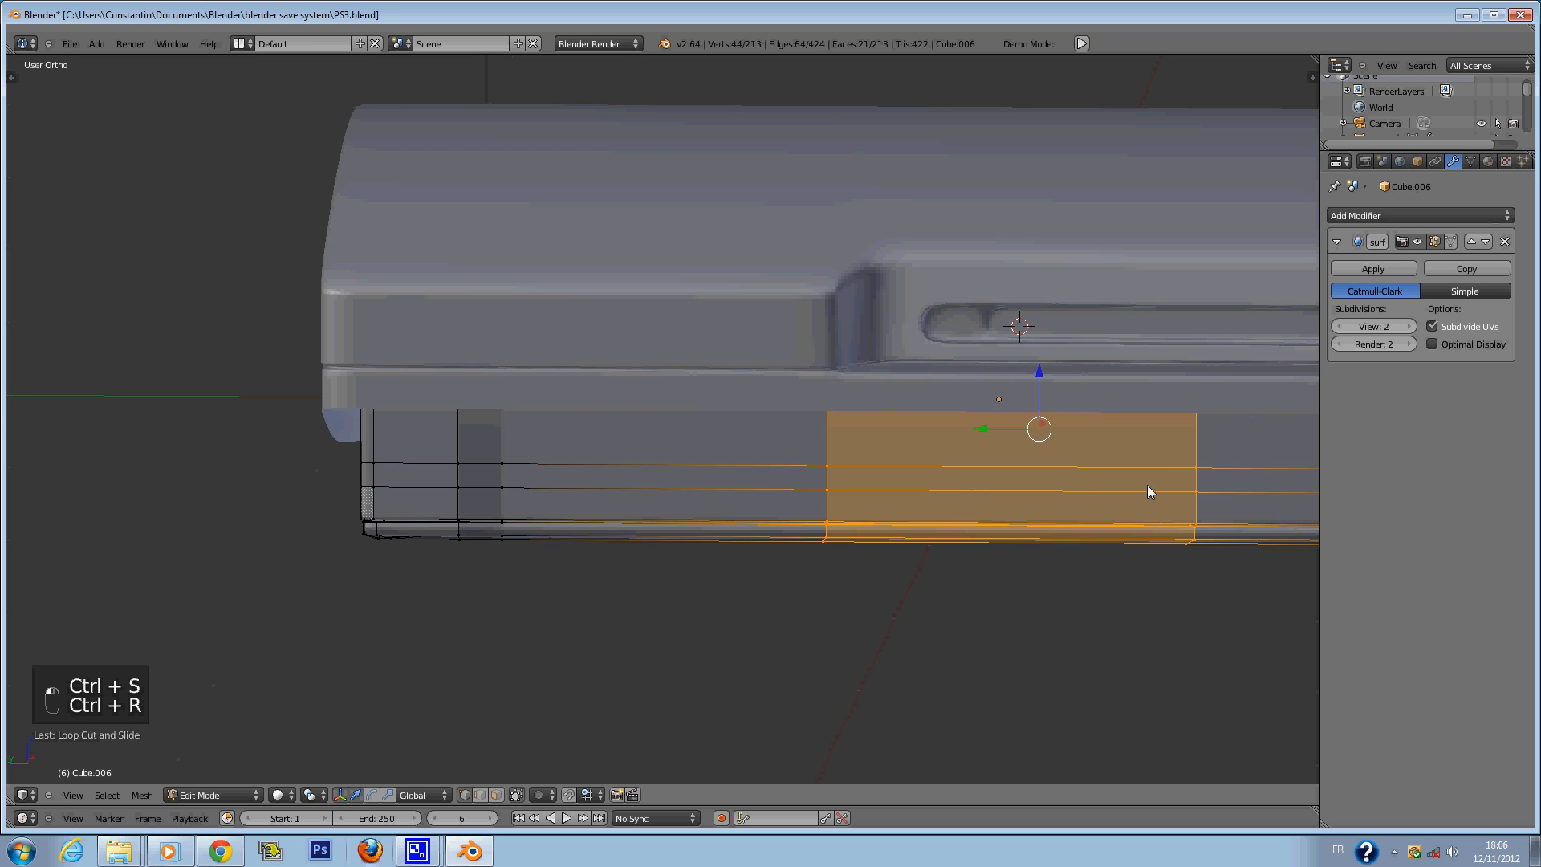
{"action": "key", "text": "s"}
{"action": "left_click", "coordinate": [1021, 461]}
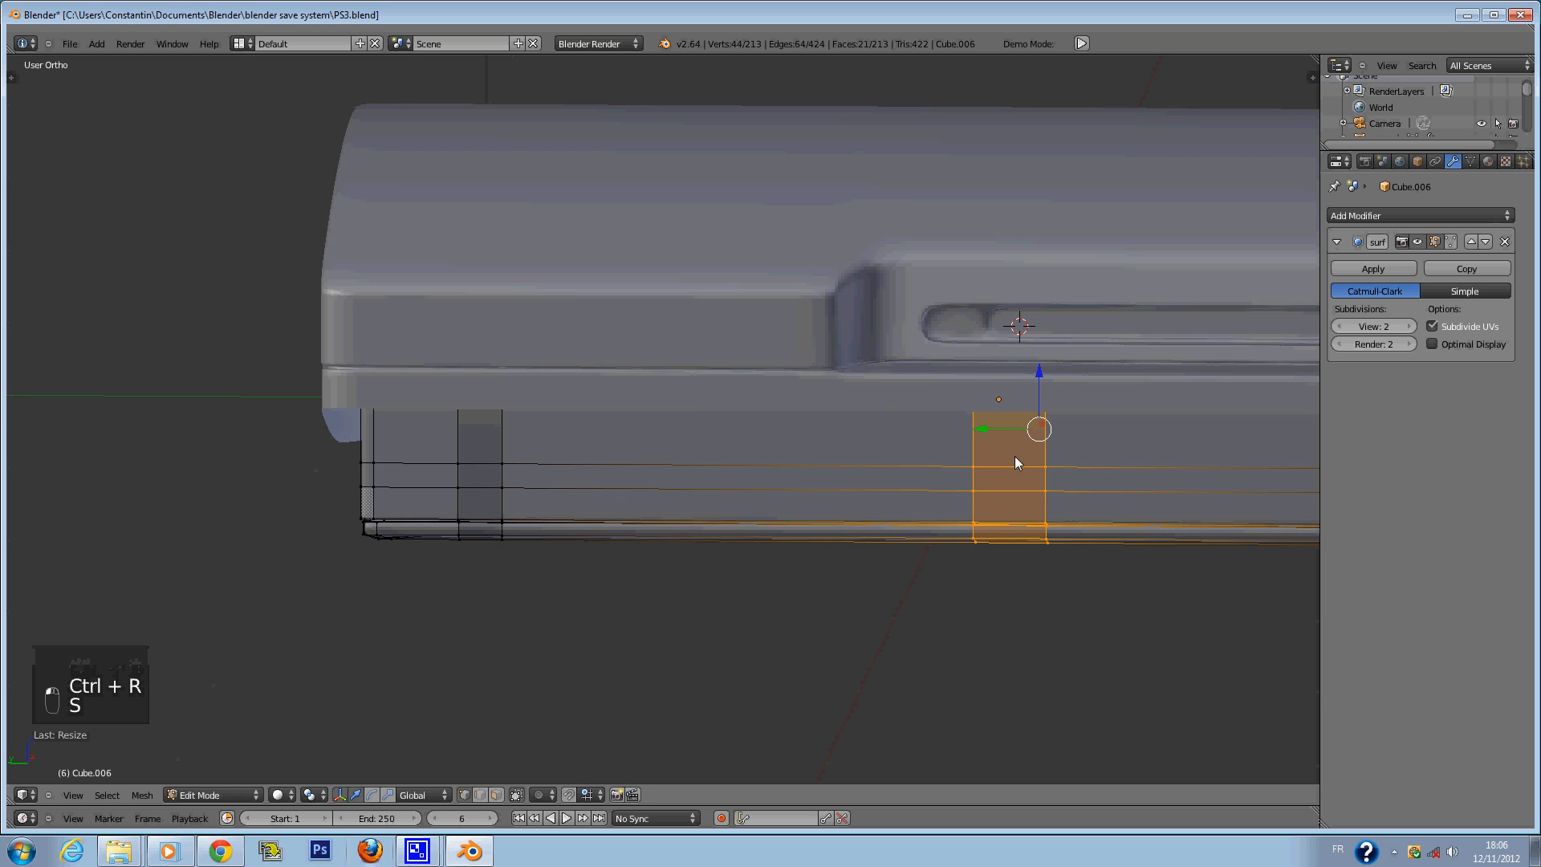
{"action": "key", "text": "s"}
{"action": "left_click", "coordinate": [1034, 454]}
Move the second vertical strip along Y until it sits beside the first one, clear the selection and save.
{"action": "left_click", "coordinate": [995, 417]}
{"action": "left_click_drag", "start_coordinate": [991, 426], "coordinate": [571, 450]}
{"action": "mouse_move", "coordinate": [571, 450]}
{"action": "middle_mouse_down"}
{"action": "mouse_move", "coordinate": [591, 441]}
{"action": "mouse_move", "coordinate": [575, 441]}
{"action": "middle_mouse_up"}
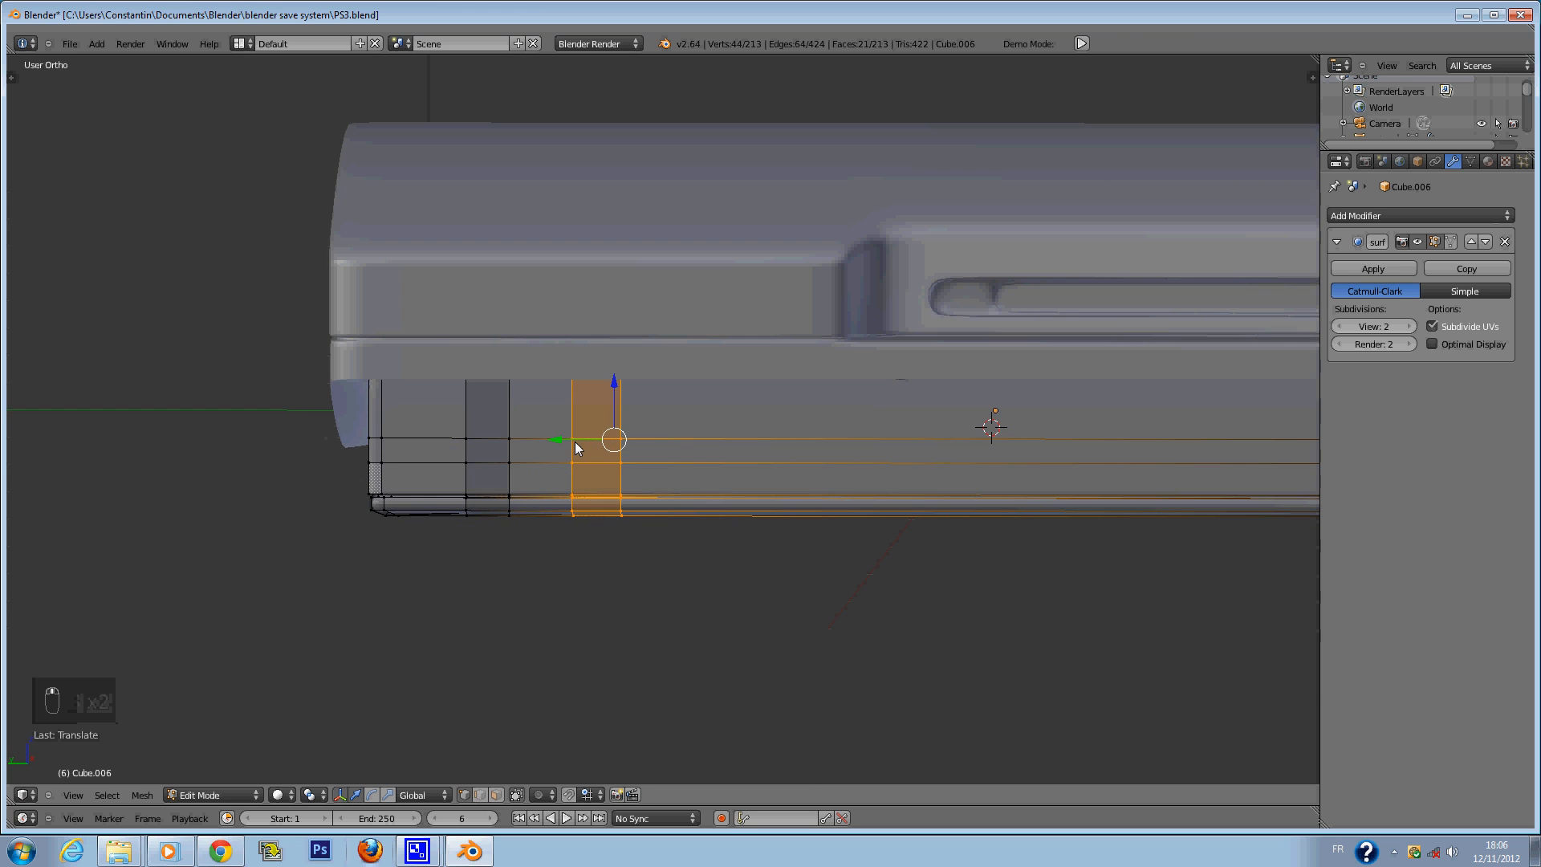
{"action": "left_click", "coordinate": [580, 442]}
{"action": "key", "text": "a"}
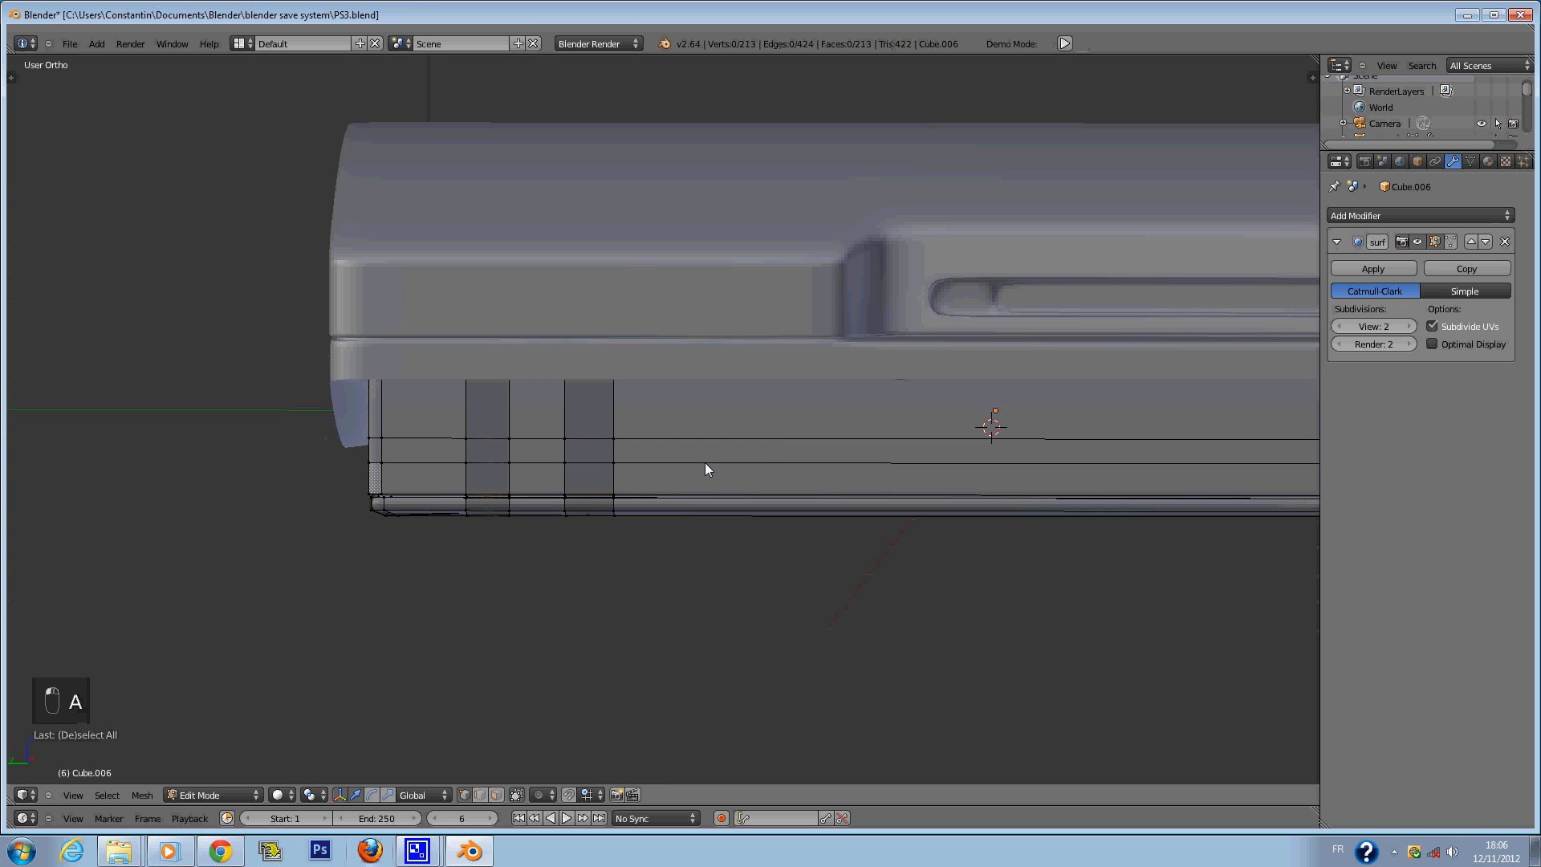
{"action": "key", "text": "ctrl+s"}
{"action": "left_click", "coordinate": [705, 464]}
Select the two faces where the vertical strips cross the band between the horizontal loops.
{"action": "scroll", "coordinate": [726, 571], "scroll_direction": "up", "scroll_amount": 3}
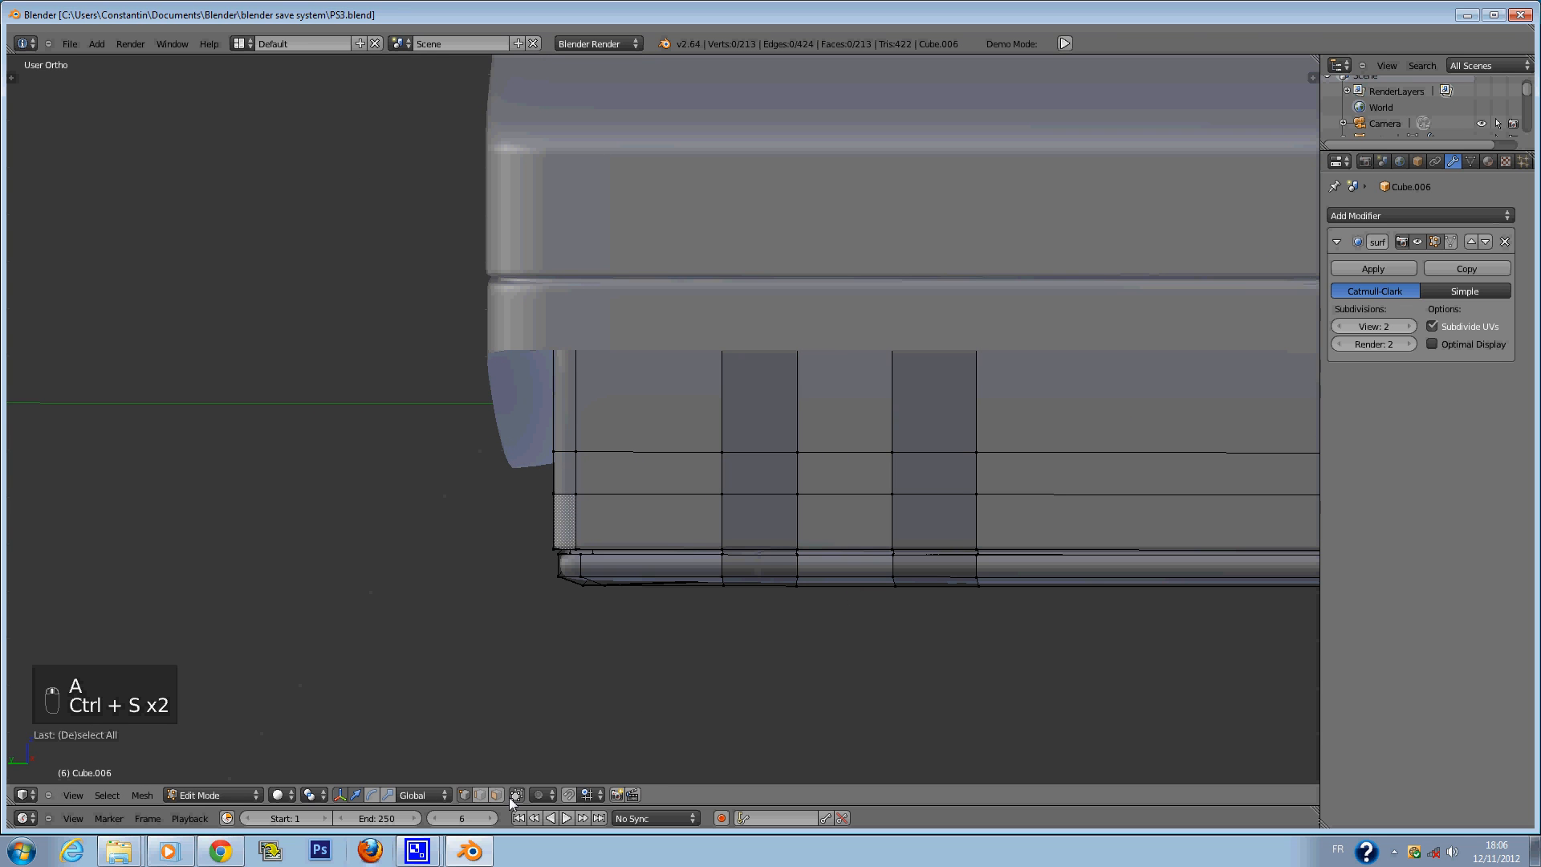
{"action": "middle_click_drag", "start_coordinate": [820, 617], "coordinate": [792, 610]}
{"action": "right_click", "coordinate": [746, 524]}
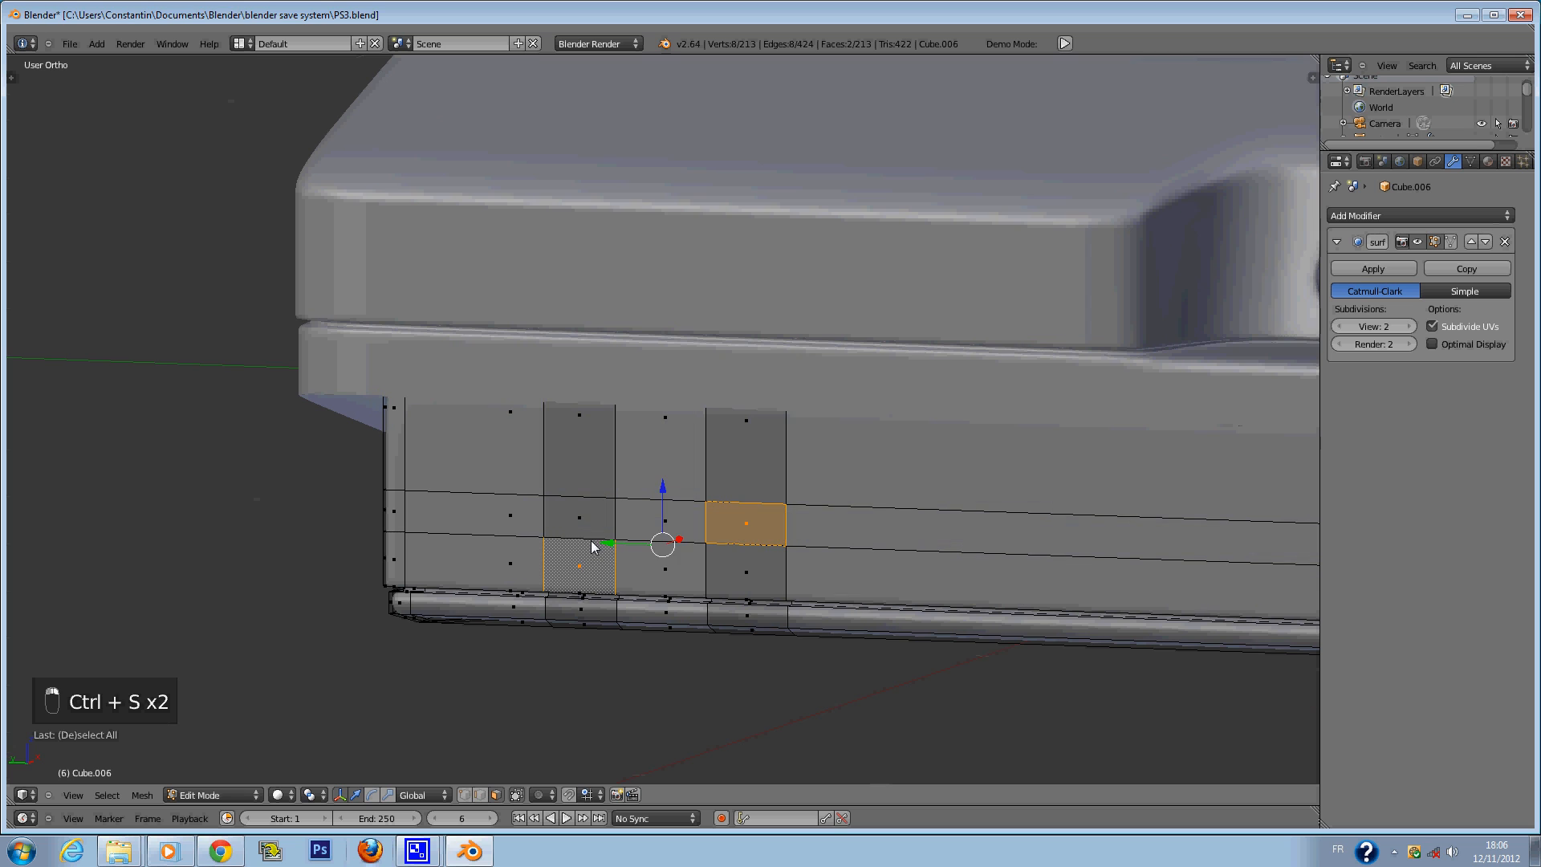
{"action": "right_click", "coordinate": [580, 518]}
{"action": "right_click", "coordinate": [746, 523], "text": "shift"}
{"action": "scroll", "coordinate": [701, 560], "scroll_direction": "up", "scroll_amount": 2}
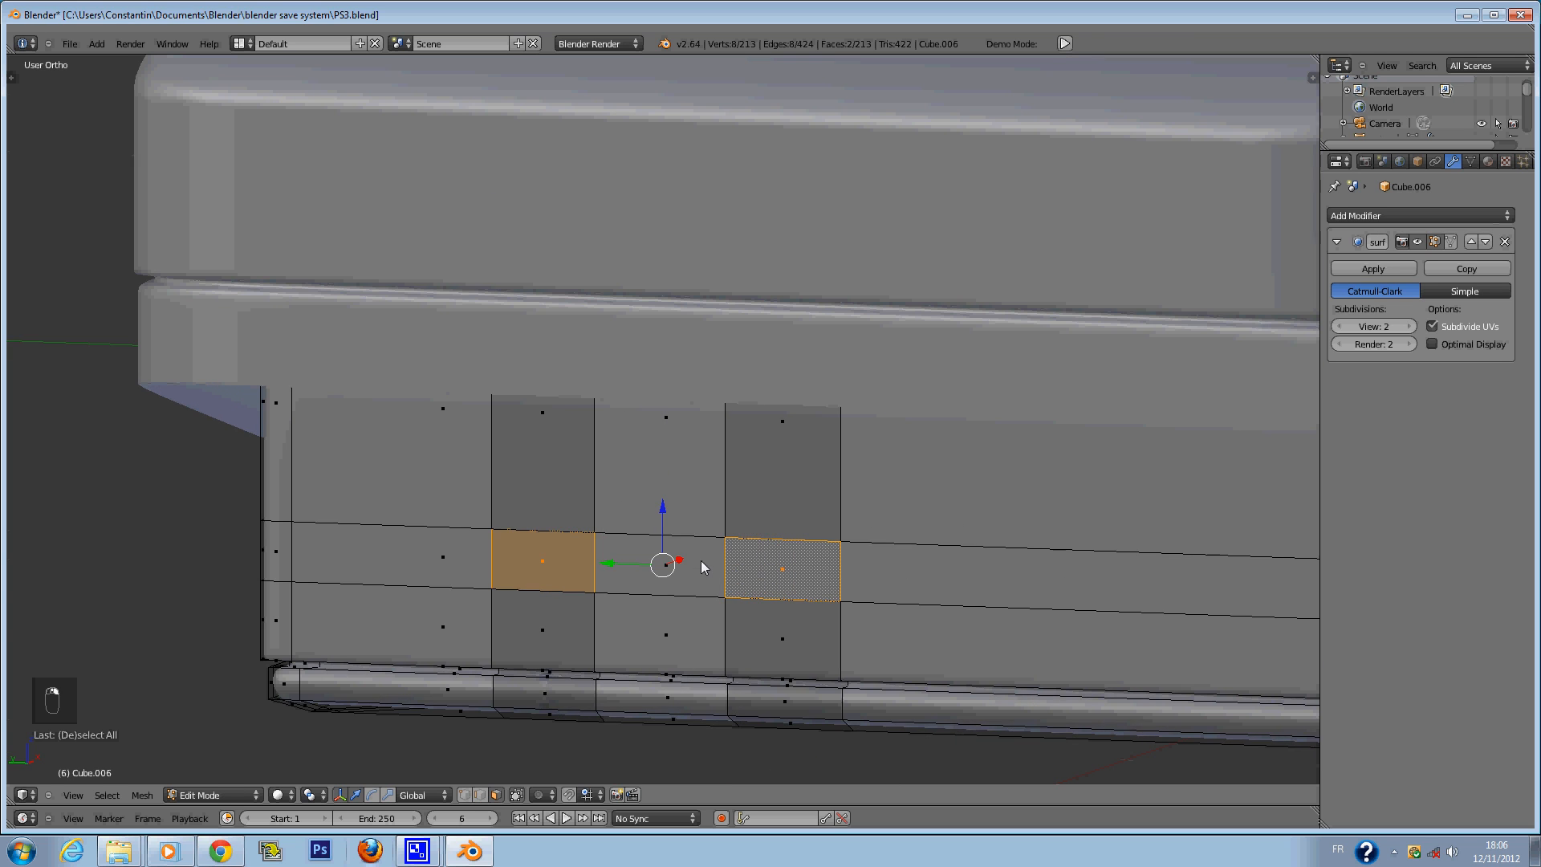
Undo the face selections back to the placement of the second vertical strip, using wireframe display.
{"action": "scroll", "coordinate": [673, 575], "scroll_direction": "down", "scroll_amount": 2}
{"action": "key", "text": "ctrl+z"}
{"action": "key", "text": "z"}
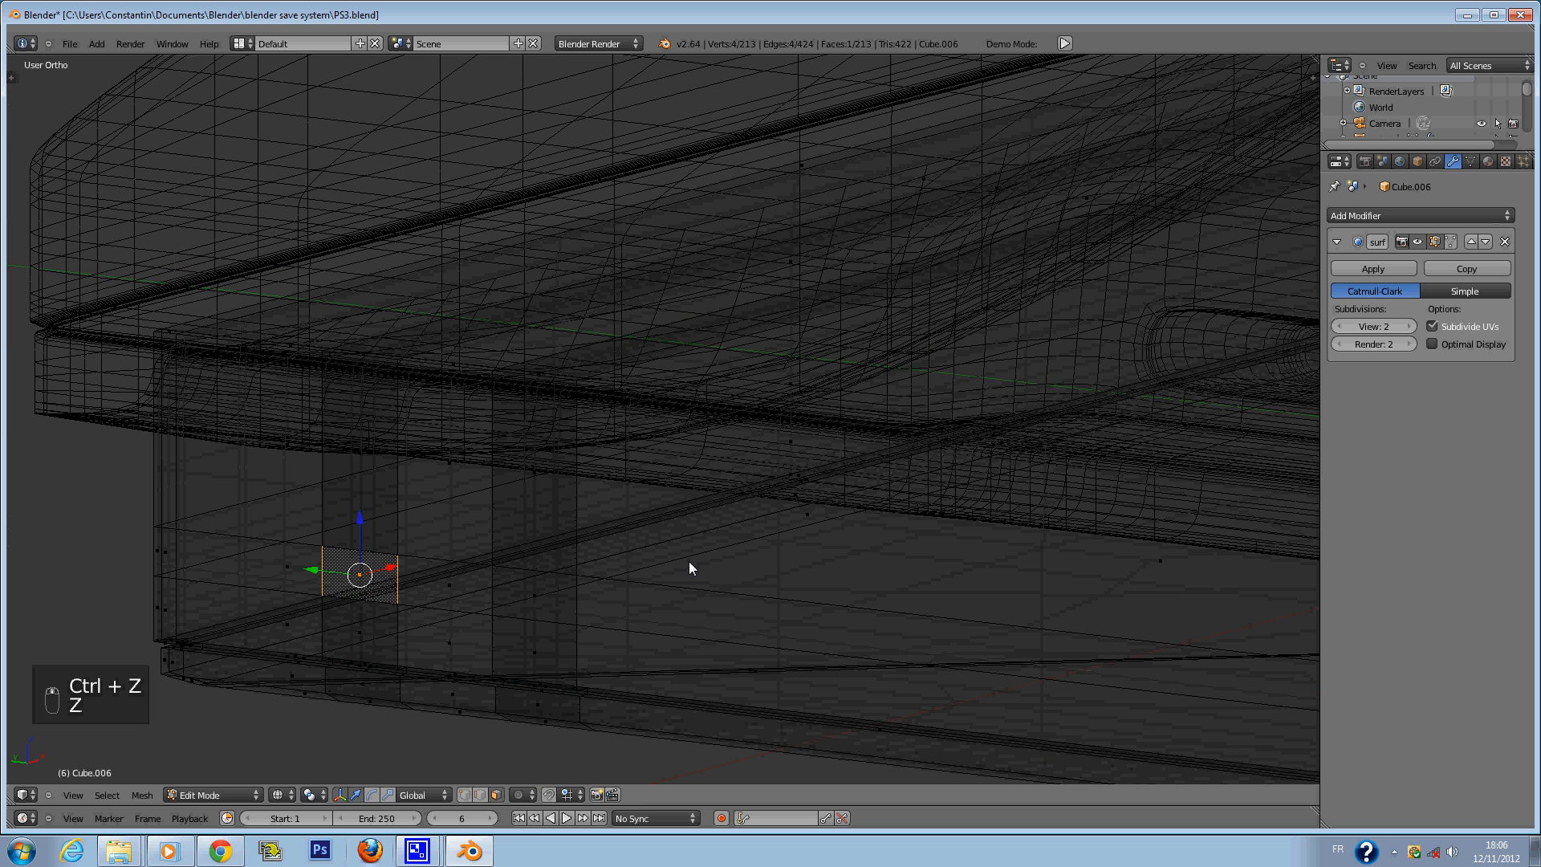
{"action": "key", "text": "ctrl+z"}
{"action": "key", "text": "ctrl+z"}
{"action": "key", "text": "ctrl+z"}
{"action": "key", "text": "ctrl+z"}
{"action": "key", "text": "ctrl+z"}
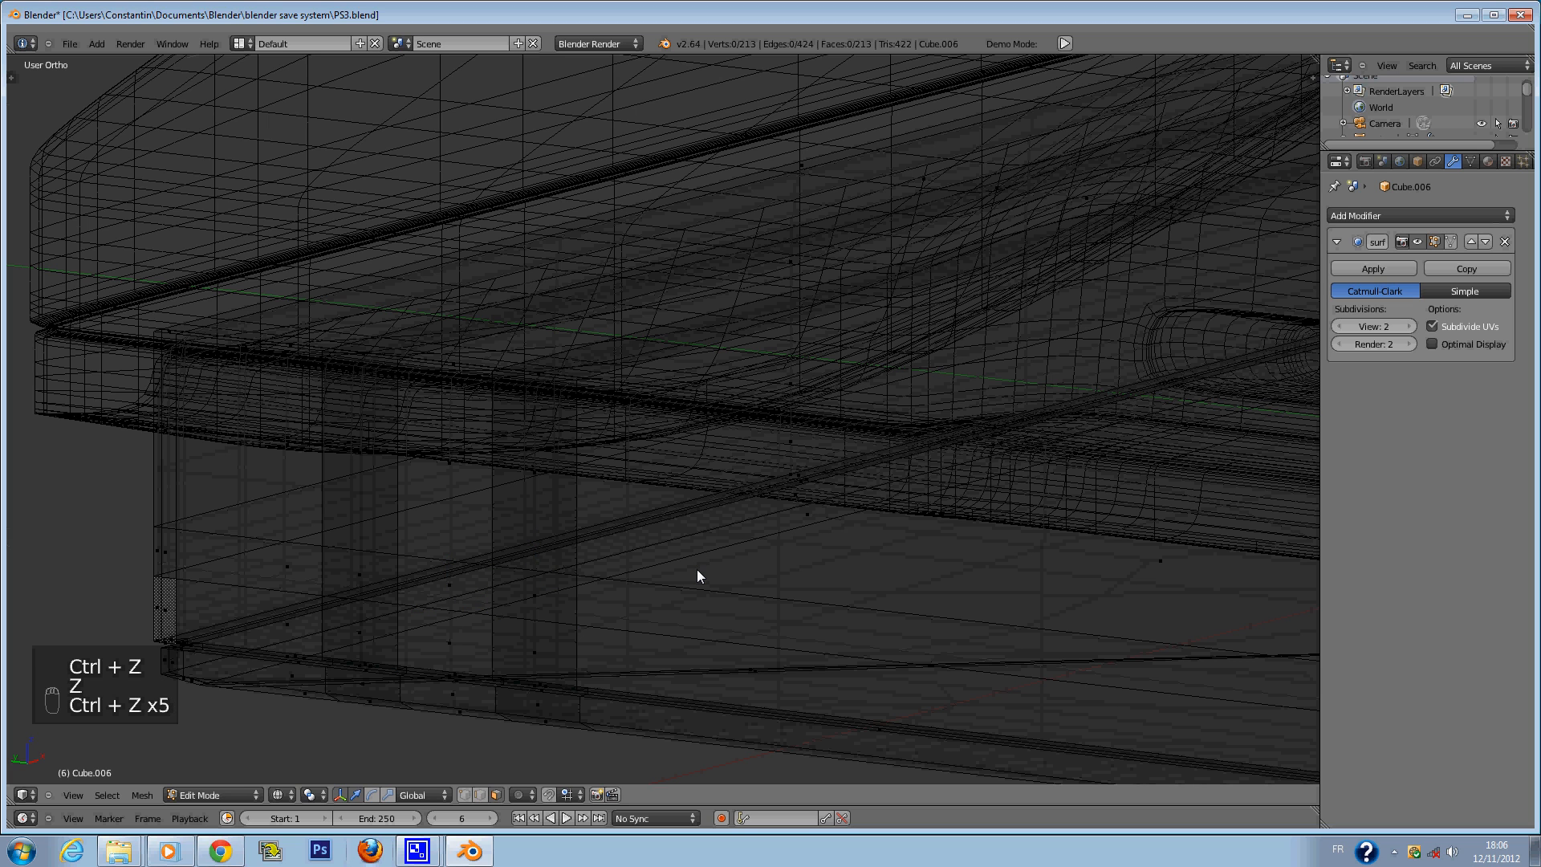
{"action": "key", "text": "ctrl+z"}
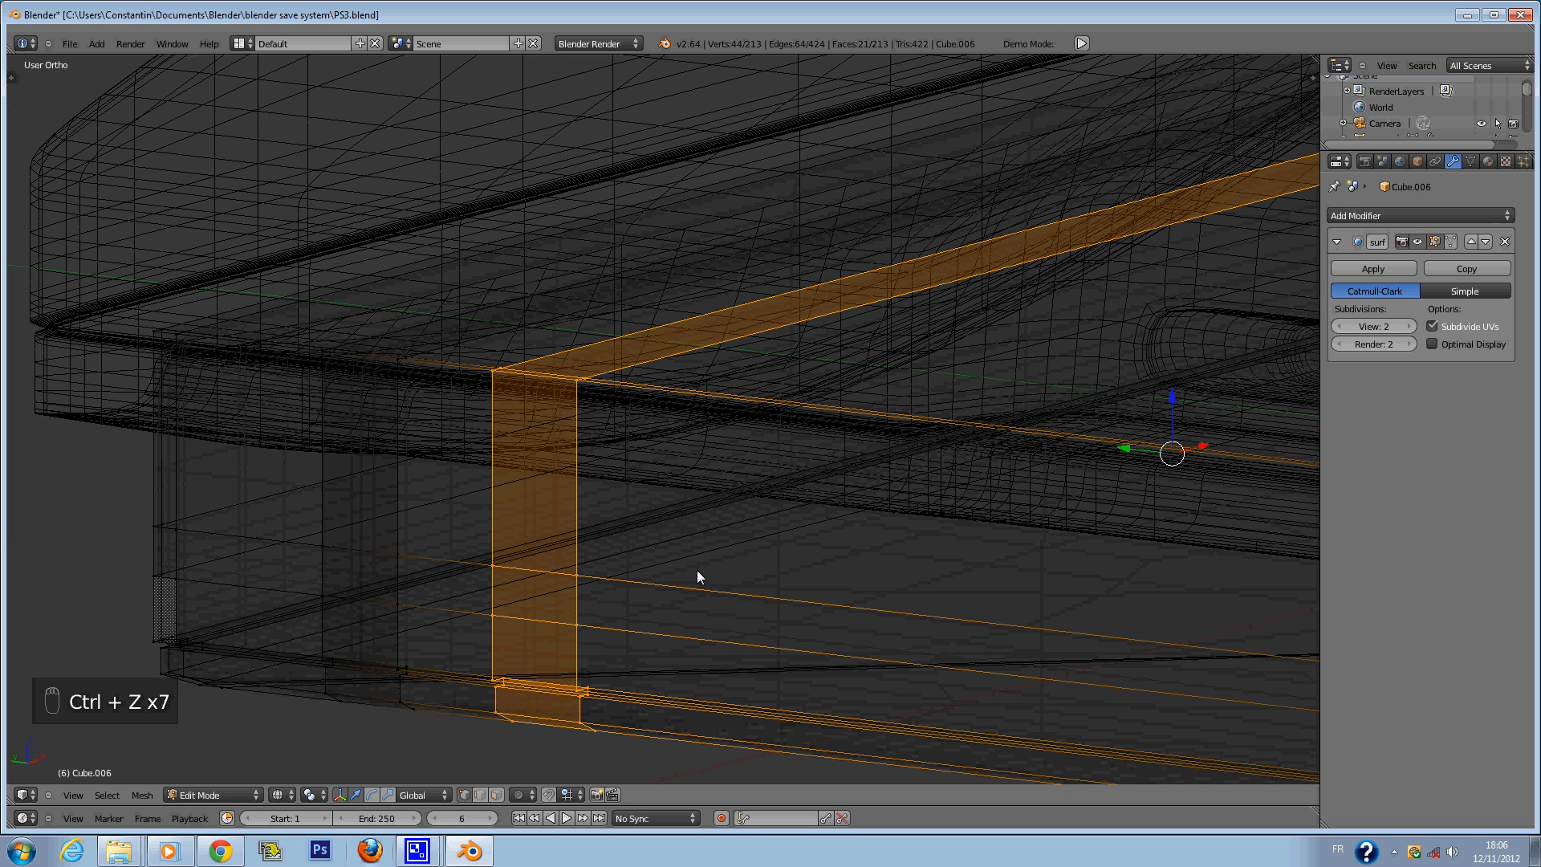
Try to move a single vertex at the upper end of the second vertical strip to test its connections.
{"action": "key", "text": "g"}
{"action": "right_click", "coordinate": [591, 490]}
{"action": "right_click", "coordinate": [585, 412]}
{"action": "scroll", "coordinate": [586, 411], "scroll_direction": "up", "scroll_amount": 2}
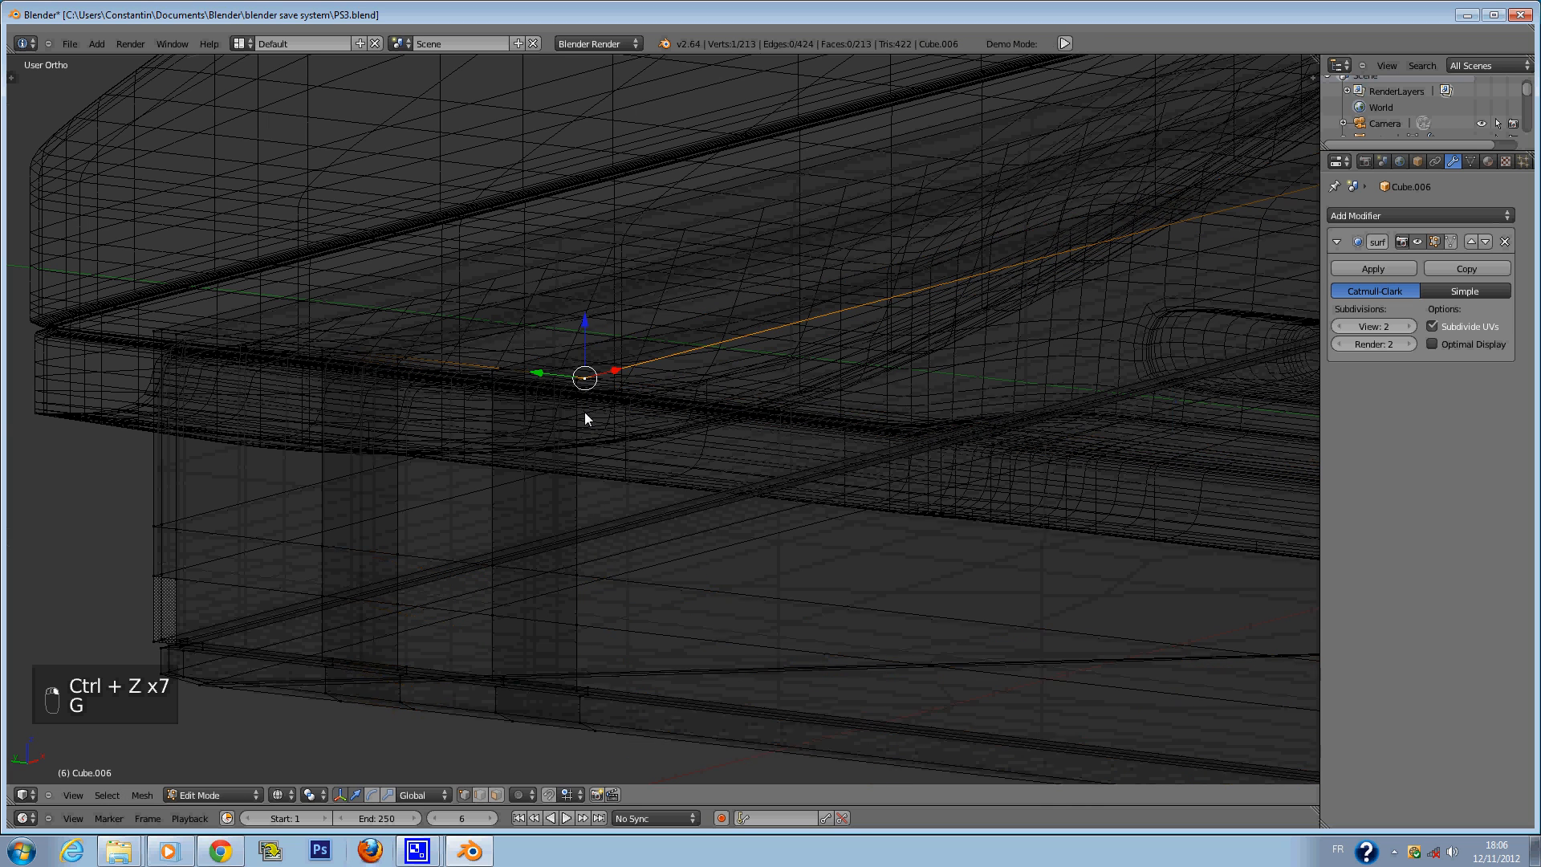
{"action": "scroll", "coordinate": [585, 411], "scroll_direction": "up", "scroll_amount": 2}
{"action": "key", "text": "g"}
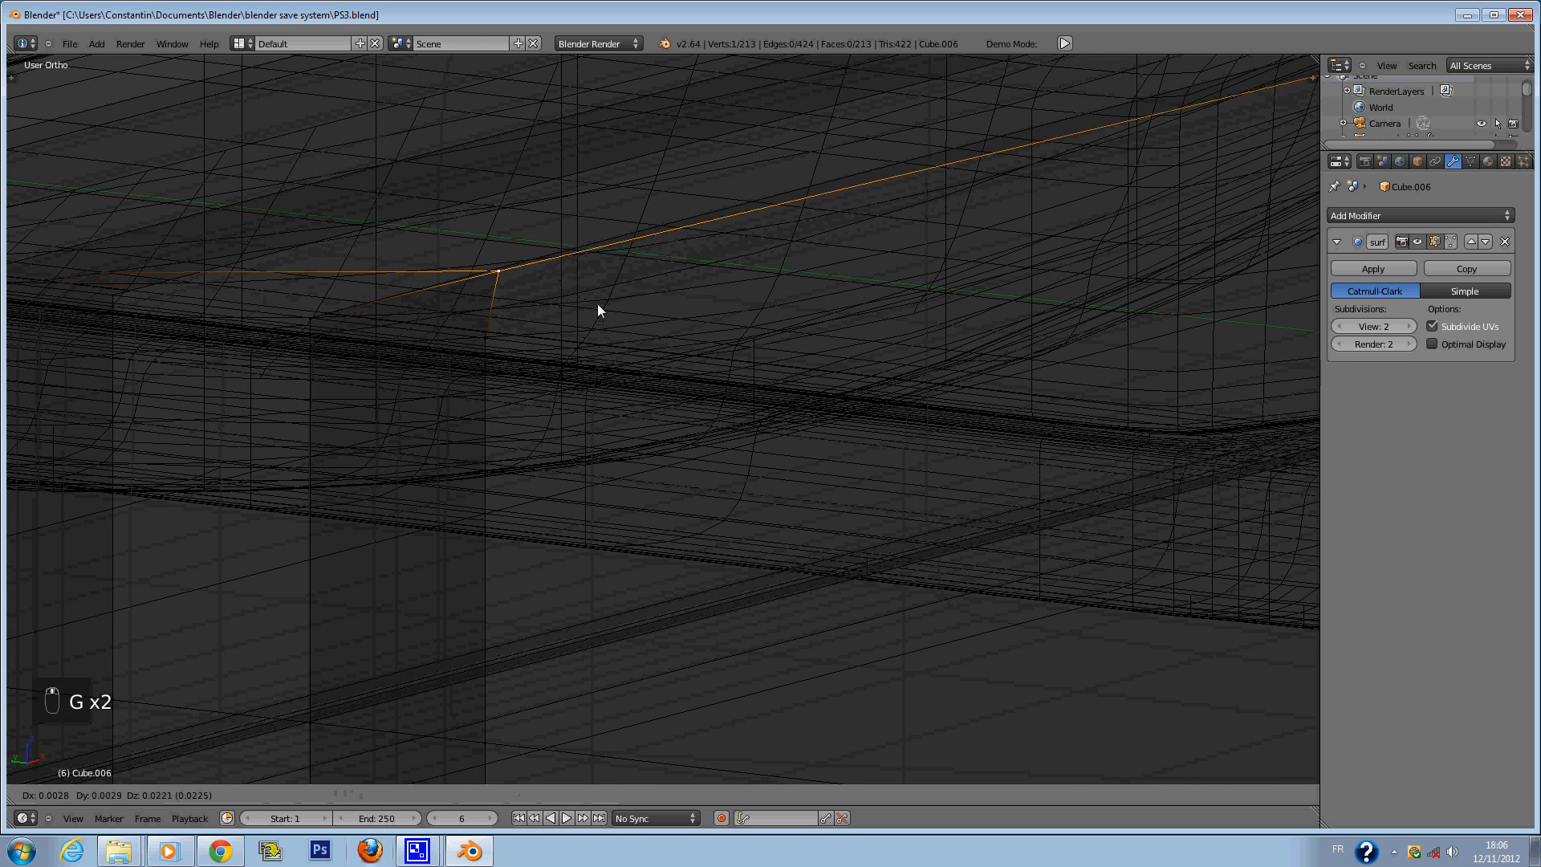
{"action": "left_click", "coordinate": [598, 304]}
{"action": "key", "text": "z"}
{"action": "scroll", "coordinate": [650, 492], "scroll_direction": "down", "scroll_amount": 1}
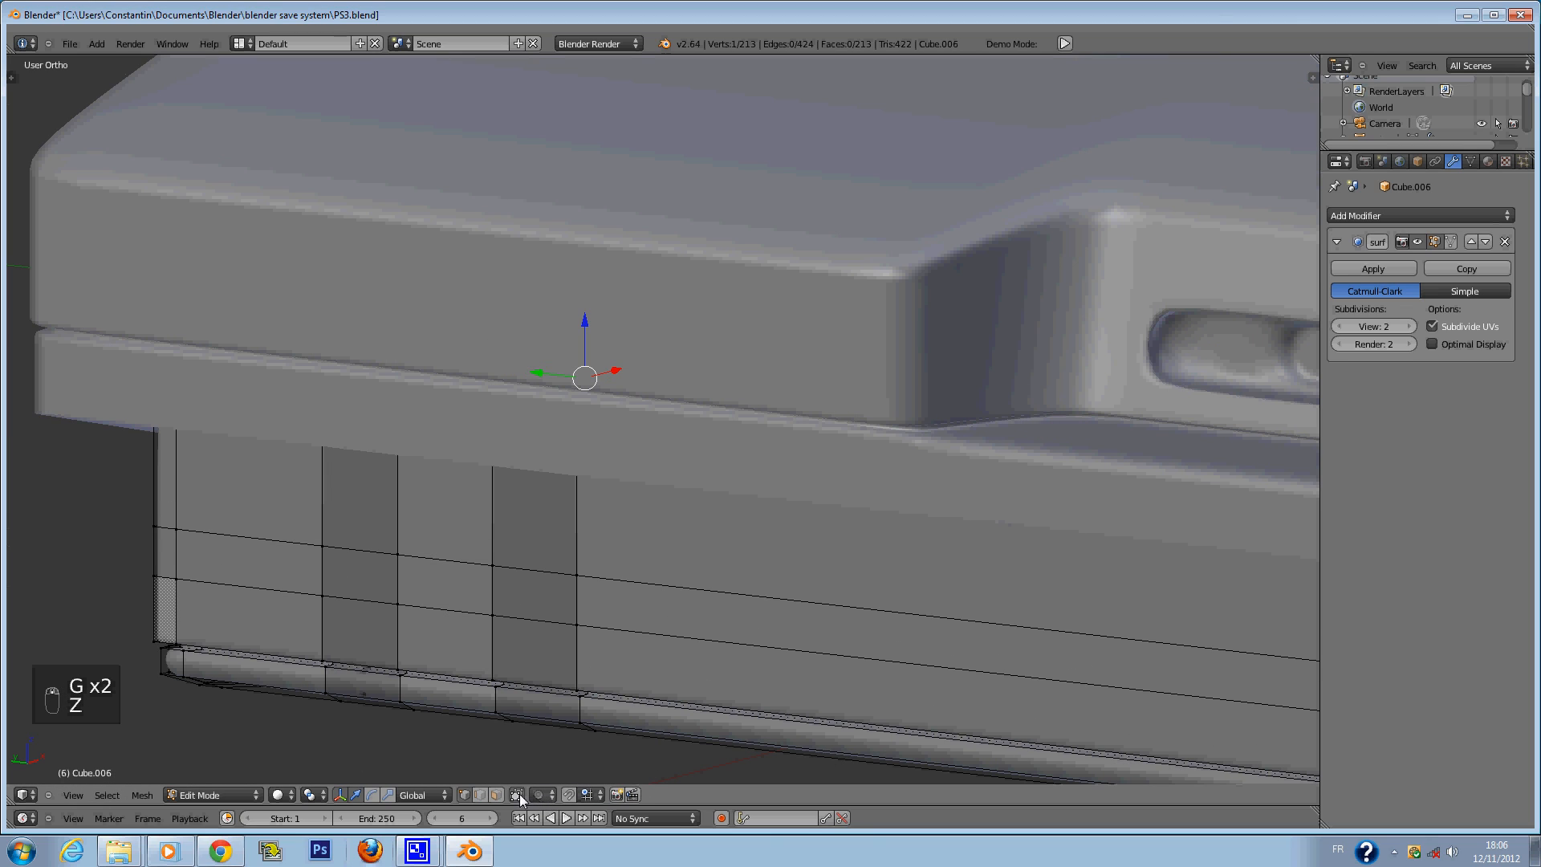
Try to move a single vertex at the lower end of the first vertical strip in wireframe display.
{"action": "middle_click_drag", "start_coordinate": [409, 778], "coordinate": [539, 661], "text": "shift"}
{"action": "scroll", "coordinate": [541, 658], "scroll_direction": "up", "scroll_amount": 4}
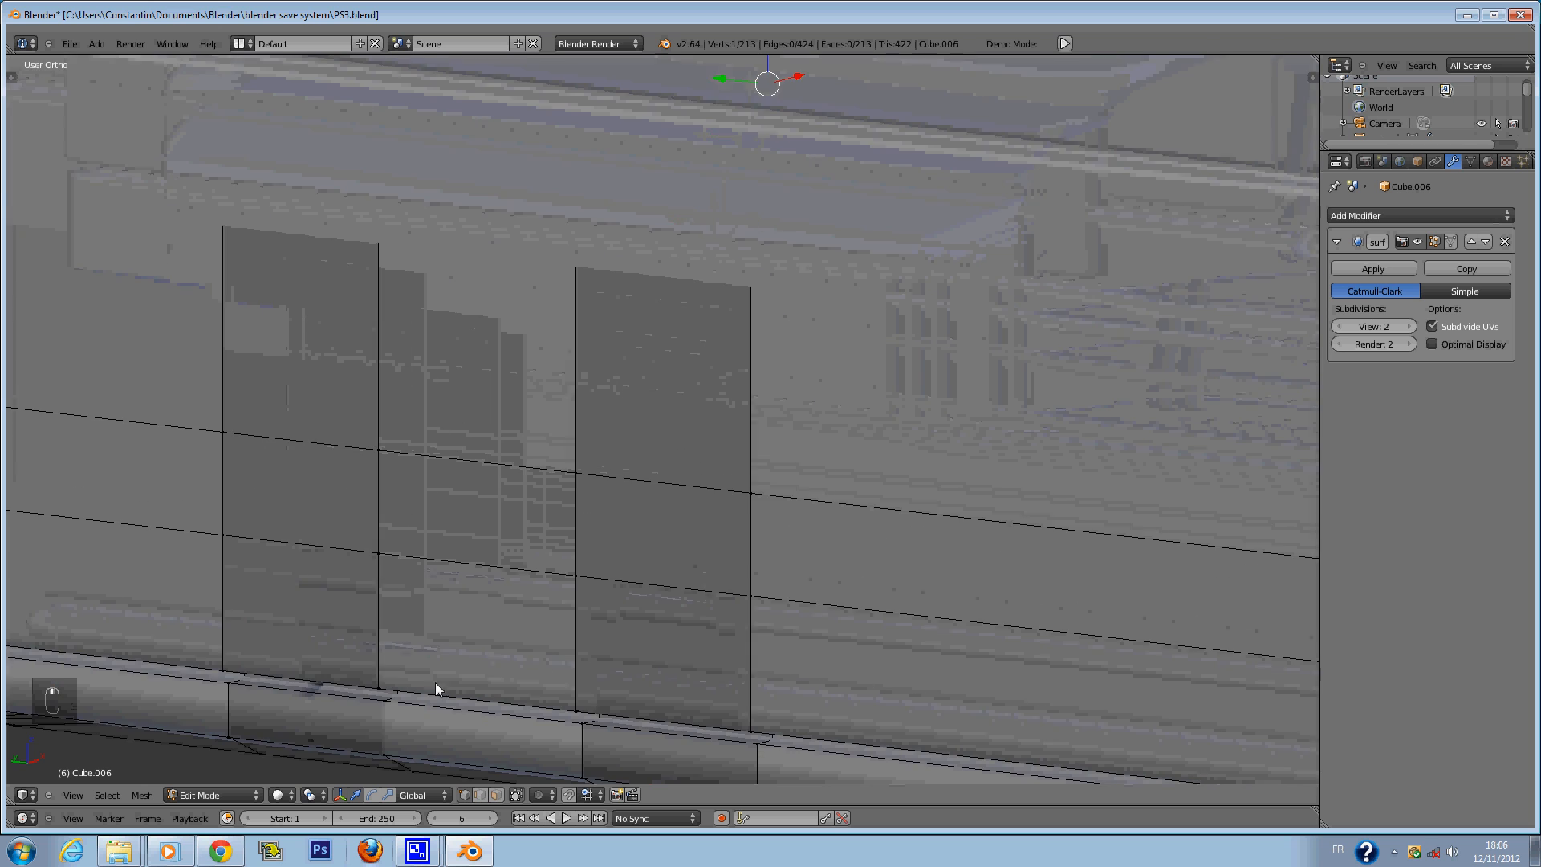
{"action": "right_click", "coordinate": [365, 715]}
{"action": "key", "text": "z"}
{"action": "key", "text": "g"}
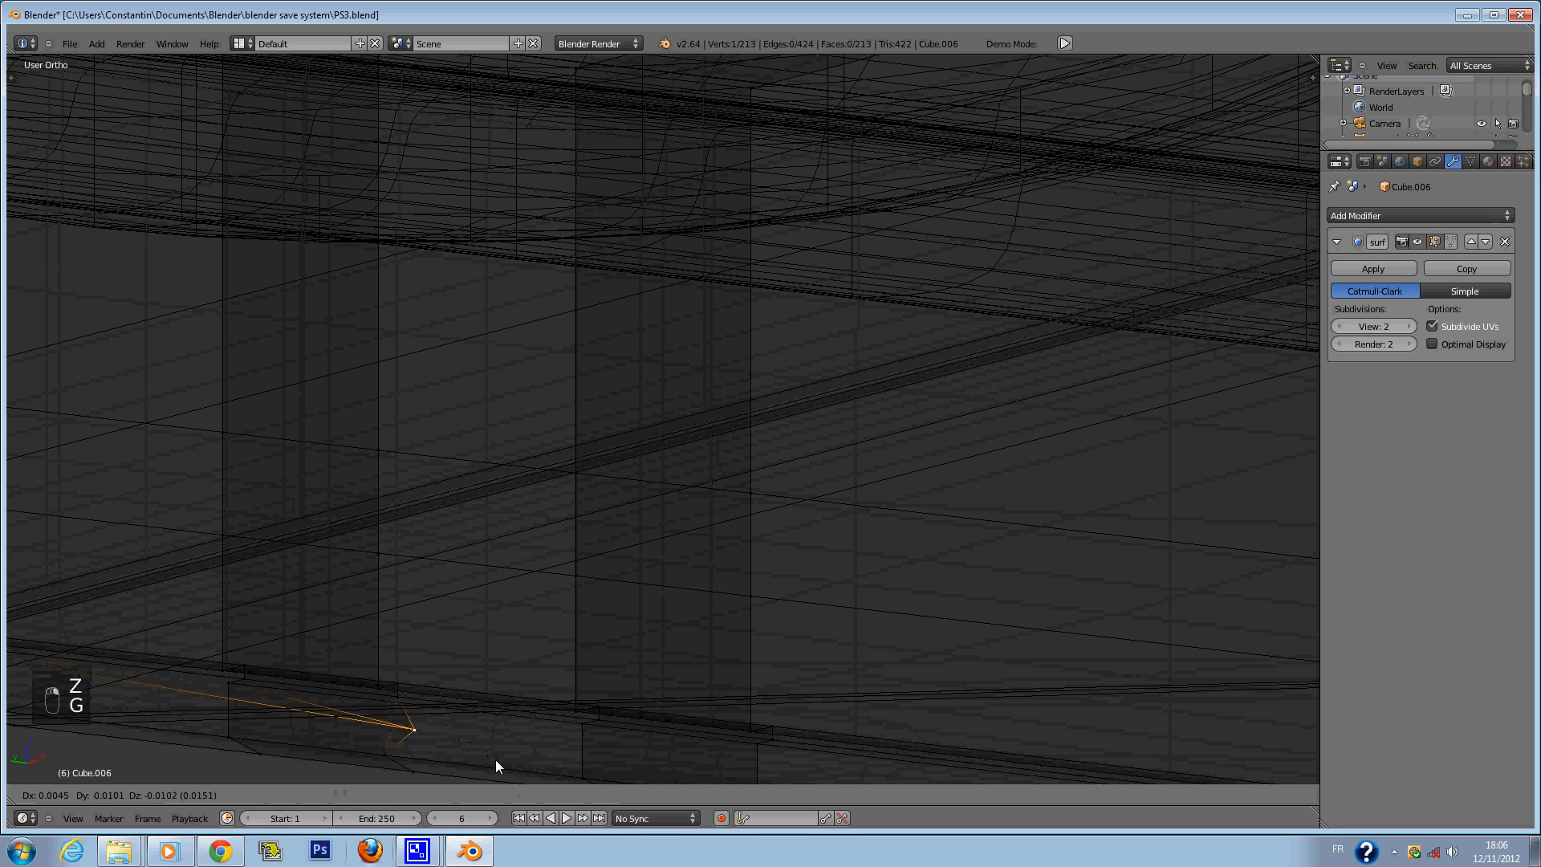
{"action": "left_click", "coordinate": [402, 759]}
{"action": "key", "text": "z"}
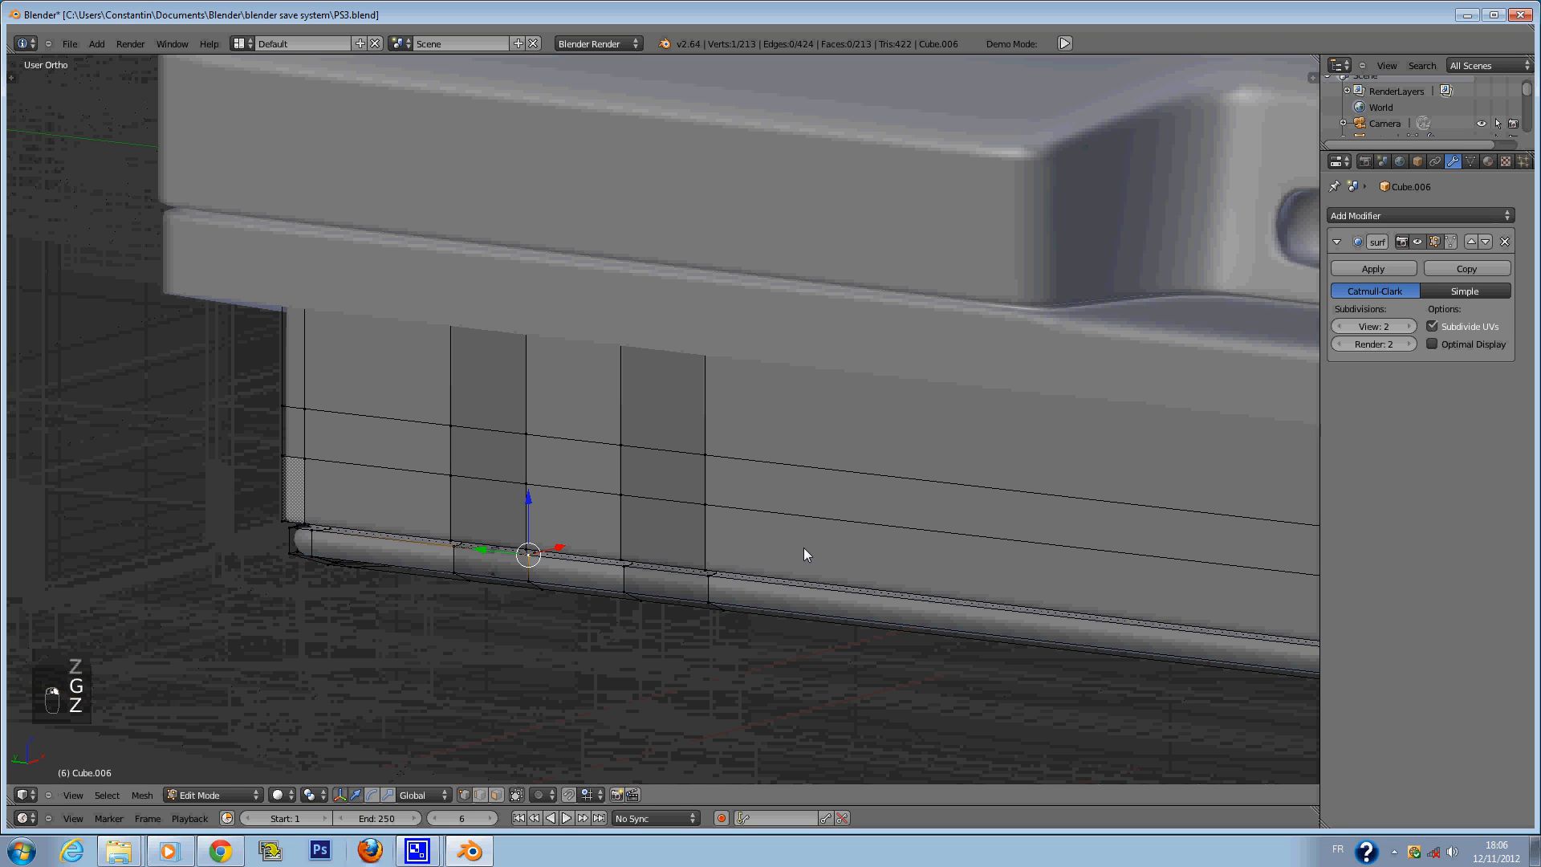
Save the file and remove doubles from the entire base mesh.
{"action": "key", "text": "Tab"}
{"action": "key", "text": "ctrl+s"}
{"action": "key", "text": "Tab"}
{"action": "key", "text": "a"}
{"action": "key", "text": "a"}
{"action": "key", "text": "z"}
{"action": "scroll", "coordinate": [861, 522], "scroll_direction": "down", "scroll_amount": 3}
{"action": "key", "text": "z"}
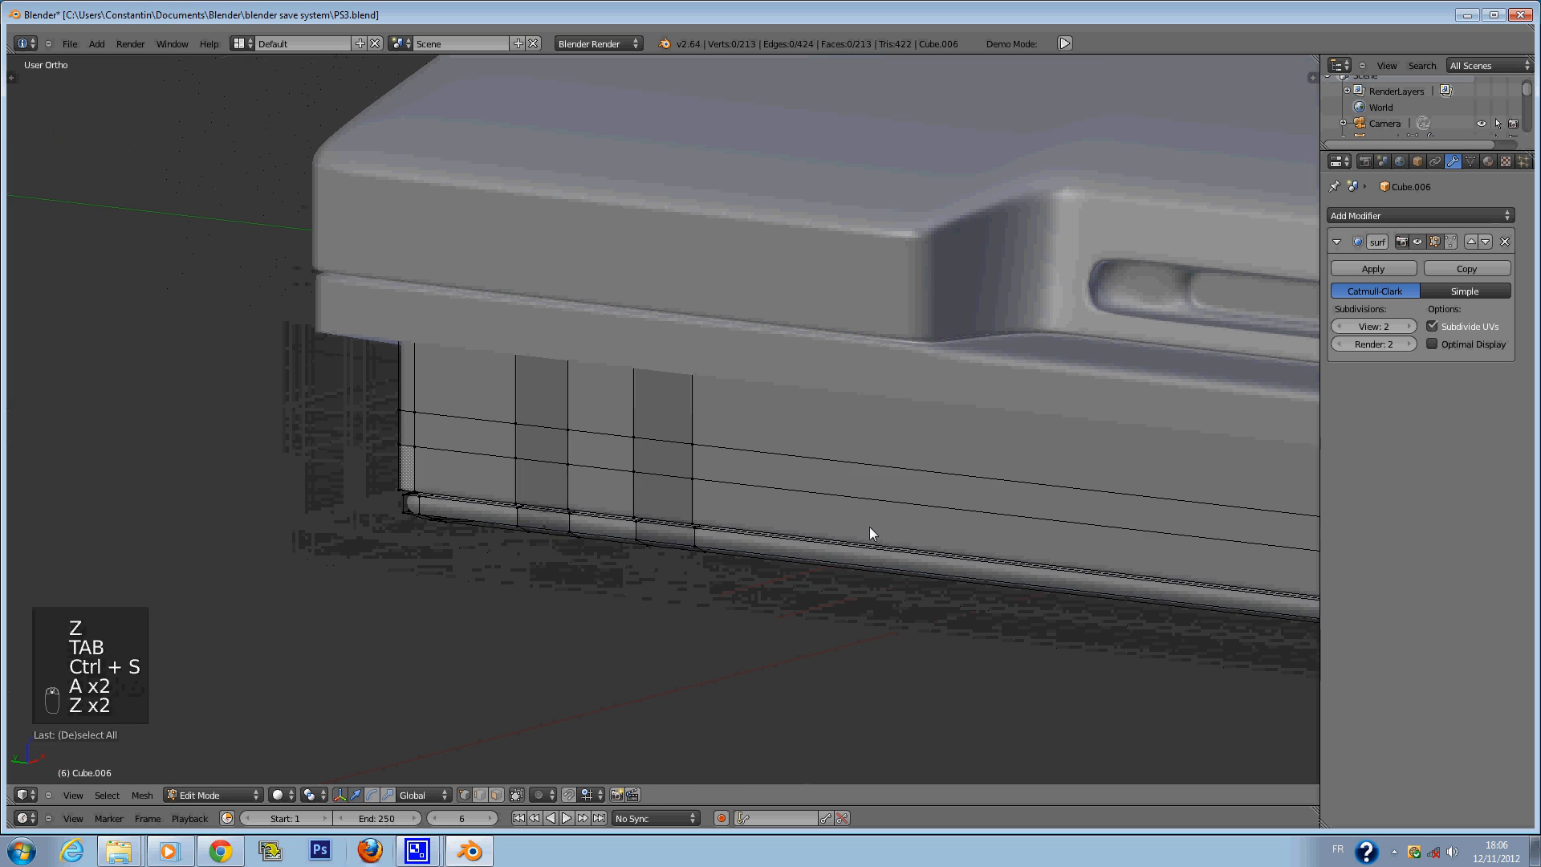
{"action": "key", "text": "a"}
{"action": "key", "text": "t"}
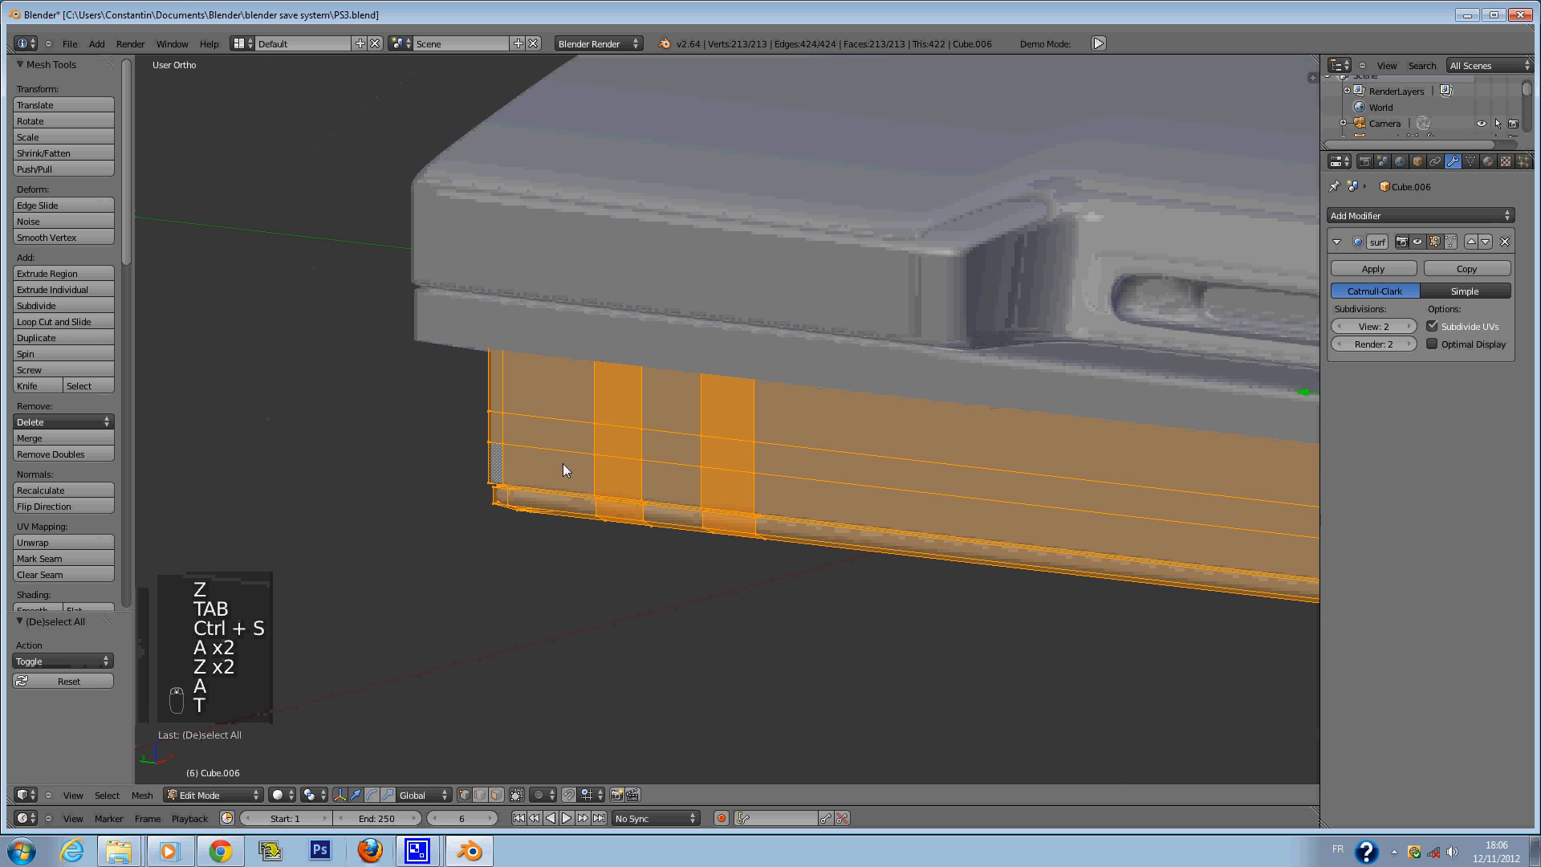
{"action": "left_click", "coordinate": [61, 454]}
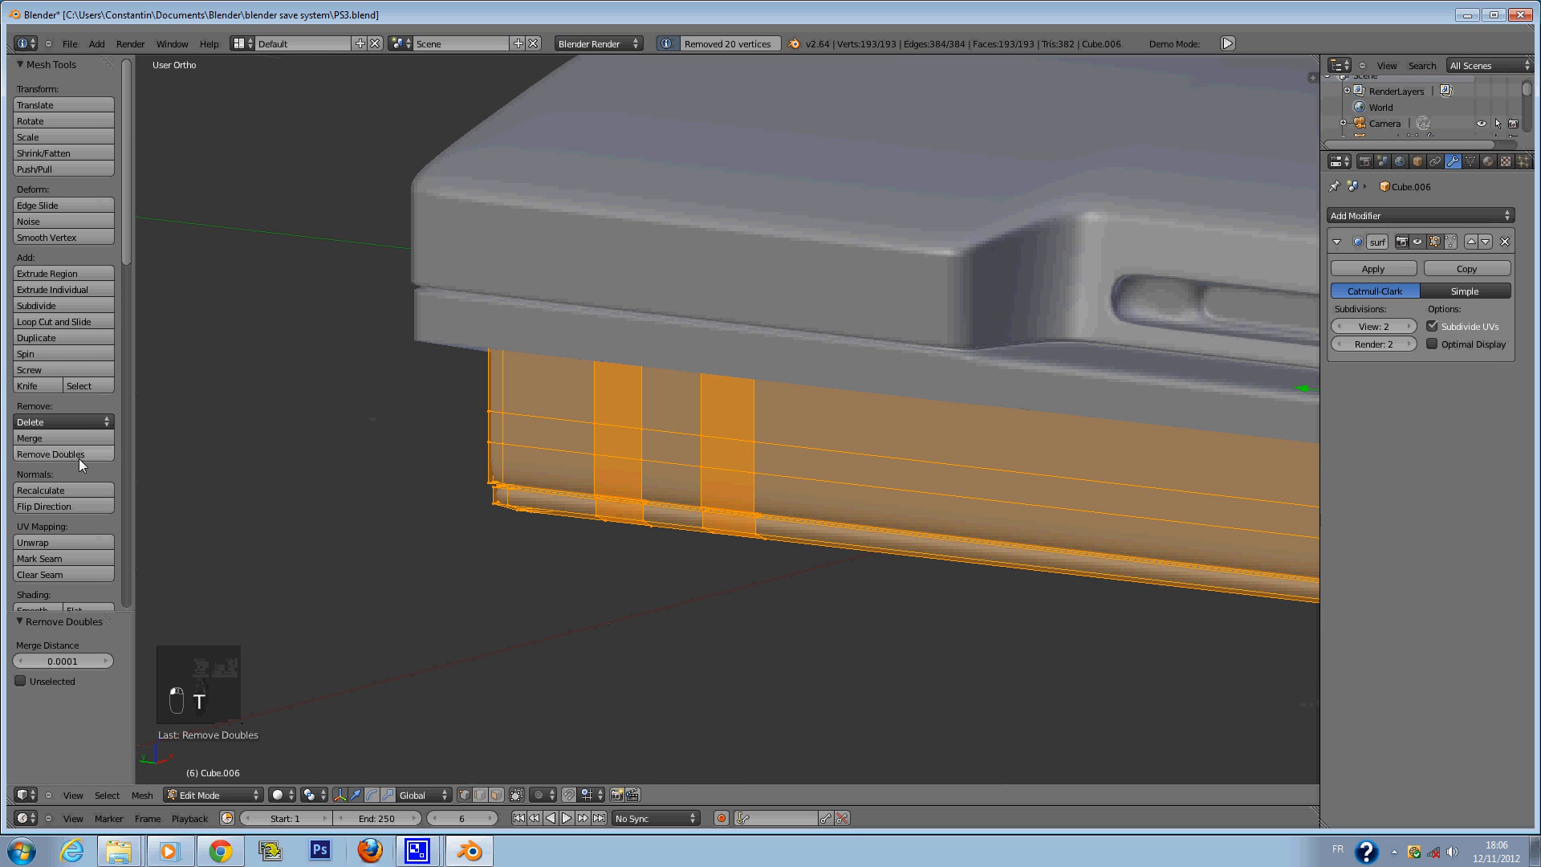
Recalculate the normals of the entire base mesh after checking its surface outside Edit Mode.
{"action": "key", "text": "Tab"}
{"action": "scroll", "coordinate": [827, 548], "scroll_direction": "up", "scroll_amount": 3}
{"action": "key", "text": "Tab"}
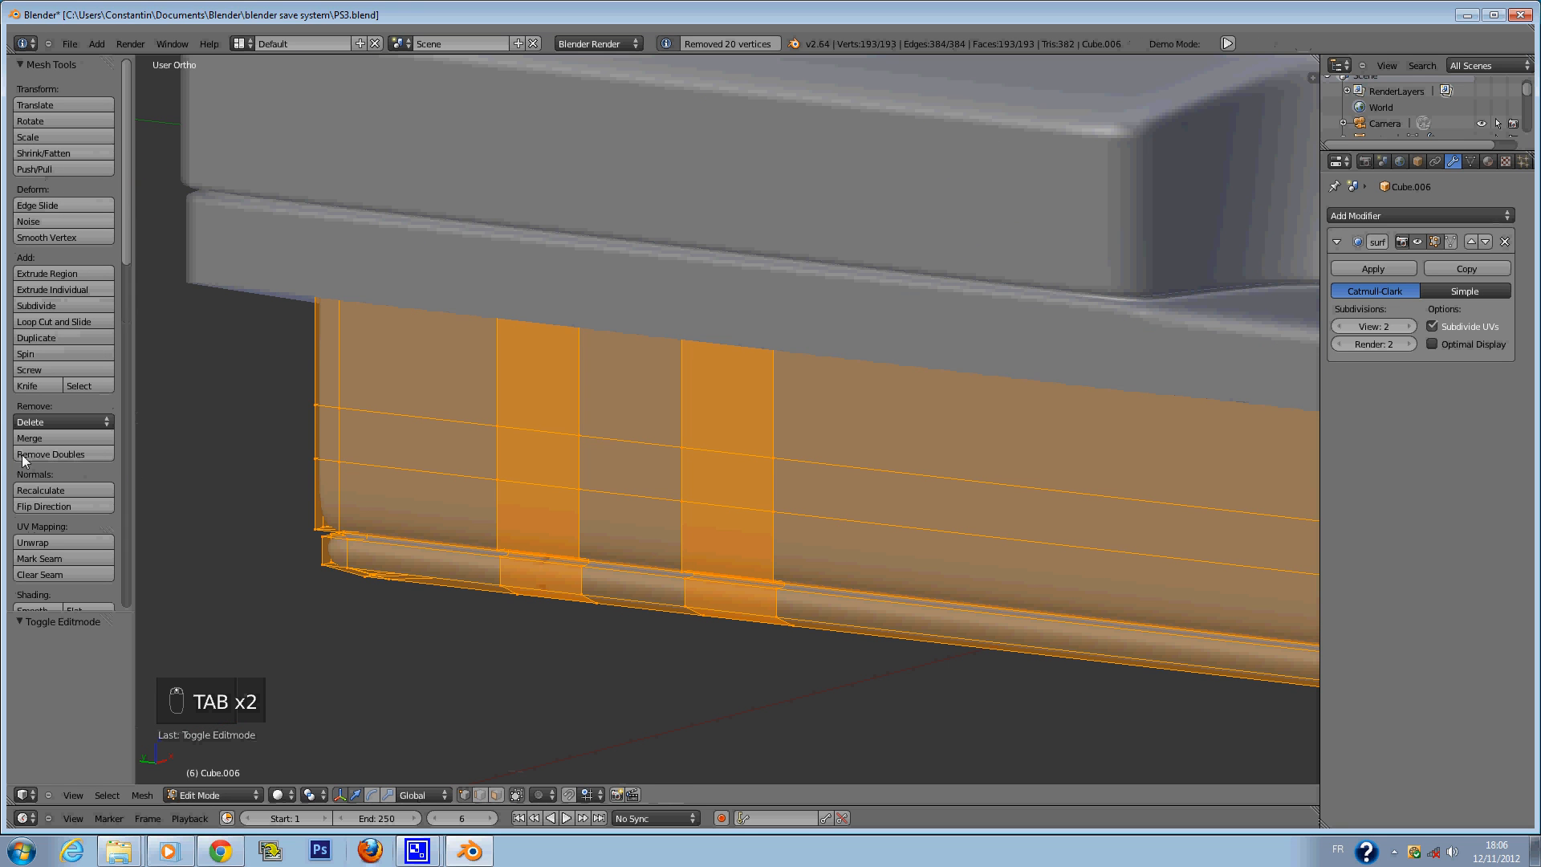
{"action": "key", "text": "ctrl+z"}
{"action": "key", "text": "ctrl+z"}
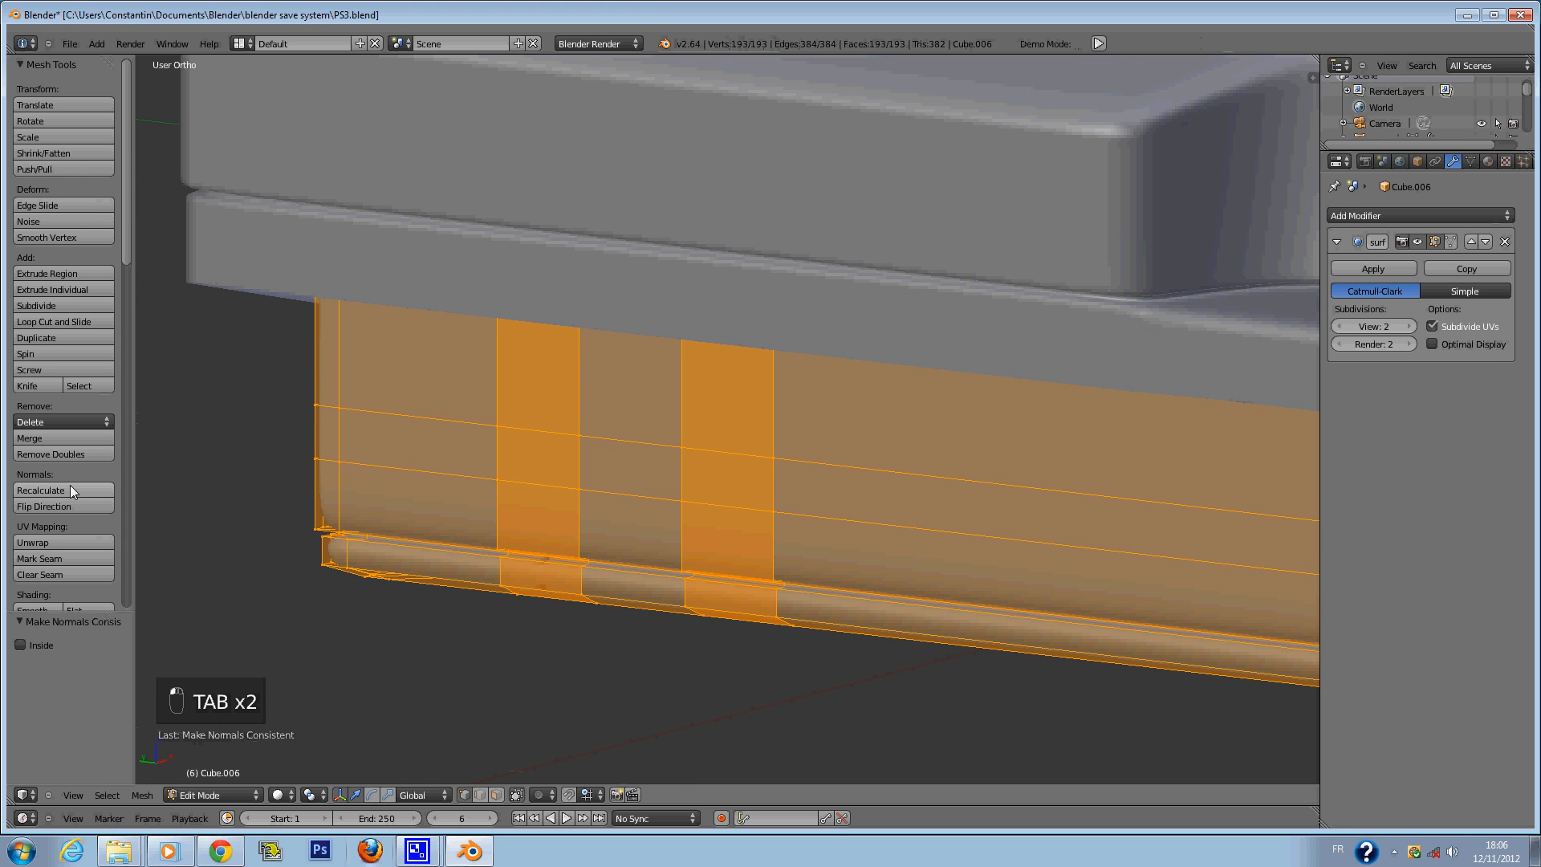
Undo the mesh cleanup and the second vertical strip, back to the first pair of vertical loops.
{"action": "key", "text": "Tab"}
{"action": "key", "text": "ctrl+z"}
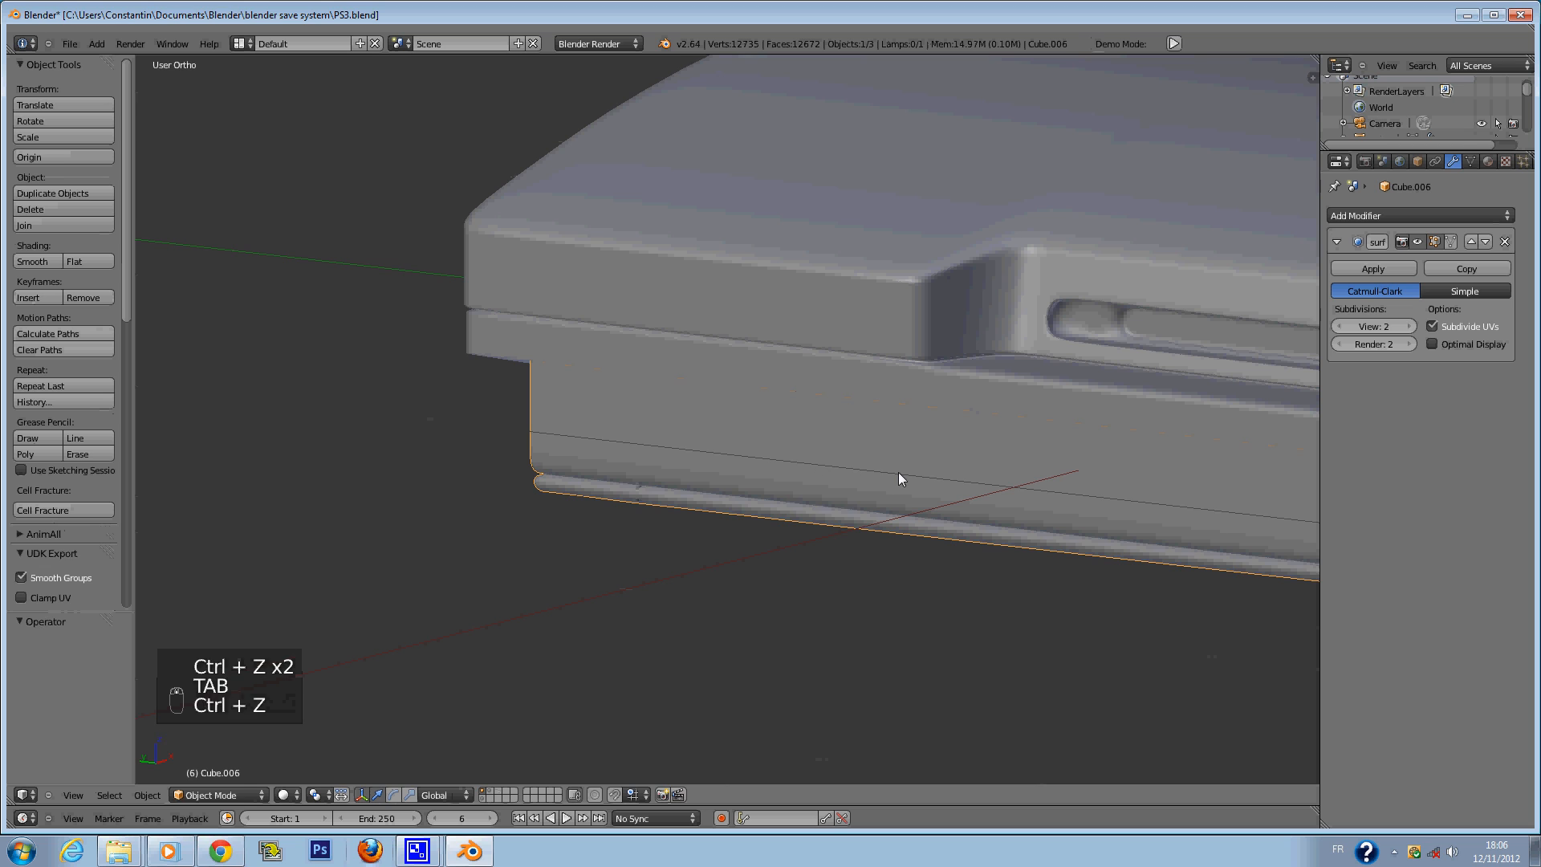
{"action": "key", "text": "Tab"}
{"action": "key", "text": "ctrl+z"}
{"action": "key", "text": "ctrl+z"}
{"action": "key", "text": "ctrl+z"}
{"action": "key", "text": "ctrl+z"}
{"action": "key", "text": "ctrl+z"}
{"action": "key", "text": "ctrl+z"}
{"action": "key", "text": "ctrl+z"}
{"action": "key", "text": "ctrl+z"}
{"action": "key", "text": "ctrl+z"}
{"action": "key", "text": "ctrl+z"}
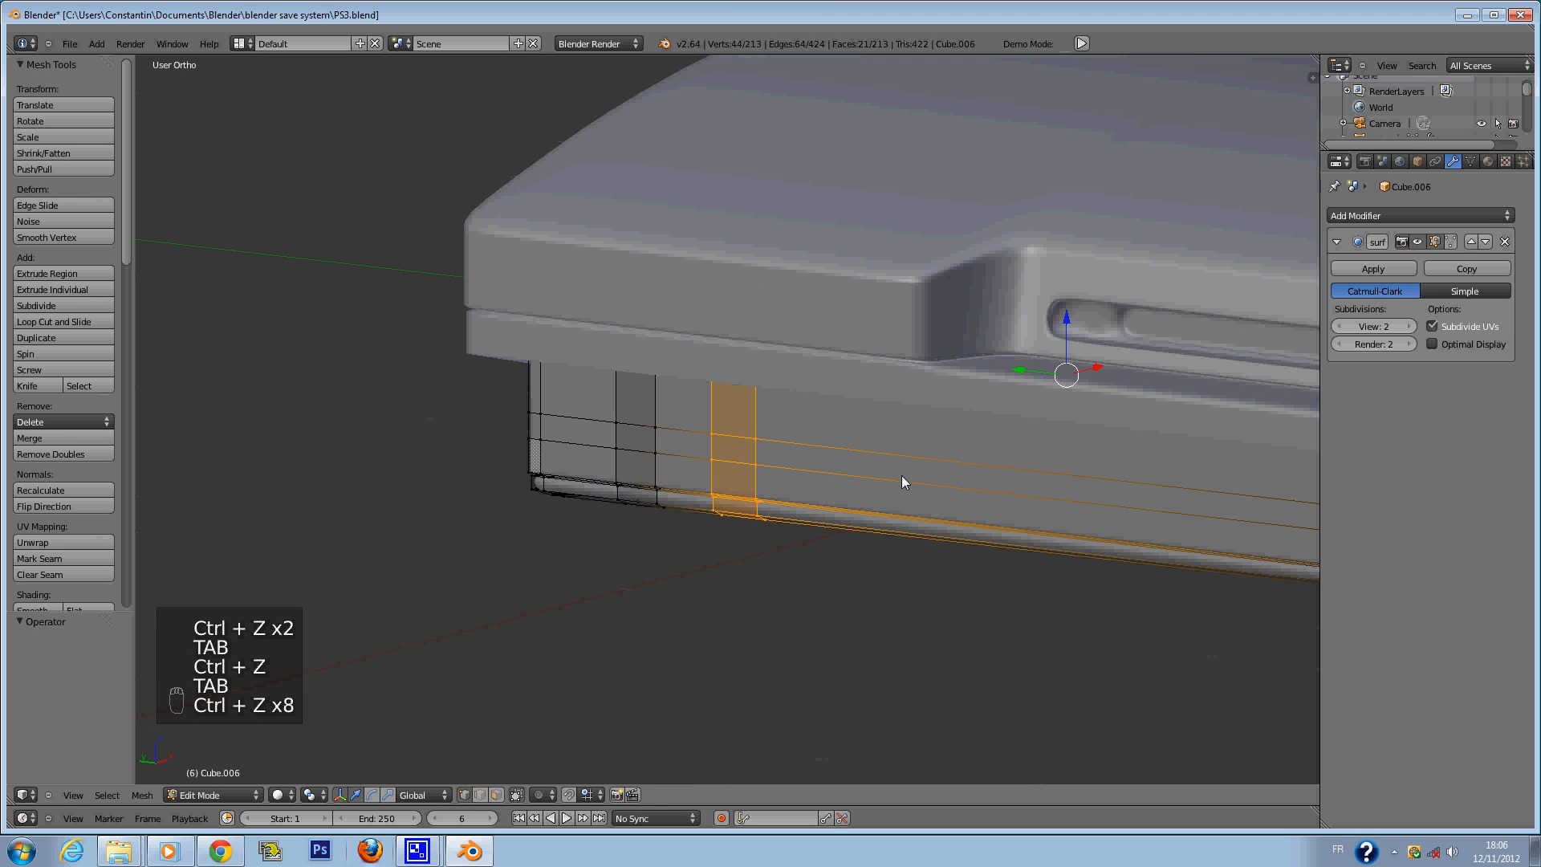
{"action": "key", "text": "ctrl+z"}
{"action": "key", "text": "ctrl+z"}
{"action": "key", "text": "ctrl+z"}
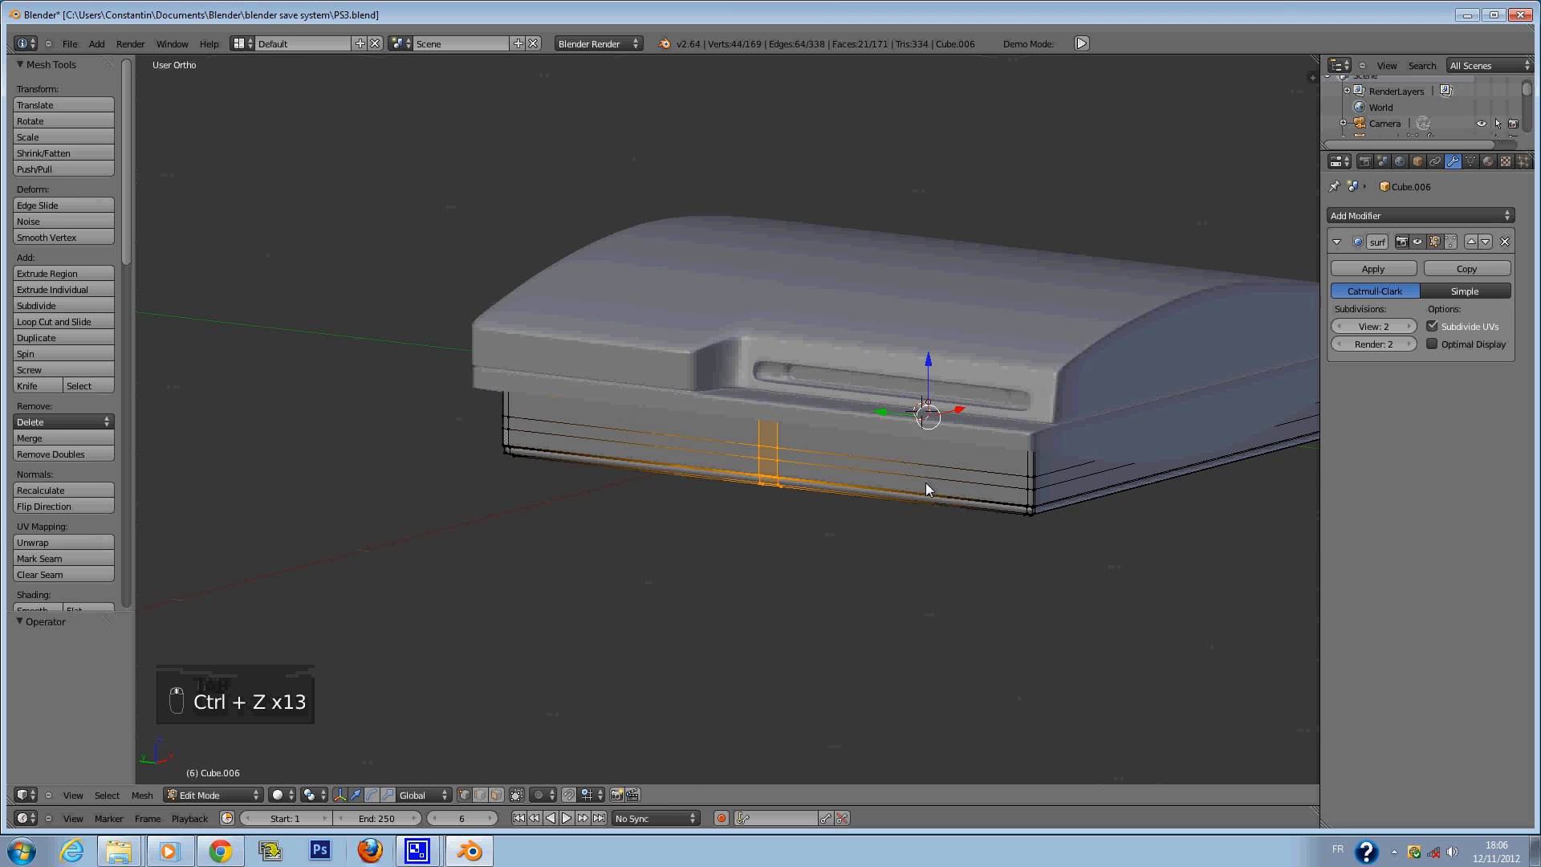
Undo the first vertical loop pair and the horizontal loops around the base.
{"action": "key", "text": "ctrl+z"}
{"action": "key", "text": "ctrl+z"}
{"action": "key", "text": "ctrl+z"}
{"action": "key", "text": "ctrl+z"}
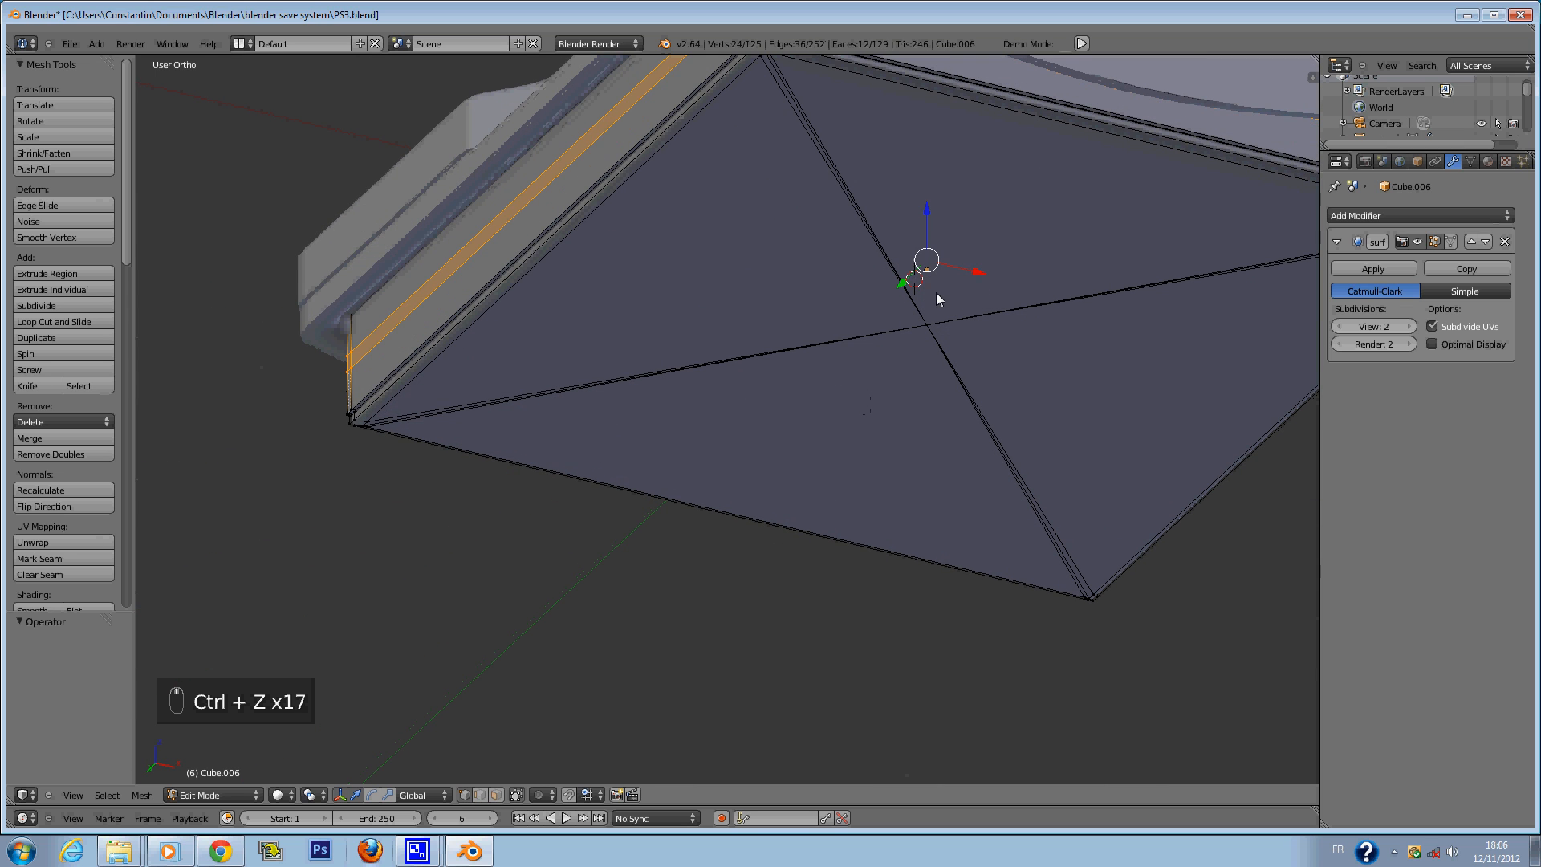
{"action": "key", "text": "ctrl+z"}
{"action": "key", "text": "ctrl+z"}
{"action": "key", "text": "ctrl+z"}
{"action": "key", "text": "ctrl+z"}
{"action": "key", "text": "ctrl+z"}
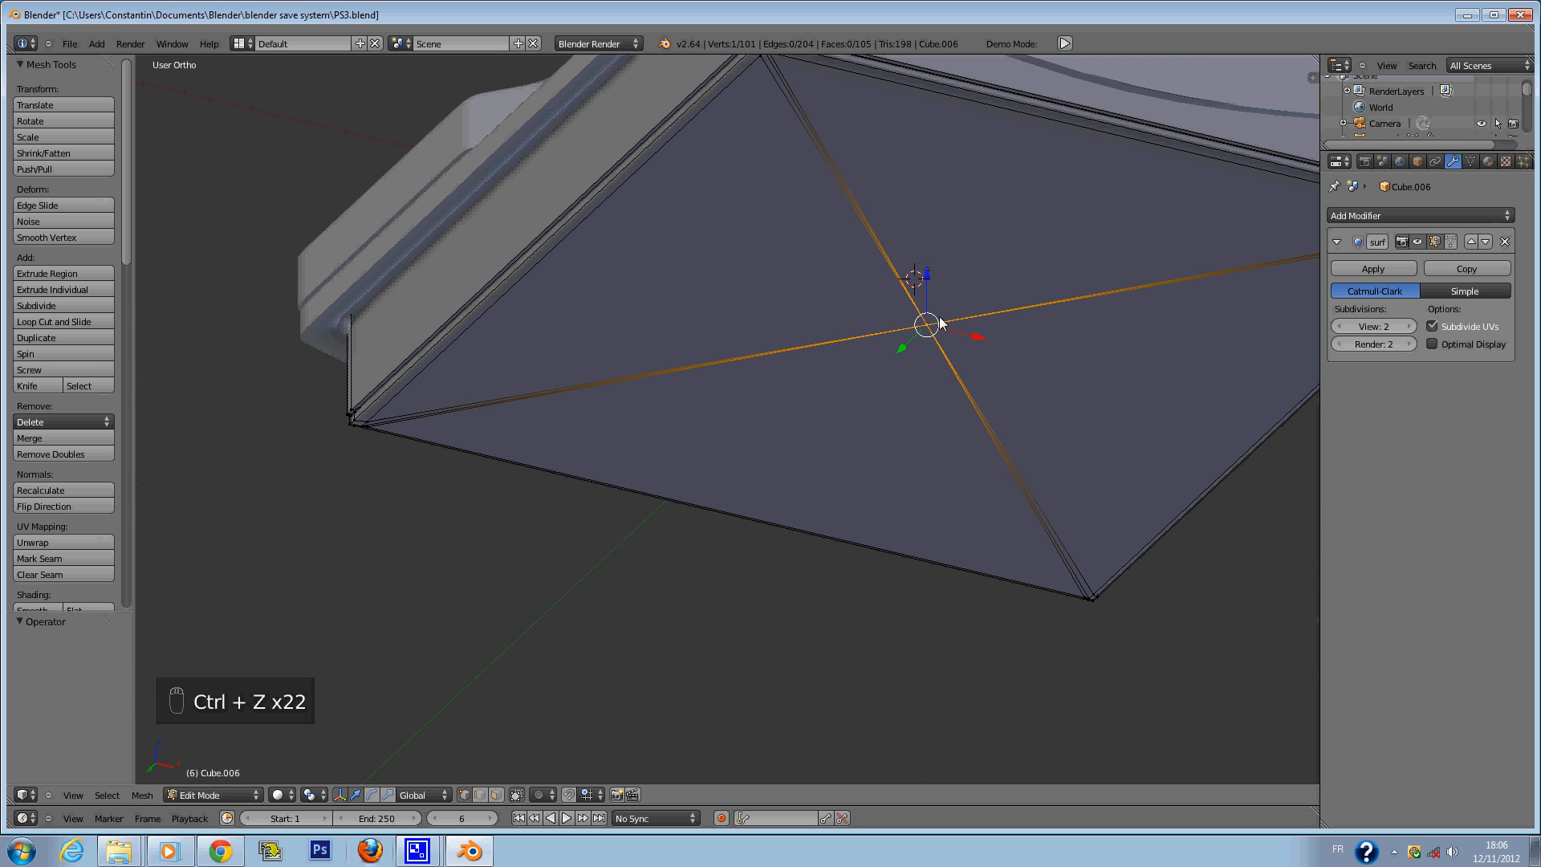
Undo the merge of the vertices at the centre of the base's underside and save the file.
{"action": "key", "text": "ctrl+z"}
{"action": "key", "text": "Tab"}
{"action": "key", "text": "ctrl+s"}
{"action": "left_click", "coordinate": [926, 377]}
Add two vertical edge loops to the base's side, scale them along Y by 0.07579 and shift the narrow strip beside the left corner.
{"action": "middle_click_drag", "start_coordinate": [926, 377], "coordinate": [899, 329]}
{"action": "key", "text": "a"}
{"action": "key", "text": "a"}
{"action": "key", "text": "ctrl+r"}
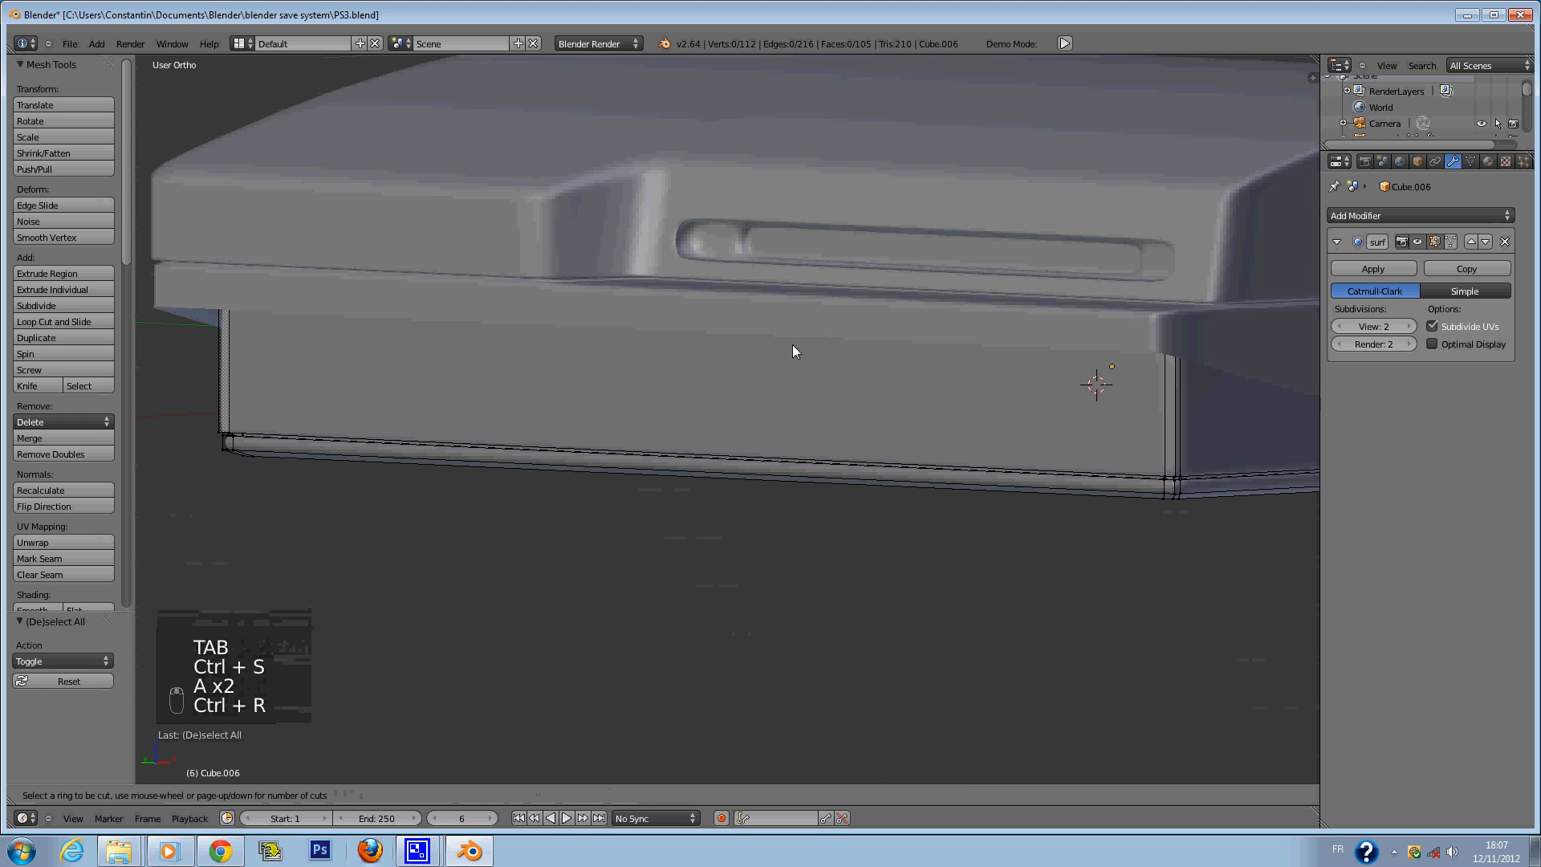
{"action": "scroll", "coordinate": [790, 307], "scroll_direction": "up", "scroll_amount": 1}
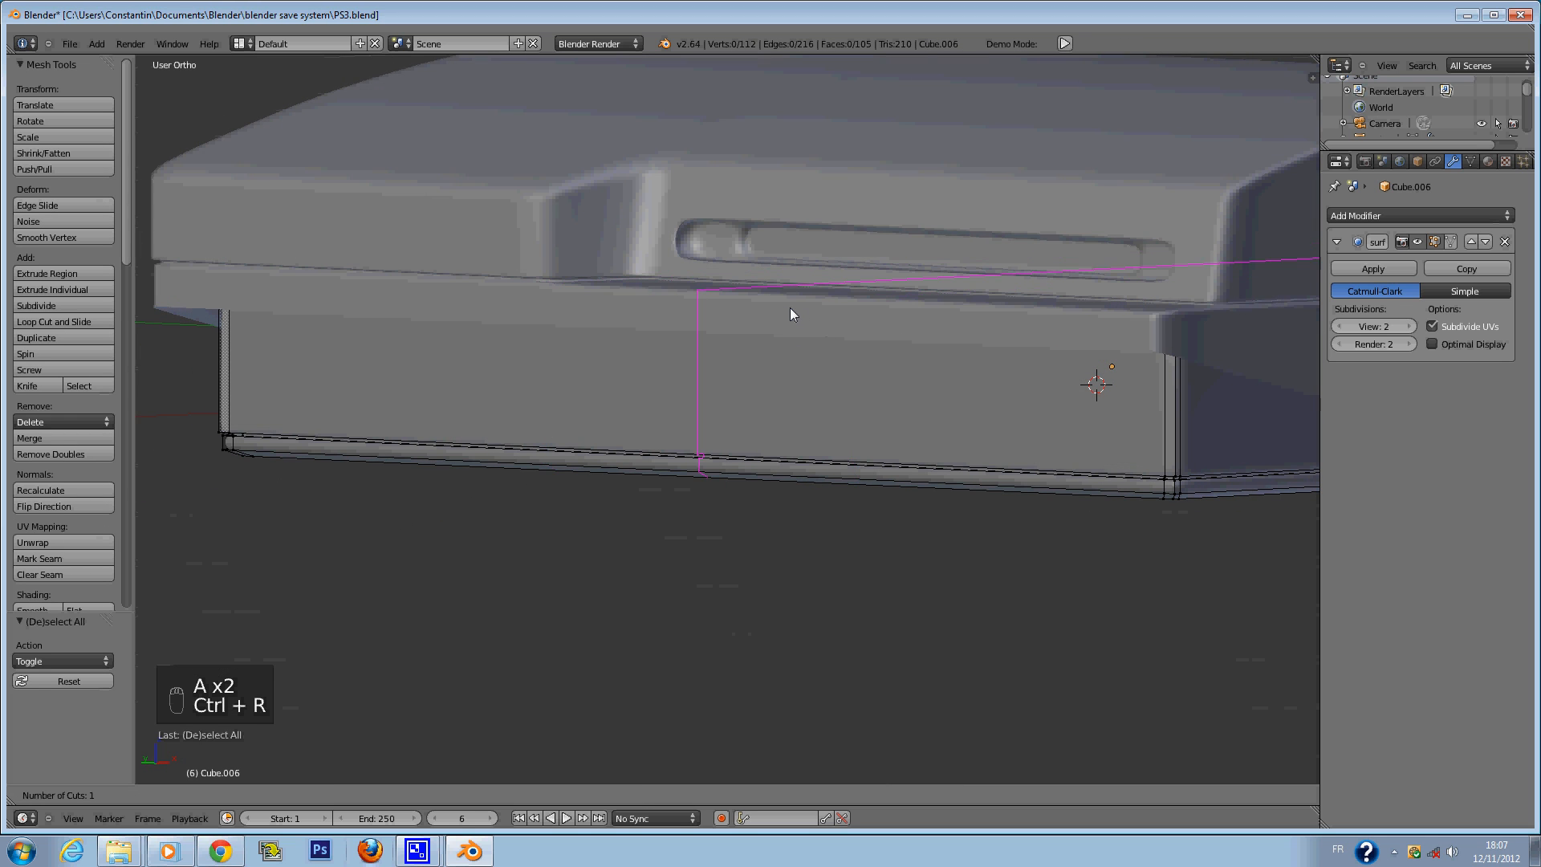
{"action": "left_click", "coordinate": [902, 358]}
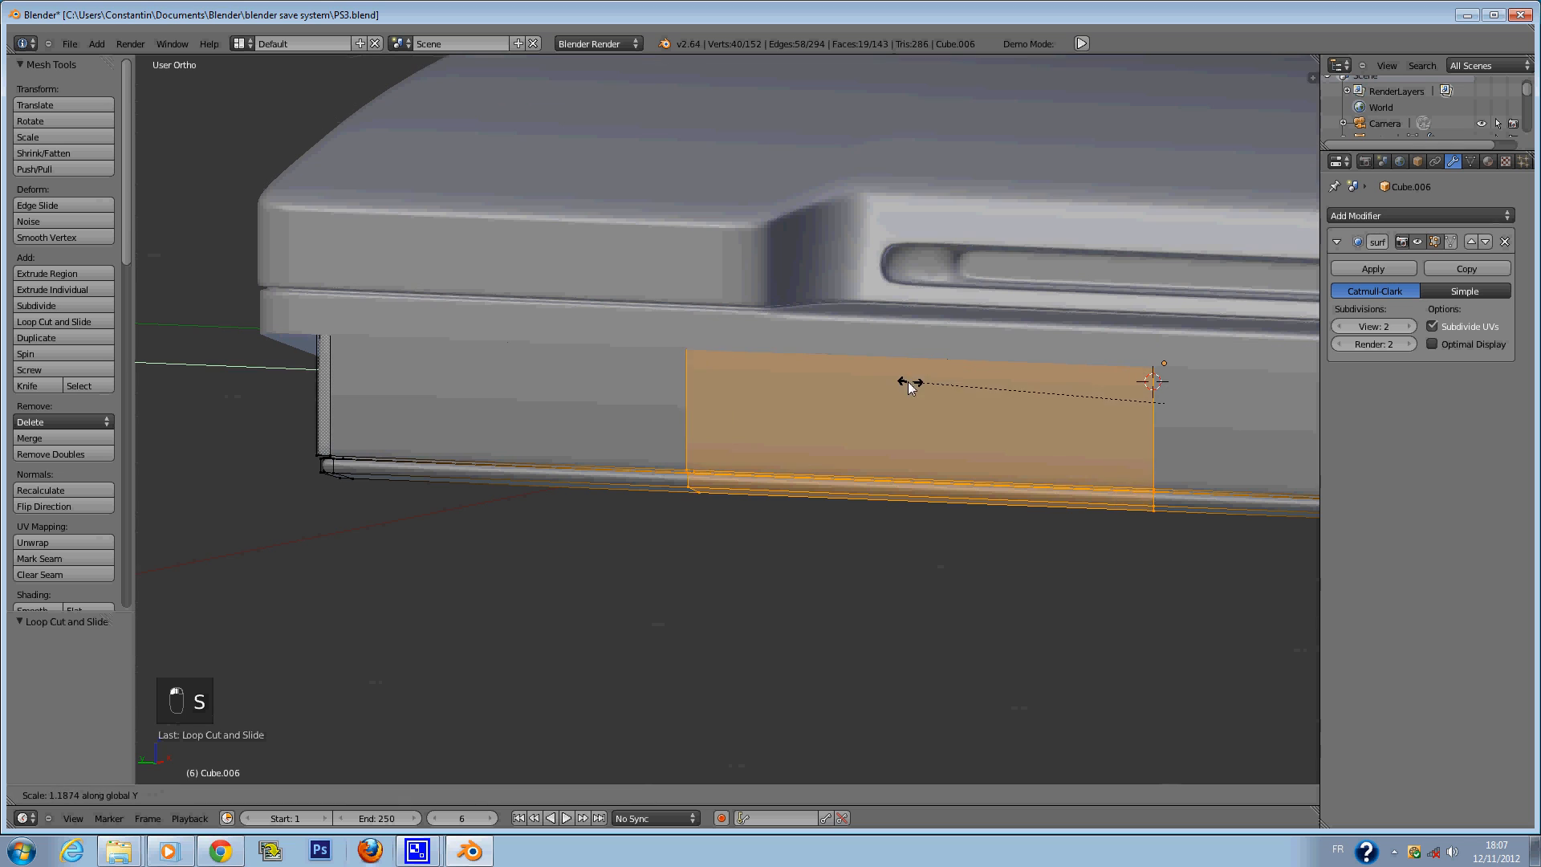
{"action": "left_click", "coordinate": [1150, 390]}
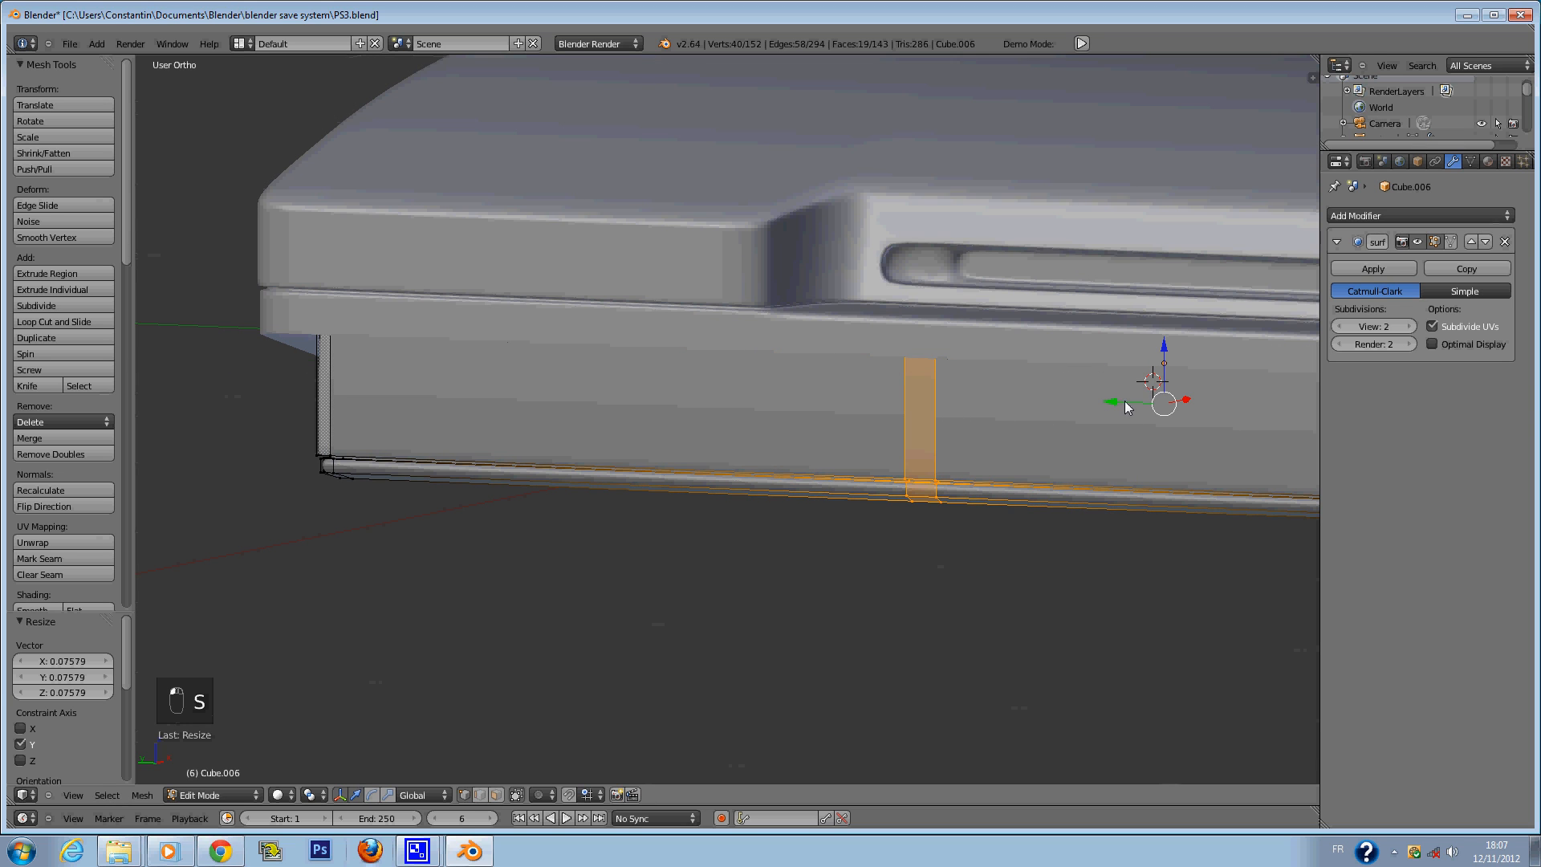
{"action": "left_click_drag", "start_coordinate": [1125, 401], "coordinate": [628, 391]}
{"action": "middle_click_drag", "start_coordinate": [628, 391], "coordinate": [880, 407]}
{"action": "key", "text": "a"}
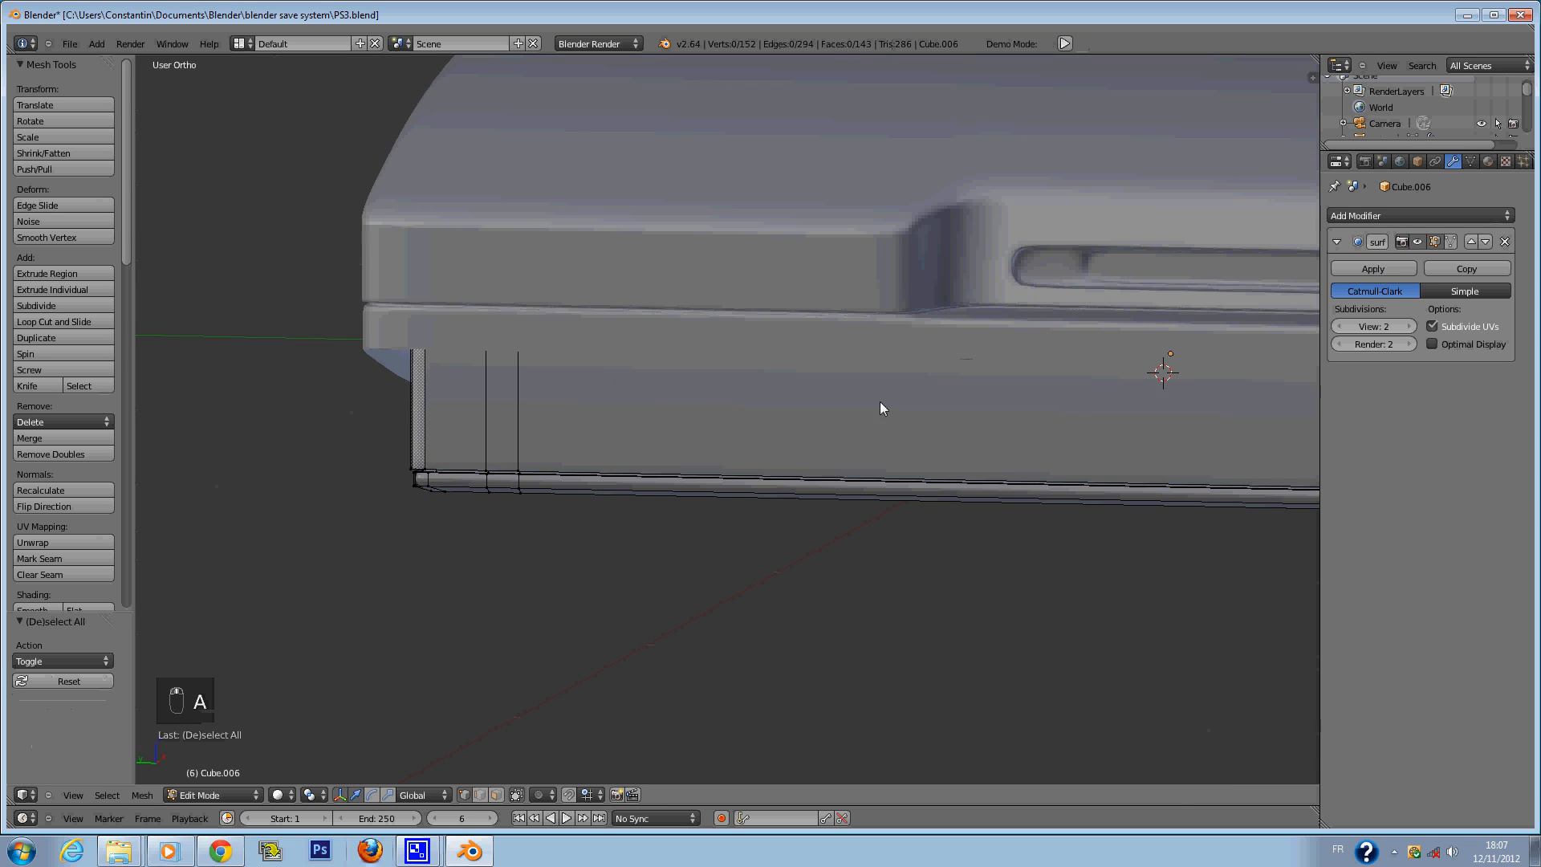
Add a second pair of vertical loops on the base's side, narrow it along Y and place it beside the first strip.
{"action": "key", "text": "ctrl+r"}
{"action": "scroll", "coordinate": [956, 351], "scroll_direction": "down", "scroll_amount": 5}
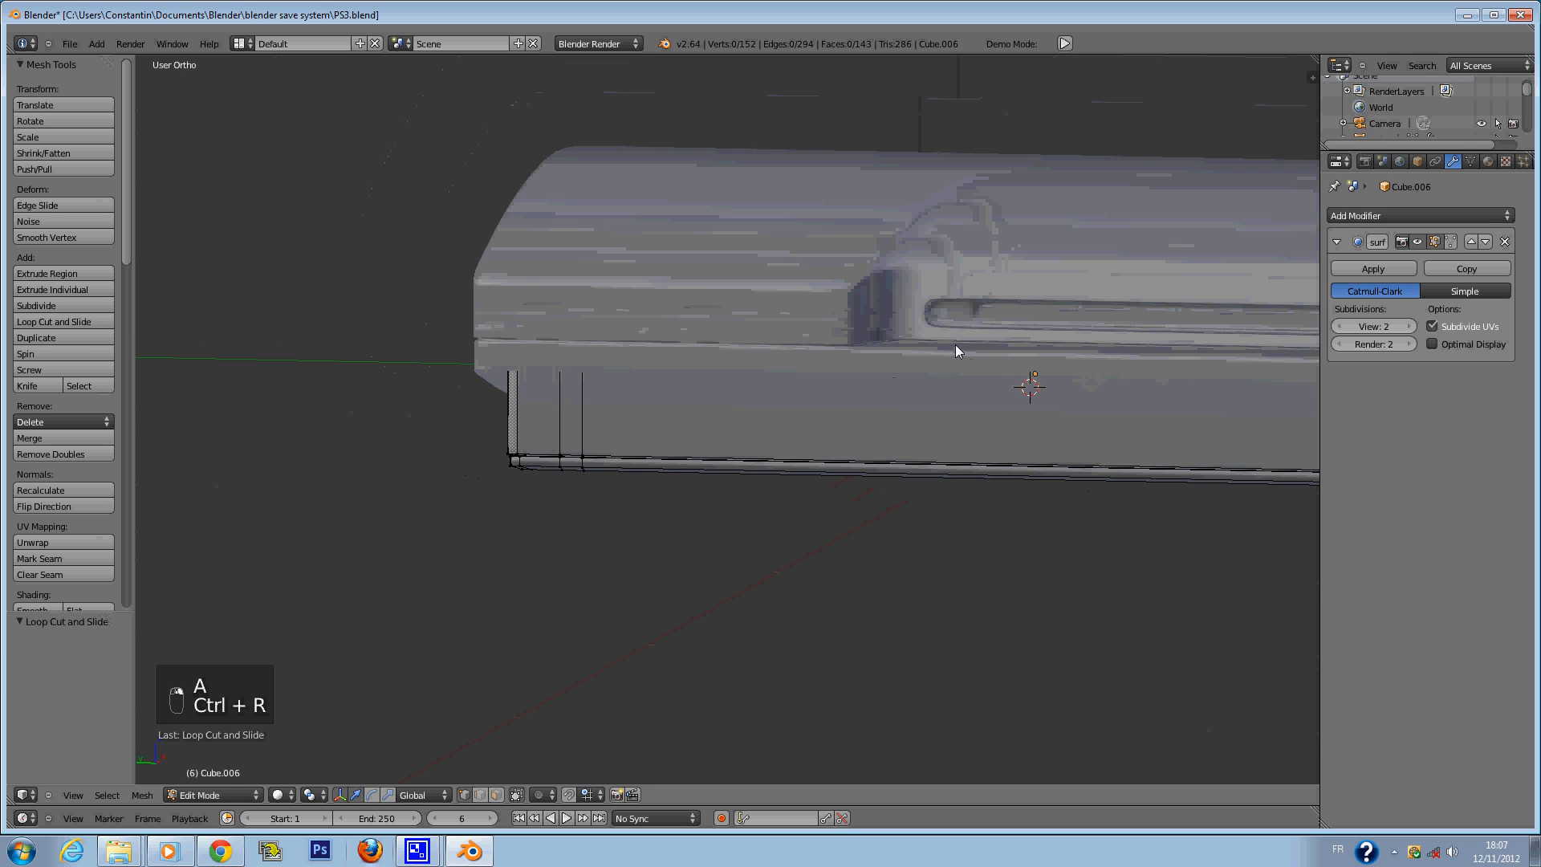
{"action": "key", "text": "ctrl+r"}
{"action": "scroll", "coordinate": [998, 380], "scroll_direction": "up", "scroll_amount": 1}
{"action": "left_click", "coordinate": [999, 380]}
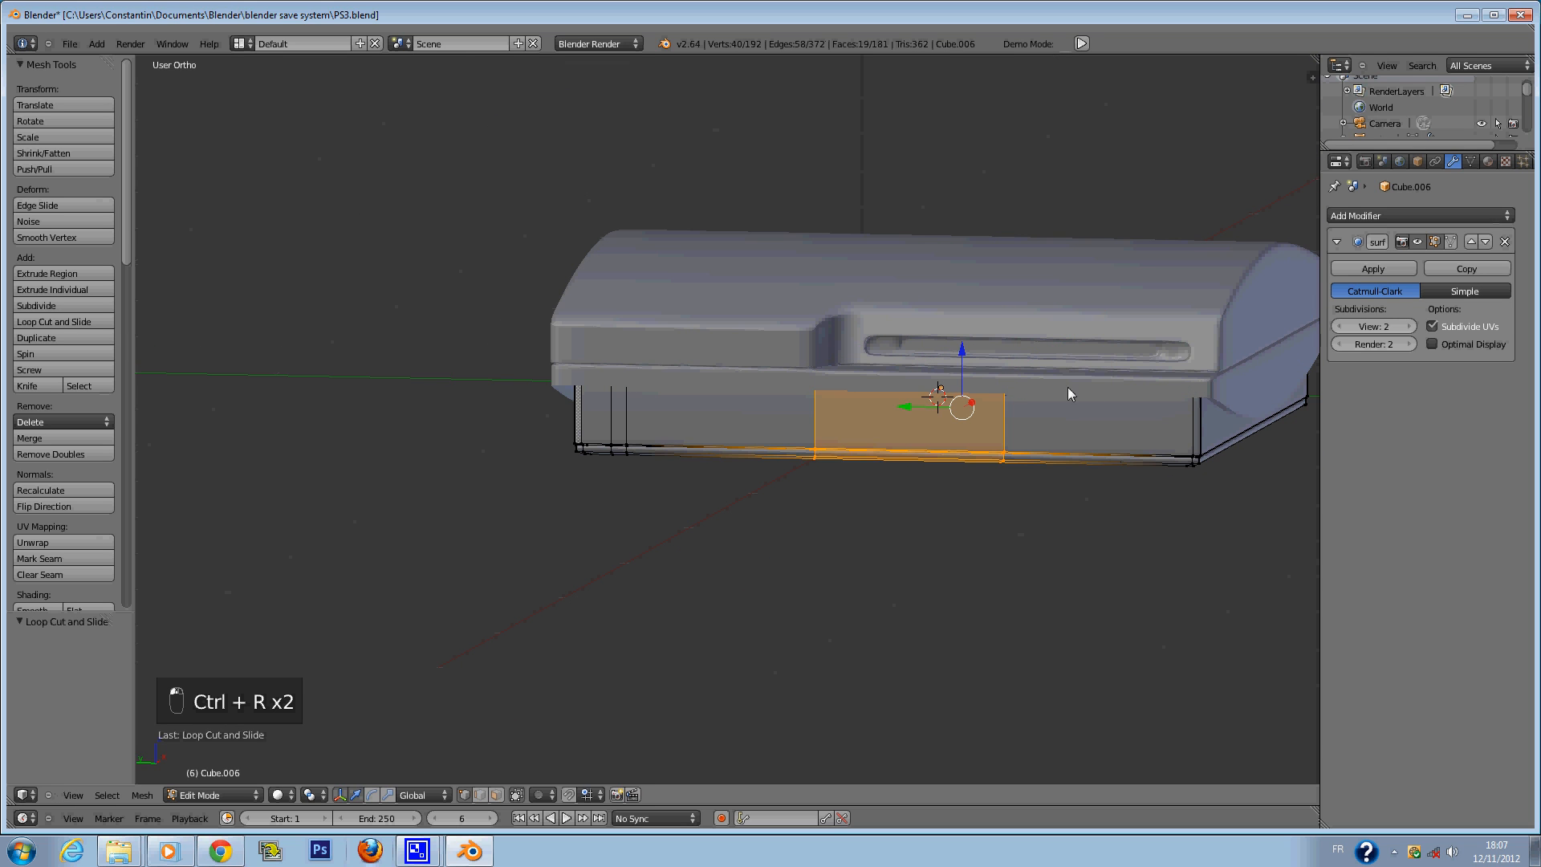
{"action": "key", "text": "s"}
{"action": "middle_click", "coordinate": [1004, 411]}
{"action": "right_click", "coordinate": [1048, 421]}
{"action": "key", "text": "s"}
{"action": "middle_click", "coordinate": [1020, 424]}
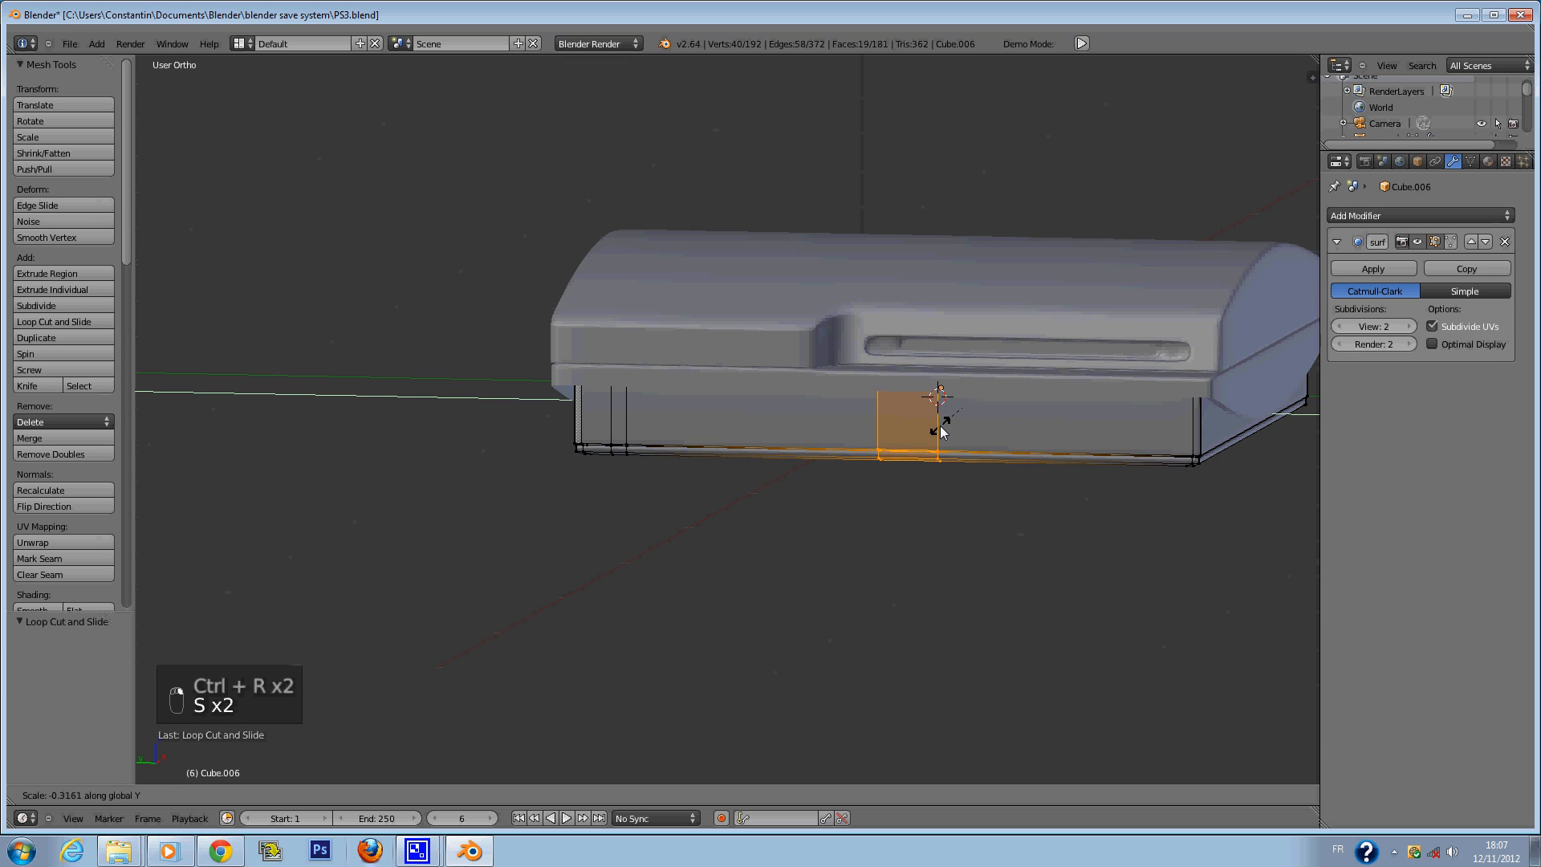
{"action": "left_click", "coordinate": [965, 415]}
{"action": "scroll", "coordinate": [995, 422], "scroll_direction": "up", "scroll_amount": 3}
{"action": "left_click_drag", "start_coordinate": [1090, 407], "coordinate": [613, 387]}
Add two horizontal loops around the base, lower them 0.03567, scale them along Z by 0.599 and save the file.
{"action": "key", "text": "ctrl+KP_3"}
{"action": "scroll", "coordinate": [641, 405], "scroll_direction": "up", "scroll_amount": 3}
{"action": "key", "text": "a"}
{"action": "key", "text": "ctrl+r"}
{"action": "left_click", "coordinate": [673, 316]}
{"action": "right_click", "coordinate": [673, 316]}
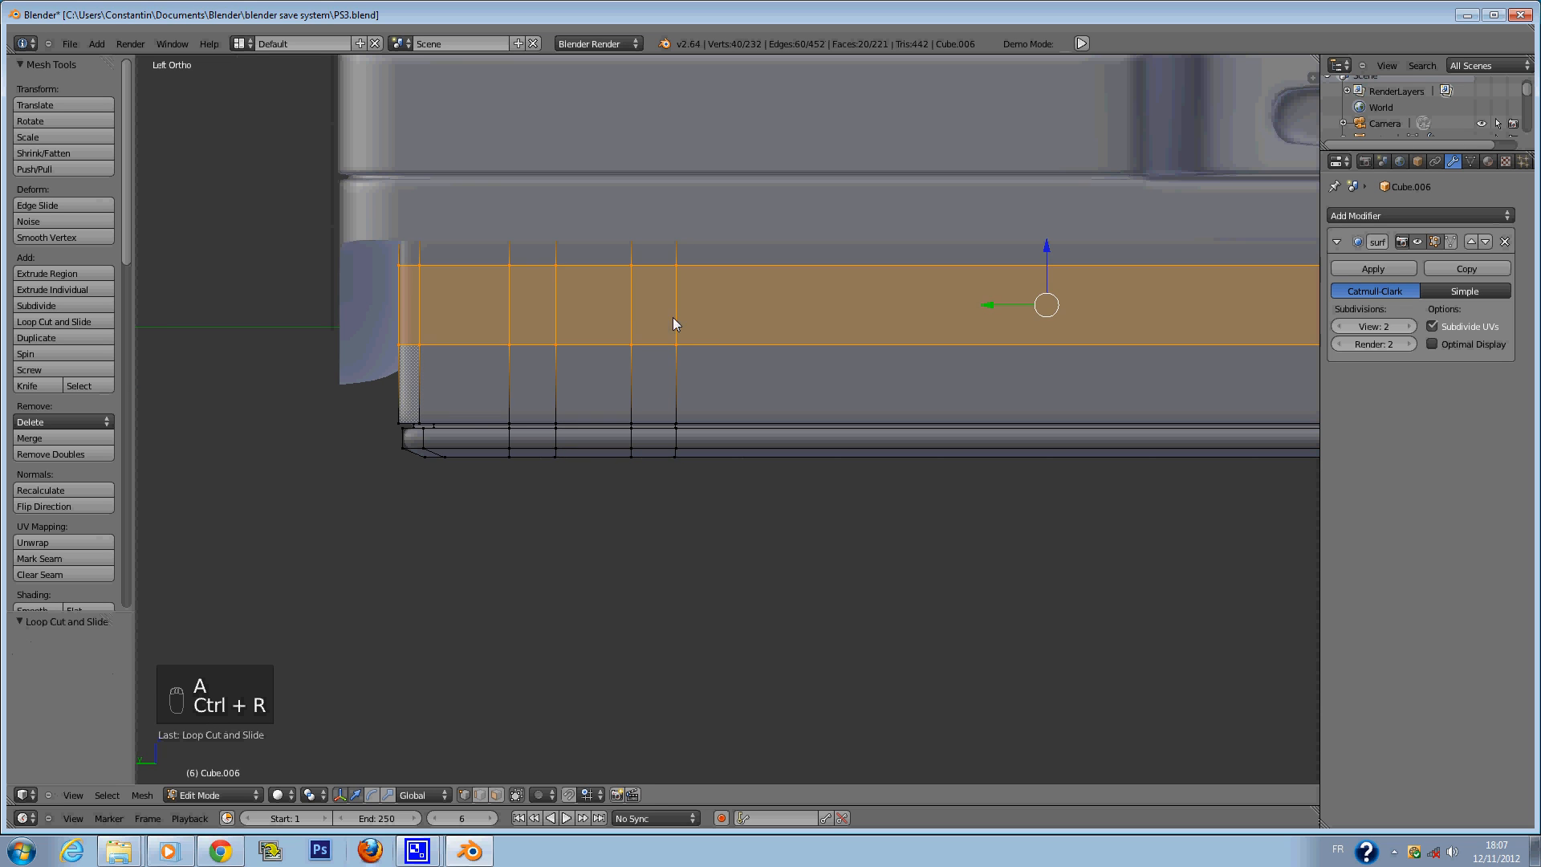
{"action": "scroll", "coordinate": [840, 368], "scroll_direction": "down", "scroll_amount": 3}
{"action": "scroll", "coordinate": [840, 368], "scroll_direction": "up", "scroll_amount": 2, "text": "ctrl"}
{"action": "left_click_drag", "start_coordinate": [860, 300], "coordinate": [861, 320]}
{"action": "key", "text": "ctrl+s"}
{"action": "key", "text": "s"}
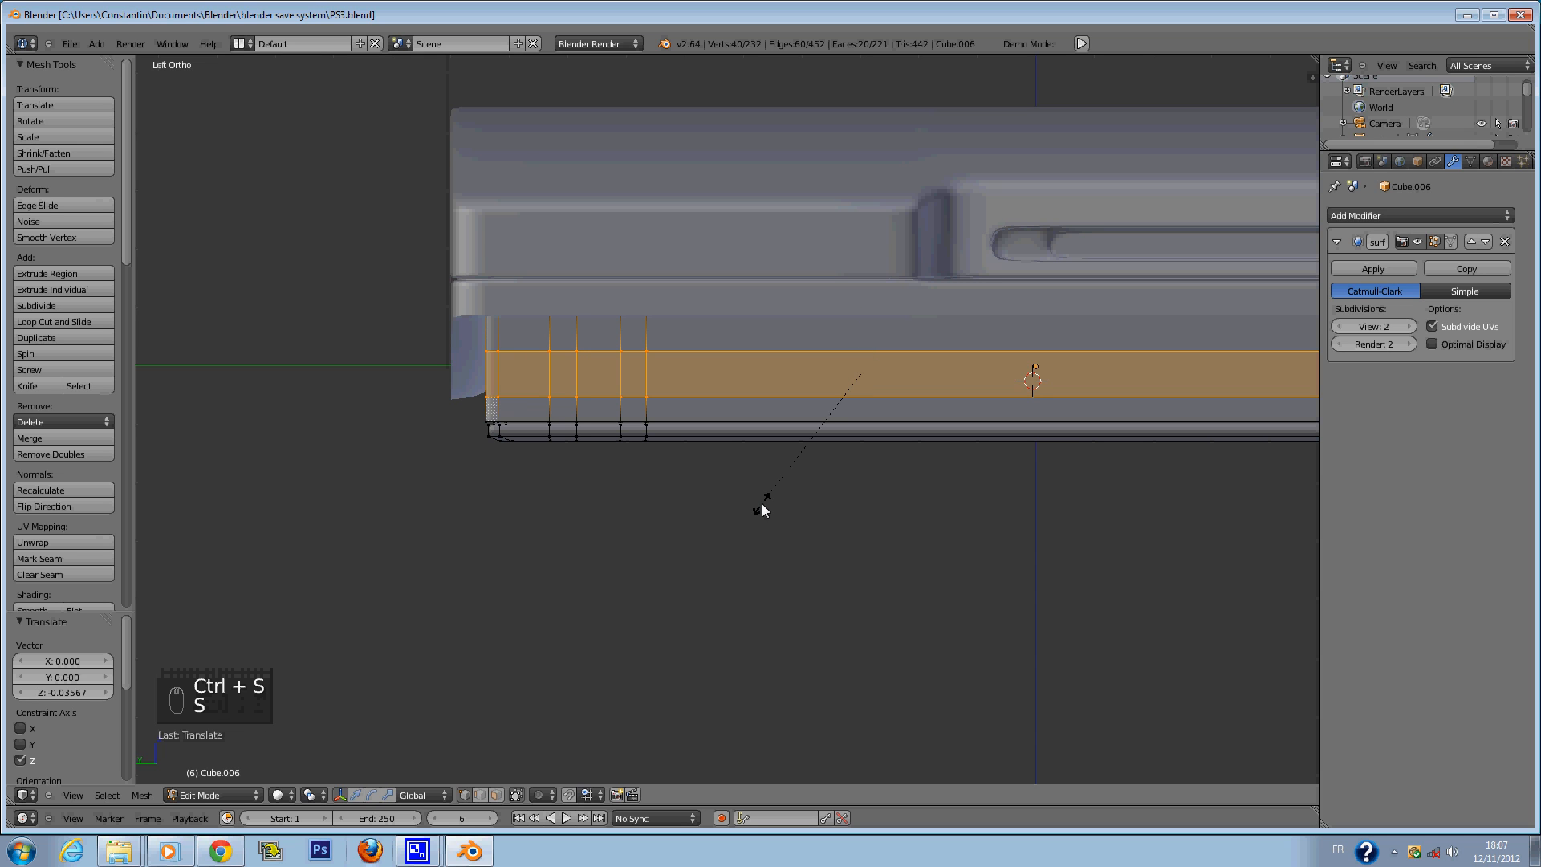
{"action": "key", "text": "z"}
{"action": "left_click", "coordinate": [777, 422]}
{"action": "scroll", "coordinate": [682, 393], "scroll_direction": "up", "scroll_amount": 1}
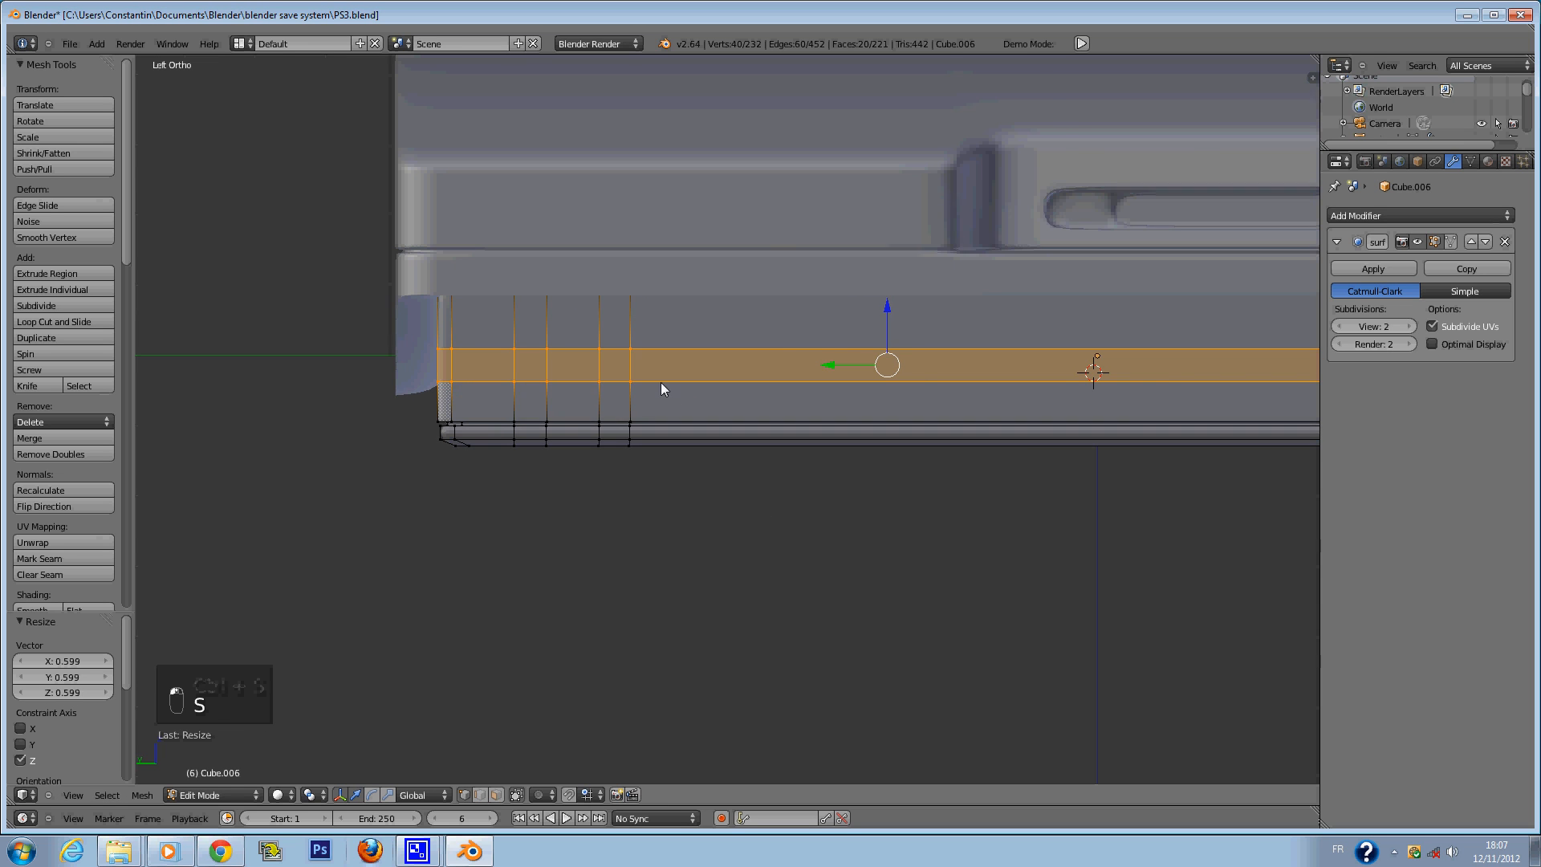
Select the two small faces where the strips cross the horizontal band, flatten them along Z and lower them 0.01905.
{"action": "scroll", "coordinate": [723, 371], "scroll_direction": "up", "scroll_amount": 1}
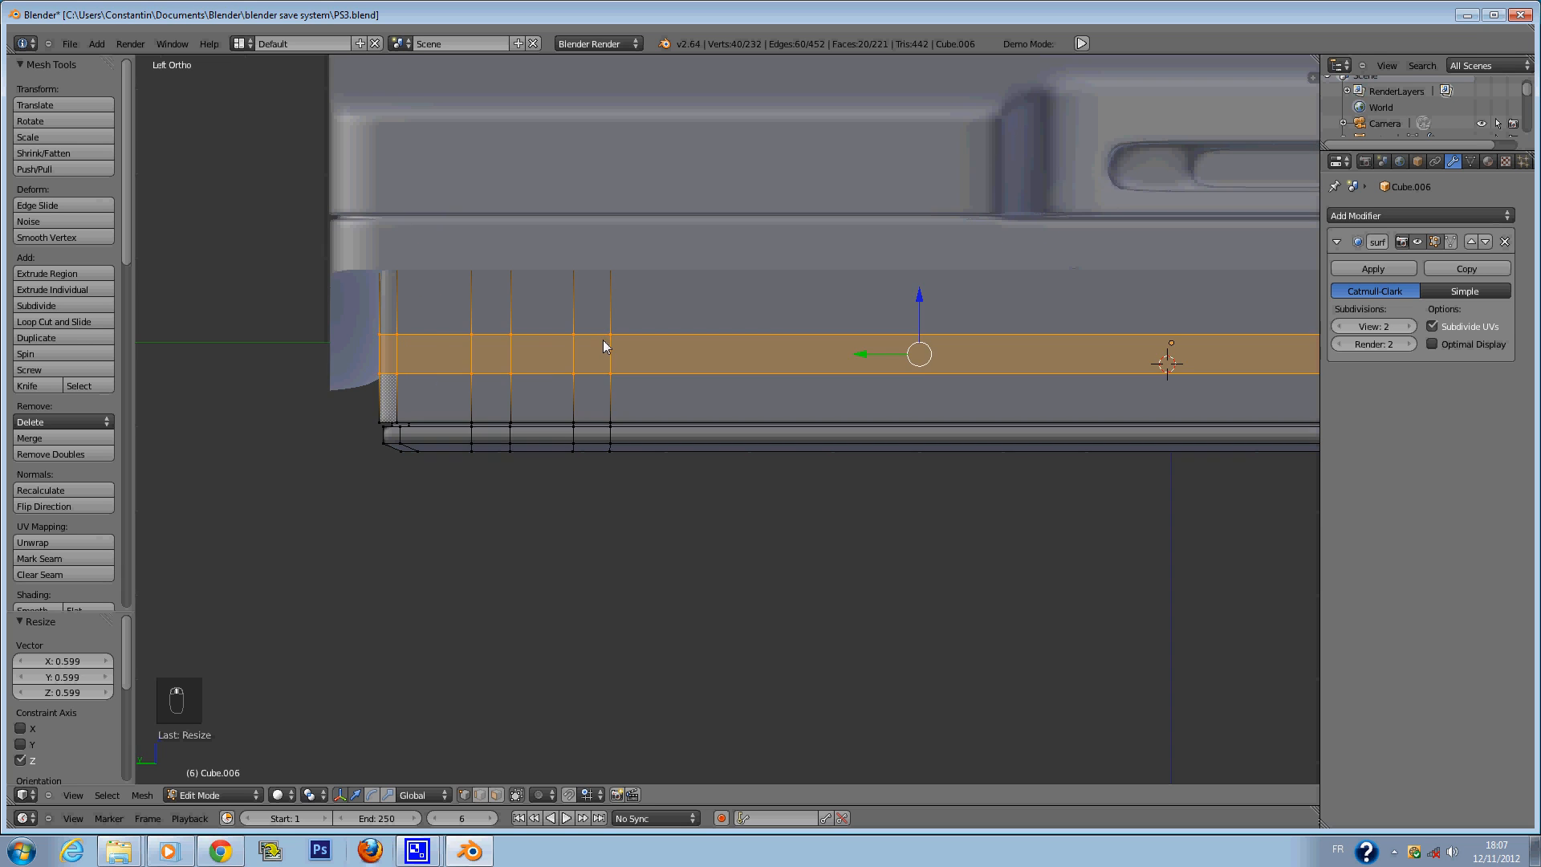
{"action": "key", "text": "z"}
{"action": "key", "text": "z"}
{"action": "key", "text": "a"}
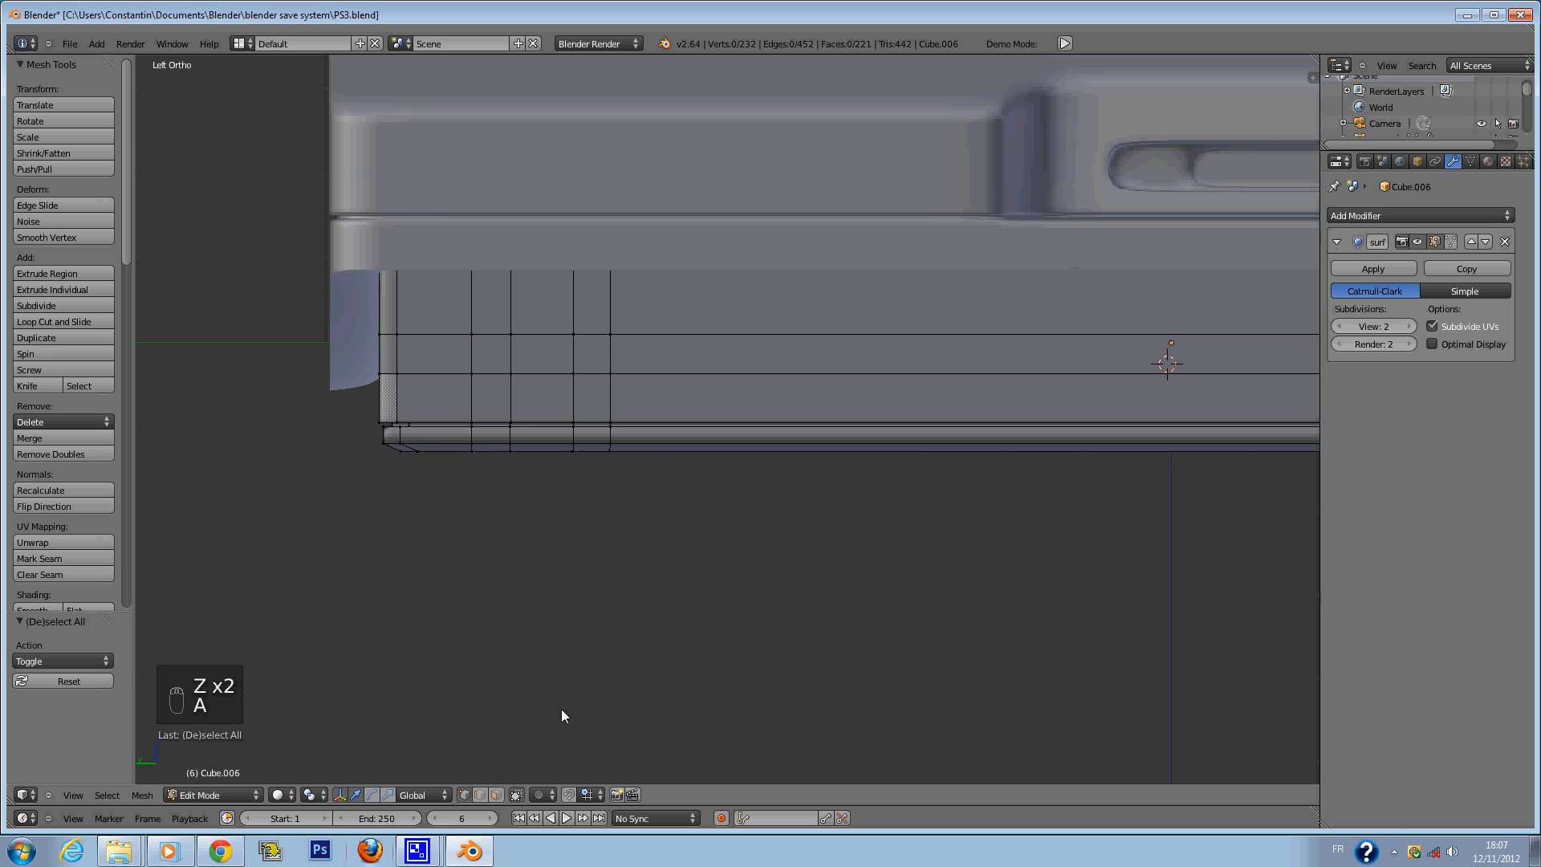
{"action": "left_click", "coordinate": [499, 797]}
{"action": "key", "text": "c"}
{"action": "right_click", "coordinate": [574, 365]}
{"action": "right_click", "coordinate": [598, 352]}
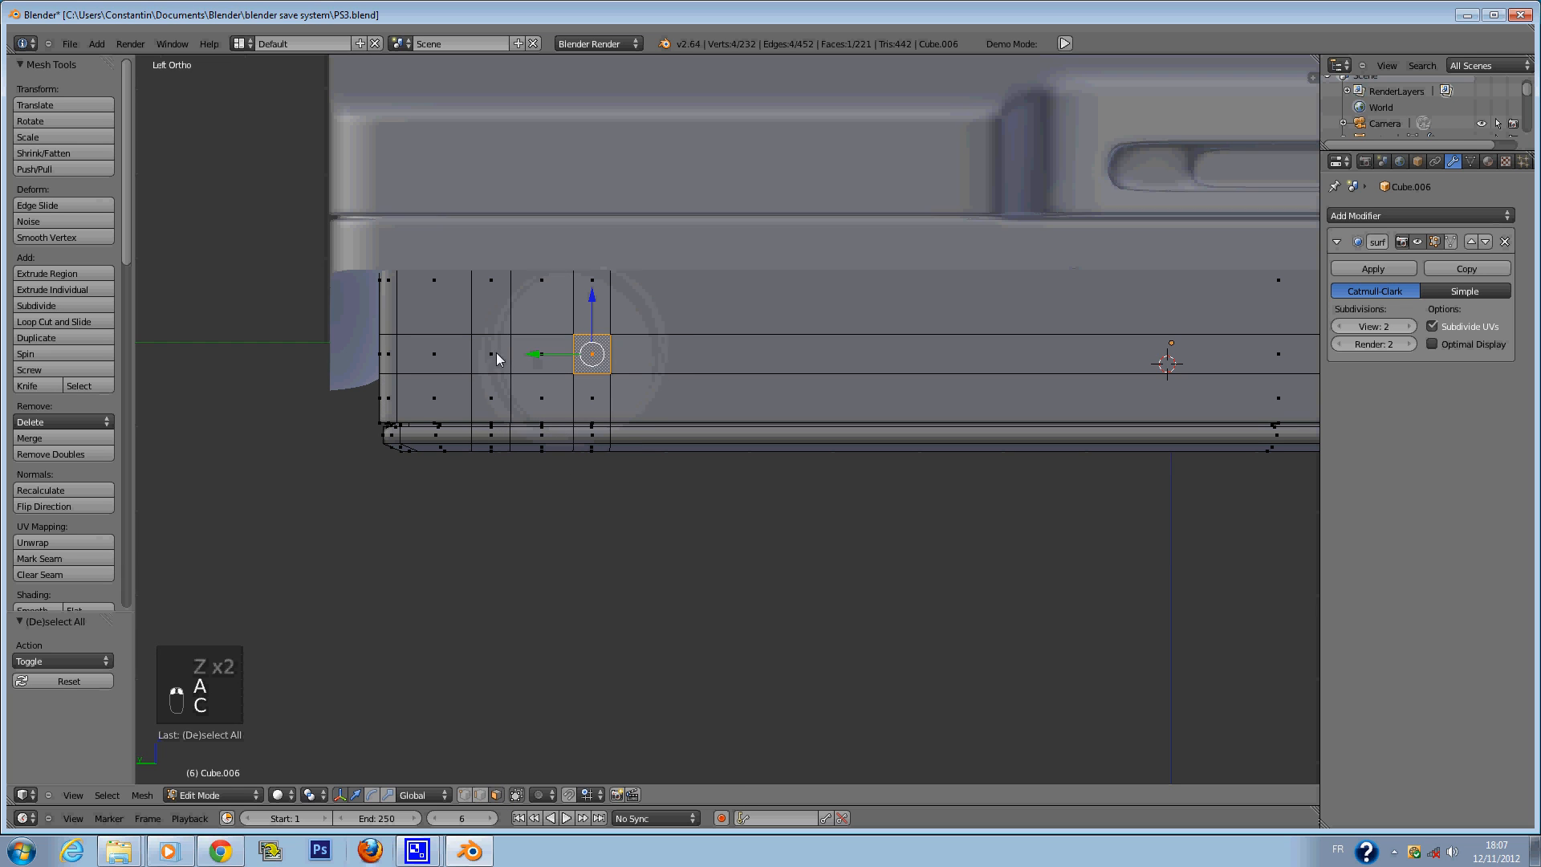
{"action": "right_click", "coordinate": [496, 358], "text": "shift"}
{"action": "key", "text": "s"}
{"action": "key", "text": "z"}
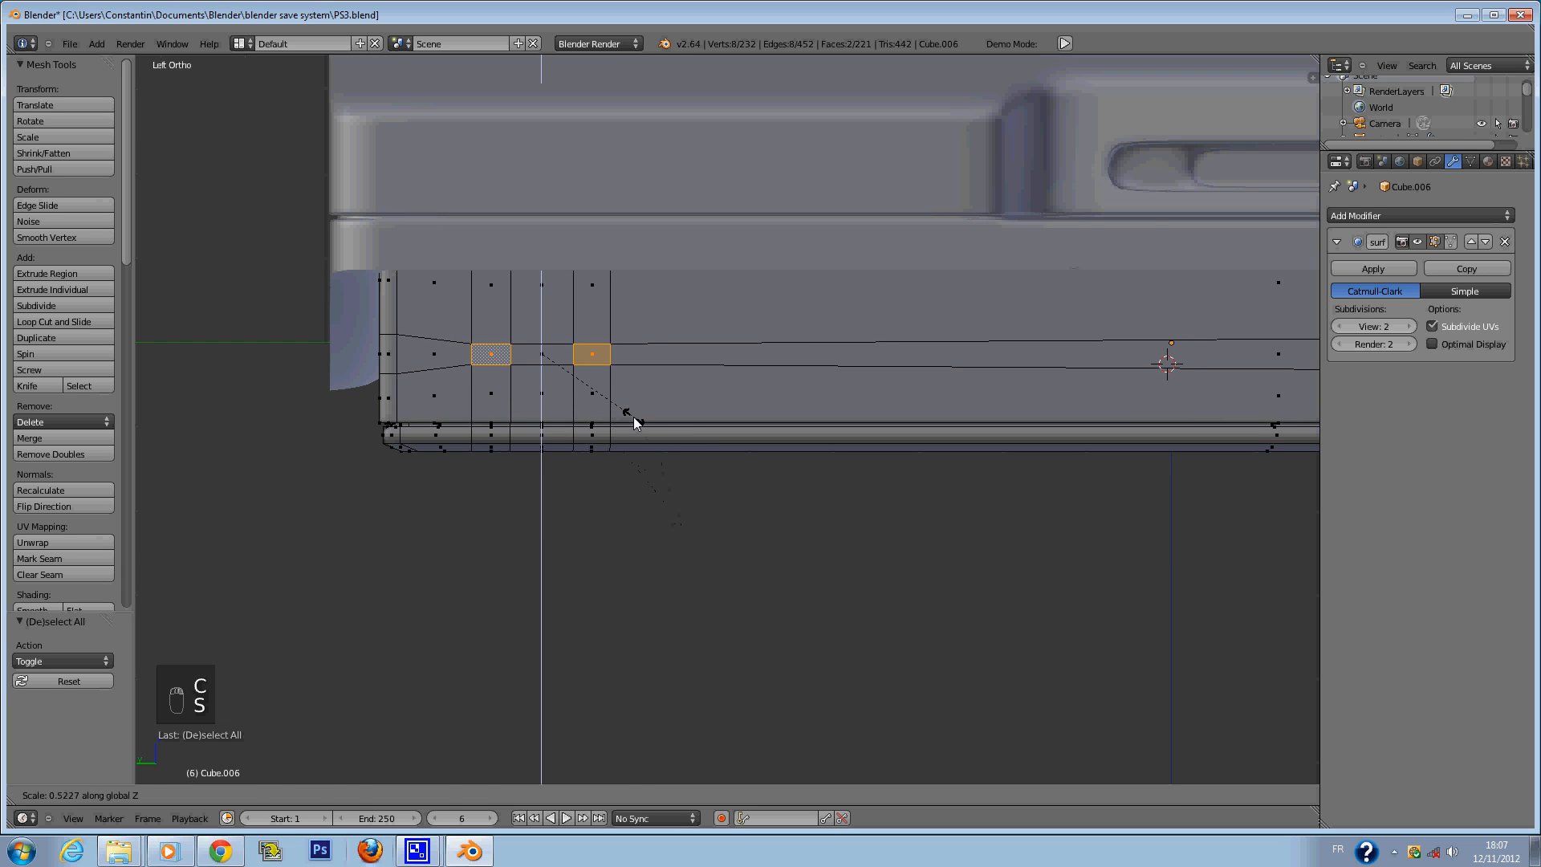
{"action": "left_click", "coordinate": [629, 420]}
{"action": "left_click", "coordinate": [548, 308]}
{"action": "left_click_drag", "start_coordinate": [542, 298], "coordinate": [543, 315]}
Scale the two selected faces along Y by 1.353 and try further scaling.
{"action": "key", "text": "s"}
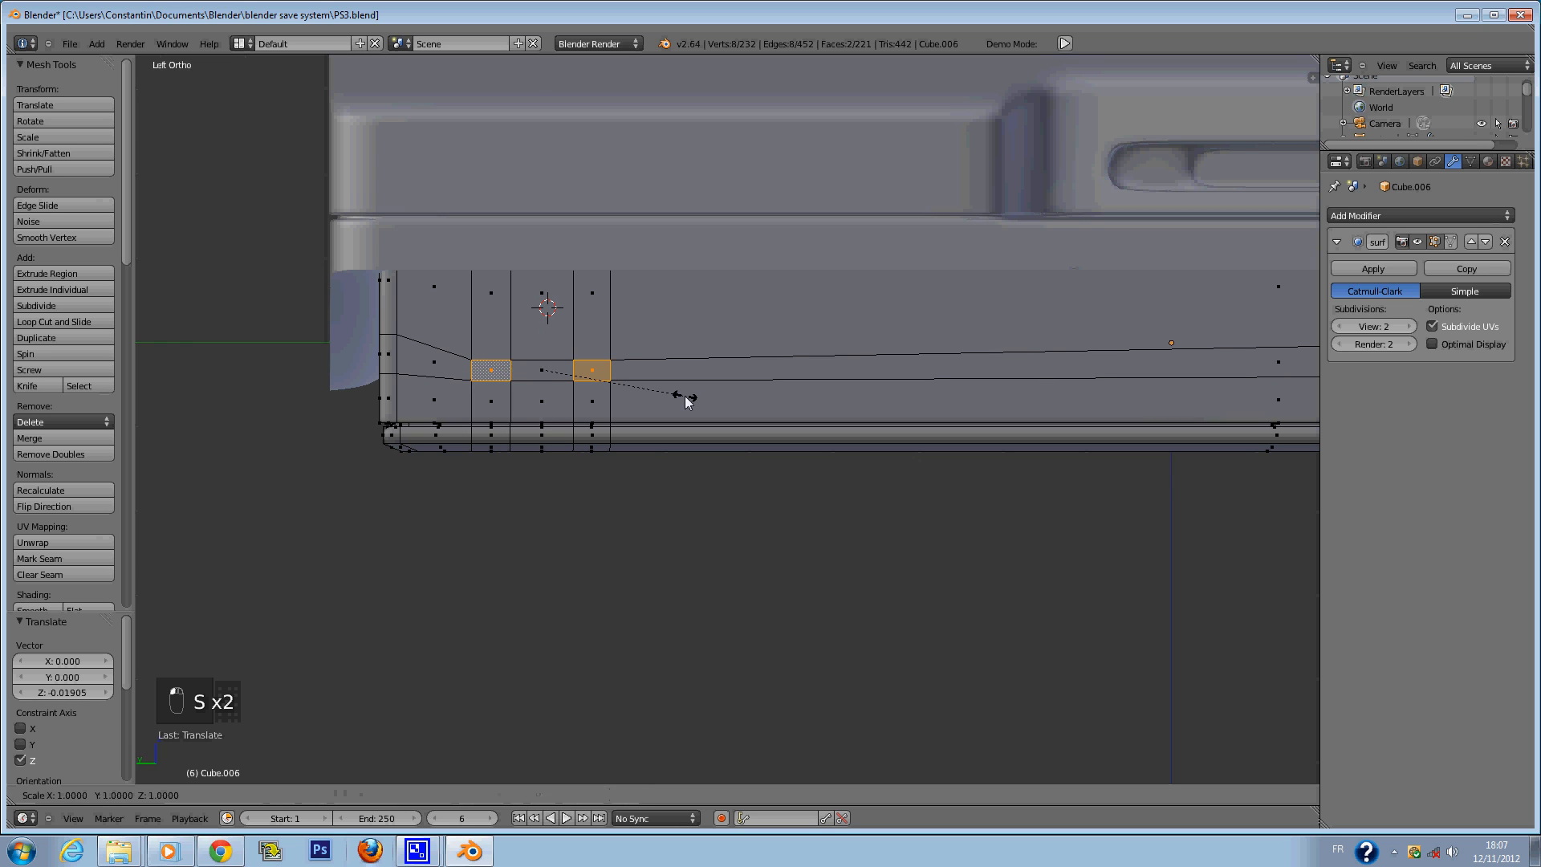
{"action": "left_click", "coordinate": [732, 401]}
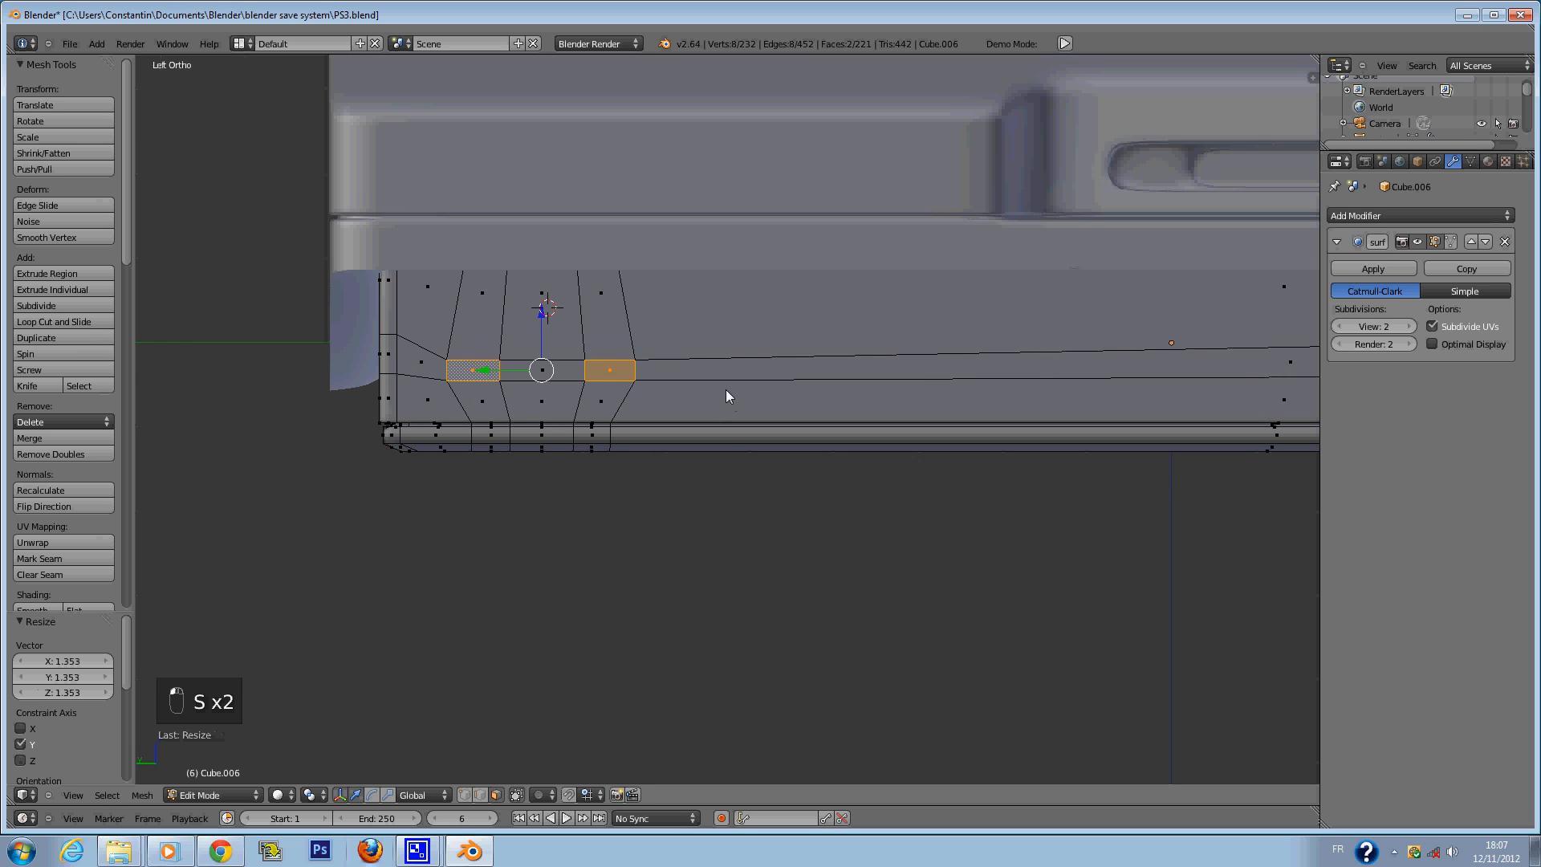
{"action": "key", "text": "s"}
{"action": "right_click", "coordinate": [641, 379]}
{"action": "key", "text": "s"}
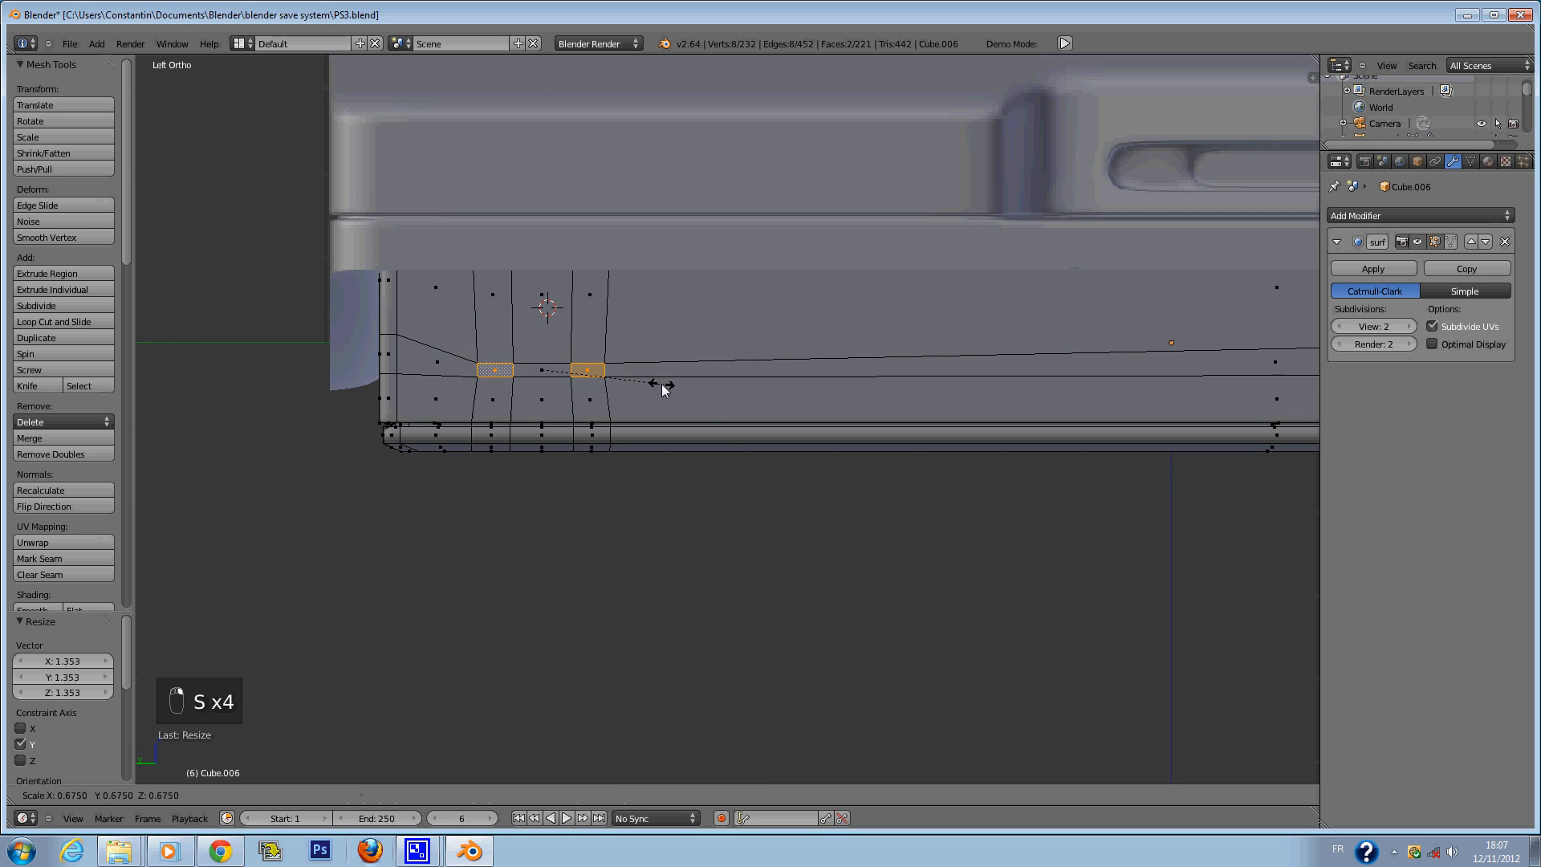
{"action": "right_click", "coordinate": [643, 387]}
Undo the scaling, move and selection of the two small faces.
{"action": "key", "text": "ctrl+z"}
{"action": "key", "text": "ctrl+z"}
{"action": "key", "text": "ctrl+z"}
{"action": "key", "text": "ctrl+z"}
{"action": "key", "text": "ctrl+z"}
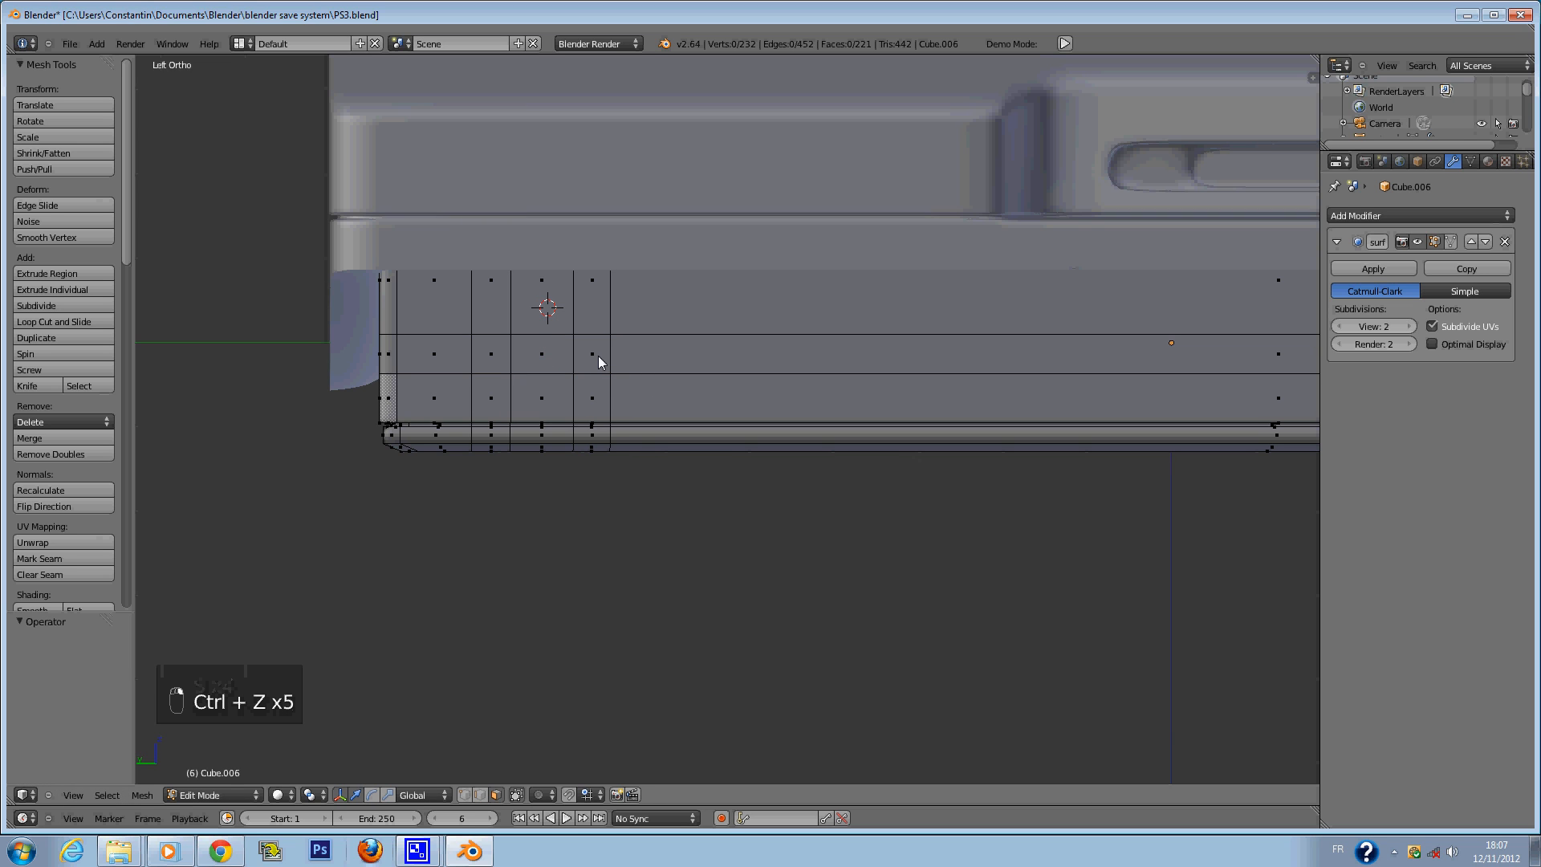
{"action": "key", "text": "ctrl+z"}
{"action": "key", "text": "ctrl+z"}
{"action": "key", "text": "ctrl+z"}
{"action": "key", "text": "ctrl+z"}
{"action": "key", "text": "ctrl+z"}
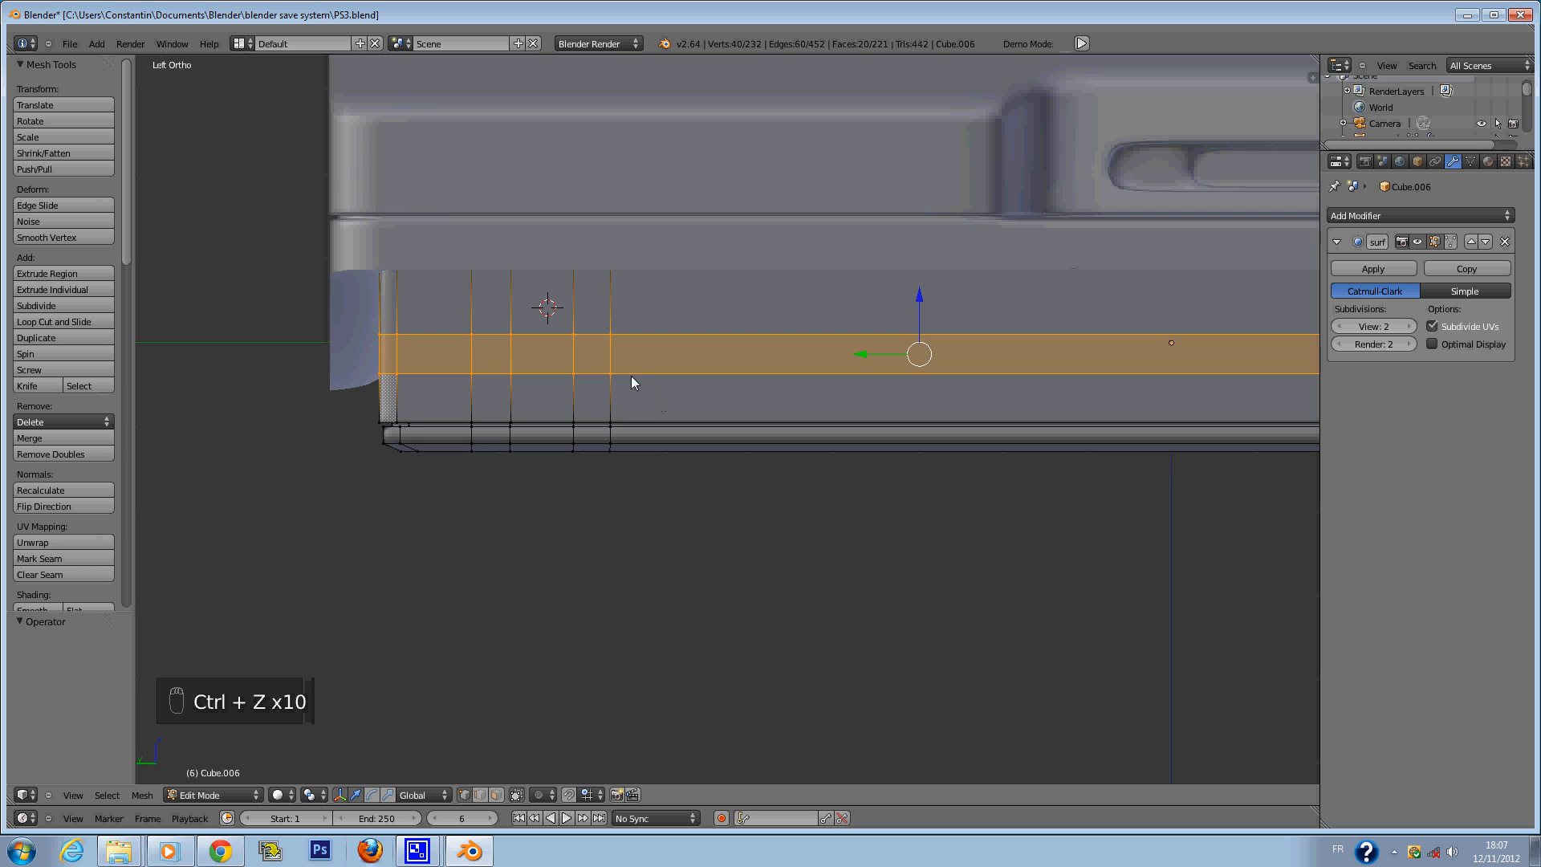
Undo the horizontal loops and the second vertical strip, back to the first vertical loop pair.
{"action": "key", "text": "ctrl+z"}
{"action": "key", "text": "ctrl+z"}
{"action": "key", "text": "ctrl+z"}
{"action": "key", "text": "ctrl+z"}
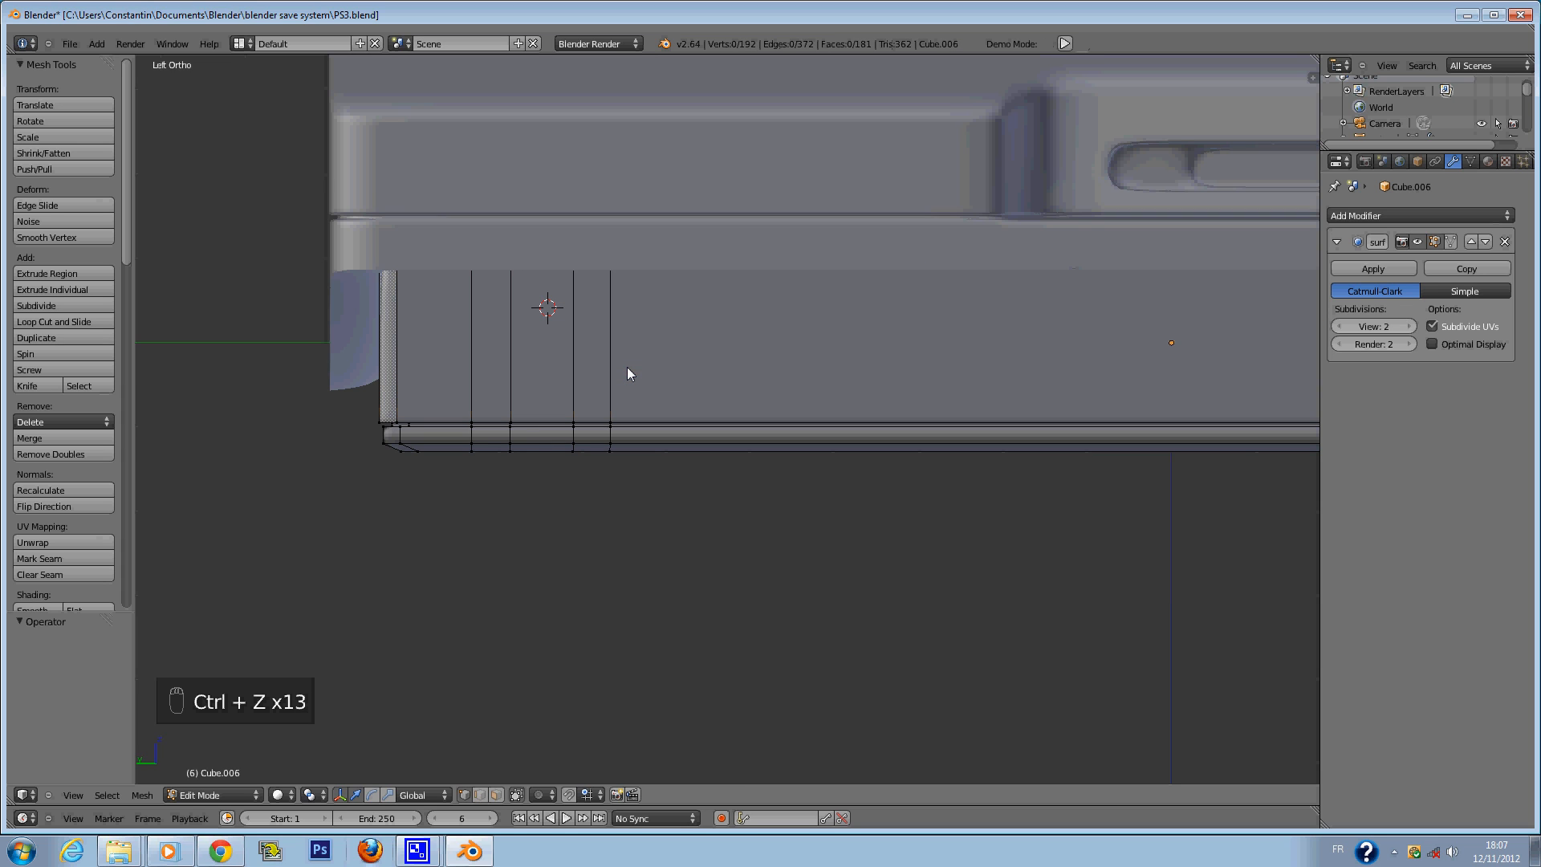
{"action": "key", "text": "s"}
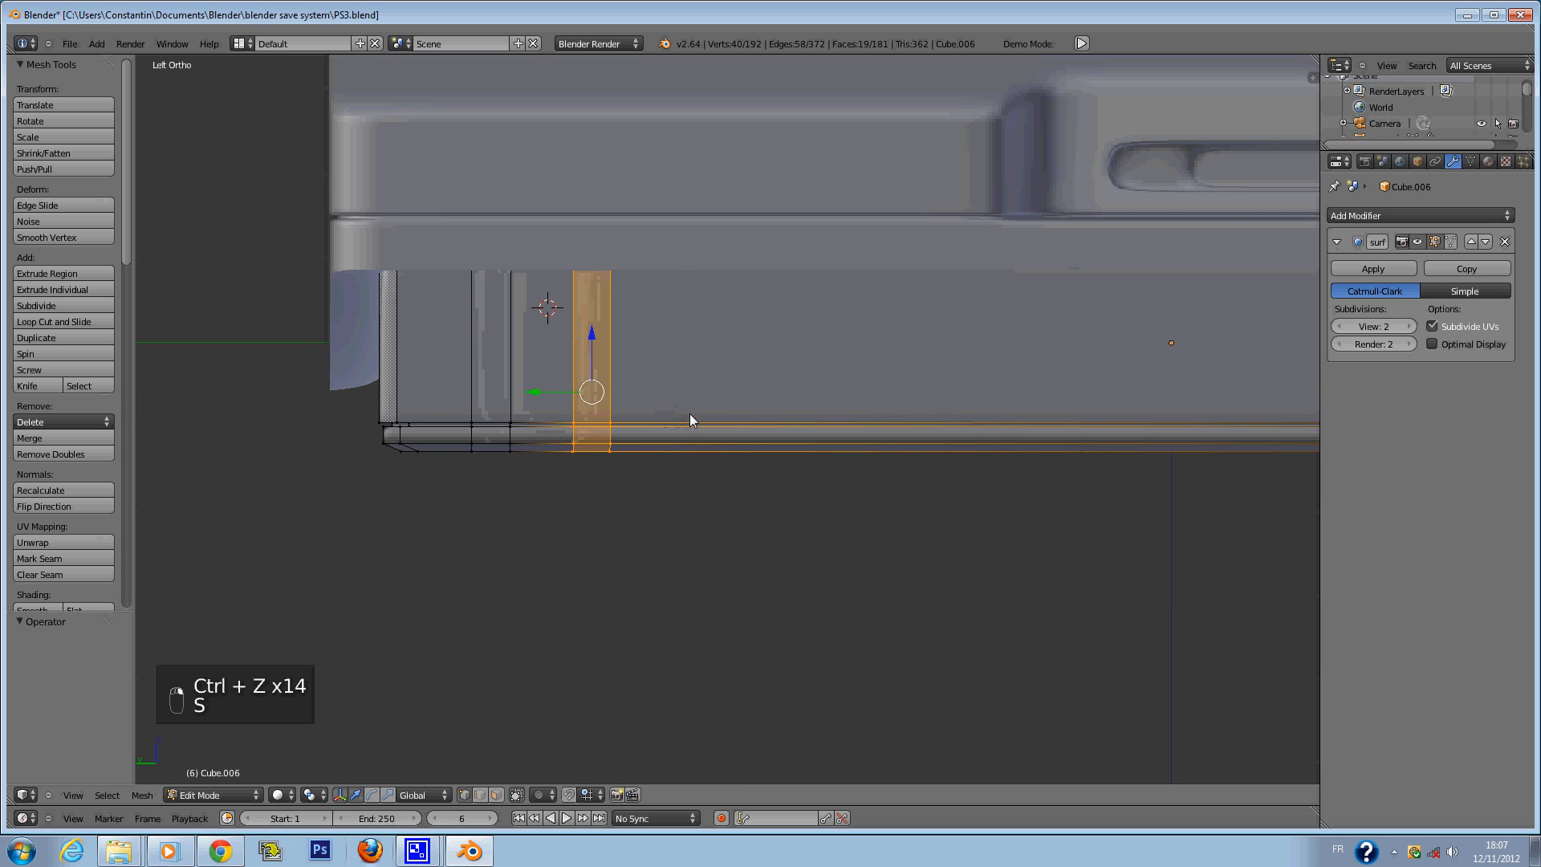
{"action": "key", "text": "ctrl+z"}
{"action": "key", "text": "ctrl+z"}
{"action": "key", "text": "ctrl+z"}
{"action": "key", "text": "ctrl+z"}
{"action": "key", "text": "ctrl+z"}
{"action": "key", "text": "ctrl+z"}
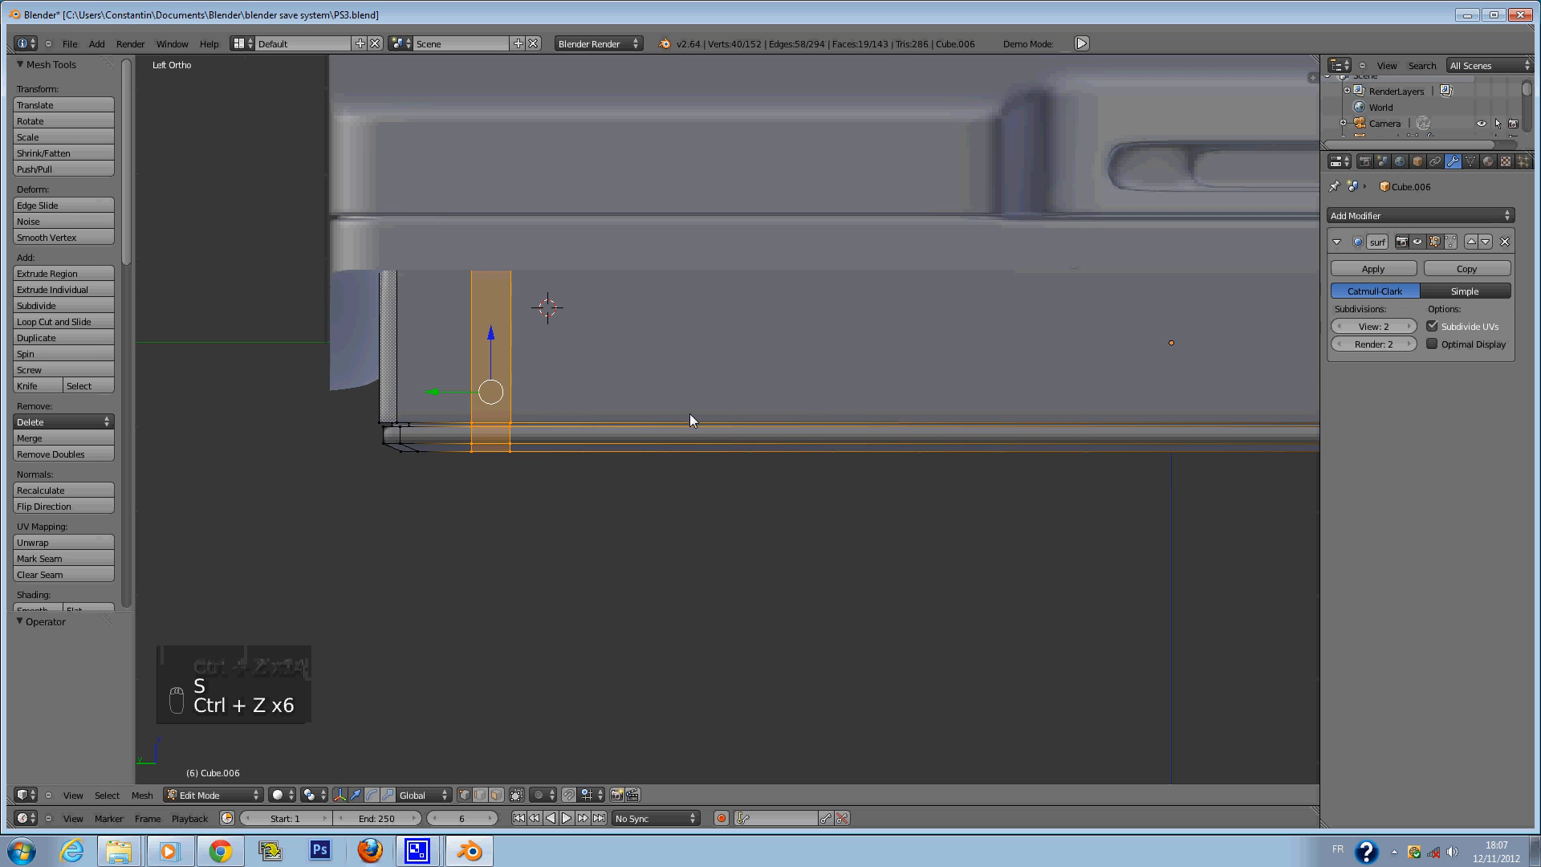
Widen the first vertical strip along Y by a factor of 1.635, check it in wireframe and deselect it.
{"action": "key", "text": "s"}
{"action": "left_click", "coordinate": [803, 424]}
{"action": "key", "text": "z"}
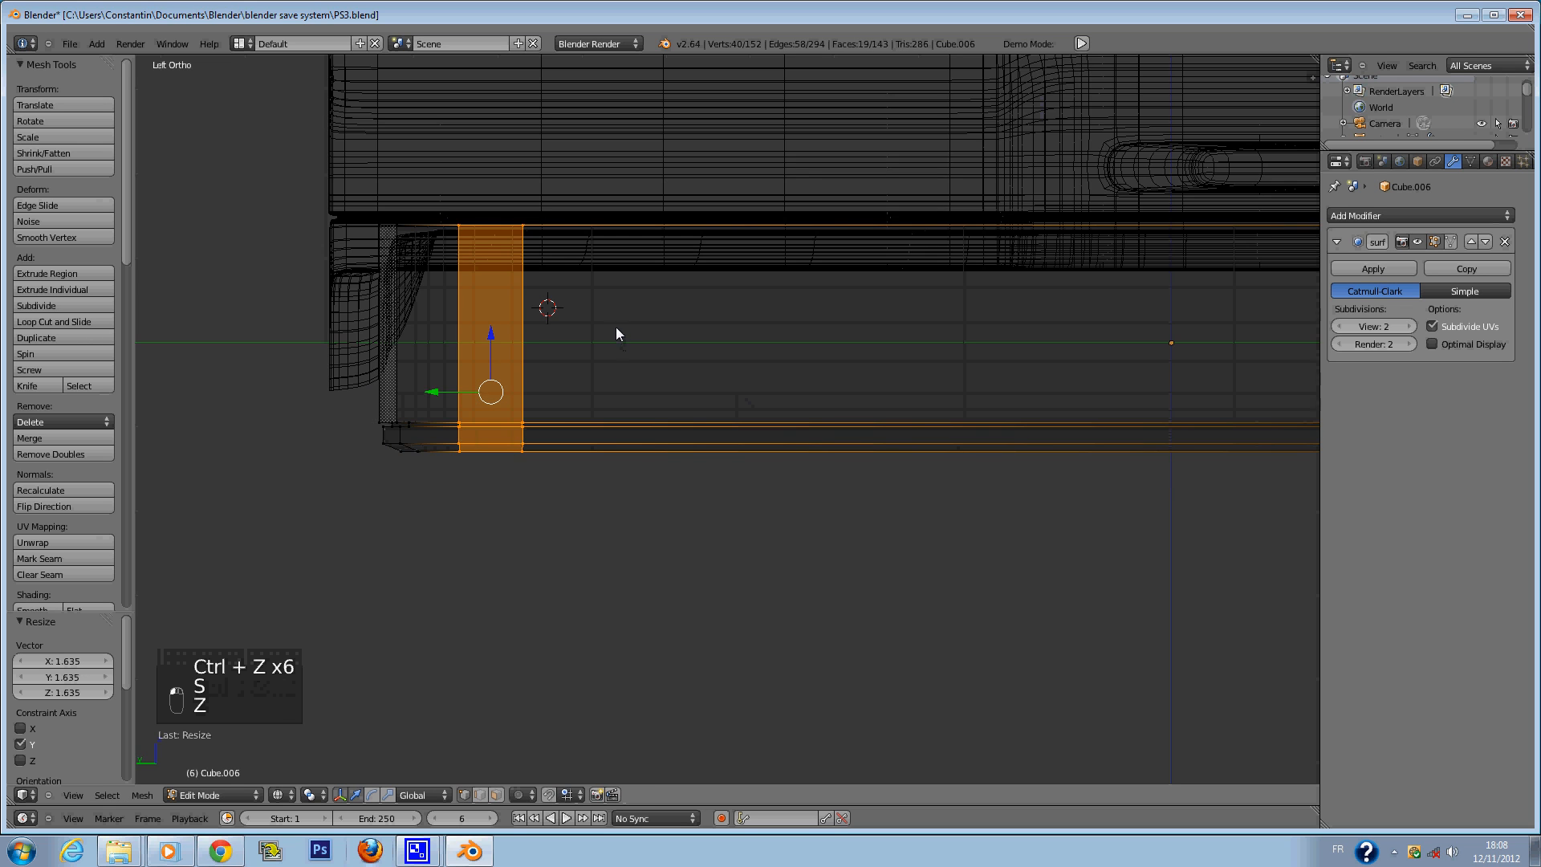
{"action": "key", "text": "z"}
{"action": "key", "text": "a"}
Add a second pair of vertical loops at the middle of the base's side and narrow it along Y.
{"action": "key", "text": "ctrl+r"}
{"action": "right_click", "coordinate": [871, 249]}
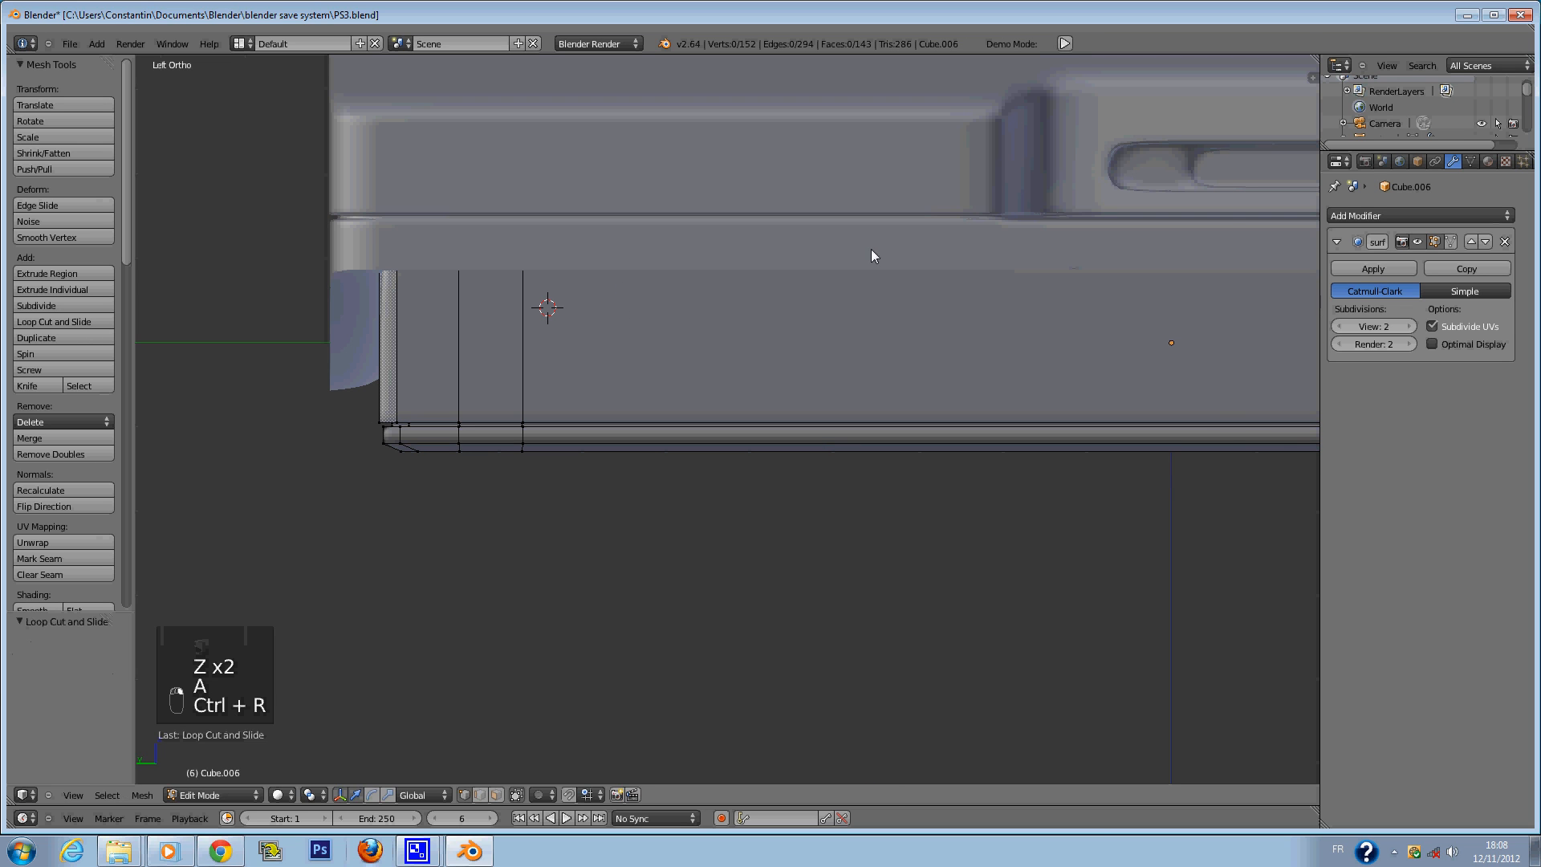
{"action": "scroll", "coordinate": [884, 257], "scroll_direction": "down", "scroll_amount": 1}
{"action": "key", "text": "ctrl+r"}
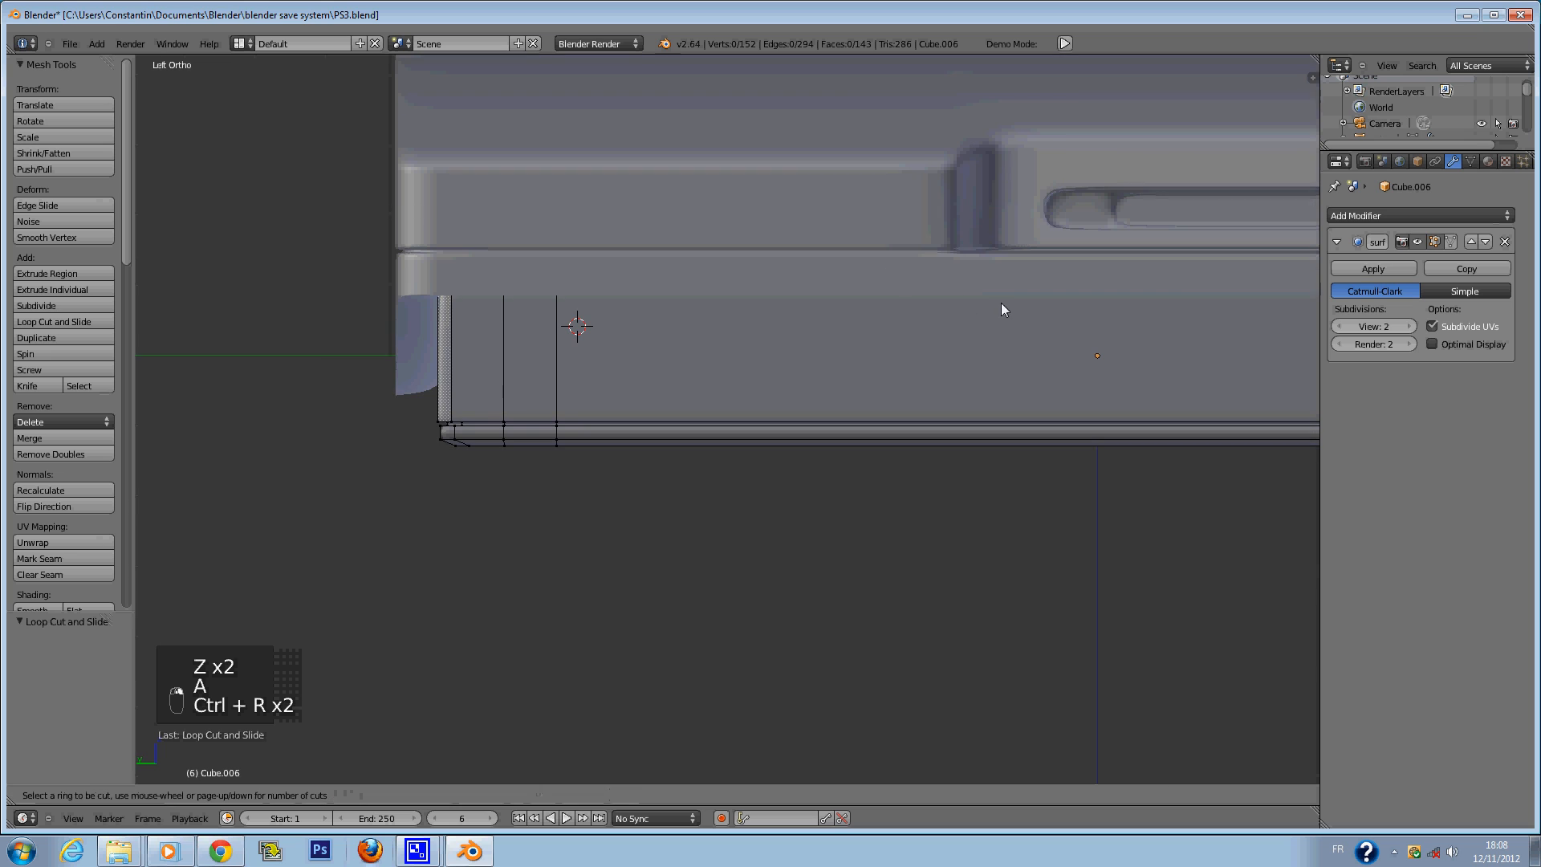
{"action": "left_click", "coordinate": [1154, 251]}
{"action": "scroll", "coordinate": [1200, 340], "scroll_direction": "down", "scroll_amount": 1}
{"action": "key", "text": "s"}
{"action": "key", "text": "y"}
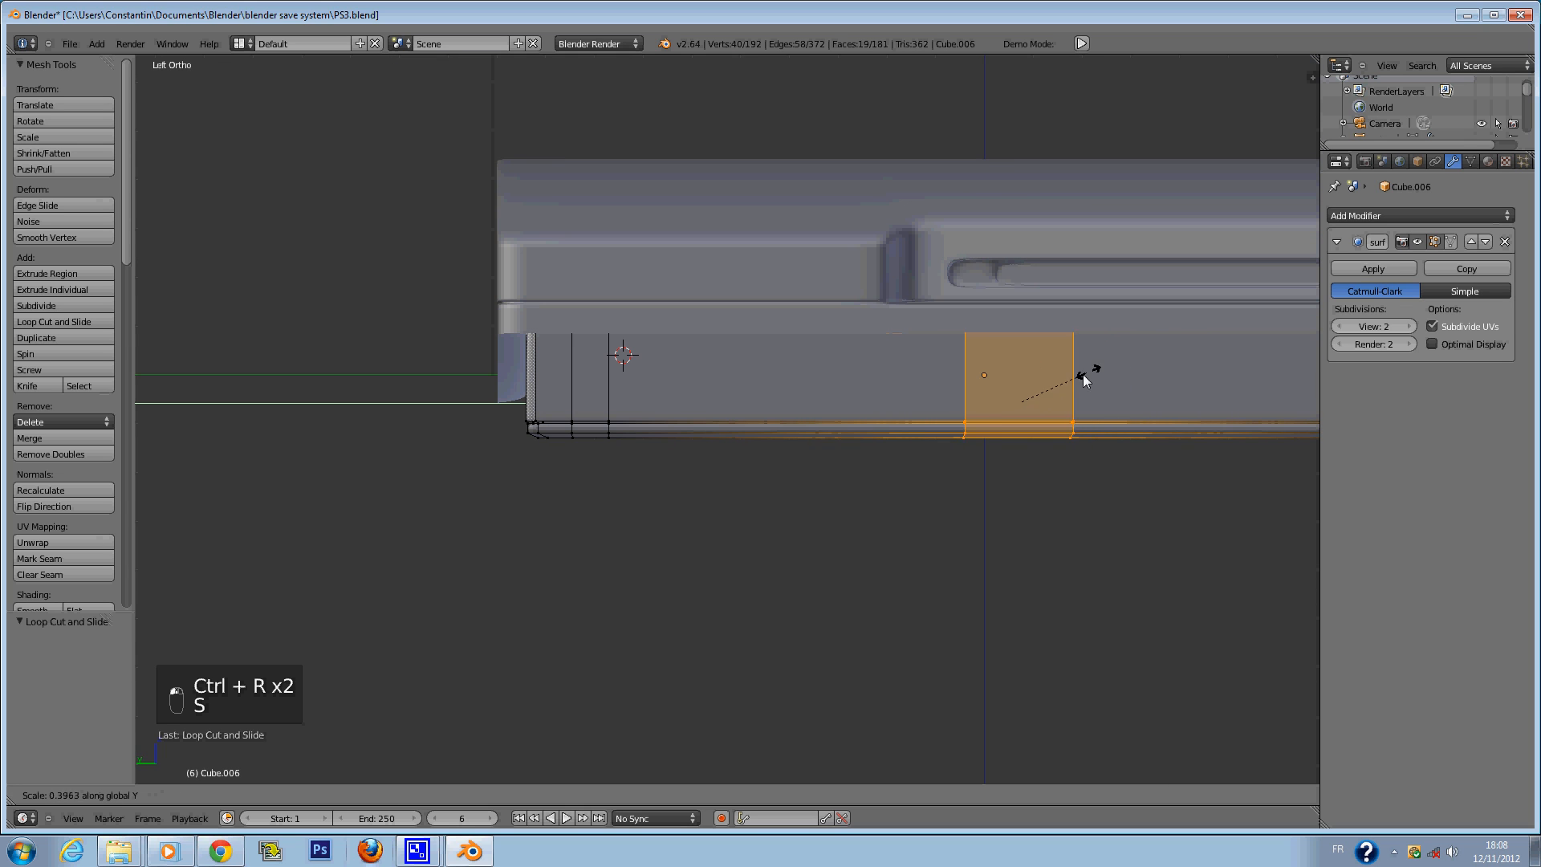
{"action": "left_click", "coordinate": [1044, 387]}
Move the new strip 0.754 along Y beside the first one, match its width to the first strip and save the file.
{"action": "left_click_drag", "start_coordinate": [959, 403], "coordinate": [599, 426]}
{"action": "scroll", "coordinate": [745, 399], "scroll_direction": "up", "scroll_amount": 5}
{"action": "key", "text": "s"}
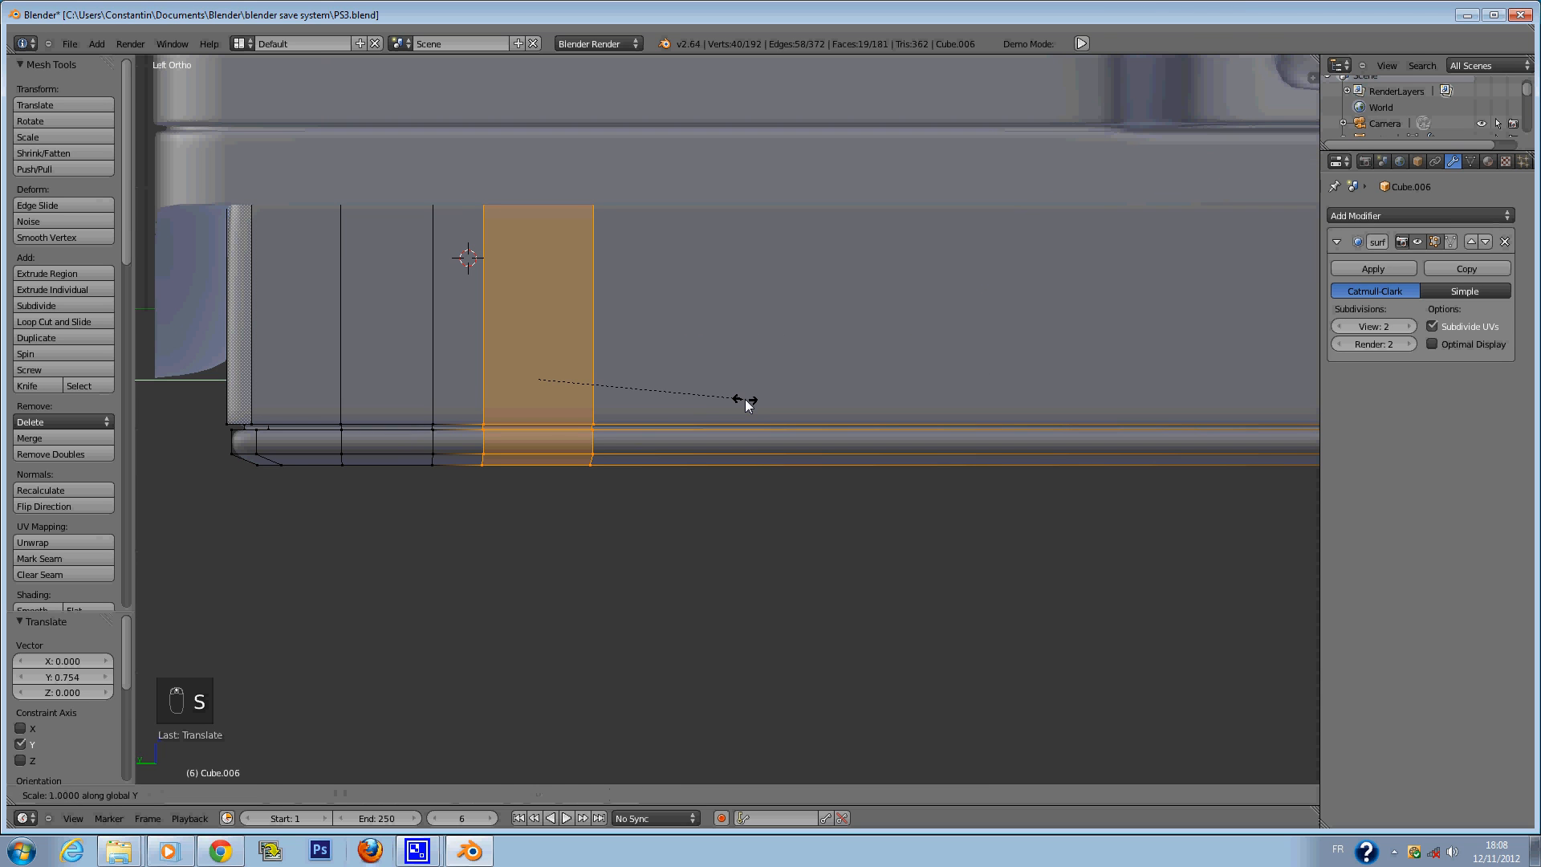
{"action": "left_click", "coordinate": [690, 386]}
{"action": "key", "text": "ctrl+s"}
Add two horizontal loops around the base, lower them 0.0463 and scale them along Z by 0.455.
{"action": "key", "text": "a"}
{"action": "key", "text": "ctrl+r"}
{"action": "scroll", "coordinate": [586, 278], "scroll_direction": "up", "scroll_amount": 1}
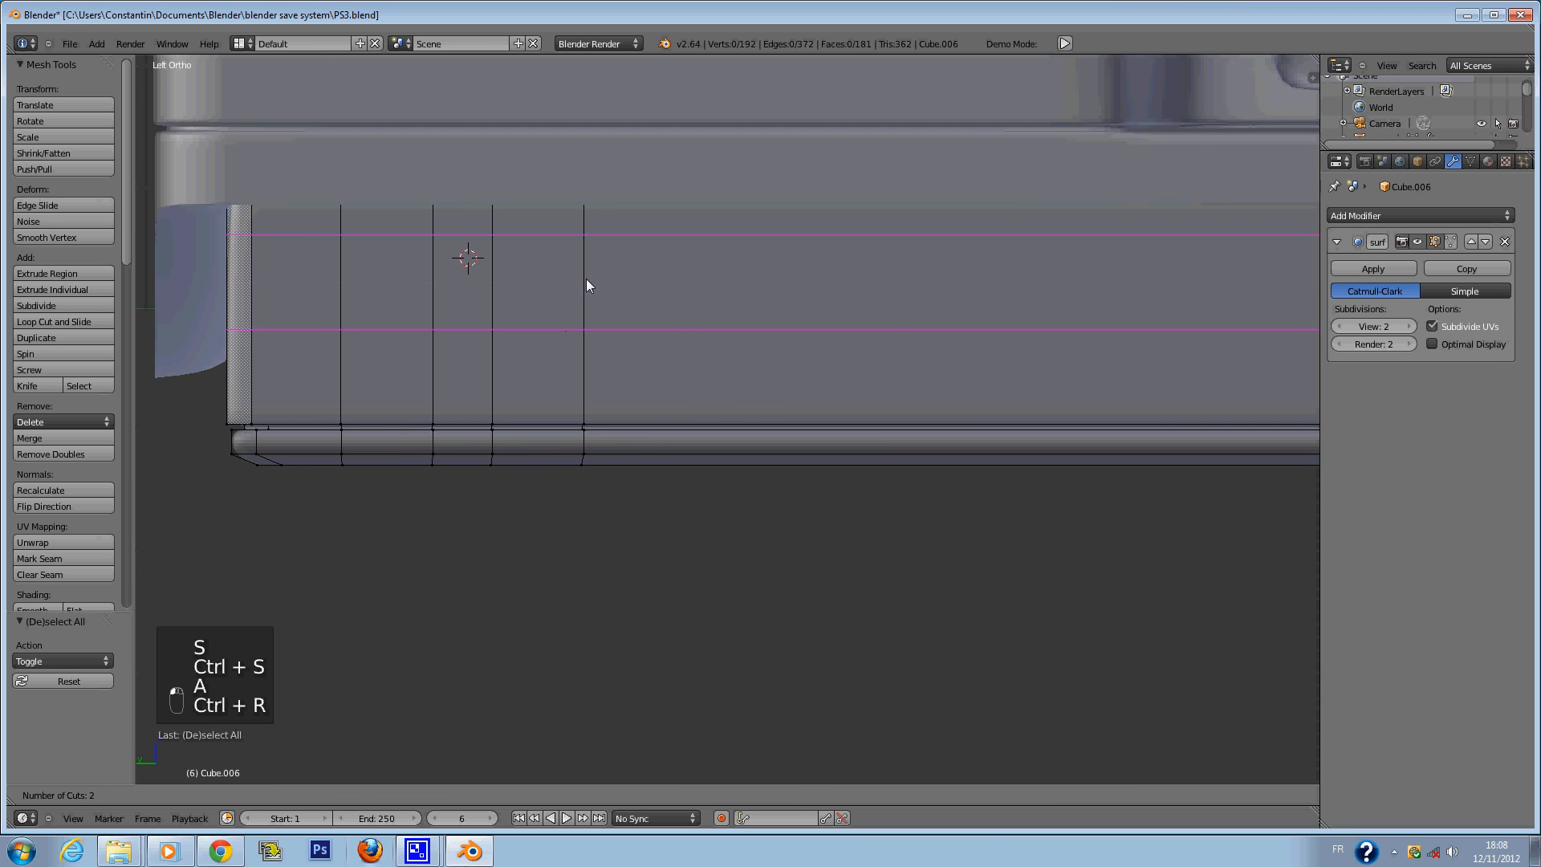
{"action": "left_click", "coordinate": [586, 274]}
{"action": "left_click_drag", "start_coordinate": [1008, 237], "coordinate": [1009, 290]}
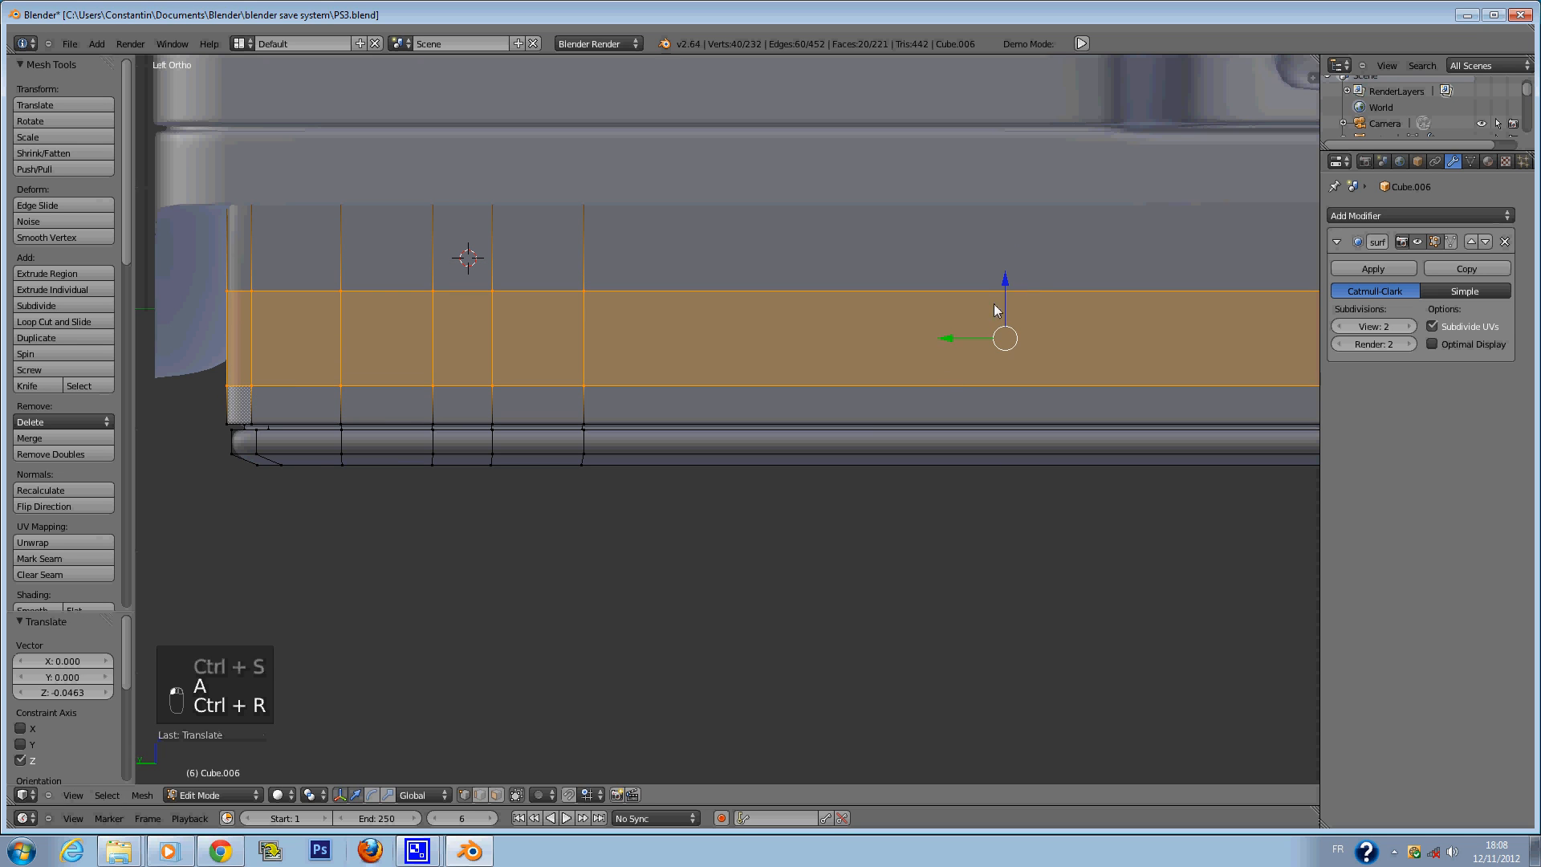
{"action": "key", "text": "s"}
{"action": "key", "text": "z"}
{"action": "left_click", "coordinate": [894, 360]}
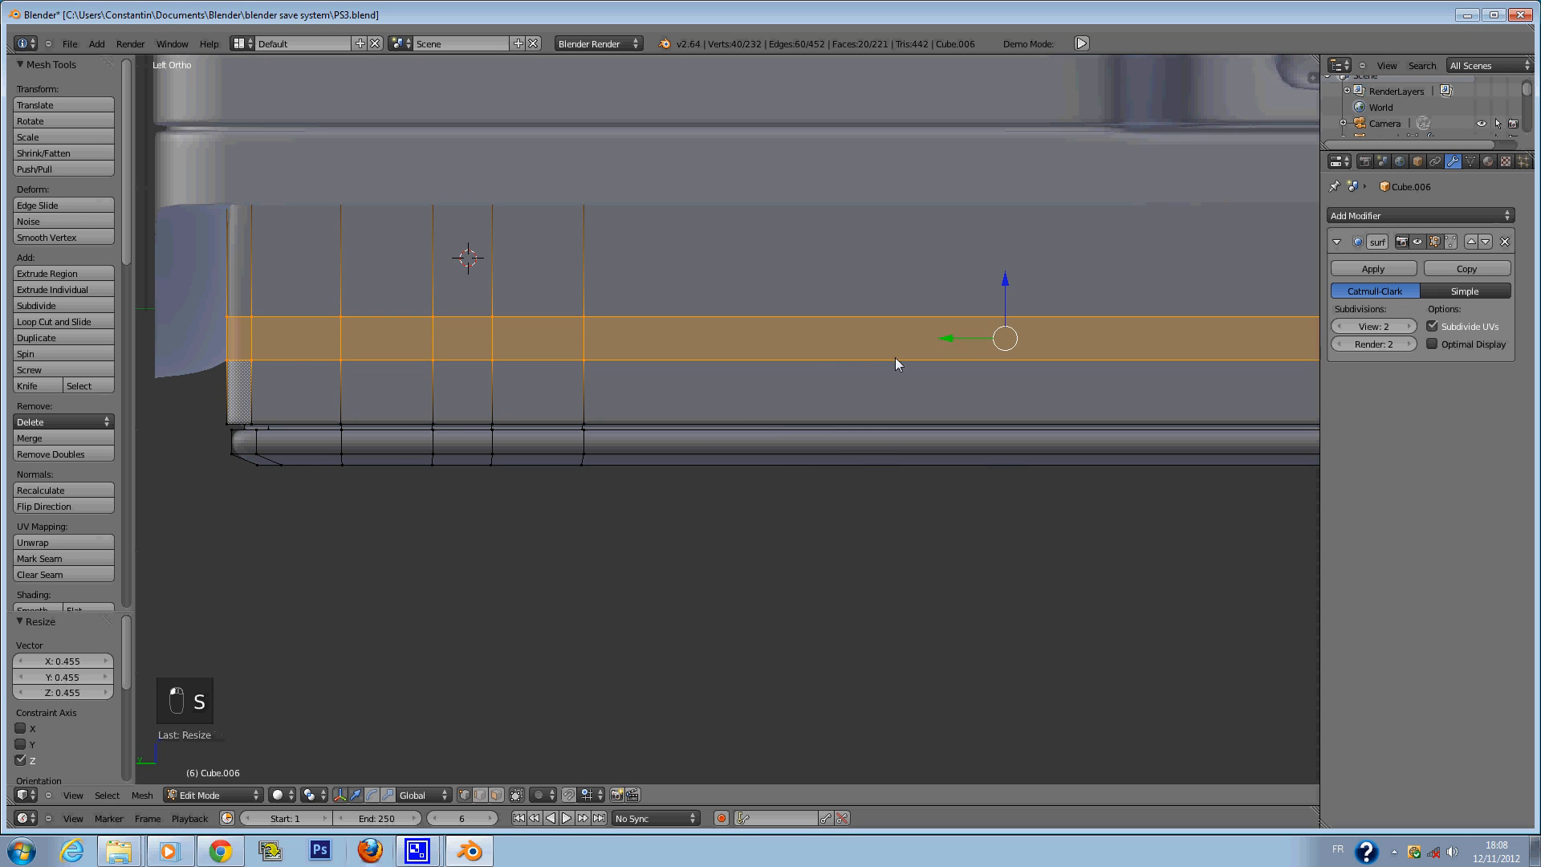
In face selection mode, select the two small faces where the vertical strips cross the horizontal band, saving the file along the way.
{"action": "key", "text": "a"}
{"action": "right_click", "coordinate": [537, 338]}
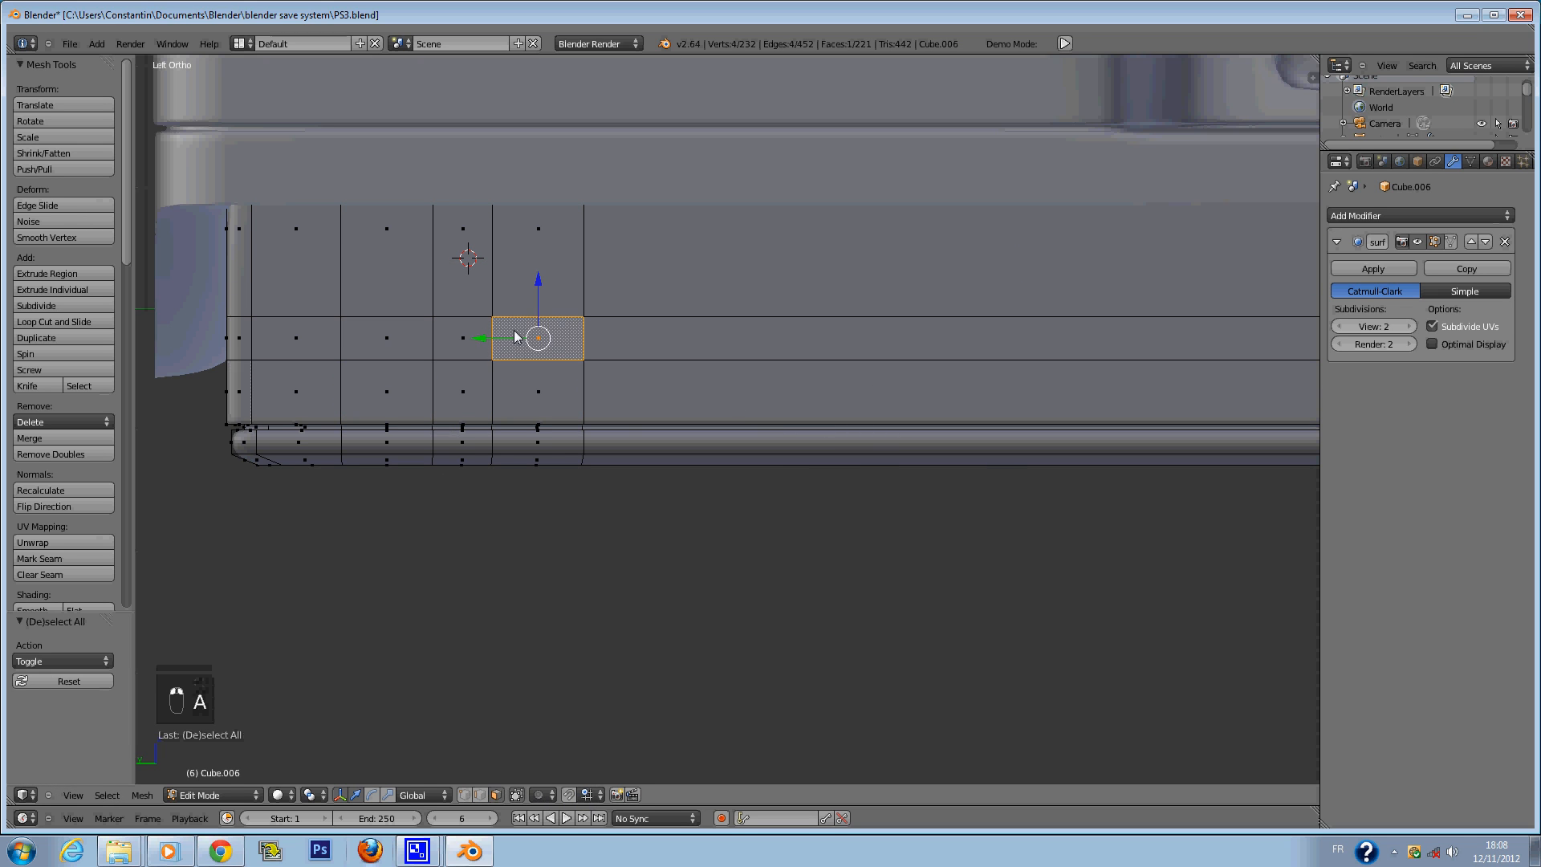
{"action": "middle_click_drag", "start_coordinate": [538, 338], "coordinate": [528, 387]}
{"action": "key", "text": "ctrl+s"}
{"action": "right_click", "coordinate": [452, 479]}
{"action": "right_click", "coordinate": [473, 456]}
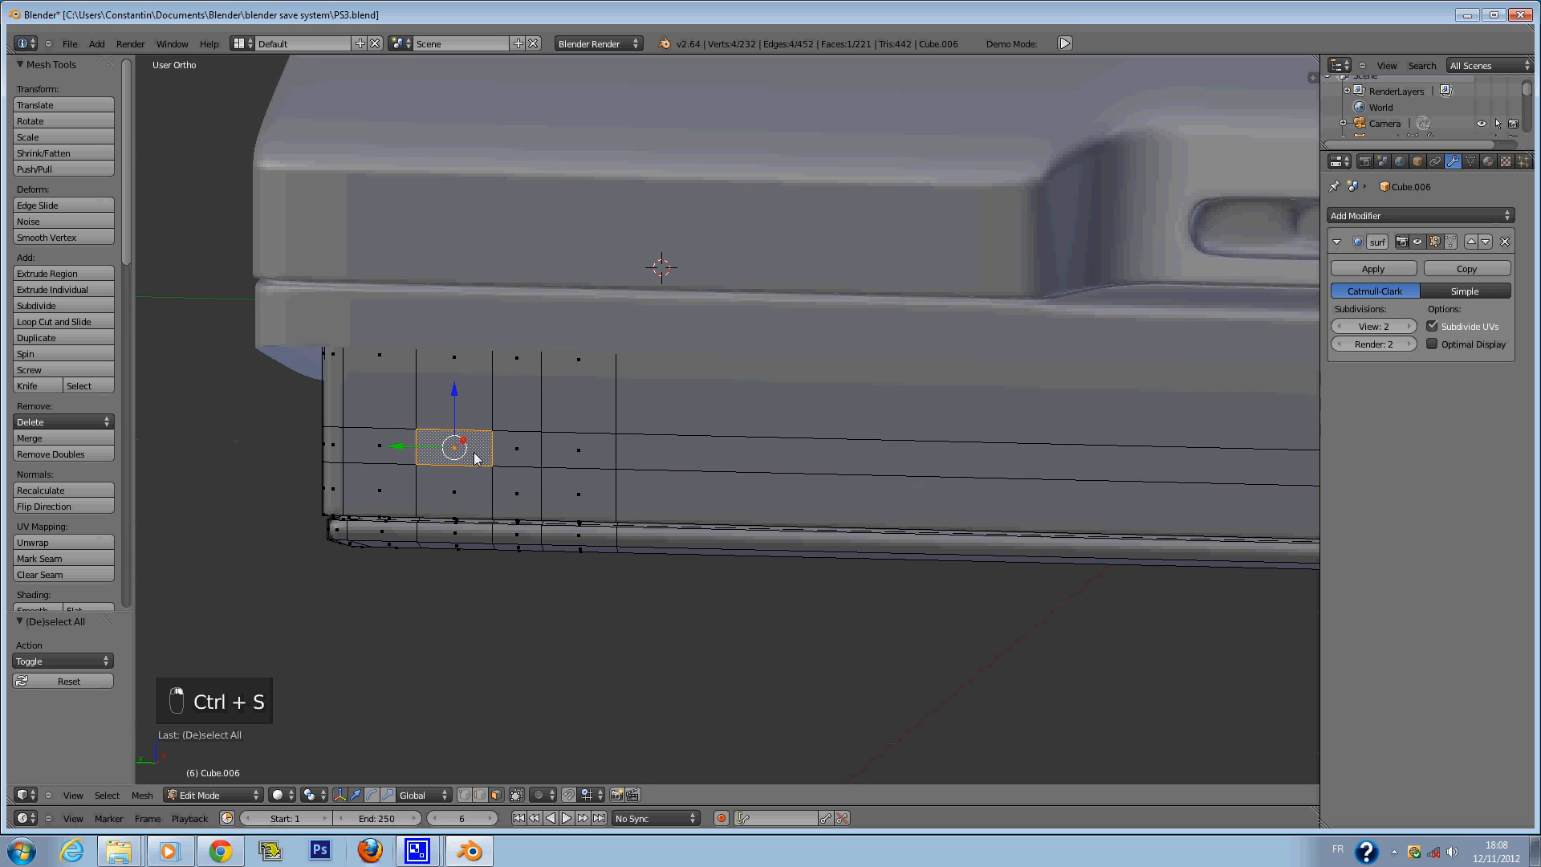
{"action": "right_click", "coordinate": [602, 466], "text": "shift"}
{"action": "scroll", "coordinate": [595, 479], "scroll_direction": "up", "scroll_amount": 2}
Try to extrude the two selected faces inward, then undo the extrusion.
{"action": "key", "text": "e"}
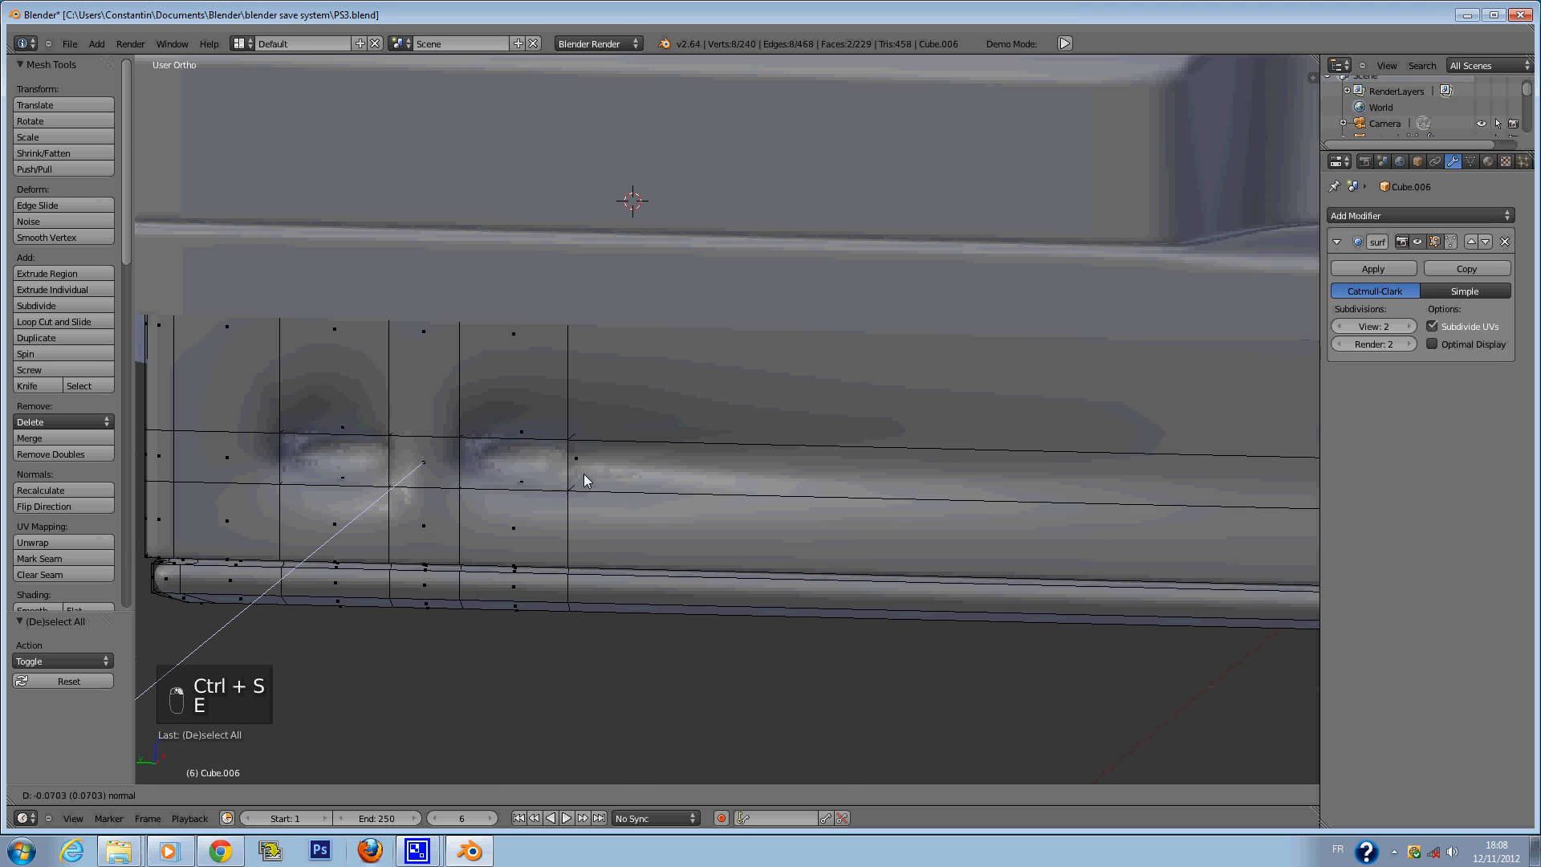
{"action": "left_click", "coordinate": [591, 463]}
{"action": "key", "text": "ctrl+z"}
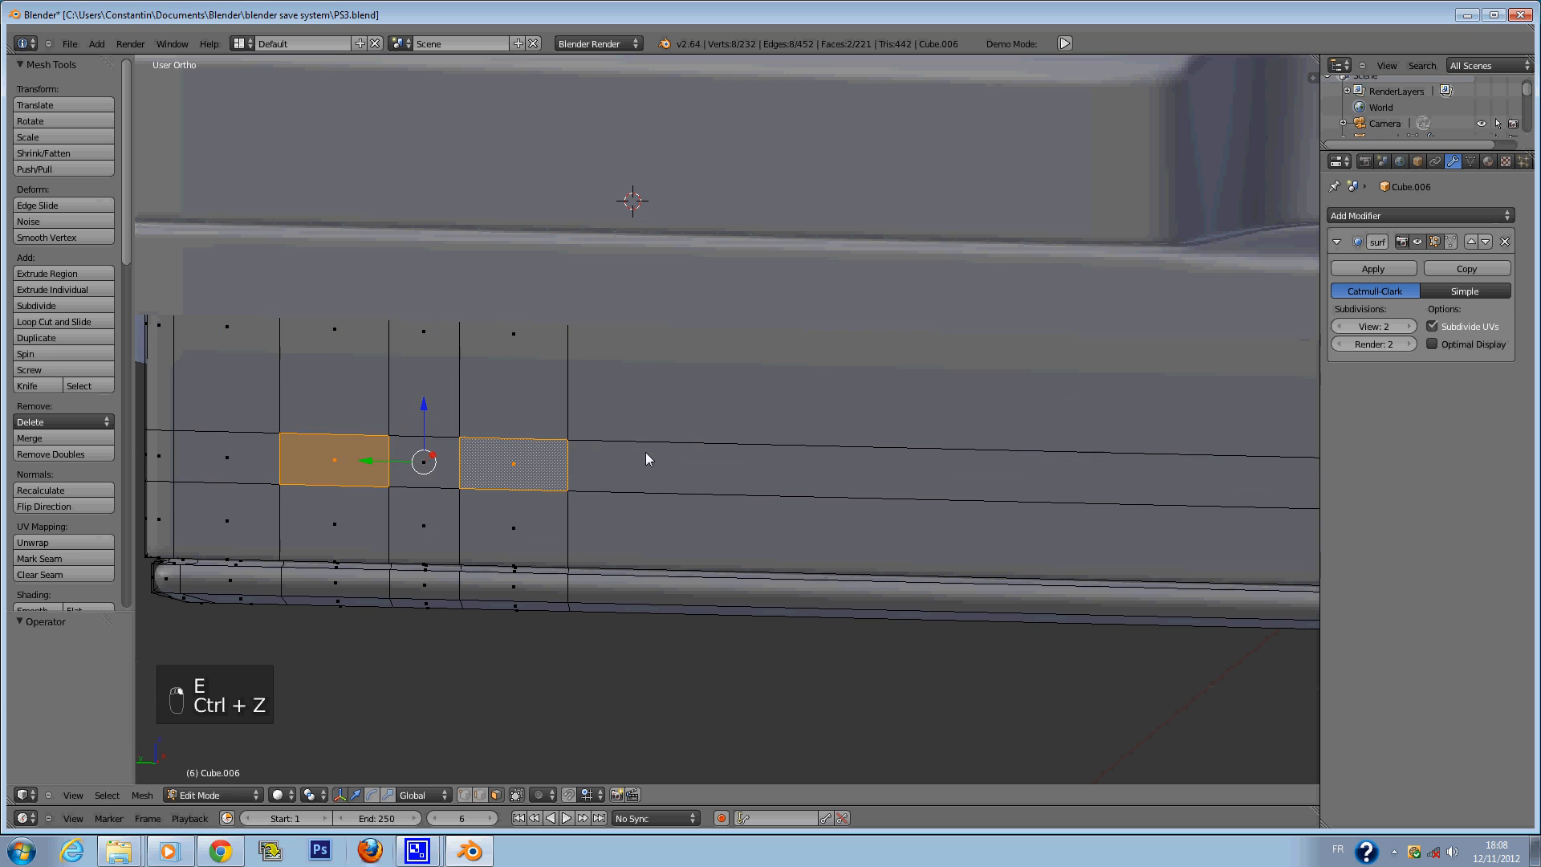
Add a vertical edge loop to the base and slide it close beside the second port strip.
{"action": "key", "text": "a"}
{"action": "key", "text": "ctrl+r"}
{"action": "left_click", "coordinate": [741, 366]}
{"action": "scroll", "coordinate": [867, 394], "scroll_direction": "down", "scroll_amount": 4}
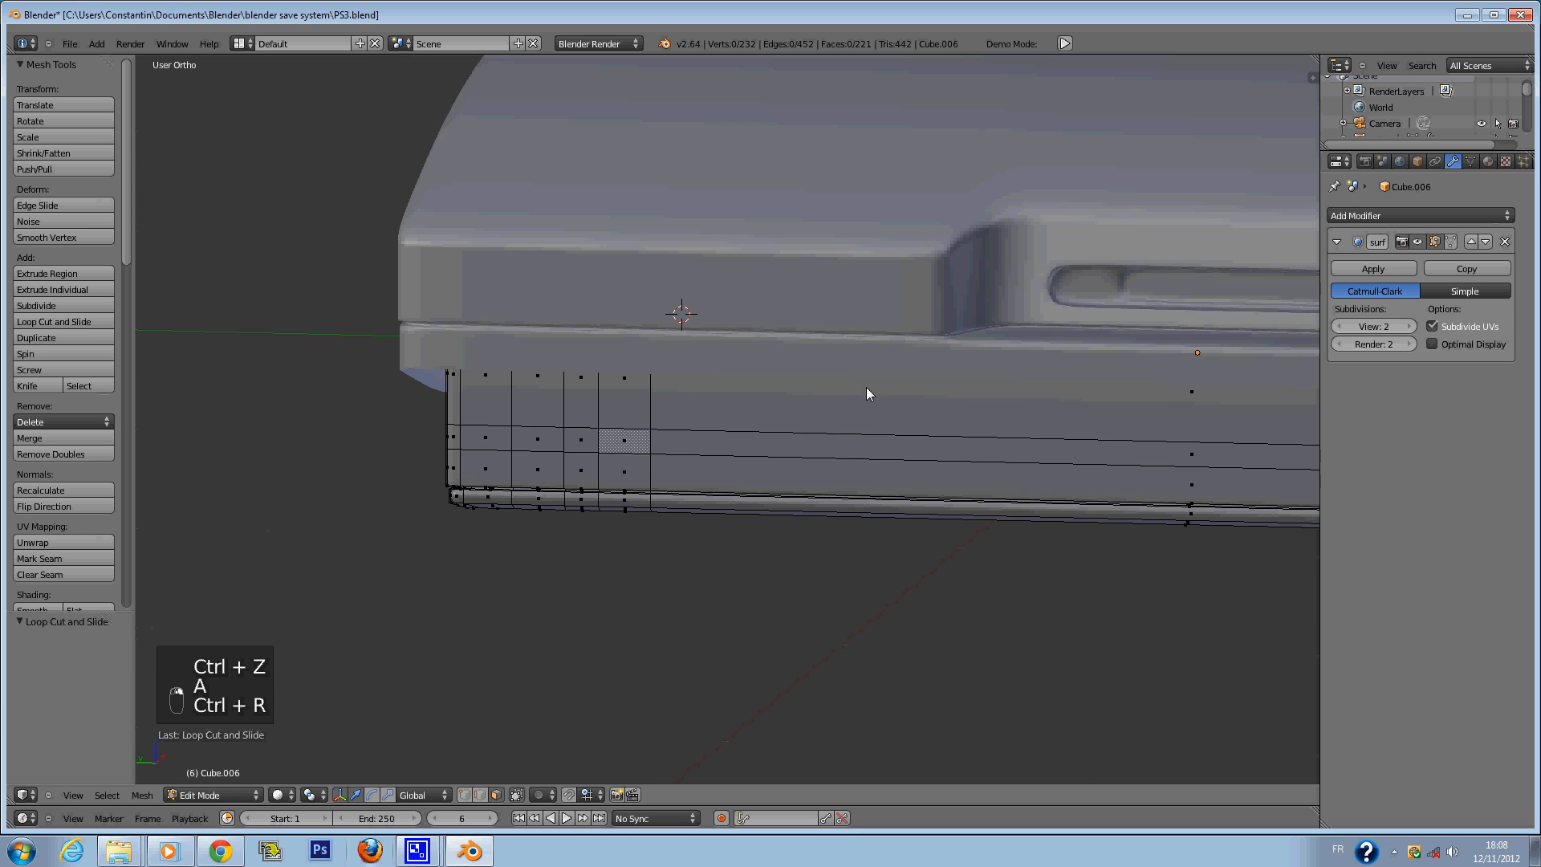
{"action": "key", "text": "ctrl+r"}
{"action": "left_click", "coordinate": [1023, 426]}
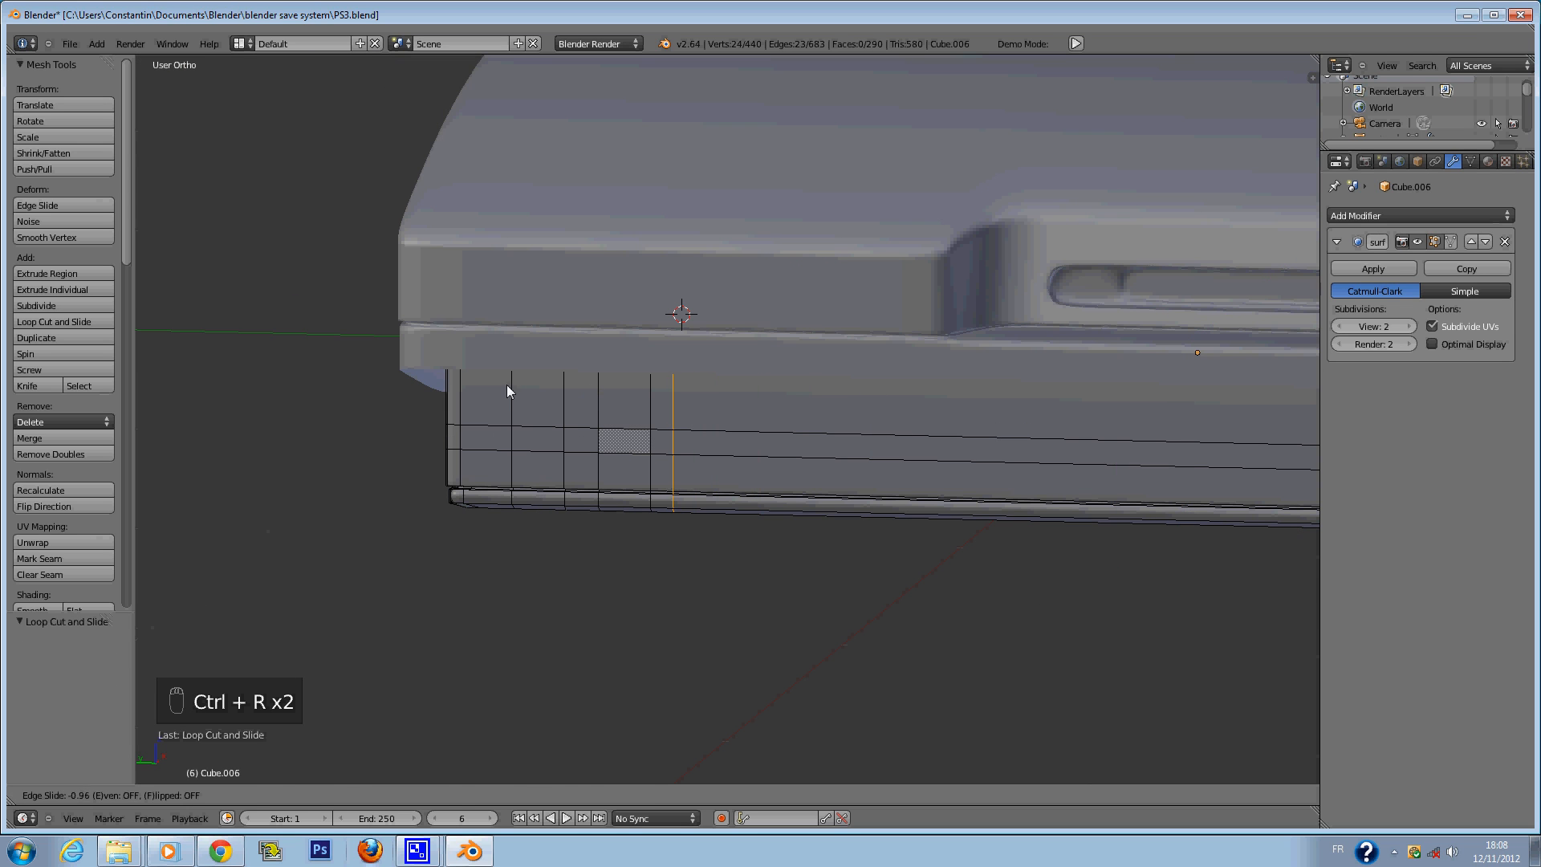
{"action": "left_click", "coordinate": [507, 384]}
{"action": "scroll", "coordinate": [555, 445], "scroll_direction": "up", "scroll_amount": 5}
{"action": "key", "text": "a"}
Select the two port faces where the strips cross the horizontal band and extrude them inward about 0.012.
{"action": "scroll", "coordinate": [589, 698], "scroll_direction": "down", "scroll_amount": 5, "text": "ctrl"}
{"action": "left_click", "coordinate": [497, 794]}
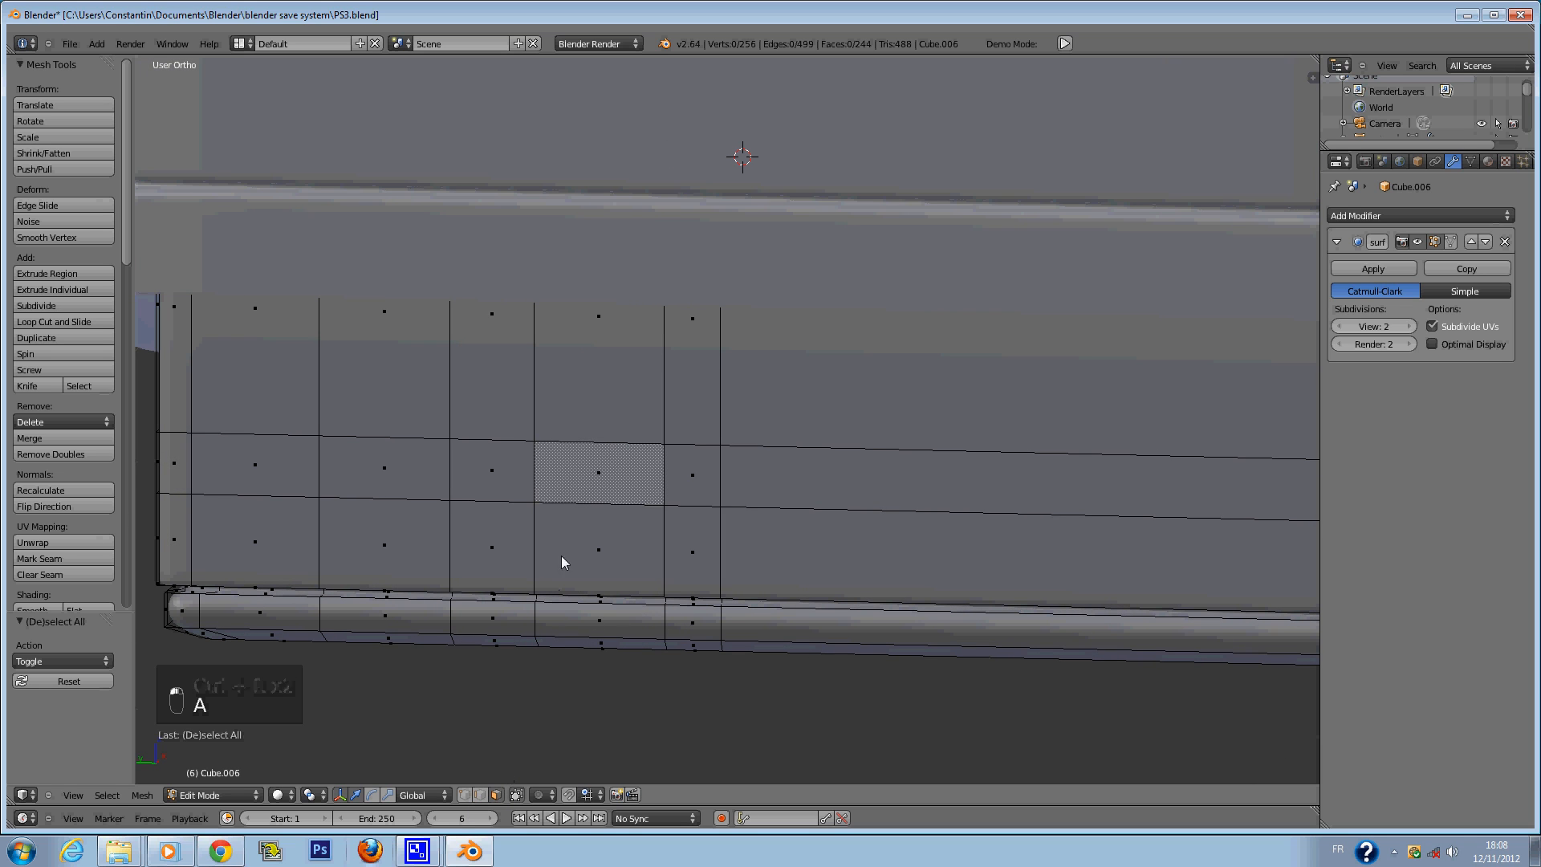
{"action": "right_click", "coordinate": [574, 482]}
{"action": "right_click", "coordinate": [443, 508], "text": "shift"}
{"action": "key", "text": "e"}
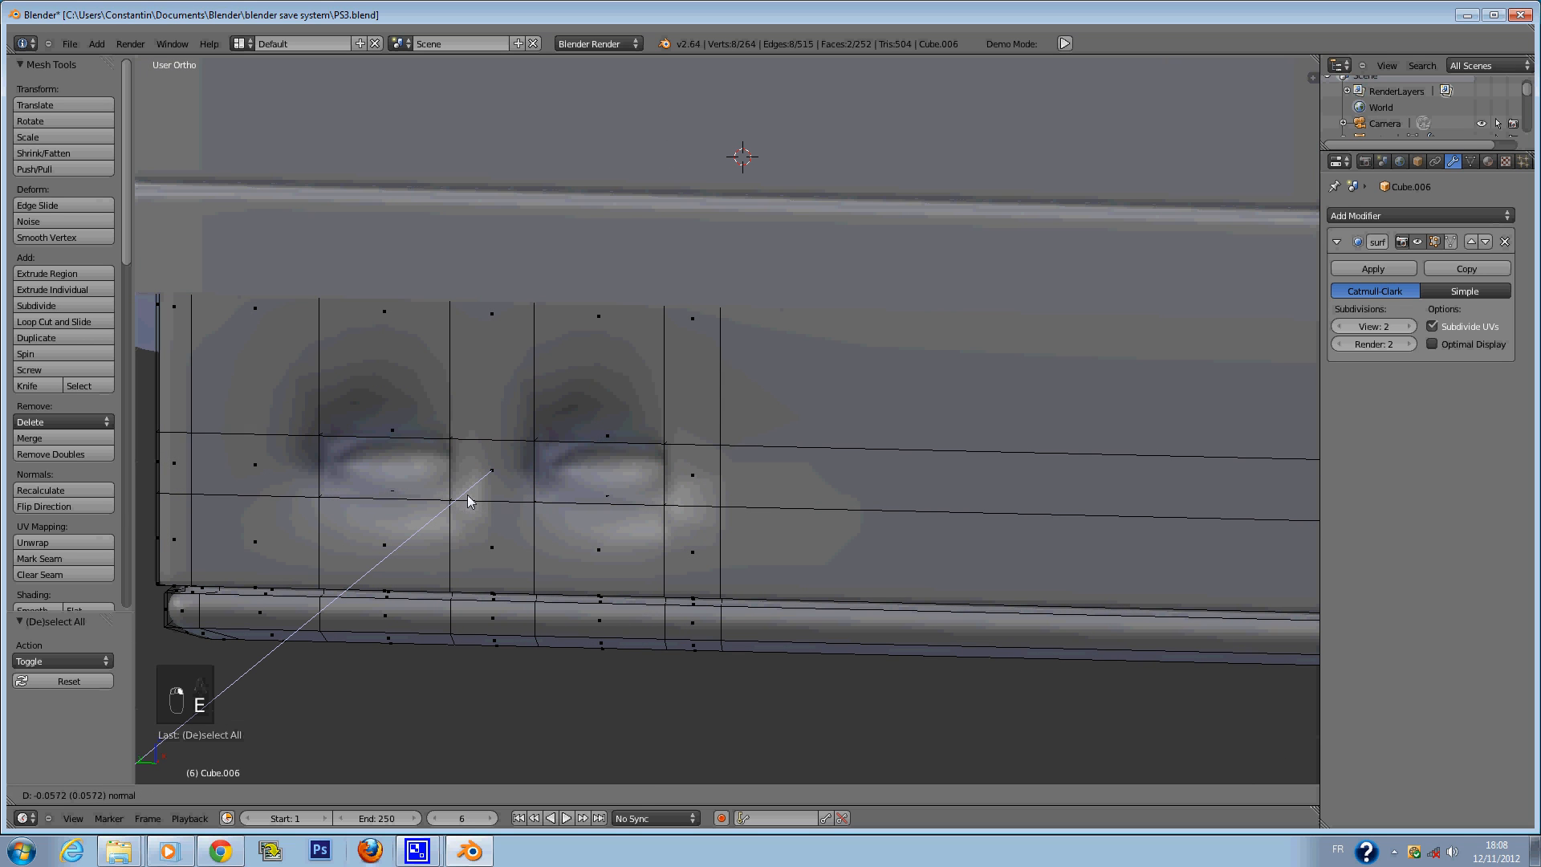
{"action": "left_click", "coordinate": [462, 512]}
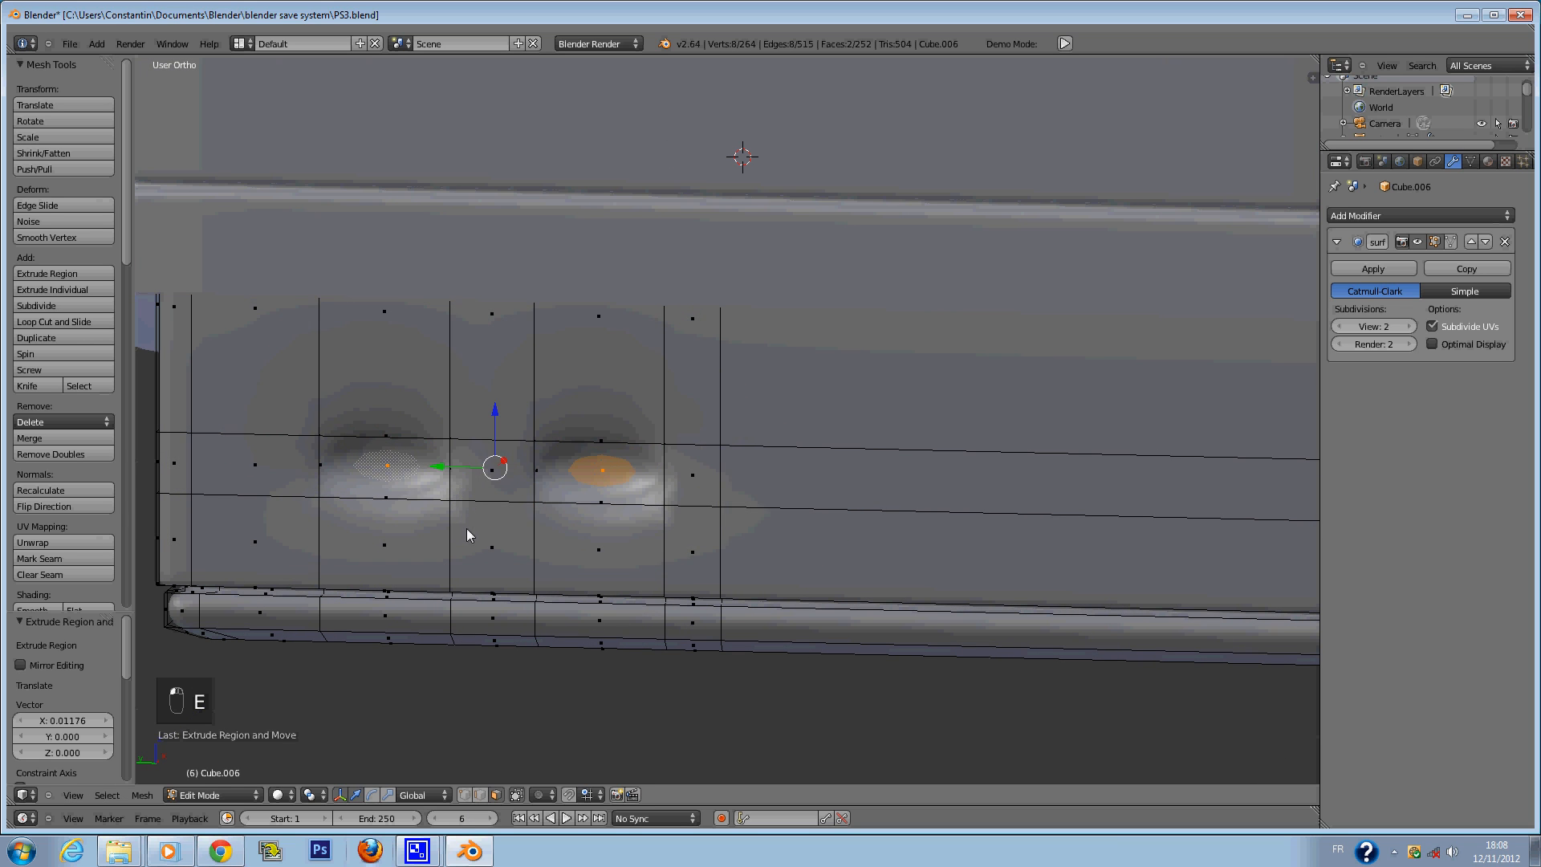
Extrude the two port faces three more times deeper into the base, ending with a 0.001 extrusion, and save the file.
{"action": "key", "text": "KP_3"}
{"action": "key", "text": "KP_Decimal"}
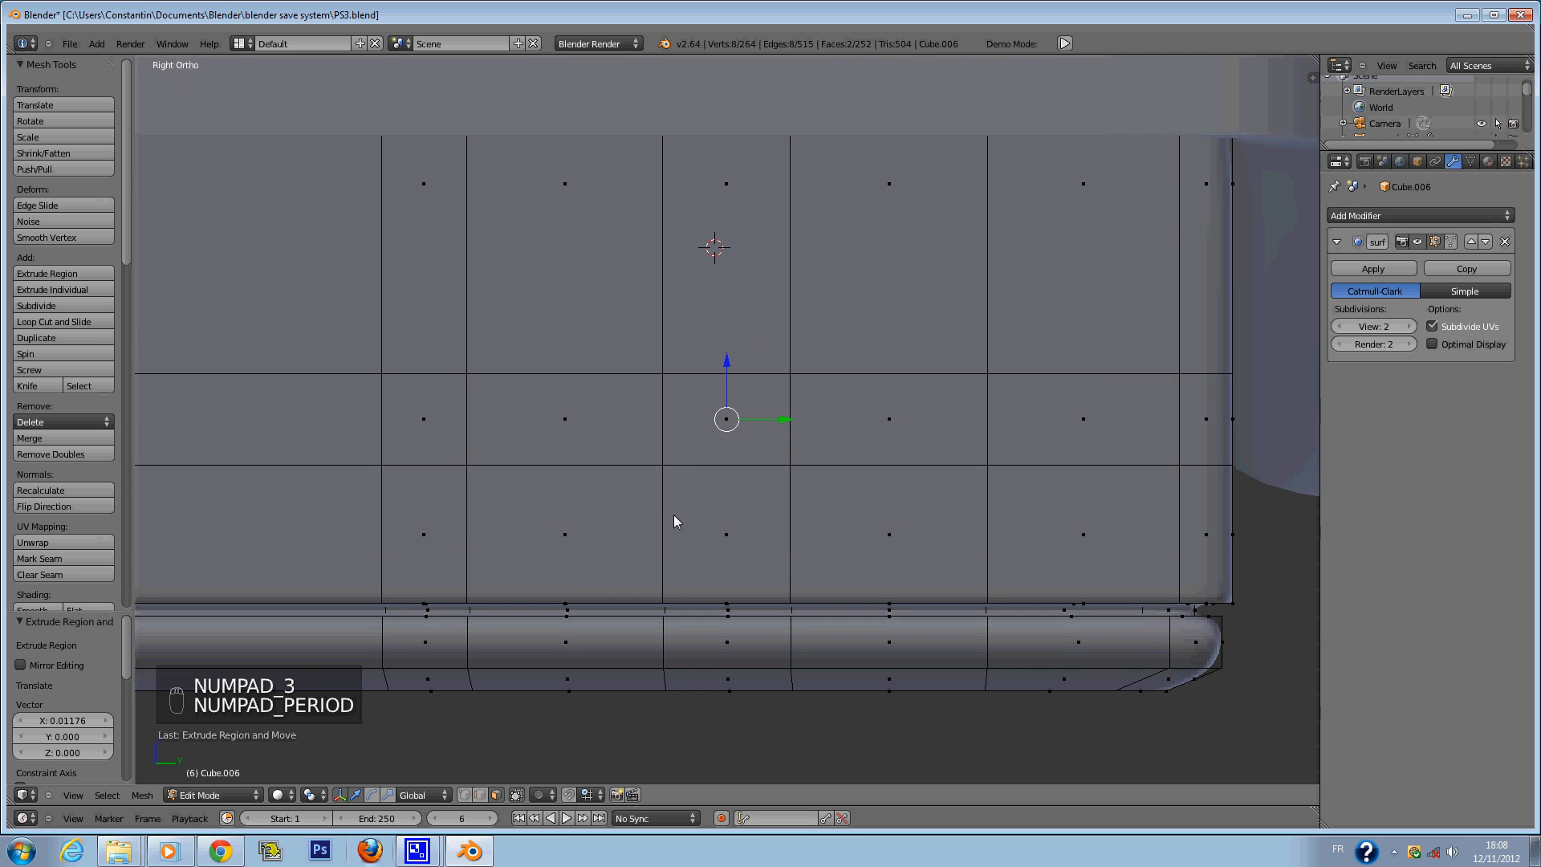
{"action": "key", "text": "z"}
{"action": "key", "text": "KP_1"}
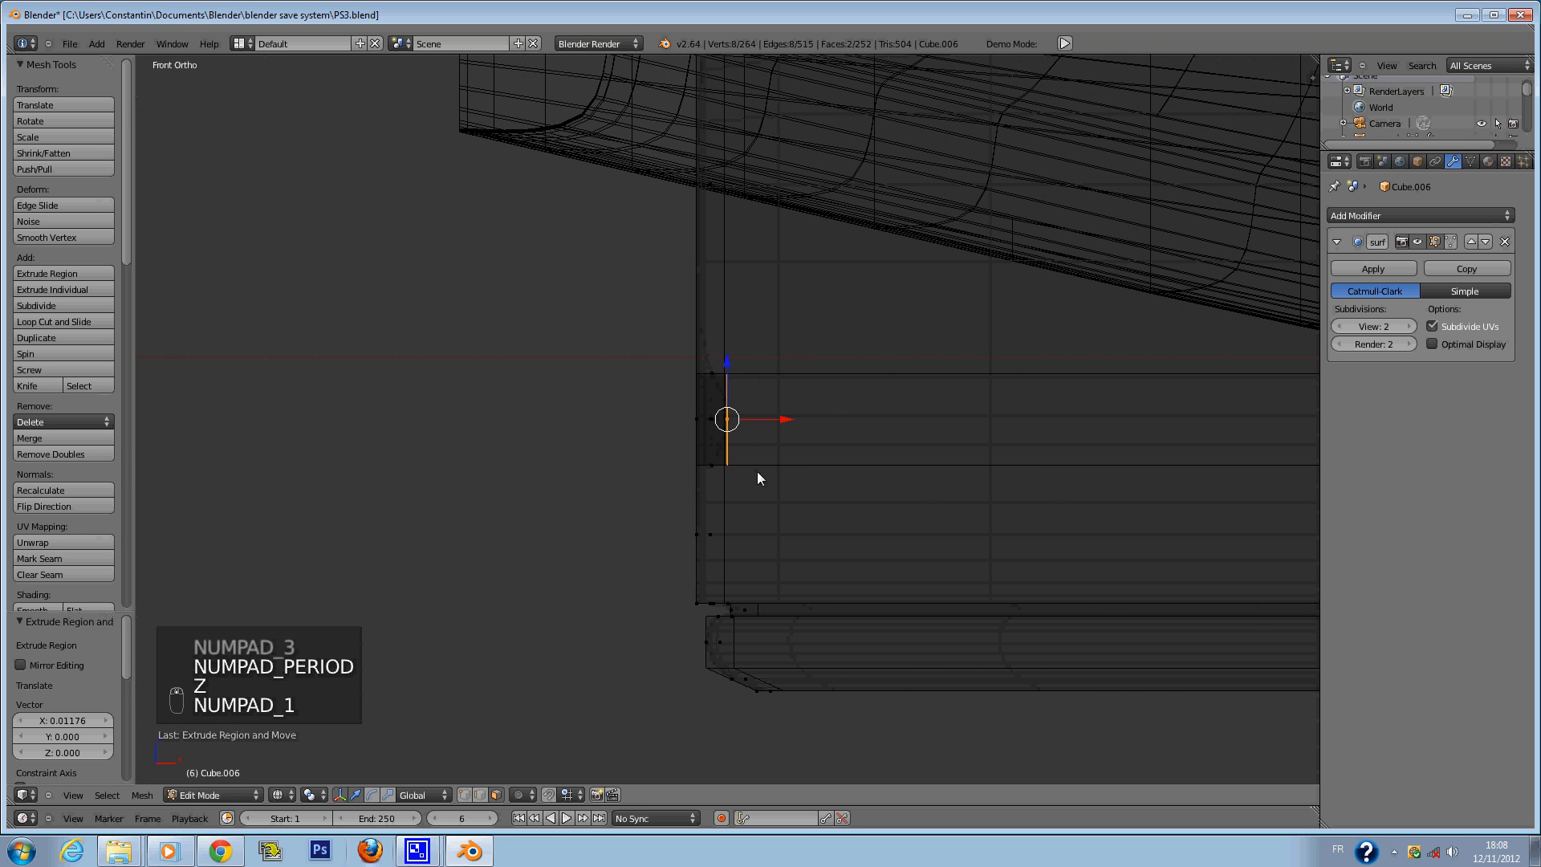
{"action": "scroll", "coordinate": [768, 426], "scroll_direction": "up", "scroll_amount": 1}
{"action": "key", "text": "e"}
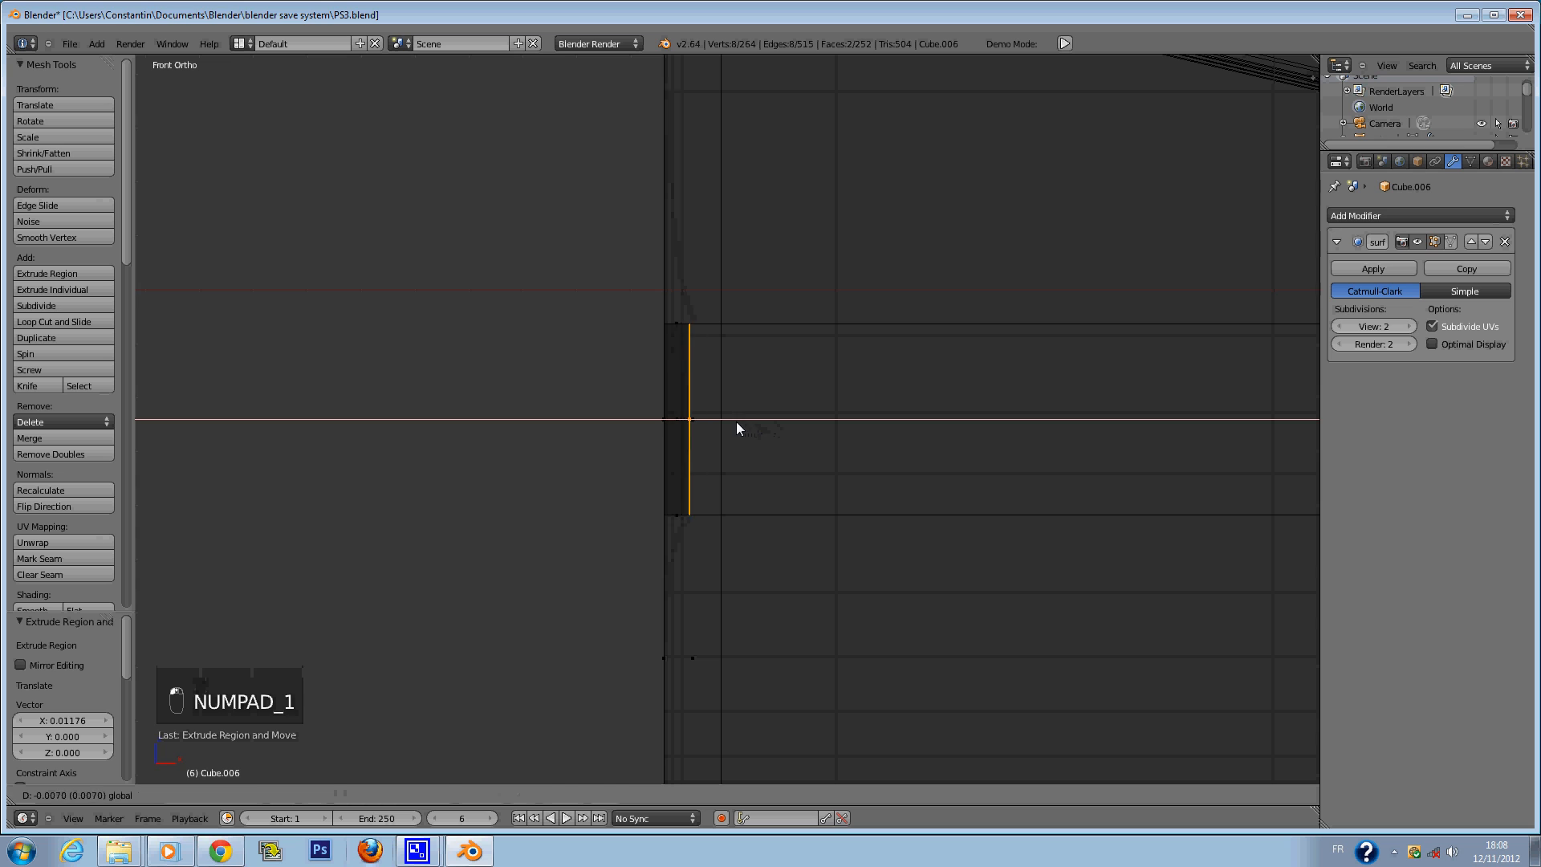
{"action": "left_click", "coordinate": [805, 432]}
{"action": "key", "text": "e"}
{"action": "left_click", "coordinate": [981, 439]}
{"action": "key", "text": "e"}
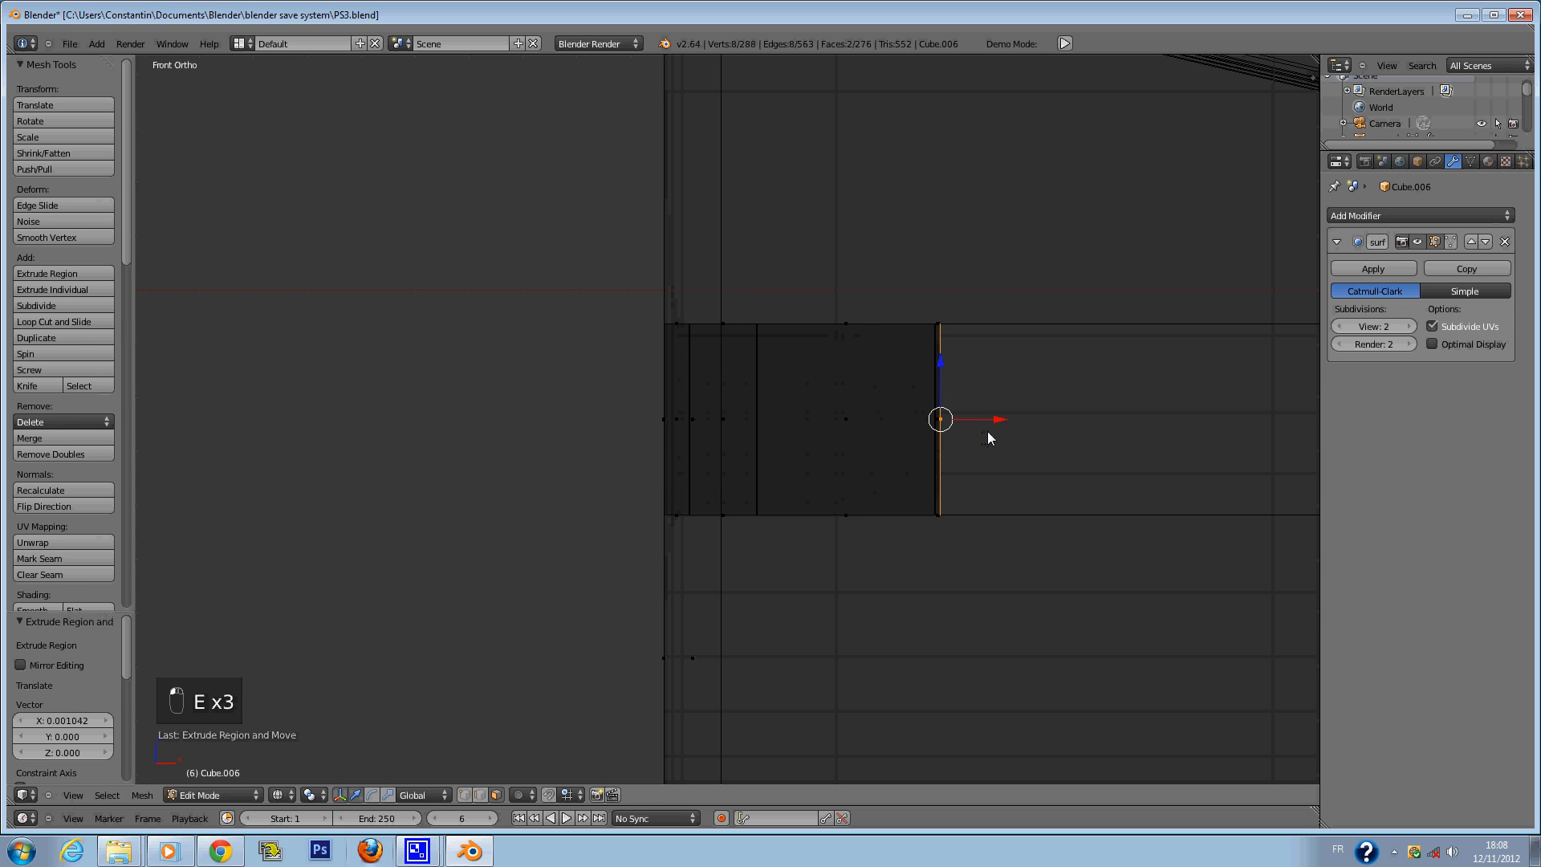
{"action": "key", "text": "Tab"}
{"action": "key", "text": "ctrl+s"}
{"action": "key", "text": "z"}
{"action": "middle_click_drag", "start_coordinate": [987, 432], "coordinate": [1124, 440]}
{"action": "key", "text": "ctrl+s"}
In edge selection mode, circle-select only the eight lengthwise edges of the deepest section of both port recesses.
{"action": "key", "text": "Tab"}
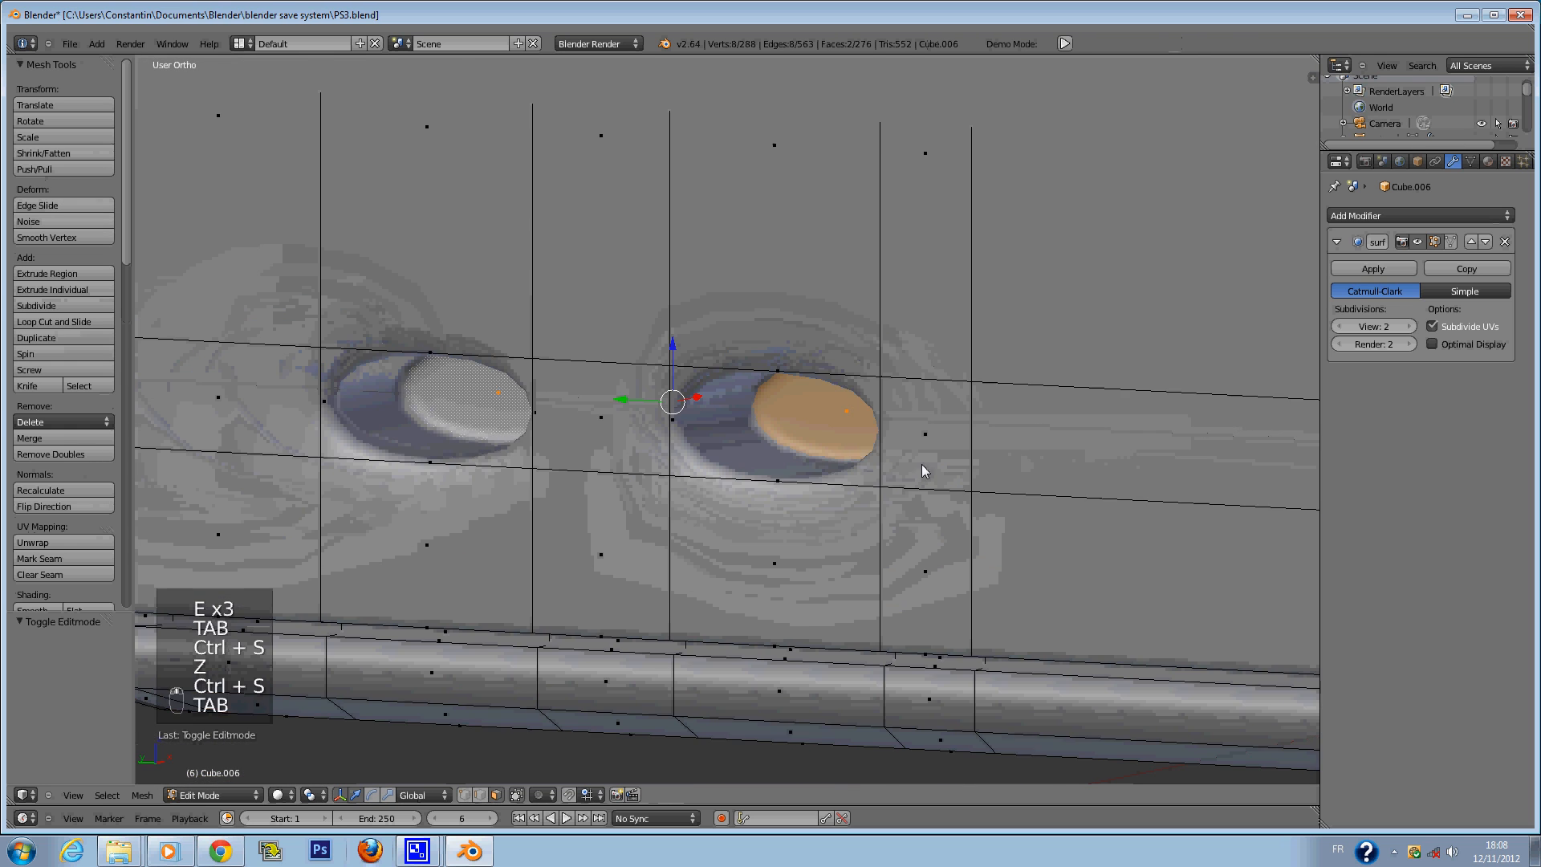
{"action": "scroll", "coordinate": [908, 459], "scroll_direction": "up", "scroll_amount": 2}
{"action": "key", "text": "KP_1"}
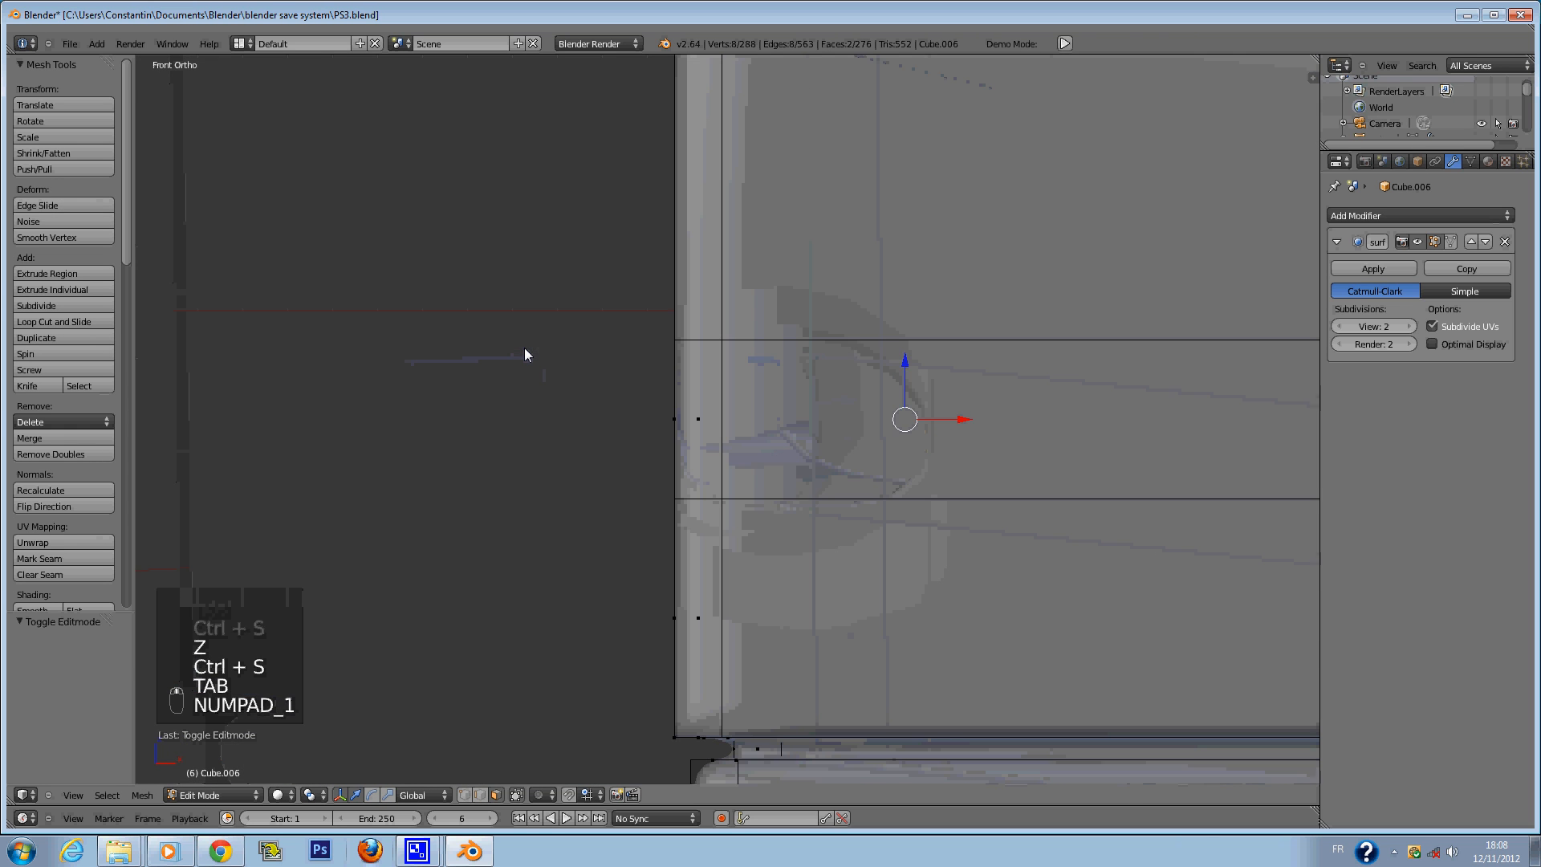
{"action": "key", "text": "z"}
{"action": "key", "text": "a"}
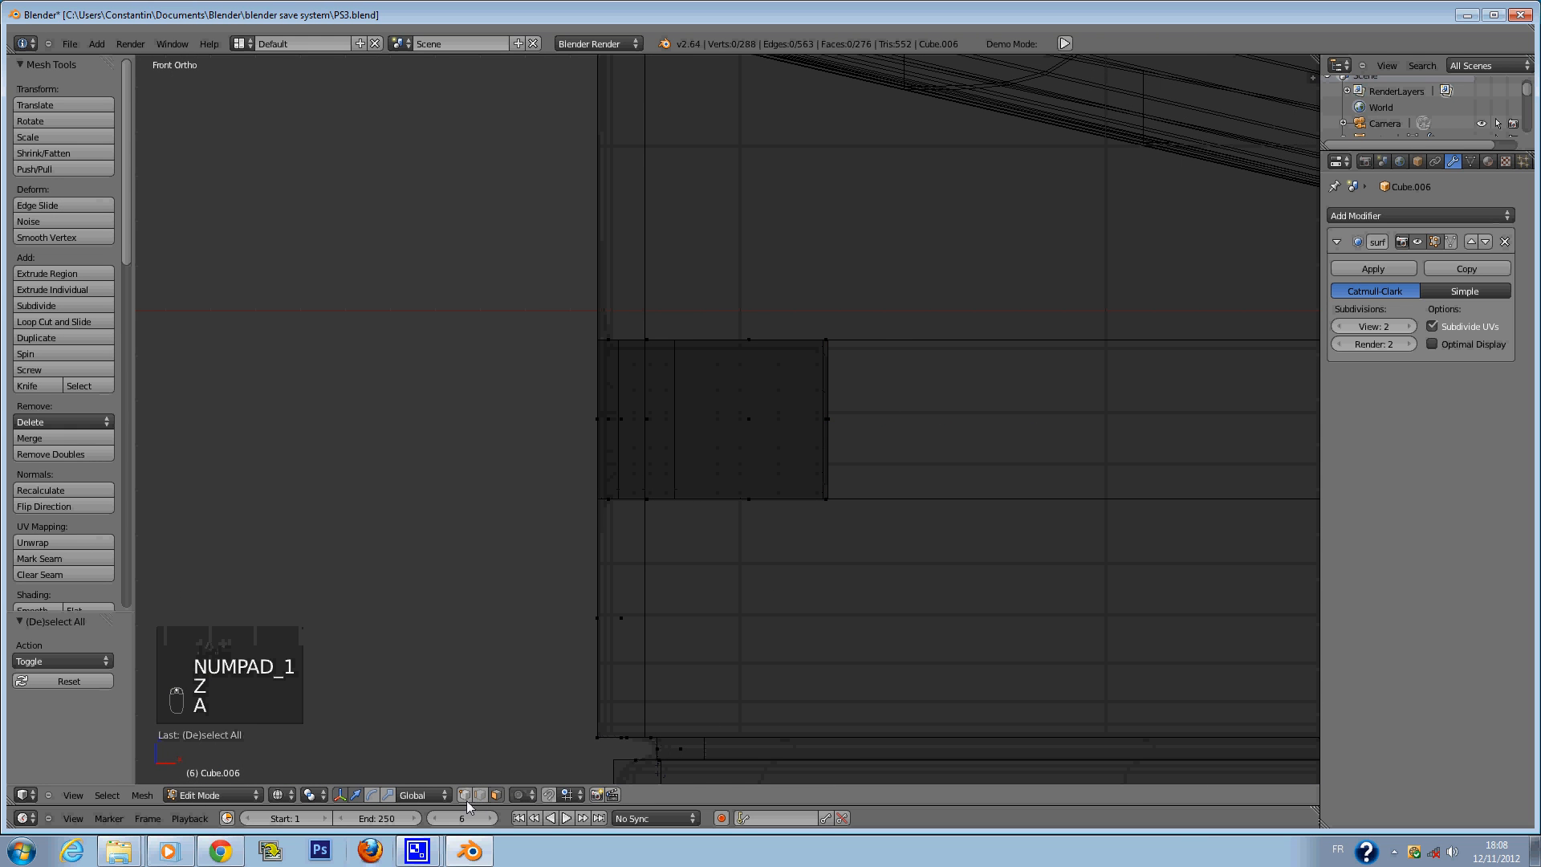
{"action": "scroll", "coordinate": [822, 469], "scroll_direction": "up", "scroll_amount": 2}
{"action": "key", "text": "c"}
{"action": "scroll", "coordinate": [743, 279], "scroll_direction": "up", "scroll_amount": 2}
{"action": "left_click_drag", "start_coordinate": [740, 278], "coordinate": [749, 537]}
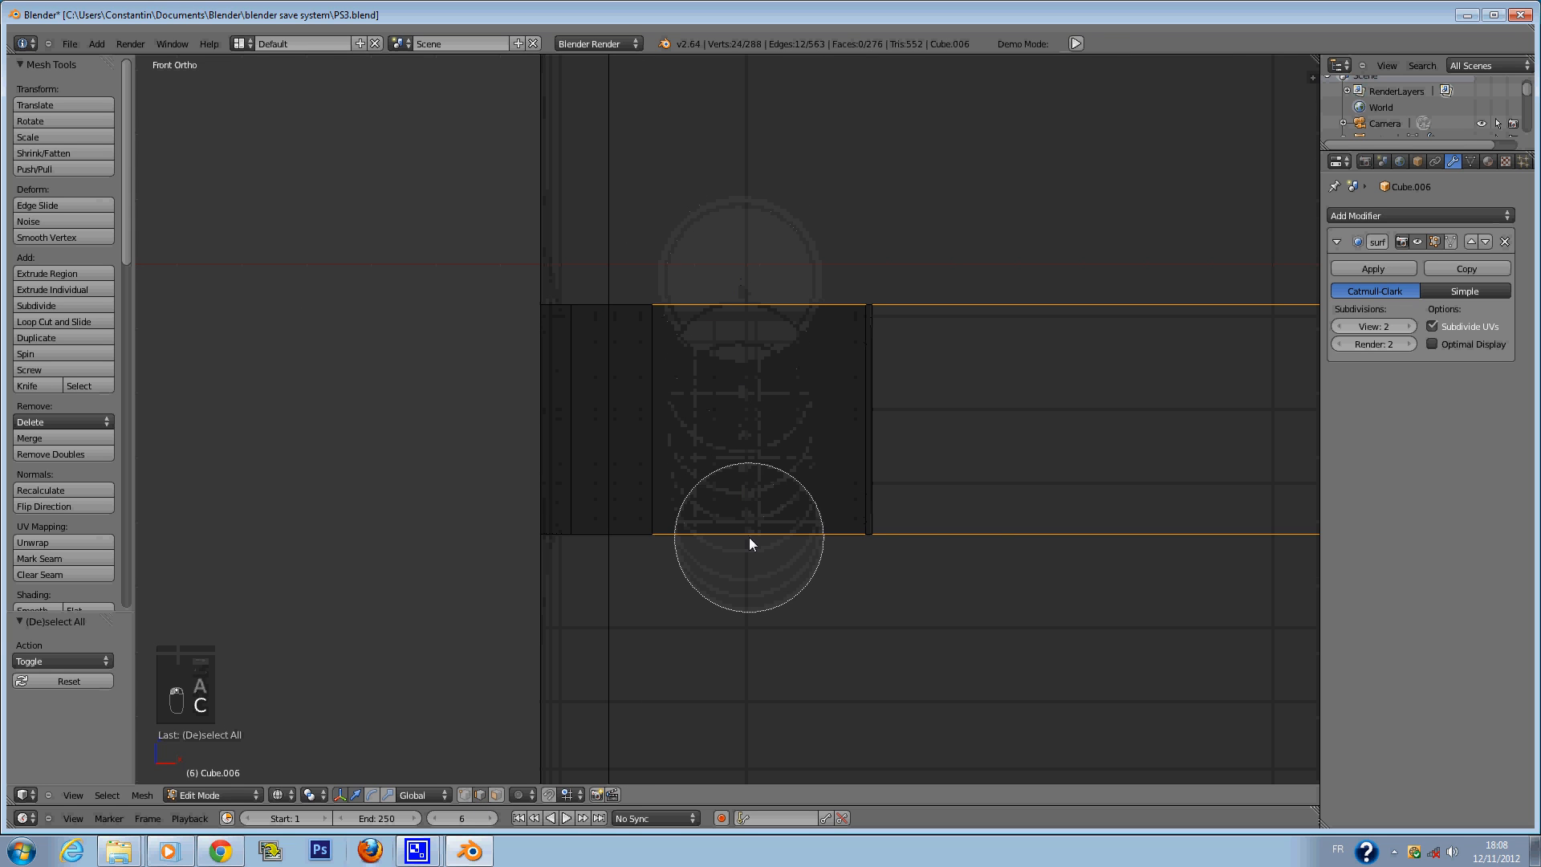
{"action": "right_click", "coordinate": [975, 353]}
{"action": "middle_click_drag", "start_coordinate": [975, 353], "coordinate": [966, 411]}
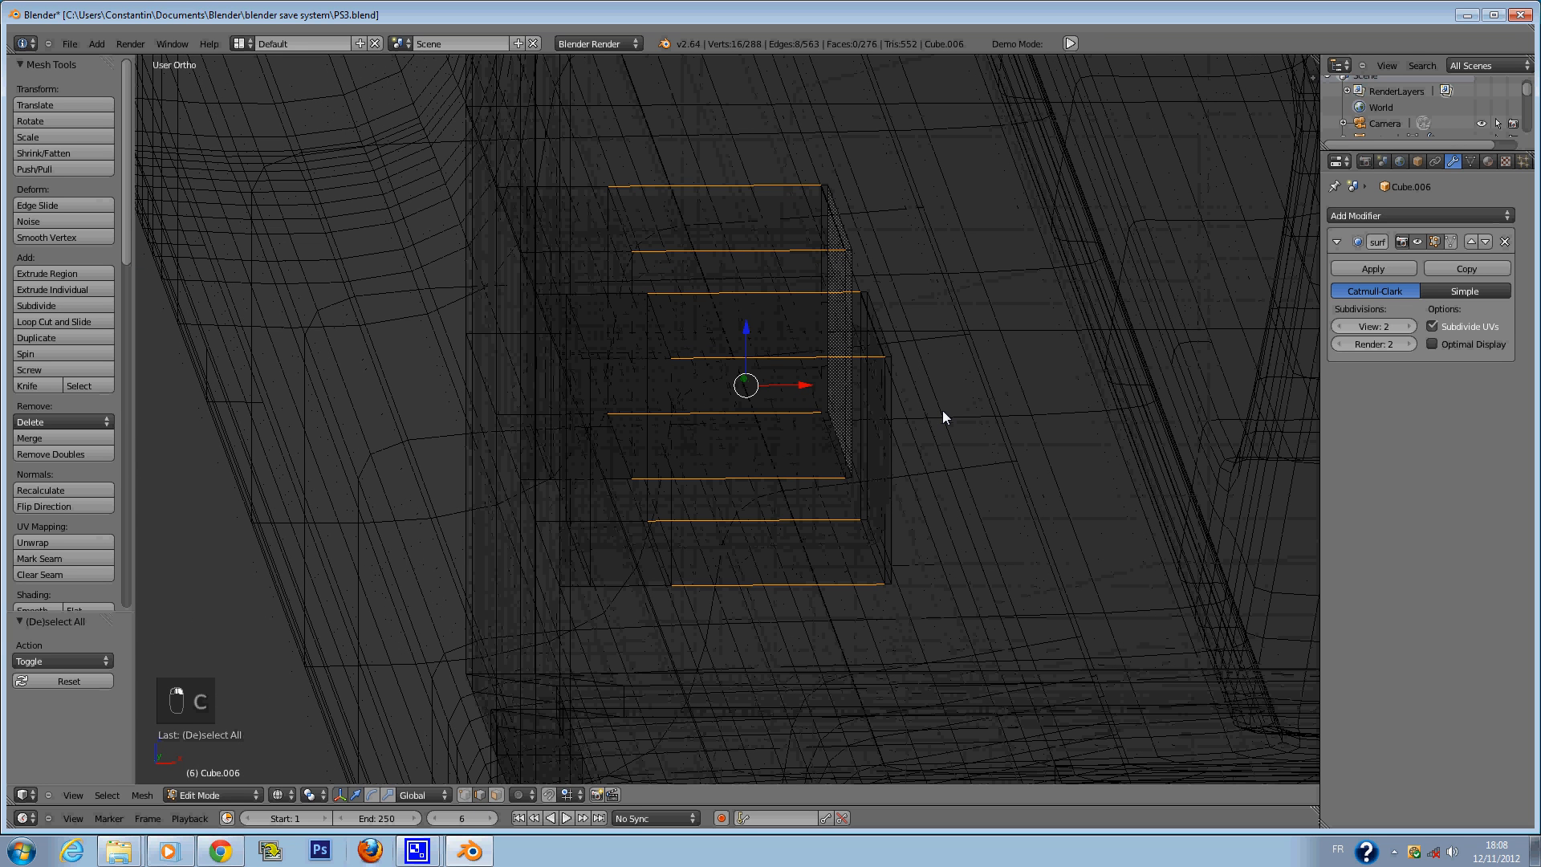
Extend the circle selection to the lengthwise edges of the shallower recess sections near the opening.
{"action": "key", "text": "KP_1"}
{"action": "key", "text": "c"}
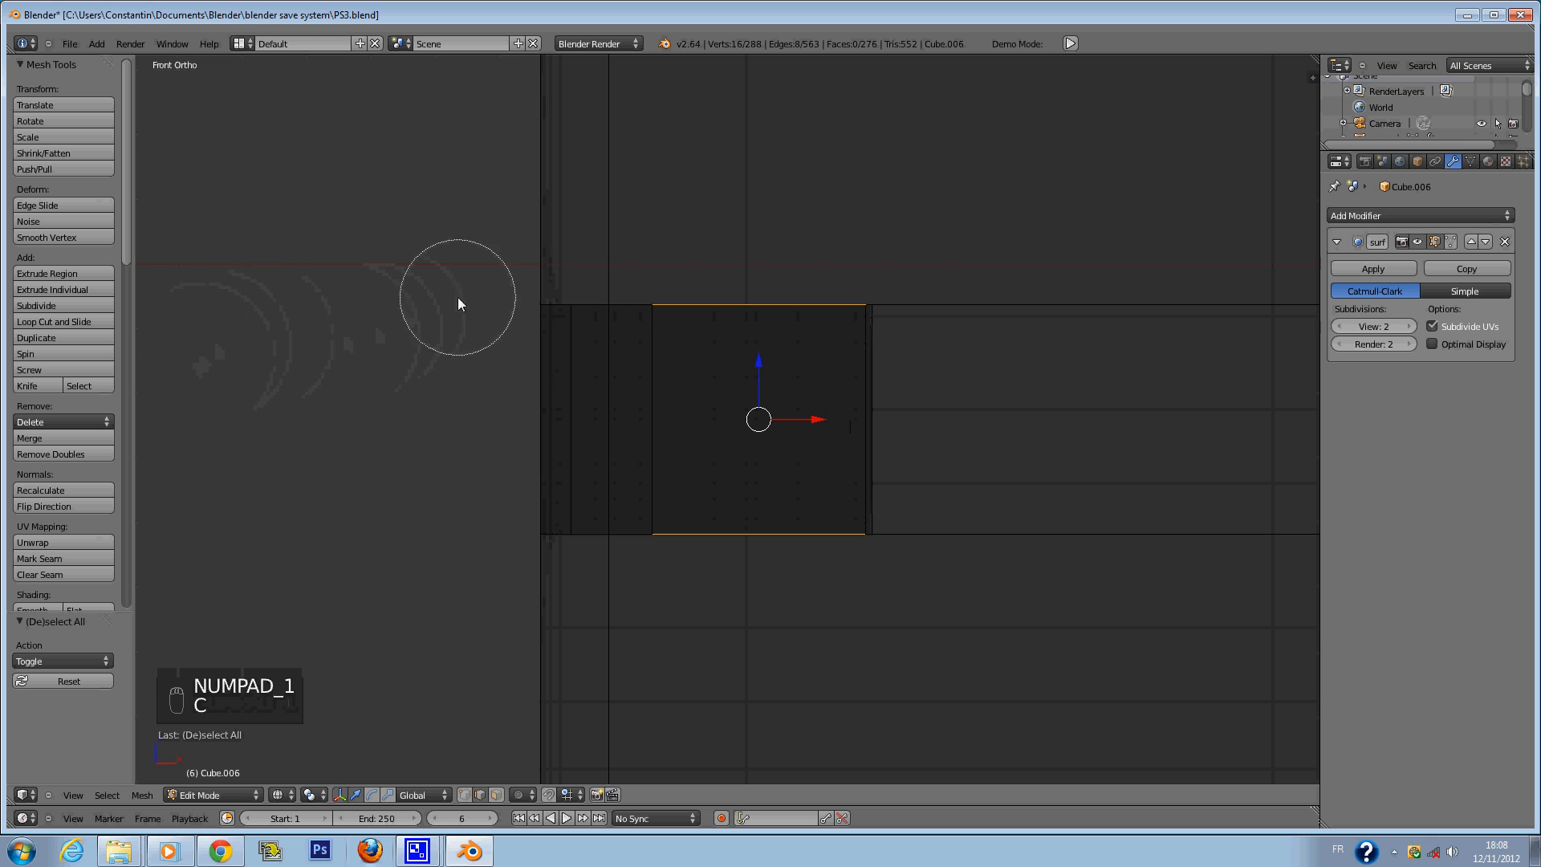
{"action": "left_click_drag", "start_coordinate": [616, 305], "coordinate": [629, 543]}
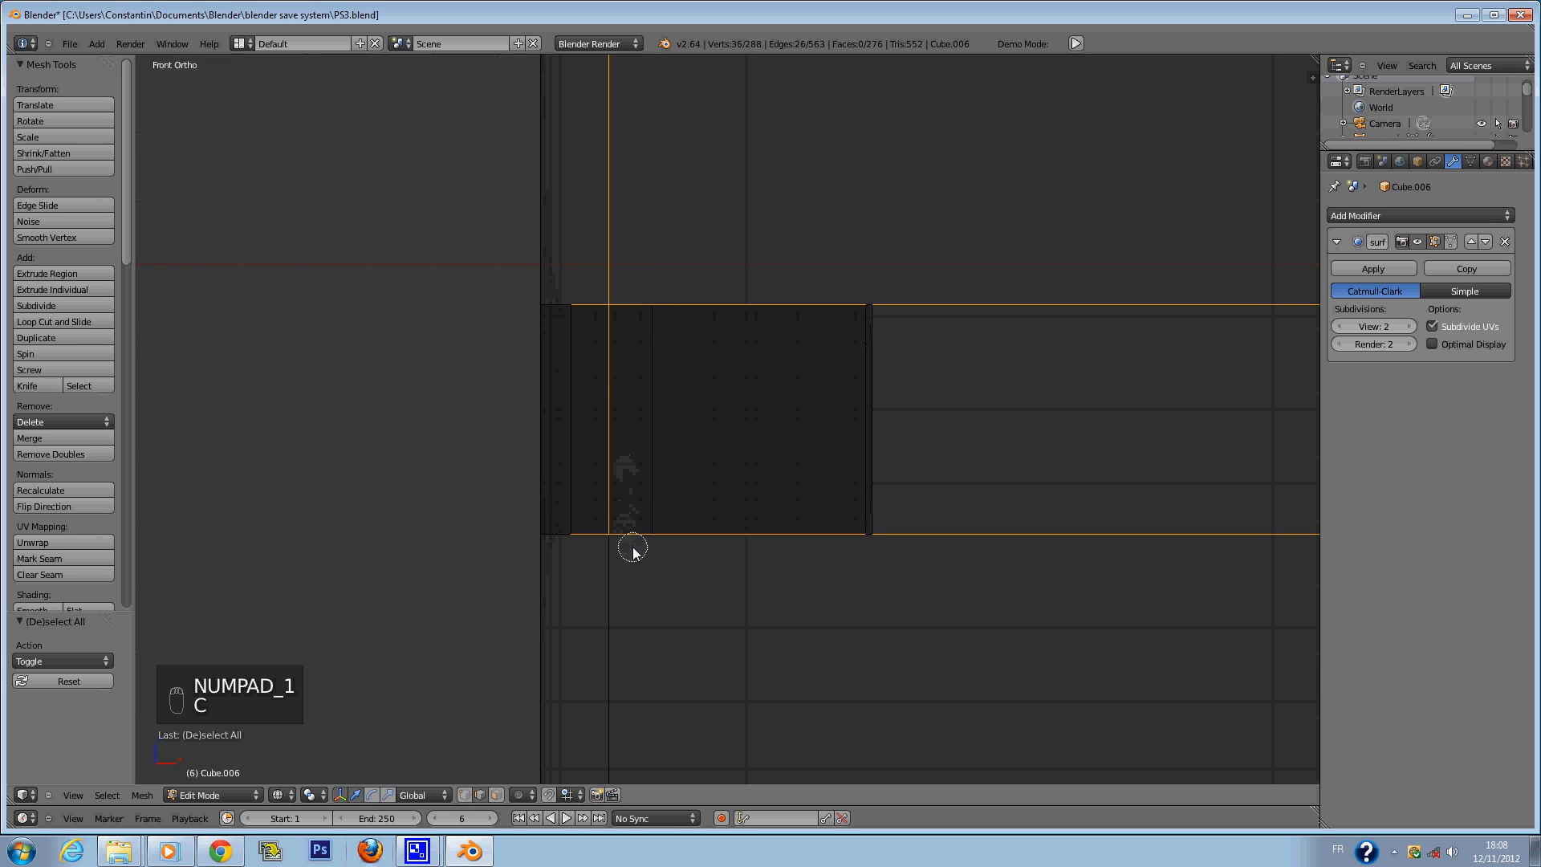
{"action": "mouse_move", "coordinate": [552, 325]}
{"action": "left_mouse_down"}
{"action": "mouse_move", "coordinate": [557, 306]}
{"action": "mouse_move", "coordinate": [562, 534]}
{"action": "left_mouse_up"}
Try creasing the selected edges, then undo it and bring their mean crease back to 0.
{"action": "key", "text": "n"}
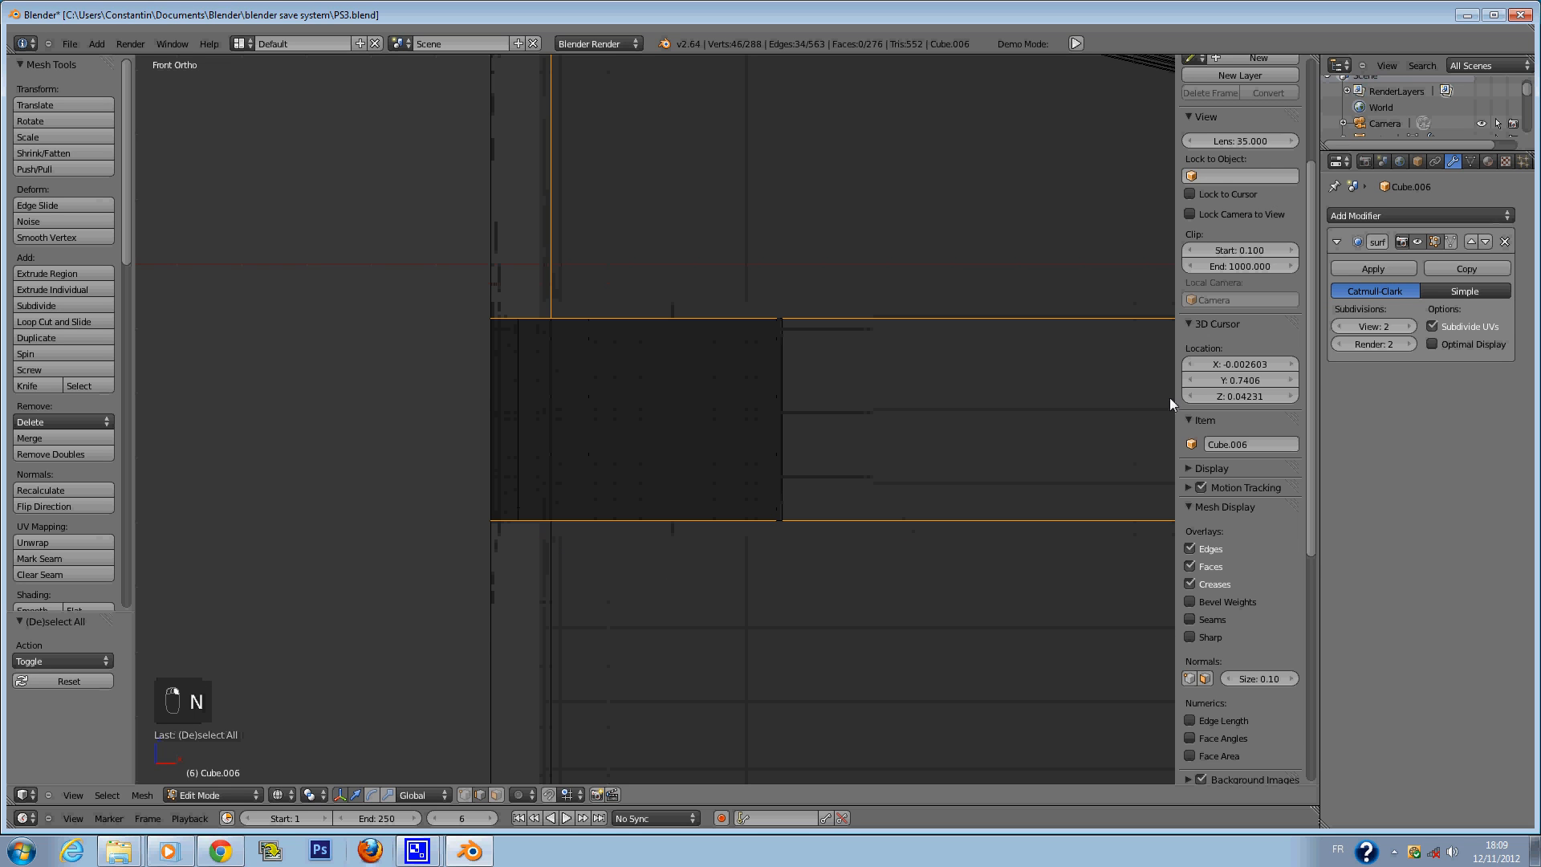
{"action": "left_click_drag", "start_coordinate": [1255, 175], "coordinate": [1357, 175]}
{"action": "middle_click_drag", "start_coordinate": [1036, 265], "coordinate": [981, 361]}
{"action": "key", "text": "ctrl+z"}
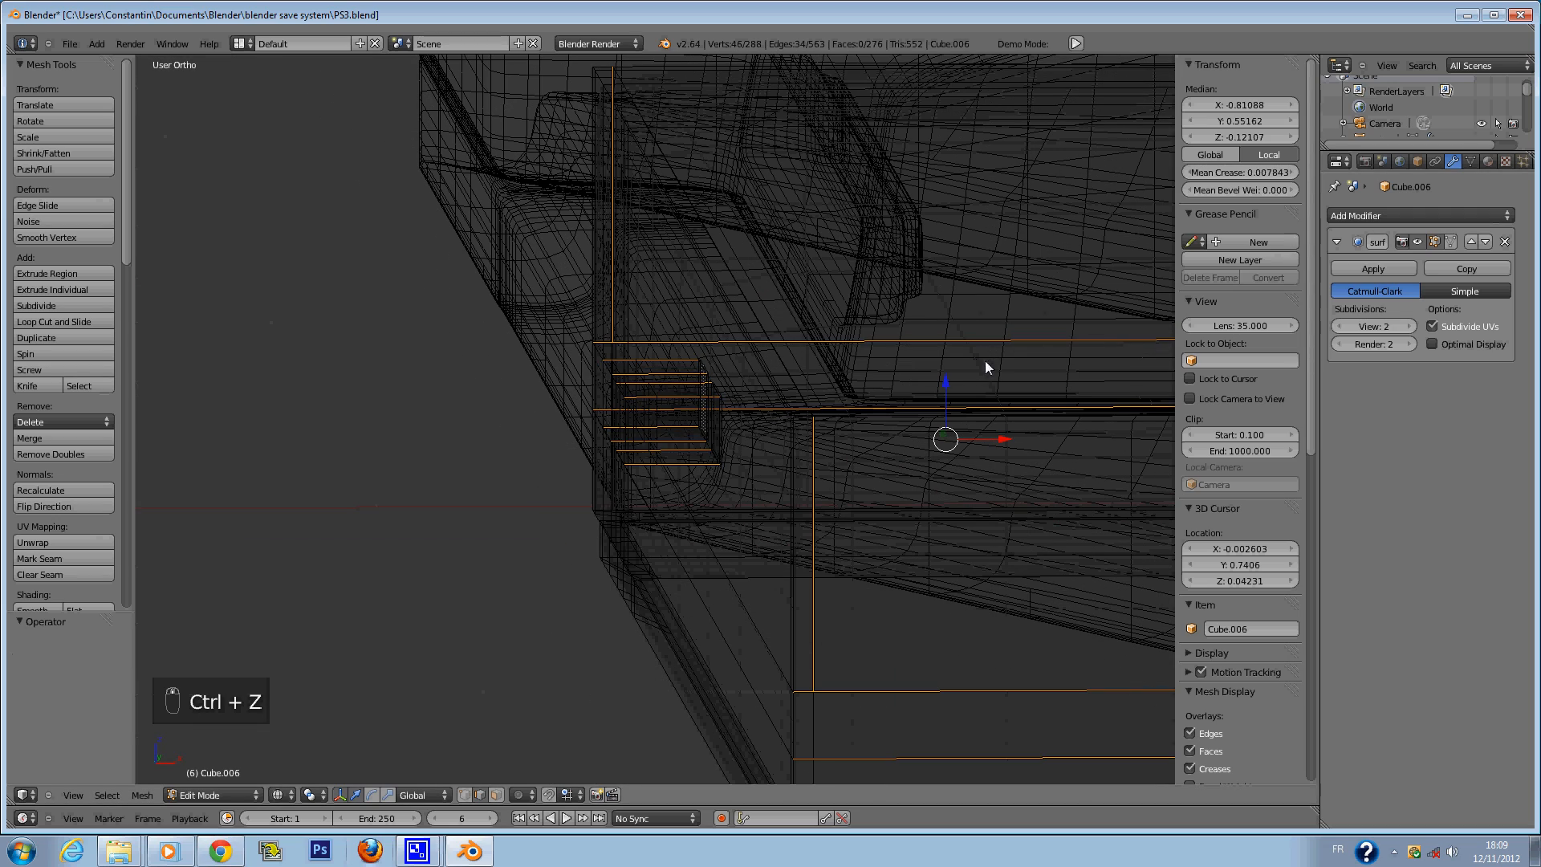
{"action": "left_click_drag", "start_coordinate": [1246, 175], "coordinate": [1049, 180]}
Deselect the edges outside the two recesses, keeping only the lengthwise edges of the ports selected.
{"action": "mouse_move", "coordinate": [1048, 180]}
{"action": "middle_mouse_down"}
{"action": "mouse_move", "coordinate": [907, 350]}
{"action": "mouse_move", "coordinate": [874, 336]}
{"action": "mouse_move", "coordinate": [754, 582]}
{"action": "middle_mouse_up"}
{"action": "key", "text": "z"}
{"action": "key", "text": "z"}
{"action": "key", "text": "c"}
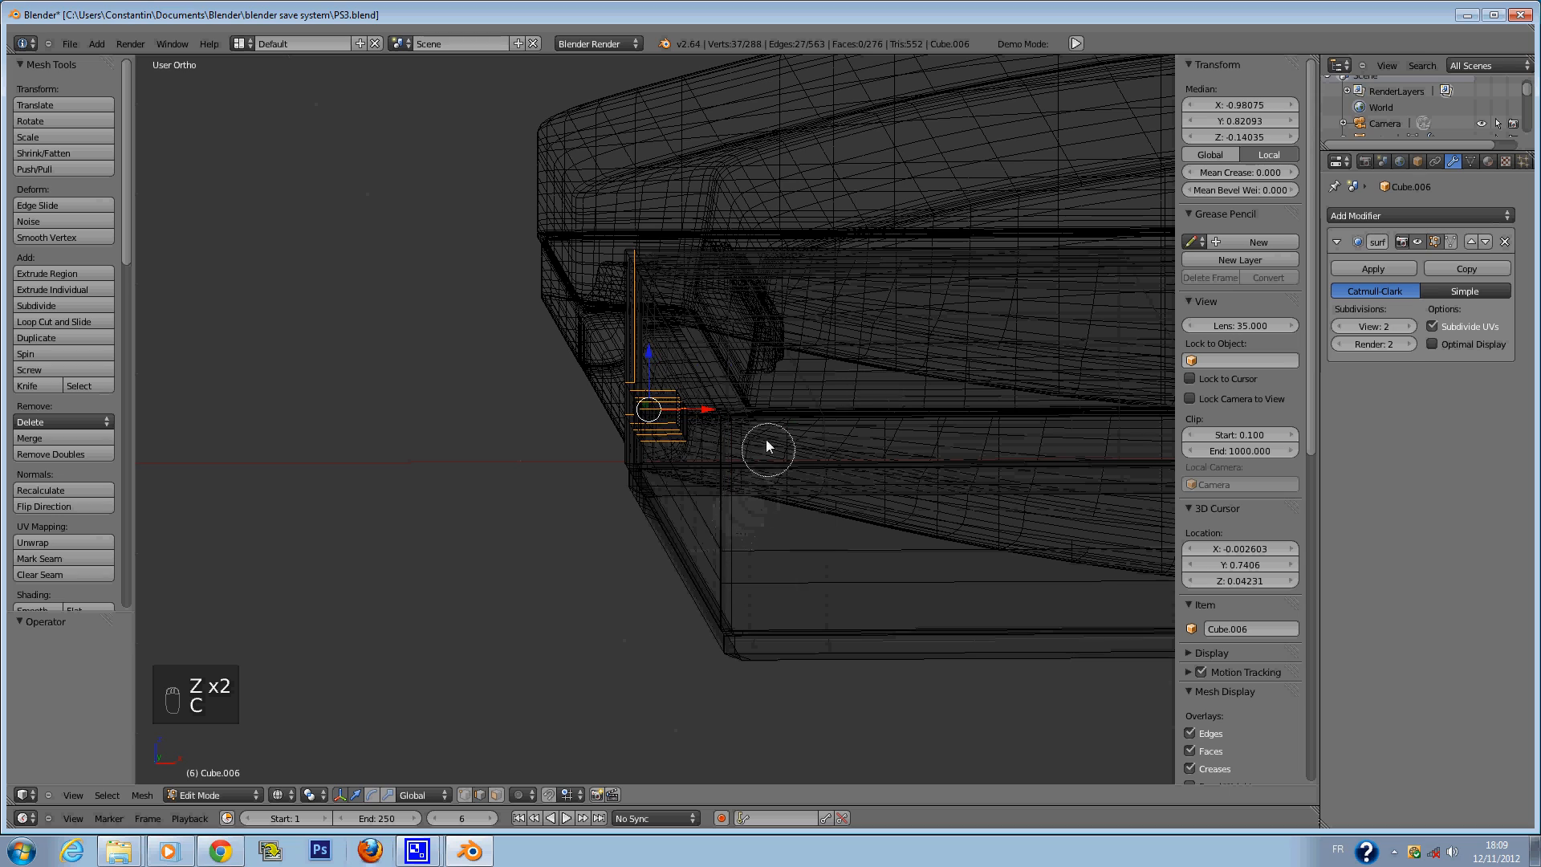
{"action": "mouse_move", "coordinate": [768, 444]}
{"action": "middle_mouse_down"}
{"action": "mouse_move", "coordinate": [637, 289]}
{"action": "mouse_move", "coordinate": [654, 369]}
{"action": "mouse_move", "coordinate": [755, 373]}
{"action": "mouse_move", "coordinate": [457, 404]}
{"action": "middle_mouse_up"}
{"action": "right_click", "coordinate": [636, 289]}
{"action": "key", "text": "c"}
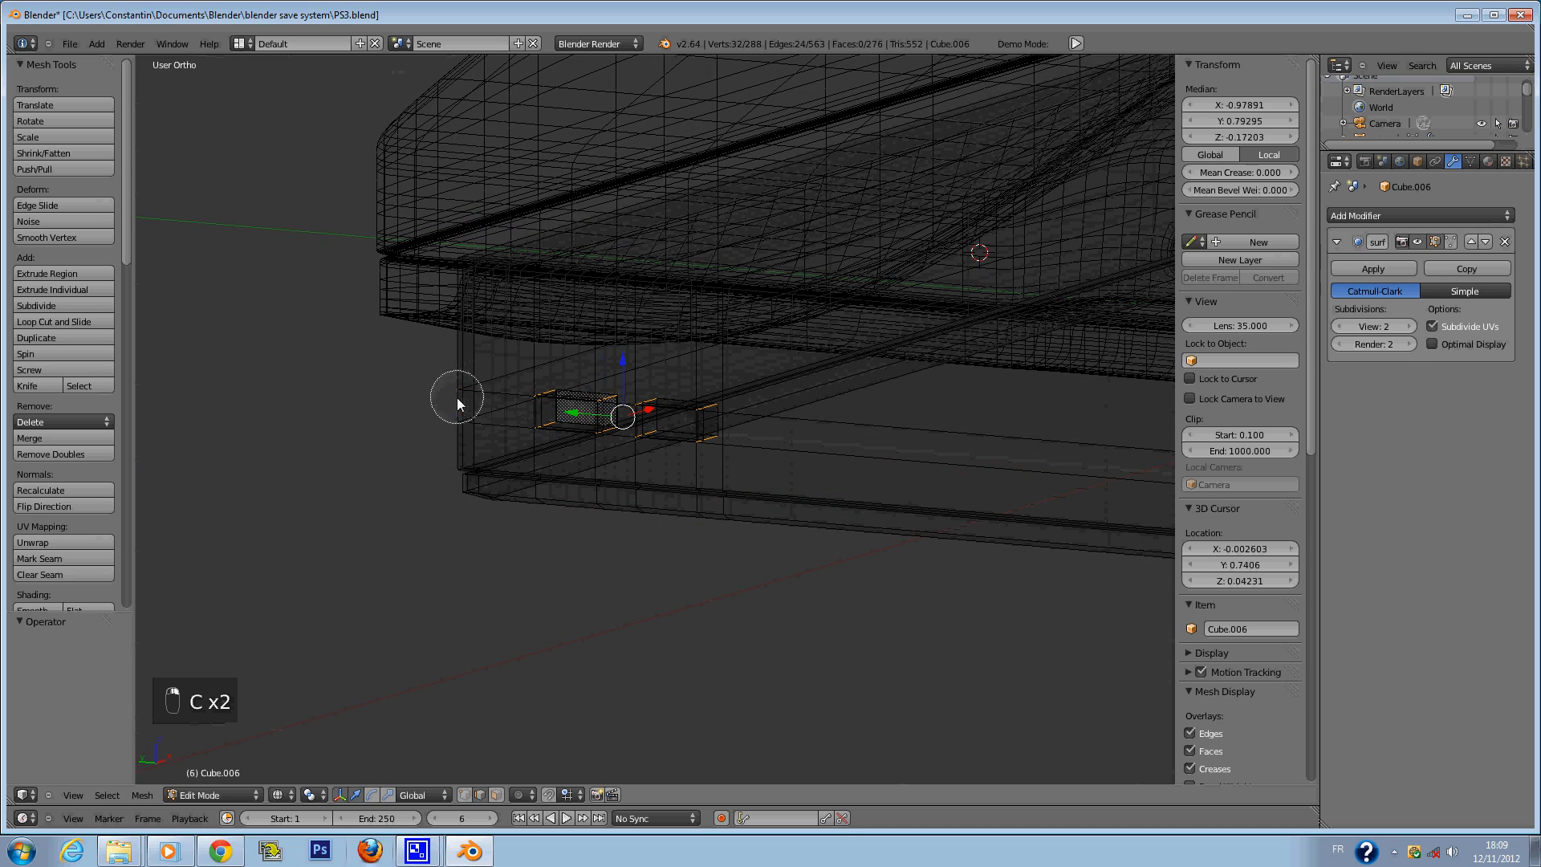
Raise the mean crease of the lengthwise recess edges to 0.992 and save the file.
{"action": "key", "text": "KP_1"}
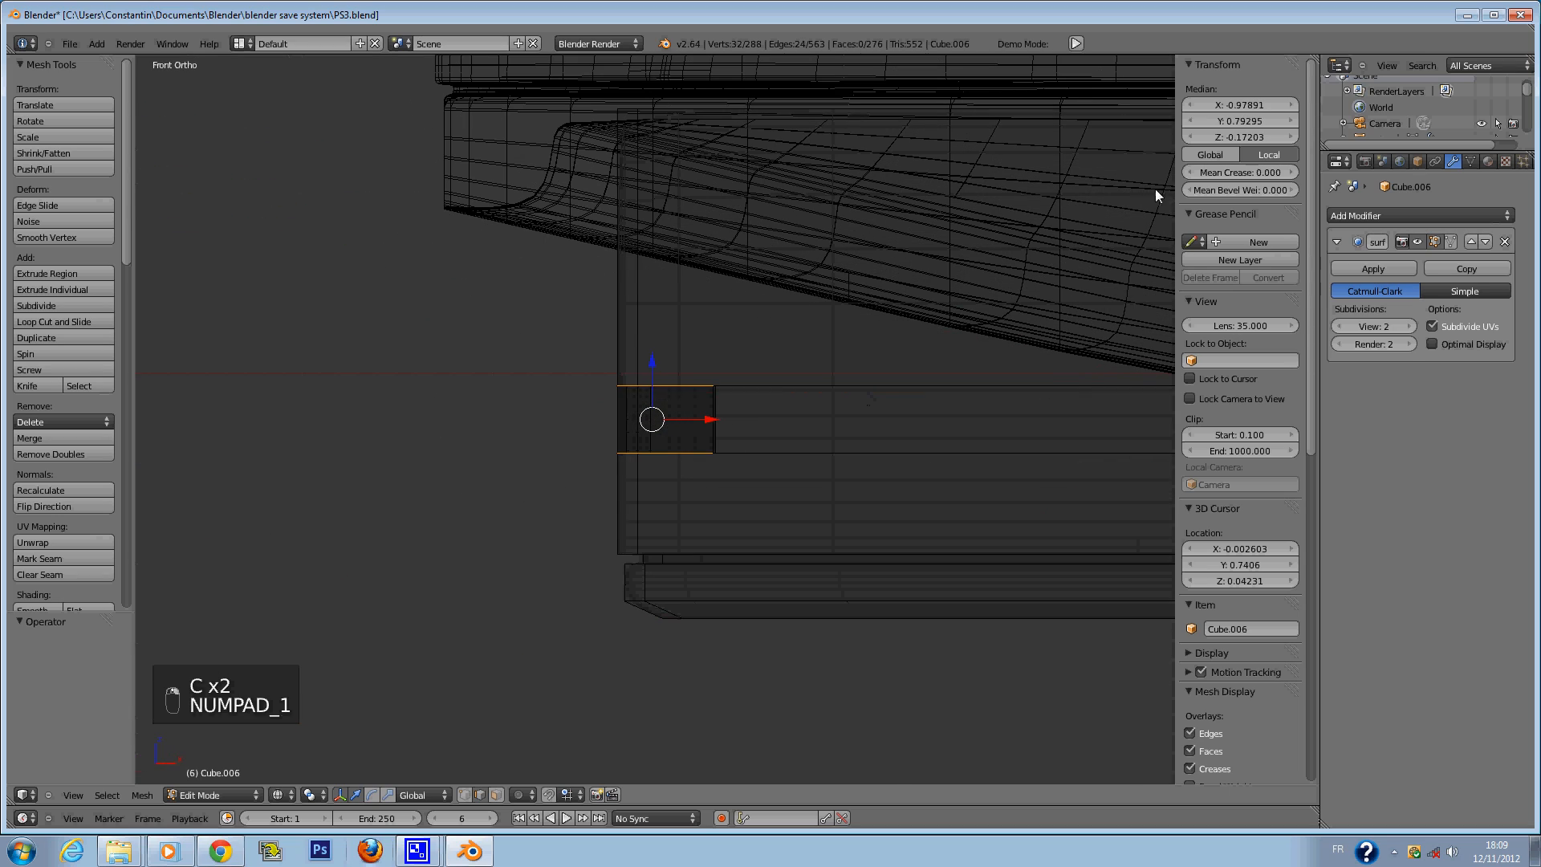
{"action": "left_click_drag", "start_coordinate": [1258, 167], "coordinate": [1433, 171]}
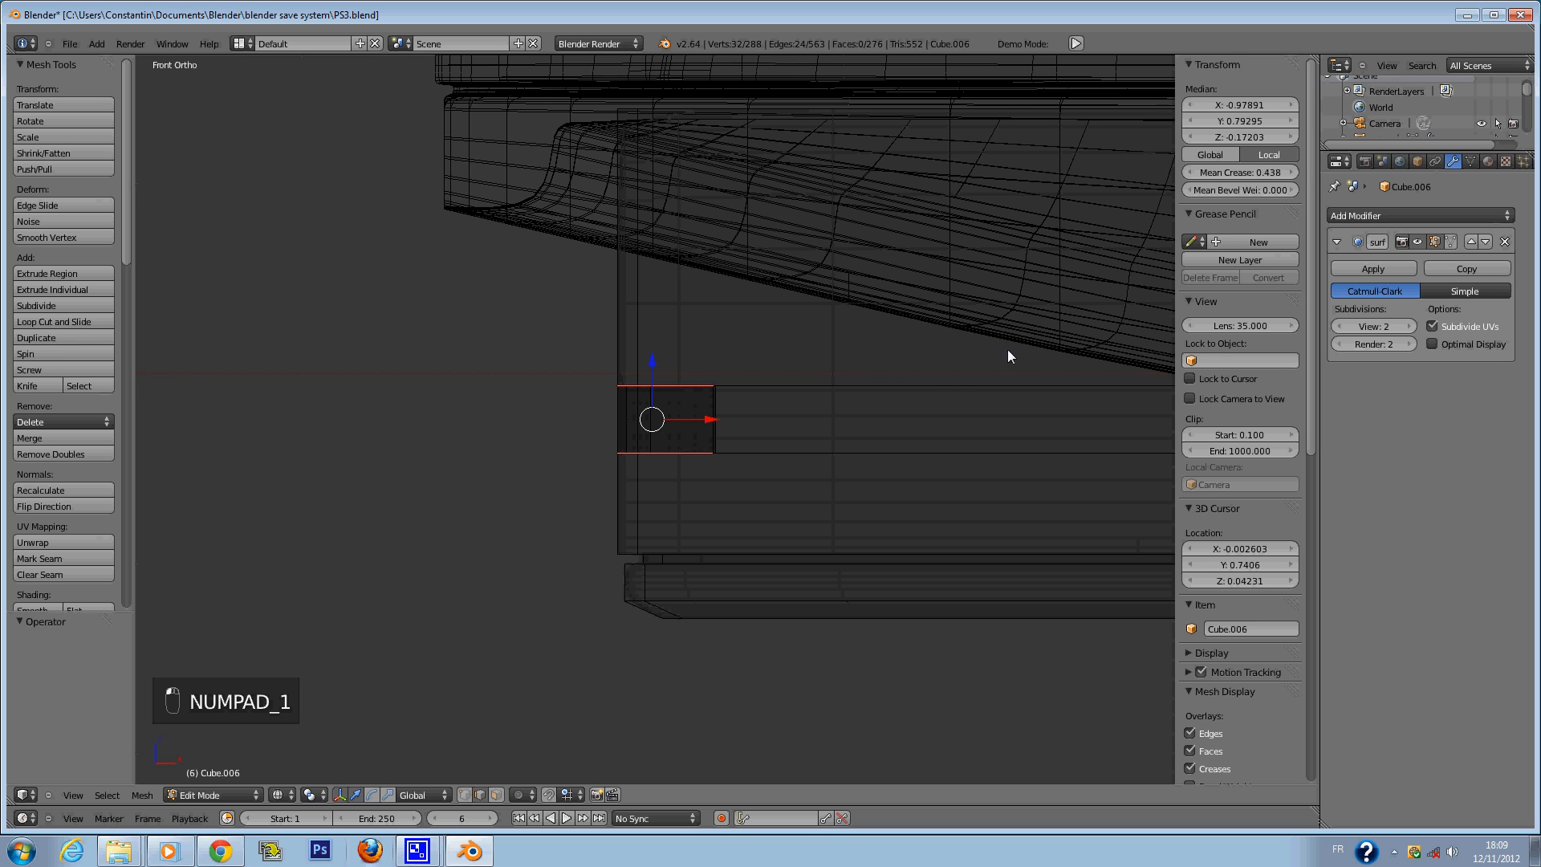
{"action": "scroll", "coordinate": [883, 406], "scroll_direction": "up", "scroll_amount": 6}
{"action": "left_click_drag", "start_coordinate": [1270, 172], "coordinate": [1476, 195]}
{"action": "key", "text": "z"}
{"action": "mouse_move", "coordinate": [575, 433]}
{"action": "middle_mouse_down"}
{"action": "mouse_move", "coordinate": [691, 437]}
{"action": "mouse_move", "coordinate": [742, 459]}
{"action": "middle_mouse_up"}
{"action": "key", "text": "Tab"}
{"action": "key", "text": "ctrl+s"}
Try a viewport subdivision level of 3 on the base, then set it back to 2.
{"action": "scroll", "coordinate": [767, 422], "scroll_direction": "down", "scroll_amount": 4}
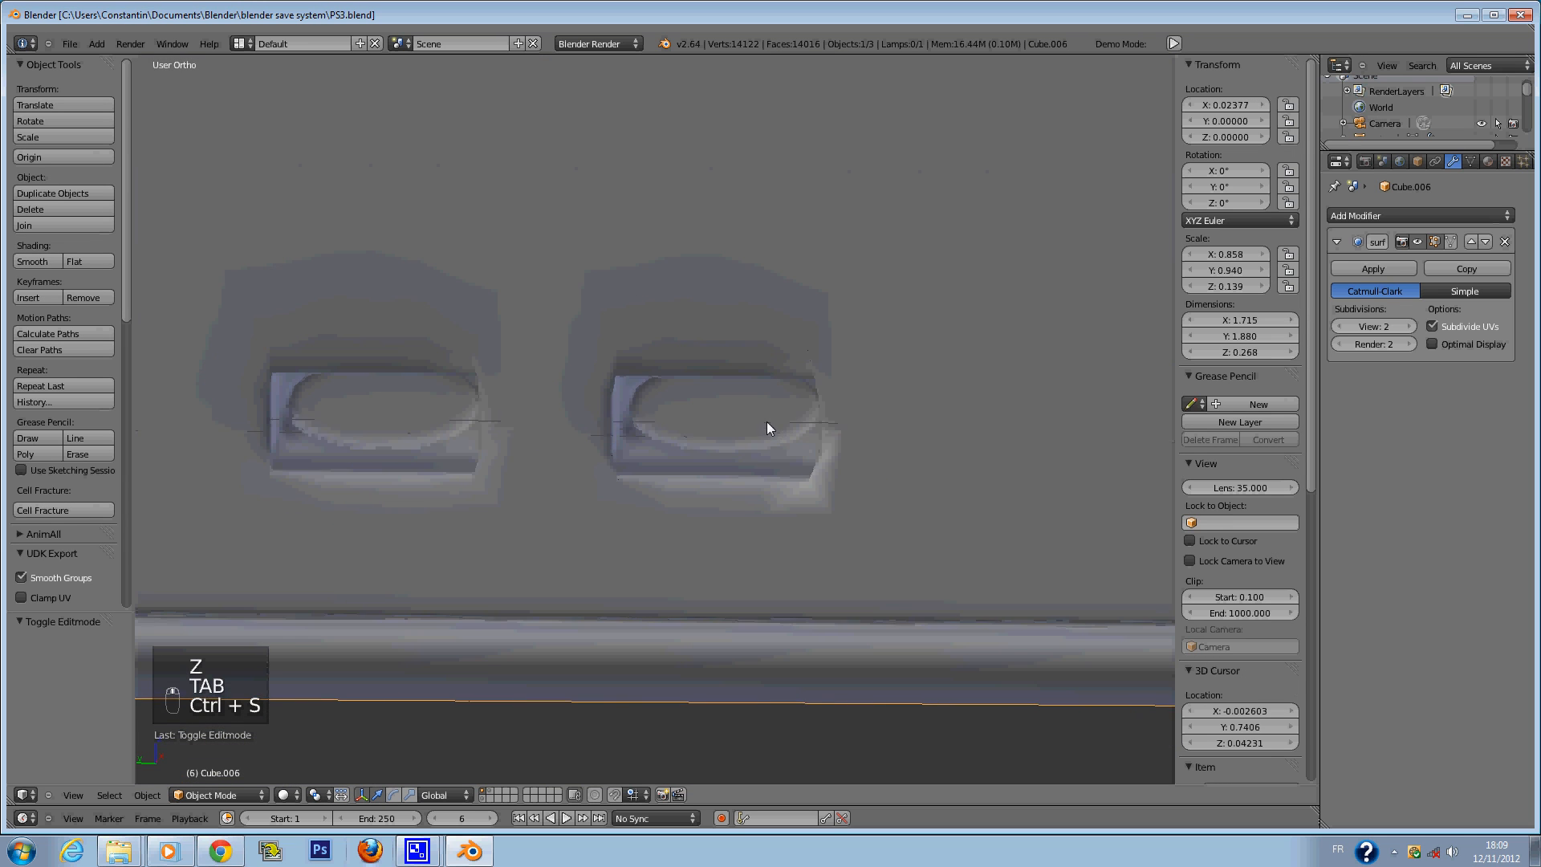
{"action": "scroll", "coordinate": [722, 417], "scroll_direction": "up", "scroll_amount": 2}
{"action": "left_click", "coordinate": [1411, 326]}
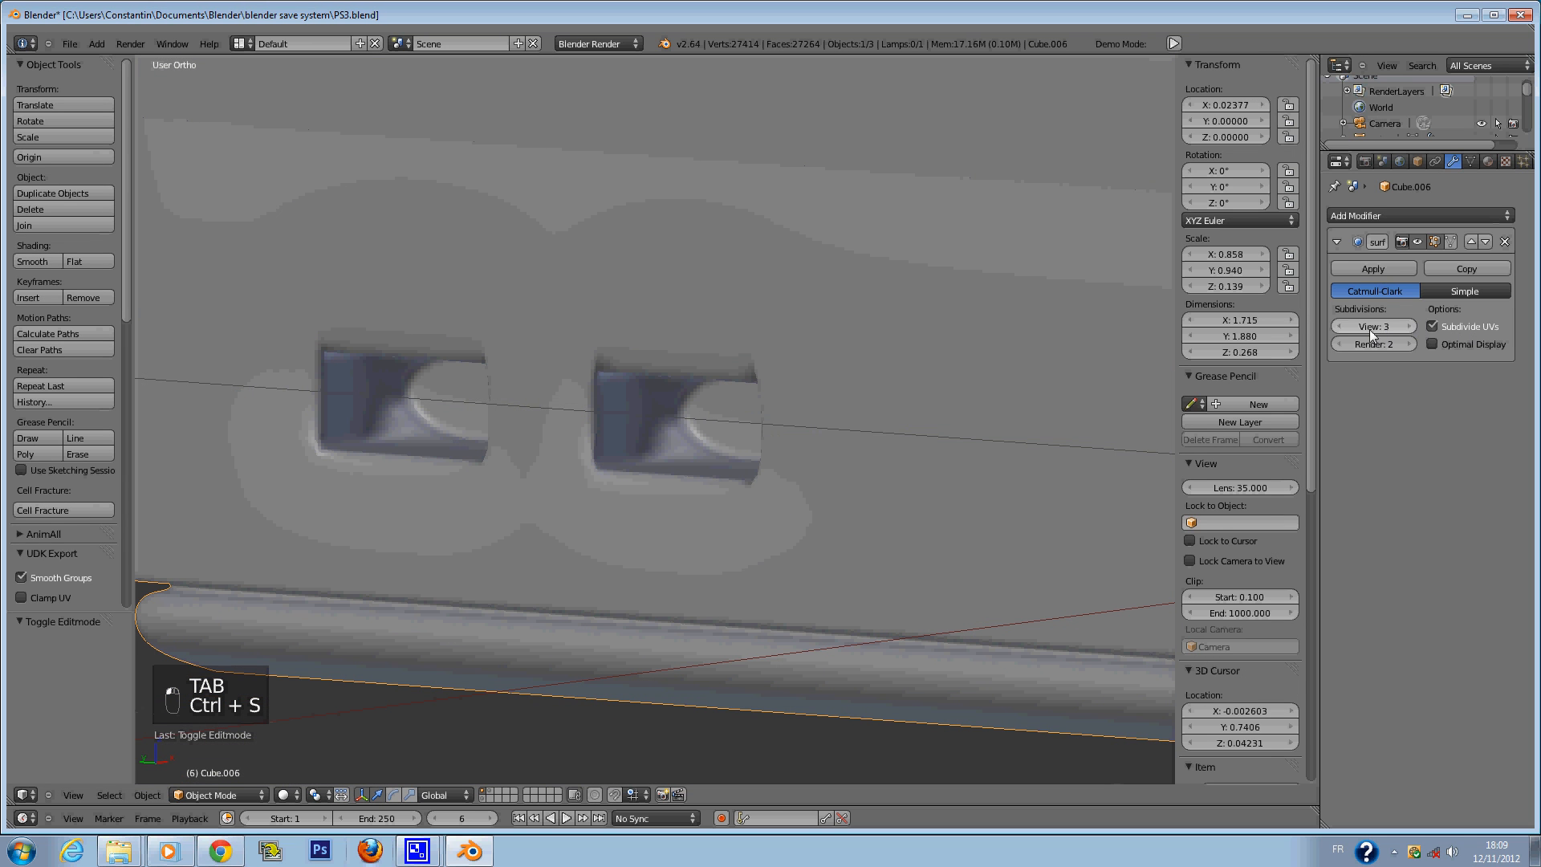
{"action": "middle_click_drag", "start_coordinate": [770, 437], "coordinate": [835, 415]}
{"action": "left_click", "coordinate": [1339, 326]}
Add the vertical edges at the back of both recesses to the selection and set the mean crease to 1.000.
{"action": "key", "text": "z"}
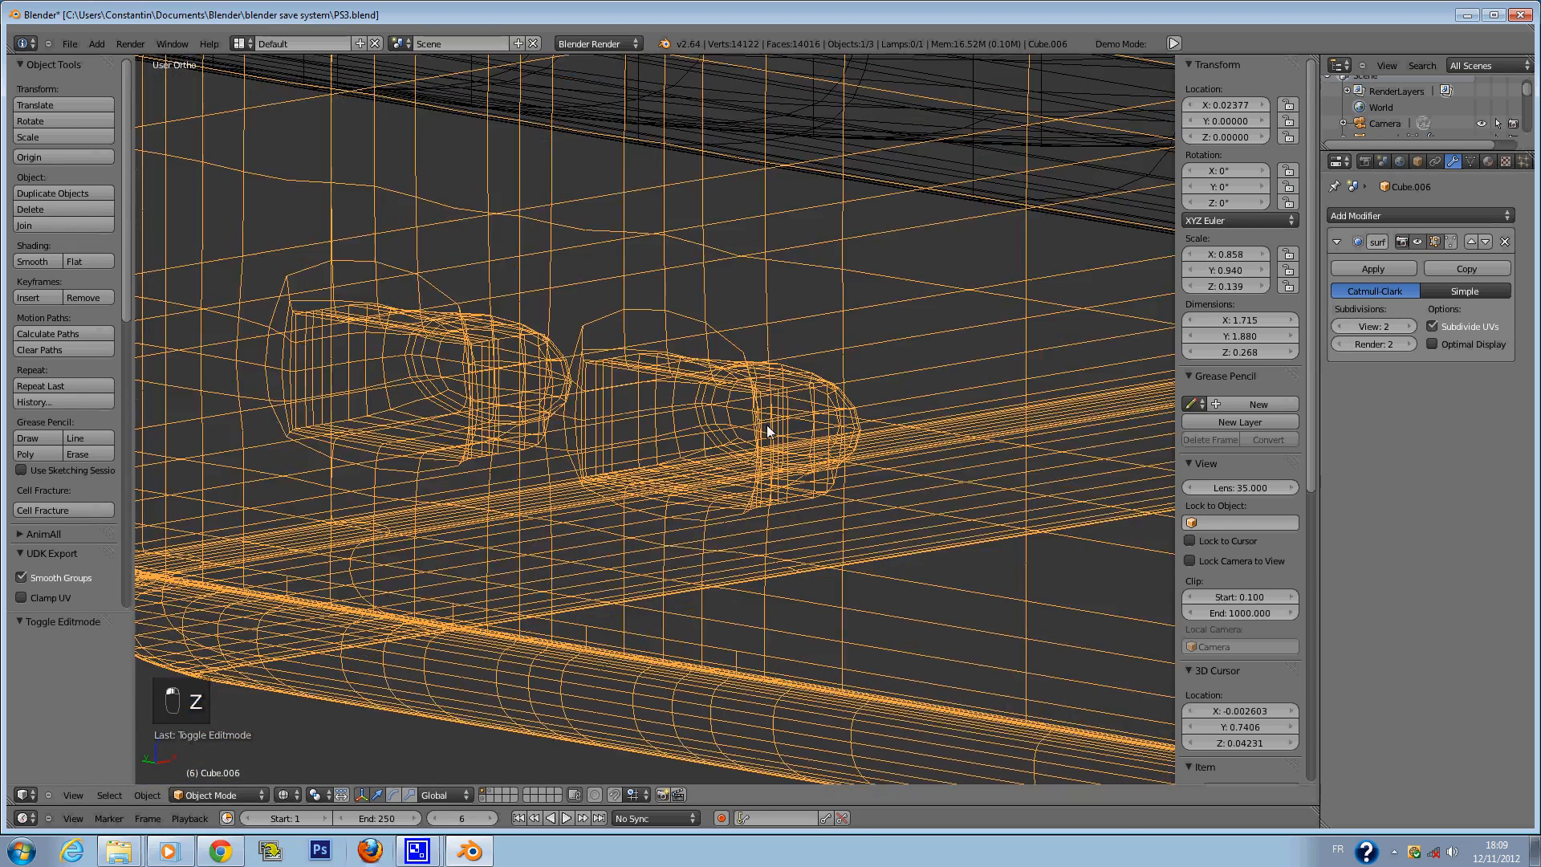
{"action": "key", "text": "Tab"}
{"action": "key", "text": "KP_1"}
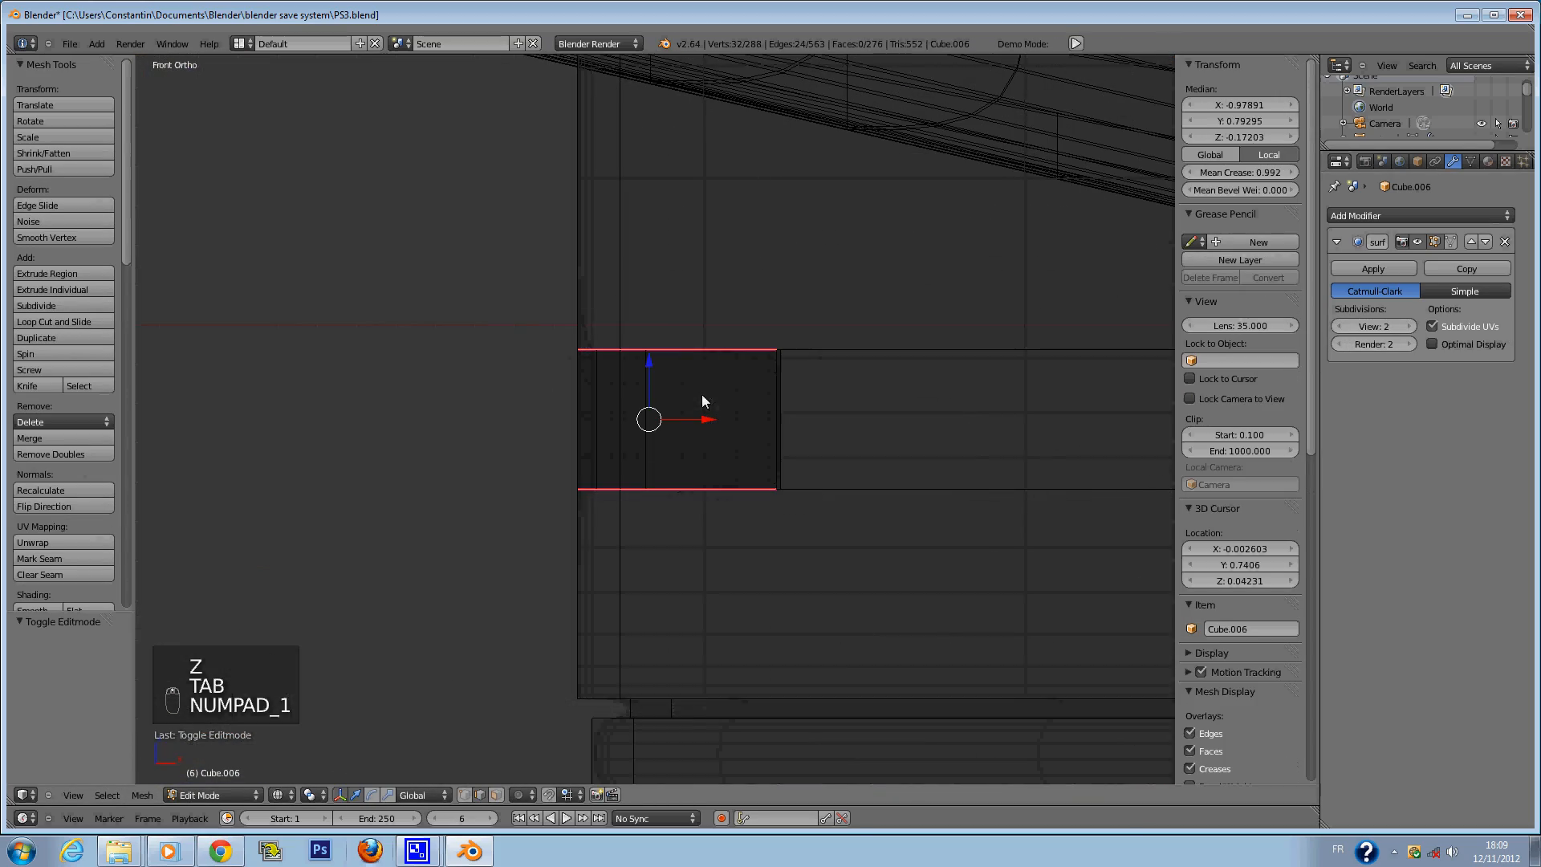
{"action": "key", "text": "c"}
{"action": "left_click_drag", "start_coordinate": [745, 456], "coordinate": [774, 419]}
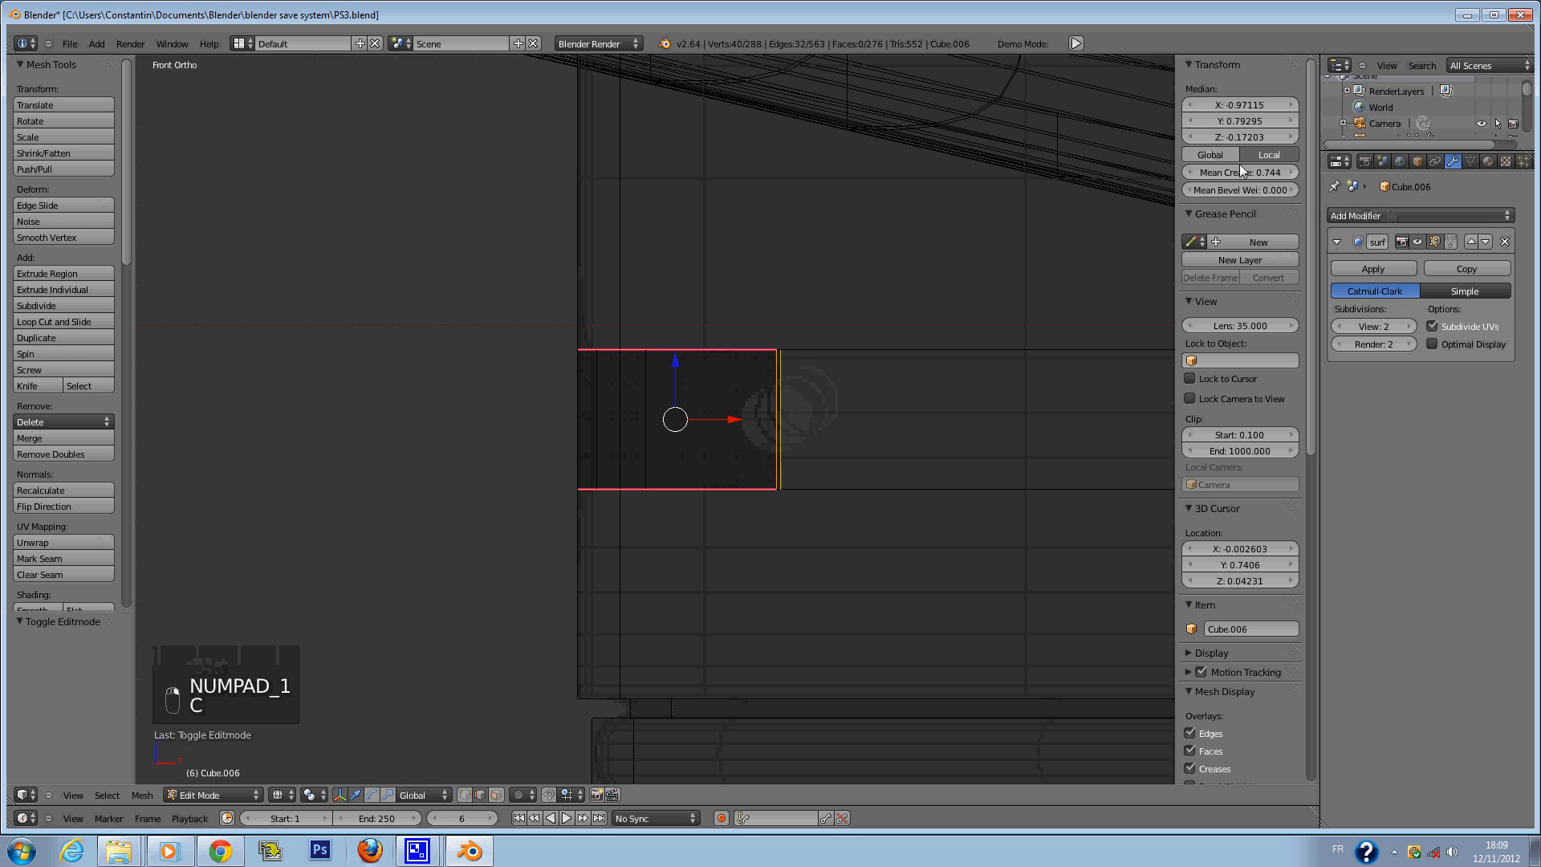
{"action": "scroll", "coordinate": [917, 294], "scroll_direction": "up", "scroll_amount": 3}
Add the remaining edges around the recesses' back ends, exclude those outside the ports, and raise the selection's mean crease.
{"action": "key", "text": "c"}
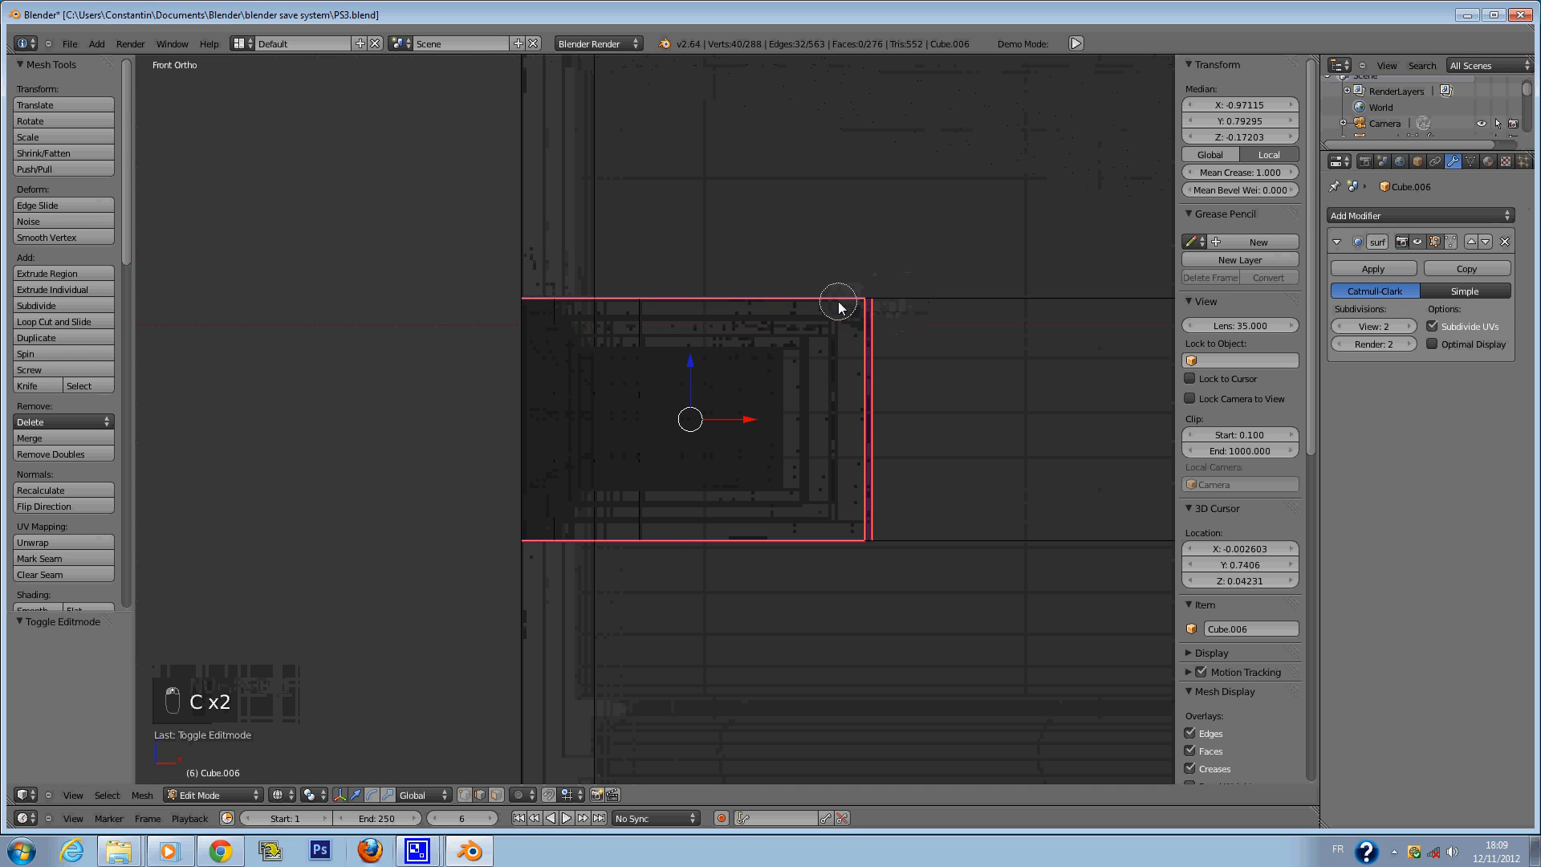
{"action": "mouse_move", "coordinate": [857, 302]}
{"action": "left_mouse_down"}
{"action": "mouse_move", "coordinate": [846, 527]}
{"action": "mouse_move", "coordinate": [1036, 551]}
{"action": "left_mouse_up"}
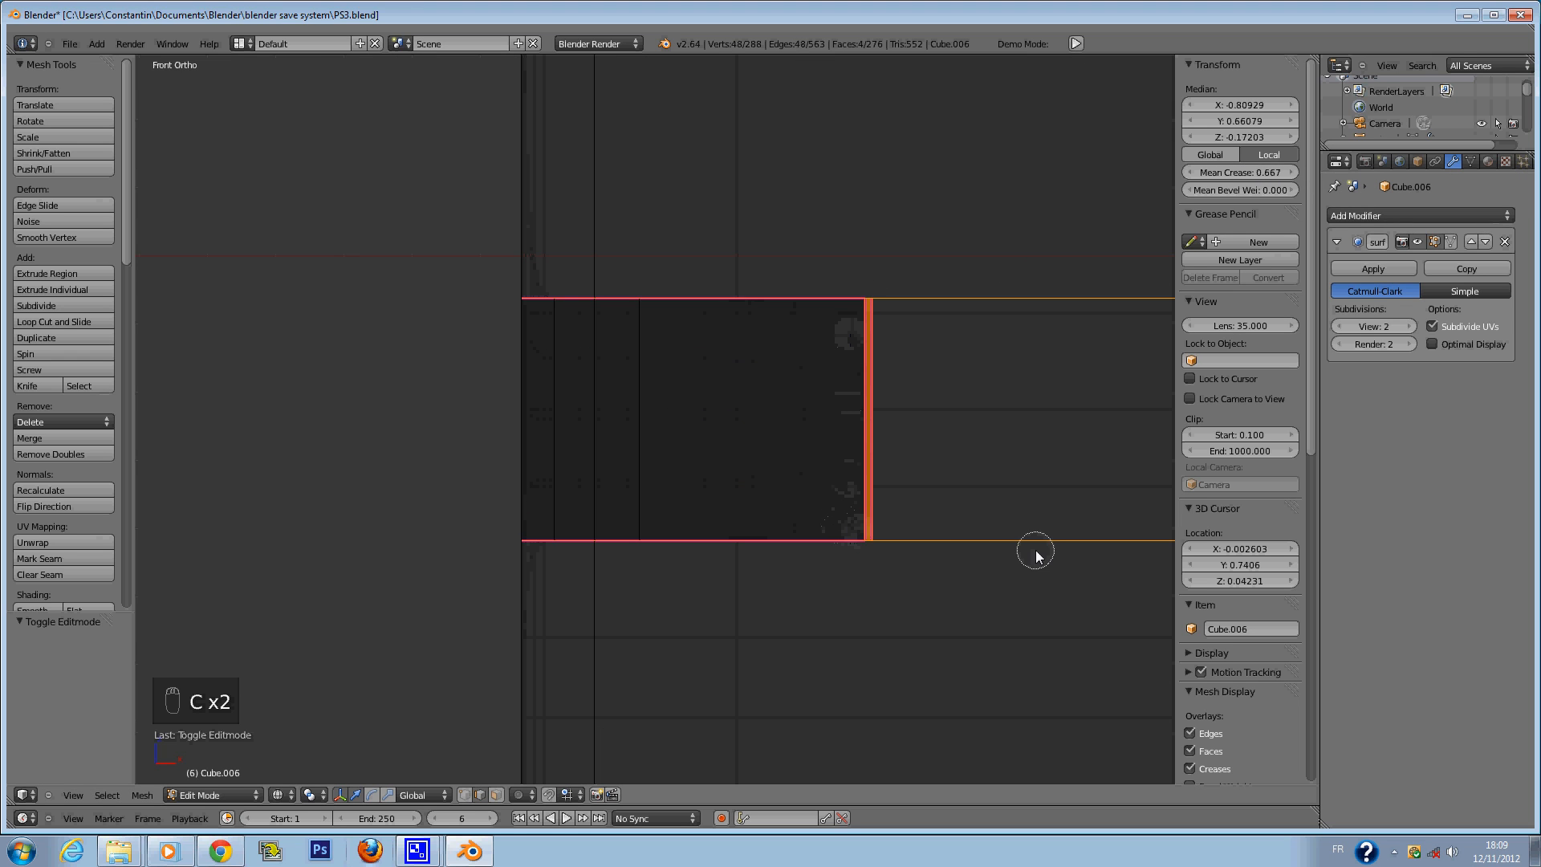
{"action": "middle_click", "coordinate": [1032, 319]}
{"action": "right_click", "coordinate": [1033, 319]}
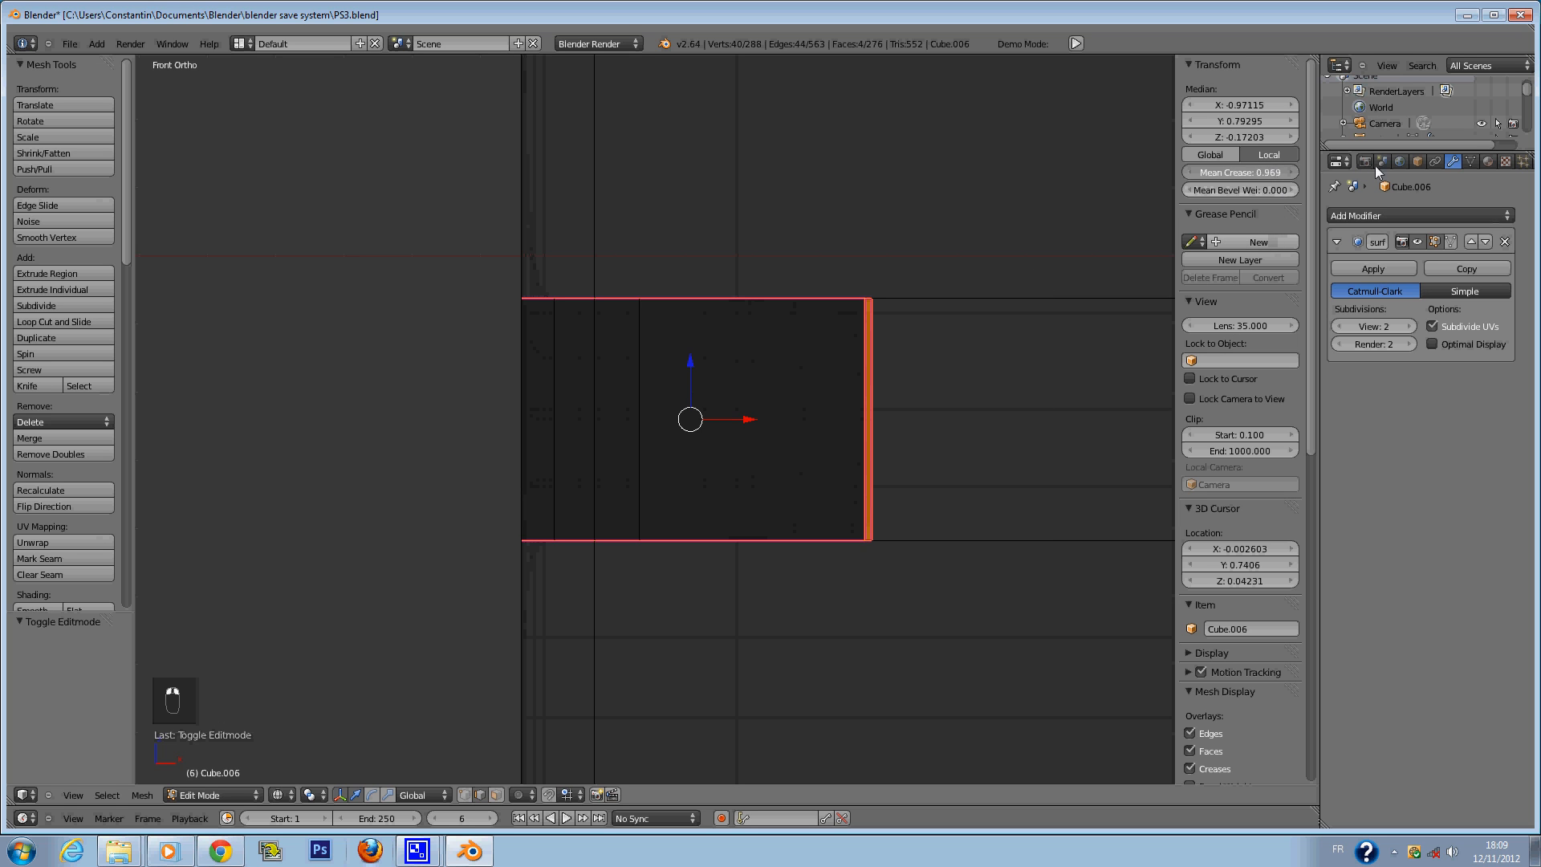
{"action": "scroll", "coordinate": [843, 286], "scroll_direction": "down", "scroll_amount": 2}
{"action": "scroll", "coordinate": [843, 286], "scroll_direction": "up", "scroll_amount": 2}
Return the base to solid shading, clear the edge selection, leave mesh editing and save the file.
{"action": "key", "text": "z"}
{"action": "mouse_move", "coordinate": [692, 345]}
{"action": "middle_mouse_down"}
{"action": "mouse_move", "coordinate": [737, 363]}
{"action": "mouse_move", "coordinate": [822, 354]}
{"action": "mouse_move", "coordinate": [764, 476]}
{"action": "mouse_move", "coordinate": [820, 475]}
{"action": "middle_mouse_up"}
{"action": "key", "text": "Tab"}
{"action": "key", "text": "ctrl+s"}
{"action": "key", "text": "Tab"}
{"action": "key", "text": "a"}
{"action": "key", "text": "a"}
{"action": "key", "text": "ctrl+s"}
{"action": "left_click", "coordinate": [740, 465]}
{"action": "key", "text": "Tab"}
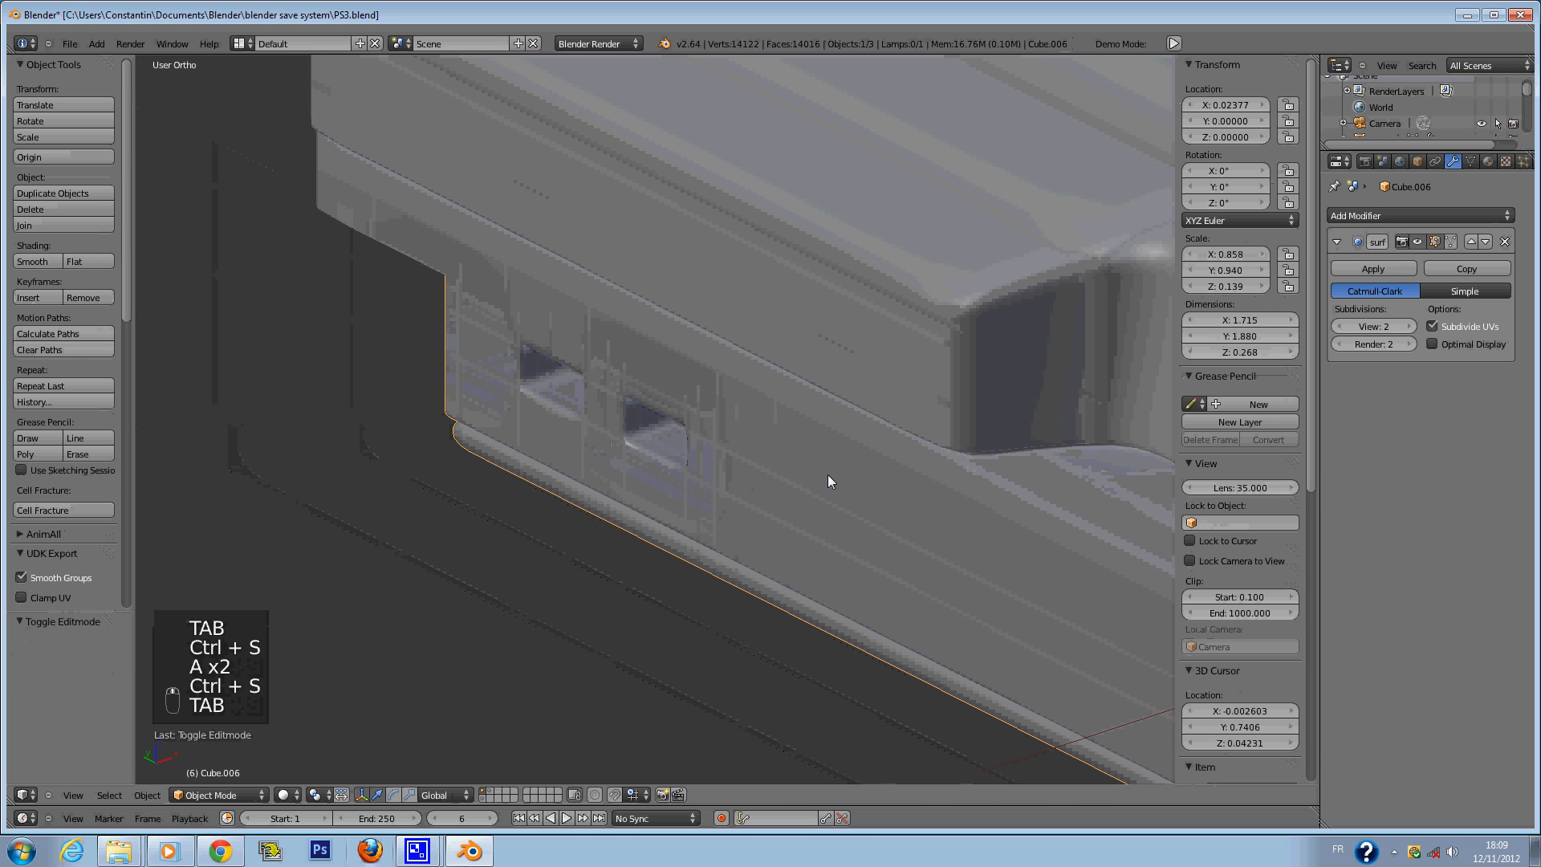
{"action": "key", "text": "ctrl+s"}
Select the upper console body and examine its overhanging lower edge and mesh from the back, right and front.
{"action": "key", "text": "ctrl+KP_1"}
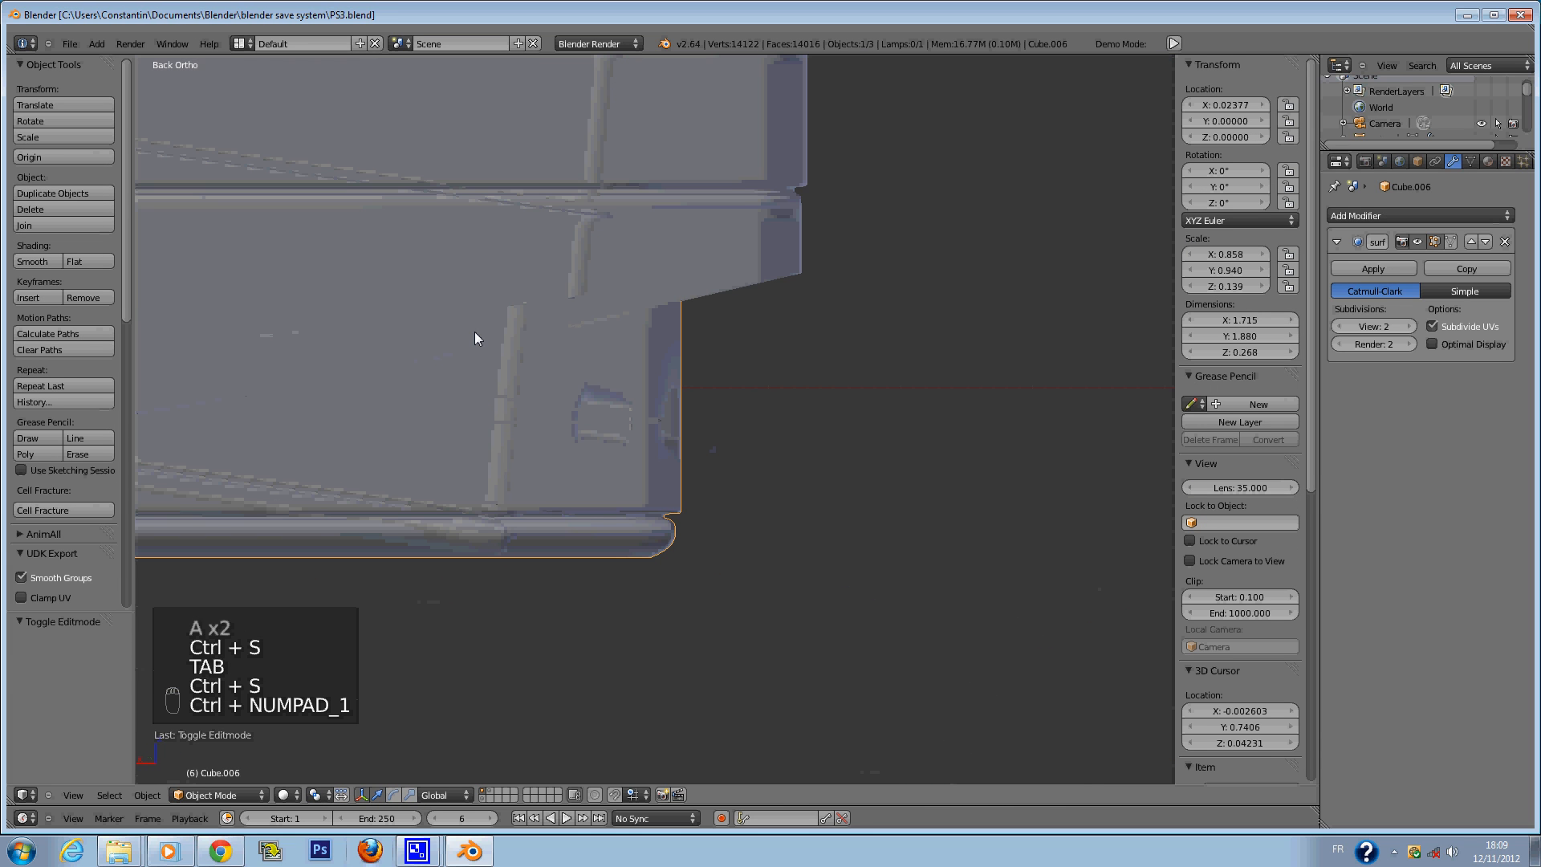
{"action": "key", "text": "KP_3"}
{"action": "scroll", "coordinate": [1036, 281], "scroll_direction": "down", "scroll_amount": 2}
{"action": "right_click", "coordinate": [870, 382]}
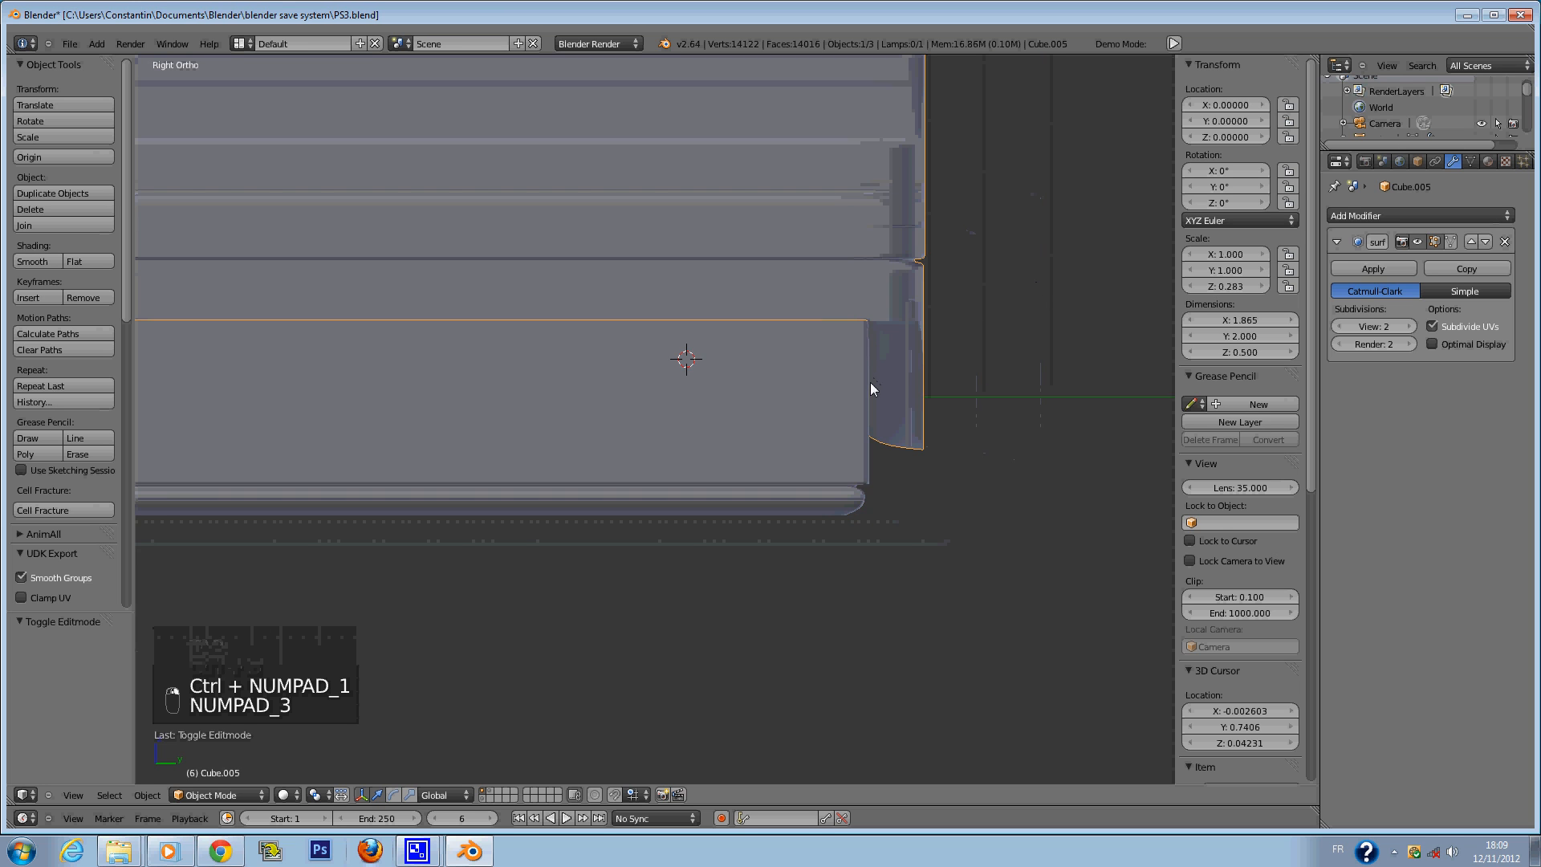
{"action": "middle_click_drag", "start_coordinate": [908, 371], "coordinate": [474, 345]}
{"action": "key", "text": "Tab"}
{"action": "key", "text": "z"}
{"action": "key", "text": "z"}
{"action": "key", "text": "KP_1"}
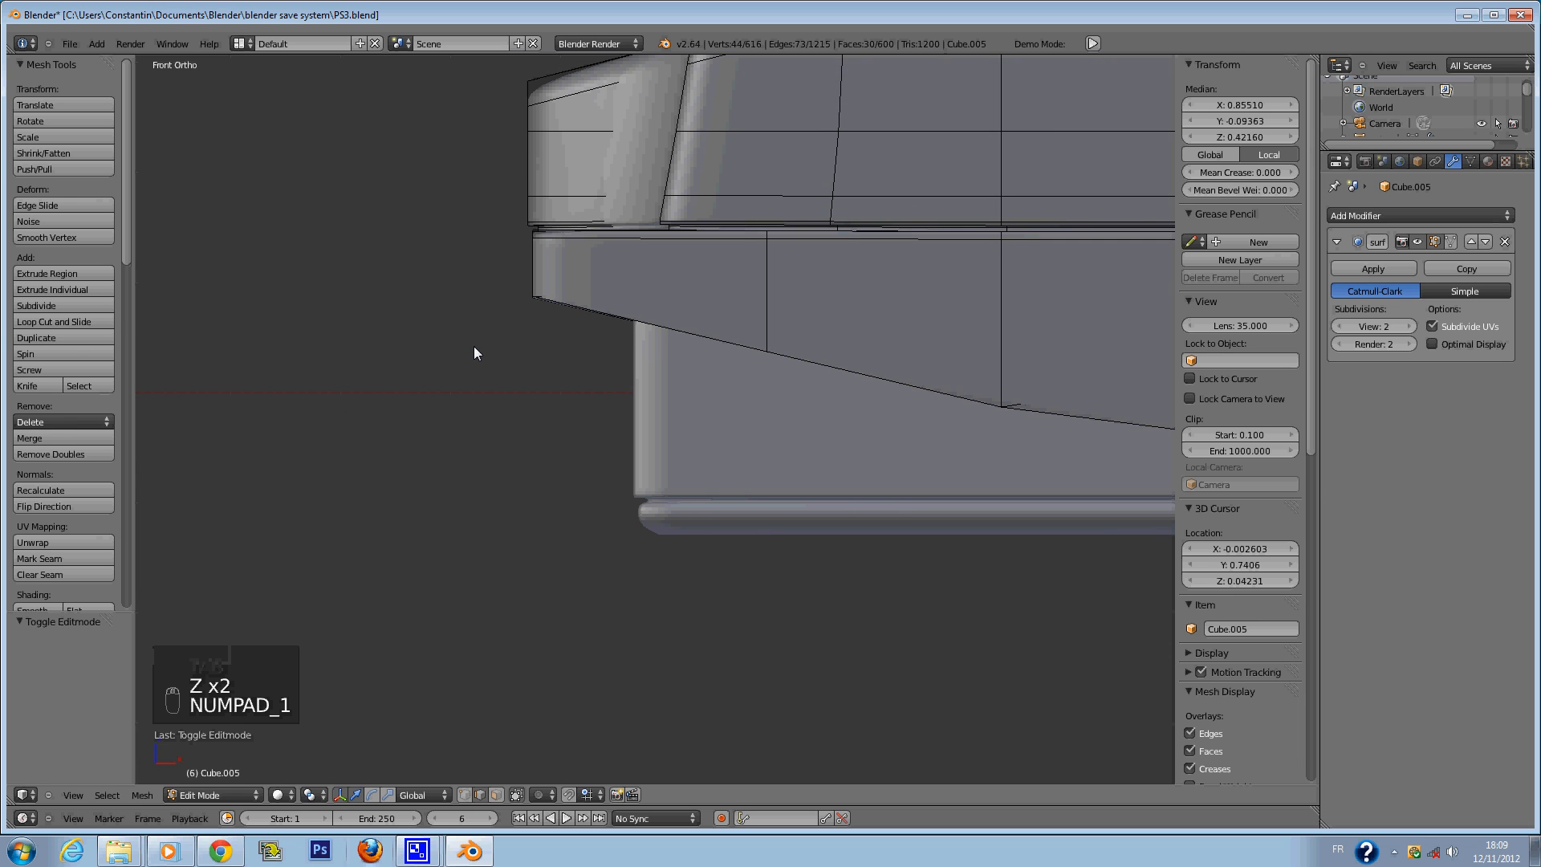
{"action": "key", "text": "Tab"}
Save the file and examine the console's side around the two ports and the rear overhang.
{"action": "middle_click_drag", "start_coordinate": [628, 86], "coordinate": [768, 248]}
{"action": "scroll", "coordinate": [903, 329], "scroll_direction": "down", "scroll_amount": 3}
{"action": "scroll", "coordinate": [815, 384], "scroll_direction": "up", "scroll_amount": 2}
{"action": "scroll", "coordinate": [794, 361], "scroll_direction": "up", "scroll_amount": 2}
{"action": "key", "text": "ctrl+s"}
{"action": "middle_click_drag", "start_coordinate": [635, 340], "coordinate": [259, 430]}
{"action": "key", "text": "Tab"}
{"action": "key", "text": "Tab"}
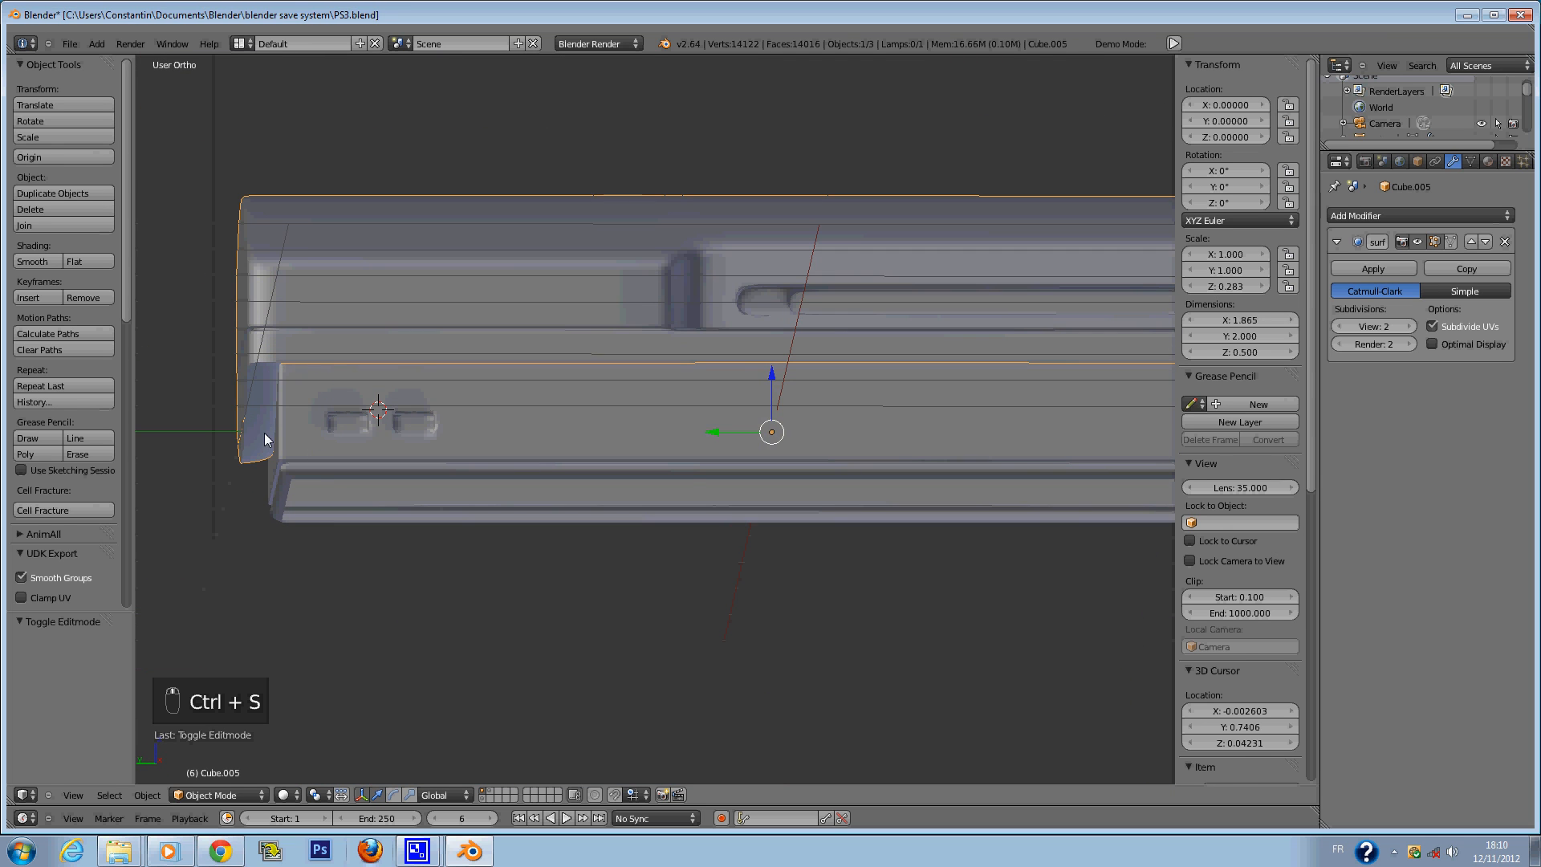
Try to add a loop cut around the upper body's overhanging rim, sliding it close to the rim's edge.
{"action": "key", "text": "Tab"}
{"action": "key", "text": "a"}
{"action": "key", "text": "a"}
{"action": "key", "text": "a"}
{"action": "key", "text": "a"}
{"action": "scroll", "coordinate": [266, 384], "scroll_direction": "up", "scroll_amount": 1}
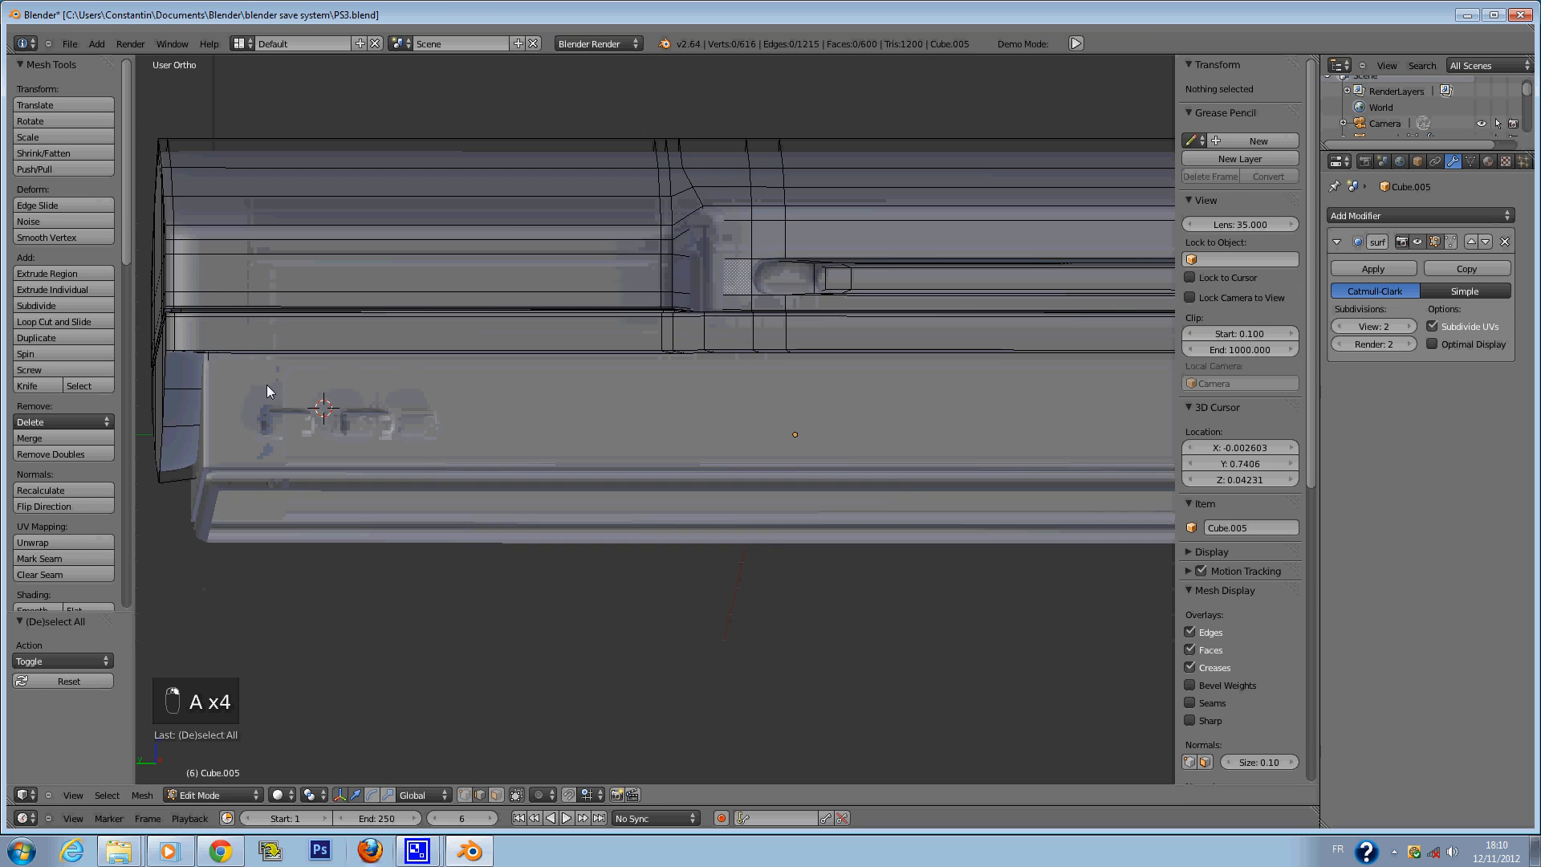
{"action": "key", "text": "z"}
{"action": "key", "text": "ctrl+r"}
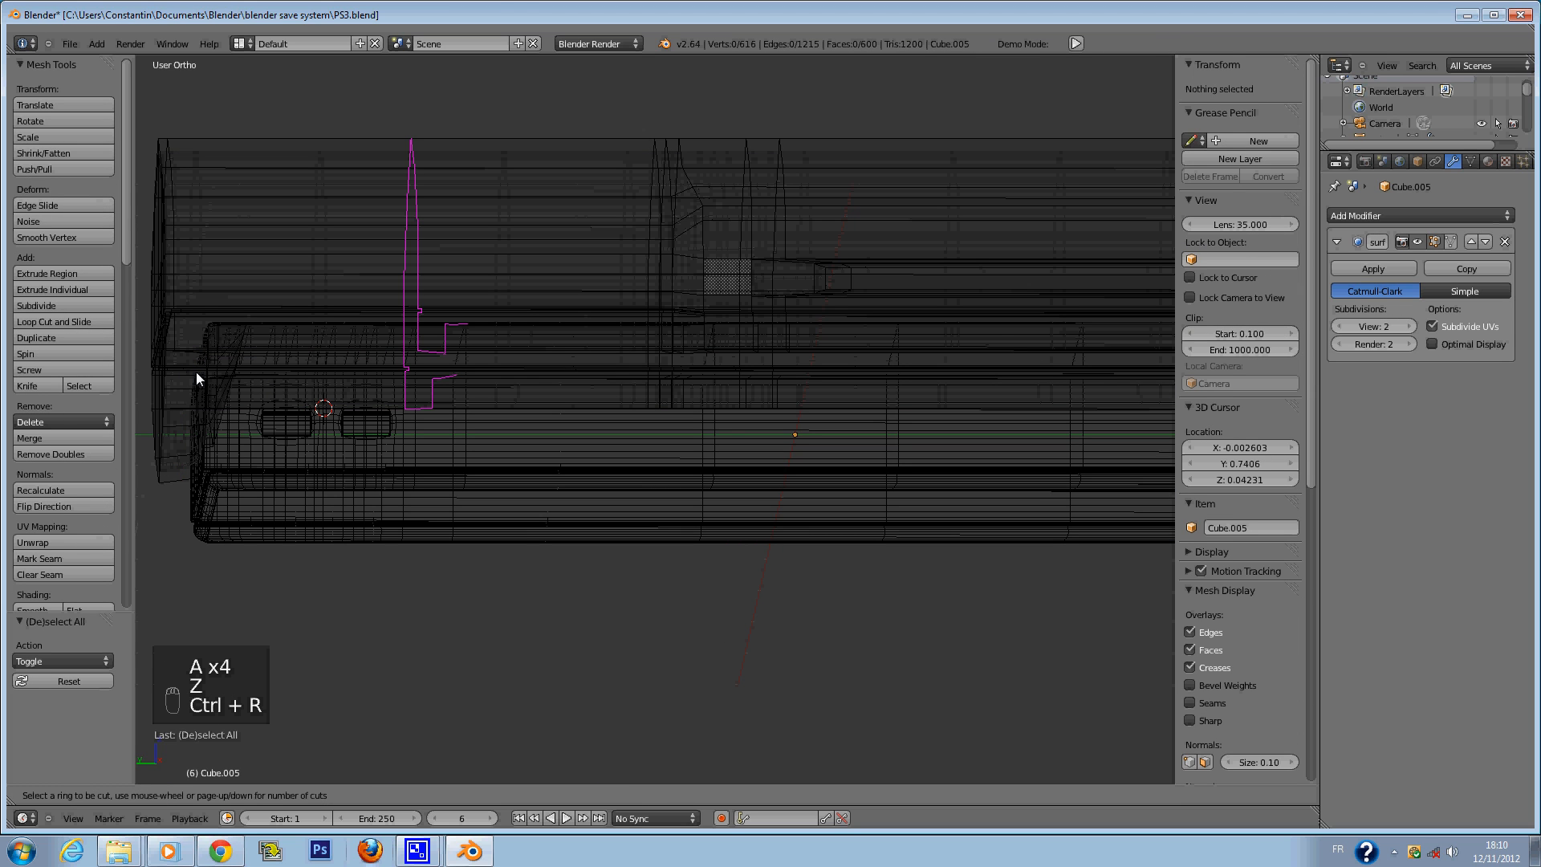
{"action": "left_click", "coordinate": [183, 388]}
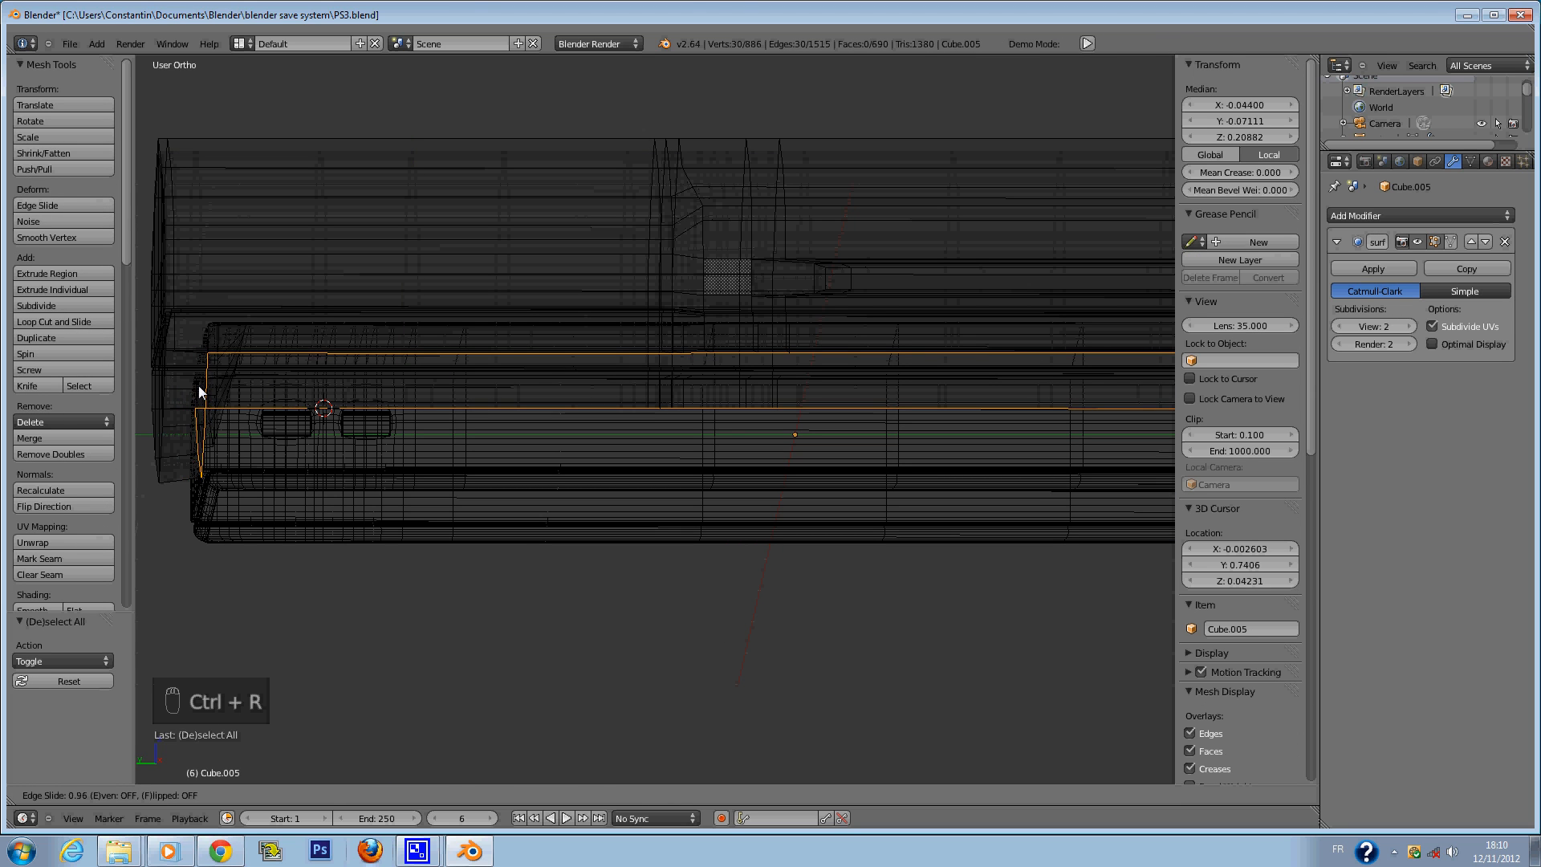
{"action": "left_click", "coordinate": [193, 393]}
{"action": "key", "text": "z"}
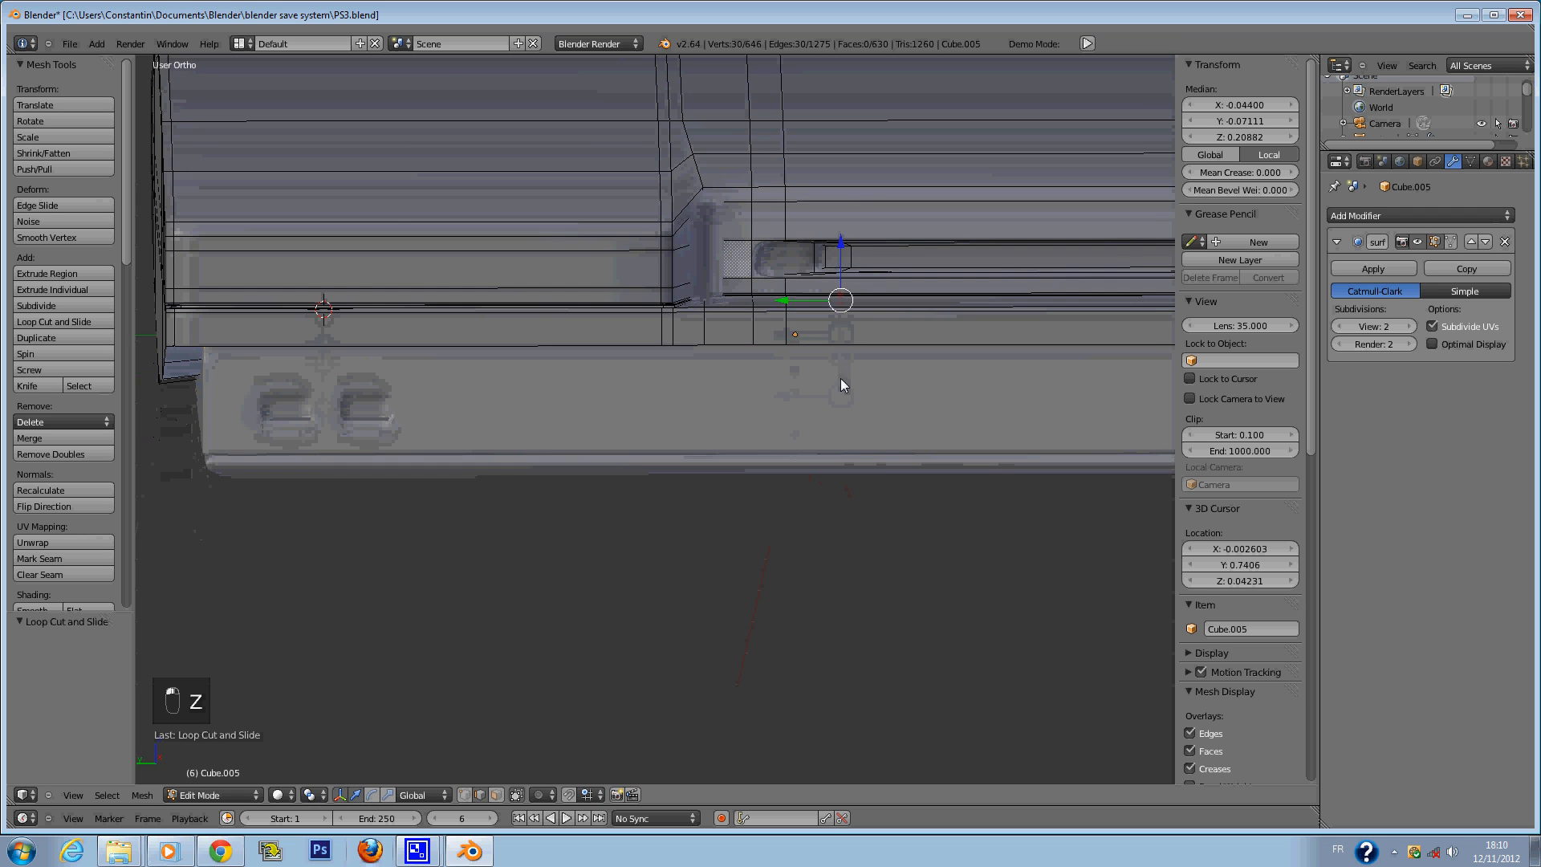
Undo the loop cut on the upper body and leave mesh editing.
{"action": "key", "text": "ctrl+z"}
{"action": "key", "text": "ctrl+z"}
{"action": "key", "text": "Tab"}
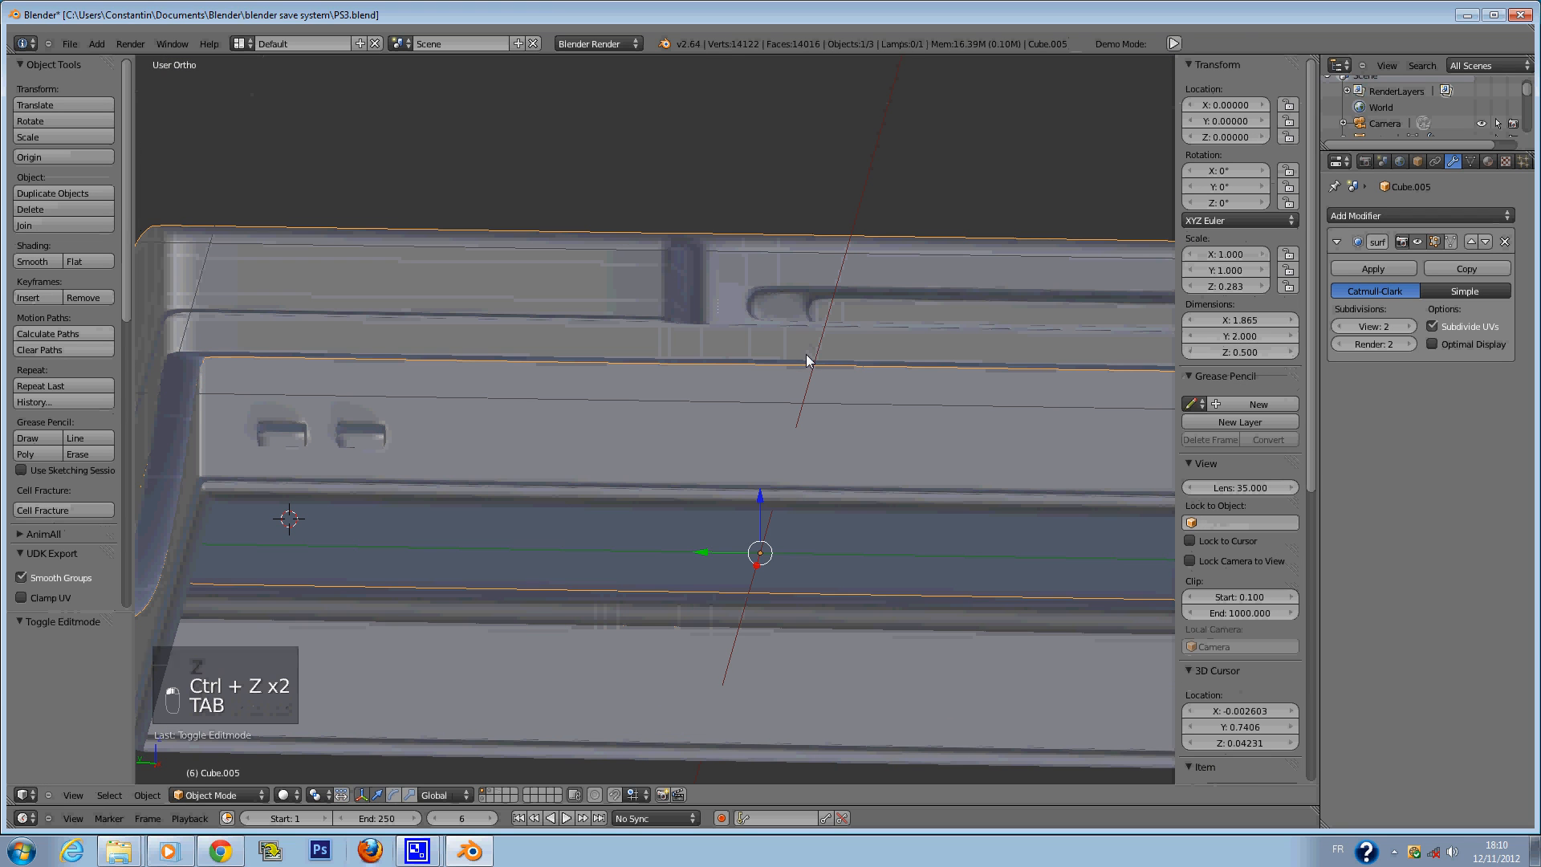
{"action": "key", "text": "ctrl+z"}
{"action": "key", "text": "ctrl+z"}
Save over PS3.blend and examine the console's profile from the front and back.
{"action": "key", "text": "ctrl+s"}
{"action": "key", "text": "ctrl+s"}
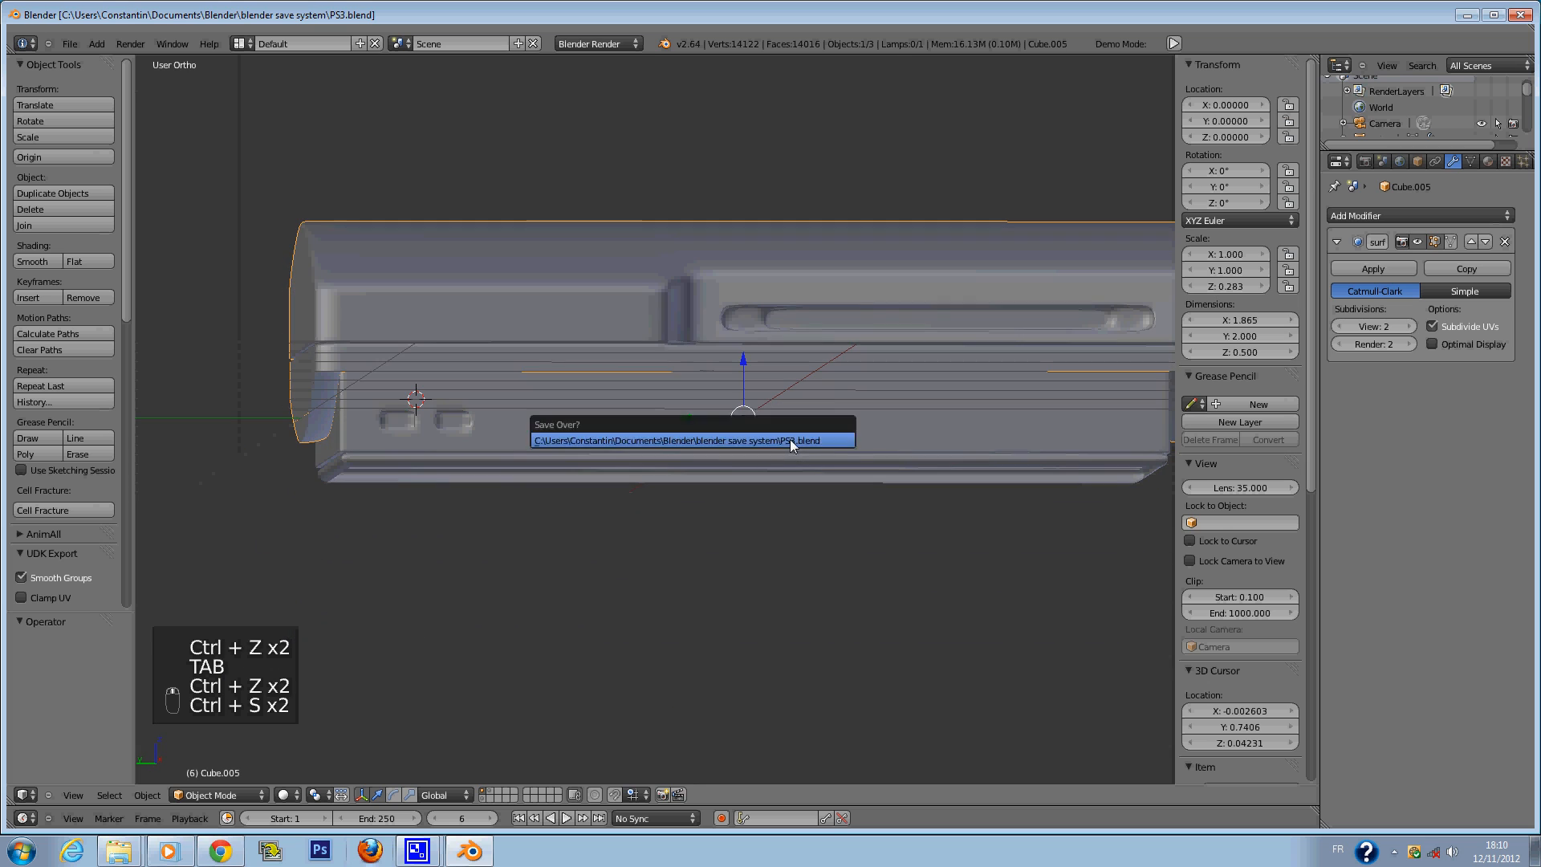
{"action": "left_click", "coordinate": [797, 441]}
{"action": "key", "text": "KP_1"}
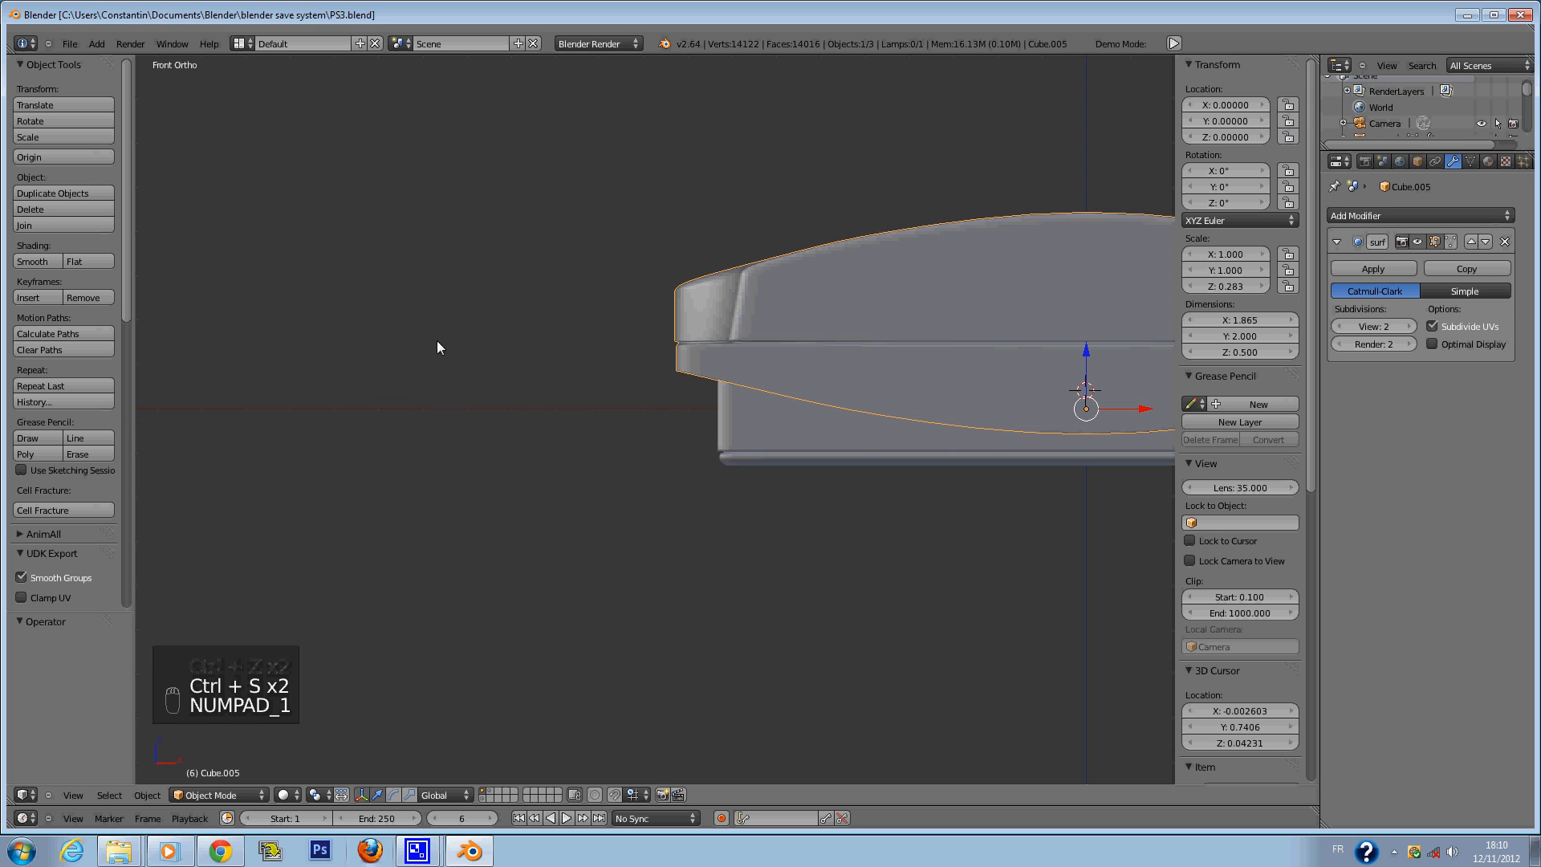
{"action": "key", "text": "ctrl+KP_1"}
{"action": "key", "text": "KP_1"}
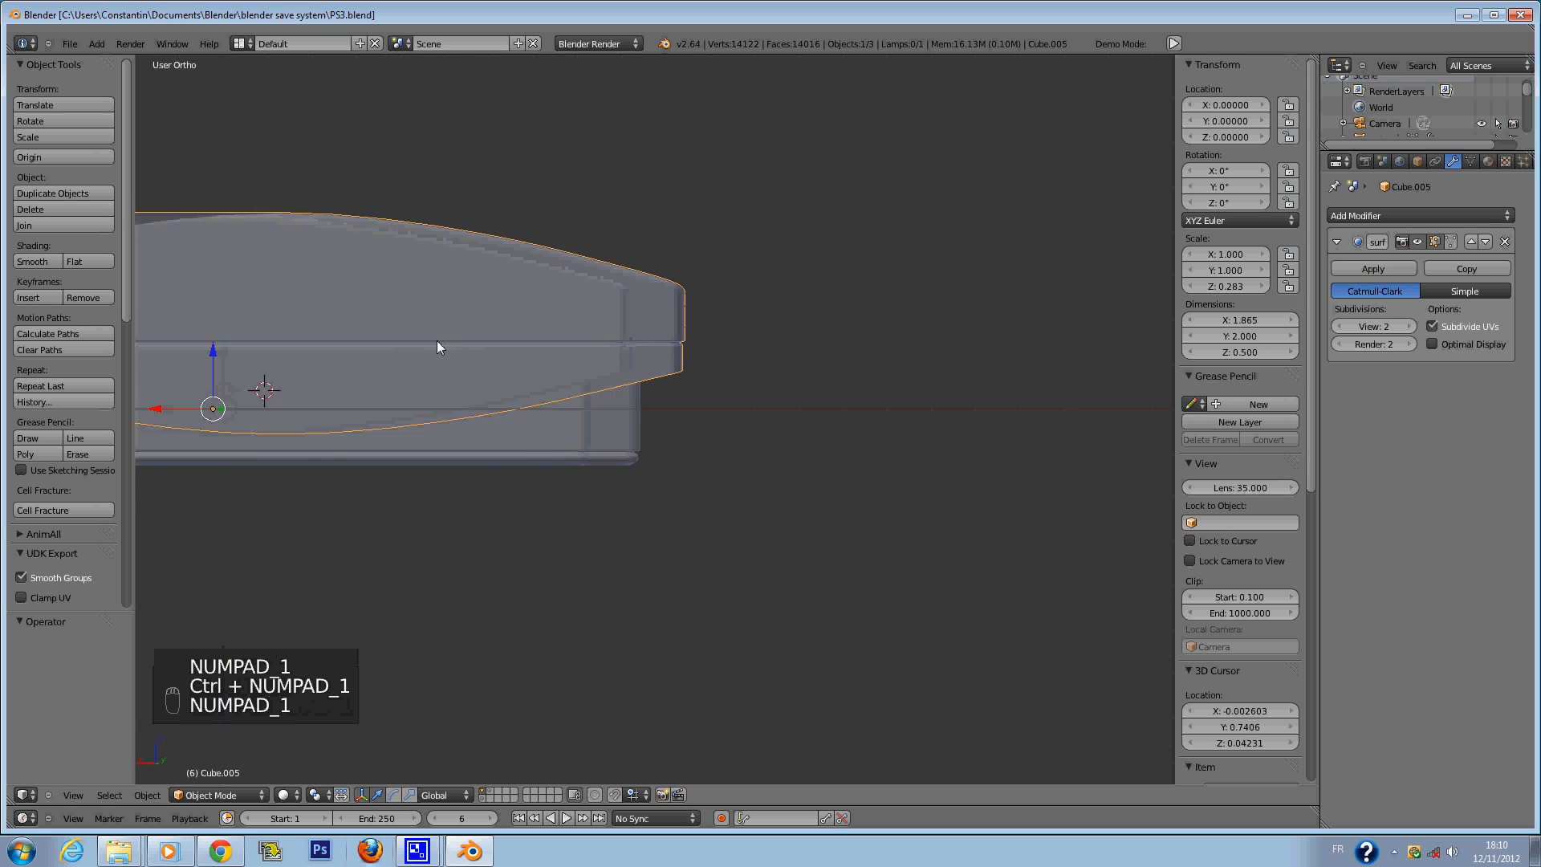
{"action": "key", "text": "ctrl+s"}
{"action": "mouse_move", "coordinate": [735, 455]}
{"action": "middle_mouse_down"}
{"action": "mouse_move", "coordinate": [819, 461]}
{"action": "mouse_move", "coordinate": [716, 436]}
{"action": "middle_mouse_up"}
{"action": "left_click", "coordinate": [819, 461]}
{"action": "middle_click_drag", "start_coordinate": [864, 355], "coordinate": [724, 422]}
Switch to the layer with the other console model that has the vent grille, and save the file.
{"action": "left_click", "coordinate": [492, 799]}
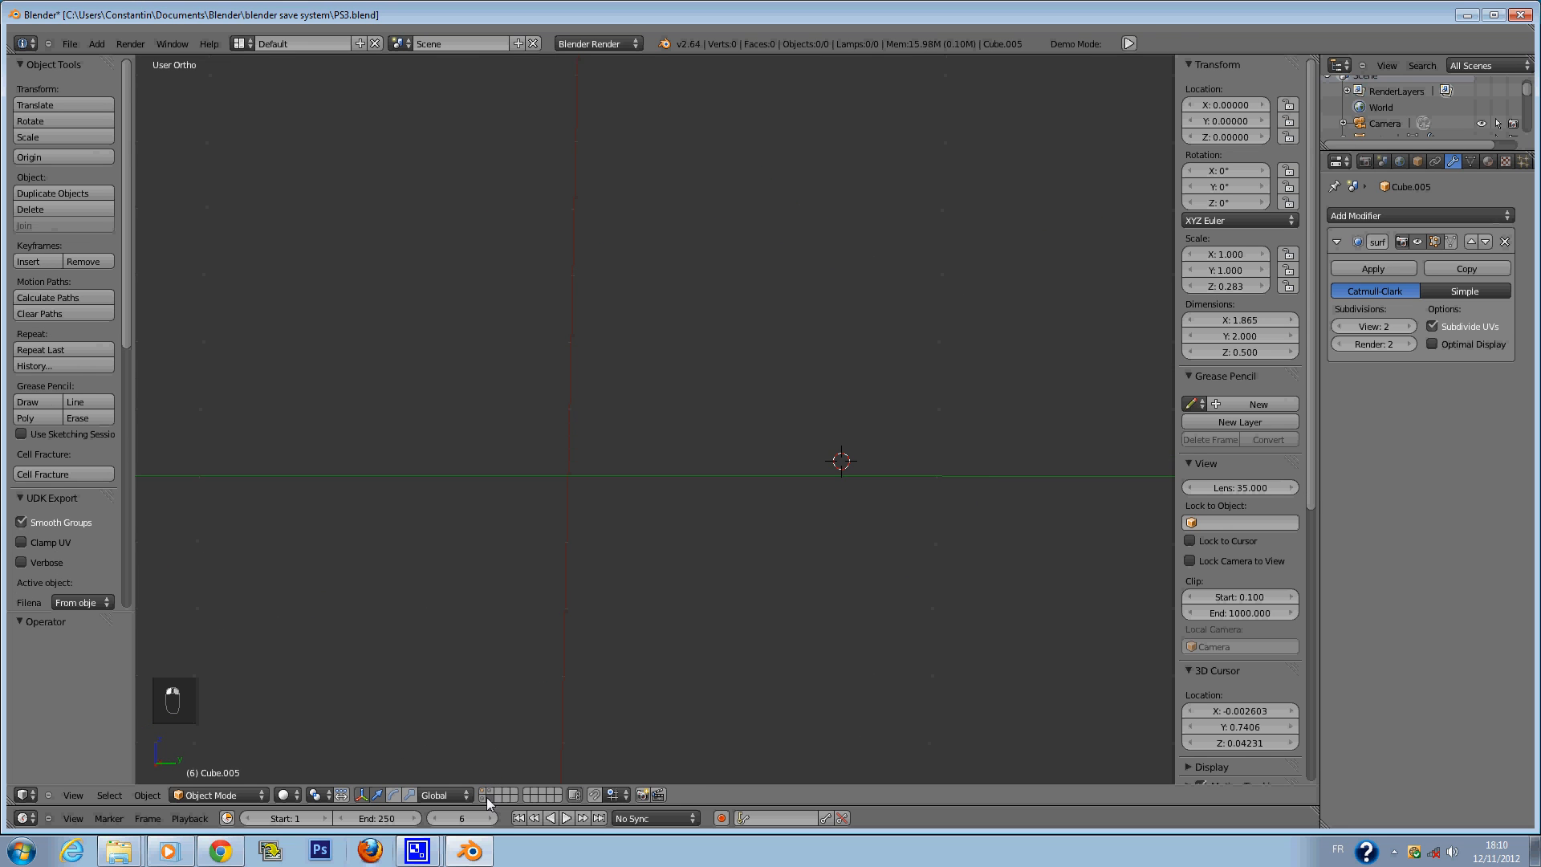
{"action": "left_click", "coordinate": [484, 792]}
{"action": "middle_click_drag", "start_coordinate": [830, 536], "coordinate": [726, 660]}
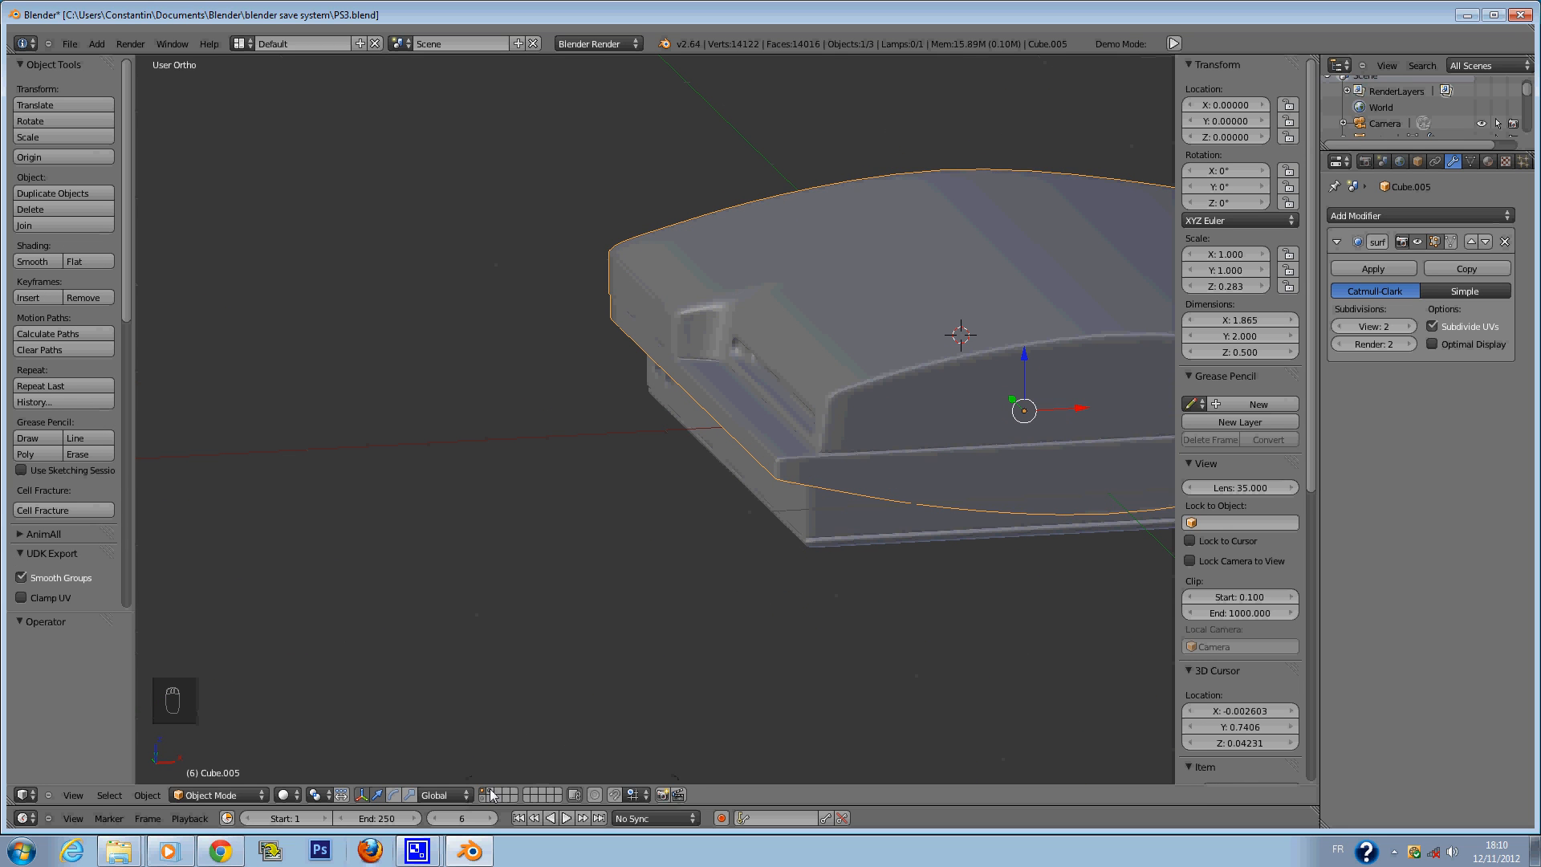
{"action": "left_click", "coordinate": [488, 795]}
{"action": "middle_click_drag", "start_coordinate": [898, 560], "coordinate": [907, 469]}
{"action": "key", "text": "ctrl+s"}
{"action": "left_click", "coordinate": [644, 486]}
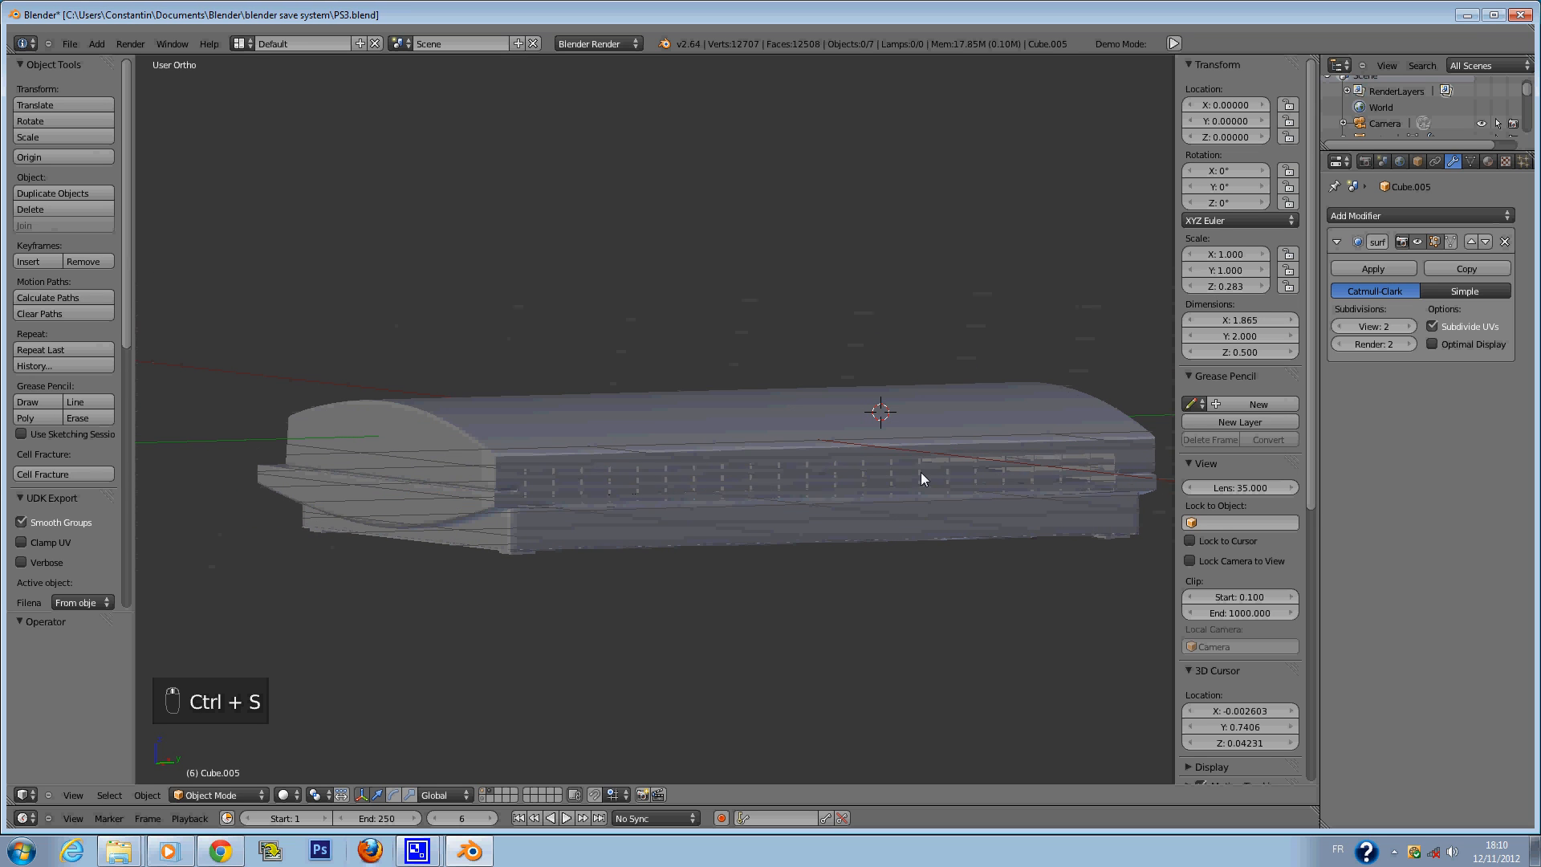
Select the other console's vent grille, examine its underside and feet, and clear the selection.
{"action": "right_click_drag", "start_coordinate": [921, 472], "coordinate": [851, 414]}
{"action": "key", "text": "x"}
{"action": "right_click", "coordinate": [861, 547]}
{"action": "middle_click_drag", "start_coordinate": [861, 547], "coordinate": [501, 347]}
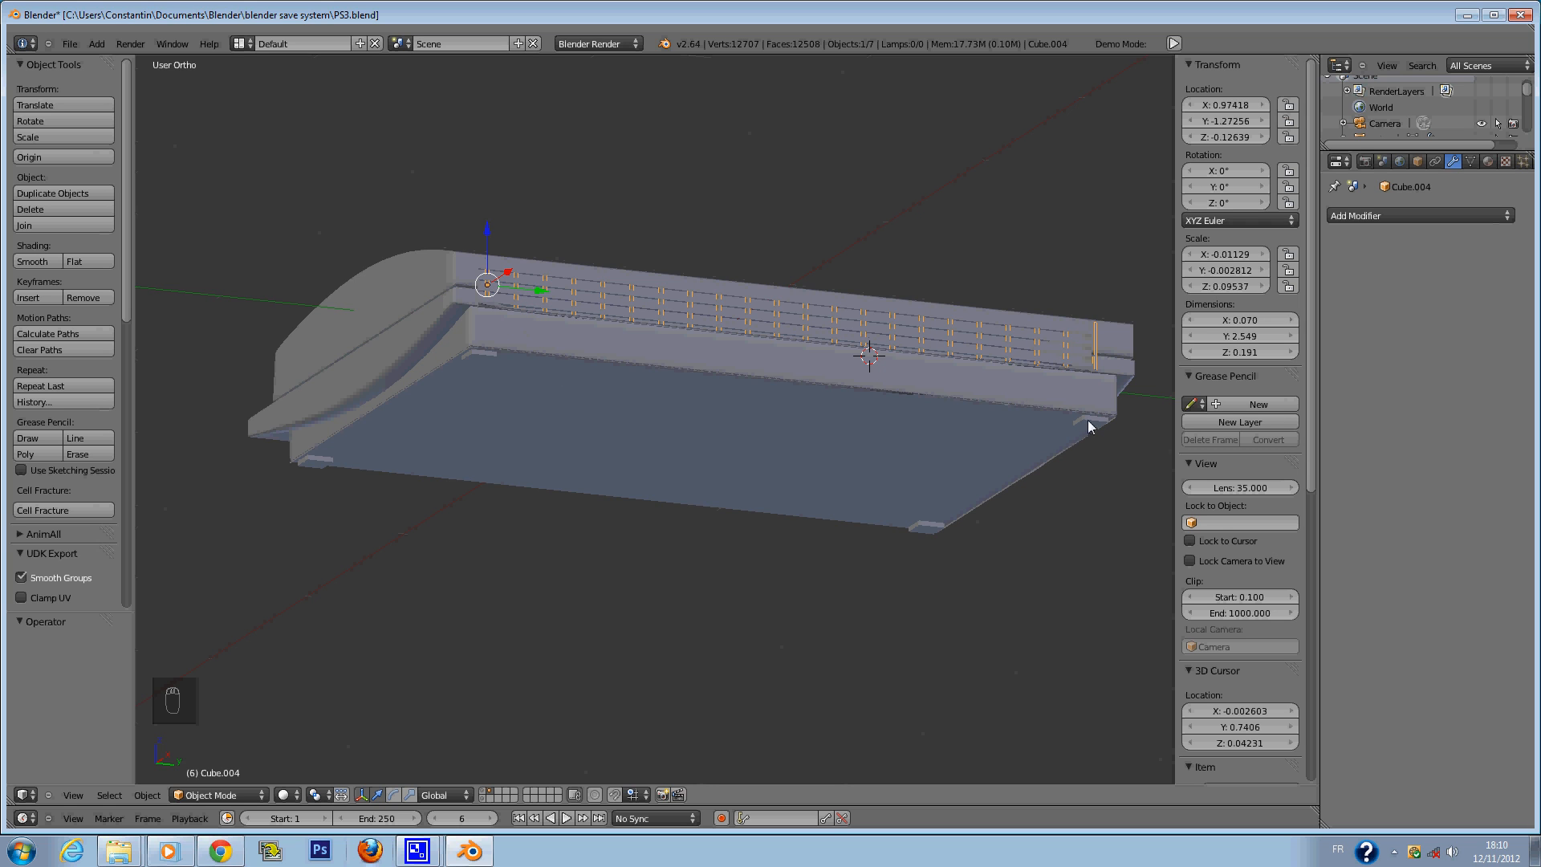
{"action": "key", "text": "a"}
{"action": "middle_click_drag", "start_coordinate": [657, 453], "coordinate": [926, 502]}
Return to the layer of the console being modelled, save the file and examine it from the front.
{"action": "key", "text": "ctrl+s"}
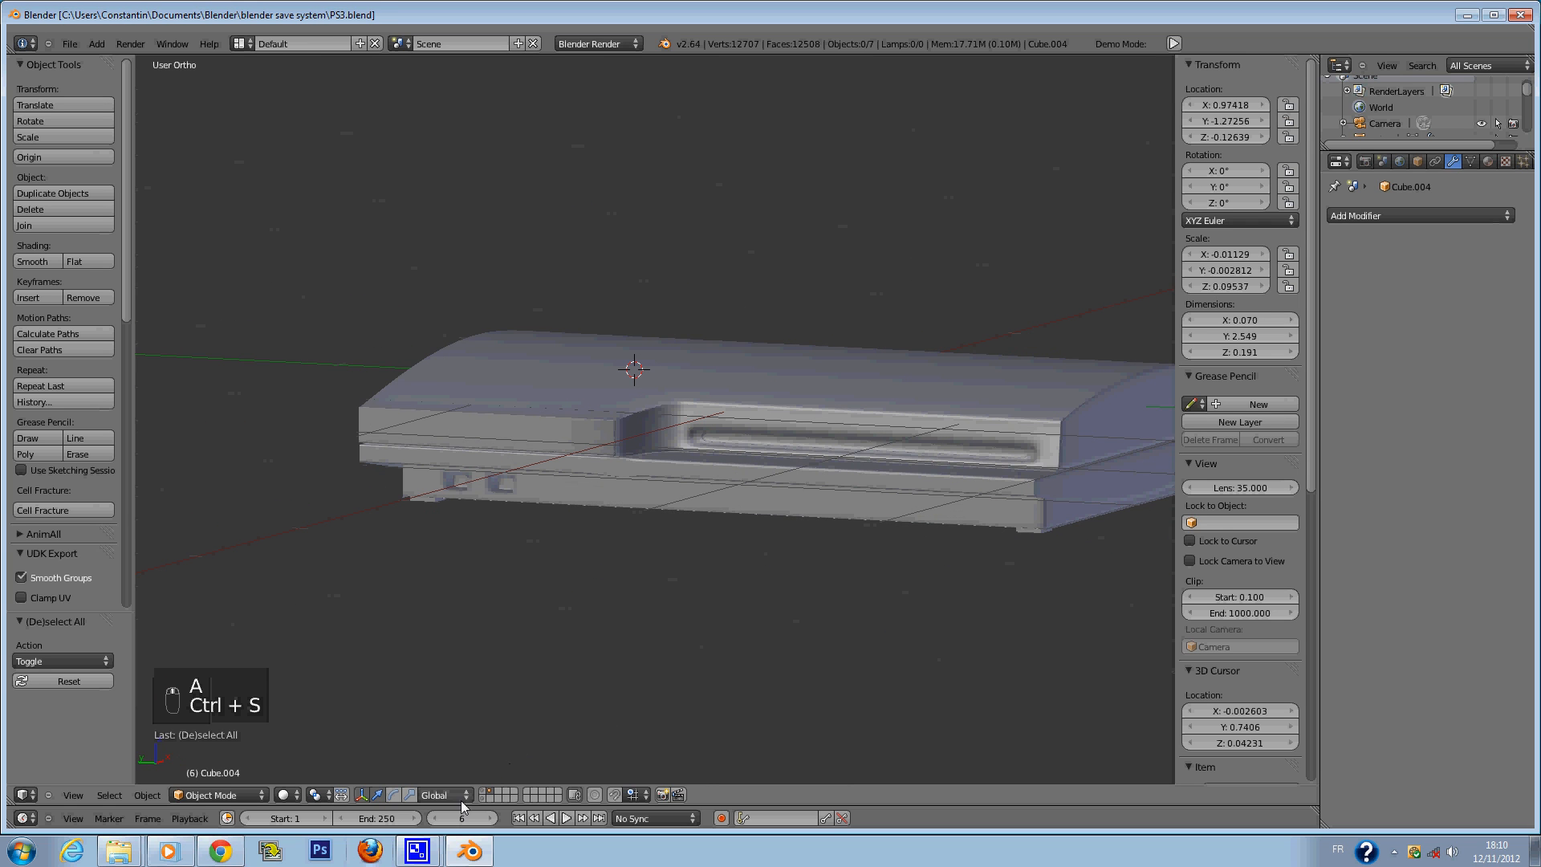
{"action": "key", "text": "ctrl+s"}
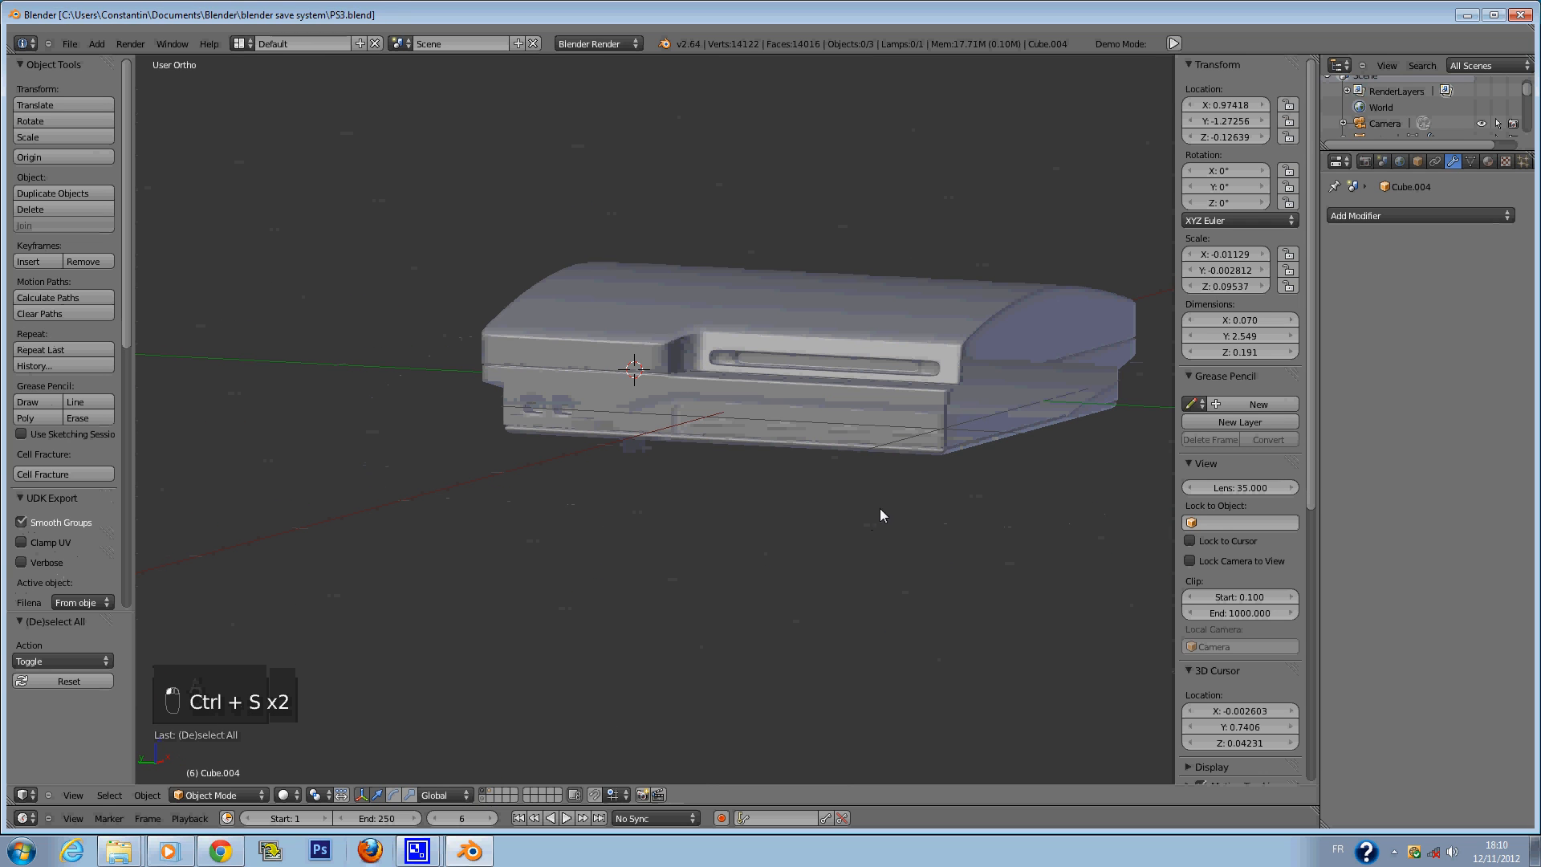
{"action": "key", "text": "ctrl+s"}
{"action": "left_click", "coordinate": [928, 485]}
{"action": "middle_click_drag", "start_coordinate": [897, 483], "coordinate": [832, 500]}
{"action": "key", "text": "shift+KP_1"}
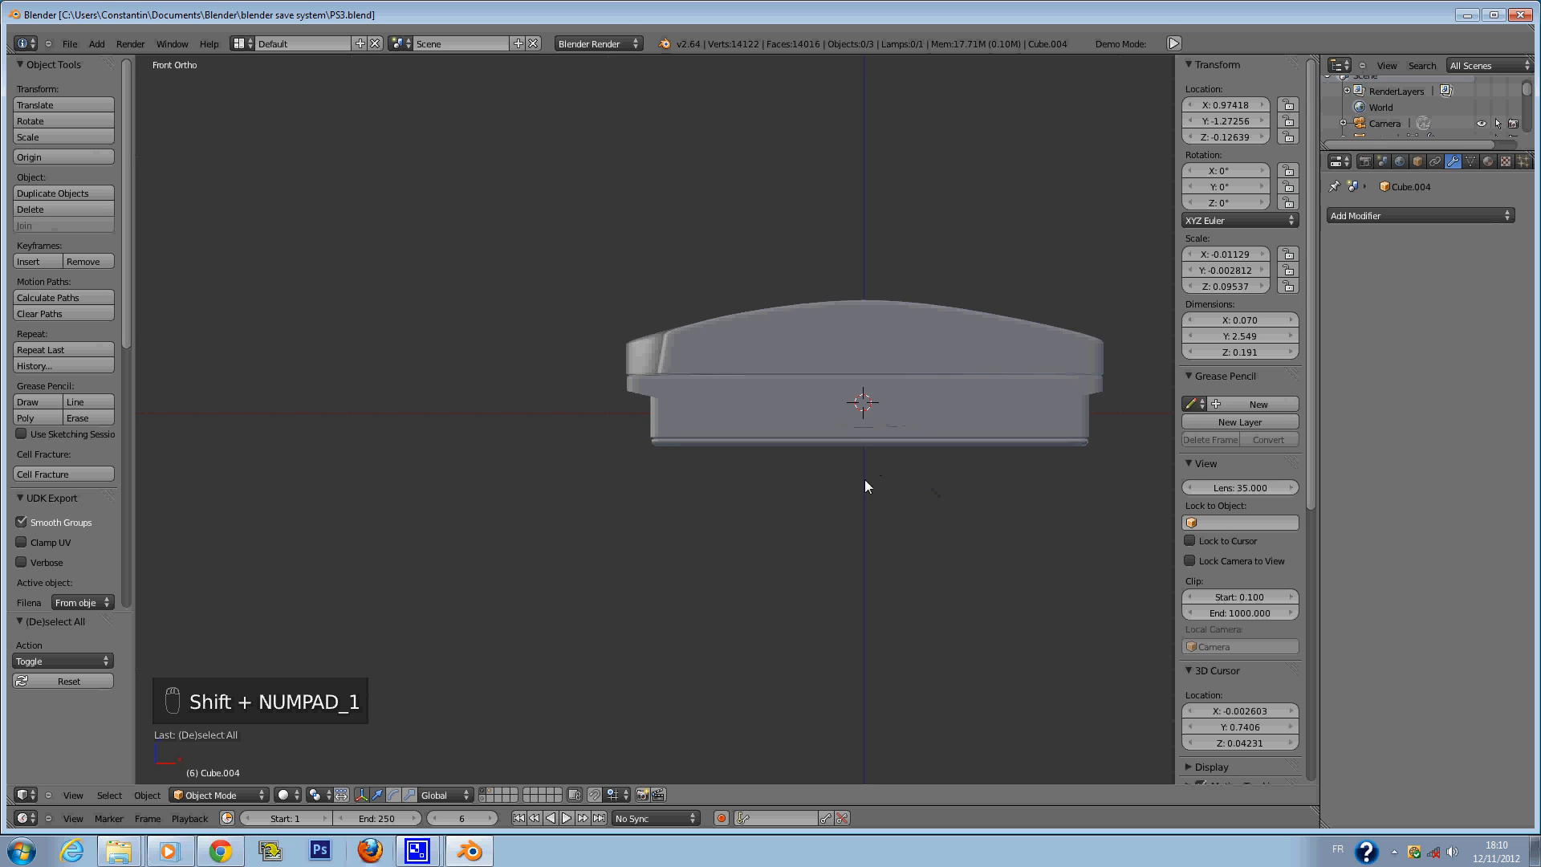
{"action": "scroll", "coordinate": [787, 546], "scroll_direction": "up", "scroll_amount": 3}
{"action": "scroll", "coordinate": [610, 667], "scroll_direction": "down", "scroll_amount": 4}
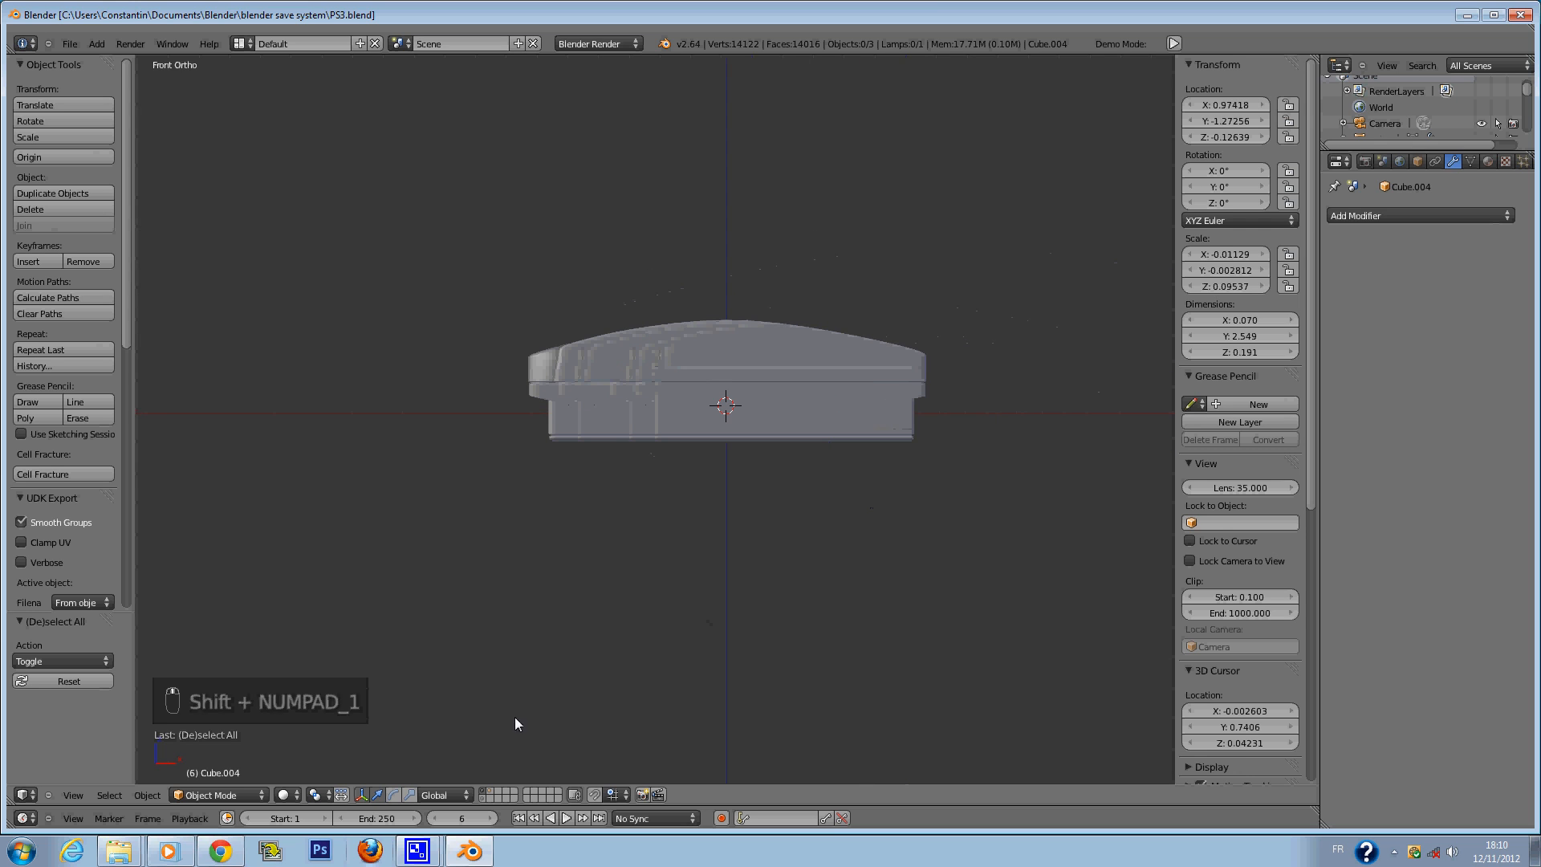
Show both console layers together, compare the two models in wireframe and solid shading, and return to the current model's layer.
{"action": "key", "text": "z"}
{"action": "left_click", "coordinate": [485, 797], "text": "shift"}
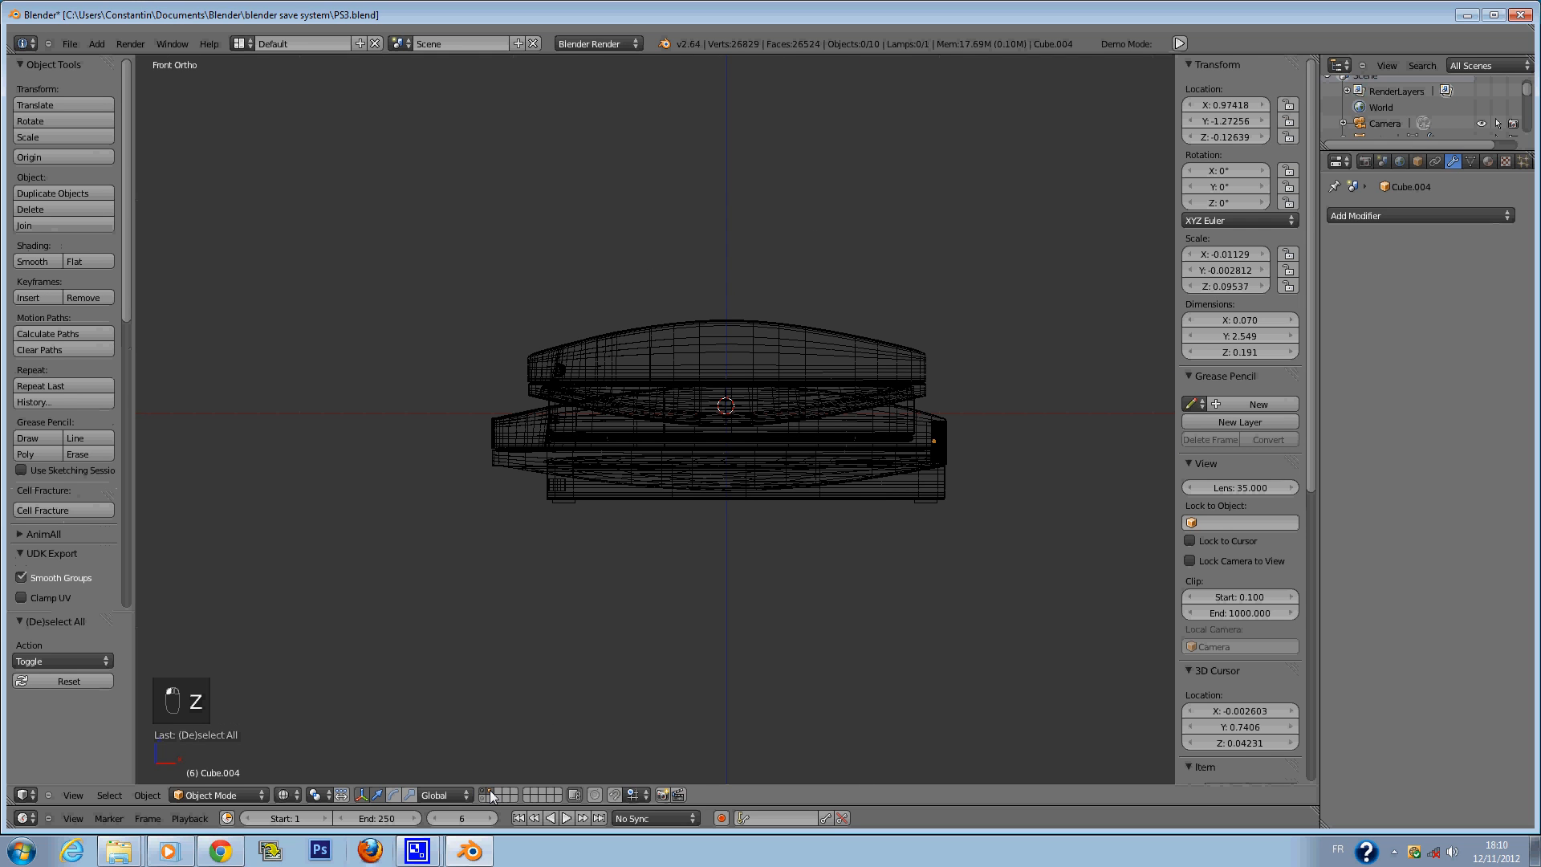
{"action": "key", "text": "z"}
{"action": "key", "text": "z"}
{"action": "mouse_move", "coordinate": [755, 484]}
{"action": "middle_mouse_down"}
{"action": "mouse_move", "coordinate": [918, 536]}
{"action": "mouse_move", "coordinate": [749, 516]}
{"action": "mouse_move", "coordinate": [829, 537]}
{"action": "mouse_move", "coordinate": [475, 764]}
{"action": "middle_mouse_up"}
{"action": "key", "text": "z"}
{"action": "key", "text": "z"}
{"action": "key", "text": "z"}
{"action": "key", "text": "z"}
{"action": "left_click", "coordinate": [485, 795]}
Open the lower base's mesh for editing and select the edge loop around its open underside.
{"action": "right_click", "coordinate": [822, 494]}
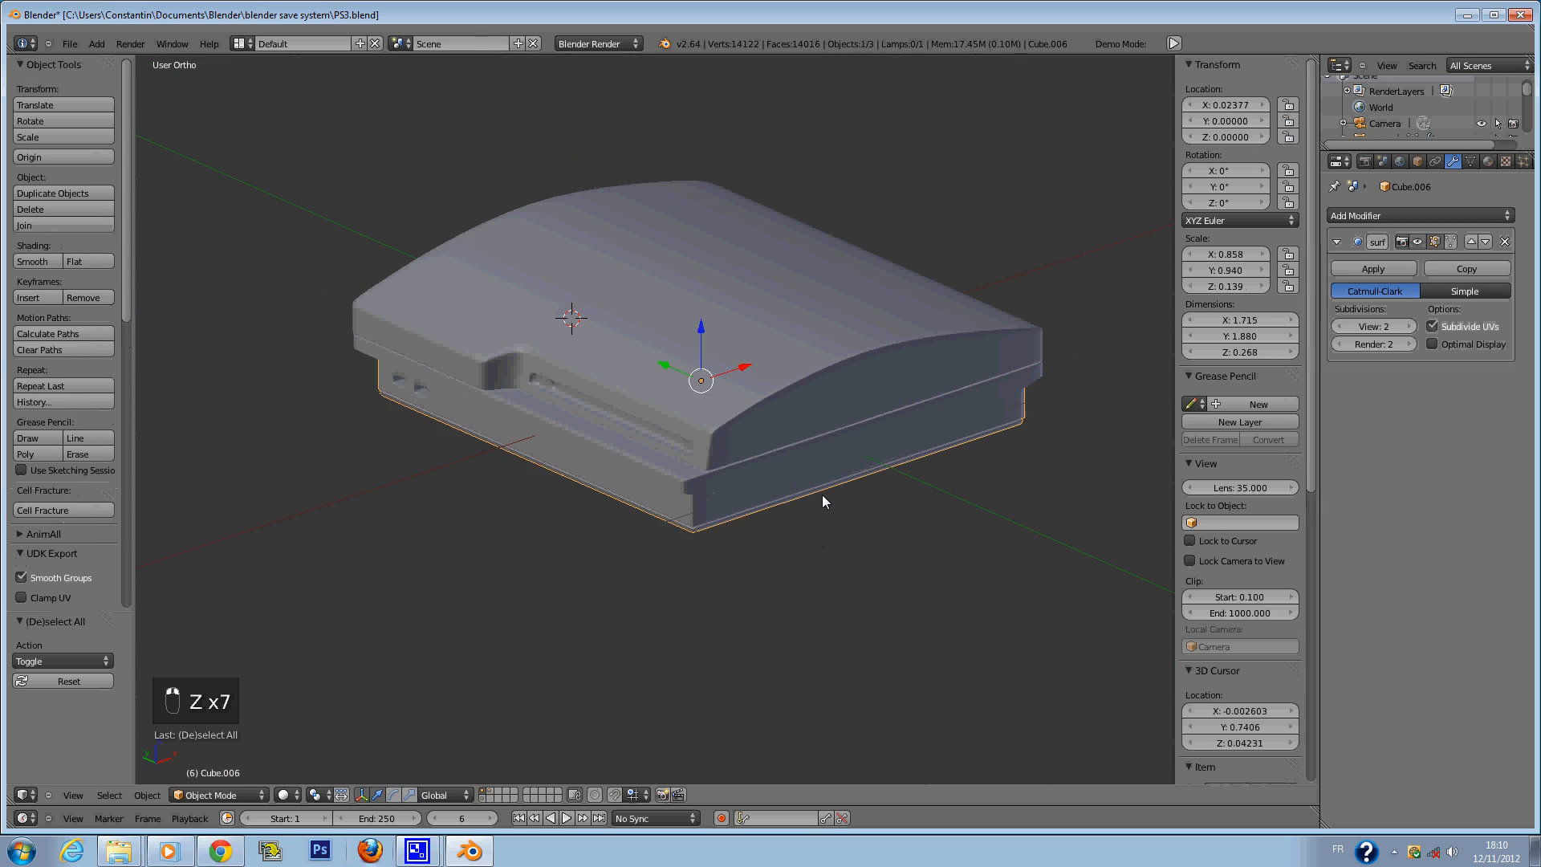
{"action": "scroll", "coordinate": [835, 473], "scroll_direction": "up", "scroll_amount": 6}
{"action": "key", "text": "Tab"}
{"action": "scroll", "coordinate": [829, 361], "scroll_direction": "up", "scroll_amount": 2}
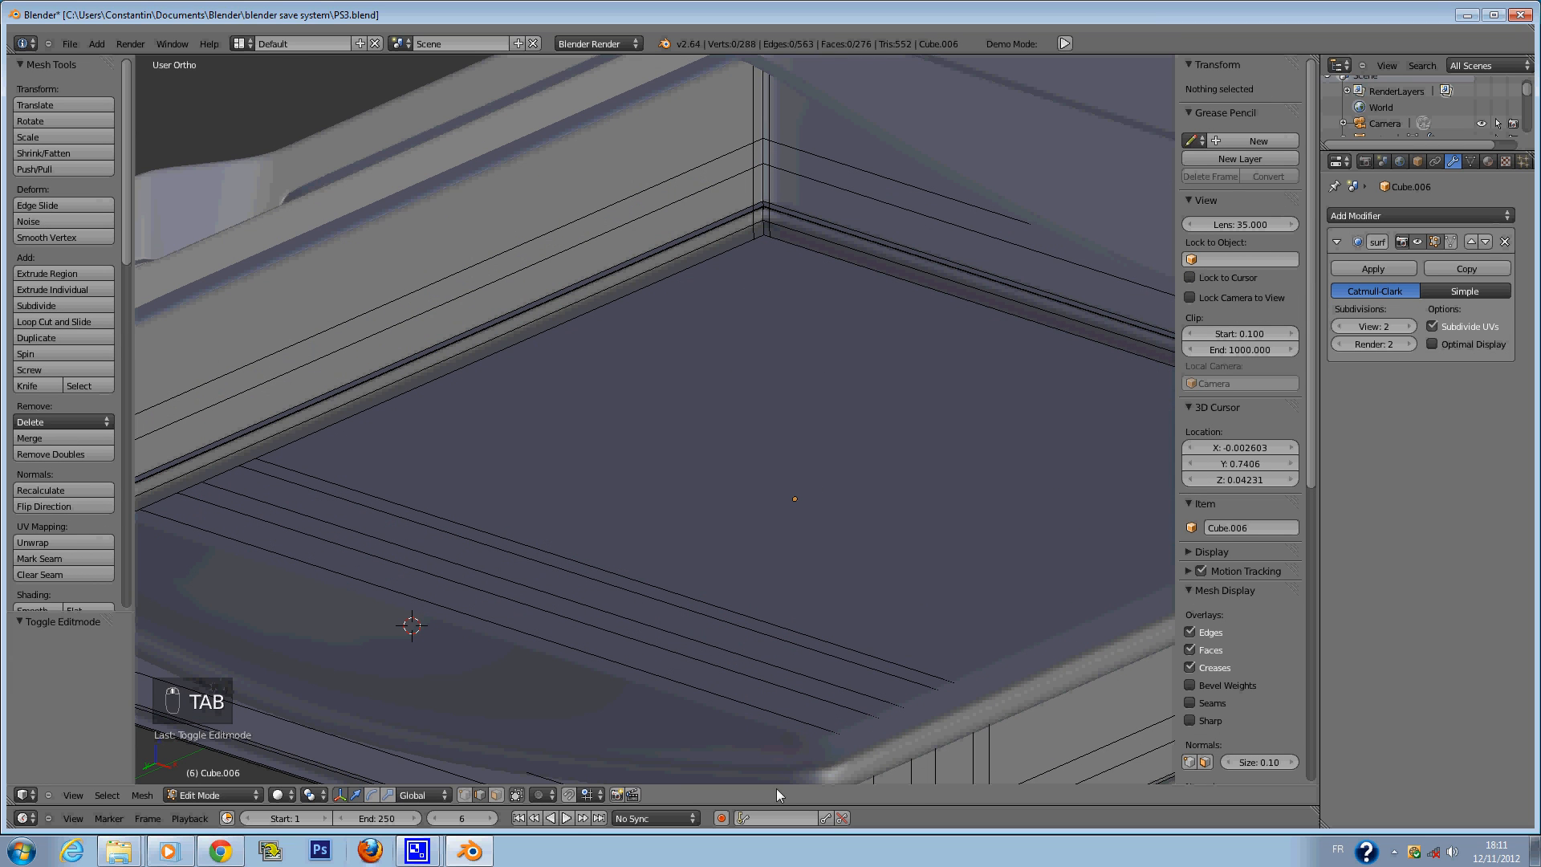
{"action": "right_click", "coordinate": [923, 280], "text": "alt"}
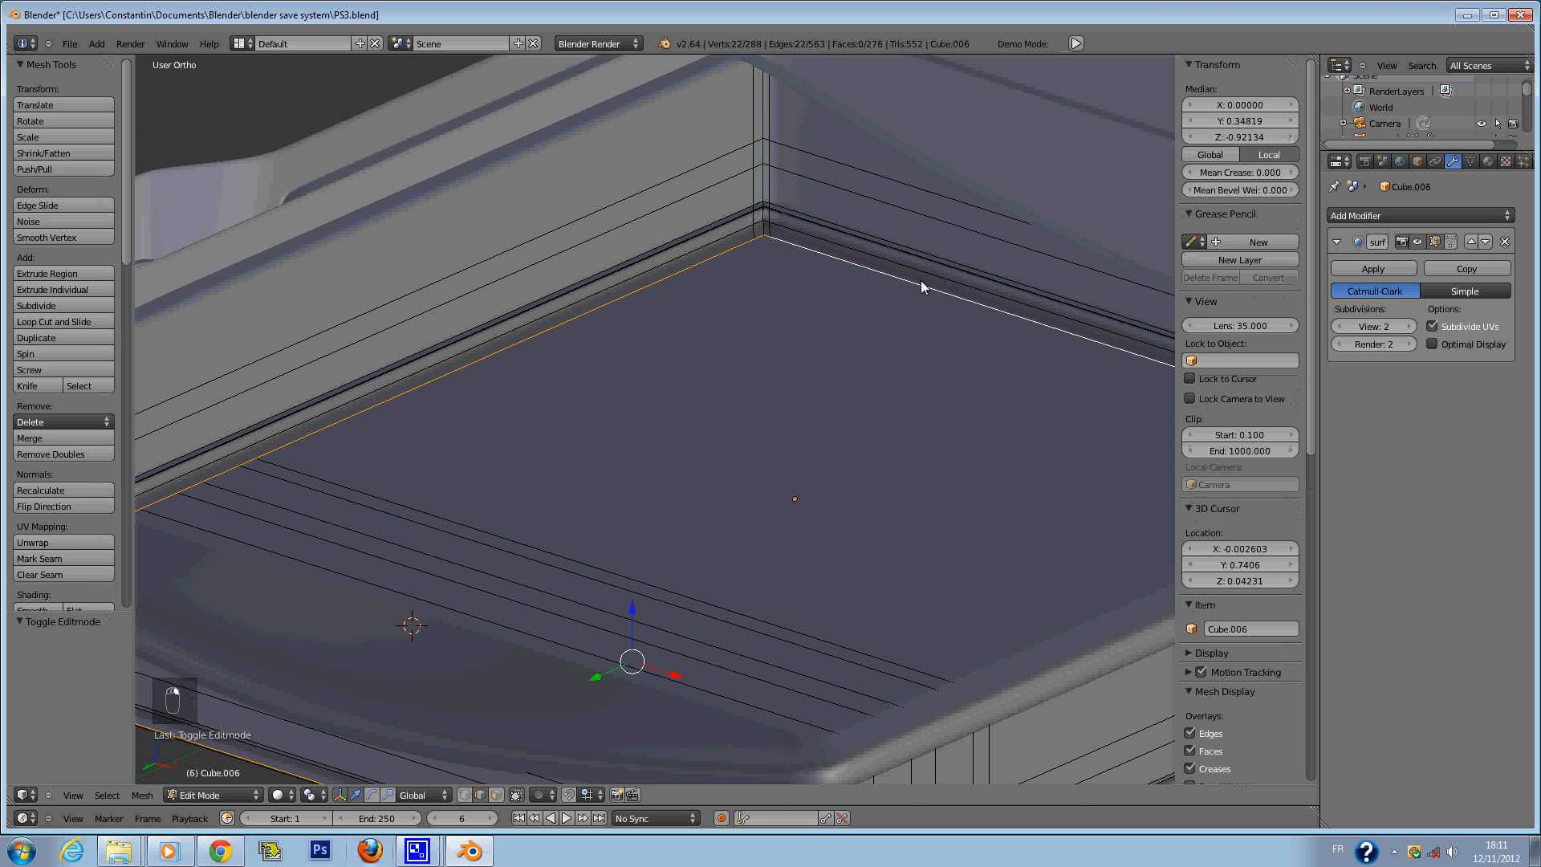
Try to close the base's underside by extruding the edge loop in place and merging it at its center.
{"action": "key", "text": "e"}
{"action": "left_click", "coordinate": [904, 439]}
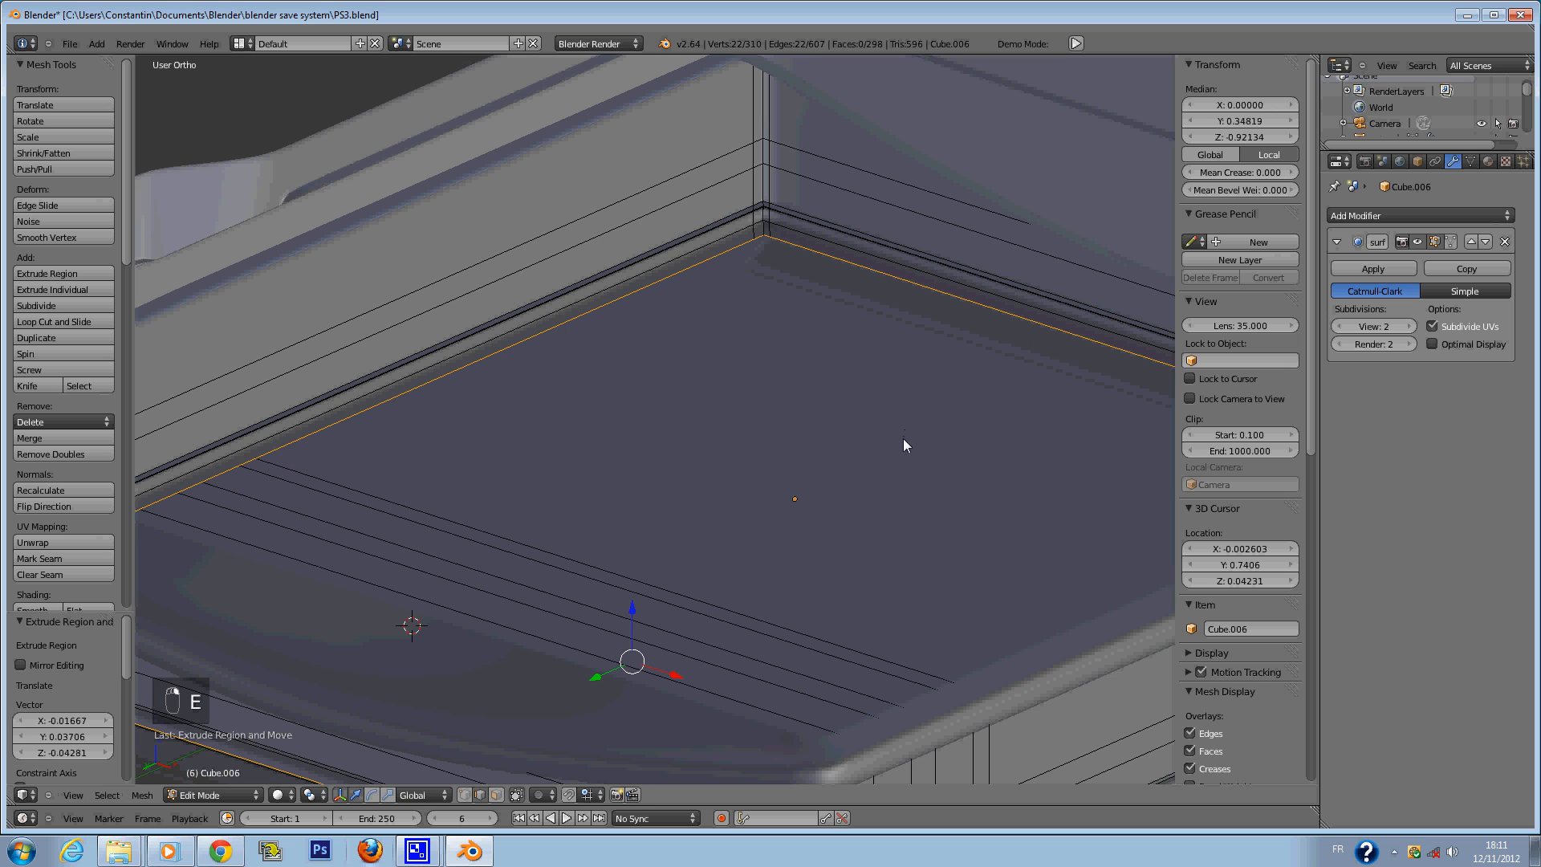
{"action": "key", "text": "w"}
{"action": "left_click", "coordinate": [903, 438]}
{"action": "left_click", "coordinate": [903, 438]}
{"action": "key", "text": "Tab"}
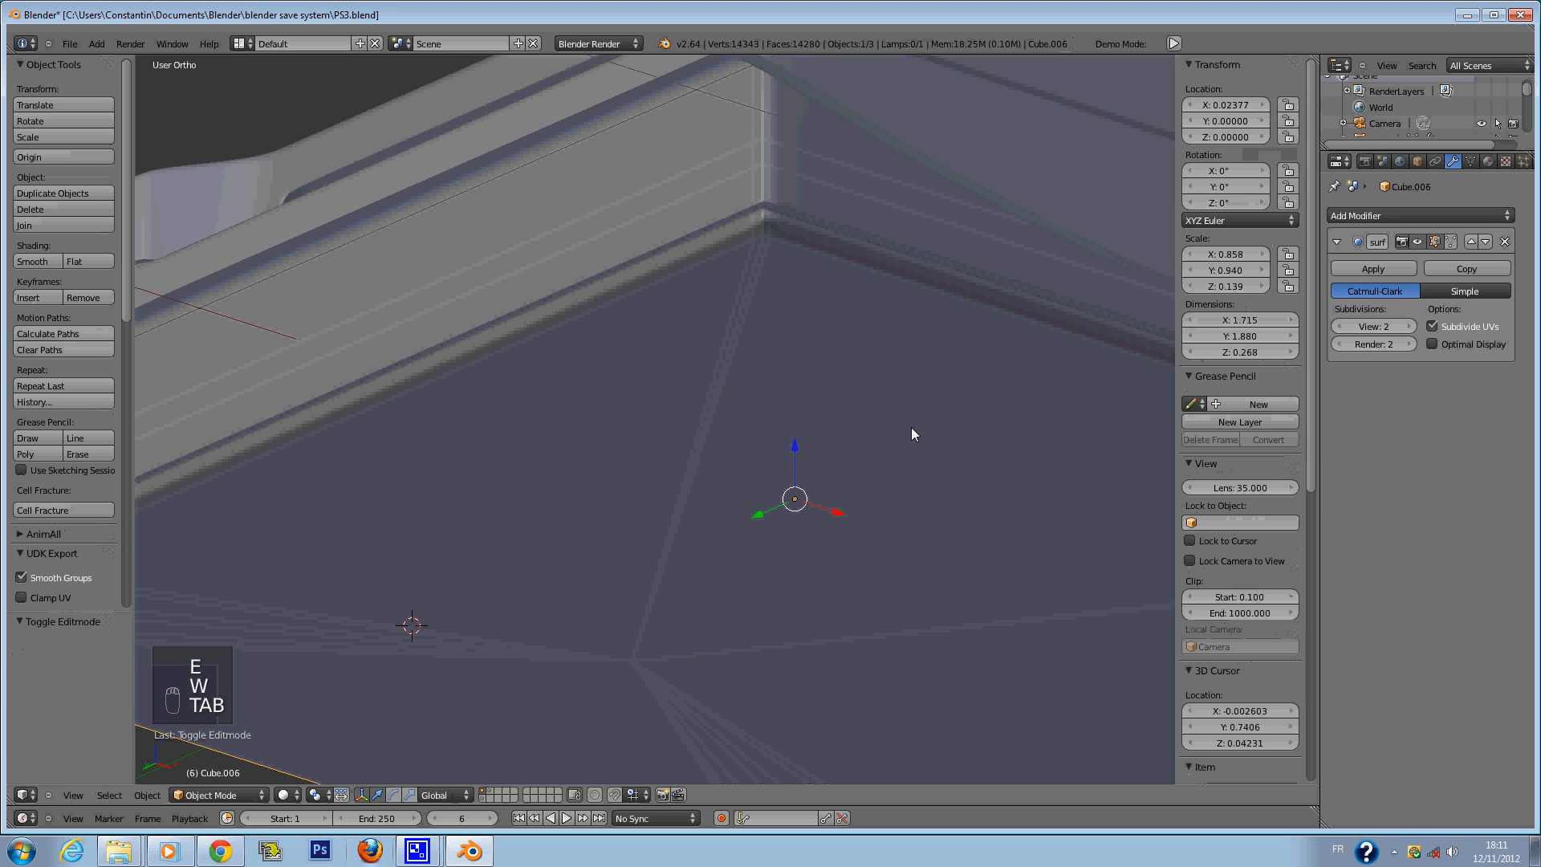
{"action": "key", "text": "Tab"}
{"action": "scroll", "coordinate": [1060, 441], "scroll_direction": "down", "scroll_amount": 5}
{"action": "key", "text": "Tab"}
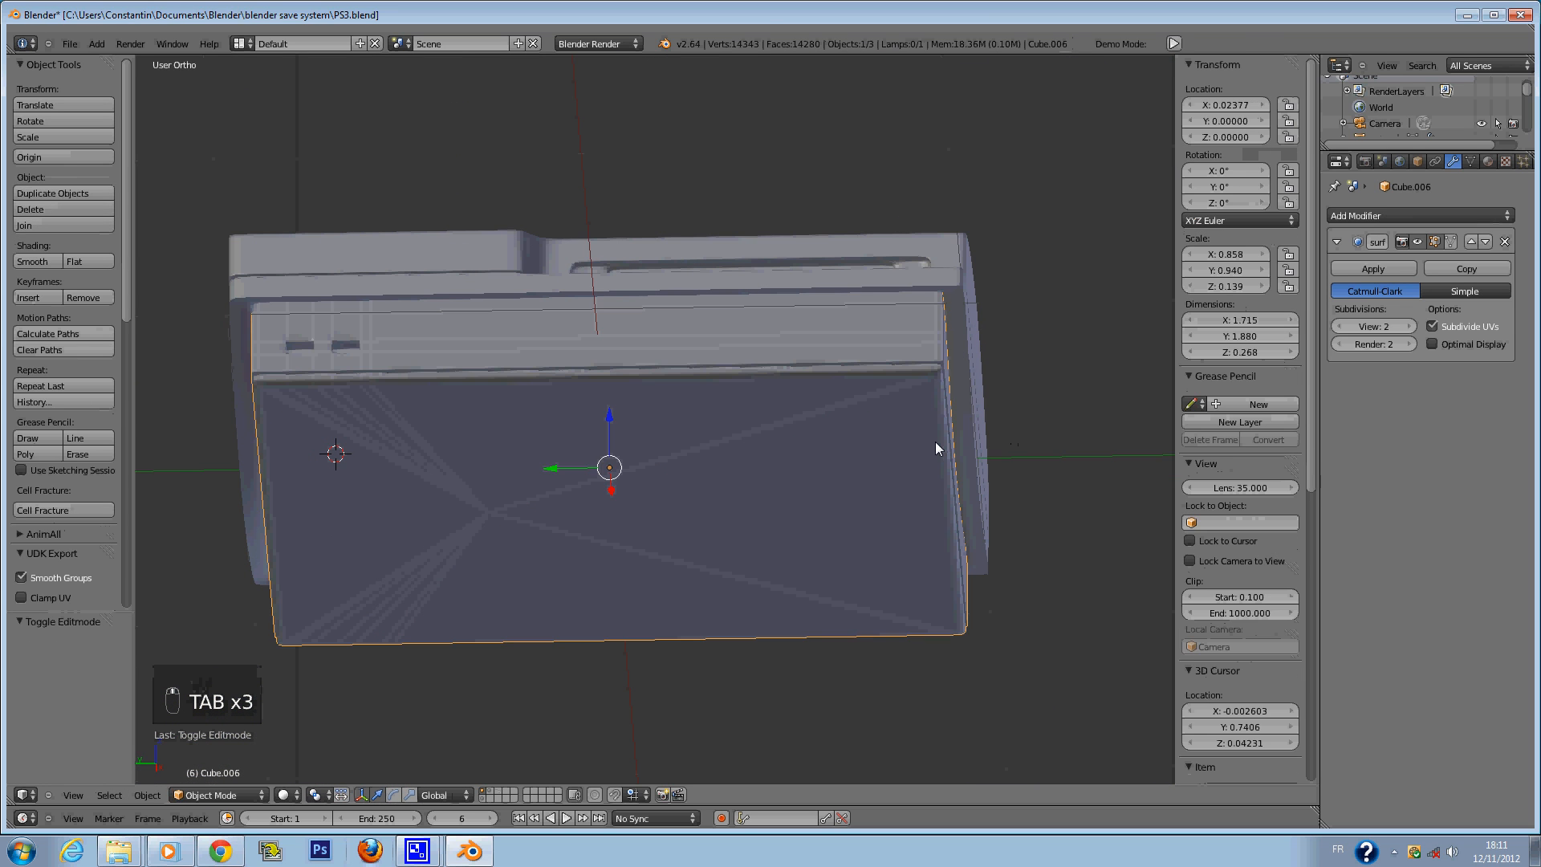
Return to mesh editing and undo the center merge on the base's underside.
{"action": "key", "text": "Tab"}
{"action": "key", "text": "ctrl+z"}
{"action": "key", "text": "ctrl+z"}
{"action": "key", "text": "ctrl+z"}
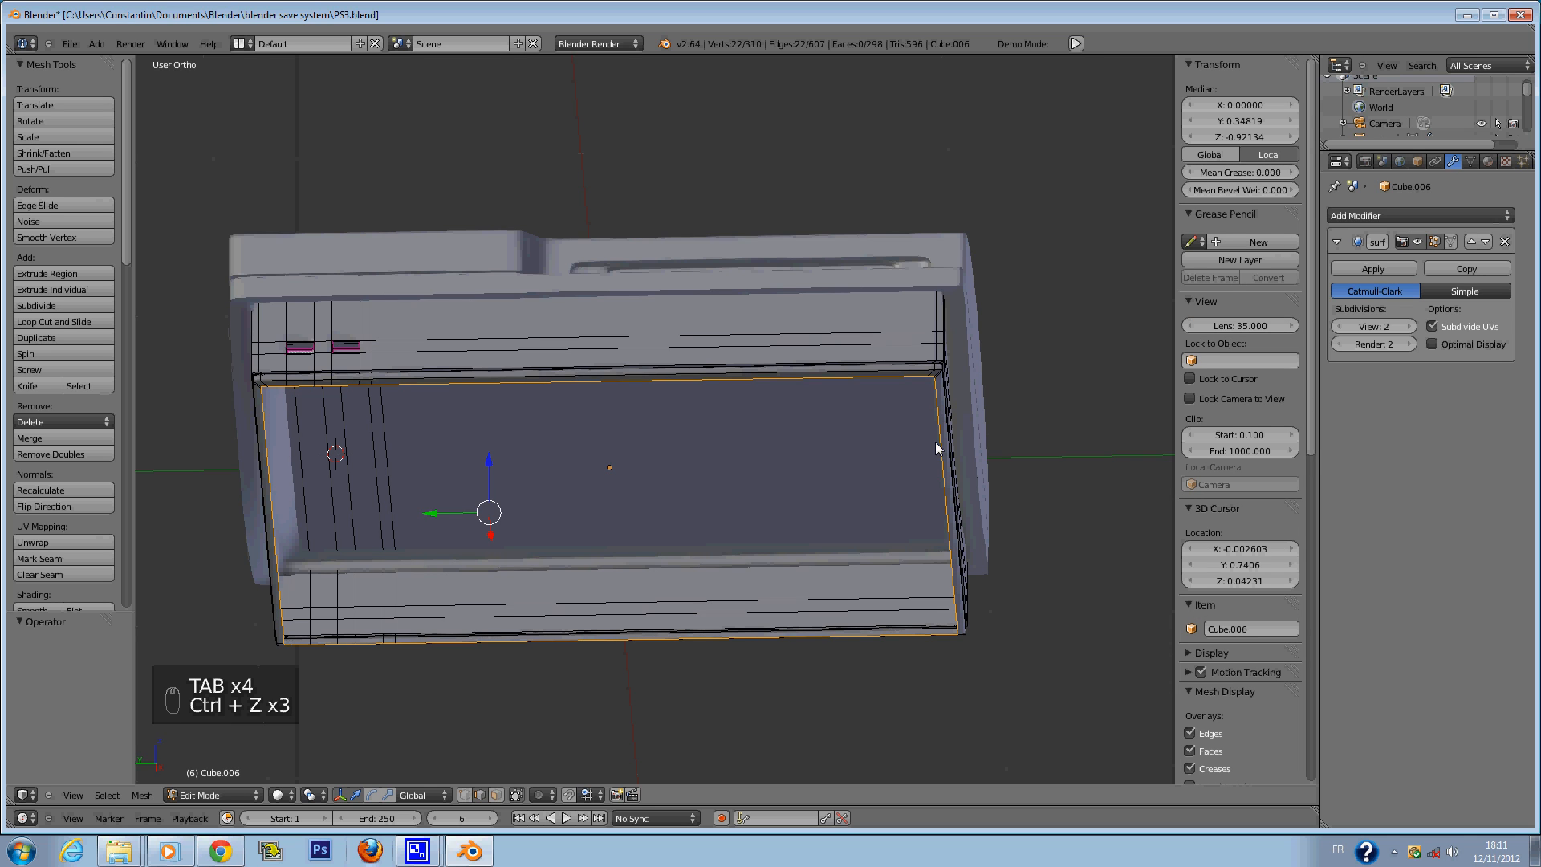
Try to move the extruded underside loop and merge it at the 3D cursor, and undo the merge.
{"action": "scroll", "coordinate": [952, 456], "scroll_direction": "up", "scroll_amount": 2}
{"action": "key", "text": "g"}
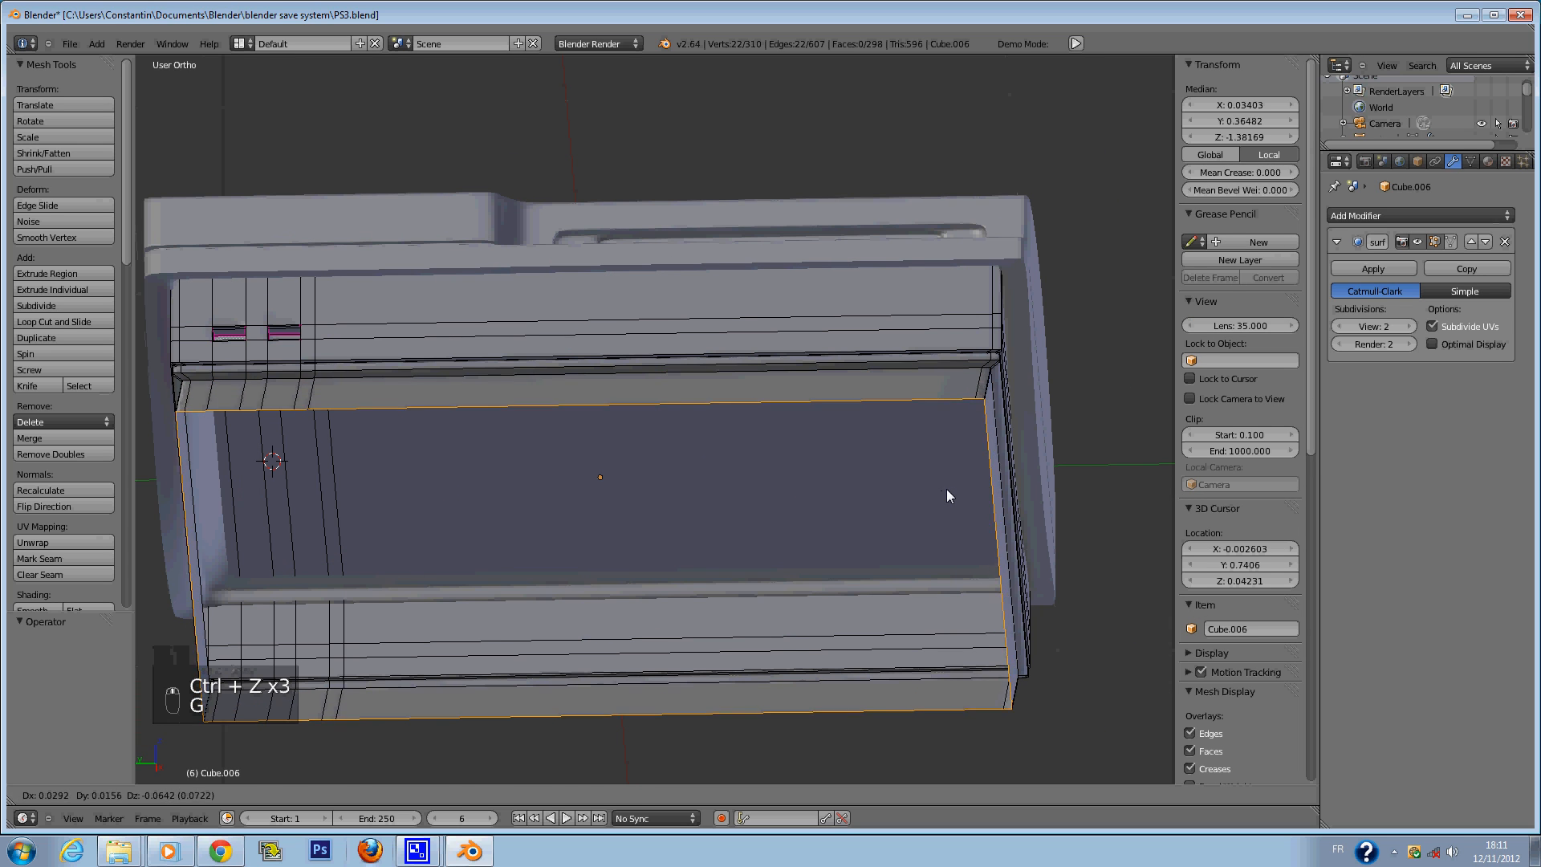
{"action": "key", "text": "w"}
{"action": "left_click", "coordinate": [947, 491]}
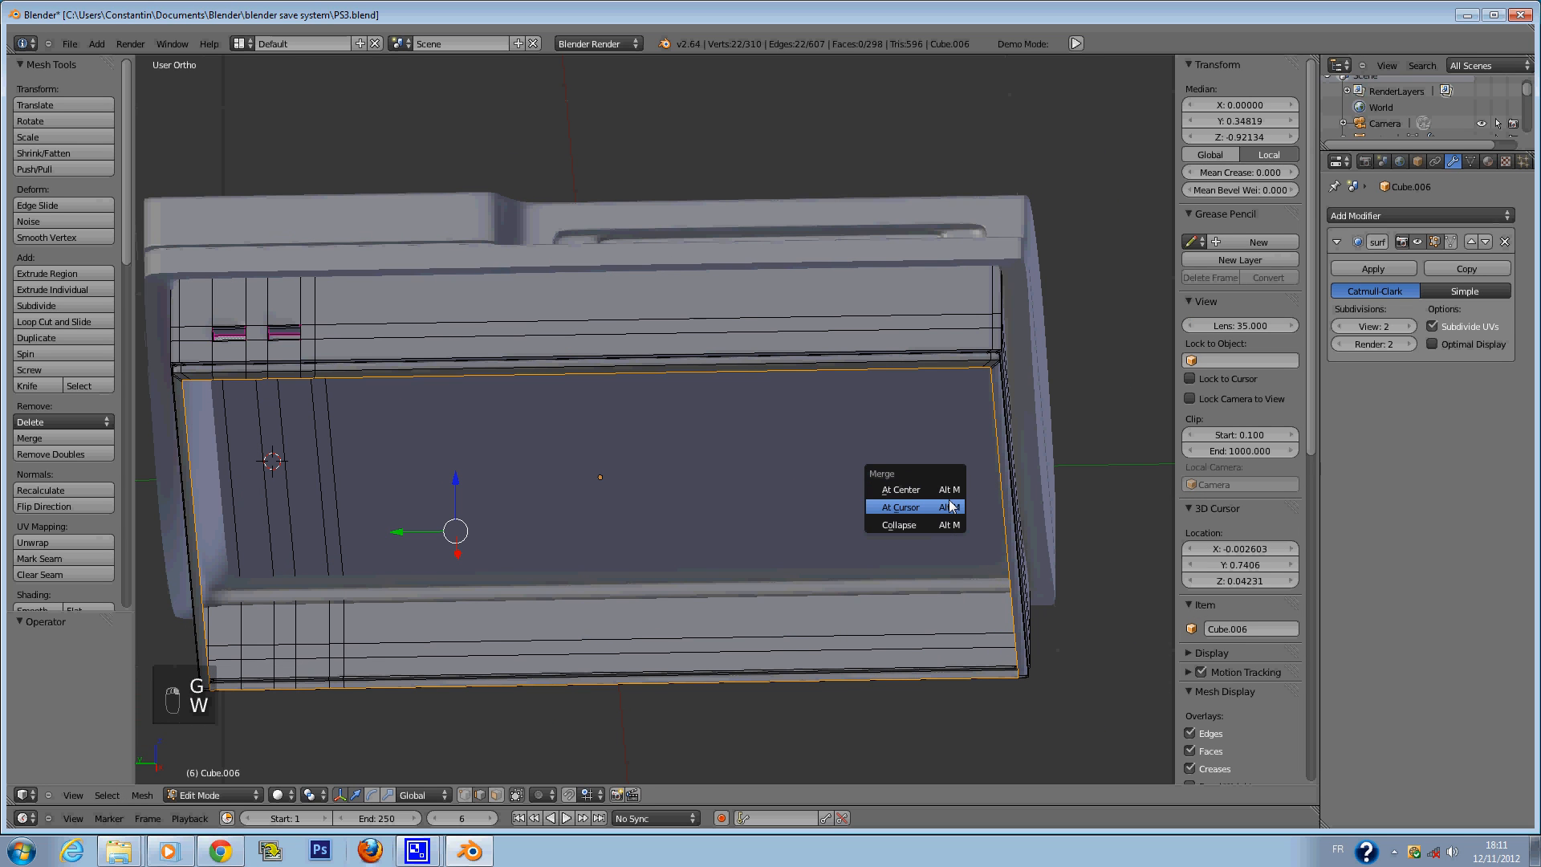
{"action": "left_click", "coordinate": [949, 499]}
{"action": "key", "text": "ctrl+z"}
Reset the 3D cursor to the world origin, try merging the underside loop at the cursor, and undo it.
{"action": "key", "text": "shift+c"}
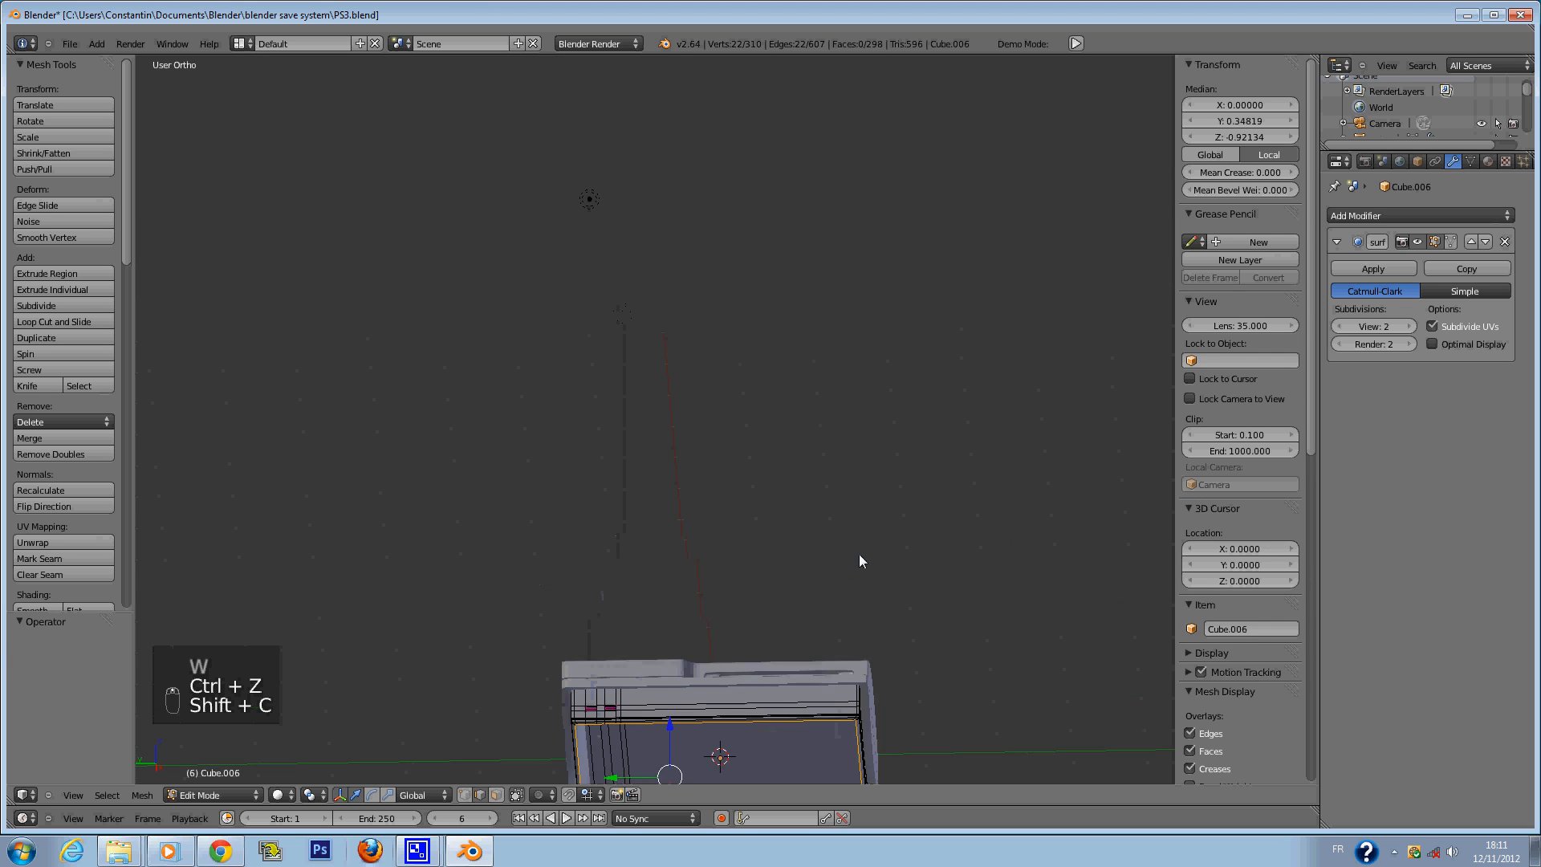
{"action": "key", "text": "w"}
{"action": "left_click", "coordinate": [859, 554]}
{"action": "left_click", "coordinate": [859, 551]}
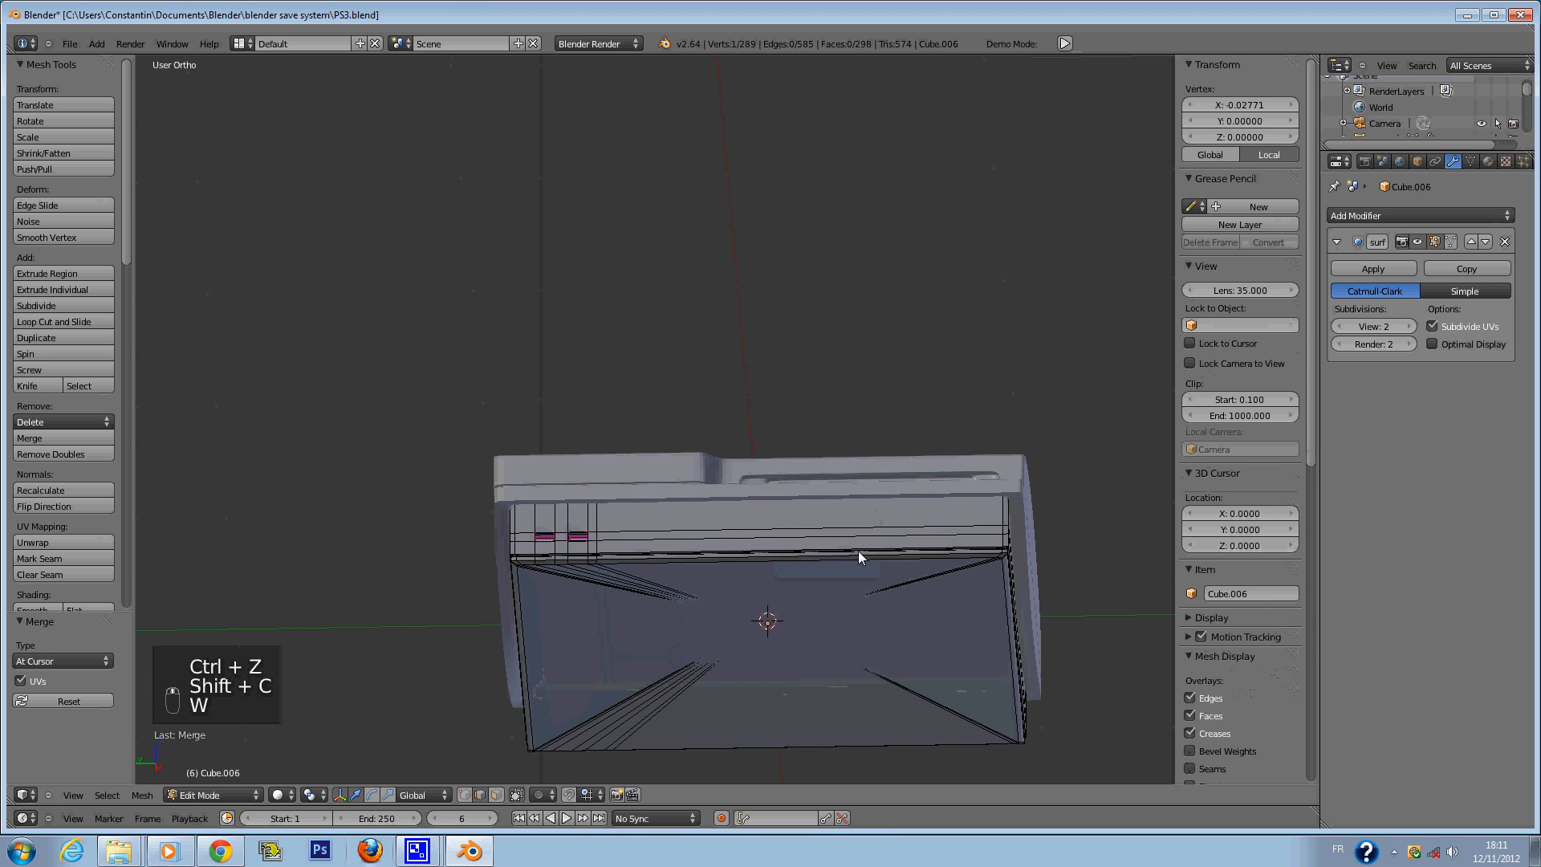
{"action": "key", "text": "ctrl+z"}
Merge the underside loop at its center again, check the shading outside mesh editing, and undo the merge.
{"action": "key", "text": "w"}
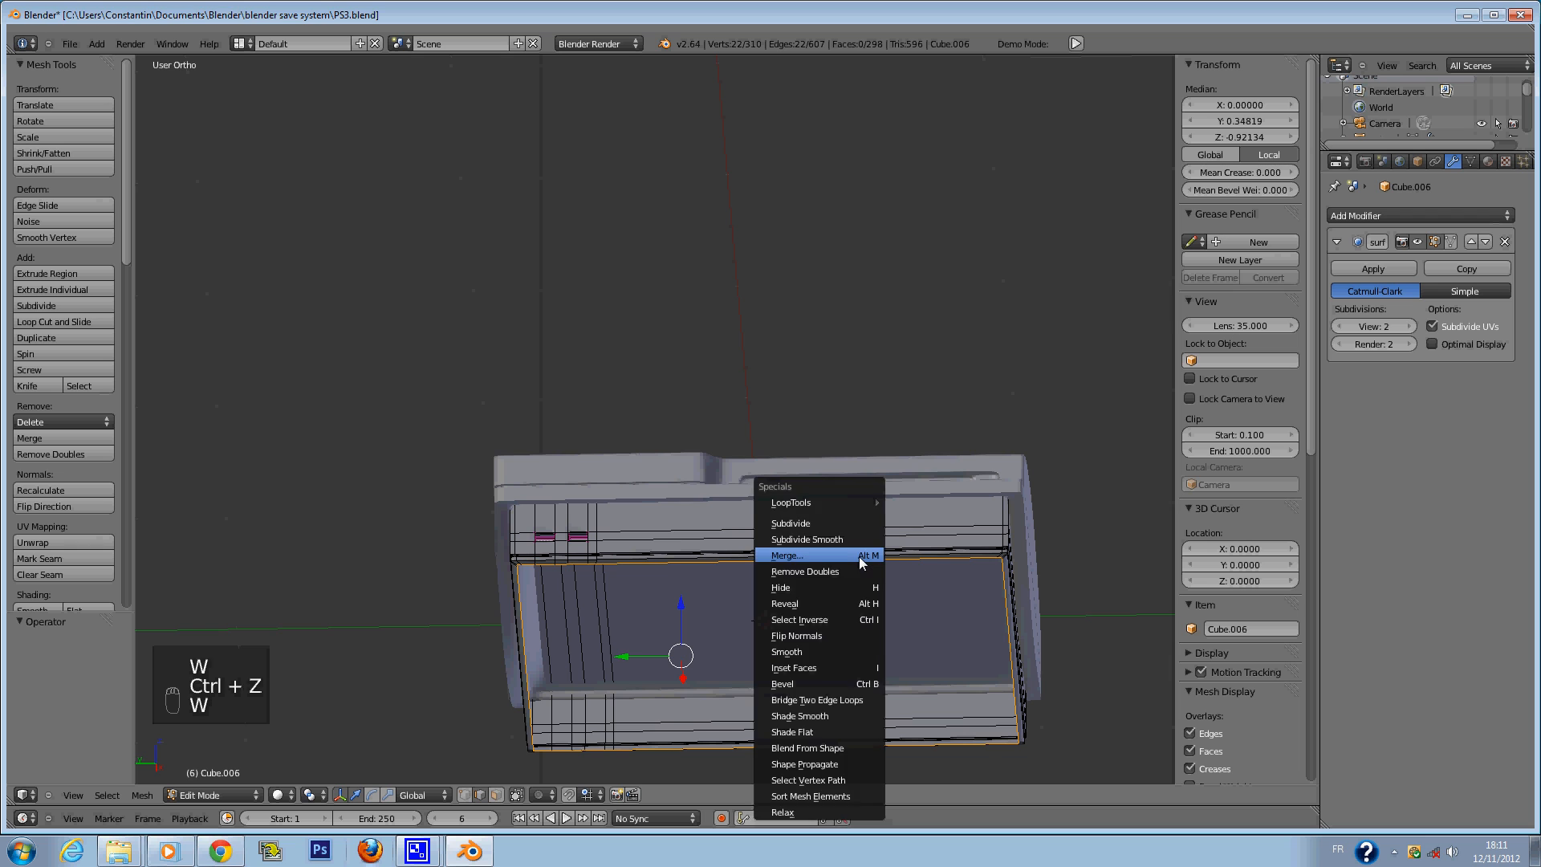
{"action": "left_click", "coordinate": [859, 557]}
{"action": "left_click", "coordinate": [861, 556]}
{"action": "key", "text": "Tab"}
{"action": "key", "text": "Tab"}
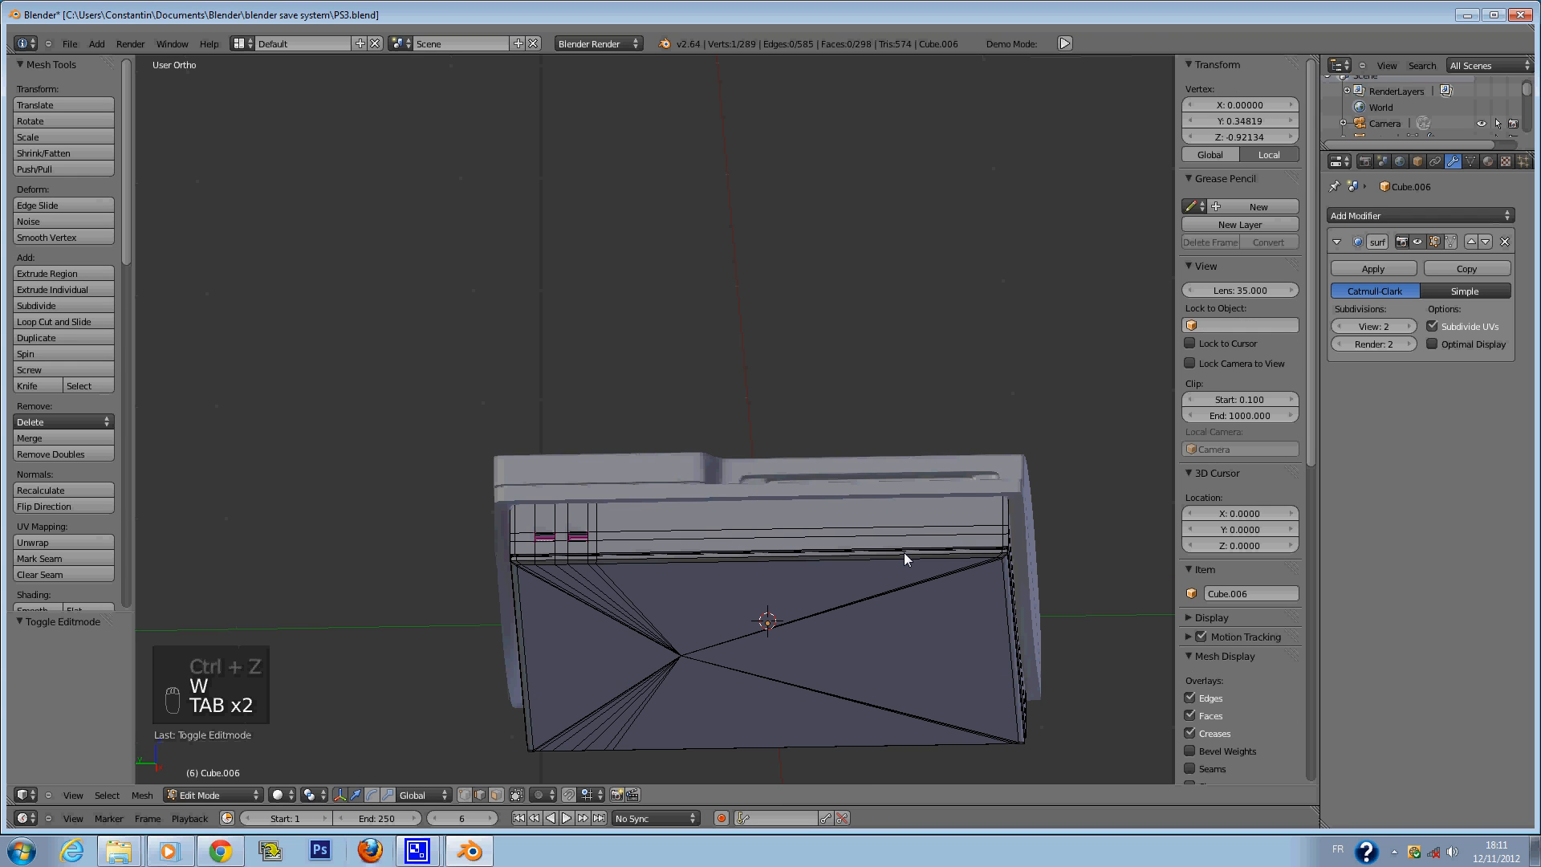
{"action": "key", "text": "Tab"}
{"action": "mouse_move", "coordinate": [904, 552]}
{"action": "middle_mouse_down"}
{"action": "mouse_move", "coordinate": [871, 523]}
{"action": "mouse_move", "coordinate": [785, 577]}
{"action": "mouse_move", "coordinate": [906, 533]}
{"action": "middle_mouse_up"}
{"action": "key", "text": "Tab"}
{"action": "key", "text": "ctrl+z"}
{"action": "key", "text": "ctrl+z"}
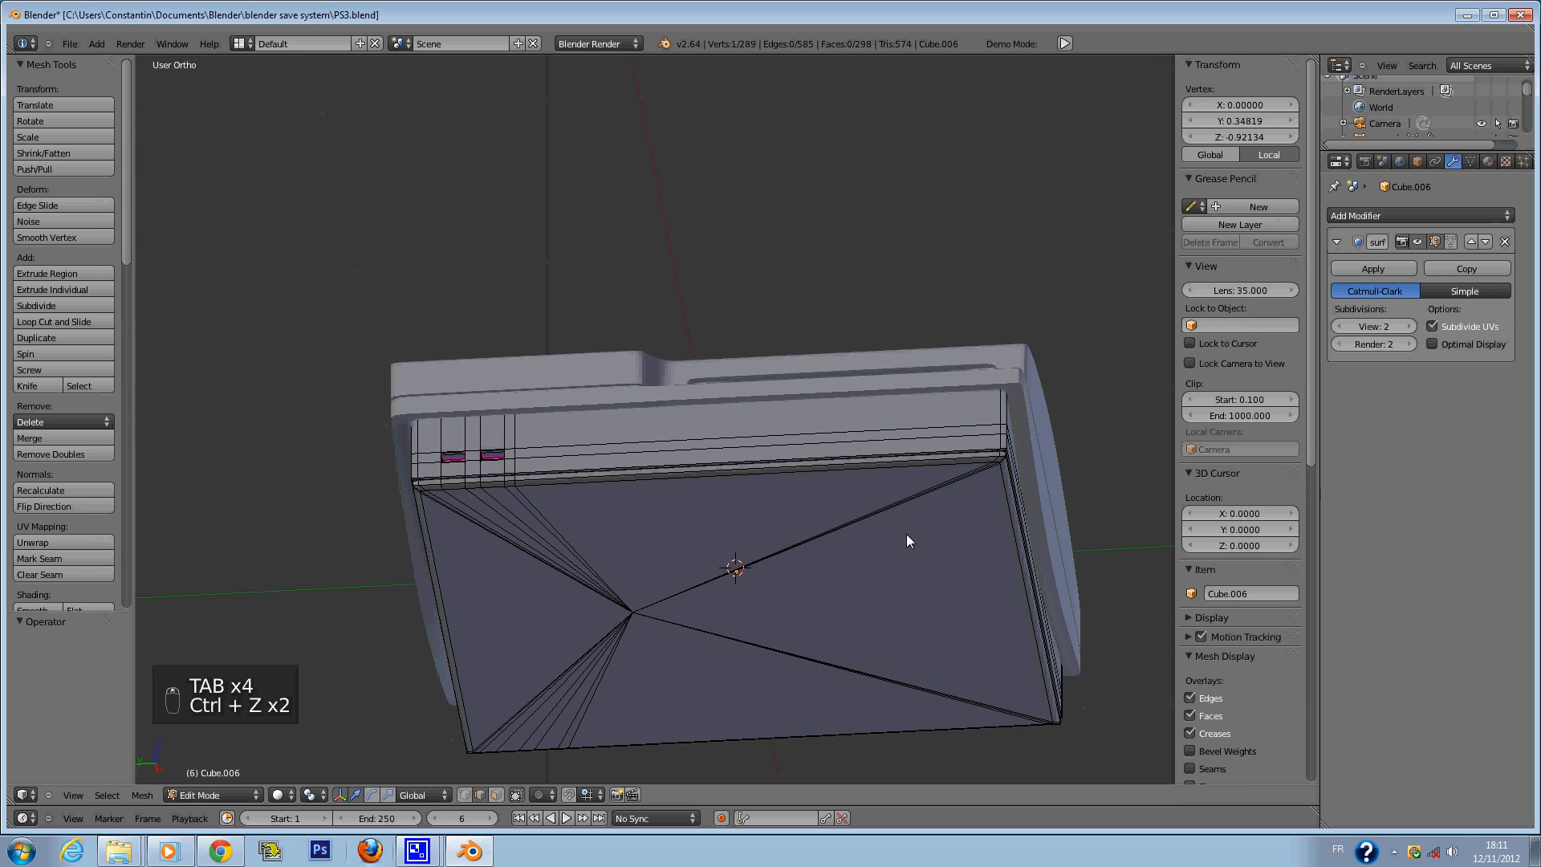
{"action": "key", "text": "ctrl+z"}
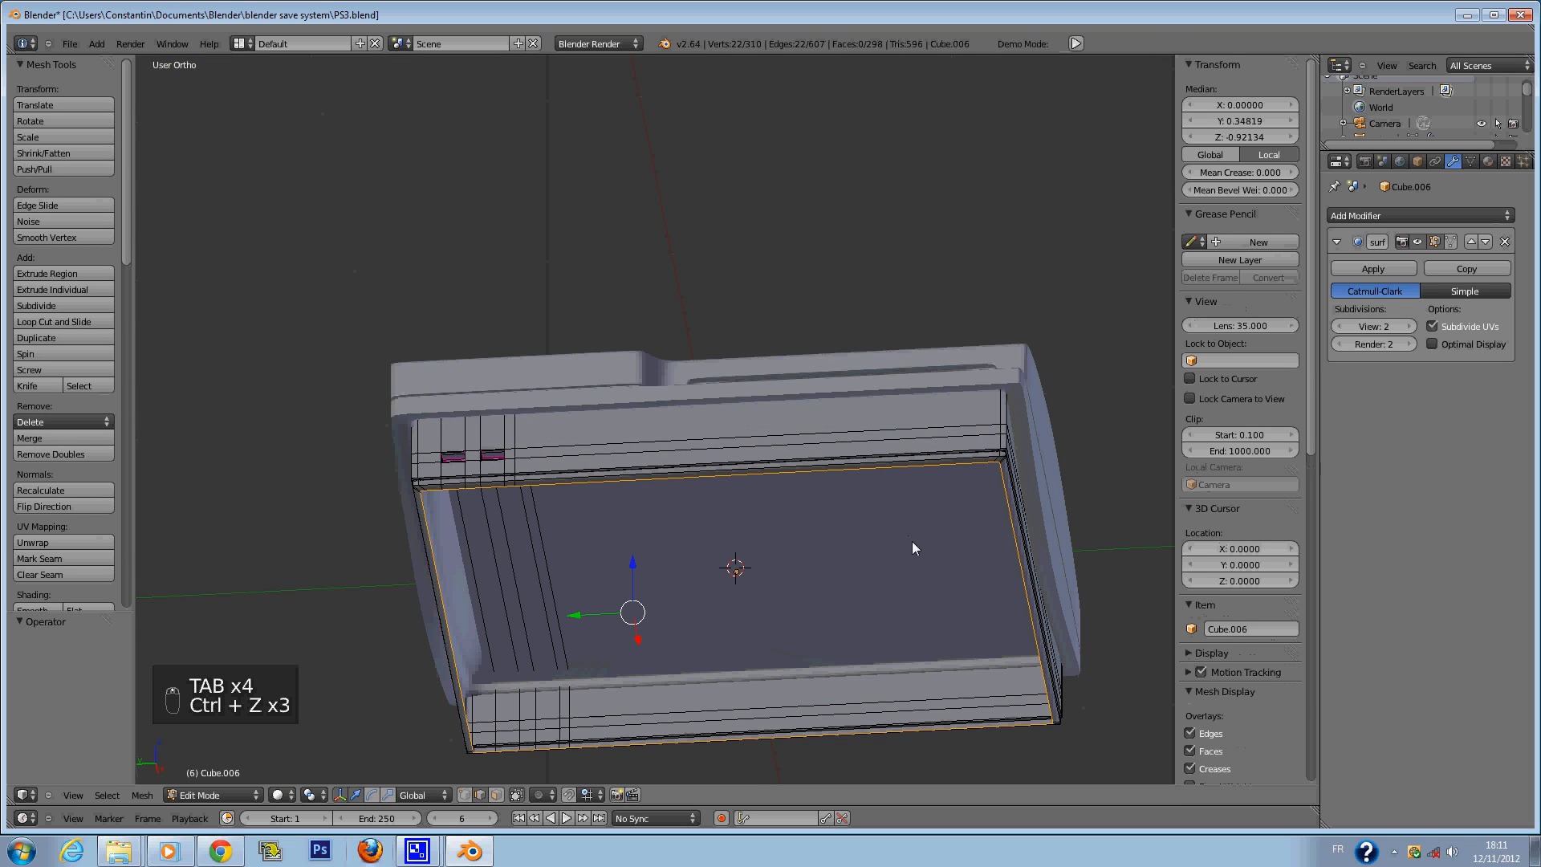
Try to extrude the underside loop once more in place and scale it inward.
{"action": "key", "text": "e"}
{"action": "left_click", "coordinate": [1007, 578]}
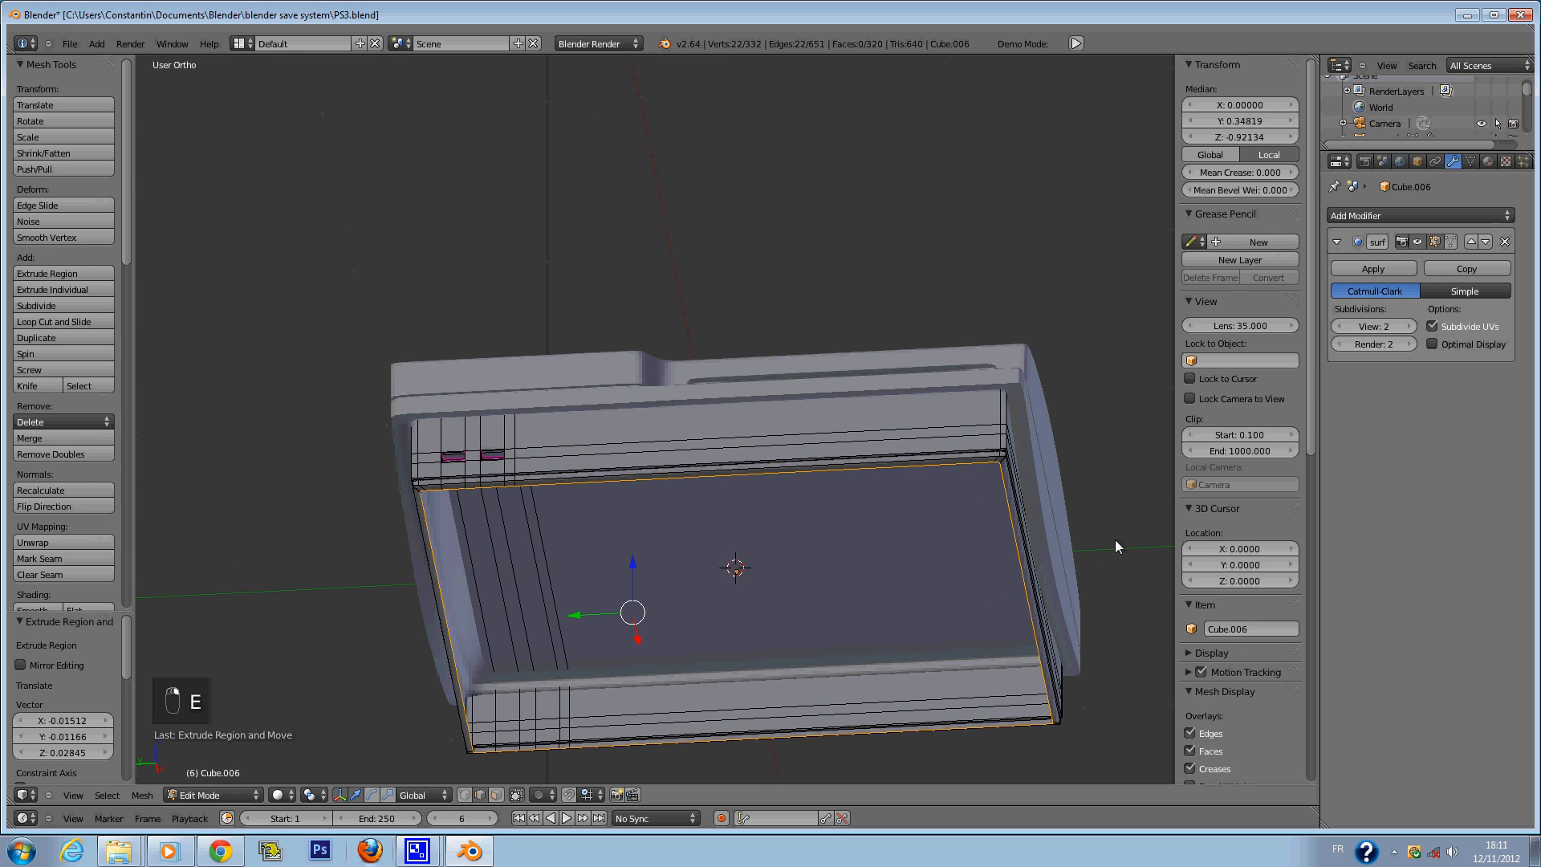
{"action": "key", "text": "s"}
{"action": "right_click", "coordinate": [746, 583]}
Undo the extra loop extrusions, scale the underside loop inward to 0.172 and move it toward the underside's center.
{"action": "key", "text": "ctrl+z"}
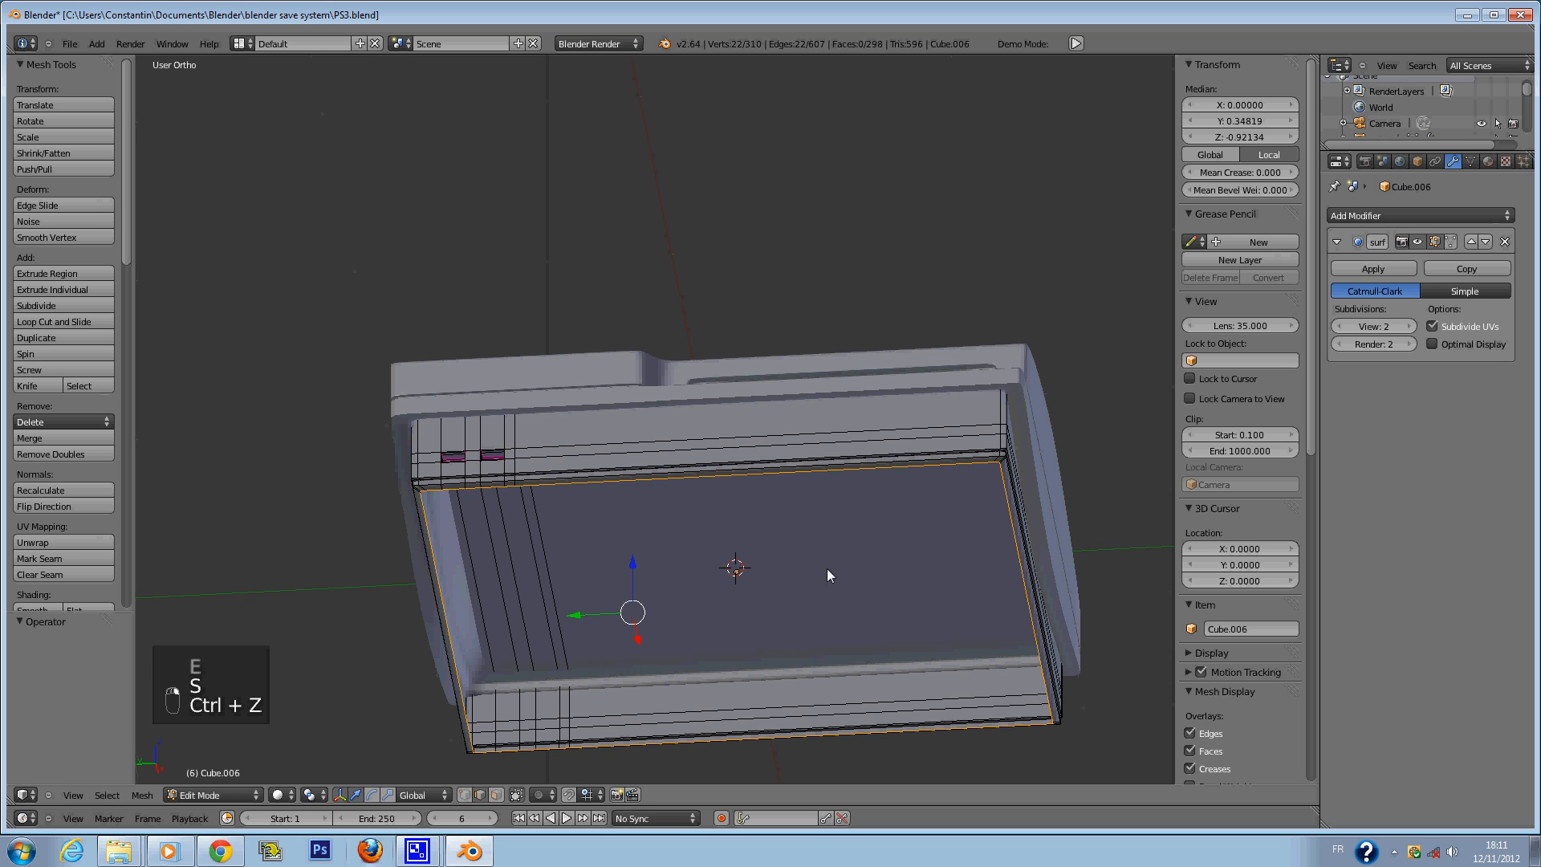
{"action": "key", "text": "ctrl+z"}
{"action": "key", "text": "s"}
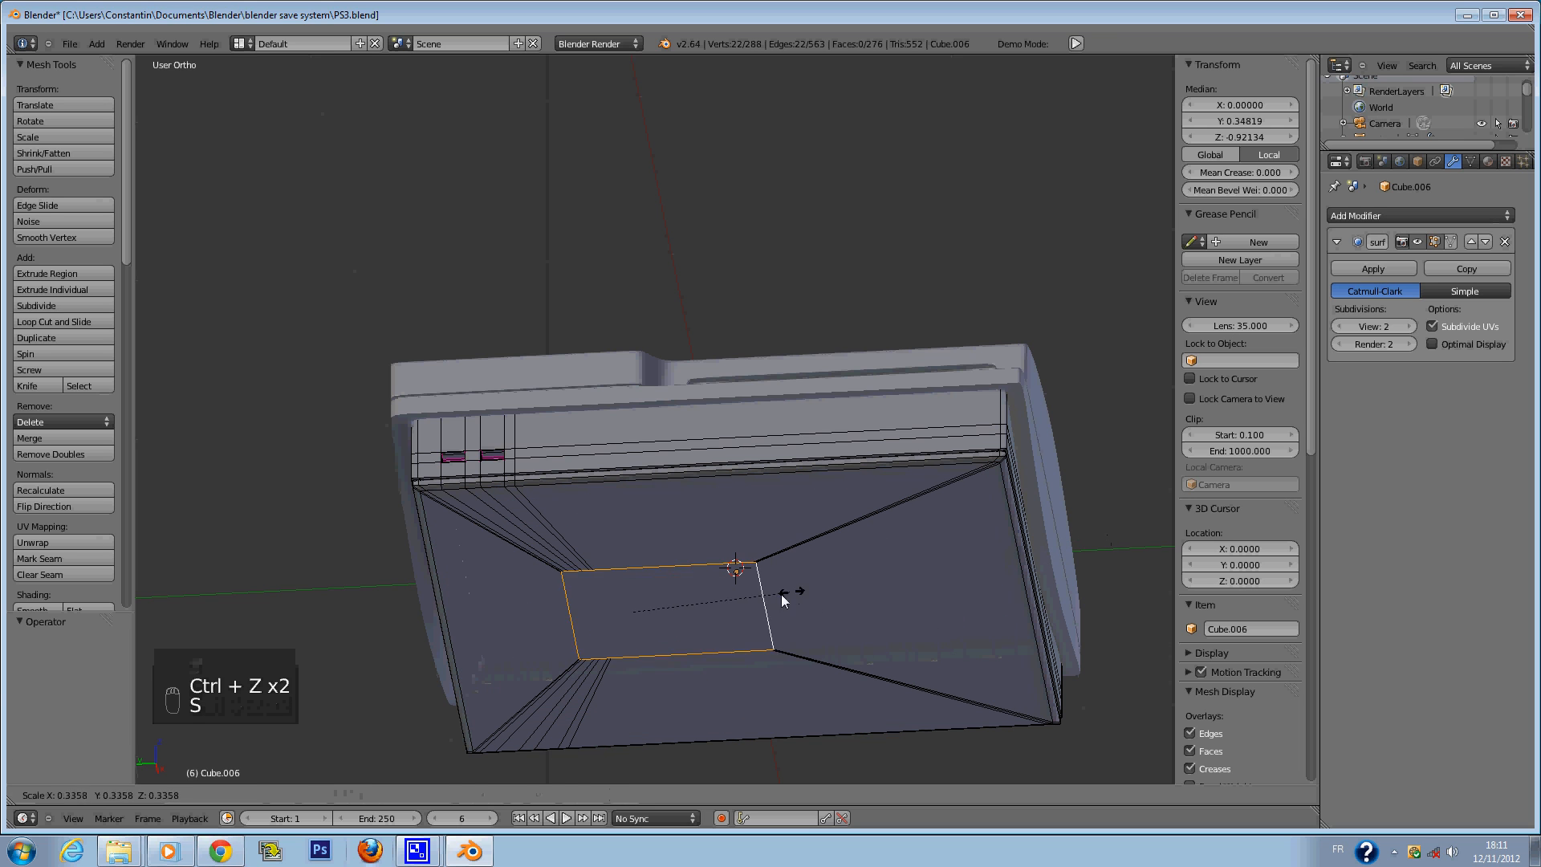
{"action": "left_click", "coordinate": [713, 595]}
{"action": "scroll", "coordinate": [675, 590], "scroll_direction": "up", "scroll_amount": 2}
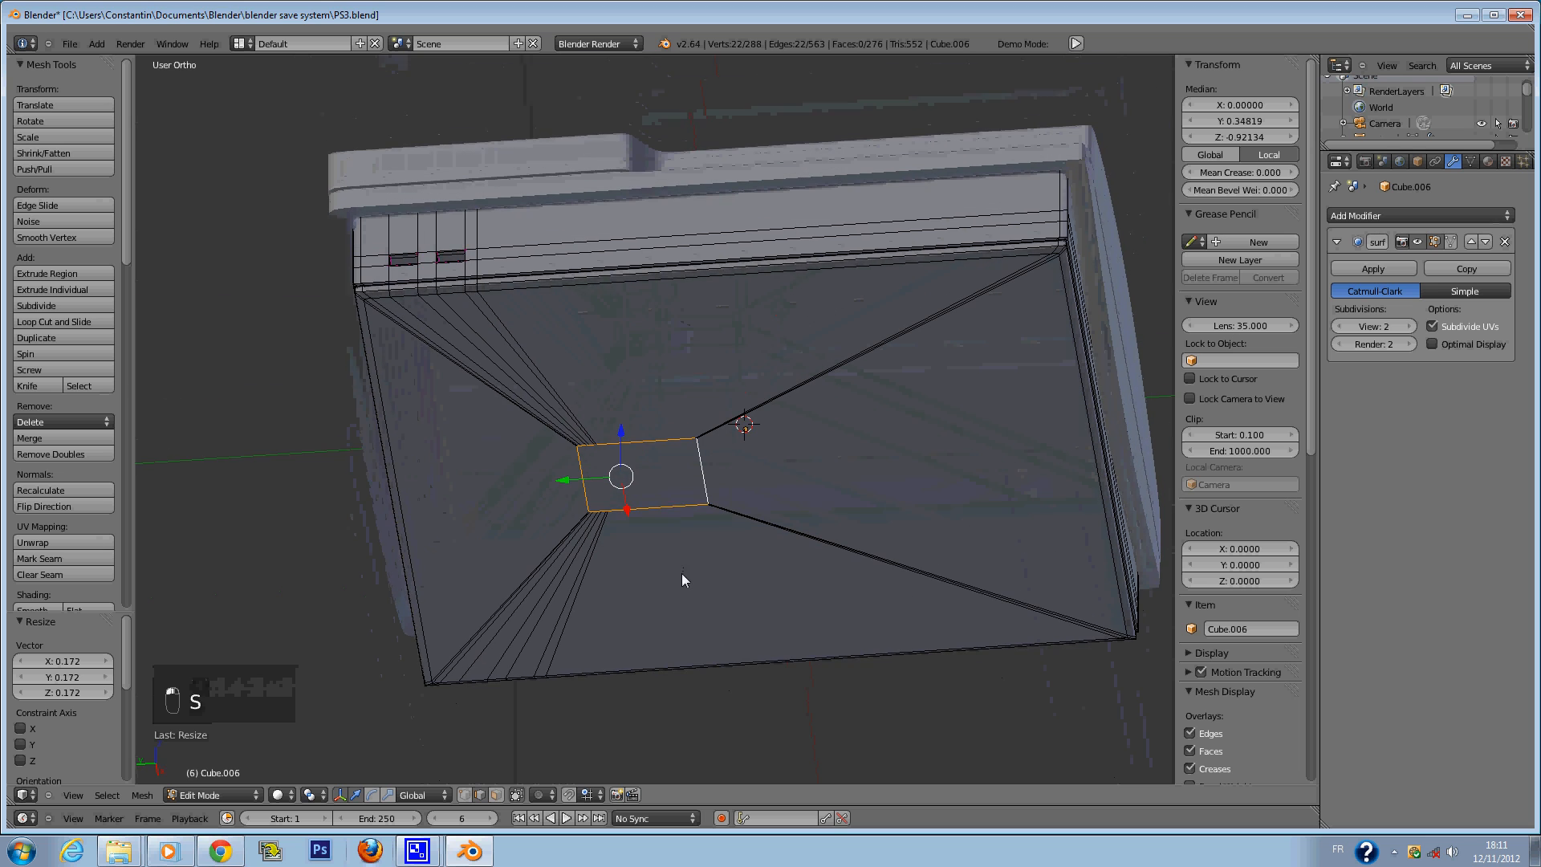
{"action": "left_click_drag", "start_coordinate": [589, 481], "coordinate": [692, 506]}
{"action": "left_click_drag", "start_coordinate": [724, 441], "coordinate": [728, 424]}
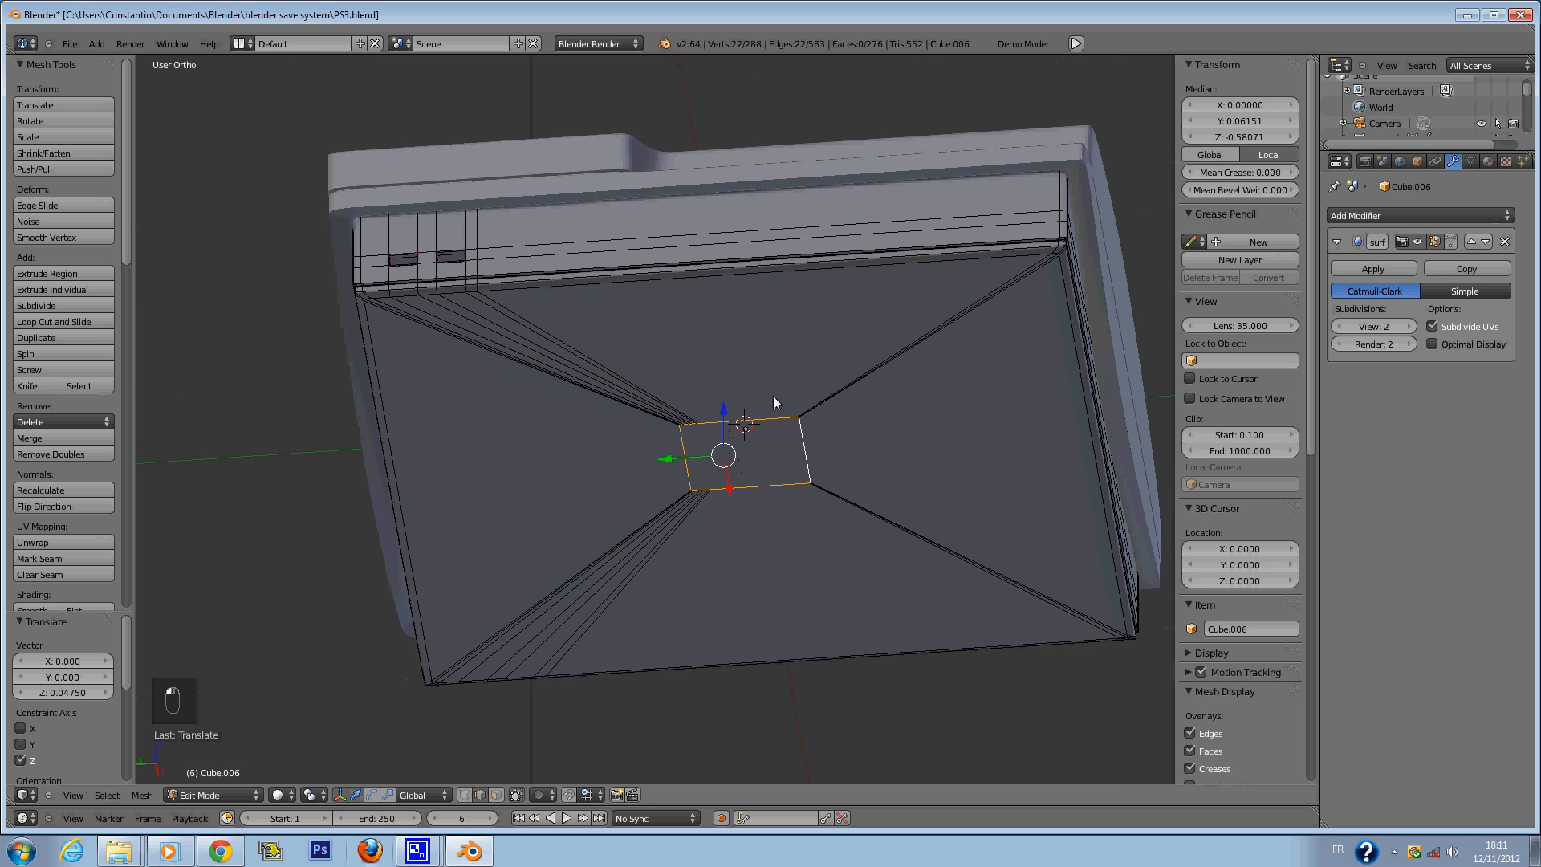
Check the narrowed underside outside mesh editing, save the file, and undo the scaling and moves of the loop.
{"action": "scroll", "coordinate": [774, 396], "scroll_direction": "down", "scroll_amount": 2}
{"action": "middle_click_drag", "start_coordinate": [773, 396], "coordinate": [807, 411]}
{"action": "key", "text": "Tab"}
{"action": "key", "text": "ctrl+s"}
{"action": "left_click", "coordinate": [769, 431]}
{"action": "key", "text": "Tab"}
{"action": "key", "text": "ctrl+z"}
{"action": "key", "text": "ctrl+z"}
{"action": "key", "text": "ctrl+z"}
{"action": "key", "text": "ctrl+z"}
{"action": "key", "text": "ctrl+z"}
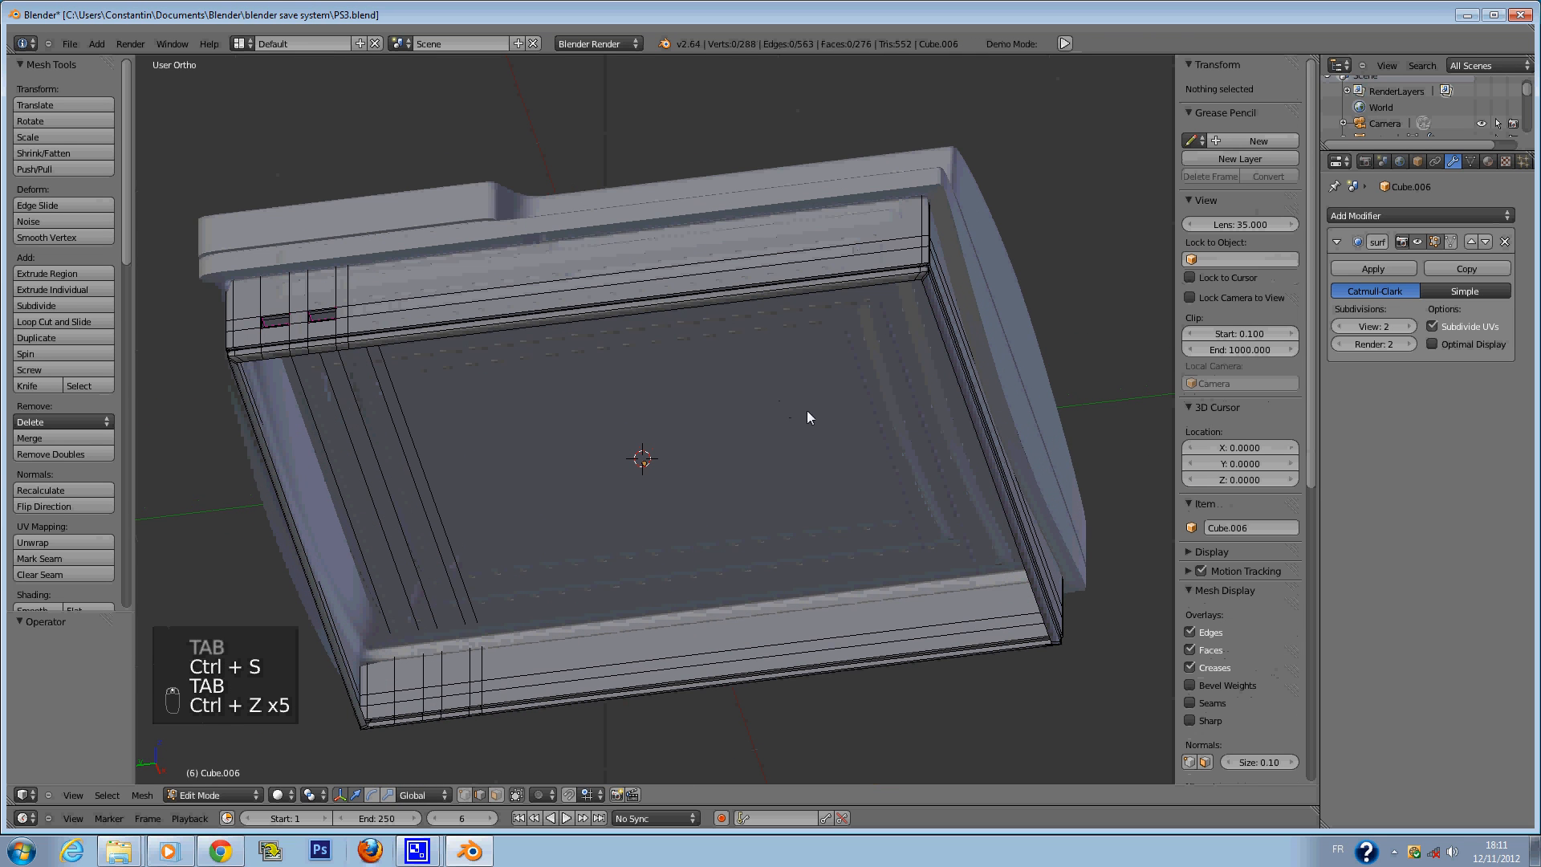
Select the underside's inner edge loop, extrude it in place and merge the new vertices with Collapse to close the base.
{"action": "right_click", "coordinate": [940, 332]}
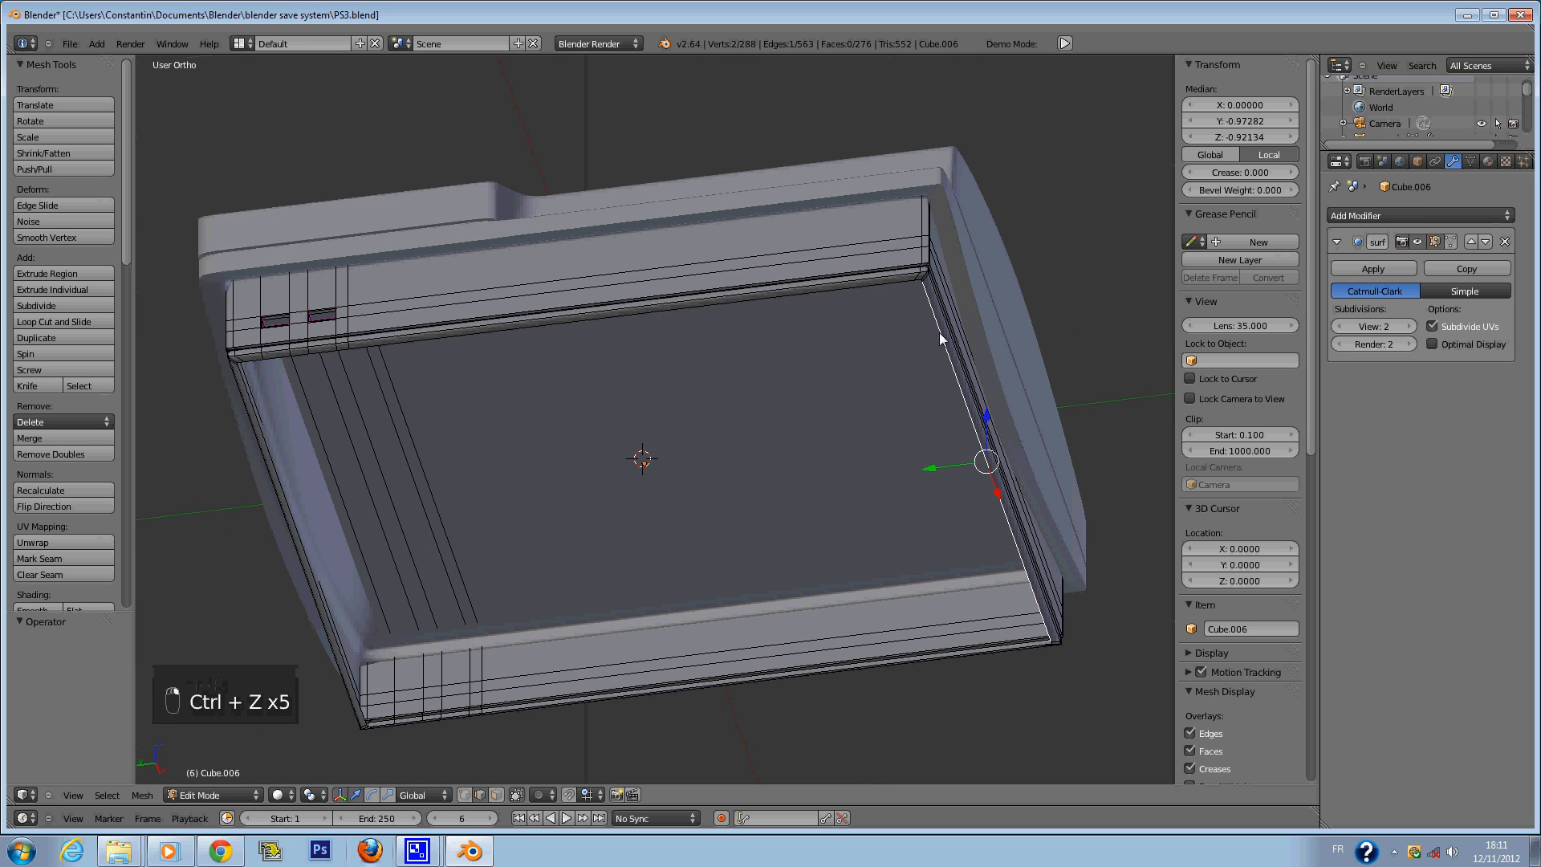
{"action": "right_click", "coordinate": [896, 284], "text": "alt"}
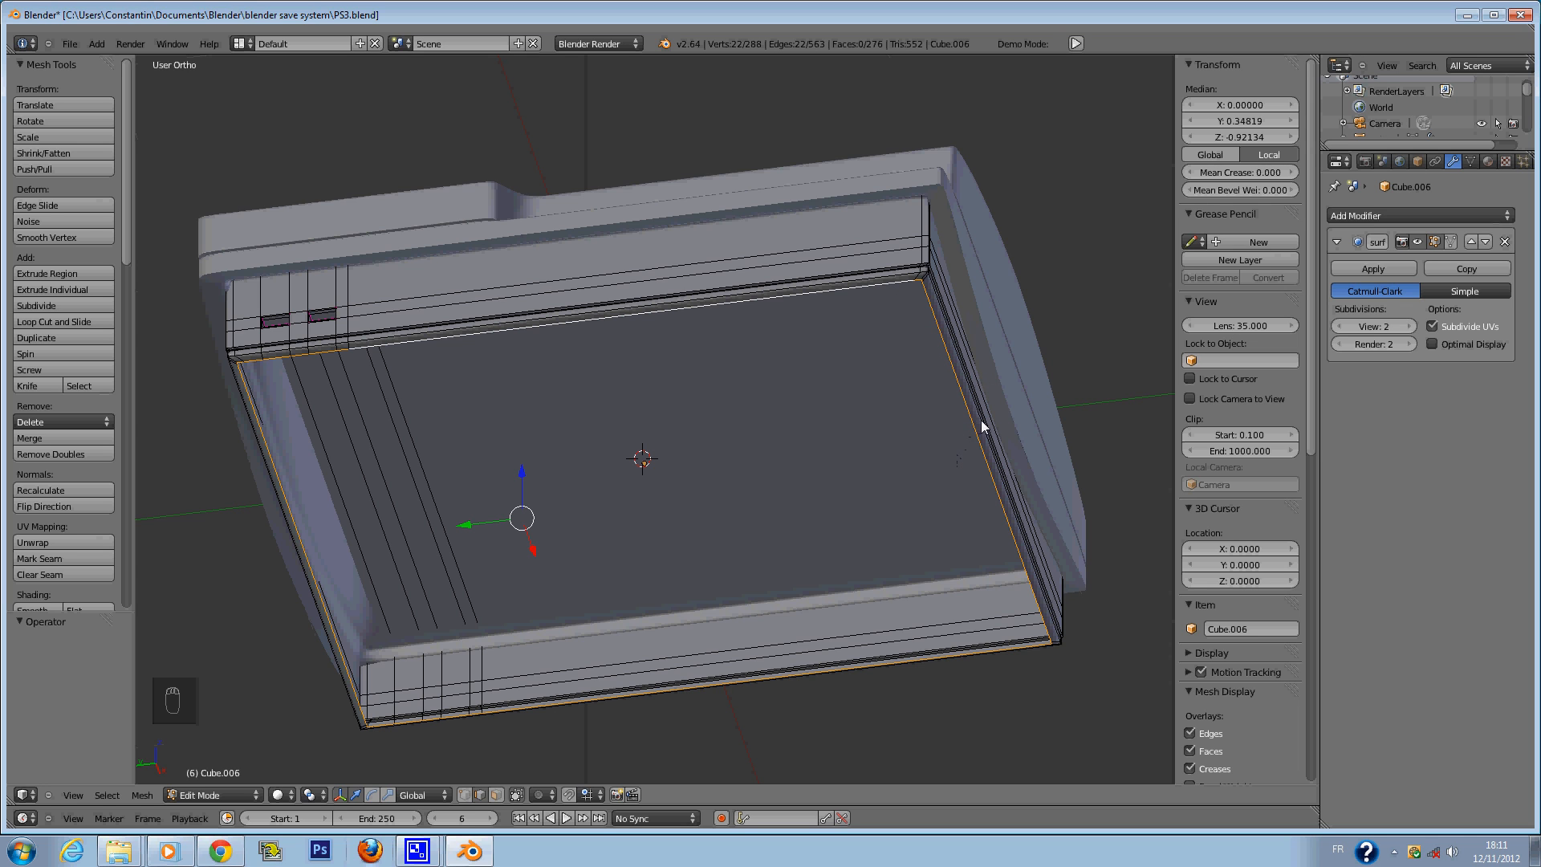
{"action": "key", "text": "e"}
{"action": "left_click", "coordinate": [930, 454]}
{"action": "key", "text": "w"}
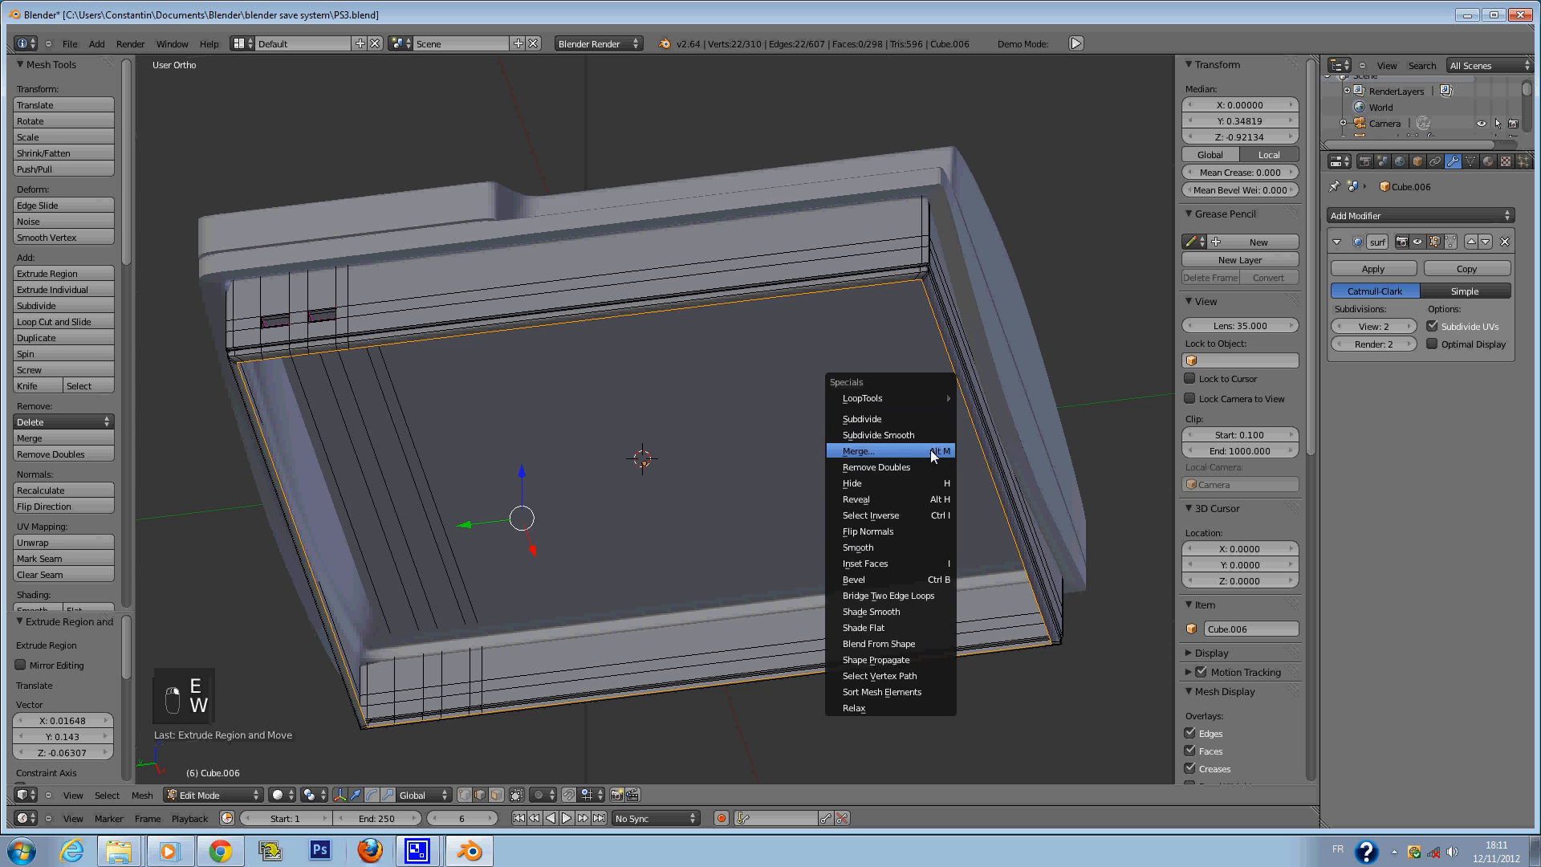
{"action": "left_click", "coordinate": [928, 448]}
{"action": "left_click", "coordinate": [923, 483]}
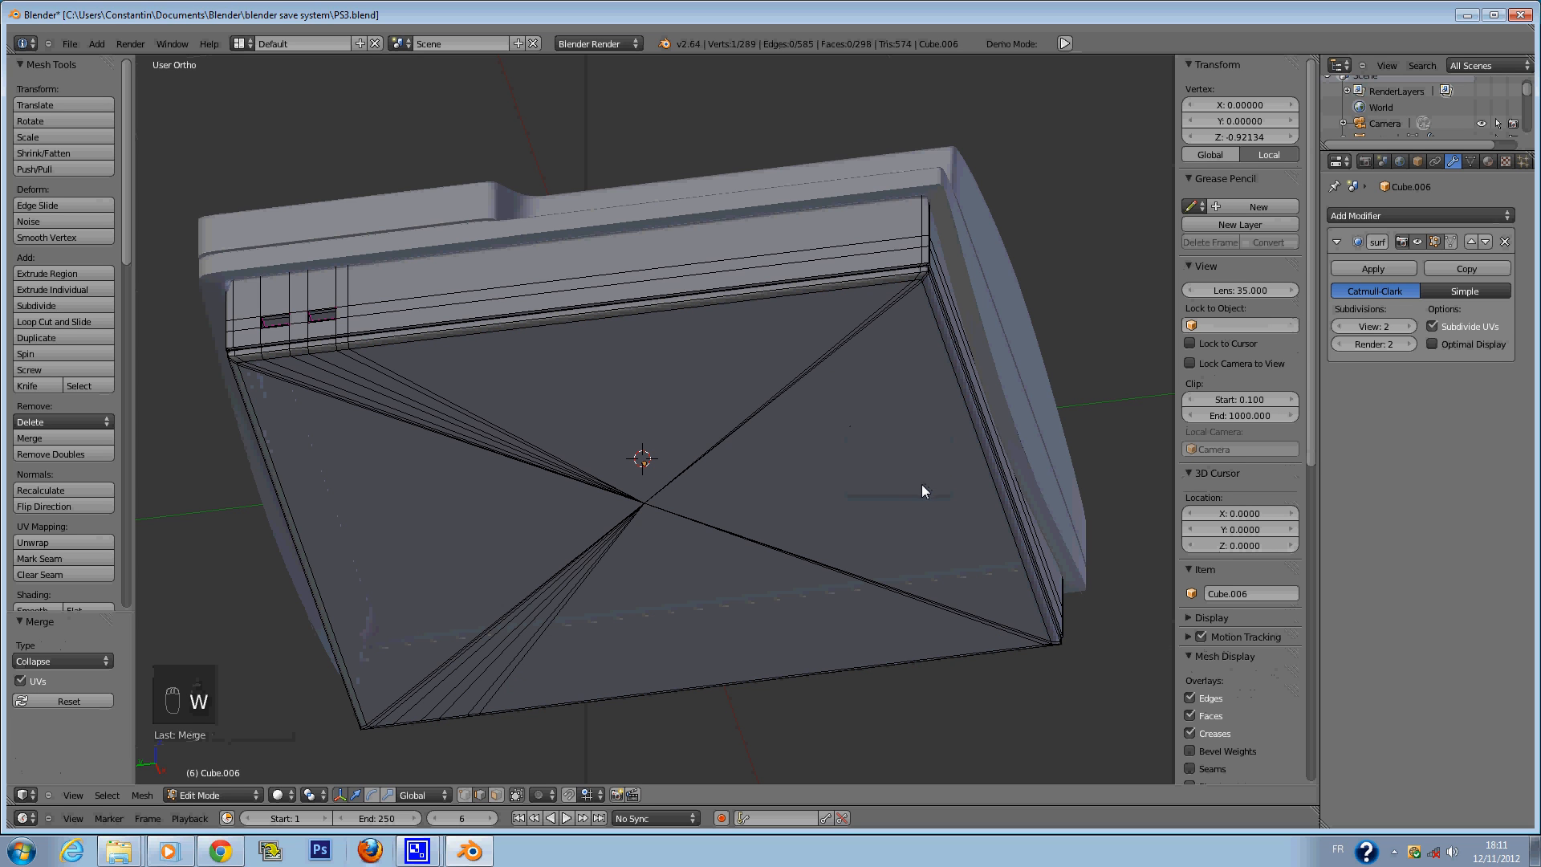
Leave mesh editing, save over PS3.blend, and center the view on the base before saving again.
{"action": "middle_click_drag", "start_coordinate": [772, 488], "coordinate": [729, 484]}
{"action": "key", "text": "Tab"}
{"action": "key", "text": "ctrl+s"}
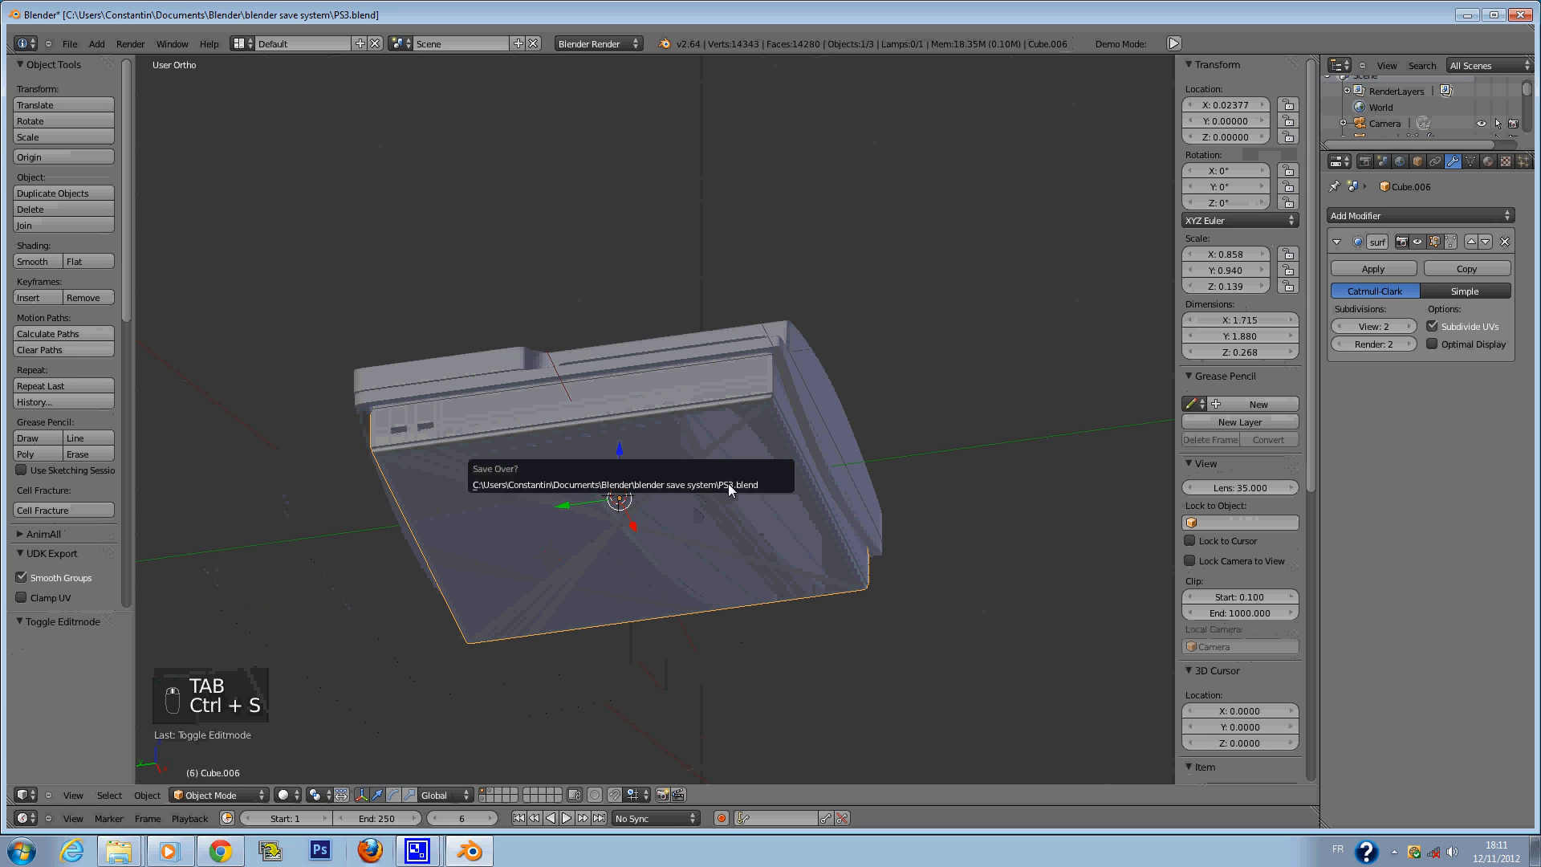
{"action": "left_click", "coordinate": [729, 483]}
{"action": "key", "text": "KP_1"}
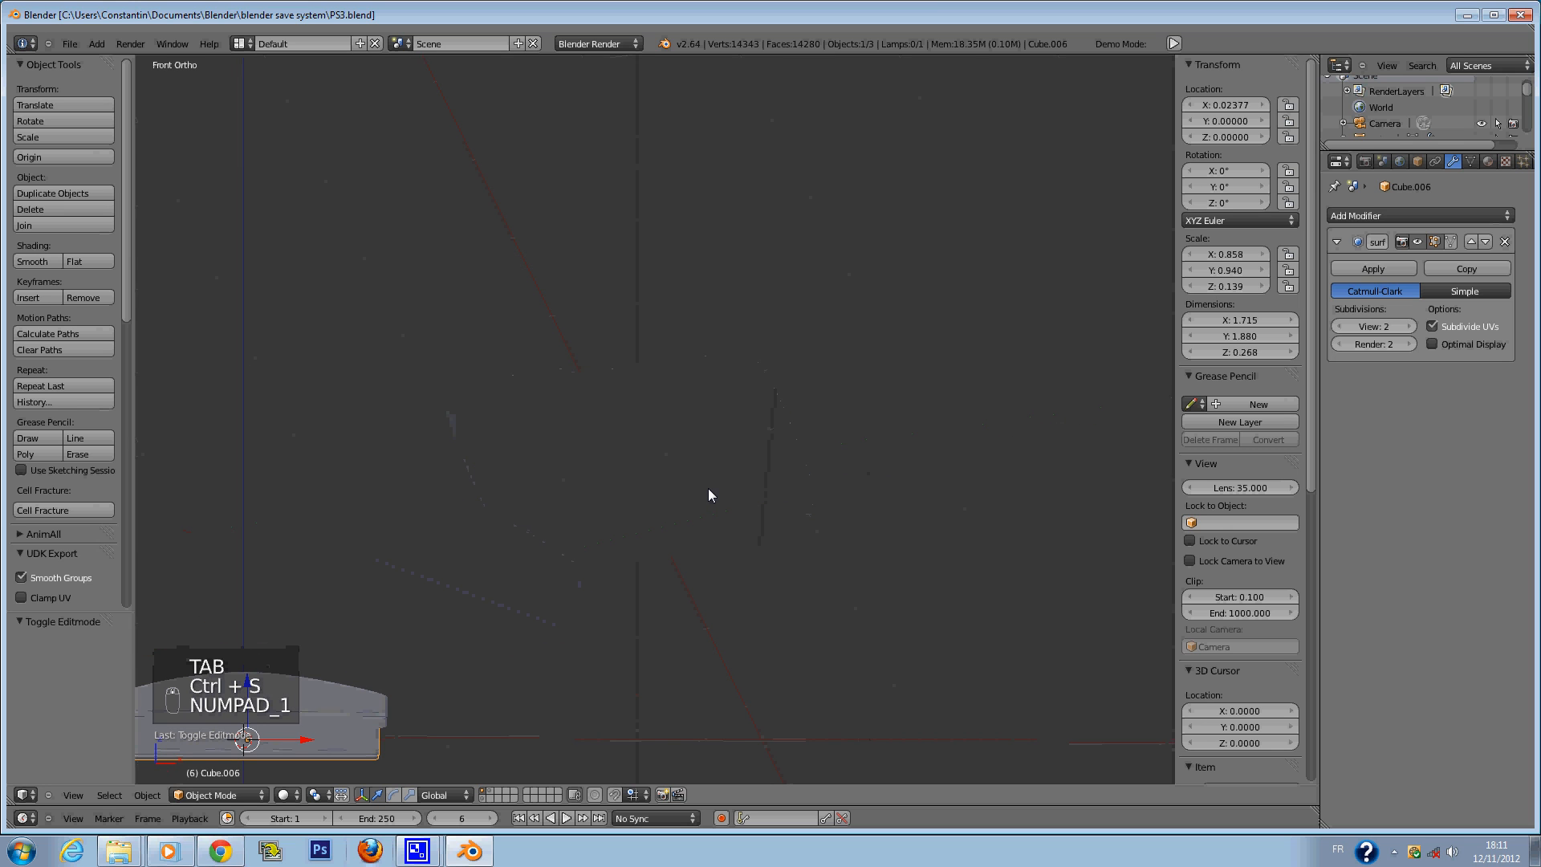
{"action": "key", "text": "KP_Decimal"}
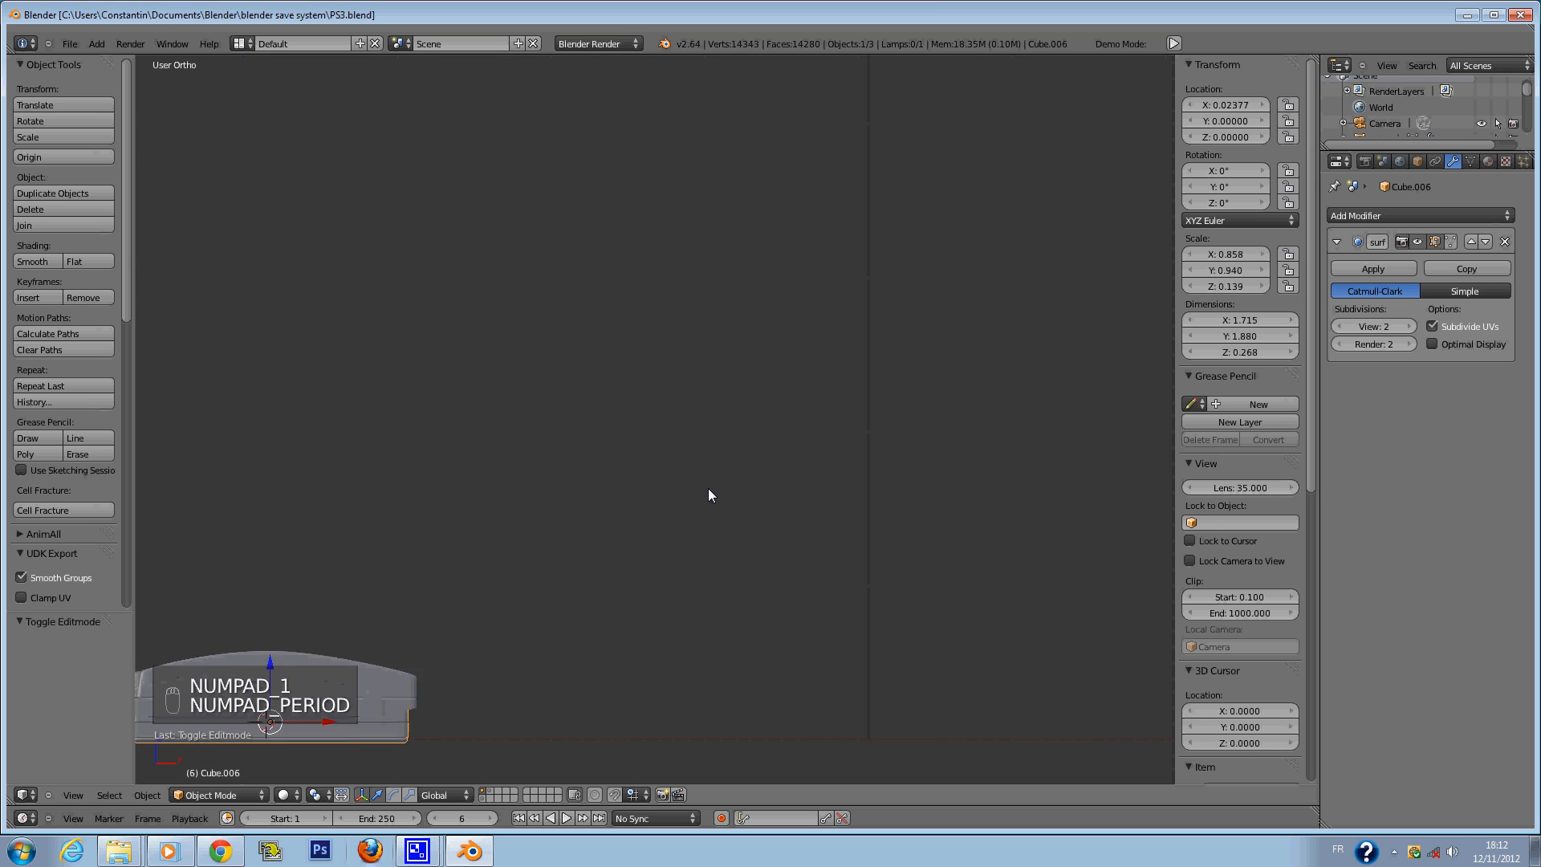
{"action": "middle_click_drag", "start_coordinate": [506, 221], "coordinate": [769, 364]}
{"action": "key", "text": "ctrl+s"}
{"action": "left_click", "coordinate": [738, 359]}
{"action": "key", "text": "Tab"}
{"action": "key", "text": "Tab"}
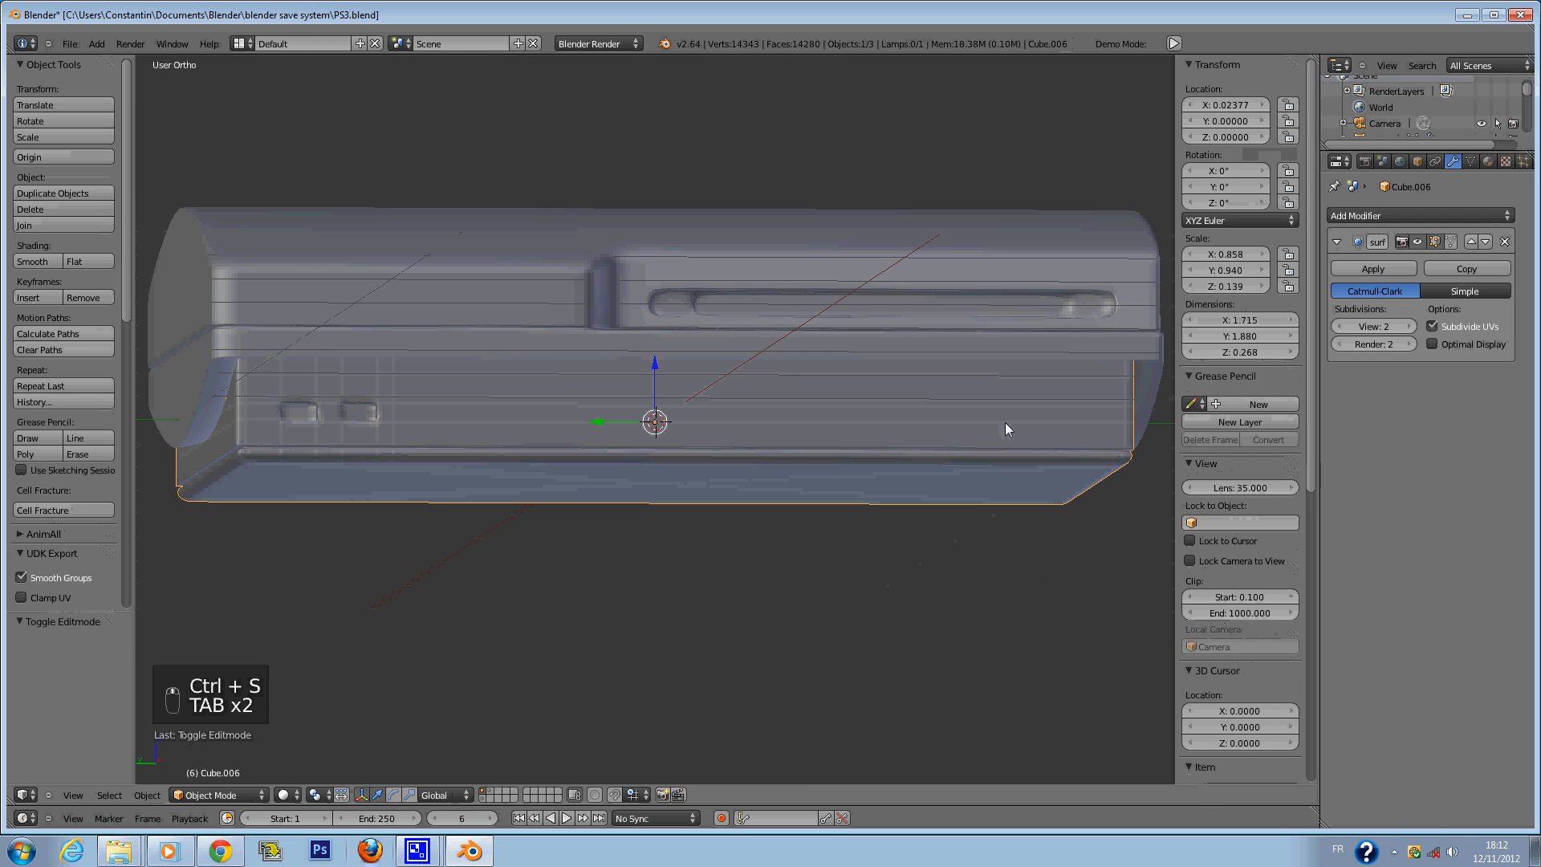
{"action": "middle_click_drag", "start_coordinate": [1006, 422], "coordinate": [812, 340]}
{"action": "key", "text": "Tab"}
{"action": "key", "text": "Tab"}
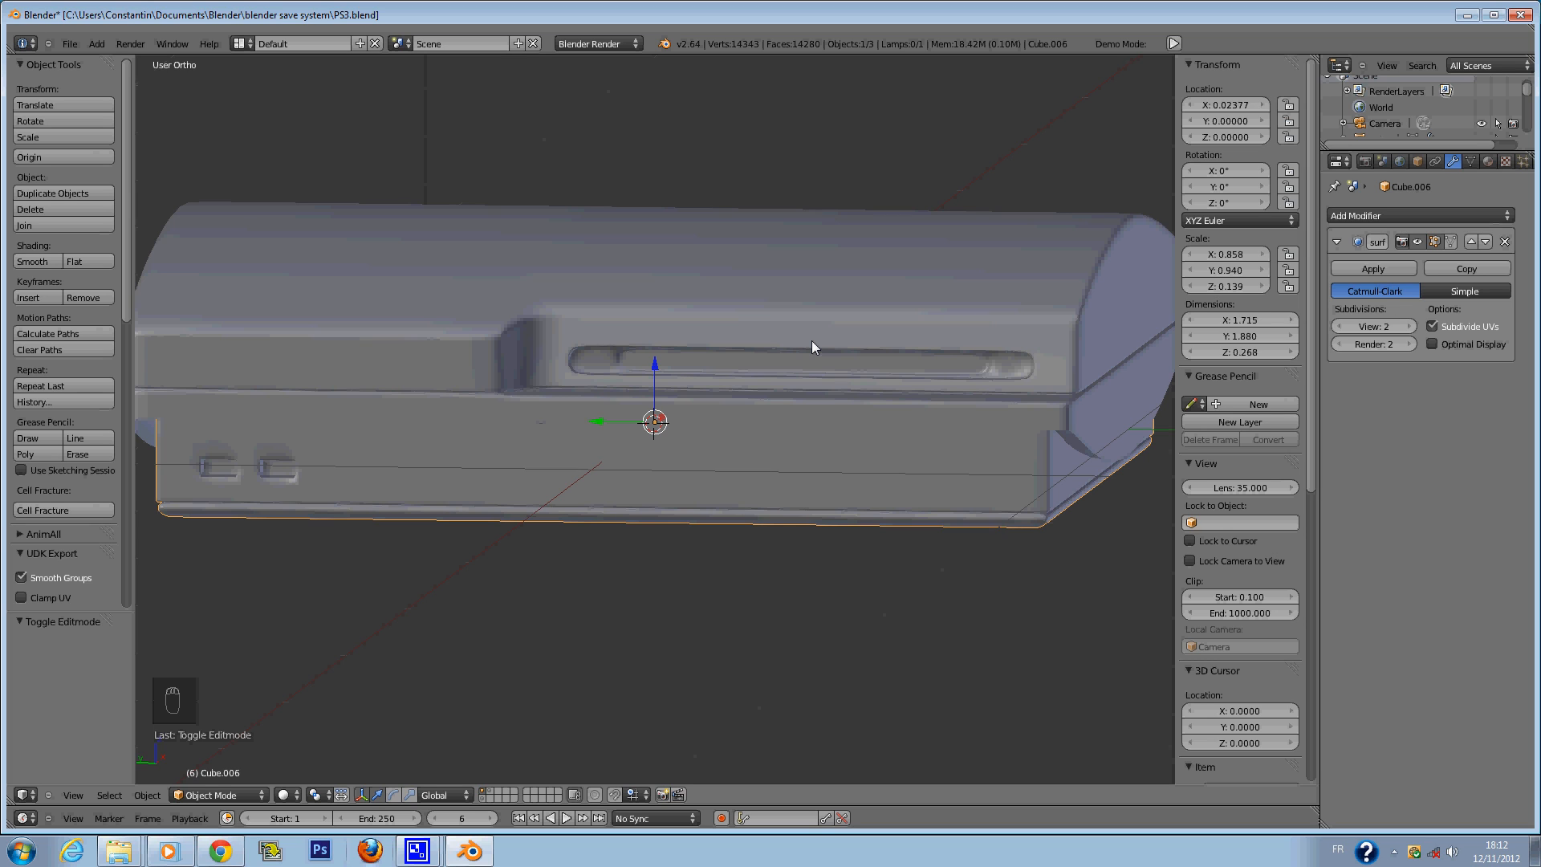
Show the base mesh in wireframe from the front, clear the selection and switch to face selection.
{"action": "key", "text": "KP_1"}
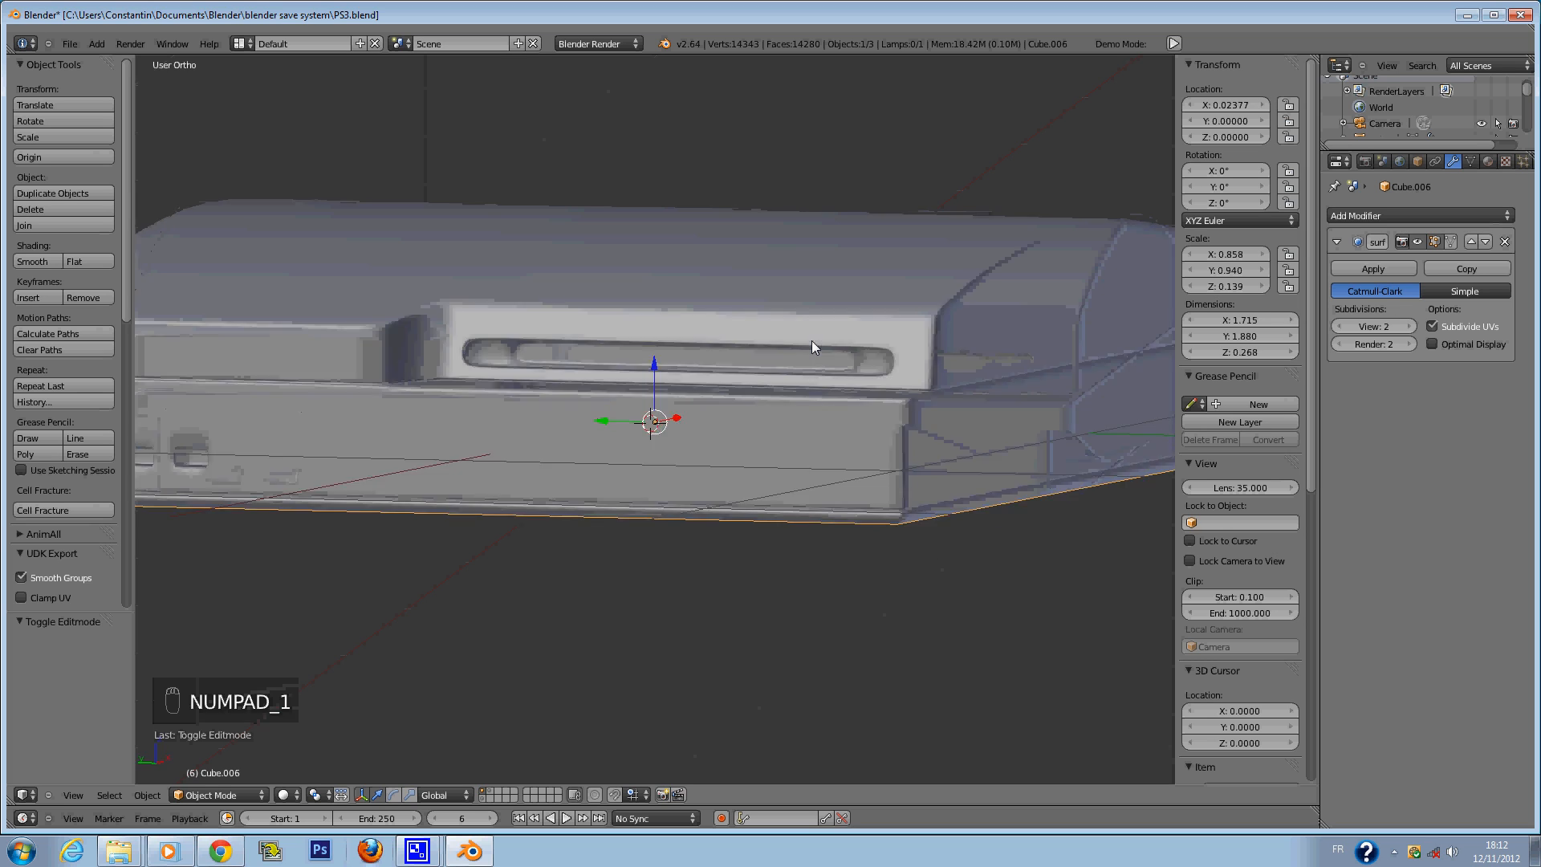
{"action": "key", "text": "Tab"}
{"action": "scroll", "coordinate": [518, 403], "scroll_direction": "up", "scroll_amount": 5}
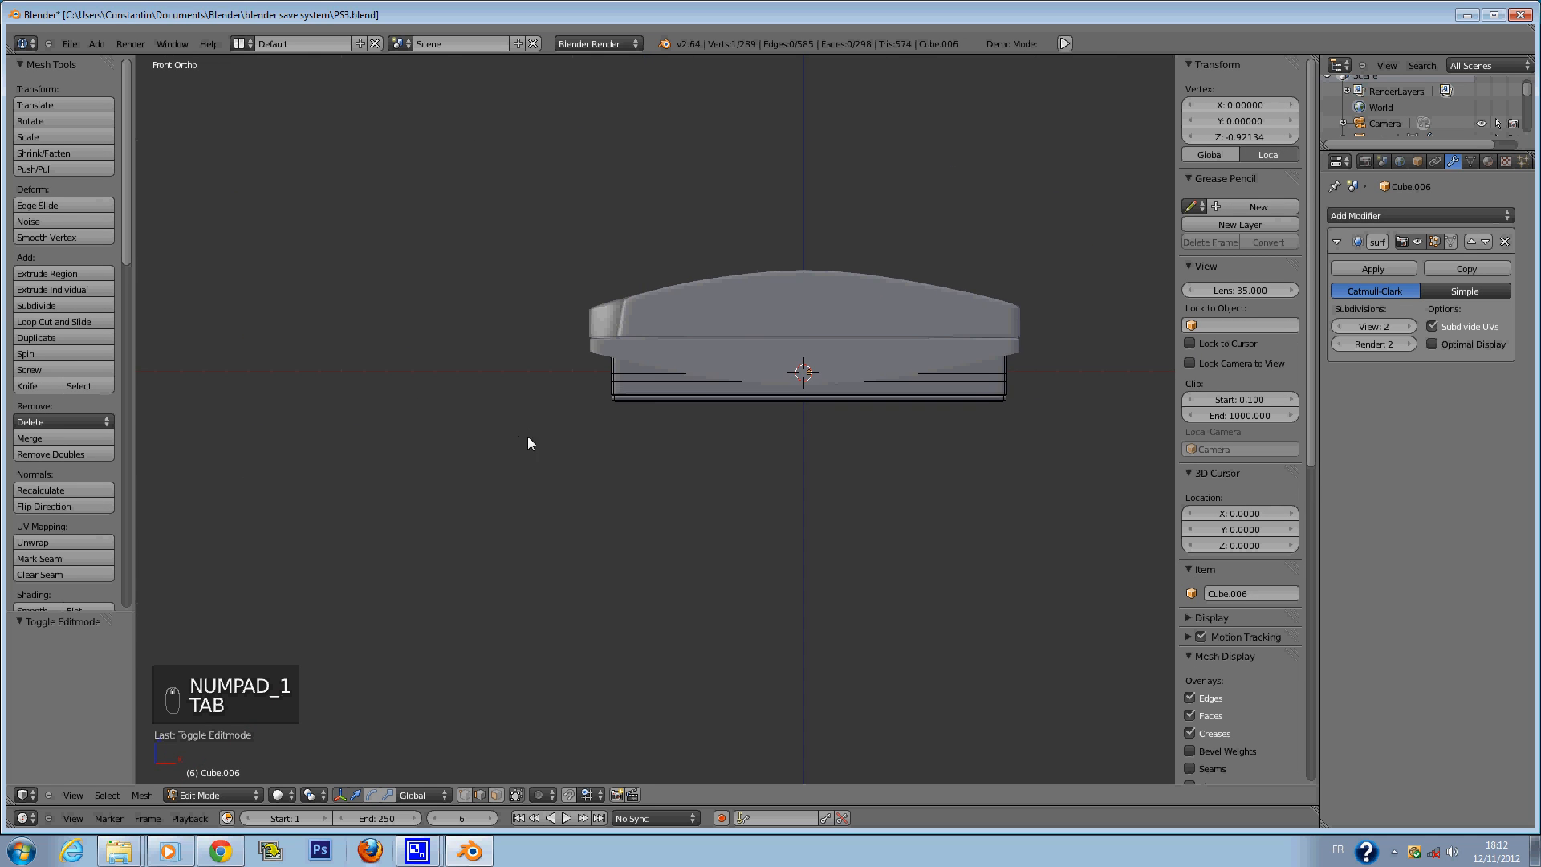
{"action": "scroll", "coordinate": [590, 339], "scroll_direction": "up", "scroll_amount": 5}
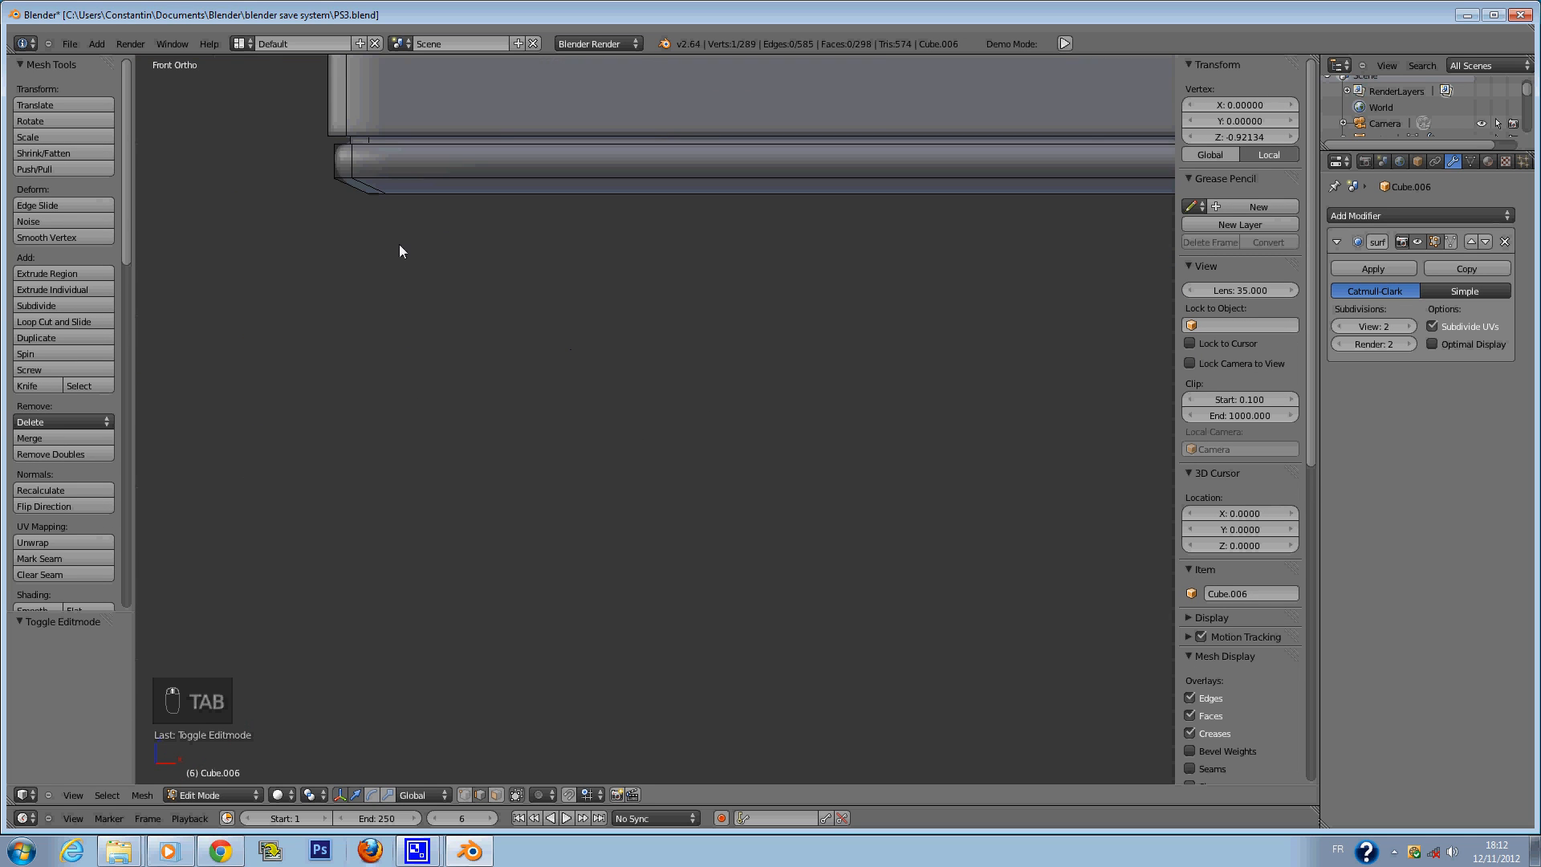
{"action": "key", "text": "shift+less"}
{"action": "scroll", "coordinate": [398, 245], "scroll_direction": "up", "scroll_amount": 5, "text": "shift"}
{"action": "key", "text": "e"}
{"action": "right_click", "coordinate": [379, 278]}
{"action": "scroll", "coordinate": [381, 281], "scroll_direction": "down", "scroll_amount": 1}
{"action": "key", "text": "z"}
{"action": "key", "text": "a"}
{"action": "key", "text": "a"}
{"action": "key", "text": "a"}
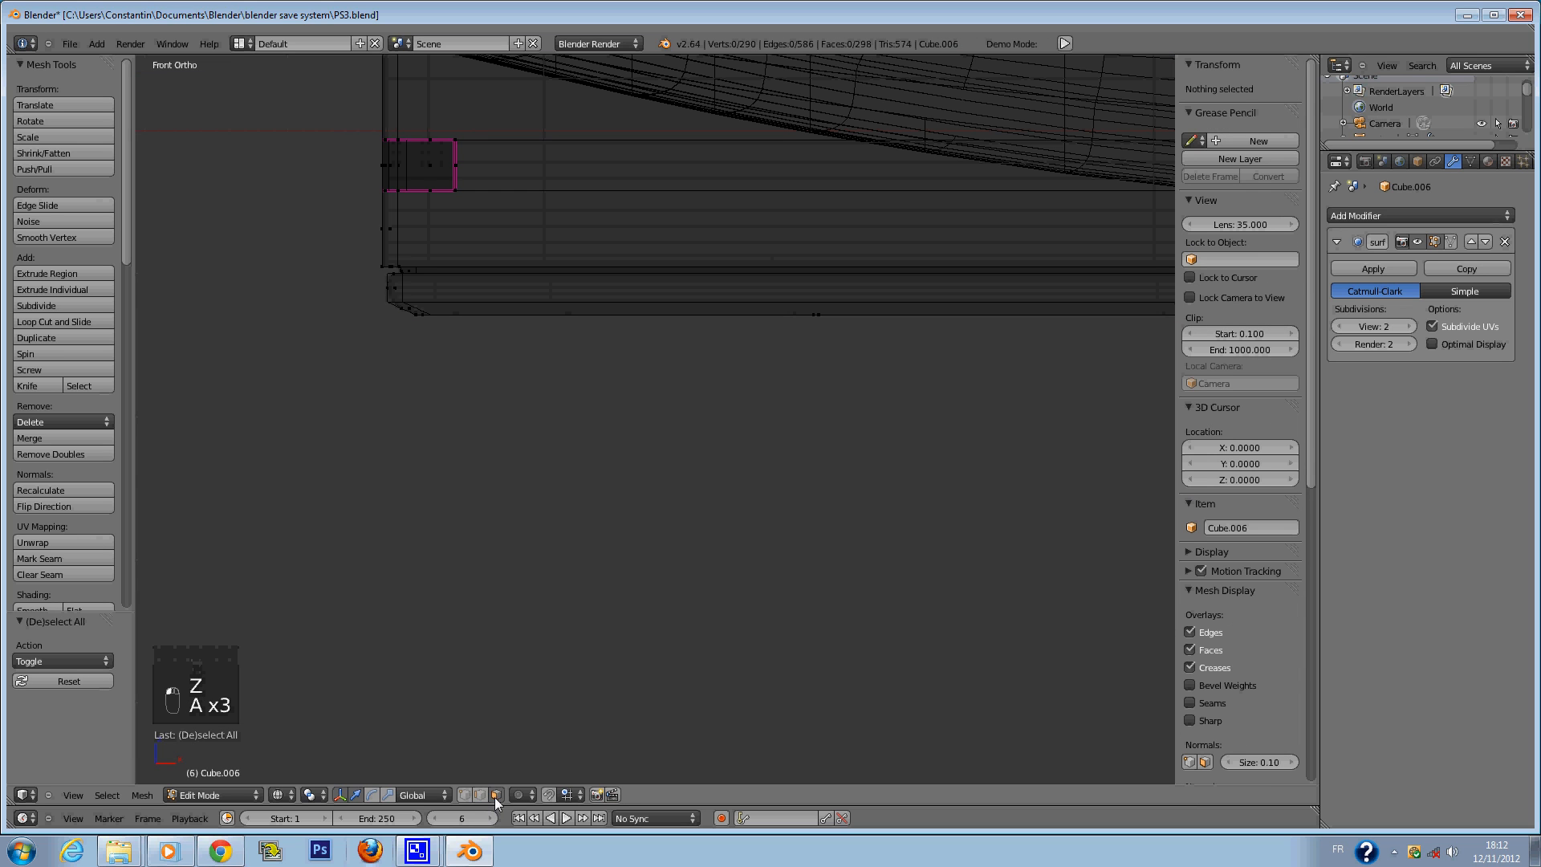
Circle-select all faces of the thin bottom lip, including both ends and the underside faces in between.
{"action": "key", "text": "c"}
{"action": "left_click_drag", "start_coordinate": [407, 305], "coordinate": [411, 308]}
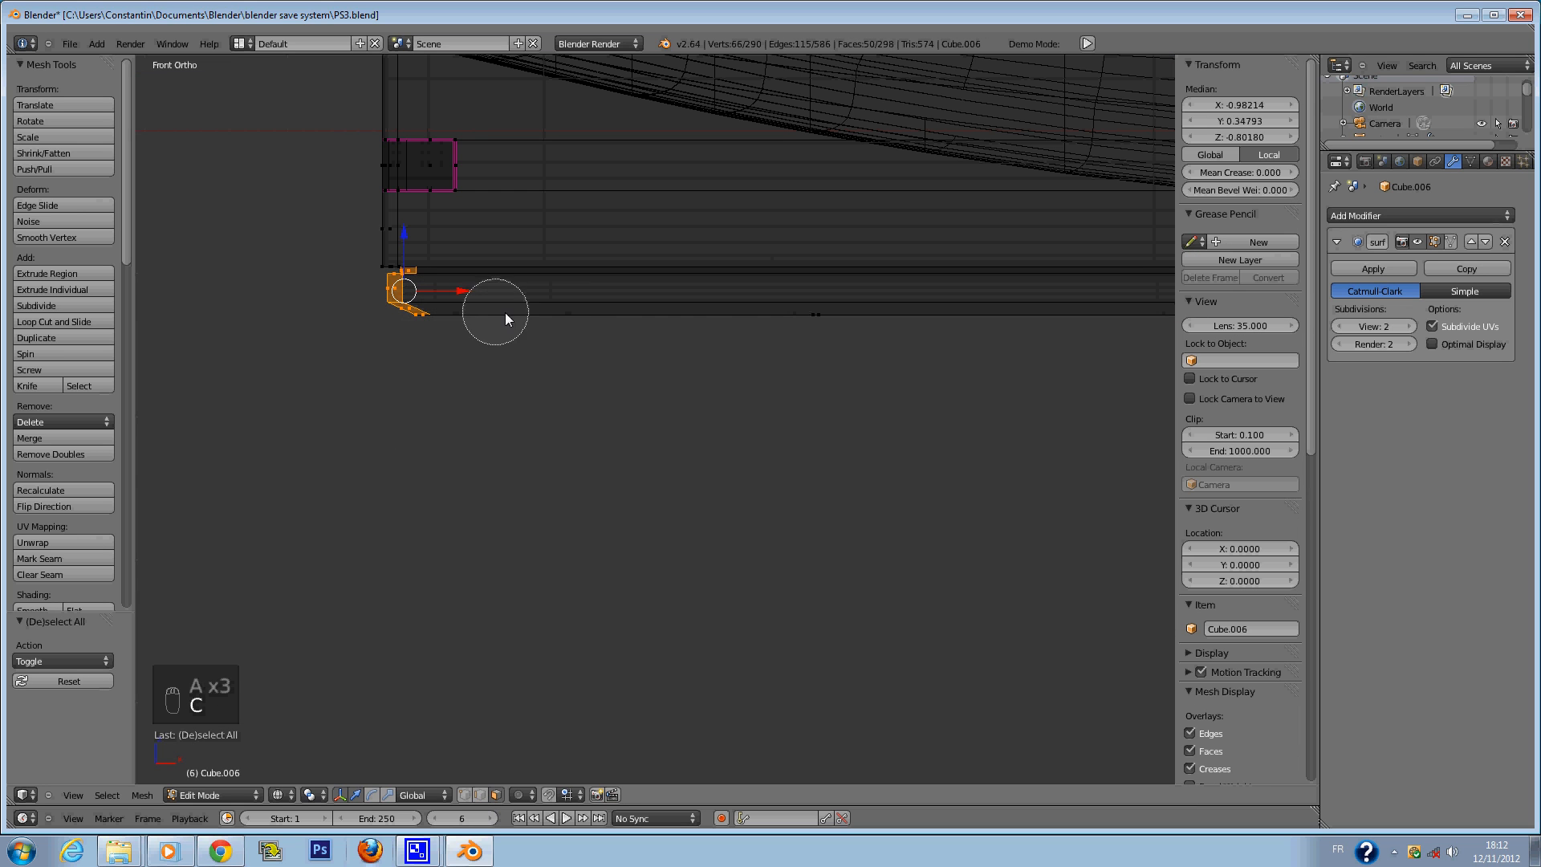
{"action": "left_click_drag", "start_coordinate": [506, 316], "coordinate": [819, 334]}
{"action": "right_click", "coordinate": [854, 340]}
{"action": "scroll", "coordinate": [854, 340], "scroll_direction": "down", "scroll_amount": 3}
{"action": "scroll", "coordinate": [902, 369], "scroll_direction": "up", "scroll_amount": 5, "text": "ctrl"}
{"action": "key", "text": "c"}
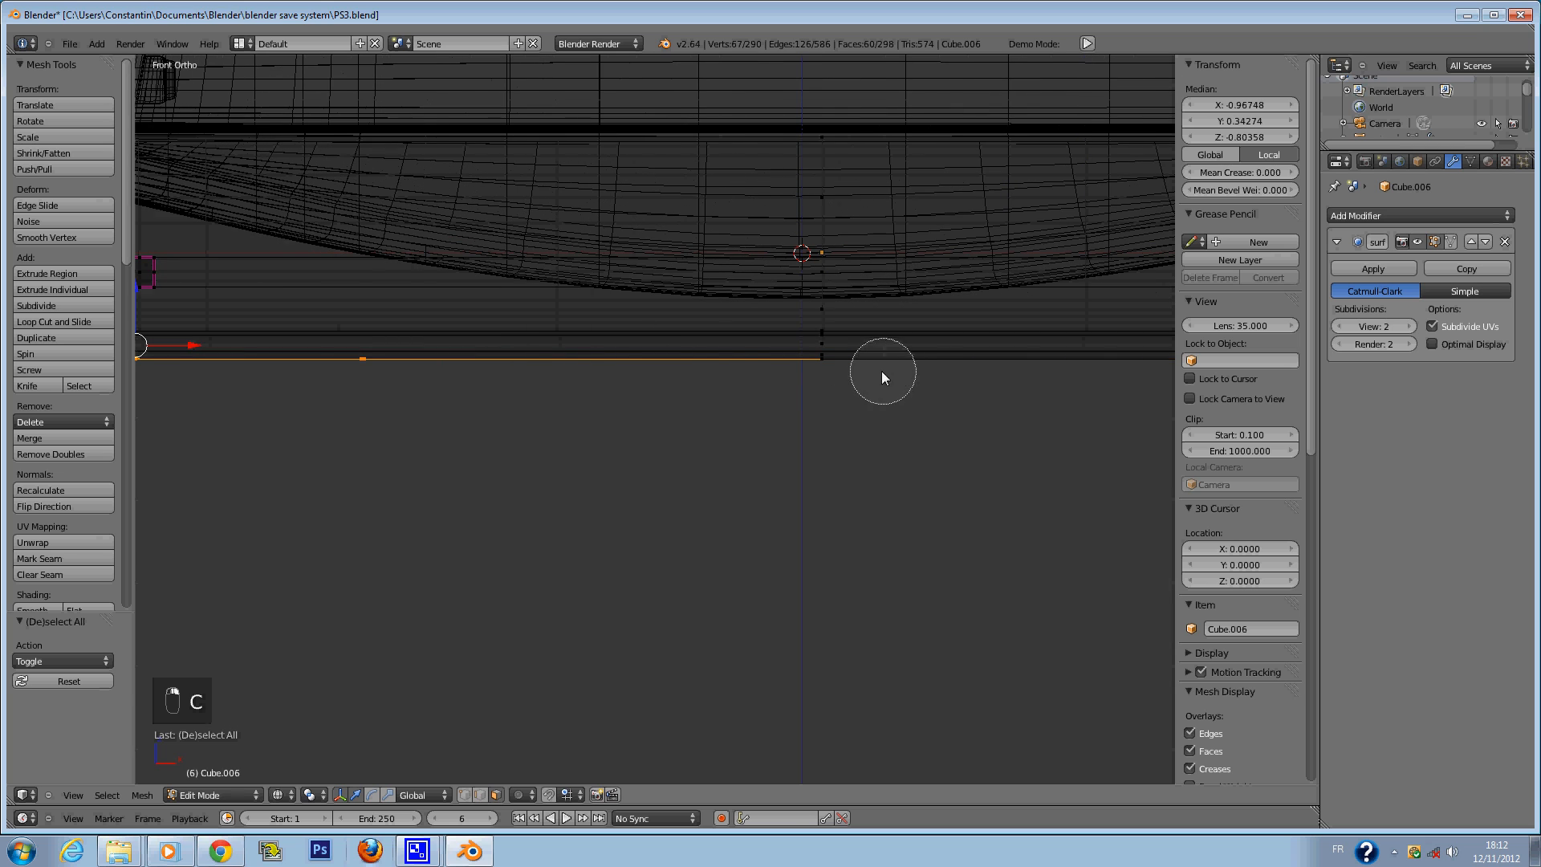
{"action": "left_click", "coordinate": [832, 373]}
{"action": "right_click", "coordinate": [835, 375]}
{"action": "scroll", "coordinate": [873, 390], "scroll_direction": "up", "scroll_amount": 14, "text": "ctrl"}
{"action": "key", "text": "c"}
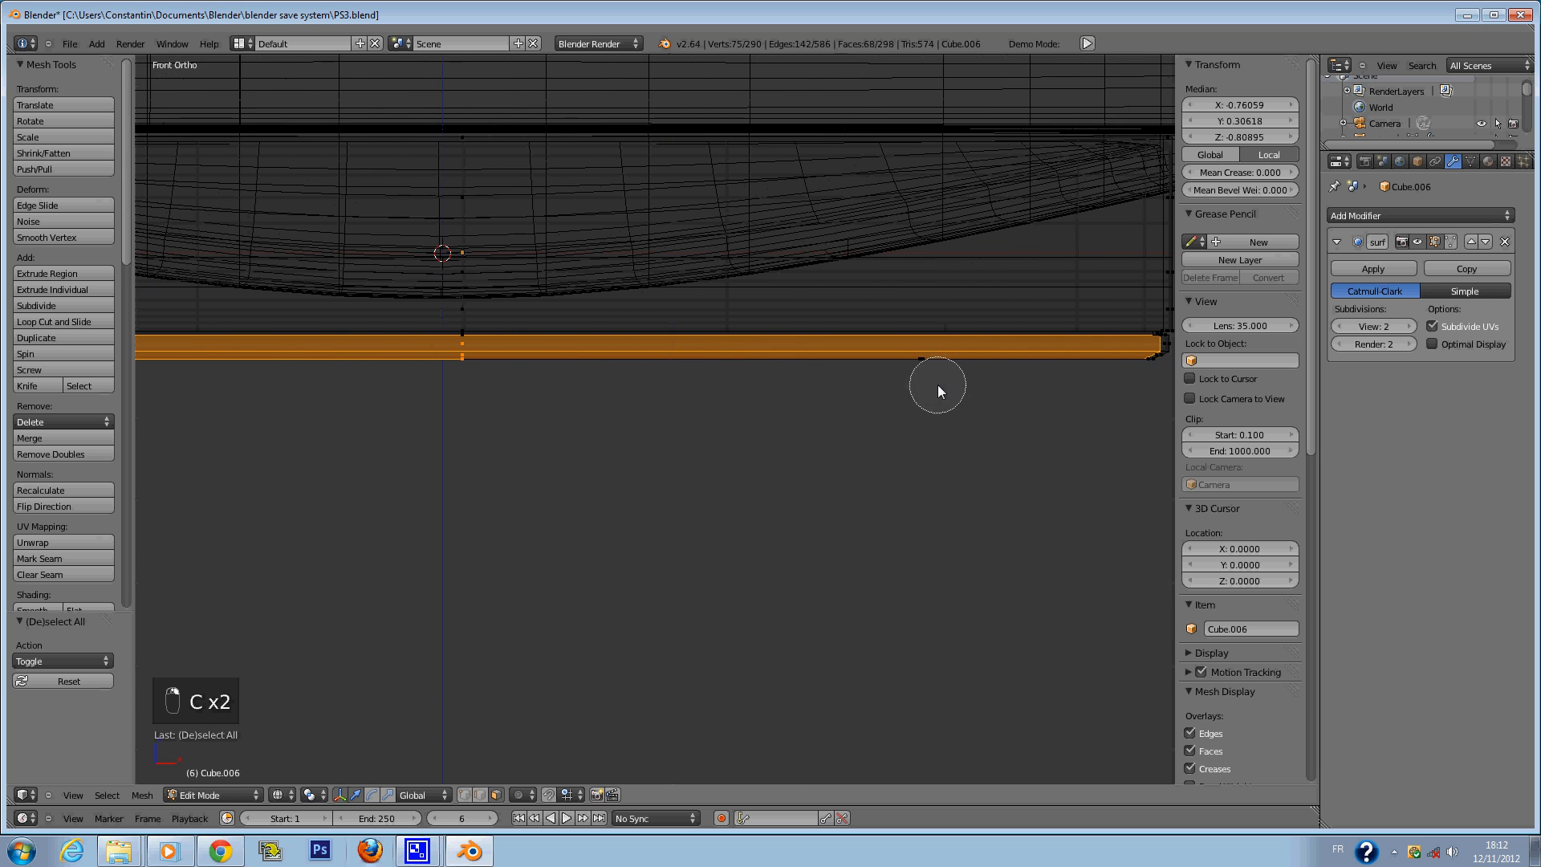
{"action": "left_click", "coordinate": [1148, 357]}
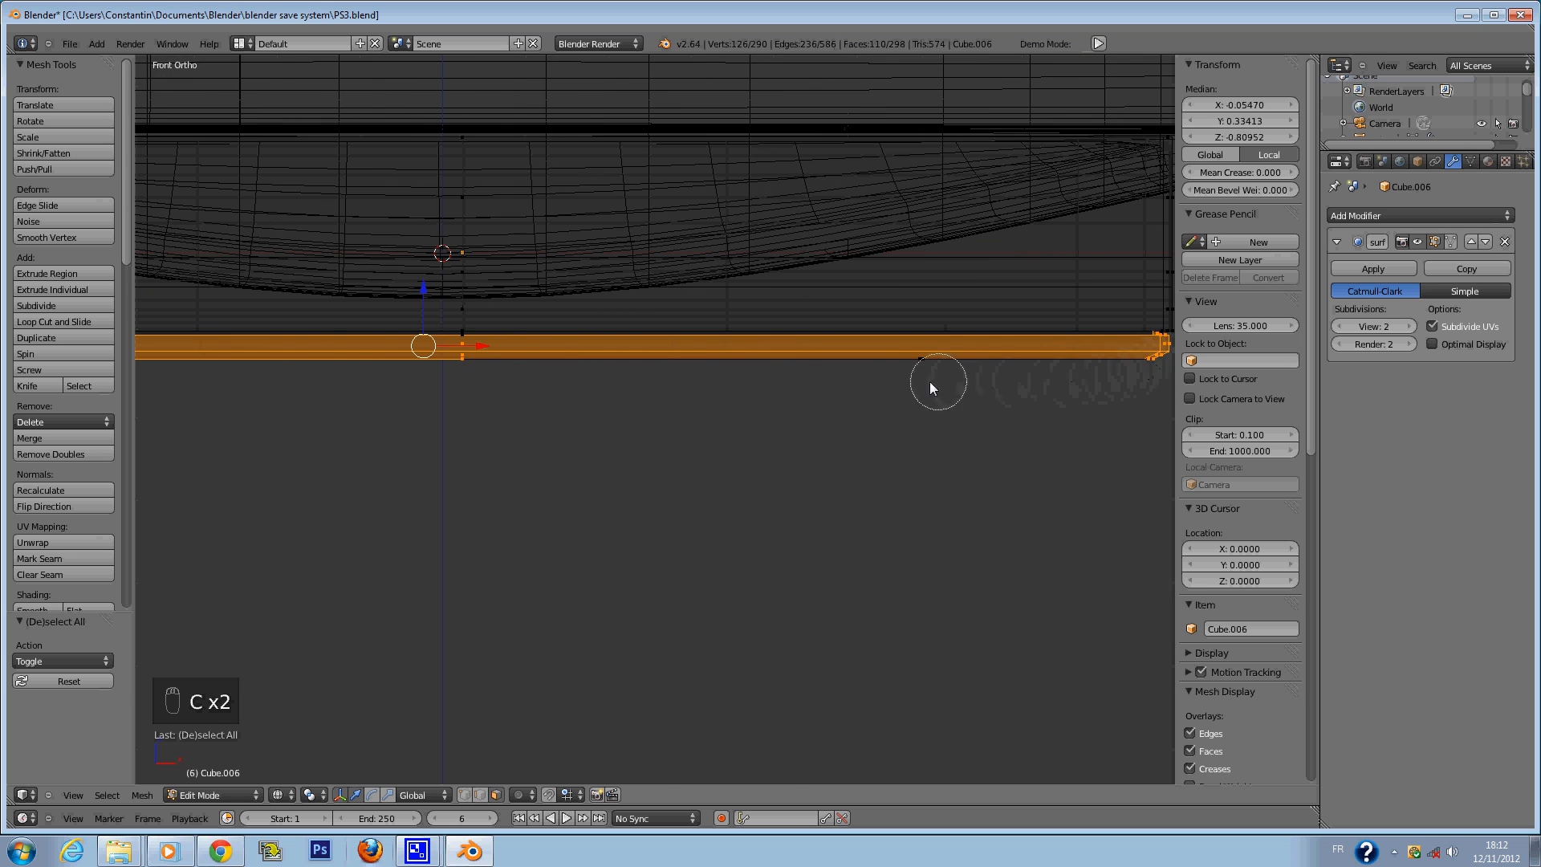
Deselect the small faces joining the bottom lip to the wall above at the lip's positive X end.
{"action": "right_click", "coordinate": [929, 382]}
{"action": "scroll", "coordinate": [955, 386], "scroll_direction": "up", "scroll_amount": 5, "text": "ctrl"}
{"action": "scroll", "coordinate": [846, 286], "scroll_direction": "up", "scroll_amount": 6}
{"action": "key", "text": "c"}
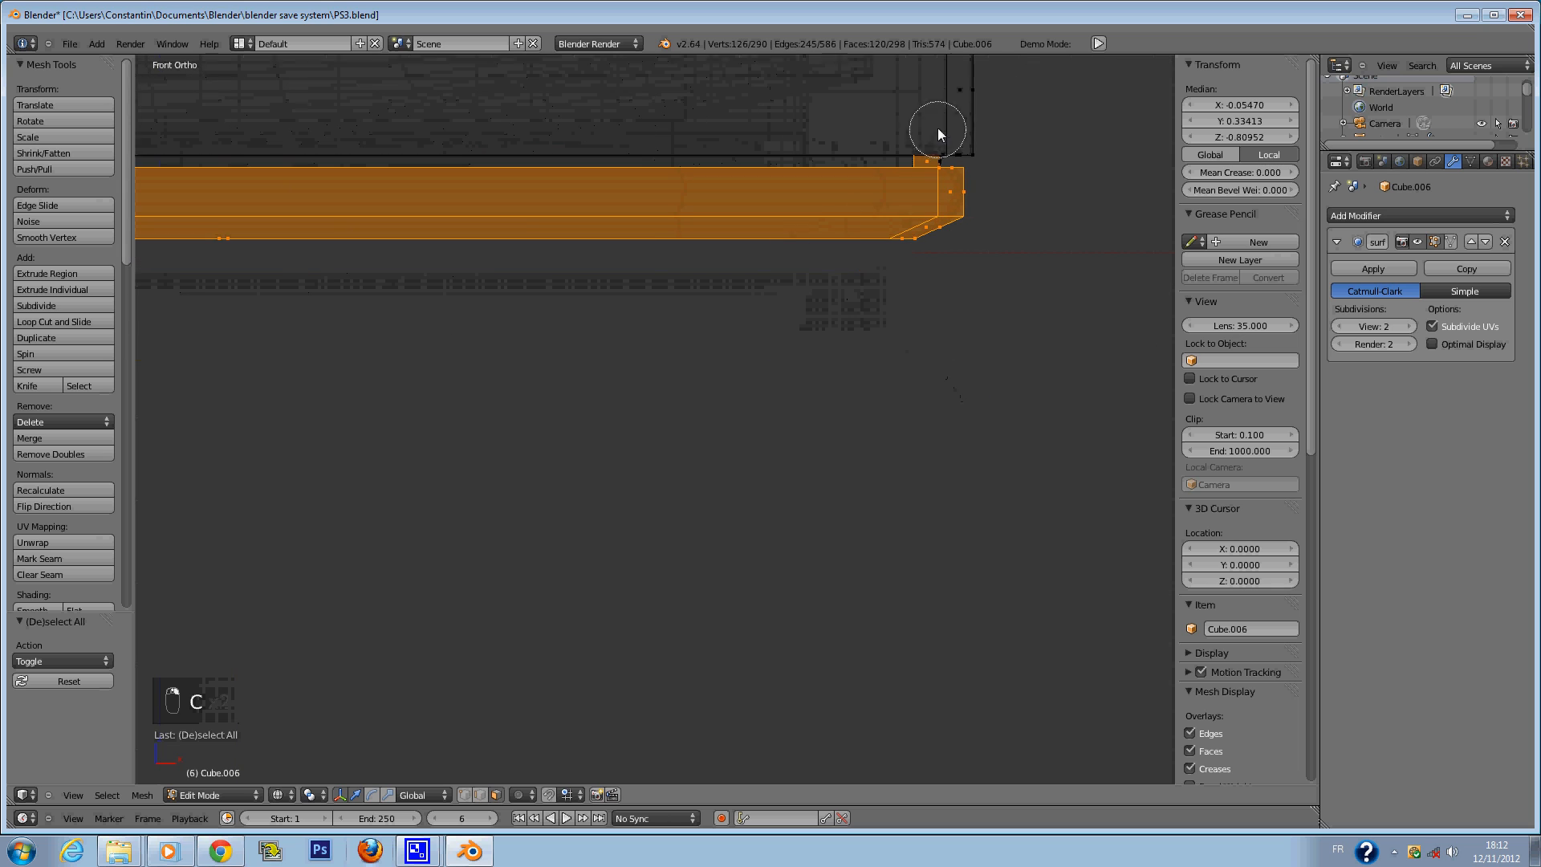
{"action": "middle_click_drag", "start_coordinate": [930, 135], "coordinate": [934, 167]}
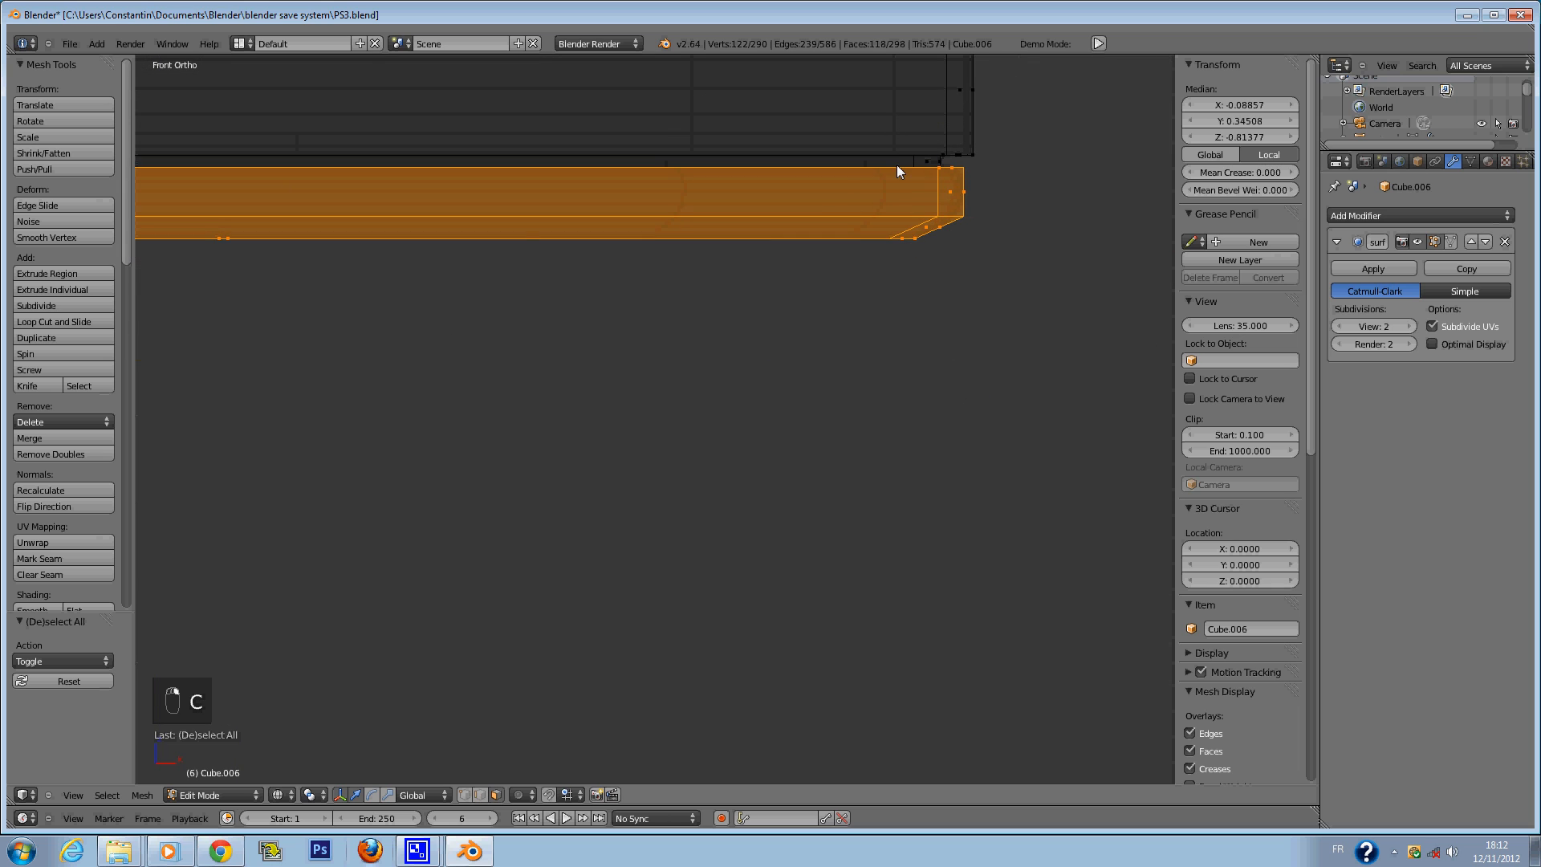
Deselect the small faces joining the bottom lip to the wall above at the lip's negative X end.
{"action": "key", "text": "KP_1"}
{"action": "scroll", "coordinate": [750, 374], "scroll_direction": "down", "scroll_amount": 7}
{"action": "scroll", "coordinate": [759, 301], "scroll_direction": "down", "scroll_amount": 15, "text": "ctrl"}
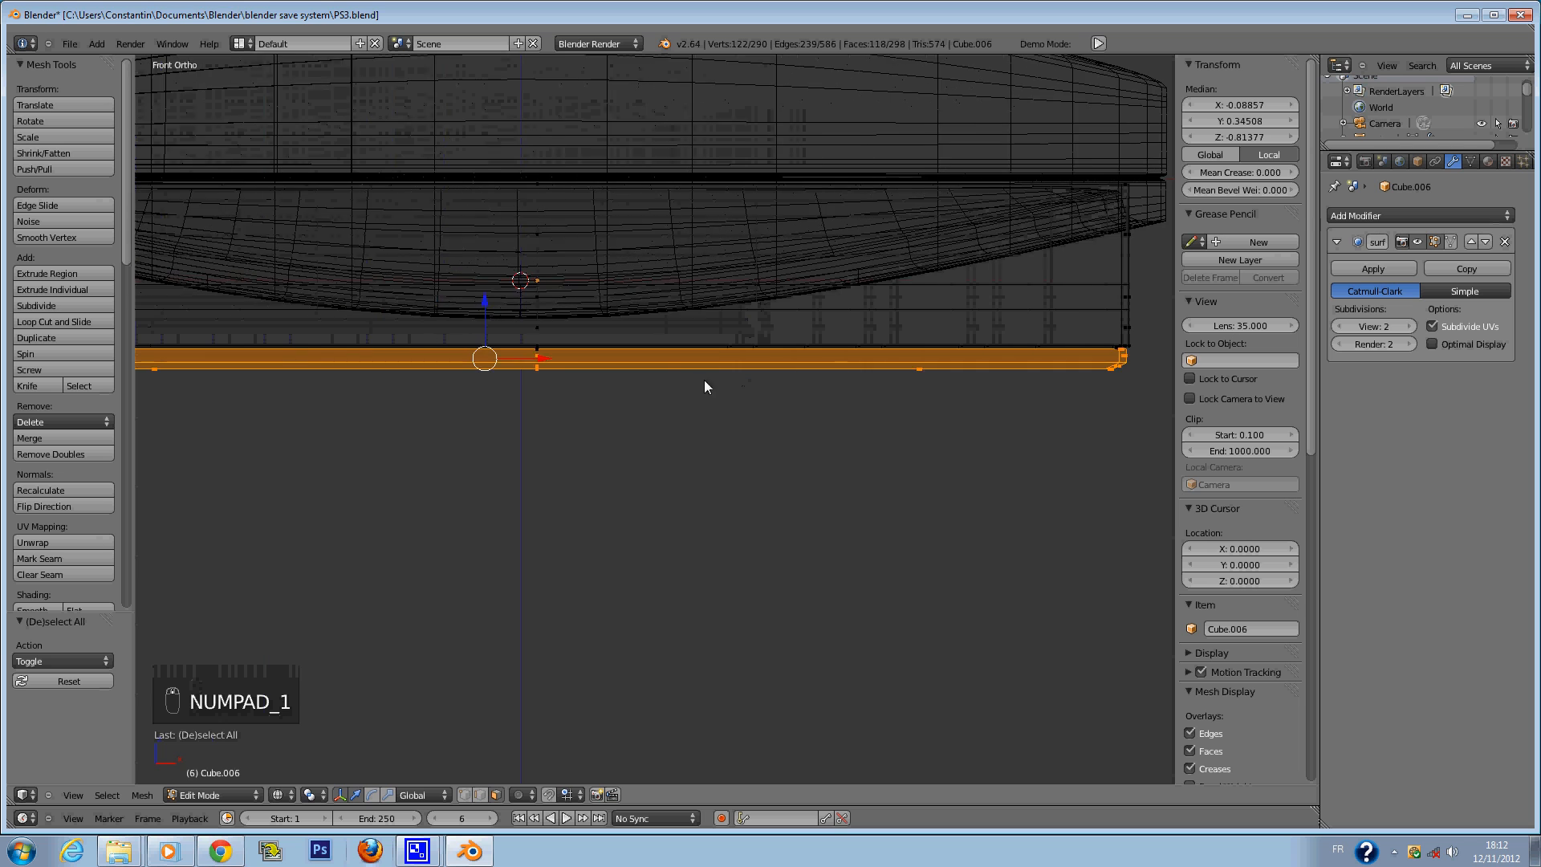
{"action": "scroll", "coordinate": [705, 387], "scroll_direction": "down", "scroll_amount": 15, "text": "ctrl"}
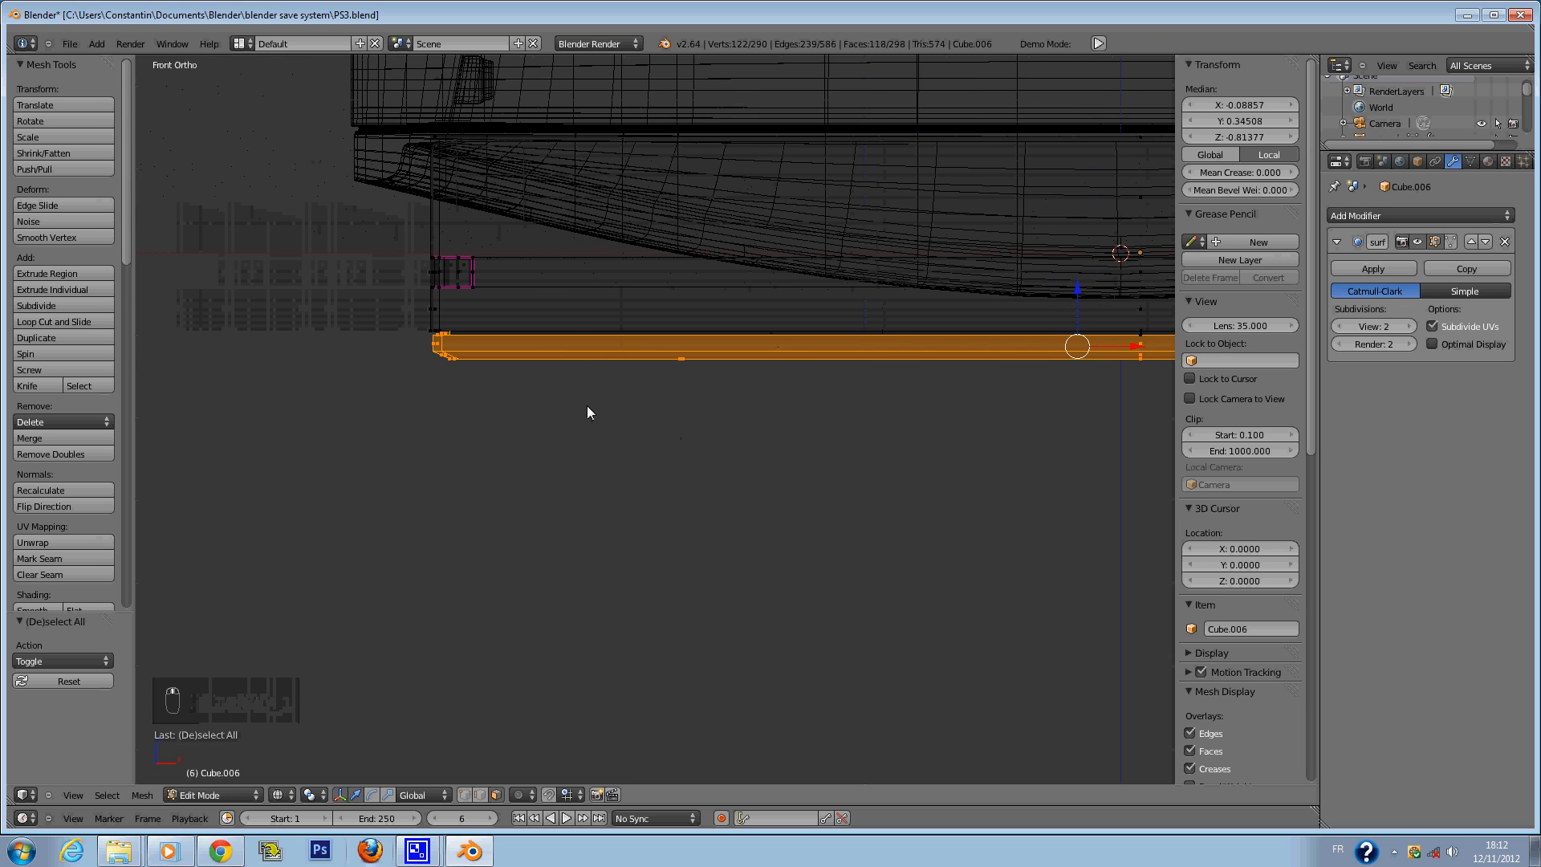
{"action": "scroll", "coordinate": [574, 393], "scroll_direction": "up", "scroll_amount": 6}
{"action": "key", "text": "c"}
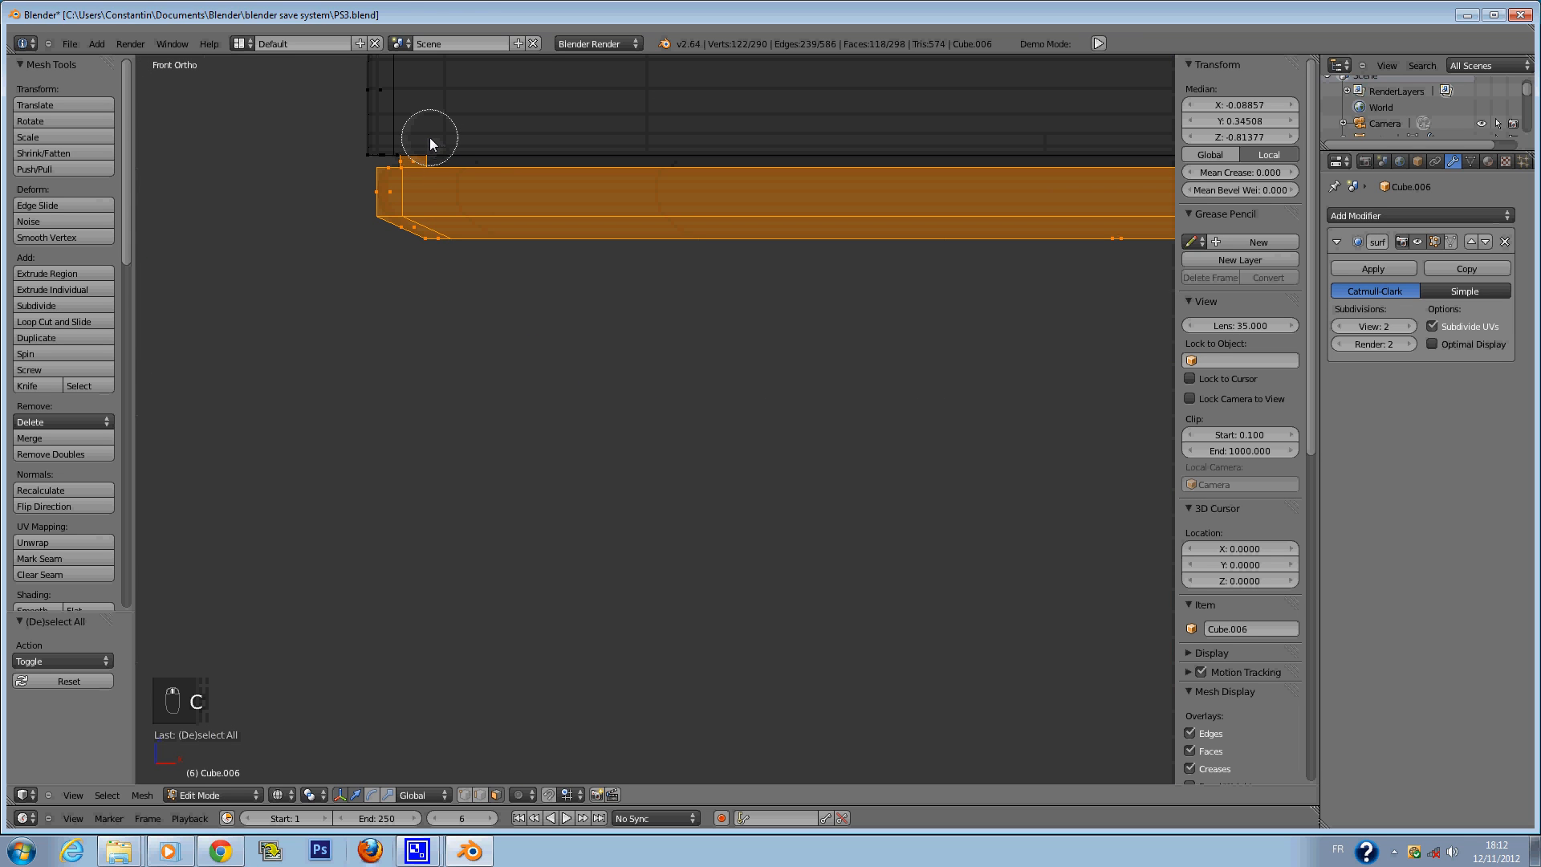
{"action": "right_click", "coordinate": [428, 137]}
{"action": "key", "text": "c"}
{"action": "middle_click", "coordinate": [424, 138]}
{"action": "key", "text": "c"}
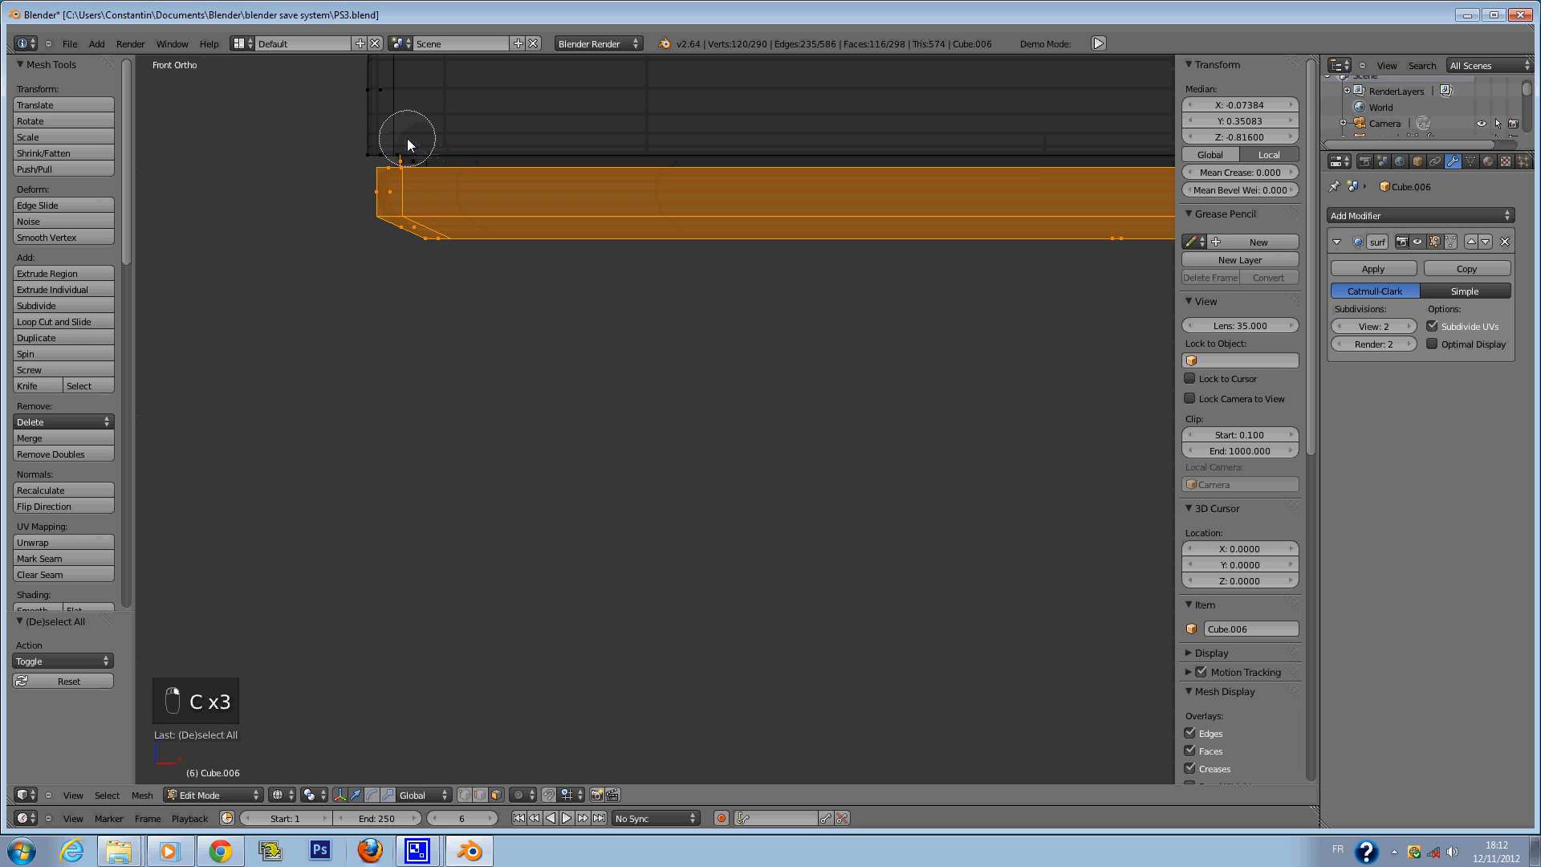
{"action": "middle_click", "coordinate": [407, 138]}
{"action": "right_click", "coordinate": [650, 495]}
Move the selected bottom lip up about 0.0045 along Z, return to solid shading and save the file outside mesh editing.
{"action": "key", "text": "g"}
{"action": "key", "text": "z"}
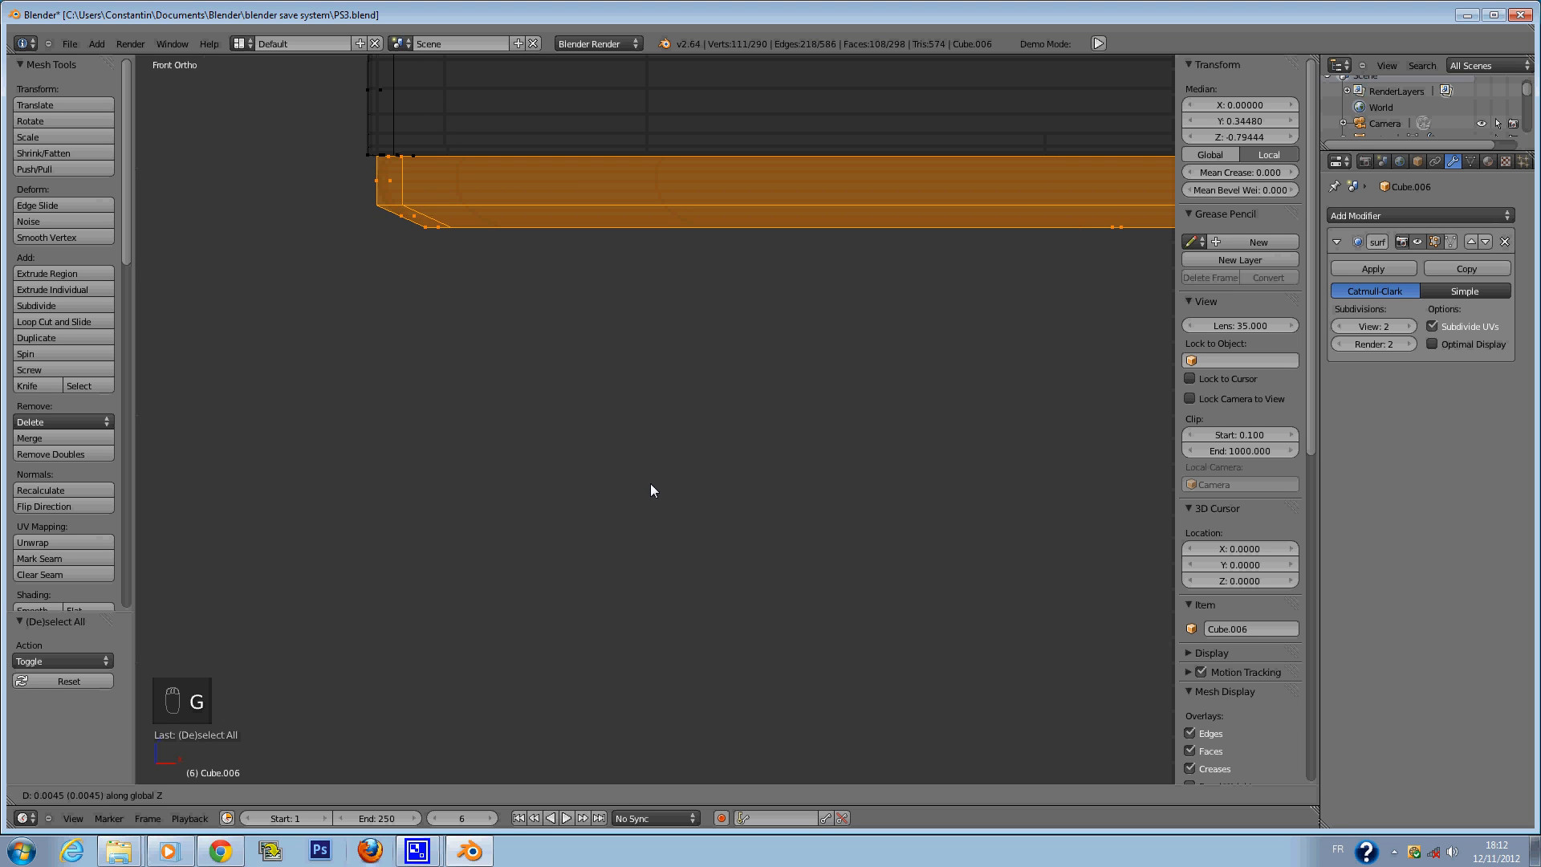
{"action": "left_click", "coordinate": [651, 485]}
{"action": "key", "text": "z"}
{"action": "key", "text": "Tab"}
{"action": "middle_click_drag", "start_coordinate": [654, 493], "coordinate": [928, 457]}
{"action": "key", "text": "ctrl+s"}
{"action": "key", "text": "ctrl+s"}
Reopen the base mesh with nothing selected and examine the gap between its wall and bottom lip up close.
{"action": "key", "text": "Tab"}
{"action": "scroll", "coordinate": [1002, 441], "scroll_direction": "down", "scroll_amount": 2}
{"action": "key", "text": "a"}
{"action": "key", "text": "a"}
{"action": "scroll", "coordinate": [1001, 441], "scroll_direction": "up", "scroll_amount": 2}
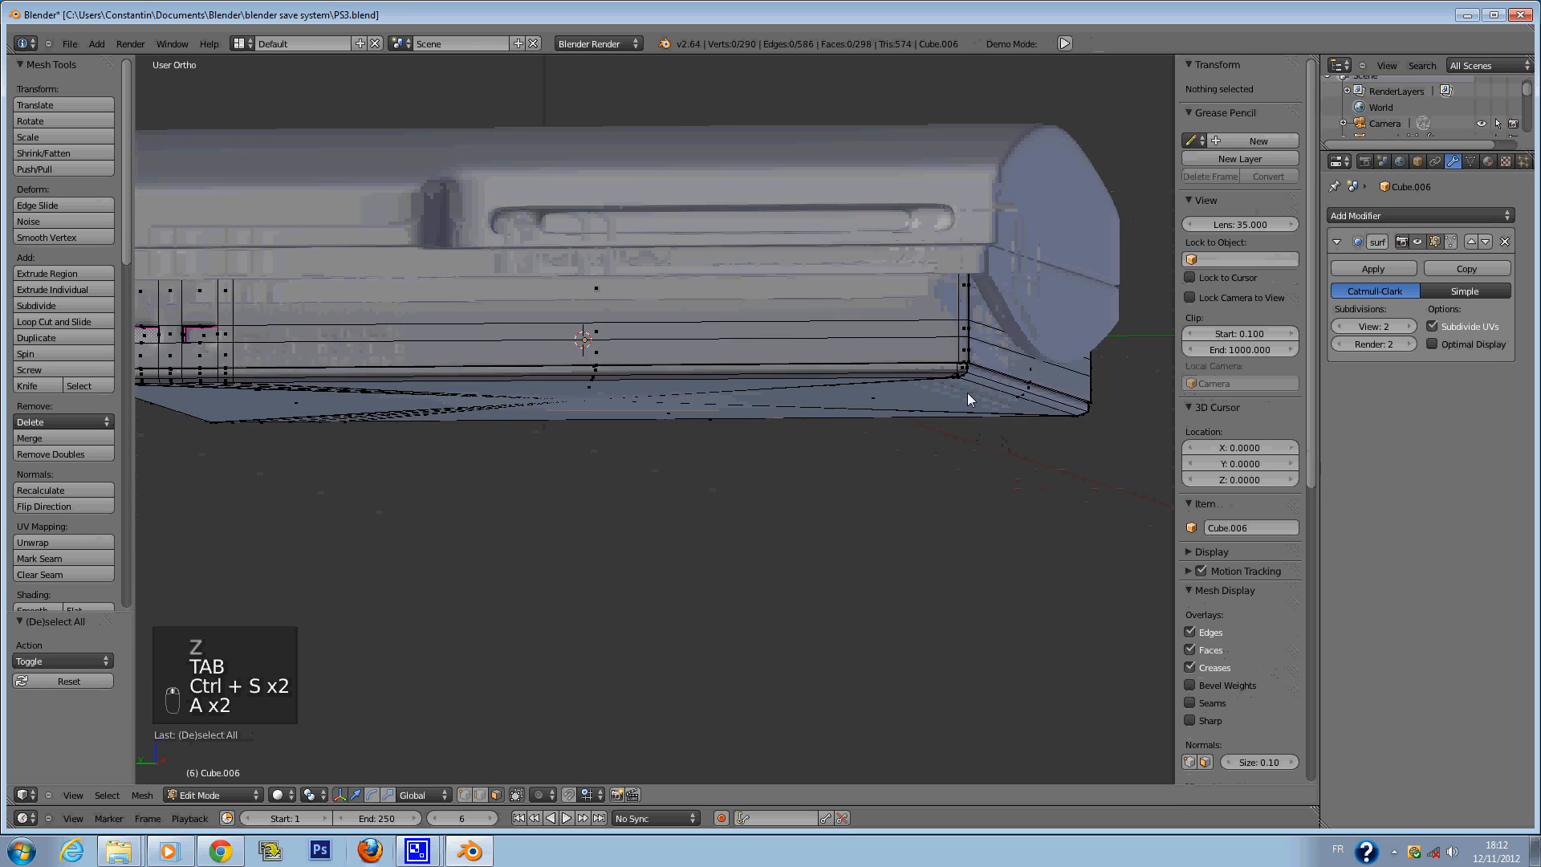
{"action": "scroll", "coordinate": [967, 393], "scroll_direction": "up", "scroll_amount": 3}
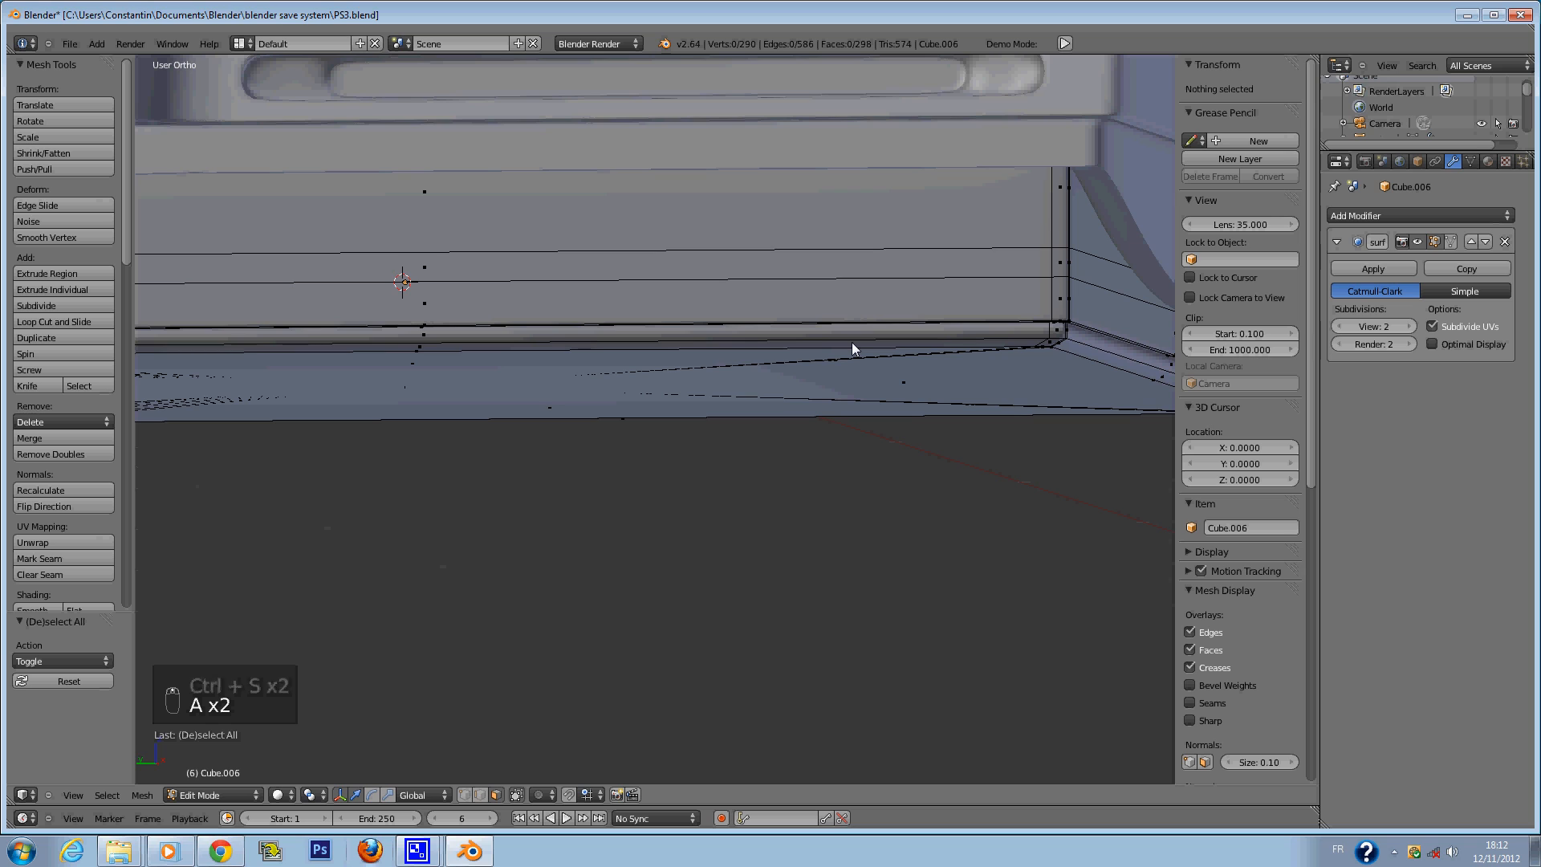
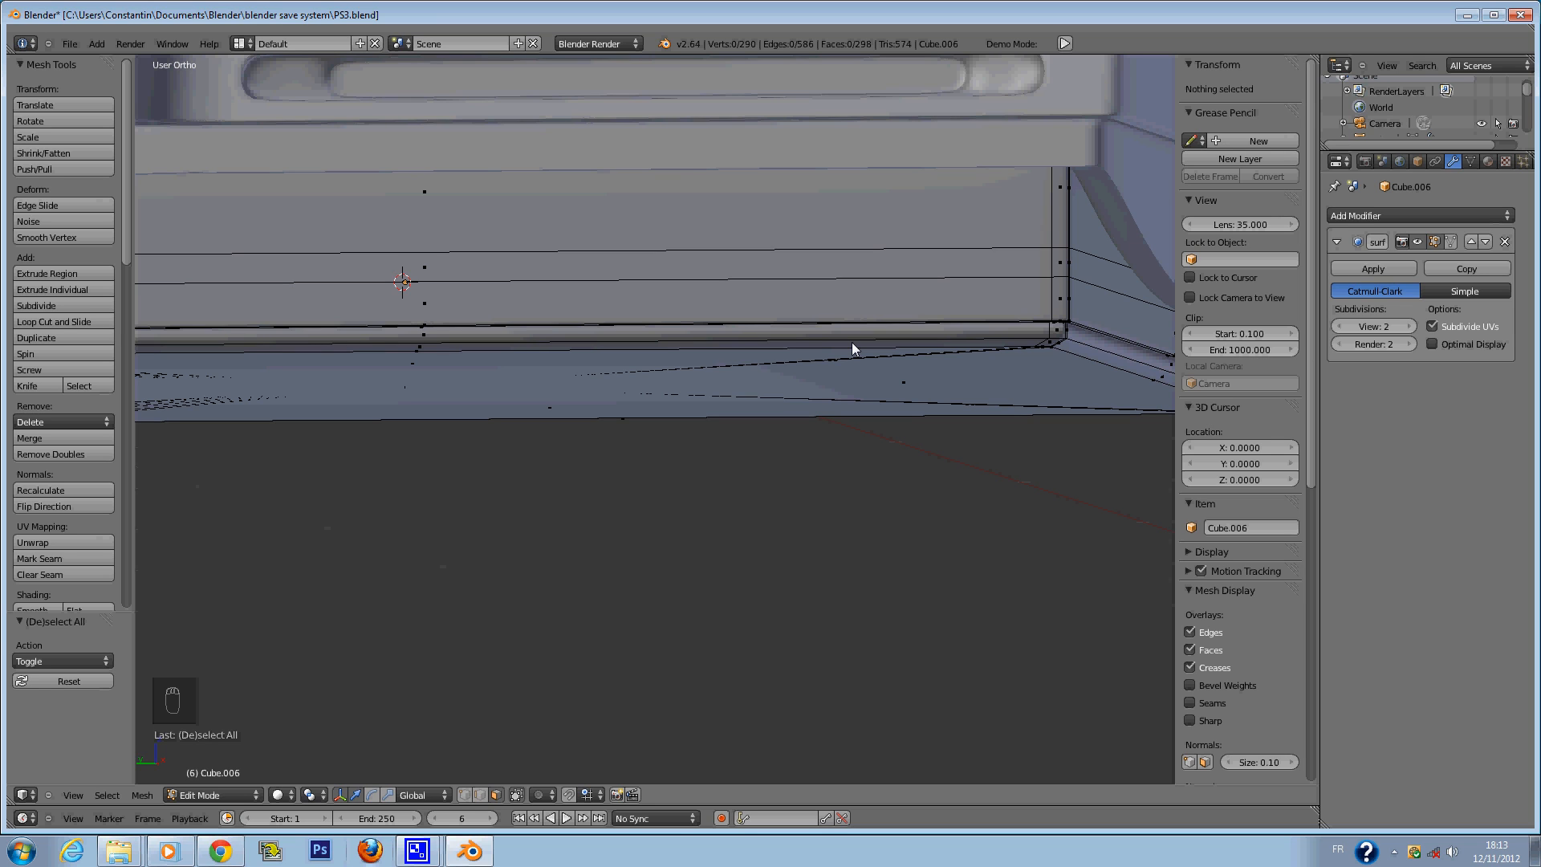
In the left side view, add six evenly spaced vertical loop cuts across the base mesh's side wall.
{"action": "key", "text": "Tab"}
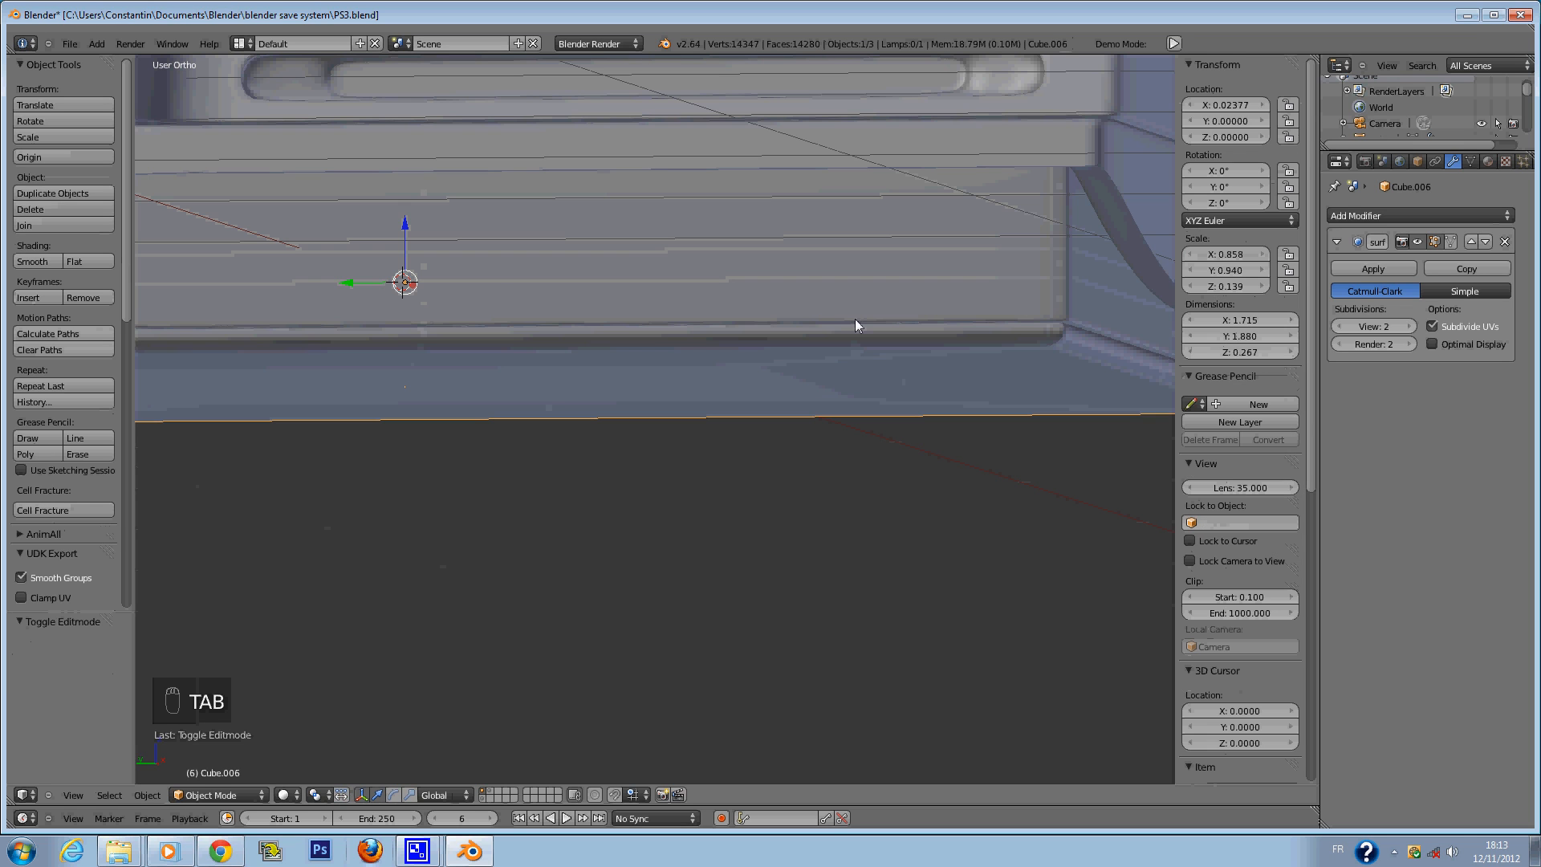
{"action": "key", "text": "KP_1"}
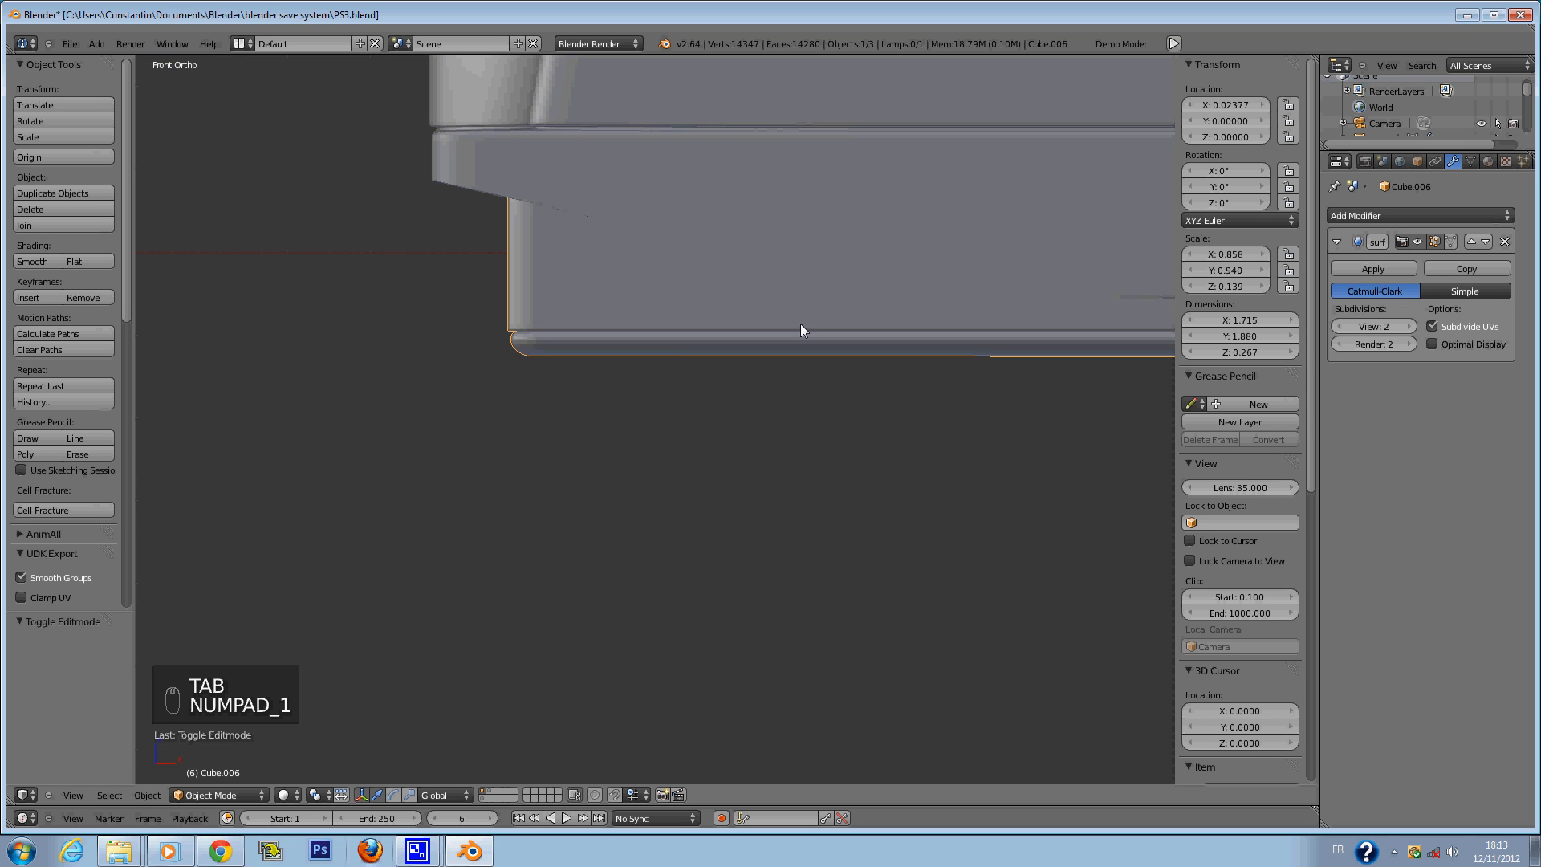
{"action": "key", "text": "ctrl+KP_3"}
{"action": "key", "text": "Tab"}
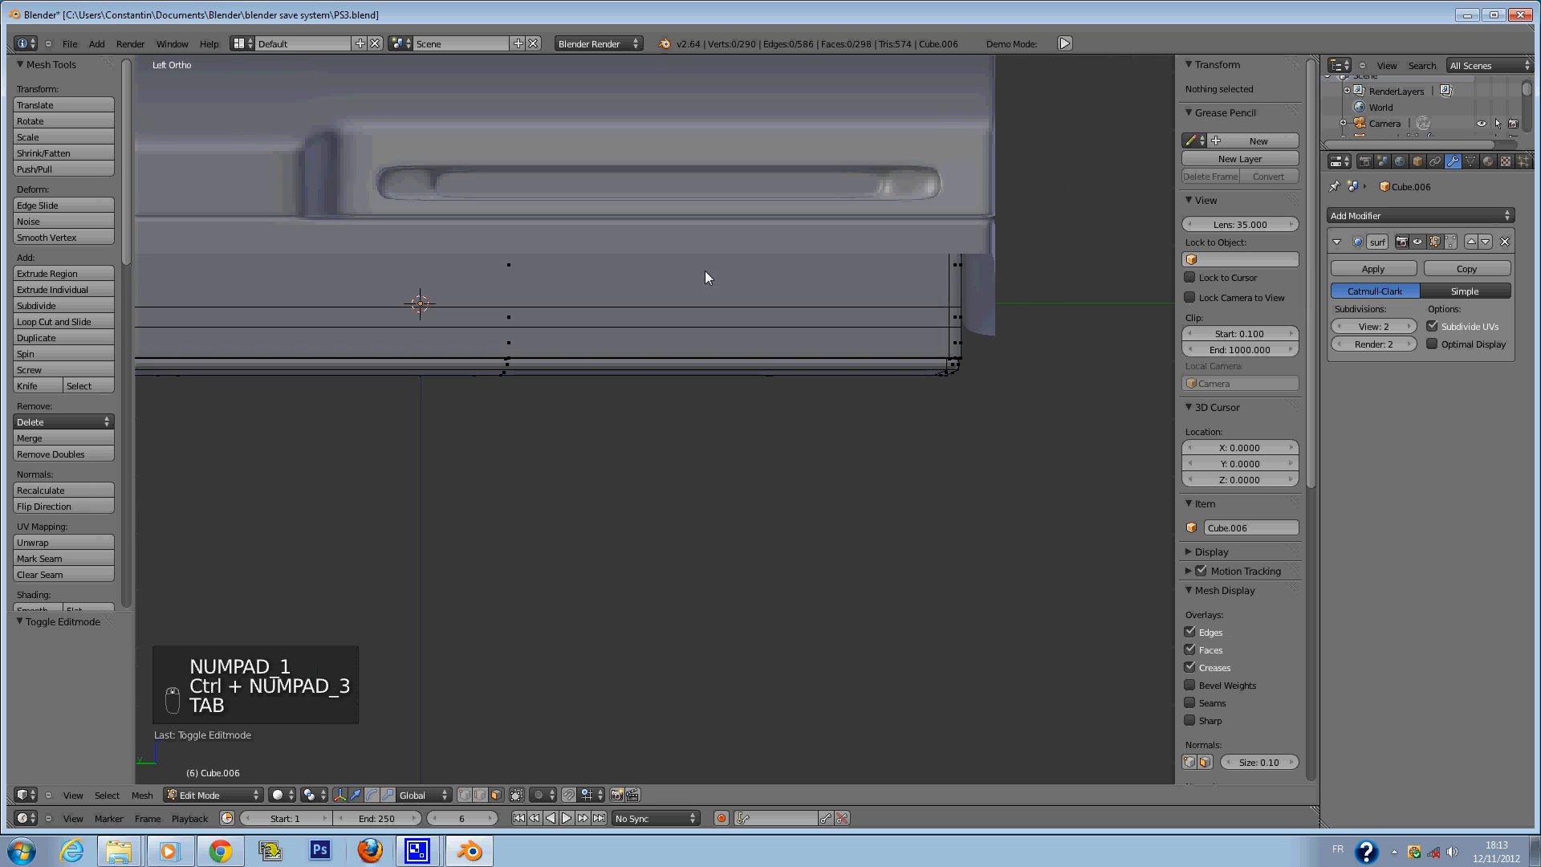
{"action": "key", "text": "ctrl+r"}
{"action": "scroll", "coordinate": [529, 335], "scroll_direction": "up", "scroll_amount": 5}
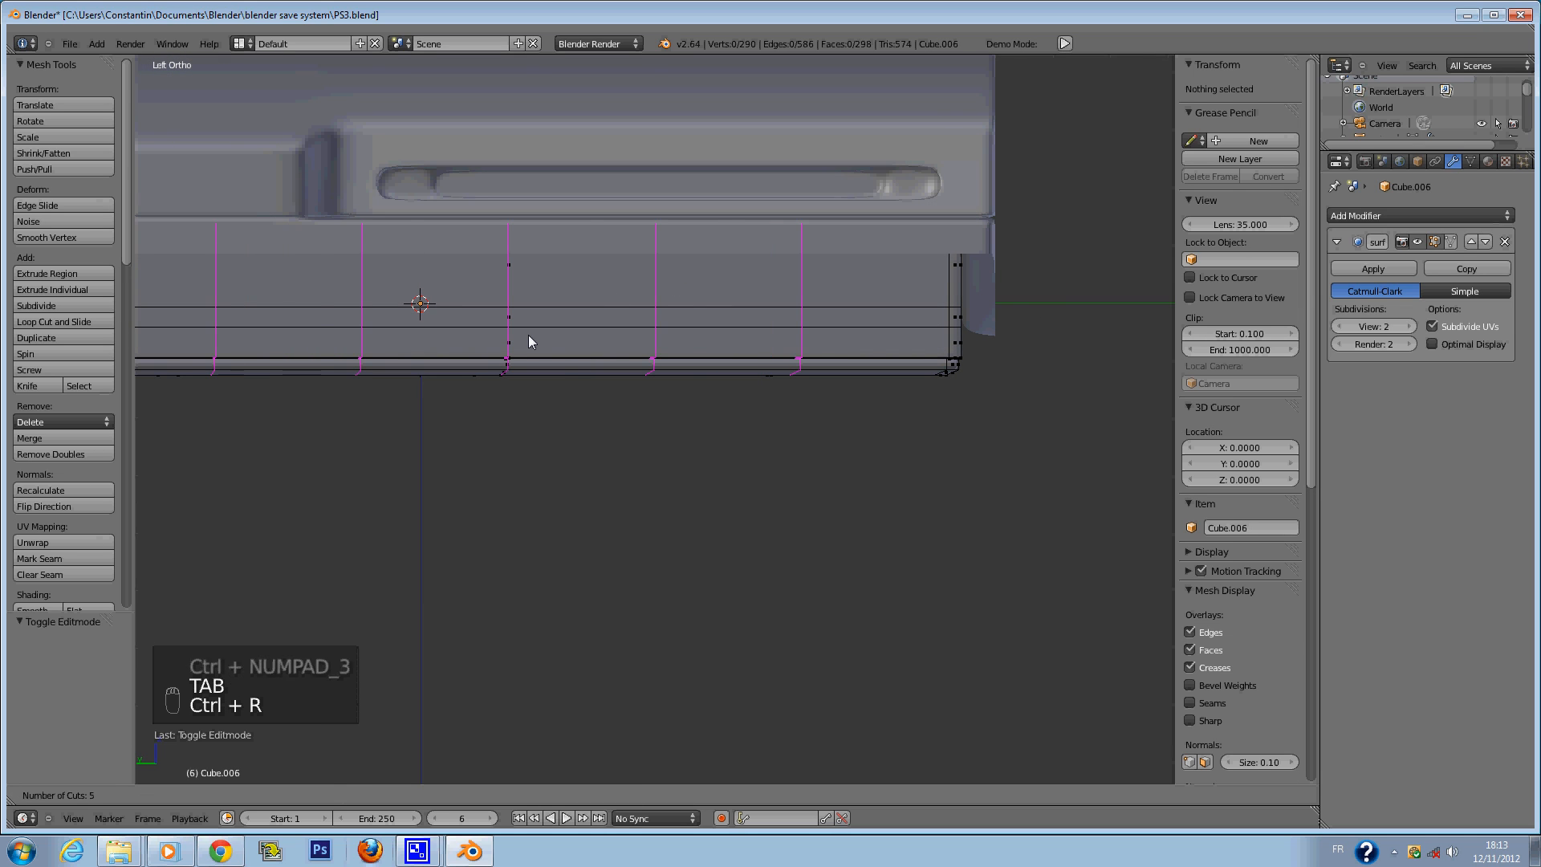
{"action": "left_click", "coordinate": [529, 335]}
{"action": "right_click", "coordinate": [528, 335]}
Scale the six vertical loops closer together along Y into a narrow band.
{"action": "key", "text": "s"}
{"action": "key", "text": "y"}
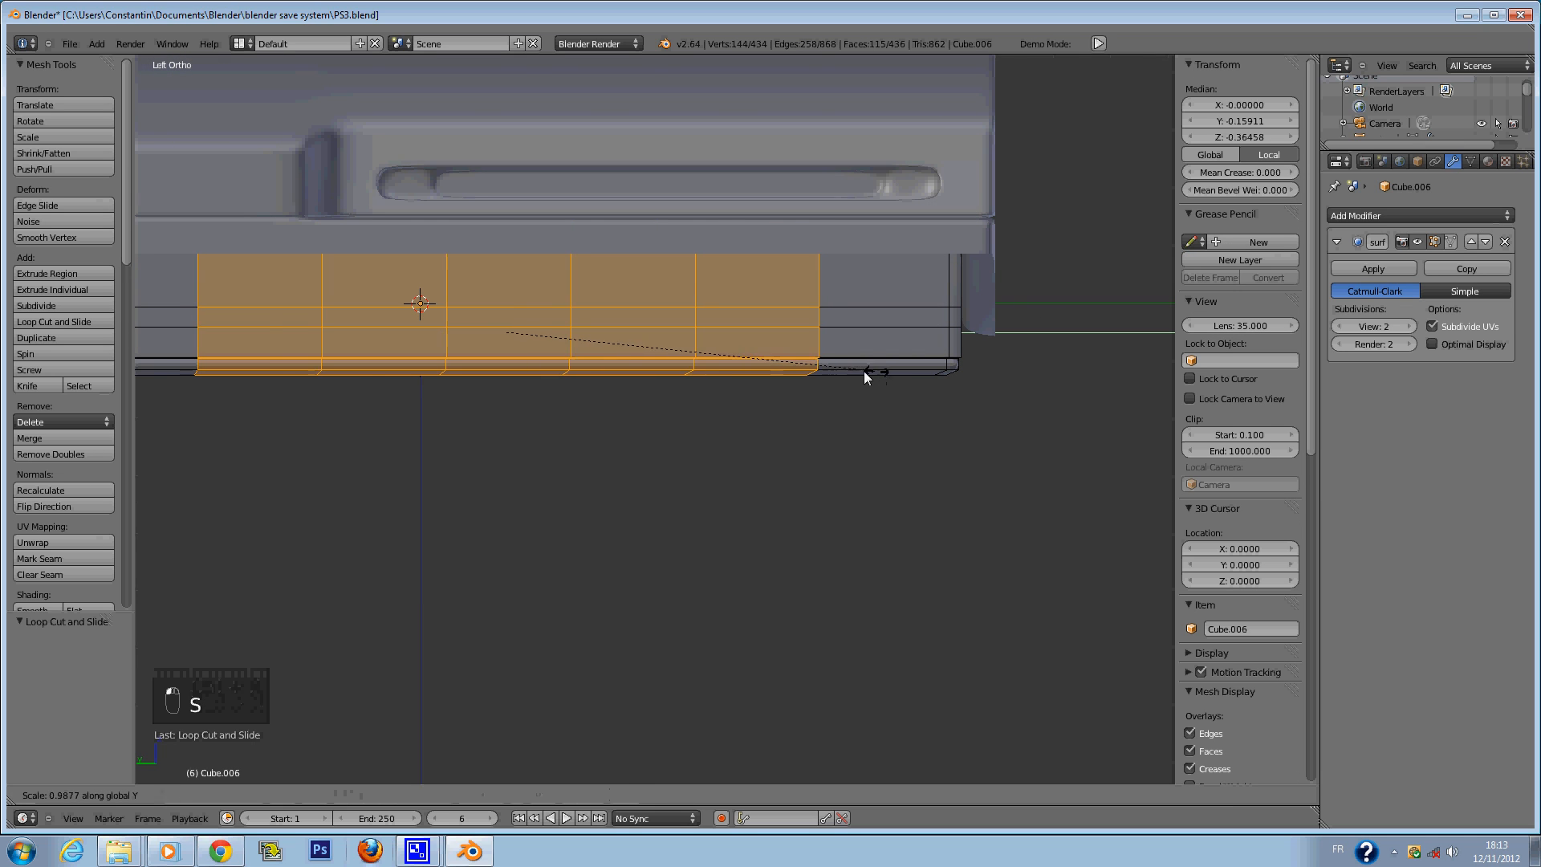
{"action": "left_click", "coordinate": [457, 337]}
Try to move the band of six loops about 0.438 toward negative Y and undo the move.
{"action": "left_click_drag", "start_coordinate": [458, 337], "coordinate": [719, 357]}
{"action": "middle_click_drag", "start_coordinate": [719, 357], "coordinate": [624, 353]}
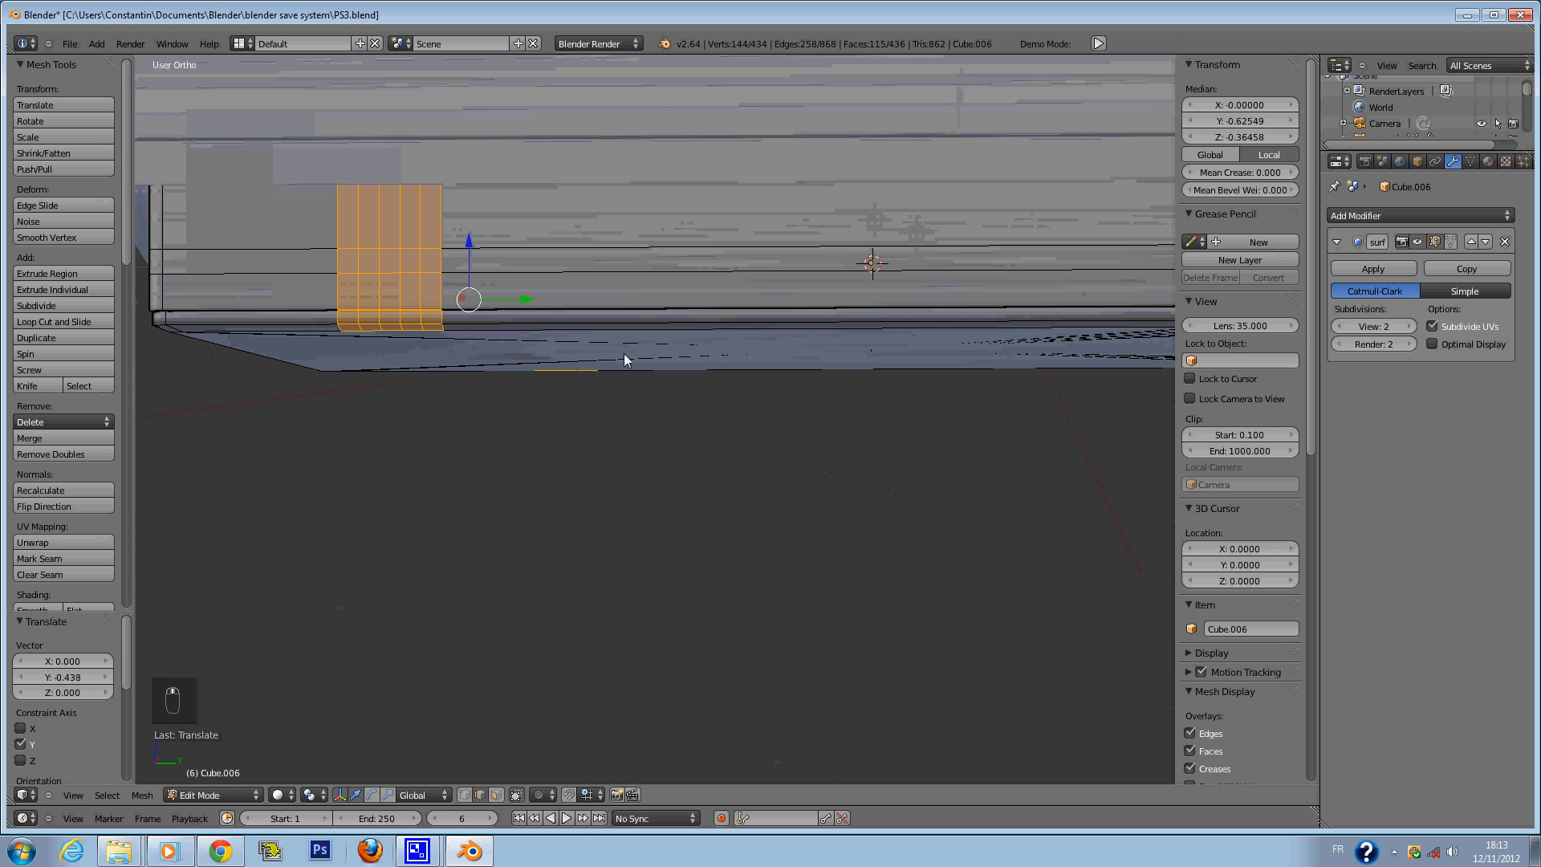
{"action": "key", "text": "ctrl+z"}
Move the band of six vertical loops about 0.618 toward negative Y, near the corner of the side wall.
{"action": "scroll", "coordinate": [624, 353], "scroll_direction": "down", "scroll_amount": 5}
{"action": "key", "text": "z"}
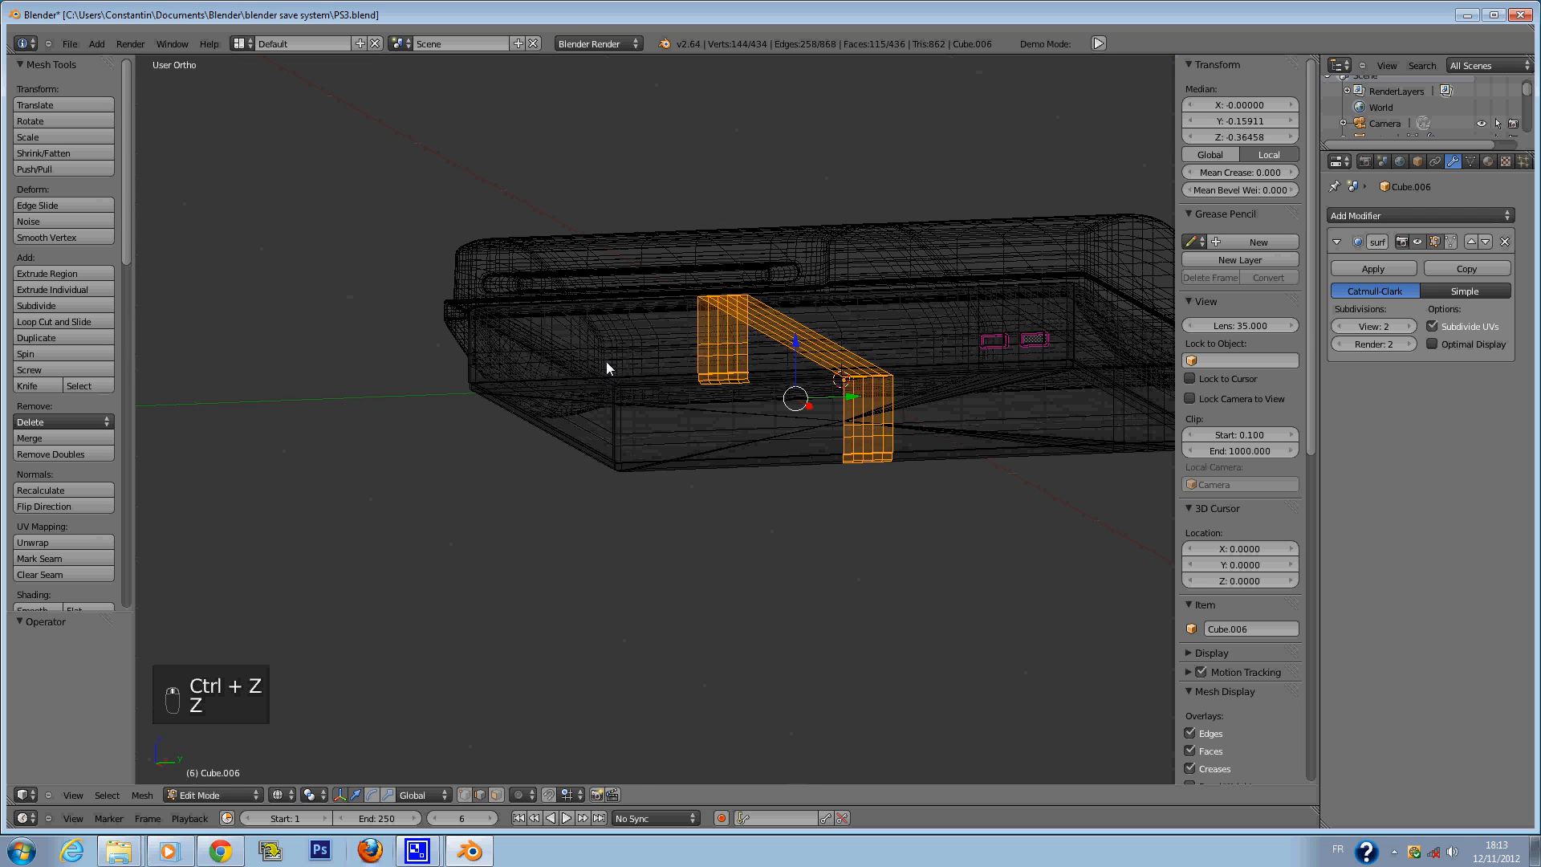
{"action": "key", "text": "z"}
{"action": "key", "text": "KP_1"}
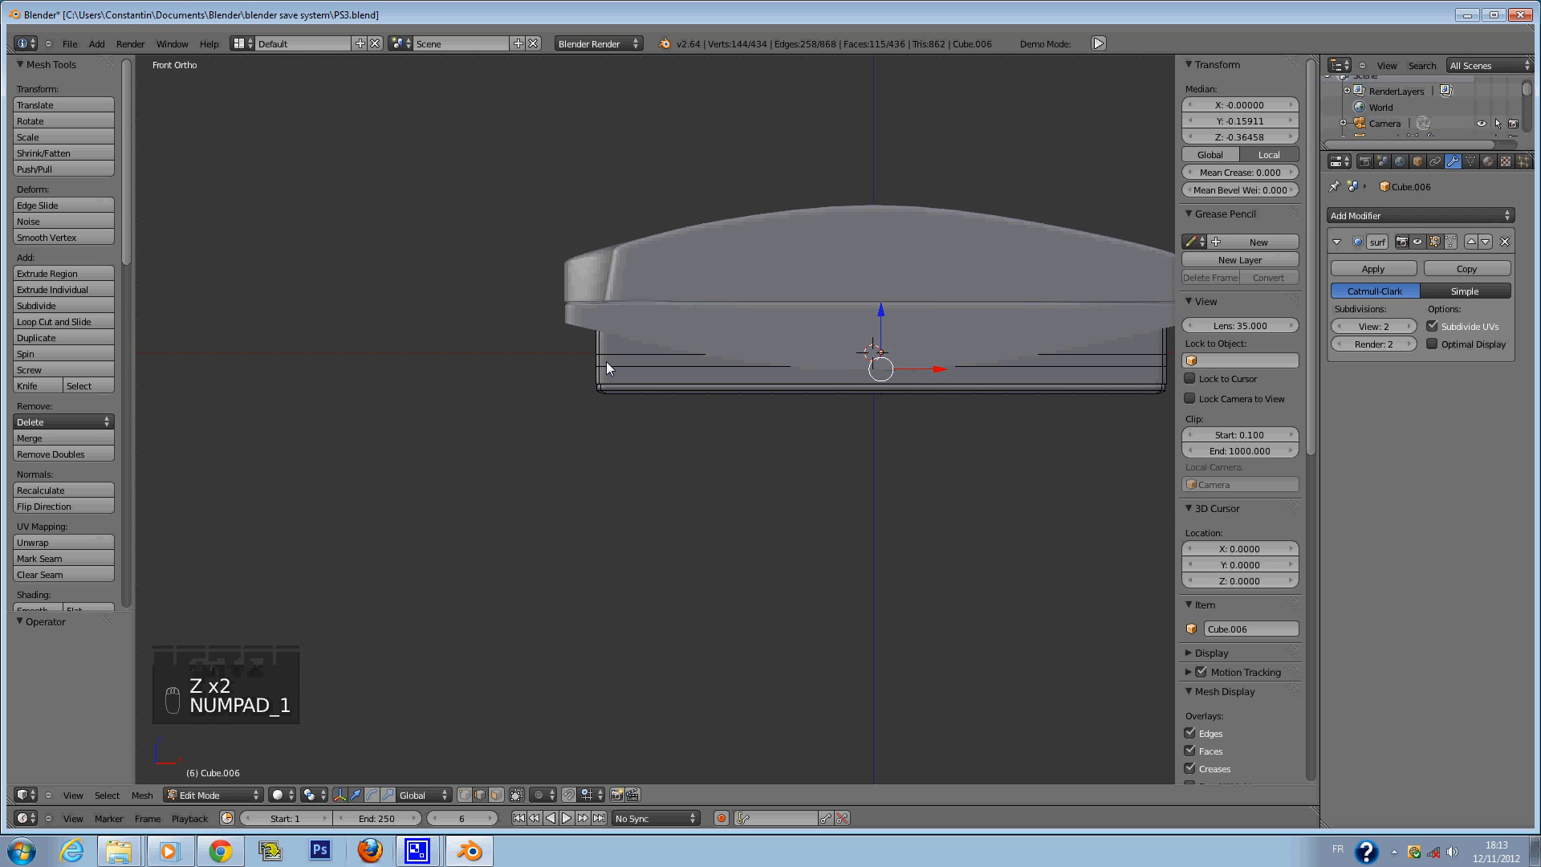
{"action": "key", "text": "ctrl+KP_1"}
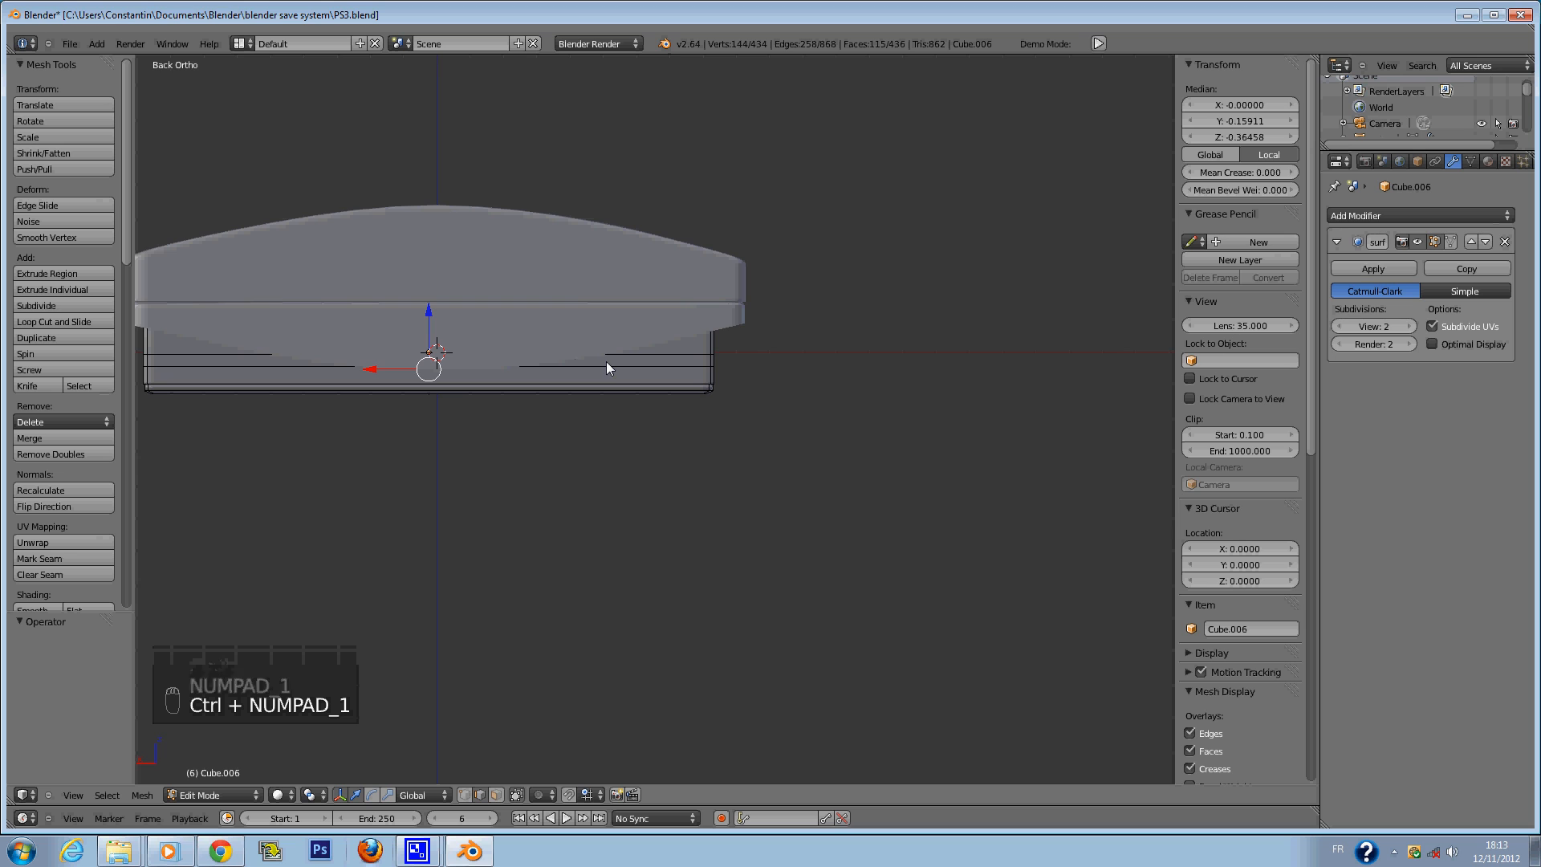
{"action": "key", "text": "ctrl+KP_3"}
{"action": "scroll", "coordinate": [497, 296], "scroll_direction": "up", "scroll_amount": 2}
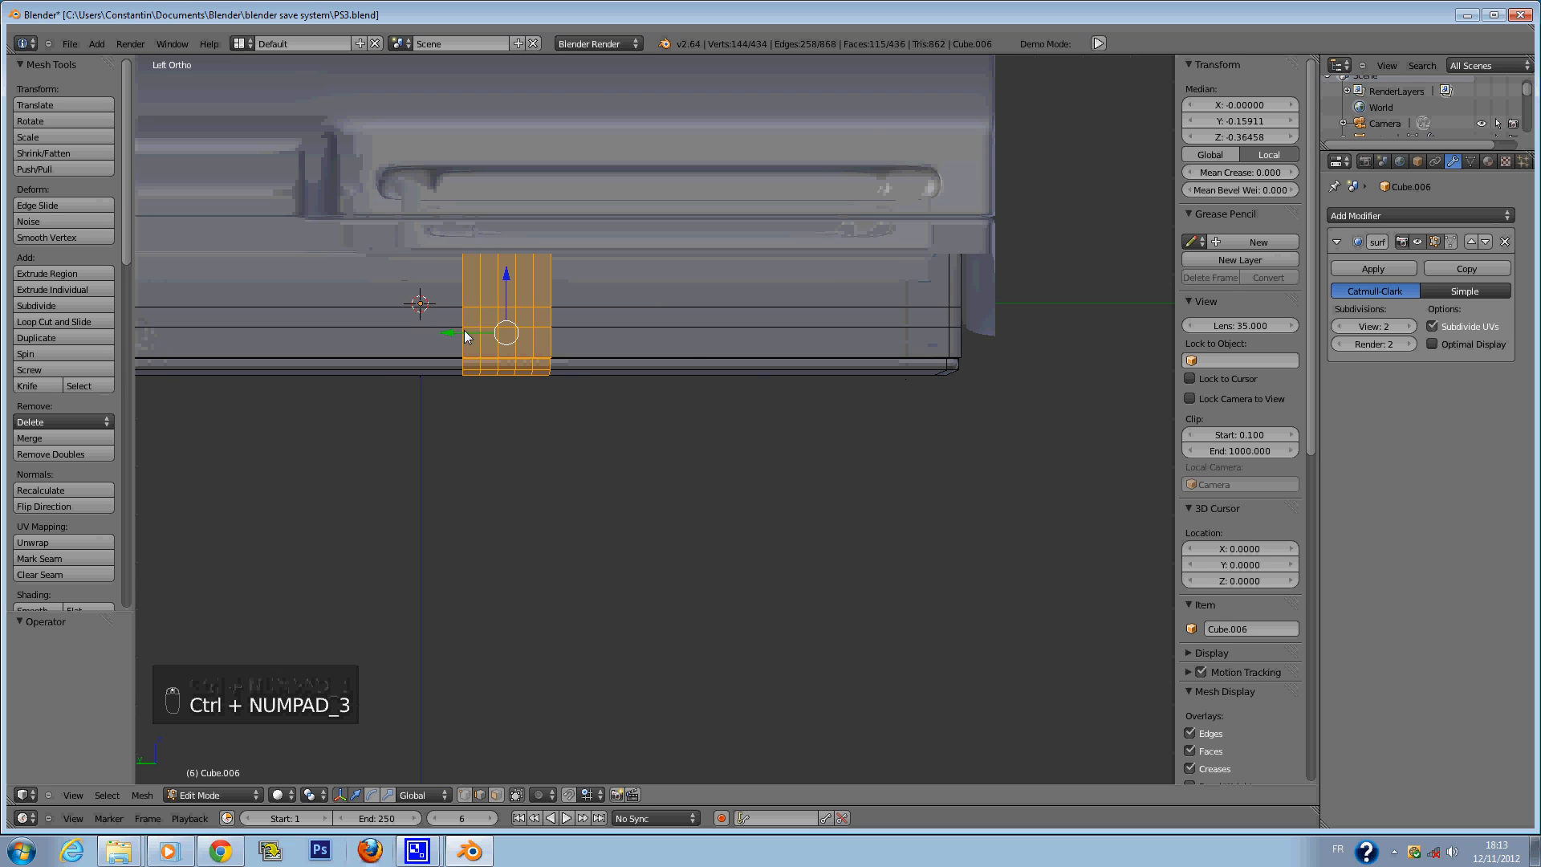
{"action": "left_click_drag", "start_coordinate": [468, 332], "coordinate": [827, 346]}
Widen the spacing of the six vertical loops along Y until they nearly reach the wall corner, and deselect them.
{"action": "scroll", "coordinate": [852, 409], "scroll_direction": "up", "scroll_amount": 2}
{"action": "scroll", "coordinate": [879, 441], "scroll_direction": "up", "scroll_amount": 2}
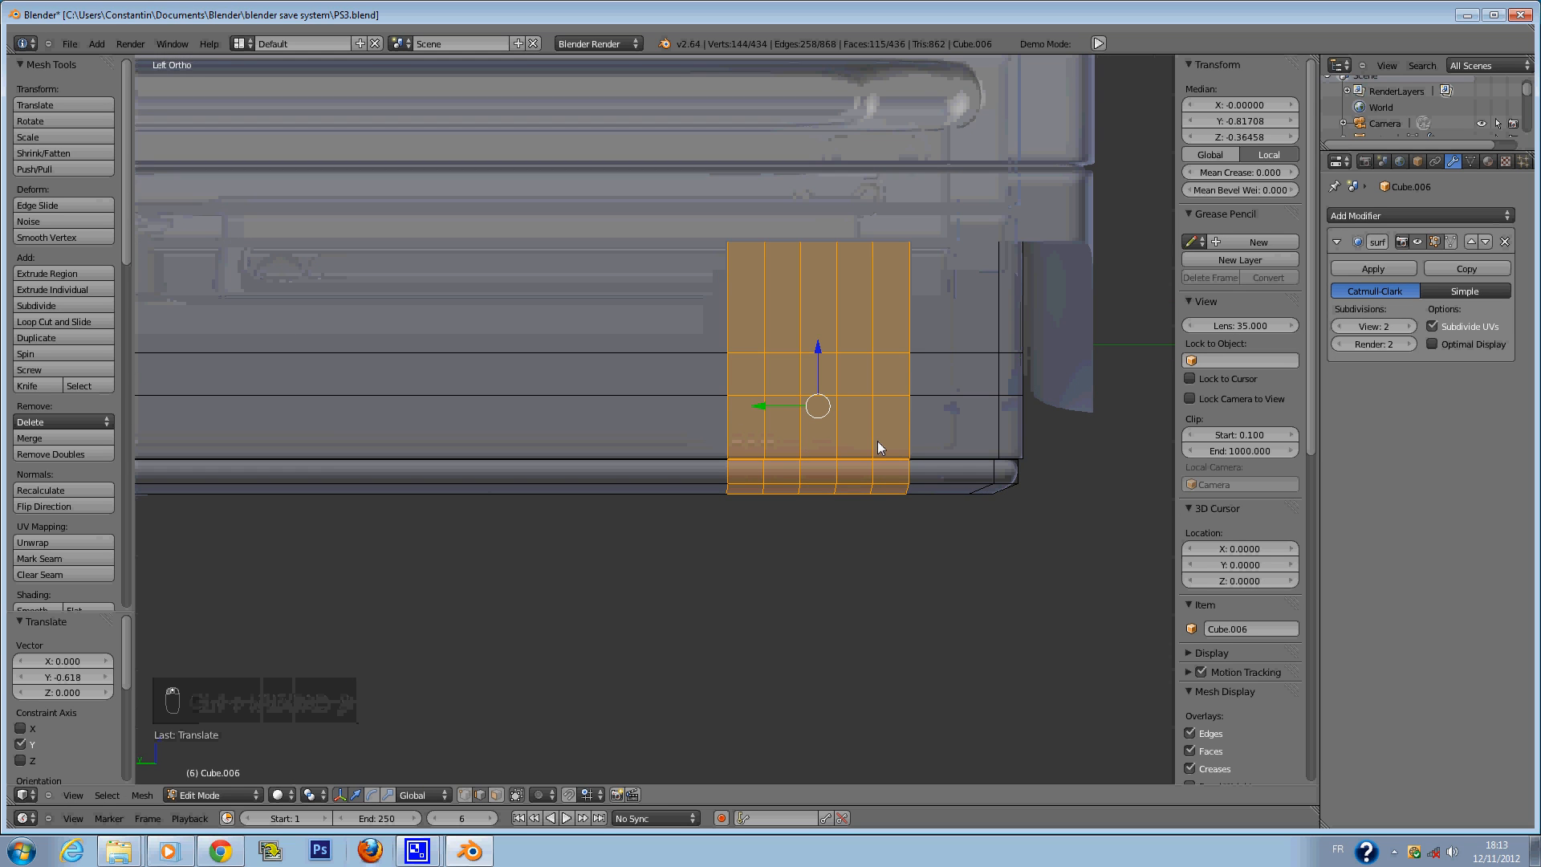
{"action": "key", "text": "s"}
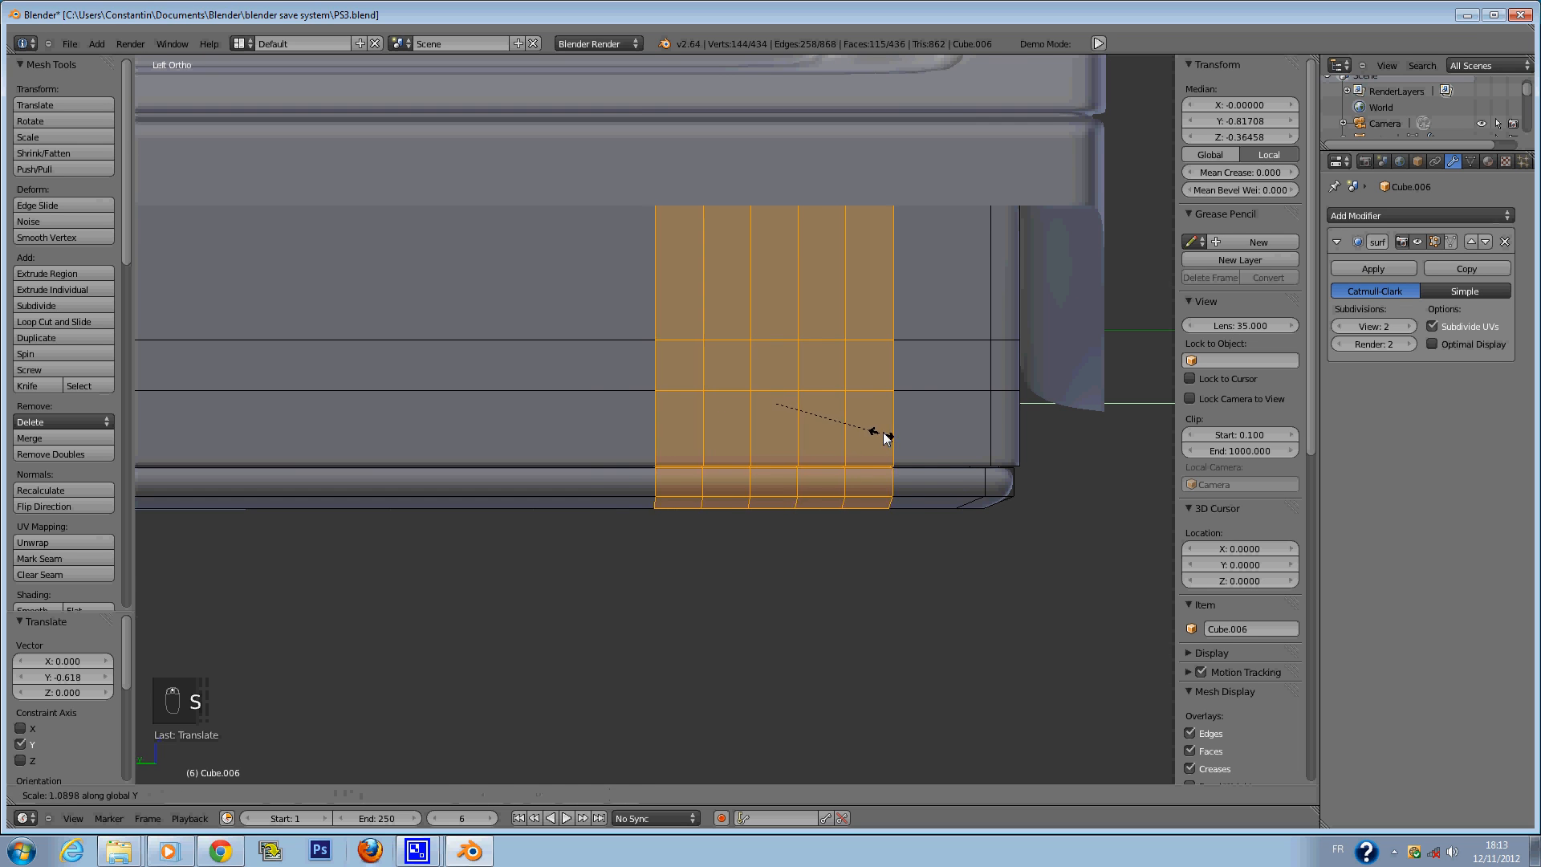
{"action": "left_click", "coordinate": [977, 431]}
{"action": "key", "text": "a"}
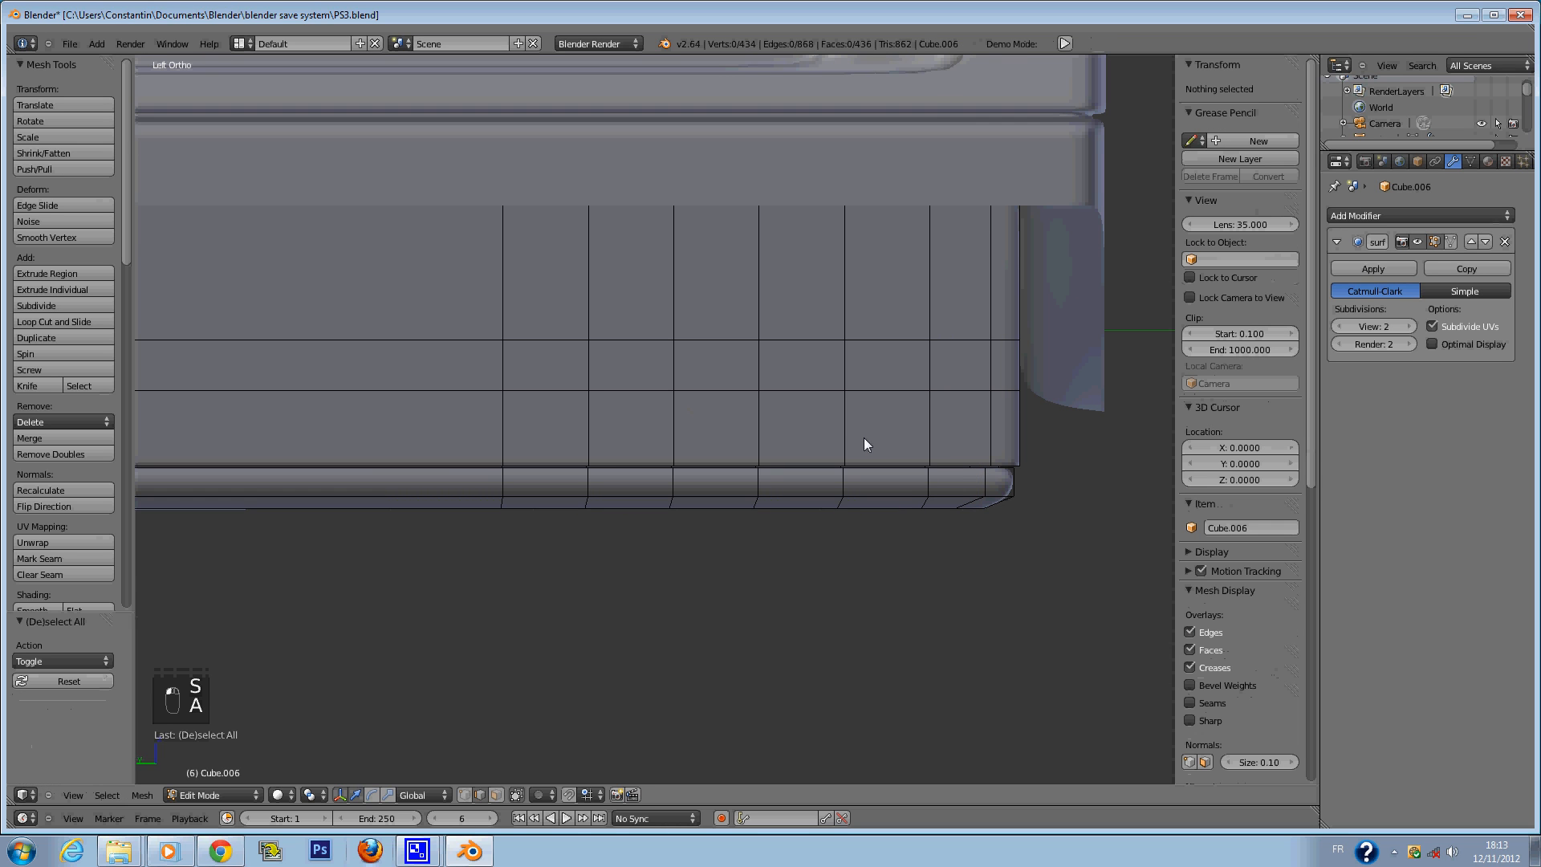
Add a horizontal loop cut around the wall just above the bottom lip, save the file and deselect the loop.
{"action": "key", "text": "ctrl+r"}
{"action": "left_click", "coordinate": [948, 430]}
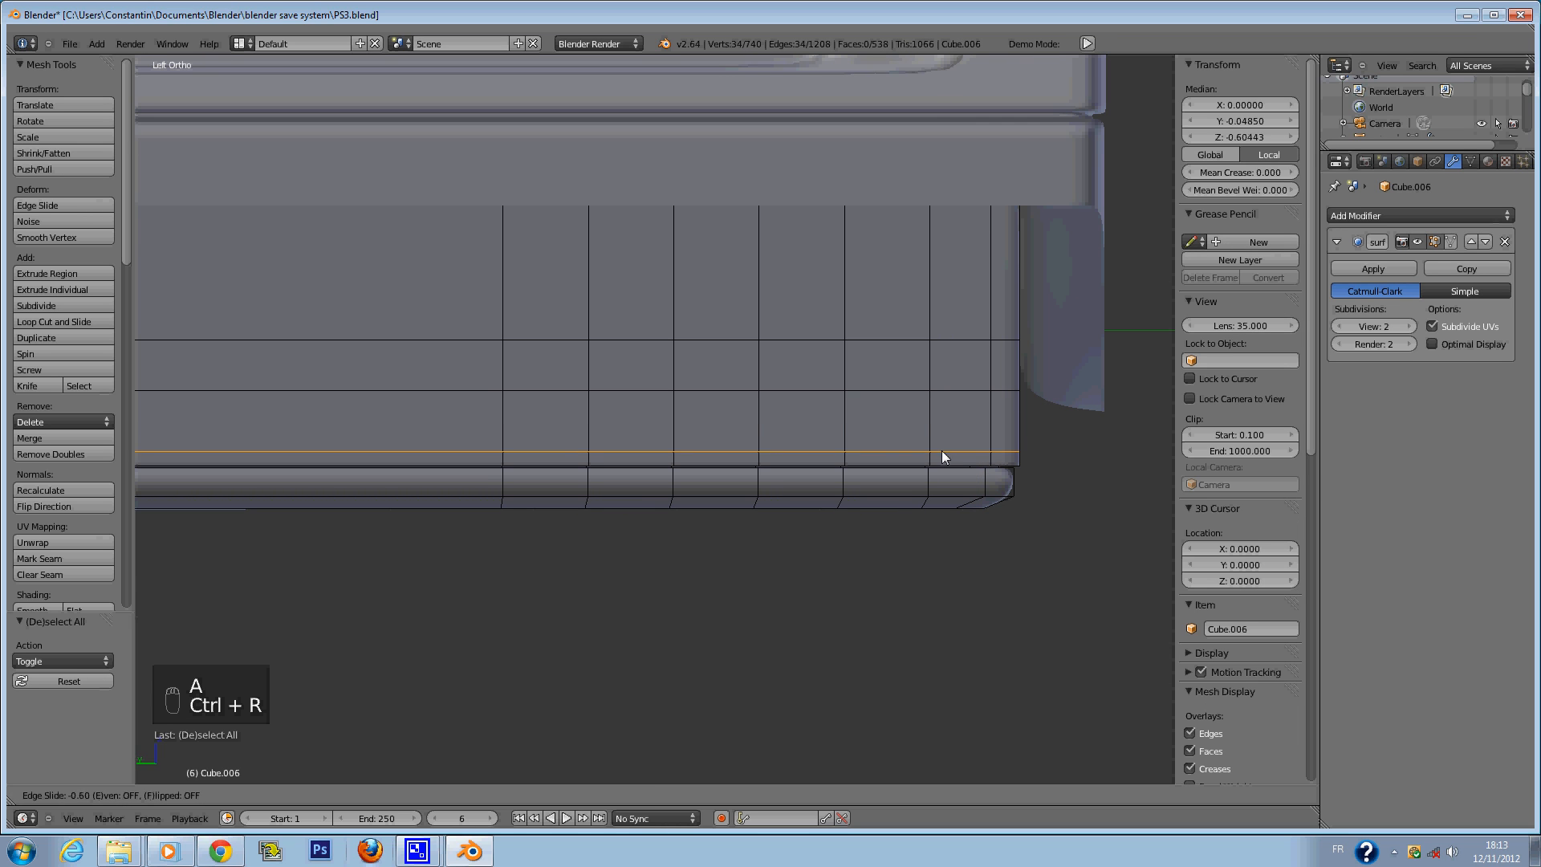
{"action": "left_click", "coordinate": [943, 454]}
{"action": "key", "text": "ctrl+s"}
{"action": "left_click", "coordinate": [942, 456]}
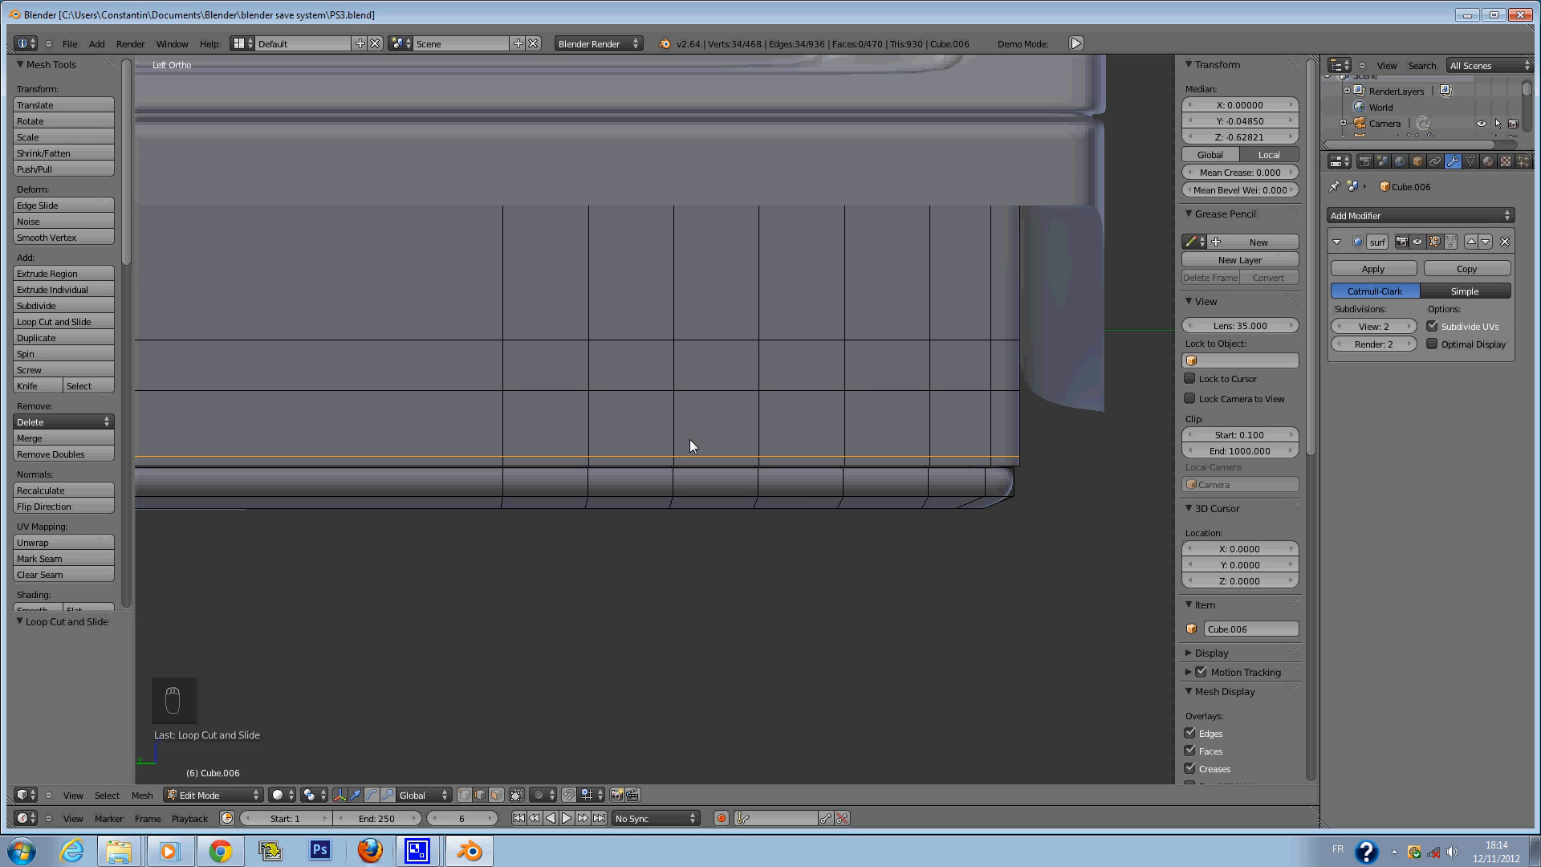
{"action": "key", "text": "a"}
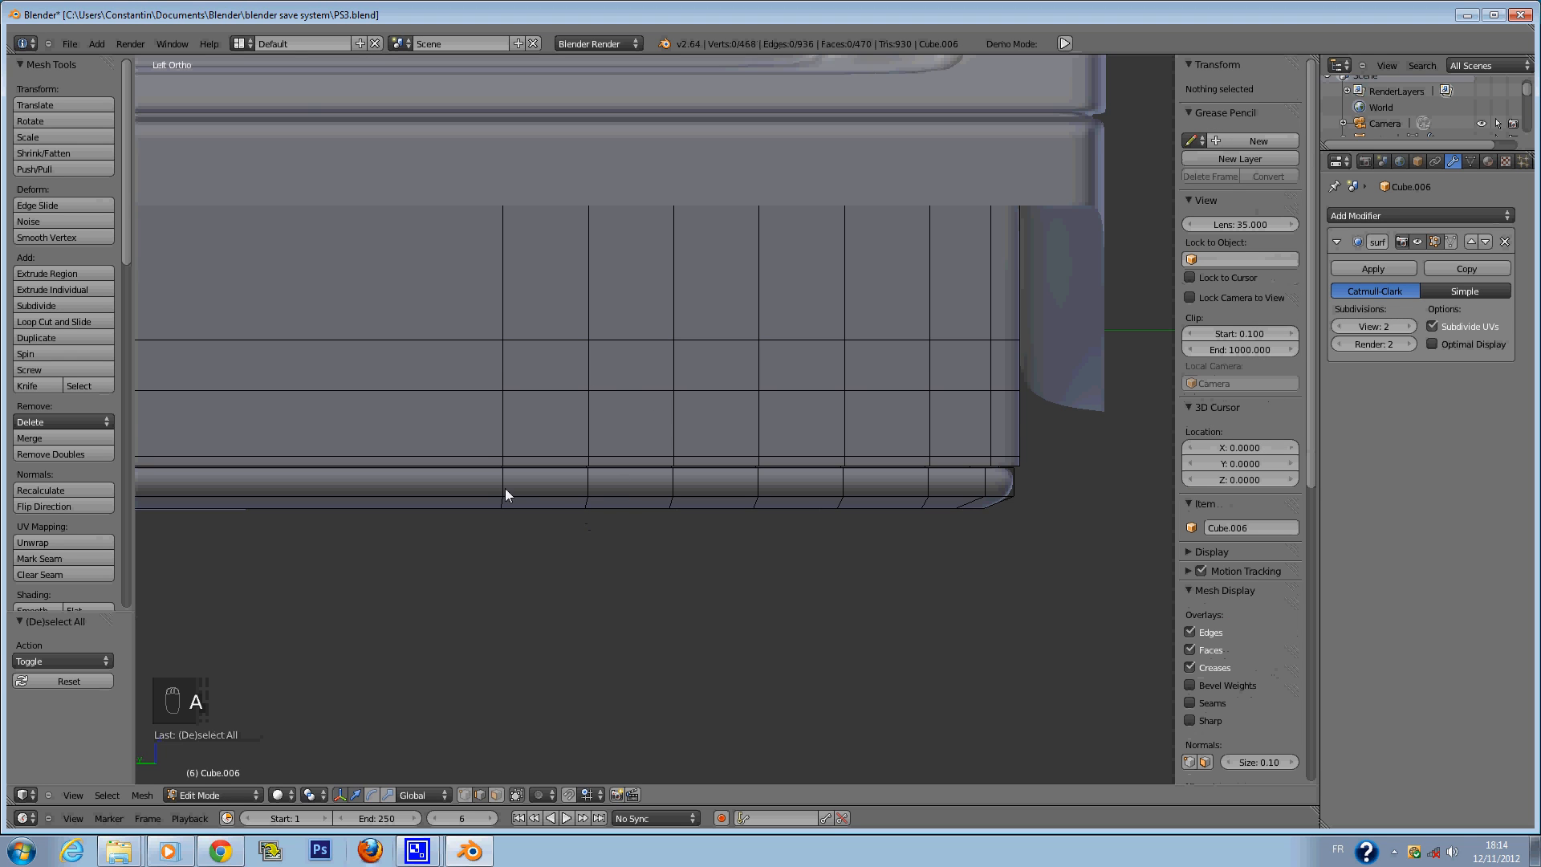
Add a second horizontal loop cut slightly above the one near the bottom lip and deselect it.
{"action": "key", "text": "ctrl+r"}
{"action": "left_click", "coordinate": [512, 434]}
{"action": "left_click", "coordinate": [508, 452]}
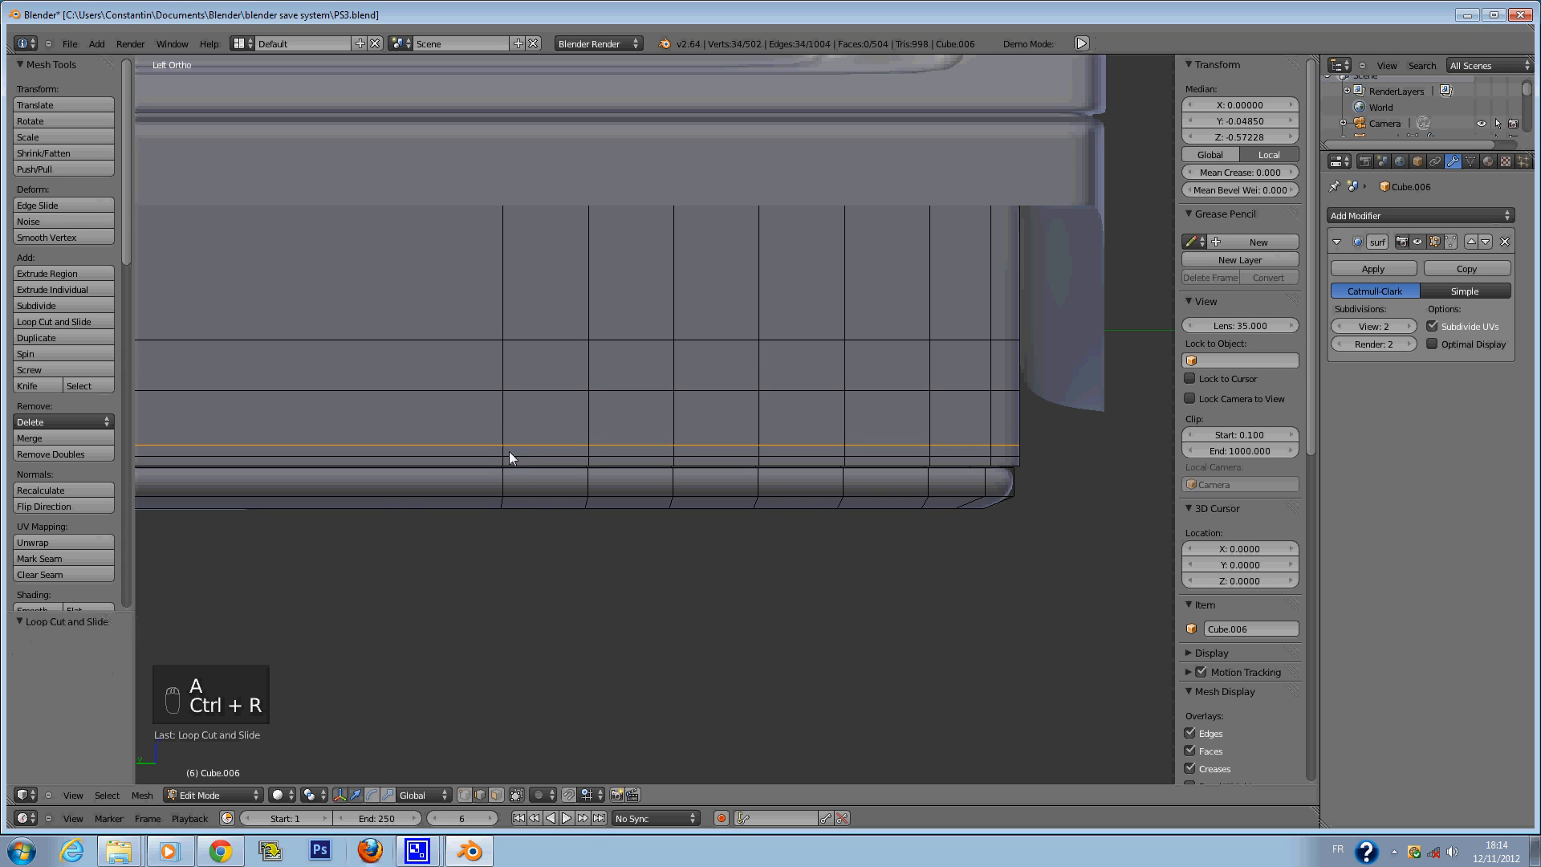
{"action": "key", "text": "a"}
Select the first, third and fifth small faces between the two horizontal loops above the bottom lip.
{"action": "scroll", "coordinate": [546, 533], "scroll_direction": "up", "scroll_amount": 2}
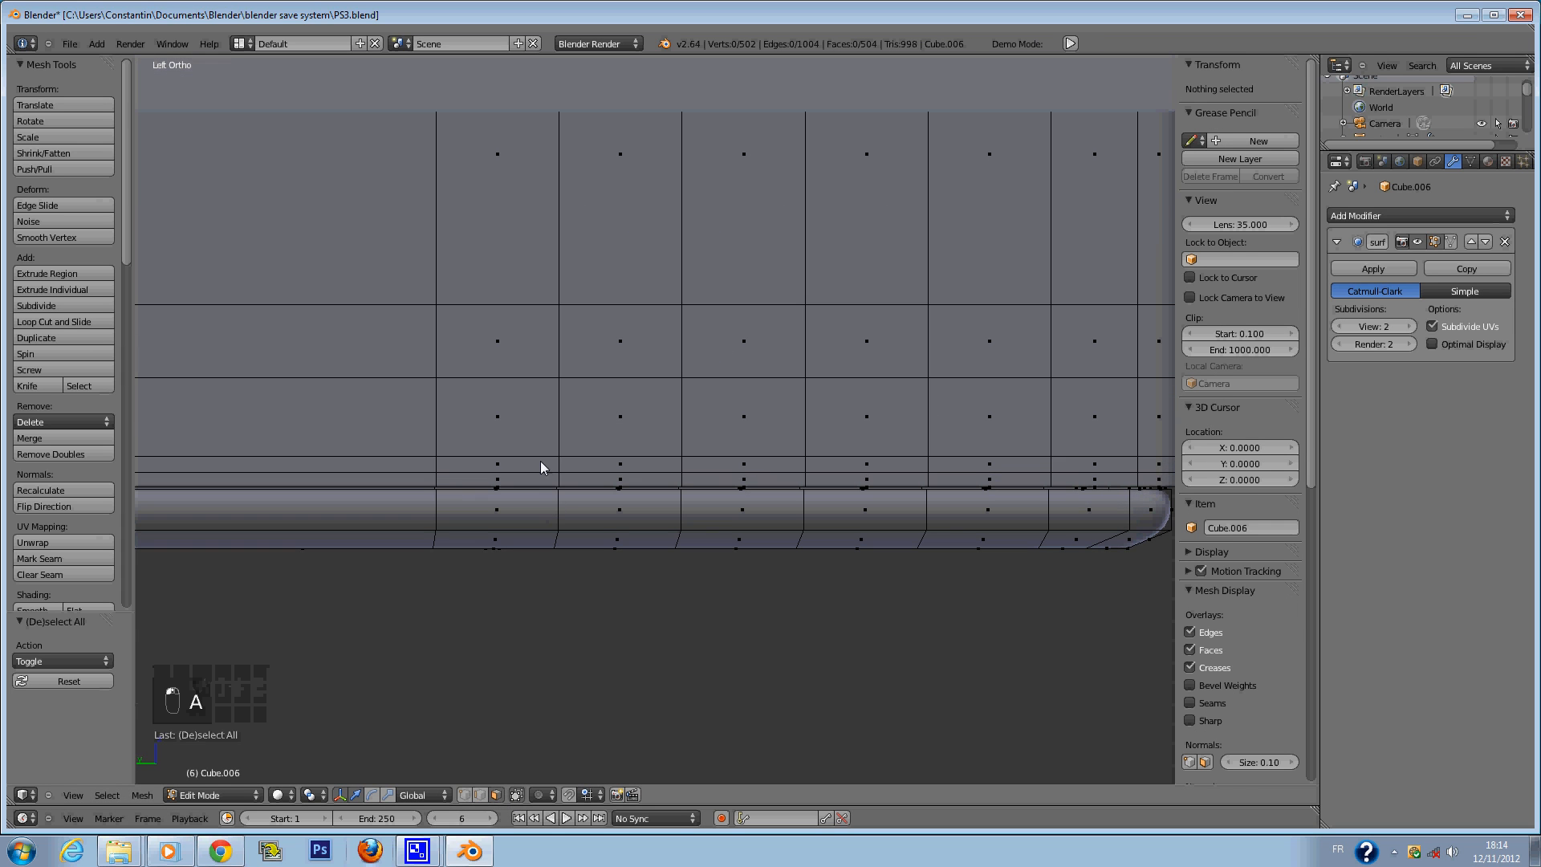
{"action": "right_click", "coordinate": [540, 467]}
{"action": "right_click", "coordinate": [788, 464], "text": "shift"}
{"action": "right_click", "coordinate": [994, 472], "text": "shift"}
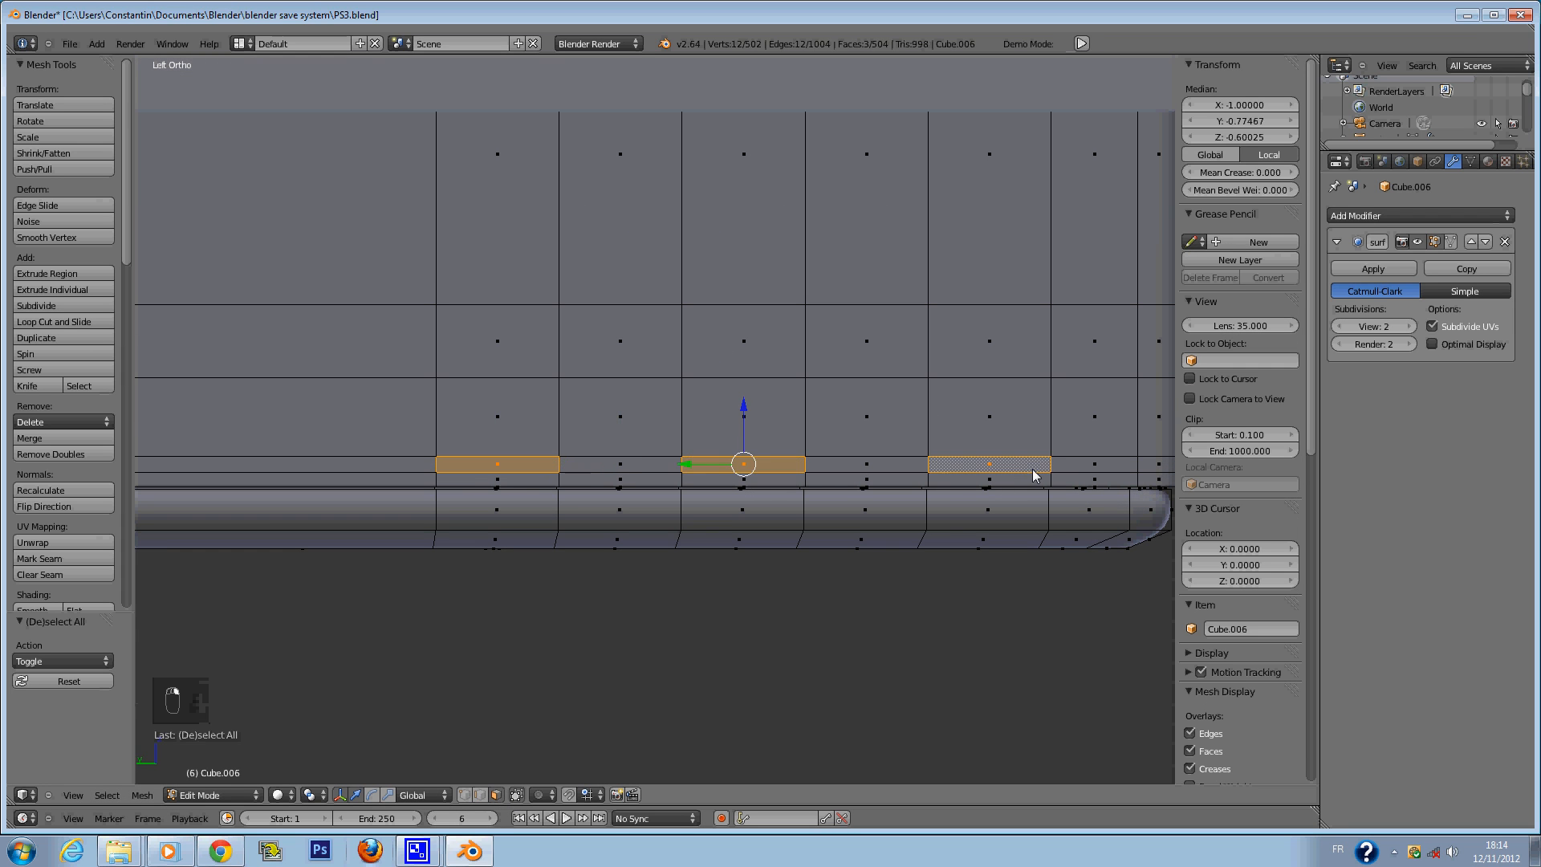
{"action": "scroll", "coordinate": [984, 474], "scroll_direction": "down", "scroll_amount": 3, "text": "ctrl"}
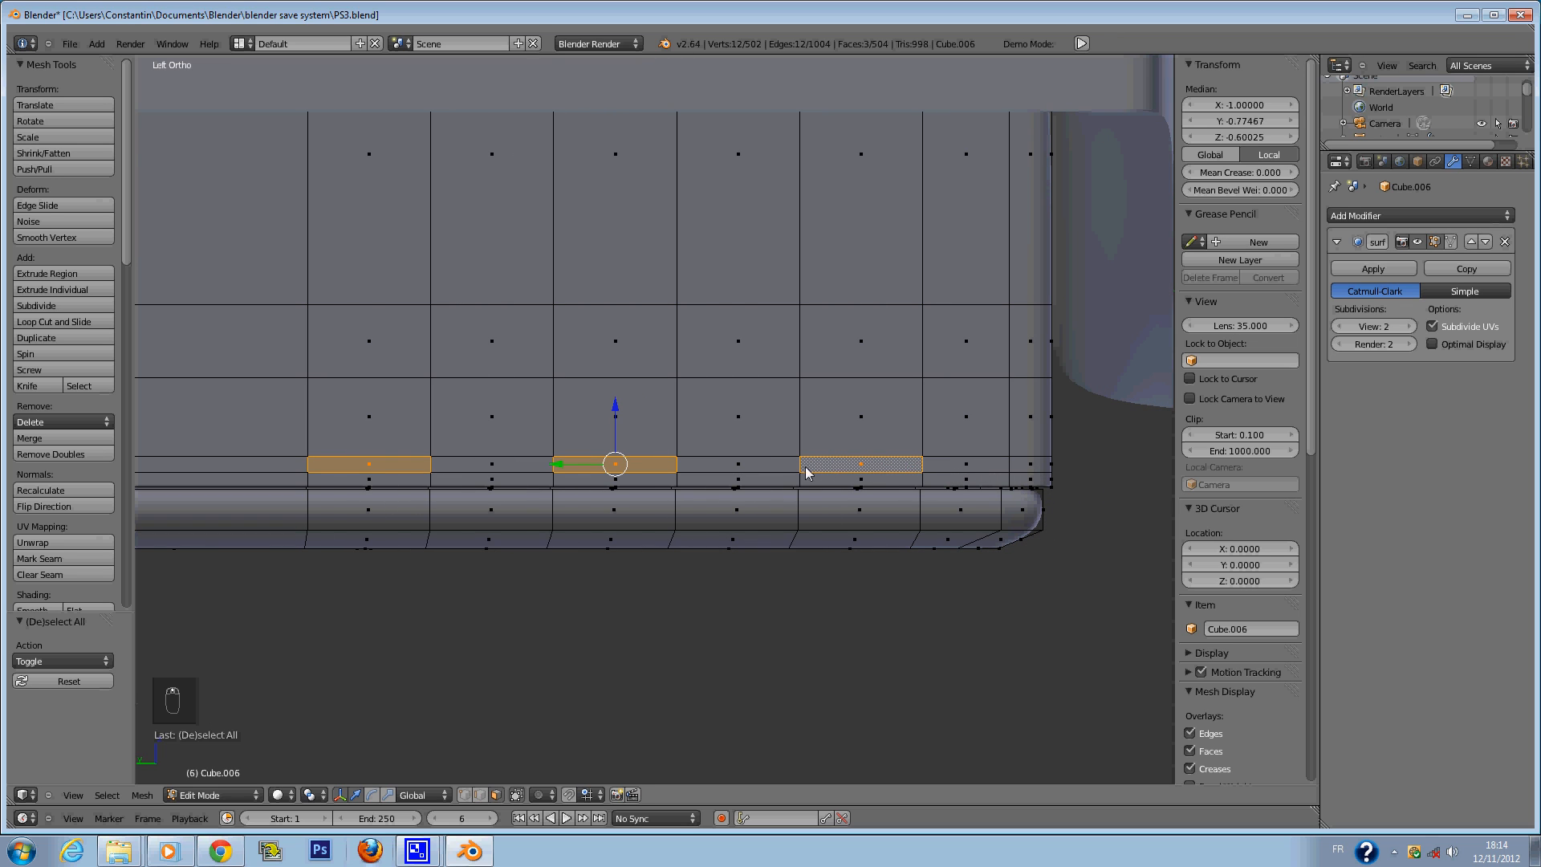
Save the file and clear the selection of the three small faces.
{"action": "scroll", "coordinate": [804, 469], "scroll_direction": "down", "scroll_amount": 2}
{"action": "key", "text": "ctrl+s"}
{"action": "left_click", "coordinate": [809, 463]}
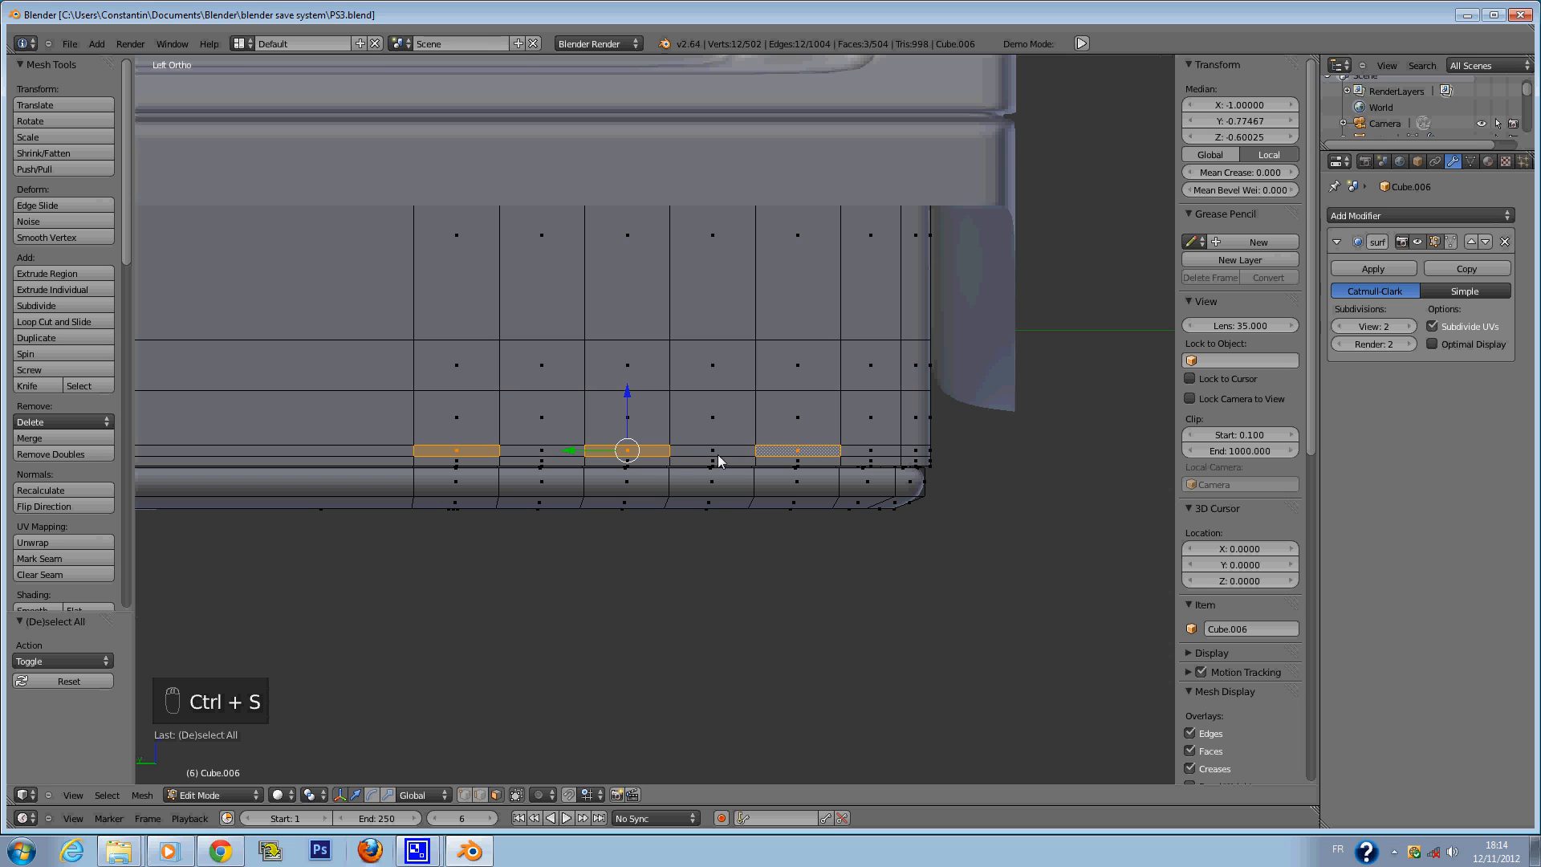
{"action": "key", "text": "a"}
Add two vertical loop cuts in the narrow column farthest from the wall corner and scale them apart along Y close to its edges.
{"action": "key", "text": "ctrl+r"}
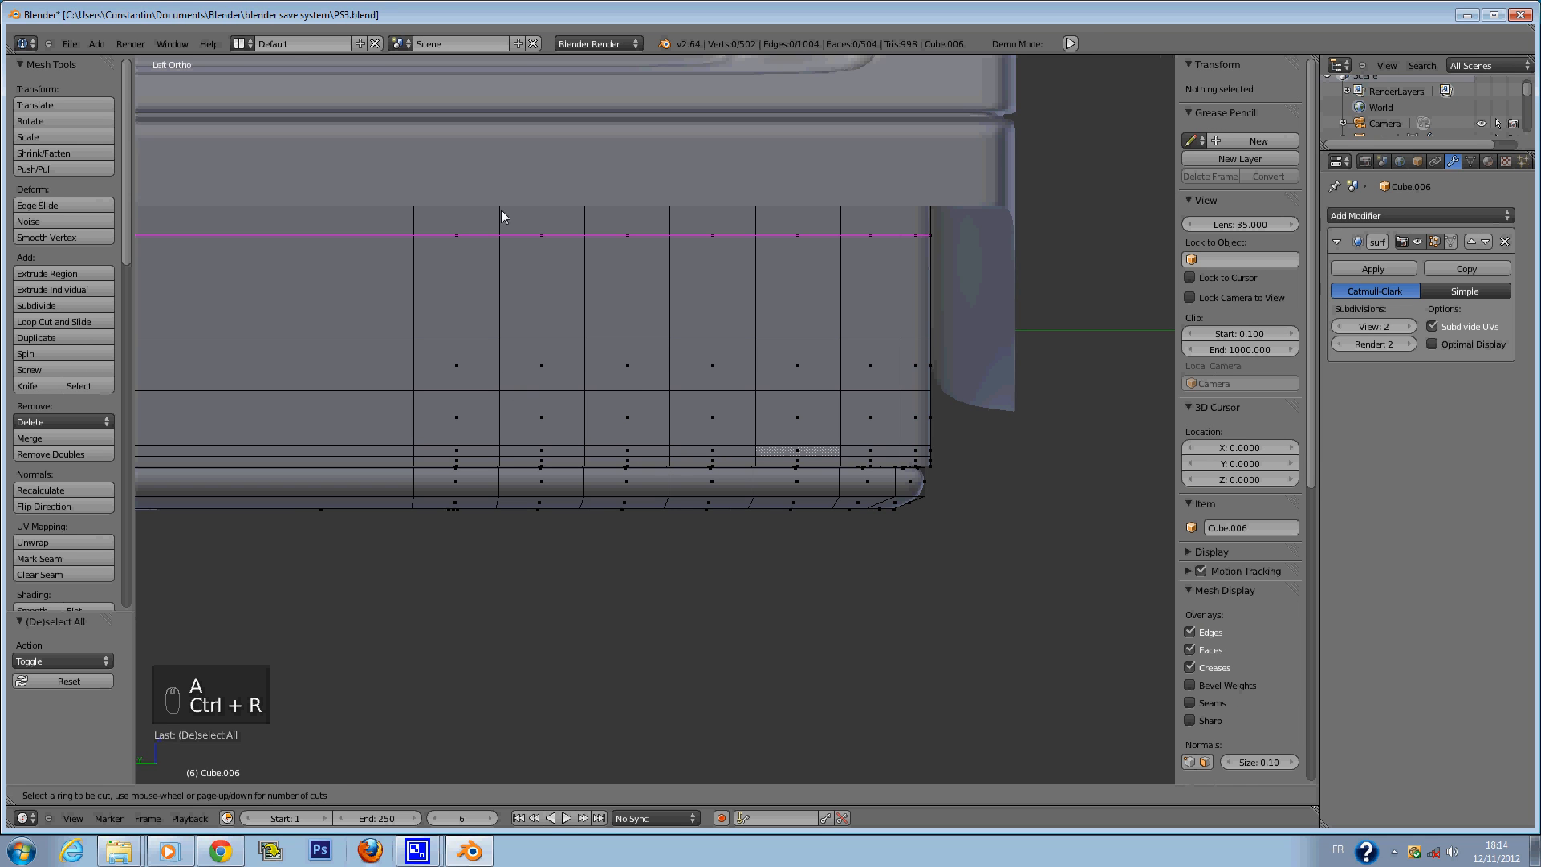
{"action": "scroll", "coordinate": [473, 447], "scroll_direction": "up", "scroll_amount": 1}
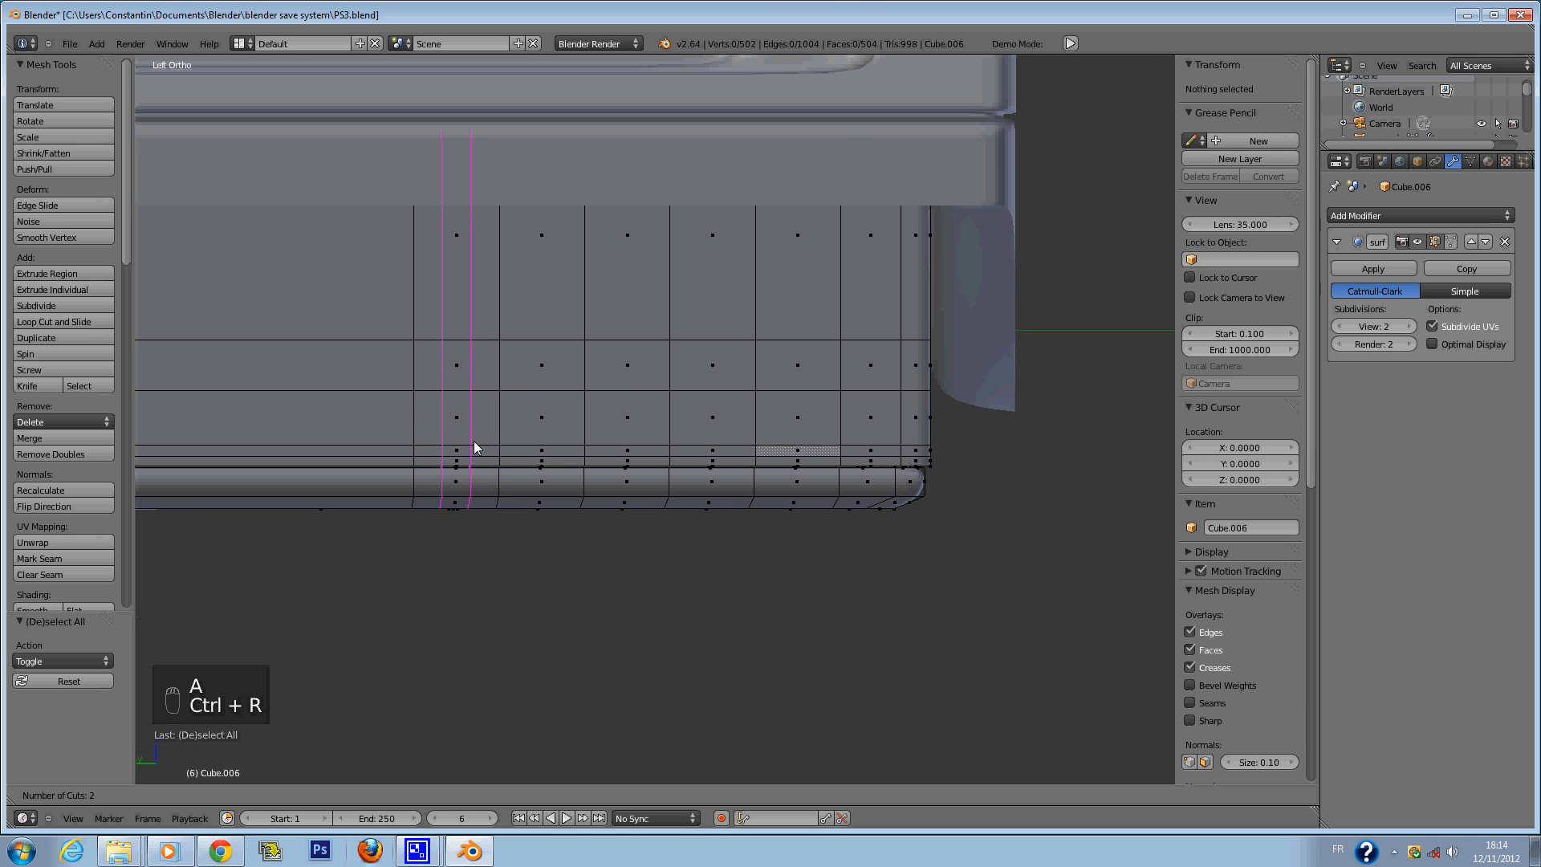
{"action": "left_click", "coordinate": [474, 441]}
{"action": "key", "text": "s"}
{"action": "right_click", "coordinate": [502, 442]}
{"action": "key", "text": "s"}
{"action": "key", "text": "x"}
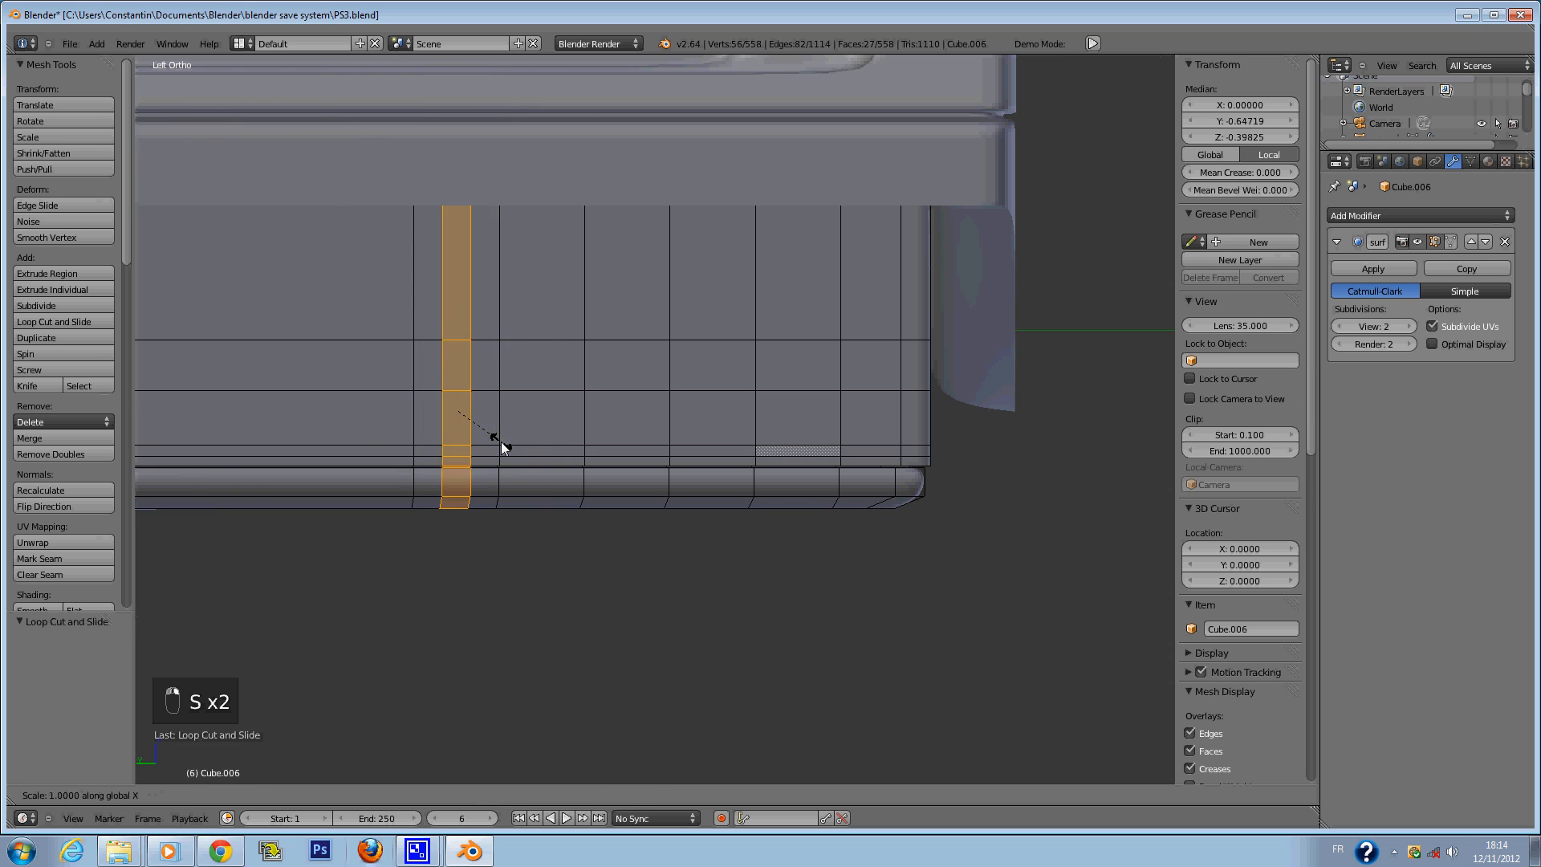
{"action": "key", "text": "s"}
{"action": "key", "text": "y"}
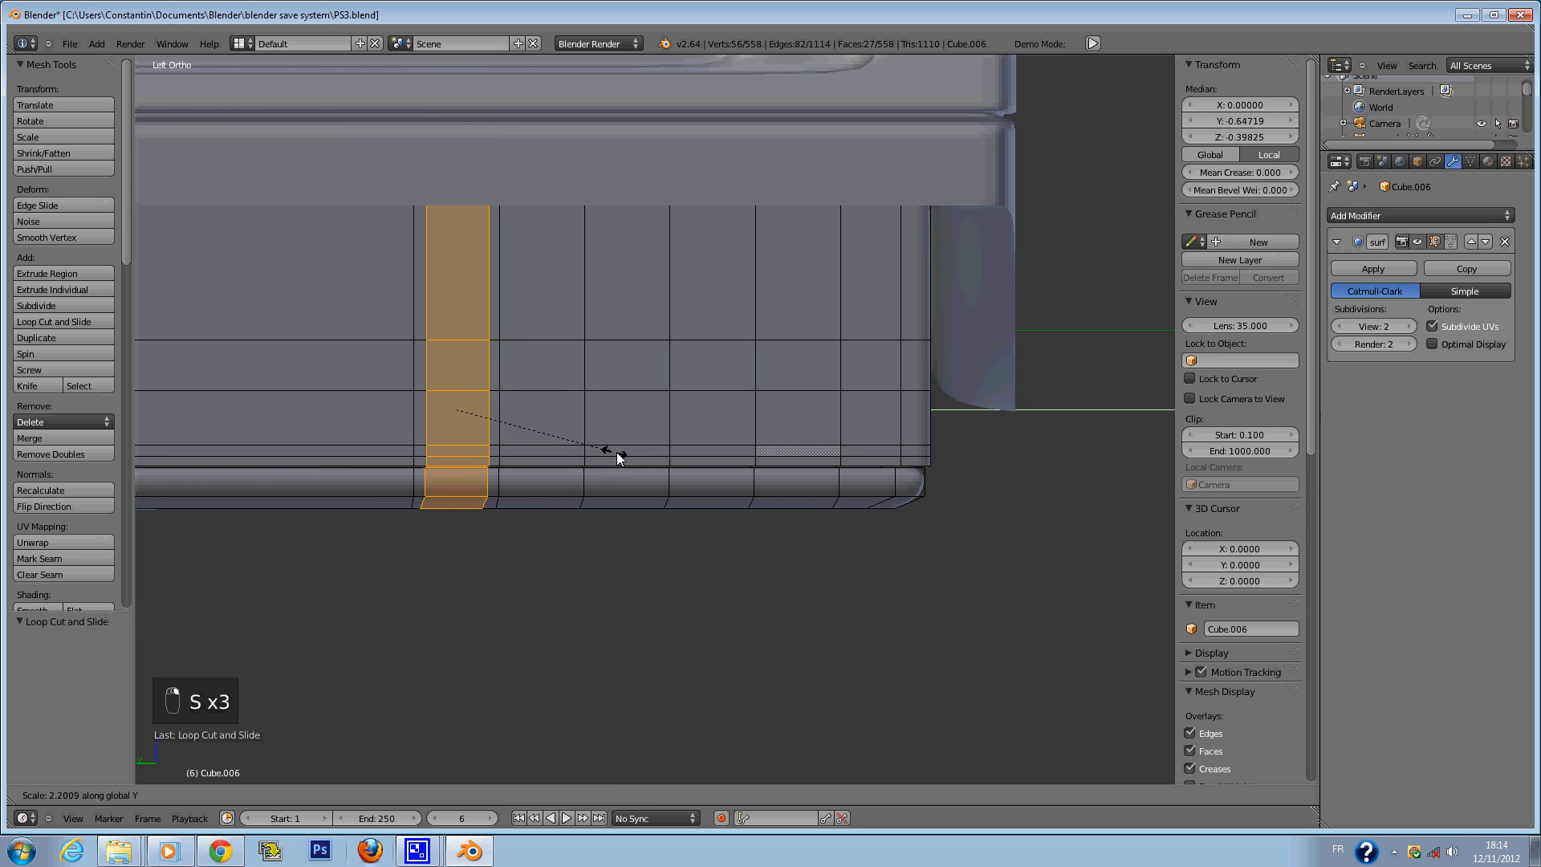
{"action": "left_click", "coordinate": [646, 459]}
{"action": "key", "text": "a"}
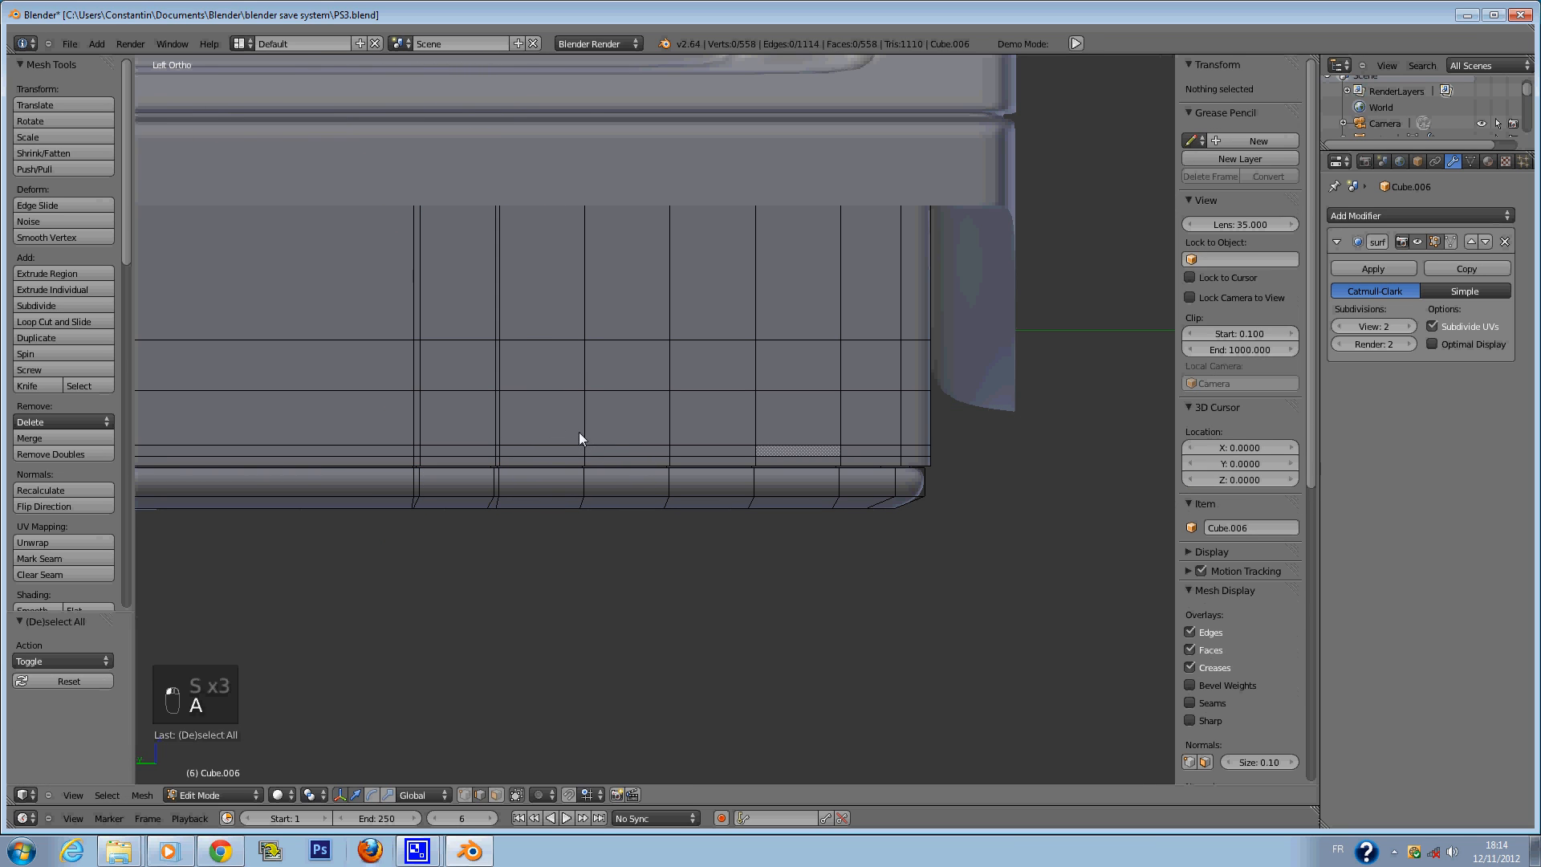
Add two vertical loop cuts in the second narrow column, scale them 2.575 along Y and shift them slightly to sit near its edges.
{"action": "key", "text": "ctrl+r"}
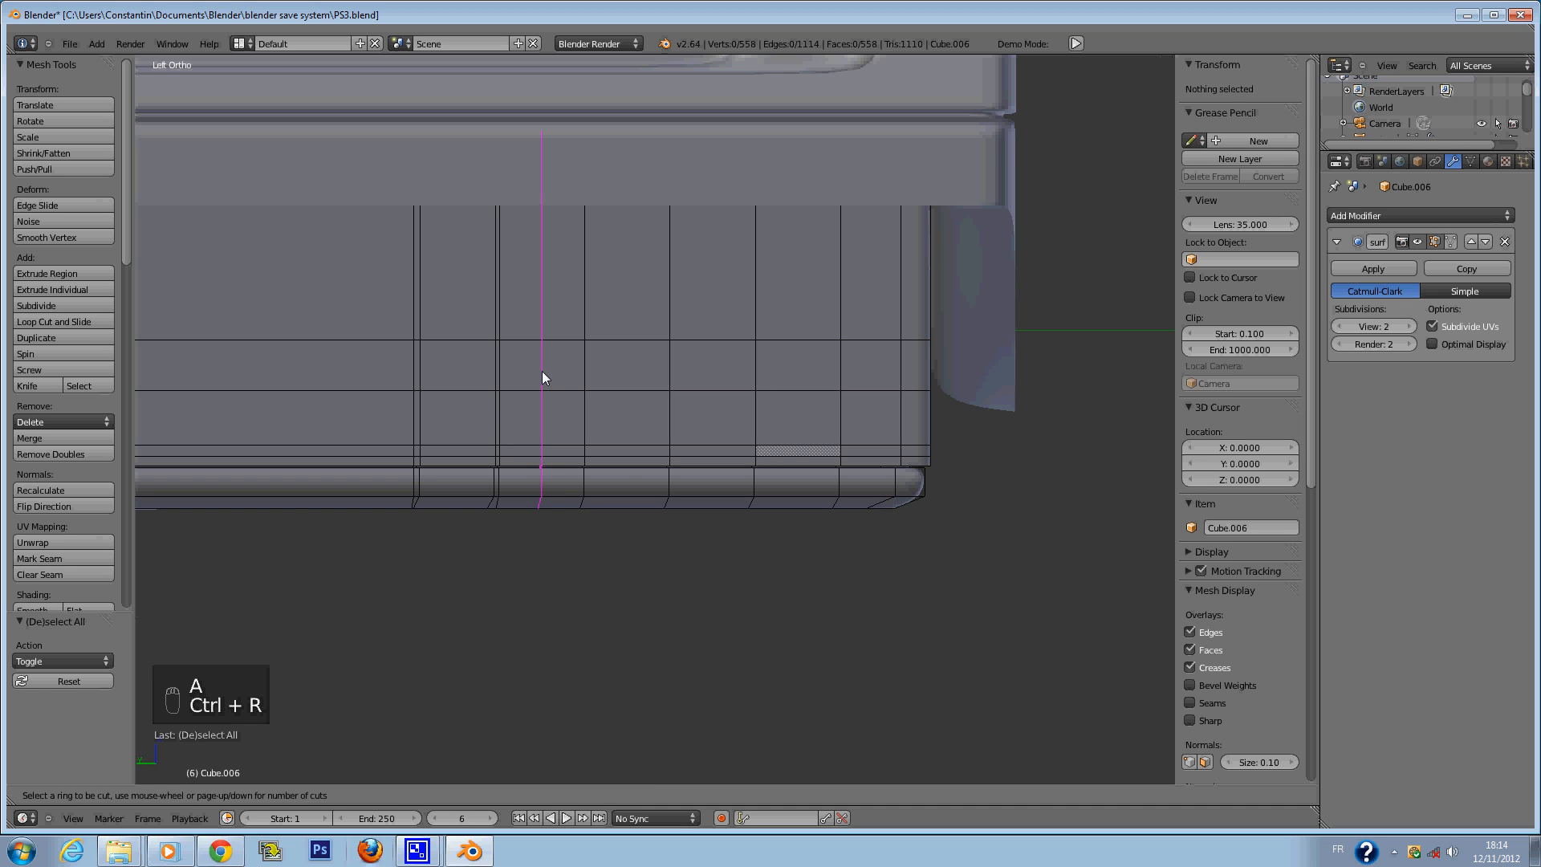
{"action": "left_click", "coordinate": [542, 377]}
{"action": "left_click", "coordinate": [623, 481]}
{"action": "key", "text": "s"}
{"action": "key", "text": "y"}
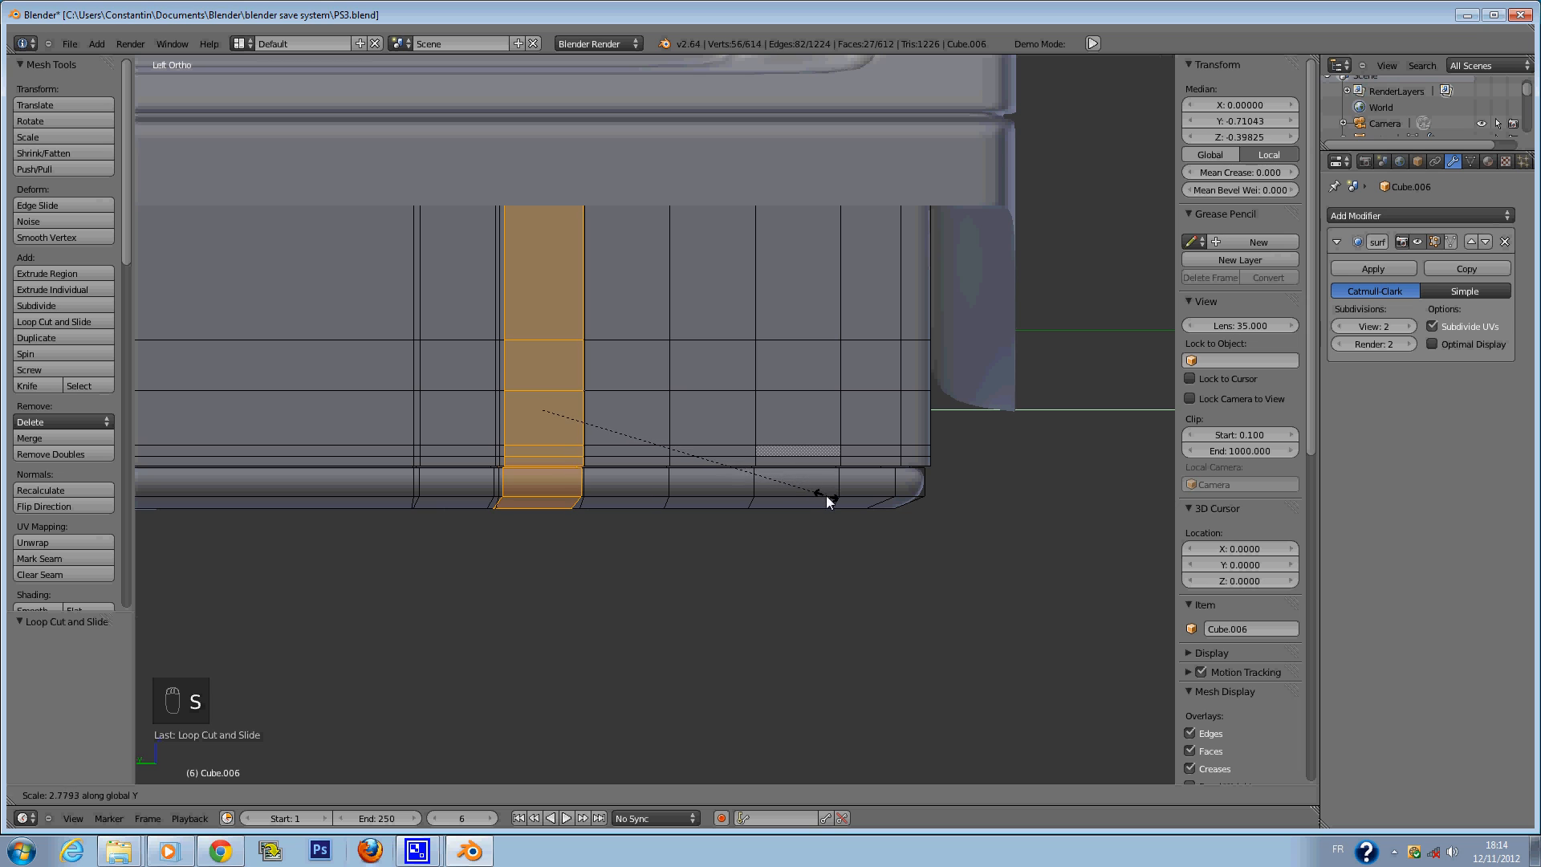
{"action": "left_click", "coordinate": [804, 492]}
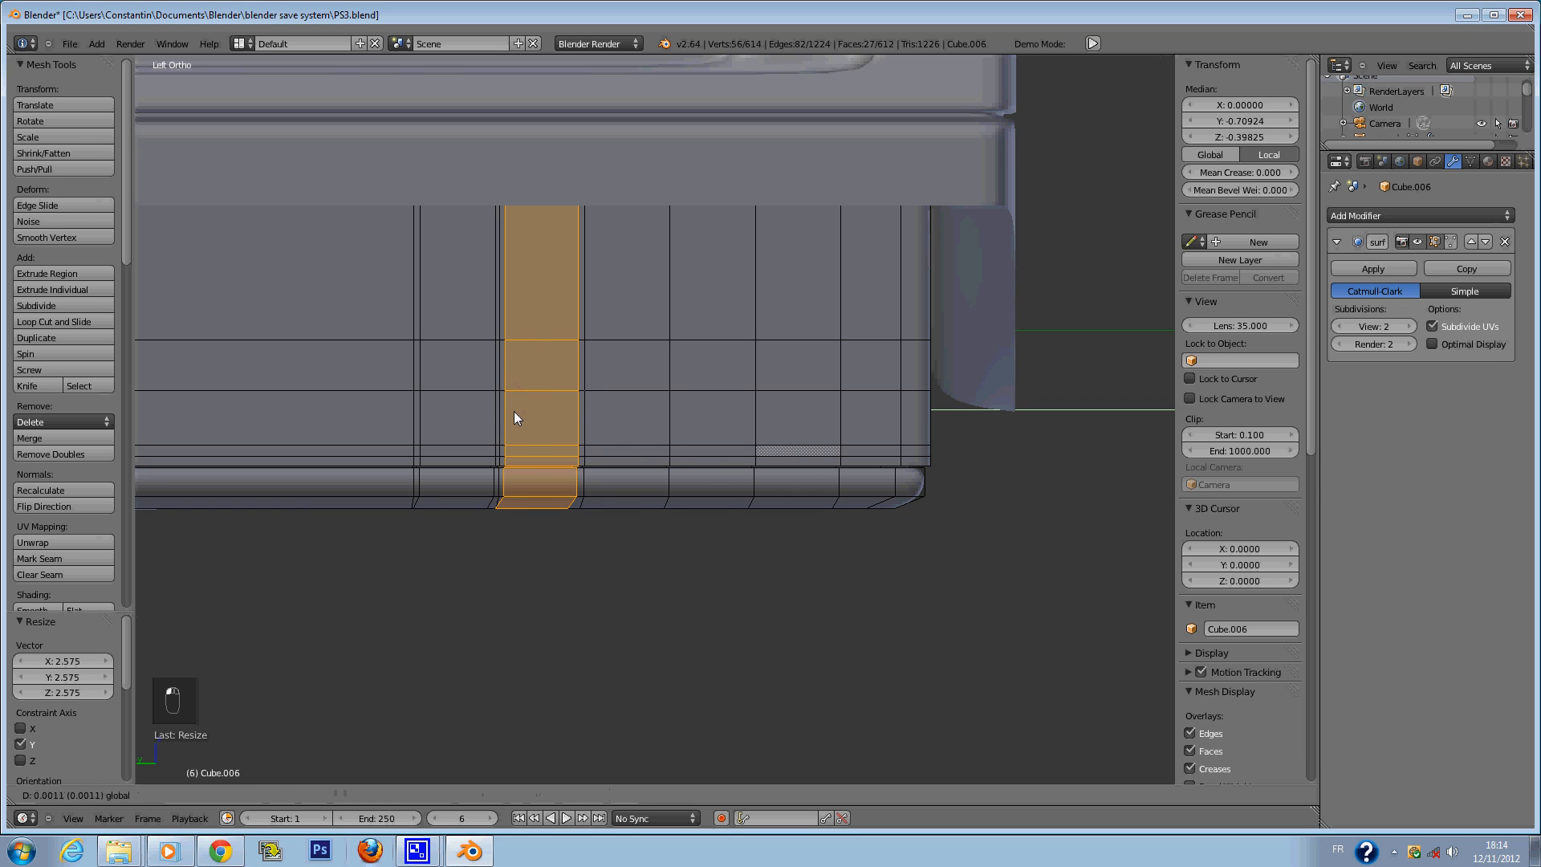
{"action": "key", "text": "a"}
{"action": "key", "text": "ctrl+r"}
{"action": "left_click", "coordinate": [613, 334]}
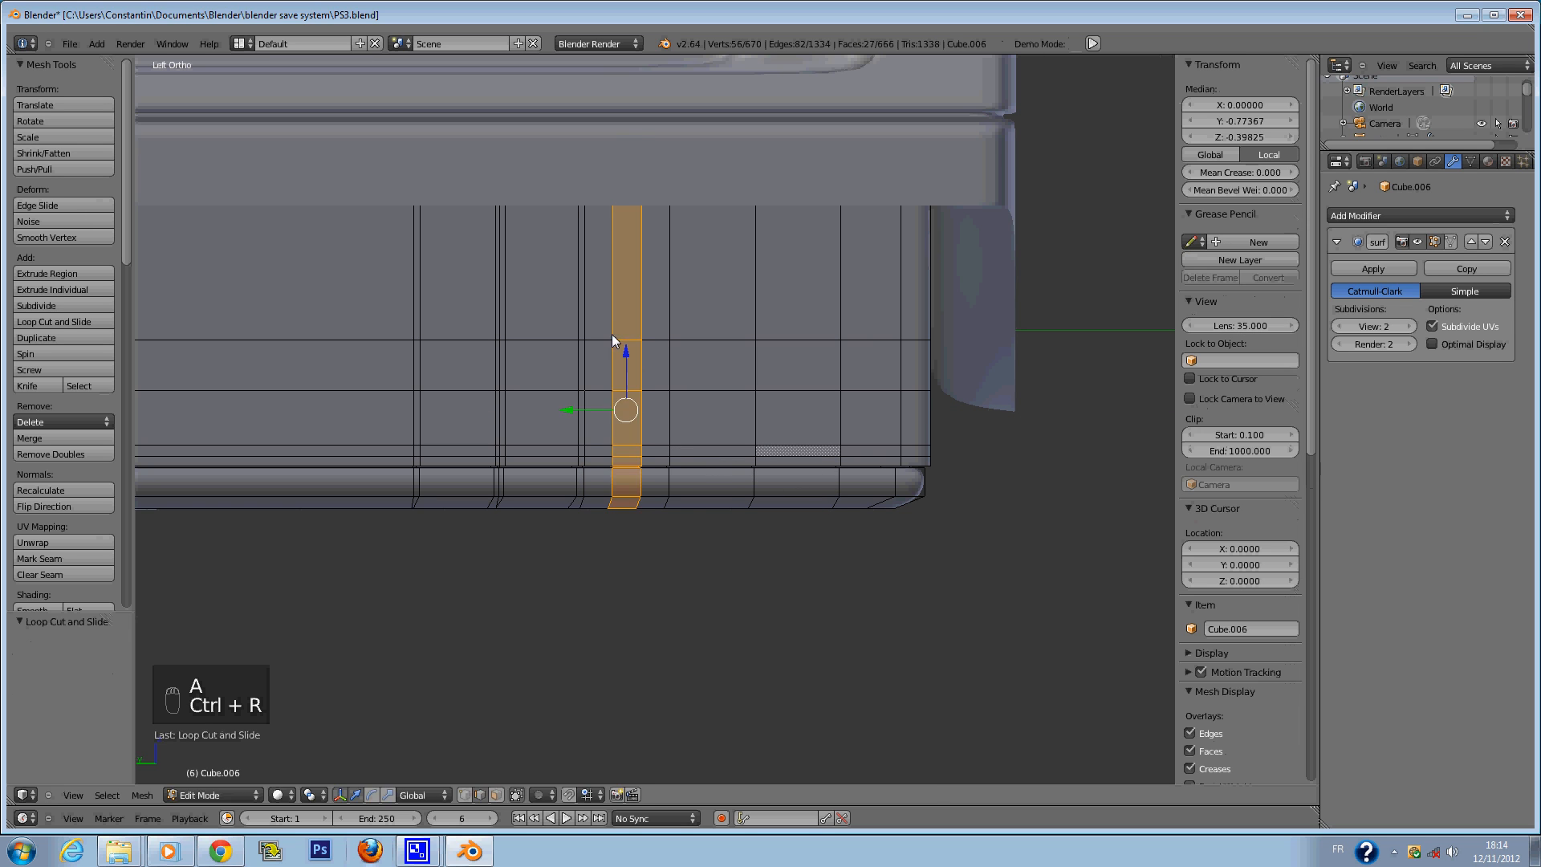
{"action": "key", "text": "s"}
{"action": "right_click", "coordinate": [683, 388]}
{"action": "key", "text": "y"}
{"action": "right_click", "coordinate": [685, 388]}
{"action": "key", "text": "s"}
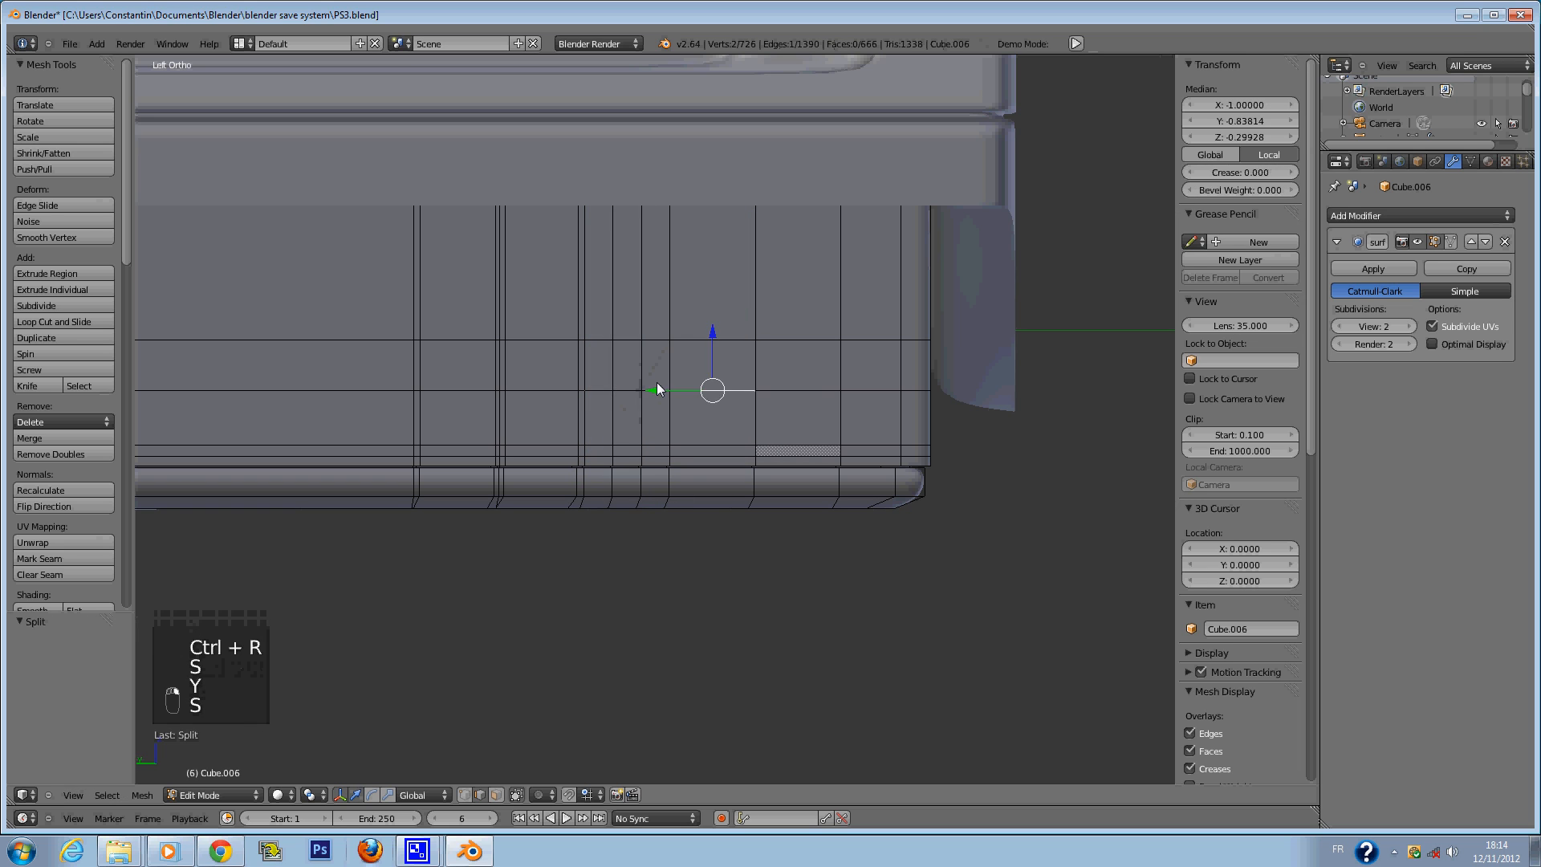
{"action": "key", "text": "ctrl+z"}
{"action": "key", "text": "s"}
{"action": "right_click", "coordinate": [767, 415]}
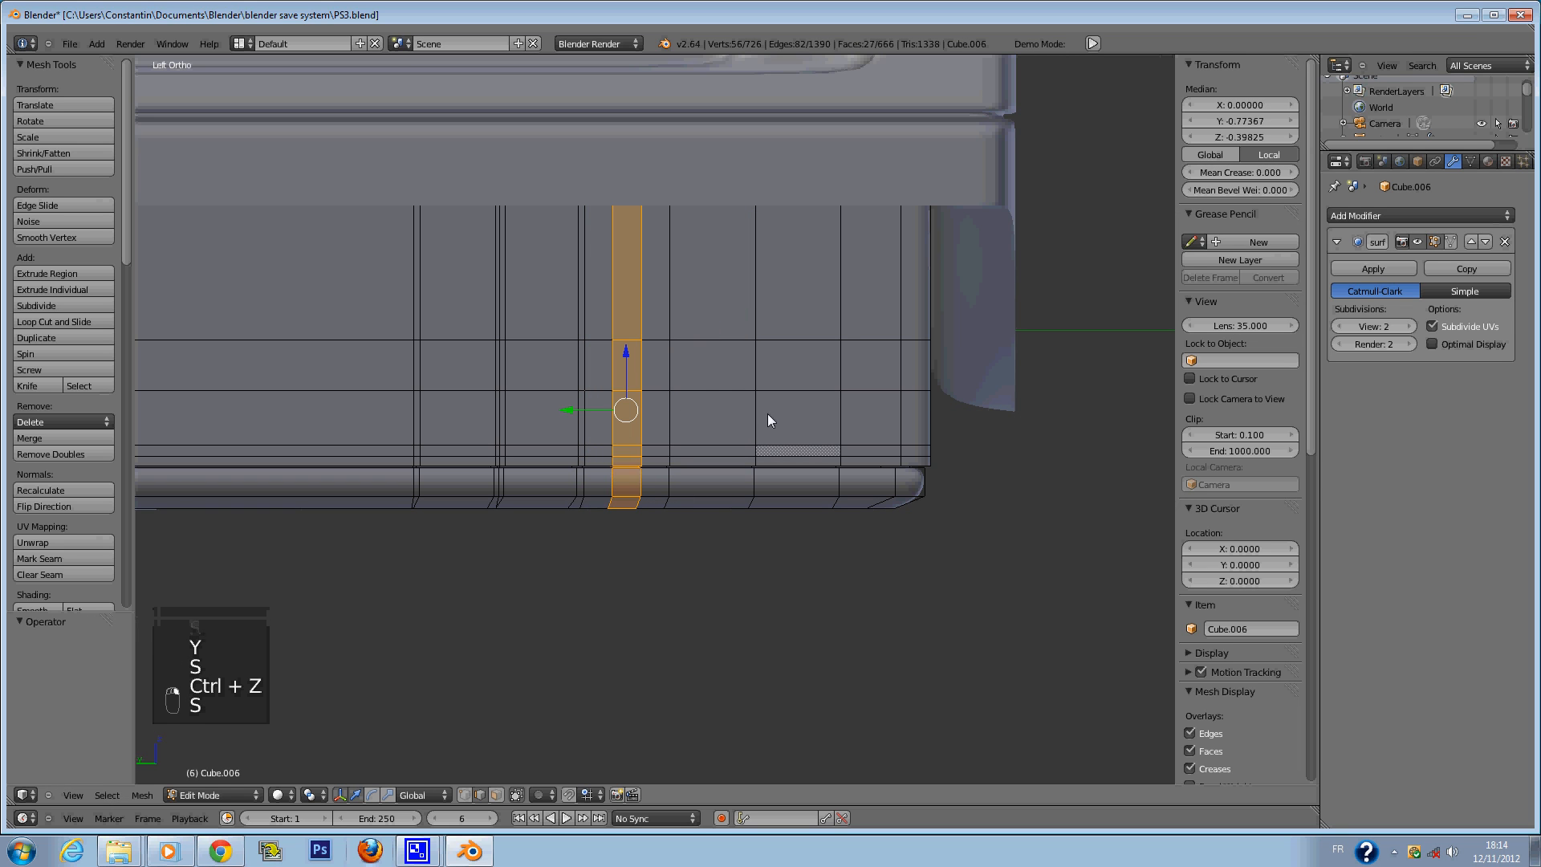
{"action": "key", "text": "ctrl+z"}
{"action": "key", "text": "ctrl+z"}
Add two vertical loop cuts in the third narrow column and scale them apart along Y close to its edges.
{"action": "key", "text": "ctrl+r"}
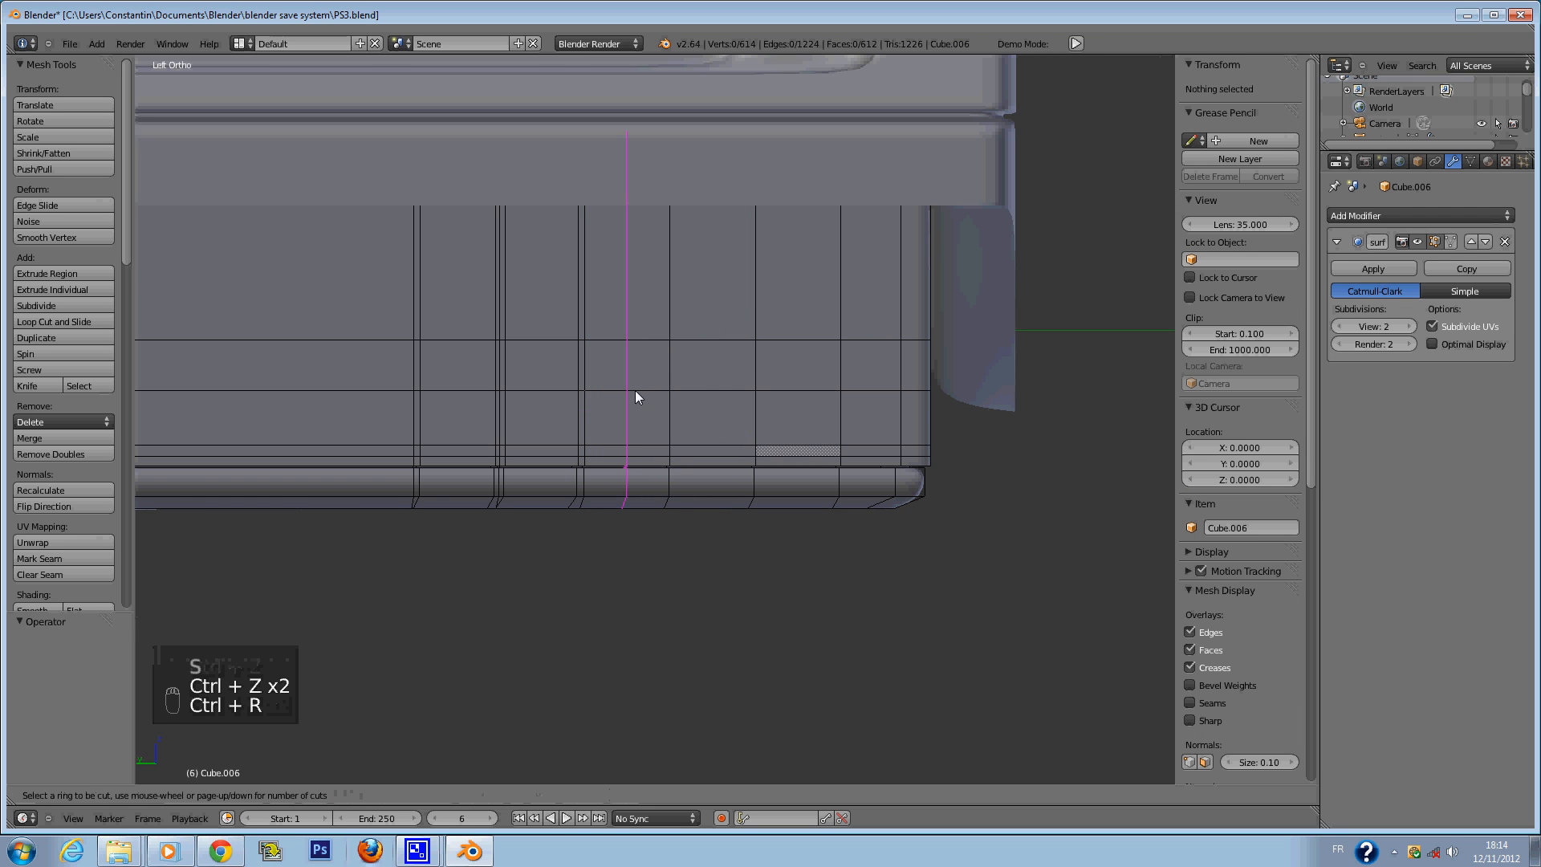
{"action": "left_click", "coordinate": [635, 390]}
{"action": "right_click", "coordinate": [689, 430]}
{"action": "key", "text": "s"}
{"action": "key", "text": "y"}
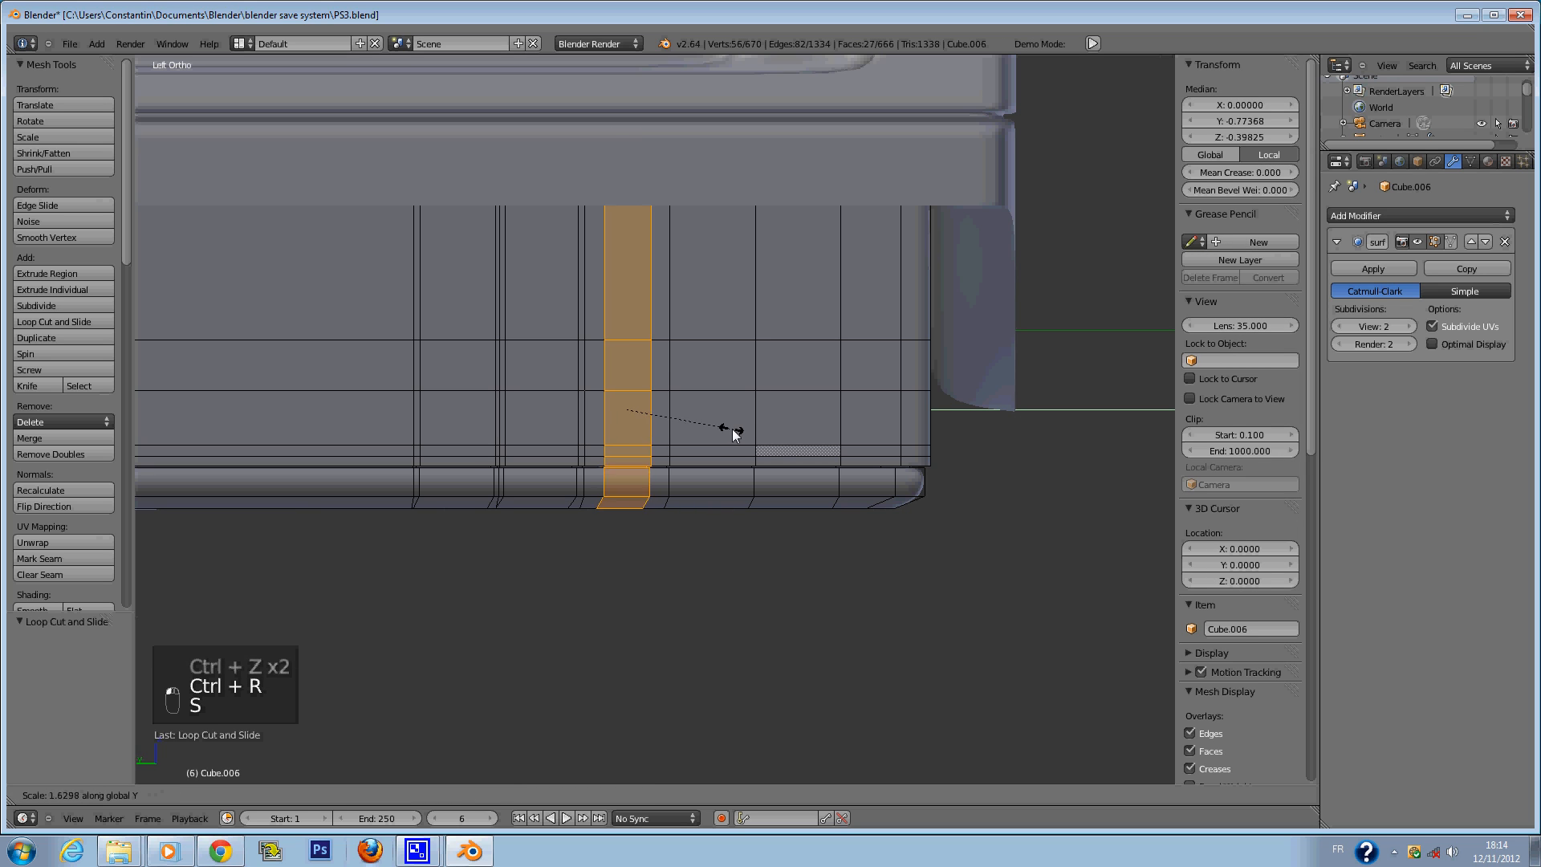
{"action": "left_click", "coordinate": [782, 443]}
{"action": "key", "text": "a"}
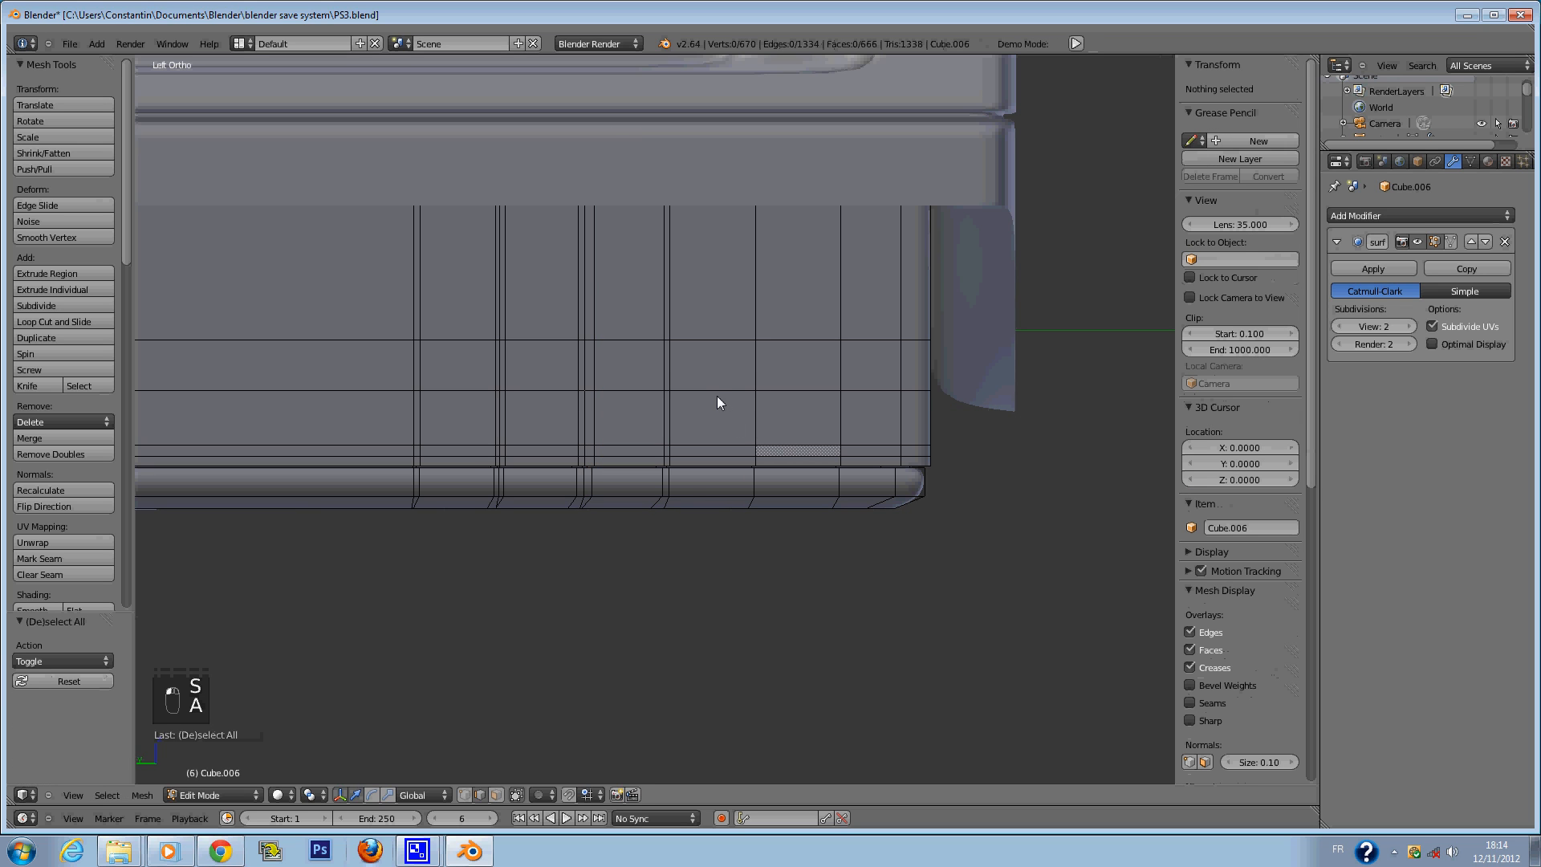
Add two vertical loop cuts in the fourth narrow column and scale them 2.513 along Y, close to its edges.
{"action": "key", "text": "ctrl+r"}
{"action": "left_click", "coordinate": [717, 390]}
{"action": "right_click", "coordinate": [718, 400]}
{"action": "key", "text": "s"}
{"action": "key", "text": "y"}
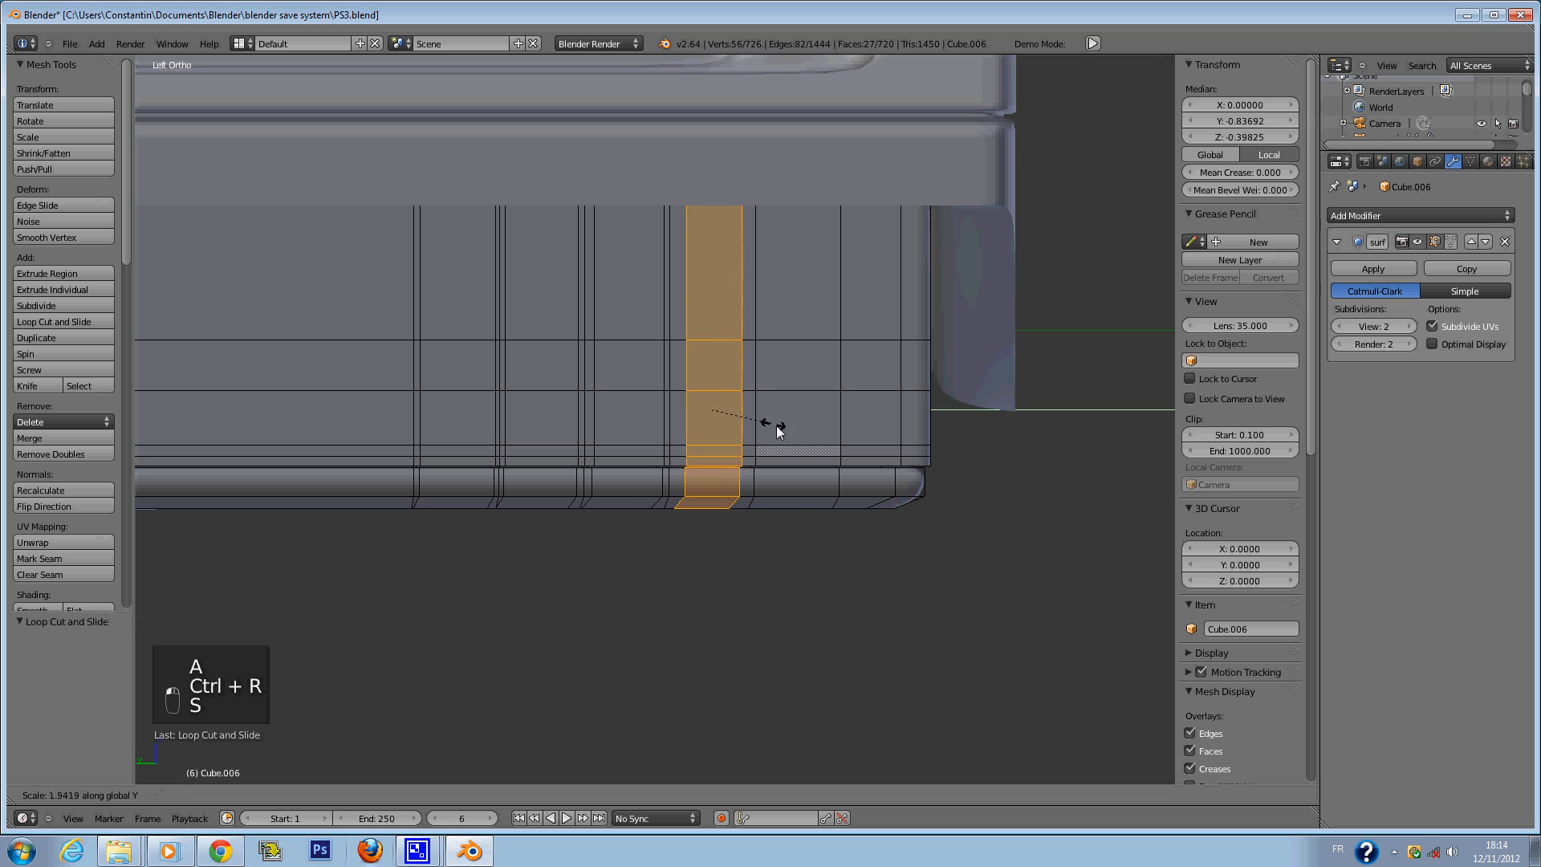
{"action": "left_click", "coordinate": [791, 431]}
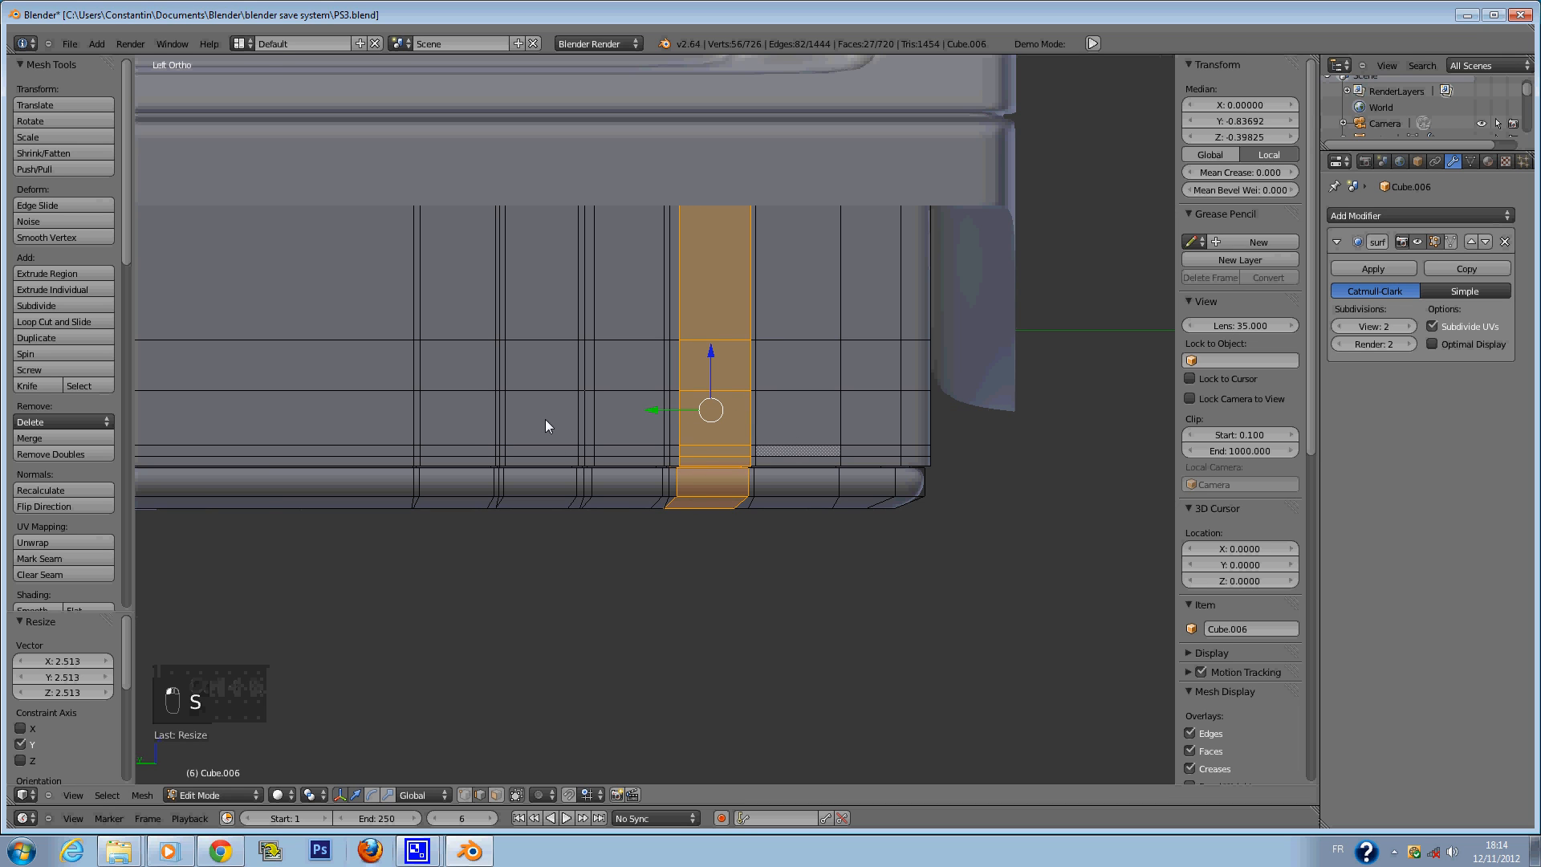
{"action": "key", "text": "a"}
Add two vertical loop cuts in the fifth narrow column, scale them 2.560 along Y, and save the file.
{"action": "key", "text": "ctrl+r"}
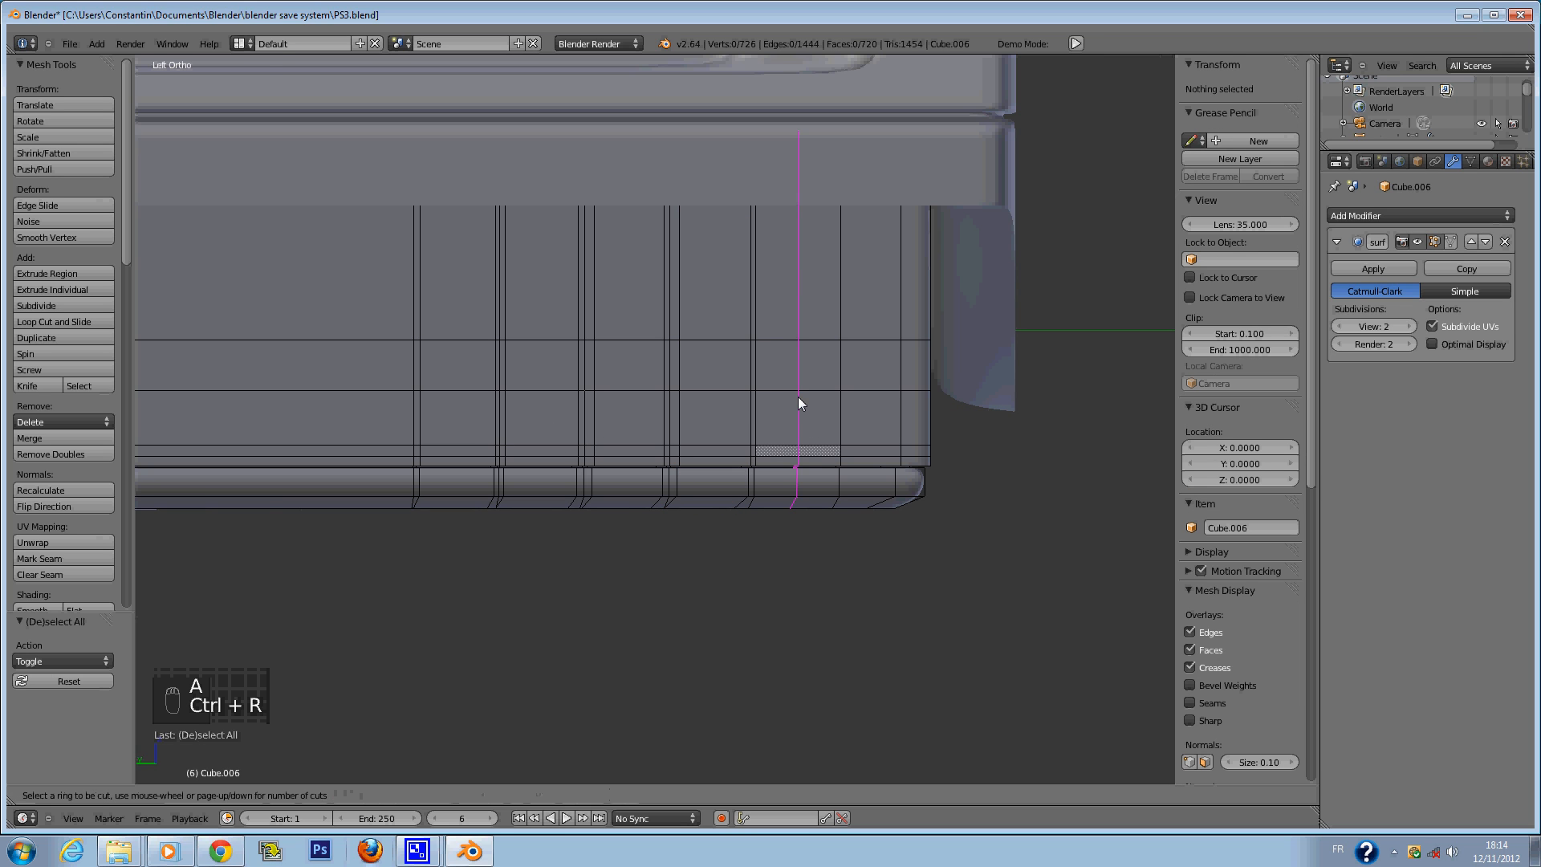
{"action": "left_click", "coordinate": [798, 396]}
{"action": "right_click", "coordinate": [799, 397]}
{"action": "key", "text": "s"}
{"action": "key", "text": "y"}
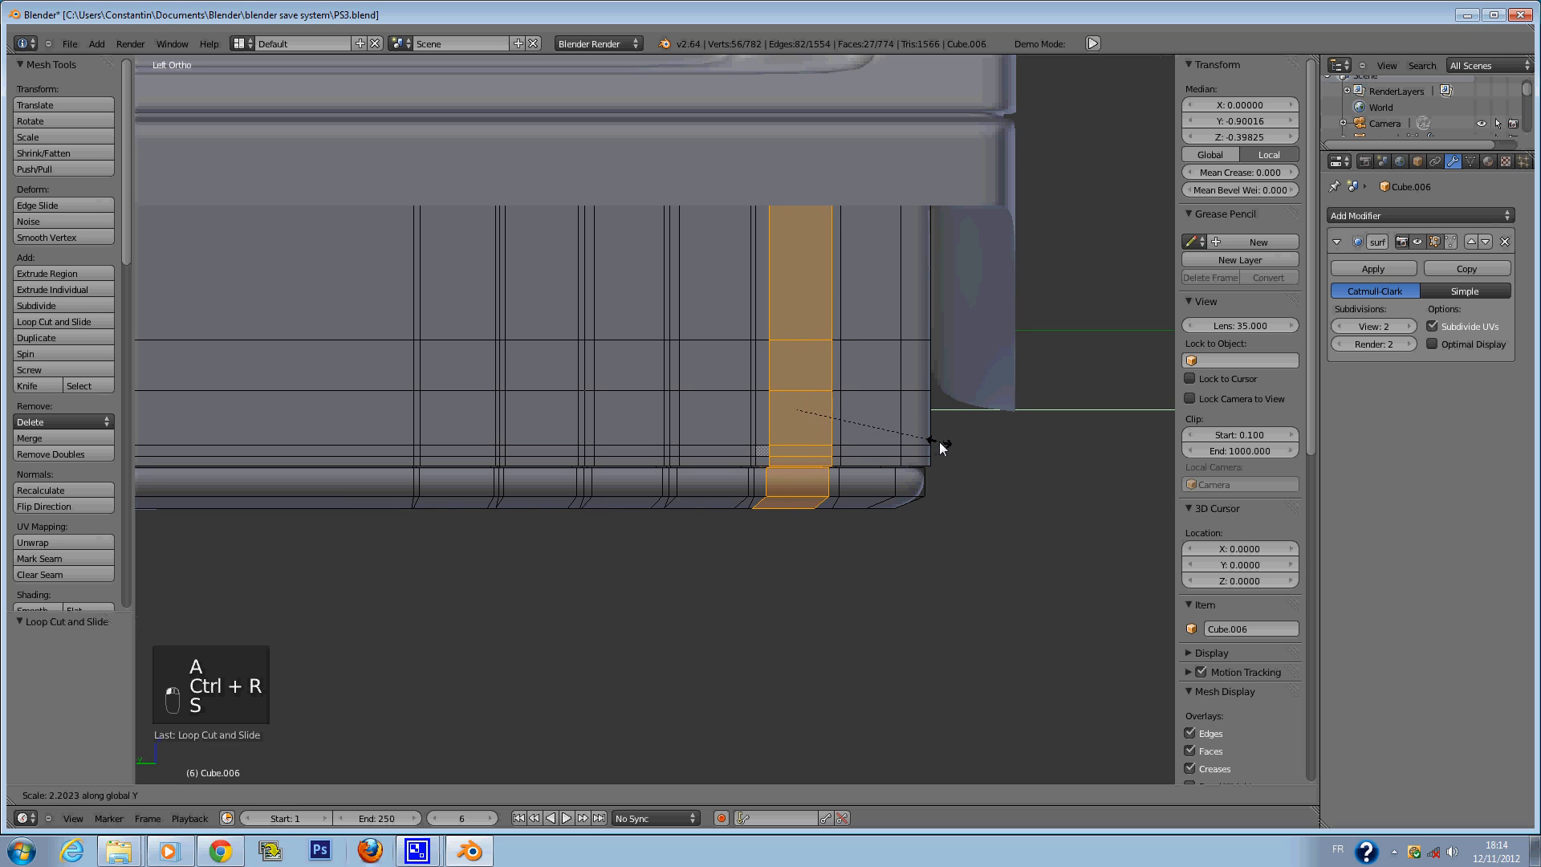
{"action": "left_click", "coordinate": [745, 413]}
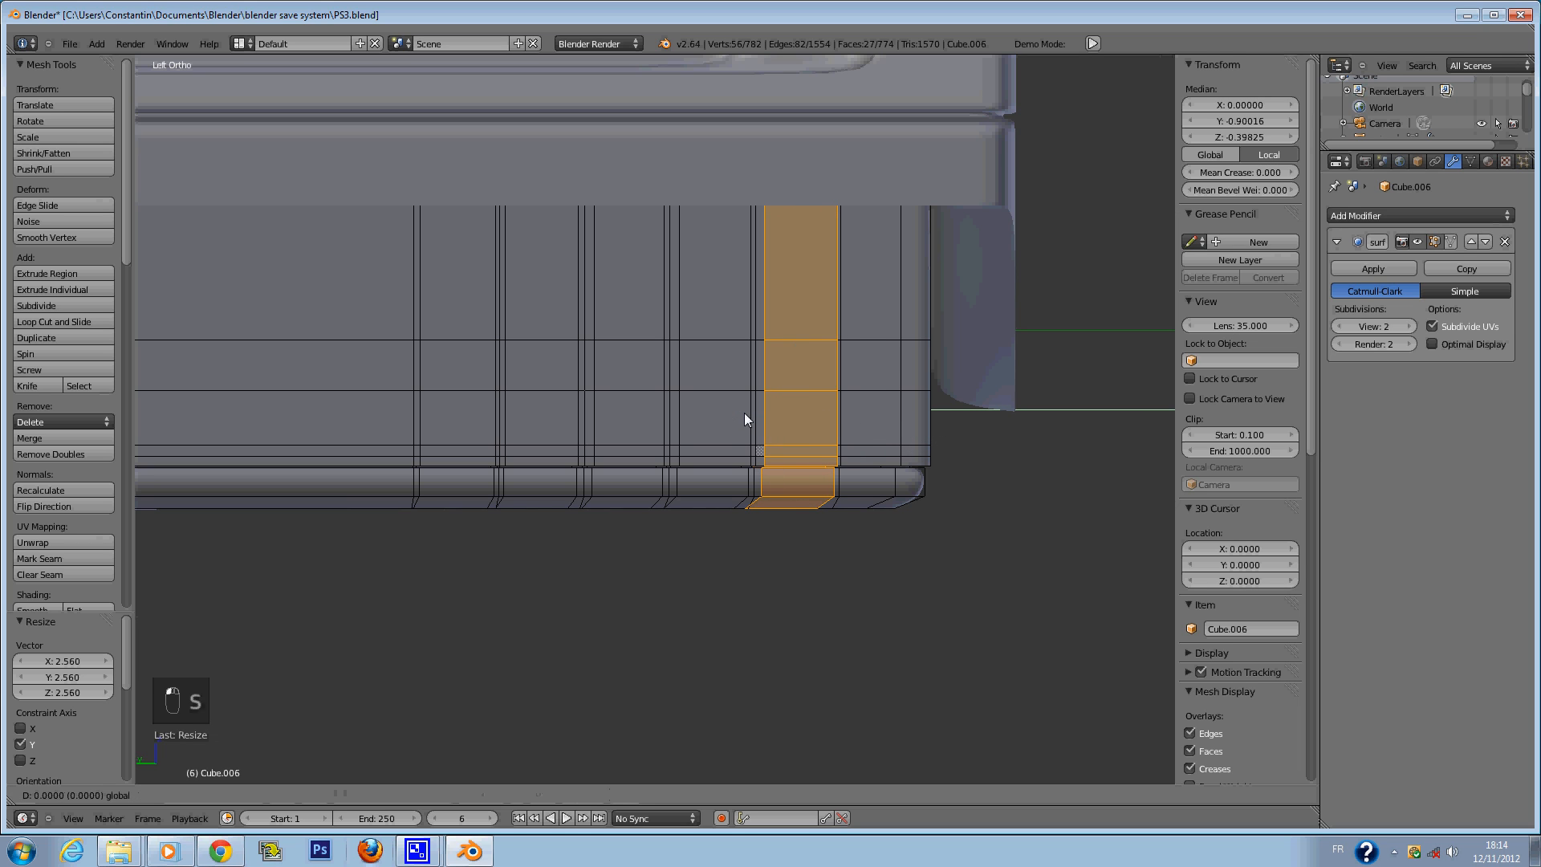
{"action": "key", "text": "a"}
{"action": "key", "text": "ctrl+s"}
{"action": "left_click", "coordinate": [741, 411]}
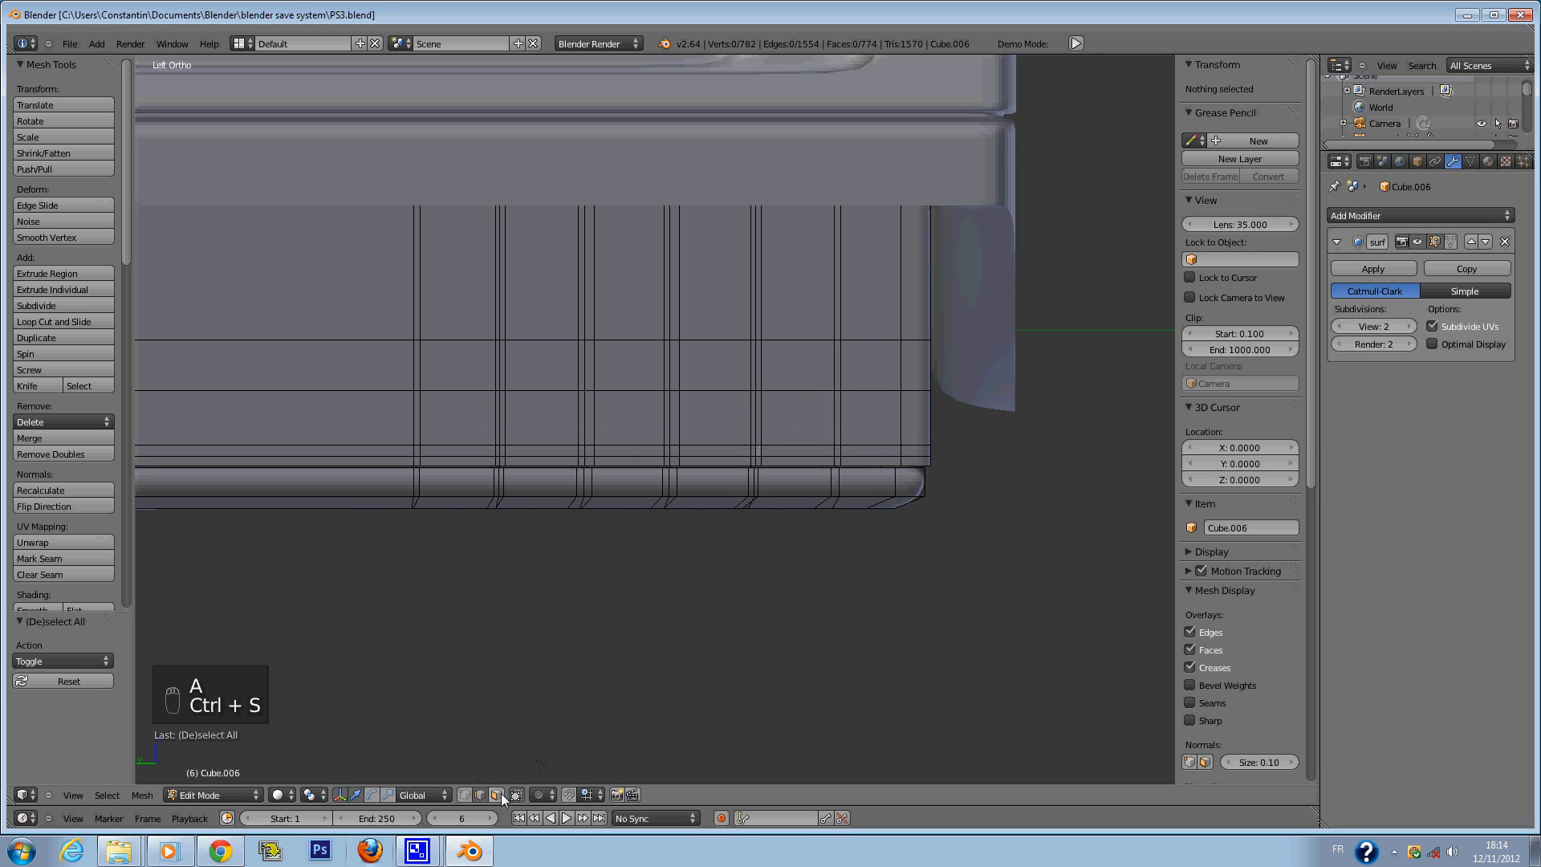
Select the five small wide faces in the thin row just above the bottom lip, leaving out the narrow gaps.
{"action": "scroll", "coordinate": [553, 601], "scroll_direction": "up", "scroll_amount": 4}
{"action": "right_click", "coordinate": [541, 481]}
{"action": "right_click", "coordinate": [706, 479], "text": "shift"}
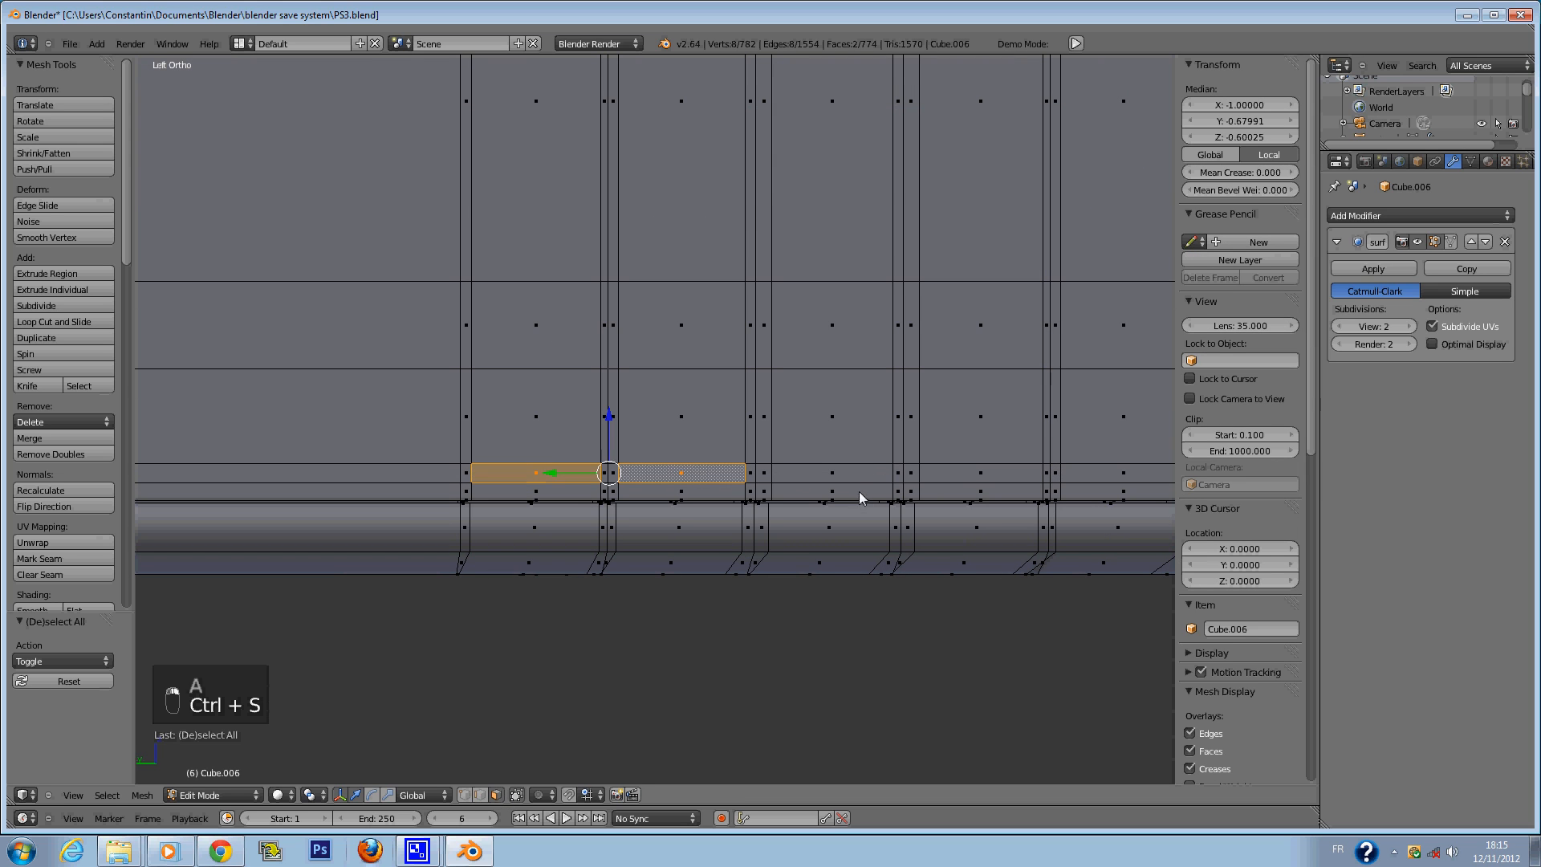
{"action": "right_click", "coordinate": [860, 482], "text": "shift"}
{"action": "scroll", "coordinate": [967, 482], "scroll_direction": "down", "scroll_amount": 3, "text": "ctrl"}
{"action": "right_click", "coordinate": [906, 475], "text": "shift"}
{"action": "scroll", "coordinate": [963, 491], "scroll_direction": "down", "scroll_amount": 4, "text": "ctrl"}
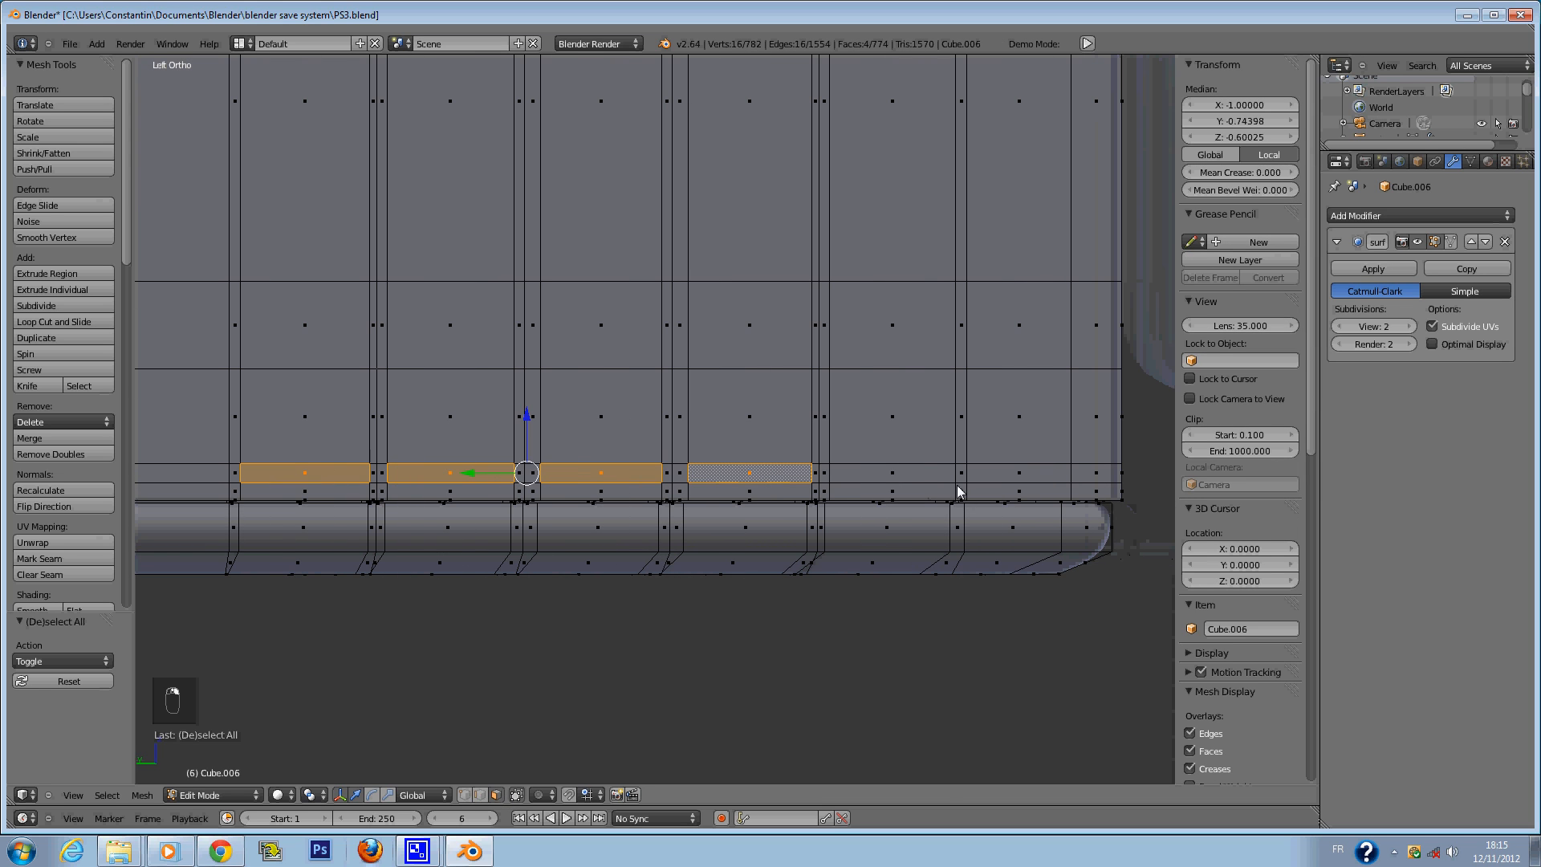
{"action": "right_click", "coordinate": [909, 476], "text": "shift"}
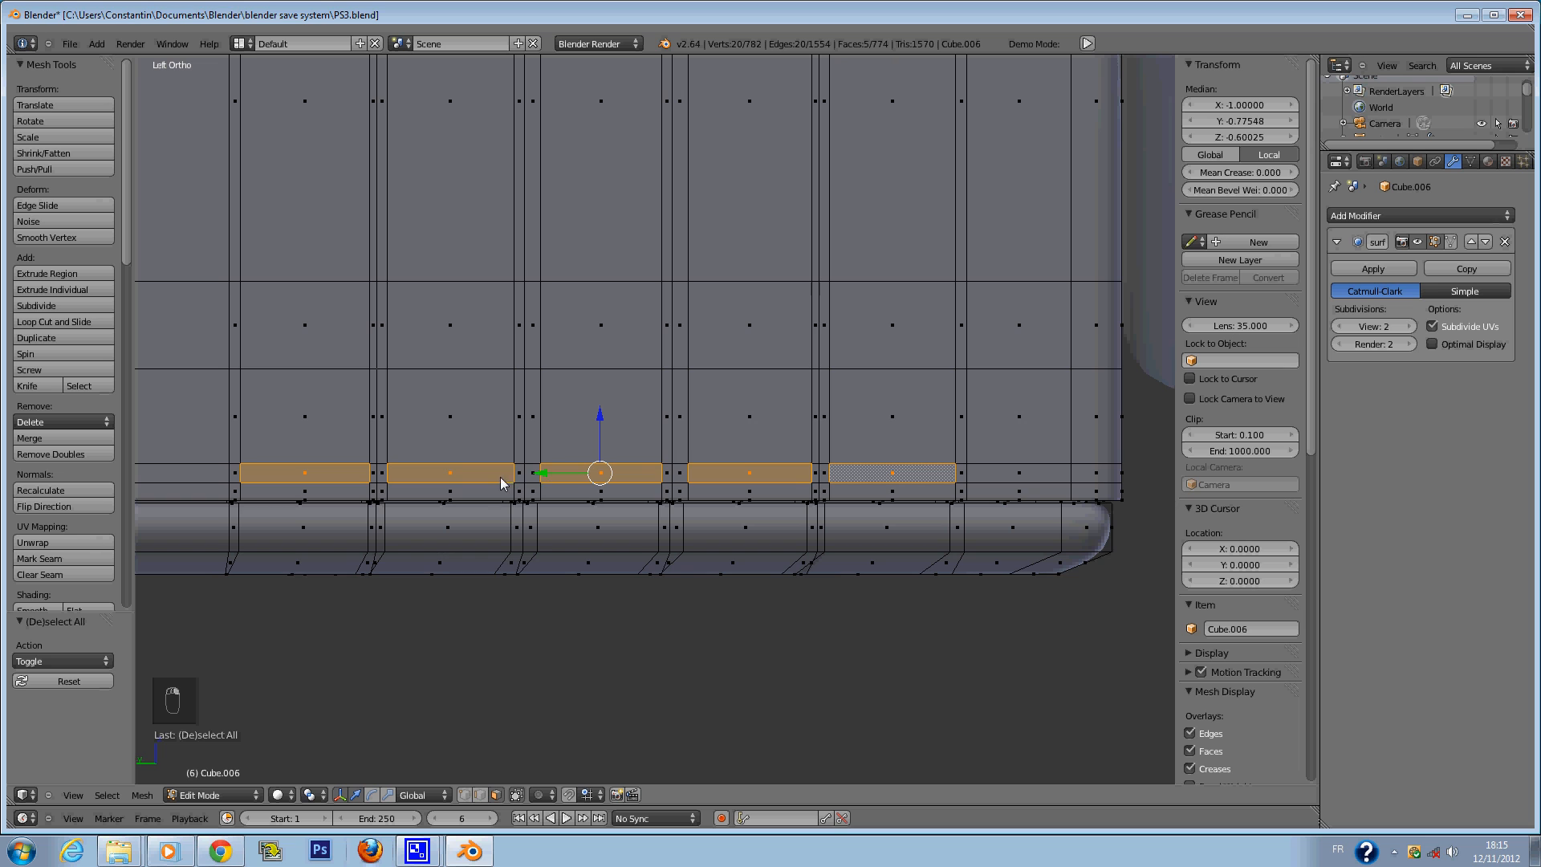
Extrude the five selected faces inward twice to recess them into the side wall.
{"action": "middle_click_drag", "start_coordinate": [501, 483], "coordinate": [581, 566]}
{"action": "key", "text": "e"}
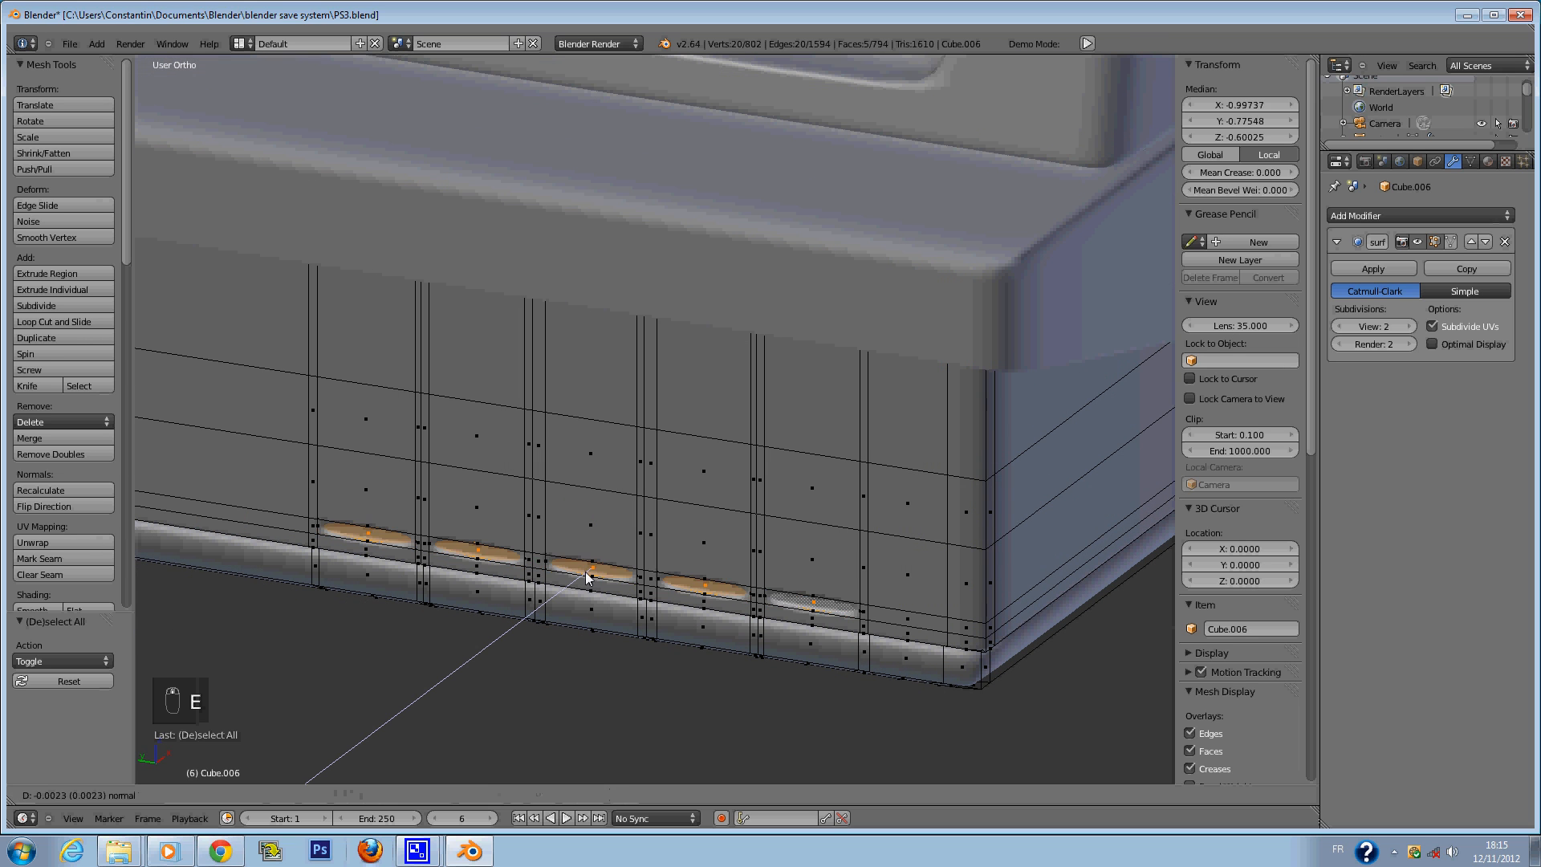
{"action": "left_click", "coordinate": [594, 576]}
{"action": "key", "text": "e"}
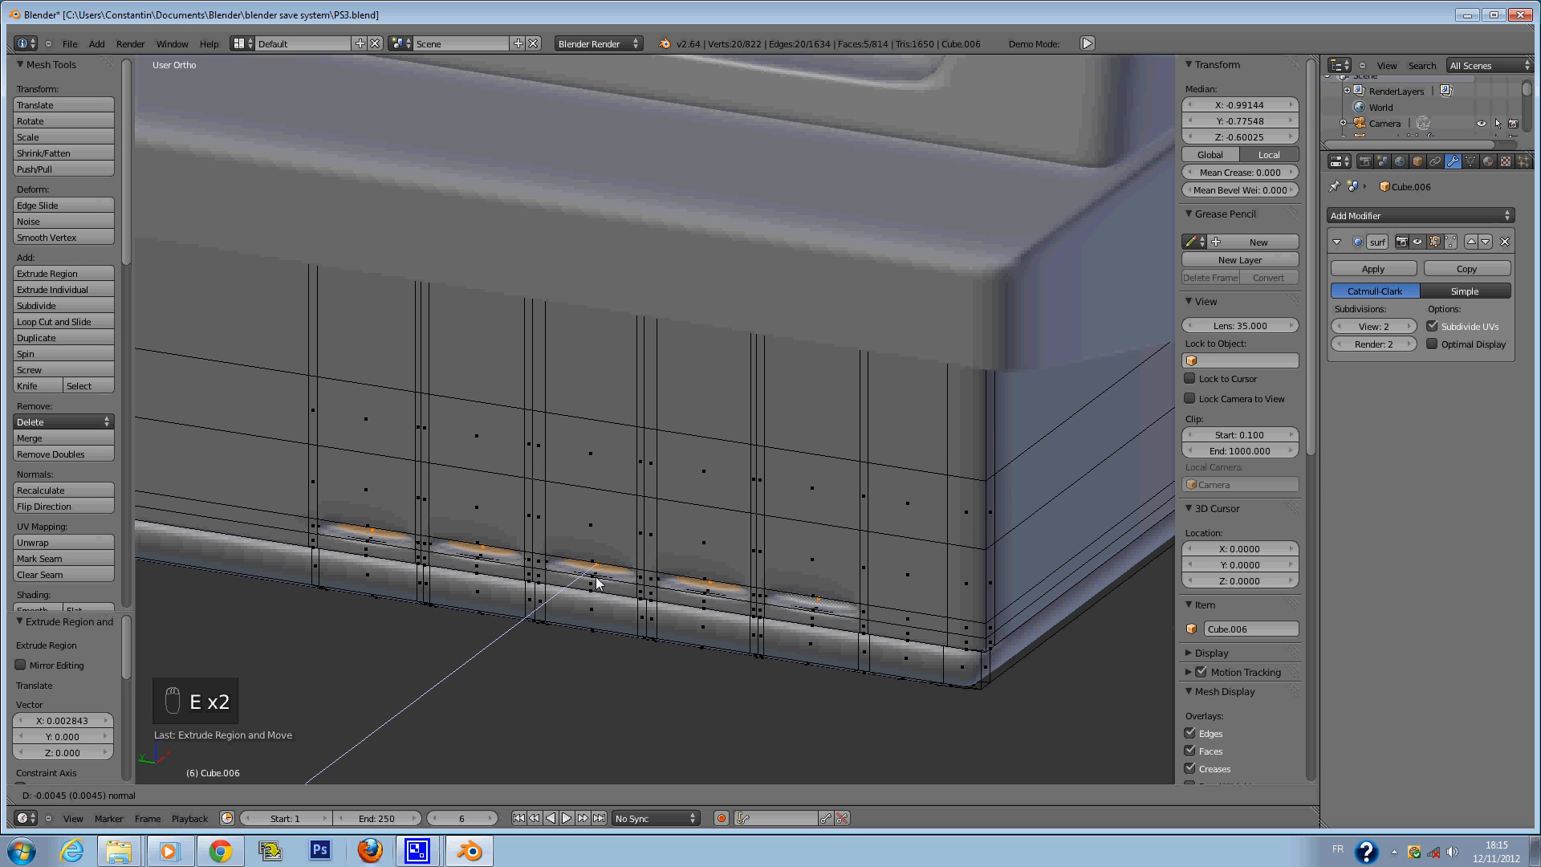
{"action": "left_click", "coordinate": [639, 570]}
Return to Object Mode, save the file and inspect the five recessed slots from outside.
{"action": "key", "text": "Tab"}
{"action": "key", "text": "ctrl+s"}
{"action": "left_click", "coordinate": [644, 571]}
{"action": "scroll", "coordinate": [674, 533], "scroll_direction": "down", "scroll_amount": 5}
{"action": "middle_click_drag", "start_coordinate": [711, 498], "coordinate": [700, 420]}
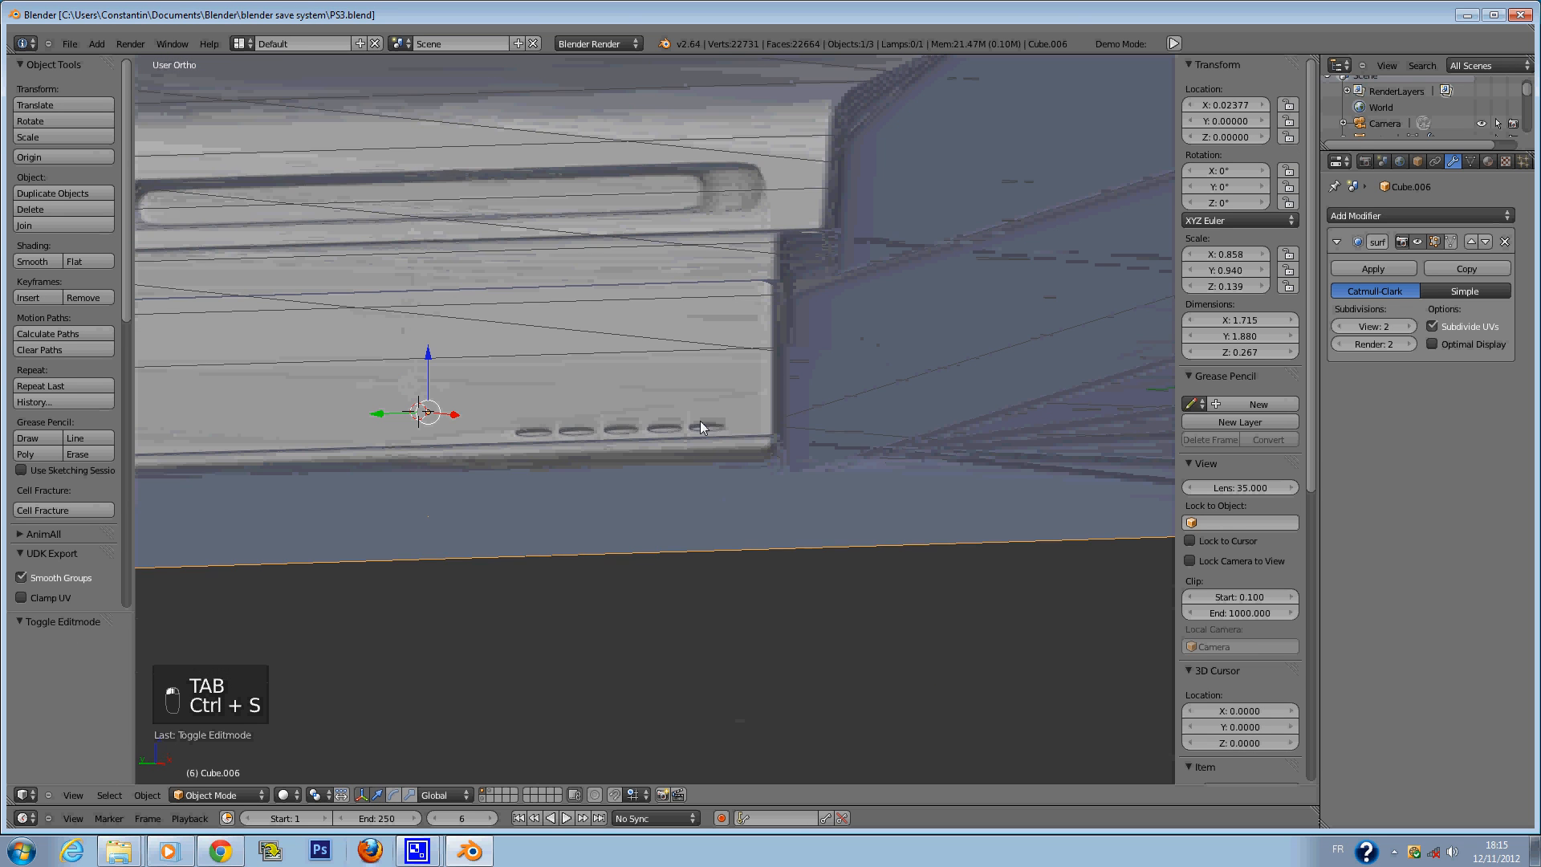
{"action": "key", "text": "ctrl+s"}
In Edit Mode, circle-select the geometry of the recessed slots through the mesh in a front wireframe view.
{"action": "scroll", "coordinate": [700, 420], "scroll_direction": "up", "scroll_amount": 5}
{"action": "key", "text": "Tab"}
{"action": "scroll", "coordinate": [691, 442], "scroll_direction": "up", "scroll_amount": 3}
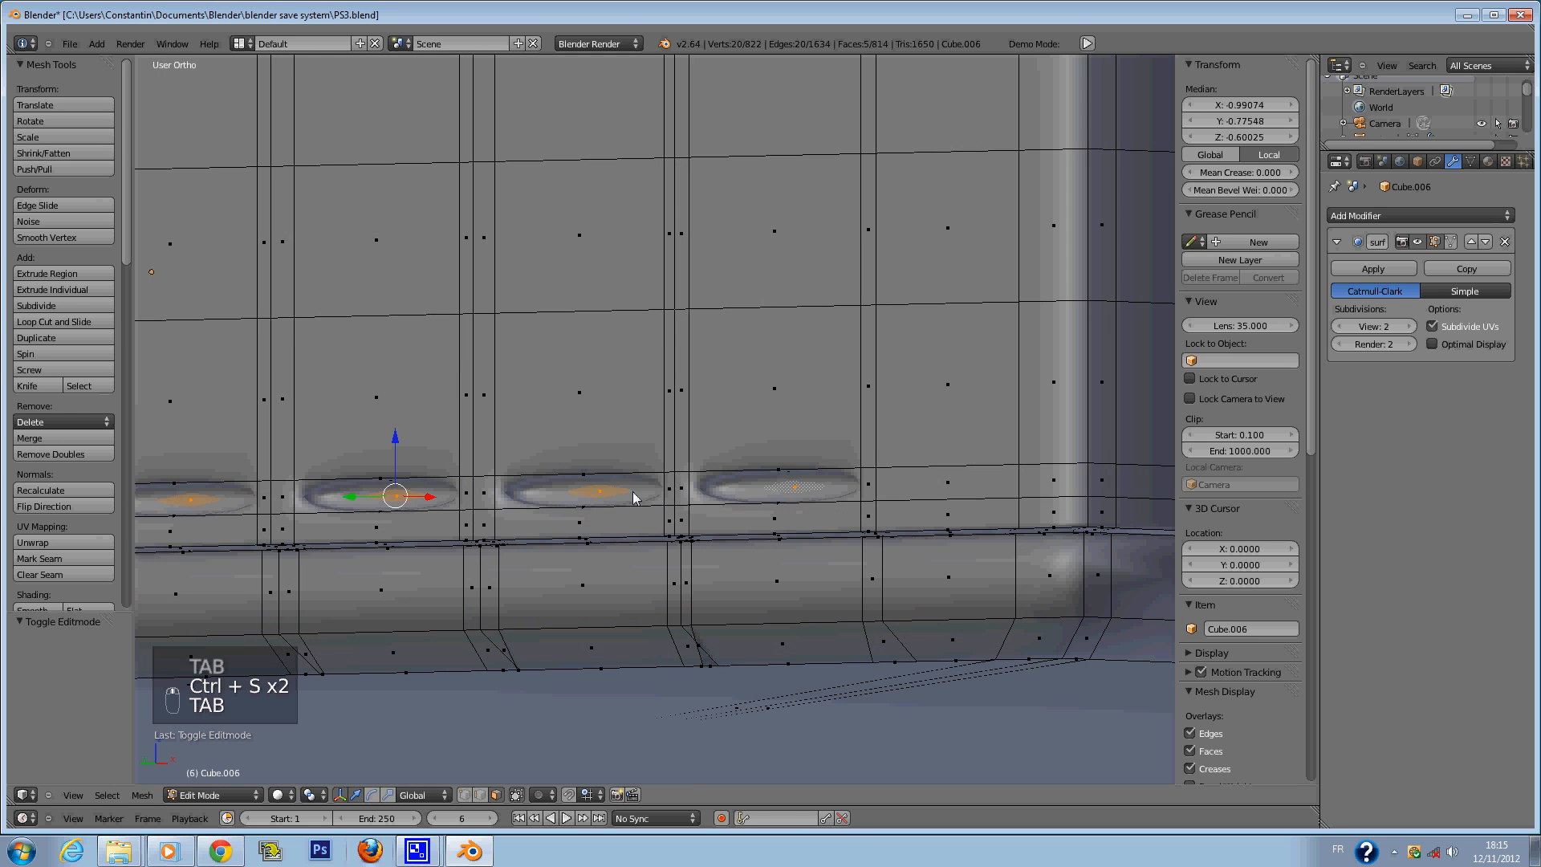
{"action": "key", "text": "KP_1"}
{"action": "key", "text": "KP_Enter"}
{"action": "key", "text": "KP_Enter"}
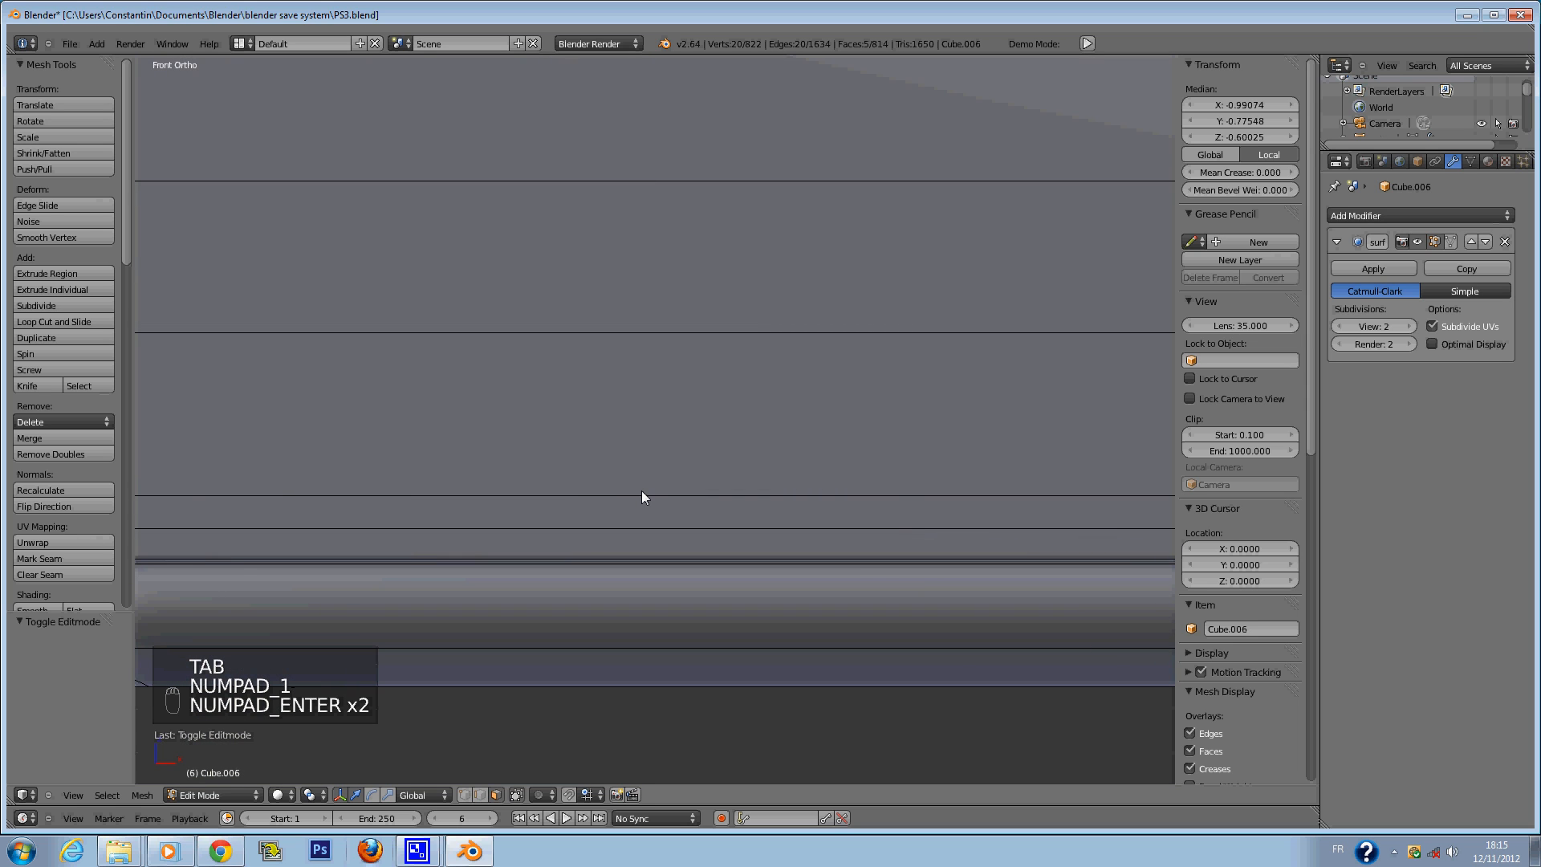
{"action": "key", "text": "KP_Enter"}
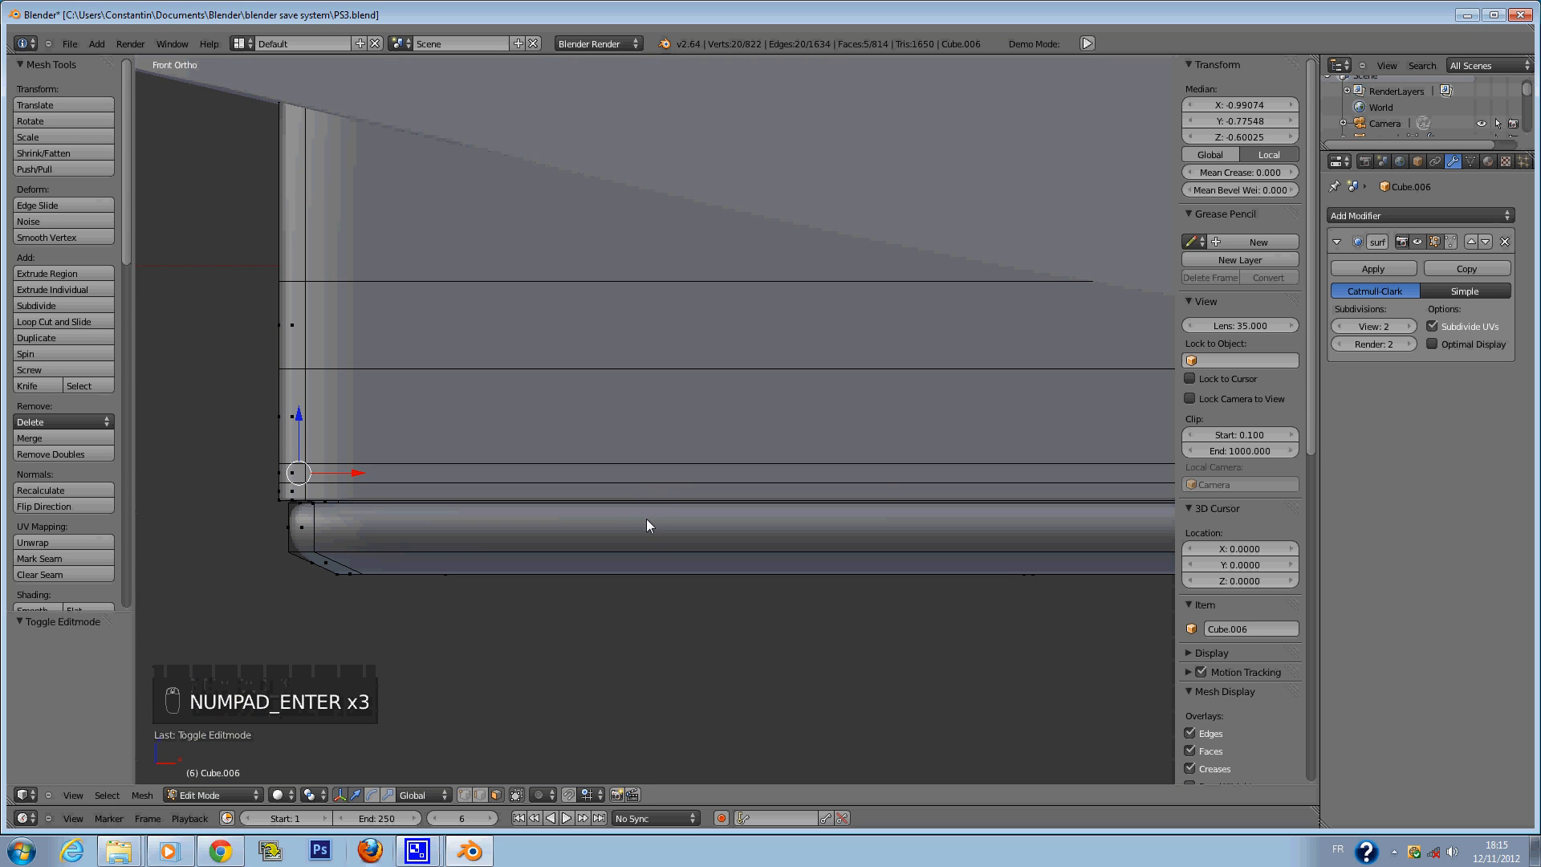
{"action": "key", "text": "z"}
{"action": "scroll", "coordinate": [619, 577], "scroll_direction": "up", "scroll_amount": 5}
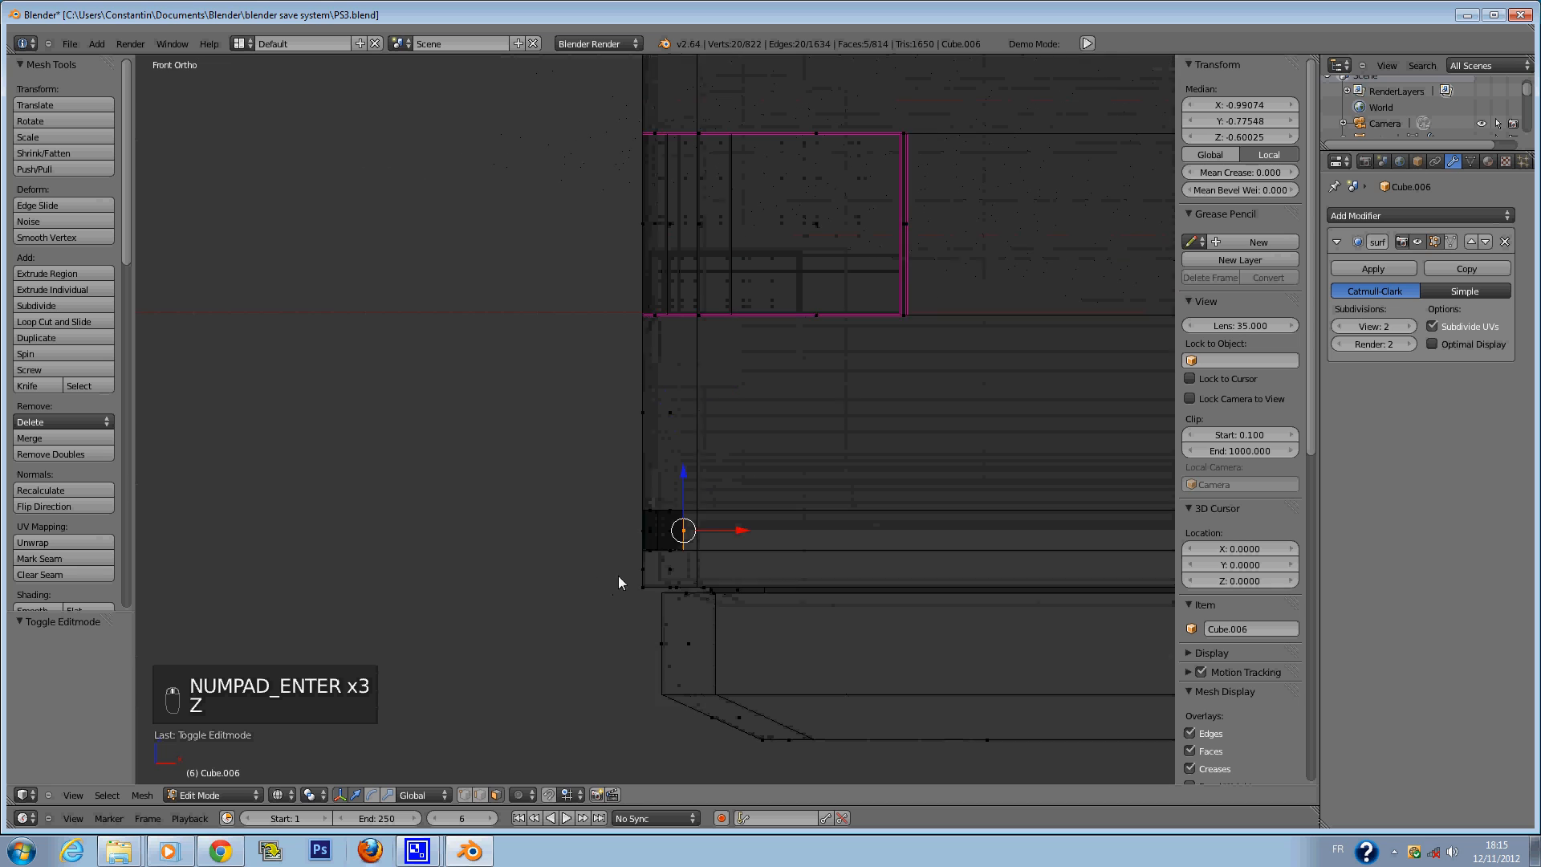
{"action": "key", "text": "c"}
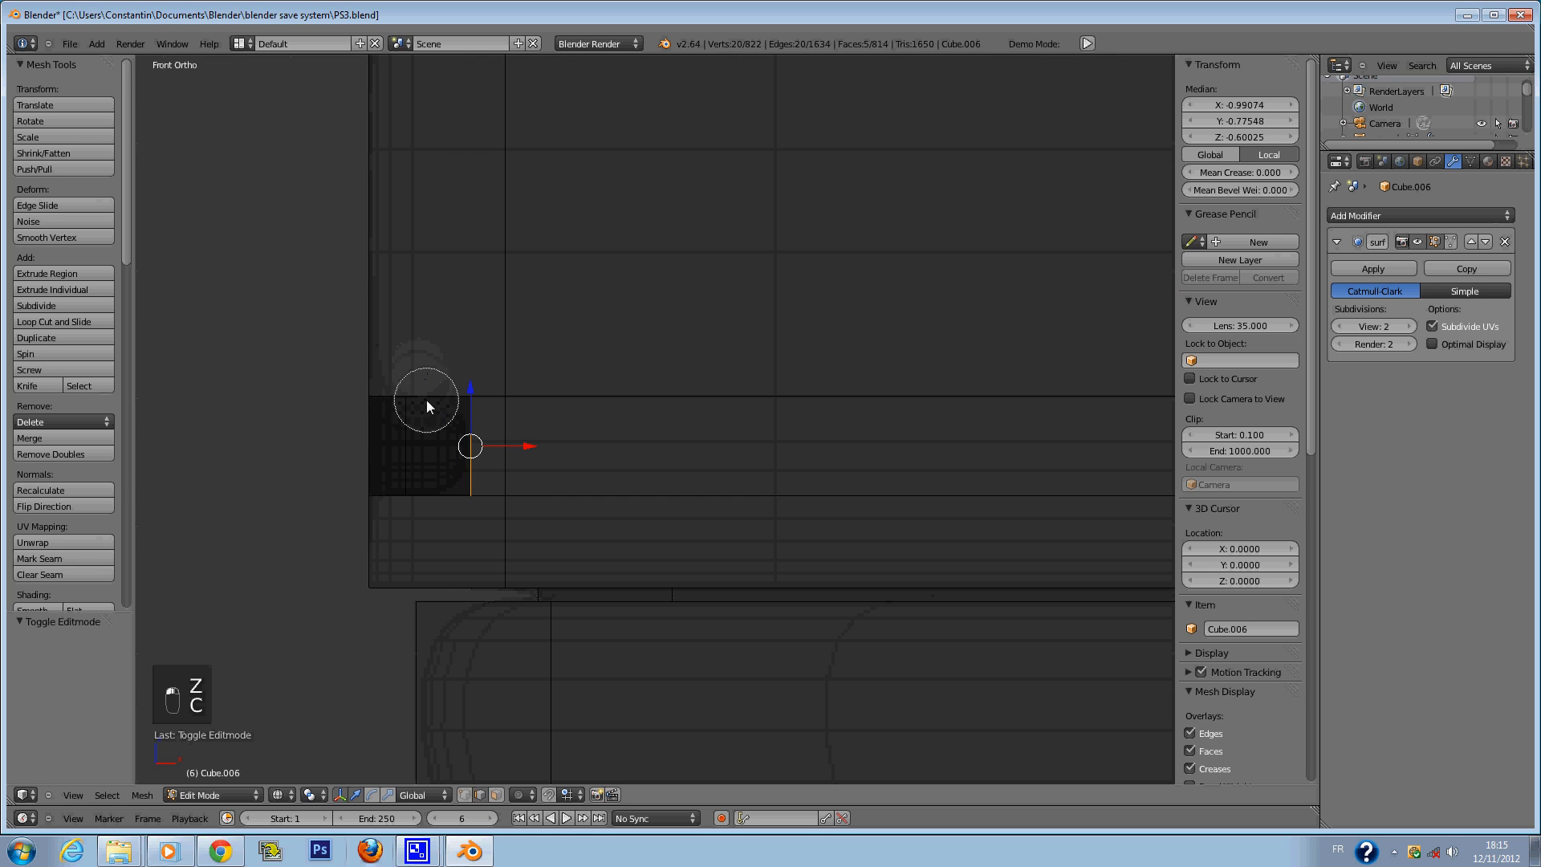
{"action": "mouse_move", "coordinate": [434, 402]}
{"action": "left_mouse_down"}
{"action": "mouse_move", "coordinate": [447, 506]}
{"action": "mouse_move", "coordinate": [395, 432]}
{"action": "mouse_move", "coordinate": [403, 506]}
{"action": "mouse_move", "coordinate": [389, 414]}
{"action": "left_mouse_up"}
{"action": "right_click", "coordinate": [389, 414]}
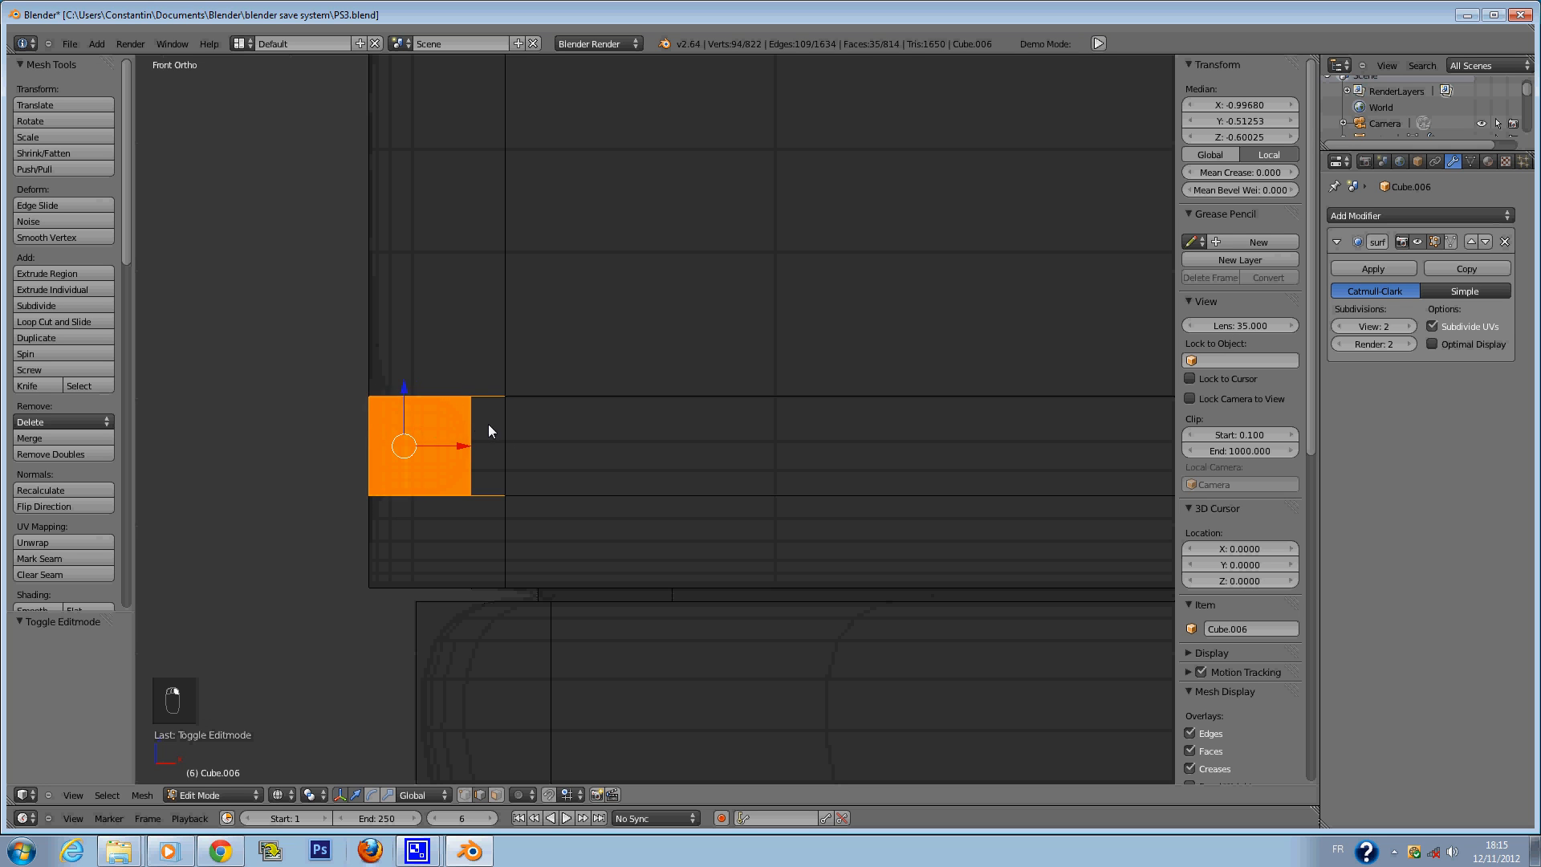
Remove the stray geometry away from the slots from the selection and set the mean crease to 1.000.
{"action": "scroll", "coordinate": [488, 425], "scroll_direction": "down", "scroll_amount": 3}
{"action": "mouse_move", "coordinate": [642, 366]}
{"action": "middle_mouse_down"}
{"action": "mouse_move", "coordinate": [608, 374]}
{"action": "mouse_move", "coordinate": [904, 188]}
{"action": "mouse_move", "coordinate": [829, 259]}
{"action": "middle_mouse_up"}
{"action": "scroll", "coordinate": [902, 188], "scroll_direction": "down", "scroll_amount": 1}
{"action": "key", "text": "c"}
{"action": "right_click", "coordinate": [831, 262]}
{"action": "scroll", "coordinate": [846, 278], "scroll_direction": "up", "scroll_amount": 4}
{"action": "left_click_drag", "start_coordinate": [1195, 174], "coordinate": [1268, 173]}
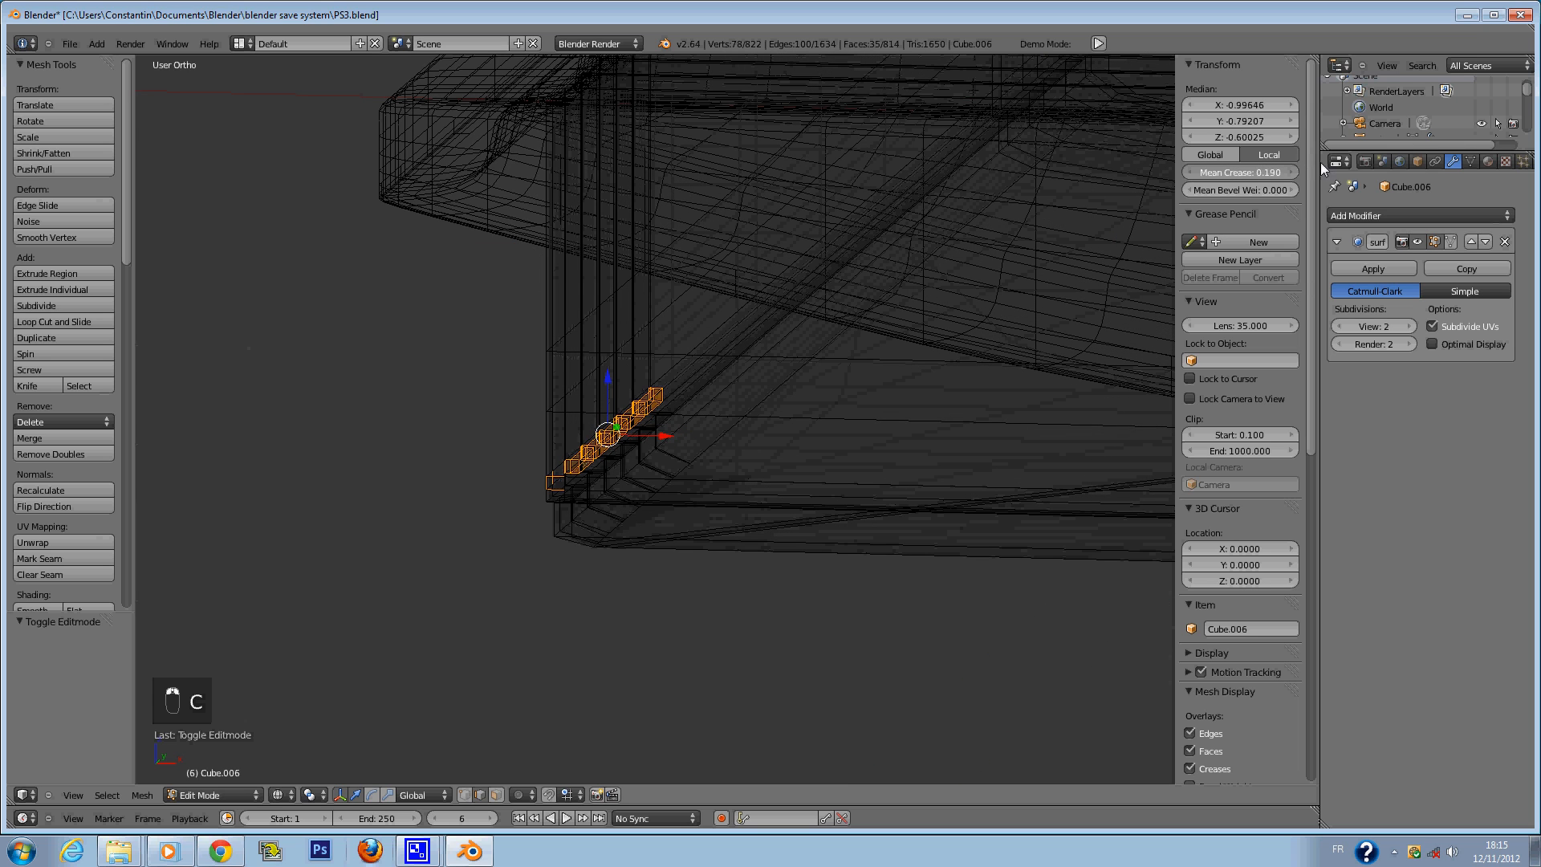
Select the stray creased edges at the wall corner and set their mean crease to 0.
{"action": "scroll", "coordinate": [605, 507], "scroll_direction": "up", "scroll_amount": 5}
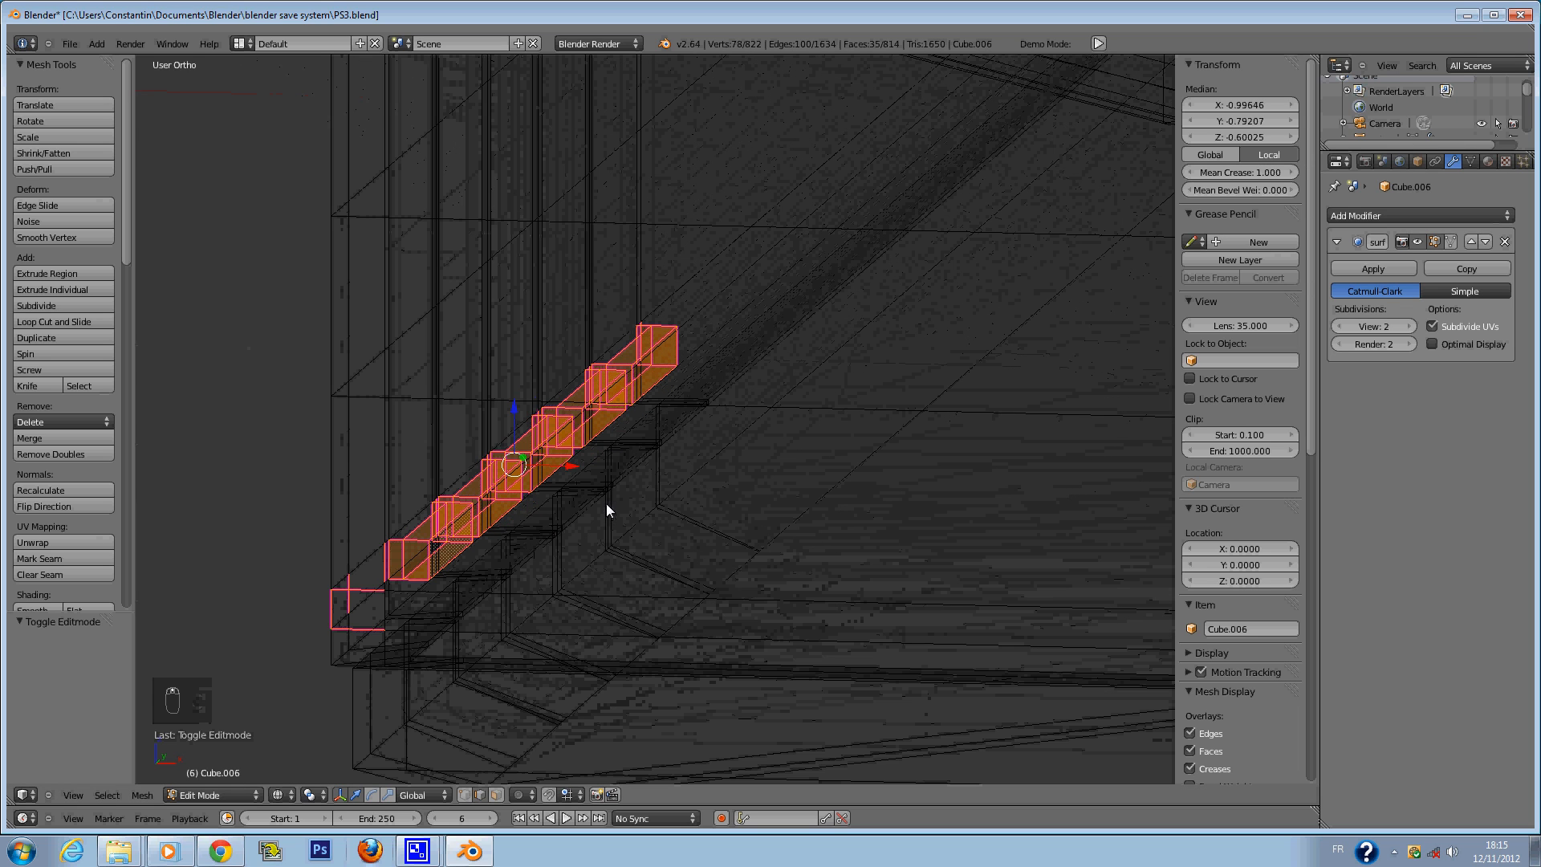
{"action": "key", "text": "z"}
{"action": "mouse_move", "coordinate": [589, 526]}
{"action": "middle_mouse_down"}
{"action": "mouse_move", "coordinate": [656, 498]}
{"action": "mouse_move", "coordinate": [567, 525]}
{"action": "middle_mouse_up"}
{"action": "key", "text": "z"}
{"action": "middle_click_drag", "start_coordinate": [308, 537], "coordinate": [208, 556]}
{"action": "key", "text": "a"}
{"action": "key", "text": "c"}
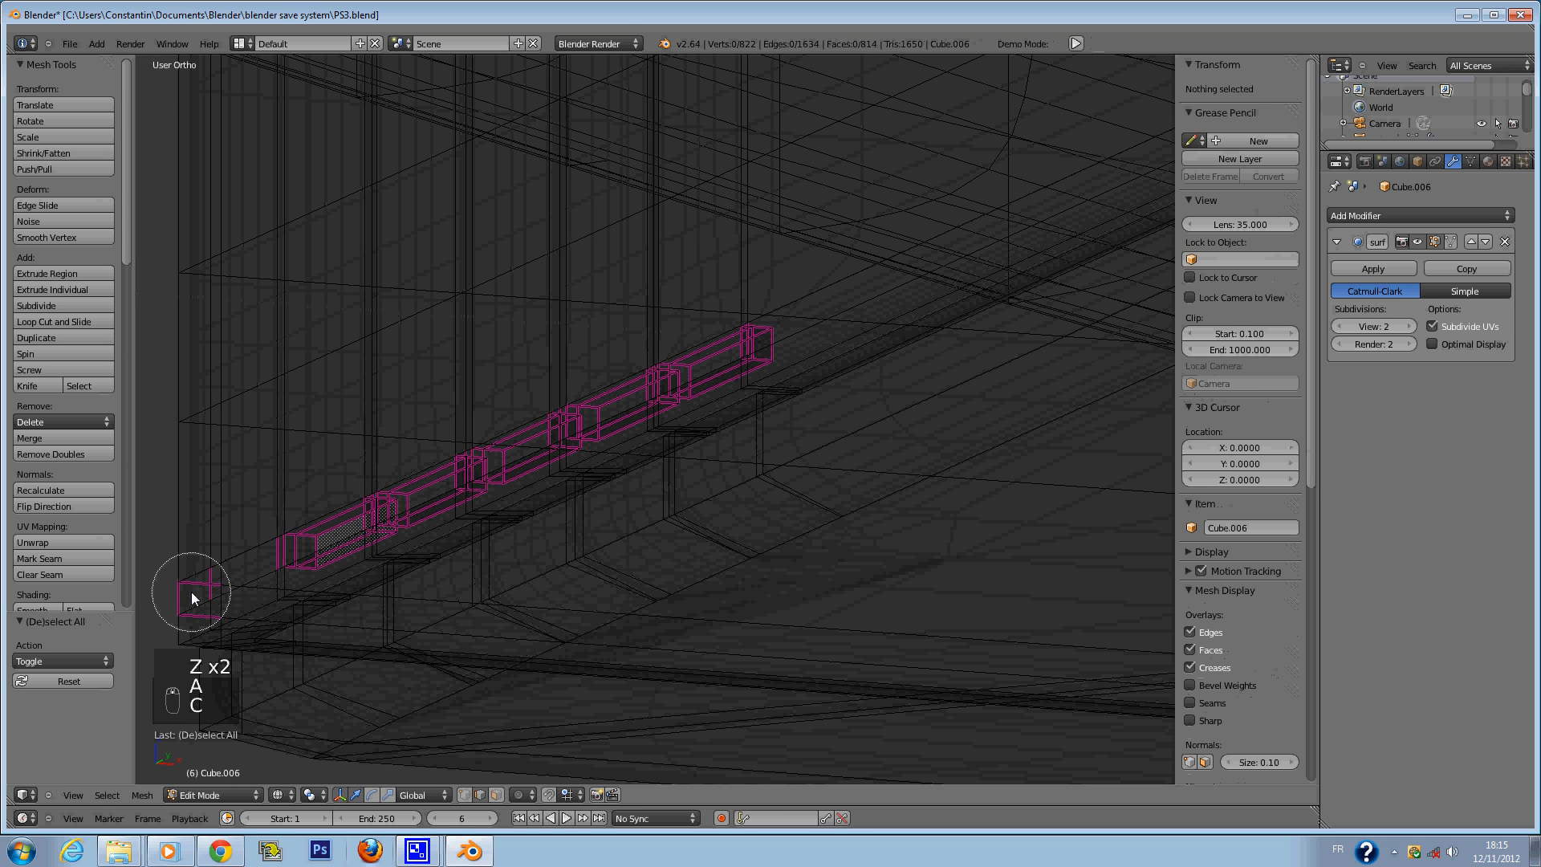
{"action": "left_click", "coordinate": [192, 592]}
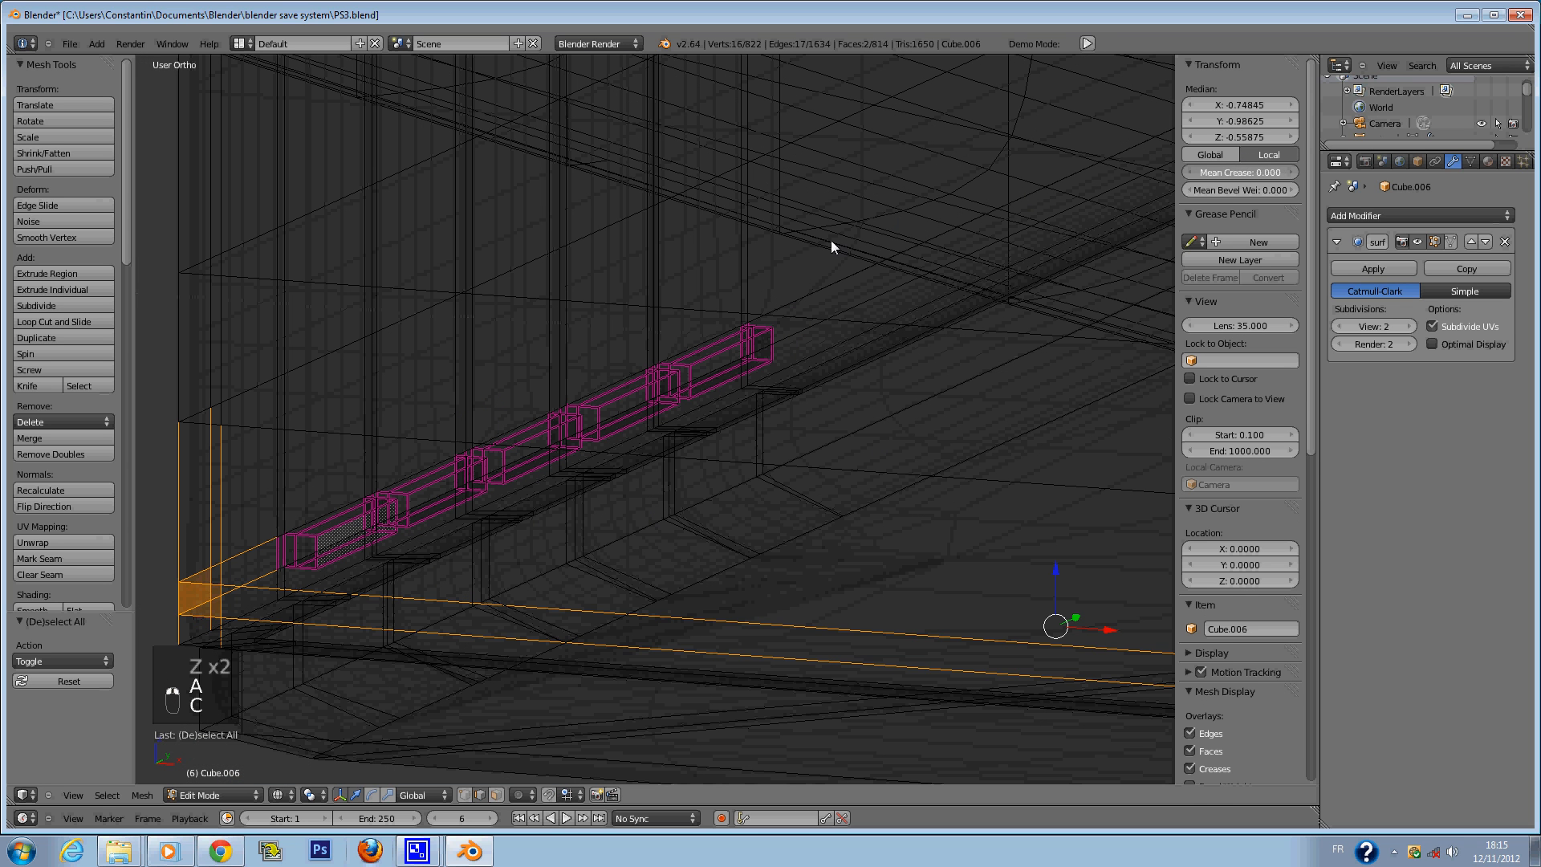
Isolate the creased vertical edge beside the slot nearest the corner and remove its crease.
{"action": "key", "text": "a"}
{"action": "left_click", "coordinate": [261, 553]}
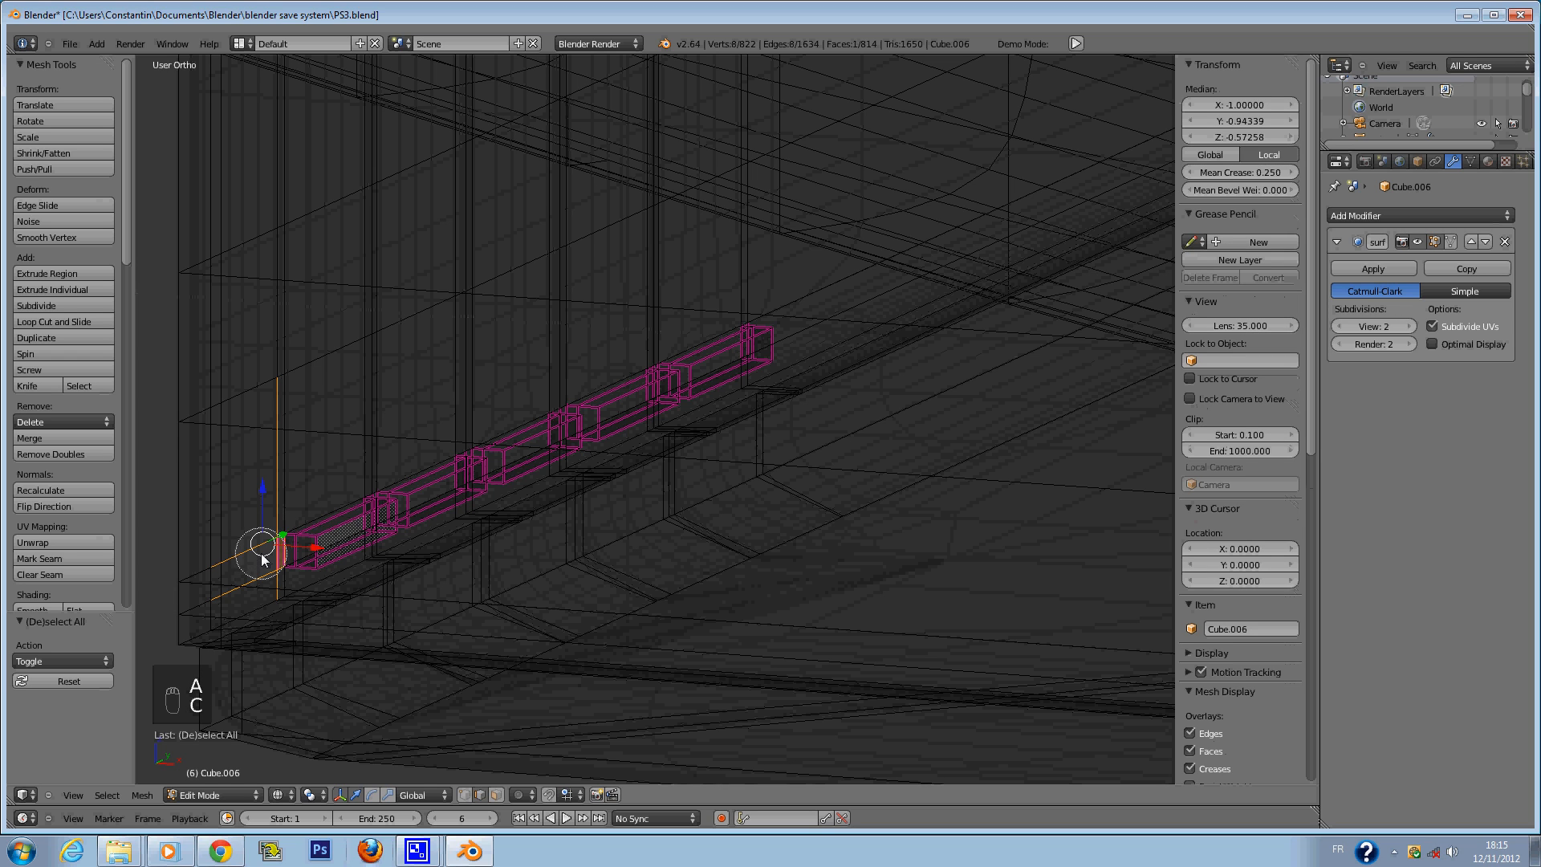
{"action": "right_click", "coordinate": [255, 549]}
{"action": "key", "text": "a"}
{"action": "right_click", "coordinate": [273, 550]}
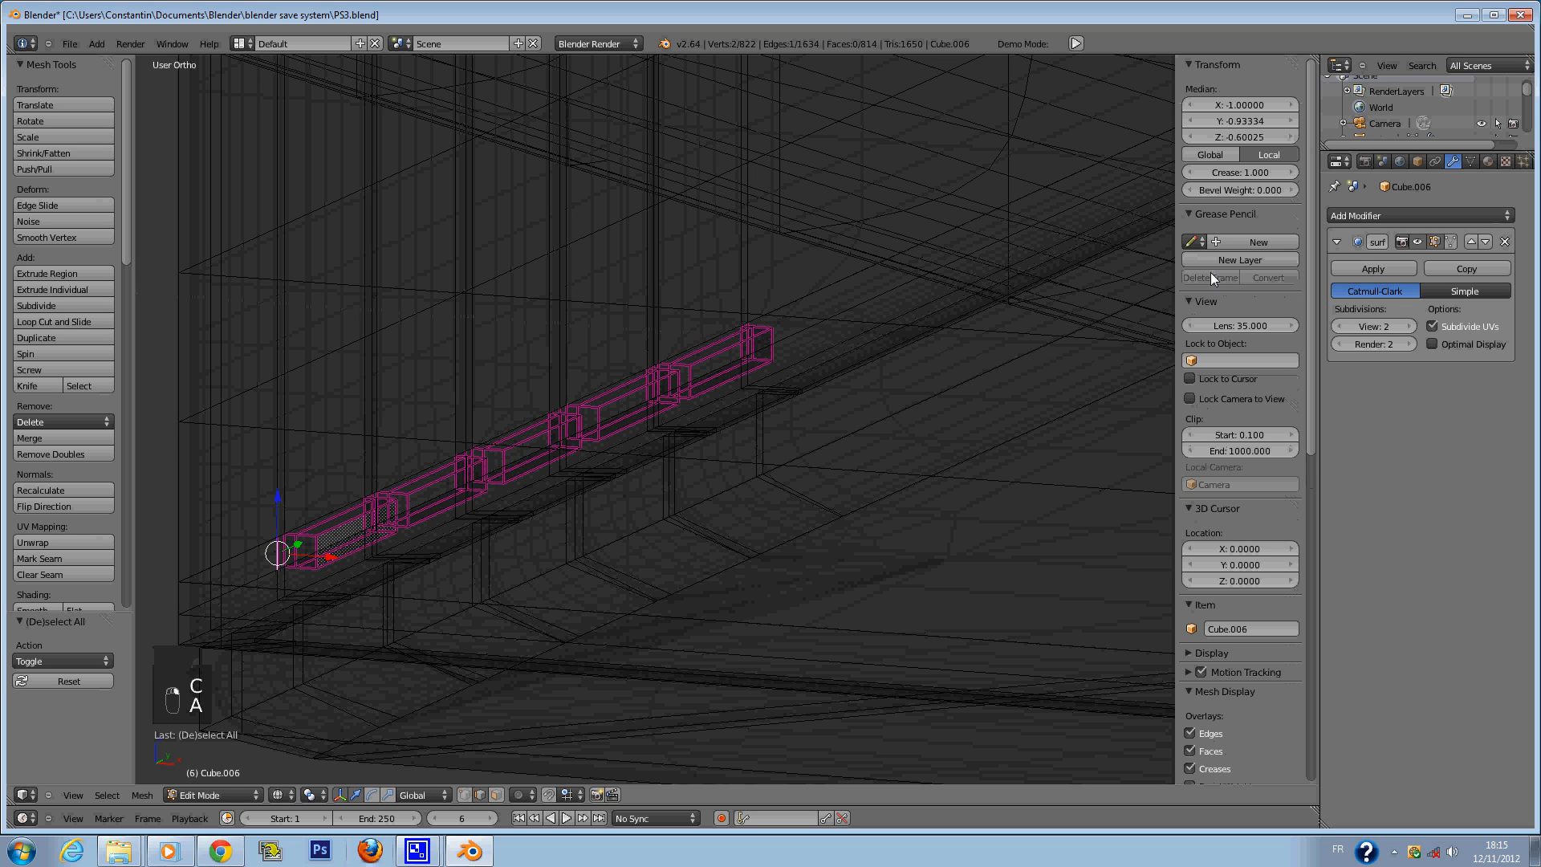
{"action": "key", "text": "a"}
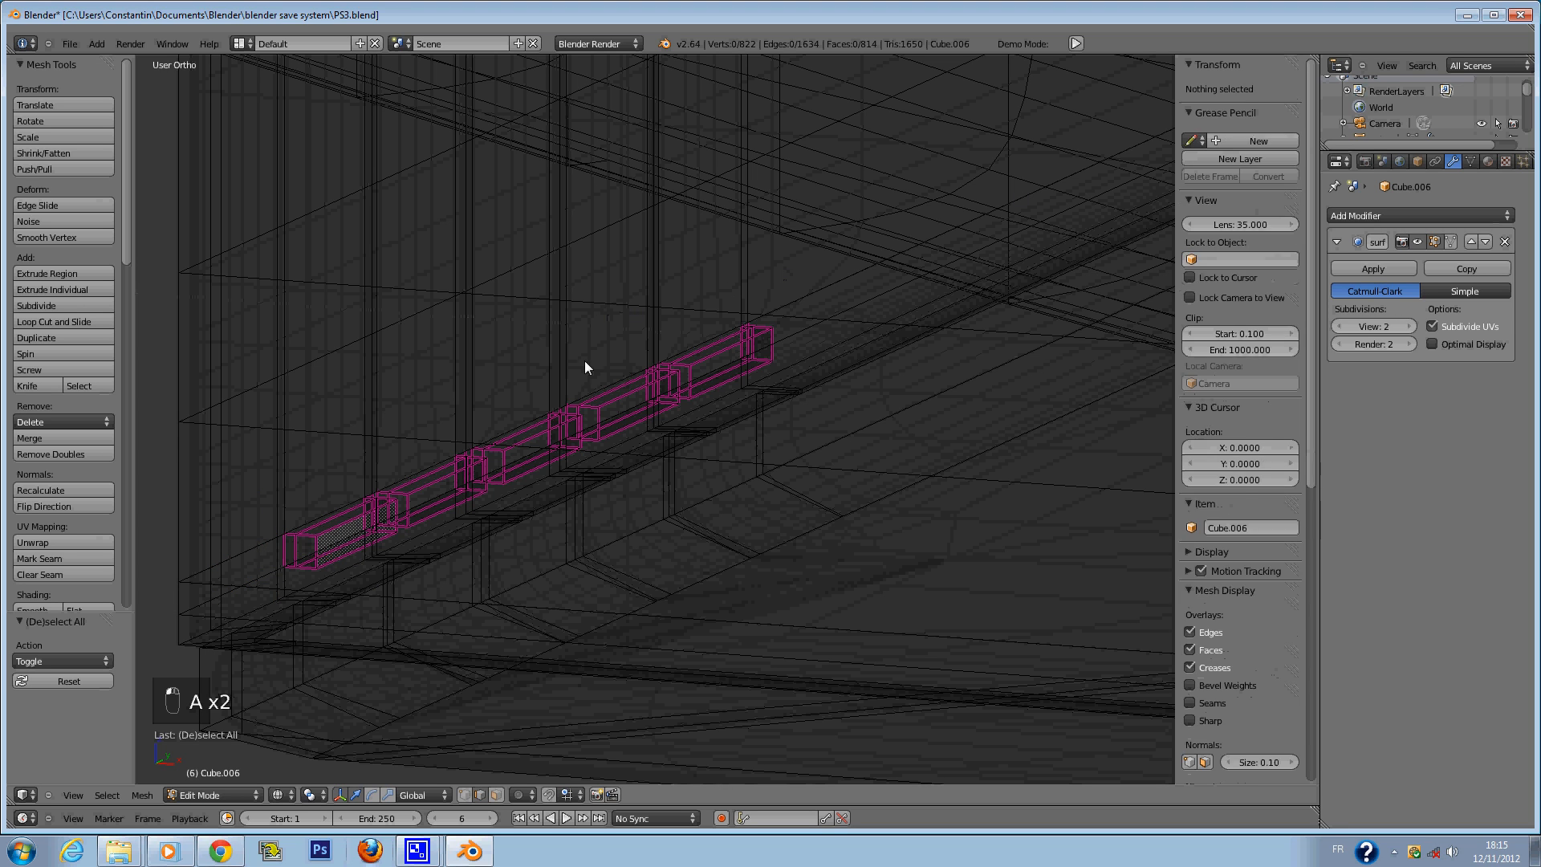
Circle-select the faces of all five recessed slots in face select mode.
{"action": "key", "text": "c"}
{"action": "left_click", "coordinate": [311, 546]}
{"action": "key", "text": "a"}
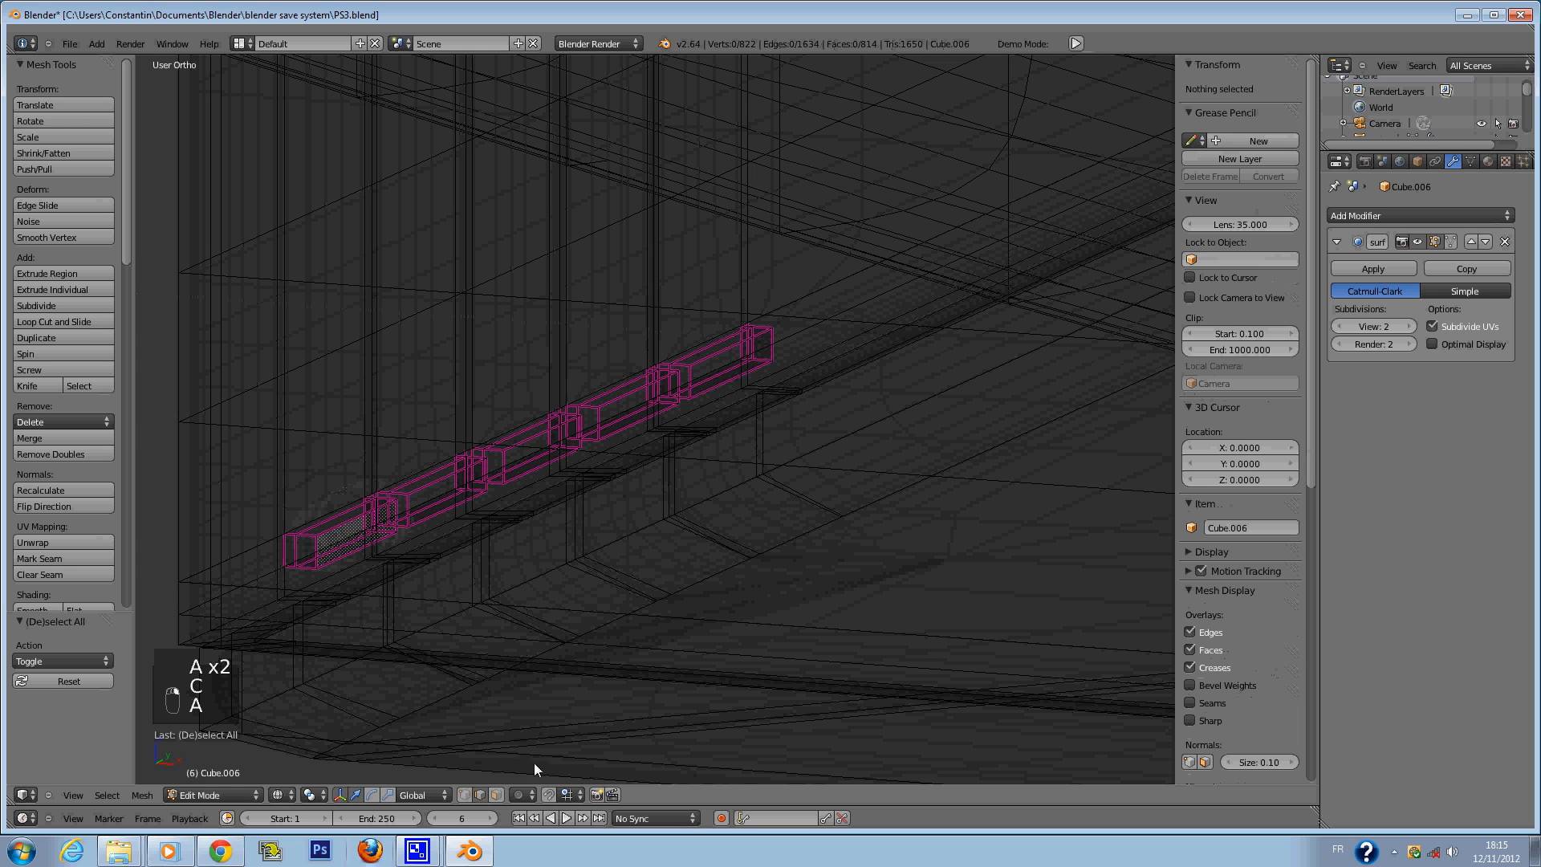
{"action": "key", "text": "c"}
{"action": "left_click", "coordinate": [314, 546]}
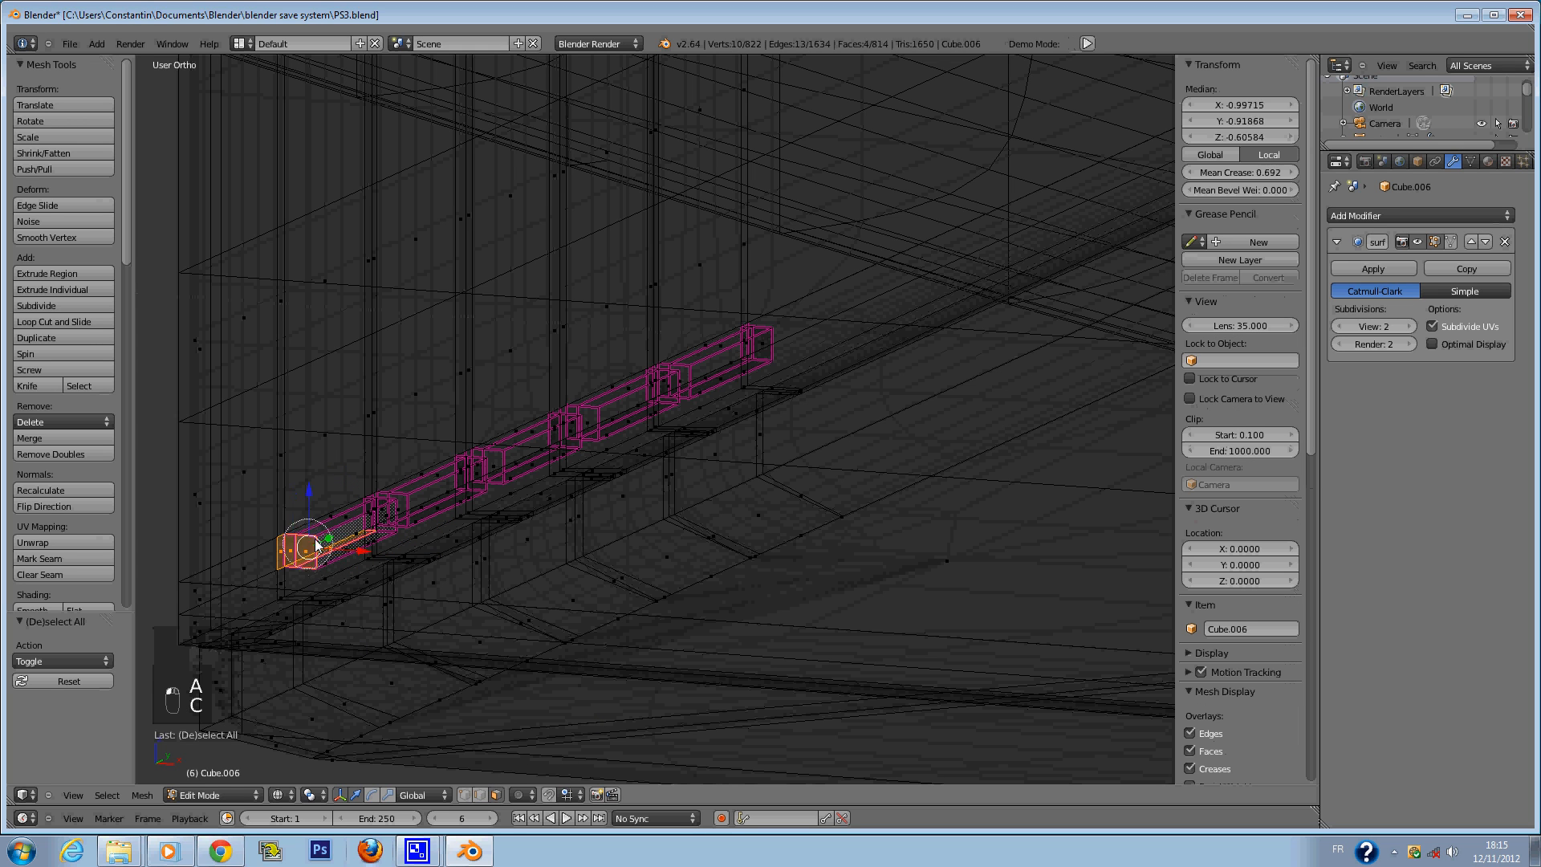
{"action": "mouse_move", "coordinate": [317, 545]}
{"action": "left_mouse_down"}
{"action": "mouse_move", "coordinate": [602, 394]}
{"action": "mouse_move", "coordinate": [754, 356]}
{"action": "mouse_move", "coordinate": [630, 441]}
{"action": "mouse_move", "coordinate": [506, 478]}
{"action": "left_mouse_up"}
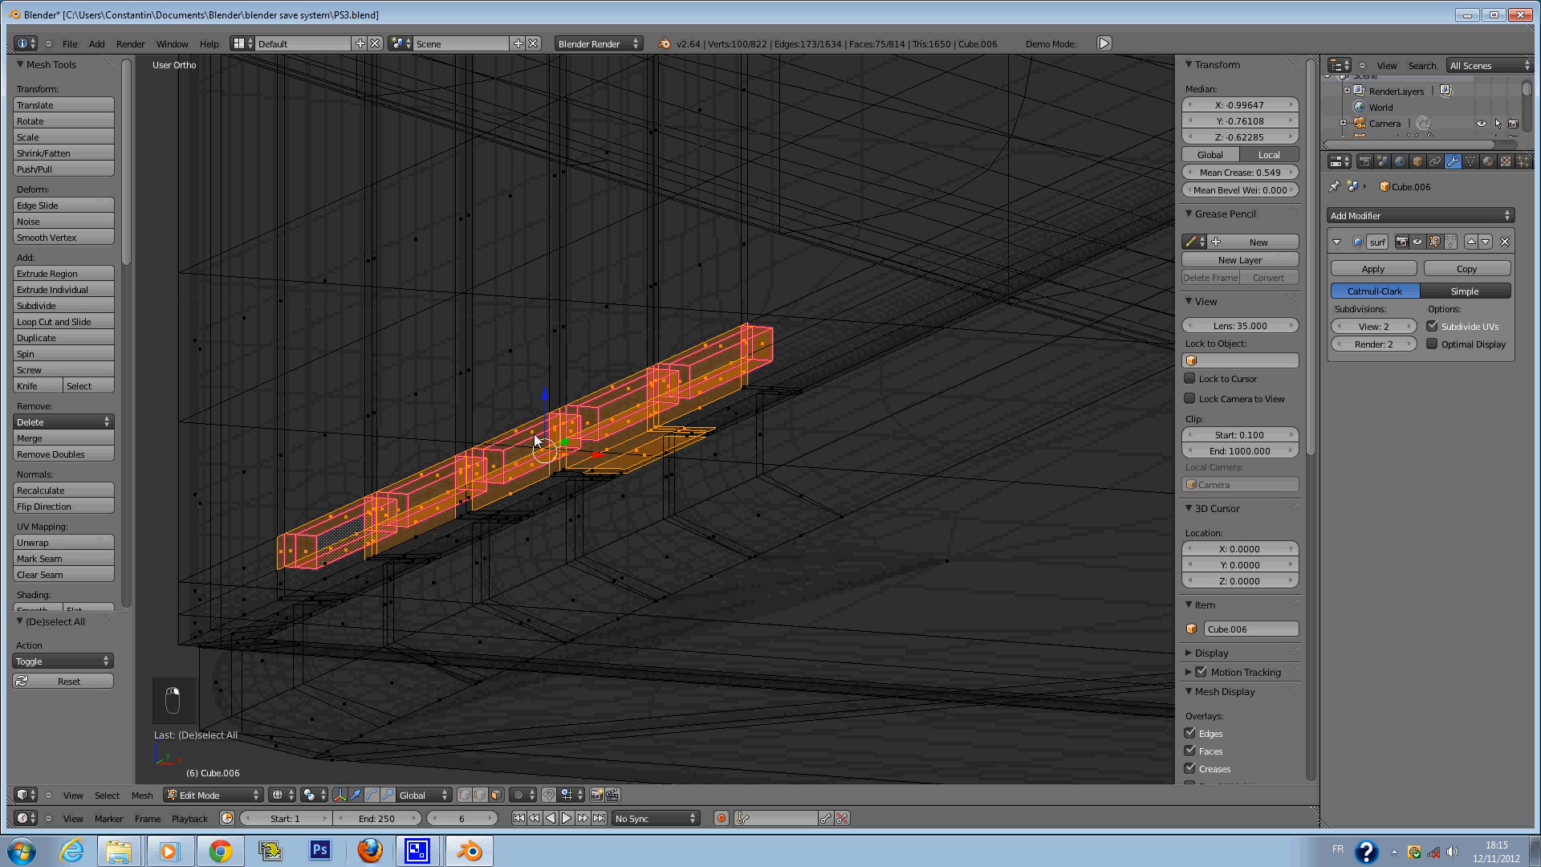
Deselect the extra faces below the slots in front view and set the mean crease to 1.000.
{"action": "key", "text": "KP_1"}
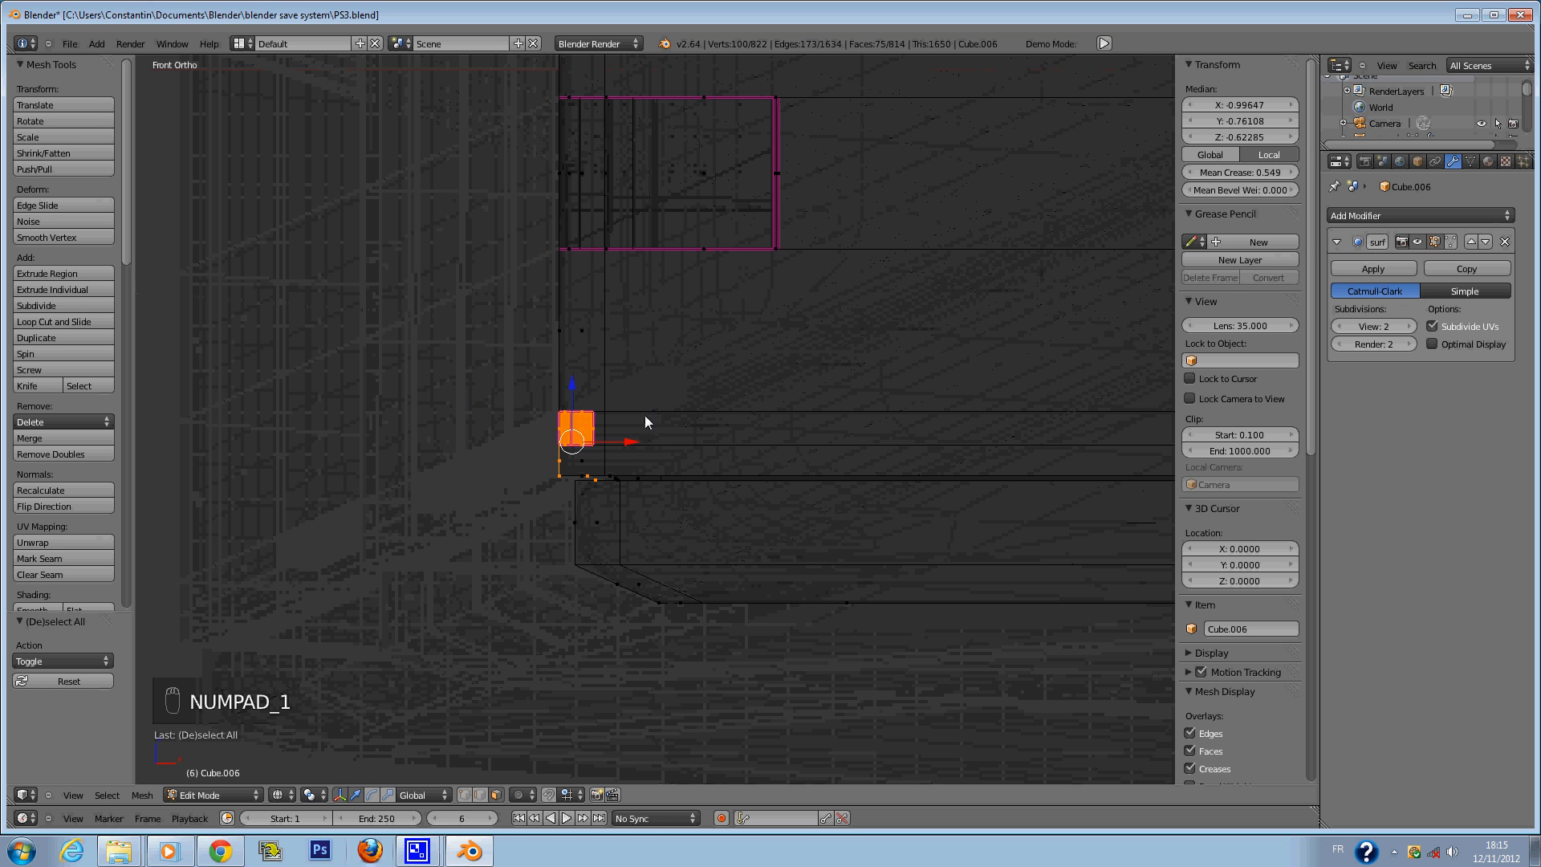
{"action": "key", "text": "c"}
{"action": "mouse_move", "coordinate": [529, 531]}
{"action": "middle_mouse_down"}
{"action": "mouse_move", "coordinate": [551, 523]}
{"action": "mouse_move", "coordinate": [476, 481]}
{"action": "middle_mouse_up"}
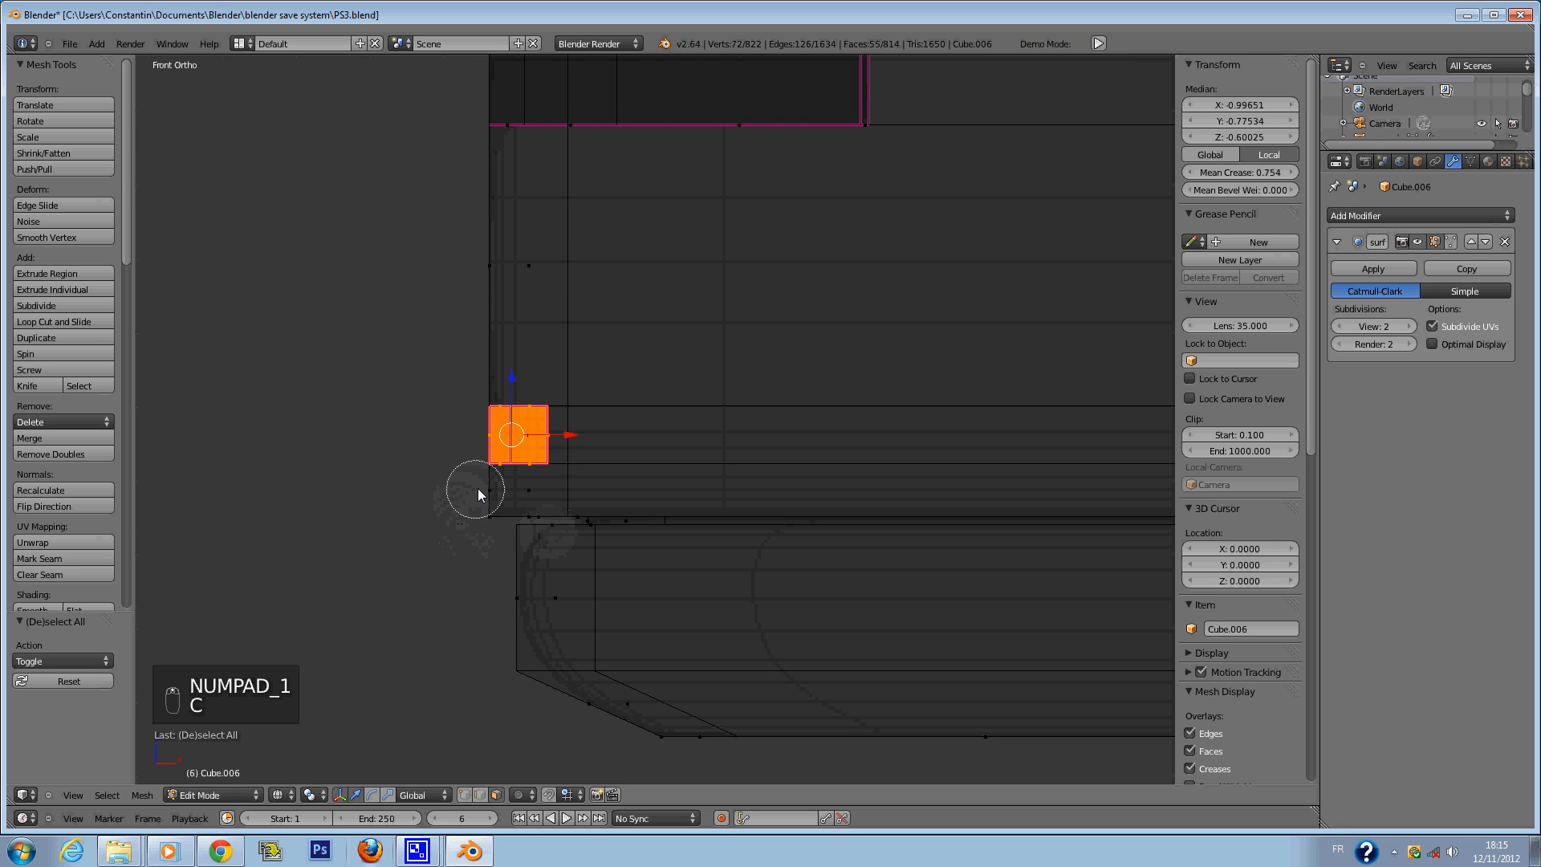
{"action": "right_click", "coordinate": [483, 487]}
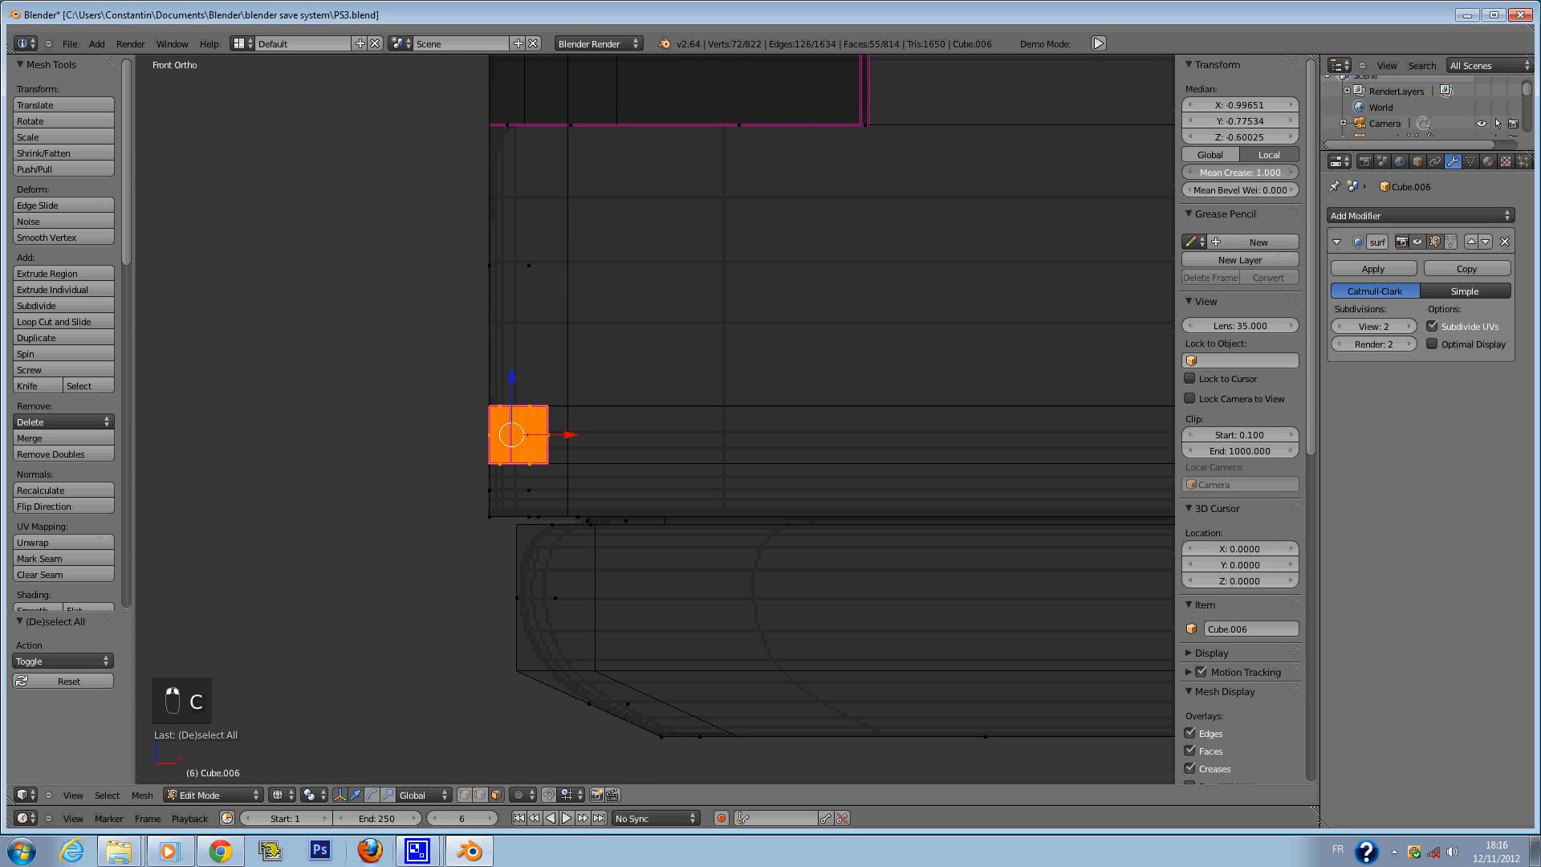
Switch back to solid shading, return to Object Mode and save the file.
{"action": "key", "text": "z"}
{"action": "mouse_move", "coordinate": [594, 449]}
{"action": "middle_mouse_down"}
{"action": "mouse_move", "coordinate": [703, 505]}
{"action": "mouse_move", "coordinate": [938, 434]}
{"action": "mouse_move", "coordinate": [758, 485]}
{"action": "mouse_move", "coordinate": [565, 512]}
{"action": "mouse_move", "coordinate": [606, 500]}
{"action": "middle_mouse_up"}
{"action": "key", "text": "Tab"}
{"action": "key", "text": "ctrl+s"}
{"action": "key", "text": "ctrl+s"}
{"action": "key", "text": "ctrl+s"}
{"action": "key", "text": "ctrl+s"}
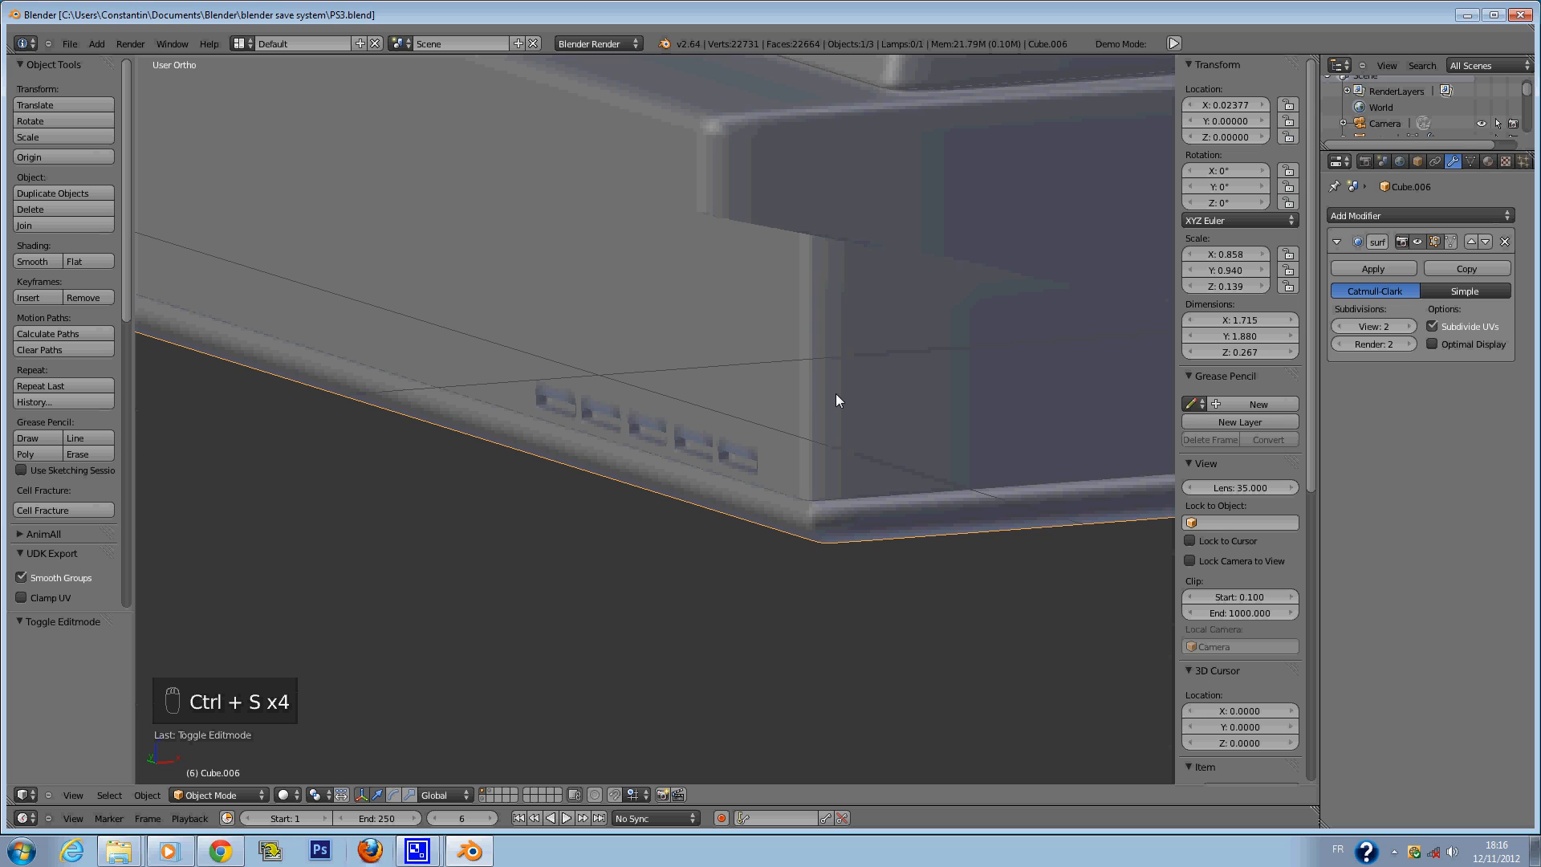
Enter Edit Mode on the lower body facing the slotted side wall, clear the selection and save the file.
{"action": "key", "text": "KP_1"}
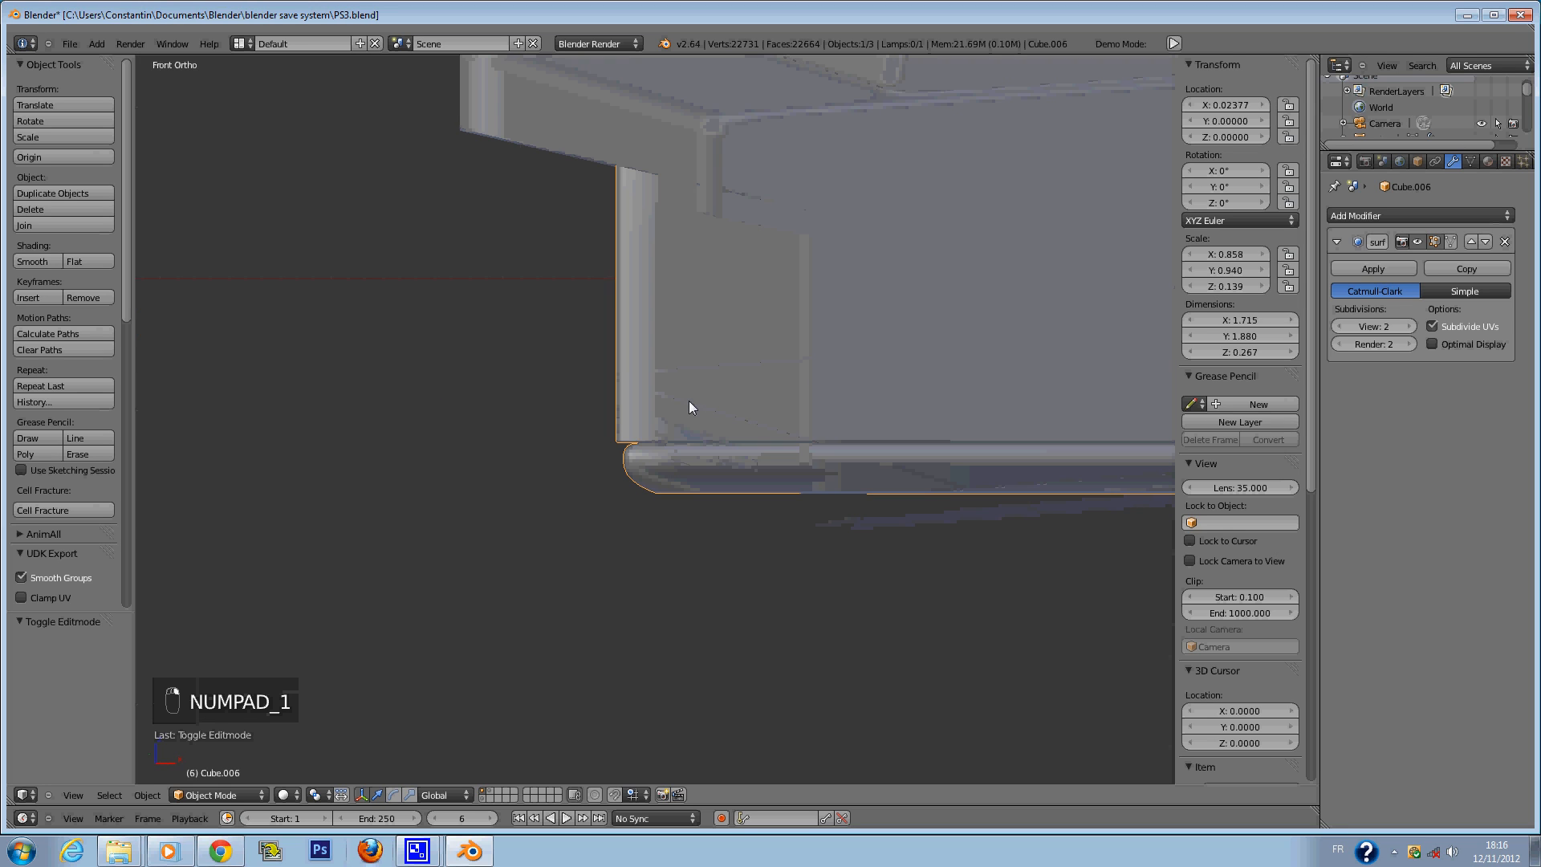
{"action": "key", "text": "KP_3"}
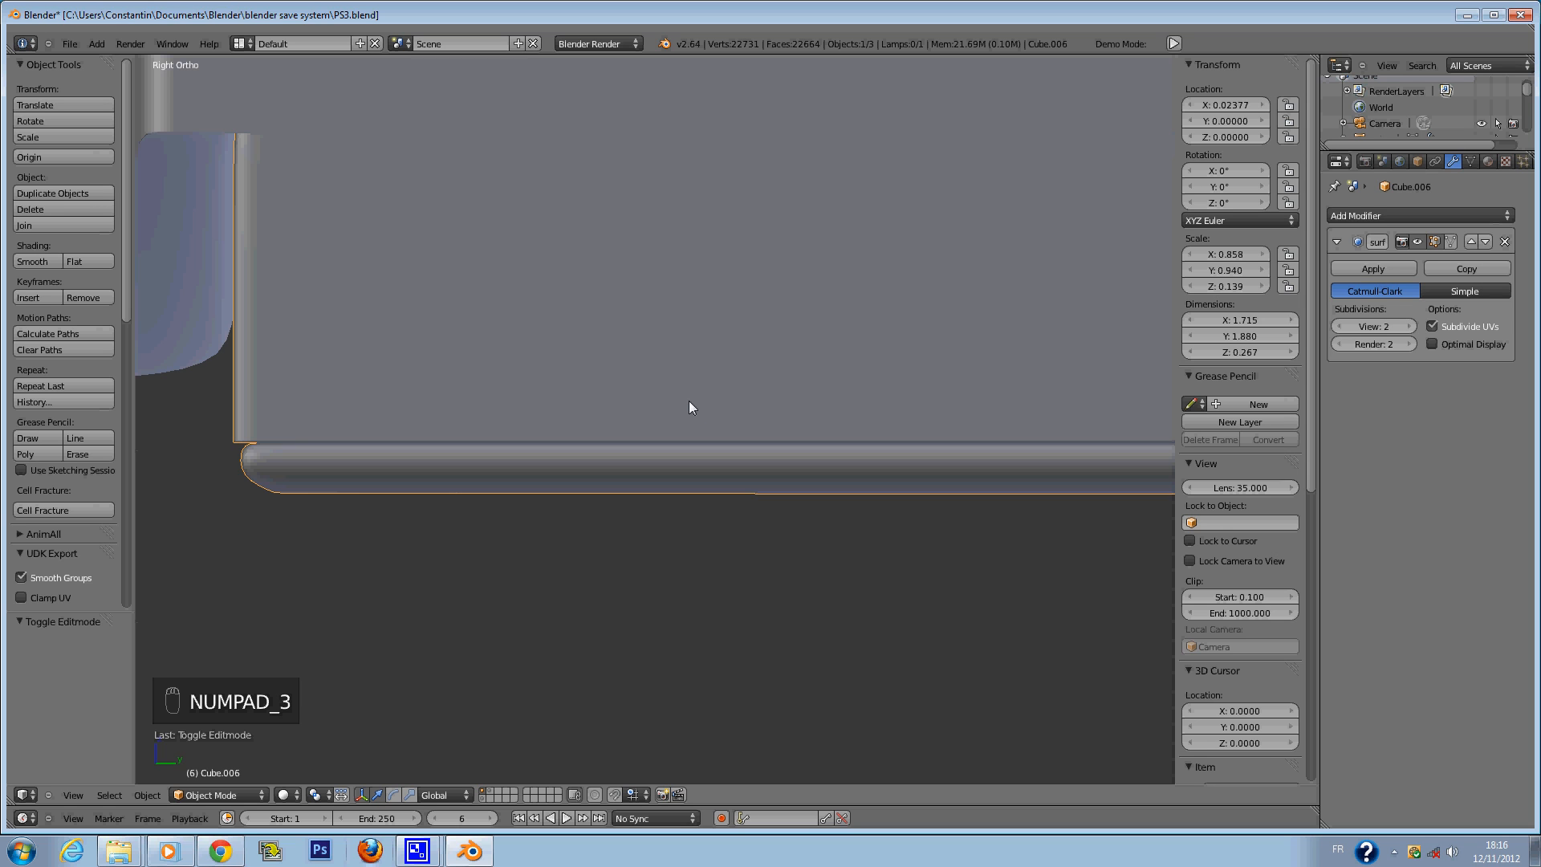
{"action": "key", "text": "shift+KP_3"}
{"action": "key", "text": "Tab"}
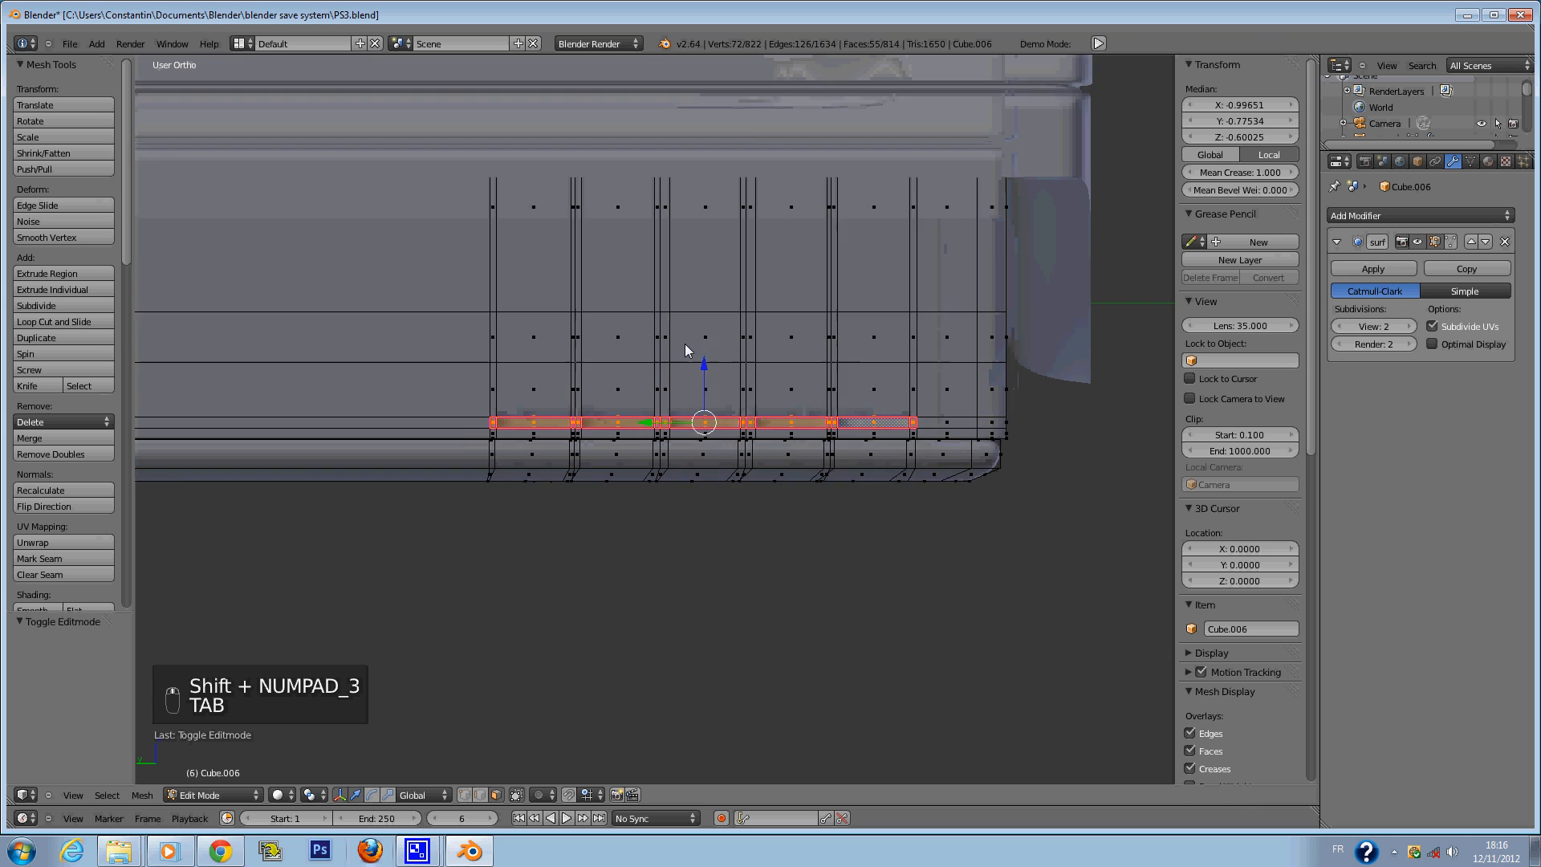
{"action": "key", "text": "a"}
{"action": "key", "text": "a"}
{"action": "key", "text": "ctrl+s"}
{"action": "left_click", "coordinate": [686, 343]}
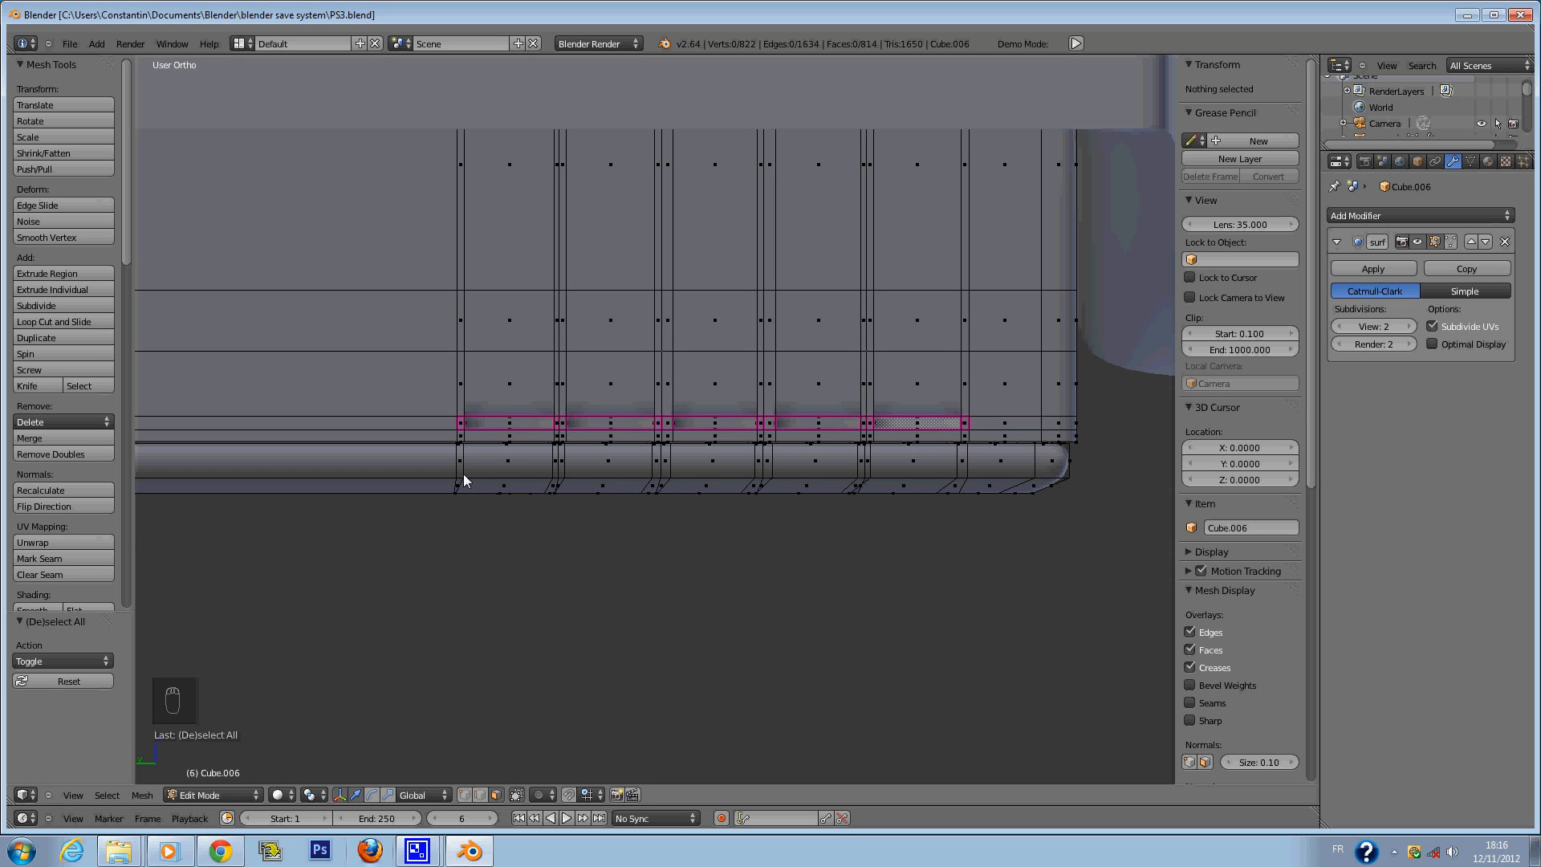
Add a vertical edge loop through the lower body and move it along Y to just outside the slot row's inner end.
{"action": "key", "text": "ctrl+r"}
{"action": "left_click", "coordinate": [394, 281]}
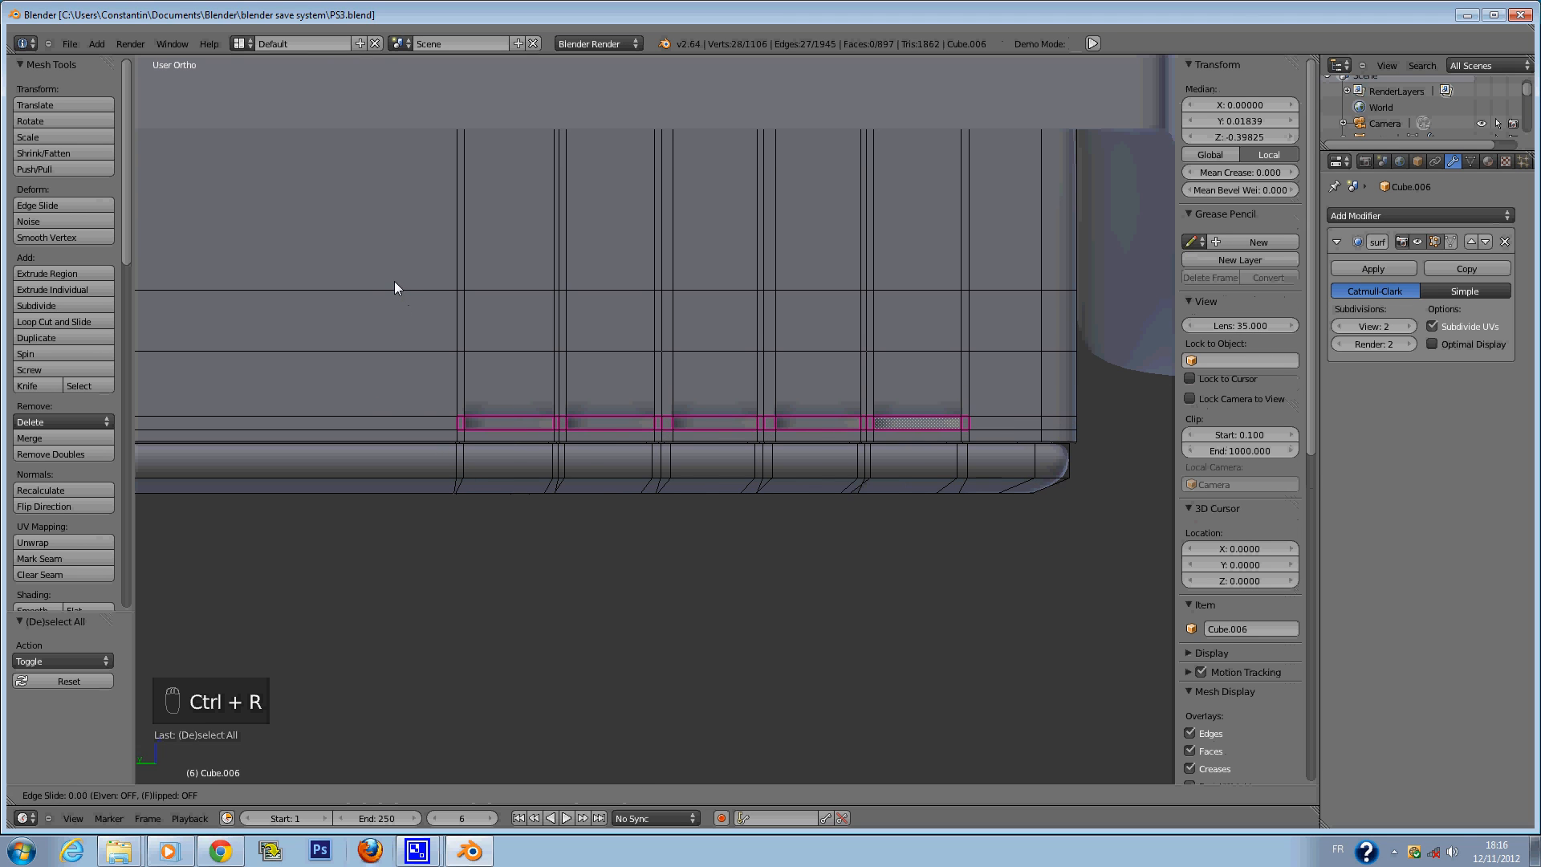
{"action": "right_click", "coordinate": [394, 280]}
{"action": "scroll", "coordinate": [425, 284], "scroll_direction": "down", "scroll_amount": 6}
{"action": "left_click_drag", "start_coordinate": [213, 411], "coordinate": [522, 442]}
{"action": "scroll", "coordinate": [522, 443], "scroll_direction": "up", "scroll_amount": 3}
{"action": "scroll", "coordinate": [521, 442], "scroll_direction": "up", "scroll_amount": 1}
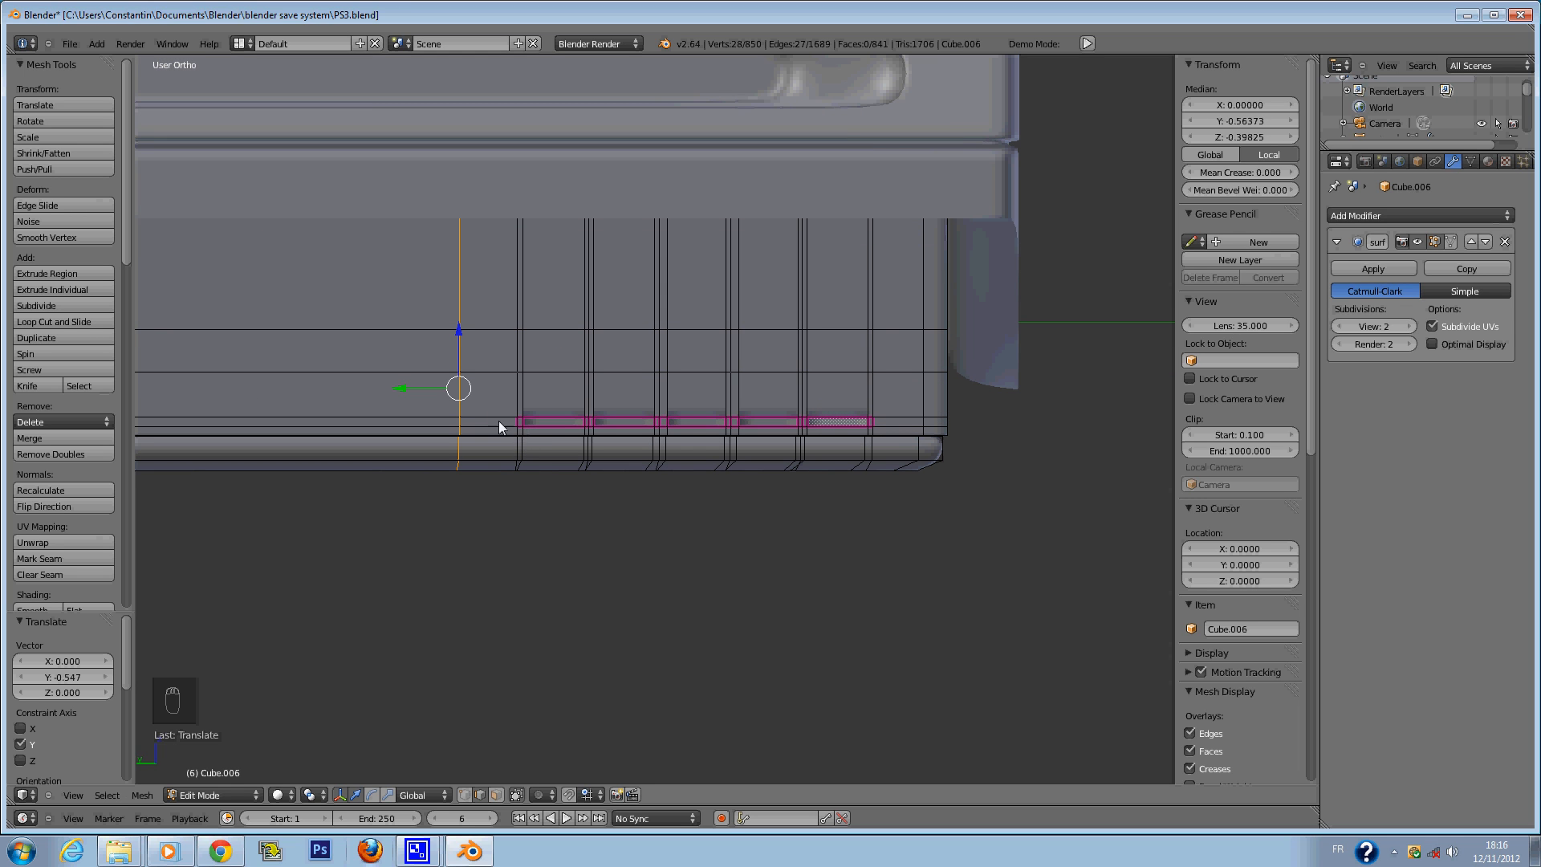
{"action": "left_click_drag", "start_coordinate": [425, 391], "coordinate": [471, 392]}
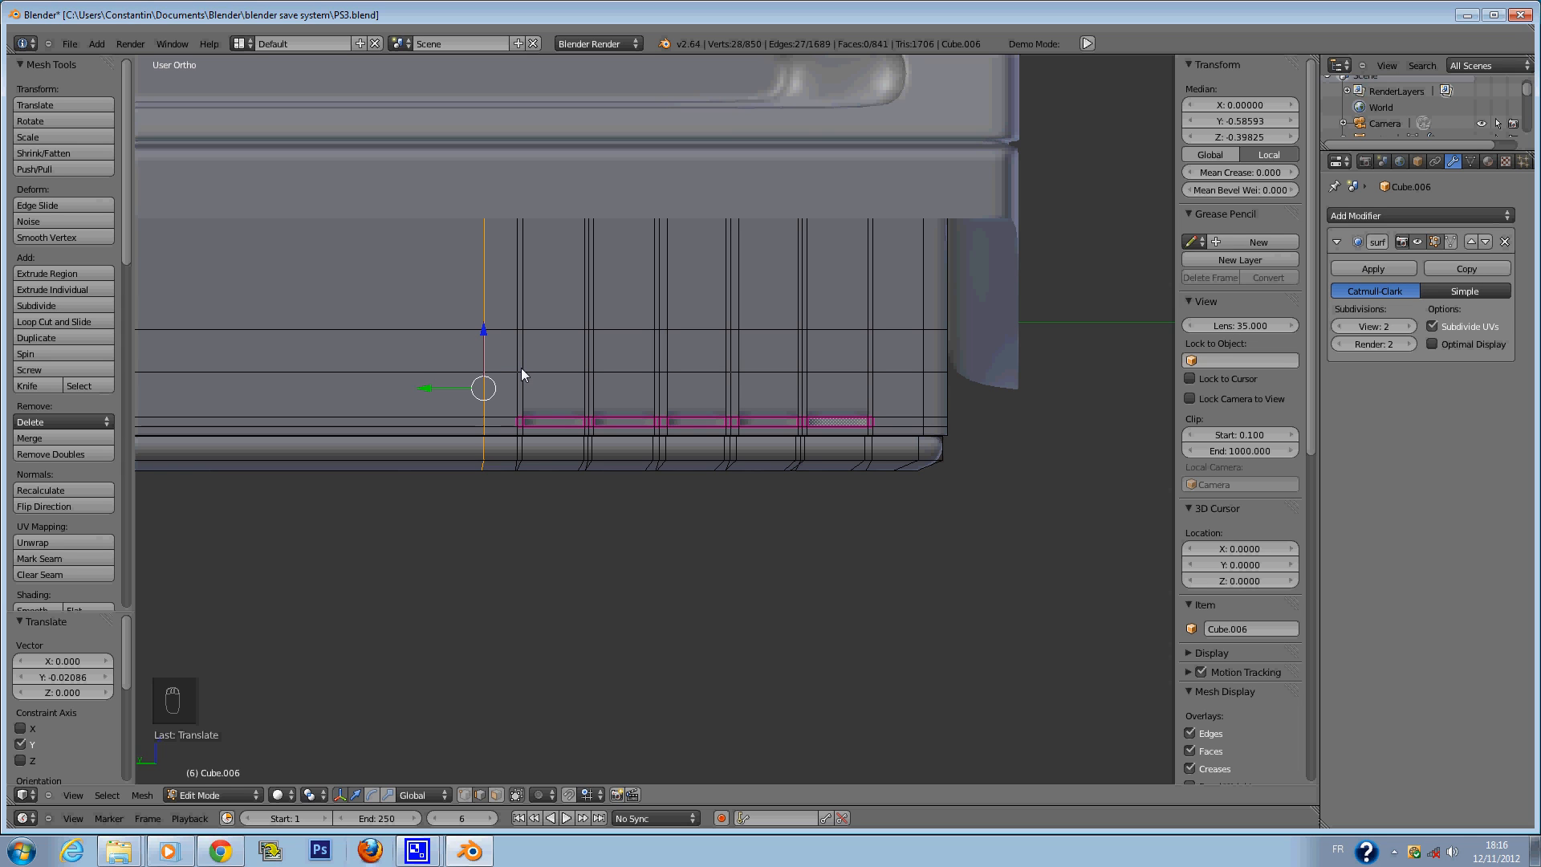
Add a second vertical edge loop tight against the new one to form a narrow vertical strip beside the slots.
{"action": "scroll", "coordinate": [521, 369], "scroll_direction": "up", "scroll_amount": 3}
{"action": "key", "text": "a"}
{"action": "key", "text": "ctrl+r"}
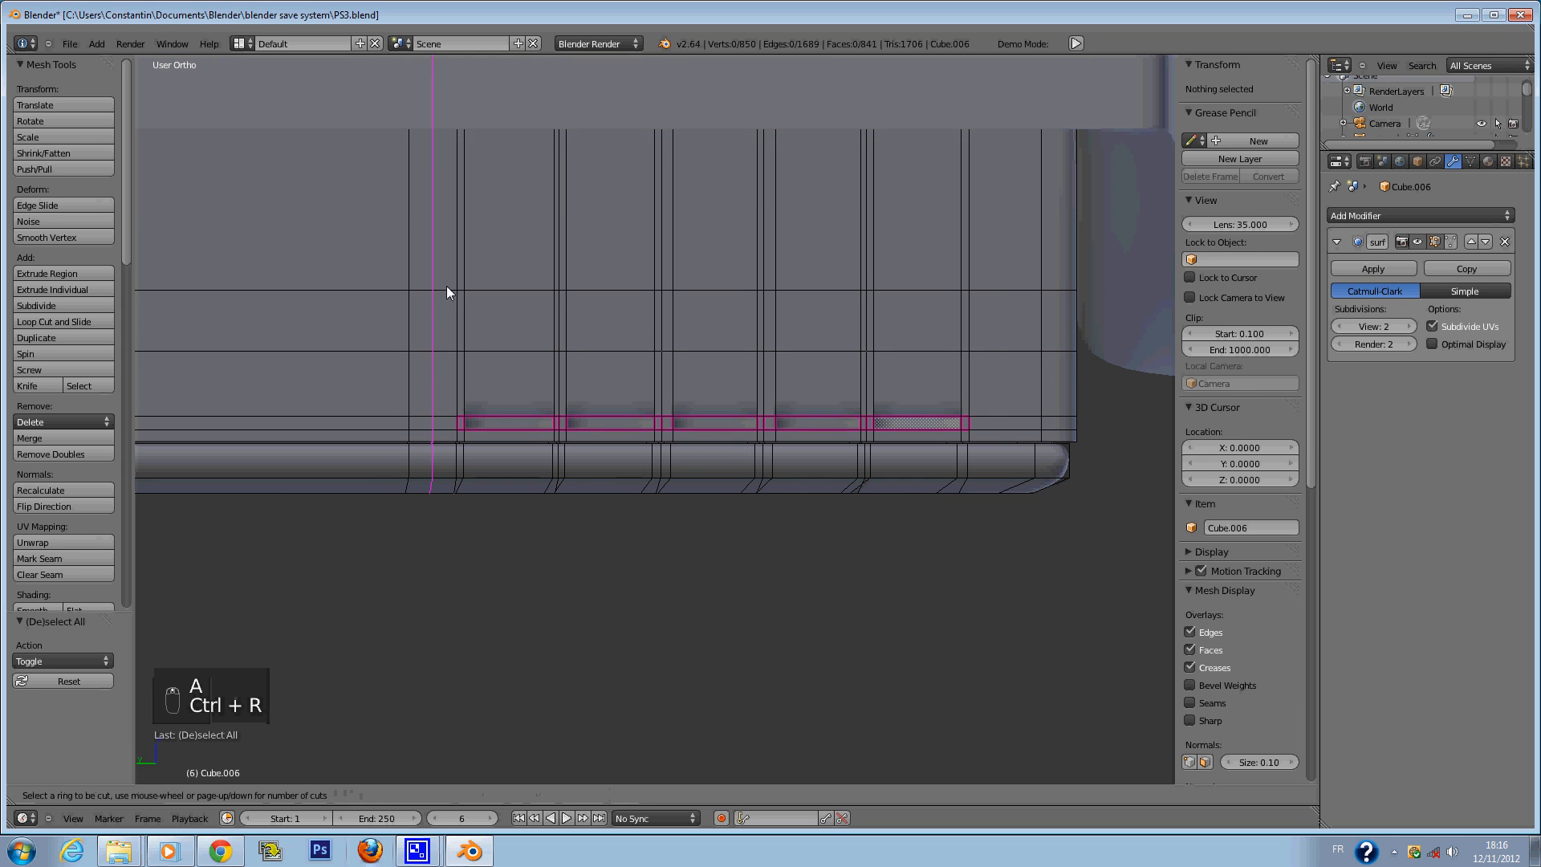
{"action": "left_click", "coordinate": [442, 290]}
{"action": "left_click", "coordinate": [425, 290]}
{"action": "key", "text": "z"}
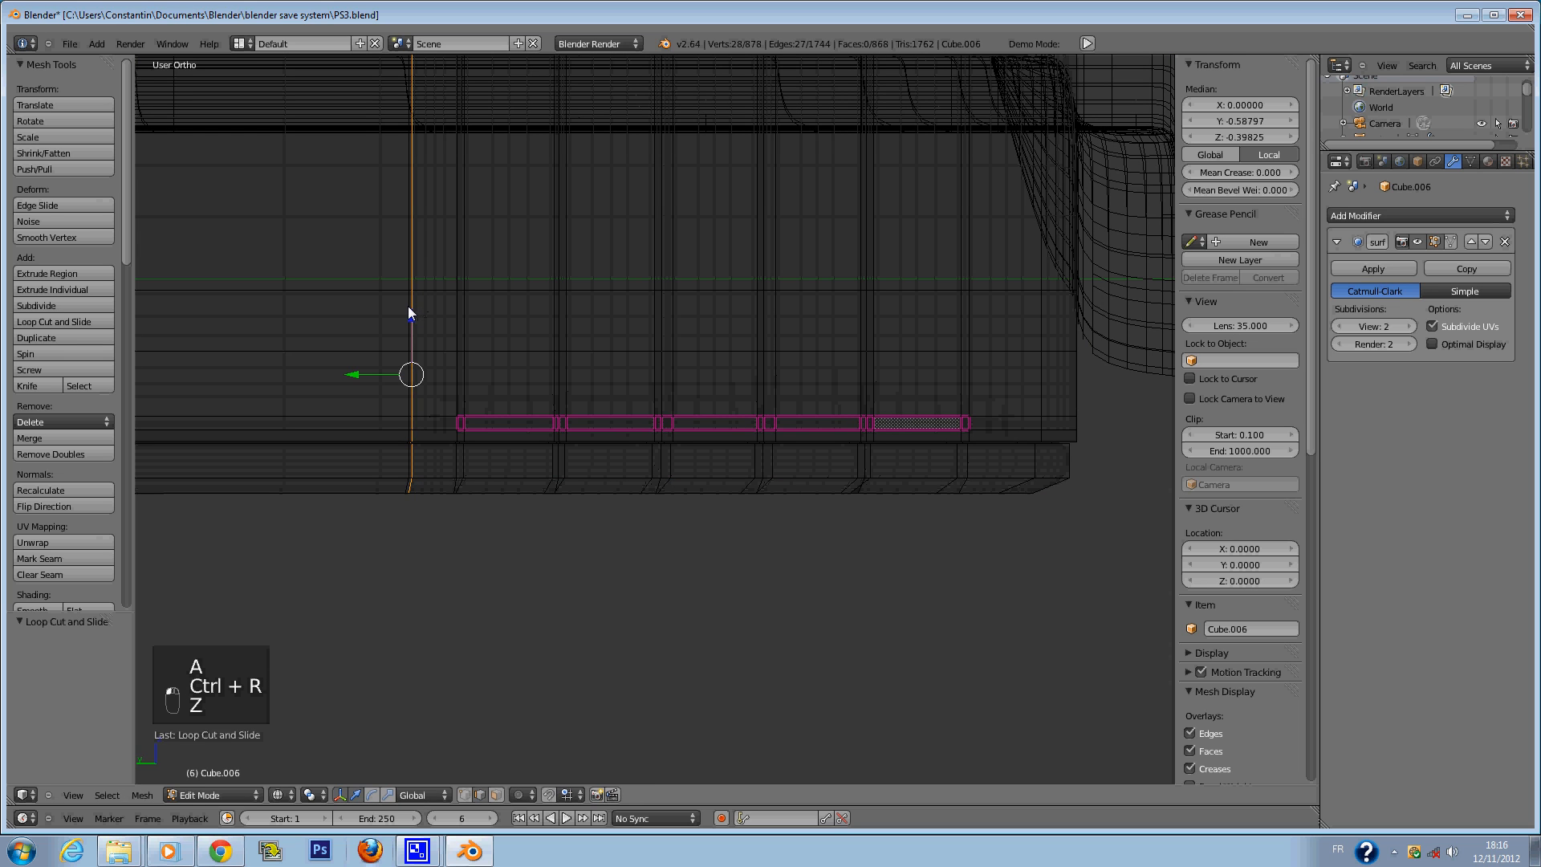
{"action": "key", "text": "e"}
{"action": "left_click", "coordinate": [440, 312]}
{"action": "key", "text": "ctrl+z"}
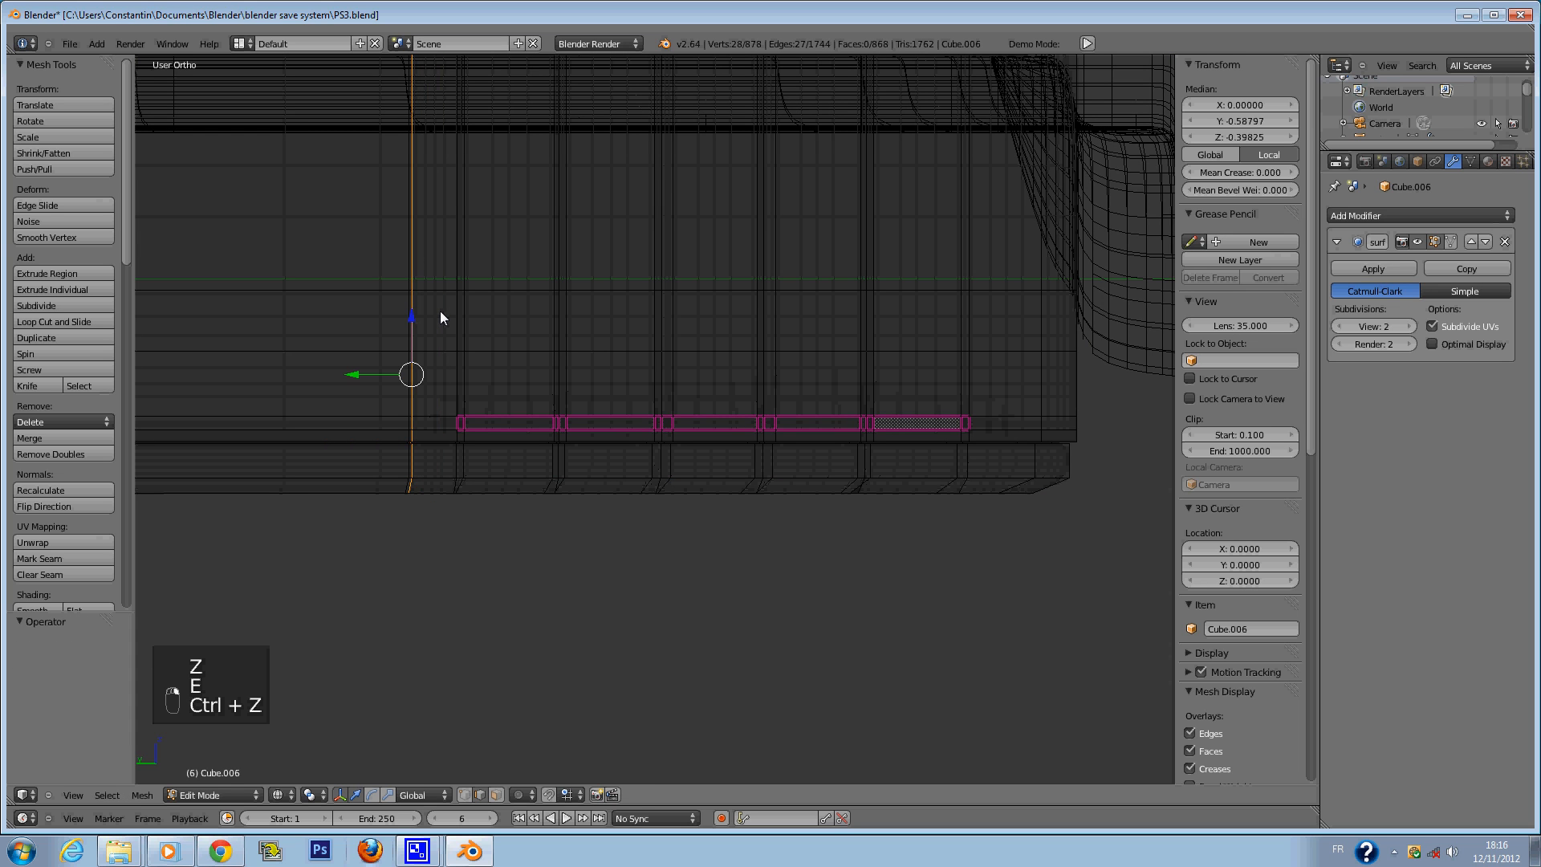
{"action": "key", "text": "z"}
Add a horizontal edge loop and slide it tight against the upper horizontal edge above the slots, then clear the selection.
{"action": "key", "text": "a"}
{"action": "key", "text": "ctrl+r"}
{"action": "left_click", "coordinate": [408, 306]}
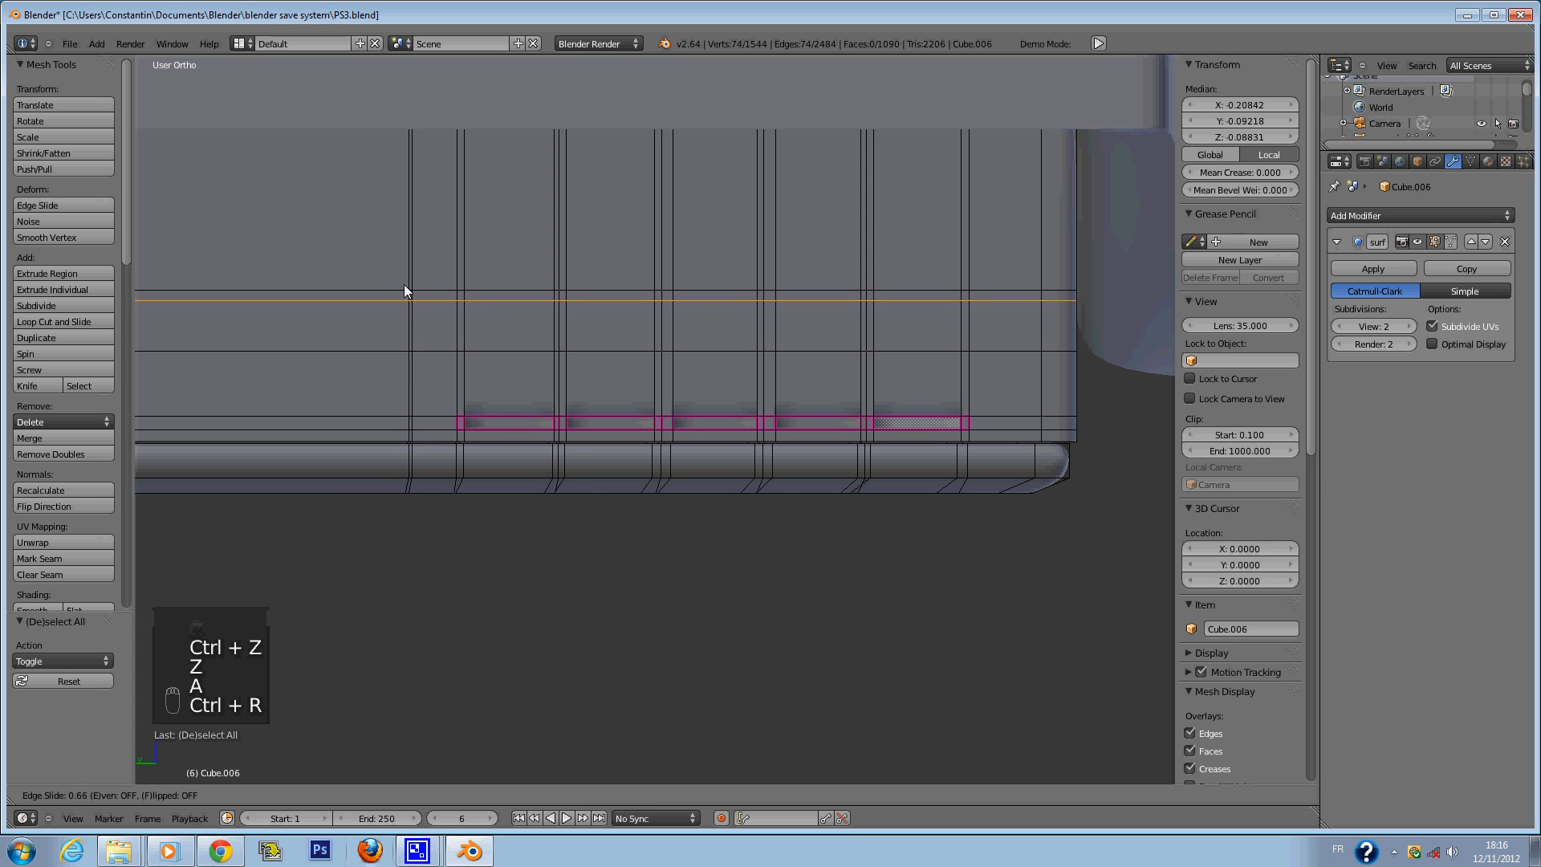
{"action": "left_click", "coordinate": [404, 280]}
{"action": "key", "text": "z"}
{"action": "key", "text": "z"}
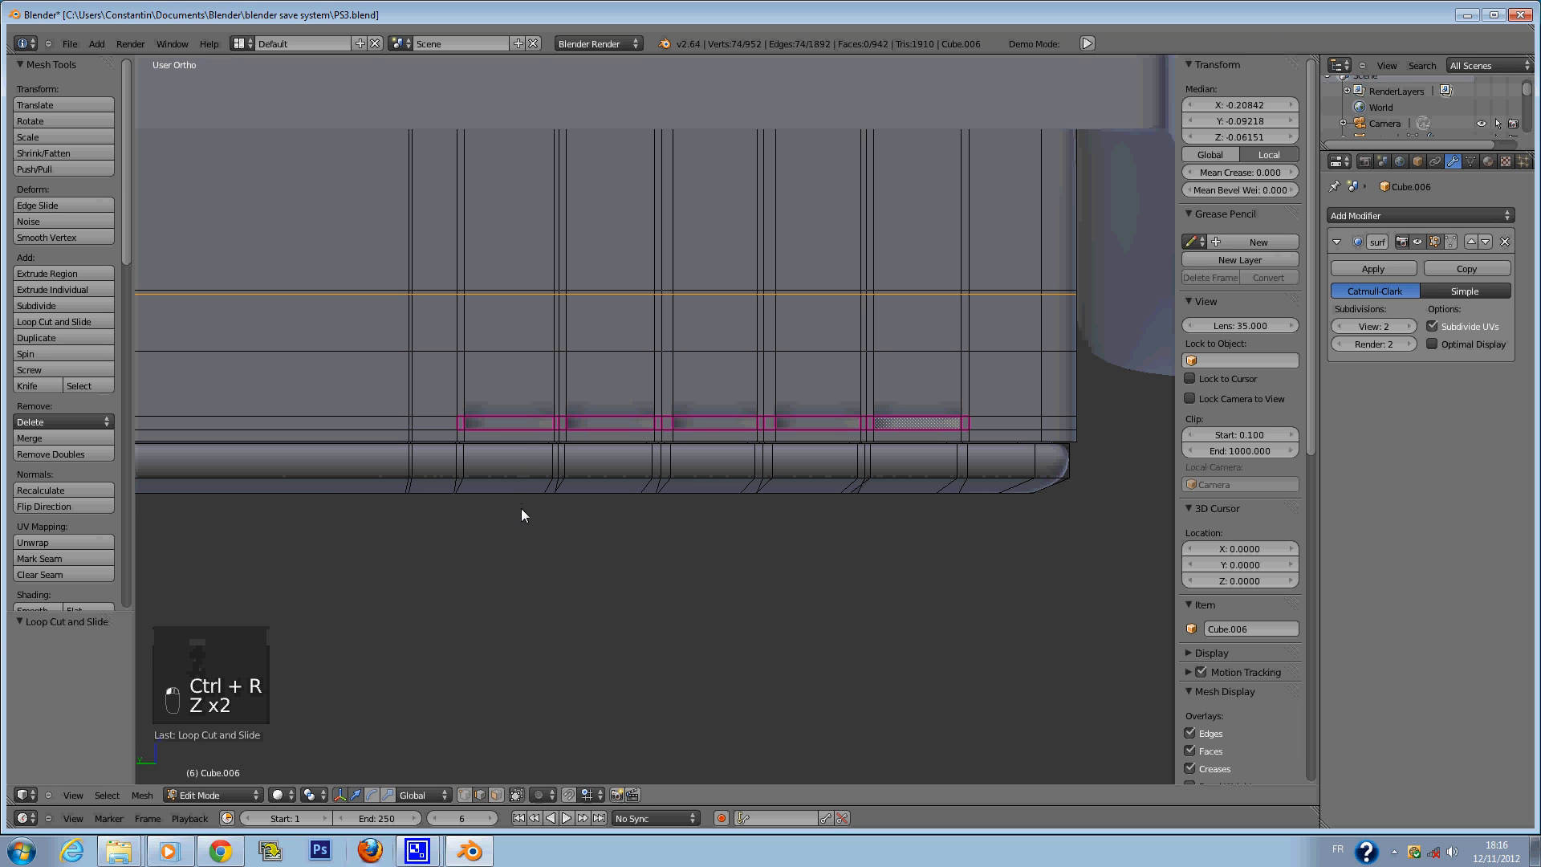
{"action": "key", "text": "a"}
Select the narrow strip faces running up beside the slot row and along the horizontal strip above it.
{"action": "scroll", "coordinate": [506, 670], "scroll_direction": "up", "scroll_amount": 5}
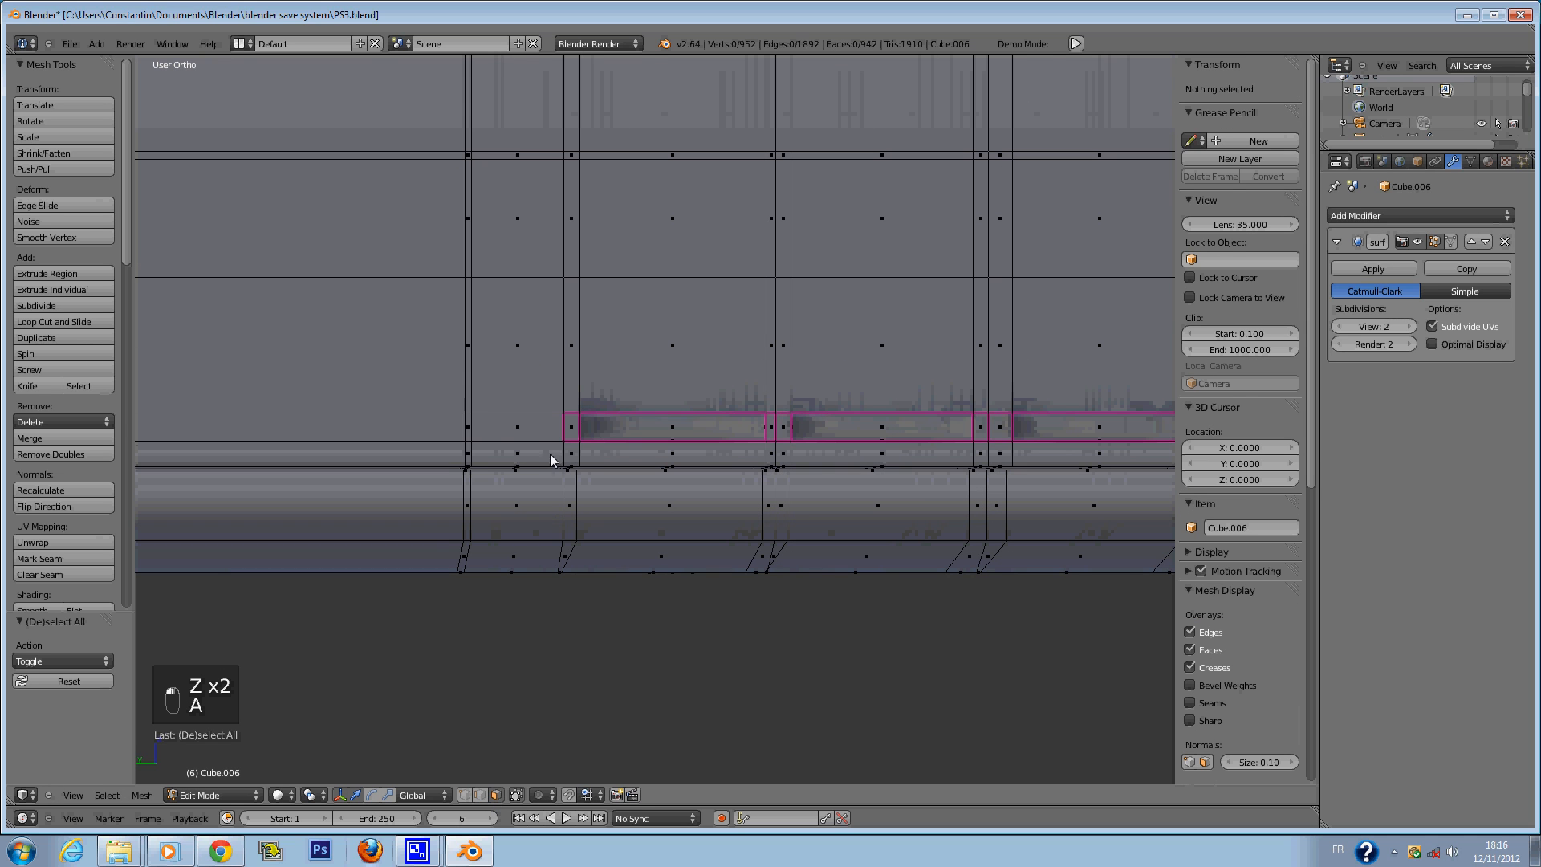
{"action": "right_click", "coordinate": [469, 427]}
{"action": "right_click", "coordinate": [469, 353], "text": "shift"}
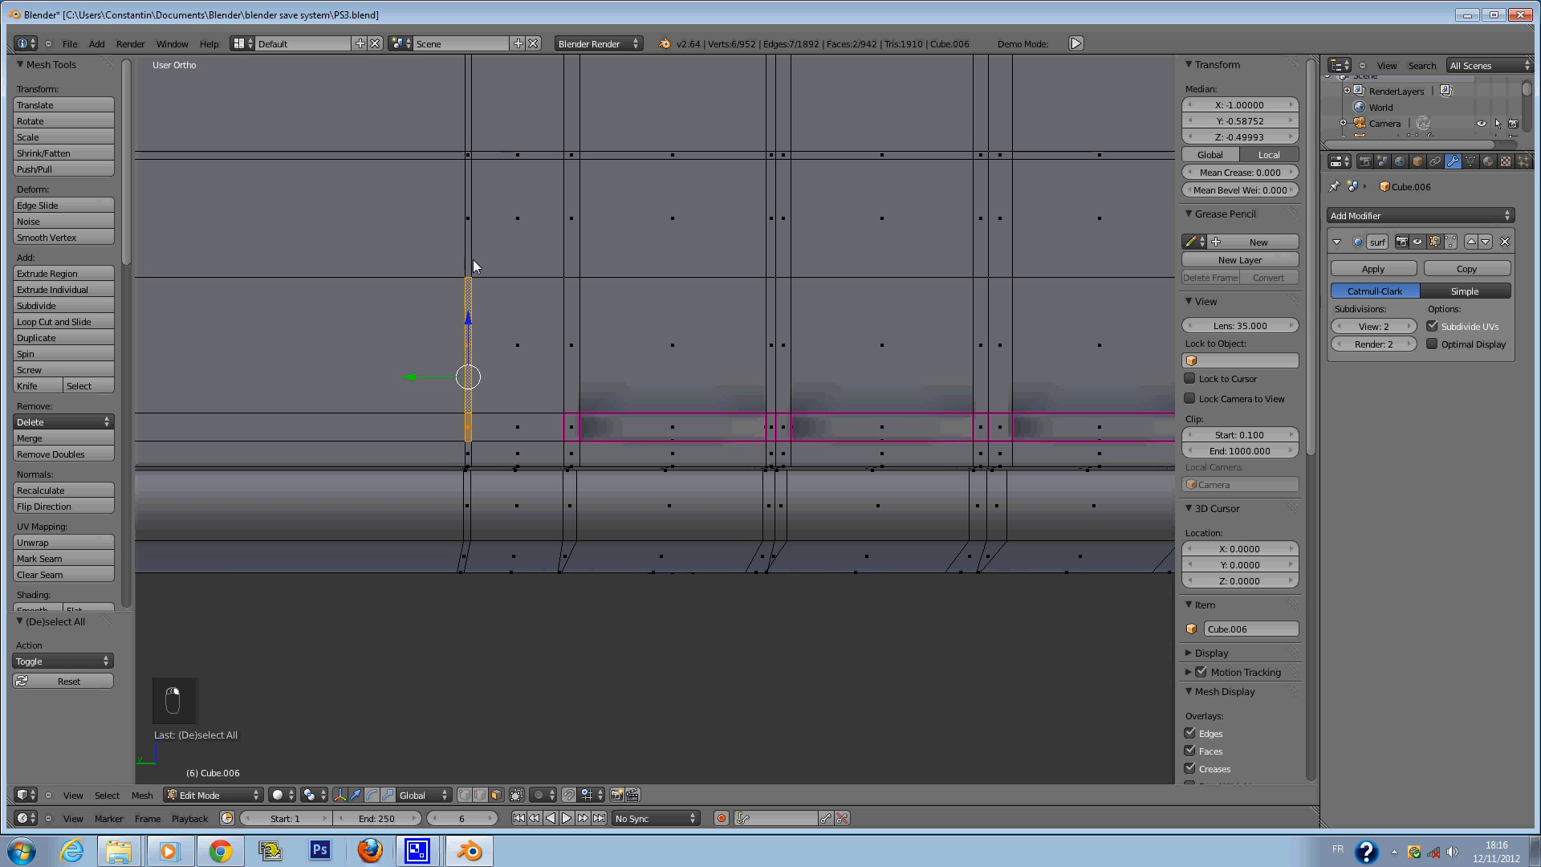
{"action": "right_click", "coordinate": [482, 174], "text": "shift"}
{"action": "right_click", "coordinate": [528, 154], "text": "shift"}
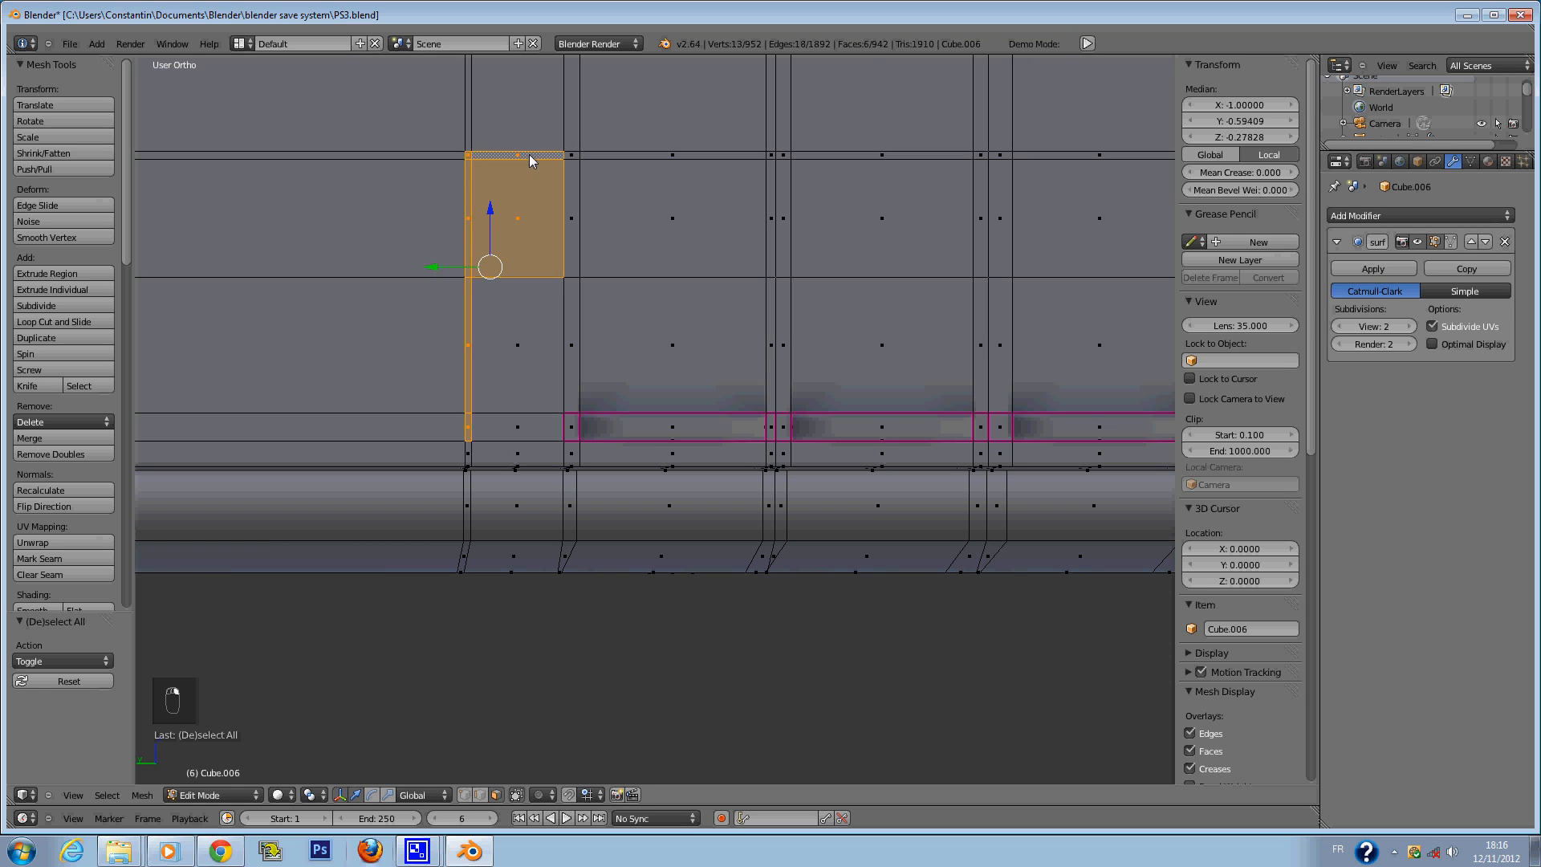
{"action": "right_click", "coordinate": [571, 157], "text": "shift"}
{"action": "right_click", "coordinate": [673, 156], "text": "shift"}
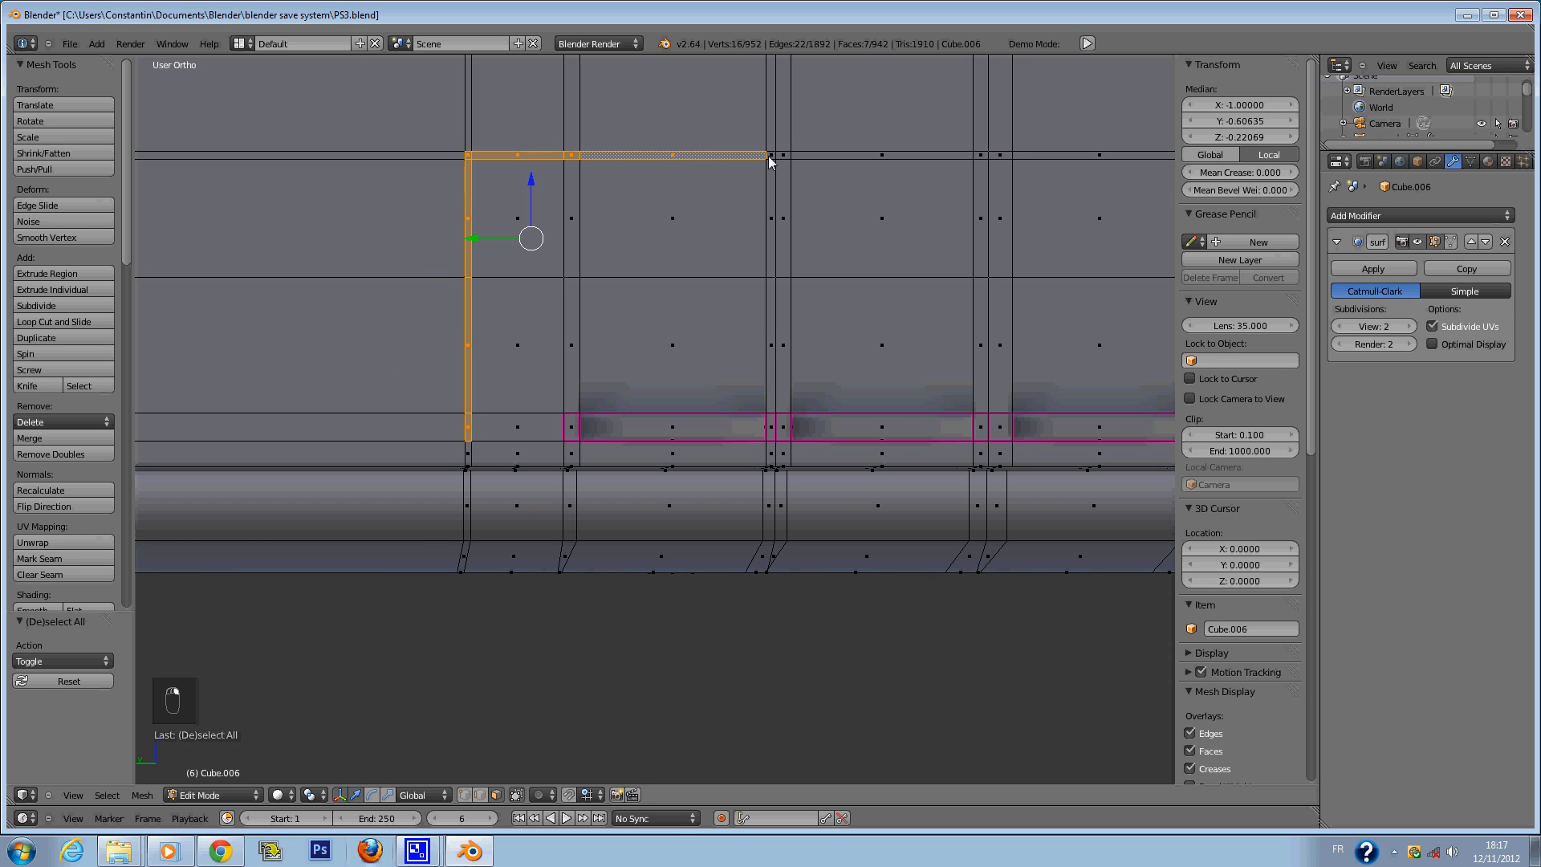
{"action": "right_click", "coordinate": [771, 155], "text": "shift"}
{"action": "right_click", "coordinate": [785, 155], "text": "shift"}
{"action": "right_click", "coordinate": [905, 157], "text": "shift"}
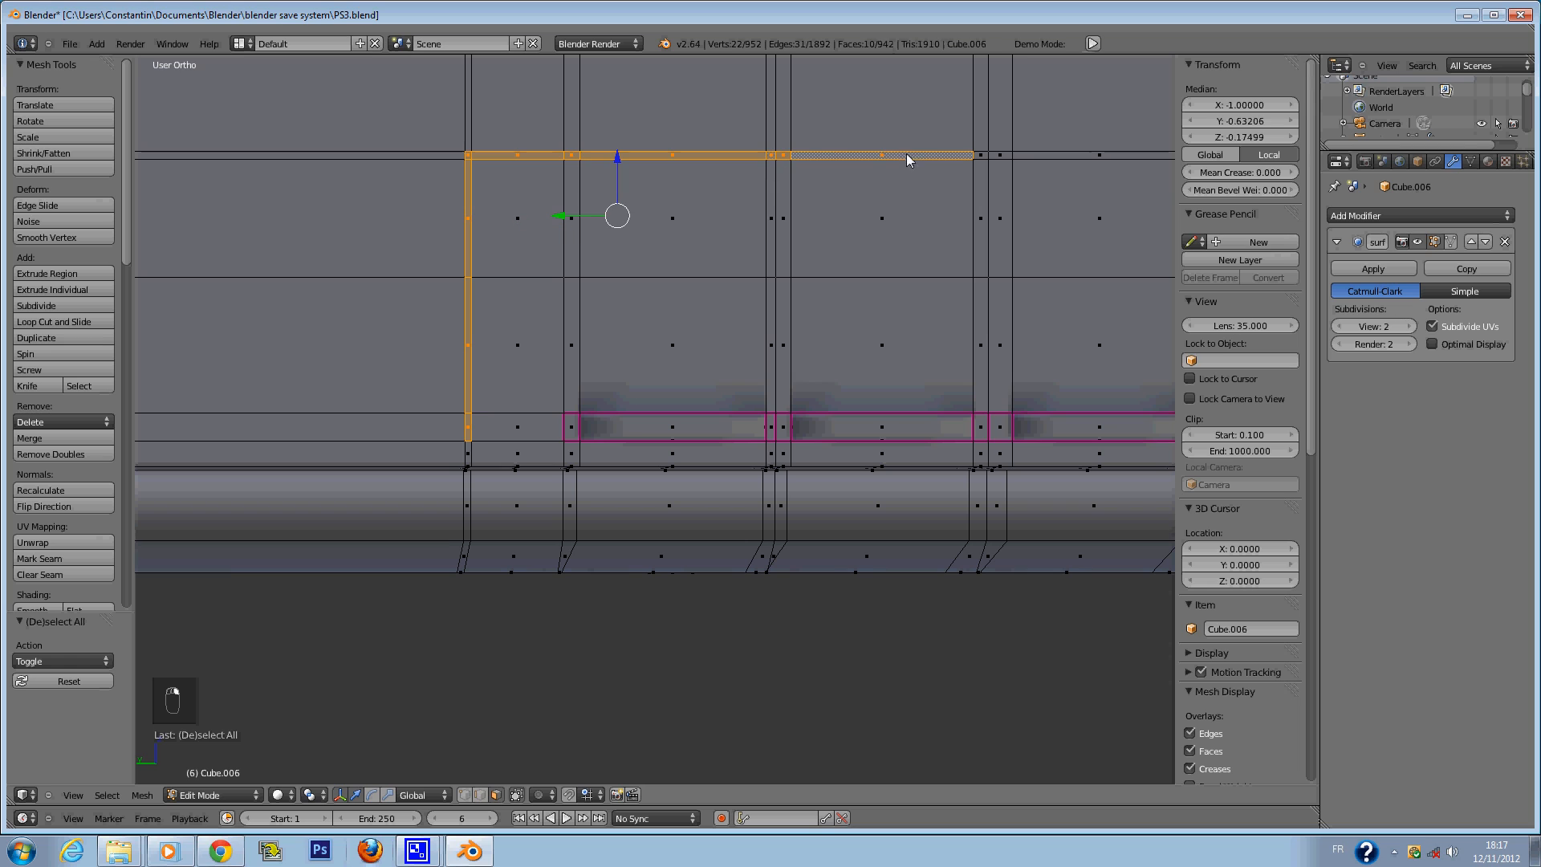
{"action": "right_click", "coordinate": [987, 157], "text": "shift"}
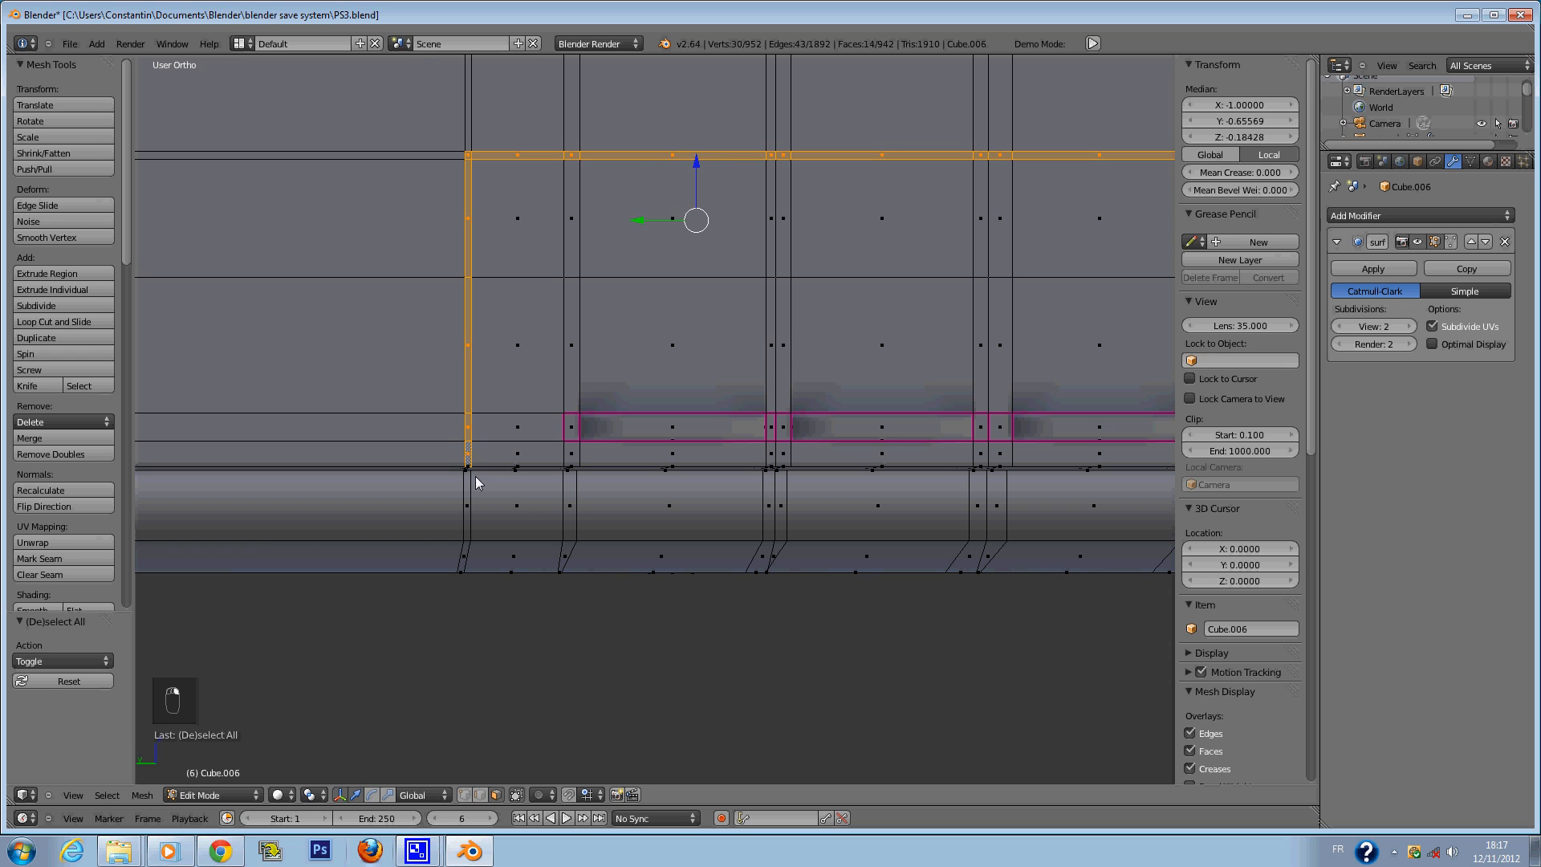
Circle-select the remaining faces of the vertical strip down through the bottom lip in wireframe shading.
{"action": "key", "text": "z"}
{"action": "scroll", "coordinate": [474, 482], "scroll_direction": "up", "scroll_amount": 3}
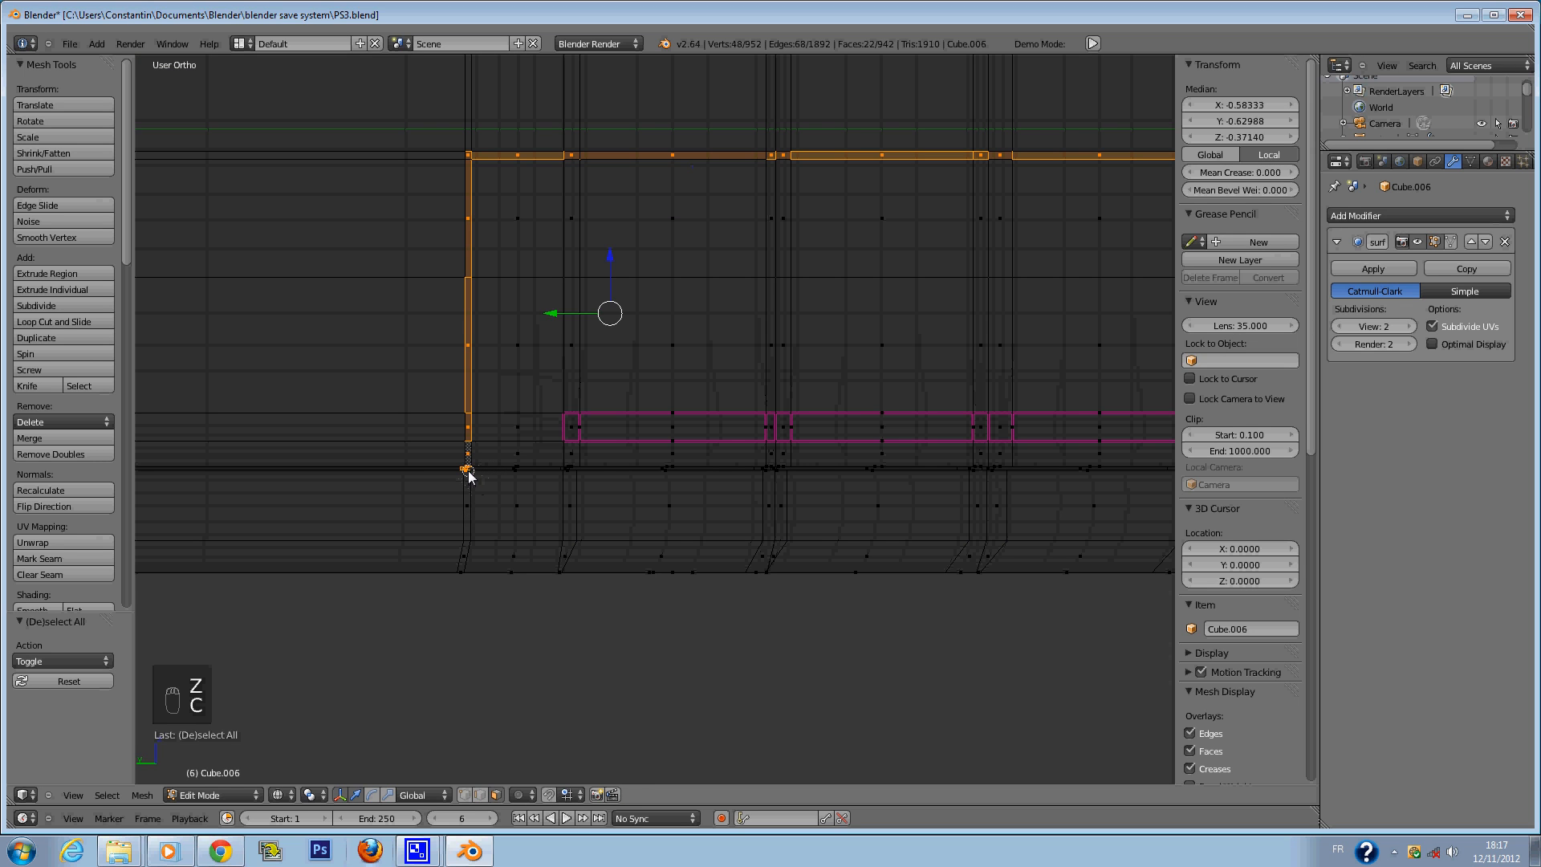
{"action": "left_click_drag", "start_coordinate": [469, 476], "coordinate": [473, 550]}
{"action": "key", "text": "z"}
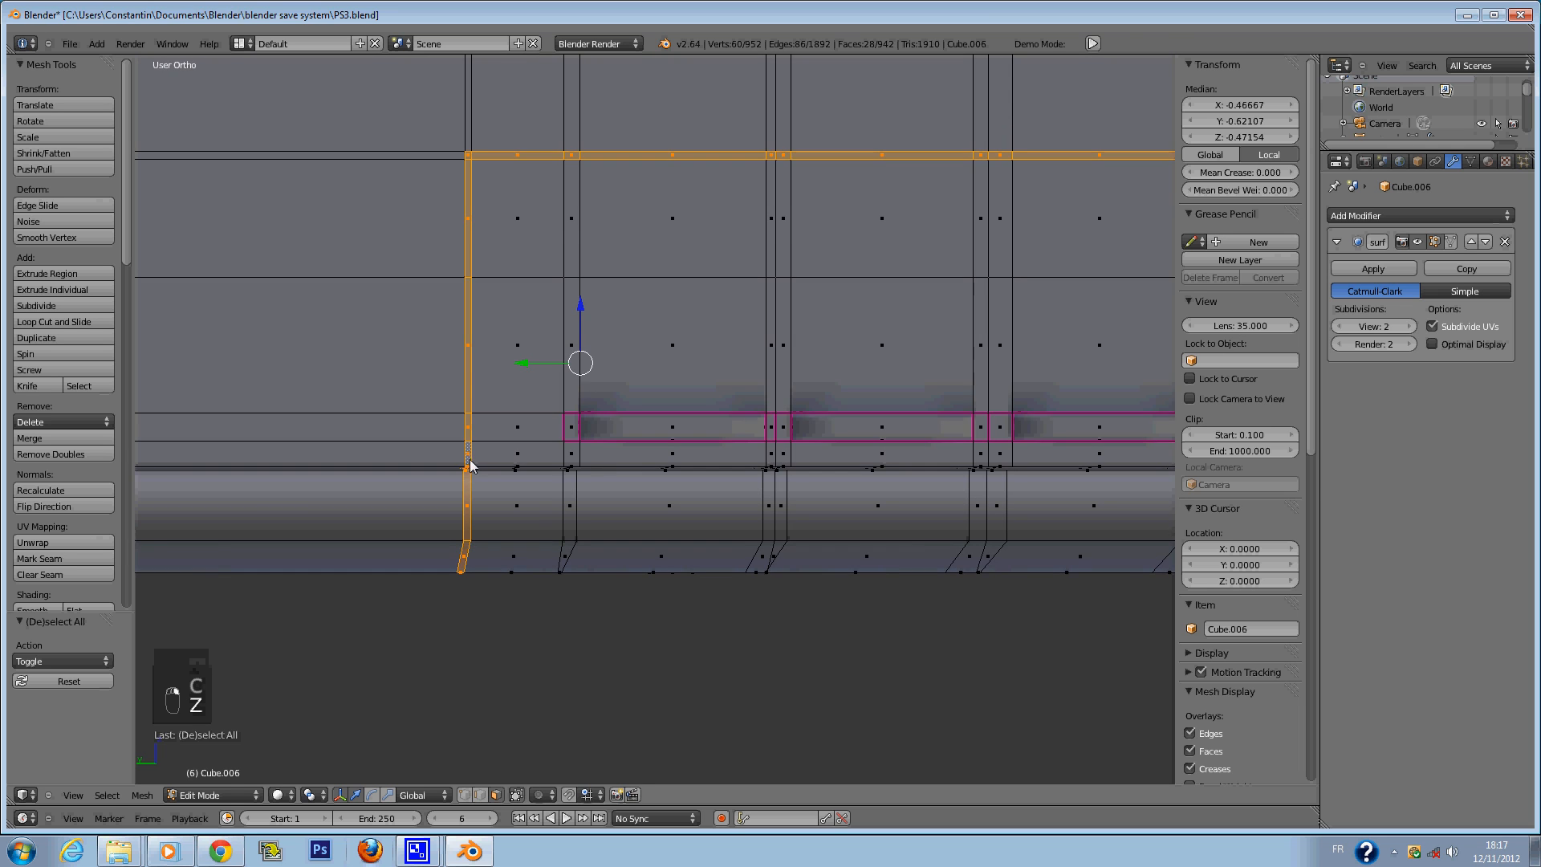
{"action": "key", "text": "z"}
{"action": "scroll", "coordinate": [535, 468], "scroll_direction": "down", "scroll_amount": 2}
{"action": "key", "text": "a"}
{"action": "key", "text": "ctrl+z"}
{"action": "scroll", "coordinate": [538, 475], "scroll_direction": "down", "scroll_amount": 3, "text": "ctrl"}
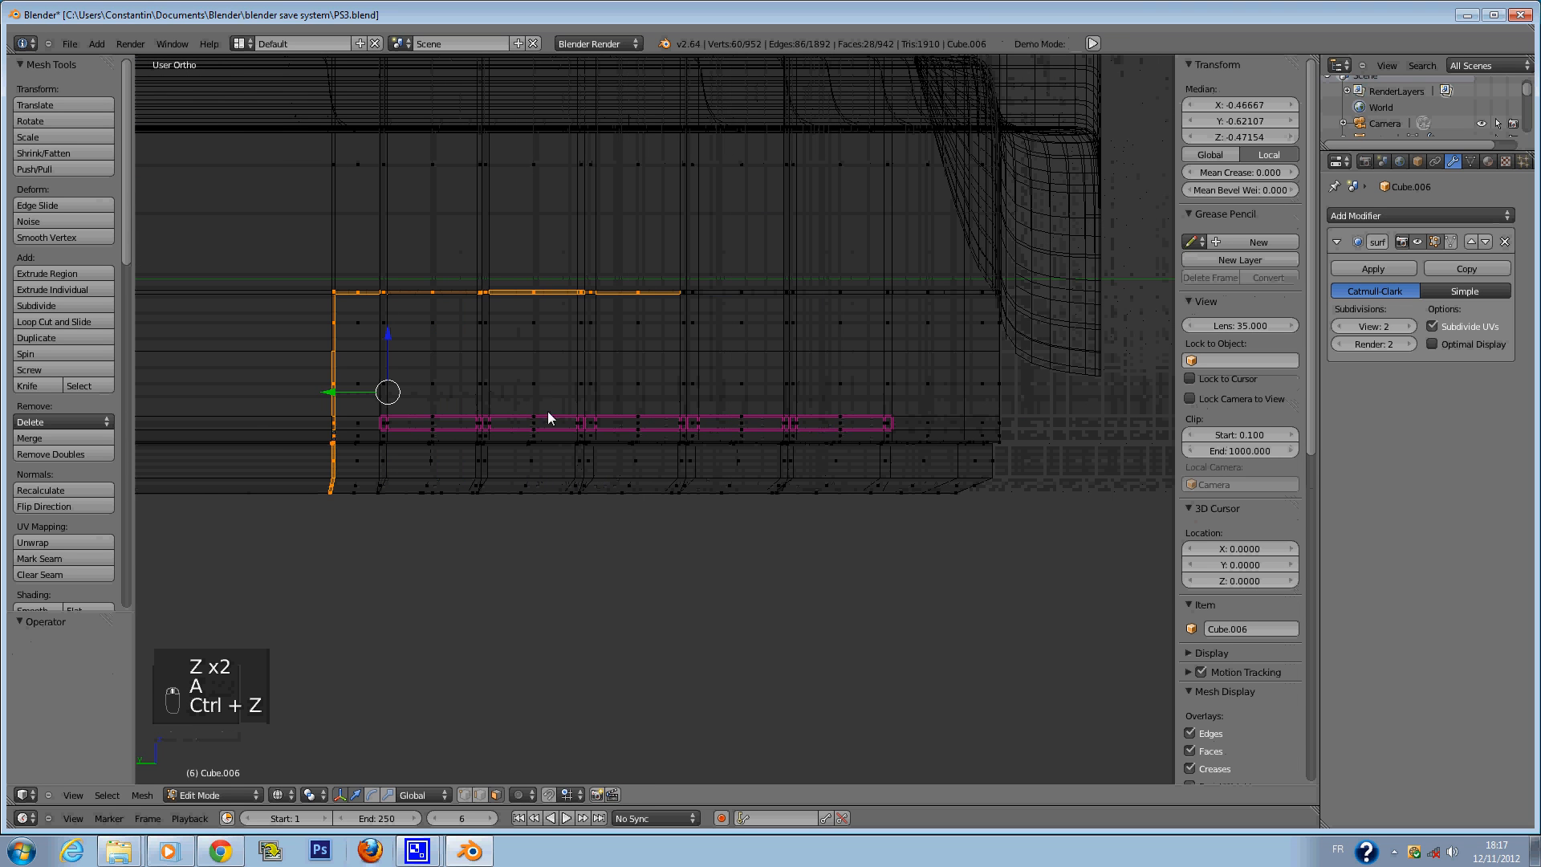
{"action": "key", "text": "c"}
{"action": "right_click", "coordinate": [335, 303]}
{"action": "key", "text": "z"}
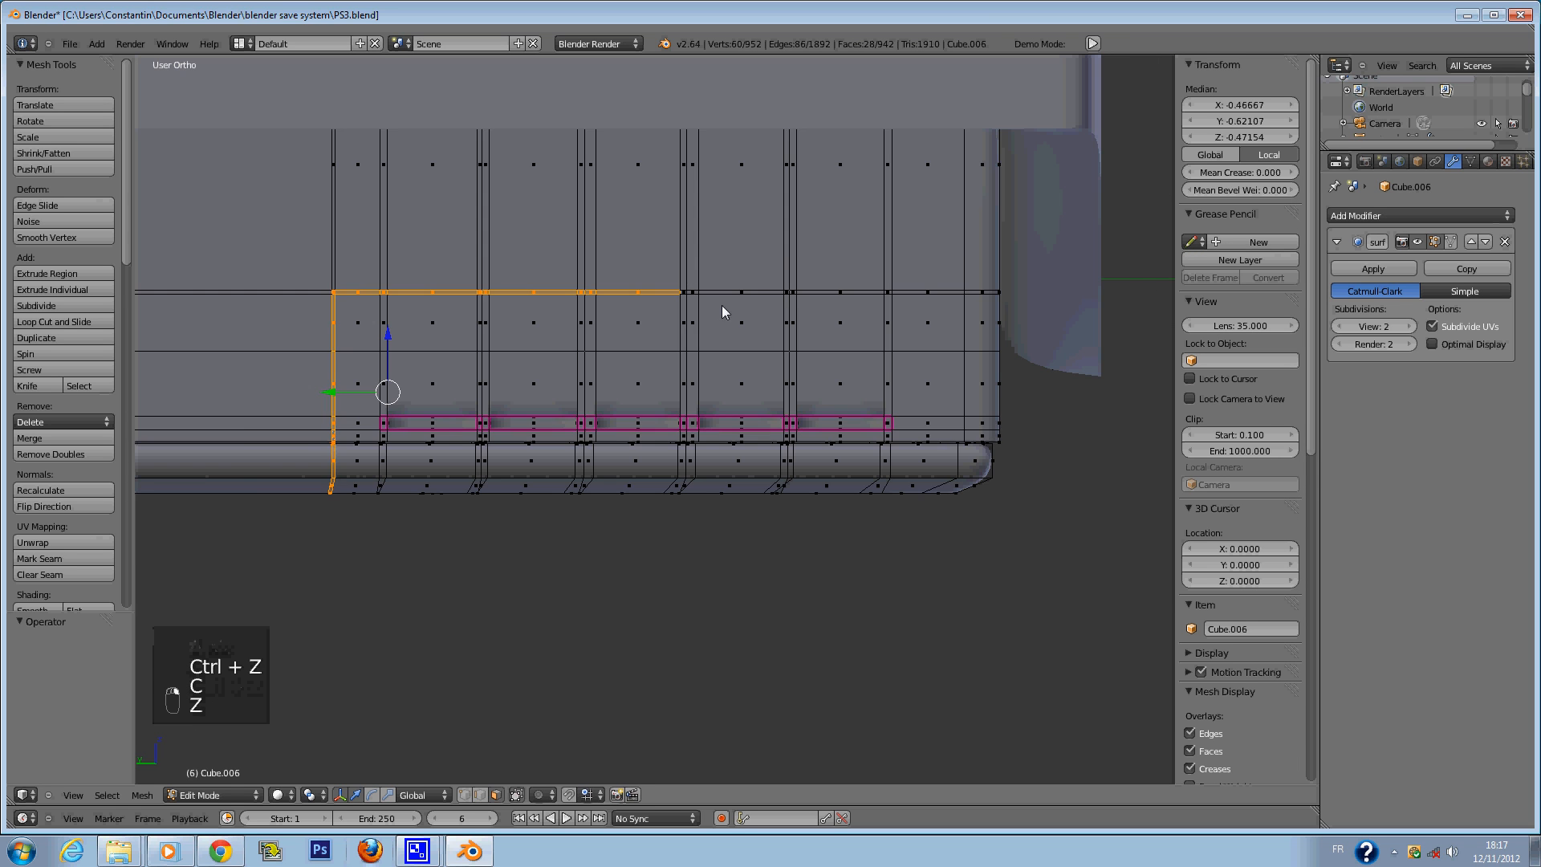
Extend the face selection along the rest of the horizontal strip to the case corner, deselecting the stray face above it.
{"action": "scroll", "coordinate": [616, 262], "scroll_direction": "up", "scroll_amount": 2}
{"action": "right_click", "coordinate": [604, 240], "text": "shift"}
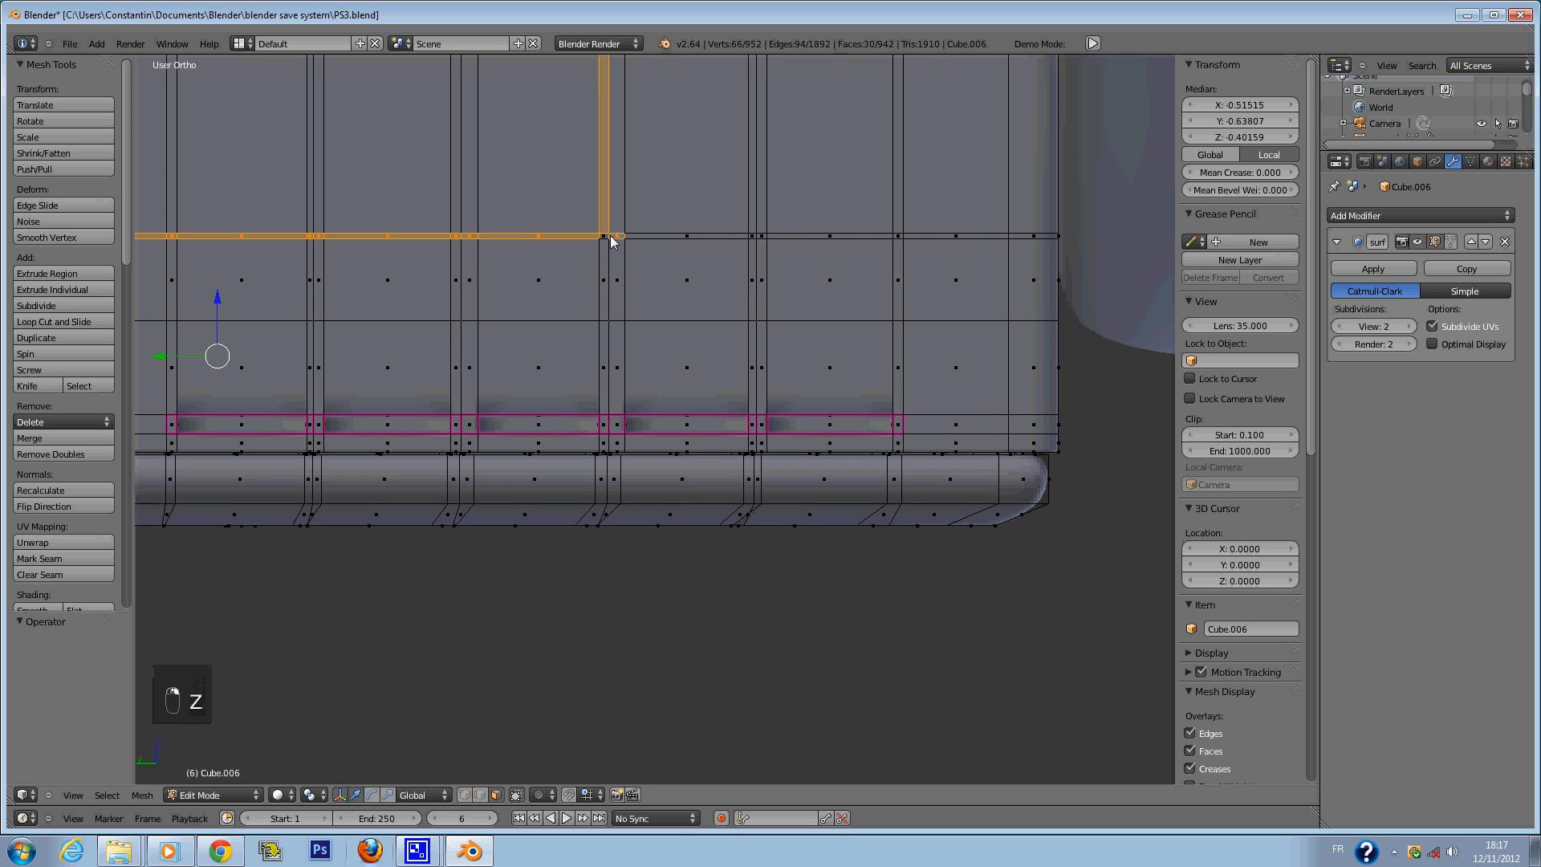
{"action": "key", "text": "c"}
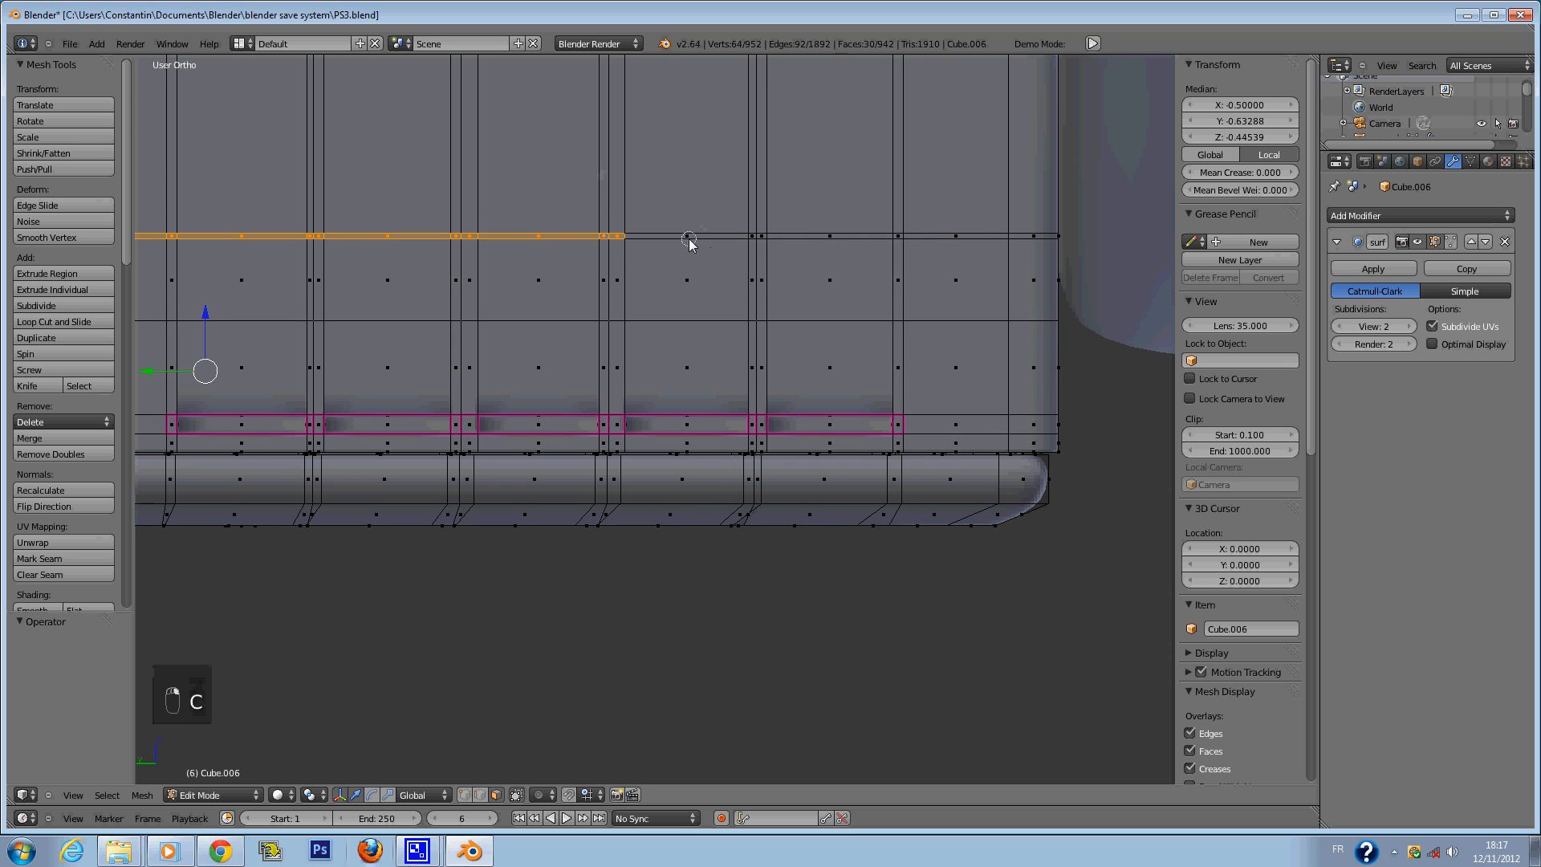
{"action": "mouse_move", "coordinate": [691, 245]}
{"action": "left_mouse_down"}
{"action": "mouse_move", "coordinate": [1034, 254]}
{"action": "mouse_move", "coordinate": [1023, 257]}
{"action": "left_mouse_up"}
{"action": "mouse_move", "coordinate": [1022, 258]}
{"action": "middle_mouse_down"}
{"action": "mouse_move", "coordinate": [760, 297]}
{"action": "mouse_move", "coordinate": [671, 162]}
{"action": "mouse_move", "coordinate": [1036, 196]}
{"action": "middle_mouse_up"}
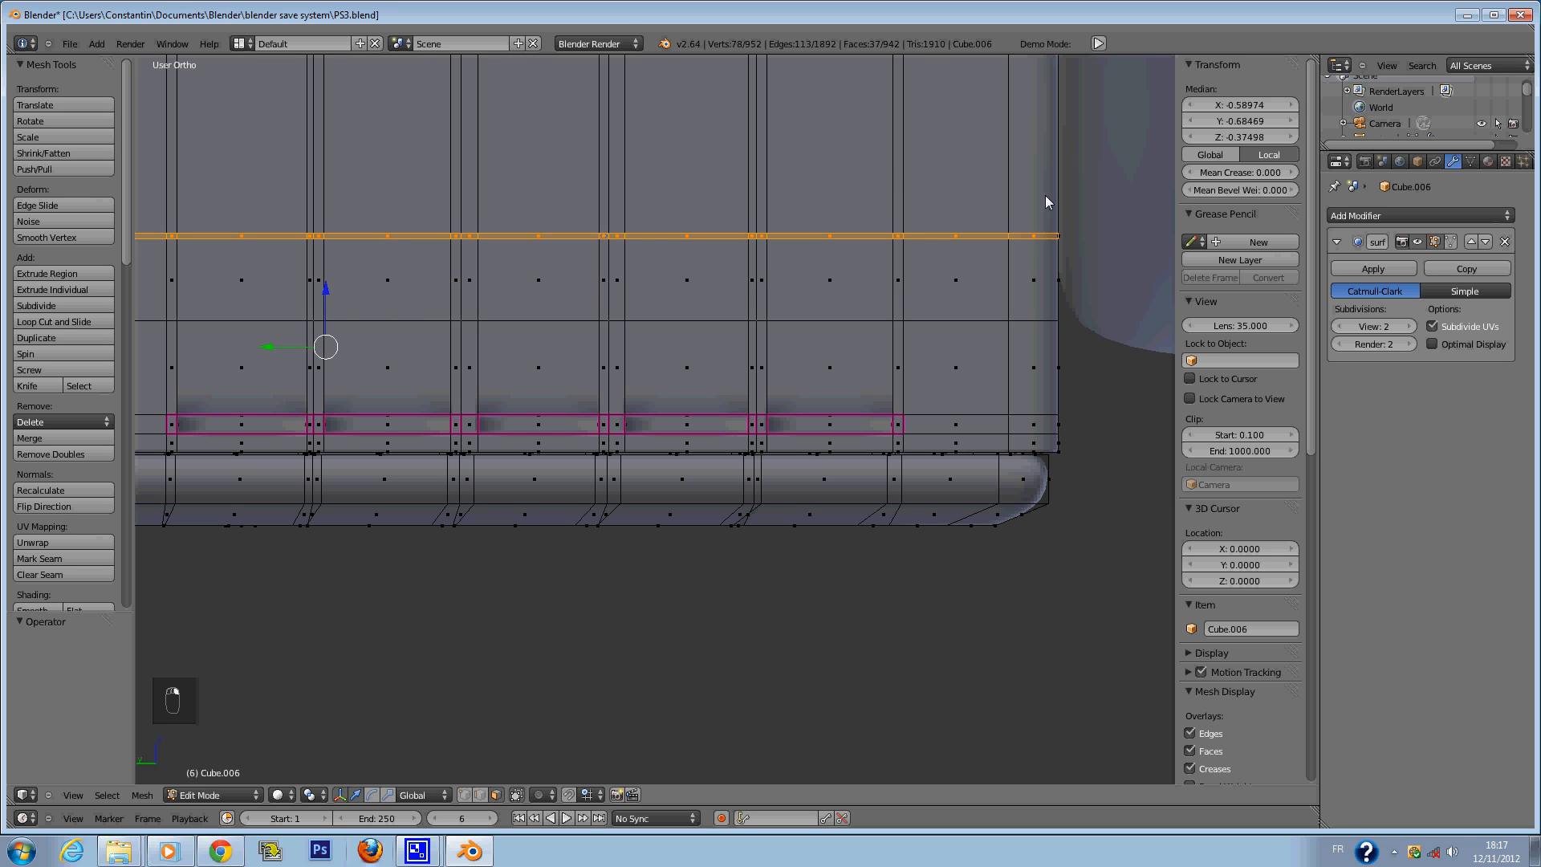
Circle-deselect the strip faces picked up on the underside and the opposite wall, keeping only the slotted side's strip.
{"action": "middle_click_drag", "start_coordinate": [982, 305], "coordinate": [673, 401]}
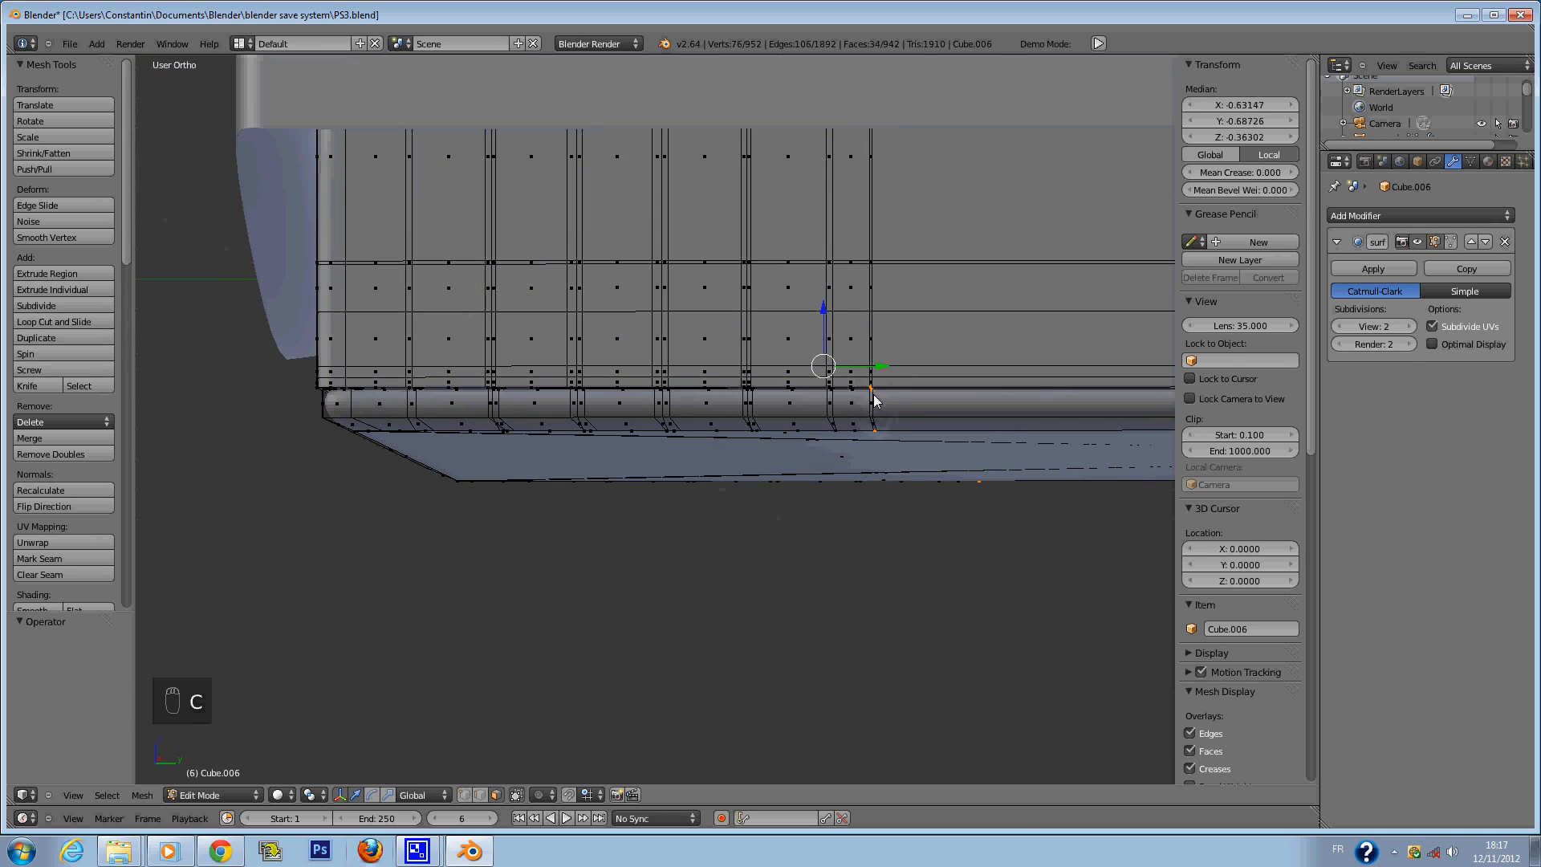
{"action": "key", "text": "z"}
{"action": "middle_click_drag", "start_coordinate": [873, 395], "coordinate": [939, 416]}
{"action": "scroll", "coordinate": [1015, 439], "scroll_direction": "down", "scroll_amount": 6}
{"action": "key", "text": "c"}
{"action": "middle_click", "coordinate": [1014, 549]}
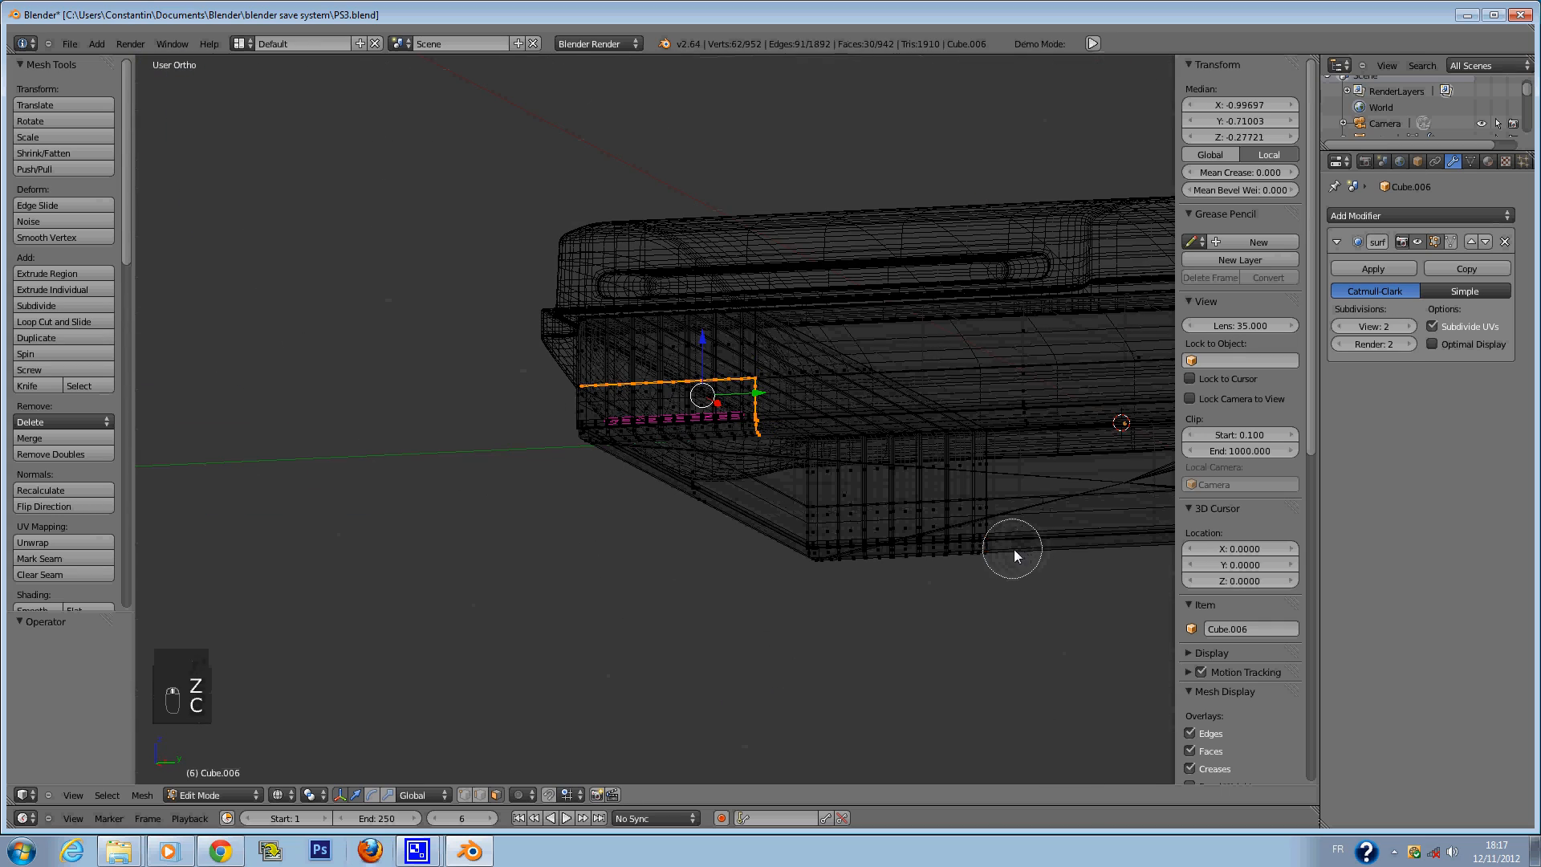
{"action": "right_click", "coordinate": [1014, 550]}
Extrude the selected L-shaped strip slightly inward to form a shallow groove around the slots.
{"action": "key", "text": "z"}
{"action": "middle_click_drag", "start_coordinate": [1013, 550], "coordinate": [780, 515]}
{"action": "scroll", "coordinate": [706, 386], "scroll_direction": "up", "scroll_amount": 8}
{"action": "mouse_move", "coordinate": [707, 387]}
{"action": "middle_mouse_down"}
{"action": "mouse_move", "coordinate": [667, 452]}
{"action": "mouse_move", "coordinate": [668, 436]}
{"action": "middle_mouse_up"}
{"action": "key", "text": "e"}
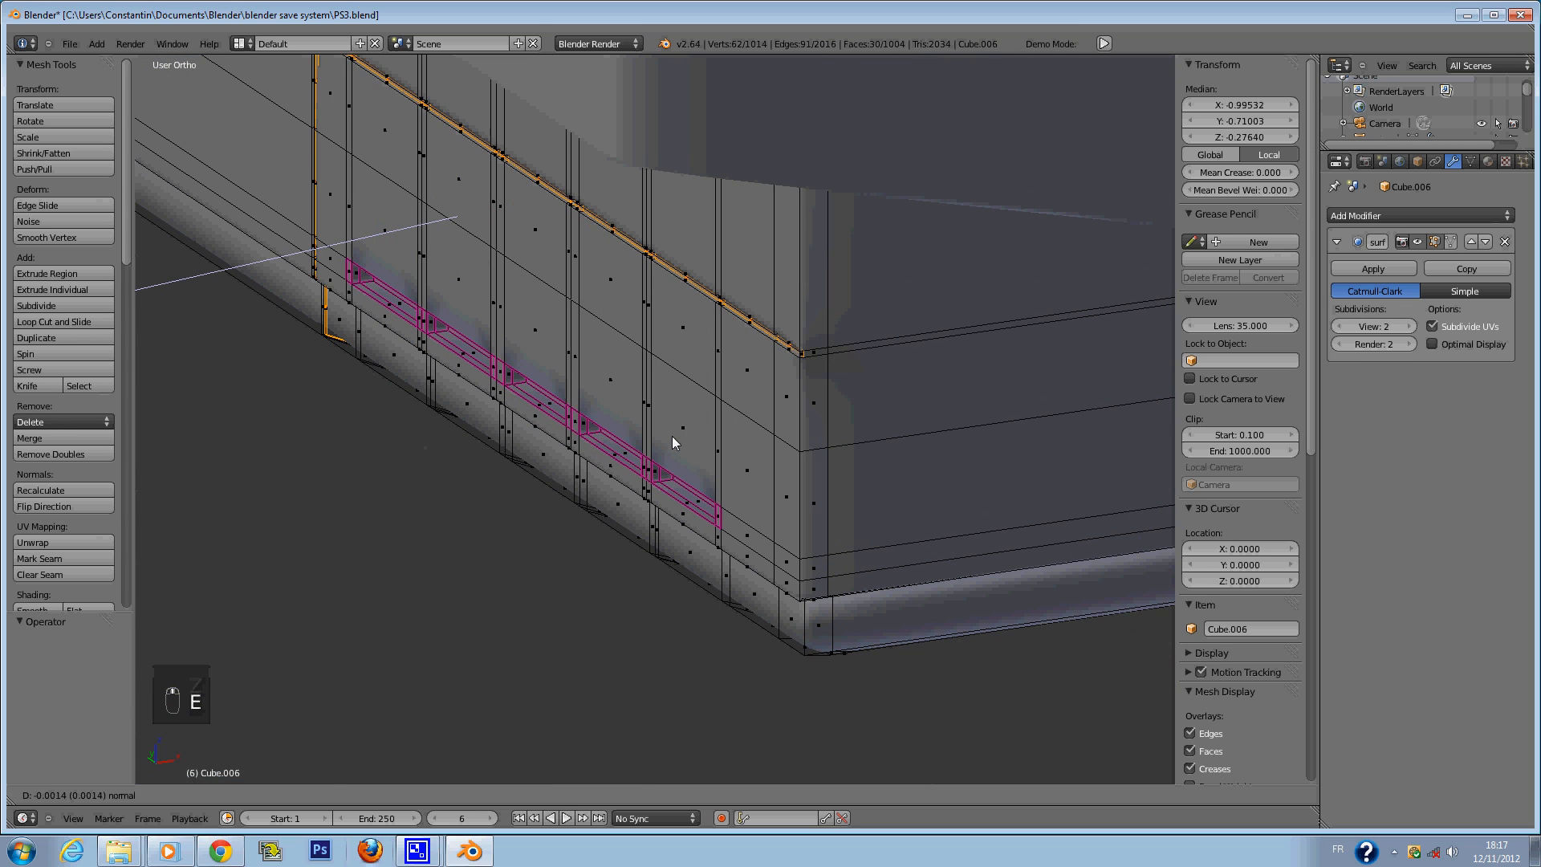
{"action": "left_click", "coordinate": [672, 437]}
Return to Object Mode, save over PS3.blend and inspect the groove around the slots.
{"action": "key", "text": "Tab"}
{"action": "key", "text": "ctrl+s"}
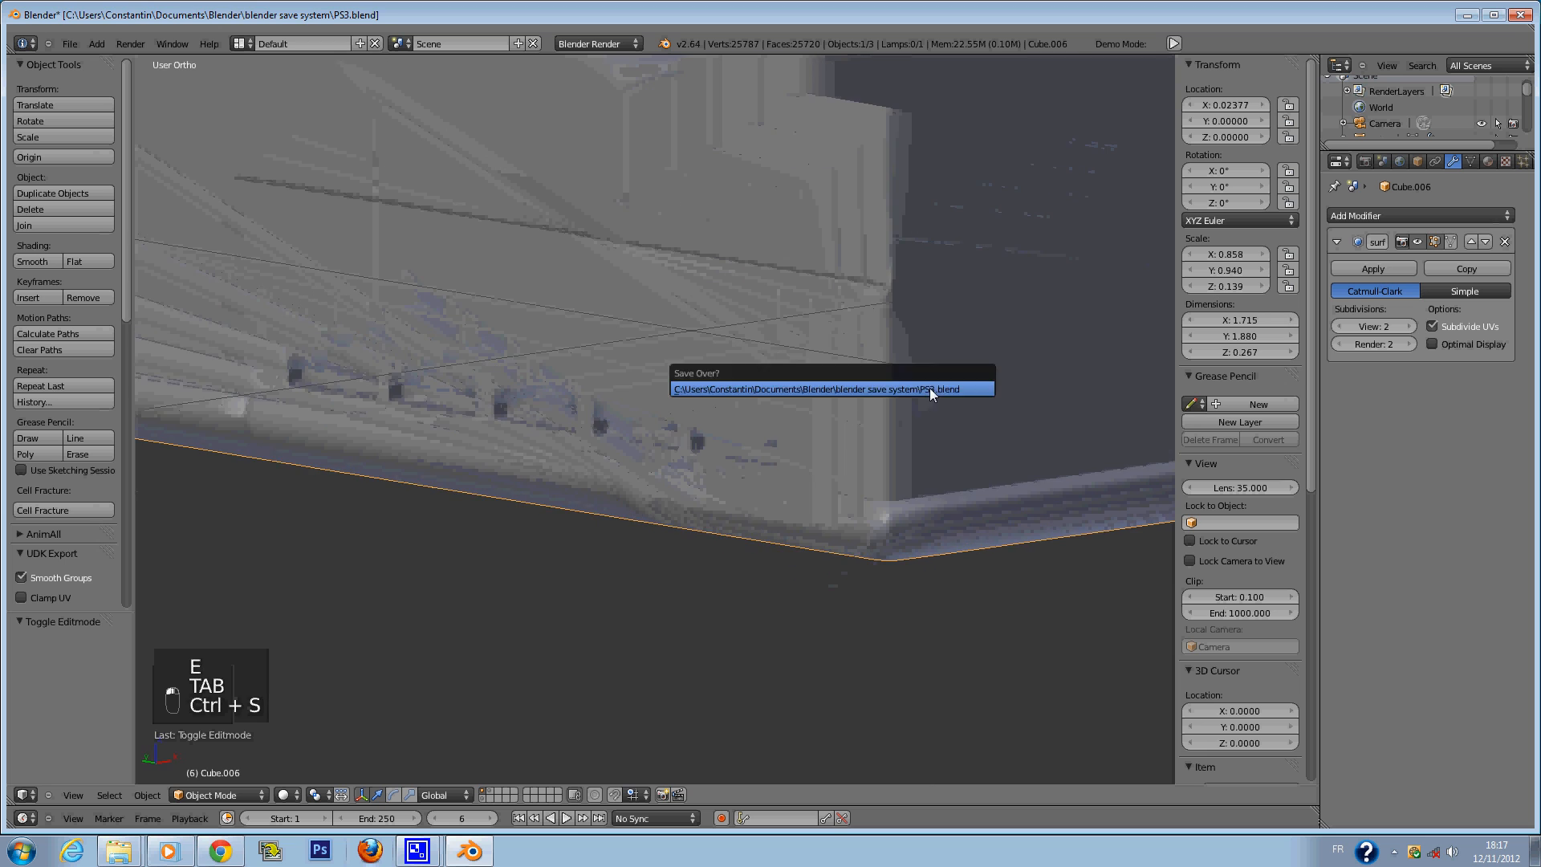
{"action": "left_click", "coordinate": [930, 389]}
{"action": "middle_click_drag", "start_coordinate": [929, 389], "coordinate": [981, 352]}
{"action": "scroll", "coordinate": [981, 351], "scroll_direction": "down", "scroll_amount": 5}
{"action": "scroll", "coordinate": [738, 310], "scroll_direction": "up", "scroll_amount": 5}
{"action": "middle_click_drag", "start_coordinate": [738, 310], "coordinate": [682, 373]}
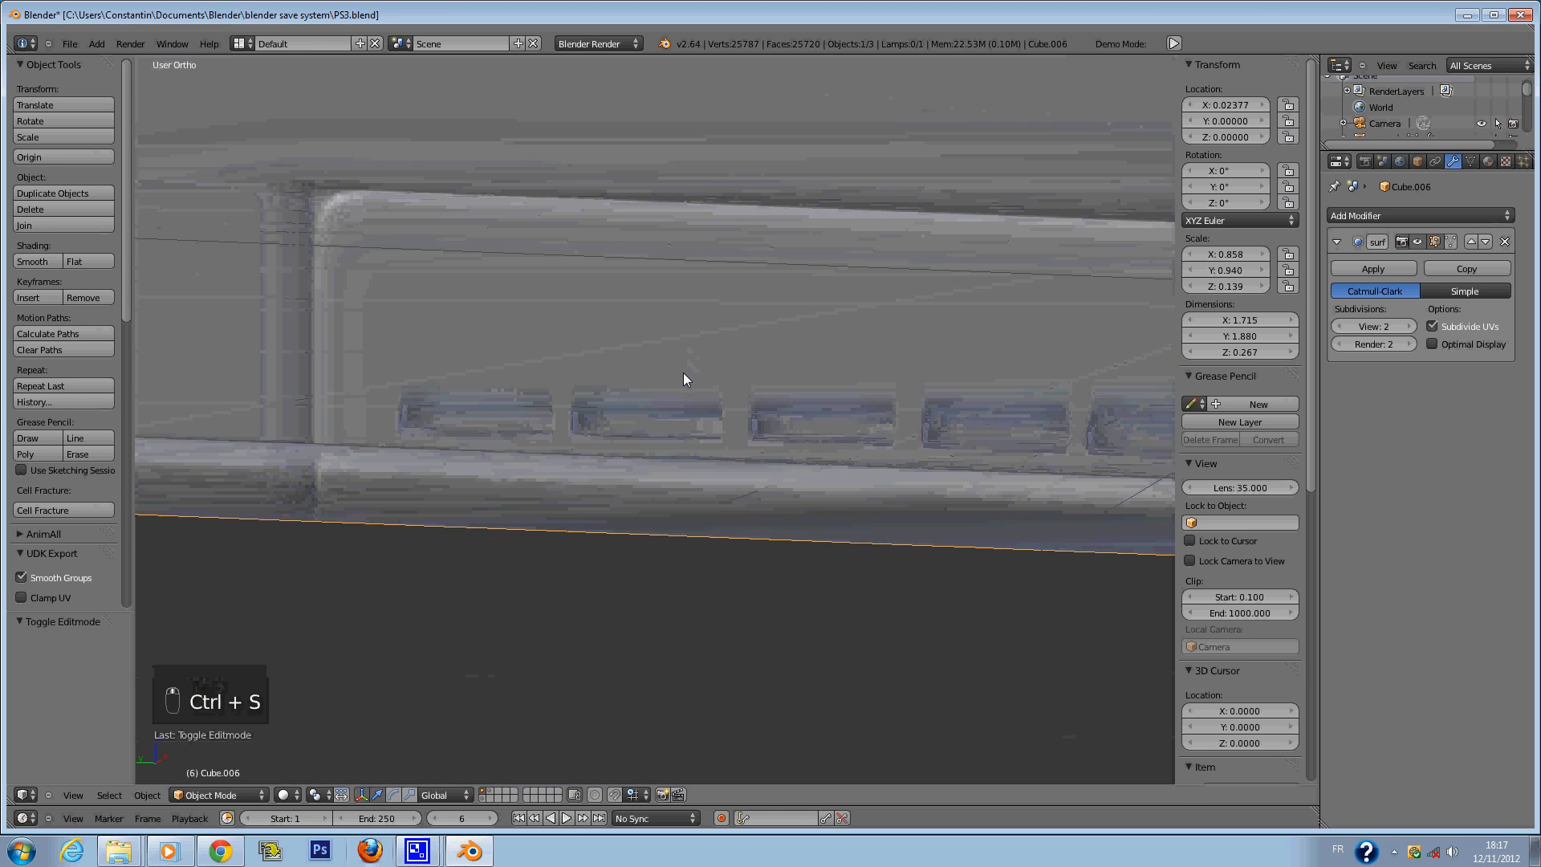
Set the mean crease of the groove's selected faces to 1.000 in Edit Mode and return to Object Mode.
{"action": "key", "text": "Tab"}
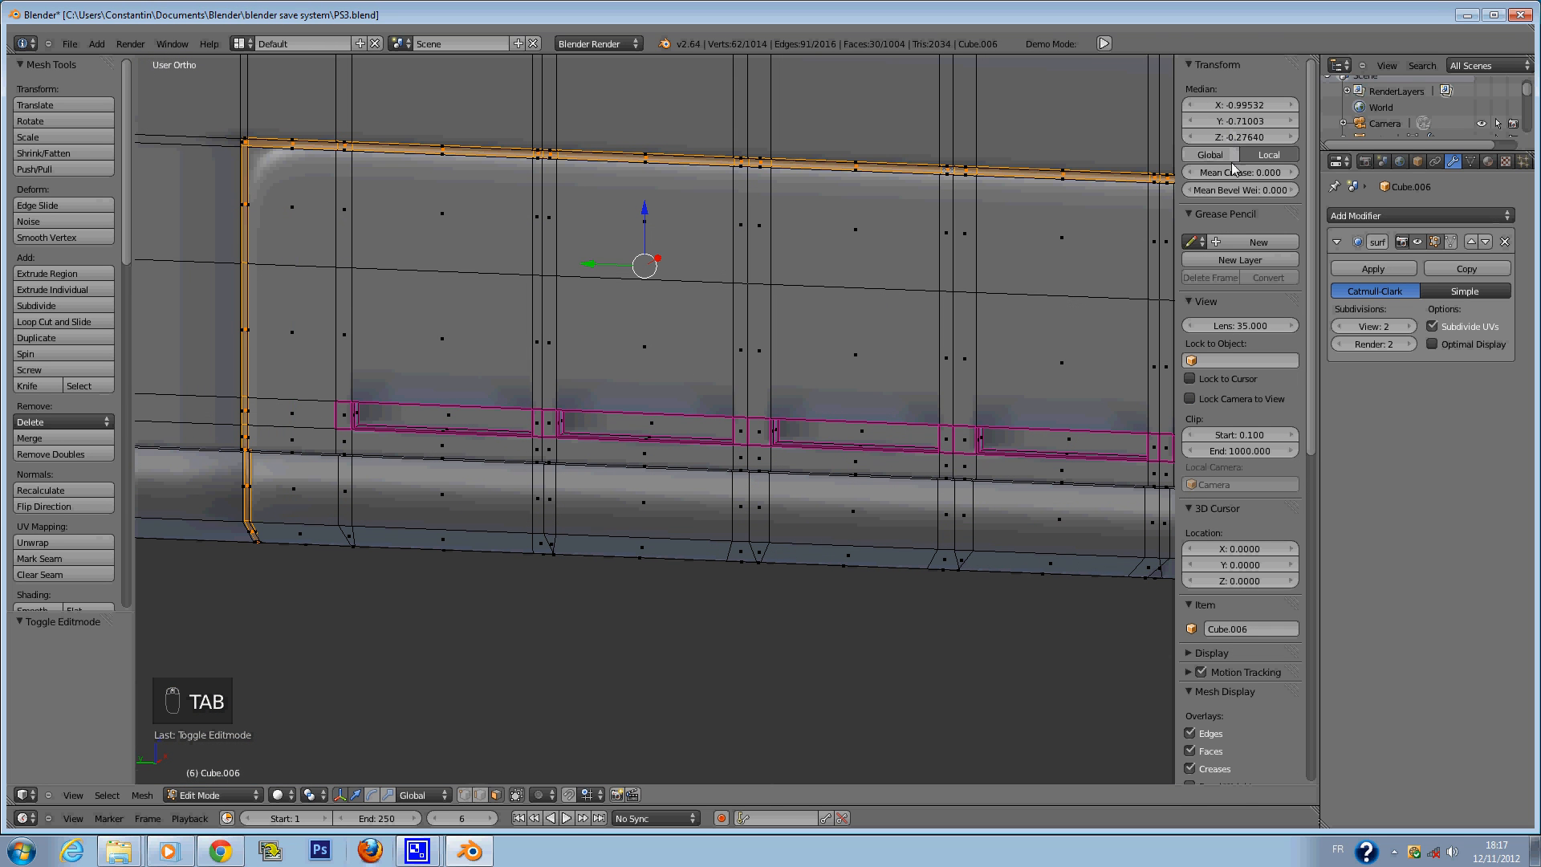
{"action": "left_click_drag", "start_coordinate": [1236, 175], "coordinate": [1285, 175]}
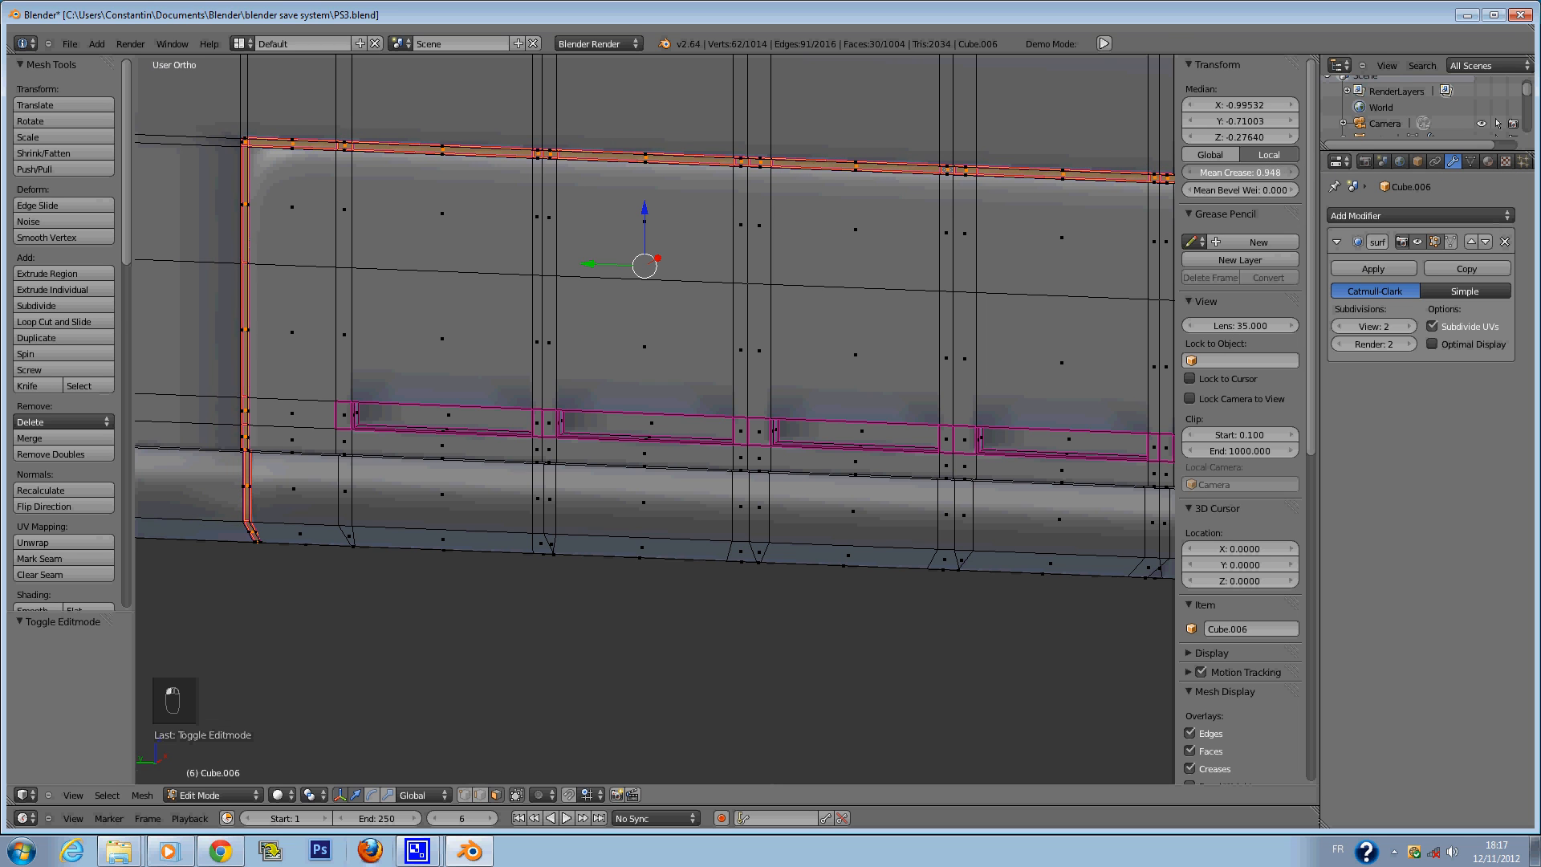
{"action": "key", "text": "Tab"}
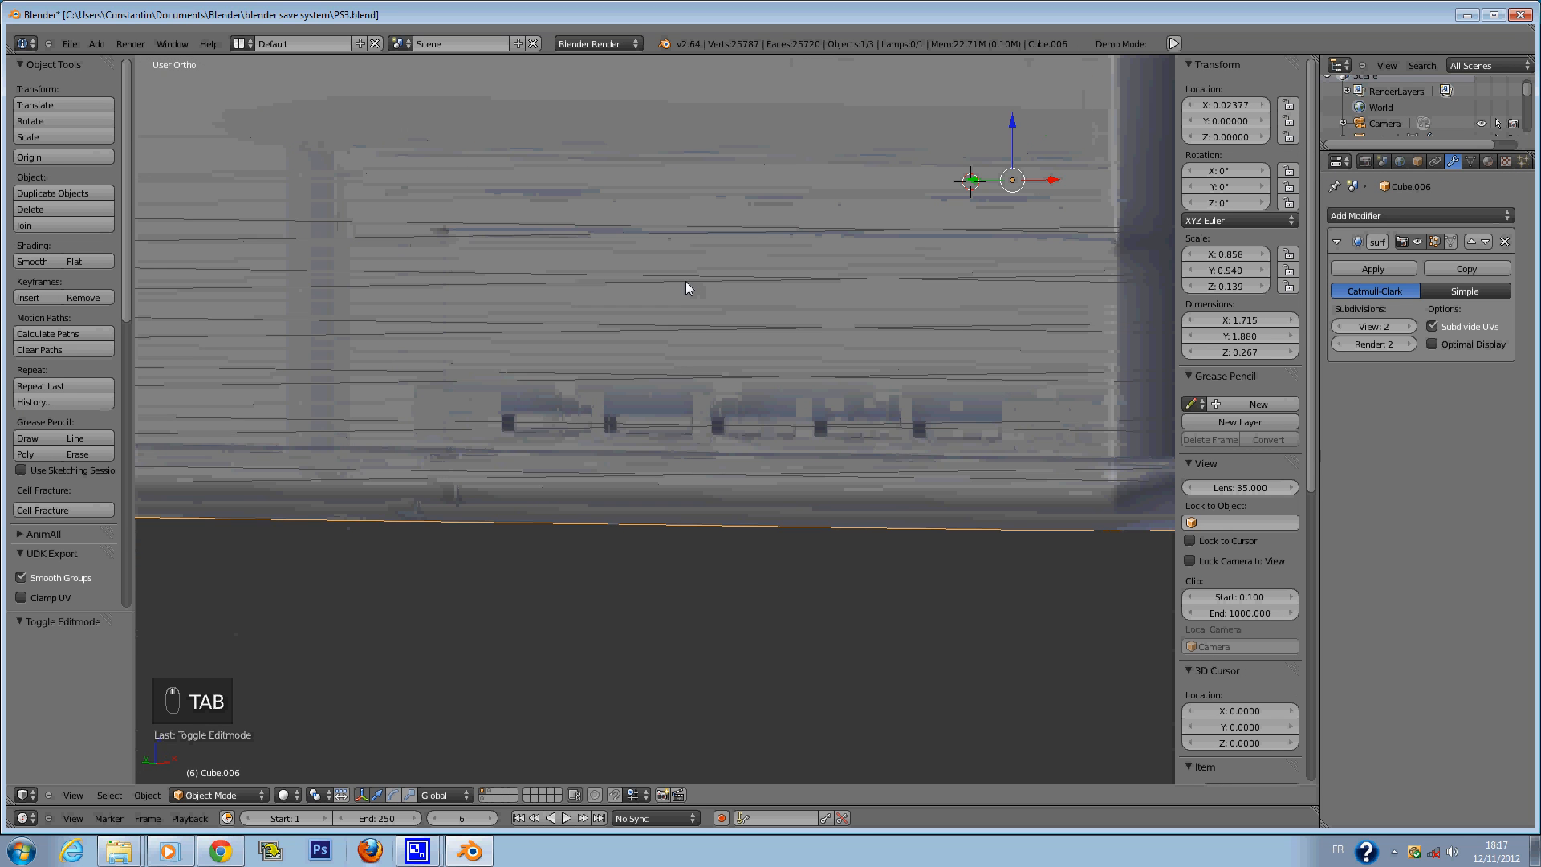
Deselect the lower body and save the file while checking the sharpened groove.
{"action": "key", "text": "ctrl+s"}
{"action": "key", "text": "a"}
{"action": "middle_click_drag", "start_coordinate": [685, 280], "coordinate": [628, 337]}
{"action": "key", "text": "ctrl+s"}
{"action": "scroll", "coordinate": [835, 308], "scroll_direction": "down", "scroll_amount": 4}
{"action": "key", "text": "ctrl+s"}
{"action": "scroll", "coordinate": [778, 362], "scroll_direction": "down", "scroll_amount": 4}
{"action": "key", "text": "ctrl+s"}
Move the bottom vertices of the groove's vertical section by about -0.0023 along Y in the left wireframe view to straighten it.
{"action": "scroll", "coordinate": [657, 457], "scroll_direction": "up", "scroll_amount": 5}
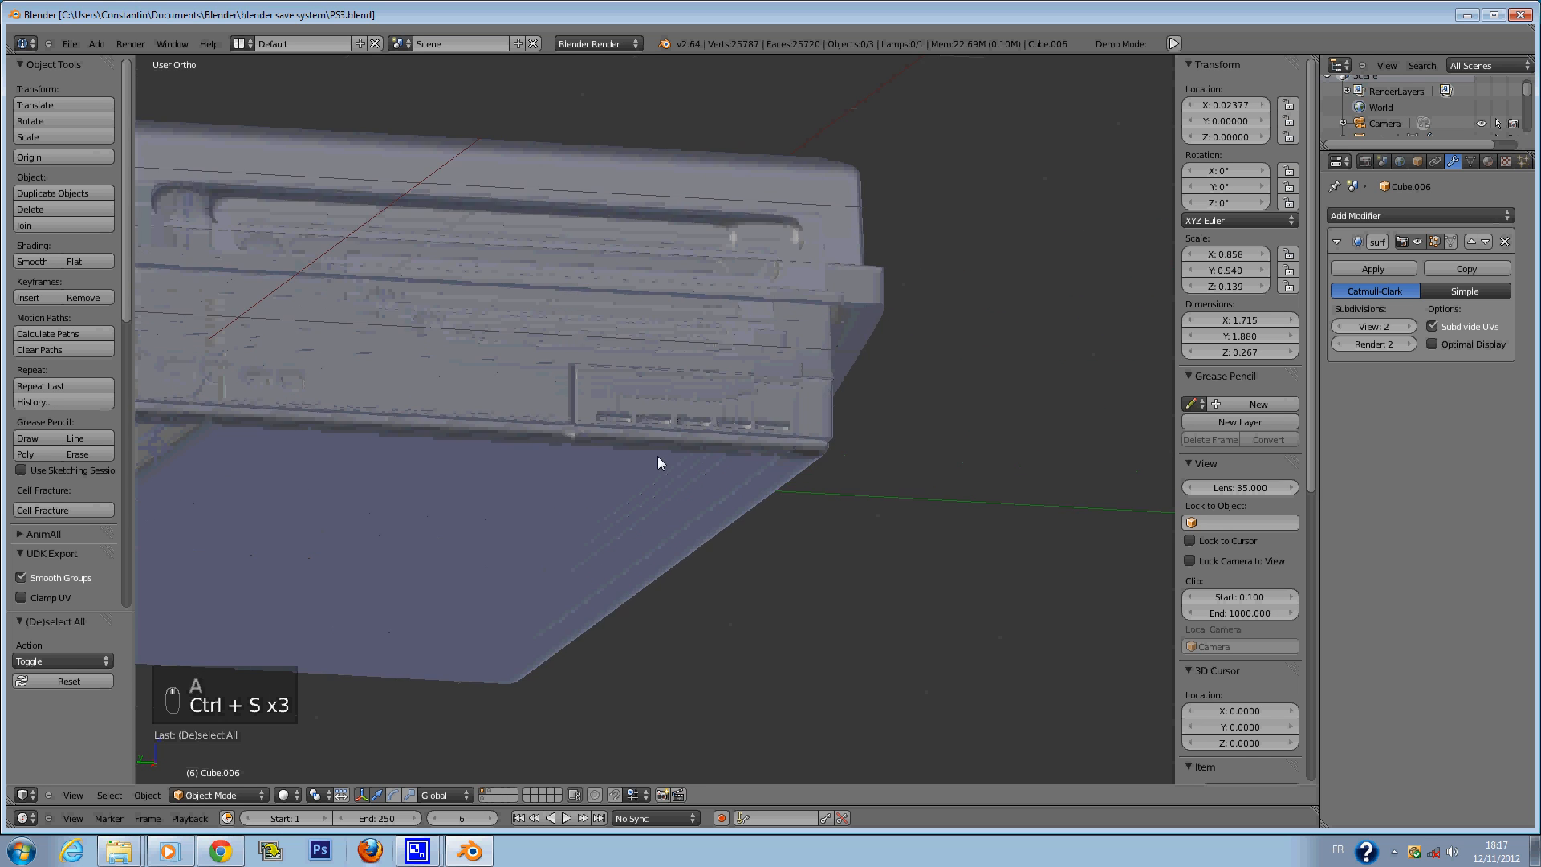
{"action": "middle_click_drag", "start_coordinate": [590, 448], "coordinate": [460, 484]}
{"action": "key", "text": "Tab"}
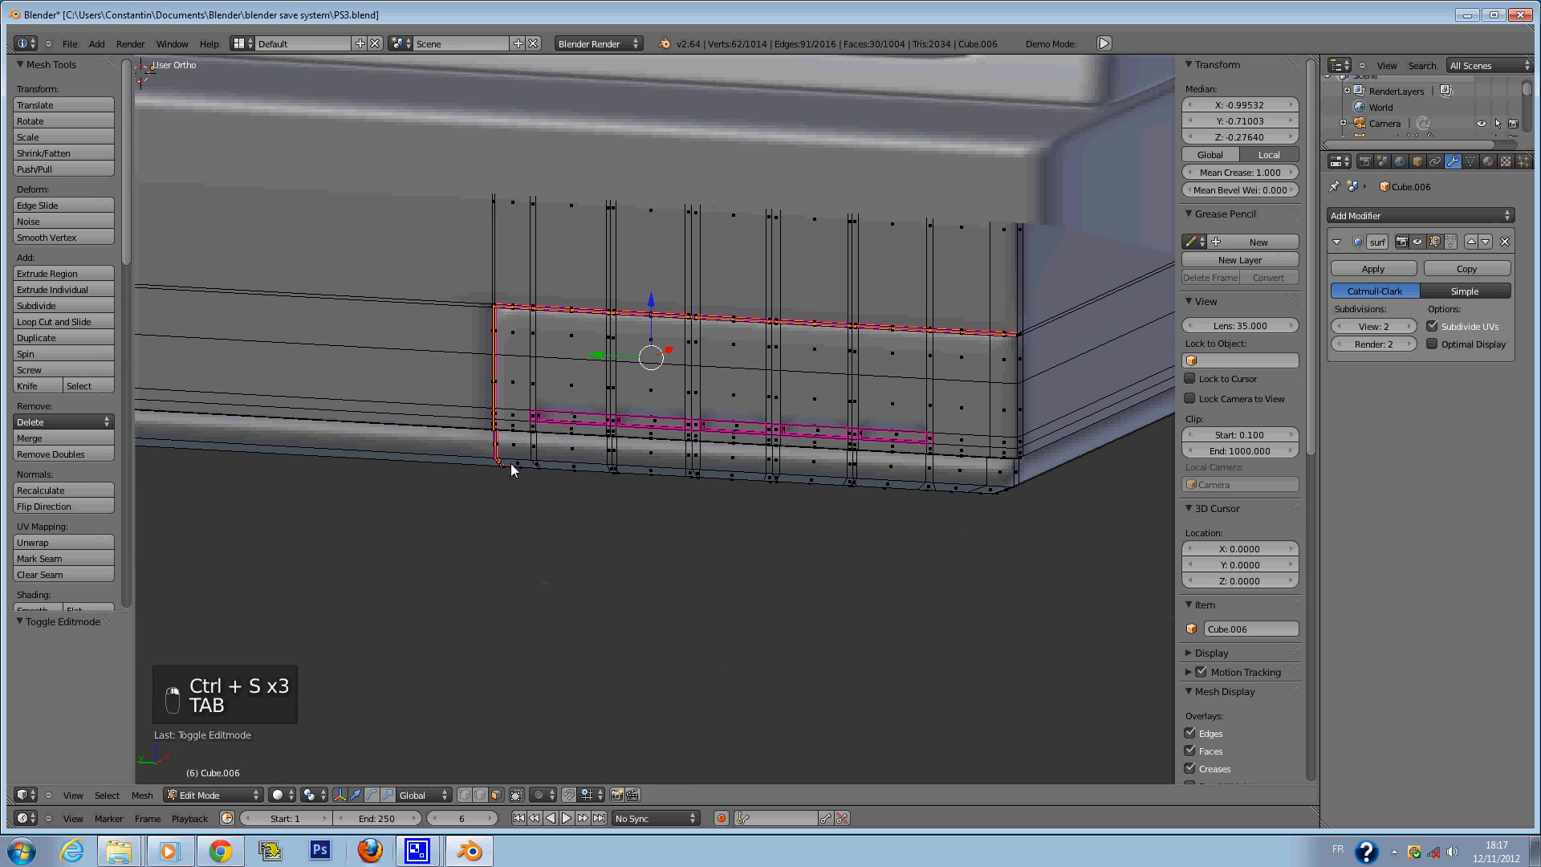
{"action": "key", "text": "KP_1"}
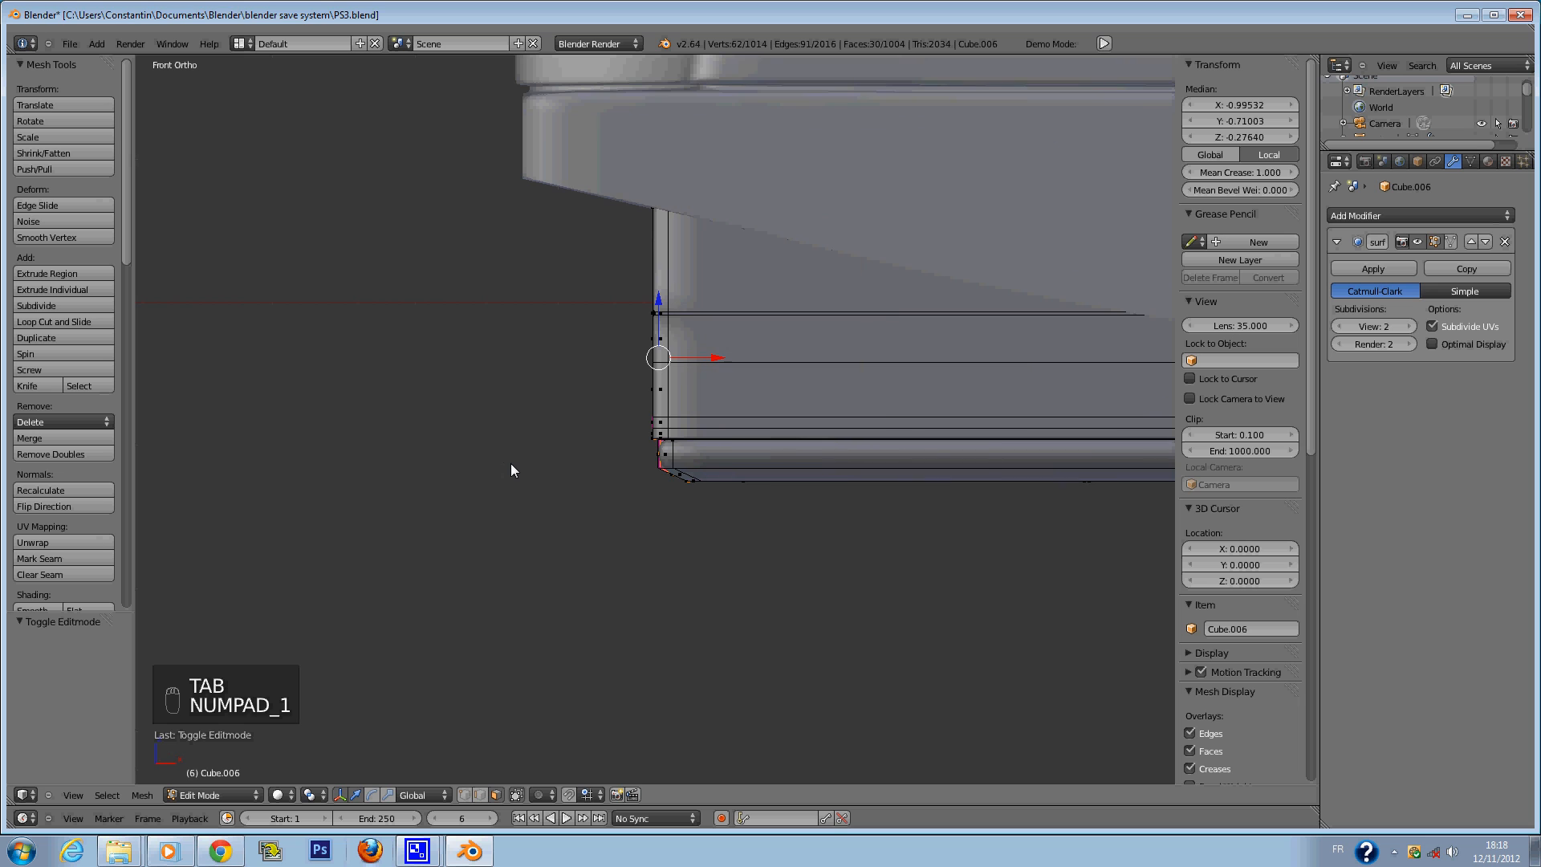
{"action": "key", "text": "ctrl+KP_3"}
{"action": "key", "text": "z"}
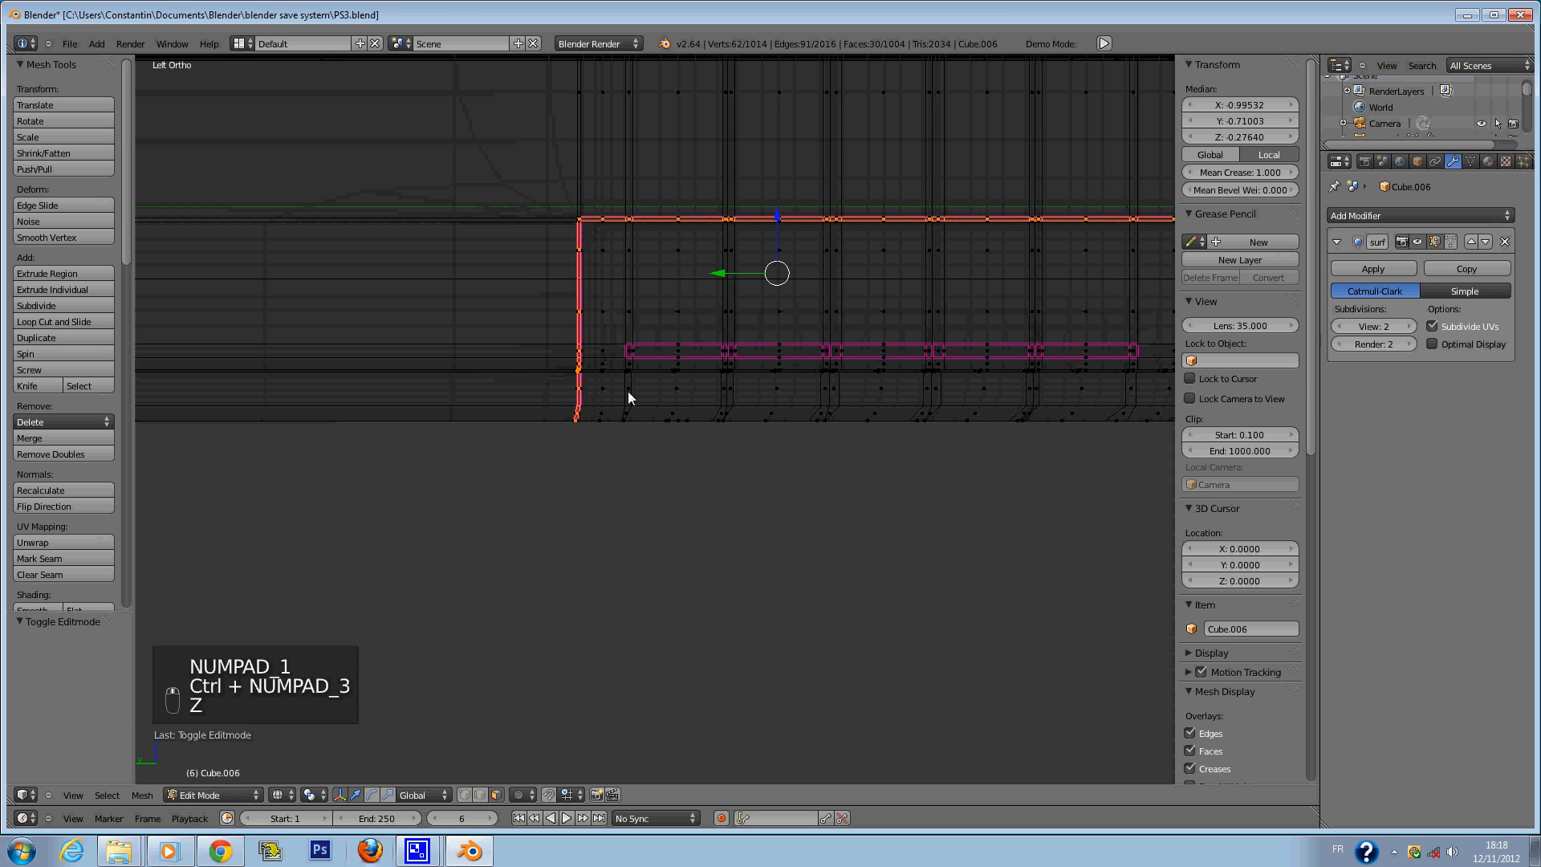
{"action": "key", "text": "a"}
{"action": "scroll", "coordinate": [691, 526], "scroll_direction": "up", "scroll_amount": 1}
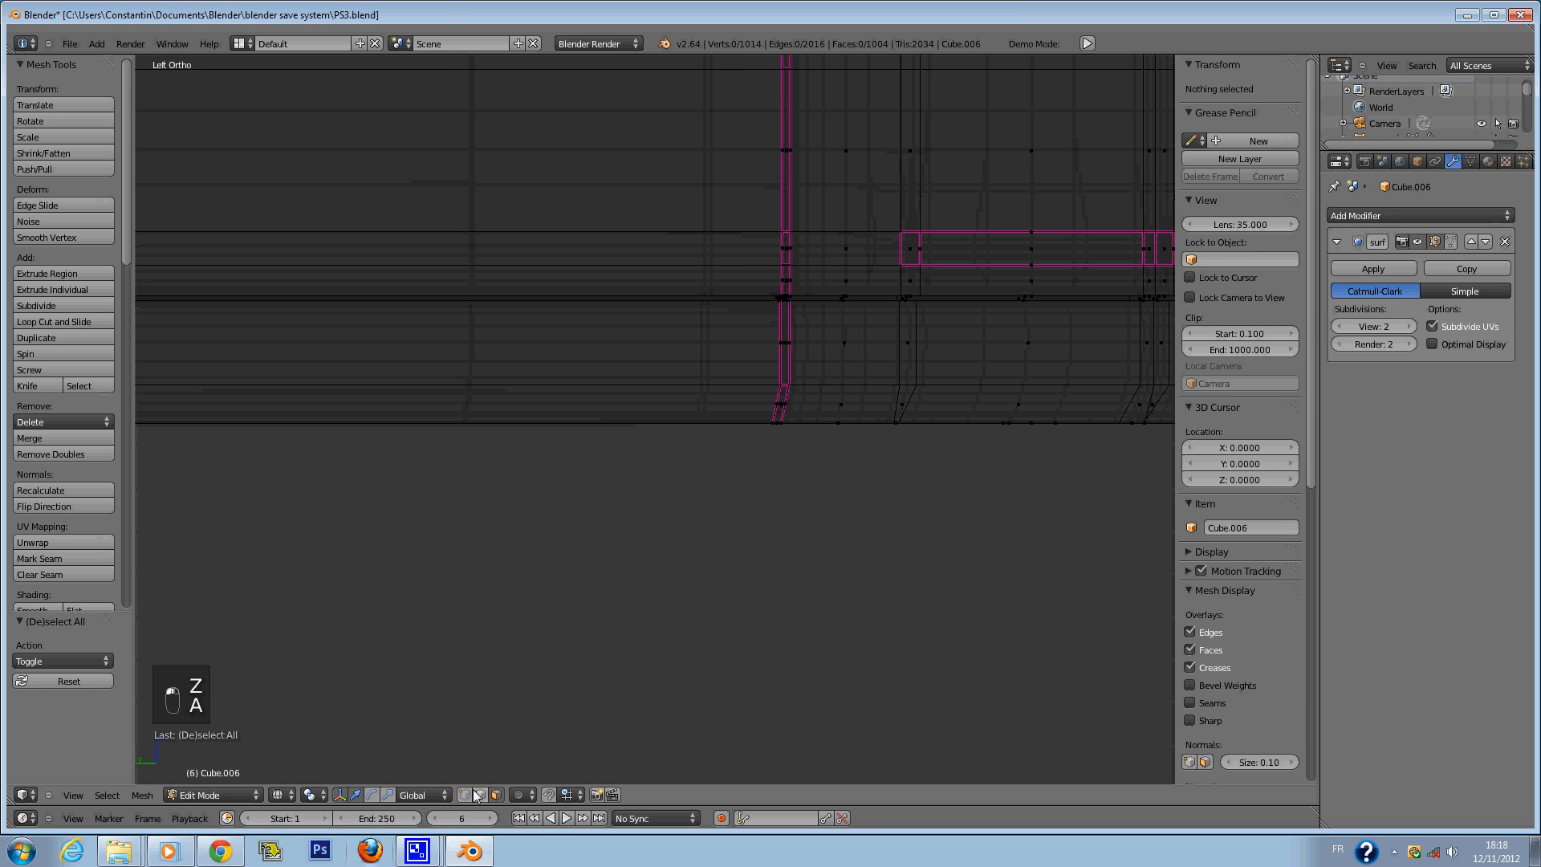
{"action": "left_click", "coordinate": [786, 443]}
{"action": "right_click", "coordinate": [786, 442]}
{"action": "left_click_drag", "start_coordinate": [745, 425], "coordinate": [758, 430]}
Try to shift the lower part of the groove's vertical section farther along Y.
{"action": "key", "text": "c"}
{"action": "mouse_move", "coordinate": [788, 344]}
{"action": "left_mouse_down"}
{"action": "mouse_move", "coordinate": [798, 310]}
{"action": "mouse_move", "coordinate": [766, 348]}
{"action": "left_mouse_up"}
{"action": "right_click", "coordinate": [787, 422]}
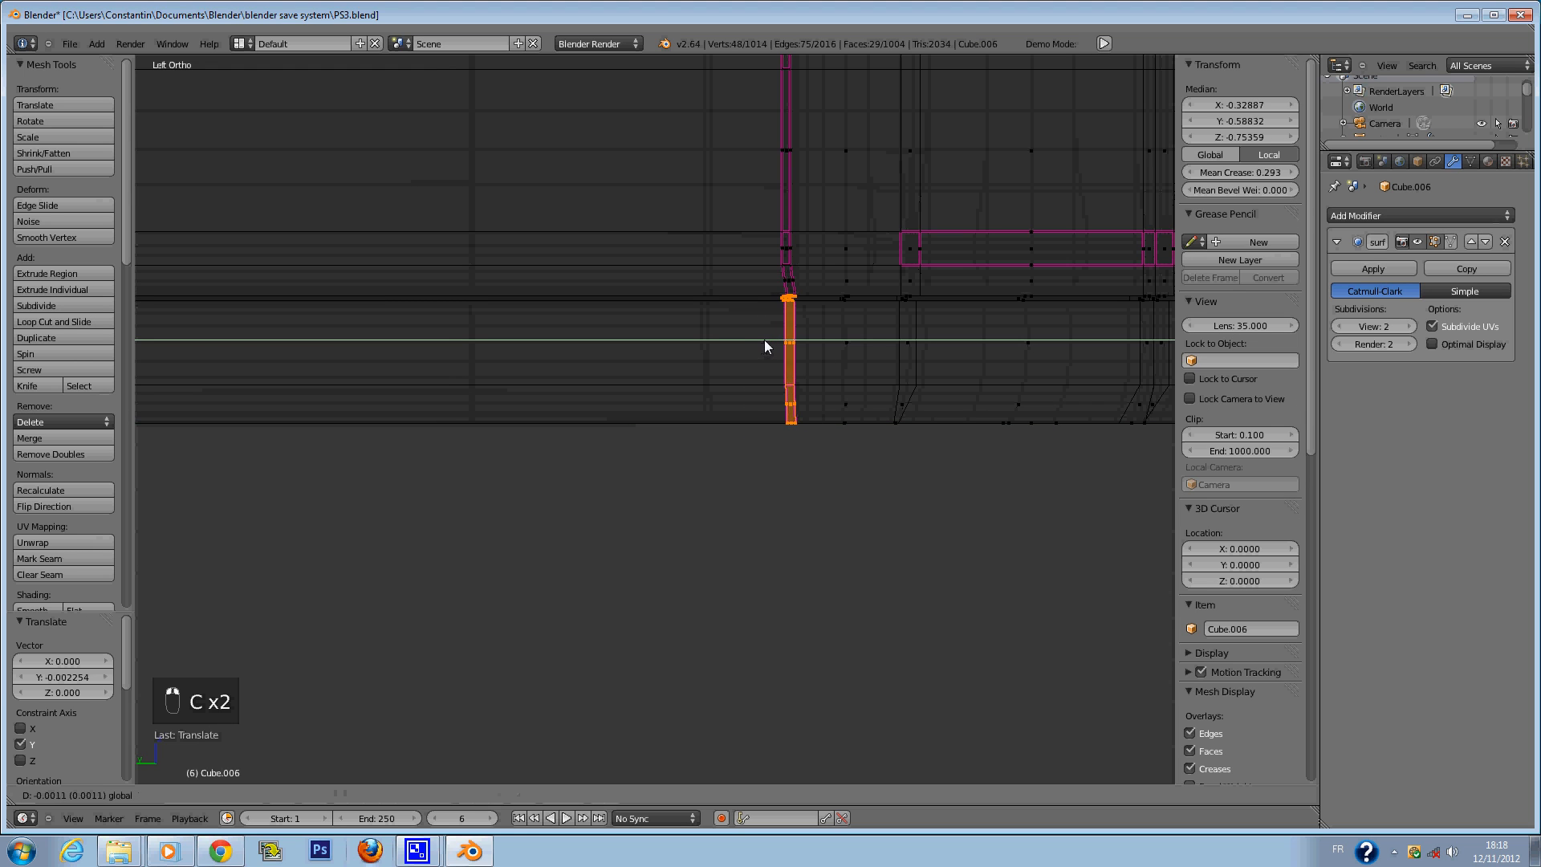
{"action": "key", "text": "ctrl+z"}
Clear the mesh selection, restore solid shading, return to Object Mode and save over PS3.blend.
{"action": "key", "text": "a"}
{"action": "key", "text": "z"}
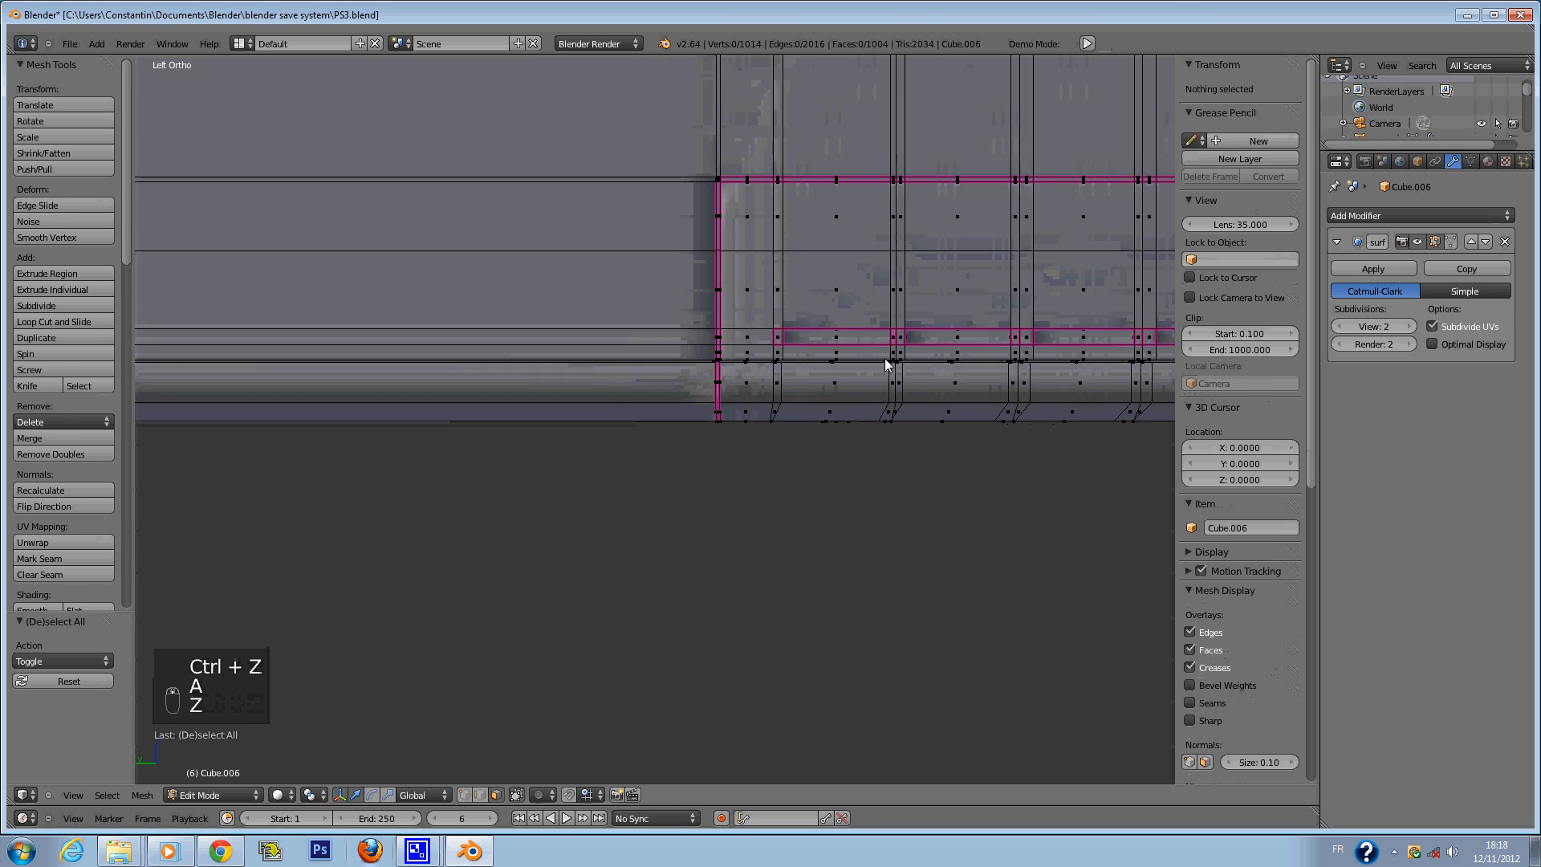
{"action": "key", "text": "Tab"}
{"action": "key", "text": "ctrl+s"}
{"action": "scroll", "coordinate": [883, 375], "scroll_direction": "down", "scroll_amount": 6}
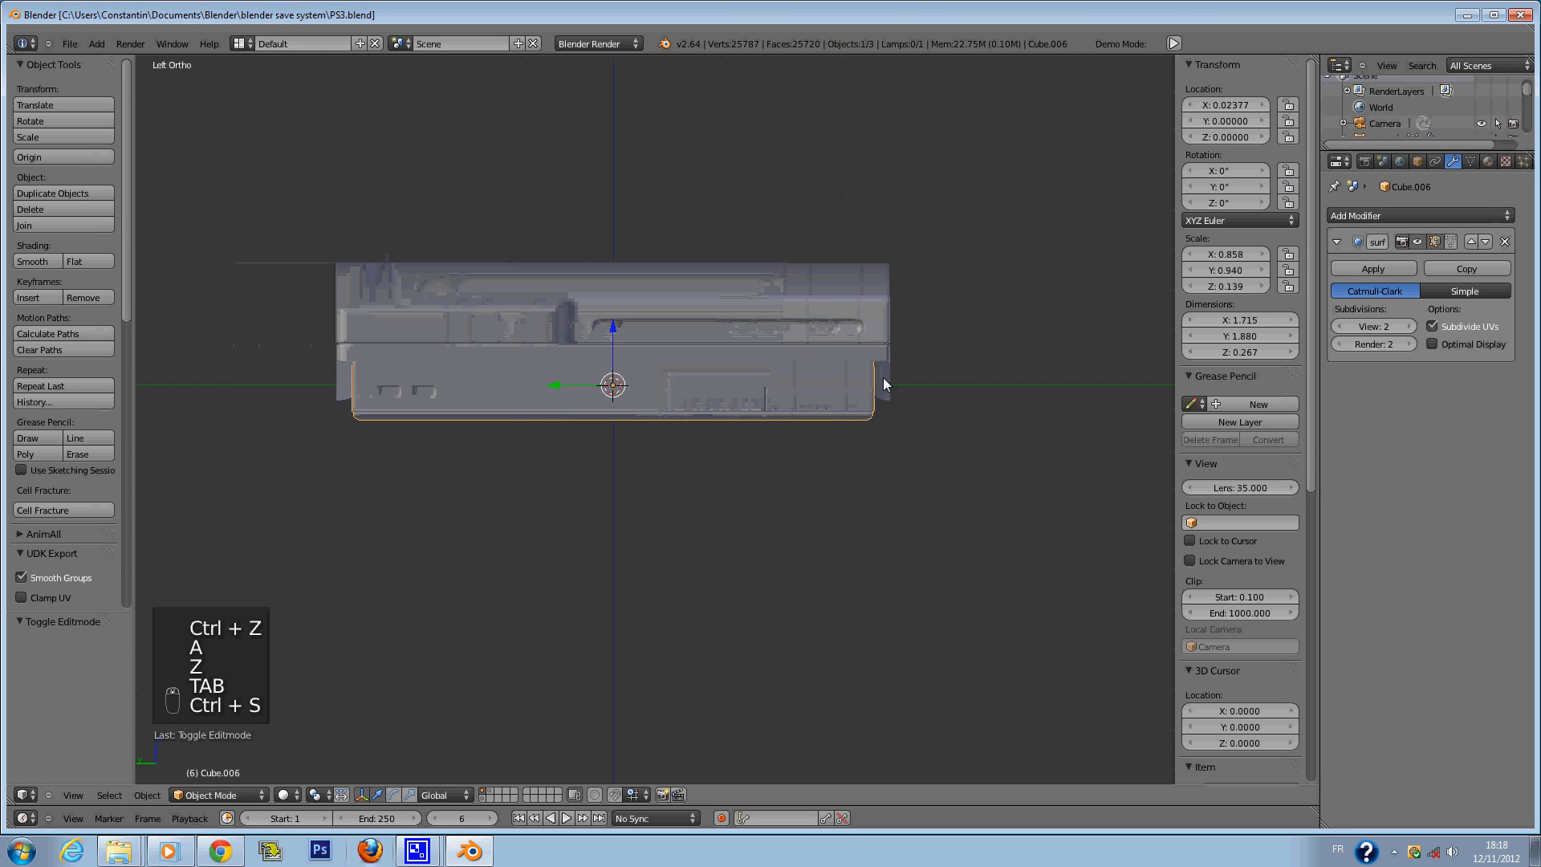
{"action": "key", "text": "ctrl+s"}
{"action": "scroll", "coordinate": [882, 385], "scroll_direction": "up", "scroll_amount": 3}
{"action": "key", "text": "ctrl+s"}
{"action": "left_click", "coordinate": [826, 394]}
{"action": "scroll", "coordinate": [852, 352], "scroll_direction": "up", "scroll_amount": 3}
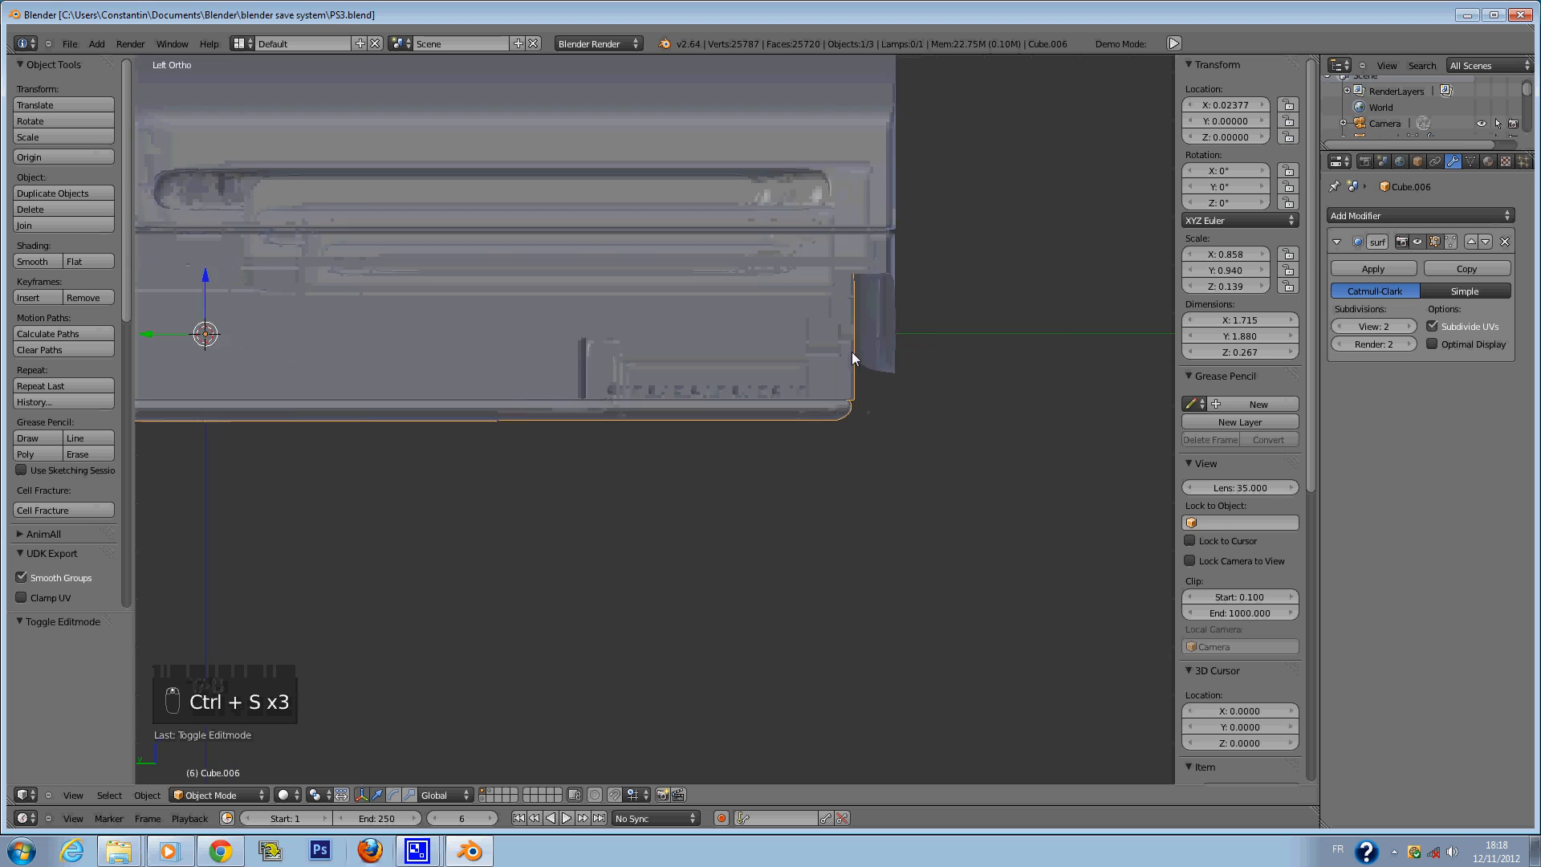
Select the inner vertex groups at both ends of the upper body's long disc slot in Edit Mode.
{"action": "right_click", "coordinate": [804, 275]}
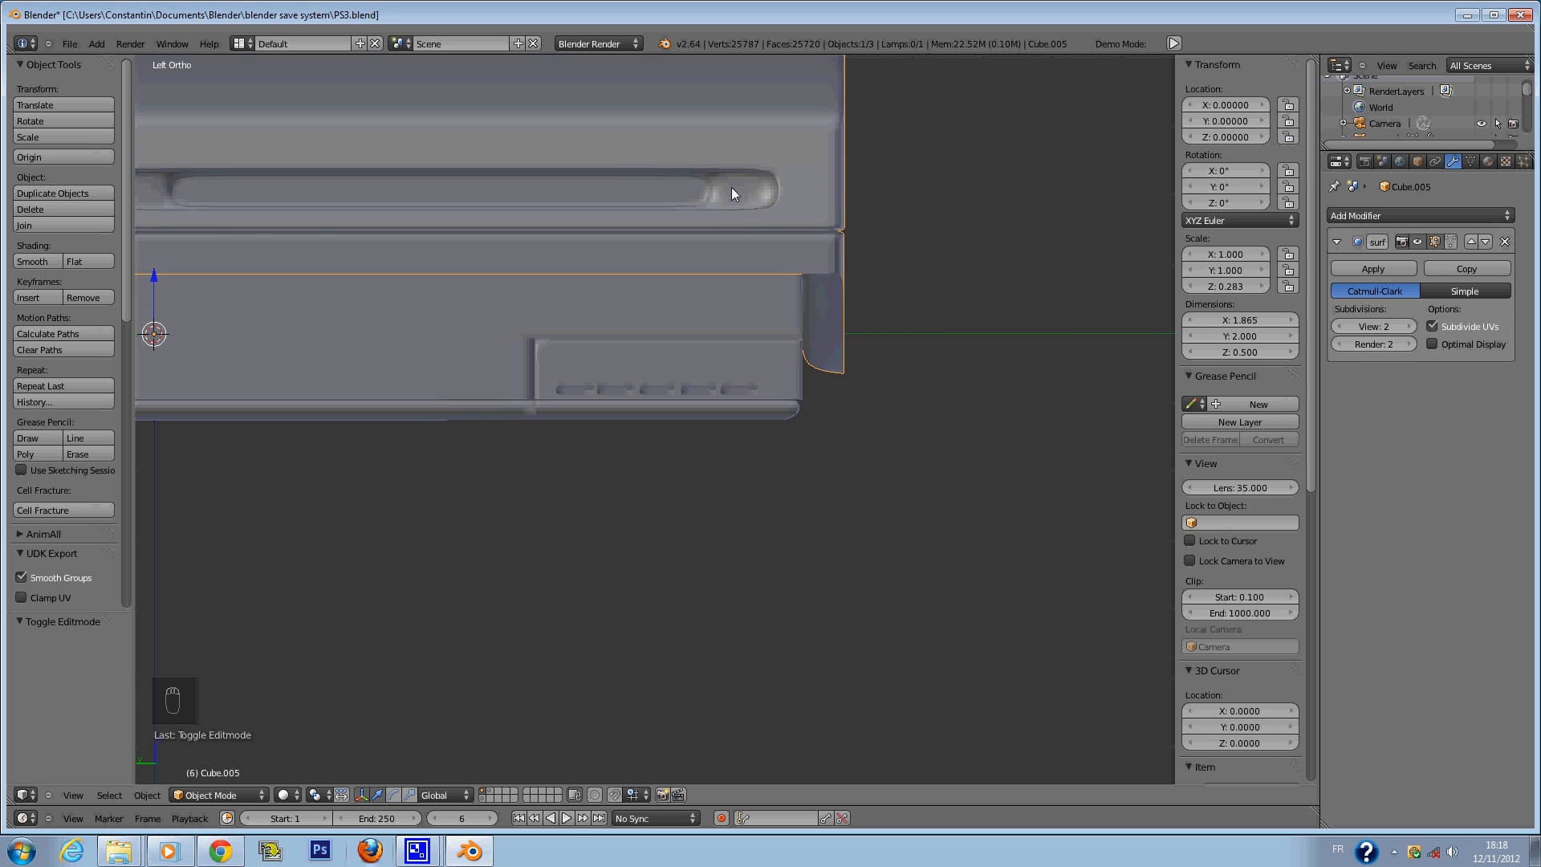
{"action": "key", "text": "apostrophe"}
{"action": "key", "text": "Tab"}
{"action": "key", "text": "apostrophe"}
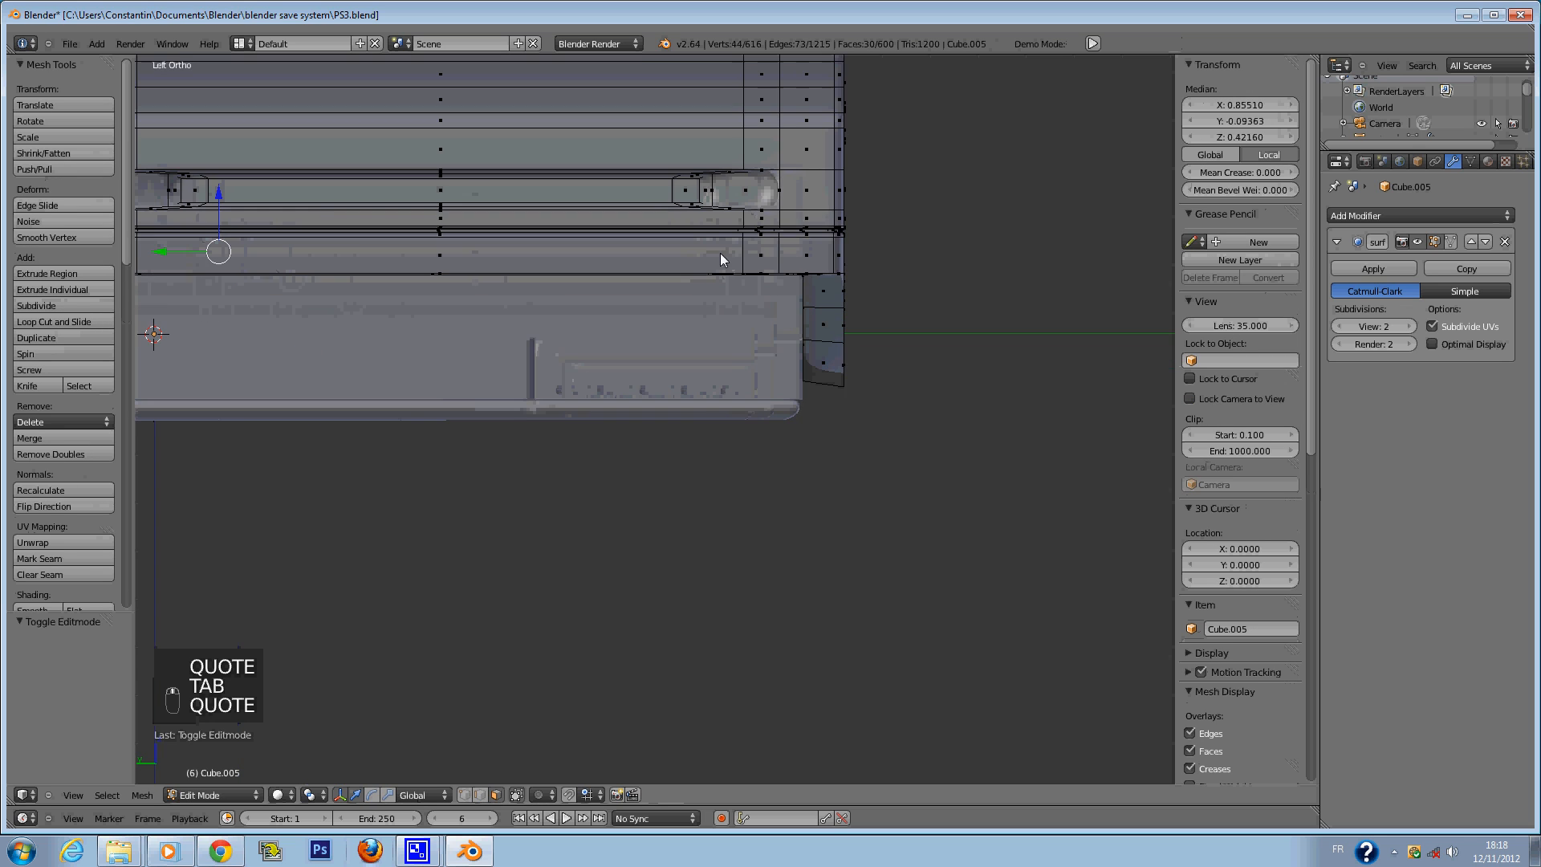
{"action": "key", "text": "z"}
{"action": "scroll", "coordinate": [719, 204], "scroll_direction": "up", "scroll_amount": 1}
{"action": "key", "text": "a"}
{"action": "key", "text": "c"}
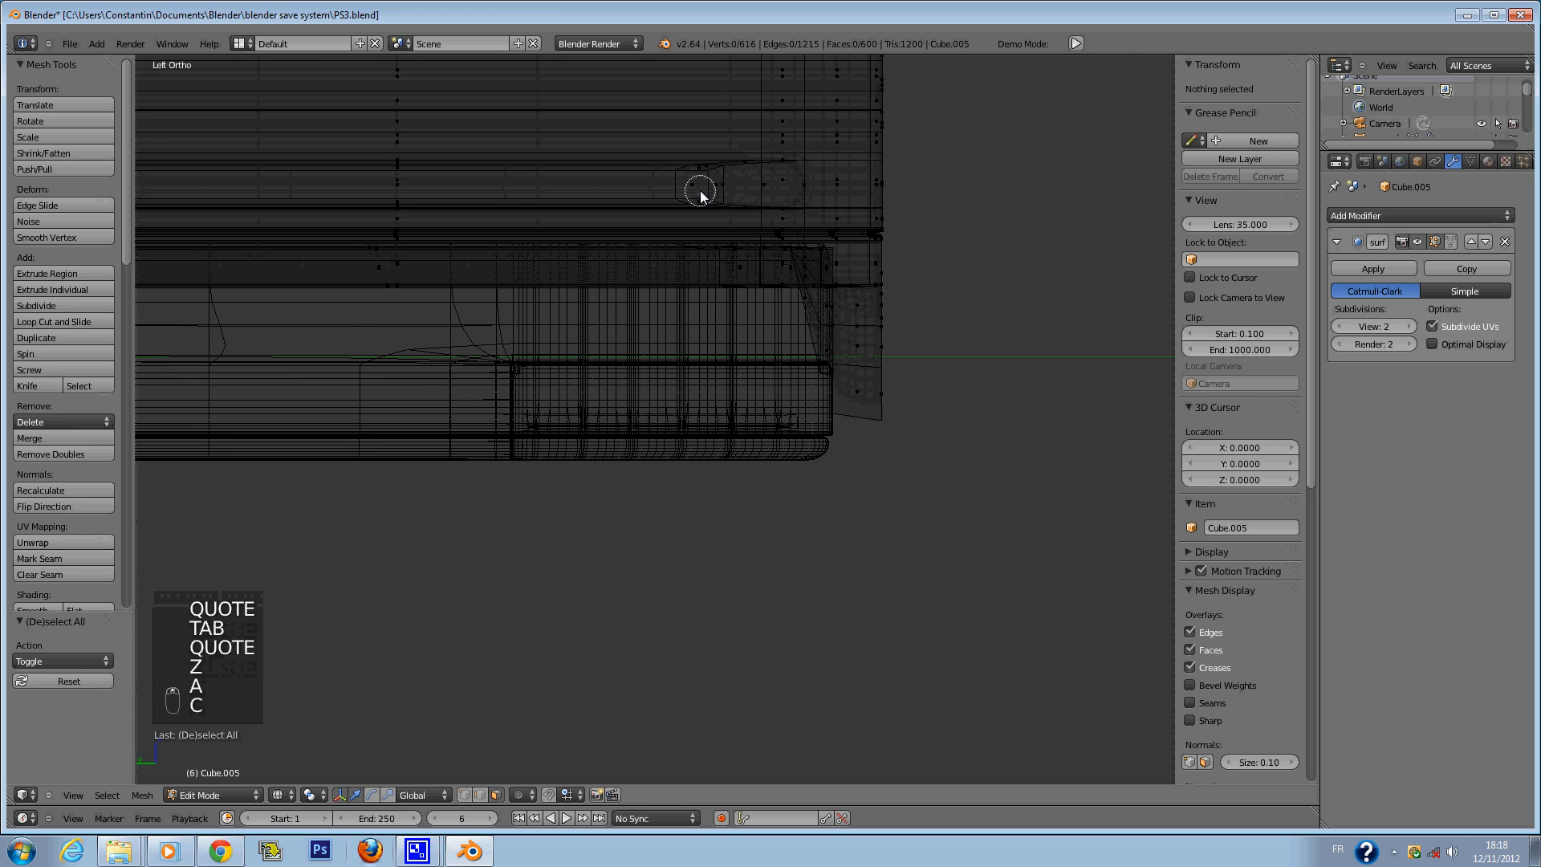
{"action": "left_click", "coordinate": [701, 190]}
{"action": "right_click", "coordinate": [700, 190]}
{"action": "scroll", "coordinate": [516, 201], "scroll_direction": "down", "scroll_amount": 2}
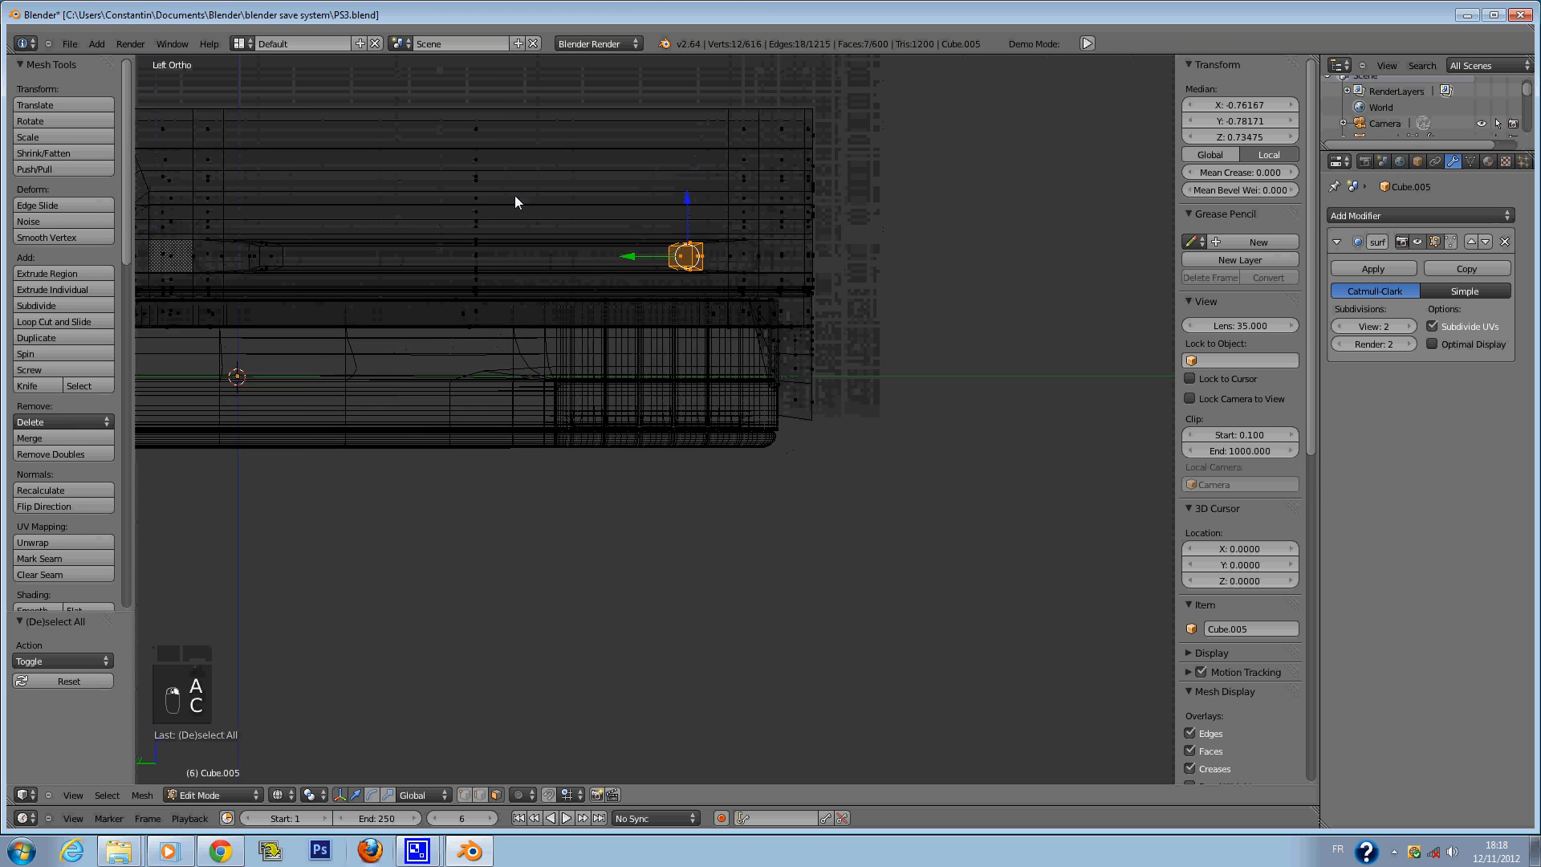
{"action": "scroll", "coordinate": [515, 202], "scroll_direction": "down", "scroll_amount": 1}
{"action": "key", "text": "c"}
{"action": "left_click", "coordinate": [324, 284]}
{"action": "right_click", "coordinate": [325, 285]}
{"action": "key", "text": "z"}
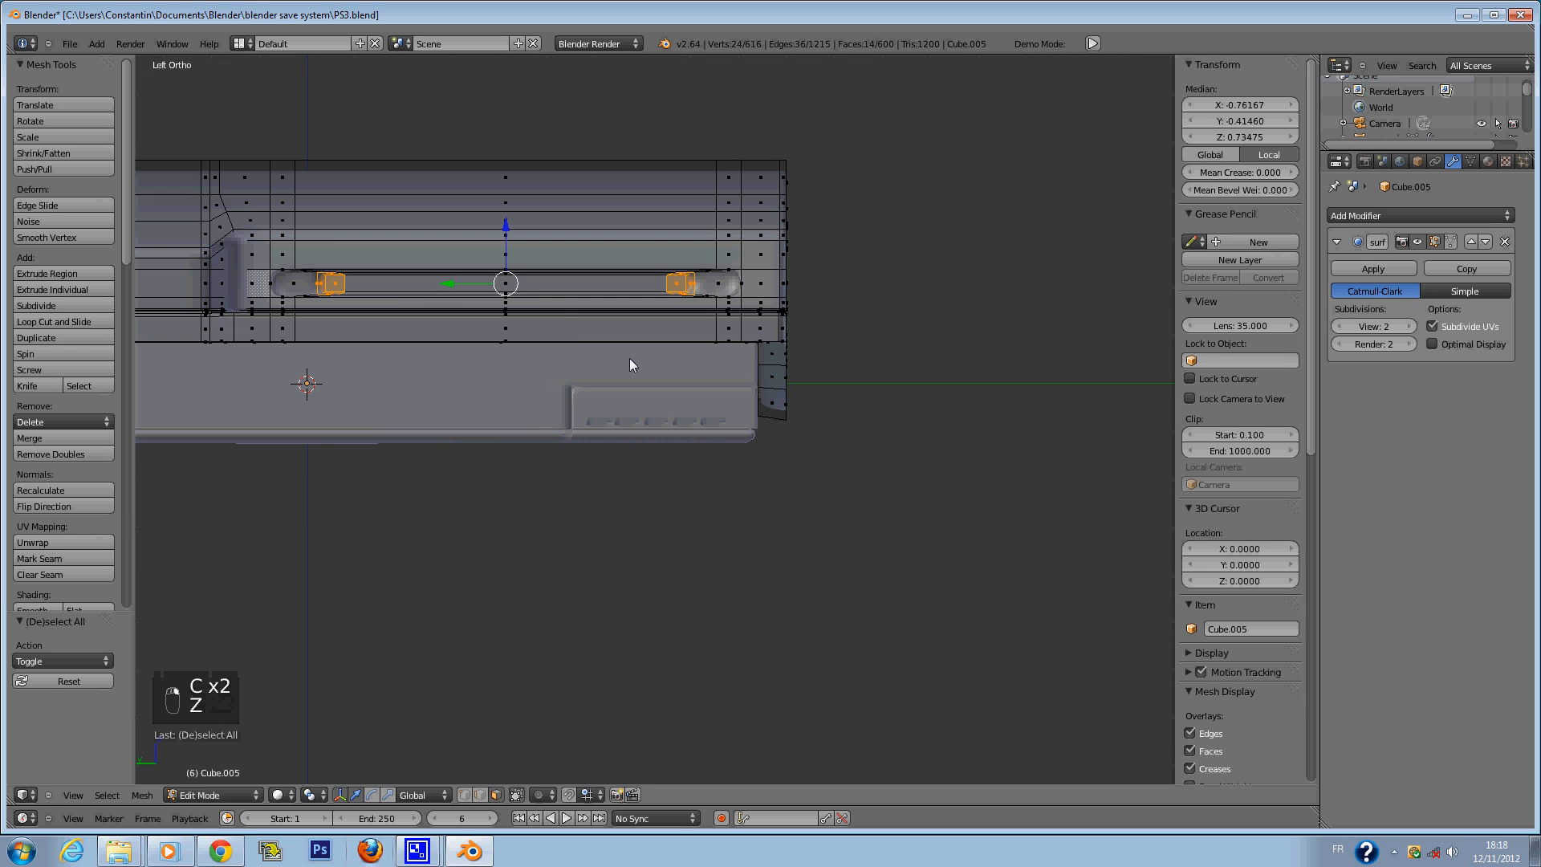
Scale the selected slot-end vertices along Y by about 1.17 to lengthen the recess floor.
{"action": "key", "text": "s"}
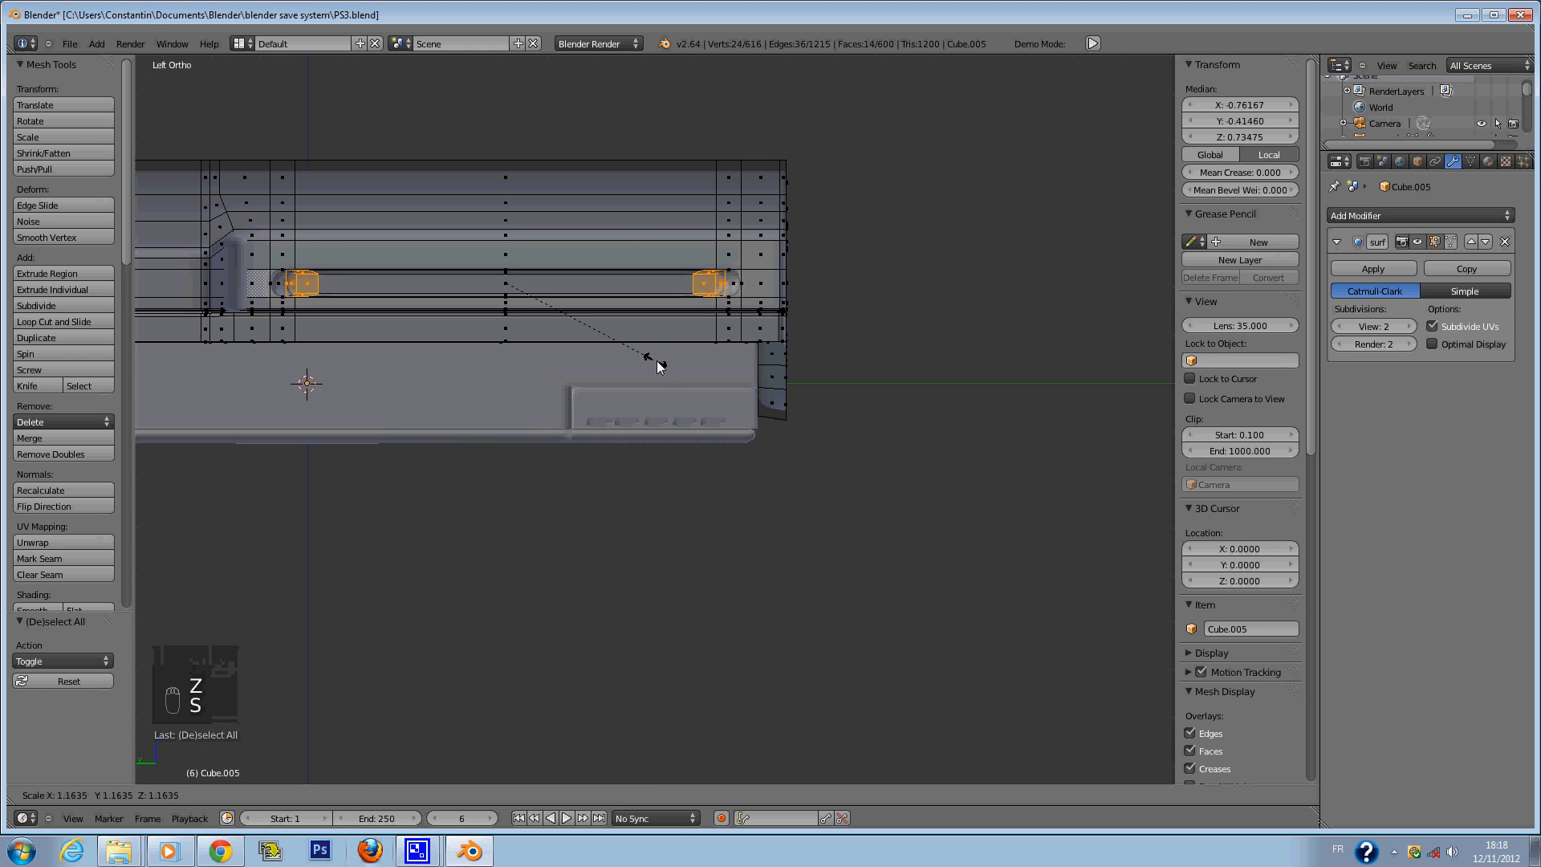
{"action": "right_click", "coordinate": [572, 350]}
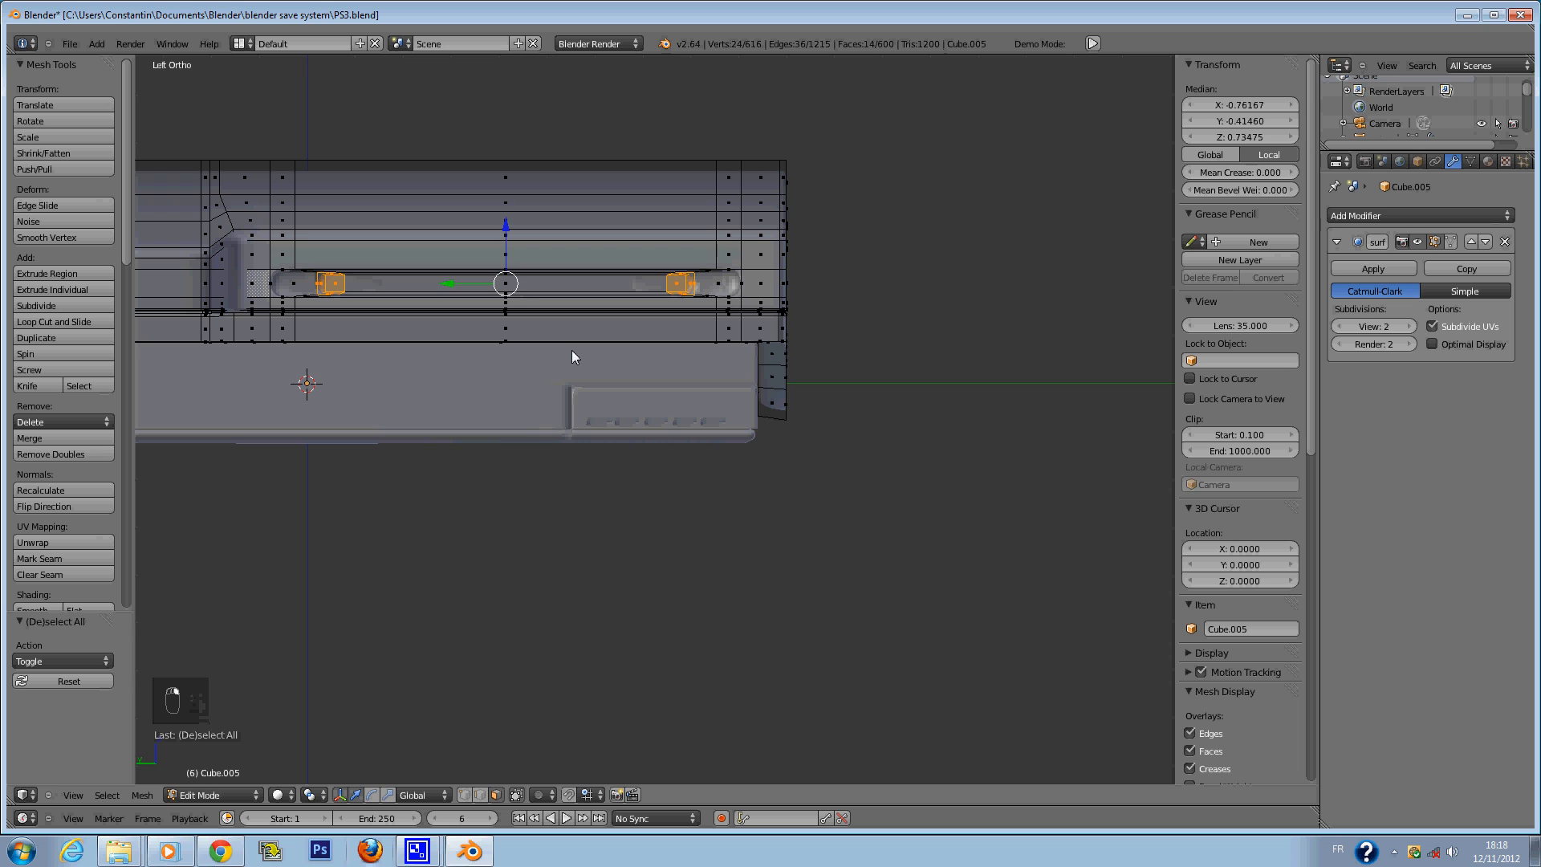
{"action": "key", "text": "s"}
{"action": "key", "text": "s"}
{"action": "key", "text": "y"}
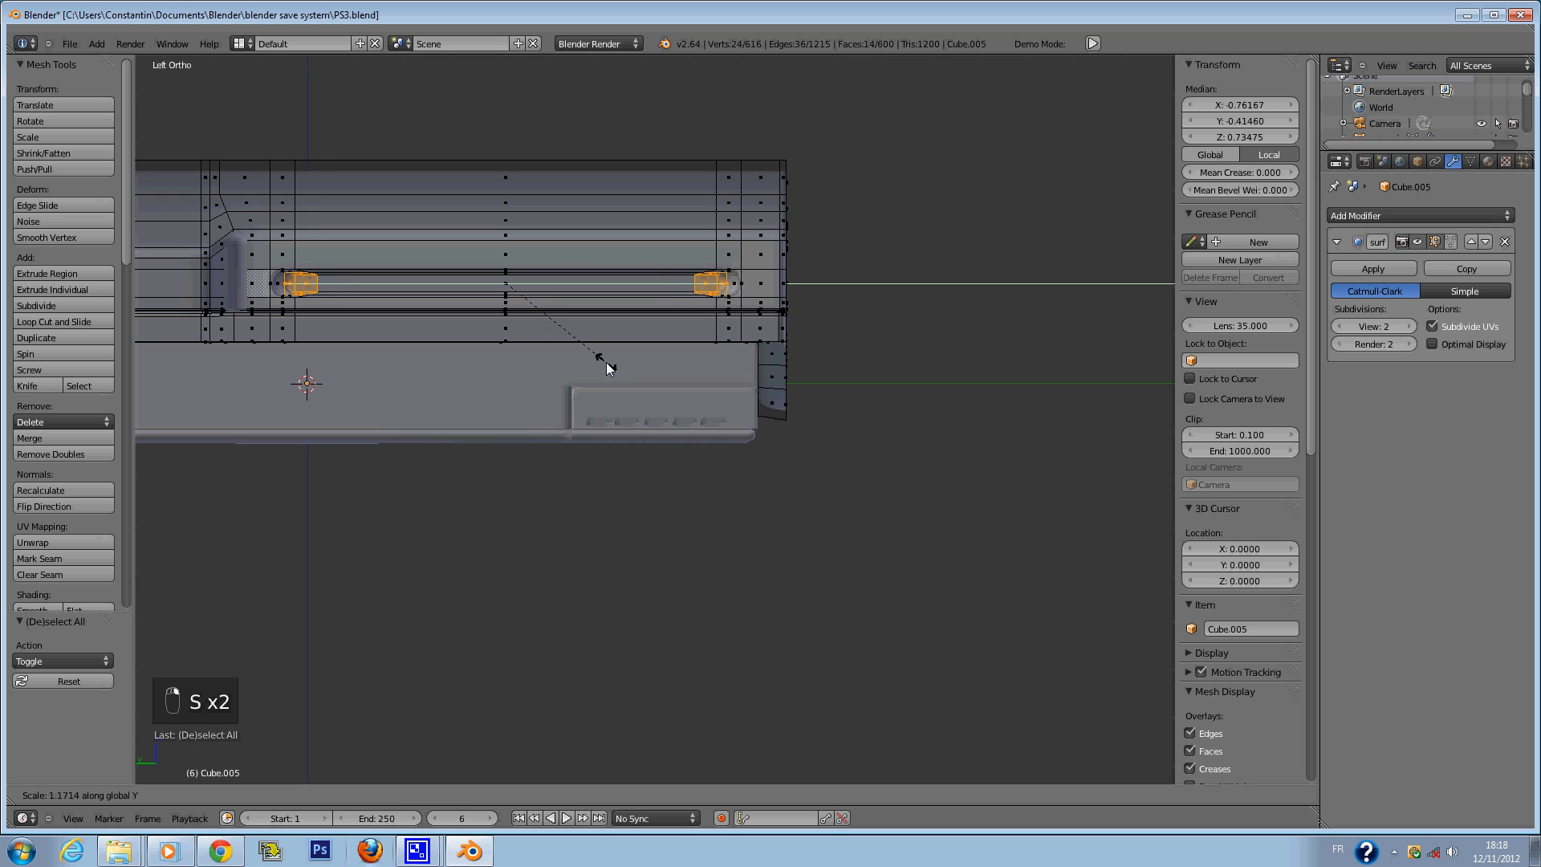
{"action": "left_click", "coordinate": [612, 363]}
Return to Object Mode and save over PS3.blend with the lengthened disc slot.
{"action": "key", "text": "Tab"}
{"action": "key", "text": "ctrl+s"}
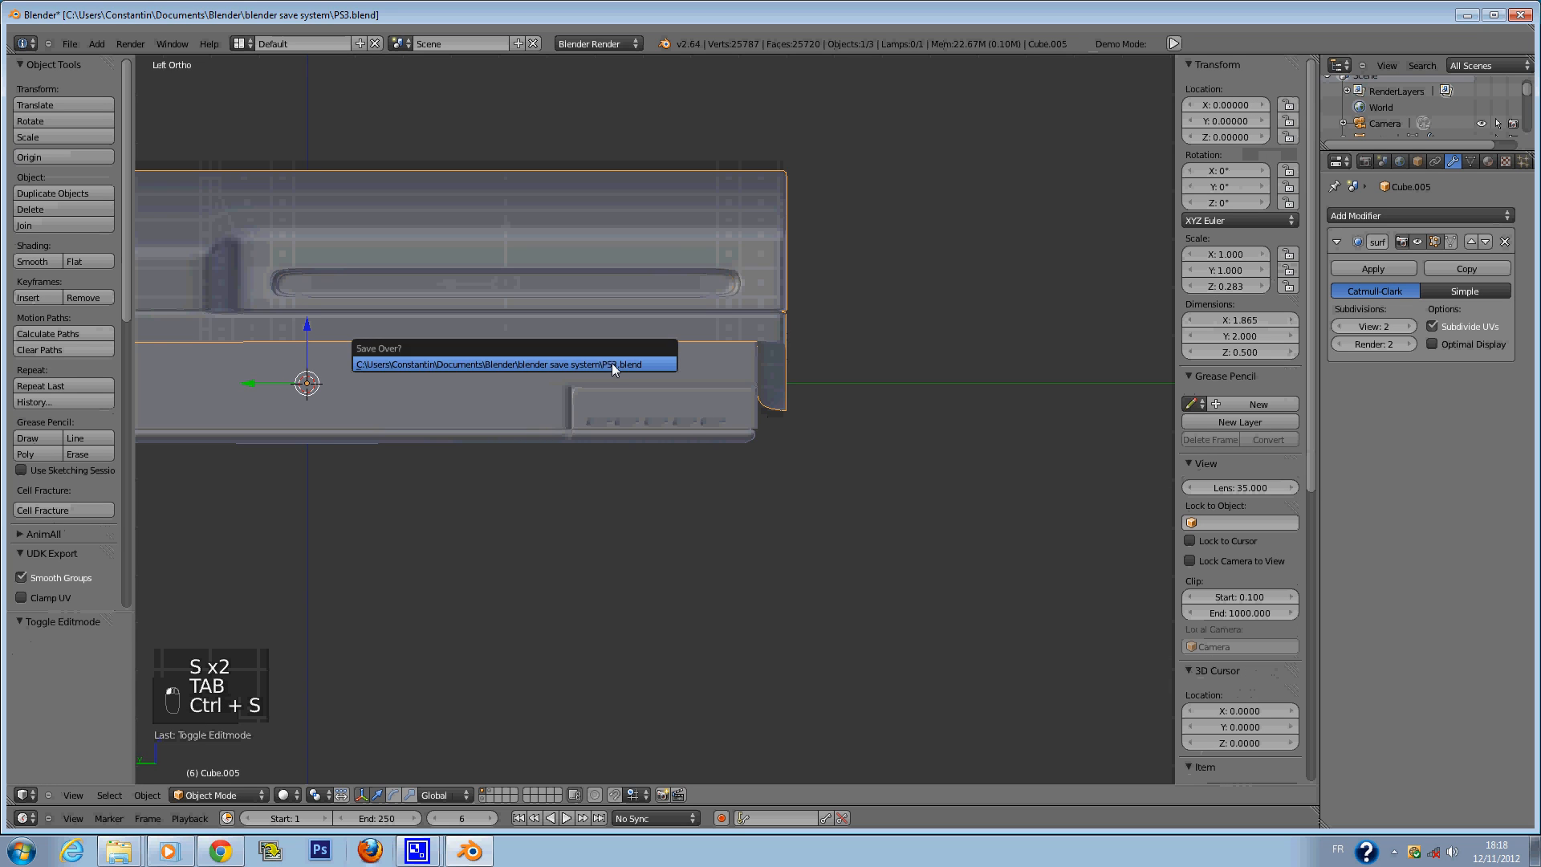
{"action": "left_click", "coordinate": [611, 363]}
{"action": "key", "text": "ctrl+s"}
{"action": "left_click", "coordinate": [714, 356]}
Deselect the upper body and save the file again while inspecting the reshaped slot from several angles.
{"action": "middle_click_drag", "start_coordinate": [714, 356], "coordinate": [608, 365]}
{"action": "key", "text": "a"}
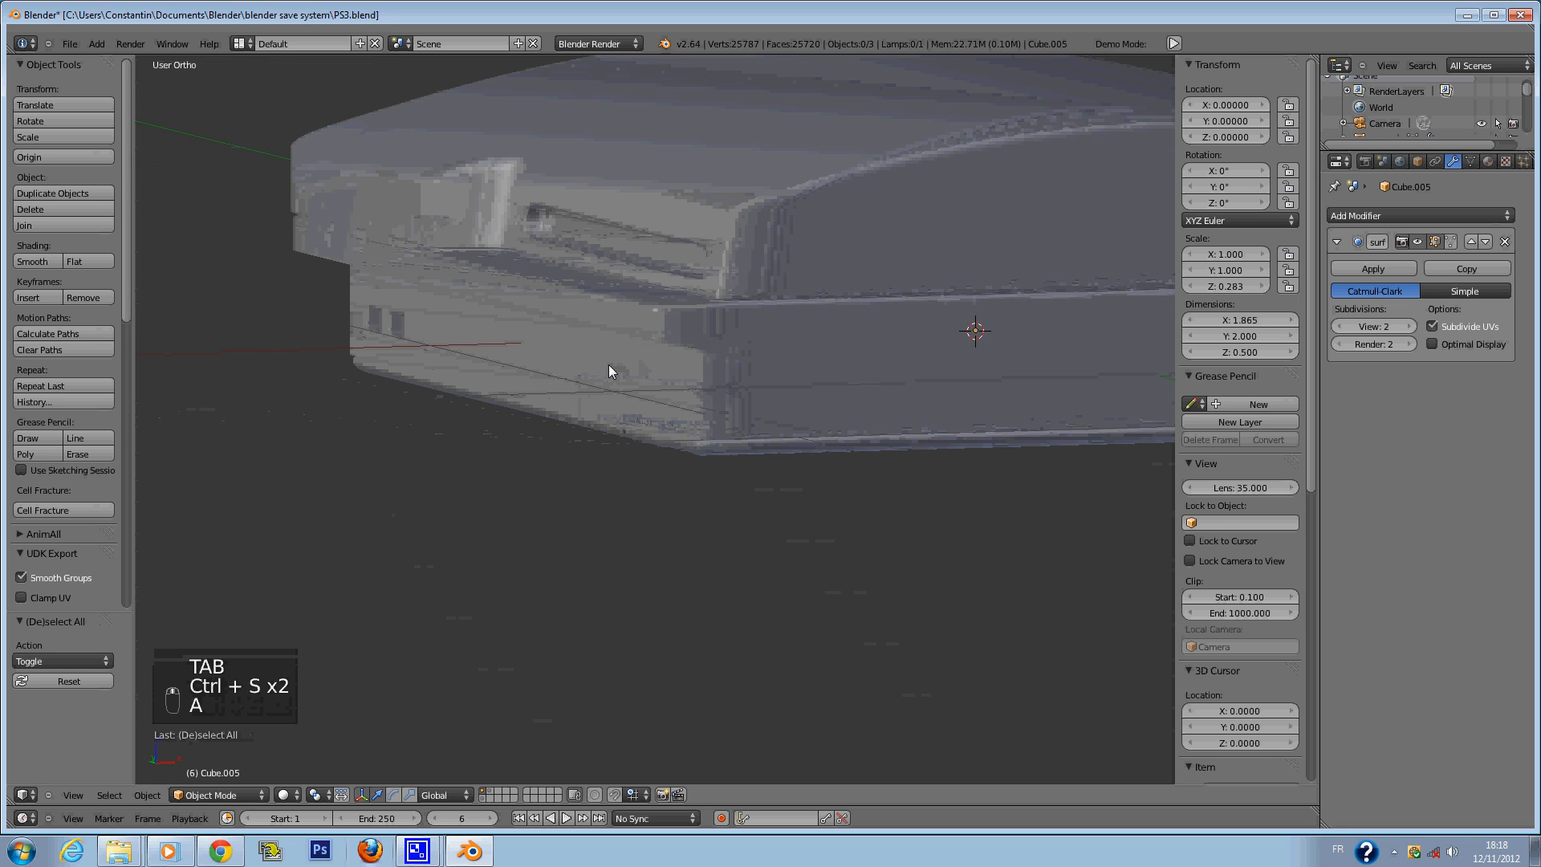
{"action": "key", "text": "ctrl+s"}
{"action": "left_click", "coordinate": [608, 365]}
{"action": "scroll", "coordinate": [668, 354], "scroll_direction": "down", "scroll_amount": 3}
{"action": "key", "text": "ctrl+s"}
{"action": "left_click", "coordinate": [674, 354]}
{"action": "scroll", "coordinate": [721, 379], "scroll_direction": "up", "scroll_amount": 5}
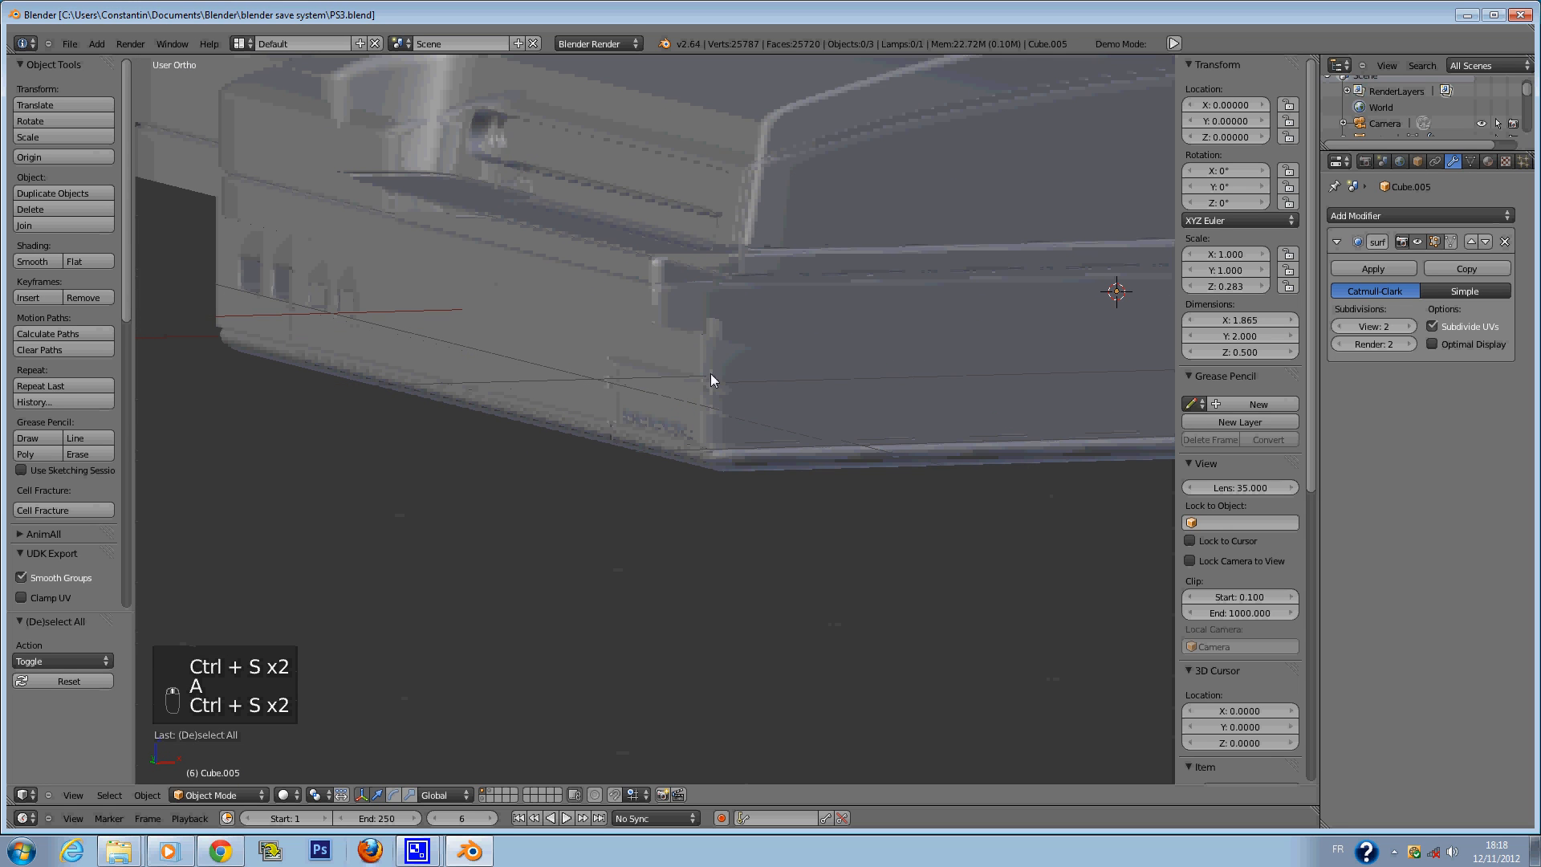
{"action": "middle_click_drag", "start_coordinate": [710, 371], "coordinate": [863, 358]}
{"action": "key", "text": "ctrl+s"}
{"action": "key", "text": "ctrl+s"}
Open the upper body in Edit Mode with solid shading and clear its mesh selection.
{"action": "right_click", "coordinate": [414, 249]}
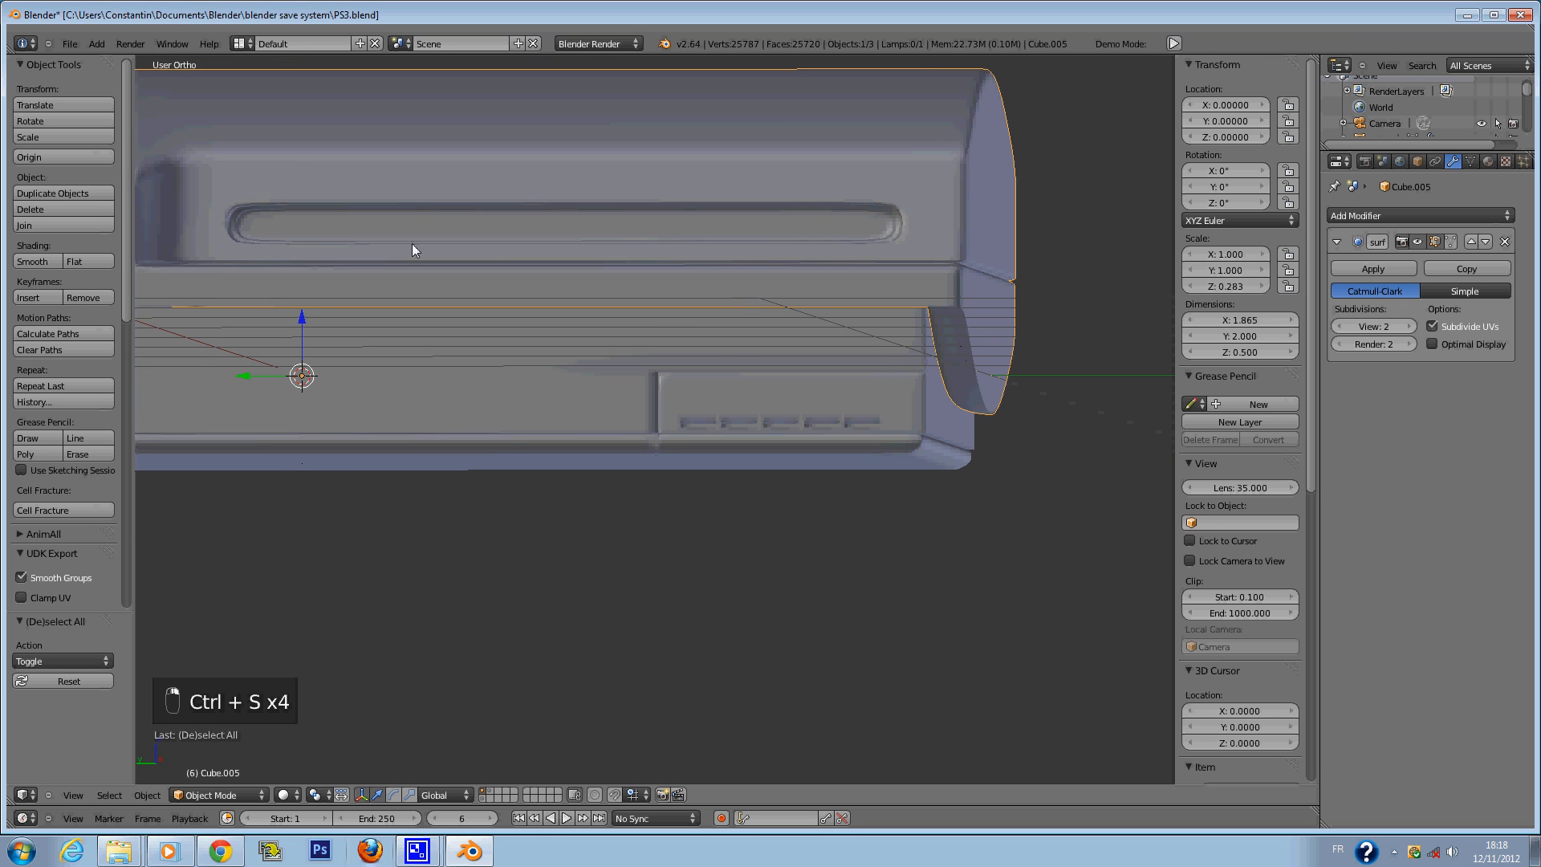
{"action": "key", "text": "ctrl+KP_1"}
{"action": "key", "text": "z"}
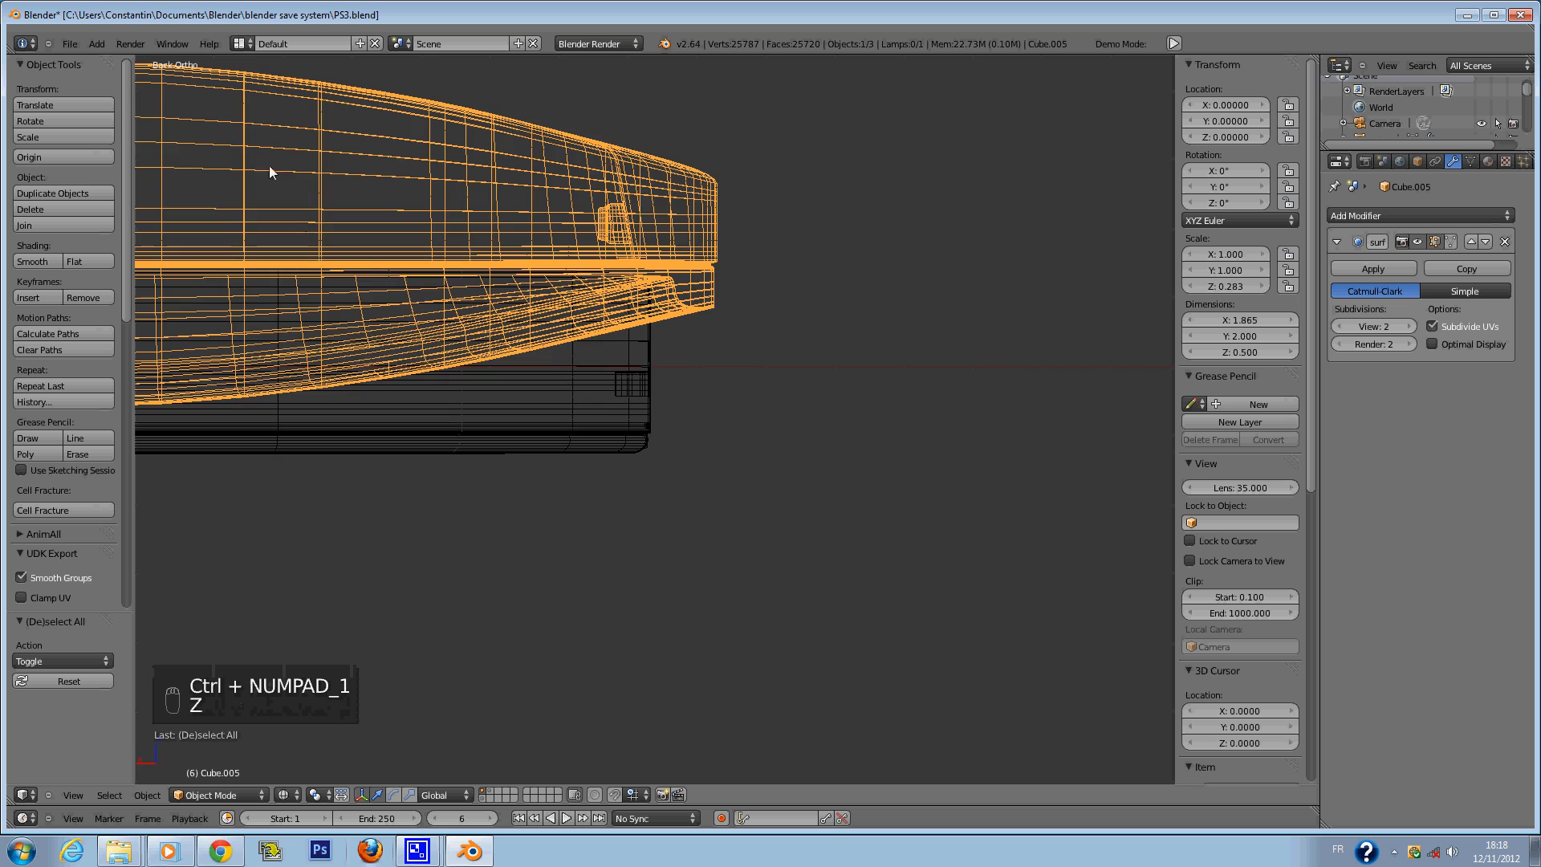
{"action": "key", "text": "Tab"}
{"action": "scroll", "coordinate": [617, 315], "scroll_direction": "down", "scroll_amount": 1}
{"action": "scroll", "coordinate": [618, 316], "scroll_direction": "up", "scroll_amount": 2}
{"action": "mouse_move", "coordinate": [697, 307]}
{"action": "middle_mouse_down", "text": "shift"}
{"action": "mouse_move", "coordinate": [570, 311]}
{"action": "mouse_move", "coordinate": [819, 337]}
{"action": "middle_mouse_up", "text": "shift"}
{"action": "key", "text": "z"}
{"action": "key", "text": "a"}
{"action": "key", "text": "c"}
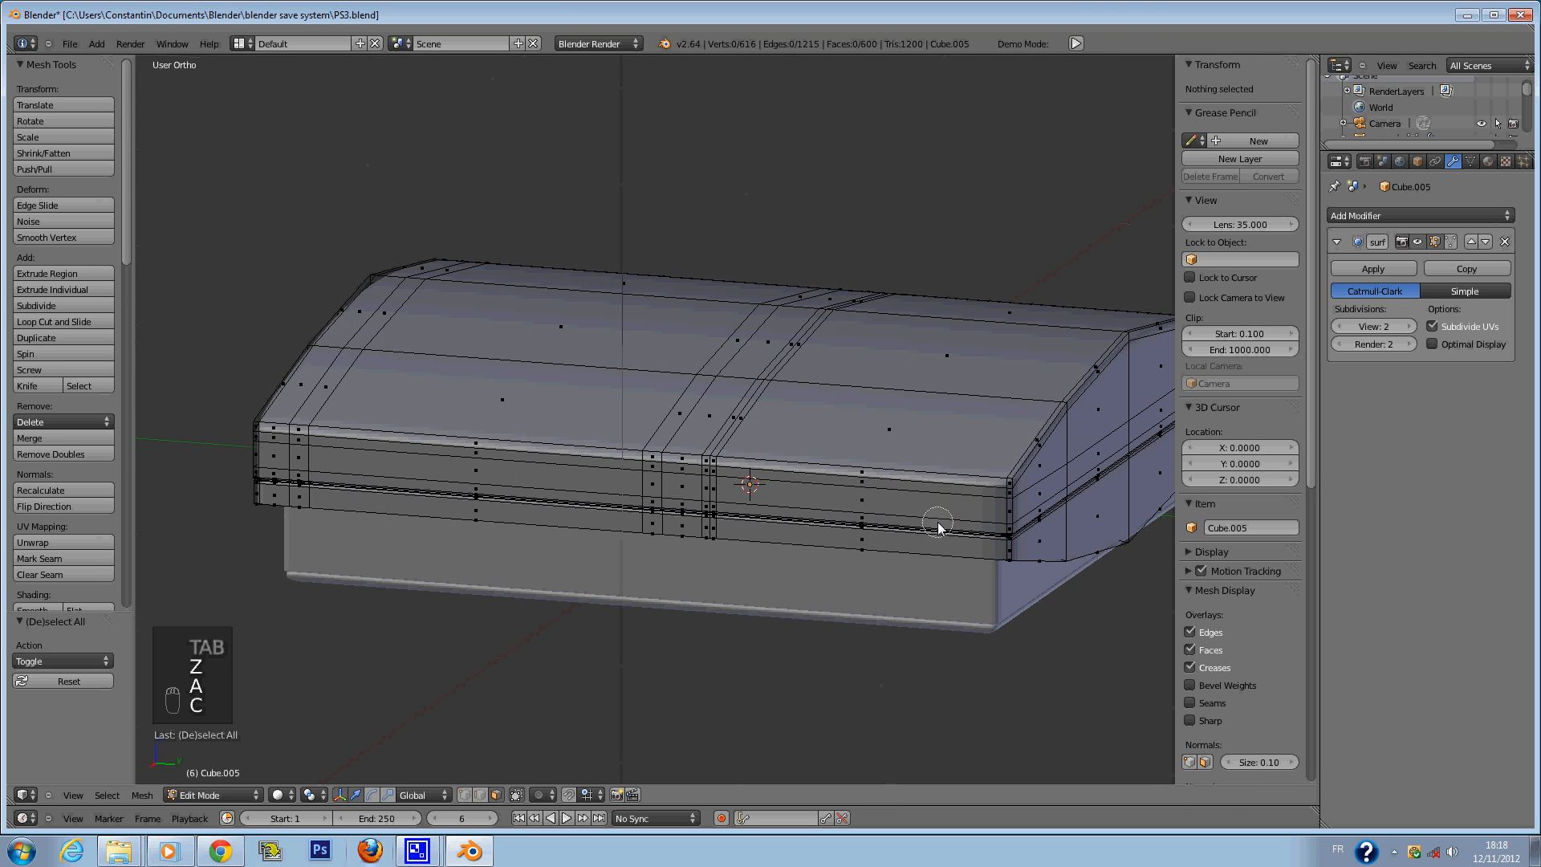
Delete the faces of the upper body's side wall at the positive X end, opposite the disc slot.
{"action": "key", "text": "KP_1"}
{"action": "scroll", "coordinate": [963, 418], "scroll_direction": "up", "scroll_amount": 12, "text": "ctrl"}
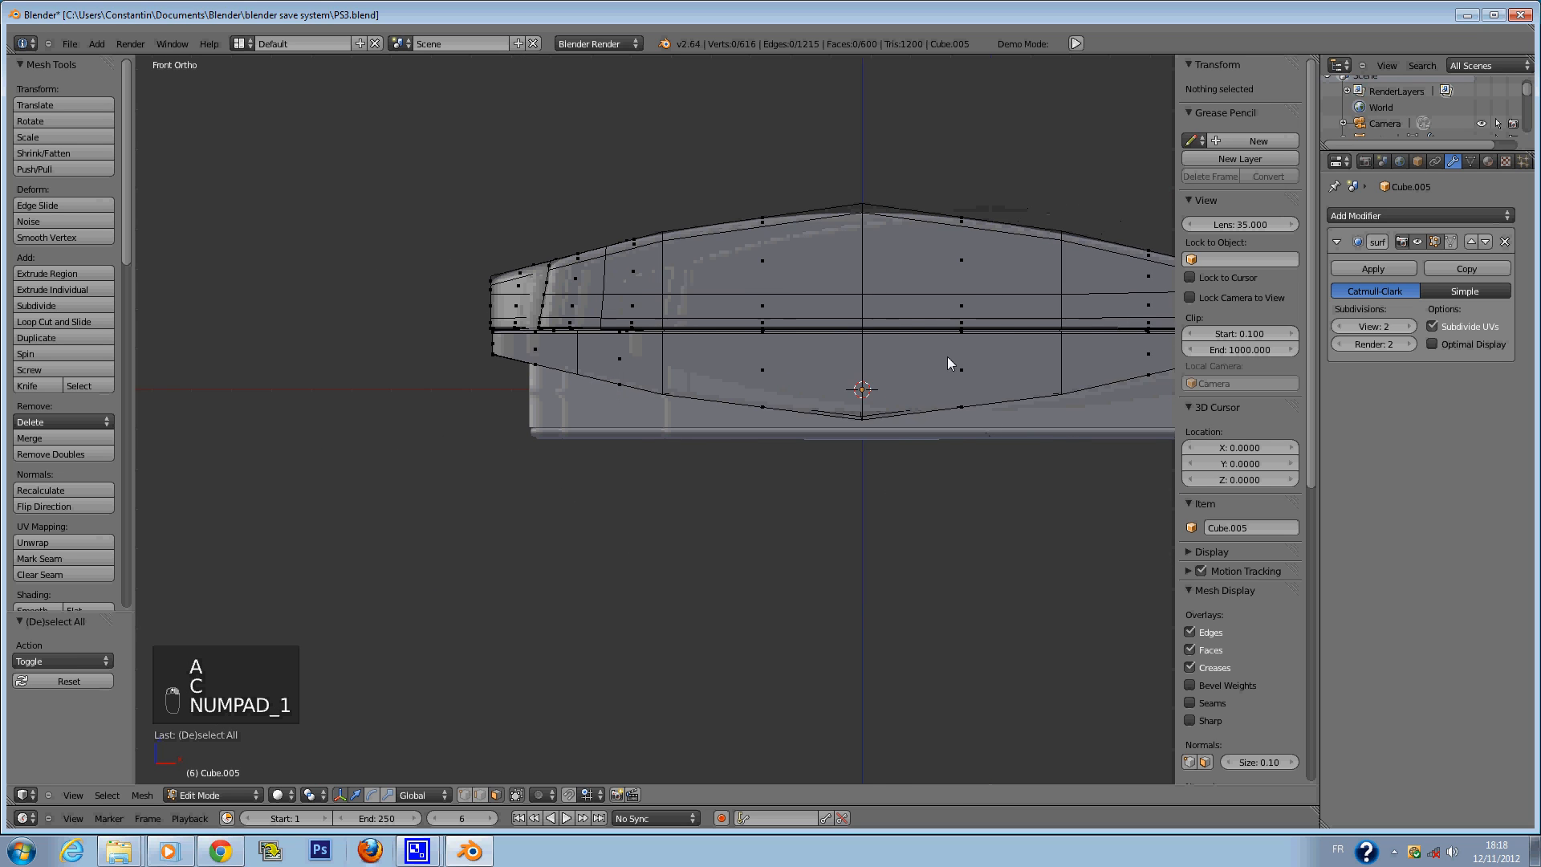
{"action": "scroll", "coordinate": [996, 333], "scroll_direction": "up", "scroll_amount": 4, "text": "ctrl"}
{"action": "scroll", "coordinate": [963, 304], "scroll_direction": "up", "scroll_amount": 2}
{"action": "key", "text": "z"}
{"action": "key", "text": "c"}
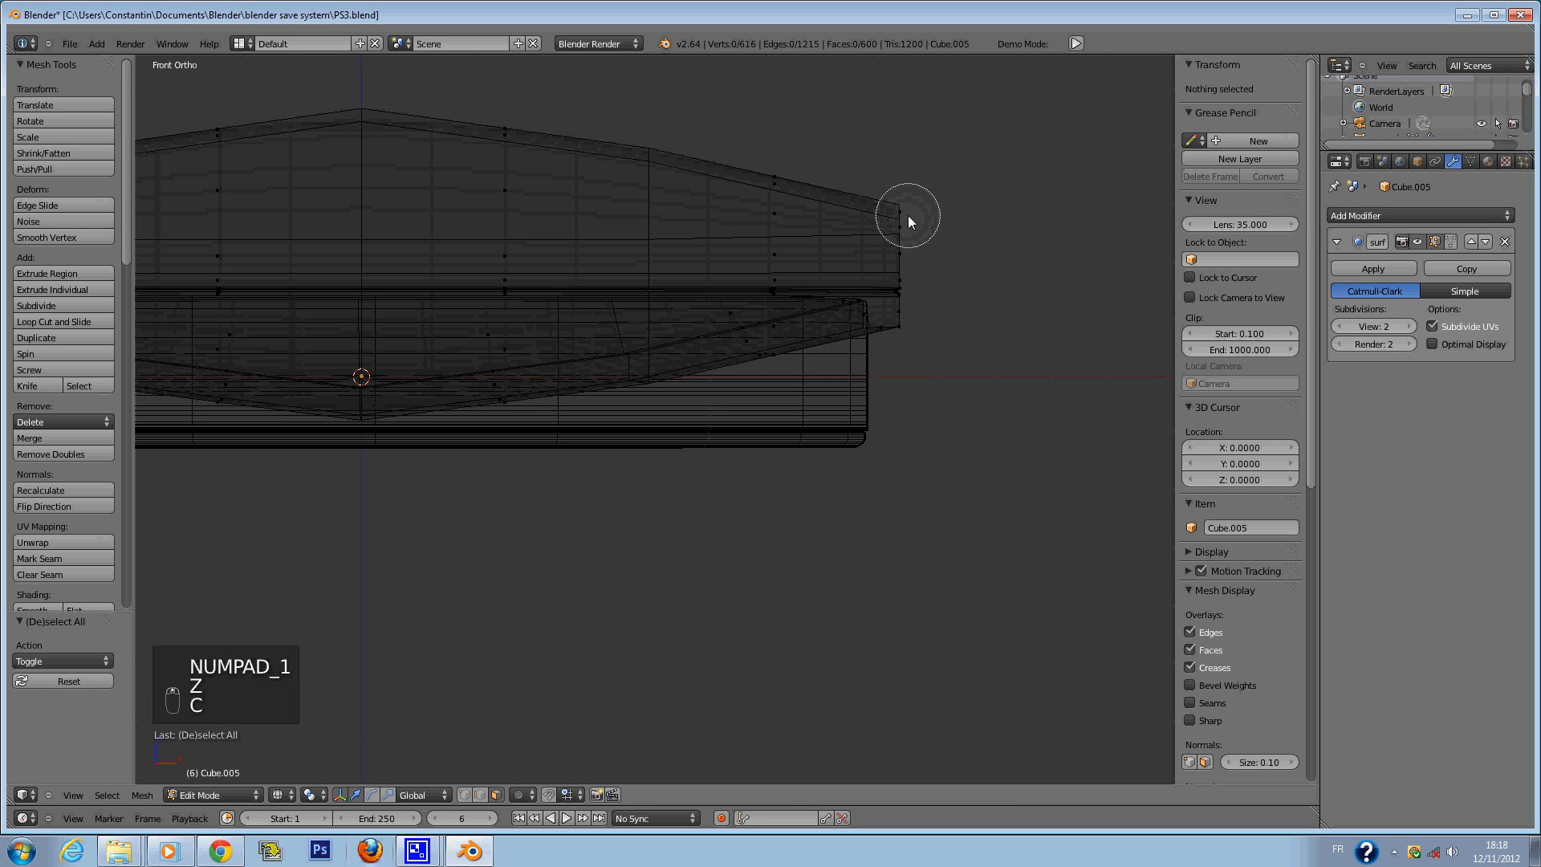
{"action": "left_click", "coordinate": [917, 195]}
{"action": "left_click_drag", "start_coordinate": [918, 197], "coordinate": [938, 326]}
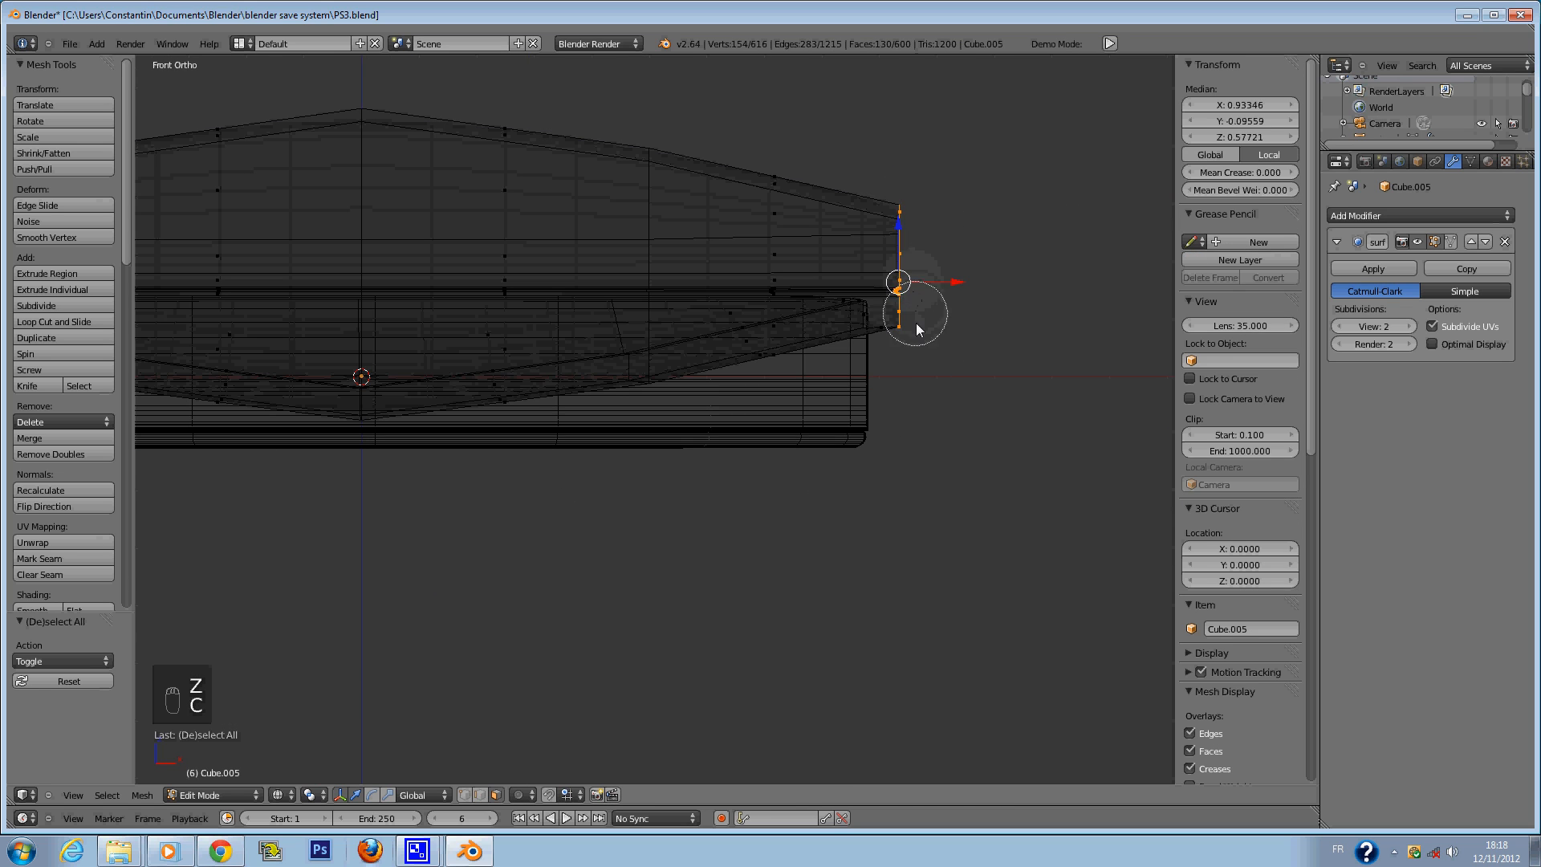
{"action": "right_click", "coordinate": [918, 329]}
{"action": "key", "text": "x"}
{"action": "left_click", "coordinate": [918, 329]}
{"action": "key", "text": "z"}
Return to Object Mode and save PS3.blend while inspecting the console after the side-wall deletion.
{"action": "key", "text": "Tab"}
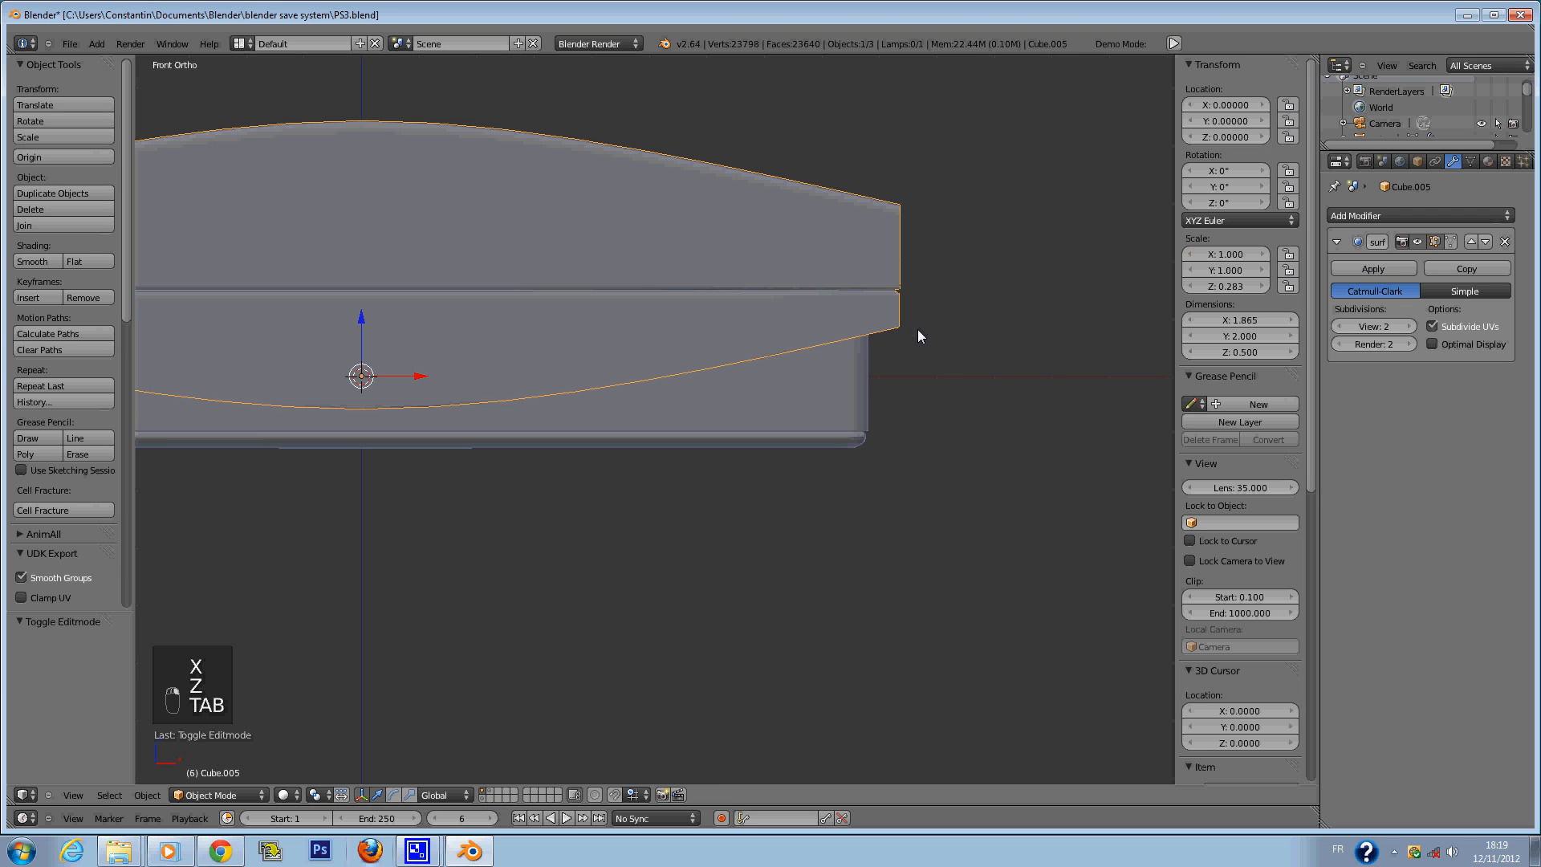
{"action": "key", "text": "ctrl+s"}
{"action": "middle_click_drag", "start_coordinate": [918, 331], "coordinate": [1060, 350]}
{"action": "key", "text": "ctrl+s"}
{"action": "scroll", "coordinate": [1062, 353], "scroll_direction": "down", "scroll_amount": 4}
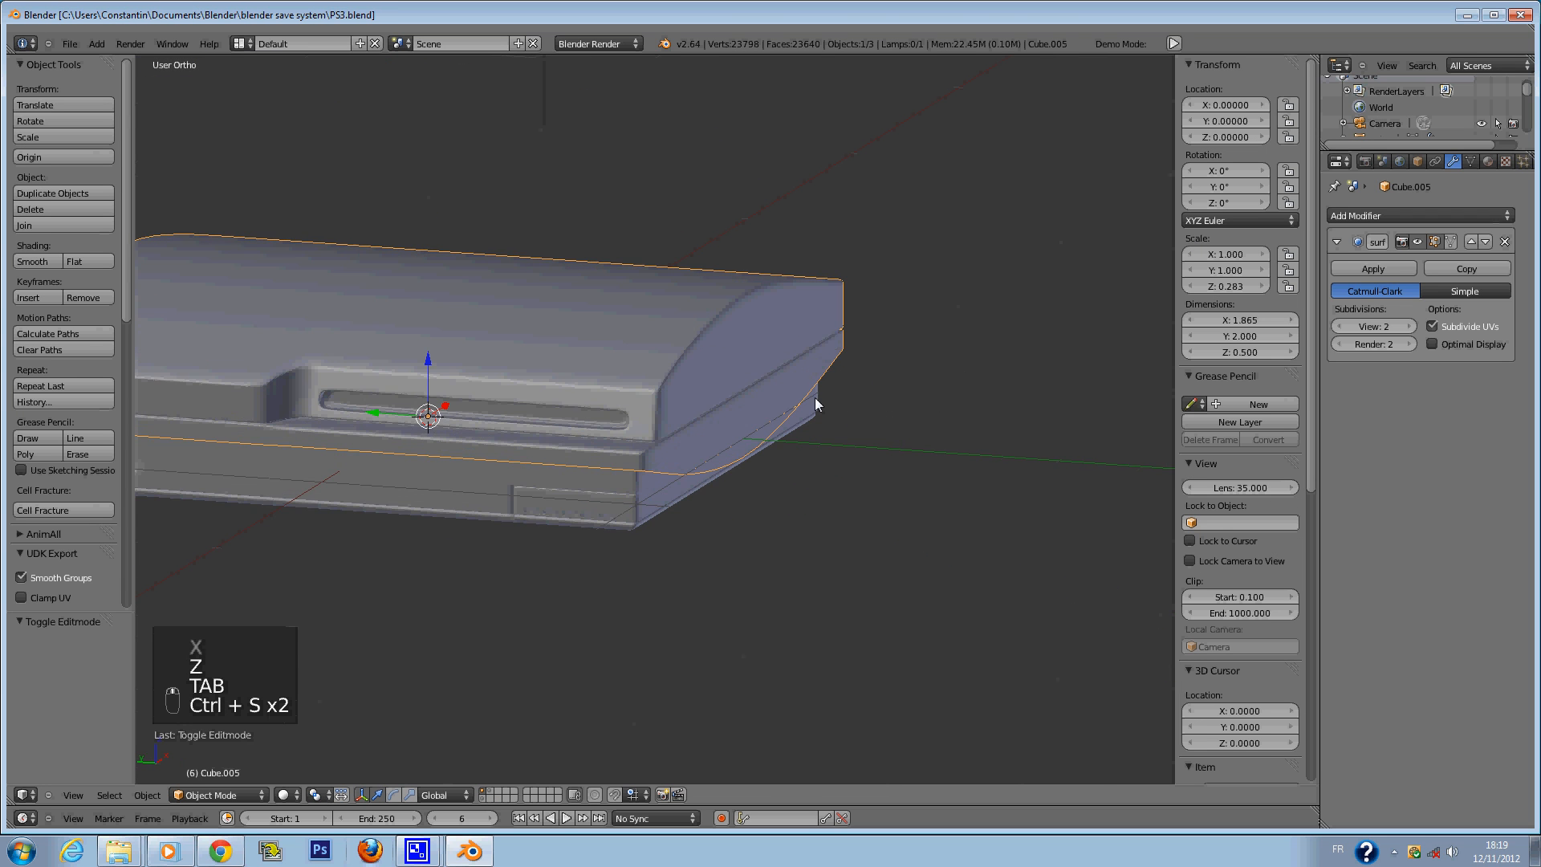
{"action": "middle_click_drag", "start_coordinate": [819, 403], "coordinate": [882, 412]}
{"action": "key", "text": "a"}
{"action": "key", "text": "ctrl+s"}
{"action": "scroll", "coordinate": [789, 341], "scroll_direction": "up", "scroll_amount": 3}
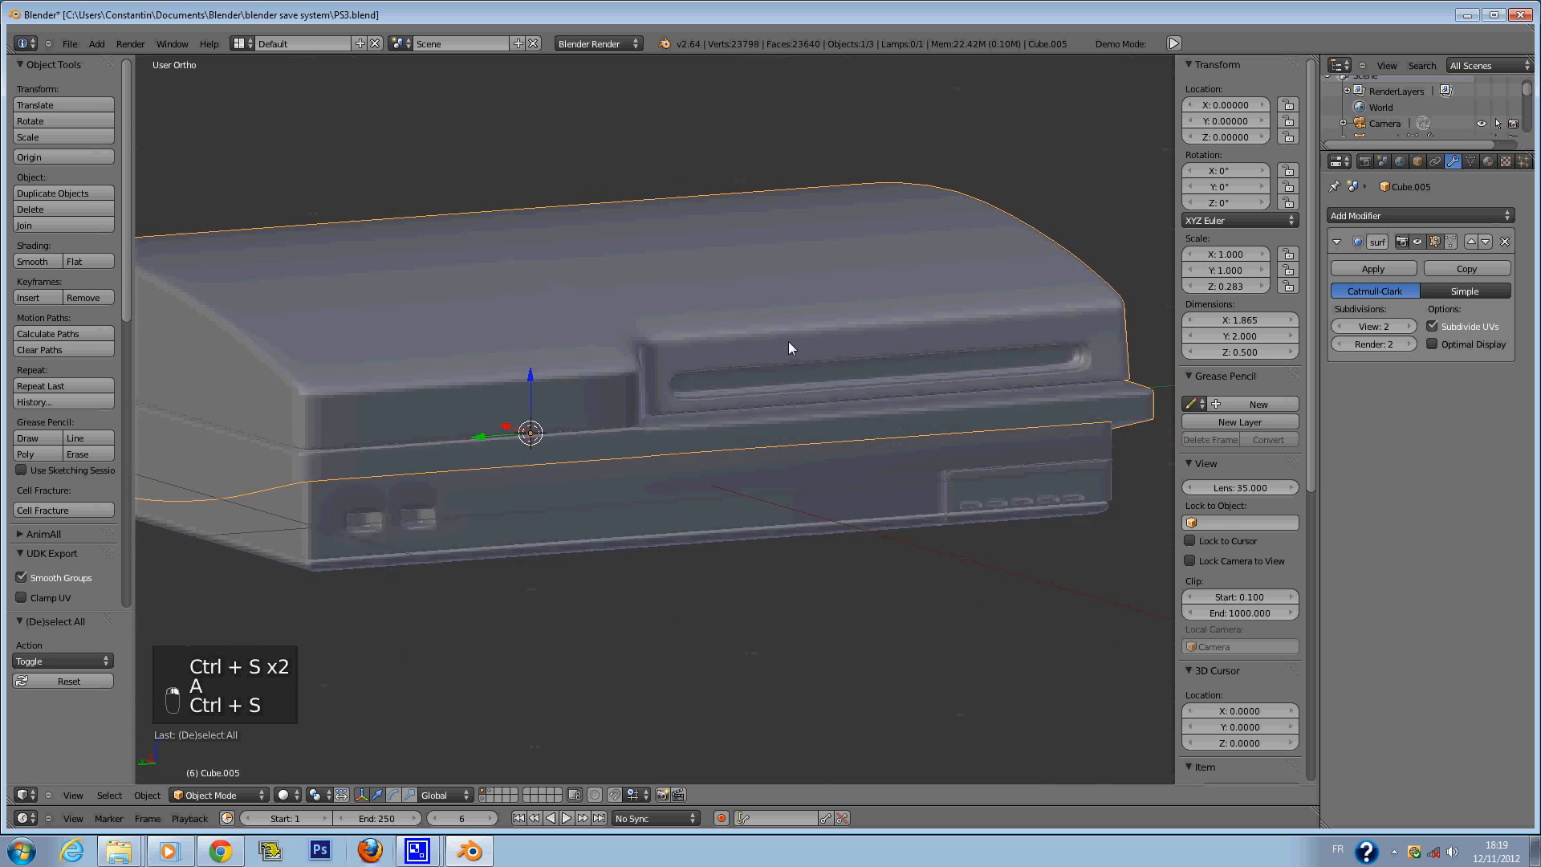
{"action": "key", "text": "ctrl+s"}
Hide the tool shelf and the properties sidebar, deselect the upper body and save the file.
{"action": "key", "text": "t"}
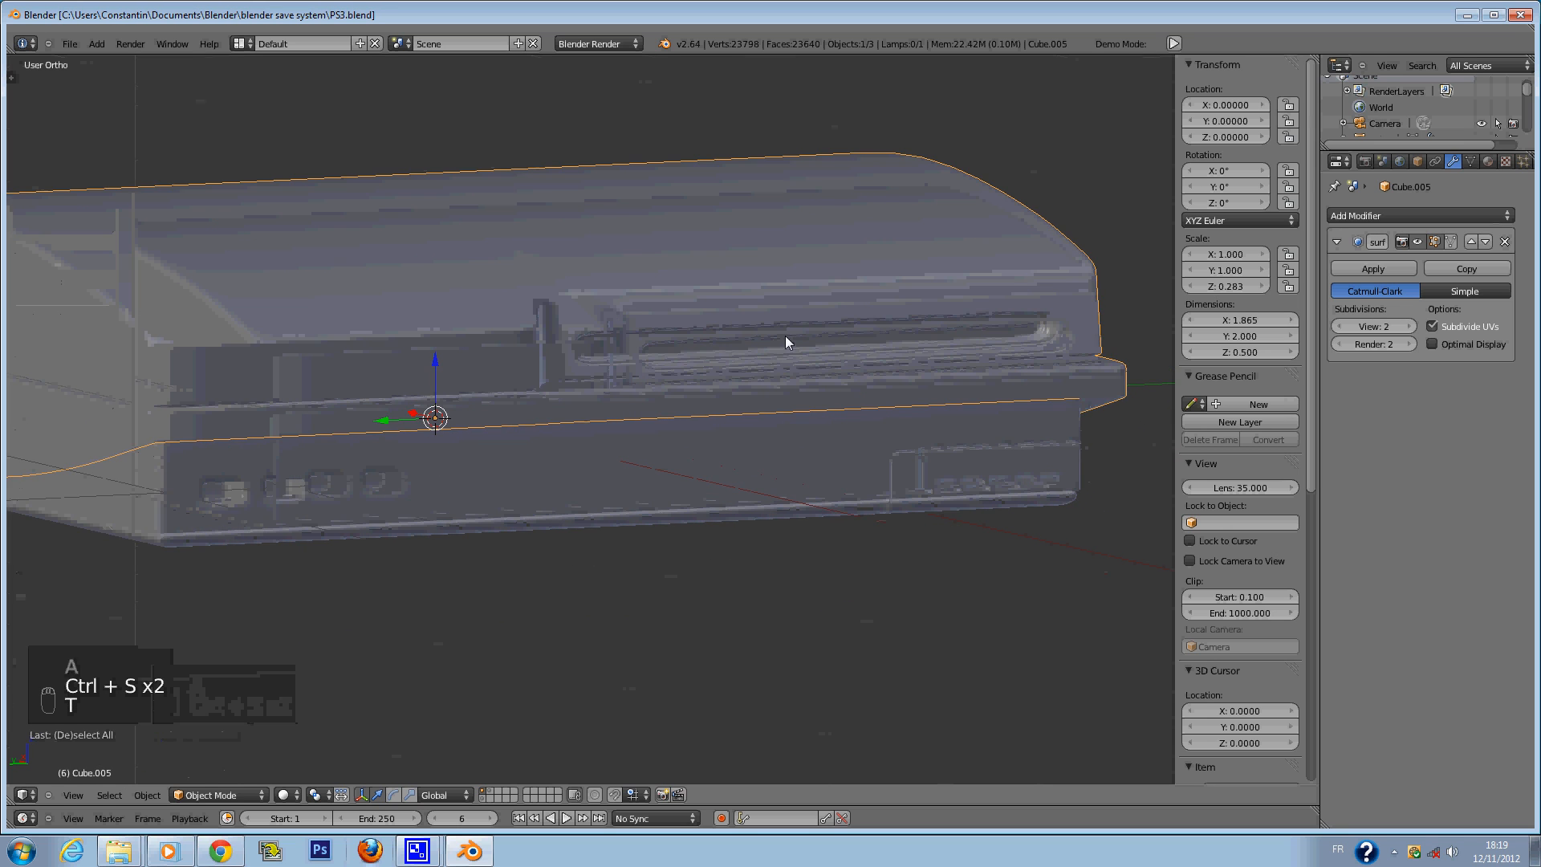
{"action": "key", "text": "n"}
{"action": "key", "text": "ctrl+s"}
{"action": "key", "text": "a"}
{"action": "key", "text": "ctrl+s"}
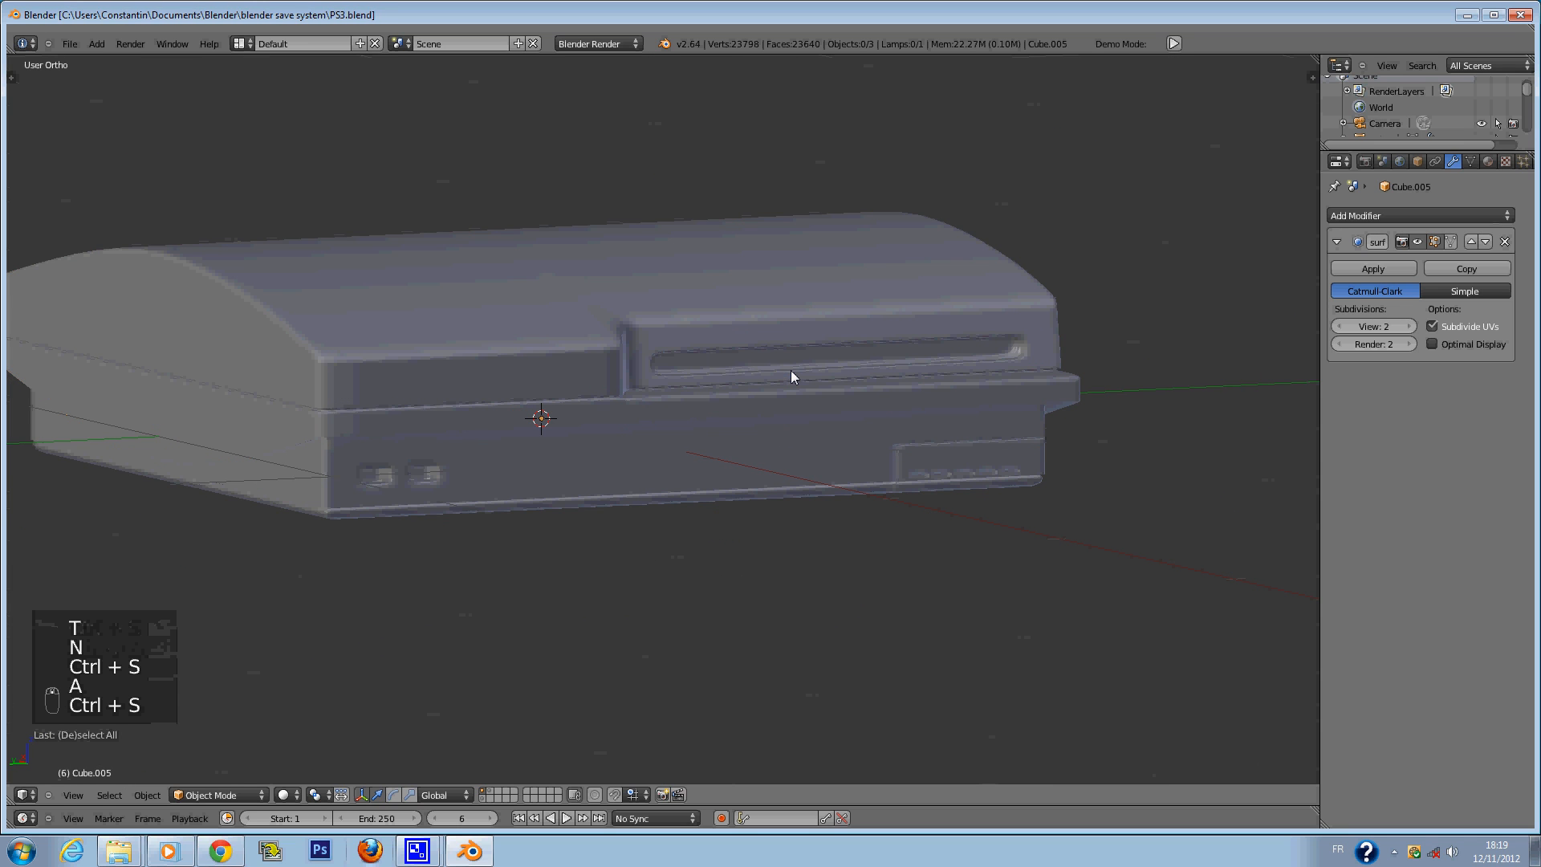
Show the console in an orthographic wireframe top view and reset the 3D cursor to the scene centre.
{"action": "right_click", "coordinate": [792, 370]}
{"action": "middle_click_drag", "start_coordinate": [791, 370], "coordinate": [740, 338]}
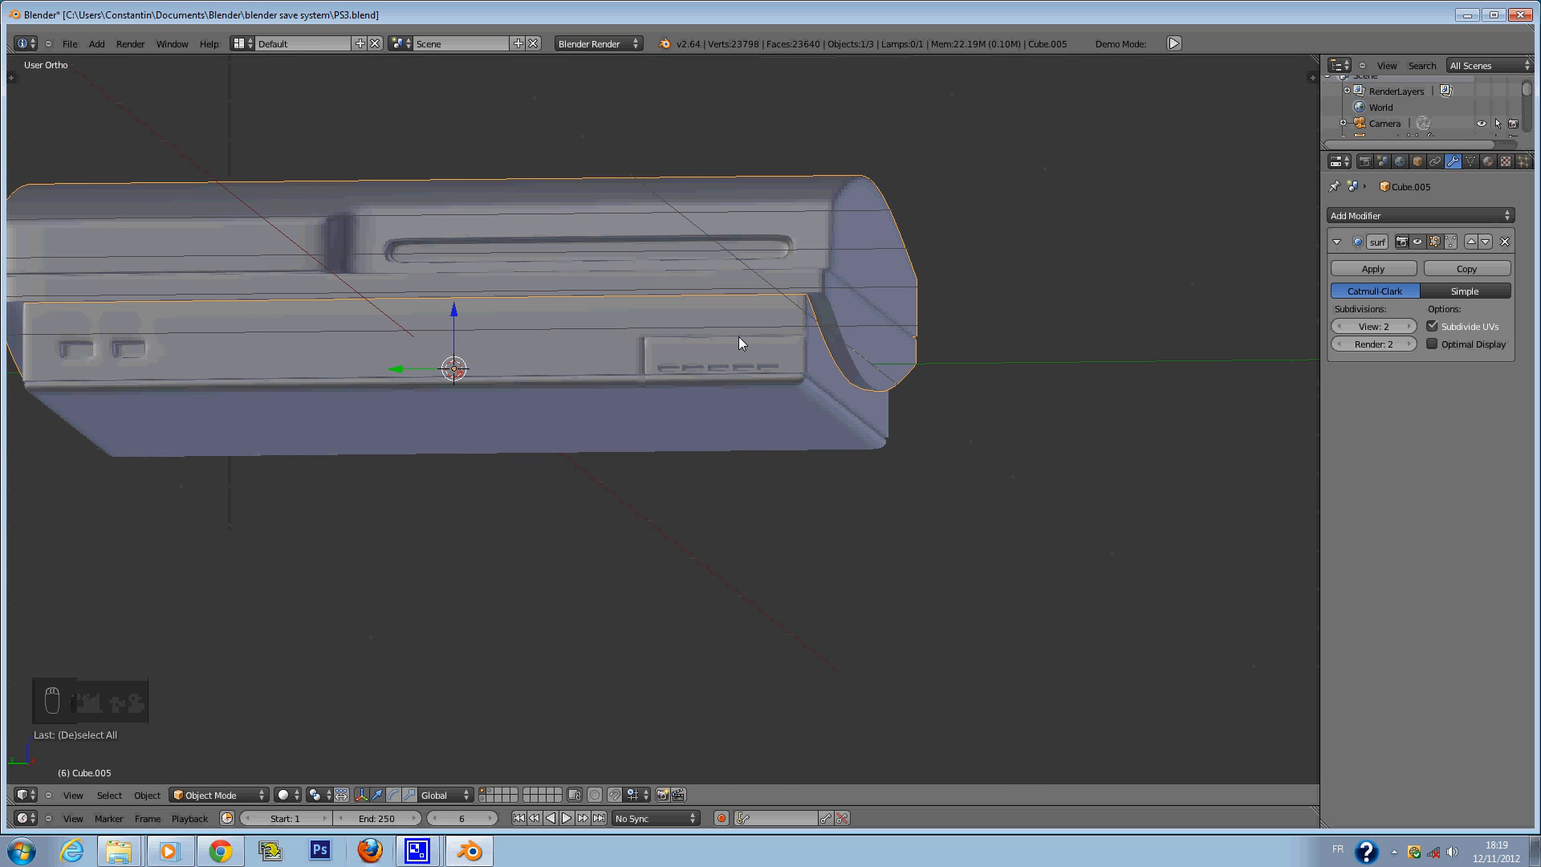
{"action": "key", "text": "KP_5"}
{"action": "key", "text": "KP_1"}
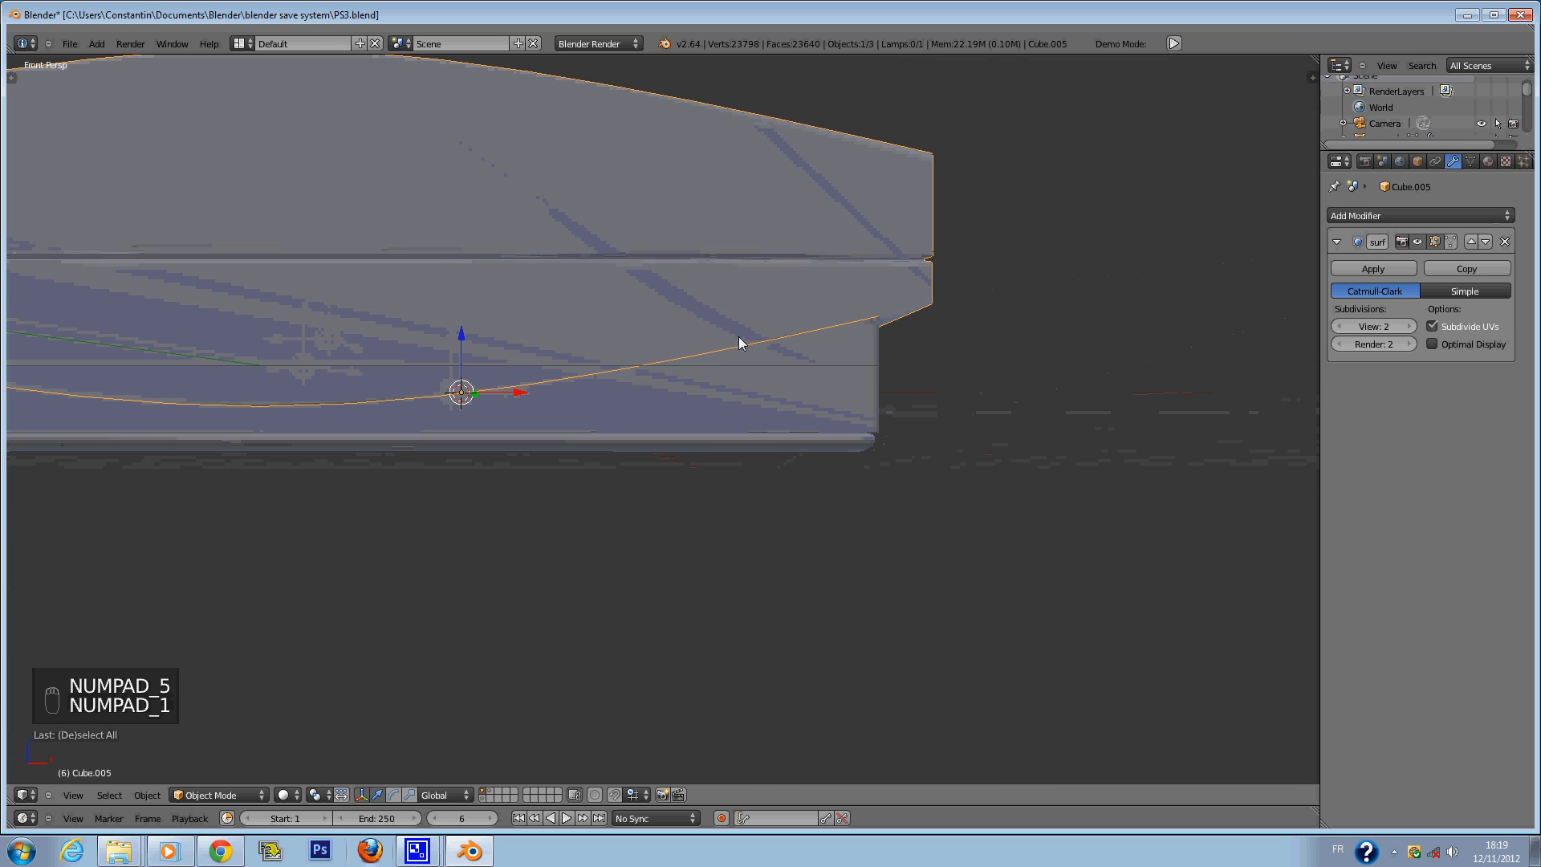
{"action": "key", "text": "KP_5"}
{"action": "key", "text": "KP_7"}
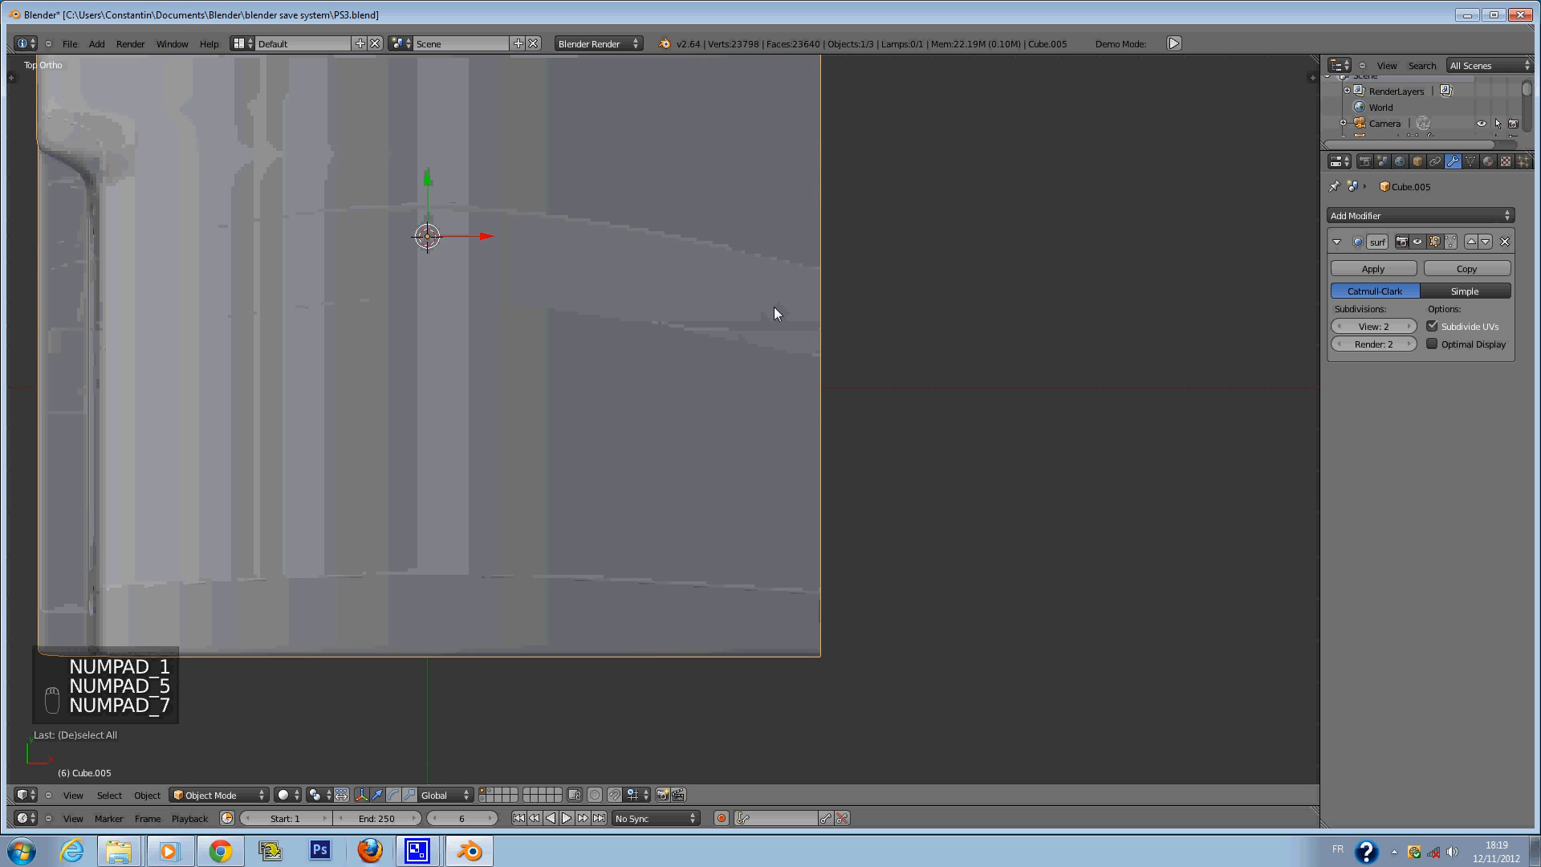
{"action": "key", "text": "z"}
{"action": "key", "text": "shift+c"}
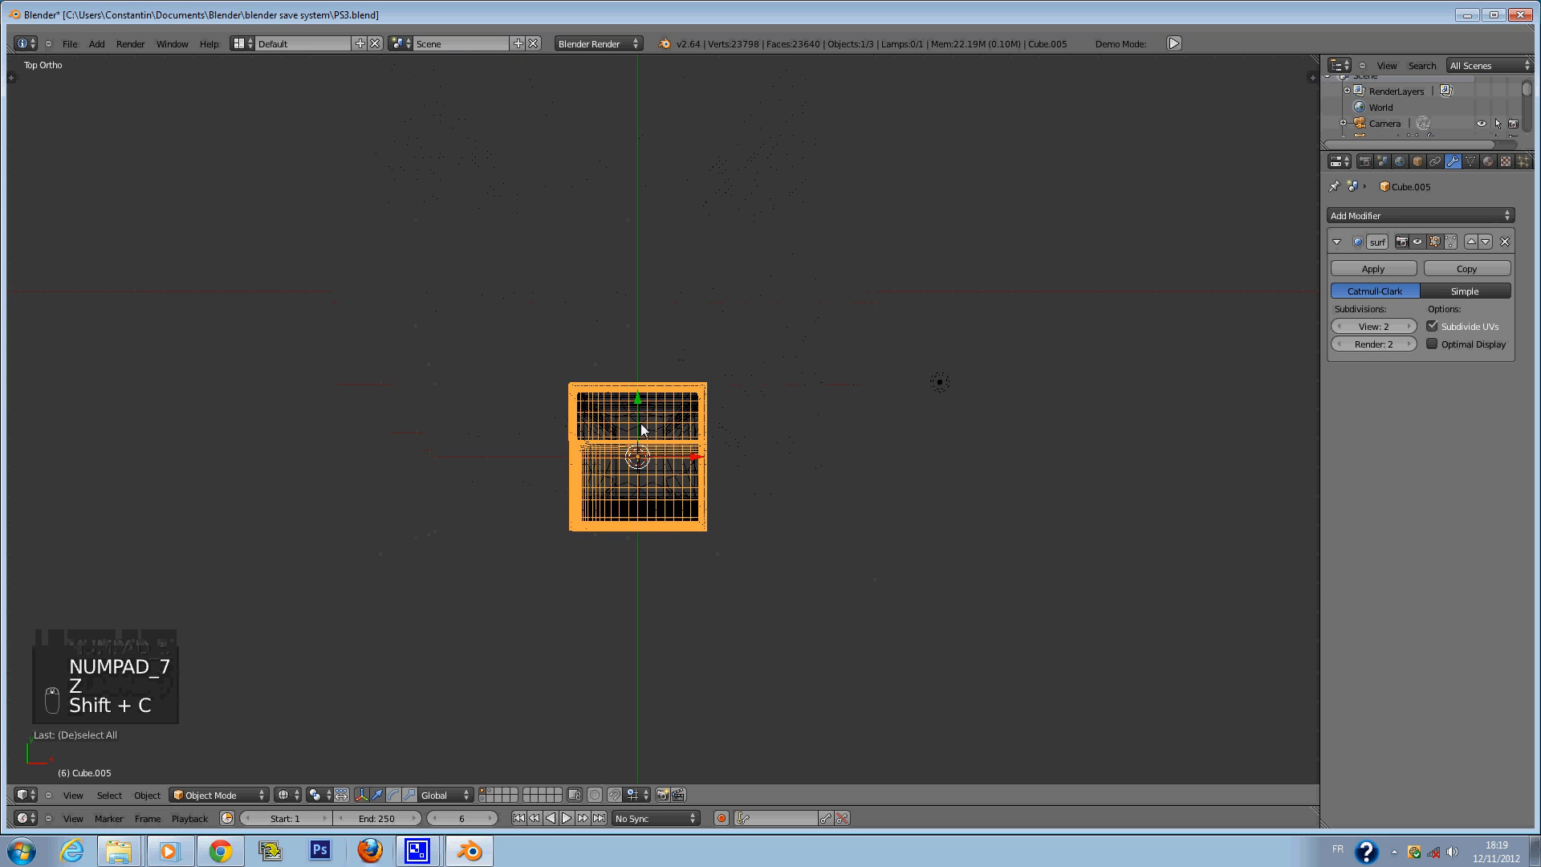
Add a cube at the 3D cursor and scale it down well inside the console's outline.
{"action": "scroll", "coordinate": [714, 435], "scroll_direction": "up", "scroll_amount": 5}
{"action": "key", "text": "shift+a"}
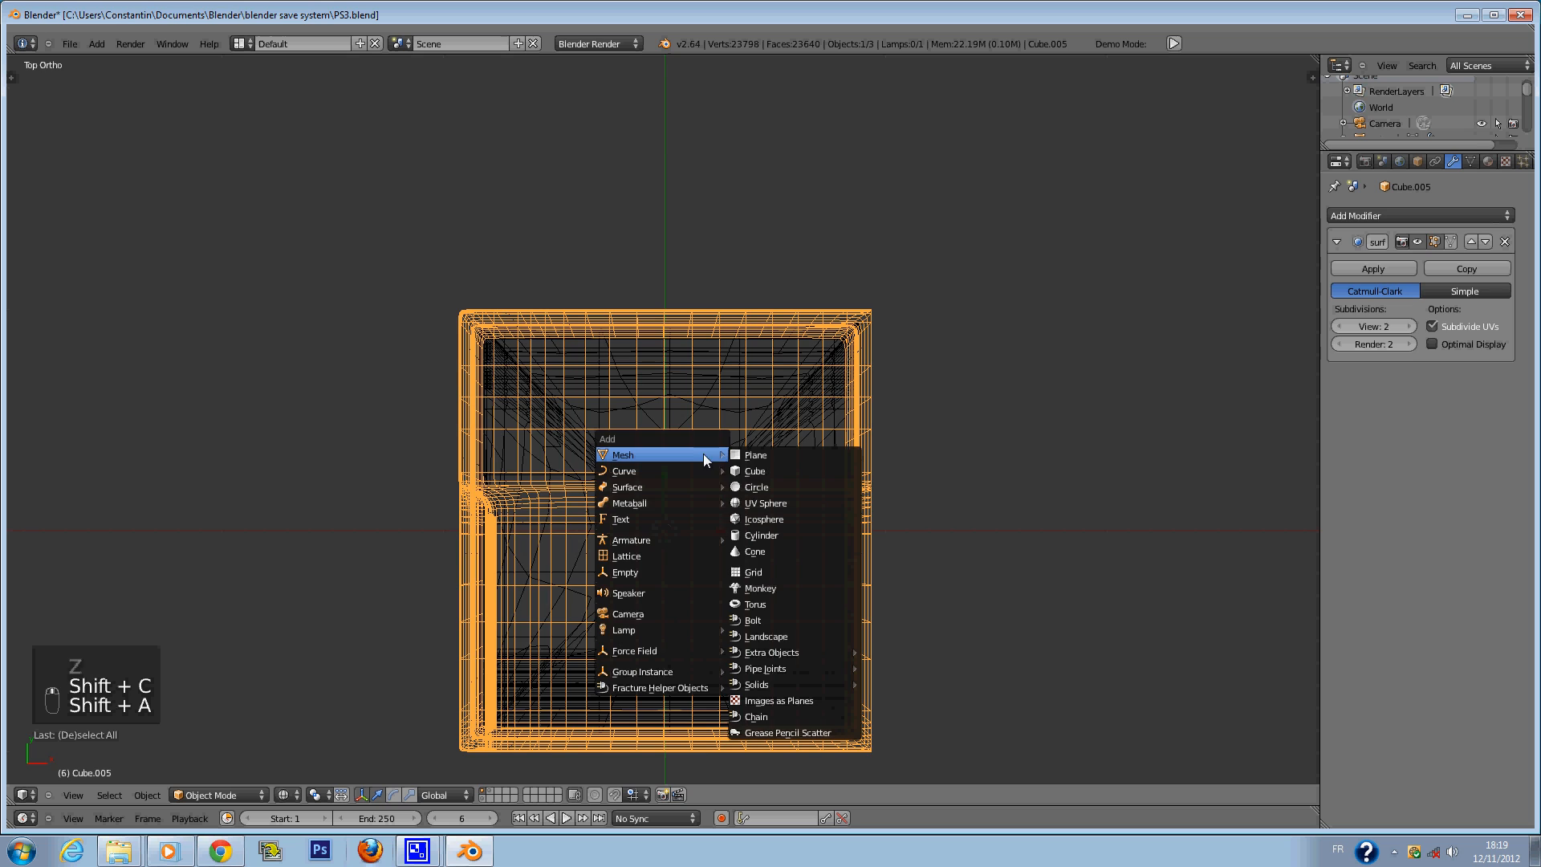
{"action": "left_click", "coordinate": [771, 470]}
{"action": "key", "text": "s"}
{"action": "left_click", "coordinate": [701, 547]}
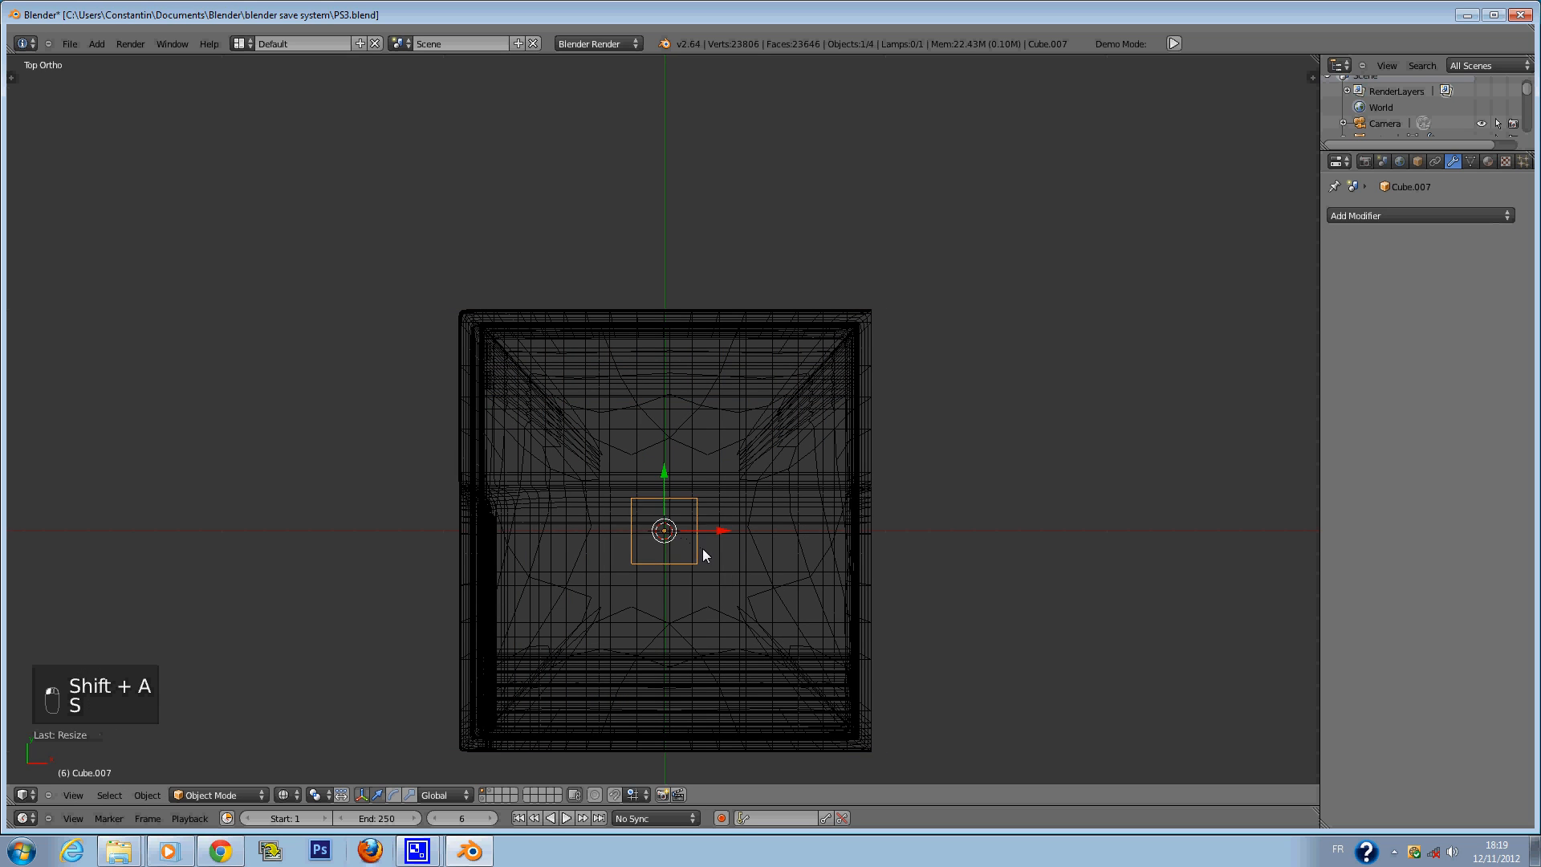
Flatten the new cube along Z into a thin plate and shrink it to a tiny pad for the console's foot.
{"action": "middle_click_drag", "start_coordinate": [702, 548], "coordinate": [700, 389]}
{"action": "key", "text": "KP_Enter"}
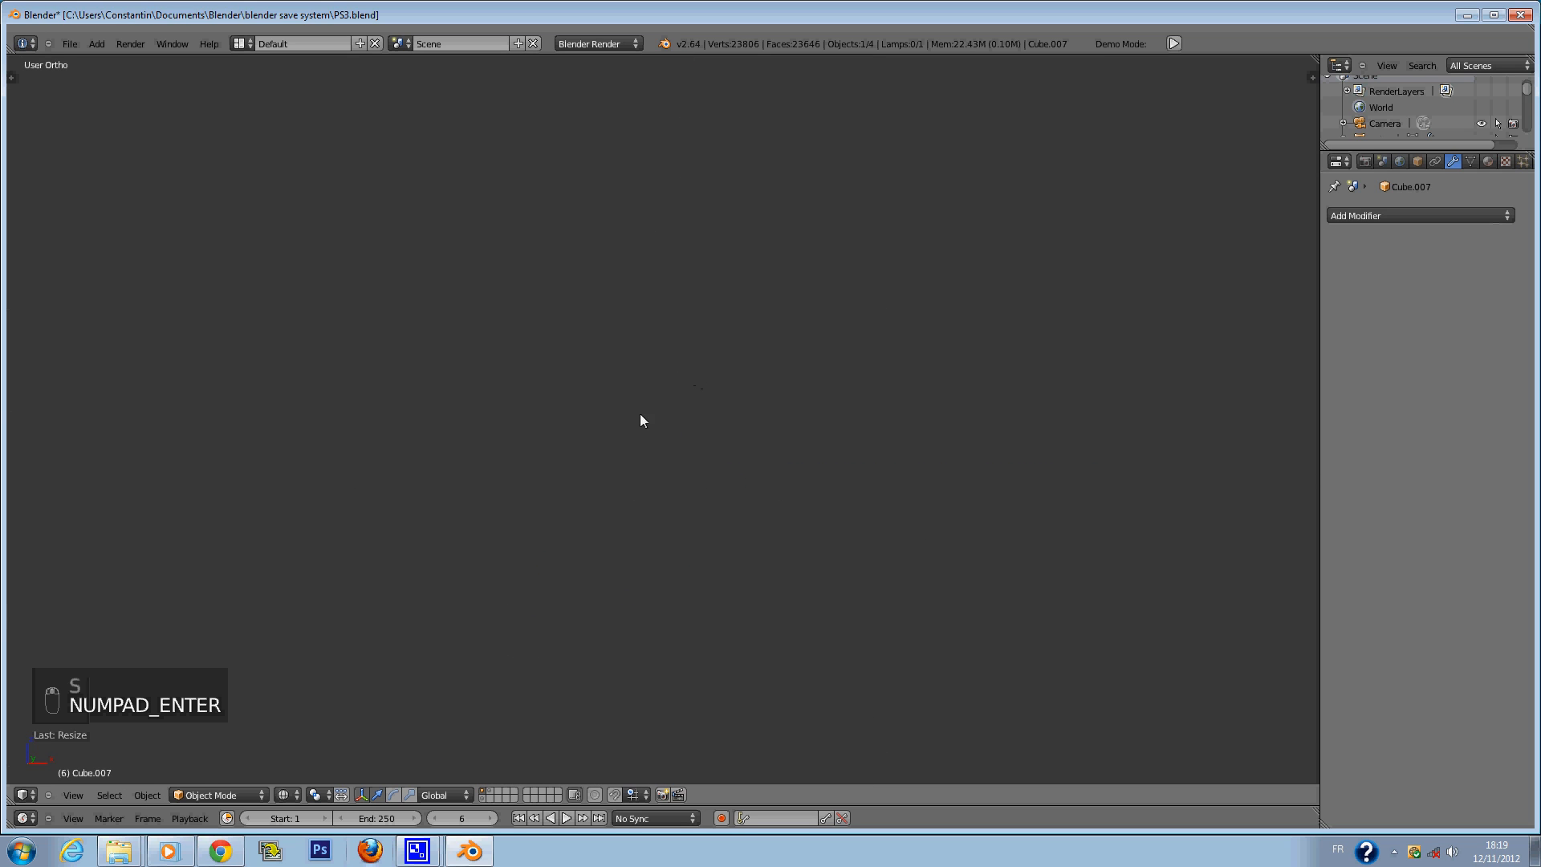
{"action": "key", "text": "KP_Decimal"}
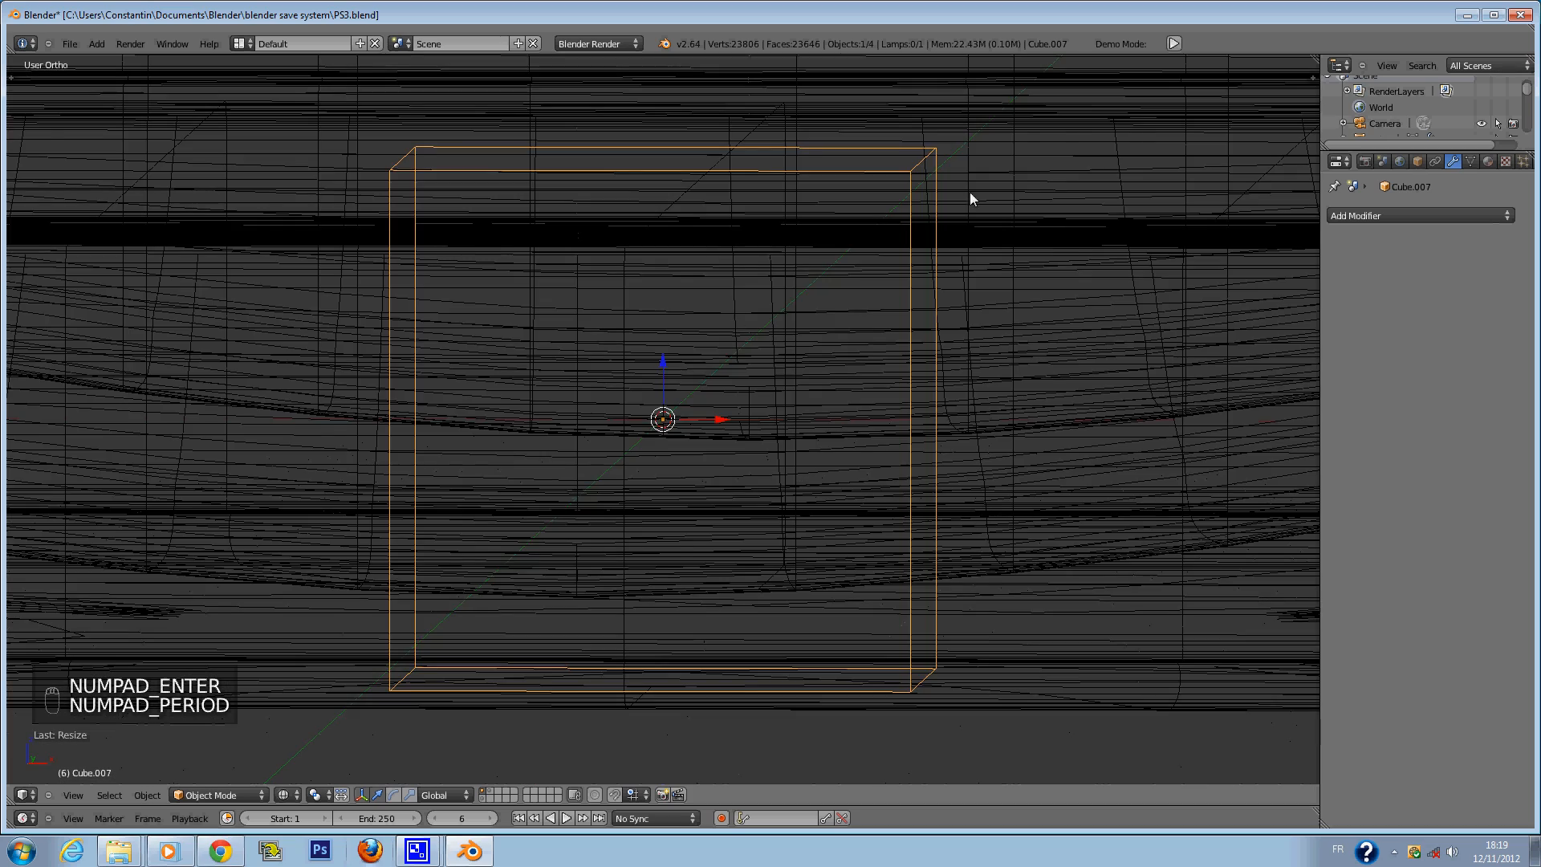
{"action": "scroll", "coordinate": [891, 394], "scroll_direction": "down", "scroll_amount": 3}
{"action": "middle_click_drag", "start_coordinate": [746, 523], "coordinate": [750, 513]}
{"action": "key", "text": "s"}
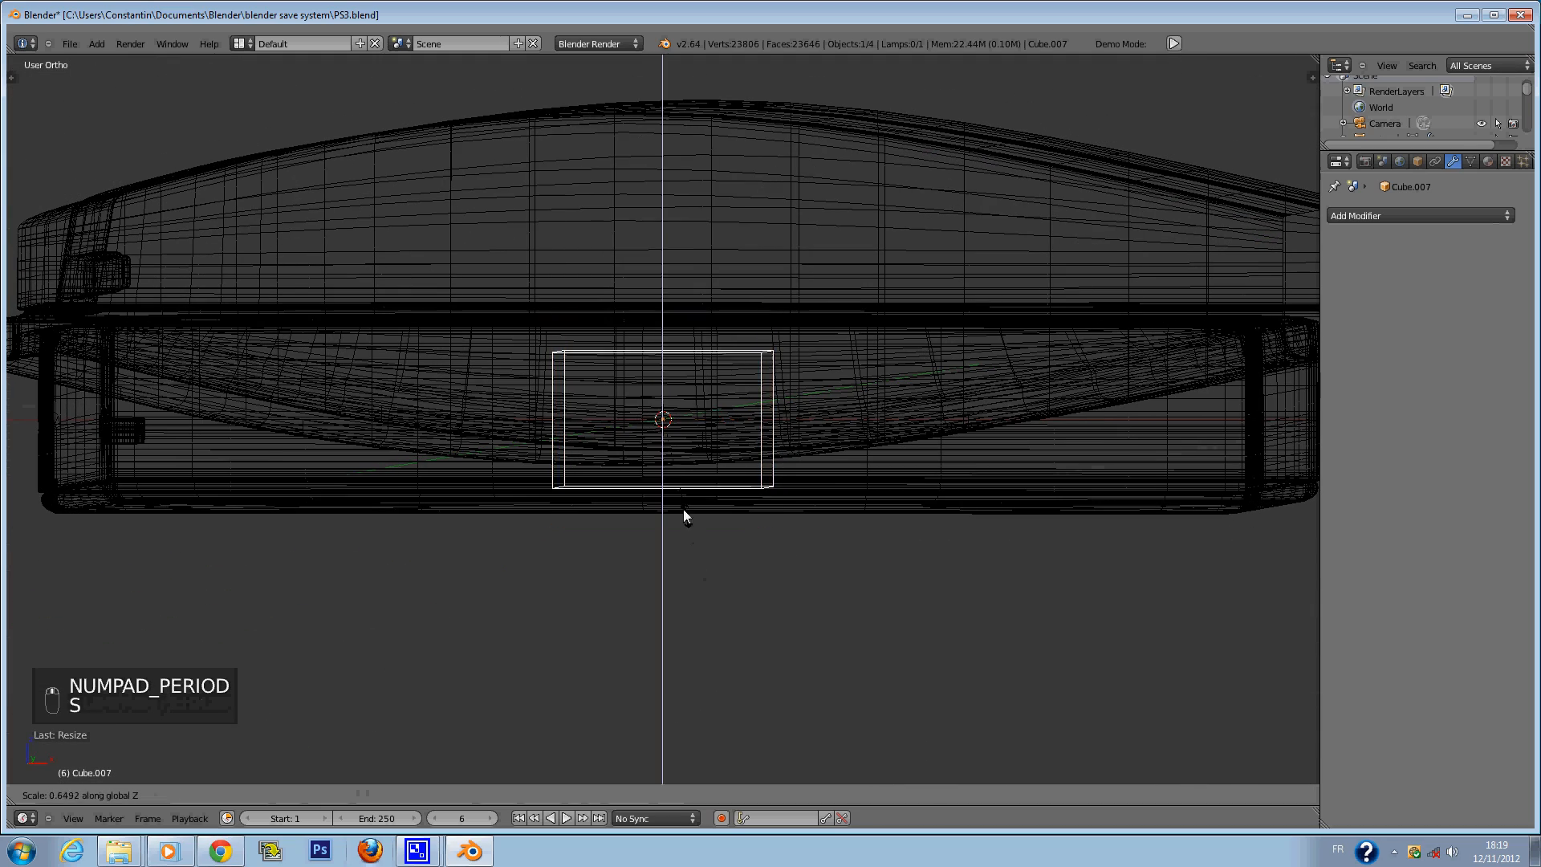
{"action": "key", "text": "s"}
{"action": "key", "text": "s"}
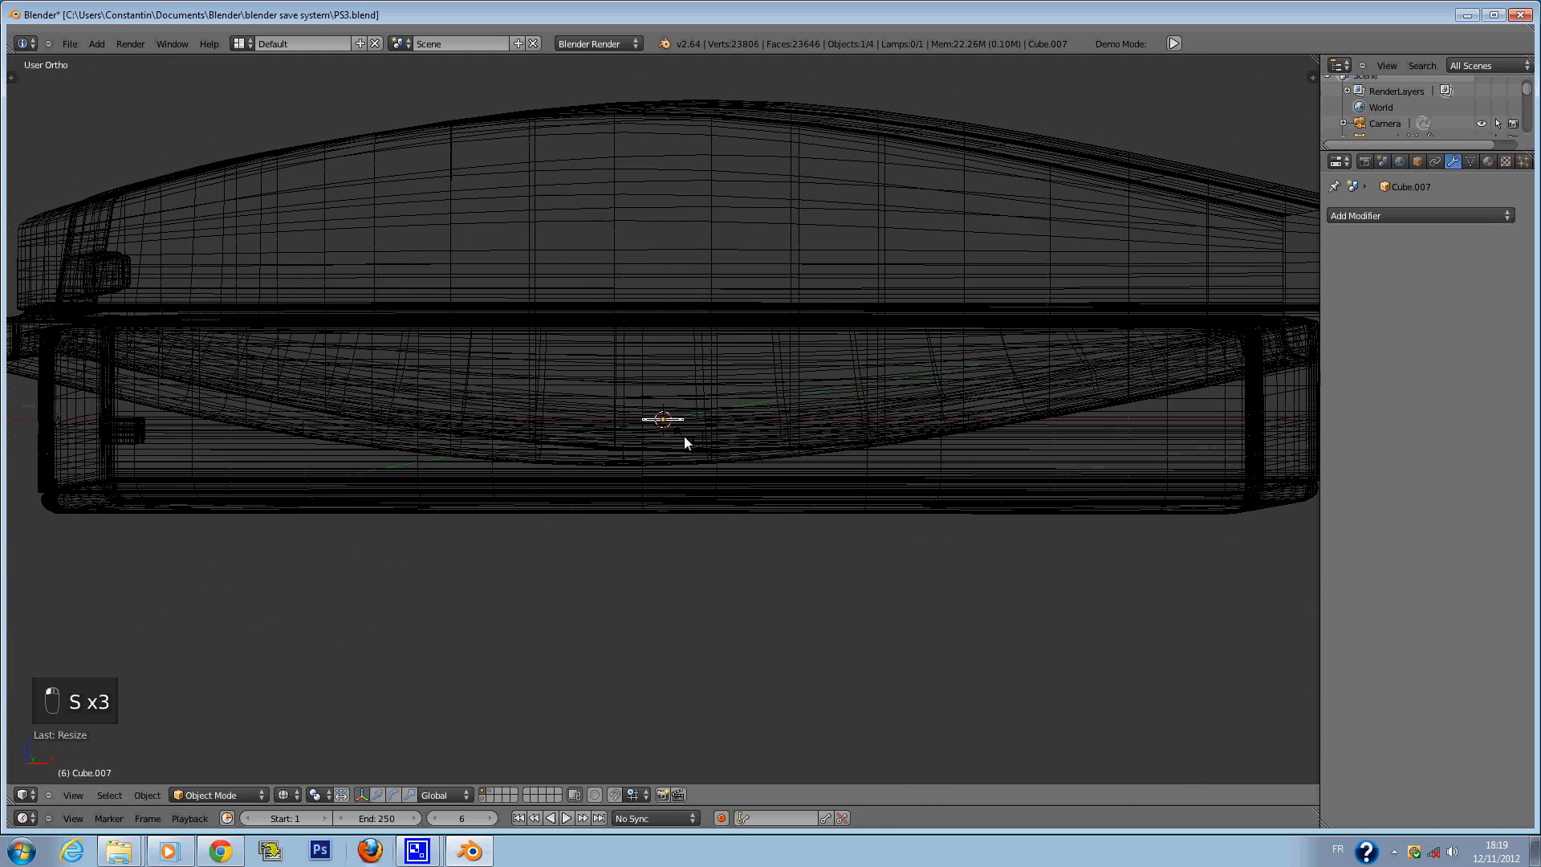
{"action": "key", "text": "z"}
{"action": "left_click", "coordinate": [693, 604]}
Scale the pad up slightly in top view and move it to the console's corner at negative X and positive Y.
{"action": "key", "text": "KP_7"}
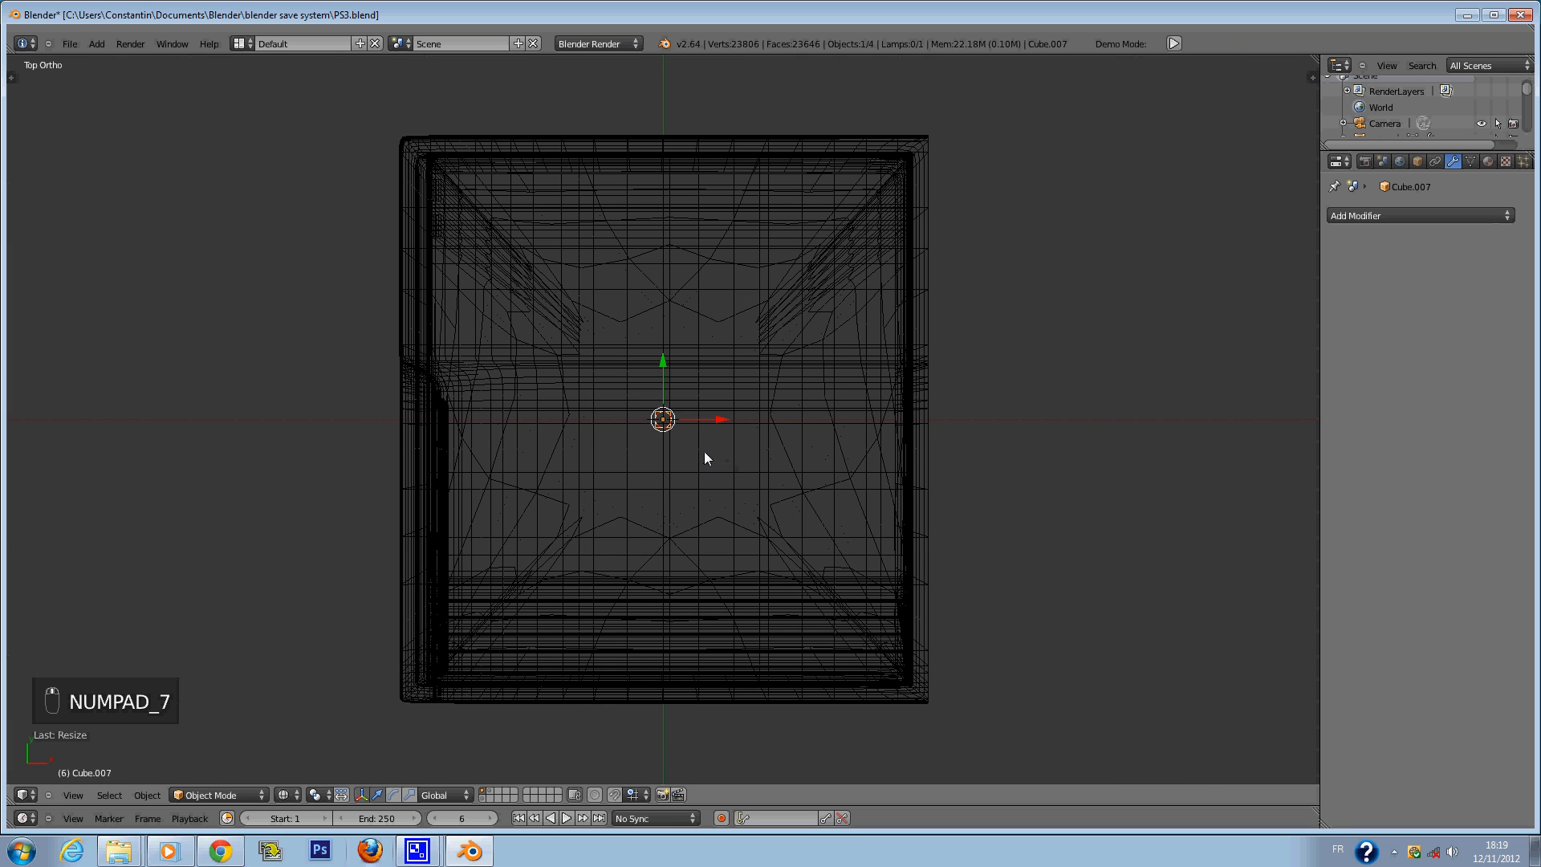
{"action": "key", "text": "s"}
{"action": "left_click", "coordinate": [757, 445]}
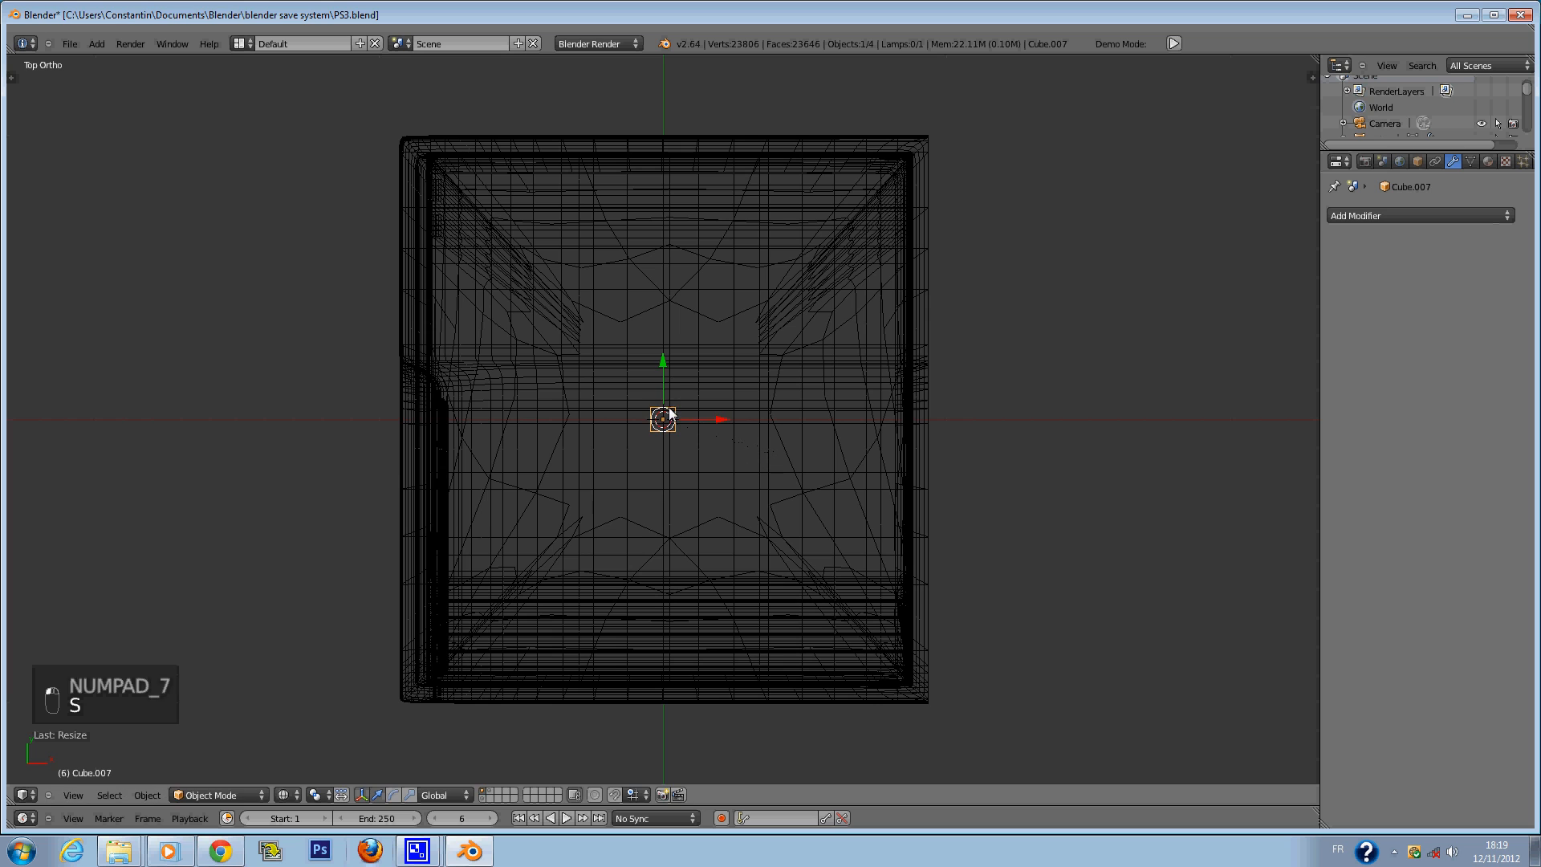
{"action": "left_click_drag", "start_coordinate": [664, 367], "coordinate": [671, 150]}
{"action": "mouse_move", "coordinate": [716, 207]}
{"action": "left_mouse_down"}
{"action": "mouse_move", "coordinate": [505, 205]}
{"action": "mouse_move", "coordinate": [454, 155]}
{"action": "left_mouse_up"}
{"action": "key", "text": "ctrl+s"}
{"action": "key", "text": "z"}
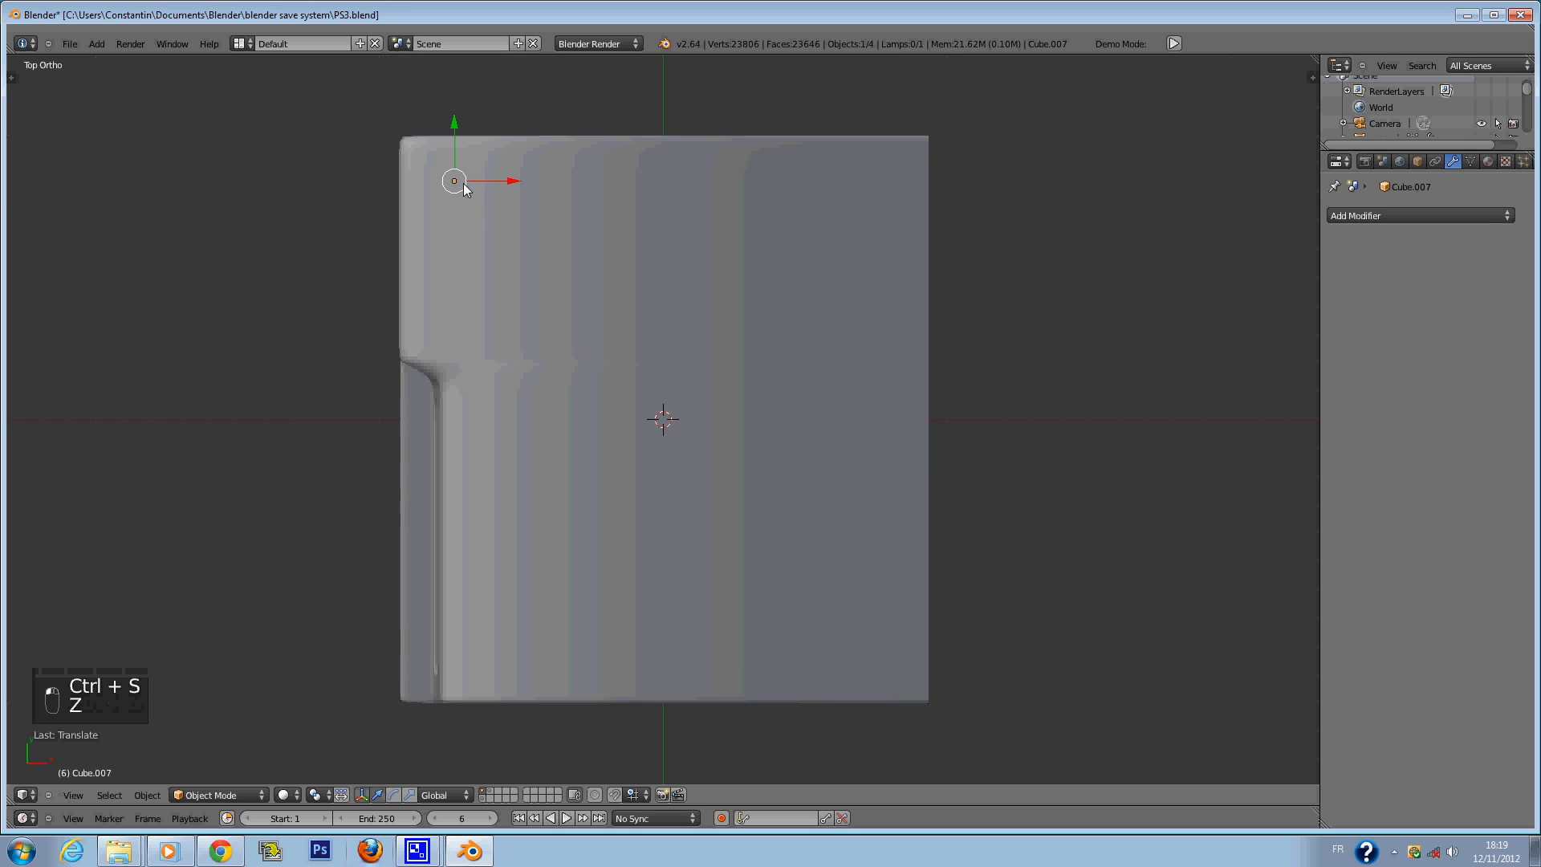
Lower the pad along Z to the console's underside below the USB ports and save PS3.blend.
{"action": "mouse_move", "coordinate": [455, 156]}
{"action": "middle_mouse_down"}
{"action": "mouse_move", "coordinate": [651, 97]}
{"action": "mouse_move", "coordinate": [675, 6]}
{"action": "middle_mouse_up"}
{"action": "scroll", "coordinate": [135, 226], "scroll_direction": "up", "scroll_amount": 6}
{"action": "scroll", "coordinate": [201, 257], "scroll_direction": "down", "scroll_amount": 3}
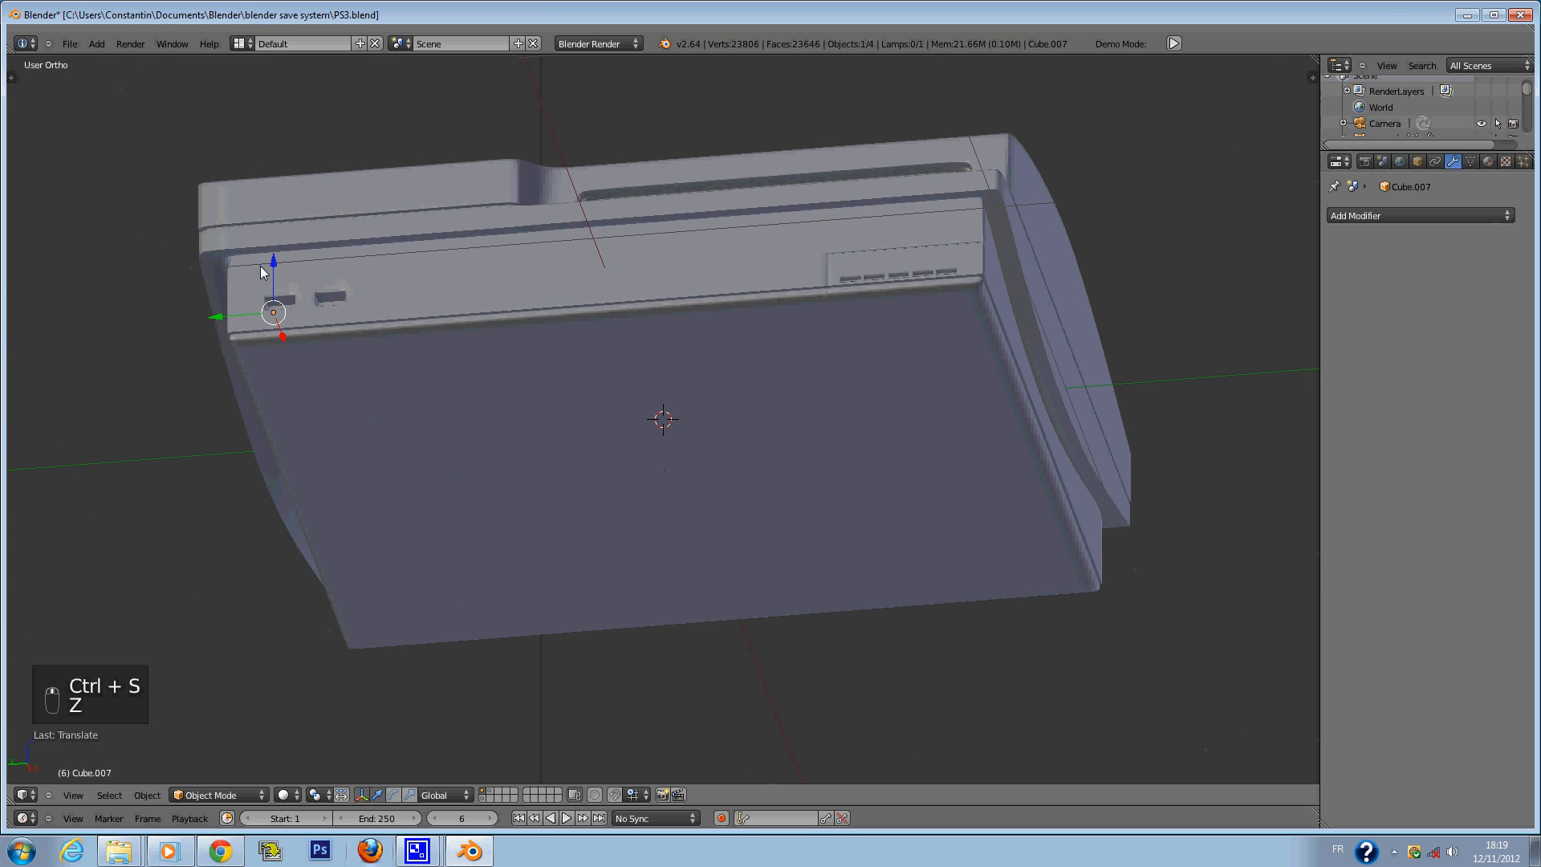
{"action": "left_click_drag", "start_coordinate": [276, 265], "coordinate": [273, 309]}
{"action": "key", "text": "ctrl+s"}
{"action": "key", "text": "ctrl+s"}
{"action": "left_click", "coordinate": [274, 310]}
Check the foot pad in front and top wireframe views and add a Mirror modifier to it.
{"action": "key", "text": "KP_1"}
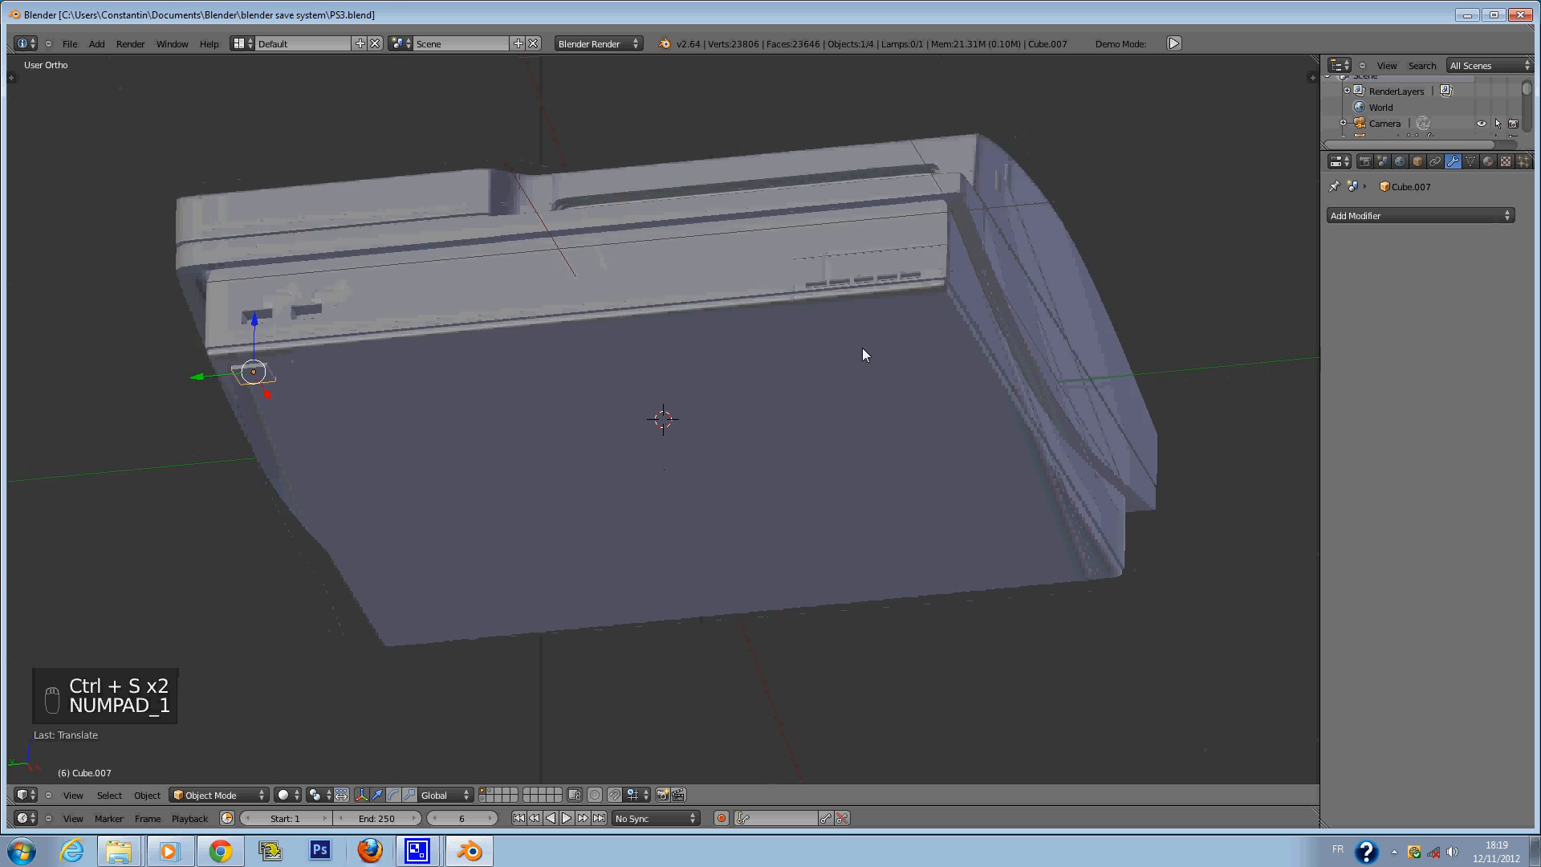
{"action": "key", "text": "KP_5"}
{"action": "key", "text": "KP_5"}
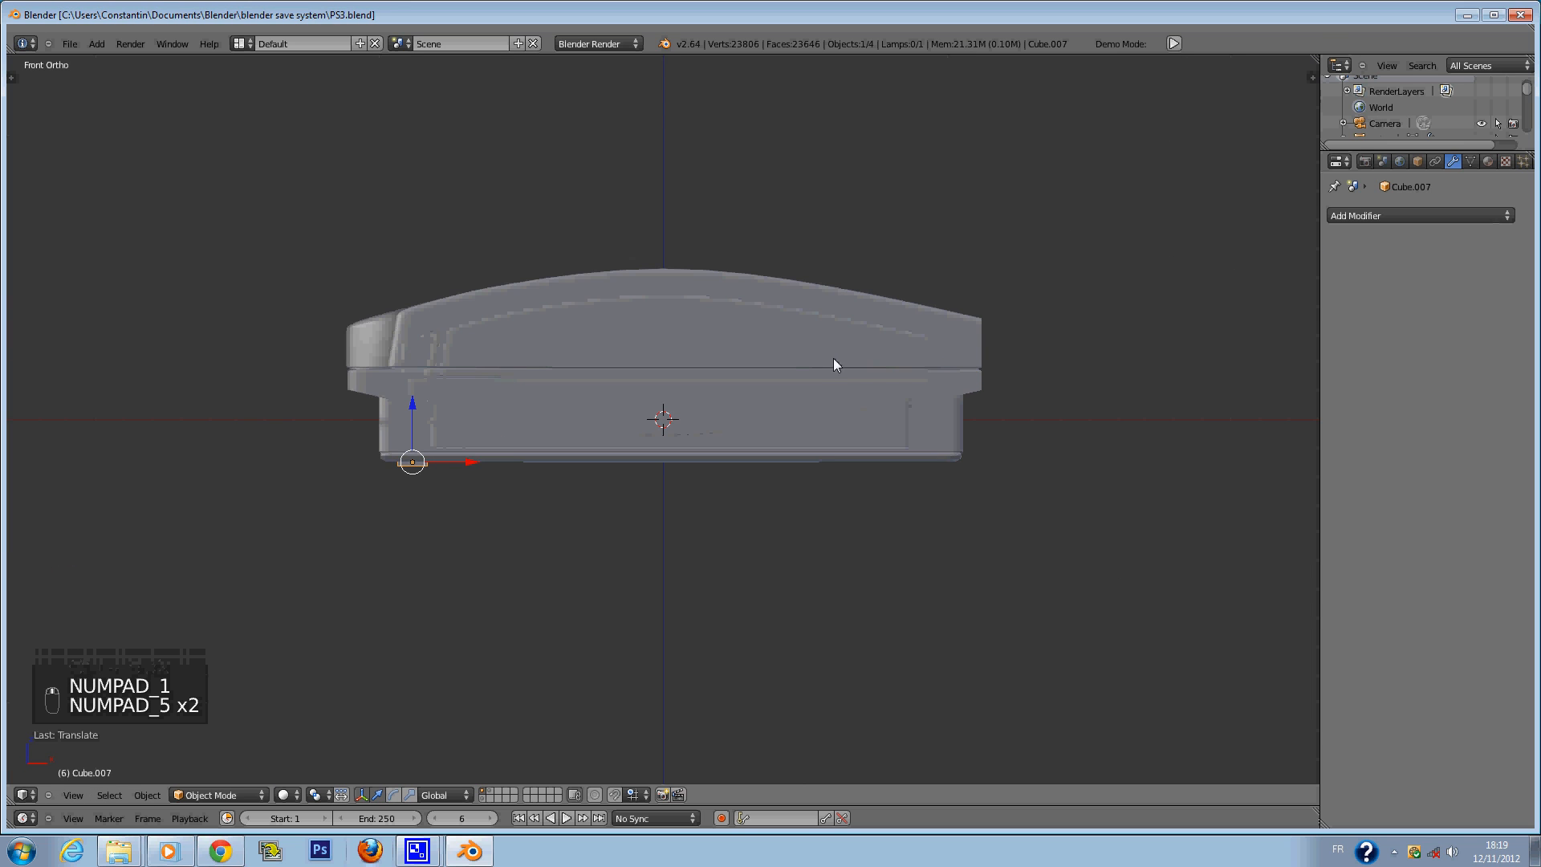
{"action": "key", "text": "z"}
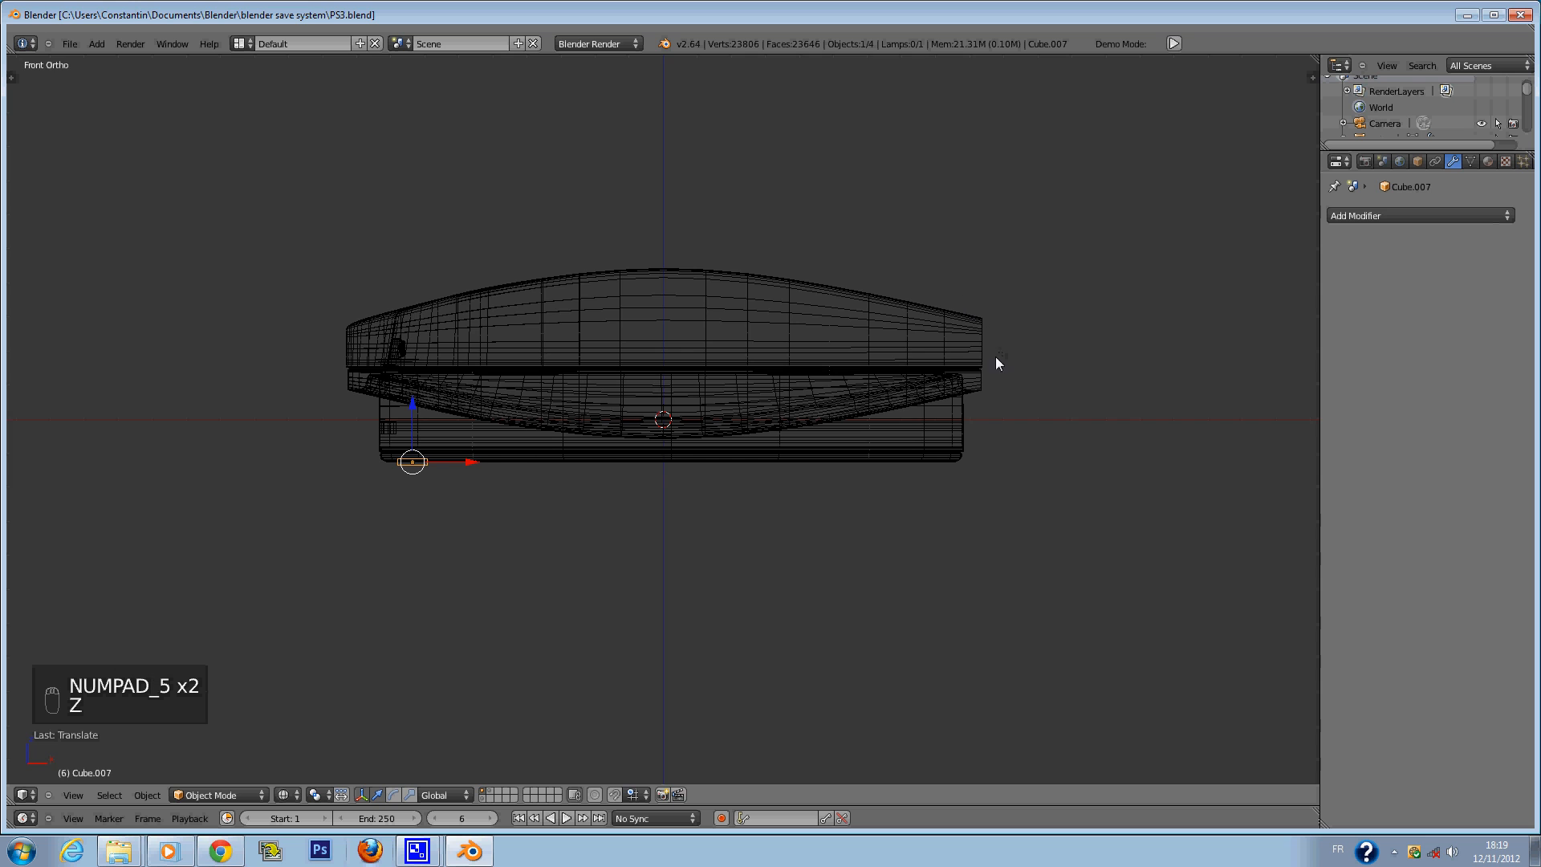
{"action": "key", "text": "KP_5"}
{"action": "key", "text": "KP_5"}
{"action": "key", "text": "KP_7"}
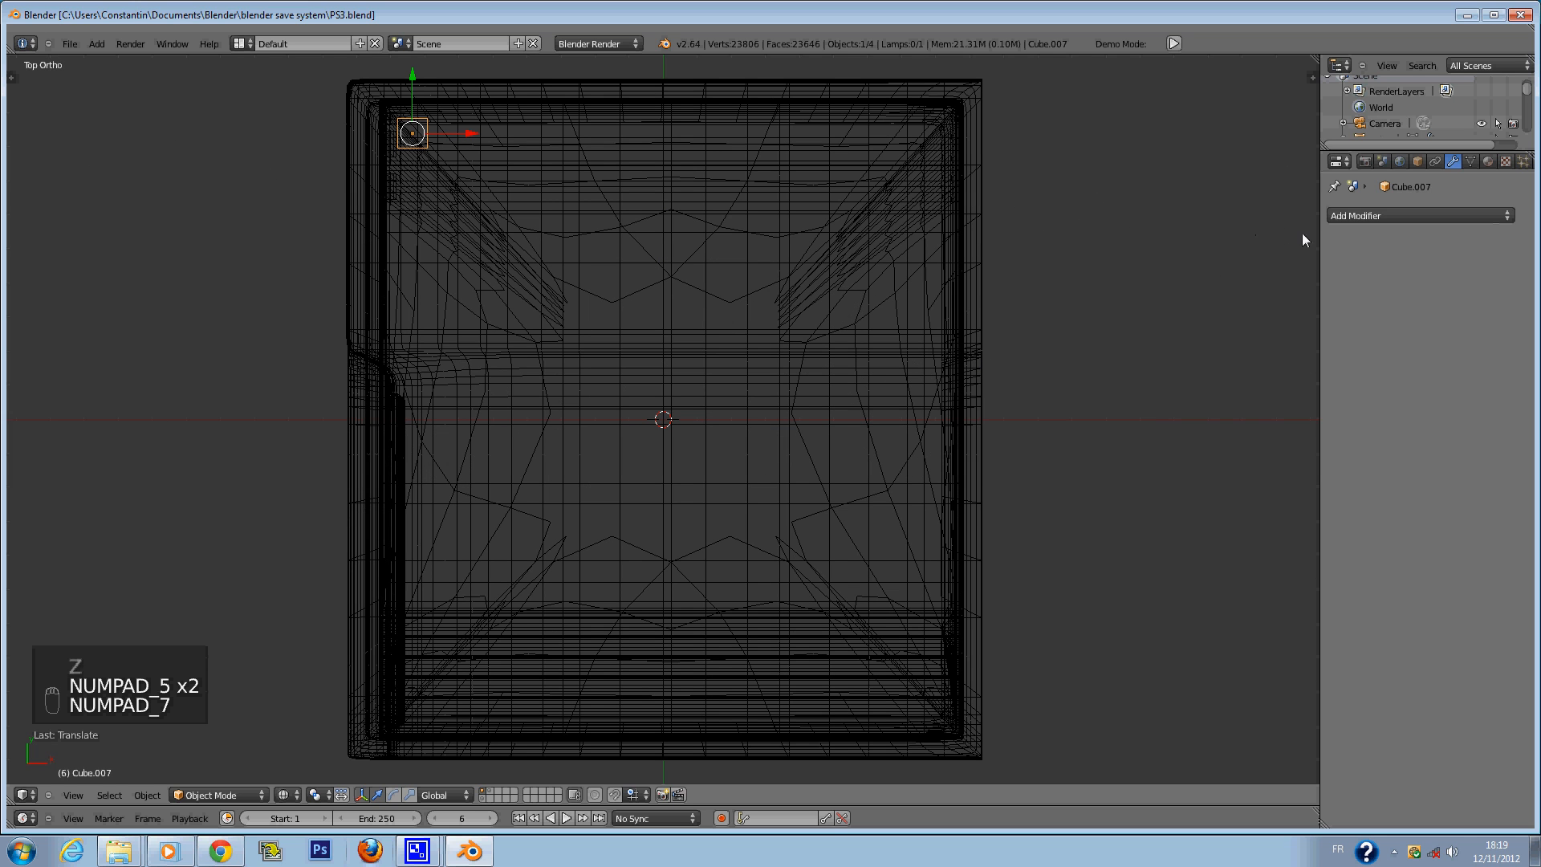
{"action": "left_click", "coordinate": [1358, 216]}
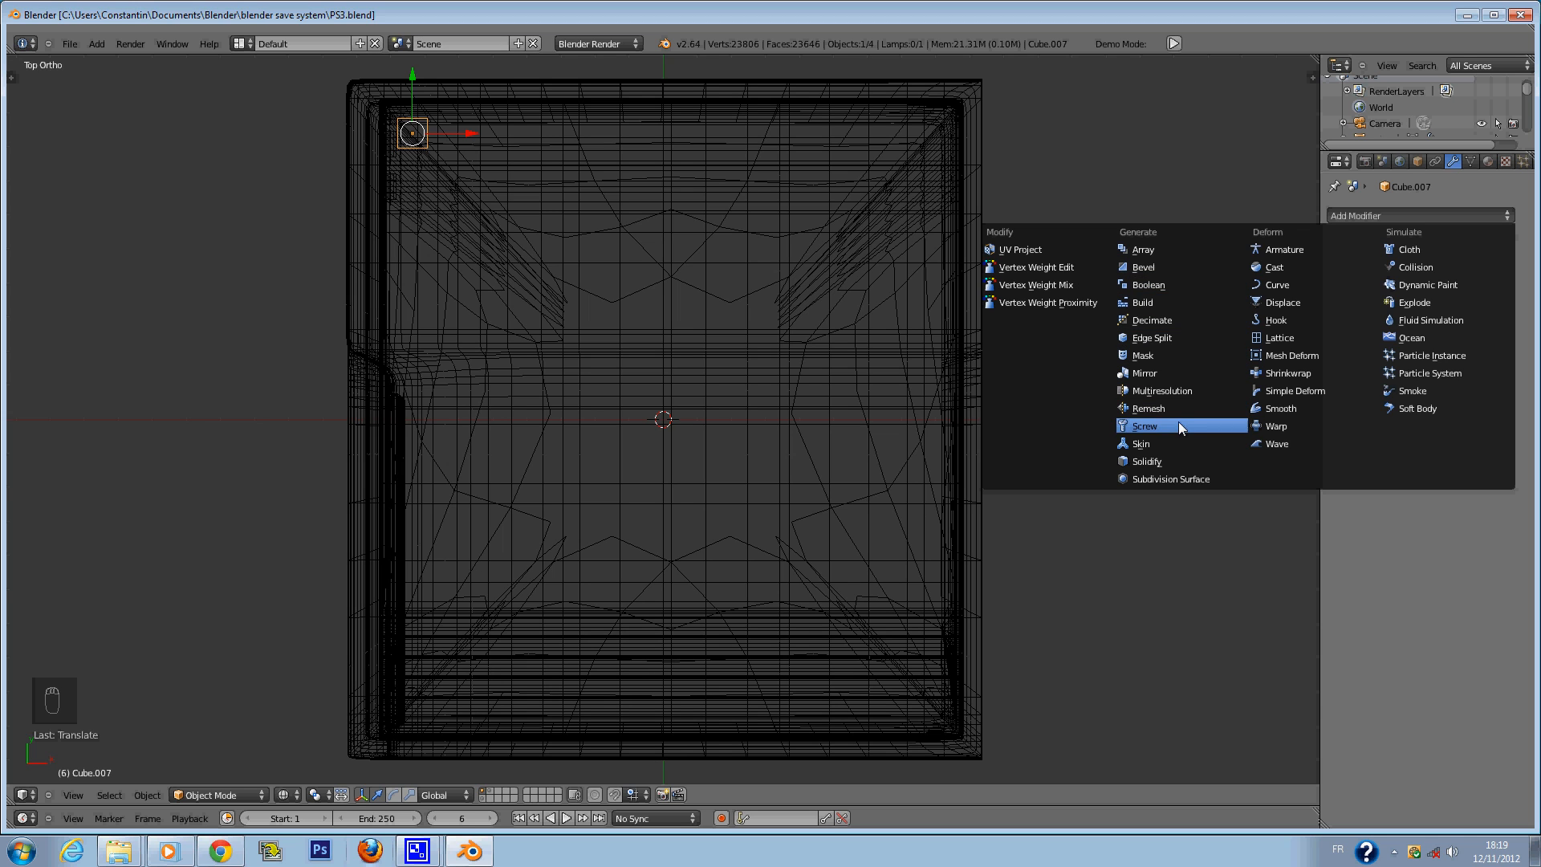
{"action": "left_click", "coordinate": [1160, 375]}
Set the foot pad's origin to the 3D cursor and mirror it on the Y axis as well as X.
{"action": "scroll", "coordinate": [951, 370], "scroll_direction": "down", "scroll_amount": 2}
{"action": "key", "text": "t"}
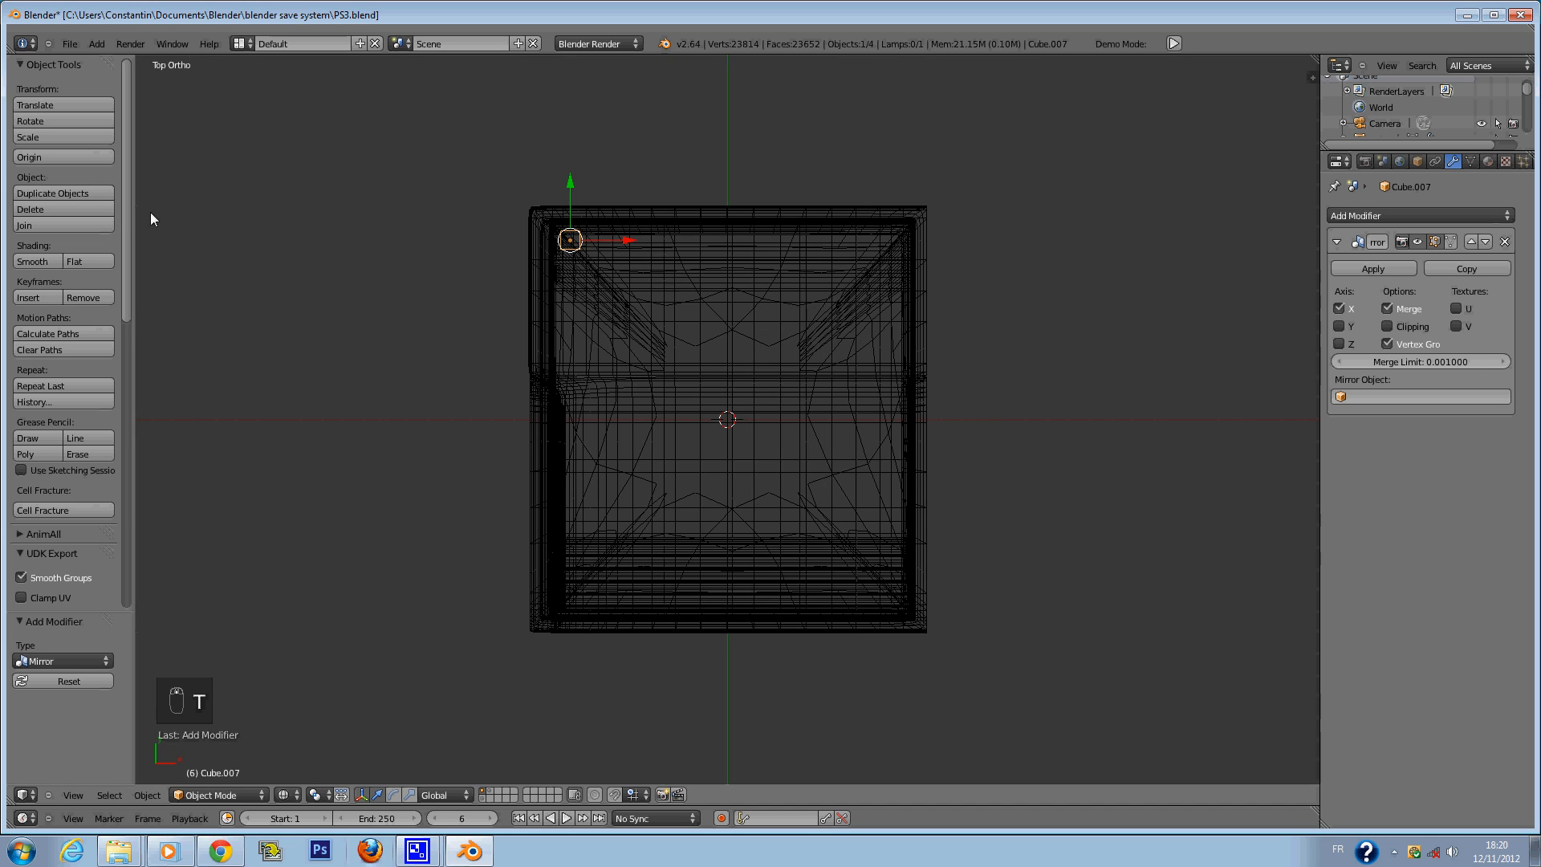
{"action": "left_click", "coordinate": [79, 159]}
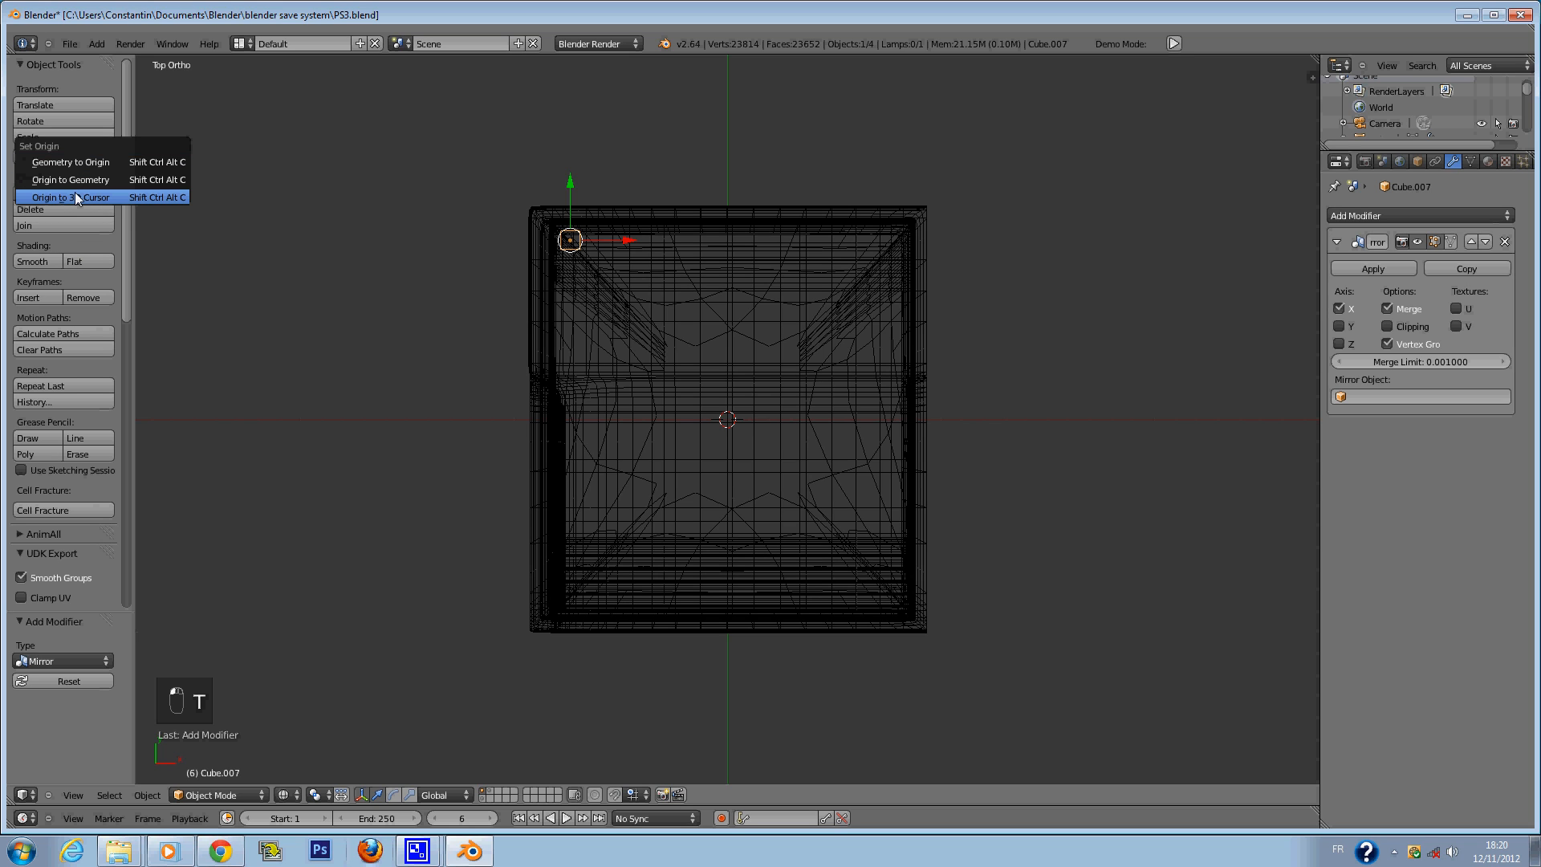
{"action": "left_click", "coordinate": [83, 201]}
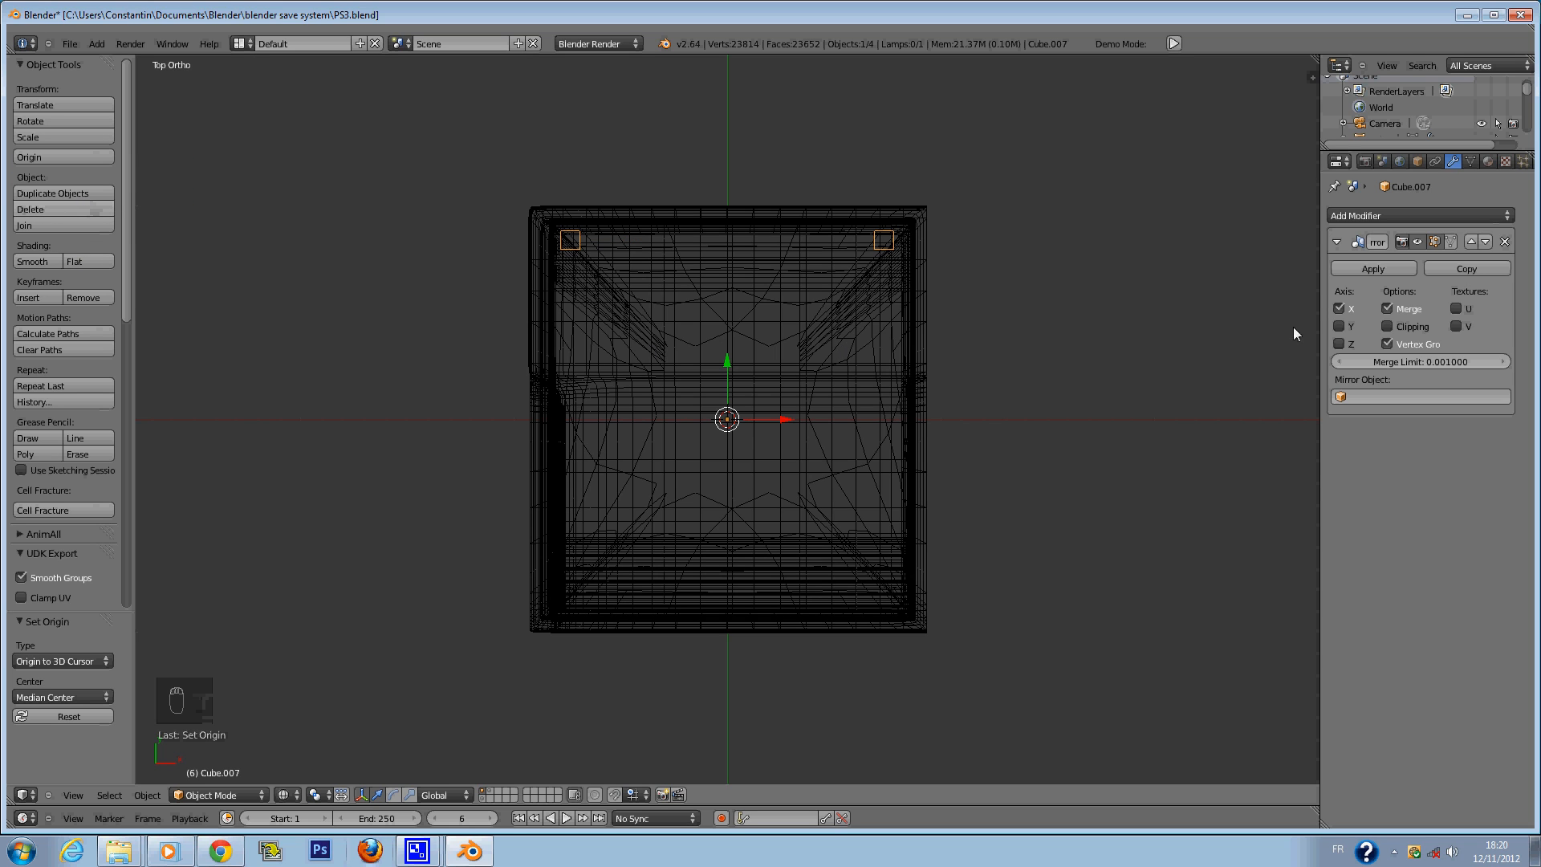
{"action": "left_click", "coordinate": [1341, 326]}
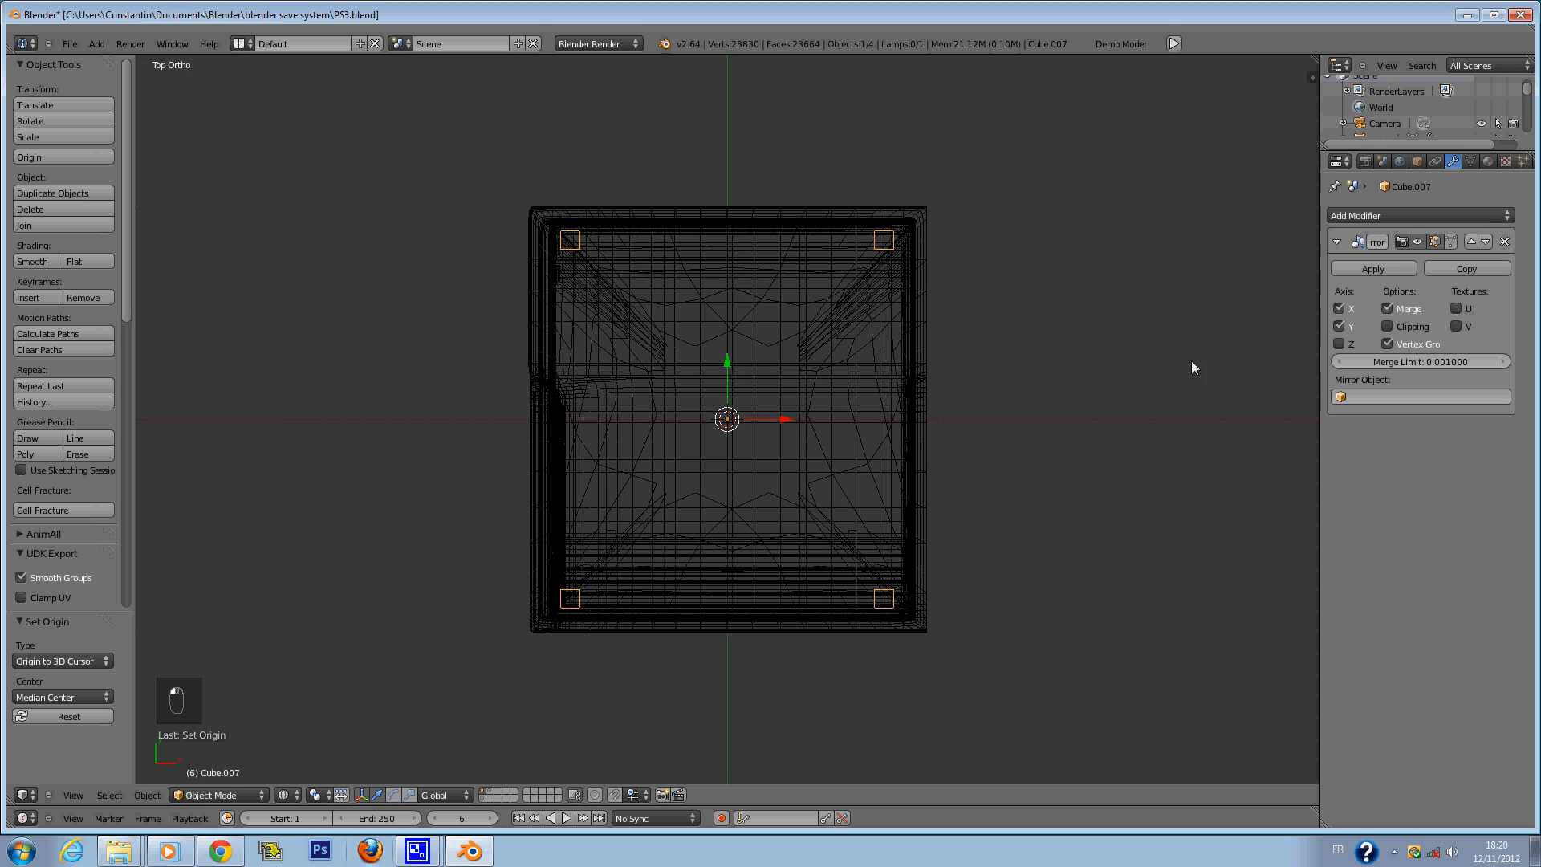
Shift the four mirrored feet about 0.026 along X, undo any further movement and save the file.
{"action": "key", "text": "g"}
{"action": "key", "text": "x"}
{"action": "left_click", "coordinate": [779, 418]}
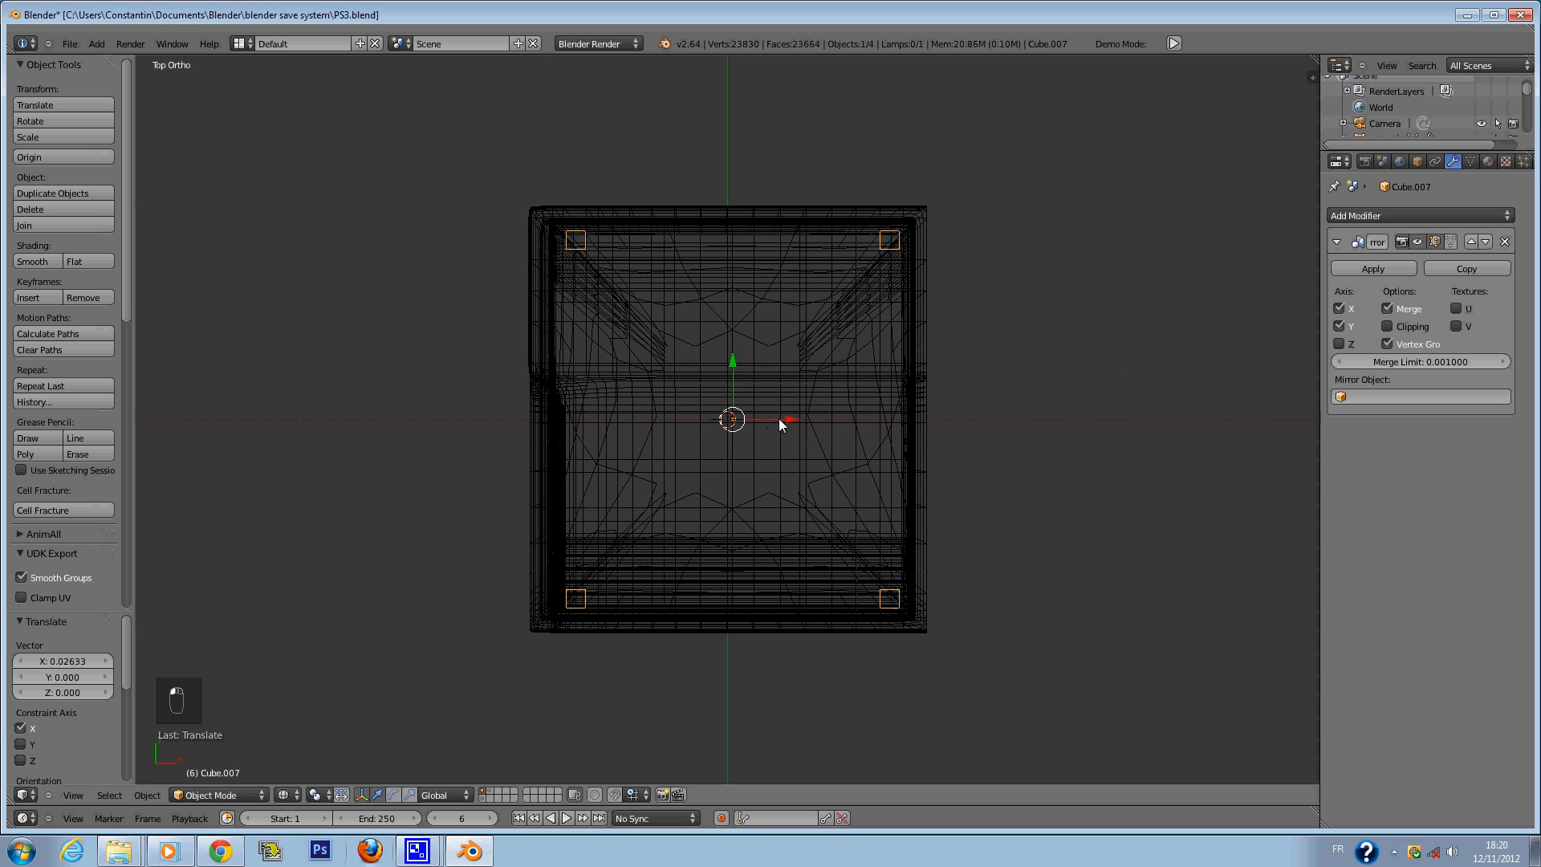
{"action": "key", "text": "g"}
{"action": "key", "text": "x"}
{"action": "key", "text": "ctrl+z"}
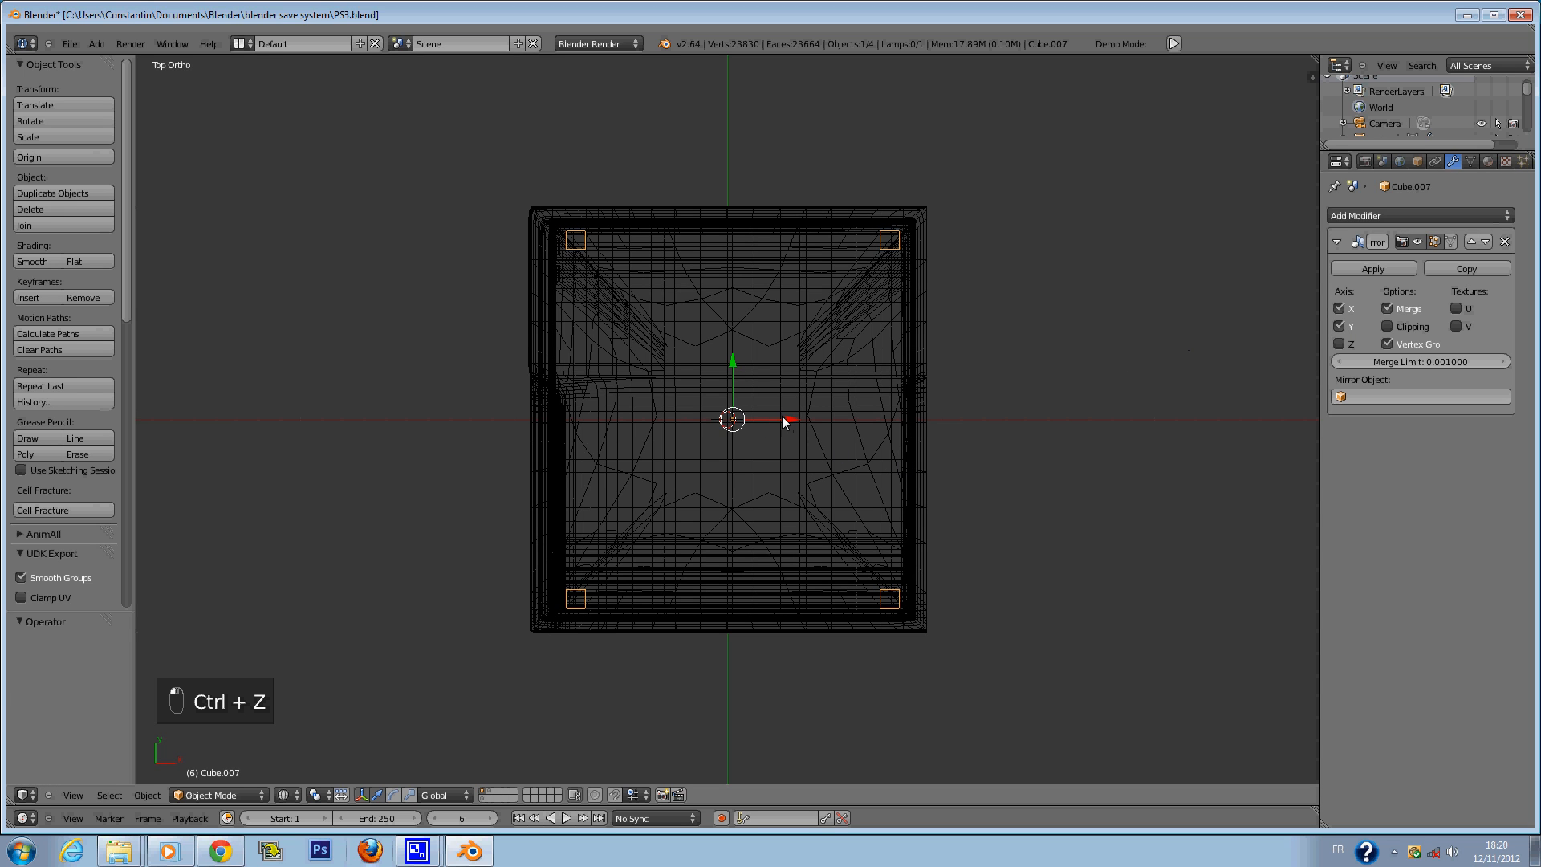
{"action": "key", "text": "ctrl+z"}
{"action": "key", "text": "ctrl+s"}
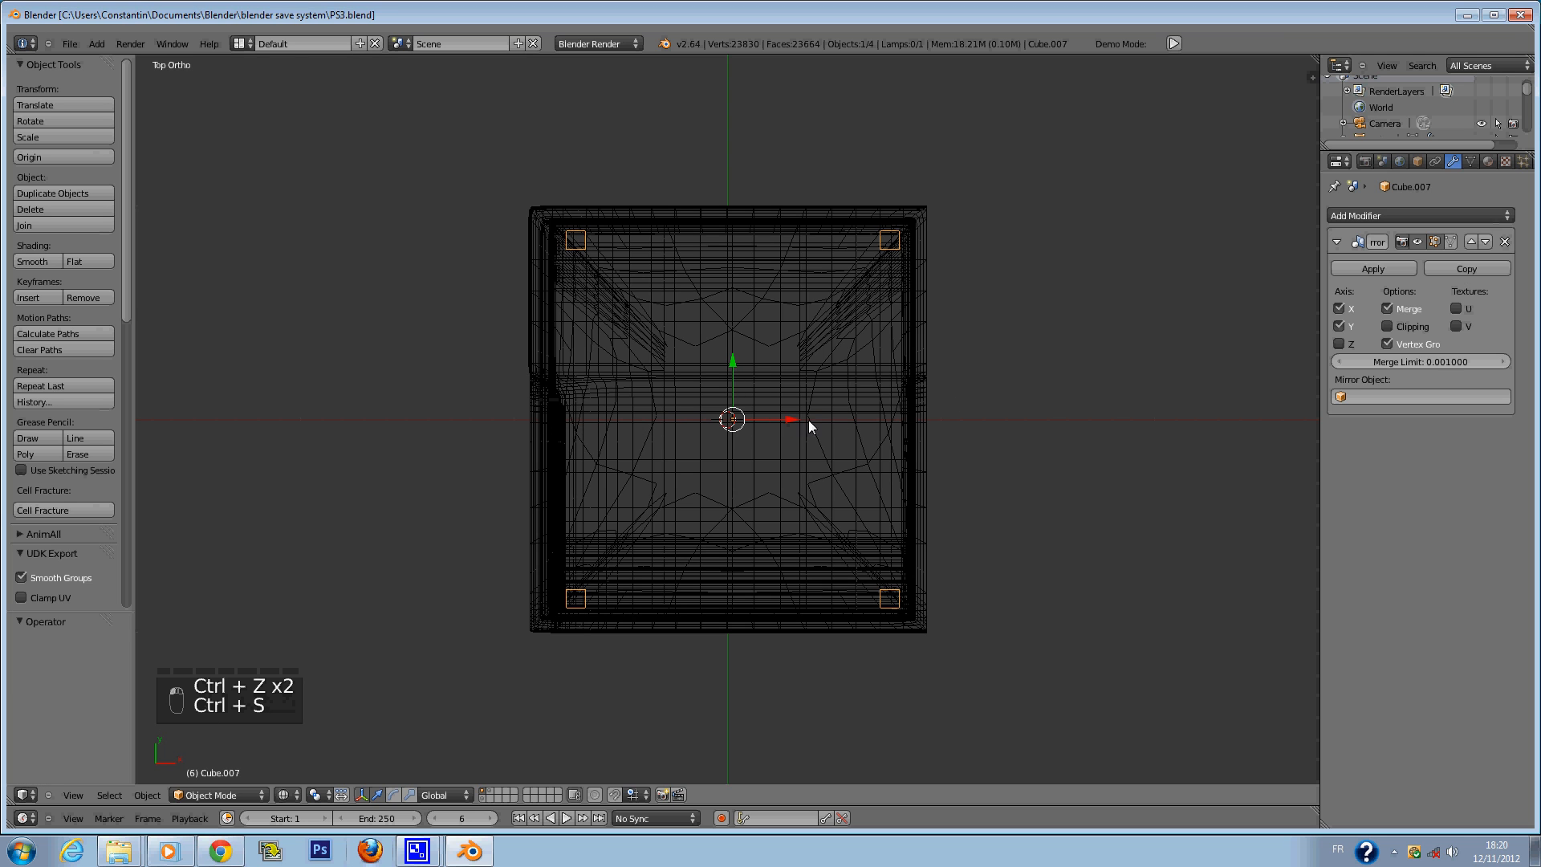
Apply the feet's Mirror modifier, return to solid shading to check the underside and save PS3.blend.
{"action": "left_click", "coordinate": [1374, 268]}
{"action": "key", "text": "z"}
{"action": "mouse_move", "coordinate": [951, 385]}
{"action": "middle_mouse_down"}
{"action": "mouse_move", "coordinate": [865, 268]}
{"action": "mouse_move", "coordinate": [750, 263]}
{"action": "middle_mouse_up"}
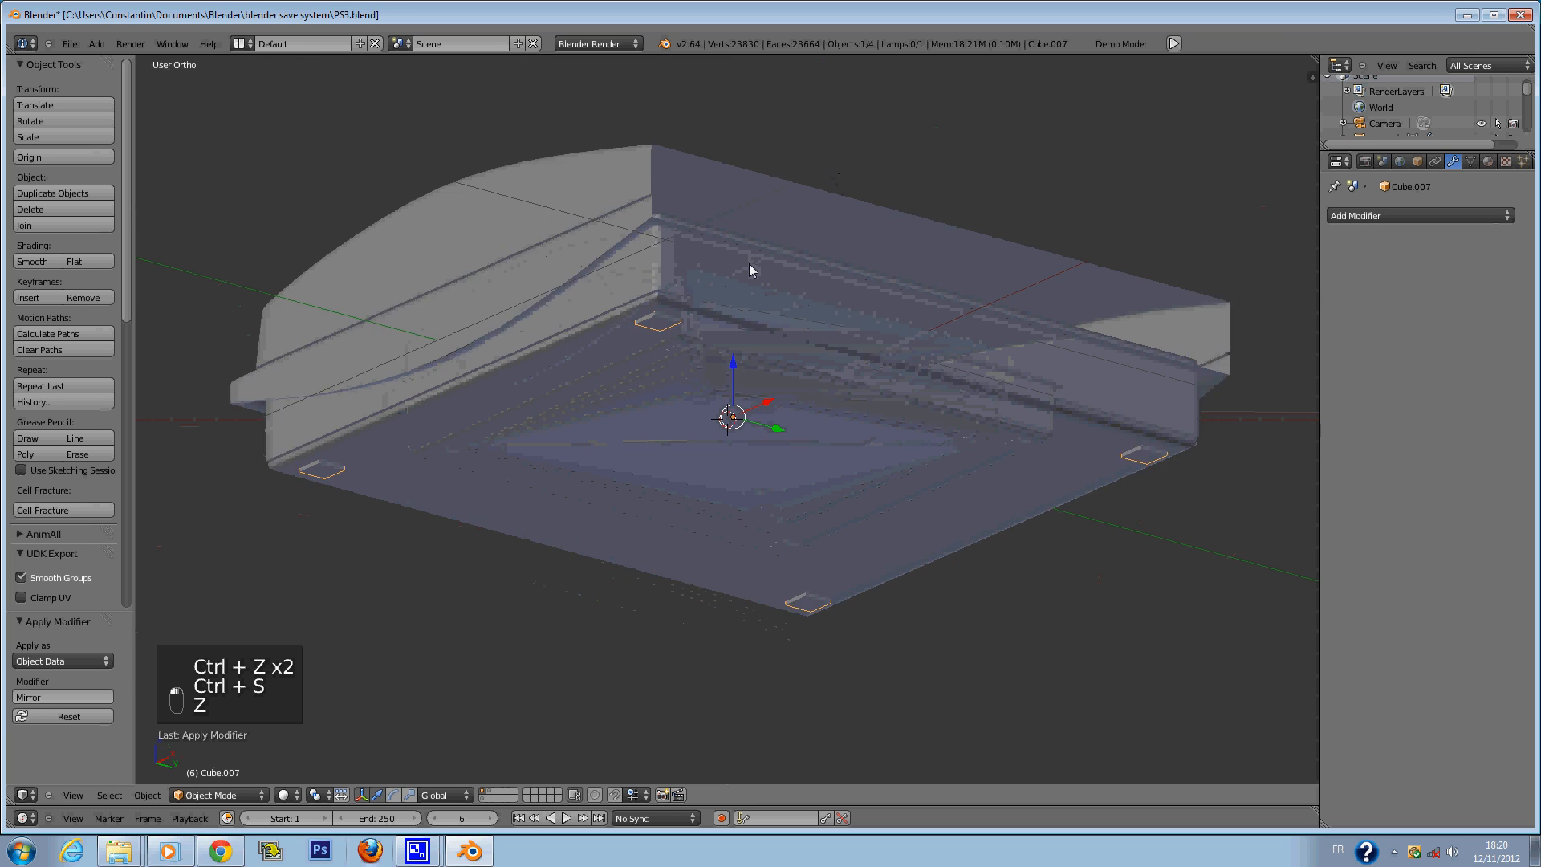
{"action": "scroll", "coordinate": [749, 264], "scroll_direction": "up", "scroll_amount": 2}
{"action": "key", "text": "ctrl+s"}
{"action": "left_click", "coordinate": [749, 264]}
{"action": "scroll", "coordinate": [860, 301], "scroll_direction": "down", "scroll_amount": 1}
{"action": "middle_click_drag", "start_coordinate": [861, 301], "coordinate": [694, 464]}
{"action": "key", "text": "ctrl+s"}
{"action": "left_click", "coordinate": [616, 334]}
Deselect all objects and save PS3.blend while inspecting the console with its new feet.
{"action": "key", "text": "a"}
{"action": "key", "text": "ctrl+s"}
{"action": "right_click", "coordinate": [750, 315]}
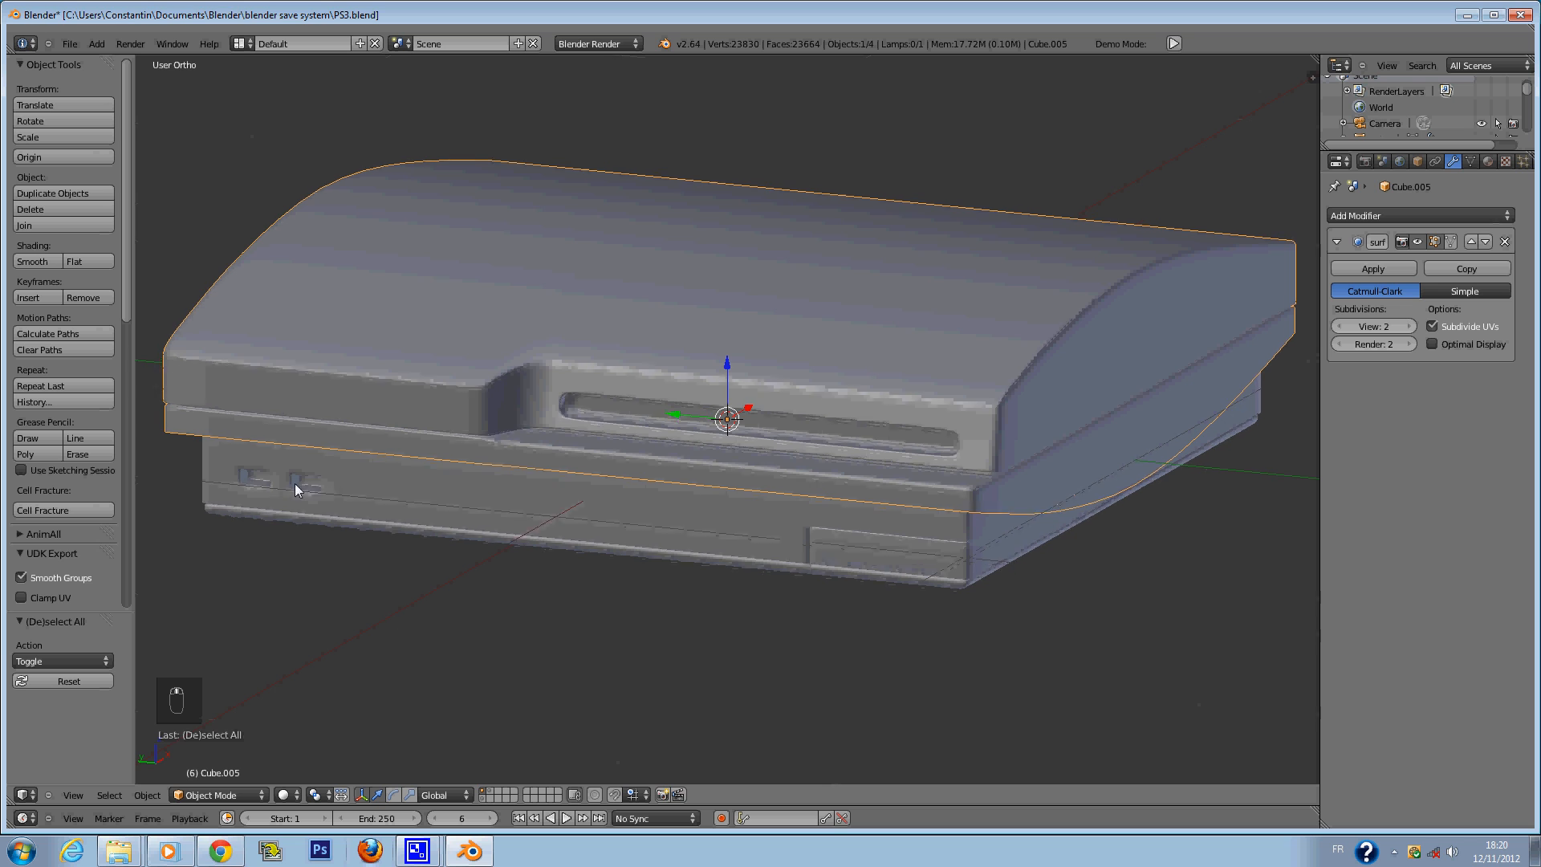
{"action": "middle_click_drag", "start_coordinate": [296, 483], "coordinate": [304, 454]}
{"action": "key", "text": "ctrl+s"}
{"action": "left_click", "coordinate": [304, 454]}
{"action": "key", "text": "a"}
{"action": "key", "text": "ctrl+s"}
{"action": "left_click", "coordinate": [693, 464]}
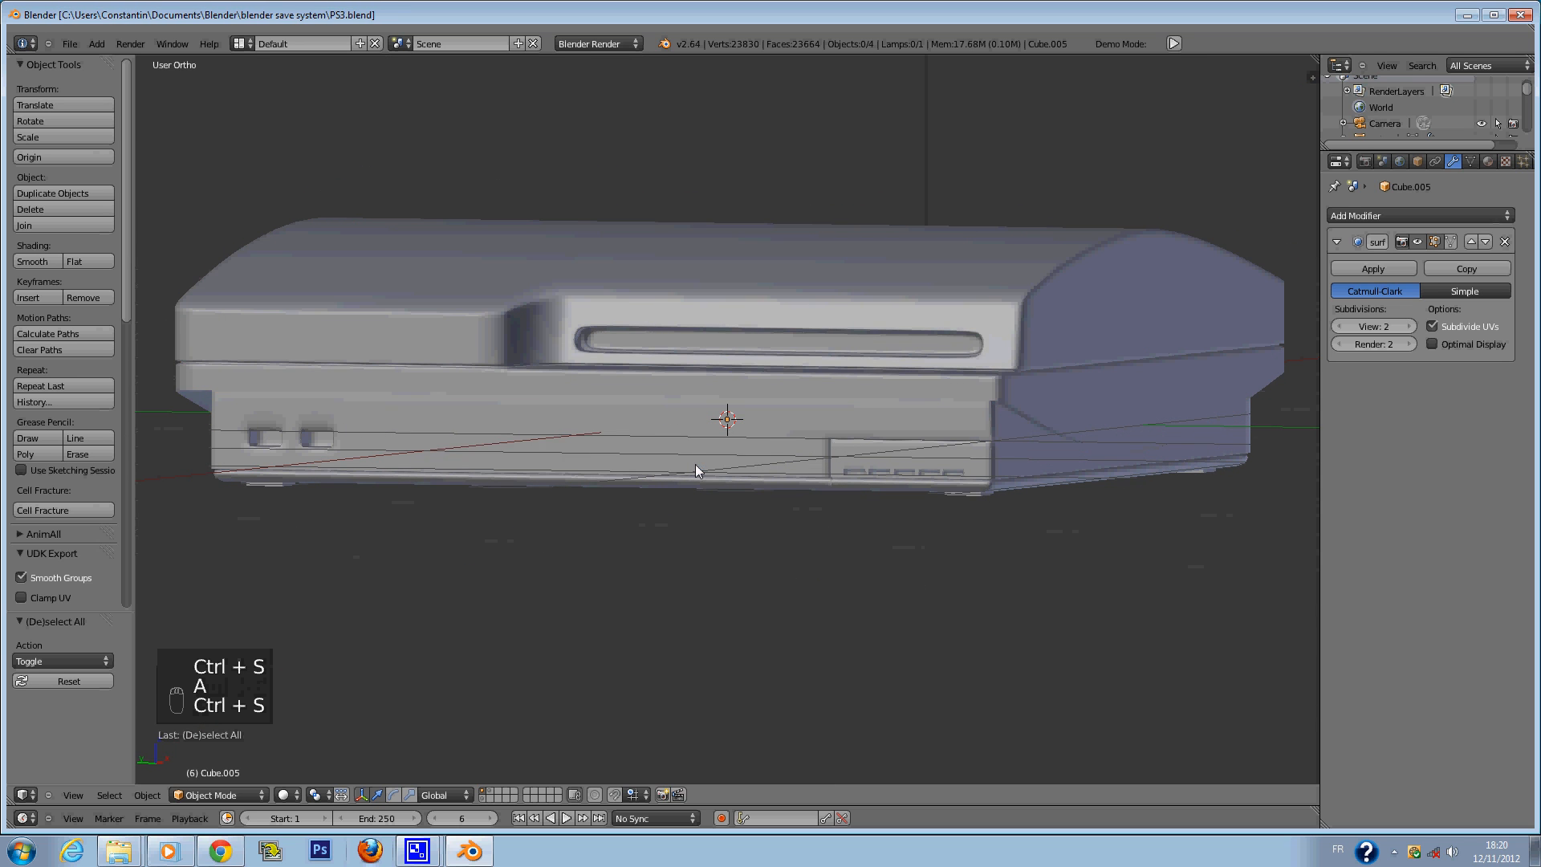
{"action": "middle_click_drag", "start_coordinate": [695, 463], "coordinate": [683, 505]}
{"action": "key", "text": "shift+a"}
{"action": "key", "text": "ctrl+s"}
{"action": "left_click", "coordinate": [943, 458]}
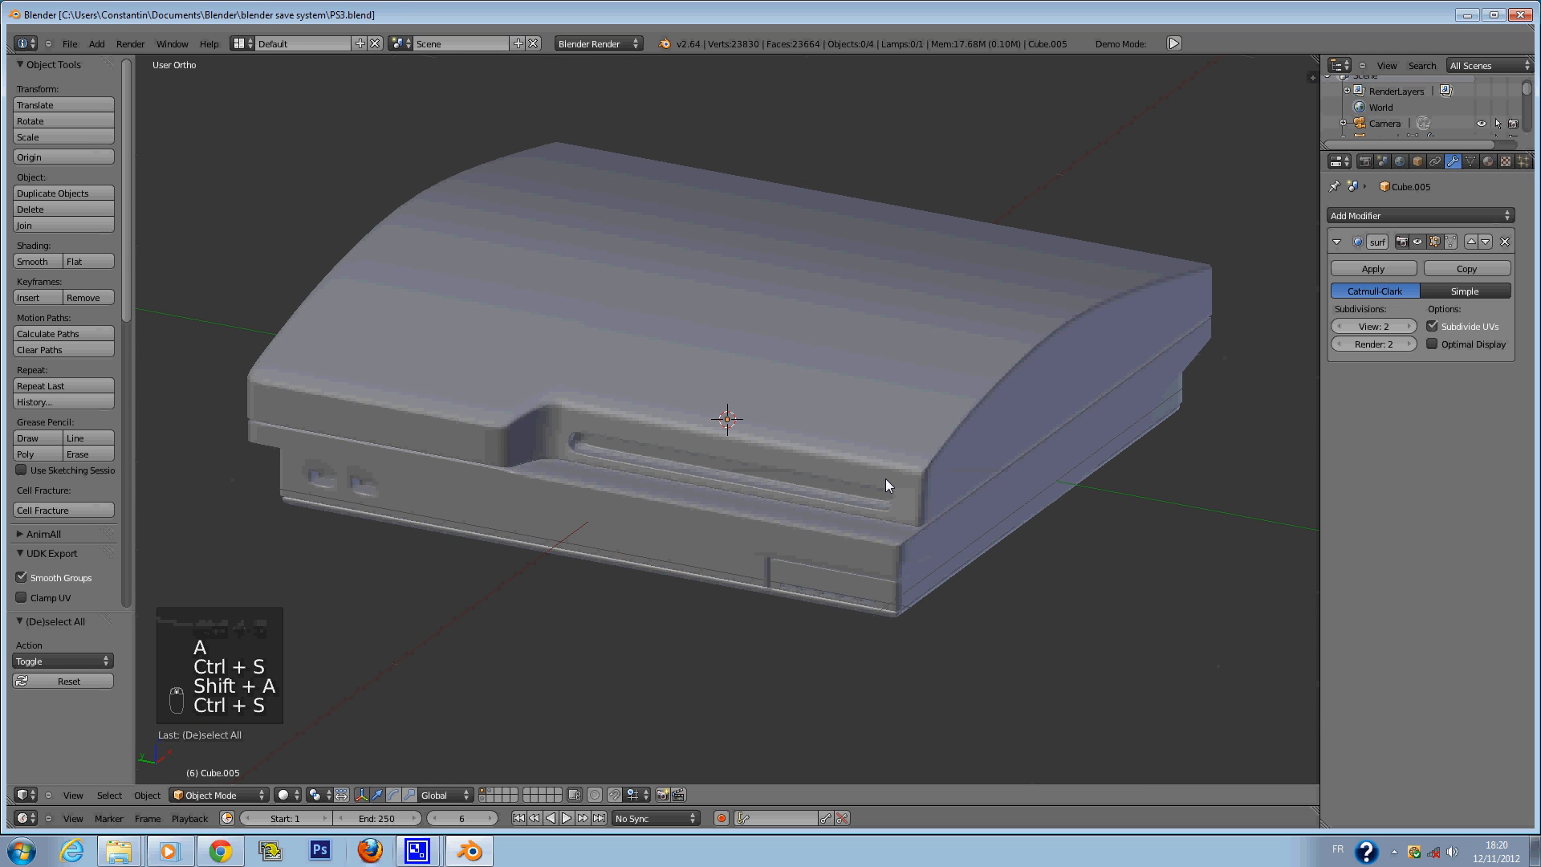
Add a cylinder at the console's centre in wireframe and scale it to 0.247 in front view.
{"action": "key", "text": "KP_7"}
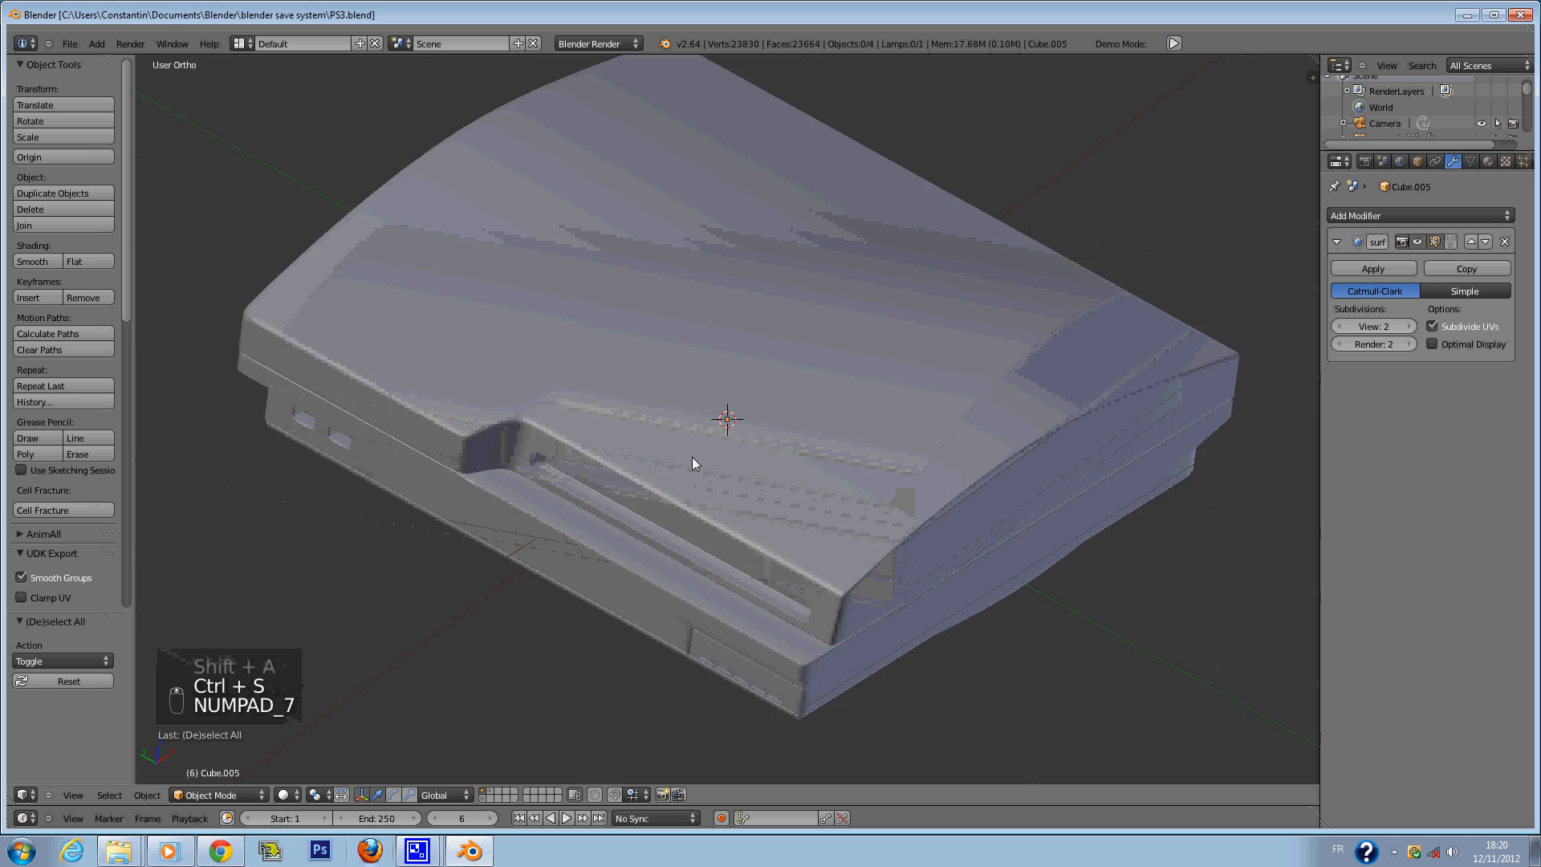
{"action": "key", "text": "z"}
{"action": "key", "text": "shift+a"}
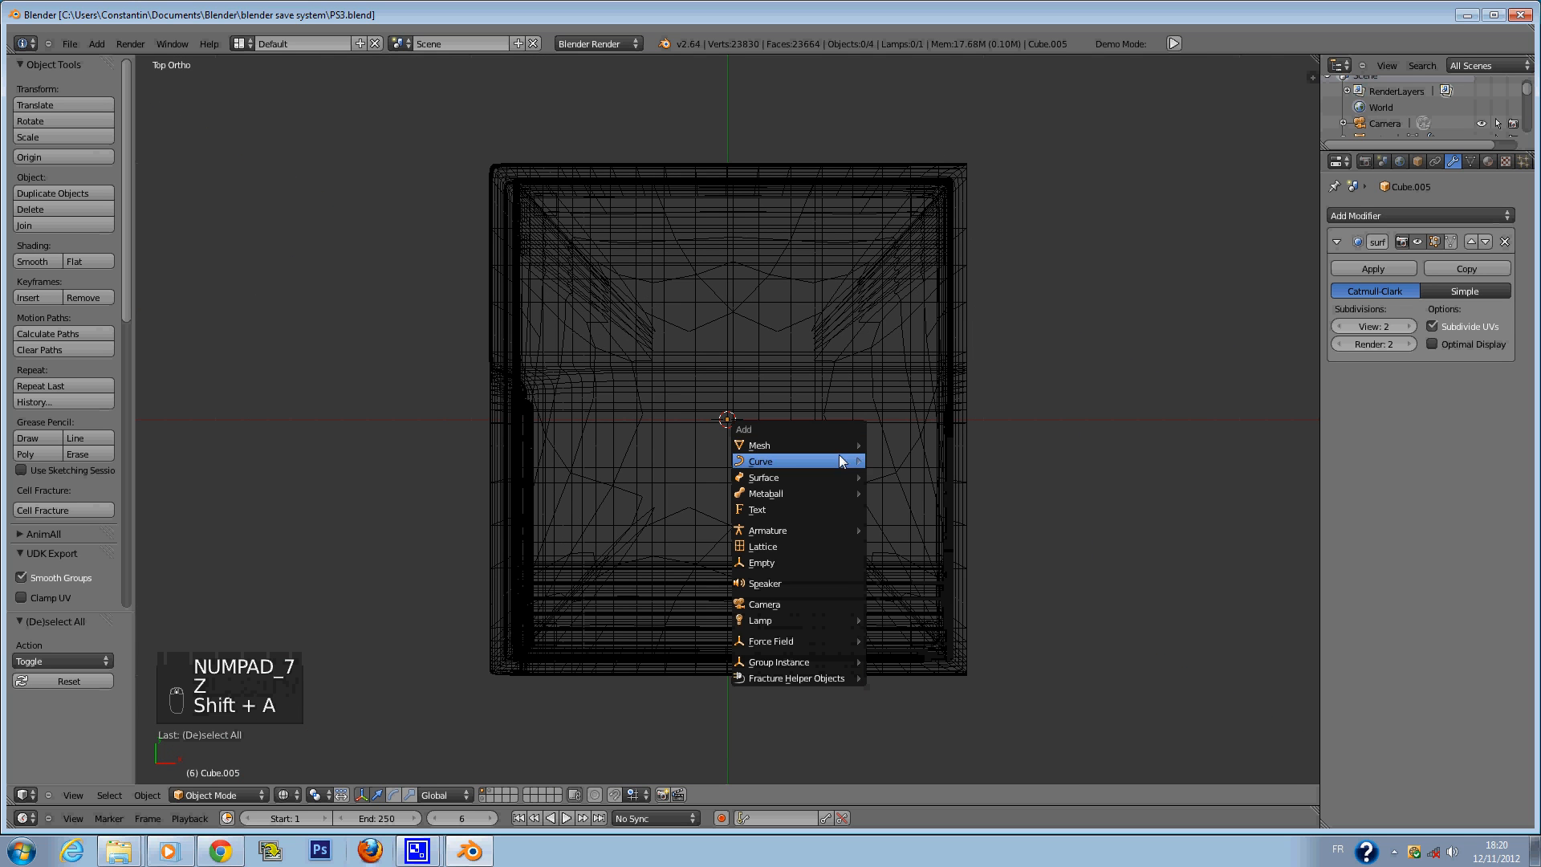
{"action": "mouse_move", "coordinate": [849, 446]}
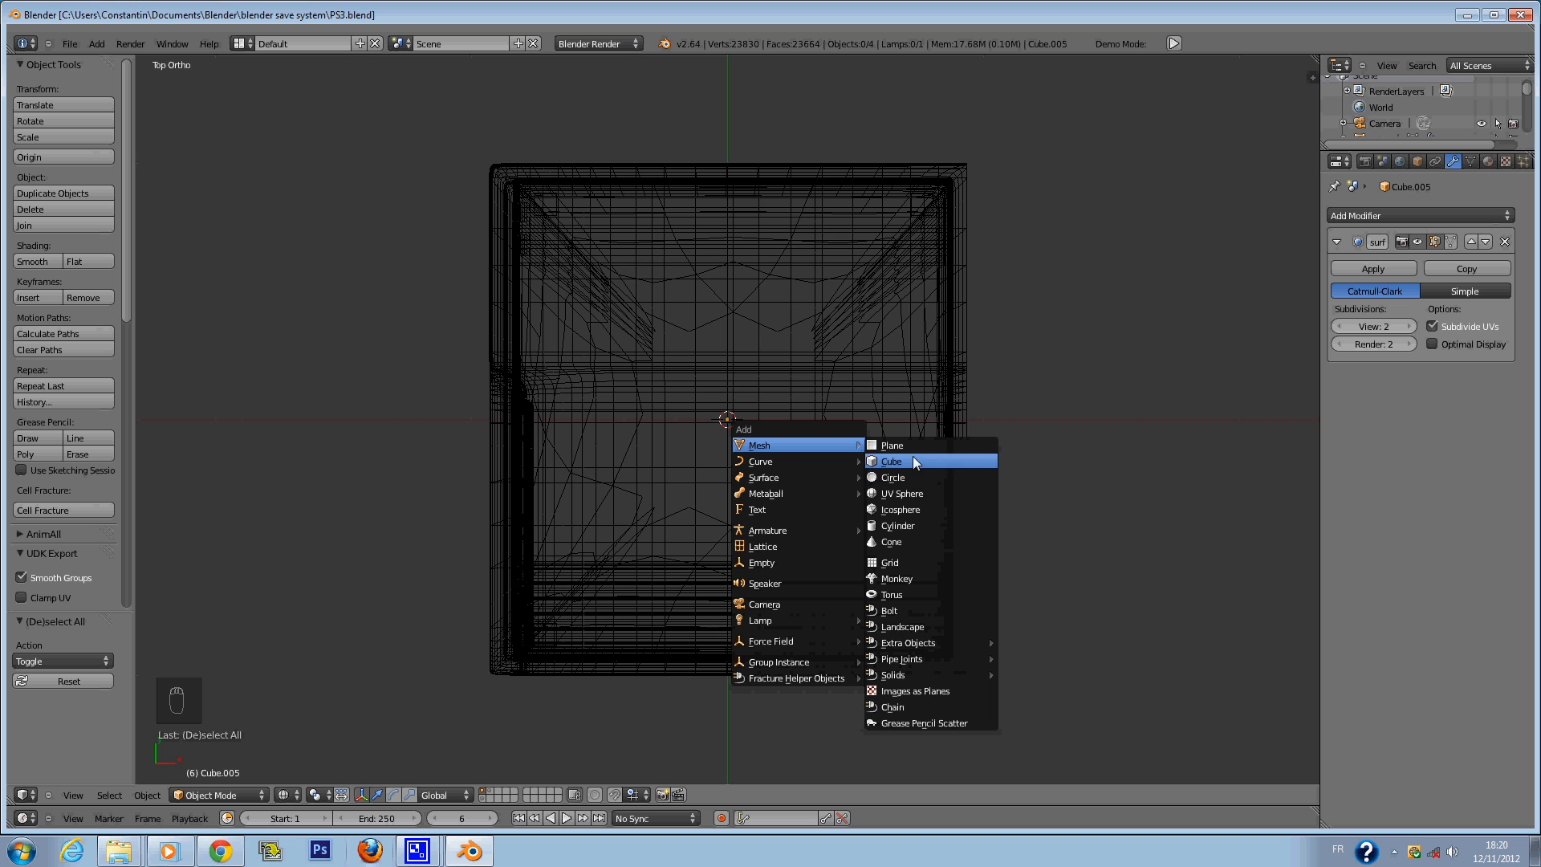
{"action": "left_click", "coordinate": [915, 527]}
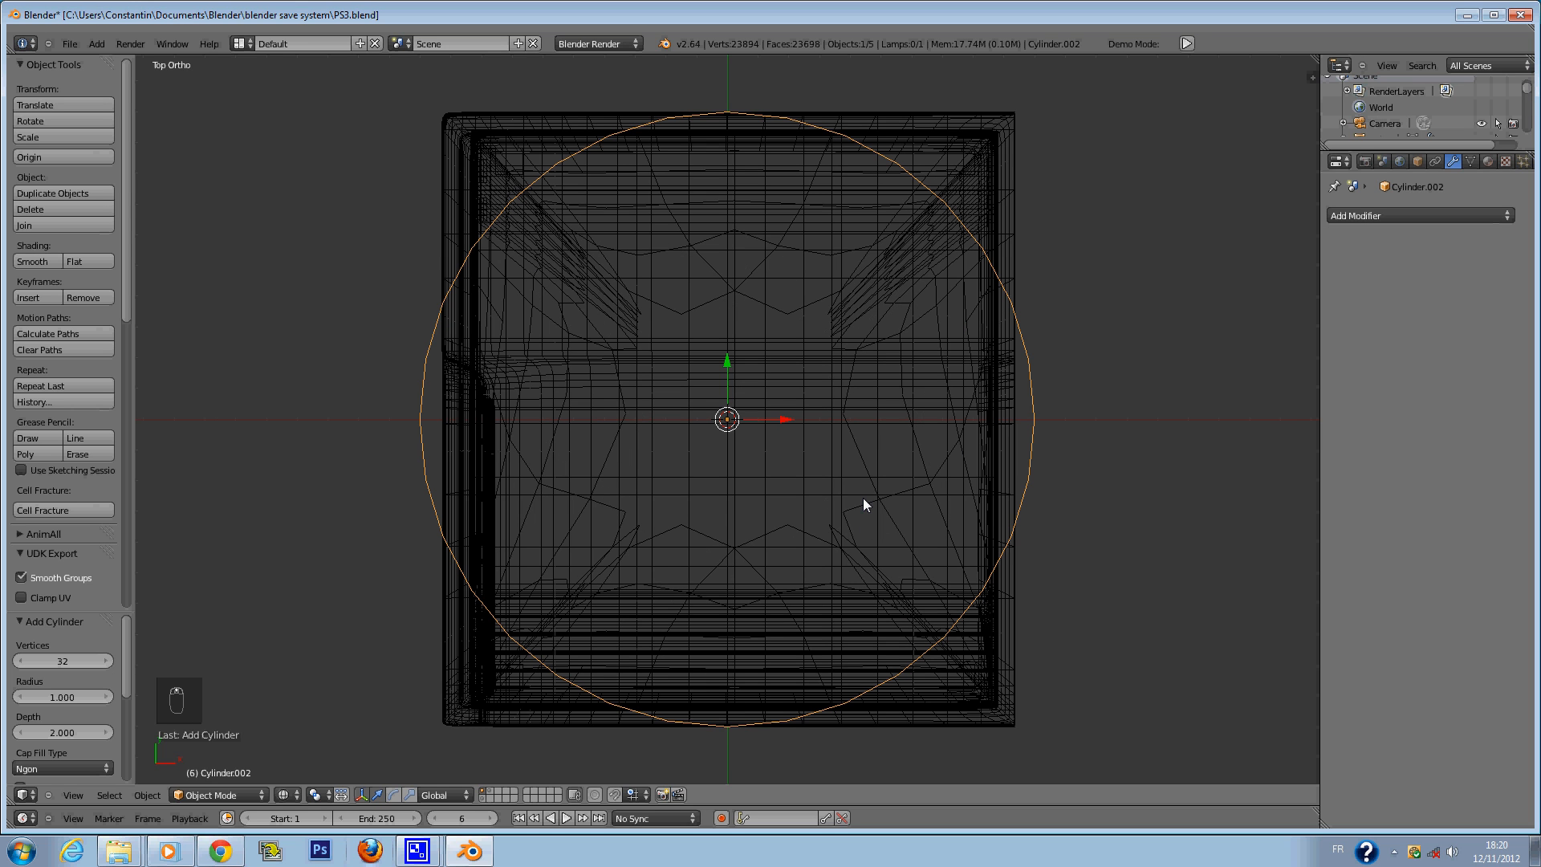
{"action": "key", "text": "KP_1"}
{"action": "key", "text": "s"}
{"action": "left_click", "coordinate": [799, 446]}
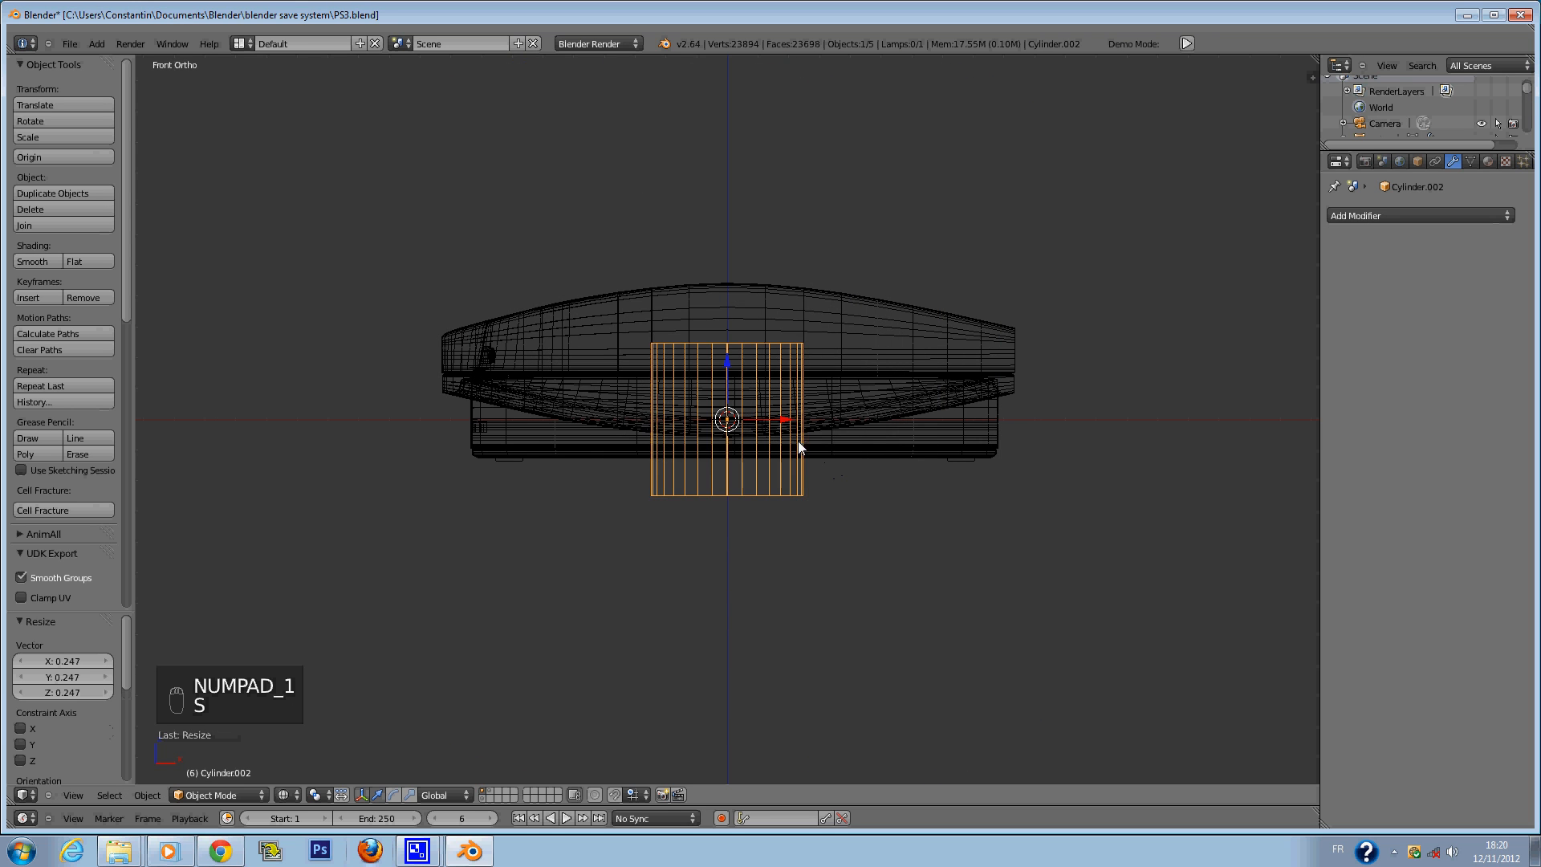
Scale the cylinder by 0.287 and flatten it along Z into a thin disc.
{"action": "key", "text": "ctrl+s"}
{"action": "scroll", "coordinate": [734, 468], "scroll_direction": "up", "scroll_amount": 3}
{"action": "key", "text": "s"}
{"action": "left_click", "coordinate": [796, 454]}
{"action": "key", "text": "s"}
{"action": "key", "text": "z"}
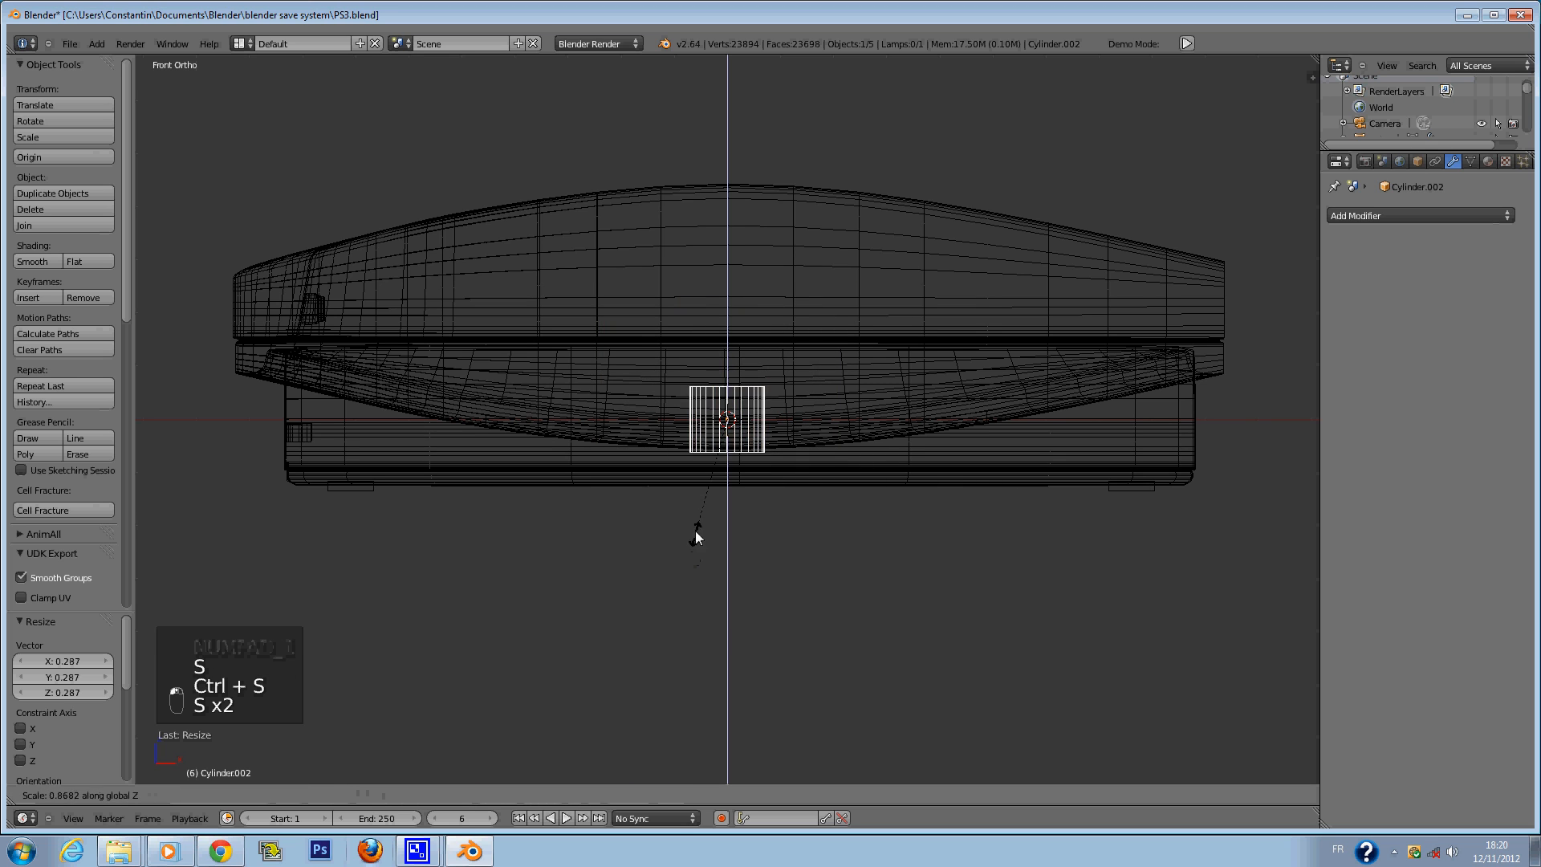
{"action": "left_click", "coordinate": [714, 427]}
Try to move the thin disc along X to the console's front, checking it in solid shading, and undo the move.
{"action": "left_click_drag", "start_coordinate": [793, 416], "coordinate": [338, 399]}
{"action": "middle_click_drag", "start_coordinate": [432, 404], "coordinate": [859, 415], "text": "shift"}
{"action": "key", "text": "z"}
{"action": "scroll", "coordinate": [656, 405], "scroll_direction": "up", "scroll_amount": 4}
{"action": "key", "text": "ctrl+z"}
{"action": "middle_click_drag", "start_coordinate": [758, 399], "coordinate": [760, 476], "text": "shift"}
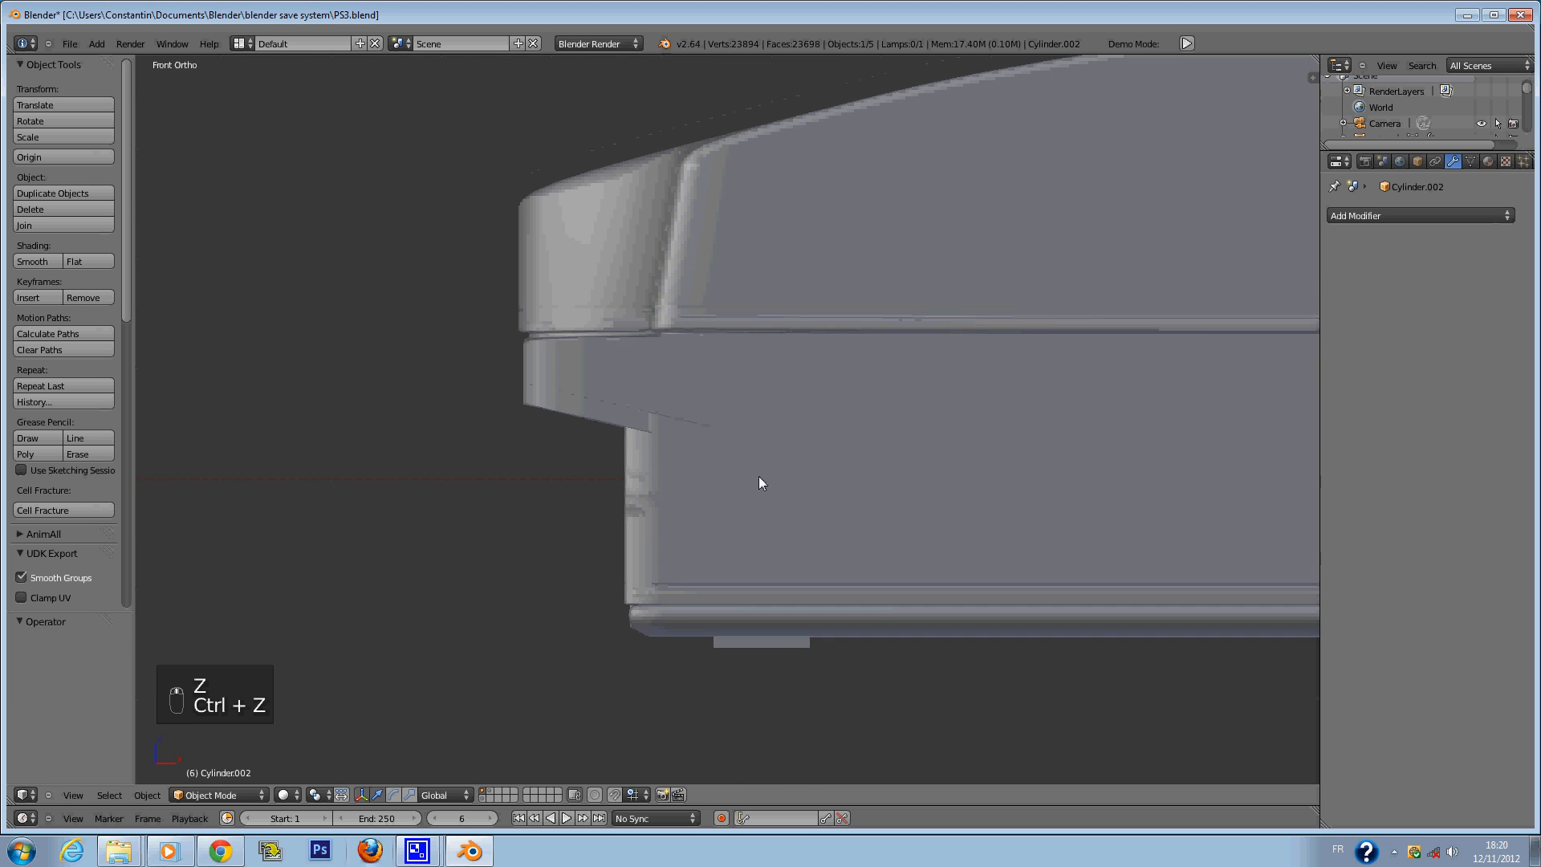
Move the thin disc -0.867 along X to the console's front edge in wireframe and save the file.
{"action": "key", "text": "z"}
{"action": "scroll", "coordinate": [993, 511], "scroll_direction": "down", "scroll_amount": 3}
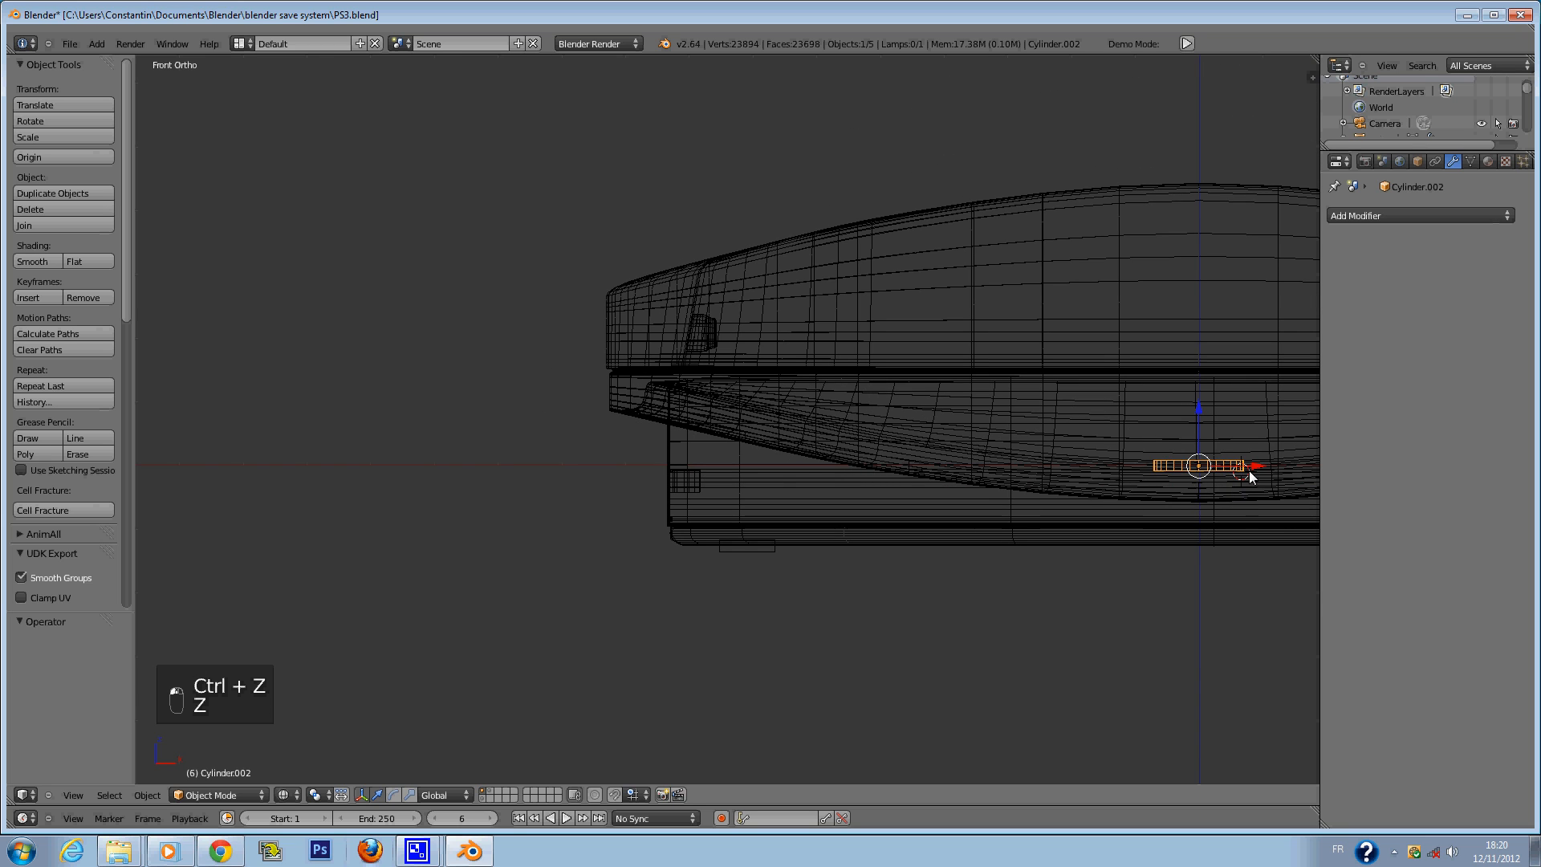
{"action": "left_click_drag", "start_coordinate": [1249, 466], "coordinate": [695, 447]}
{"action": "key", "text": "ctrl+s"}
{"action": "left_click", "coordinate": [643, 443]}
{"action": "scroll", "coordinate": [635, 431], "scroll_direction": "up", "scroll_amount": 4}
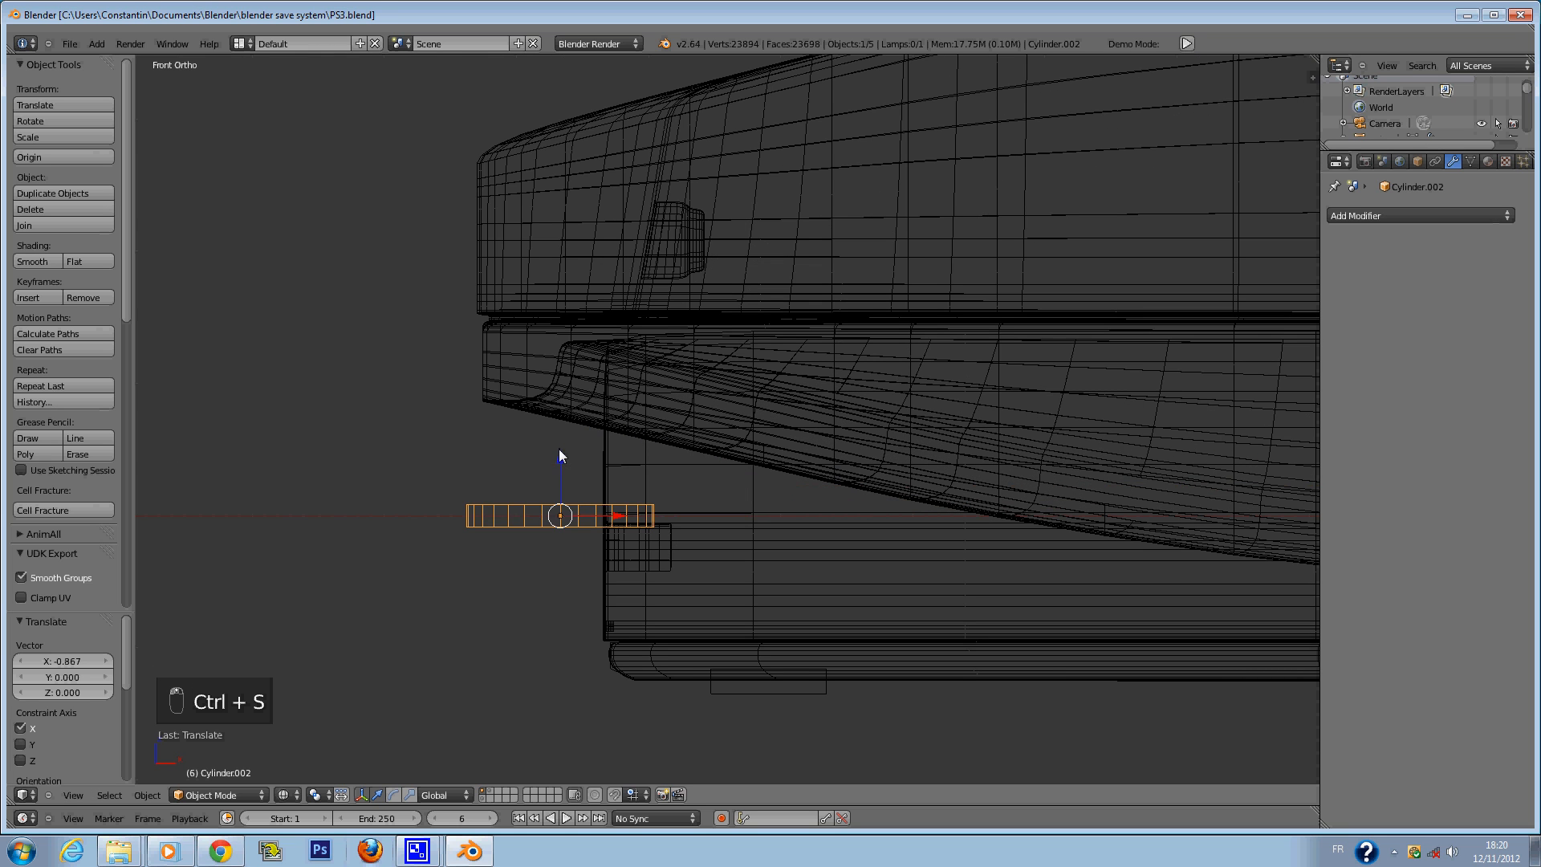
Raise the disc 0.146 along Z to the ledge below the upper shell and scale it down to fit.
{"action": "left_click_drag", "start_coordinate": [559, 453], "coordinate": [538, 257]}
{"action": "scroll", "coordinate": [655, 324], "scroll_direction": "up", "scroll_amount": 5, "text": "shift"}
{"action": "key", "text": "z"}
{"action": "scroll", "coordinate": [733, 387], "scroll_direction": "down", "scroll_amount": 5, "text": "ctrl"}
{"action": "scroll", "coordinate": [734, 387], "scroll_direction": "up", "scroll_amount": 1}
{"action": "key", "text": "s"}
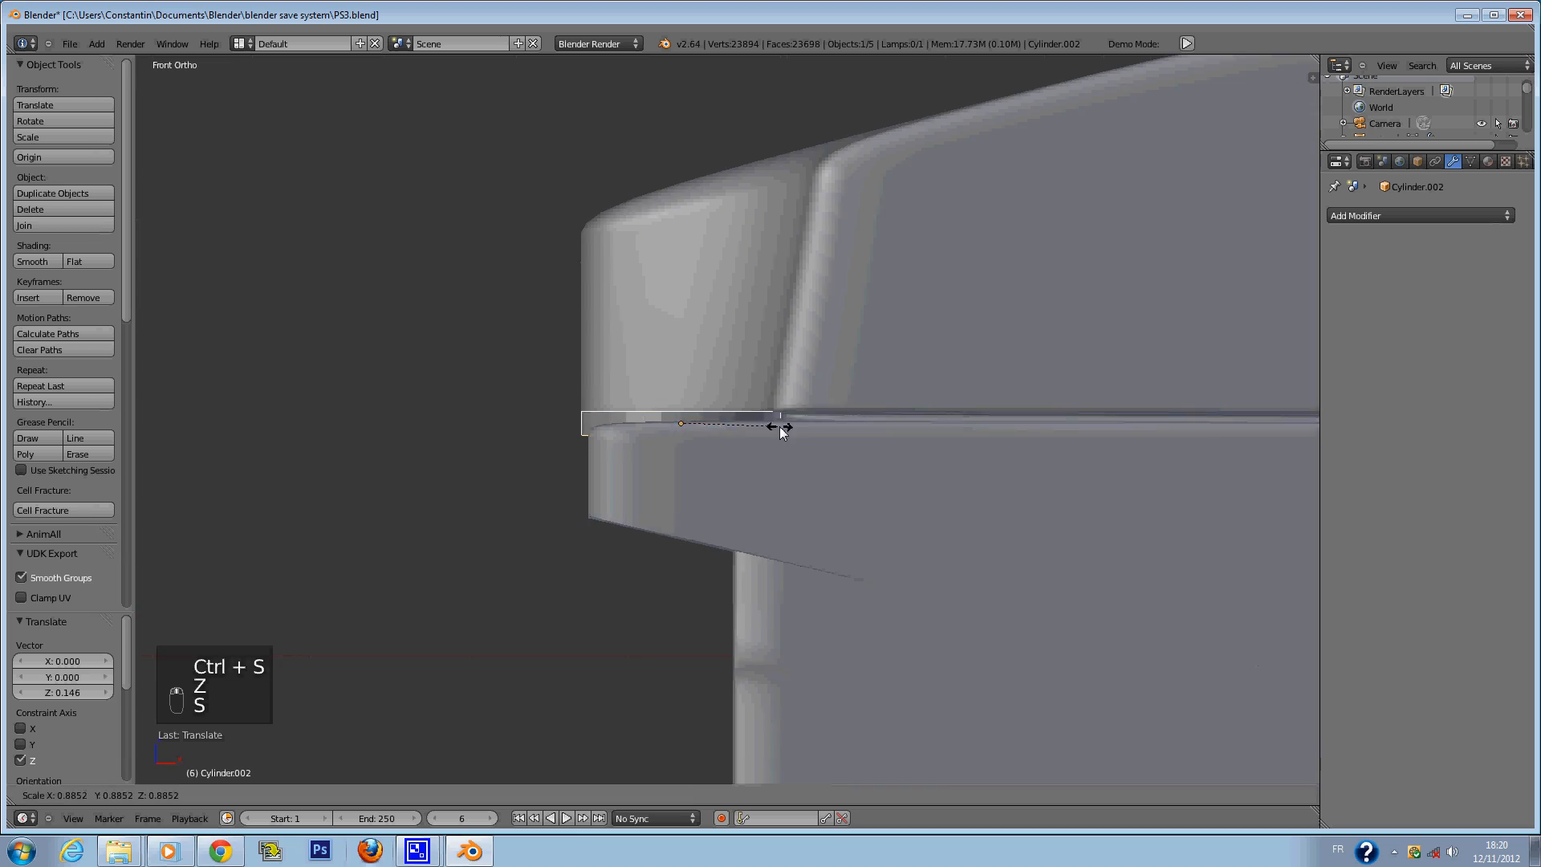
{"action": "left_click", "coordinate": [723, 426]}
In top view, move the disc along Y into the recess by the disc slot and shift it 0.006529 along X.
{"action": "key", "text": "z"}
{"action": "middle_click_drag", "start_coordinate": [723, 425], "coordinate": [715, 317]}
{"action": "key", "text": "z"}
{"action": "key", "text": "KP_7"}
{"action": "left_click_drag", "start_coordinate": [714, 232], "coordinate": [757, 478]}
{"action": "scroll", "coordinate": [725, 430], "scroll_direction": "down", "scroll_amount": 4}
{"action": "scroll", "coordinate": [725, 430], "scroll_direction": "up", "scroll_amount": 1}
{"action": "key", "text": "z"}
{"action": "scroll", "coordinate": [710, 382], "scroll_direction": "down", "scroll_amount": 3, "text": "shift"}
{"action": "key", "text": "z"}
{"action": "scroll", "coordinate": [709, 381], "scroll_direction": "up", "scroll_amount": 2}
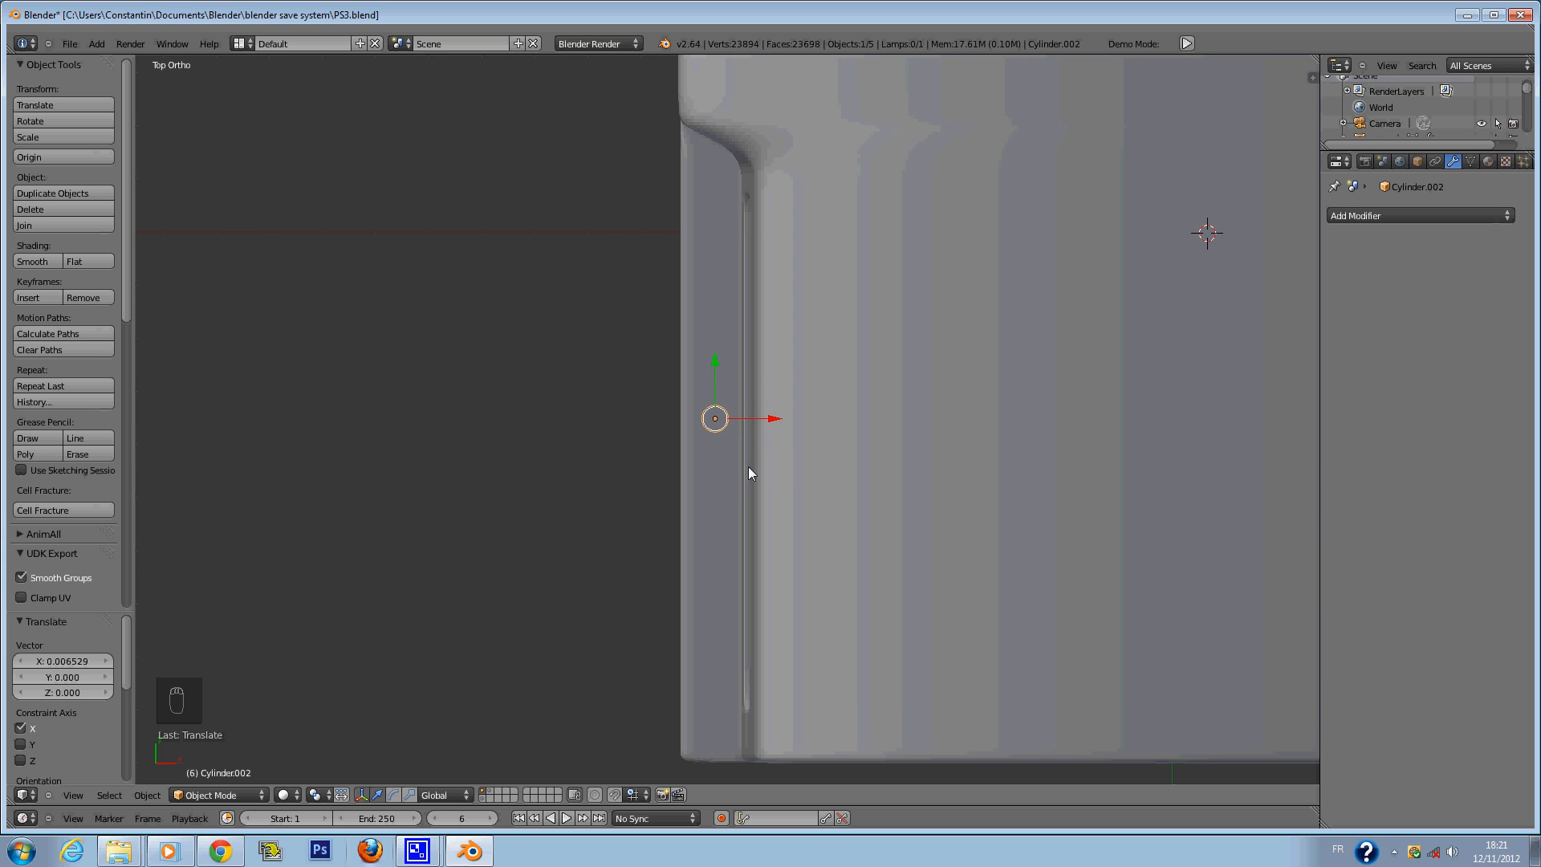
Rescale the disc, lower it 0.002442 along Z into the ledge and save the file.
{"action": "key", "text": "s"}
{"action": "left_click", "coordinate": [765, 481]}
{"action": "middle_click_drag", "start_coordinate": [765, 481], "coordinate": [698, 368]}
{"action": "key", "text": "g"}
{"action": "key", "text": "z"}
{"action": "left_click", "coordinate": [696, 373]}
{"action": "key", "text": "ctrl+s"}
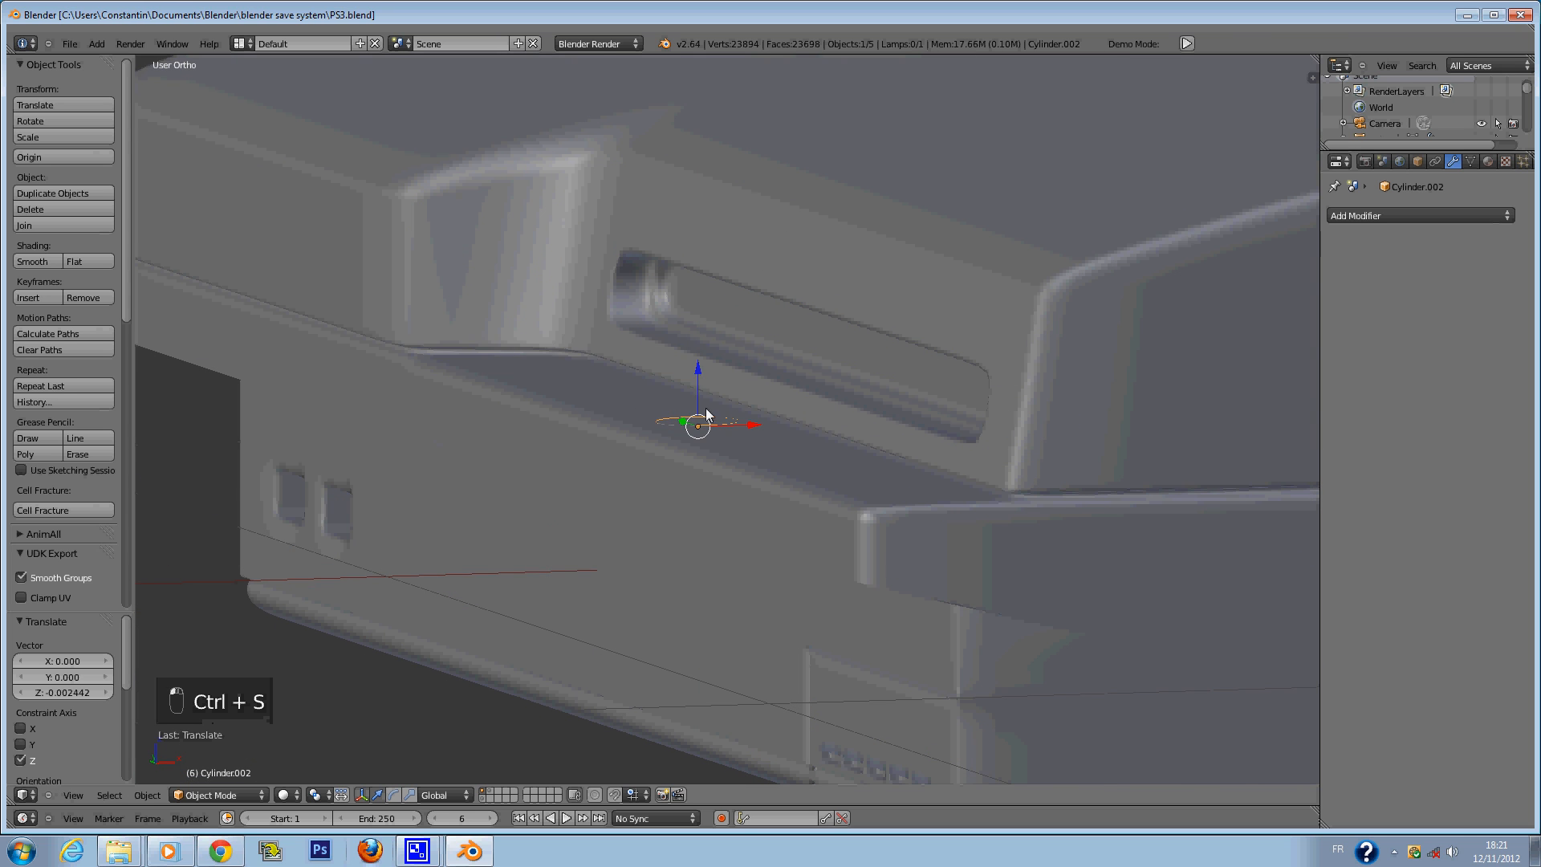
Duplicate the disc, slide the copy -0.487 along Y towards the far end of the ledge and save.
{"action": "scroll", "coordinate": [800, 477], "scroll_direction": "up", "scroll_amount": 5}
{"action": "scroll", "coordinate": [800, 478], "scroll_direction": "down", "scroll_amount": 3}
{"action": "key", "text": "shift+d"}
{"action": "left_click", "coordinate": [722, 455]}
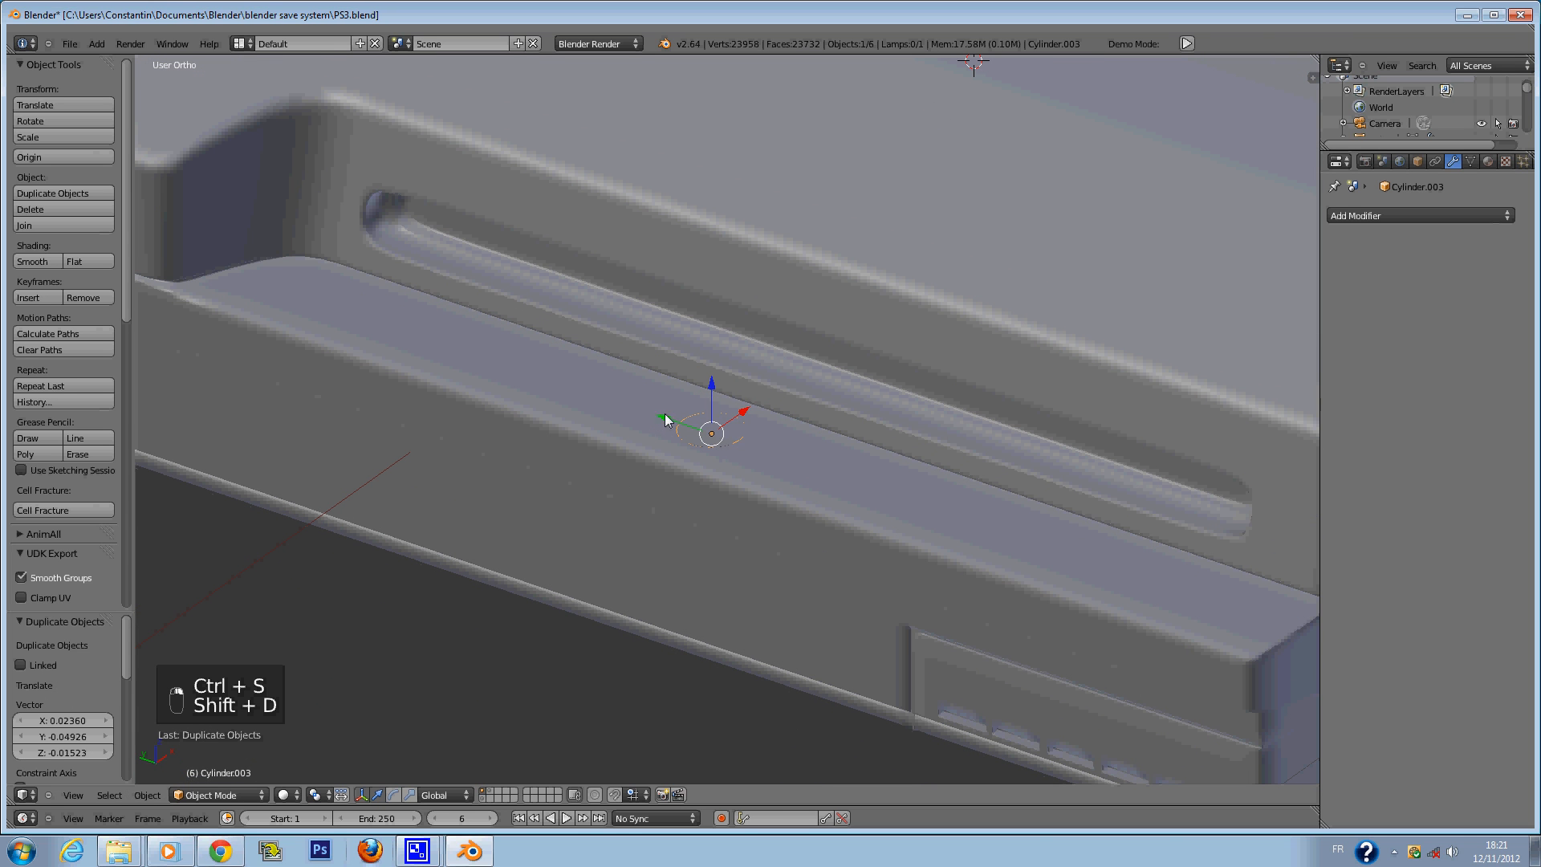
{"action": "left_click_drag", "start_coordinate": [665, 415], "coordinate": [1105, 563]}
{"action": "scroll", "coordinate": [1108, 591], "scroll_direction": "down", "scroll_amount": 1}
{"action": "middle_click_drag", "start_coordinate": [1107, 592], "coordinate": [1080, 639]}
{"action": "scroll", "coordinate": [1081, 643], "scroll_direction": "down", "scroll_amount": 1}
{"action": "key", "text": "ctrl+s"}
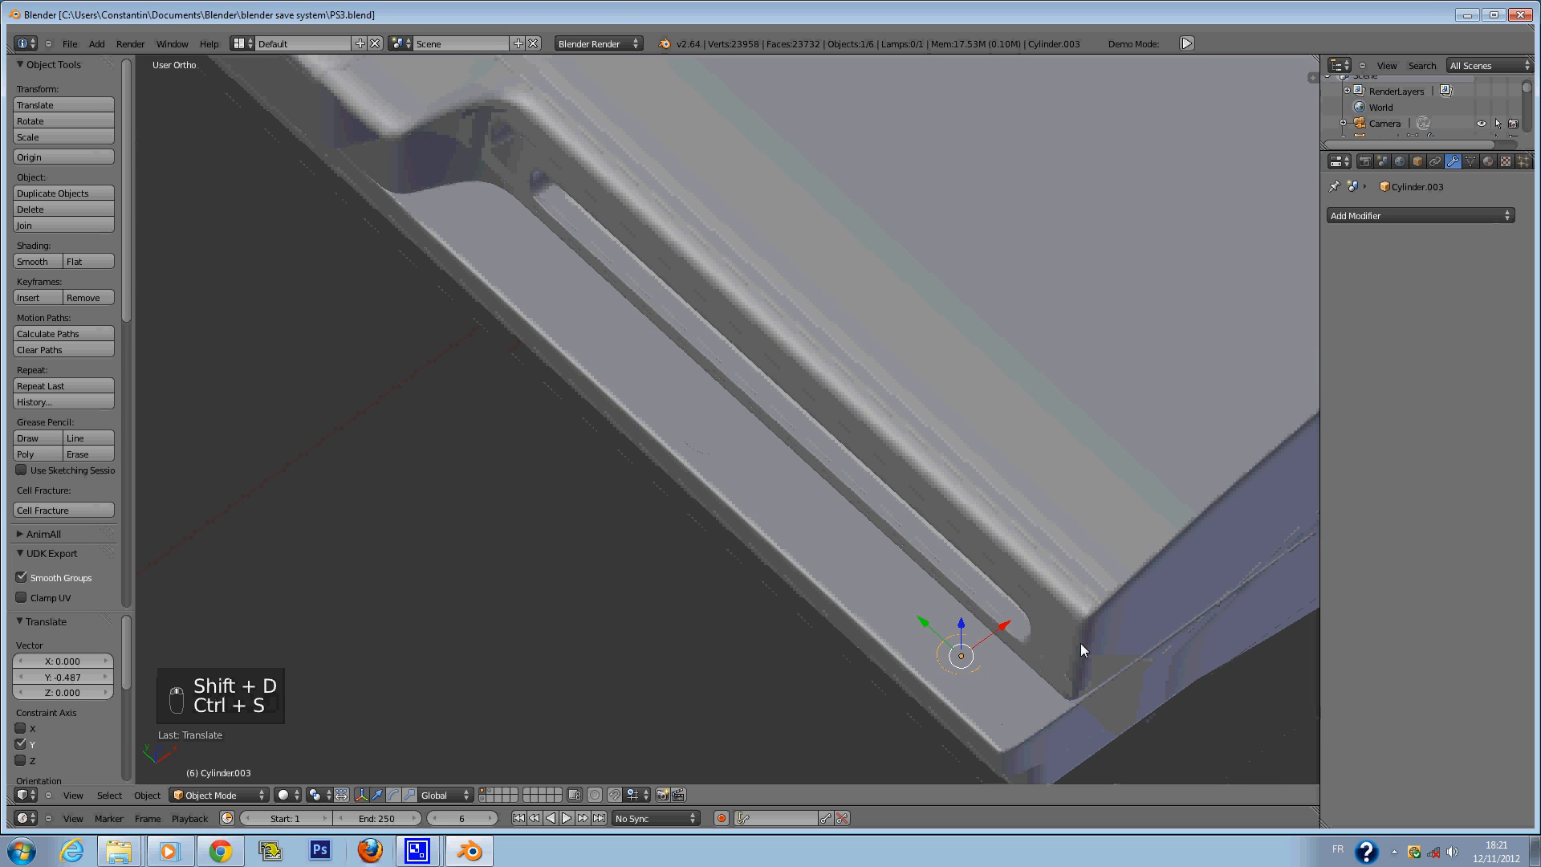
Move the duplicated disc further along Y, closer to the corner of the ledge.
{"action": "key", "text": "g"}
{"action": "key", "text": "y"}
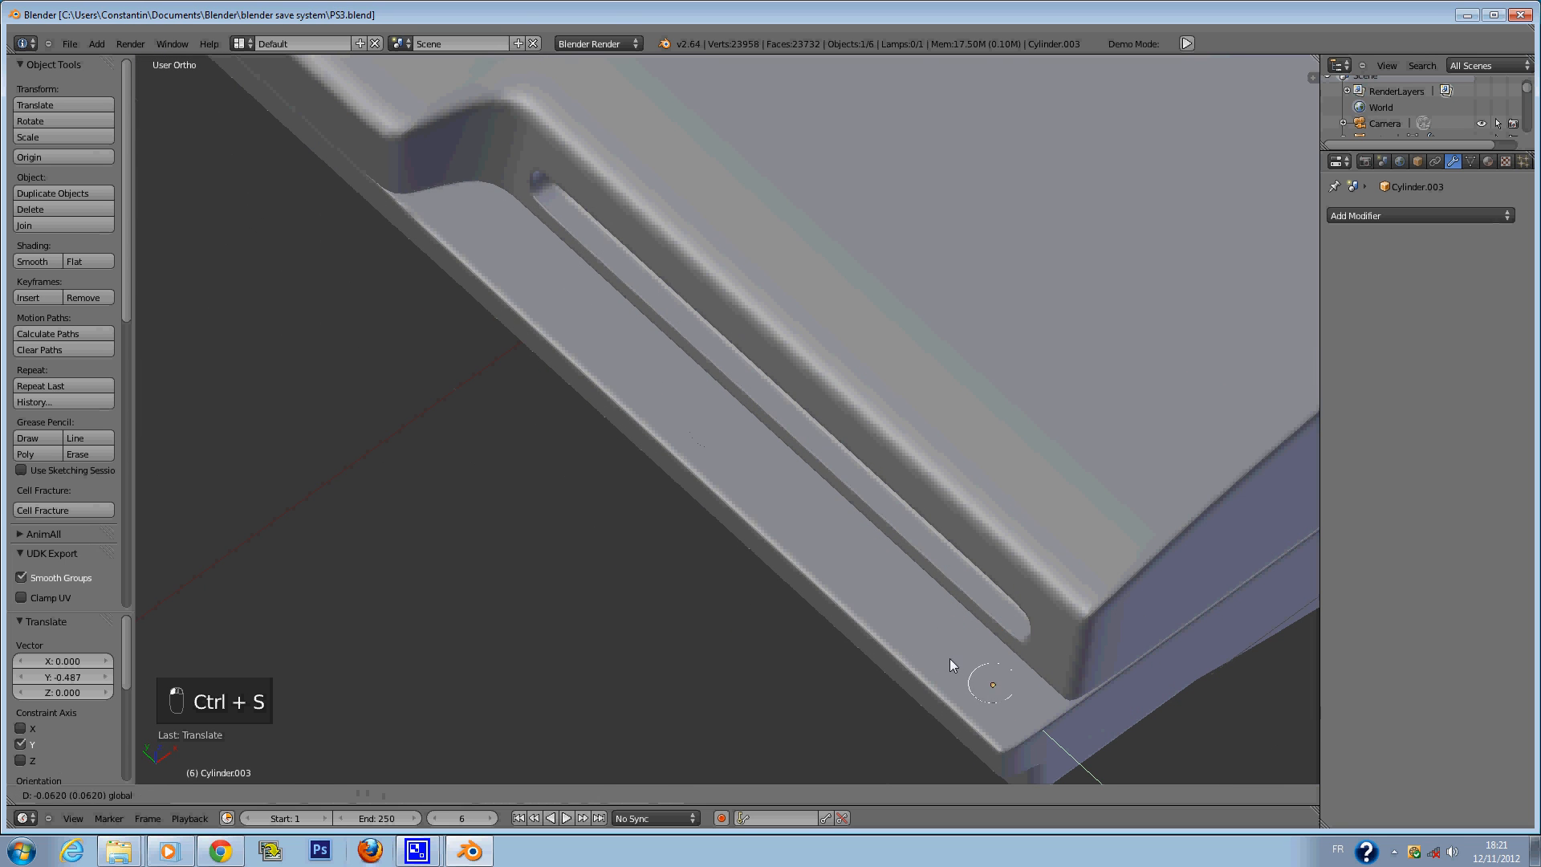
{"action": "left_click", "coordinate": [953, 661]}
{"action": "right_click", "coordinate": [946, 658]}
{"action": "middle_click_drag", "start_coordinate": [945, 659], "coordinate": [675, 468]}
{"action": "key", "text": "Tab"}
{"action": "scroll", "coordinate": [685, 542], "scroll_direction": "up", "scroll_amount": 2}
{"action": "key", "text": "a"}
{"action": "key", "text": "a"}
{"action": "key", "text": "a"}
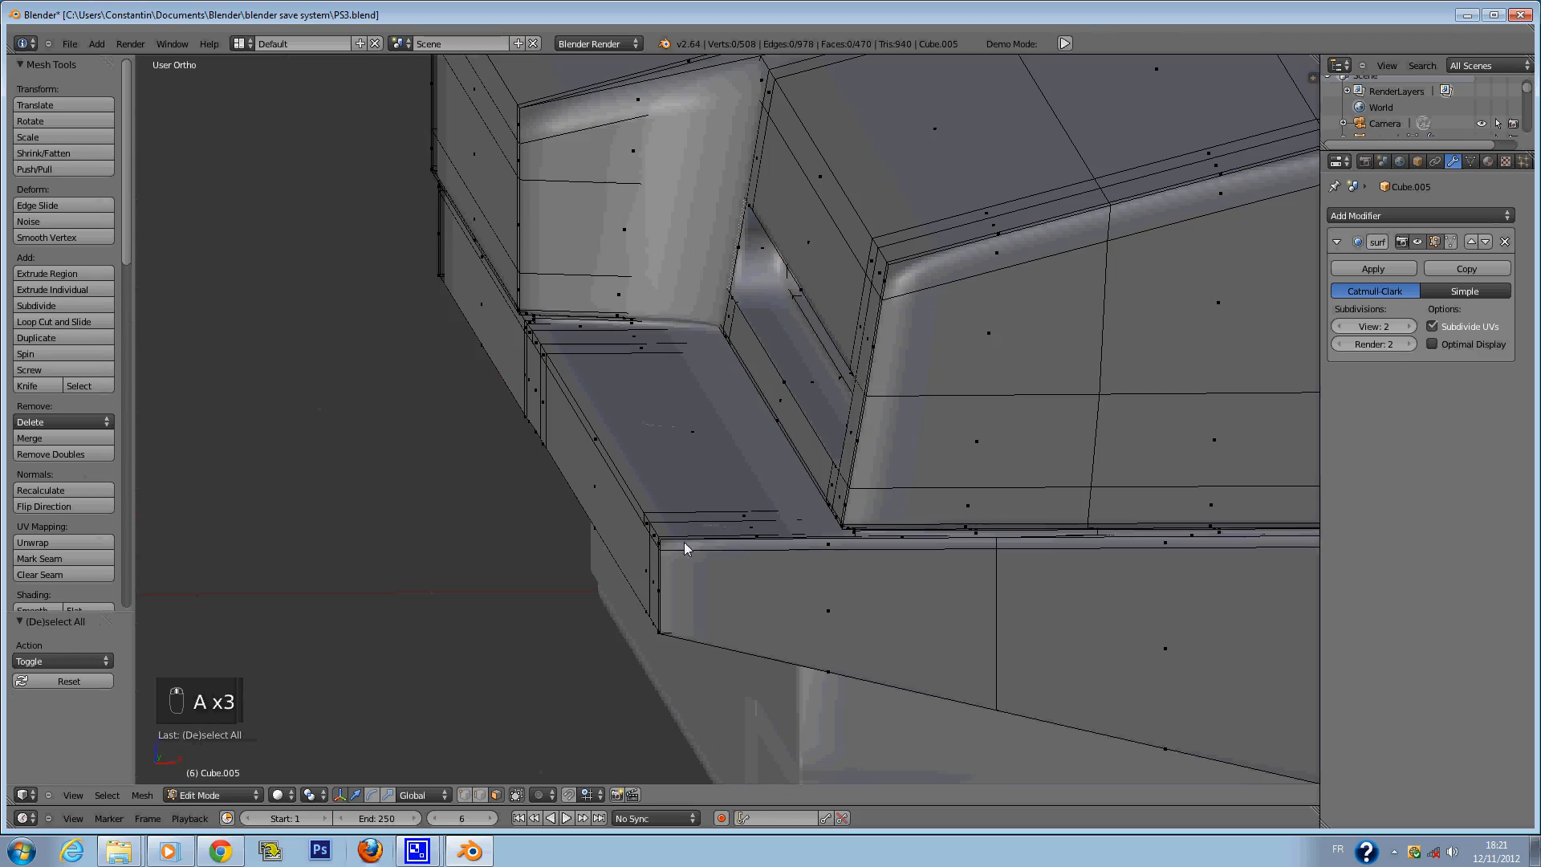
{"action": "key", "text": "Tab"}
{"action": "key", "text": "z"}
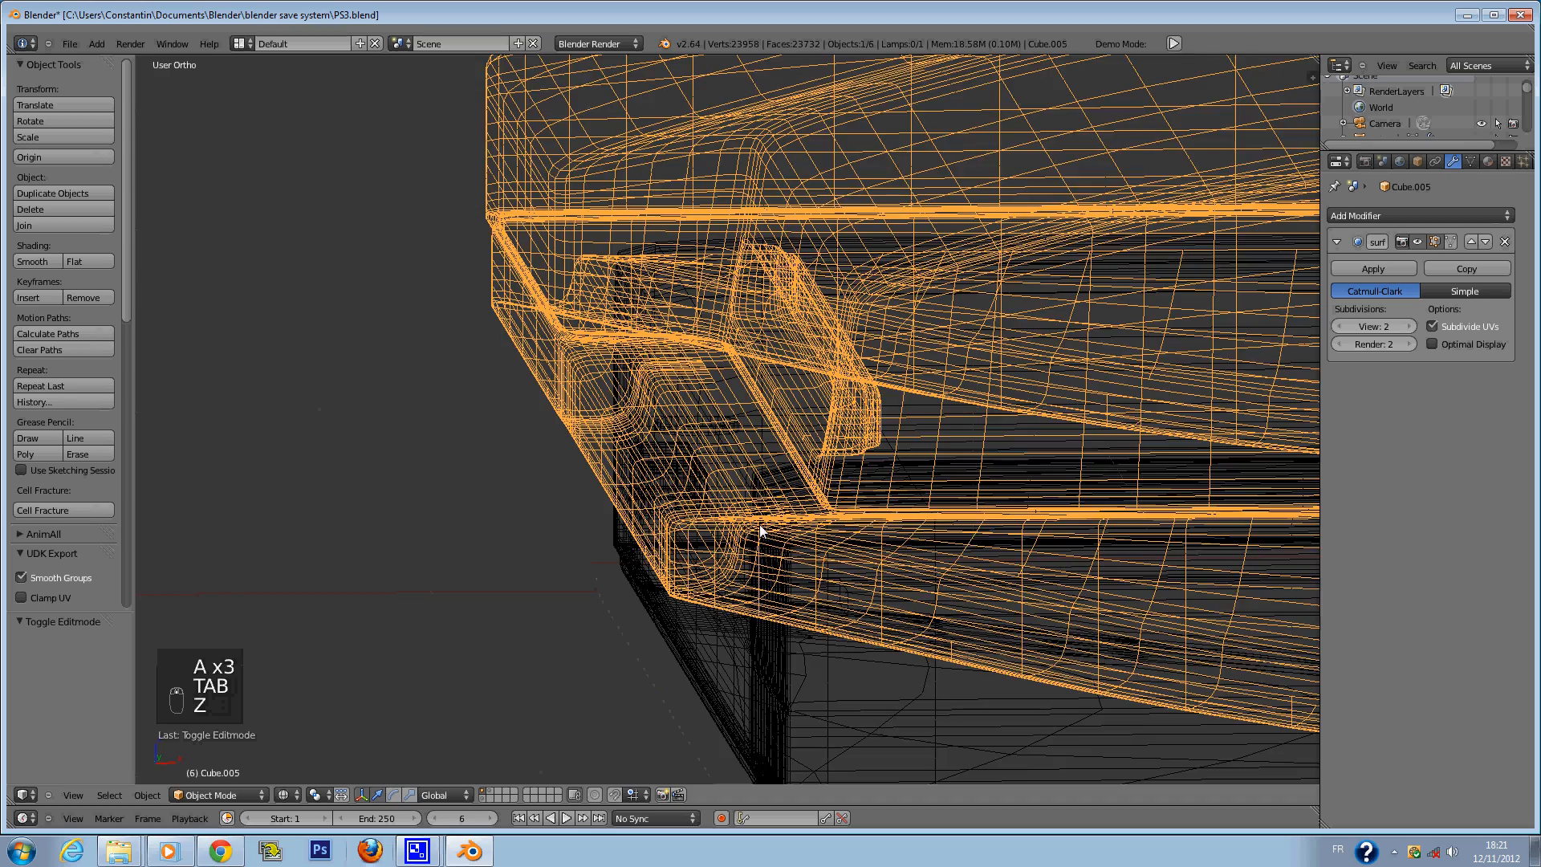
{"action": "key", "text": "z"}
{"action": "middle_click_drag", "start_coordinate": [760, 527], "coordinate": [802, 562]}
{"action": "key", "text": "a"}
Select the first disc near the middle of the ledge, checking the selection in wireframe.
{"action": "right_click", "coordinate": [820, 616]}
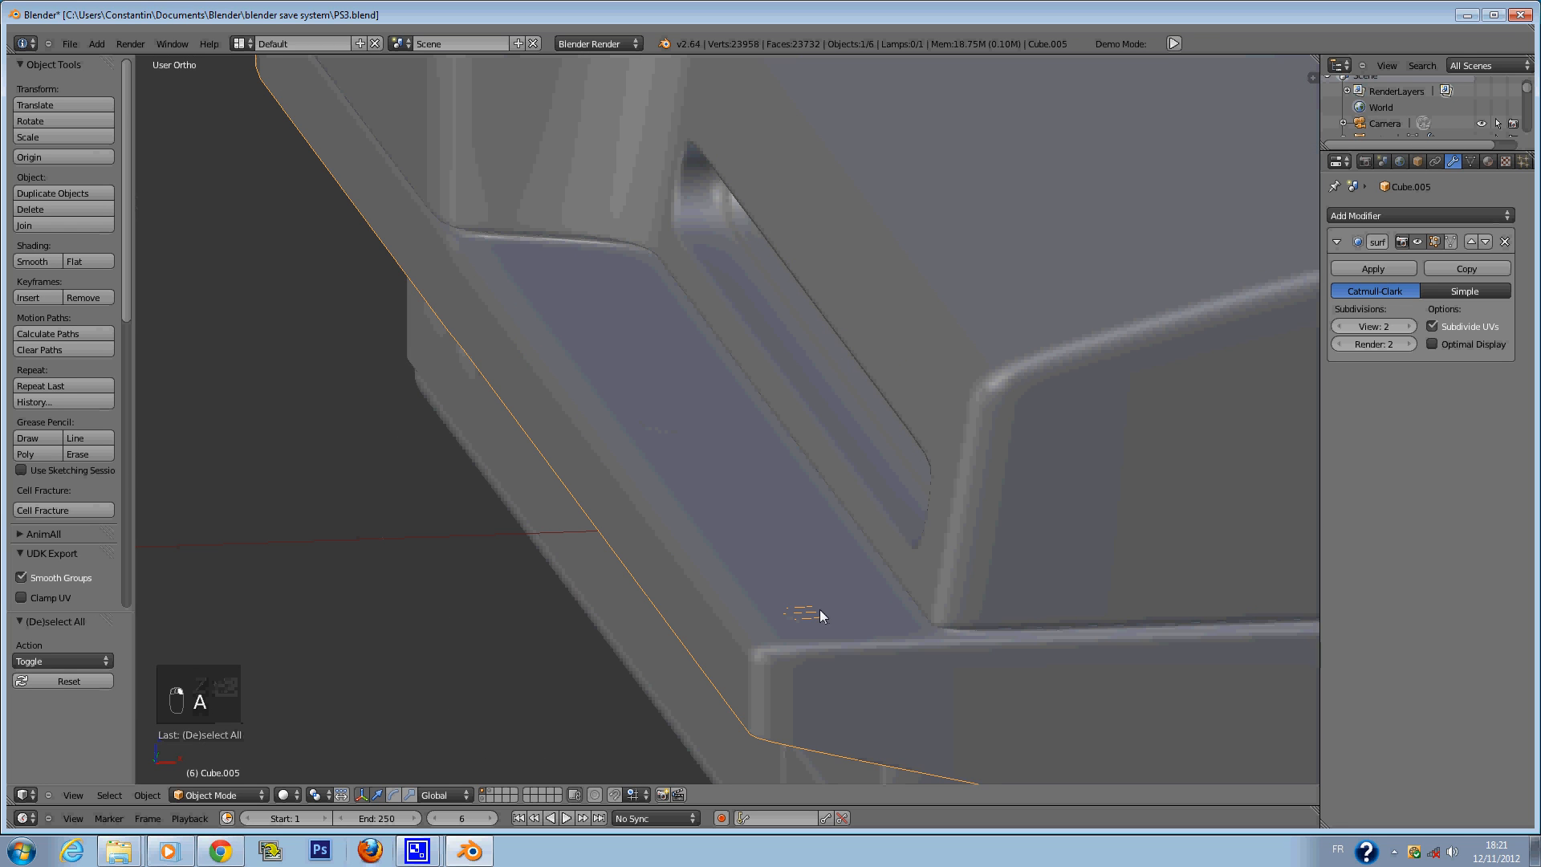
{"action": "right_click", "coordinate": [822, 607]}
{"action": "key", "text": "z"}
{"action": "key", "text": "z"}
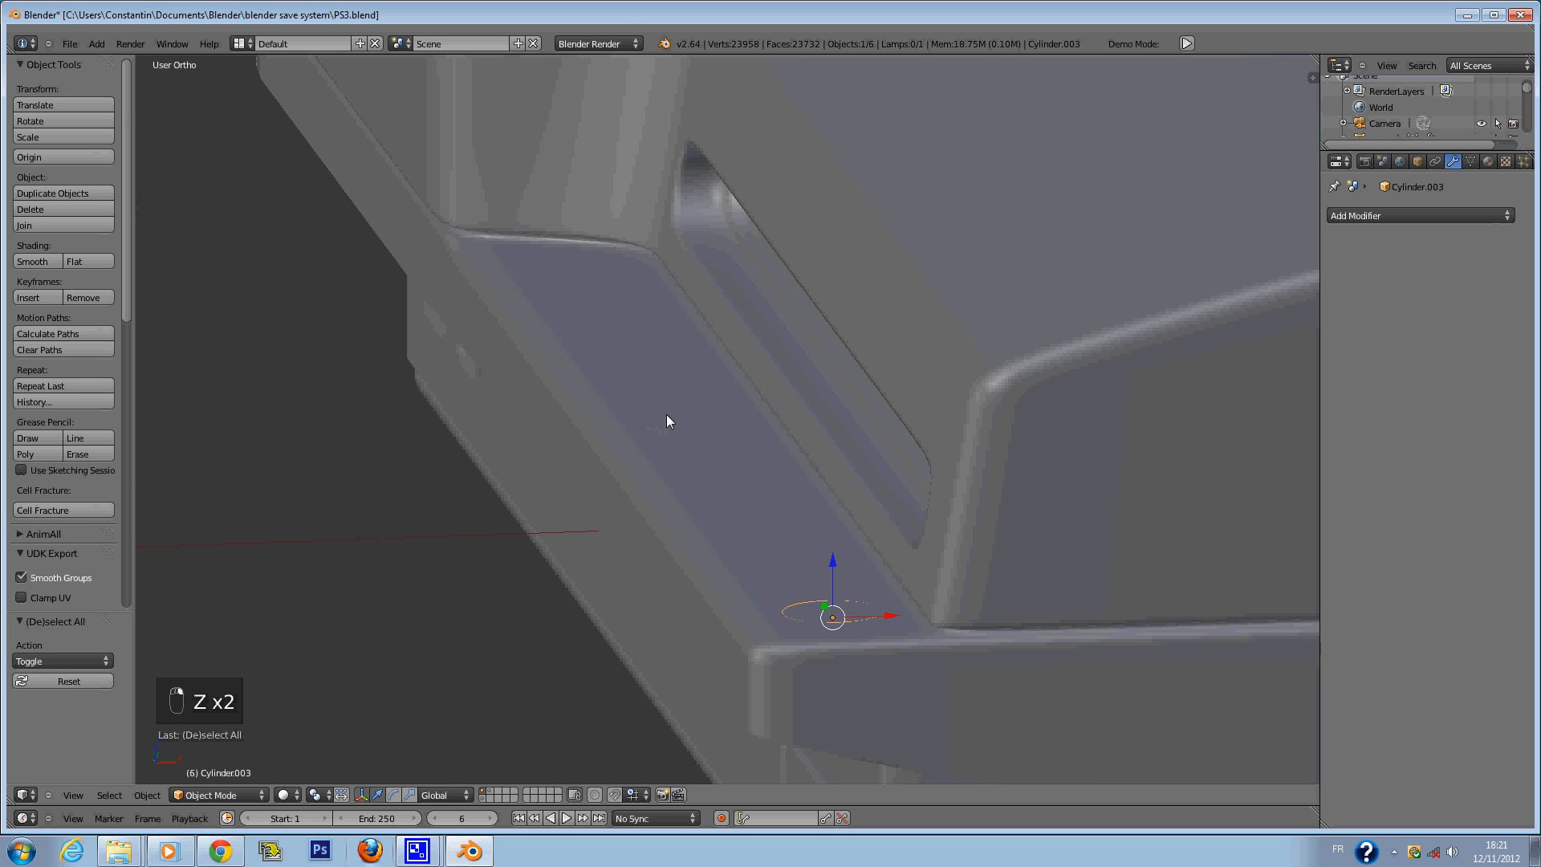
{"action": "right_click", "coordinate": [666, 415]}
{"action": "right_click", "coordinate": [677, 421]}
{"action": "key", "text": "z"}
{"action": "right_click", "coordinate": [676, 421]}
{"action": "key", "text": "z"}
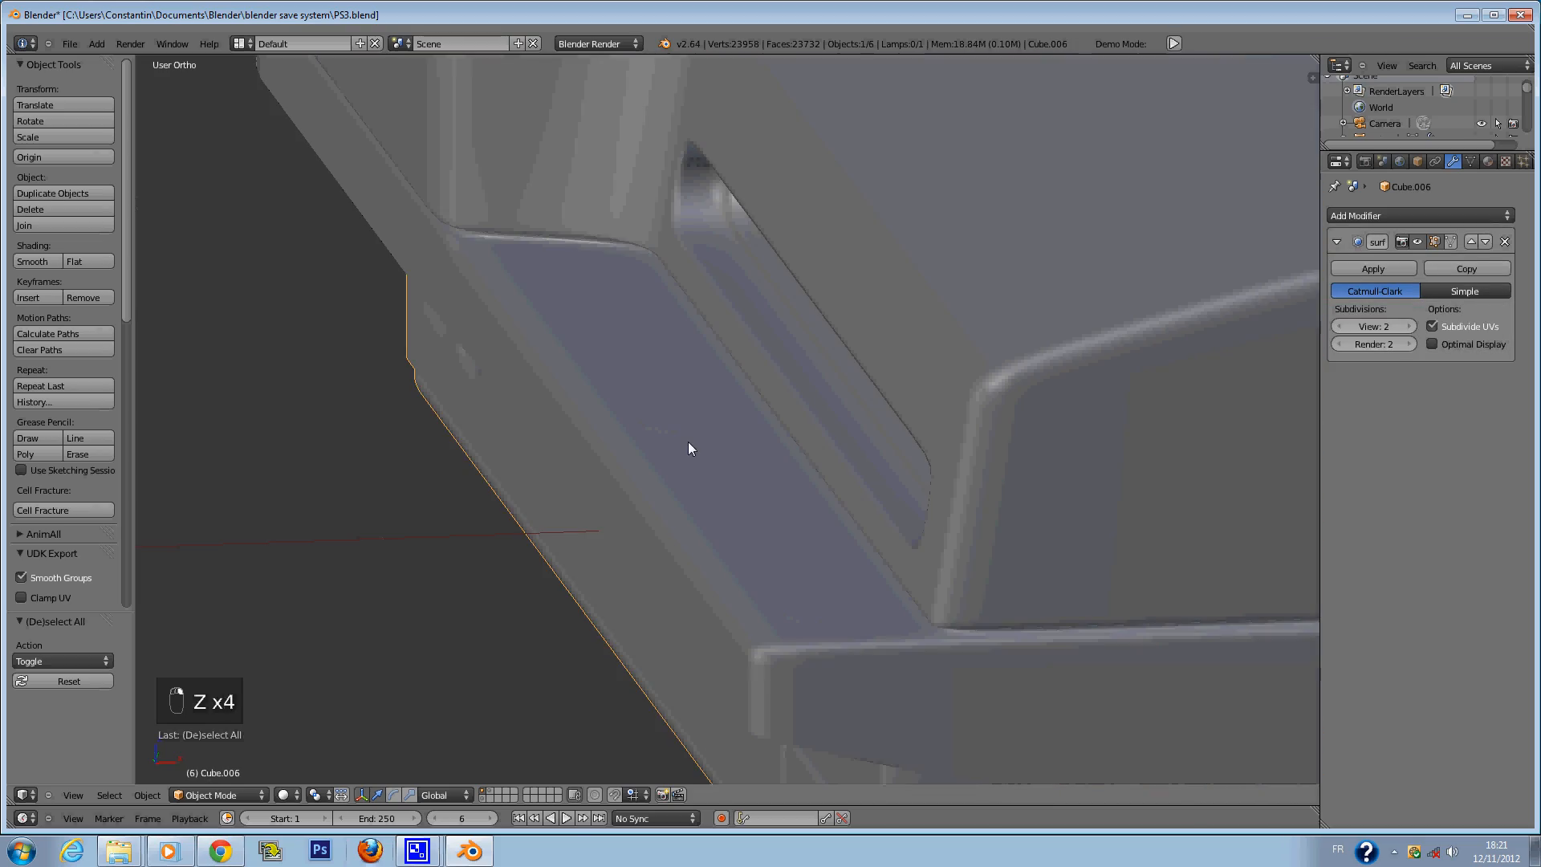
{"action": "right_click", "coordinate": [690, 427]}
{"action": "key", "text": "z"}
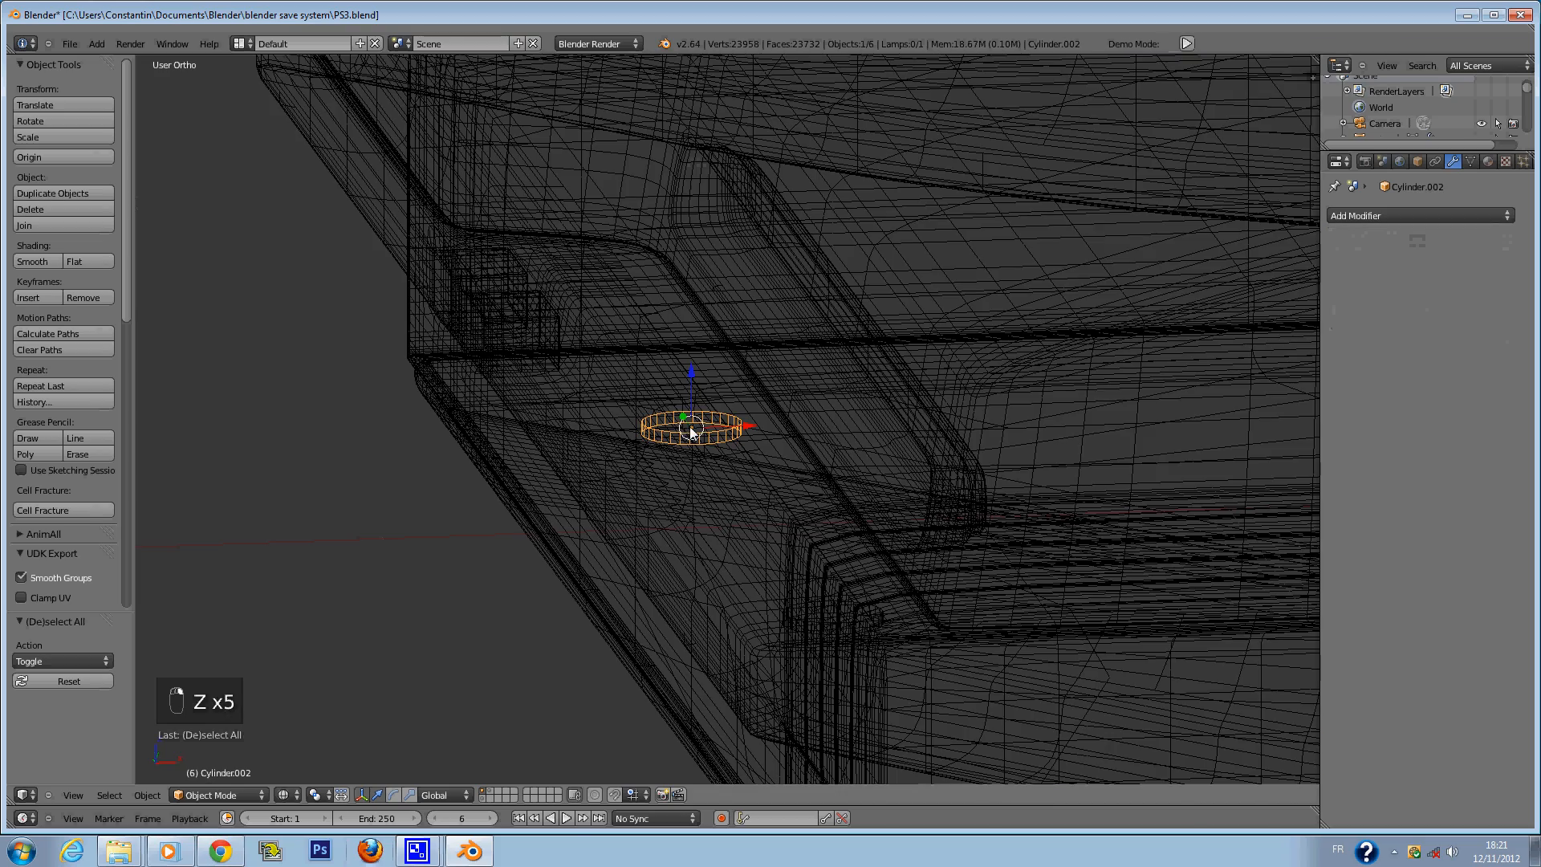
Select both ledge discs without the console body and raise them 0.000432 along Z.
{"action": "key", "text": "z"}
{"action": "right_click", "coordinate": [802, 622], "text": "shift"}
{"action": "key", "text": "z"}
{"action": "right_click", "coordinate": [808, 612], "text": "shift"}
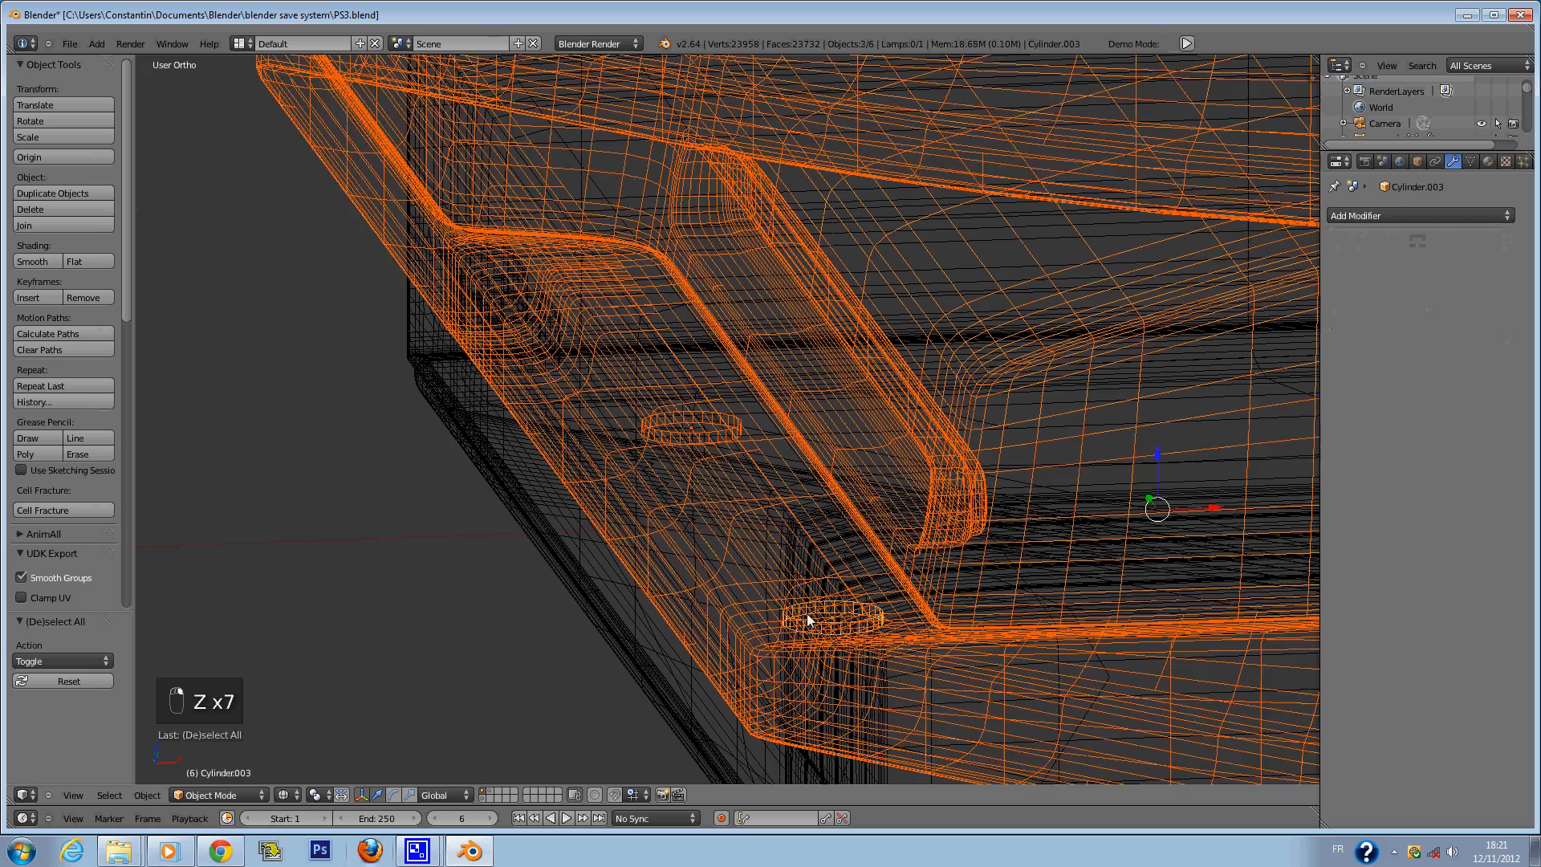
{"action": "scroll", "coordinate": [807, 614], "scroll_direction": "down", "scroll_amount": 7}
{"action": "key", "text": "c"}
{"action": "key", "text": "c"}
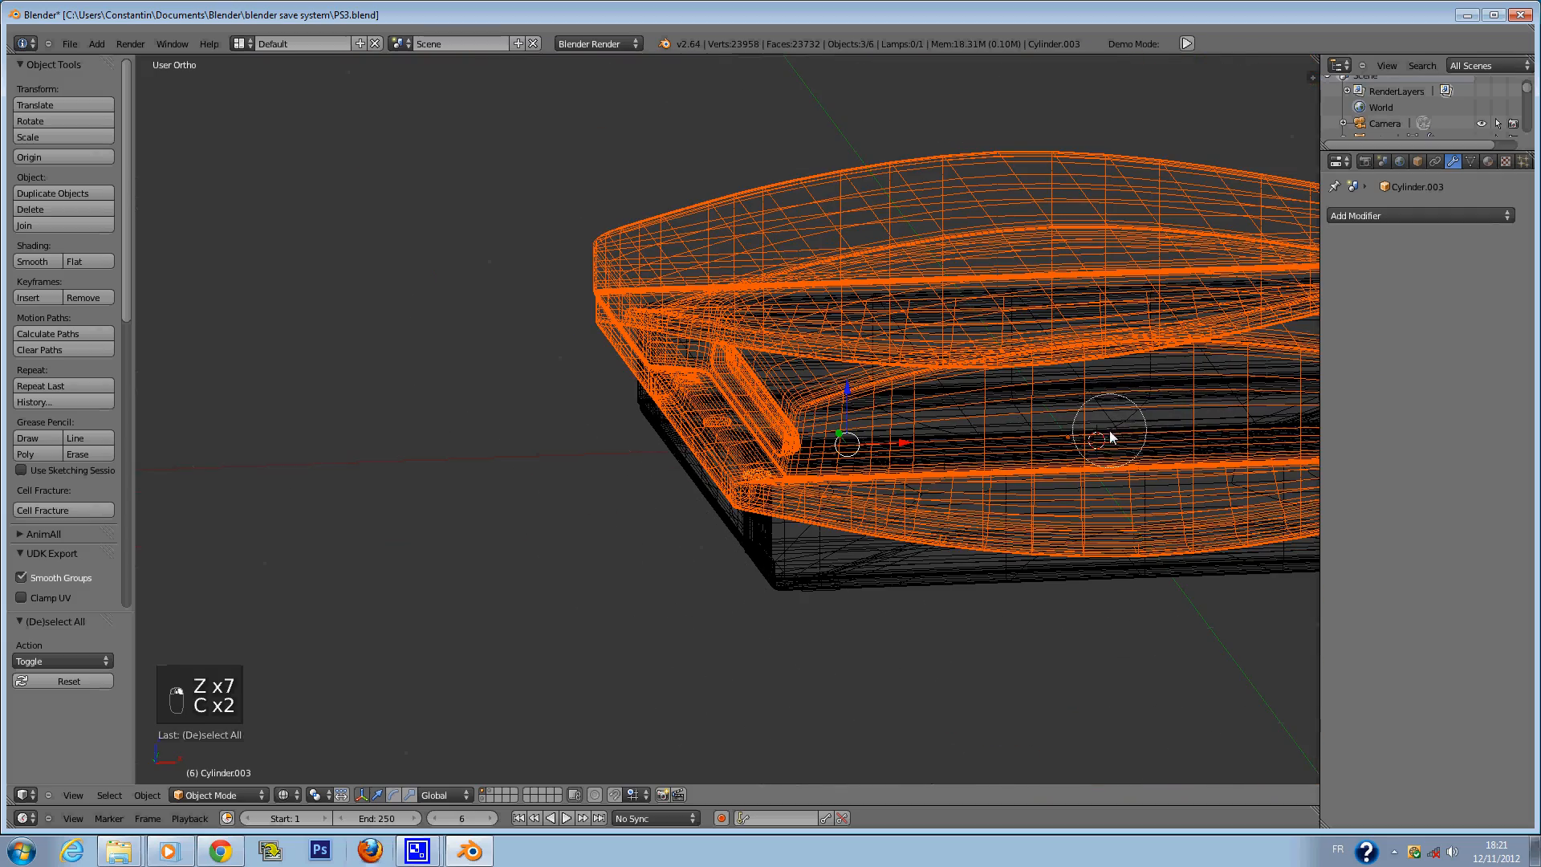
{"action": "middle_click", "coordinate": [1101, 431]}
{"action": "right_click", "coordinate": [1055, 433]}
{"action": "scroll", "coordinate": [1057, 433], "scroll_direction": "up", "scroll_amount": 8}
{"action": "key", "text": "z"}
{"action": "left_click_drag", "start_coordinate": [767, 488], "coordinate": [764, 488]}
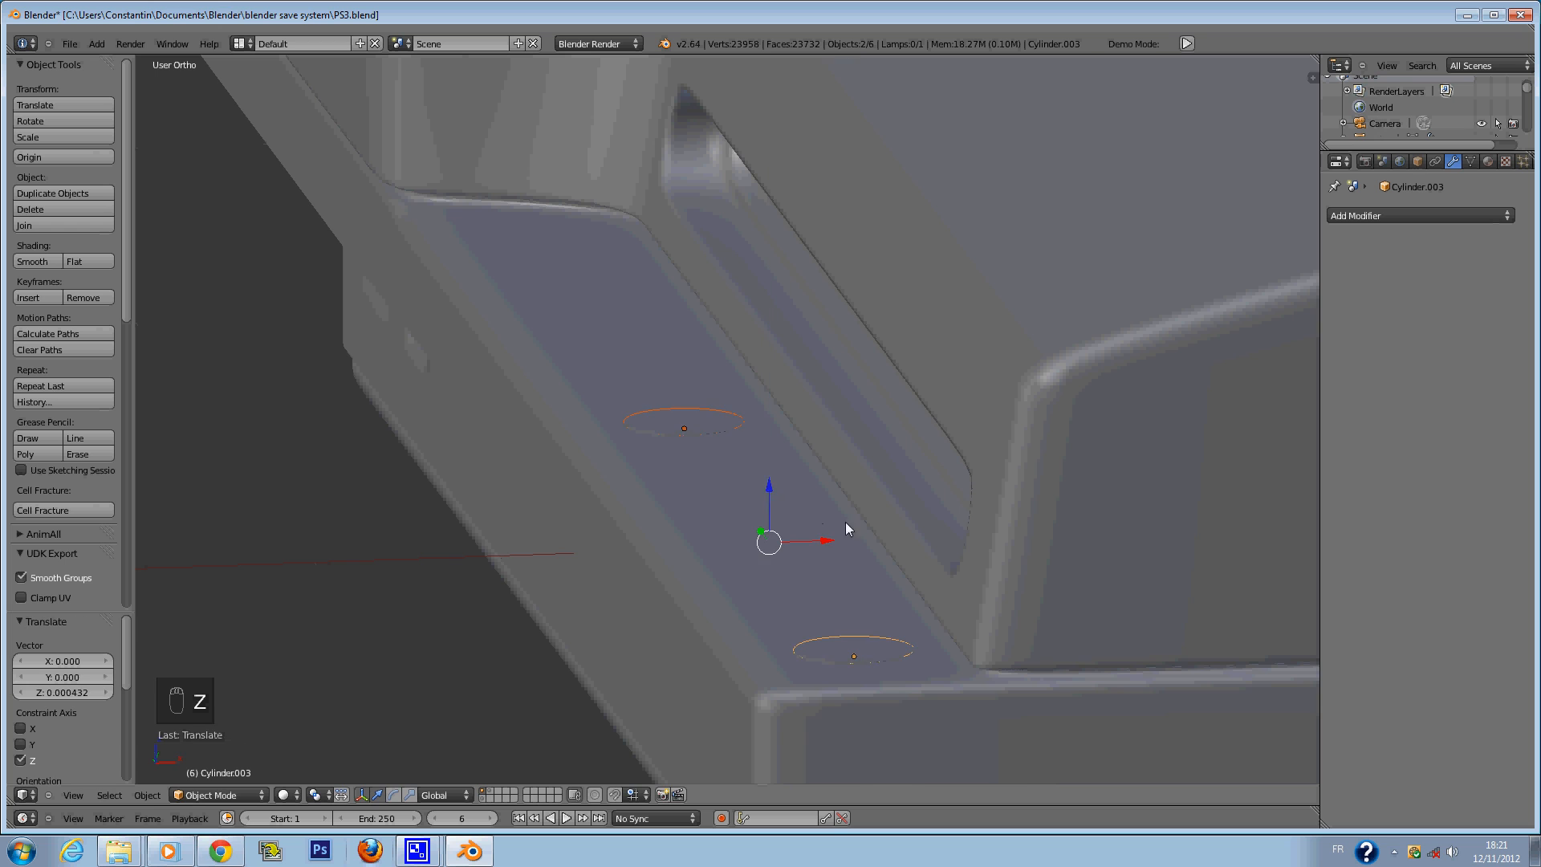
Deselect all objects in solid shading and save PS3.blend.
{"action": "key", "text": "z"}
{"action": "key", "text": "z"}
{"action": "key", "text": "a"}
{"action": "key", "text": "ctrl+s"}
{"action": "middle_click_drag", "start_coordinate": [888, 521], "coordinate": [933, 505]}
{"action": "key", "text": "ctrl+s"}
{"action": "scroll", "coordinate": [1092, 570], "scroll_direction": "down", "scroll_amount": 4}
{"action": "key", "text": "ctrl+s"}
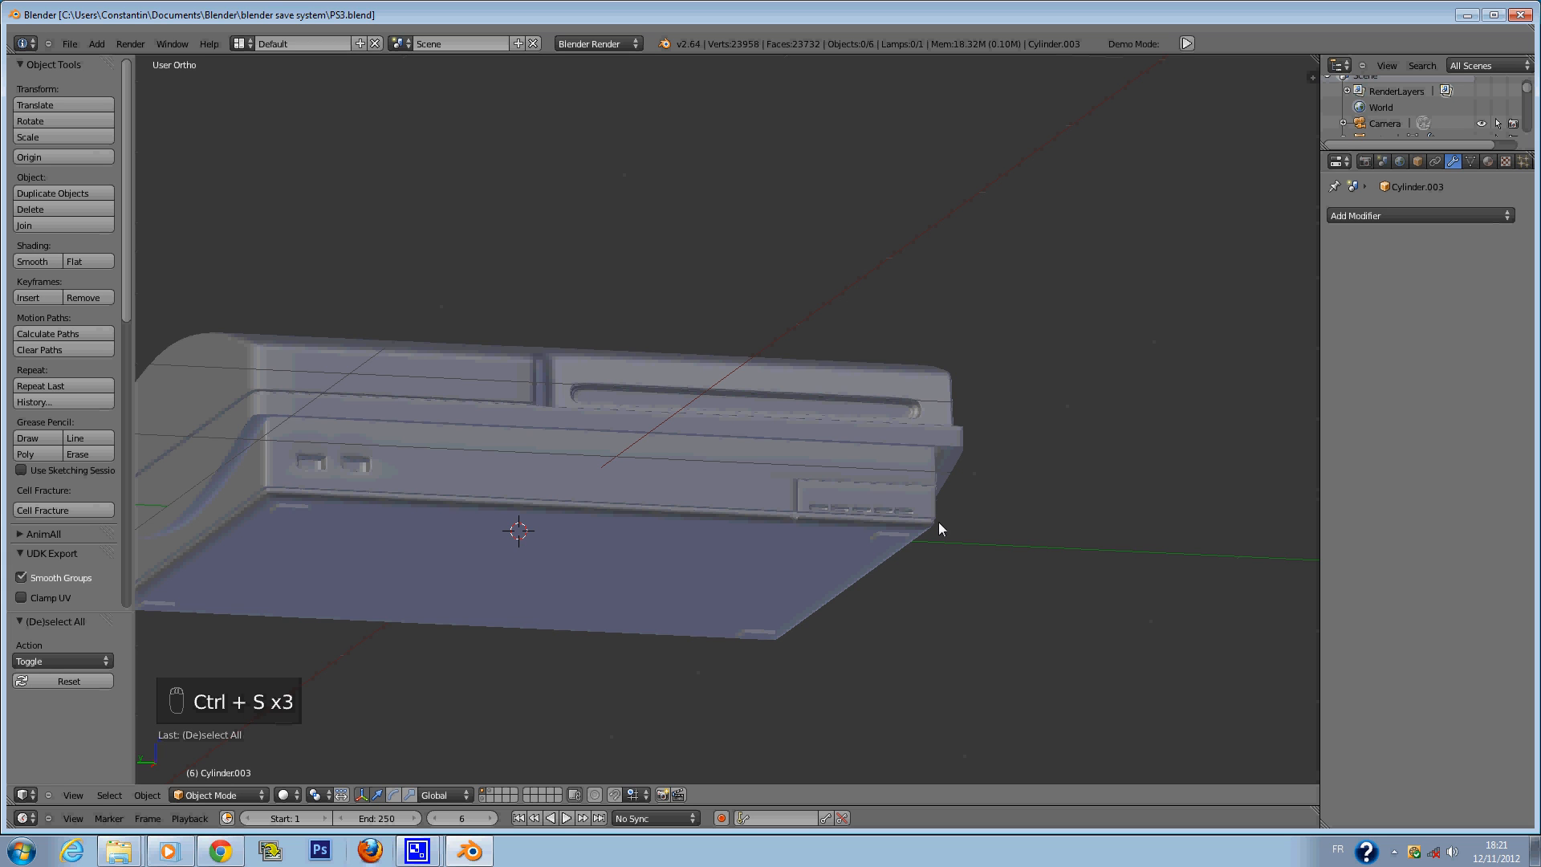
Hide the tool shelf, inspect the console from several angles and save the file.
{"action": "middle_click_drag", "start_coordinate": [942, 524], "coordinate": [823, 601]}
{"action": "key", "text": "ctrl+s"}
{"action": "key", "text": "t"}
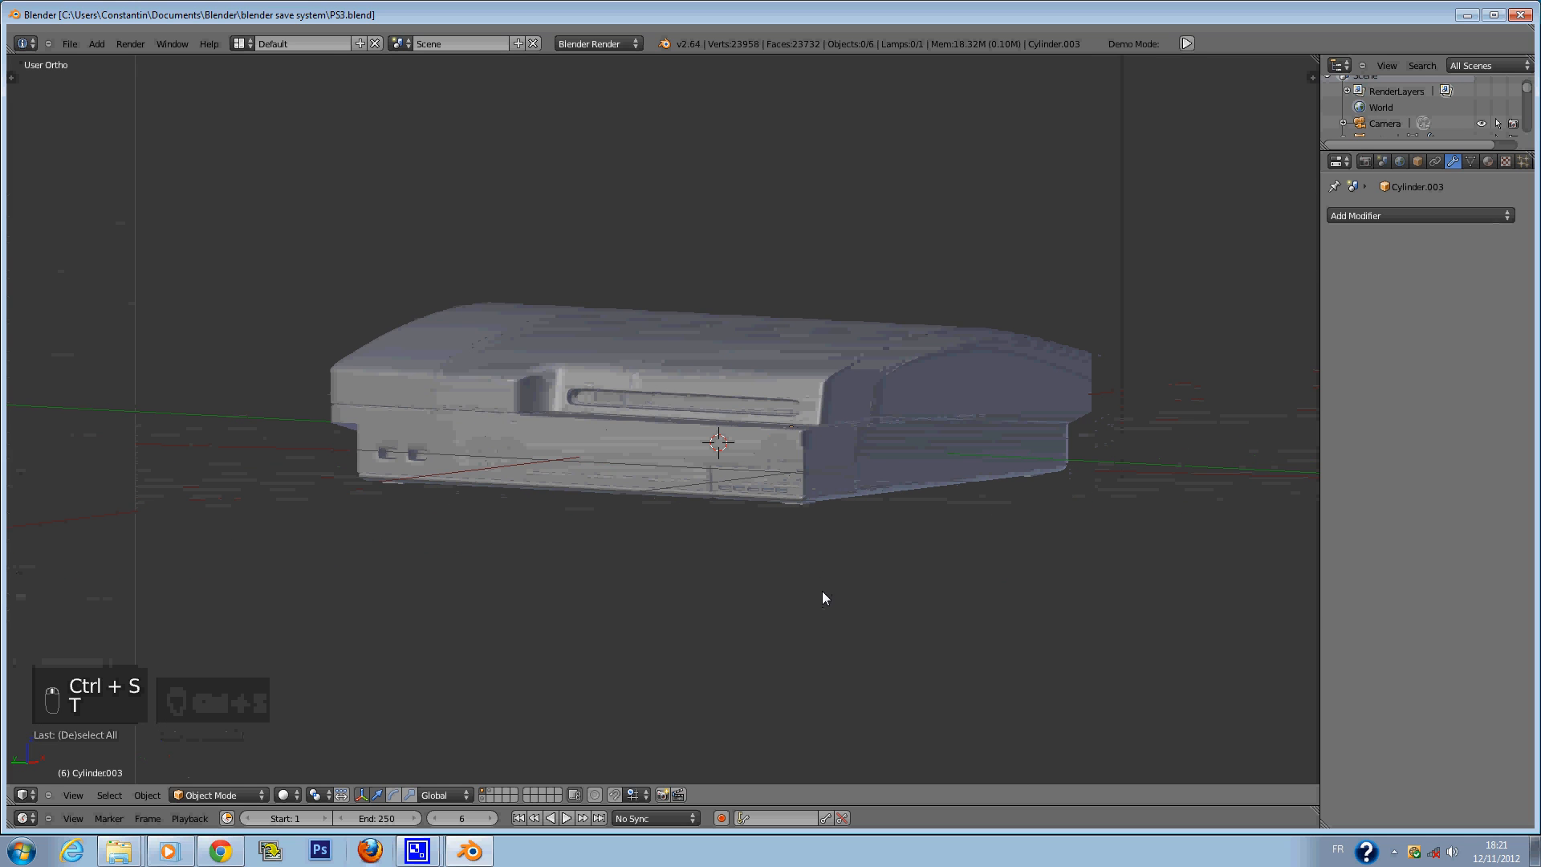
{"action": "key", "text": "ctrl+s"}
{"action": "left_click", "coordinate": [829, 577]}
{"action": "scroll", "coordinate": [810, 558], "scroll_direction": "up", "scroll_amount": 1}
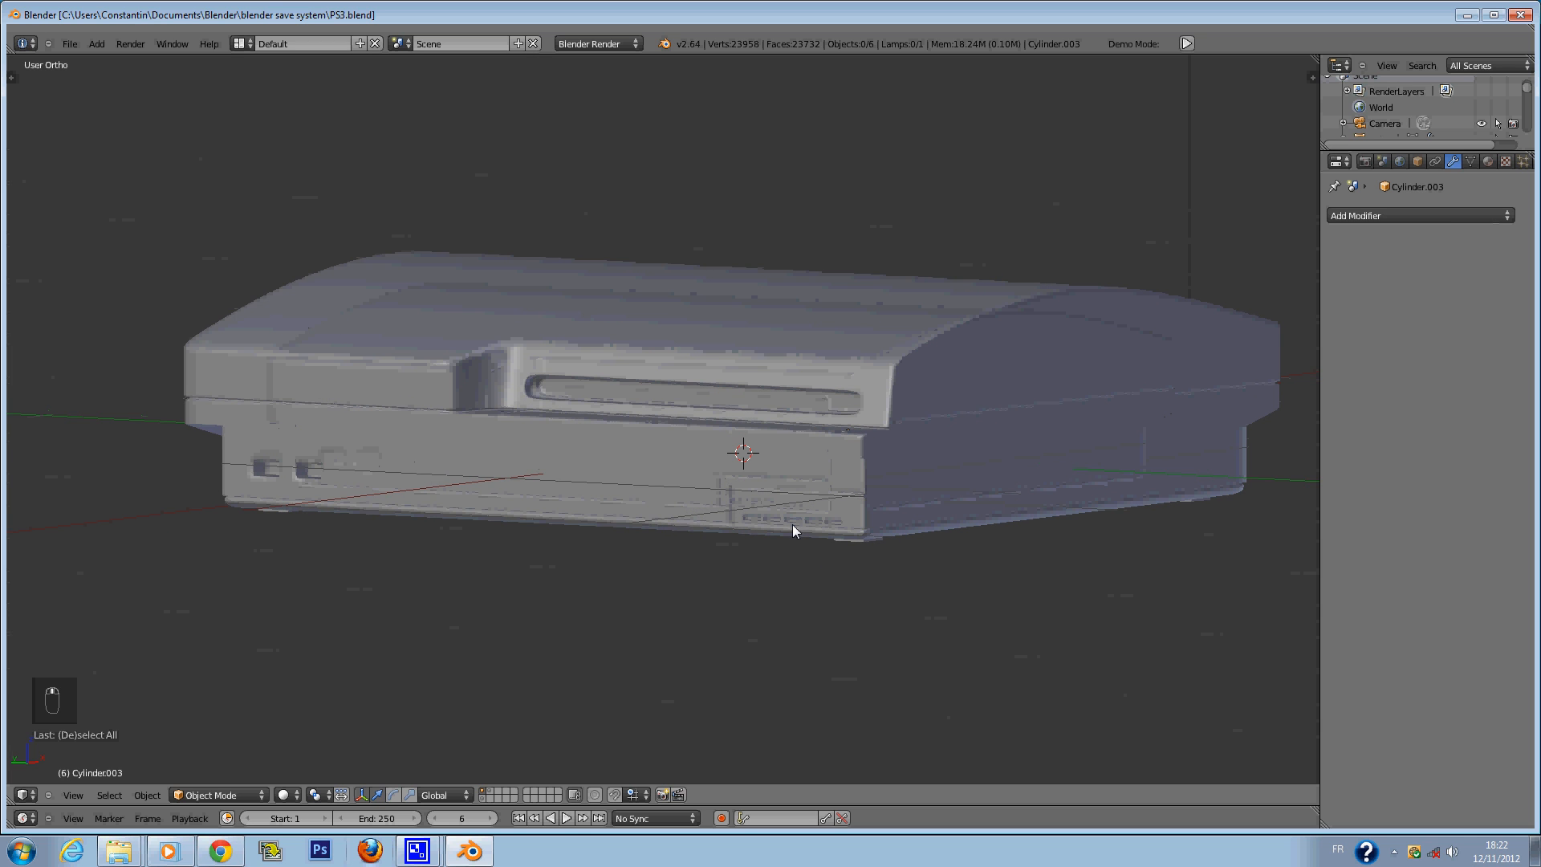
{"action": "middle_click_drag", "start_coordinate": [793, 531], "coordinate": [802, 586]}
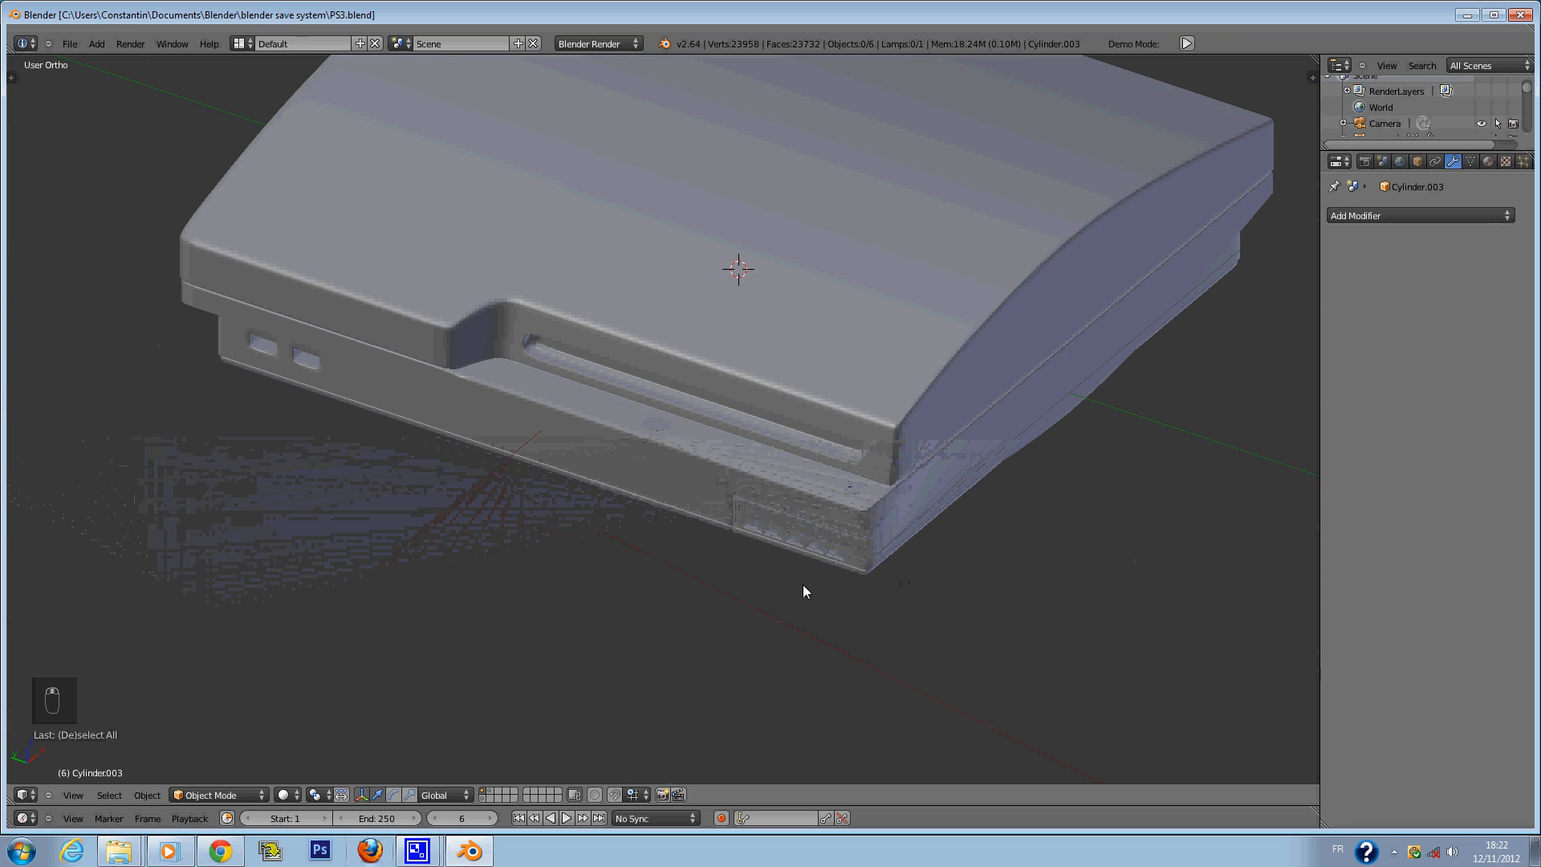
{"action": "key", "text": "ctrl+s"}
{"action": "middle_click_drag", "start_coordinate": [779, 519], "coordinate": [651, 702]}
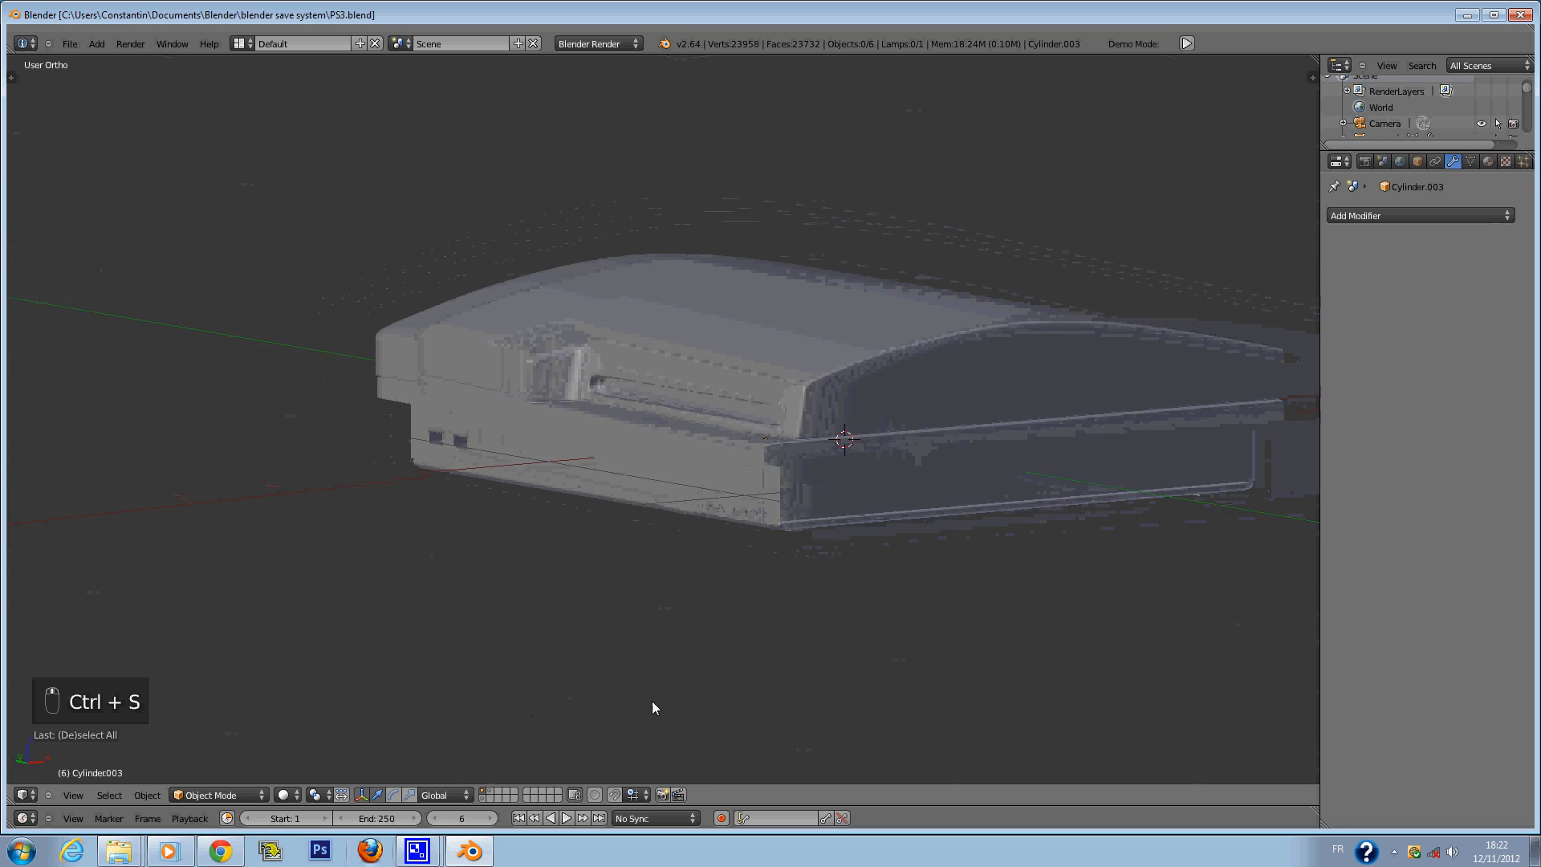
{"action": "key", "text": "ctrl+s"}
Show the other layer's console version for comparison, return to the current model's layer and save.
{"action": "left_click", "coordinate": [486, 797]}
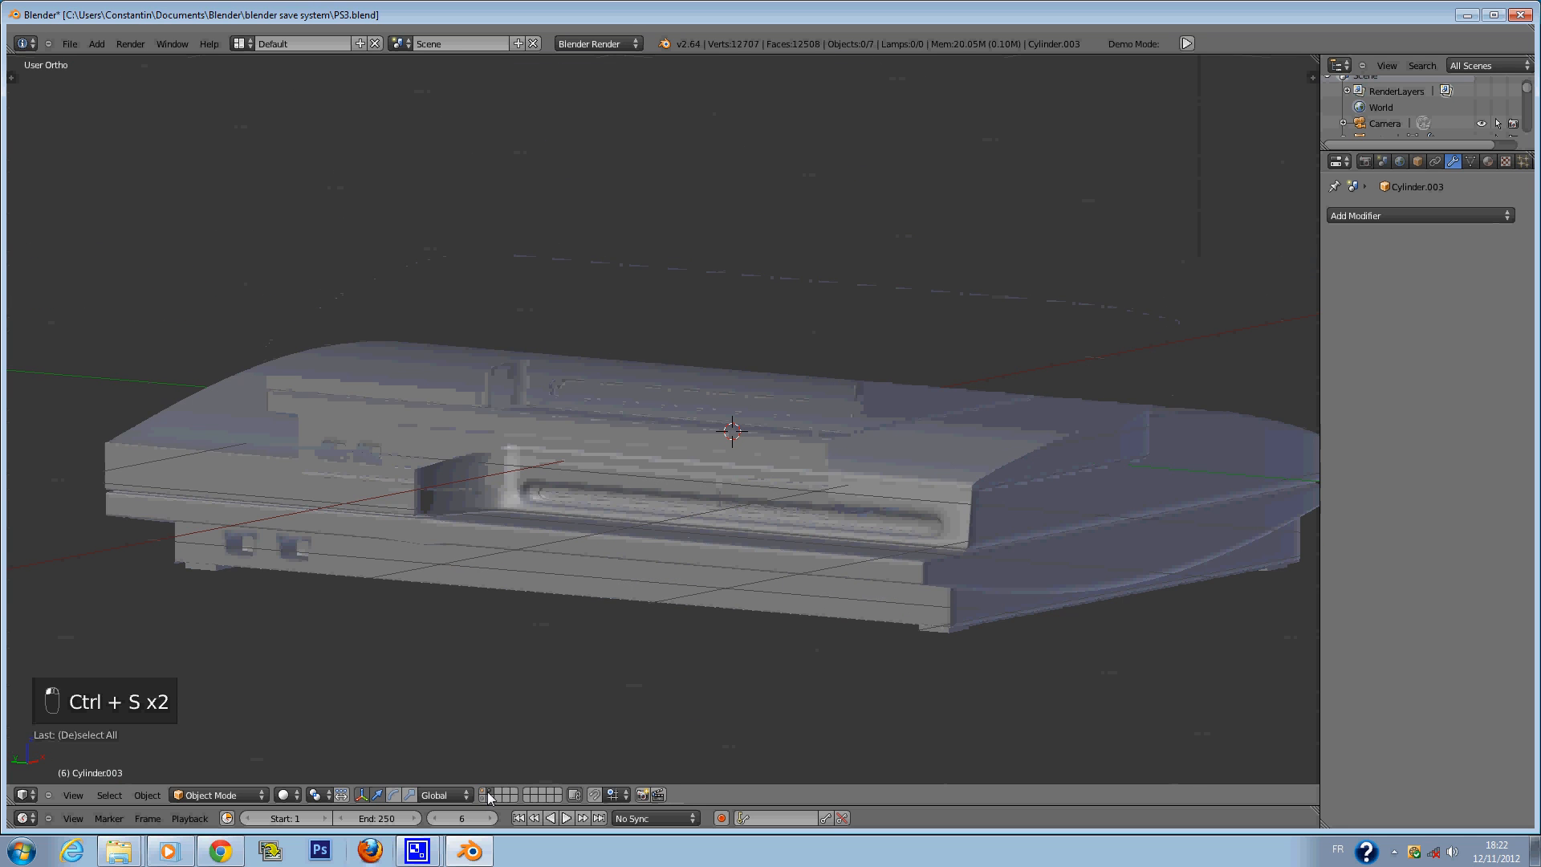
{"action": "mouse_move", "coordinate": [612, 668]}
{"action": "middle_mouse_down"}
{"action": "mouse_move", "coordinate": [635, 688]}
{"action": "mouse_move", "coordinate": [637, 657]}
{"action": "middle_mouse_up"}
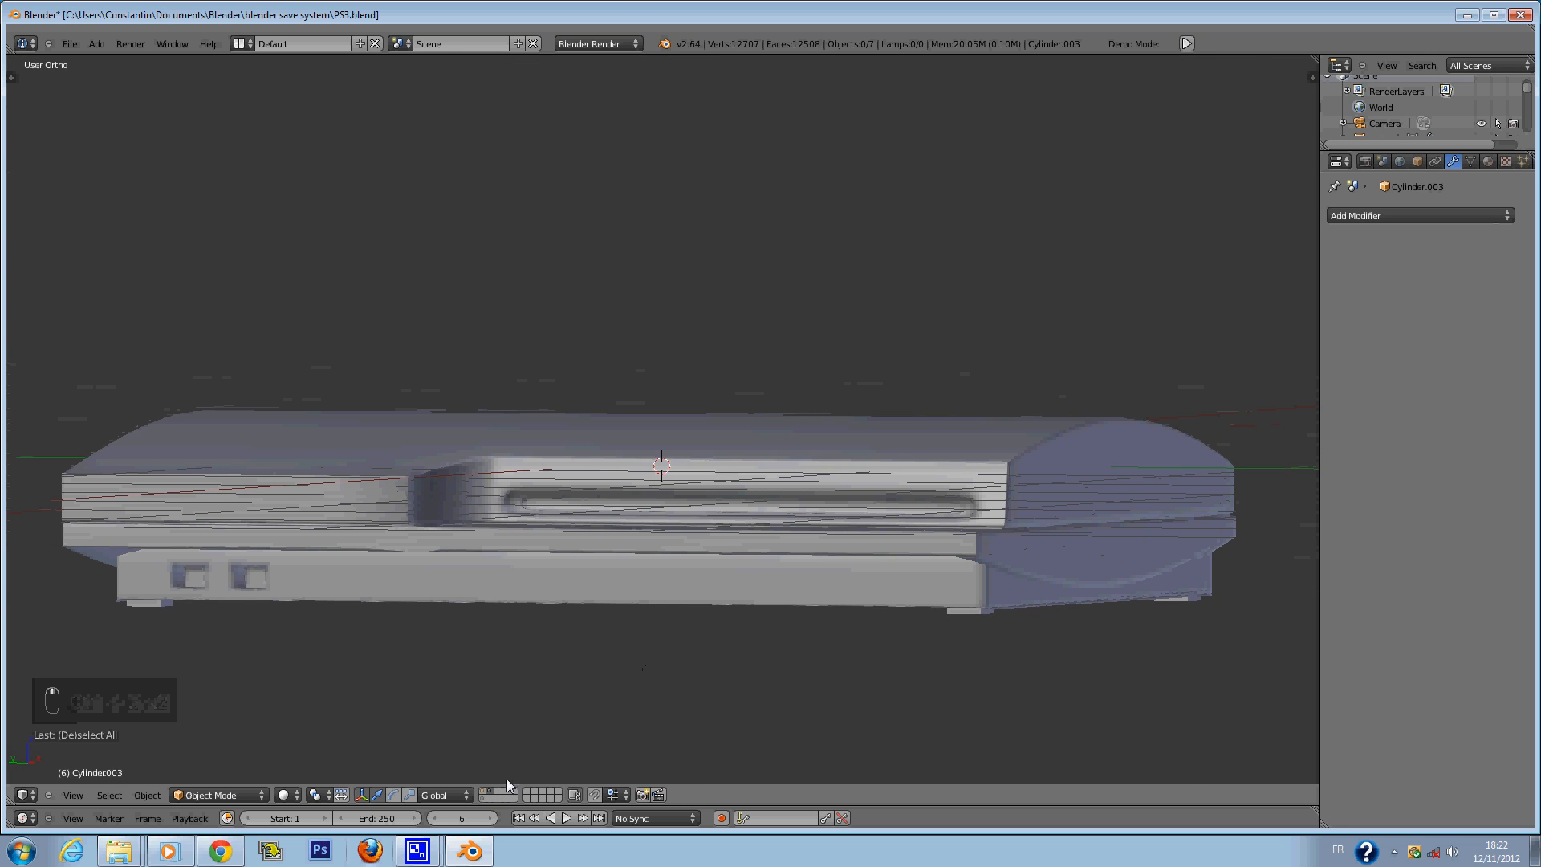
{"action": "left_click", "coordinate": [490, 795]}
{"action": "key", "text": "ctrl+s"}
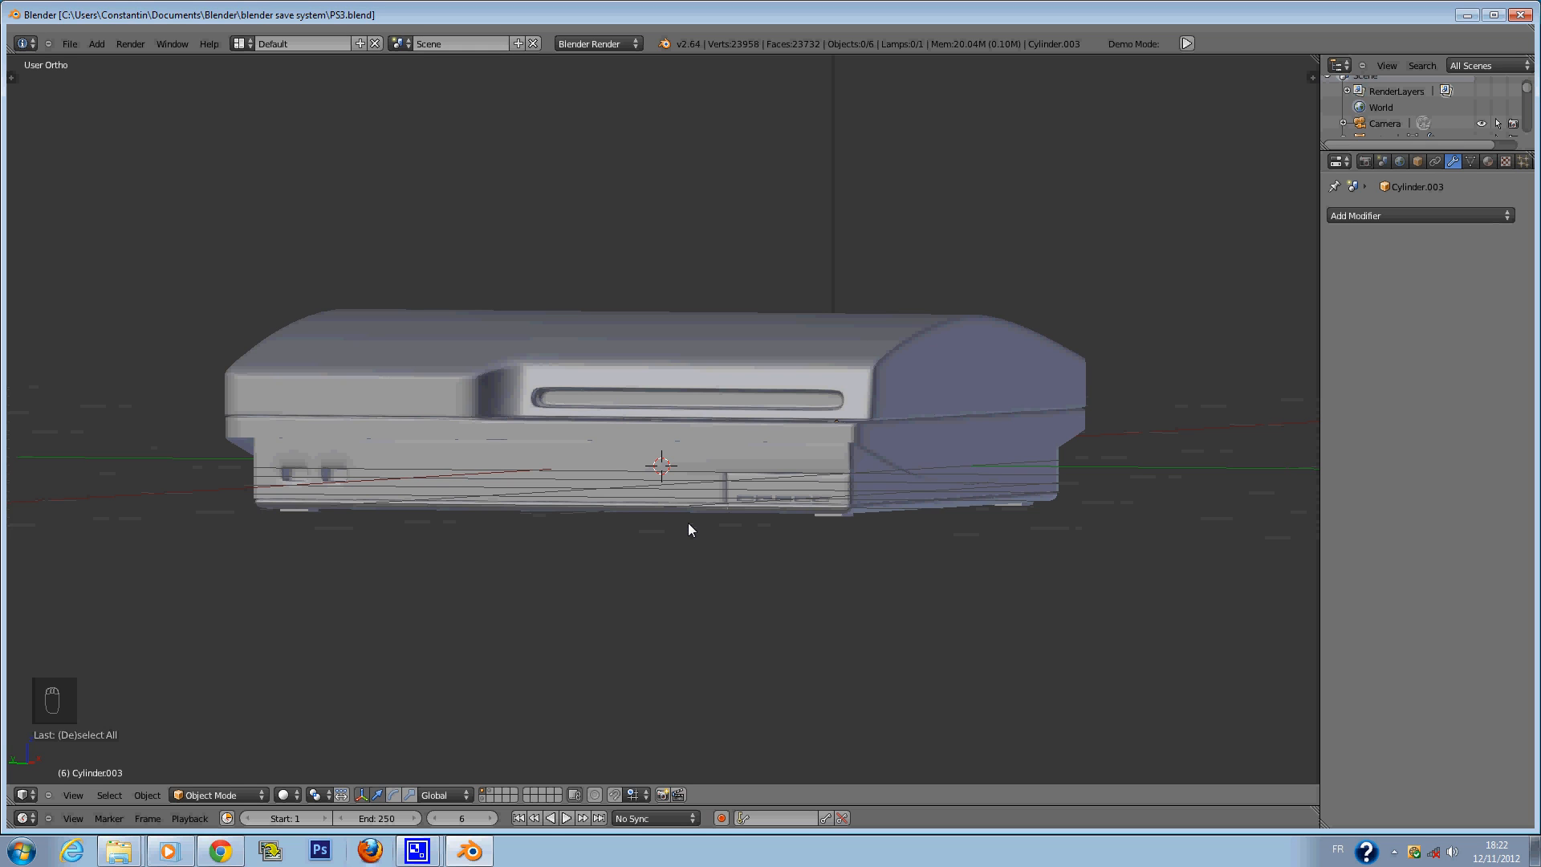
View the console from the back and left, switch to wireframe, deselect everything and save.
{"action": "key", "text": "ctrl+KP_1"}
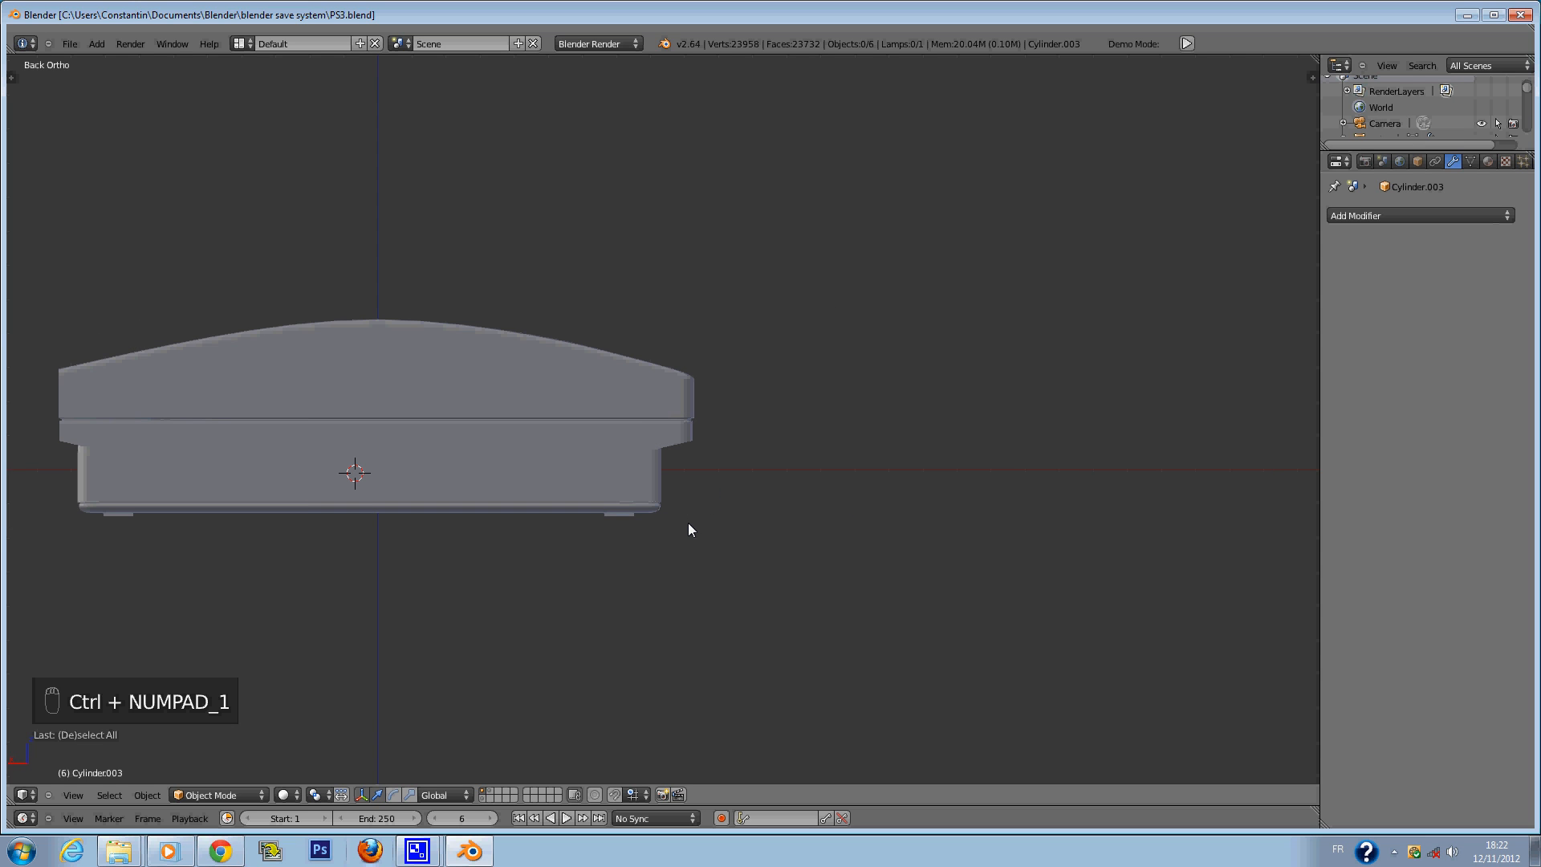
{"action": "key", "text": "ctrl+KP_3"}
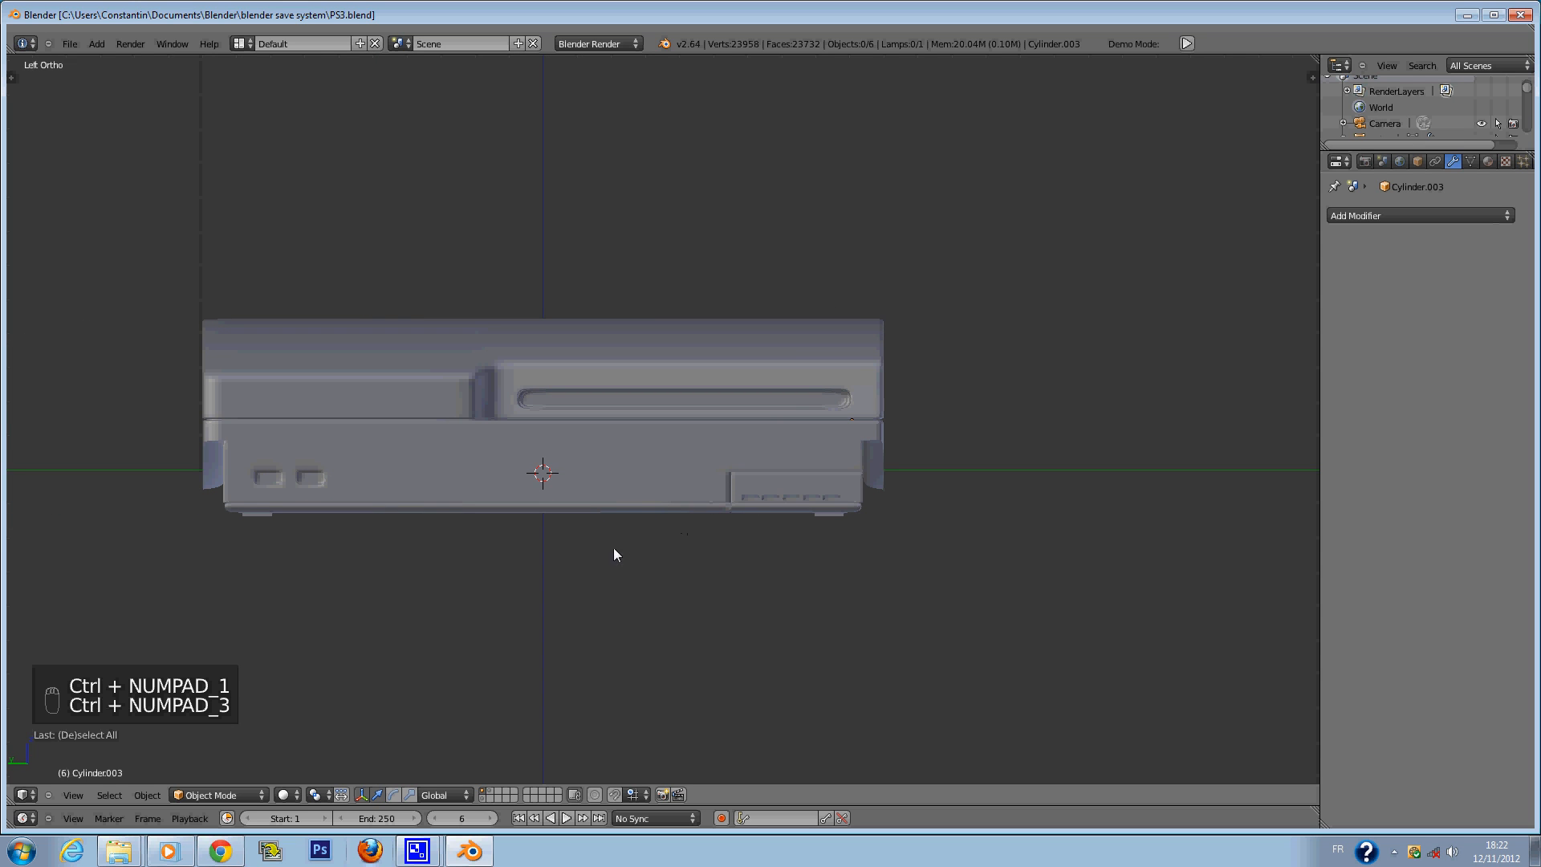
{"action": "right_click", "coordinate": [614, 505]}
{"action": "key", "text": "z"}
{"action": "key", "text": "a"}
{"action": "key", "text": "ctrl+s"}
{"action": "left_click", "coordinate": [616, 501]}
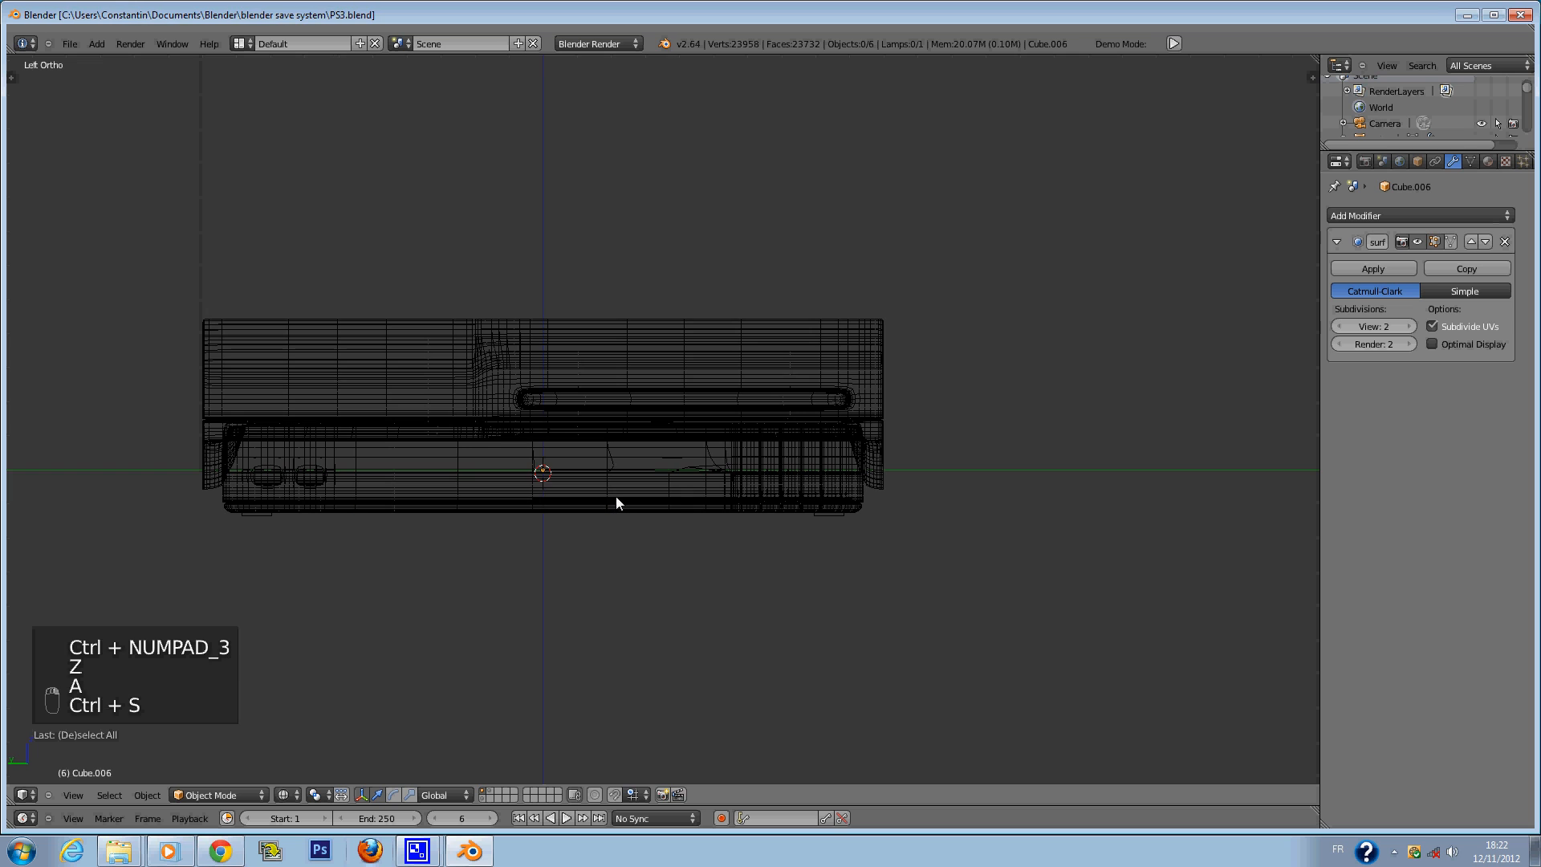
Select only the console's lower body in the left wireframe view, saving the file along the way.
{"action": "key", "text": "a"}
{"action": "key", "text": "a"}
{"action": "key", "text": "ctrl+s"}
{"action": "left_click", "coordinate": [614, 495]}
{"action": "right_click", "coordinate": [616, 493]}
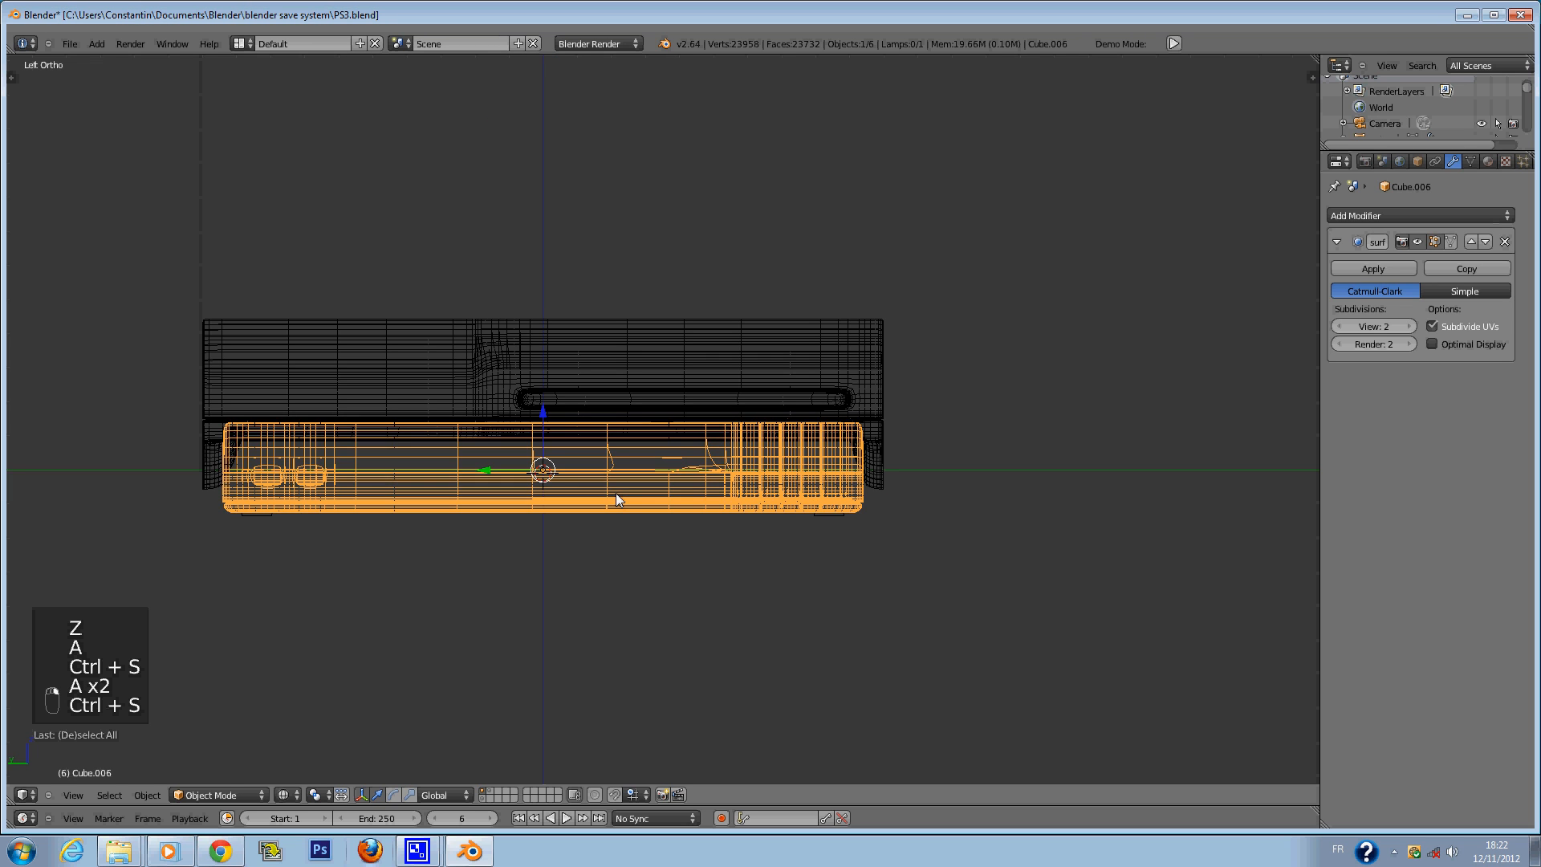
{"action": "key", "text": "a"}
{"action": "right_click", "coordinate": [615, 492]}
{"action": "scroll", "coordinate": [621, 475], "scroll_direction": "up", "scroll_amount": 1}
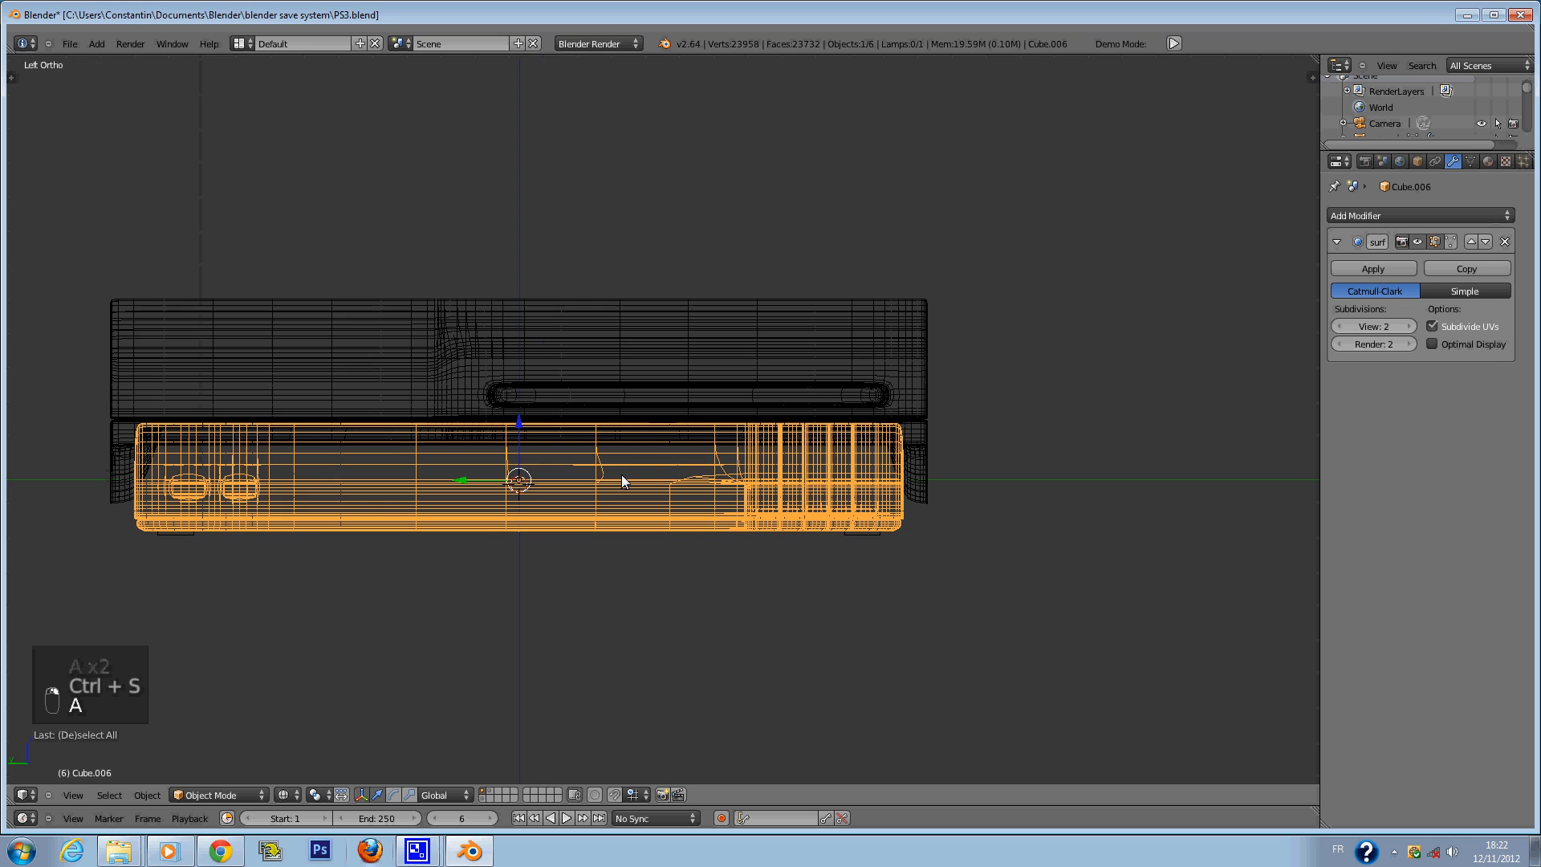
Return to solid shading and examine the console's front and side from an angled view.
{"action": "key", "text": "z"}
{"action": "scroll", "coordinate": [622, 475], "scroll_direction": "down", "scroll_amount": 1}
{"action": "key", "text": "z"}
{"action": "key", "text": "z"}
{"action": "scroll", "coordinate": [622, 474], "scroll_direction": "up", "scroll_amount": 1}
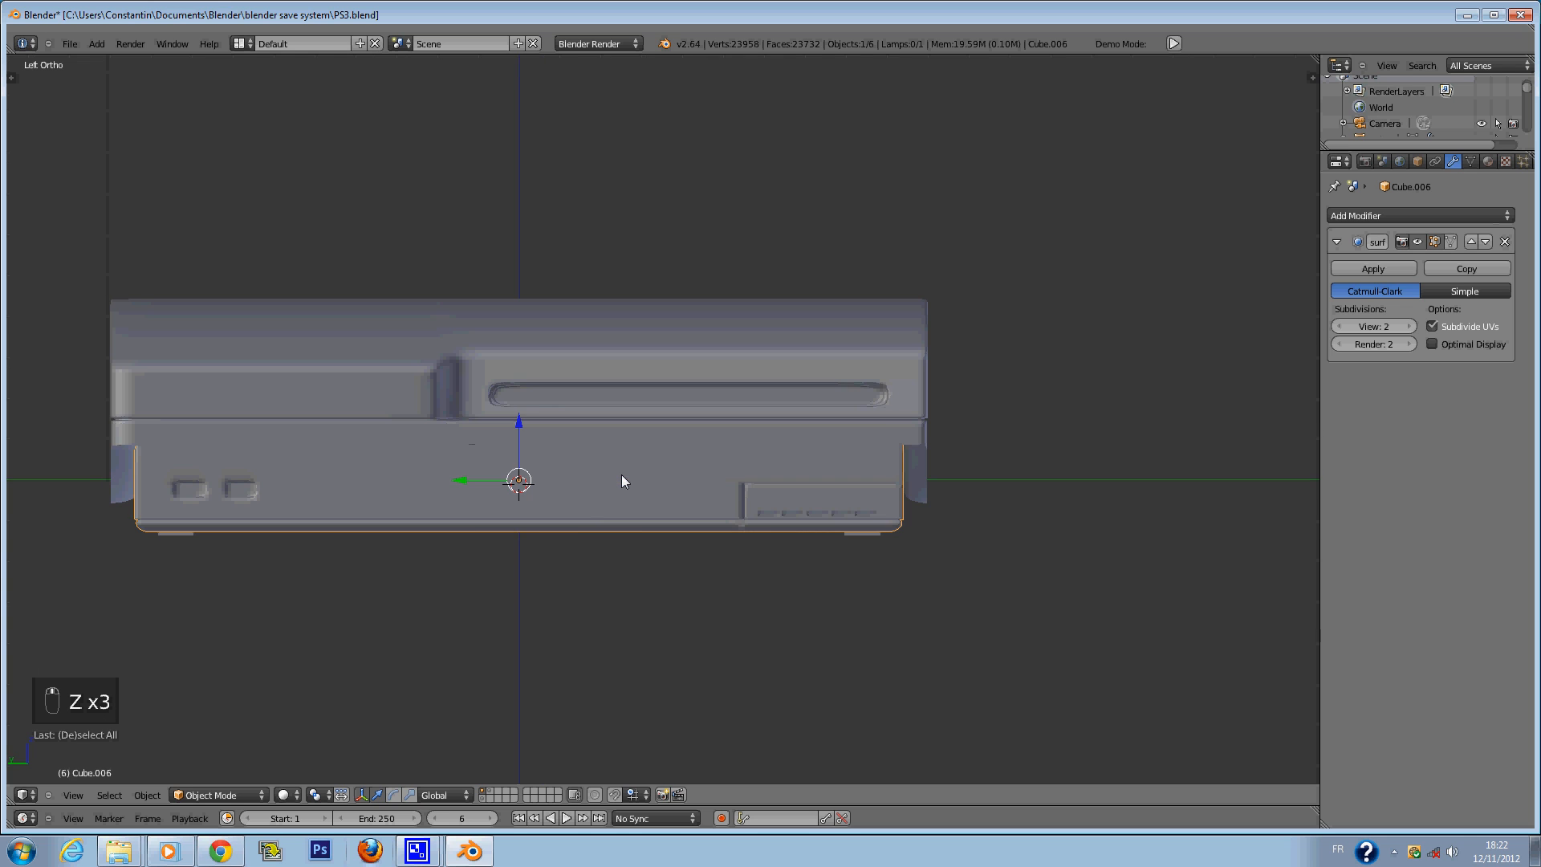
{"action": "middle_click_drag", "start_coordinate": [621, 475], "coordinate": [492, 509]}
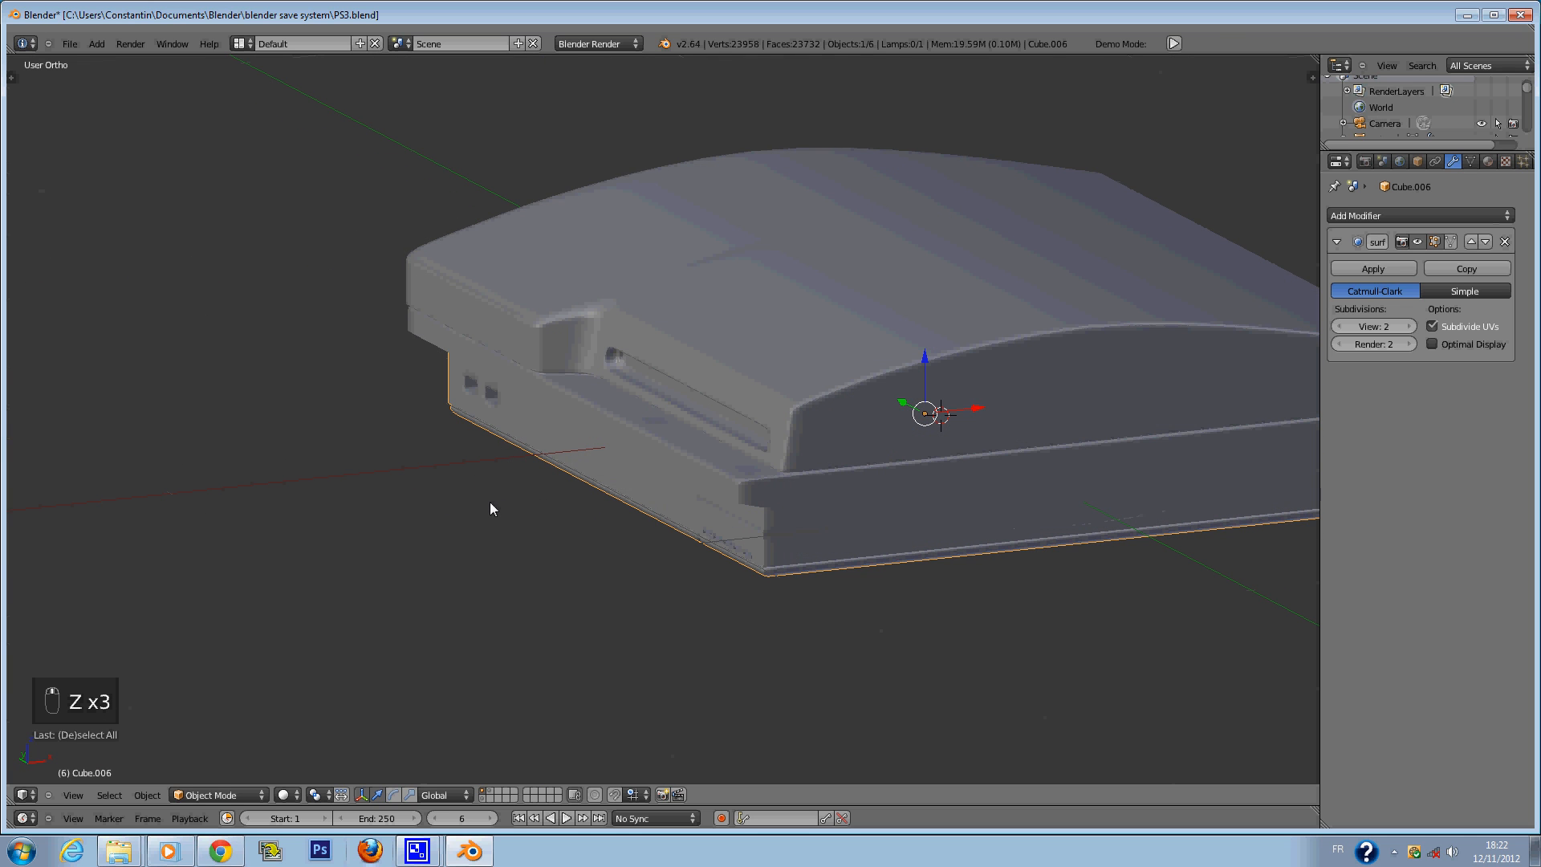
Examine the other layer's console from several angles, save, and bring back the current model's layer.
{"action": "left_click", "coordinate": [489, 793]}
{"action": "middle_click_drag", "start_coordinate": [554, 747], "coordinate": [711, 608]}
{"action": "key", "text": "ctrl+s"}
{"action": "left_click", "coordinate": [666, 673]}
{"action": "middle_click_drag", "start_coordinate": [777, 483], "coordinate": [837, 590]}
{"action": "left_click", "coordinate": [482, 793]}
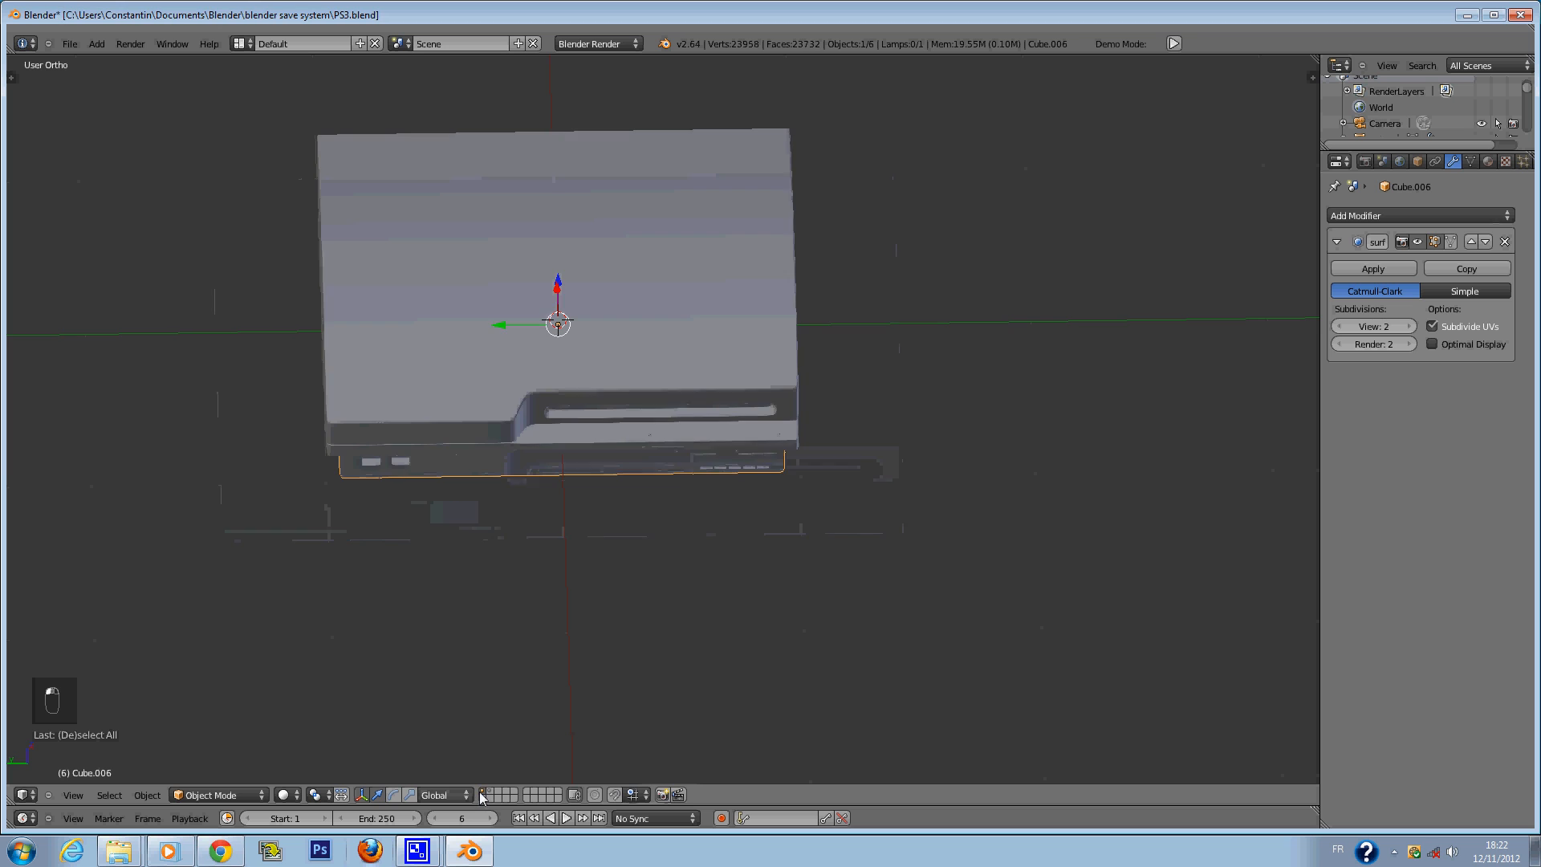
Save the file over PS3.blend and clear the selection in a low front view of the console.
{"action": "key", "text": "ctrl+s"}
{"action": "left_click", "coordinate": [588, 643]}
{"action": "middle_click_drag", "start_coordinate": [588, 643], "coordinate": [623, 451]}
{"action": "scroll", "coordinate": [627, 481], "scroll_direction": "up", "scroll_amount": 1}
{"action": "key", "text": "a"}
{"action": "key", "text": "a"}
{"action": "key", "text": "a"}
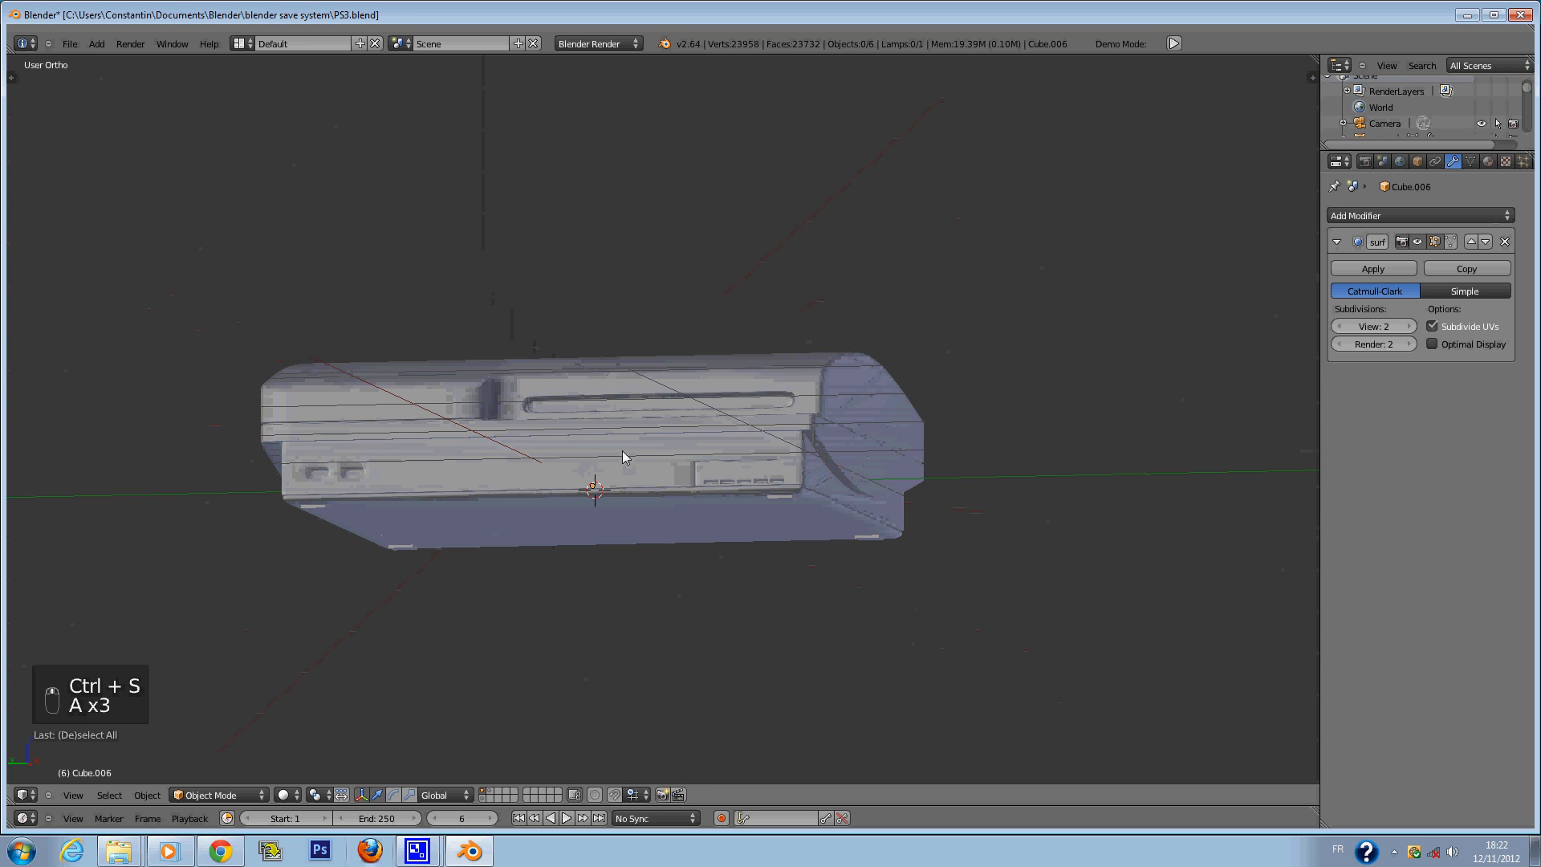
Circle-select all the console's parts, try resizing them together, and undo the resize.
{"action": "key", "text": "c"}
{"action": "mouse_move", "coordinate": [462, 500]}
{"action": "left_mouse_down"}
{"action": "mouse_move", "coordinate": [782, 515]}
{"action": "mouse_move", "coordinate": [620, 618]}
{"action": "left_mouse_up"}
{"action": "key", "text": "z"}
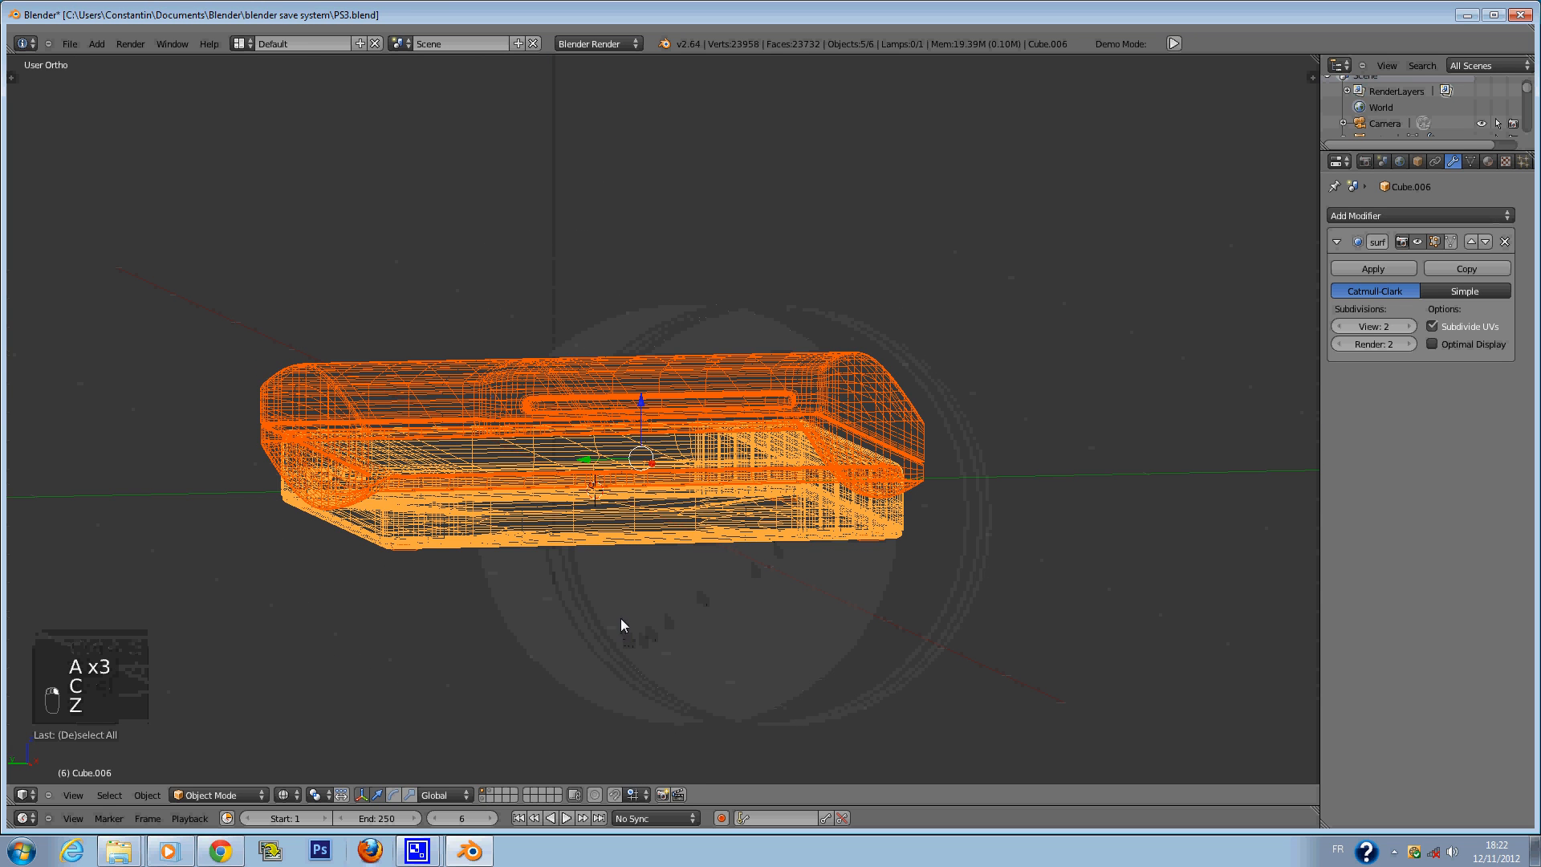
{"action": "key", "text": "z"}
{"action": "key", "text": "s"}
{"action": "left_click", "coordinate": [630, 575]}
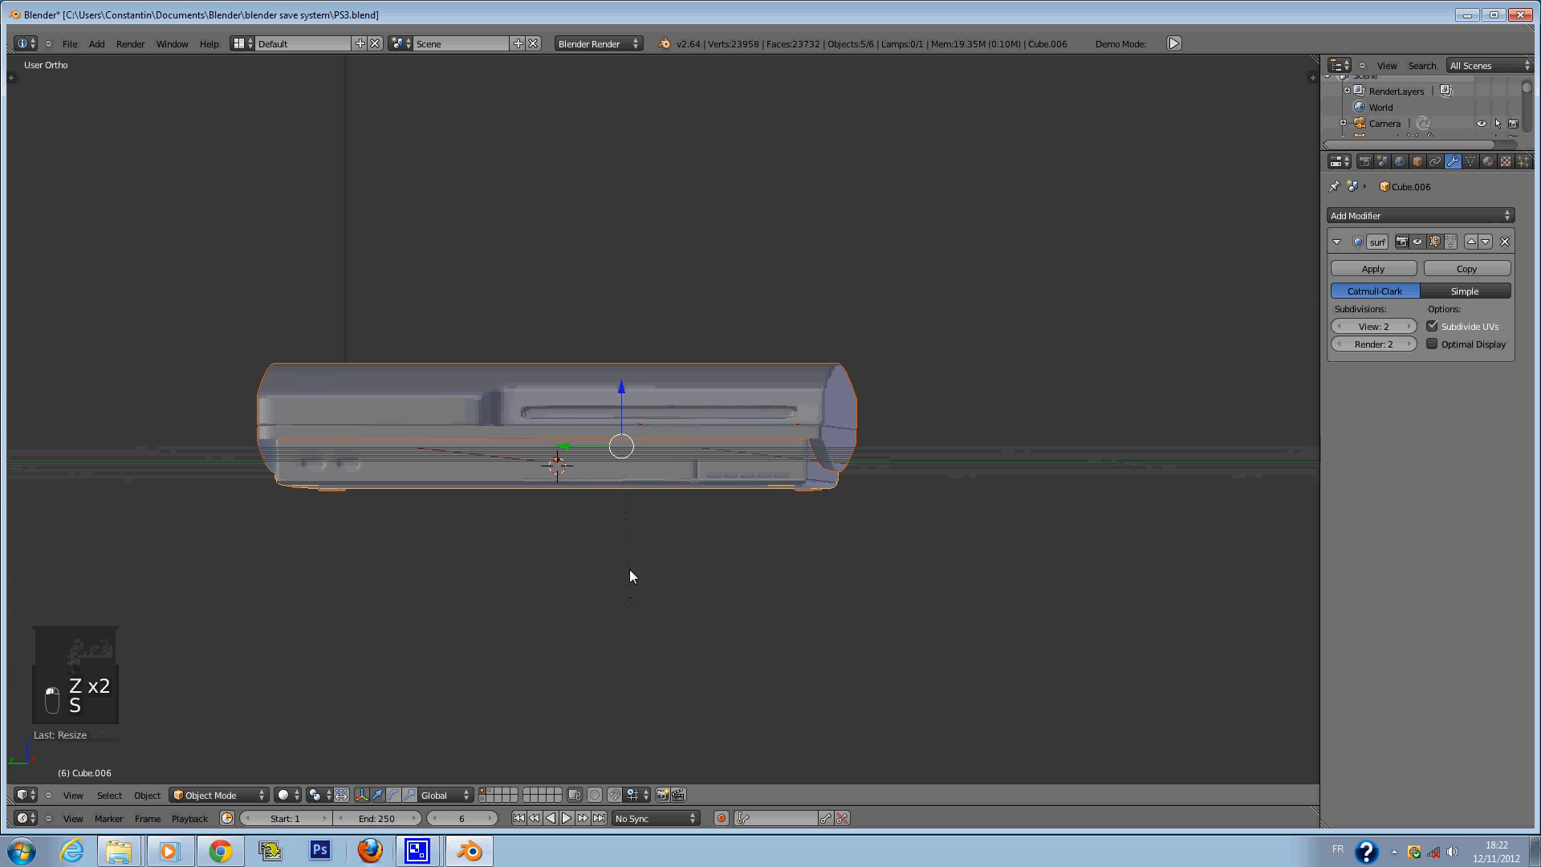
{"action": "middle_click_drag", "start_coordinate": [631, 576], "coordinate": [558, 623]}
{"action": "key", "text": "ctrl+z"}
Try scaling the selected console parts along the global Z axis and along the global Y axis.
{"action": "key", "text": "s"}
{"action": "key", "text": "z"}
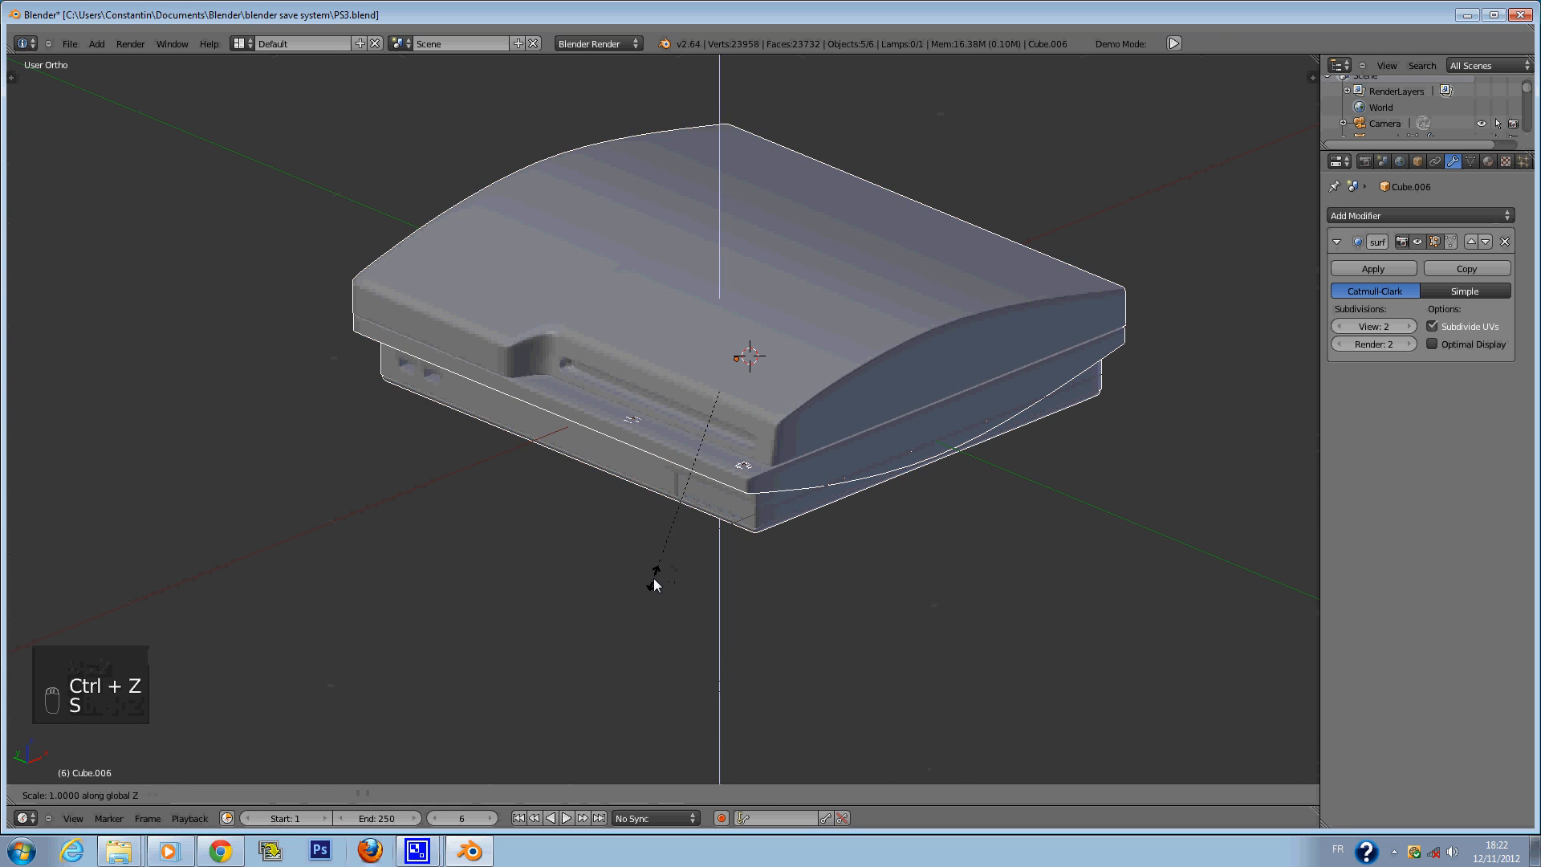
{"action": "right_click", "coordinate": [650, 587]}
{"action": "key", "text": "s"}
{"action": "key", "text": "z"}
{"action": "left_click", "coordinate": [737, 535]}
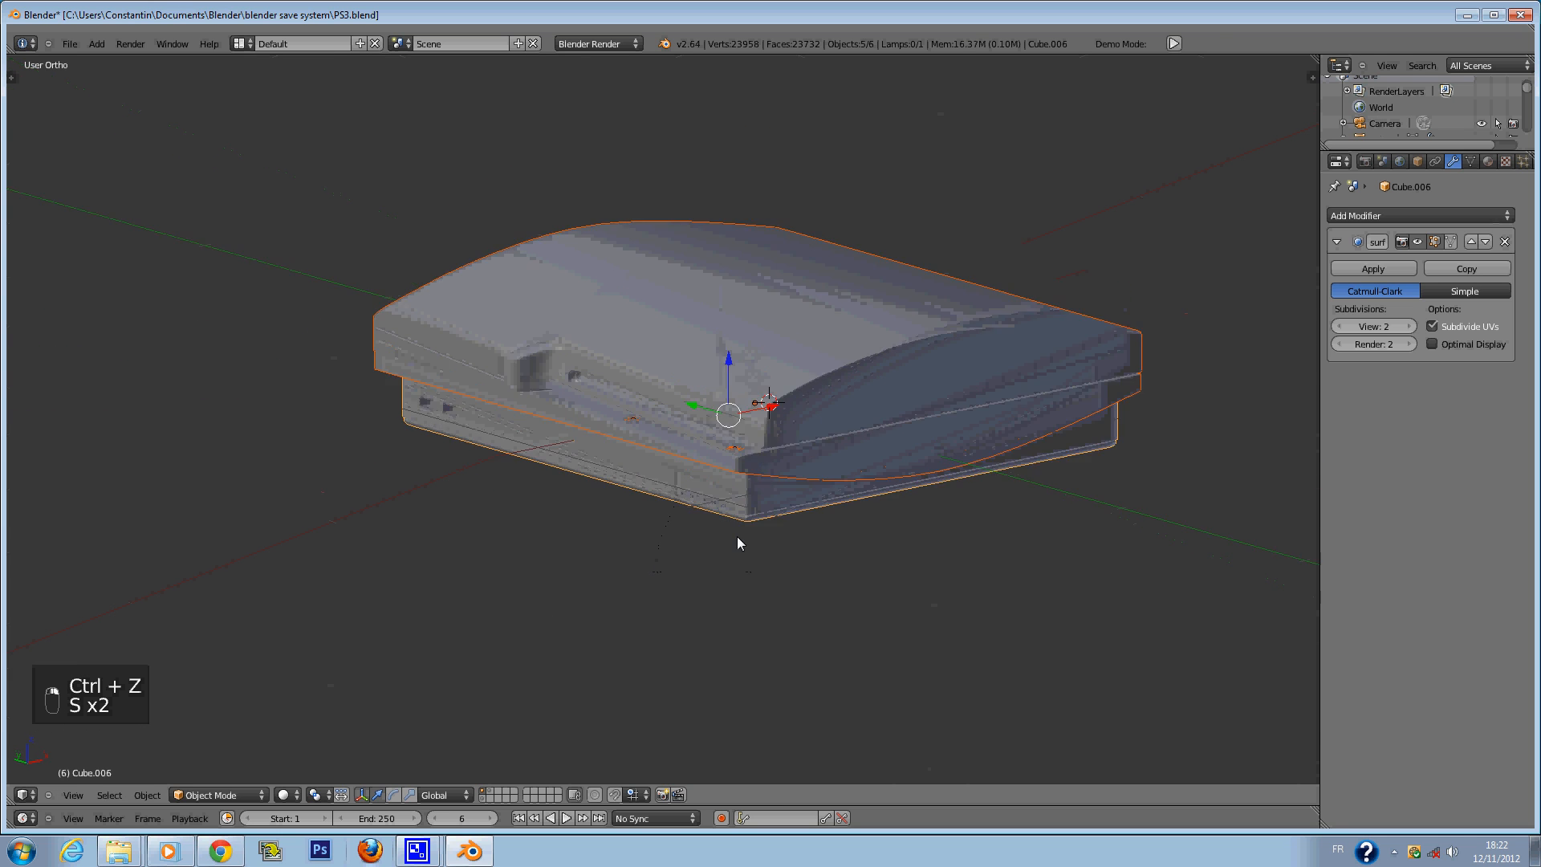
{"action": "middle_click_drag", "start_coordinate": [737, 536], "coordinate": [610, 609]}
{"action": "key", "text": "s"}
{"action": "key", "text": "z"}
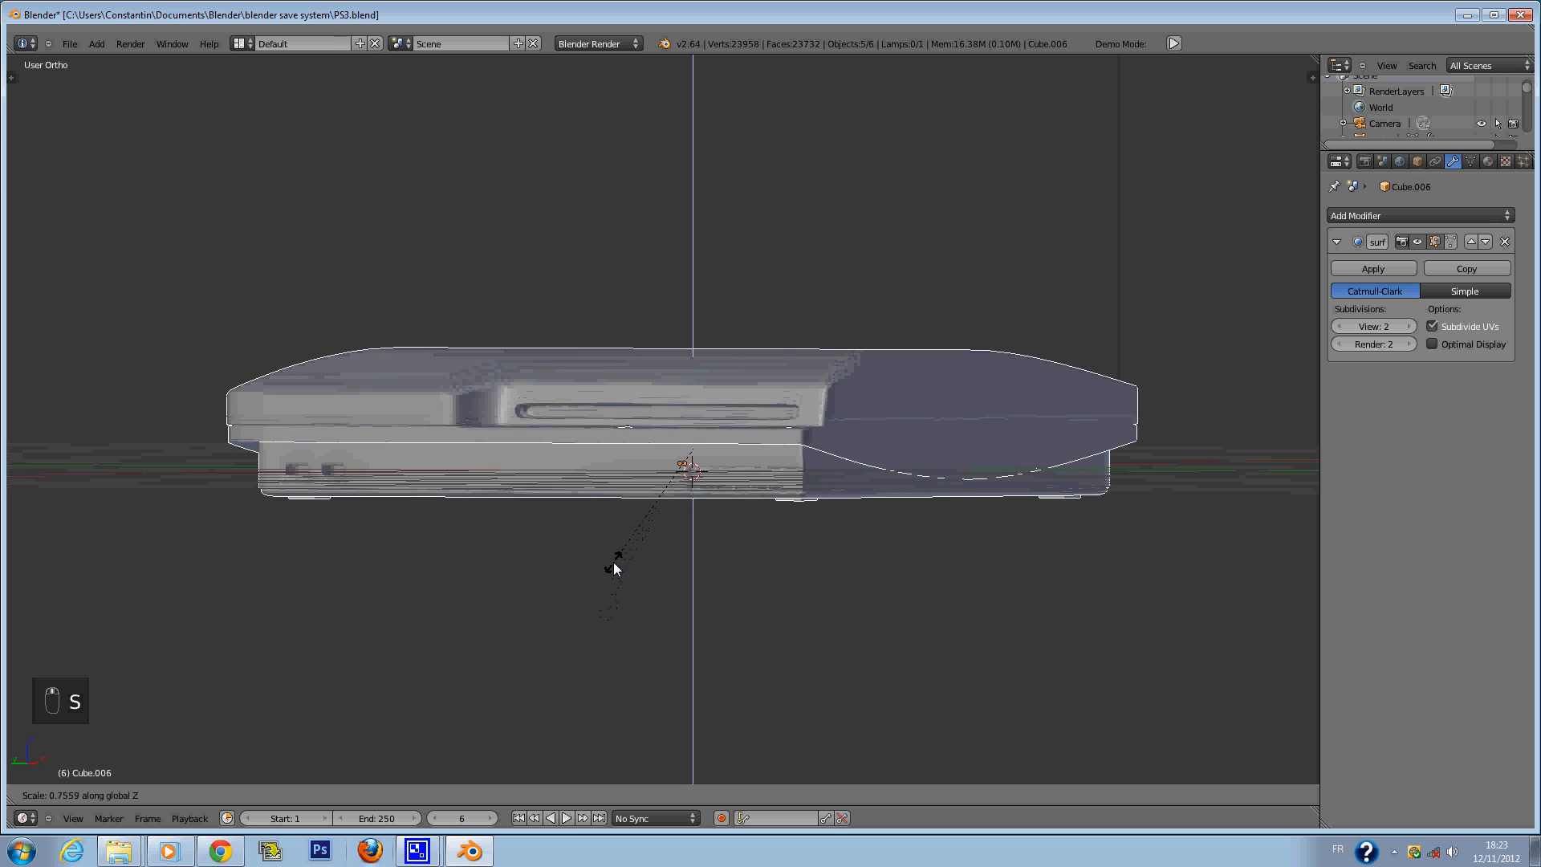
{"action": "right_click", "coordinate": [615, 567]}
{"action": "key", "text": "s"}
{"action": "key", "text": "y"}
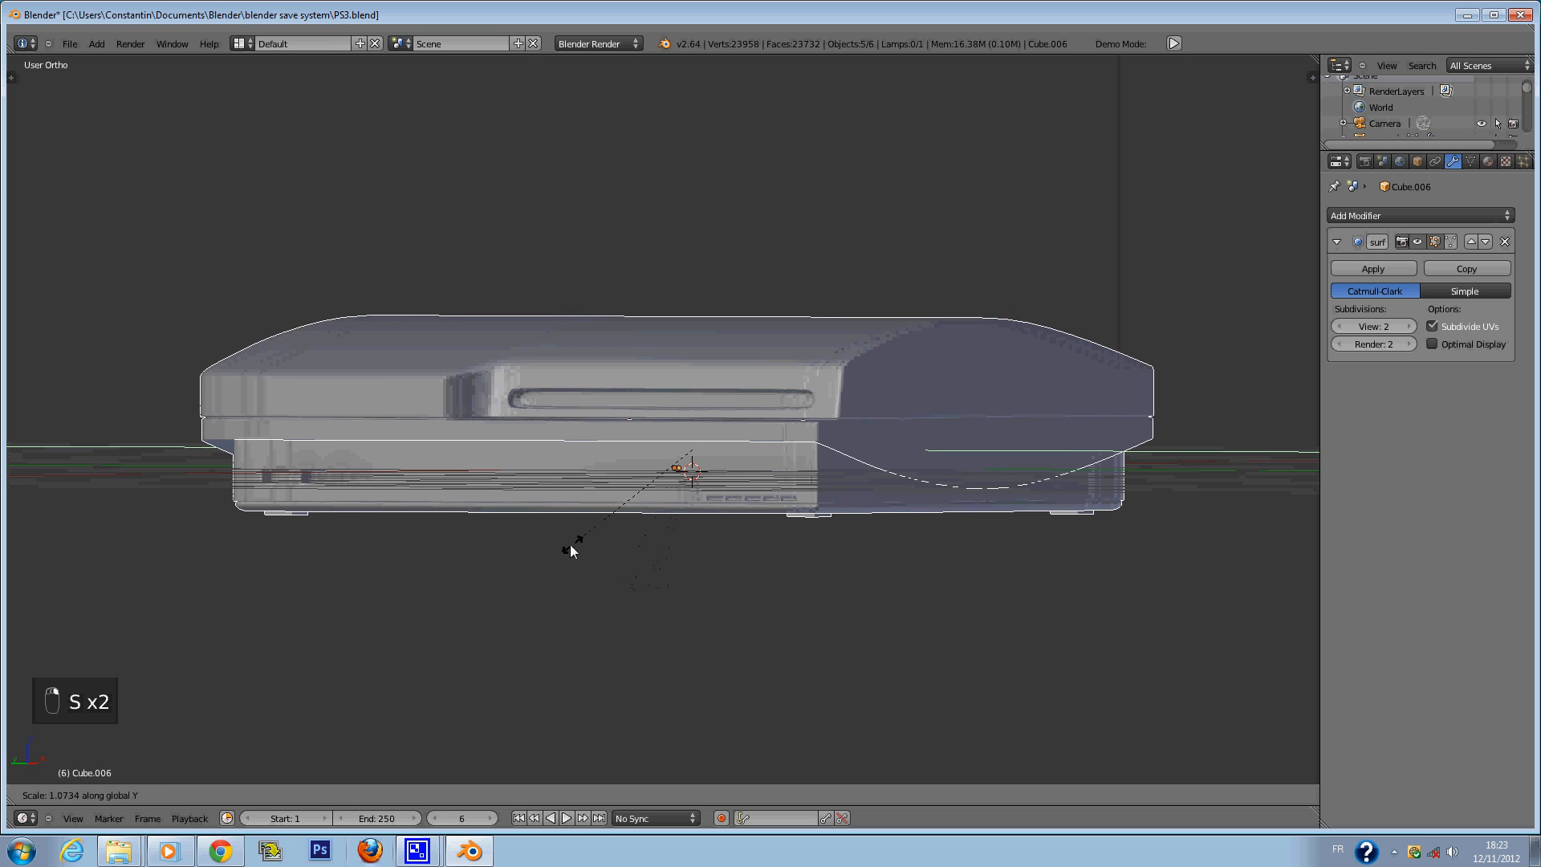
{"action": "left_click", "coordinate": [573, 384]}
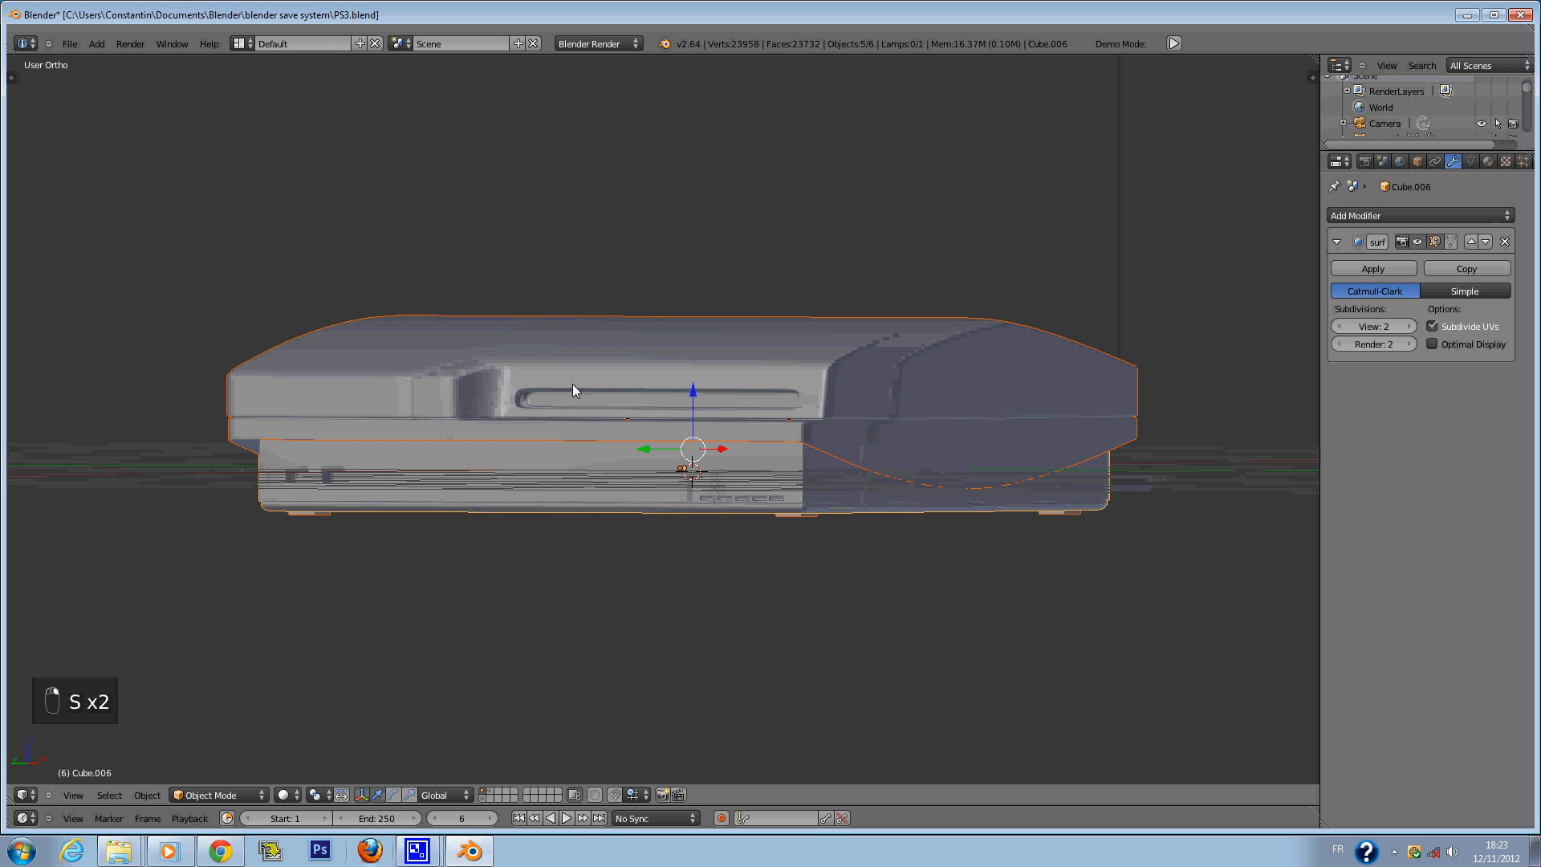
Deselect all the console parts and save the file over PS3.blend.
{"action": "middle_click_drag", "start_coordinate": [572, 384], "coordinate": [810, 473]}
{"action": "key", "text": "a"}
{"action": "key", "text": "ctrl+s"}
{"action": "left_click", "coordinate": [806, 469]}
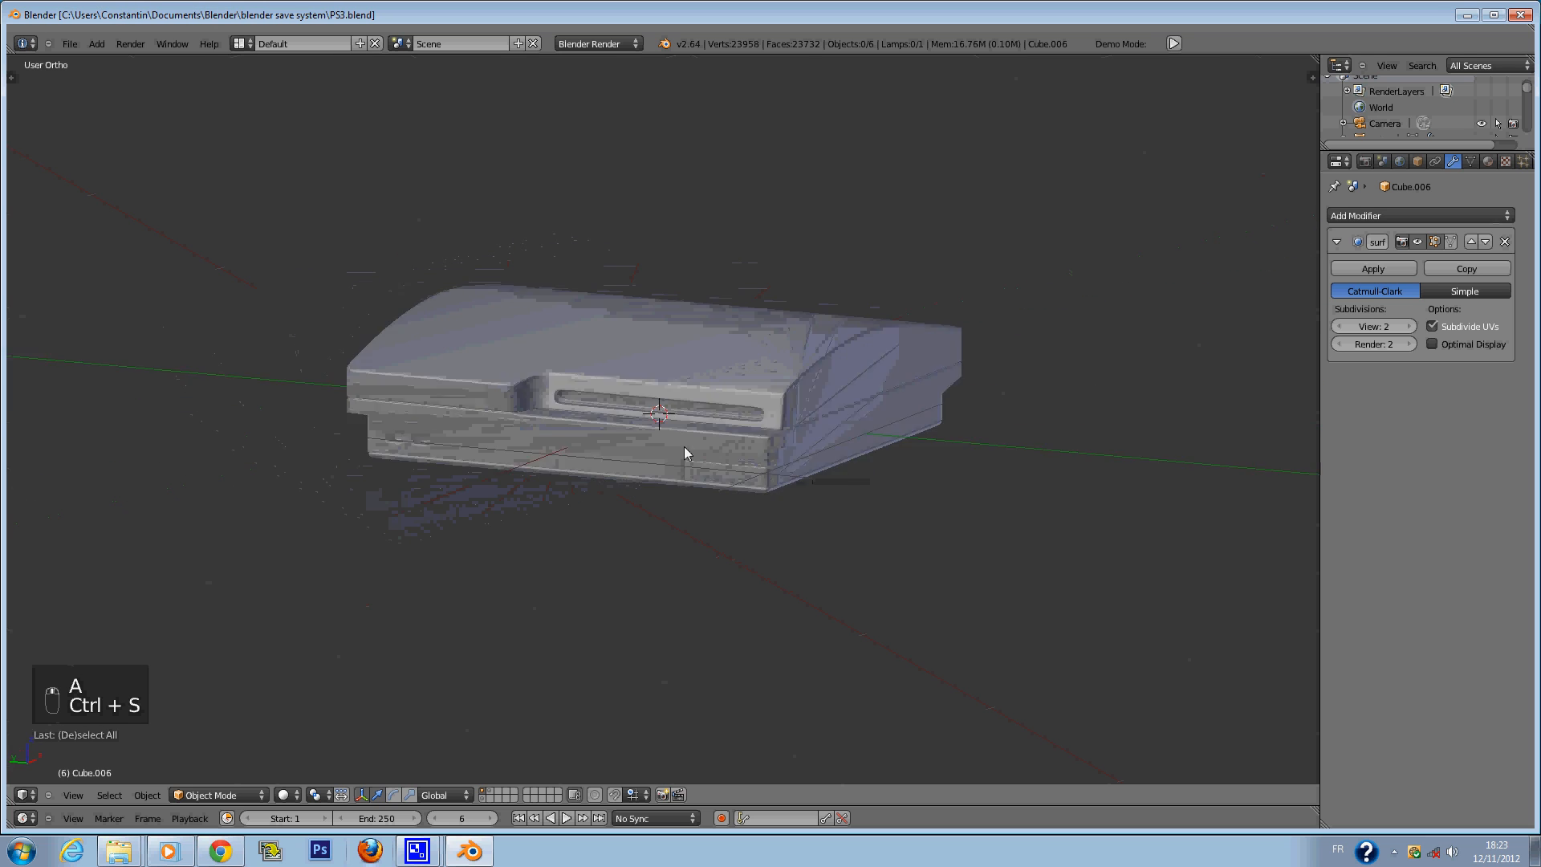
Examine the console's front and side up close from a low angle, saving the file along the way.
{"action": "middle_click_drag", "start_coordinate": [687, 454], "coordinate": [934, 443]}
{"action": "key", "text": "ctrl+s"}
{"action": "scroll", "coordinate": [935, 444], "scroll_direction": "up", "scroll_amount": 3}
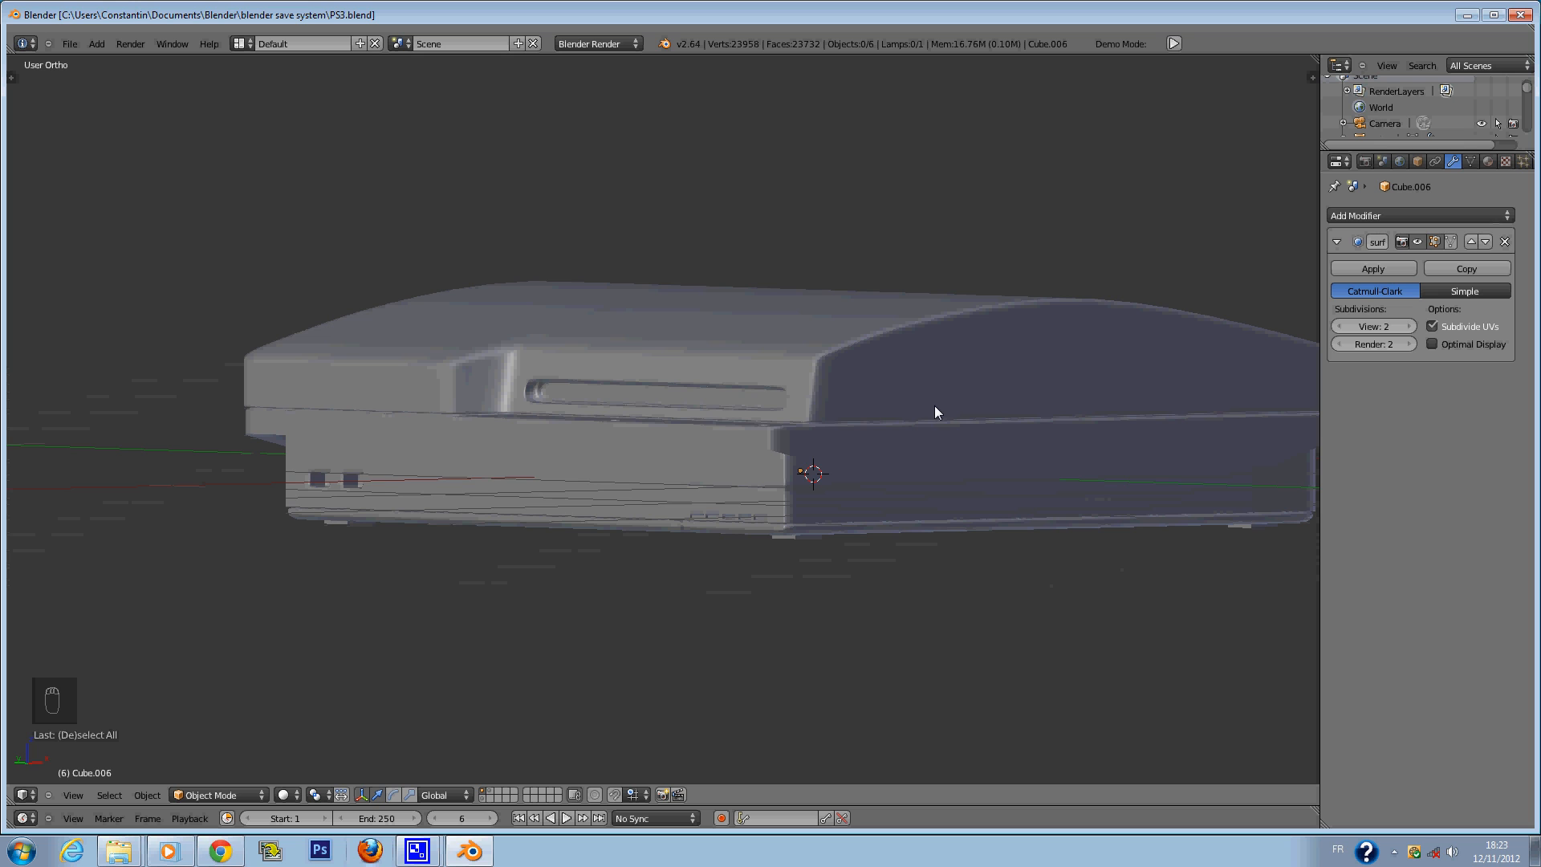
{"action": "key", "text": "ctrl+s"}
Select the console's upper body, clear the selection again and save the file.
{"action": "right_click", "coordinate": [831, 394]}
{"action": "scroll", "coordinate": [840, 402], "scroll_direction": "down", "scroll_amount": 2}
{"action": "key", "text": "a"}
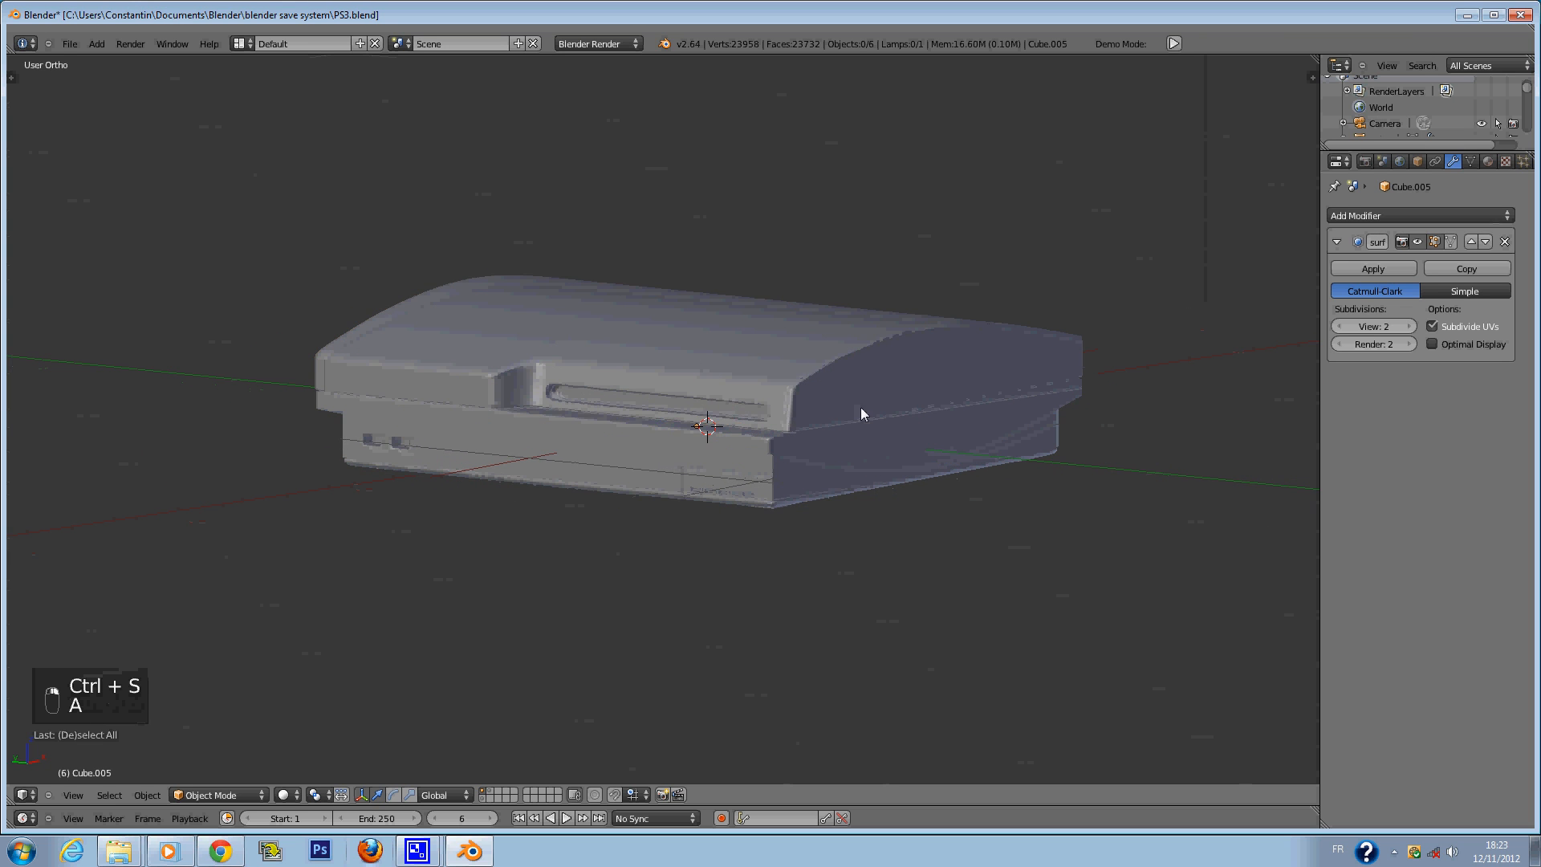
{"action": "key", "text": "ctrl+s"}
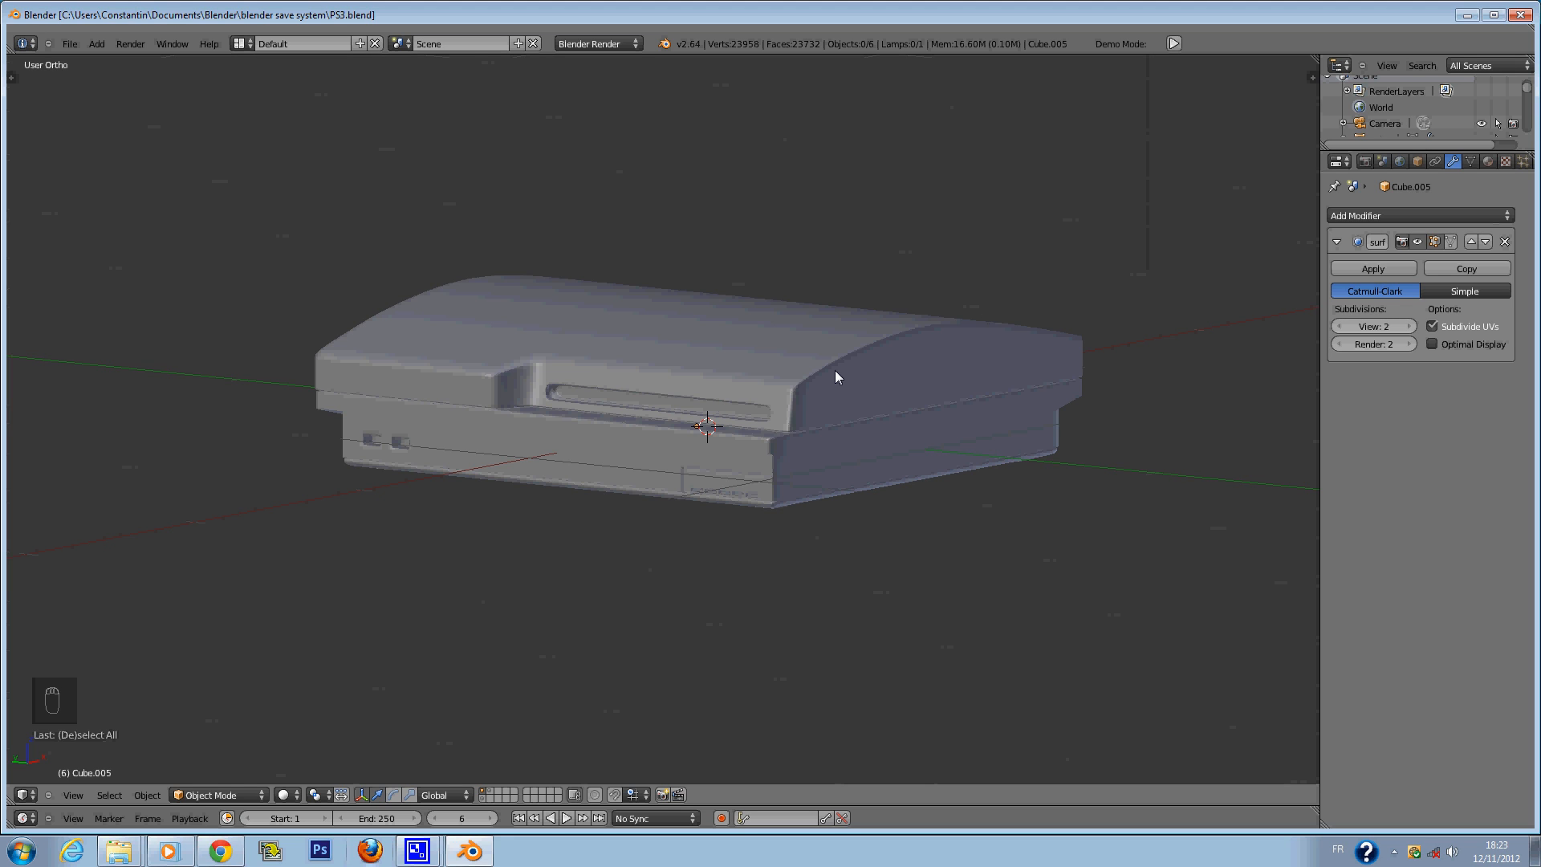
Save the finished console model over PS3.blend from a slightly wider angled view.
{"action": "key", "text": "ctrl+s"}
{"action": "left_click", "coordinate": [732, 97]}
{"action": "key", "text": "ctrl+s"}
{"action": "left_click", "coordinate": [807, 307]}
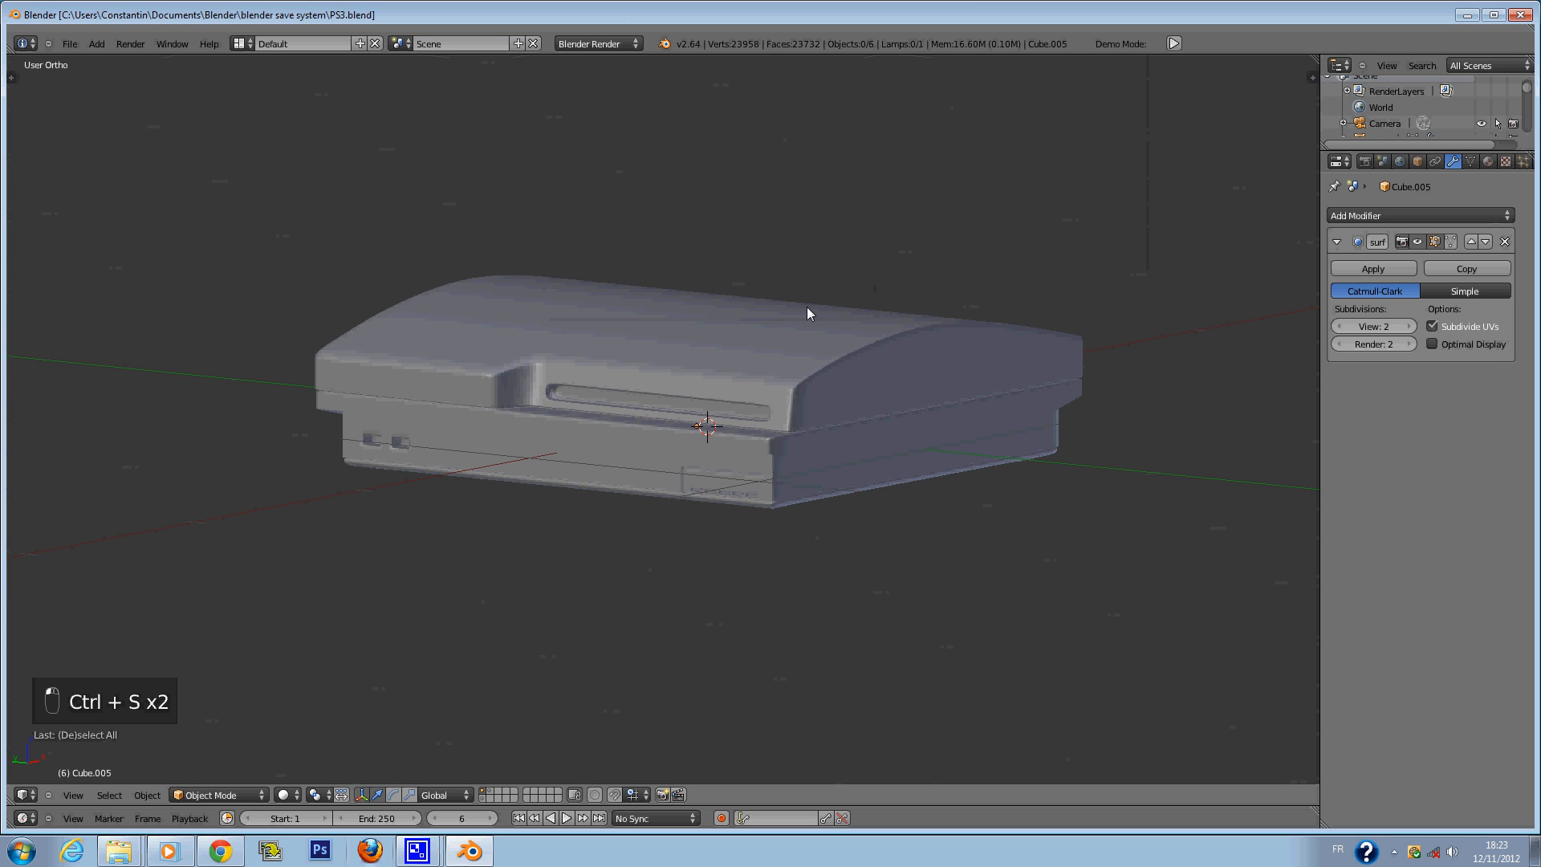
{"action": "scroll", "coordinate": [807, 314], "scroll_direction": "down", "scroll_amount": 1}
{"action": "mouse_move", "coordinate": [809, 338]}
{"action": "middle_mouse_down"}
{"action": "mouse_move", "coordinate": [812, 319]}
{"action": "mouse_move", "coordinate": [815, 351]}
{"action": "middle_mouse_up"}
{"action": "key", "text": "ctrl+s"}
{"action": "left_click", "coordinate": [812, 319]}
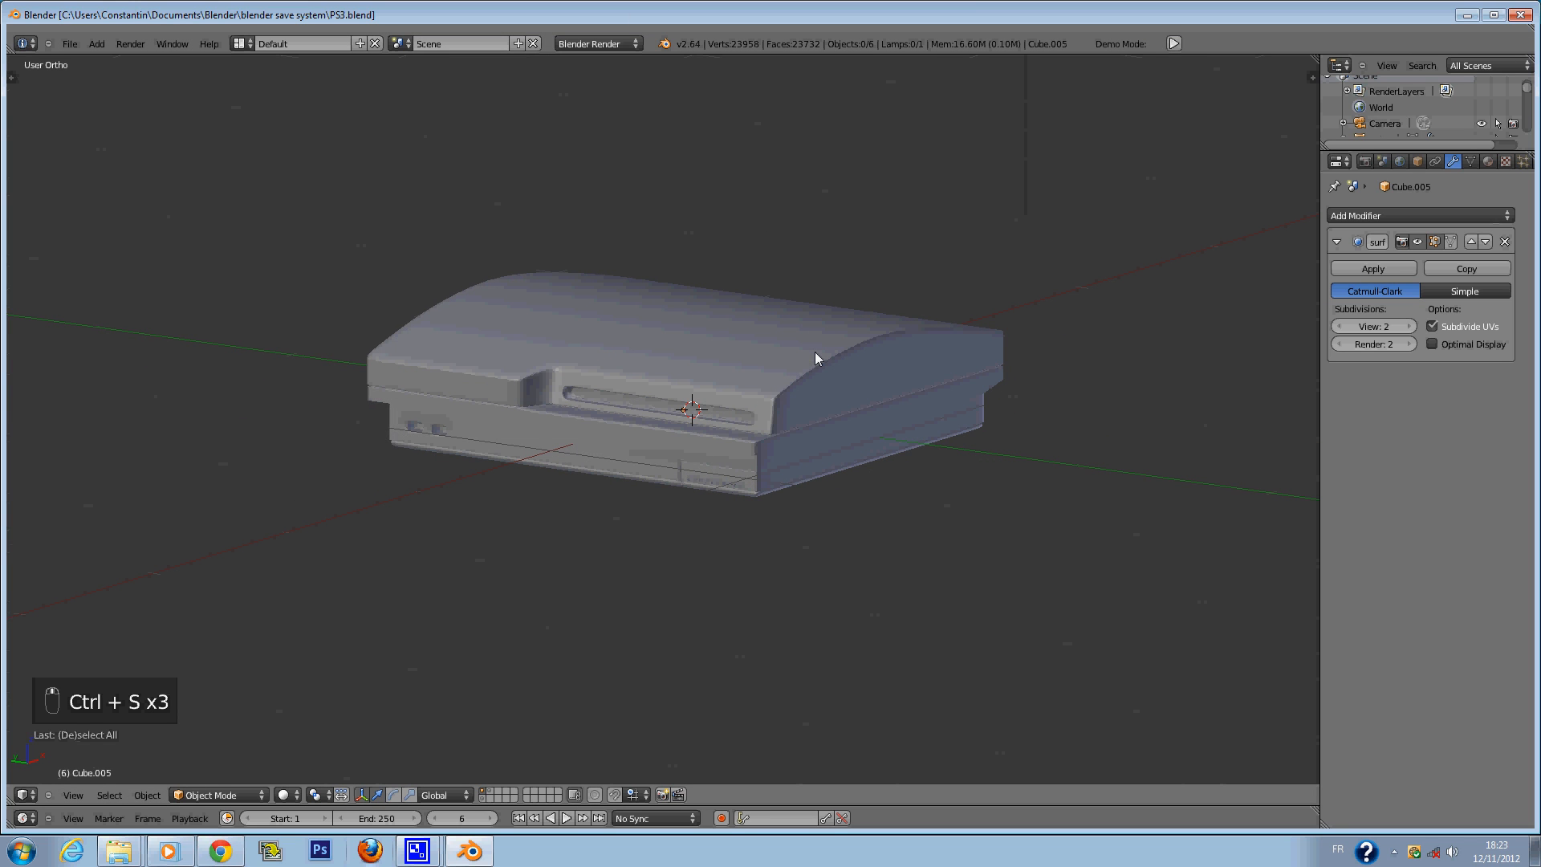
{"action": "key", "text": "ctrl+s"}
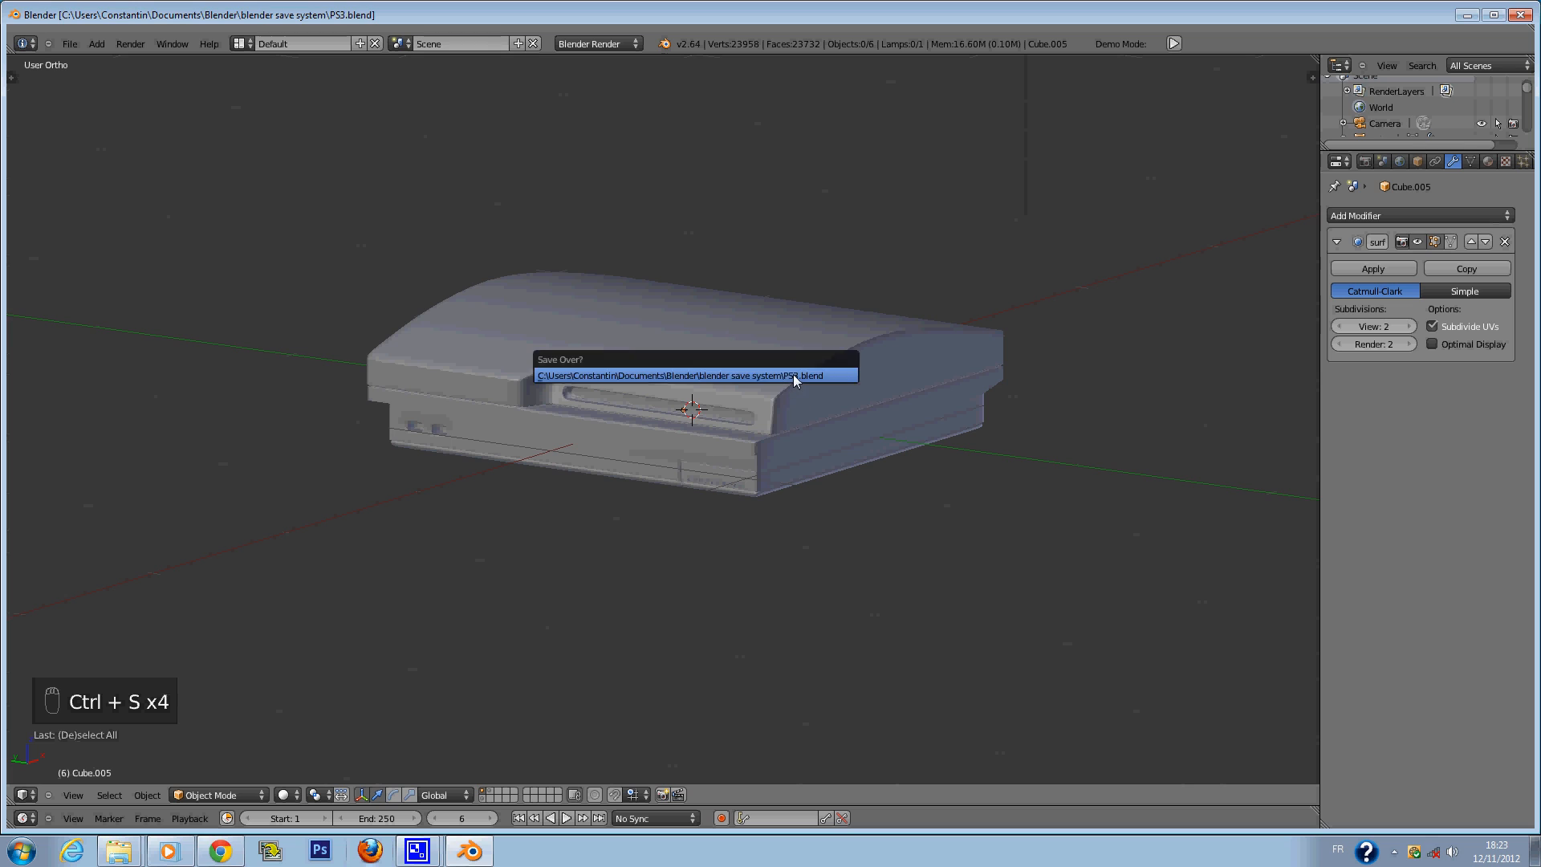
{"action": "left_click", "coordinate": [794, 375]}
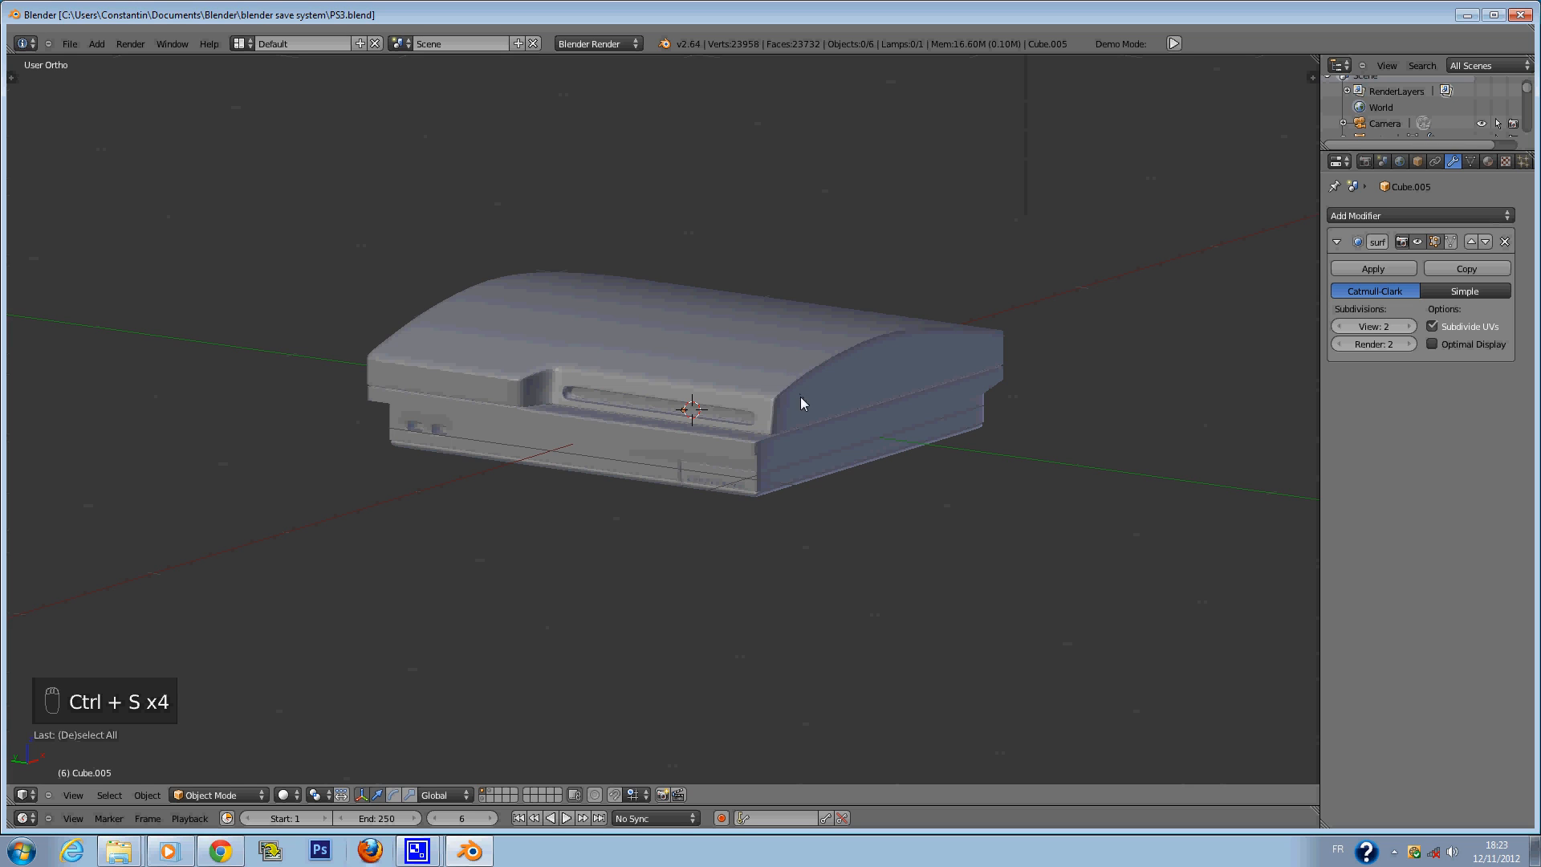
{"action": "mouse_move", "coordinate": [466, 854]}
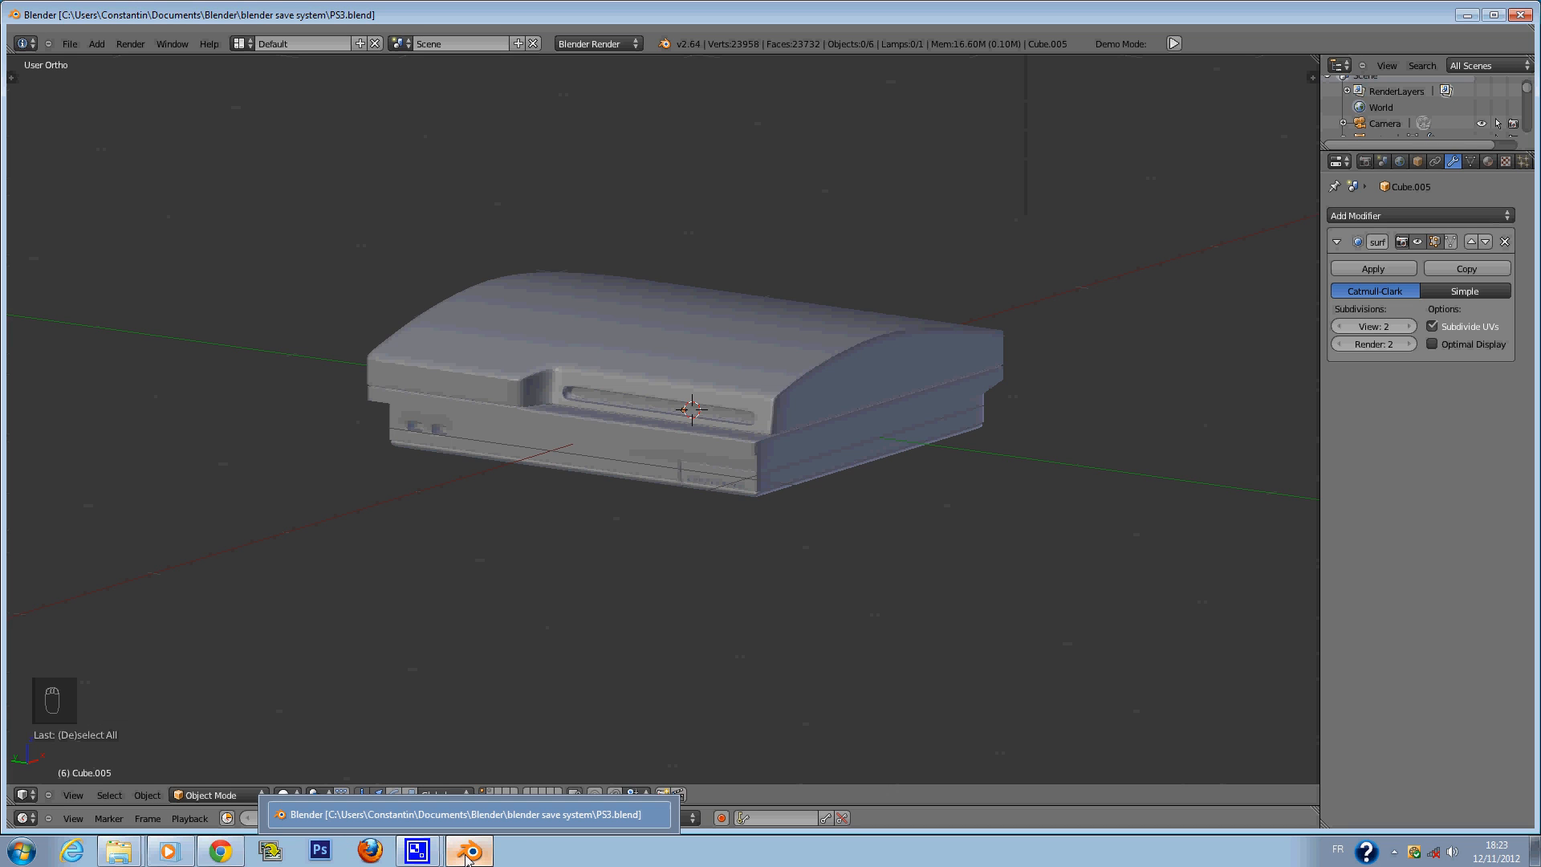